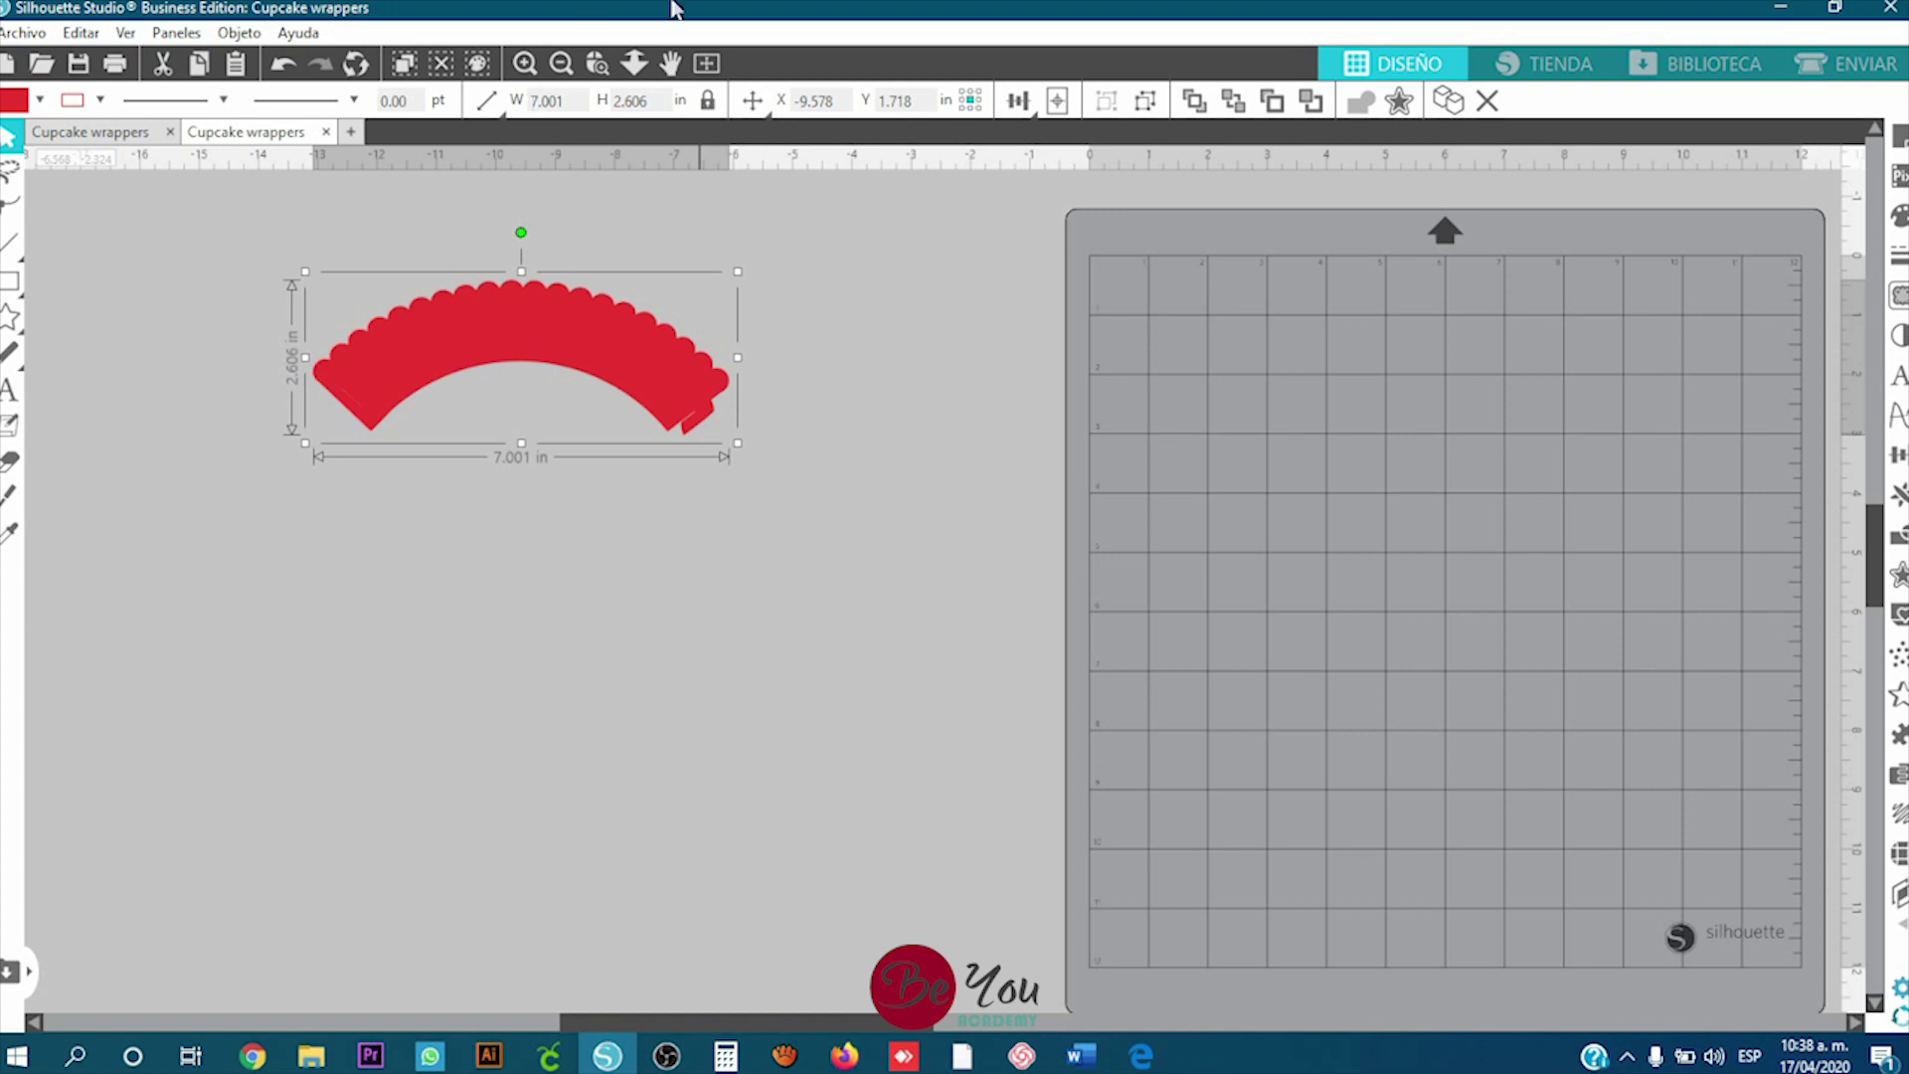
# Step: Duplicate the red scalloped cupcake wrapper twice
pyautogui.click(527, 517)
pyautogui.click(550, 358)
pyautogui.rightClick(522, 350)
pyautogui.click(612, 519)
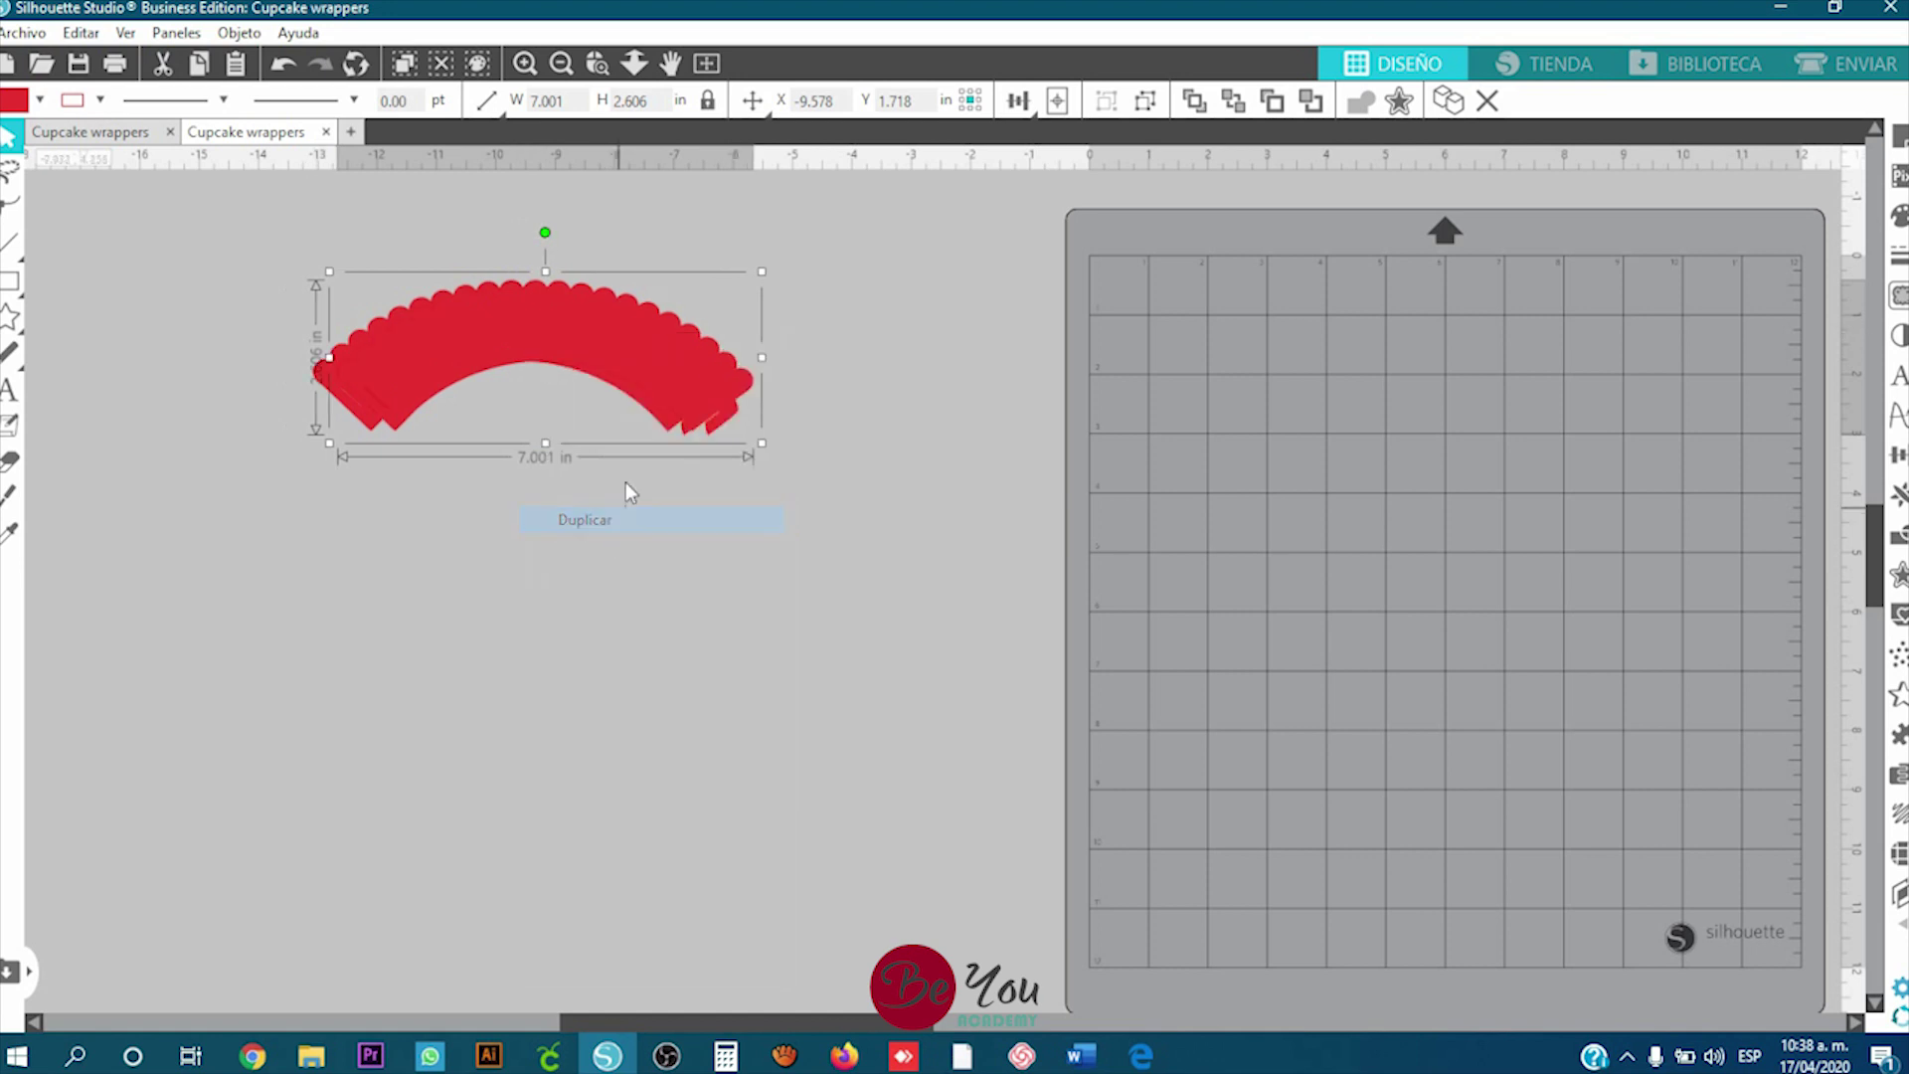
pyautogui.rightClick(737, 567)
pyautogui.click(865, 569)
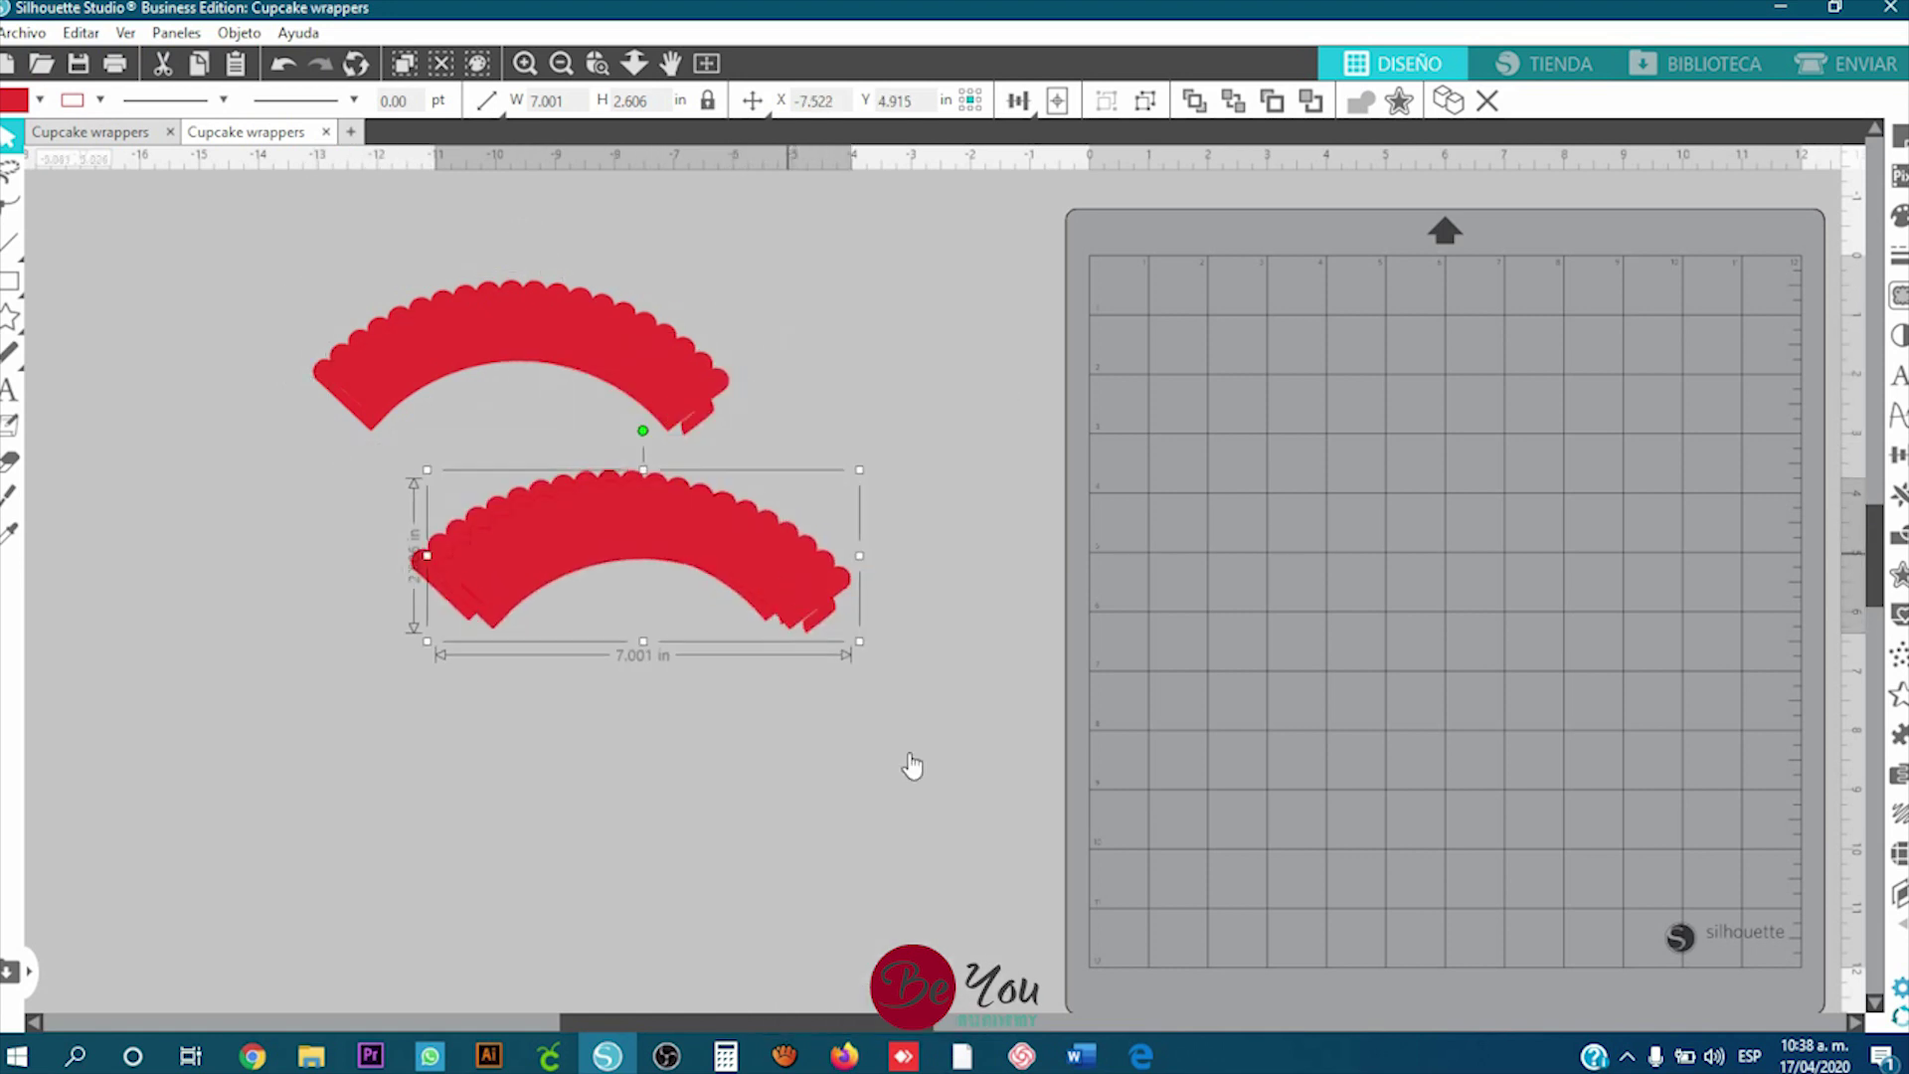
# Step: Arrange the two wrapper copies stacked one above the other beside the cutting mat, away from the original wrapper
pyautogui.moveTo(892, 853); pyautogui.dragTo(815, 749)
pyautogui.moveTo(315, 540); pyautogui.dragTo(734, 691)
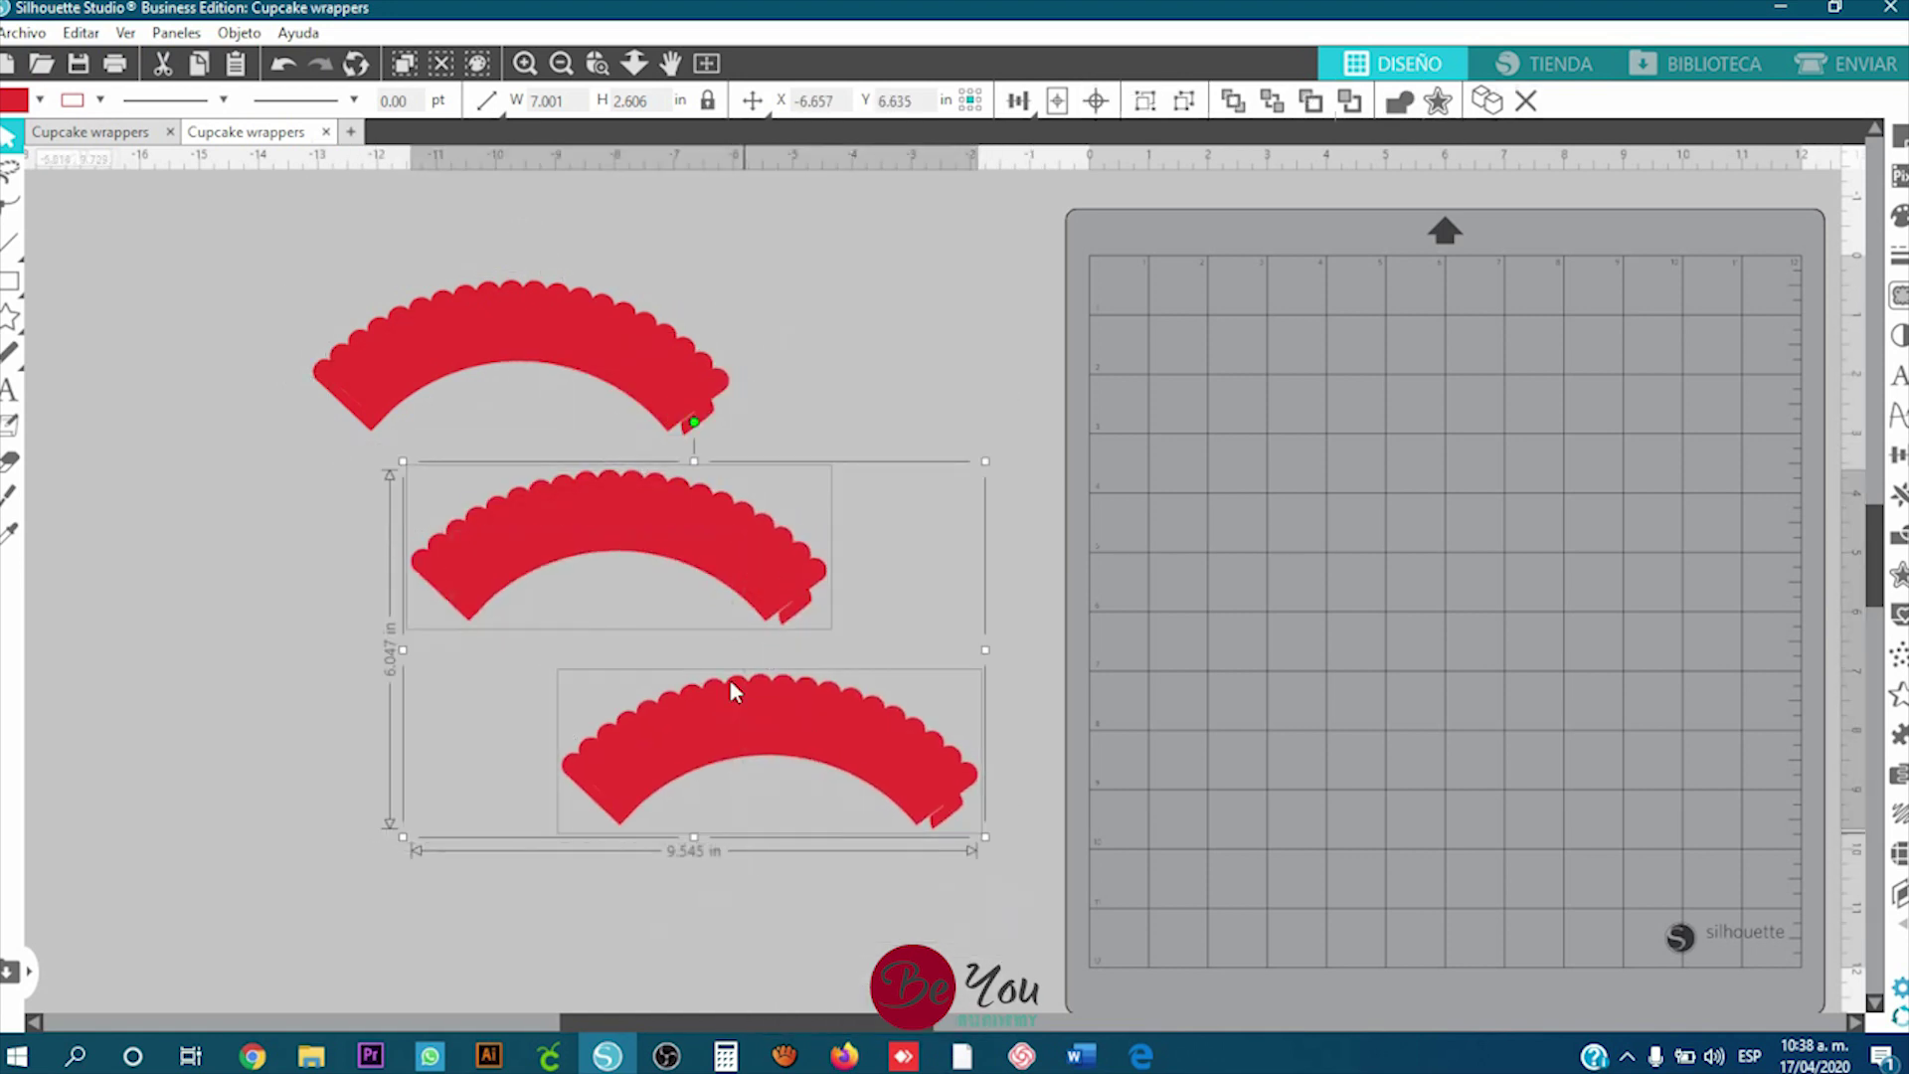
pyautogui.moveTo(718, 605); pyautogui.dragTo(811, 617)
pyautogui.moveTo(839, 541); pyautogui.dragTo(916, 545)
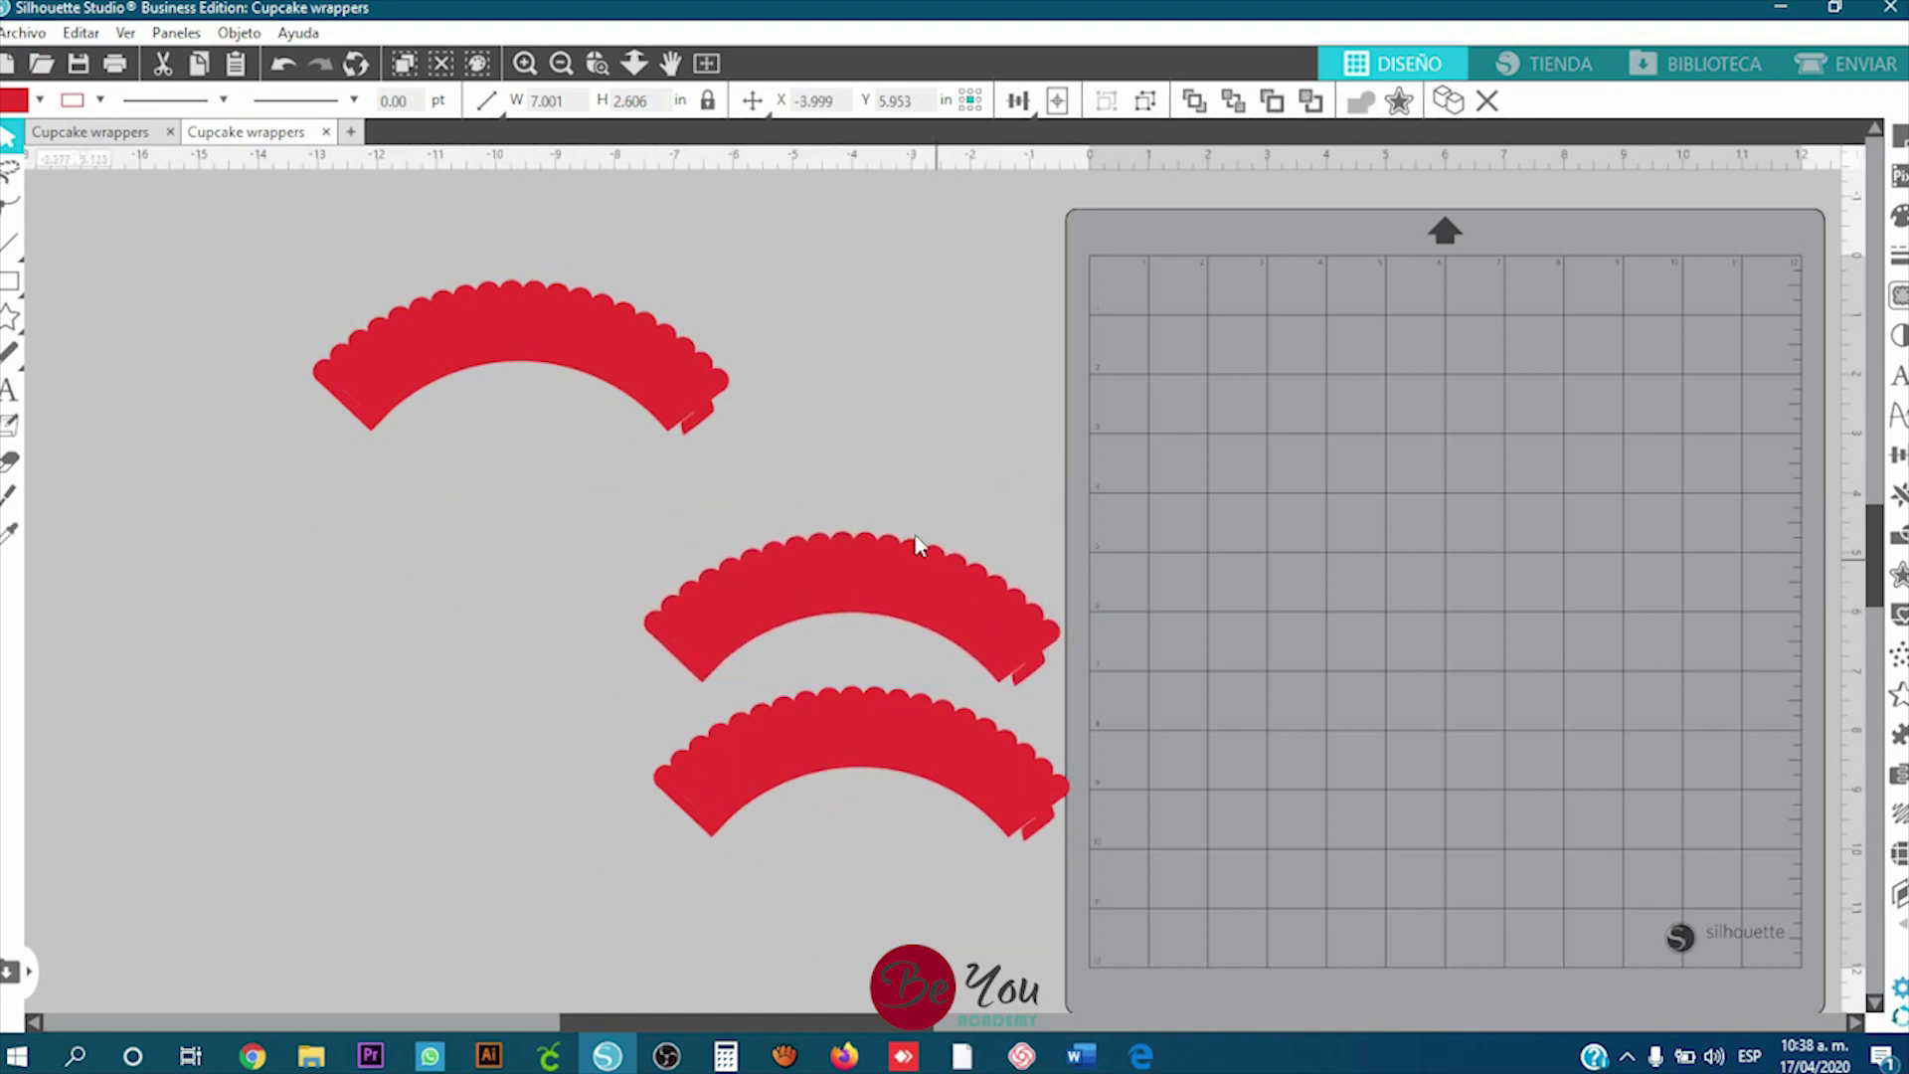
pyautogui.click(557, 328)
pyautogui.moveTo(780, 609); pyautogui.dragTo(567, 527)
pyautogui.moveTo(887, 769); pyautogui.dragTo(840, 846)
pyautogui.moveTo(746, 567); pyautogui.dragTo(925, 796)
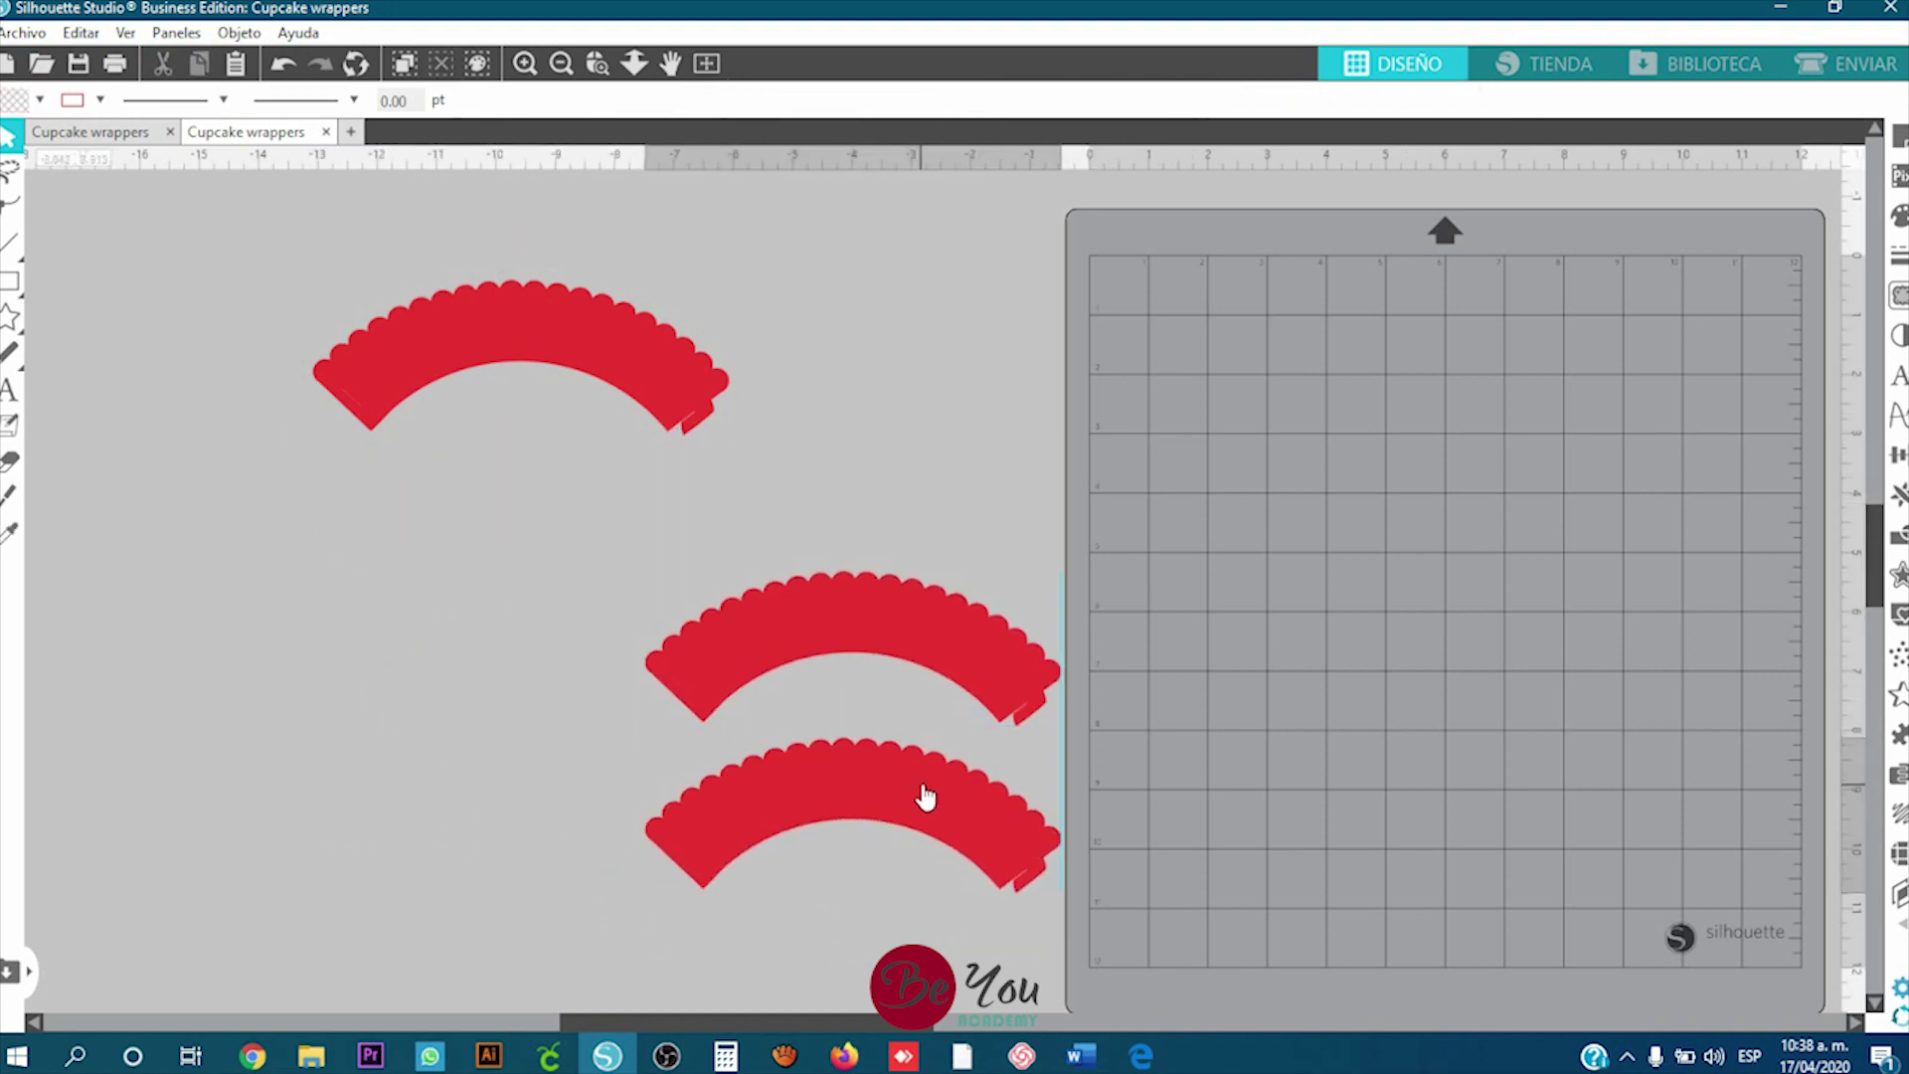
pyautogui.click(767, 511)
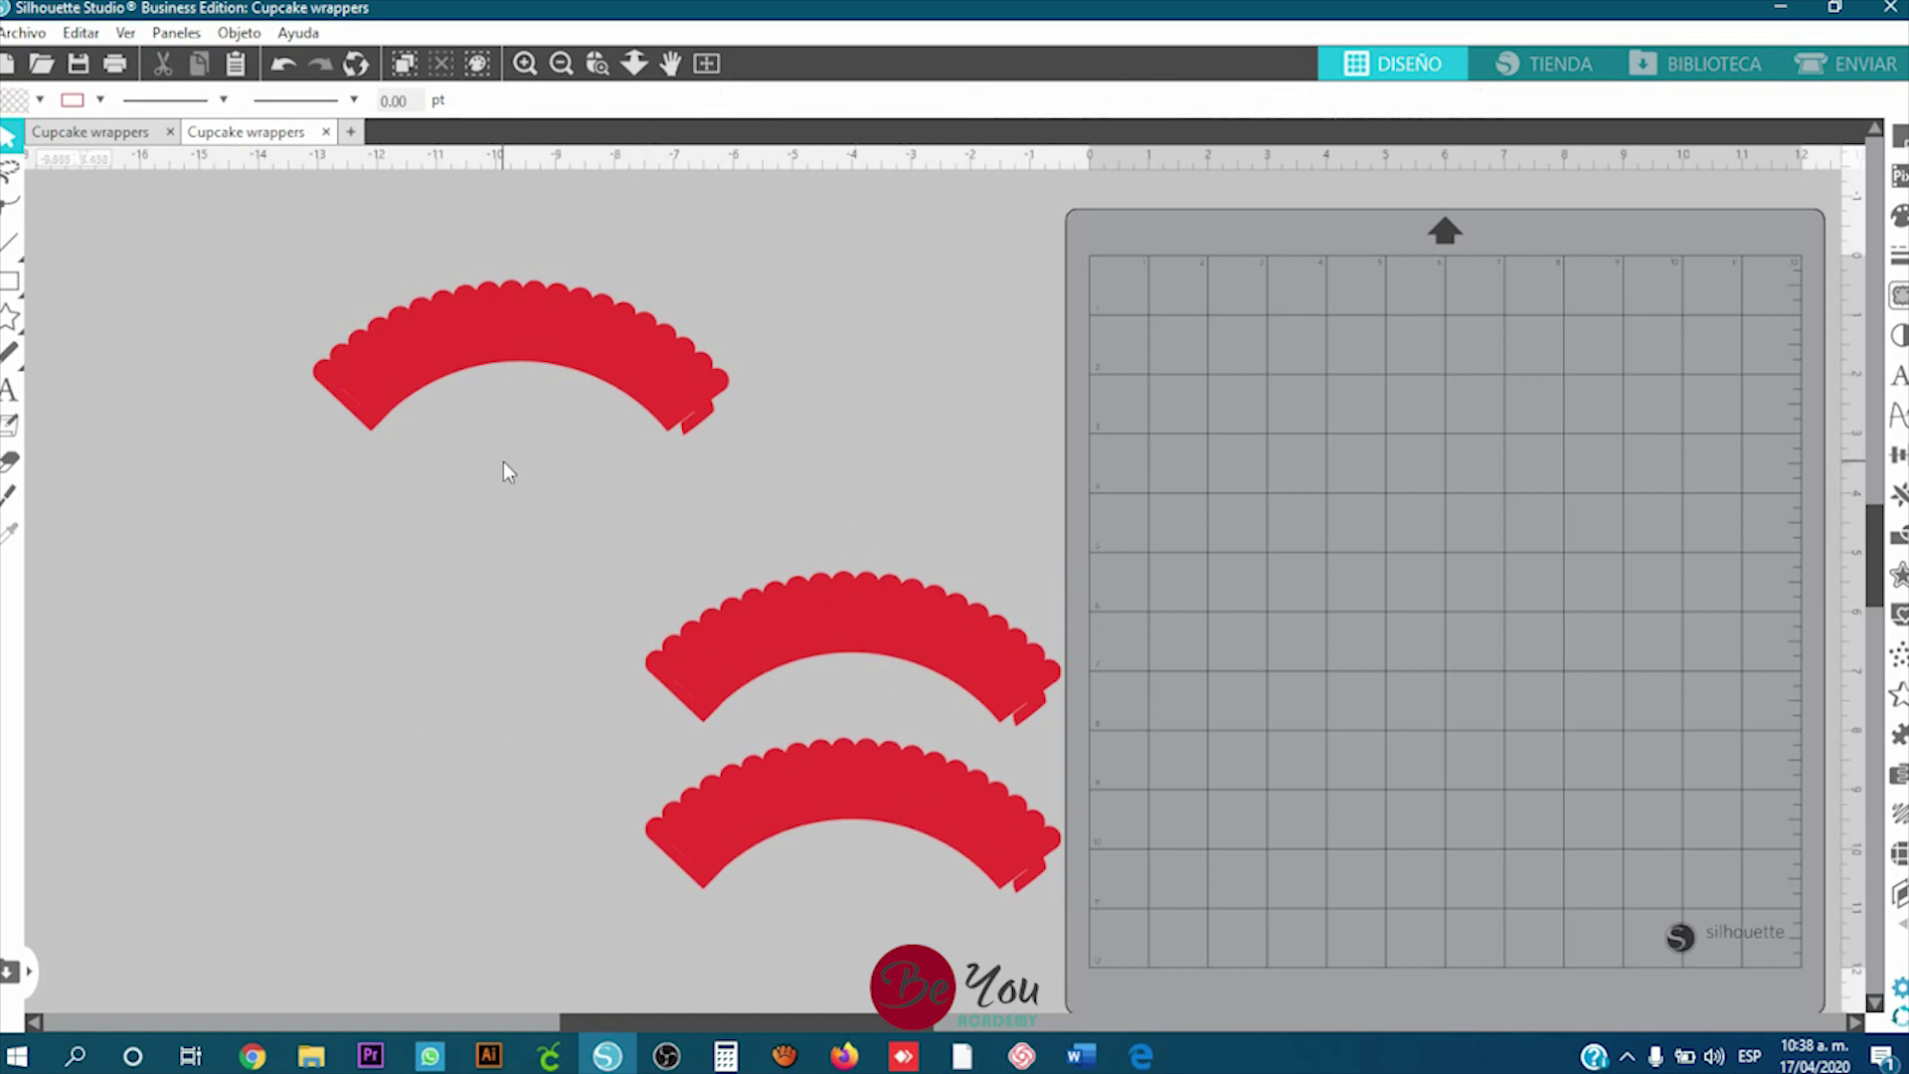
# Step: Move the original wrapper higher on the workspace to leave free space beneath it
pyautogui.scroll(1, 512, 334)
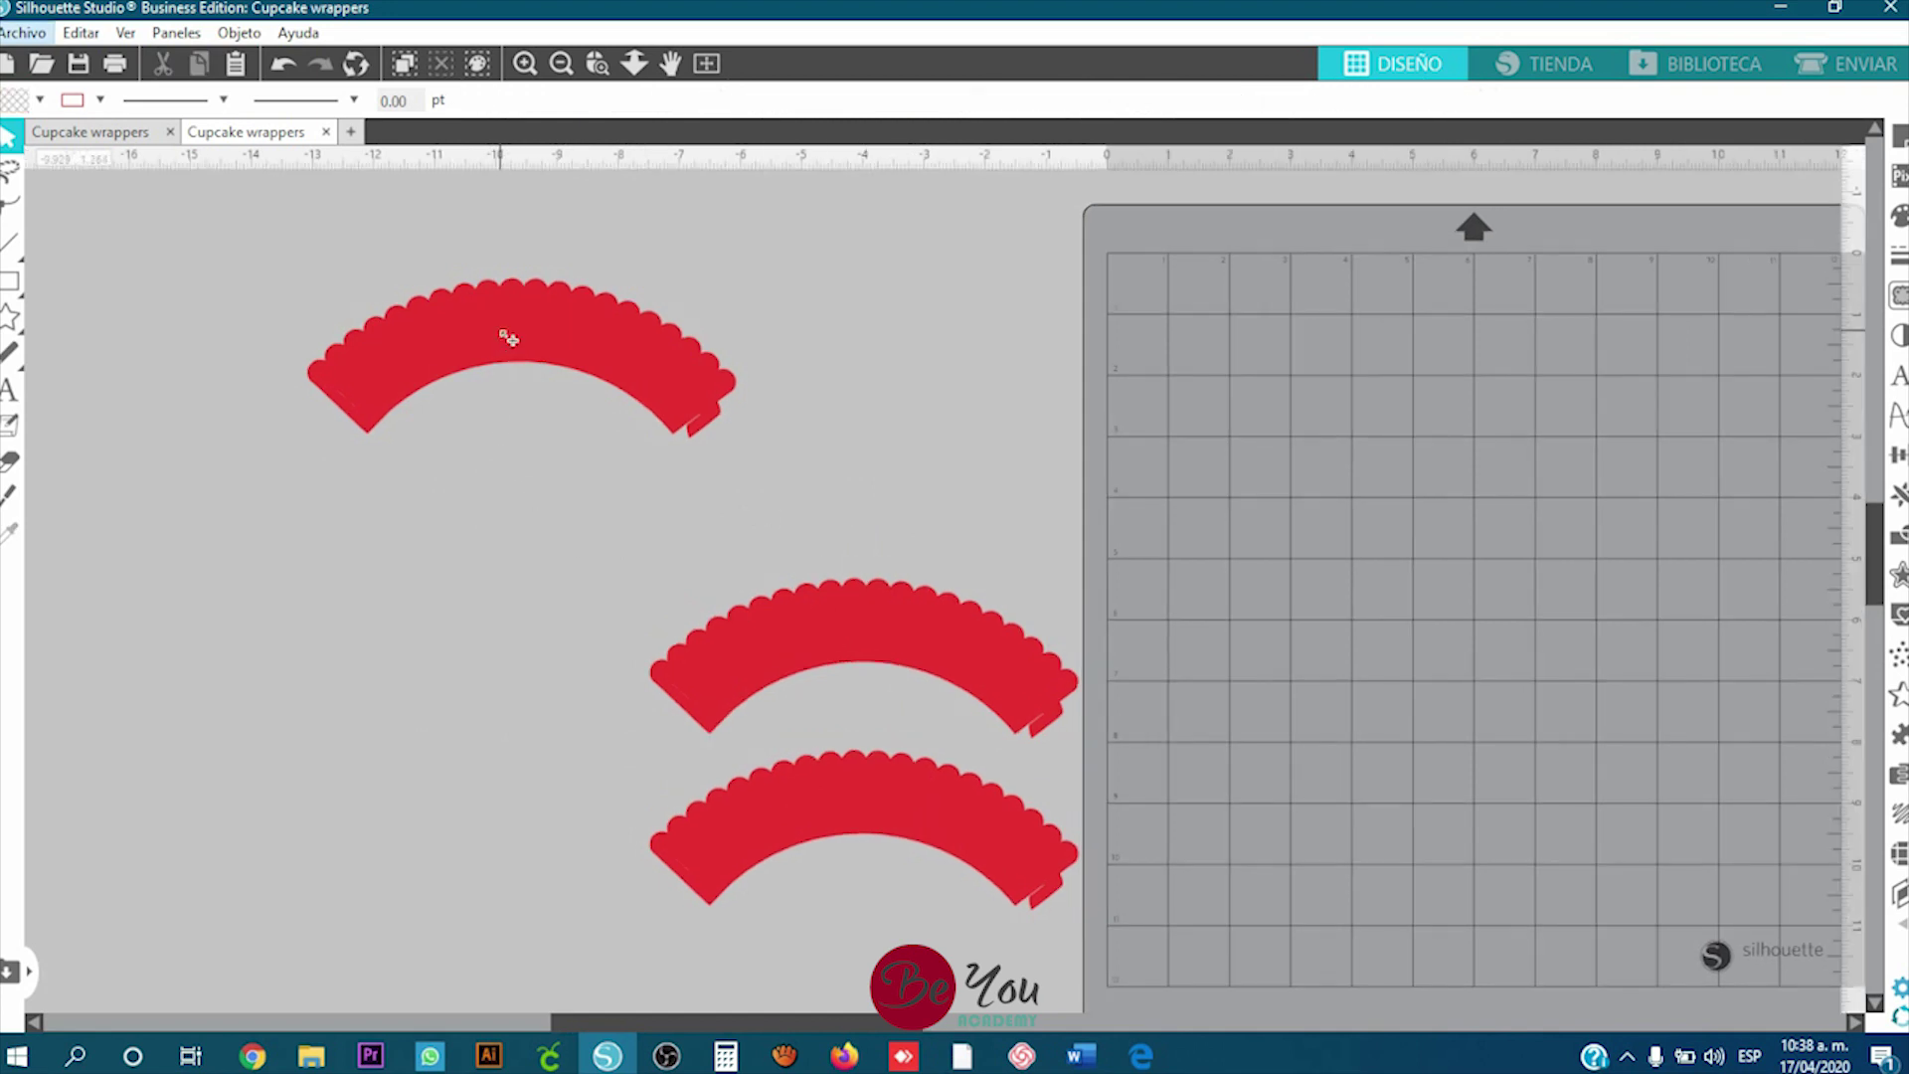
pyautogui.click(617, 360)
pyautogui.scroll(2, 501, 285)
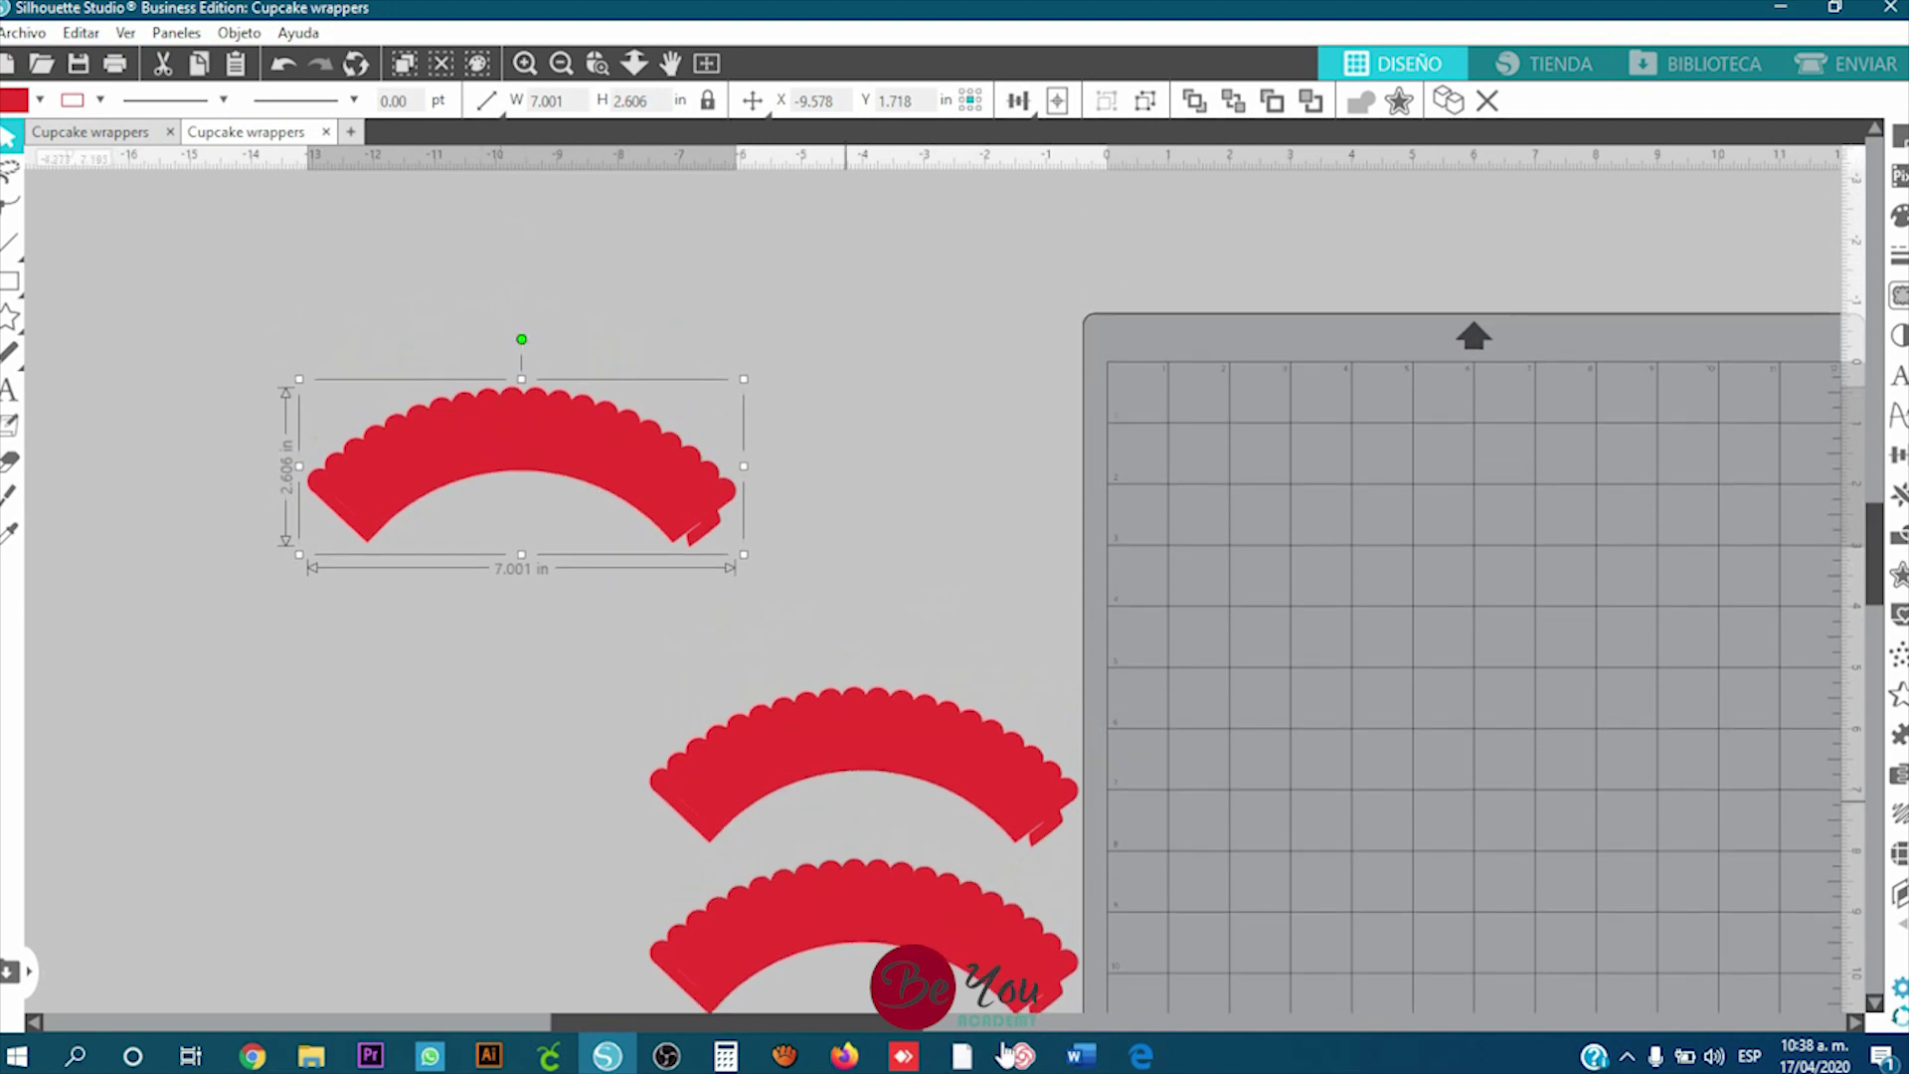
pyautogui.scroll(1, 535, 531)
pyautogui.moveTo(535, 531); pyautogui.dragTo(502, 257)
pyautogui.click(572, 494)
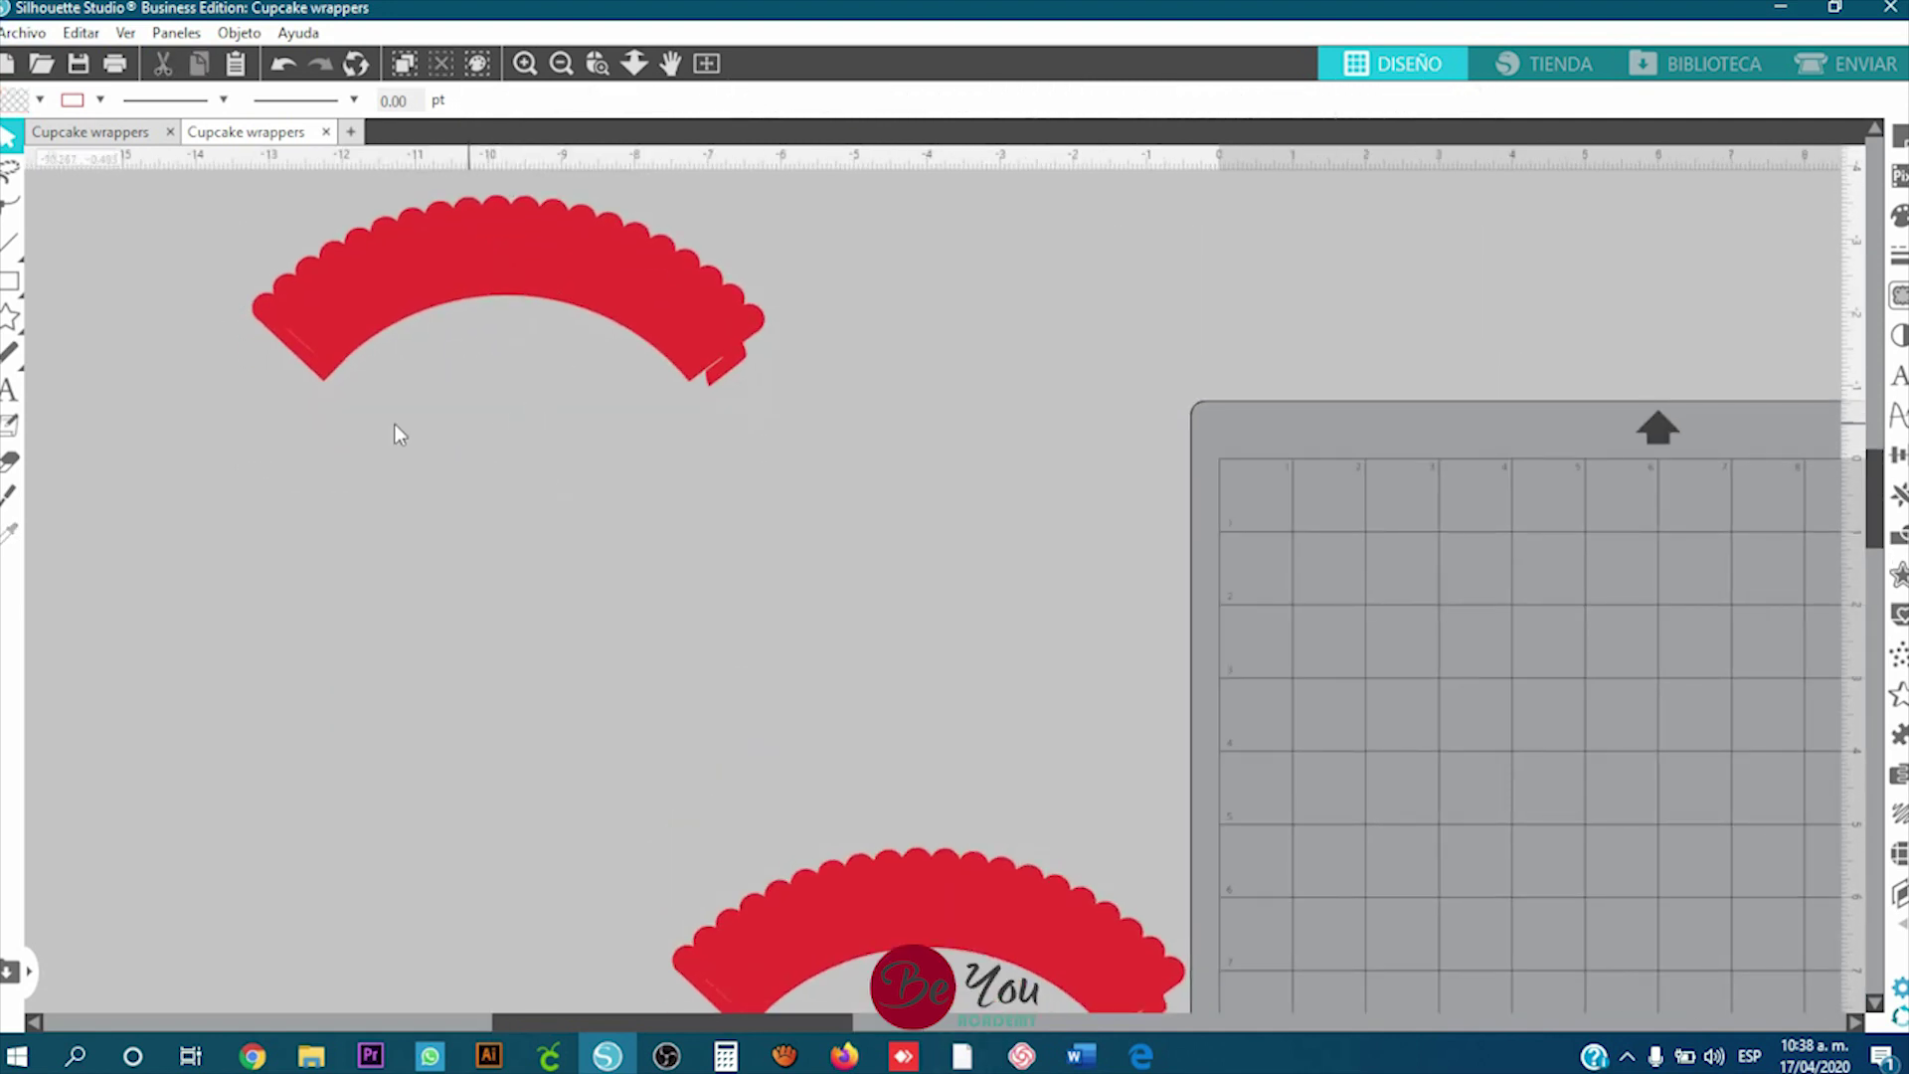
# Step: Draw an ellipse about 6.74 by 6.49 in below the original red wrapper
pyautogui.click(12, 285)
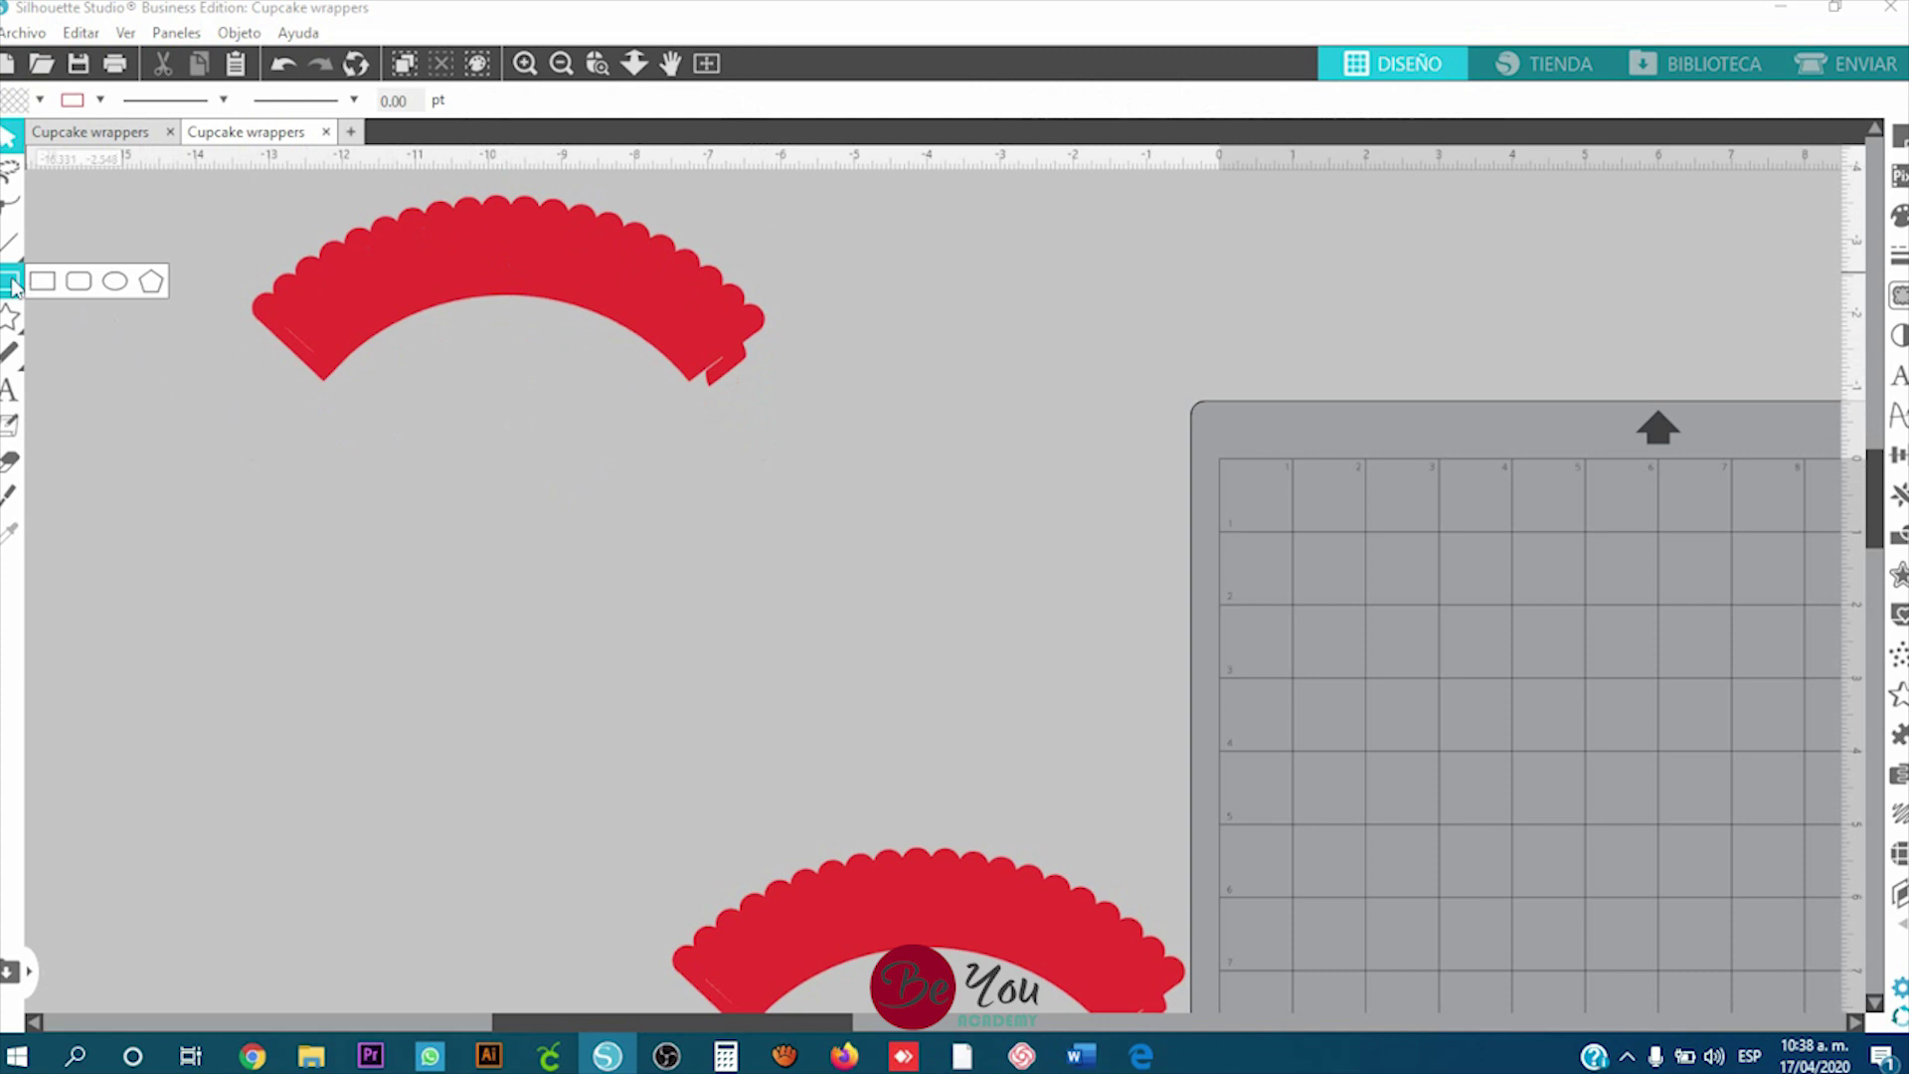
pyautogui.click(114, 283)
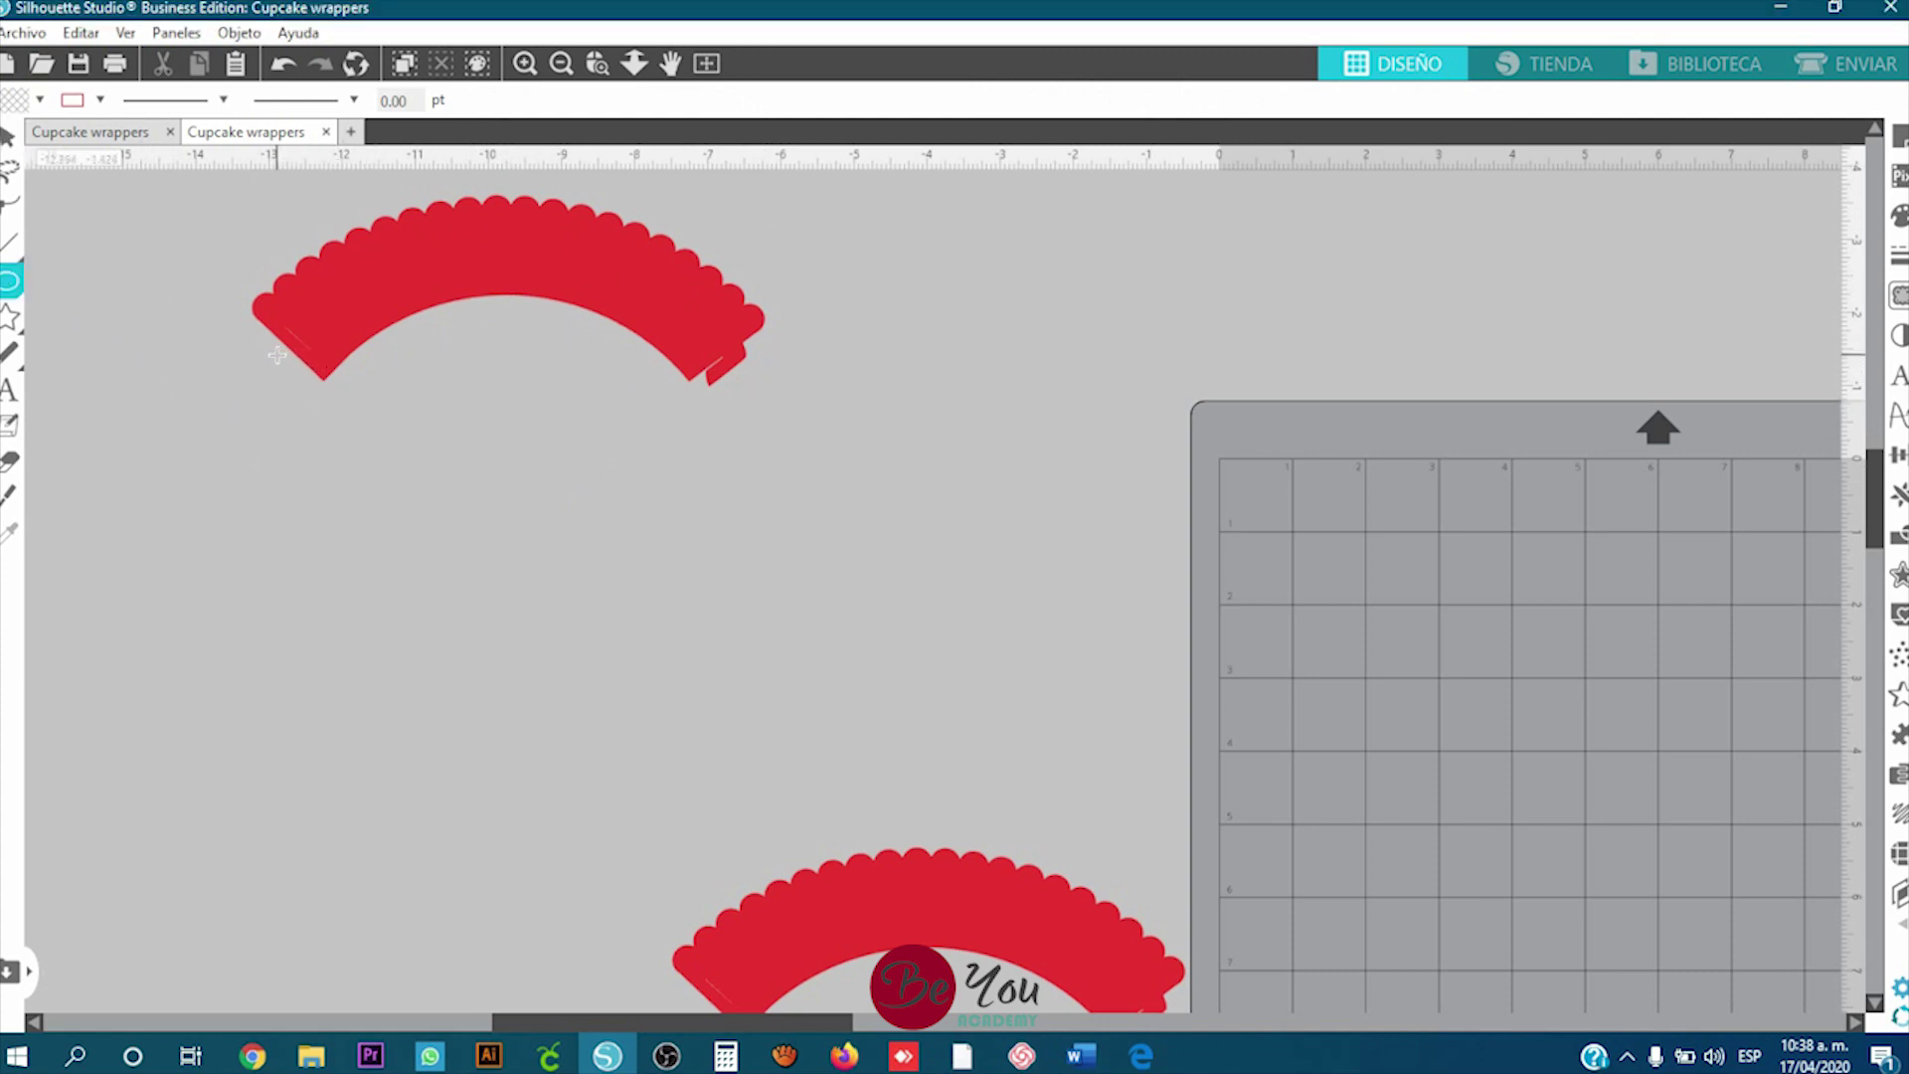
pyautogui.moveTo(277, 355); pyautogui.dragTo(770, 829)
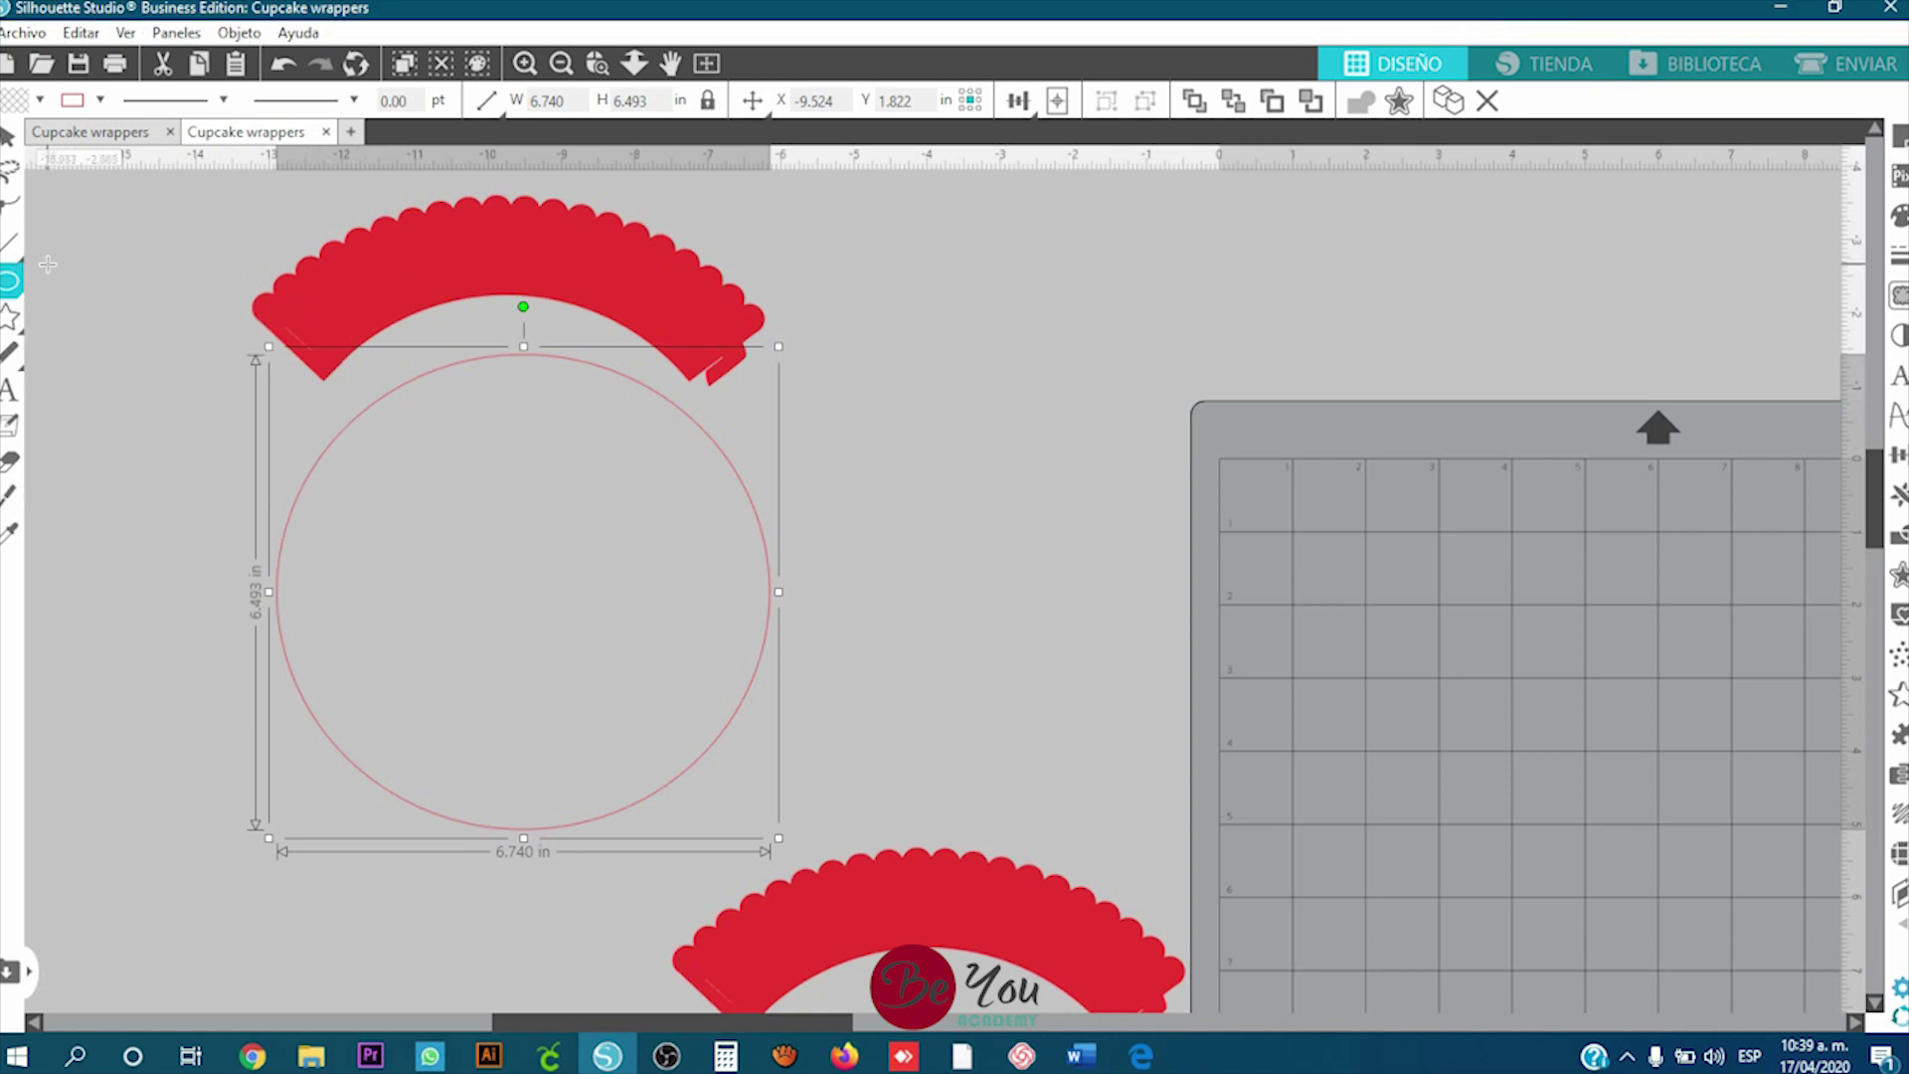
pyautogui.click(9, 141)
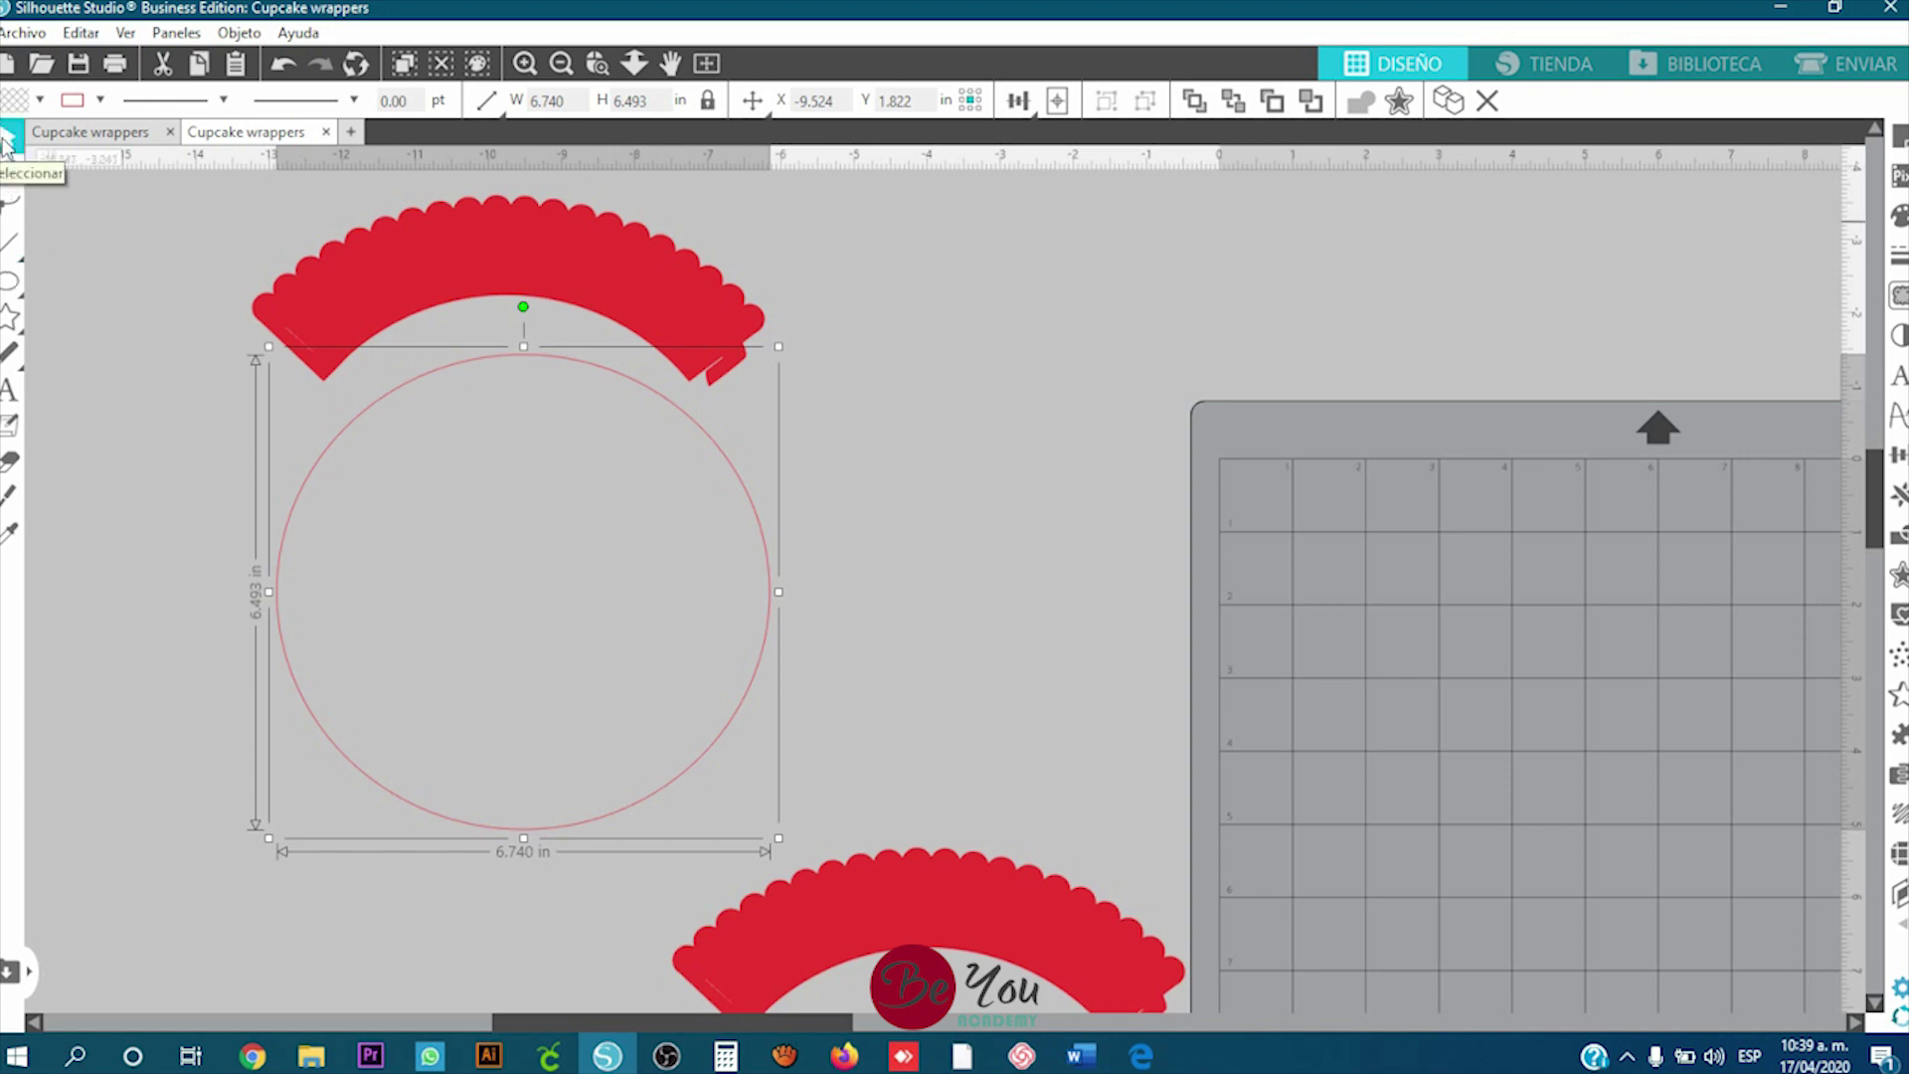
pyautogui.click(241, 493)
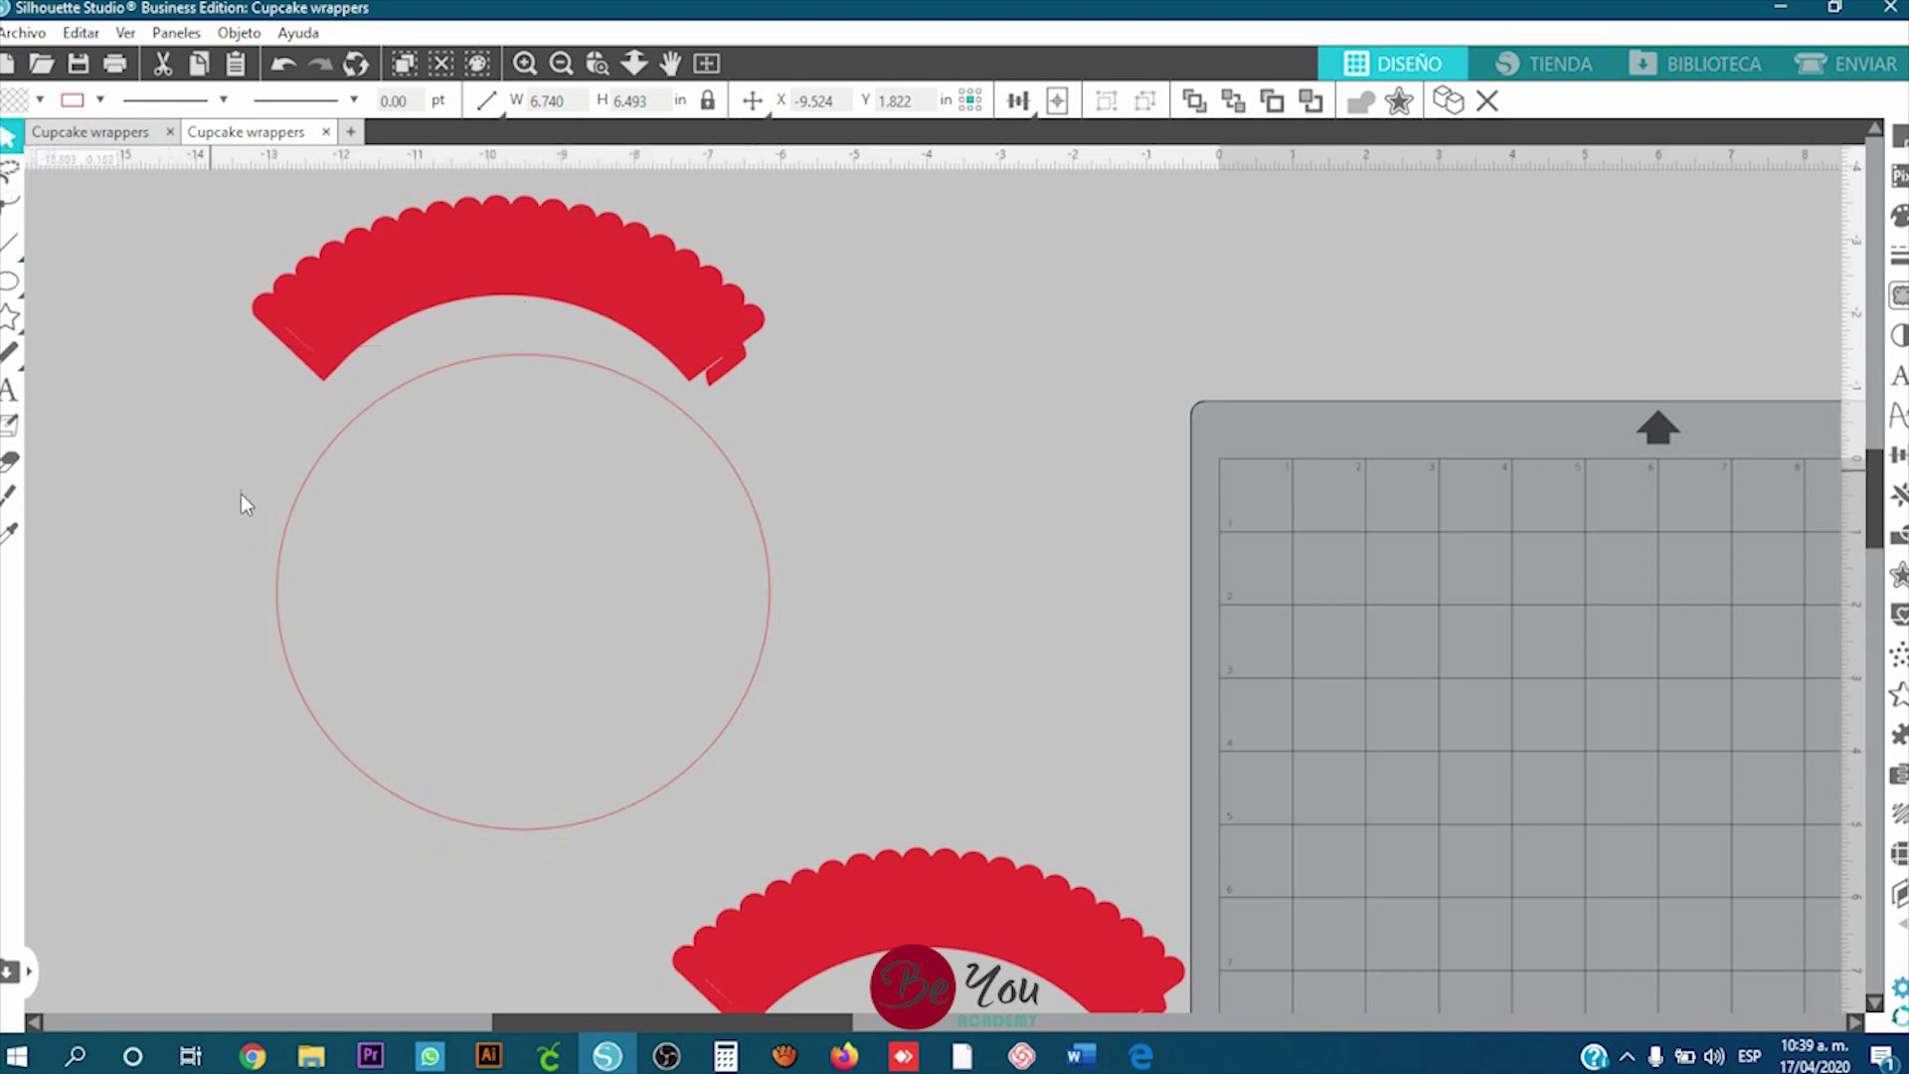
# Step: Try the ellipse over the wrapper's curved band and move it back below the wrapper
pyautogui.moveTo(294, 513); pyautogui.dragTo(280, 390)
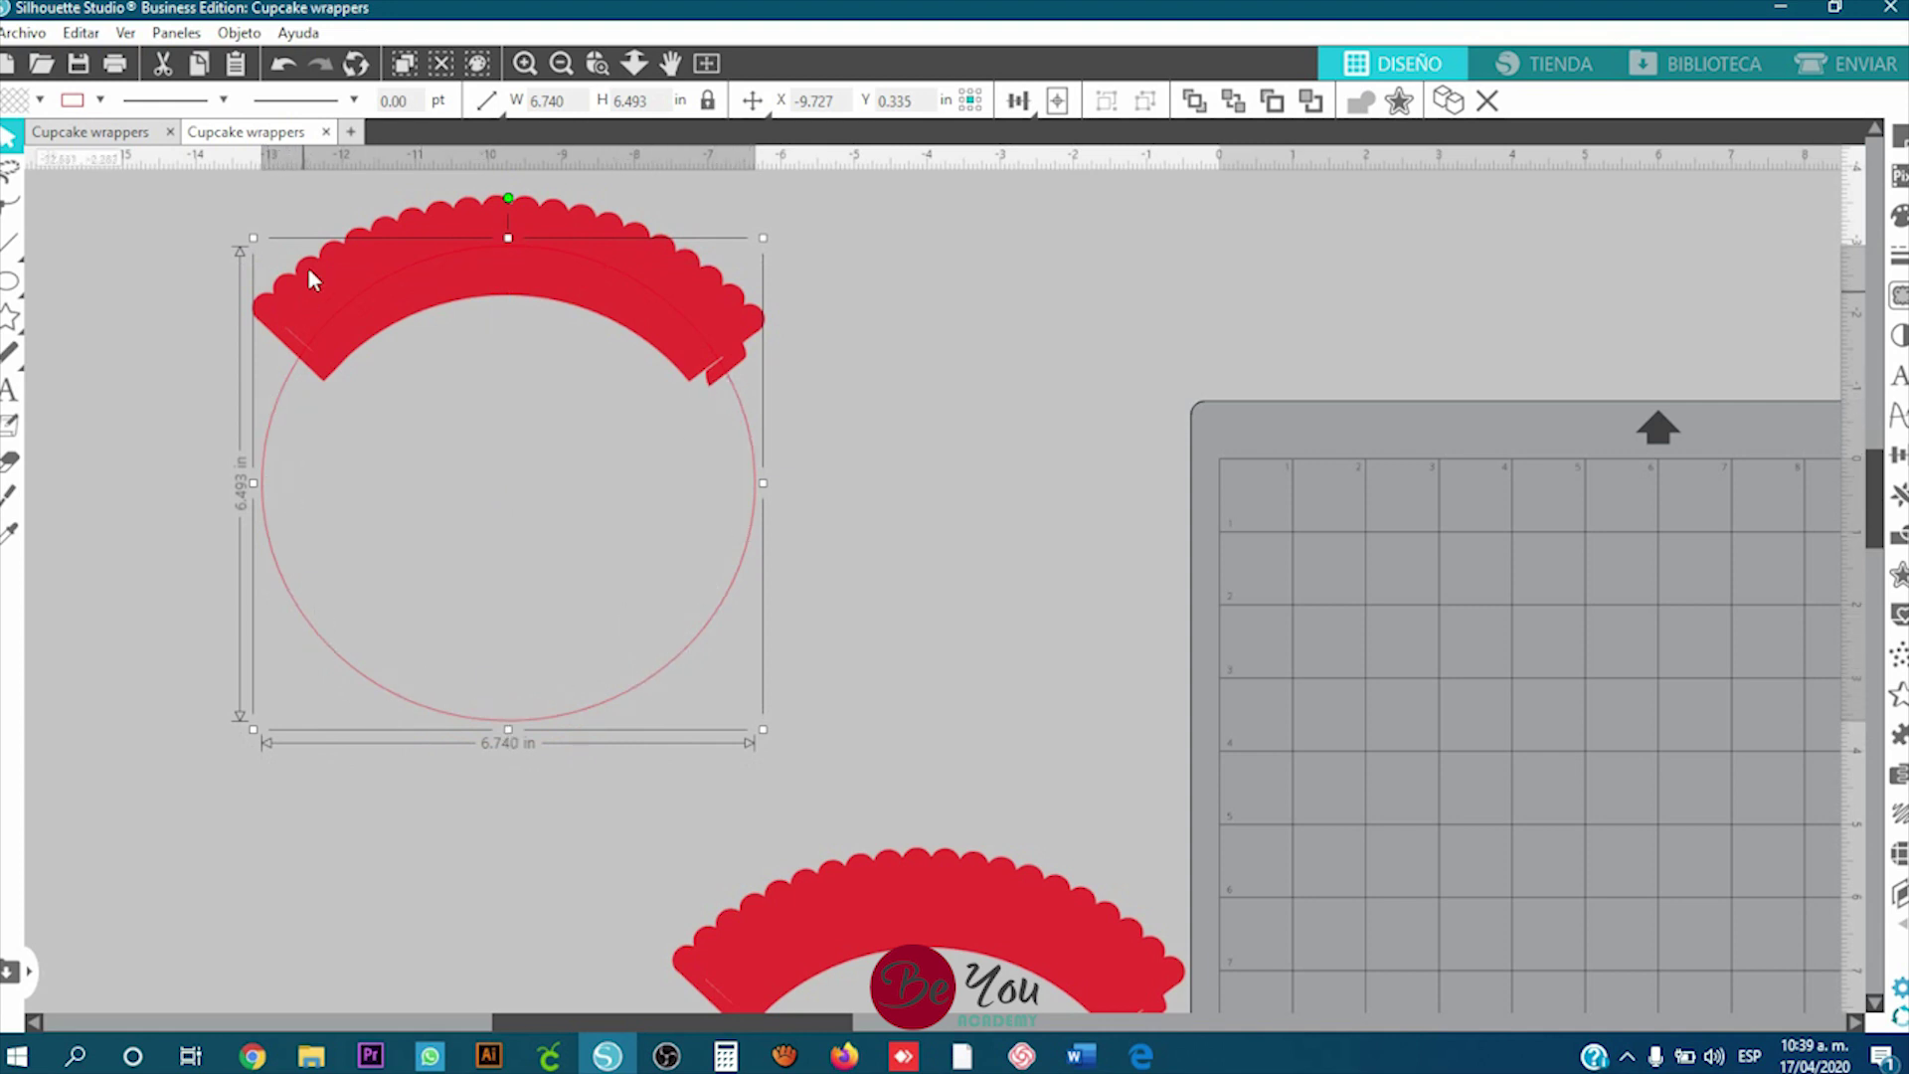
pyautogui.moveTo(250, 508); pyautogui.dragTo(274, 476)
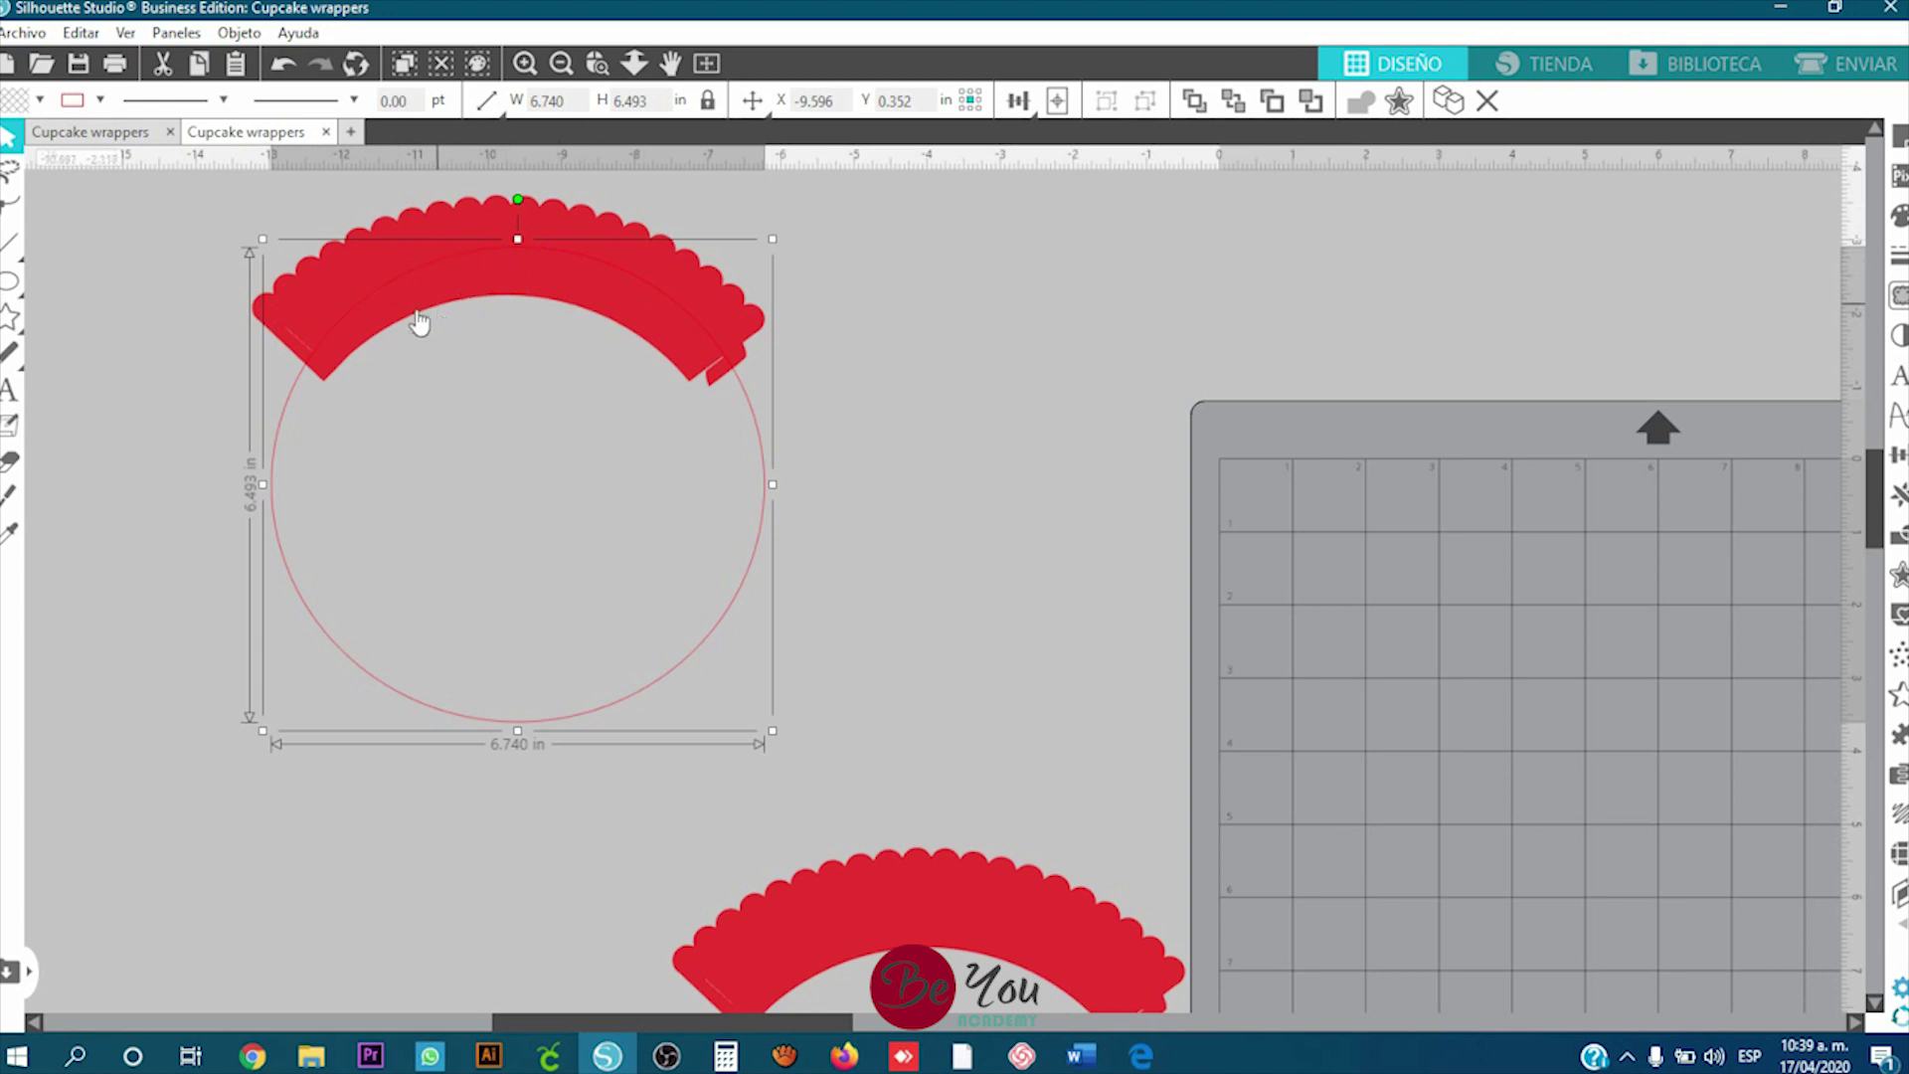
pyautogui.moveTo(286, 511); pyautogui.dragTo(284, 625)
# Step: Change the original wrapper's fill colour to yellow
pyautogui.click(327, 250)
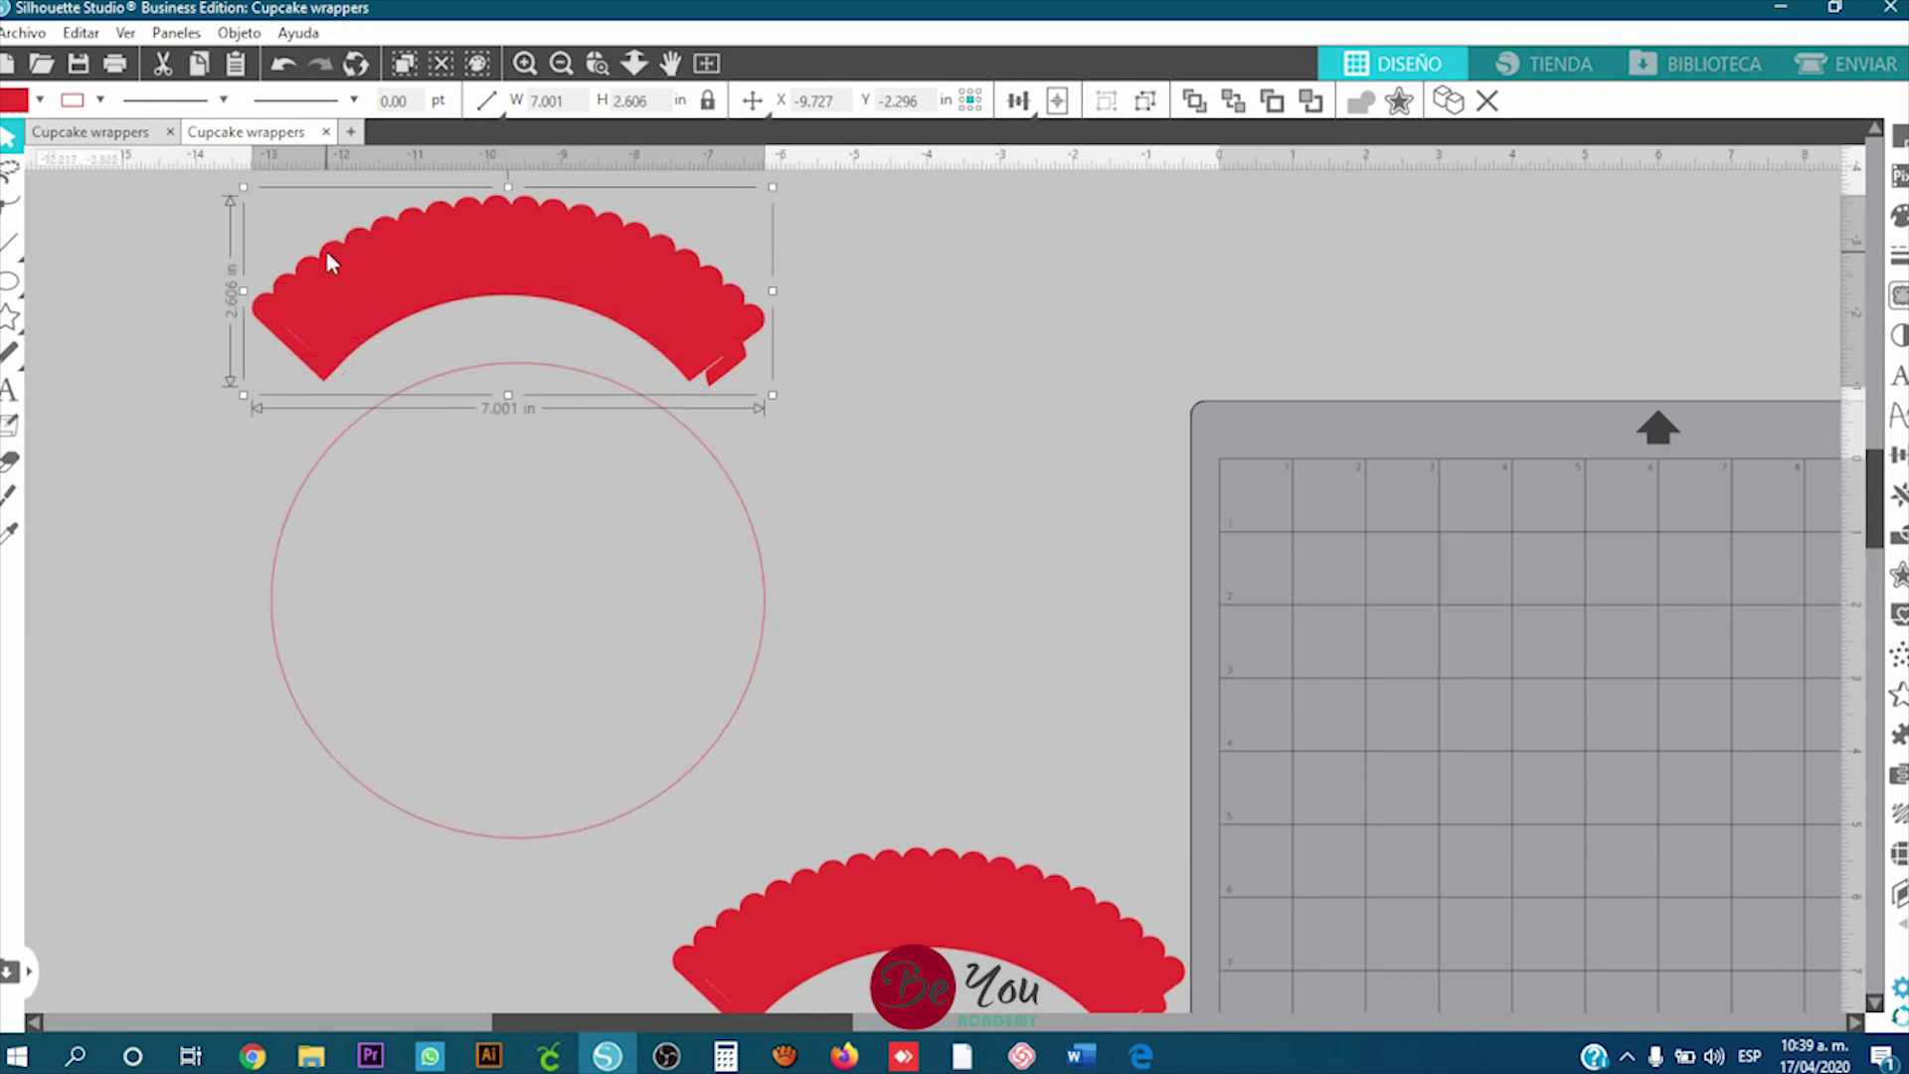
pyautogui.click(39, 100)
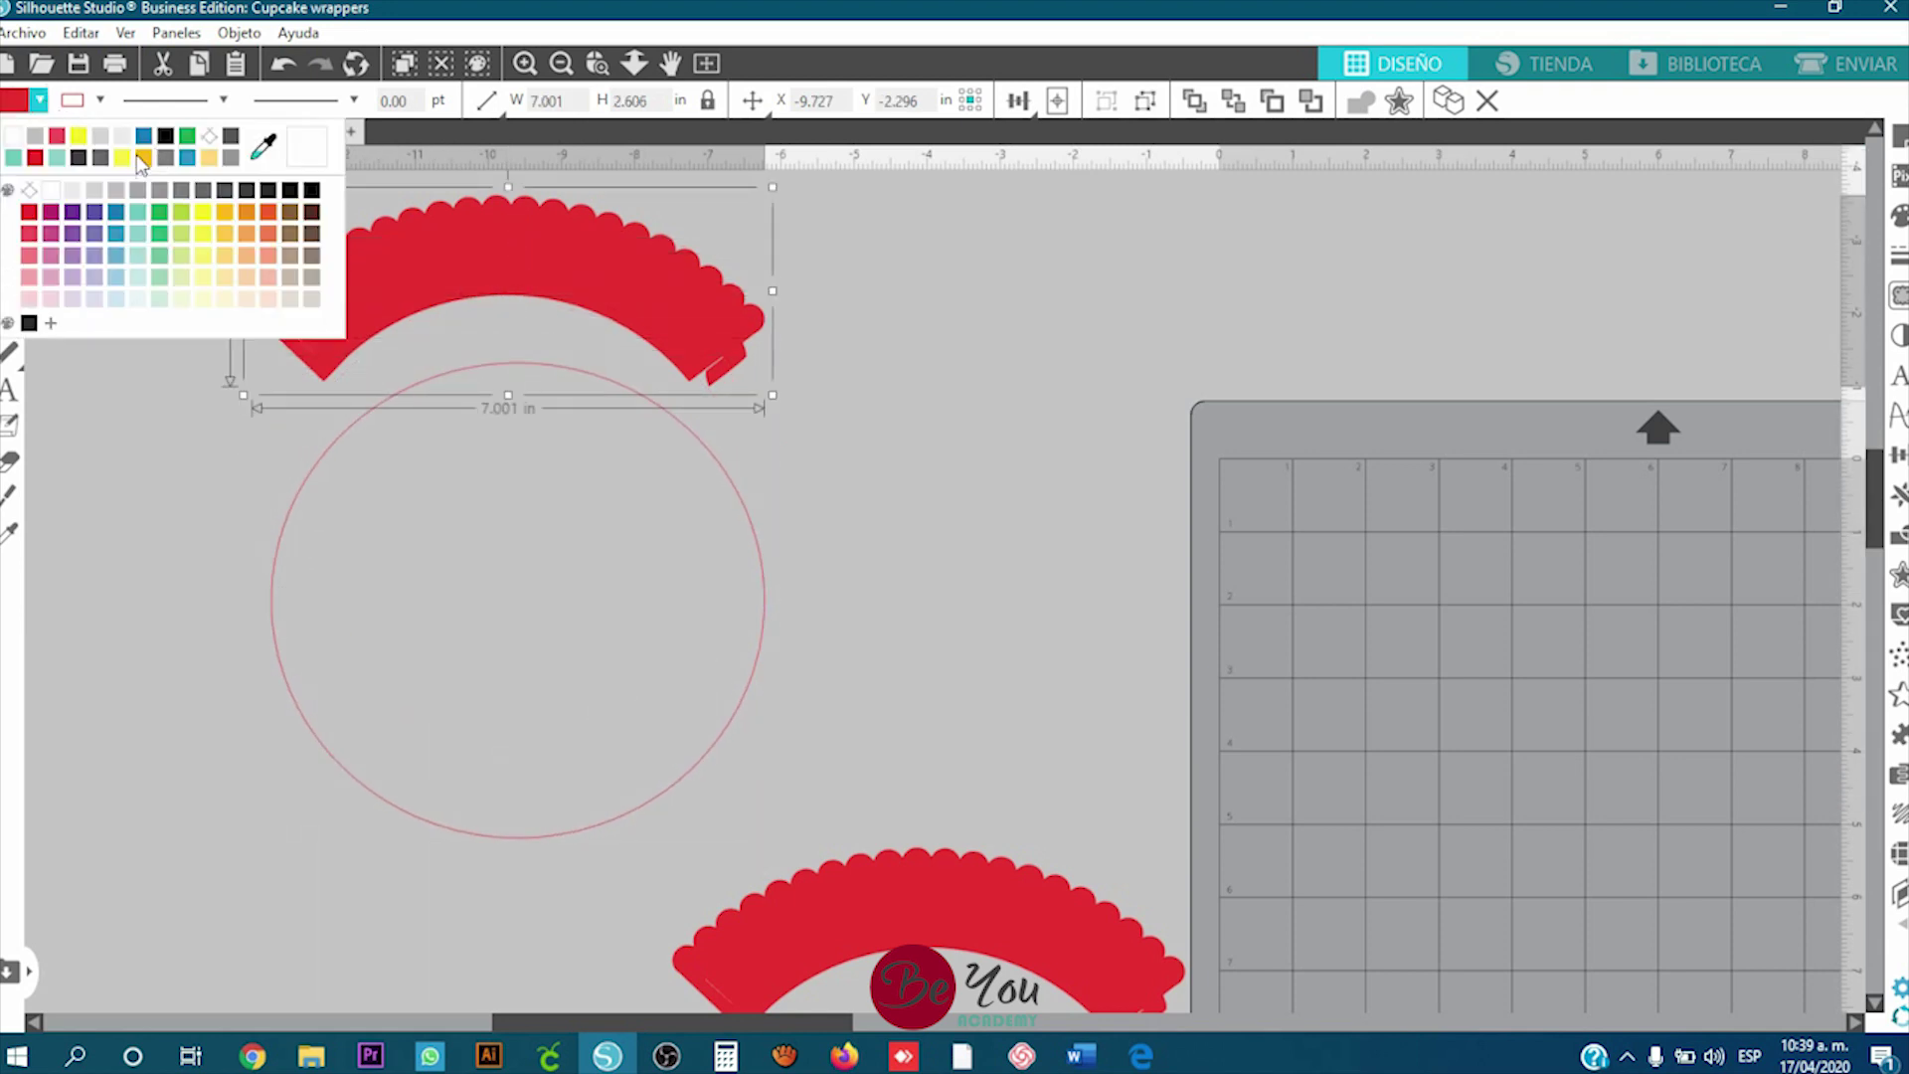
pyautogui.click(79, 135)
pyautogui.click(152, 422)
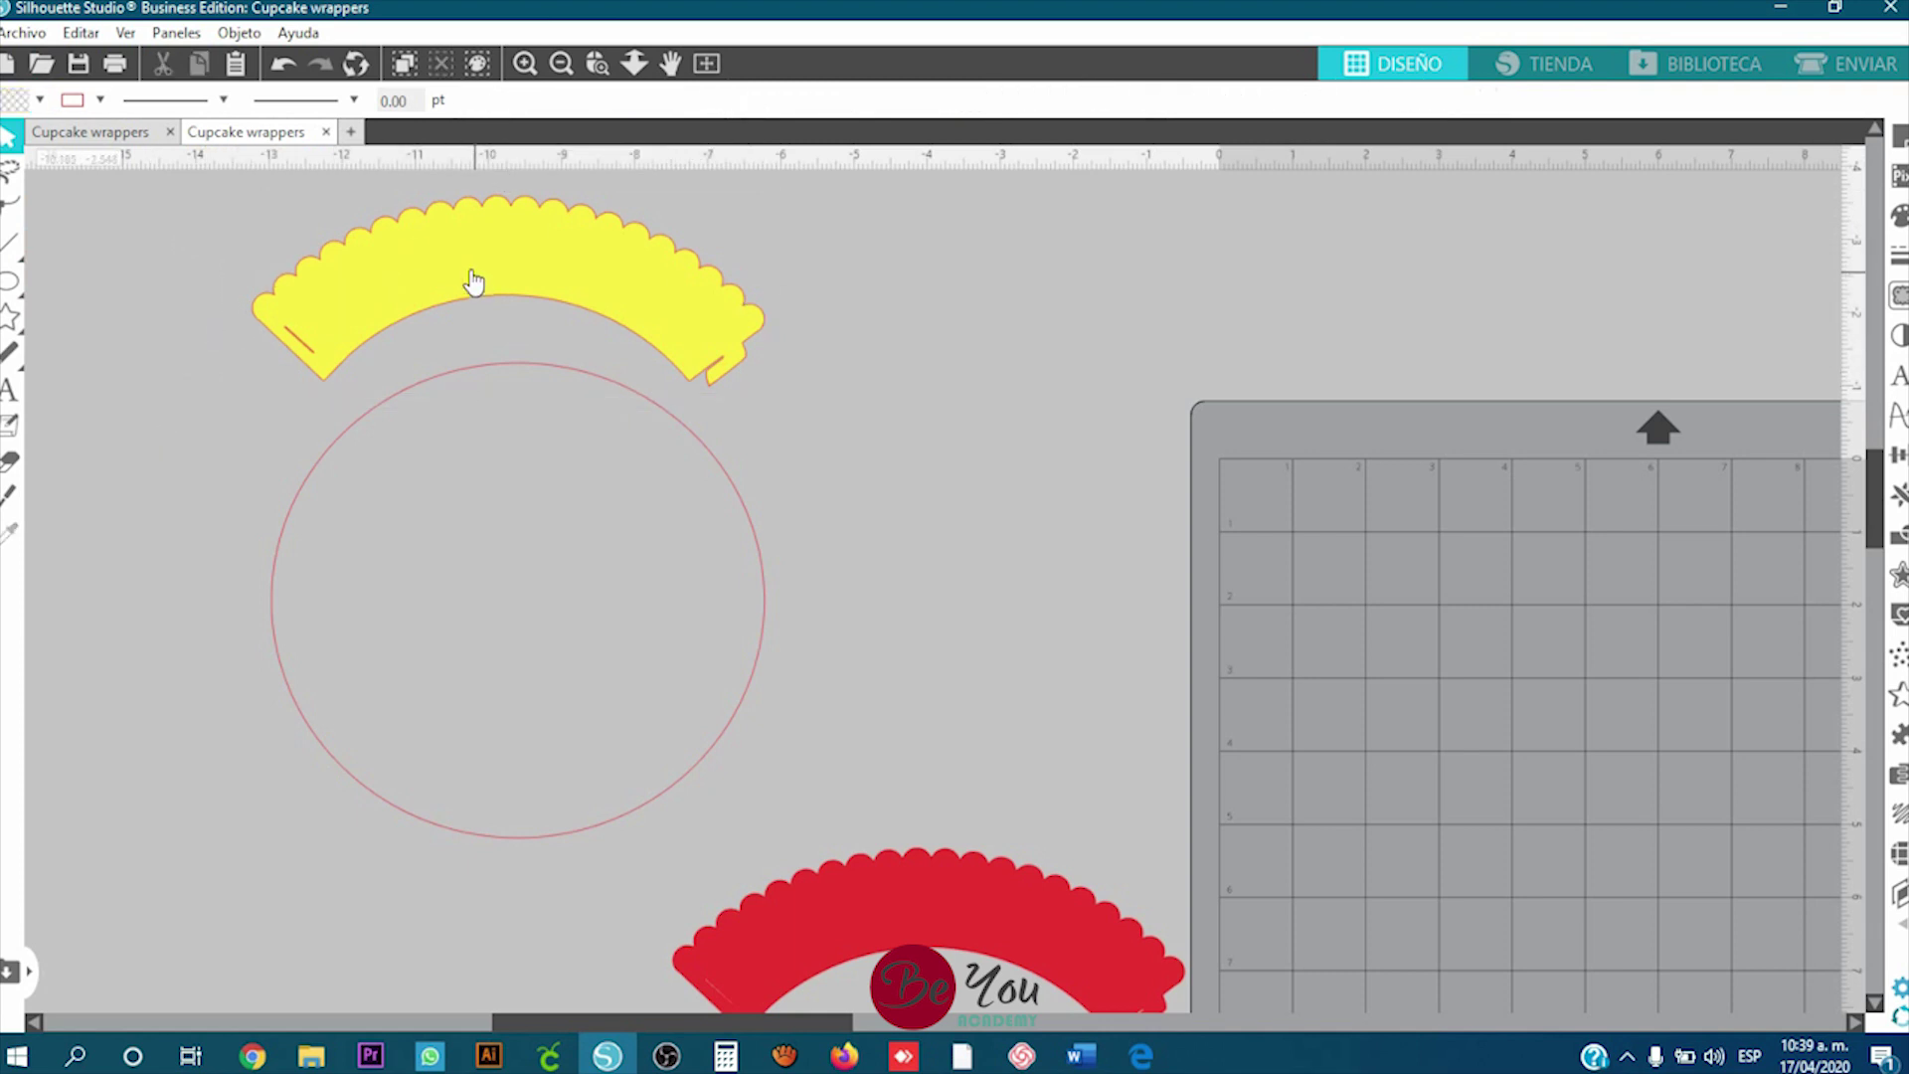
# Step: Lay the ellipse over the yellow wrapper with its upper arc running between the wrapper's scalloped and inner edges
pyautogui.moveTo(511, 368); pyautogui.dragTo(491, 270)
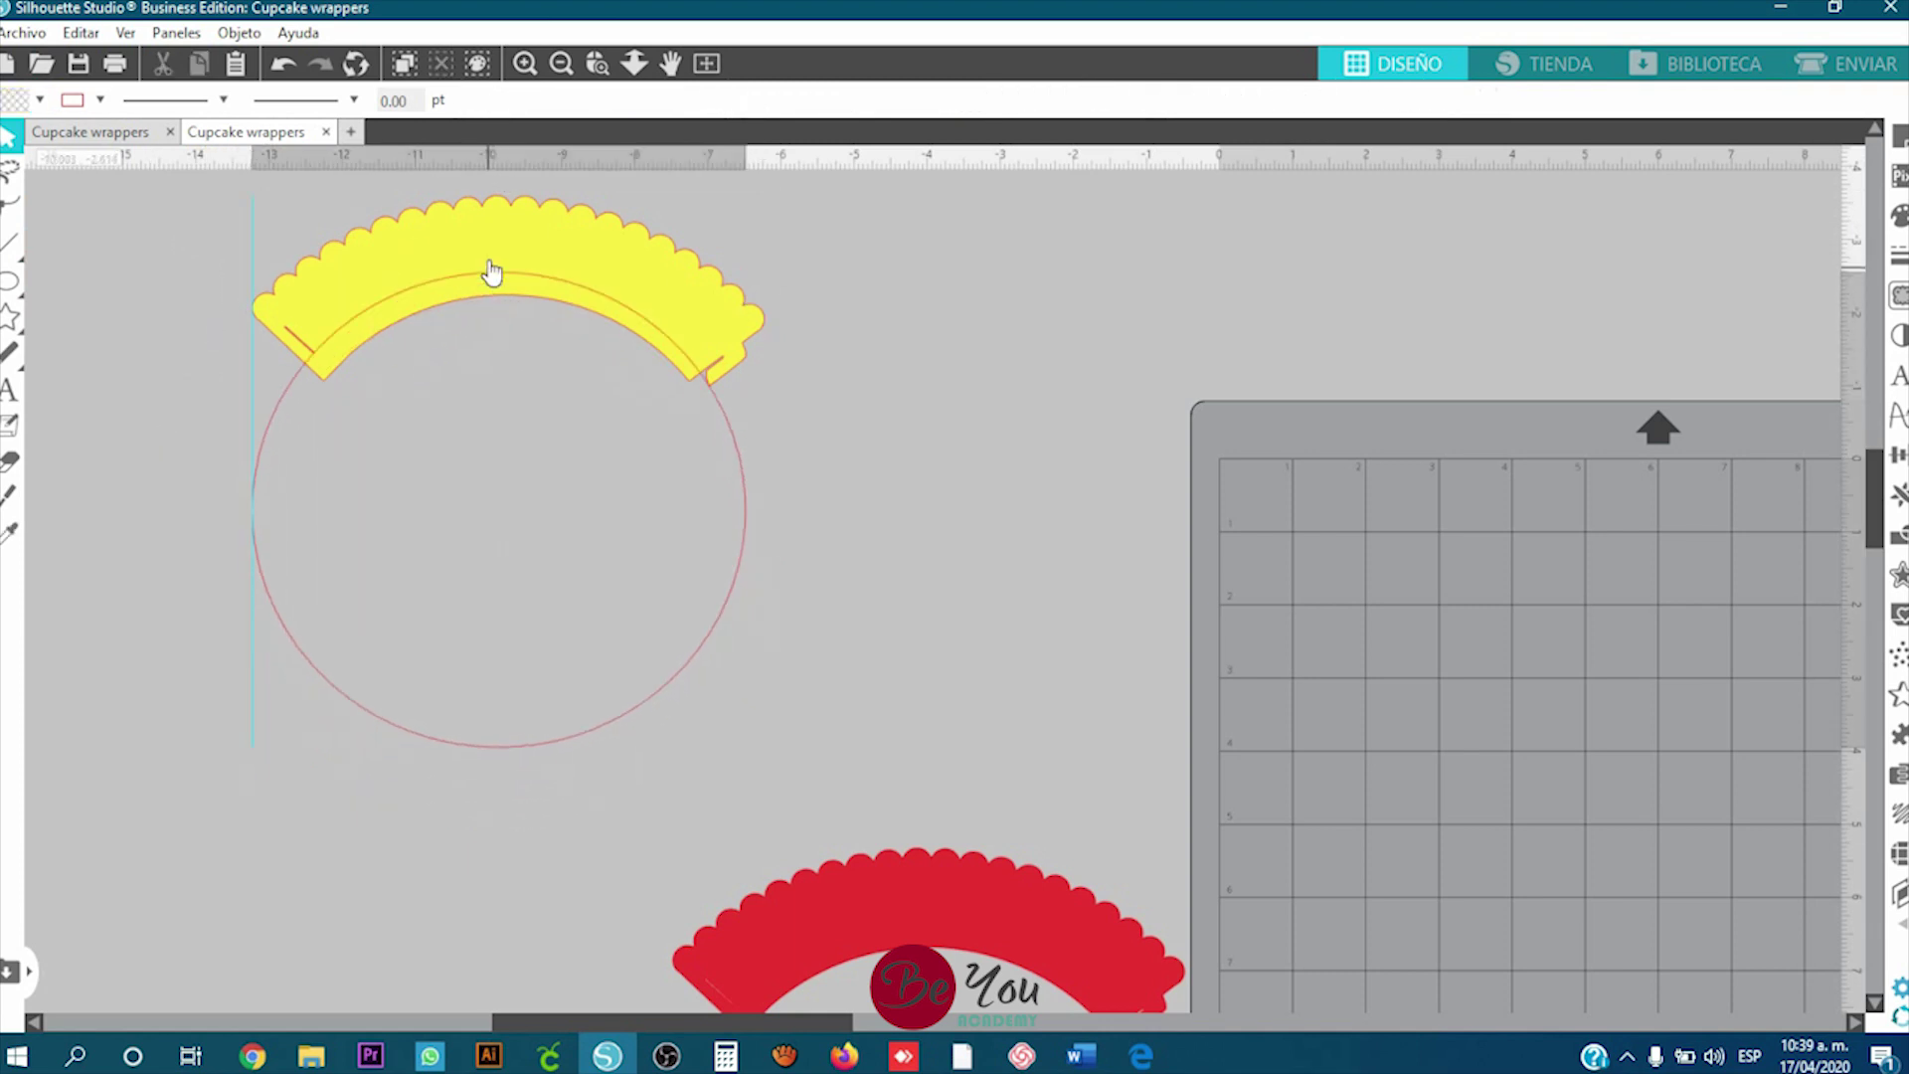
pyautogui.moveTo(264, 550)
pyautogui.mouseDown()
pyautogui.moveTo(278, 537)
pyautogui.moveTo(277, 565)
pyautogui.moveTo(273, 513)
pyautogui.moveTo(264, 564)
pyautogui.moveTo(277, 536)
pyautogui.mouseUp()
pyautogui.click(278, 535)
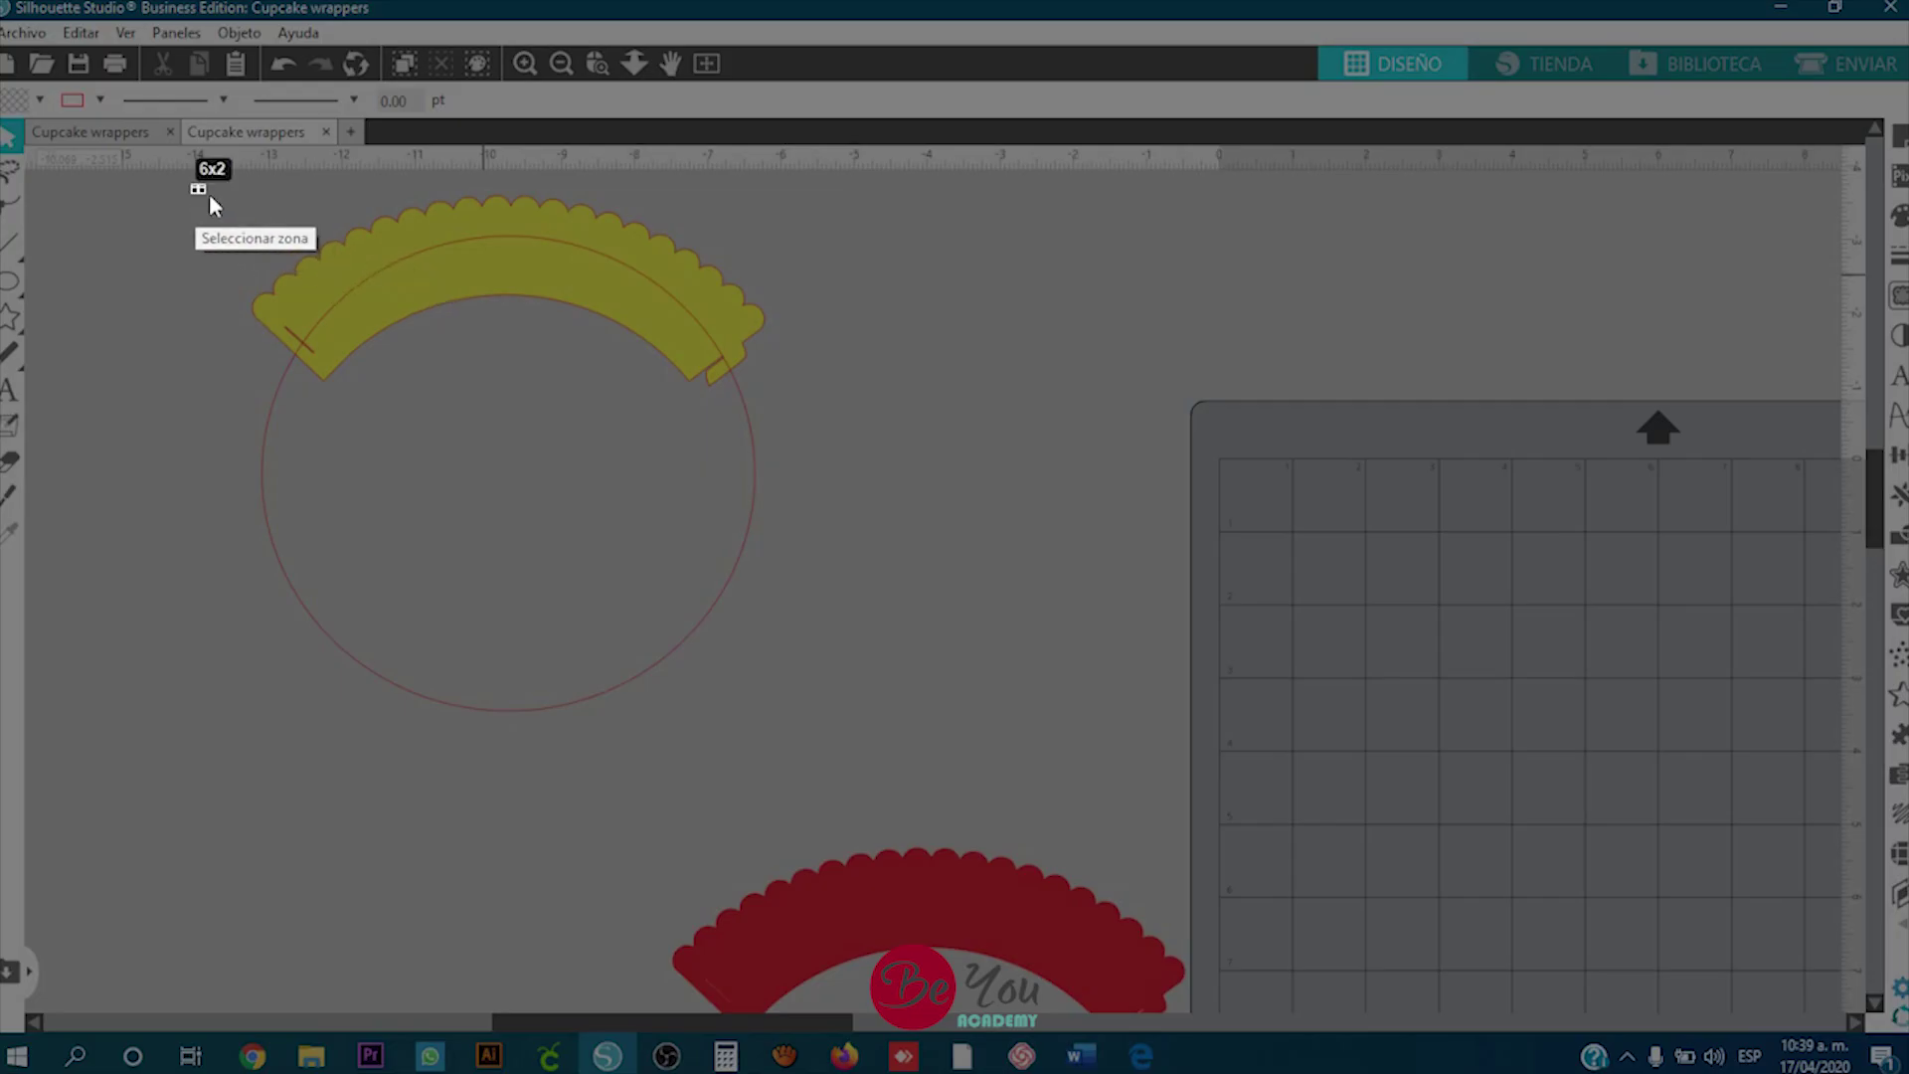
# Step: Capture the area around the yellow wrapper and mark the band's width with red lines at its centre and both ends
pyautogui.moveTo(194, 188); pyautogui.dragTo(890, 514)
pyautogui.click(914, 322)
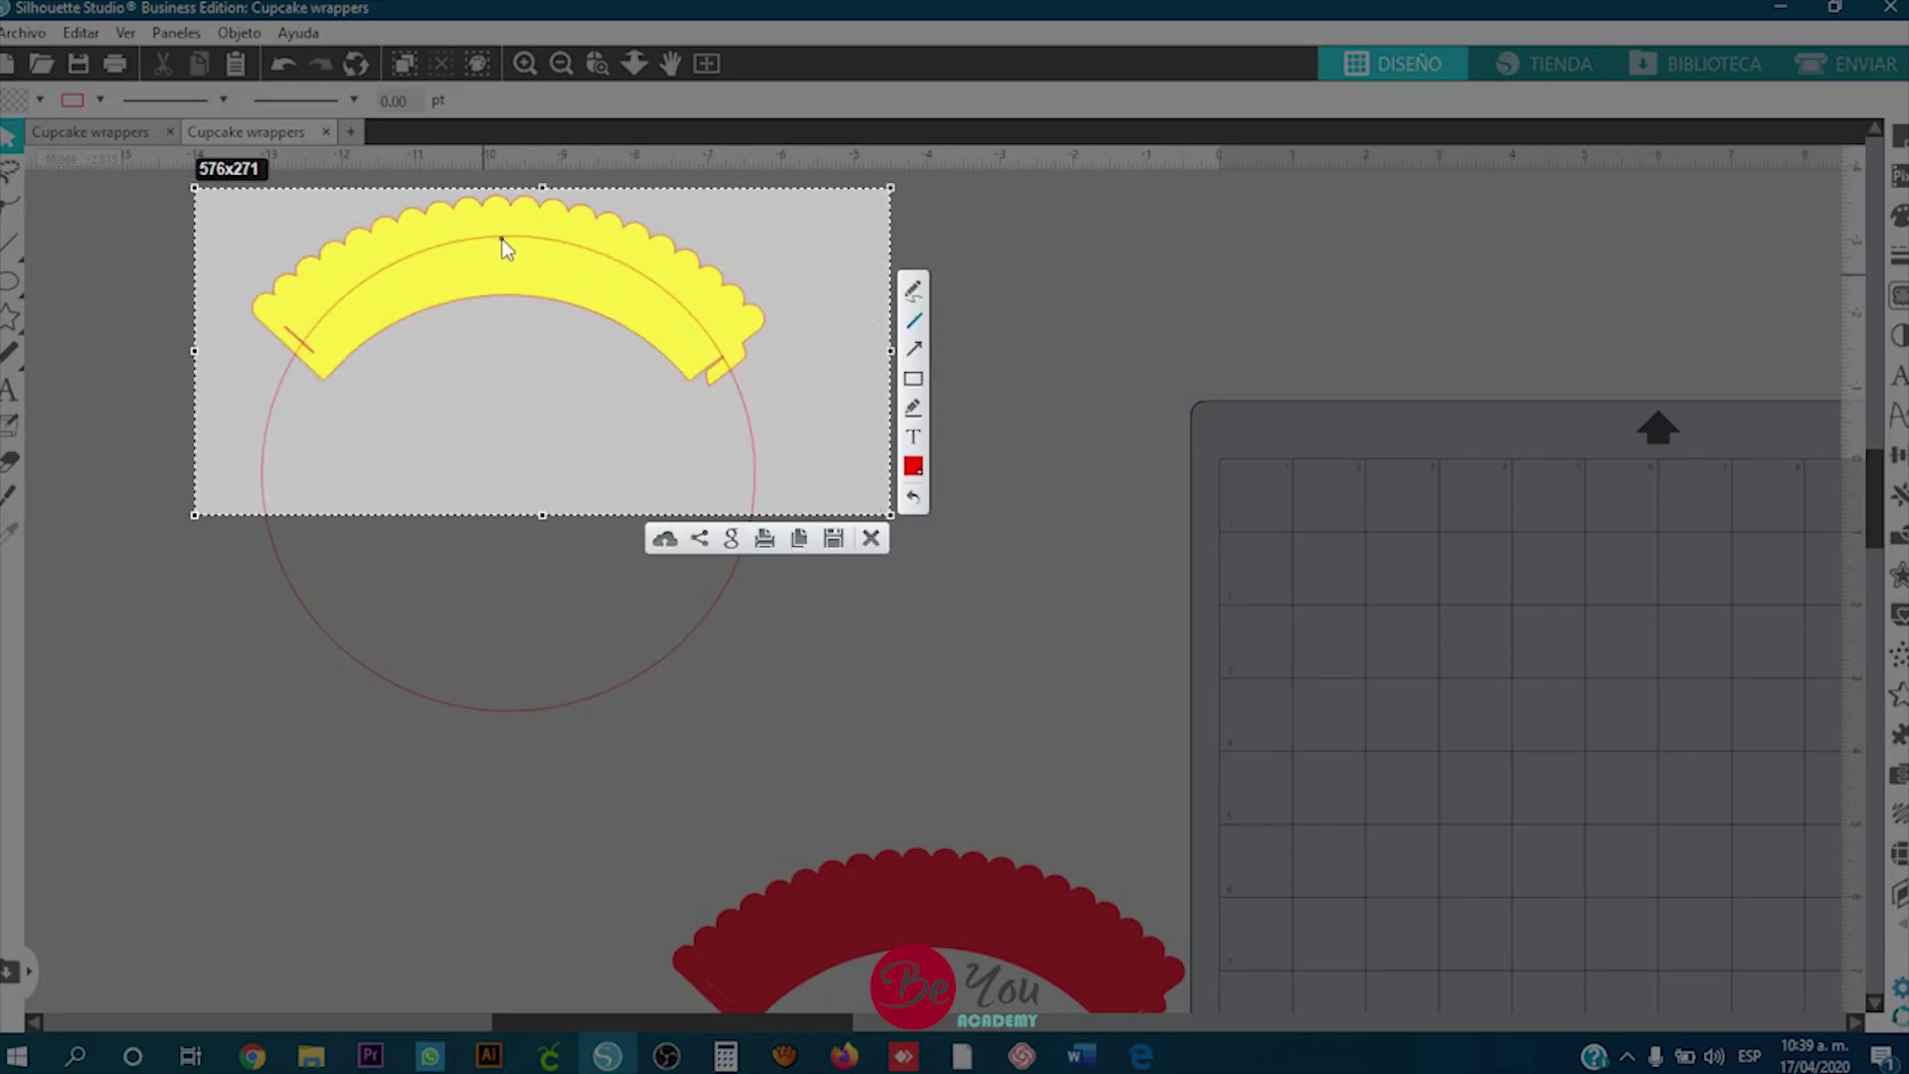
pyautogui.moveTo(501, 240); pyautogui.dragTo(502, 240)
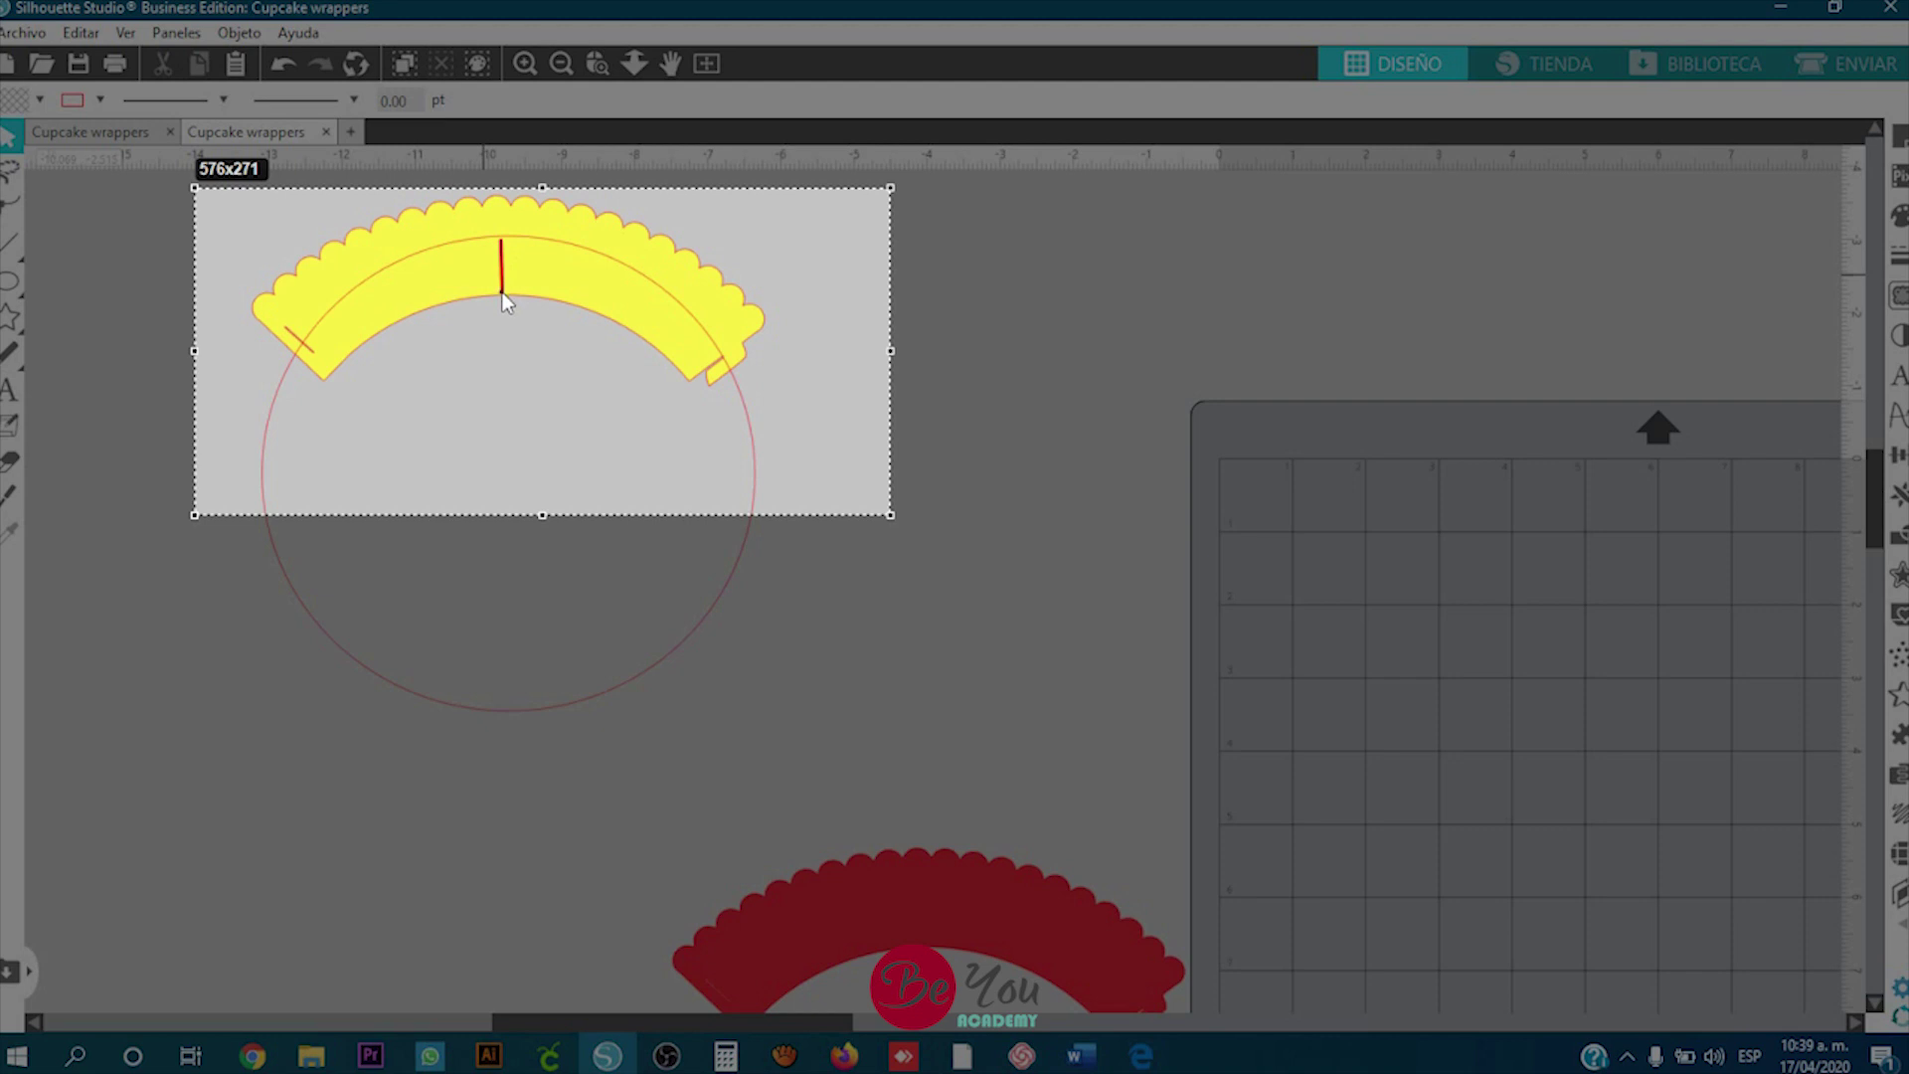
pyautogui.moveTo(502, 294); pyautogui.dragTo(502, 294)
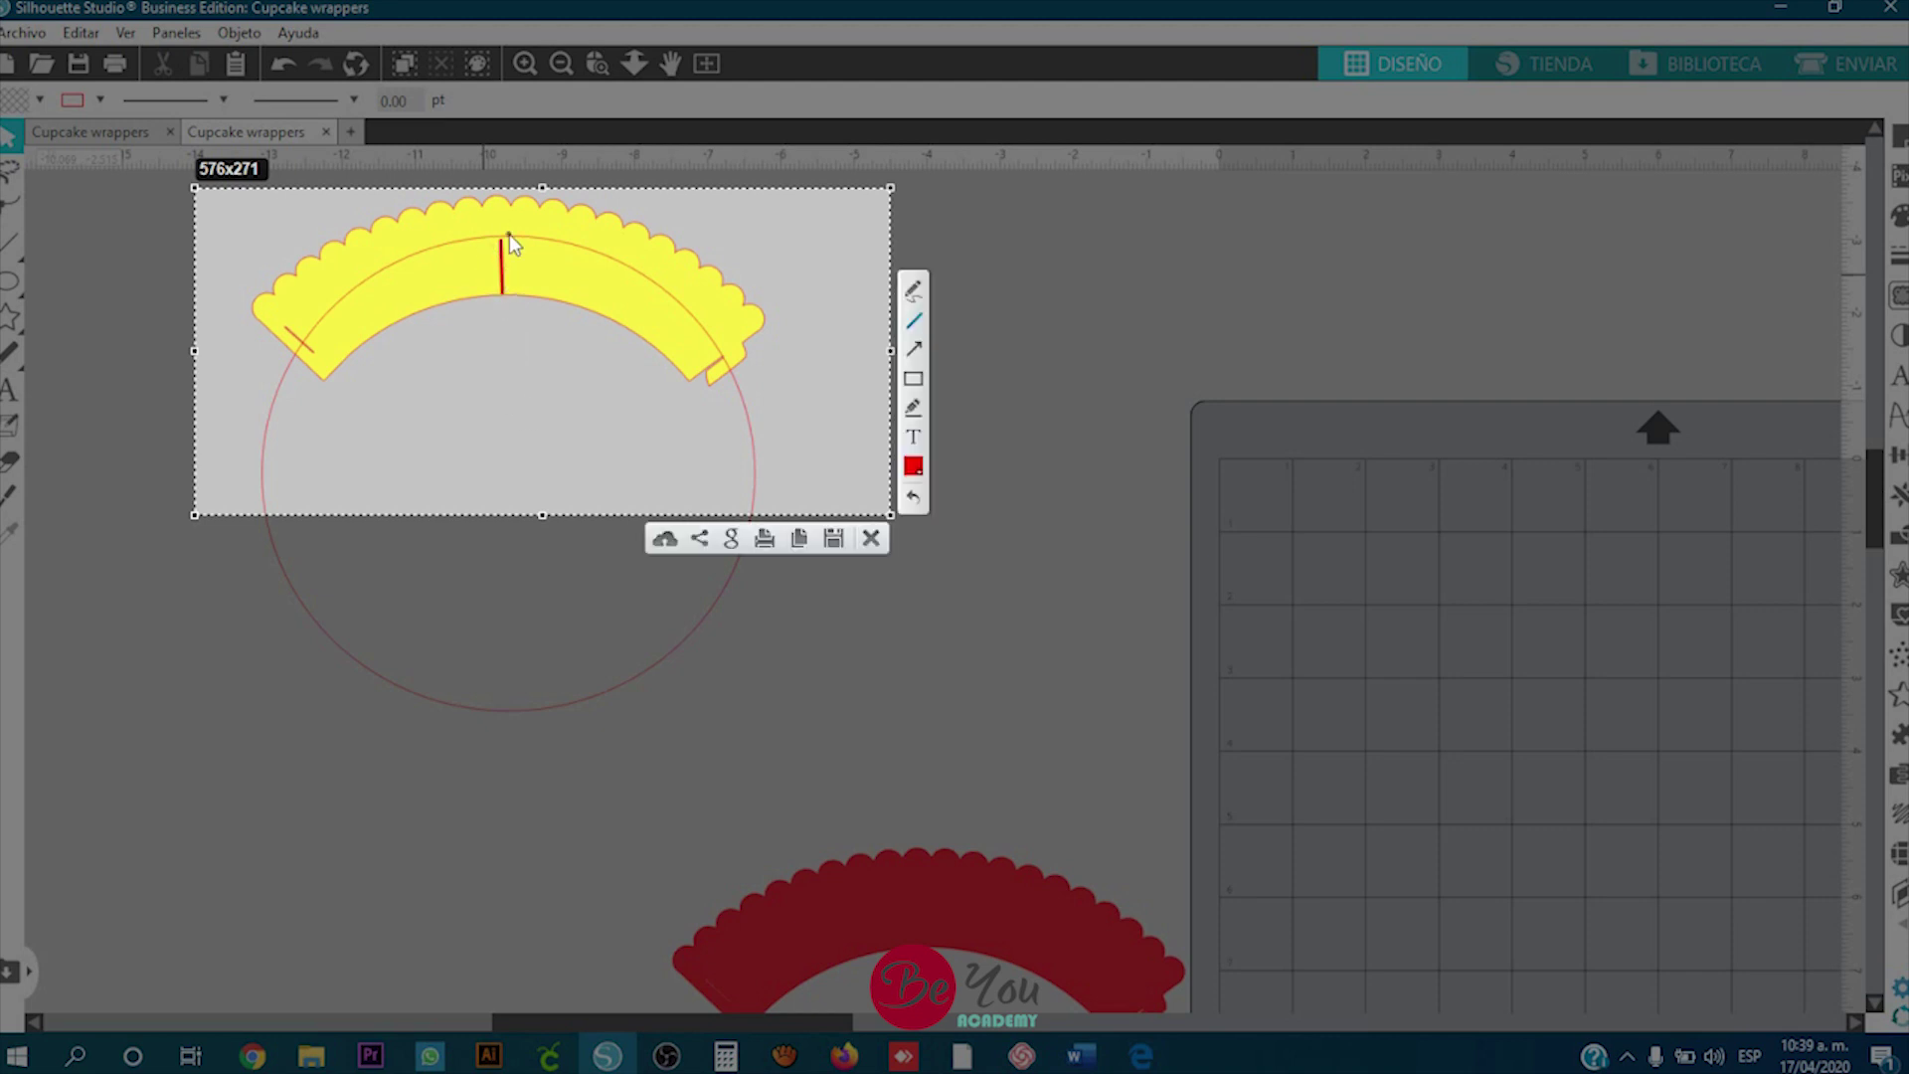
pyautogui.moveTo(716, 346); pyautogui.dragTo(682, 366)
pyautogui.moveTo(320, 360)
pyautogui.mouseDown()
pyautogui.moveTo(307, 353)
pyautogui.moveTo(332, 372)
pyautogui.mouseUp()
pyautogui.click(404, 415)
# Step: Annotate the capture with a red rectangle around the centre line and arrows to the three marks, and copy it
pyautogui.moveTo(463, 219); pyautogui.dragTo(558, 345)
pyautogui.click(912, 350)
pyautogui.moveTo(646, 421); pyautogui.dragTo(519, 281)
pyautogui.moveTo(749, 464); pyautogui.dragTo(718, 378)
pyautogui.moveTo(432, 431); pyautogui.dragTo(345, 355)
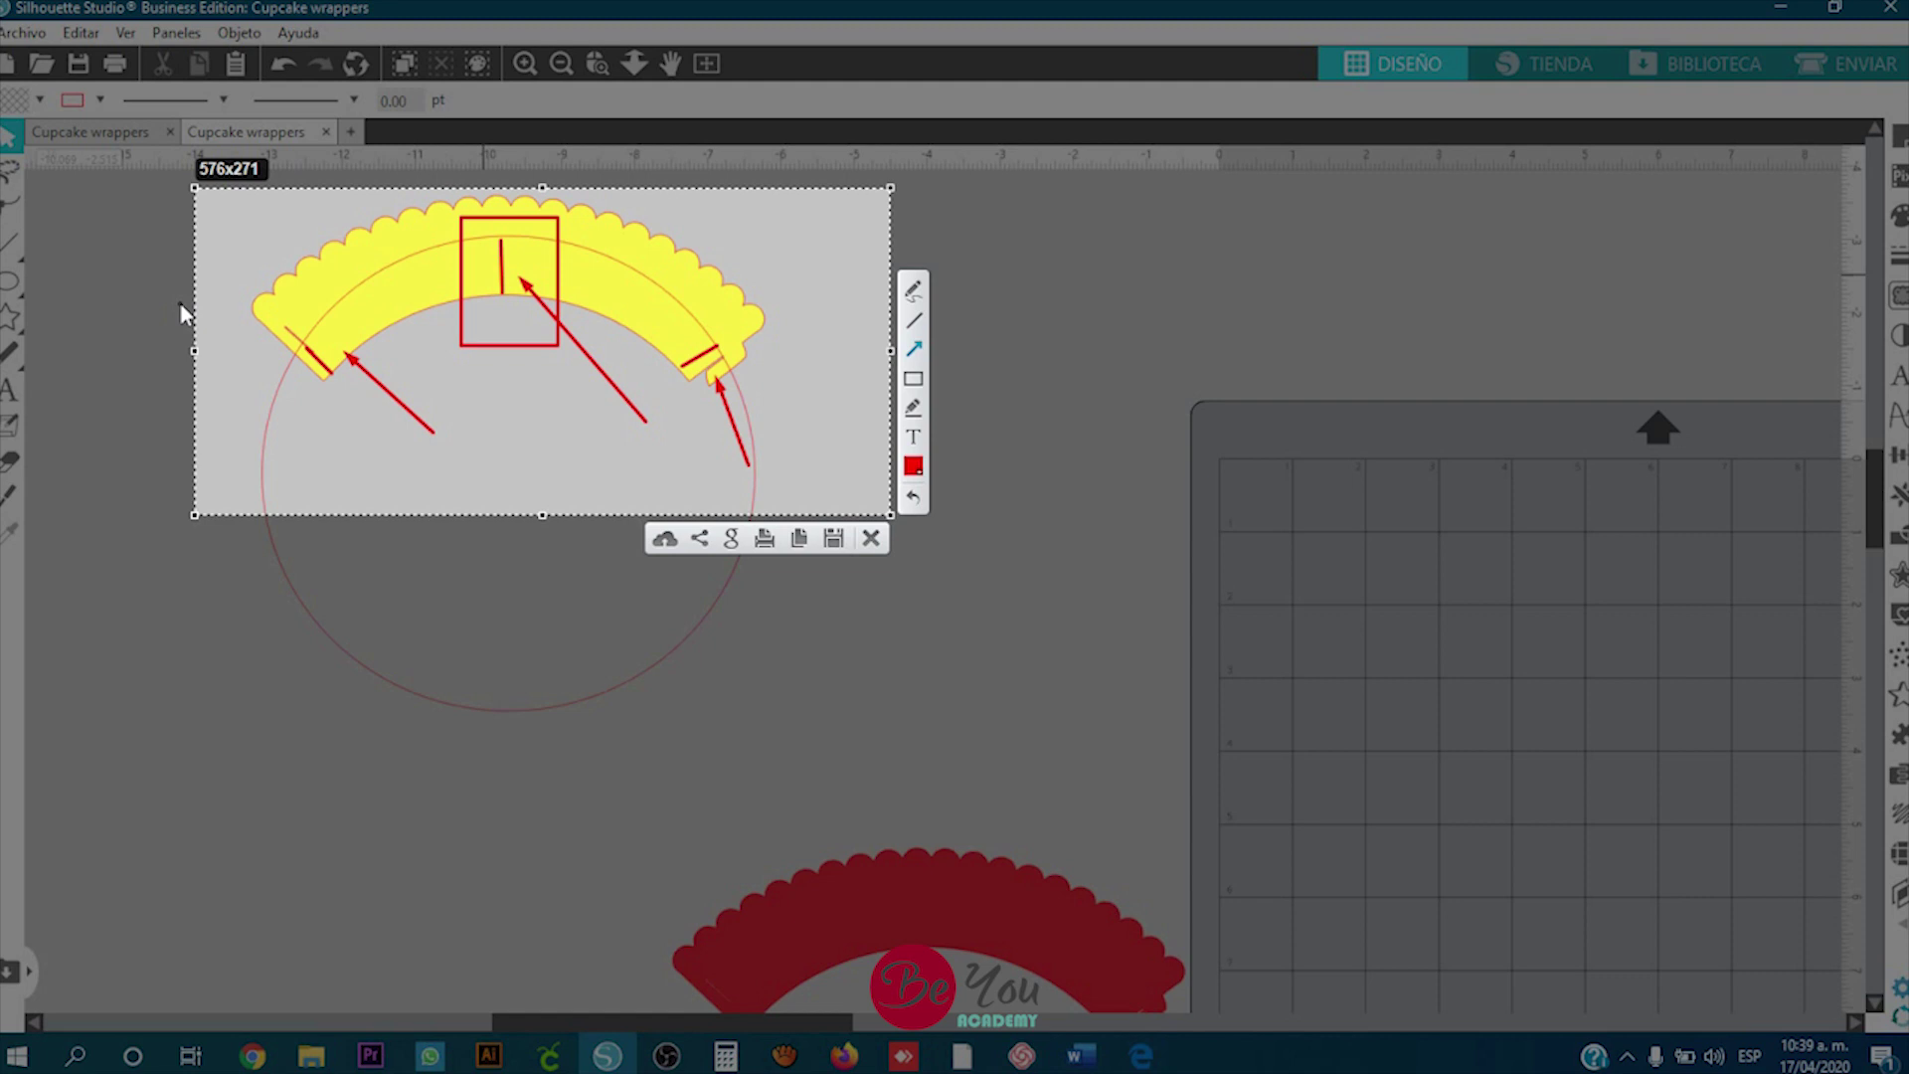
pyautogui.hotkey('ctrl', 'c')
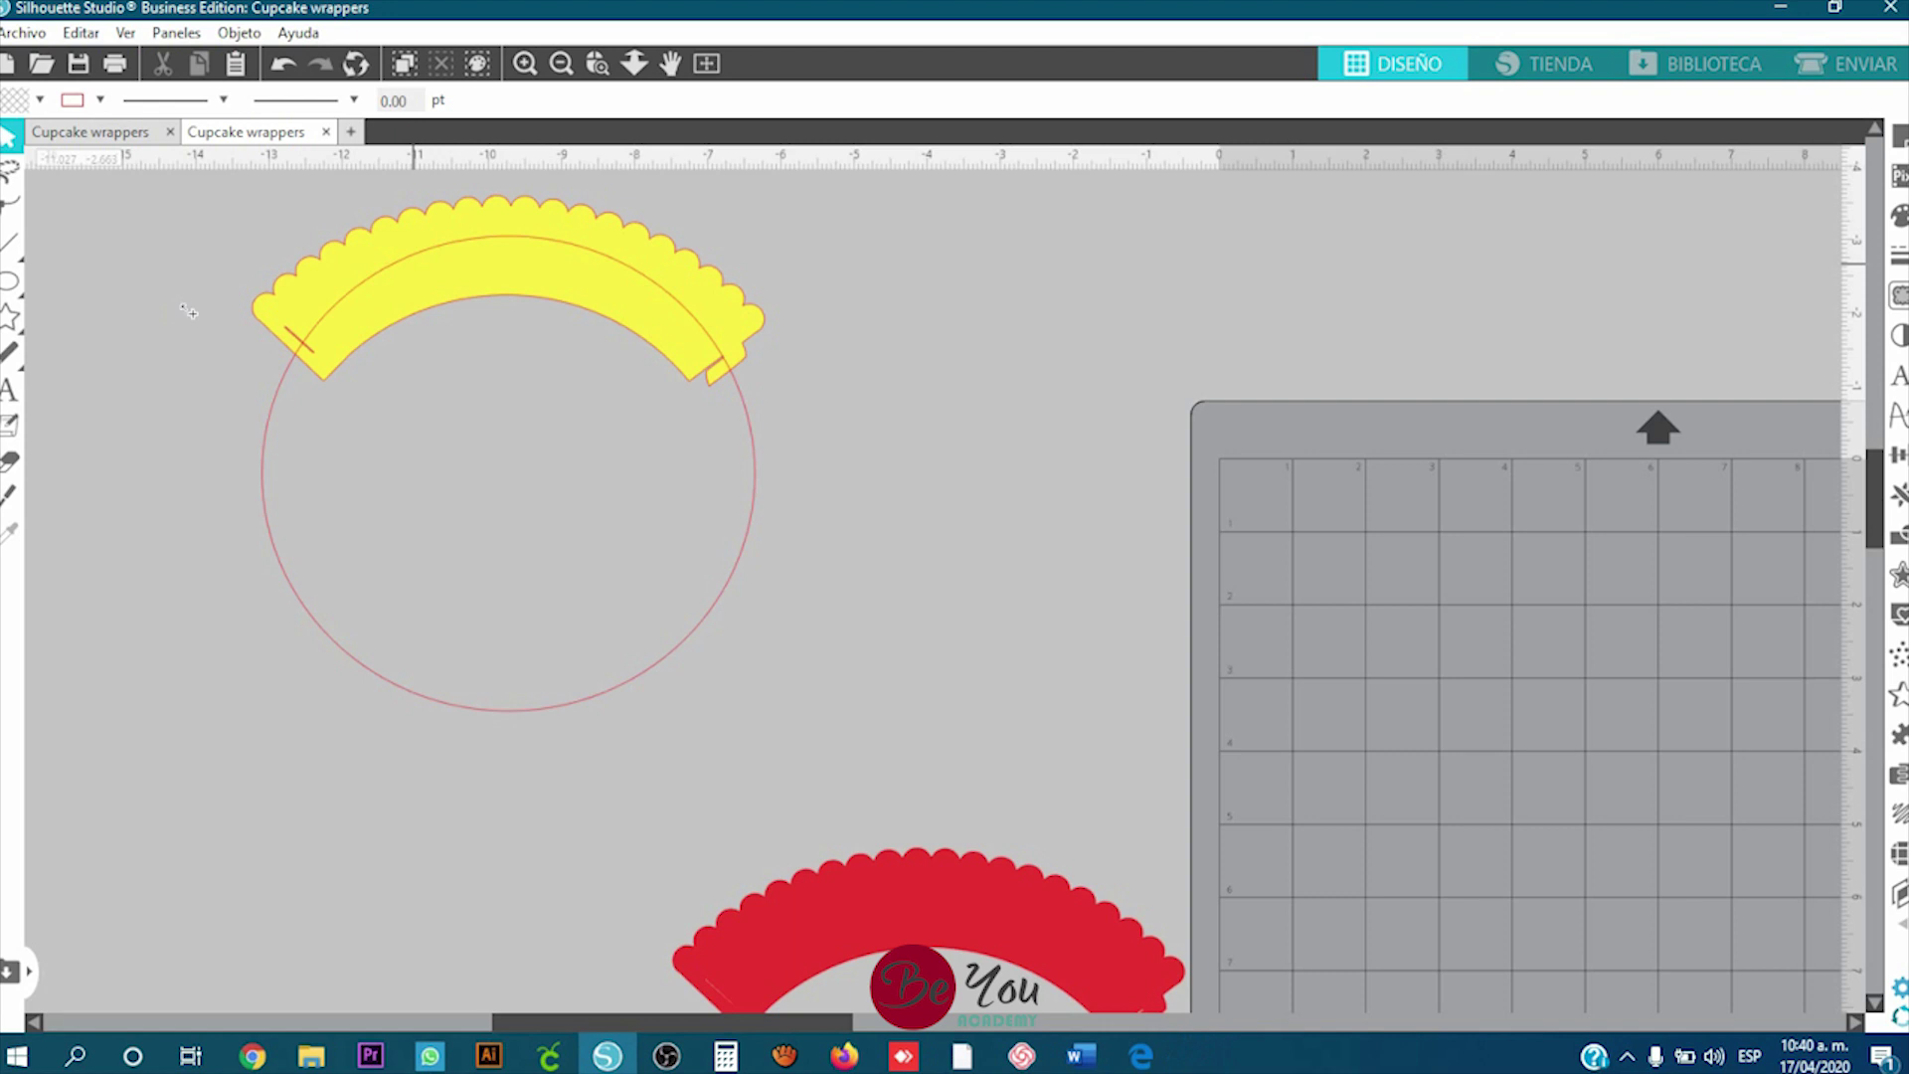
# Step: Try ellipse heights of about 5.8 in and 8.01 in over the yellow wrapper, and delete the ellipse
pyautogui.click(513, 708)
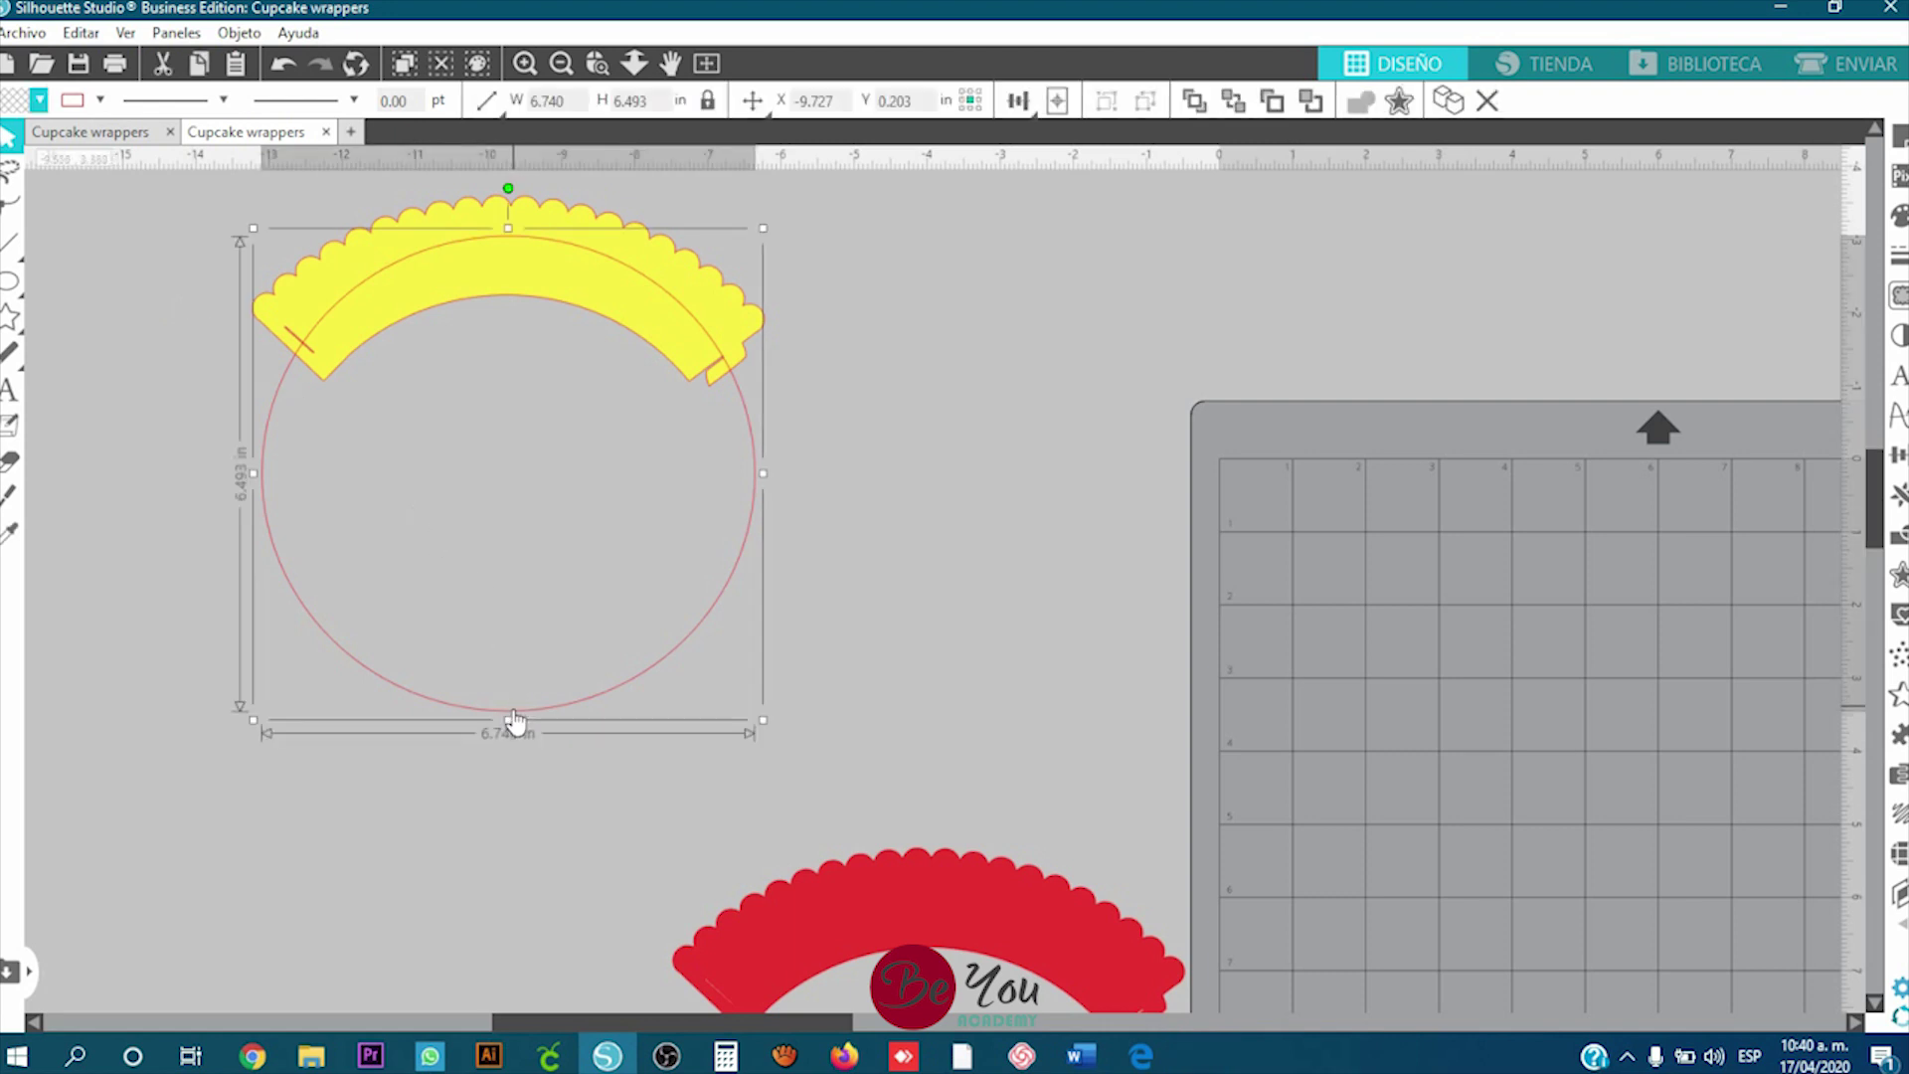
pyautogui.moveTo(509, 720); pyautogui.dragTo(517, 669)
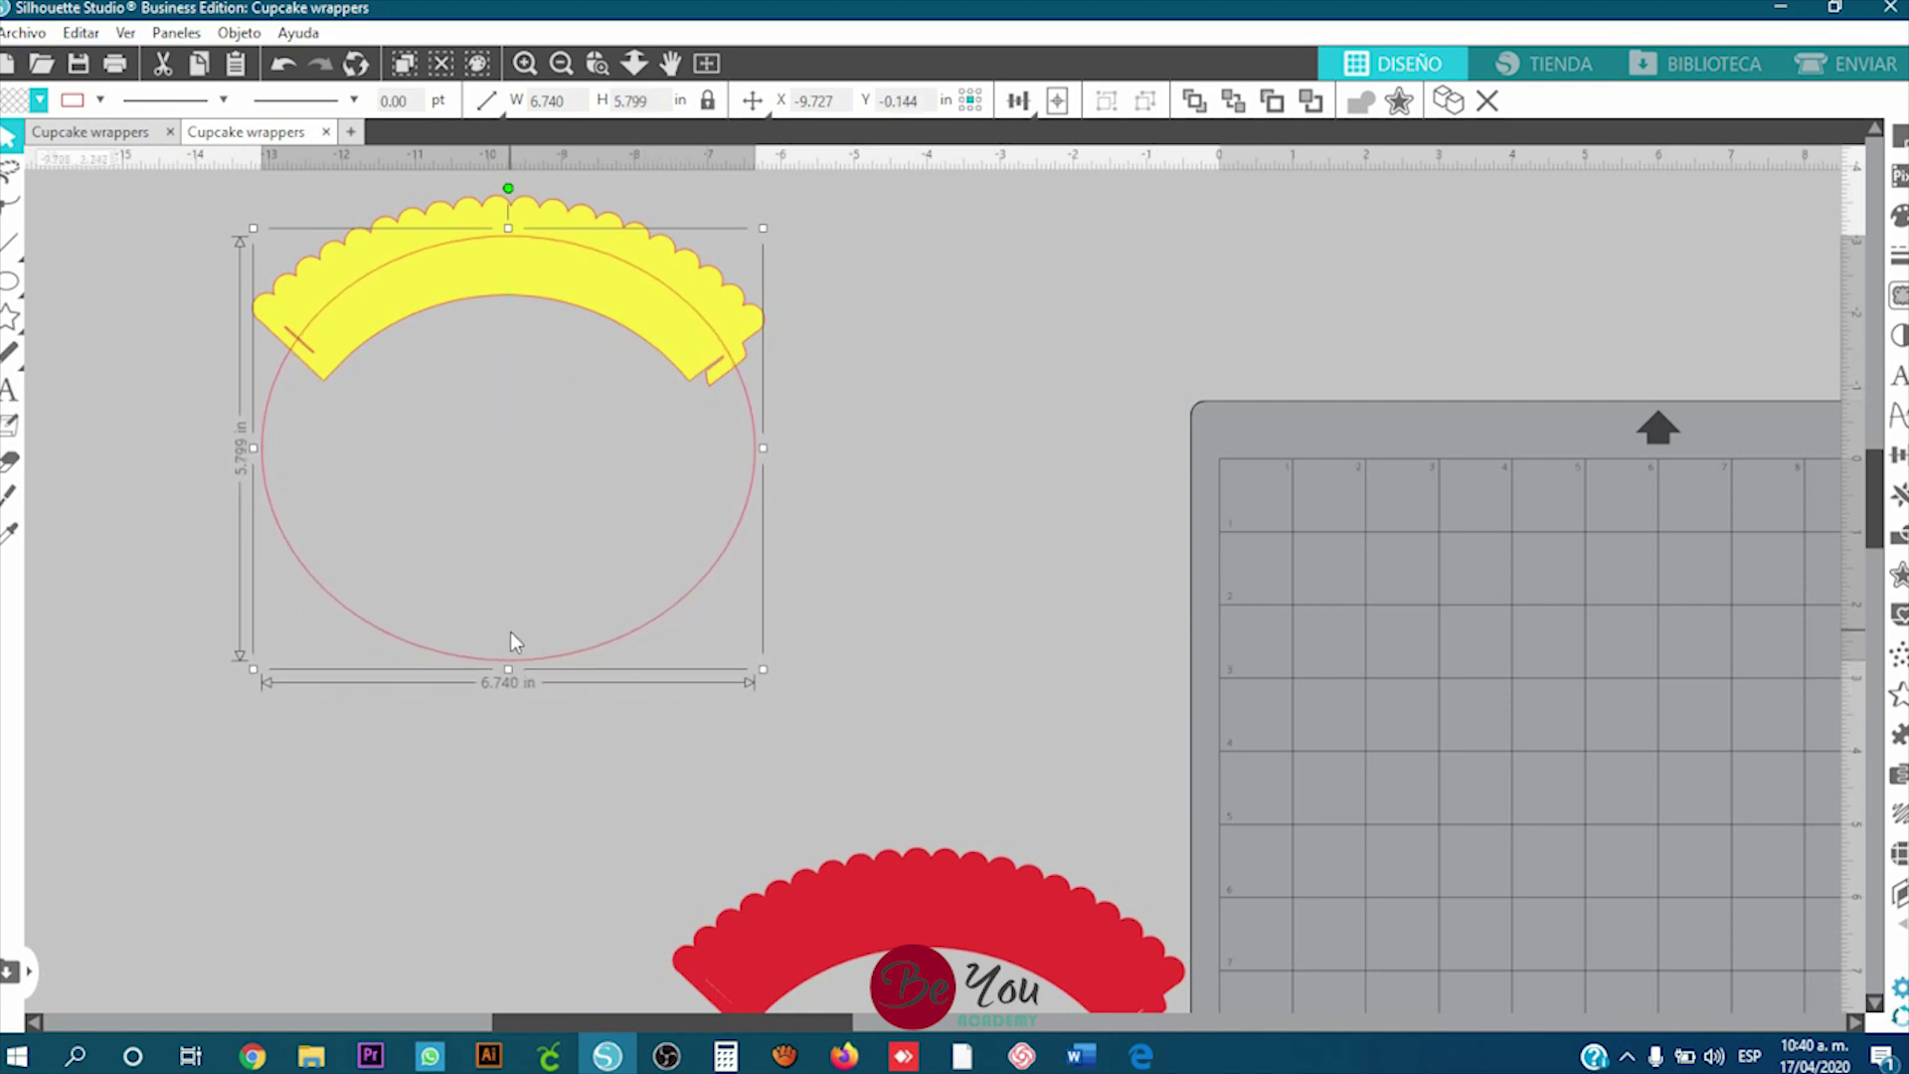
pyautogui.moveTo(509, 667); pyautogui.dragTo(509, 829)
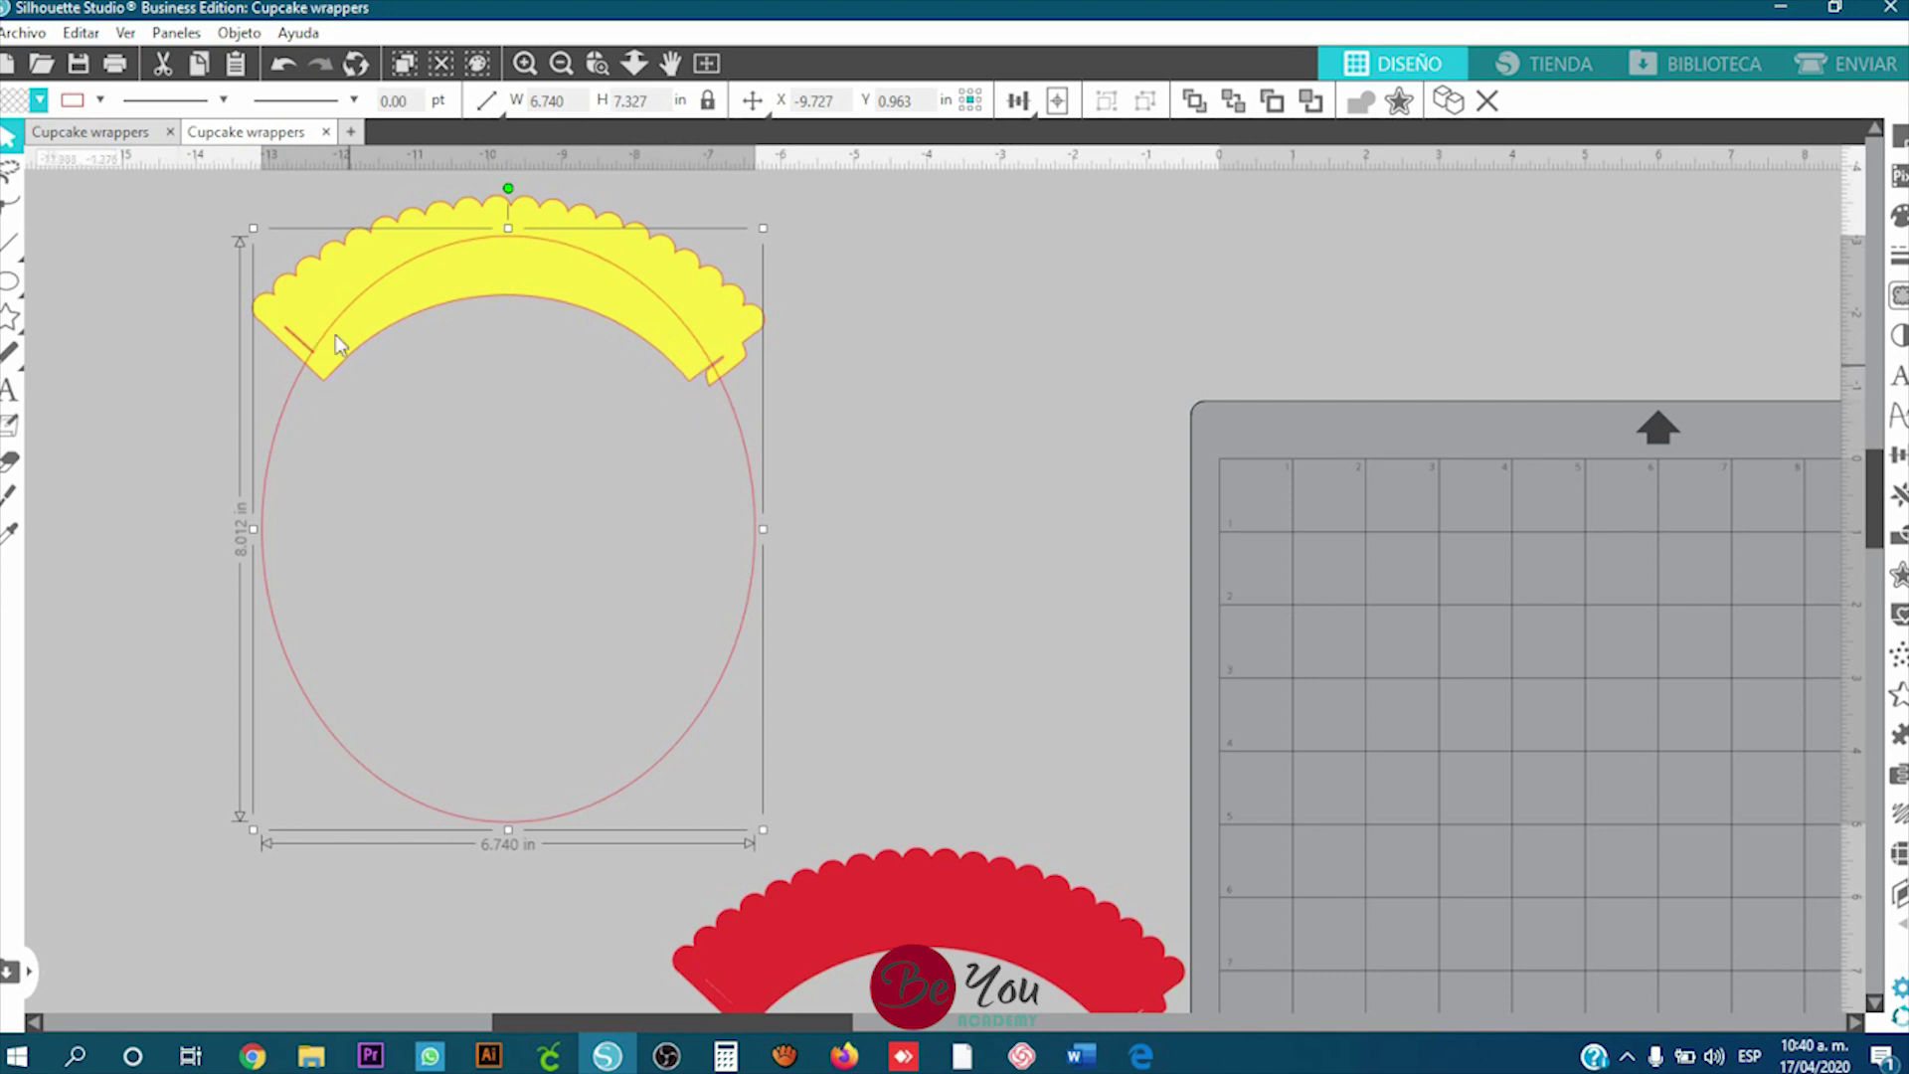
pyautogui.moveTo(508, 830); pyautogui.dragTo(455, 510)
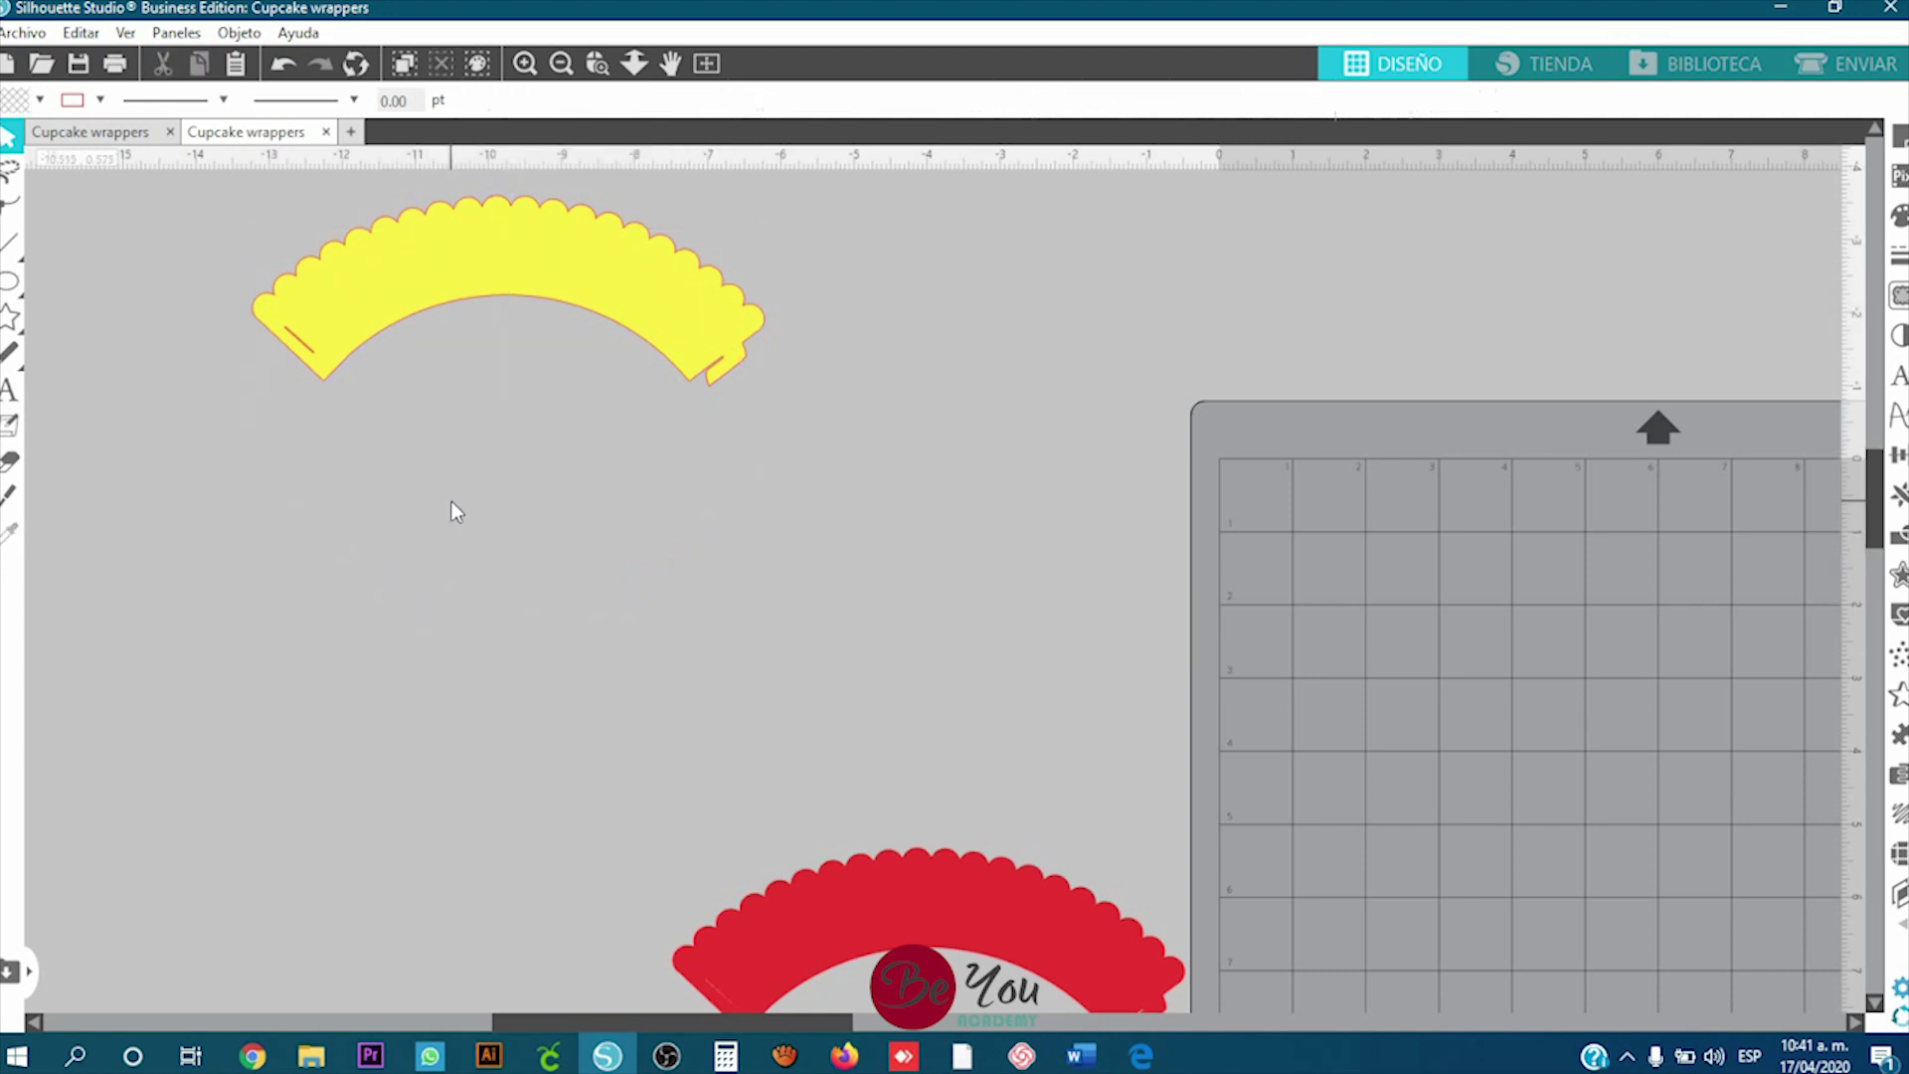
# Step: Draw a new ellipse about 6.94 by 6.54 in below the yellow wrapper
pyautogui.click(10, 280)
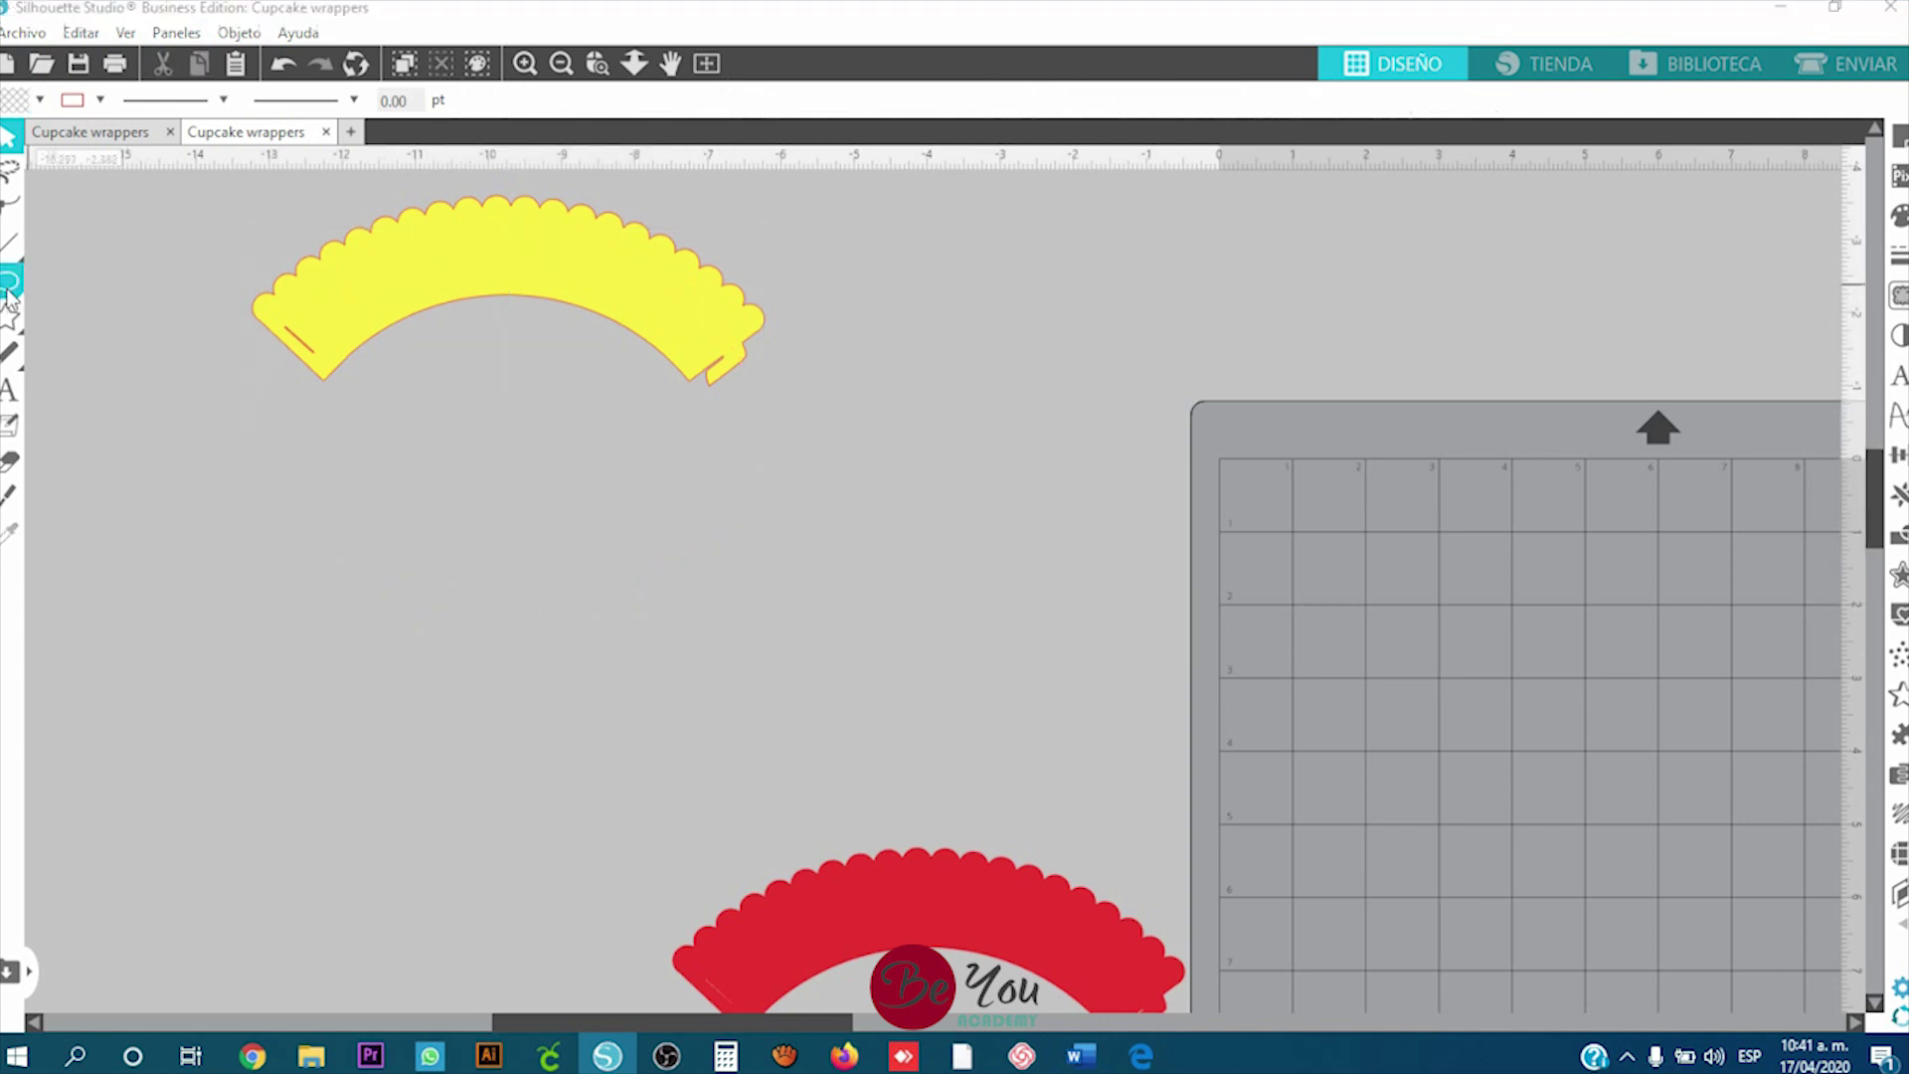
pyautogui.moveTo(264, 320)
pyautogui.mouseDown()
pyautogui.moveTo(766, 724)
pyautogui.moveTo(769, 796)
pyautogui.mouseUp()
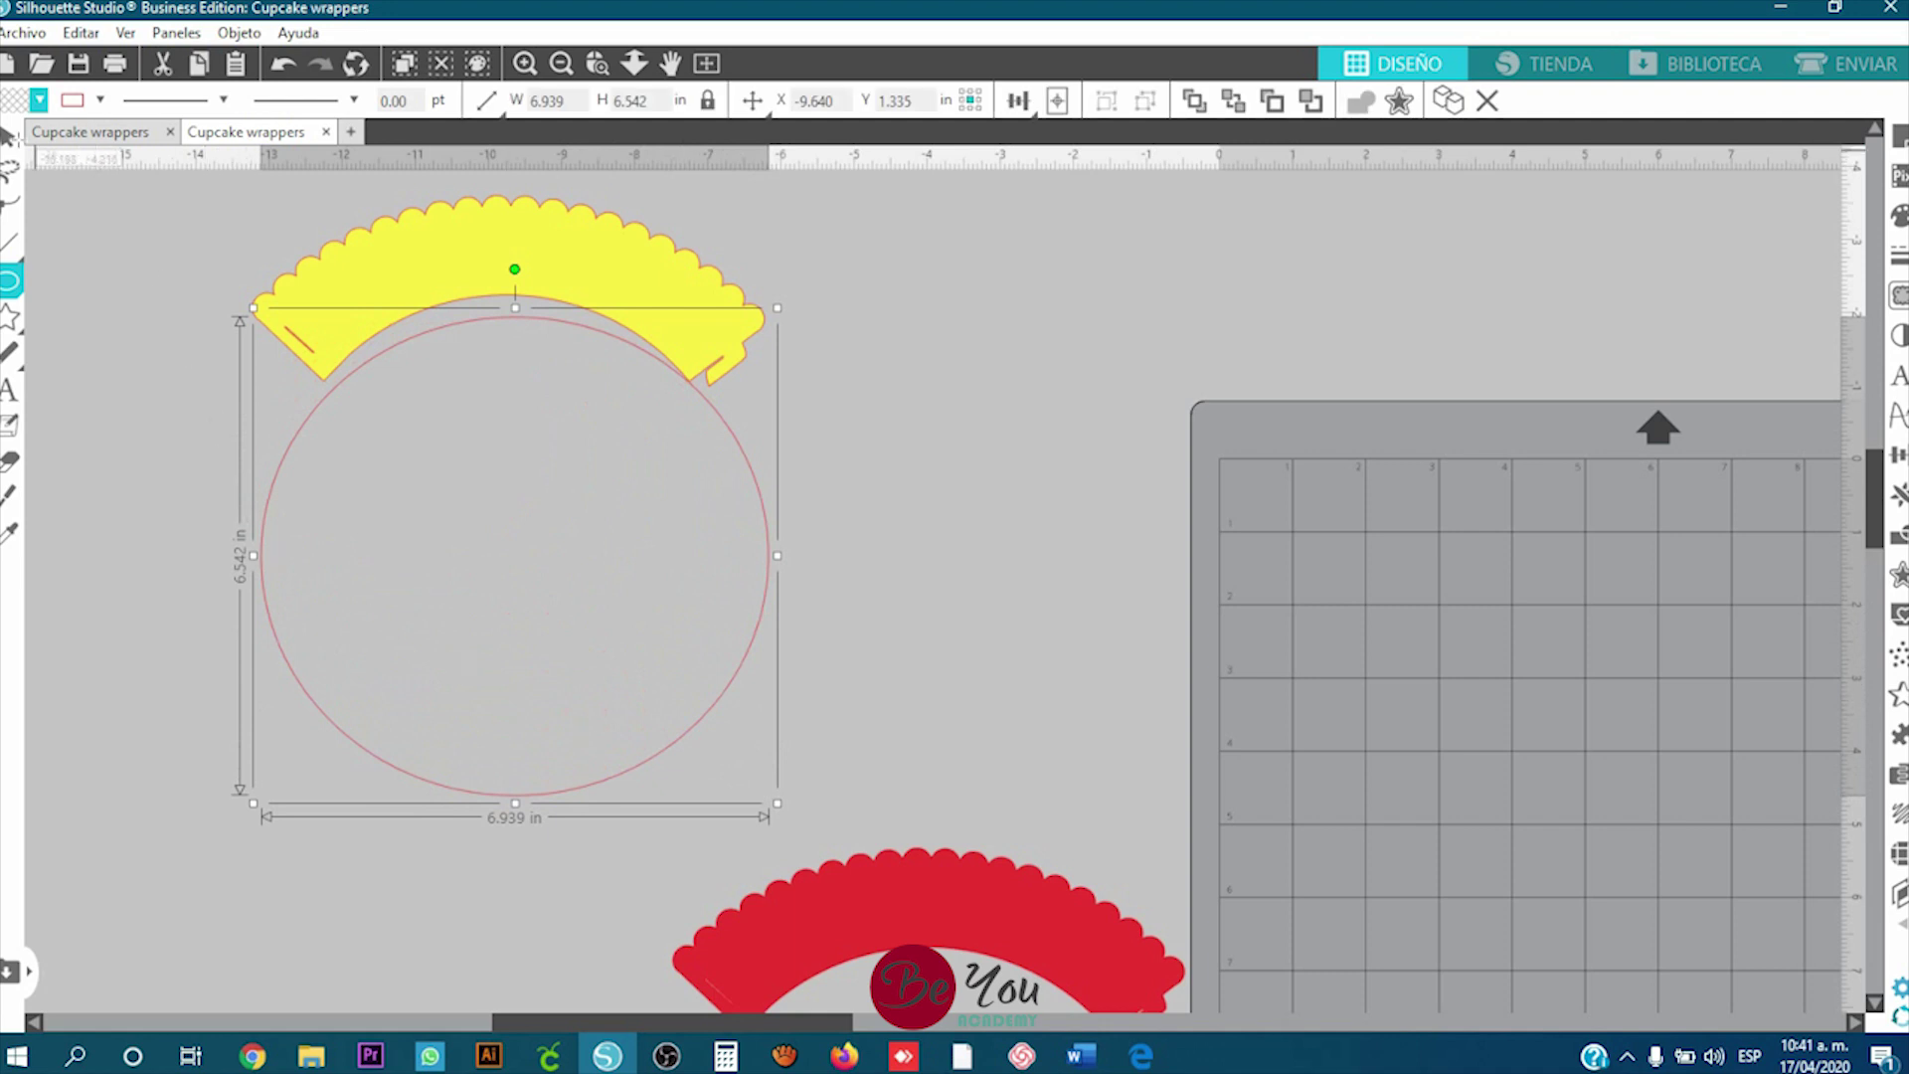
pyautogui.click(9, 135)
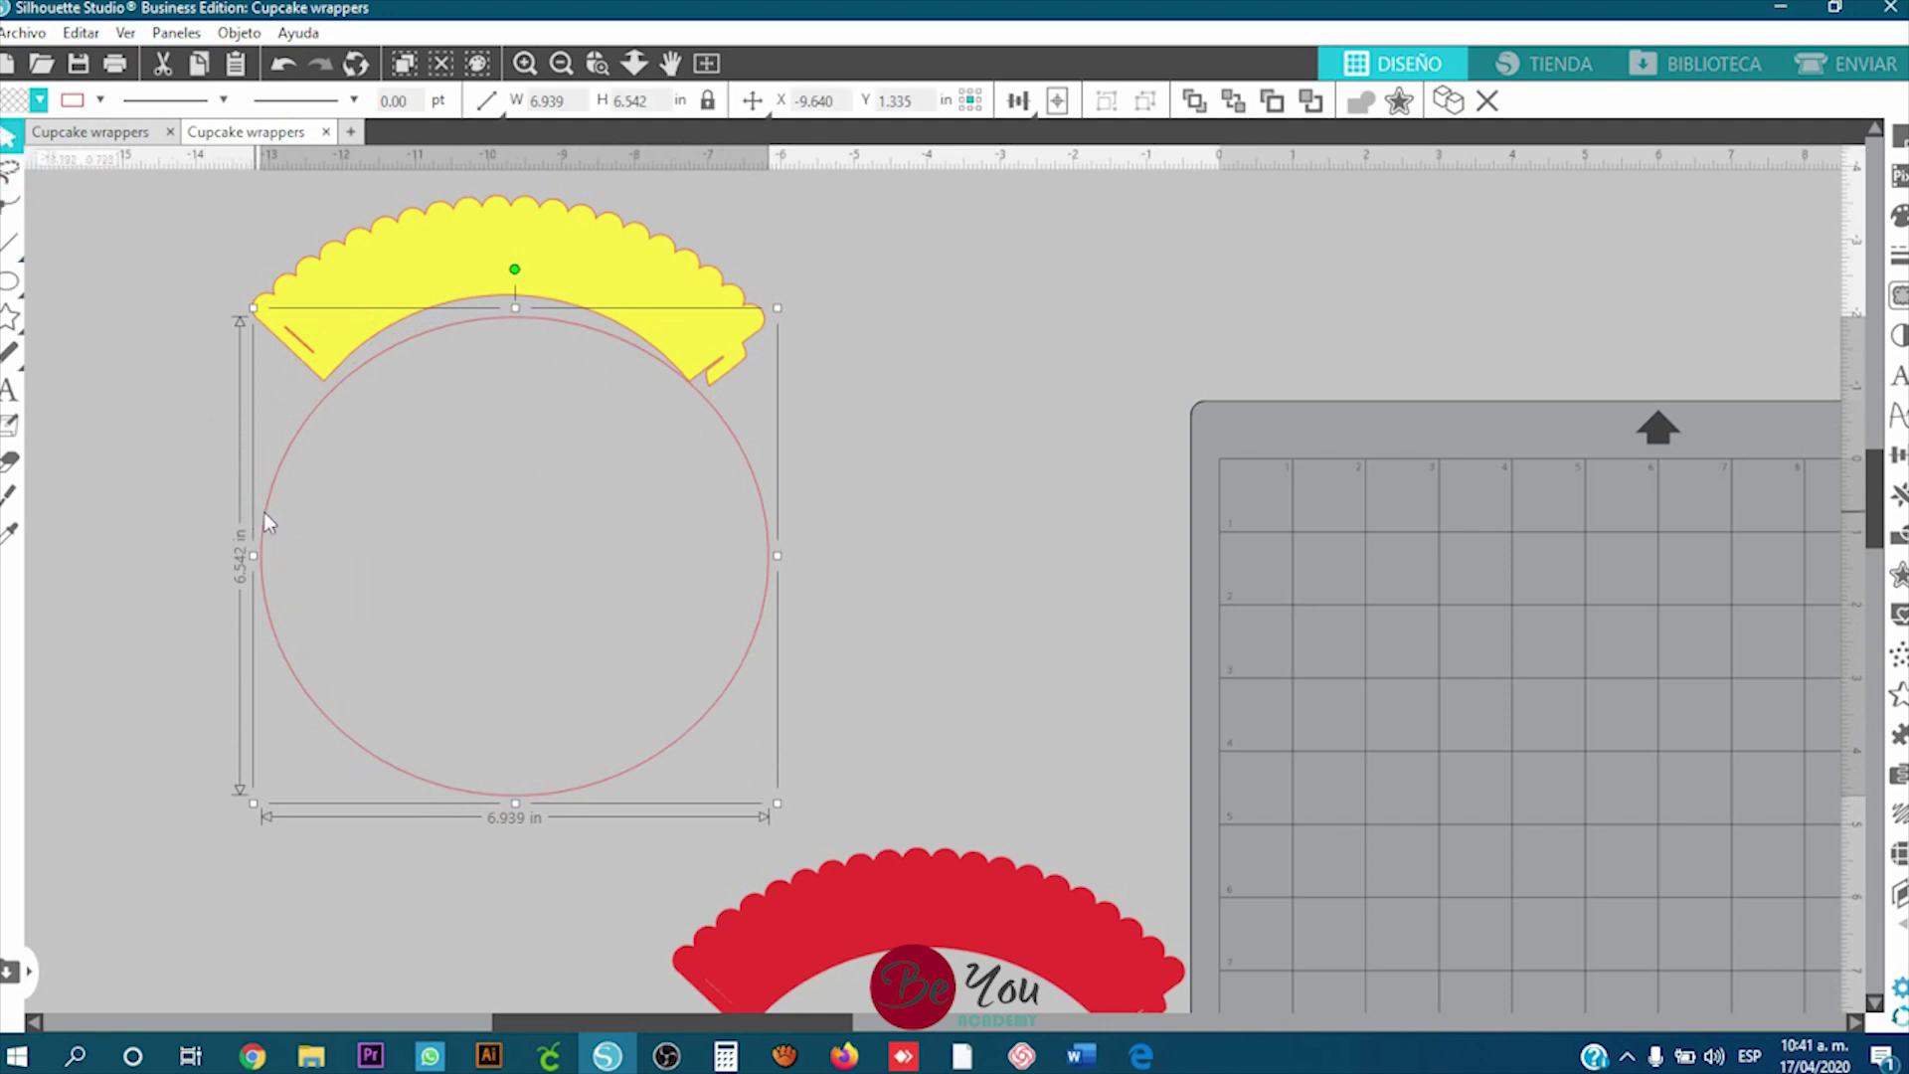
# Step: Move the new ellipse over the yellow wrapper and flatten it to a height of about 4.81 in
pyautogui.moveTo(264, 511); pyautogui.dragTo(249, 436)
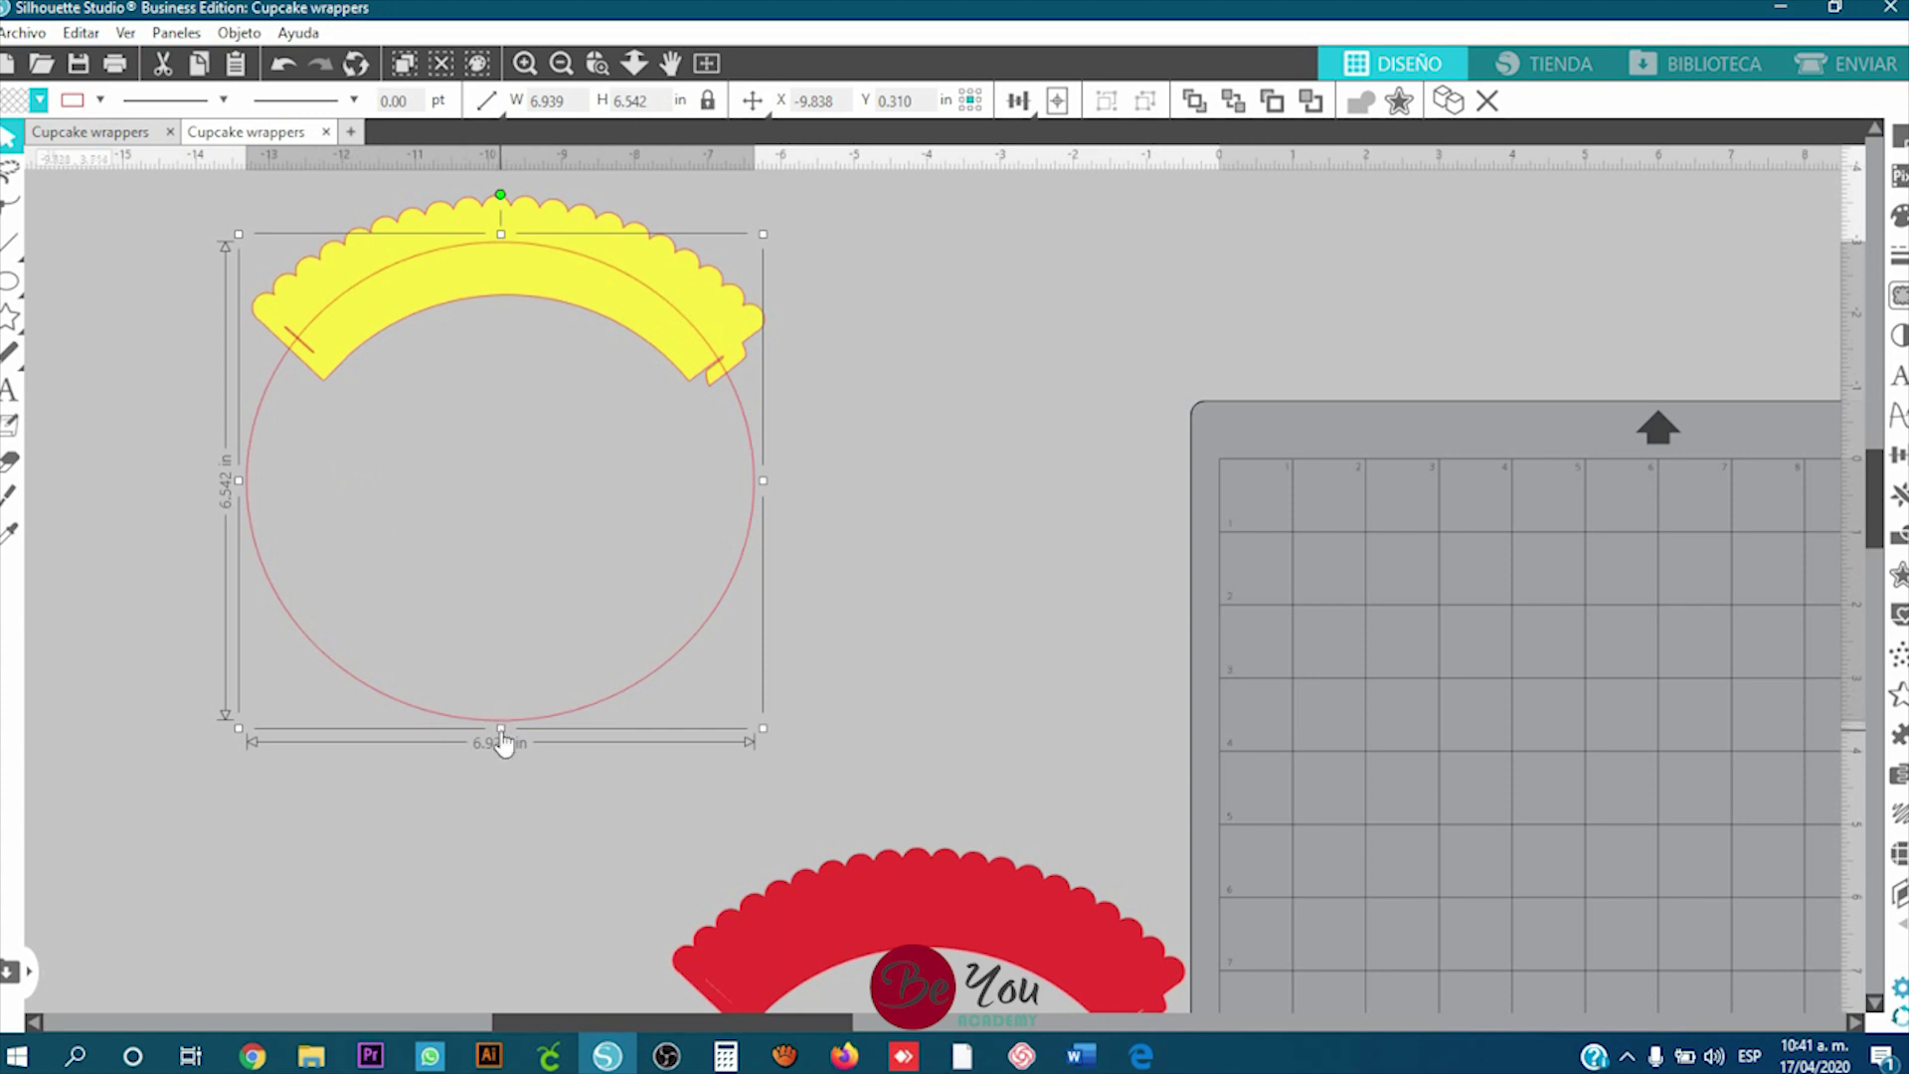
pyautogui.moveTo(501, 732); pyautogui.dragTo(523, 605)
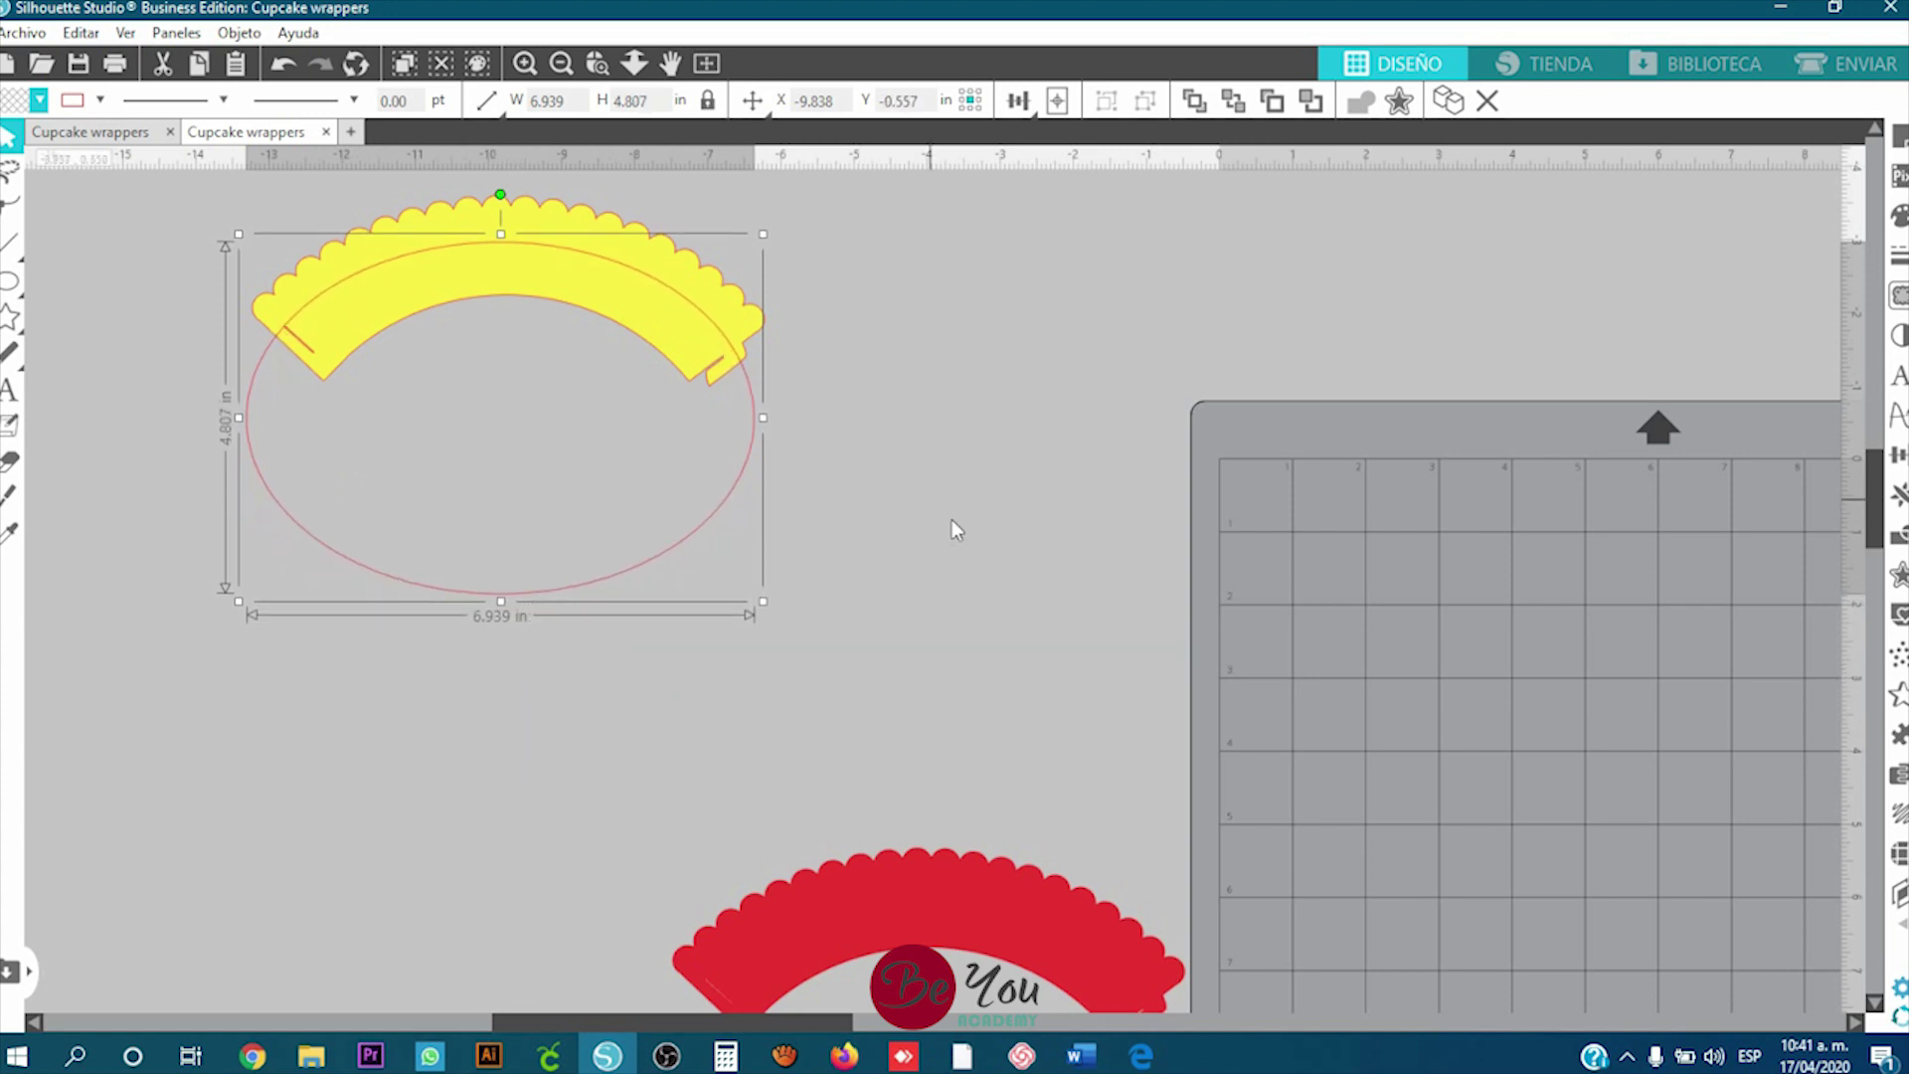
# Step: Stretch the ellipse to a height of about 5.39 in and shift the yellow wrapper slightly to centre it over the ellipse
pyautogui.moveTo(1008, 548); pyautogui.dragTo(137, 201)
pyautogui.click(855, 438)
pyautogui.click(487, 594)
pyautogui.moveTo(502, 605); pyautogui.dragTo(522, 648)
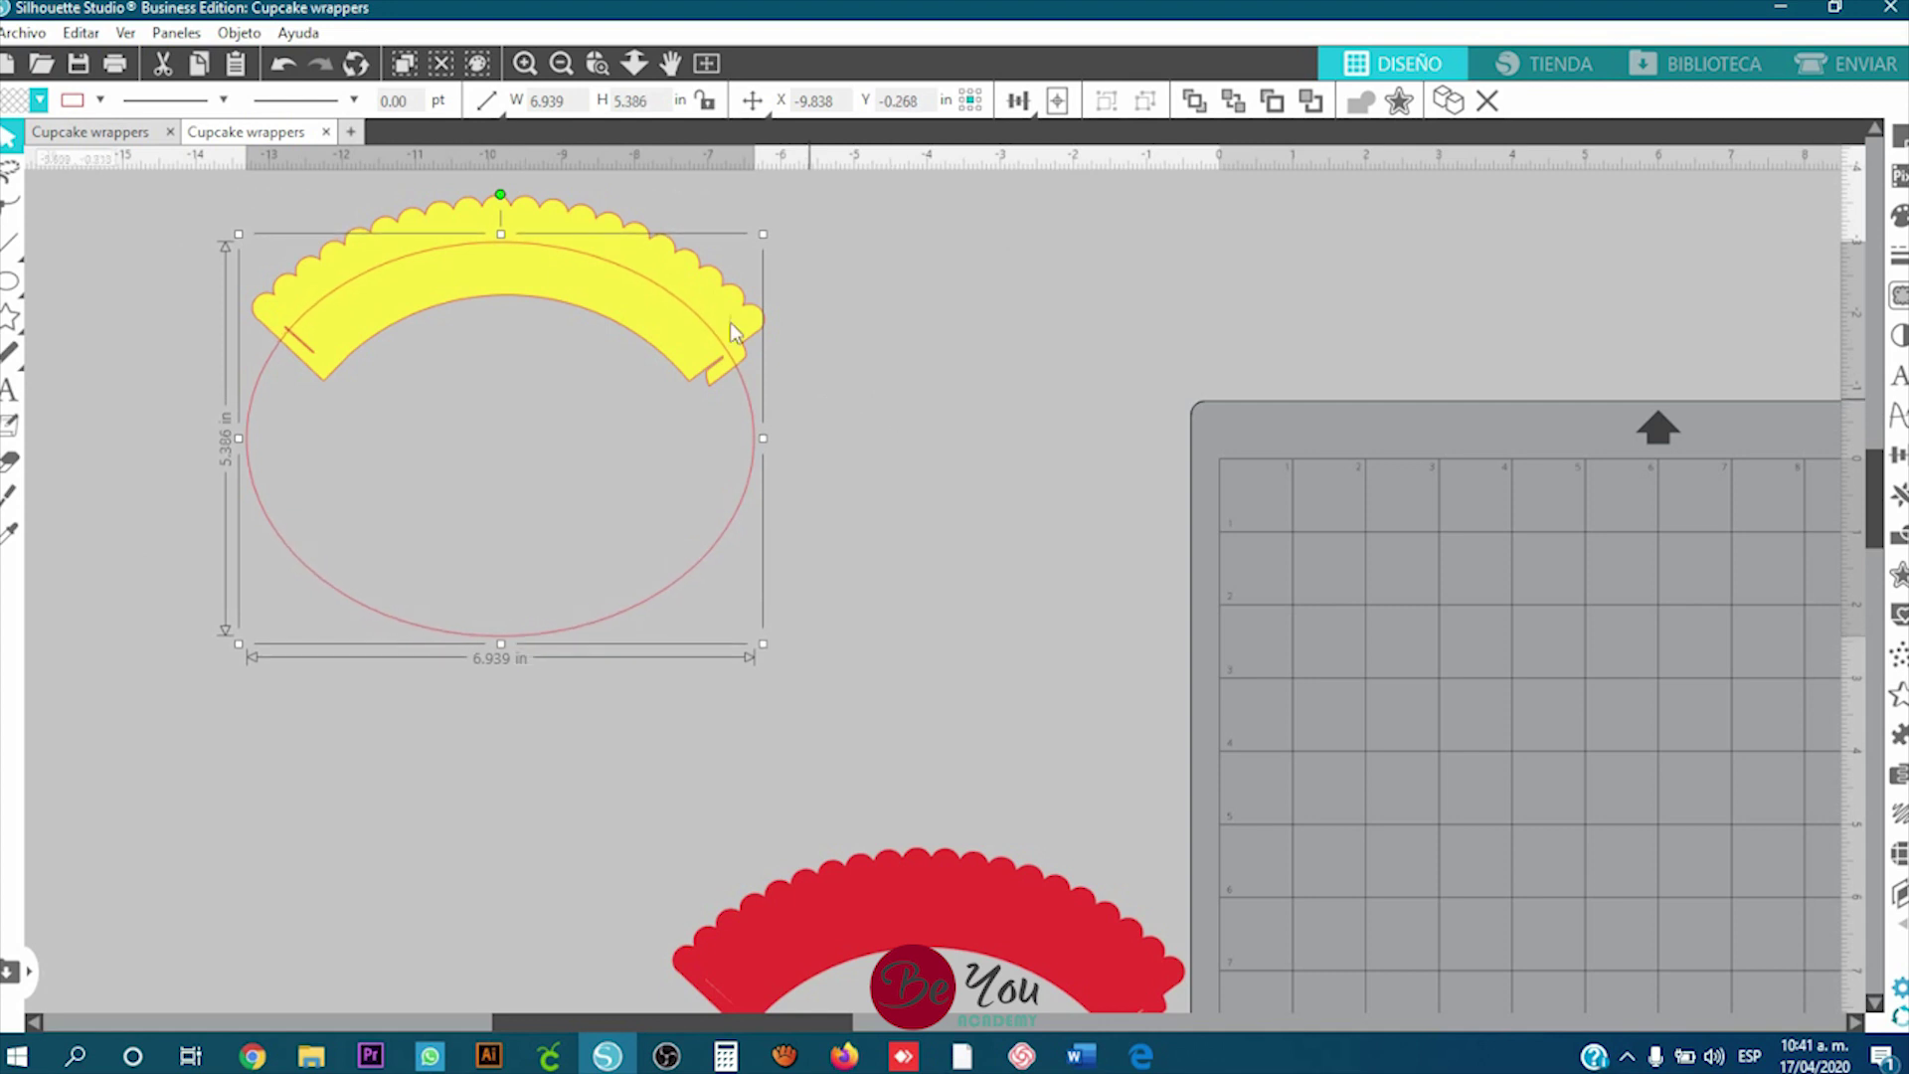
pyautogui.moveTo(738, 298); pyautogui.dragTo(736, 294)
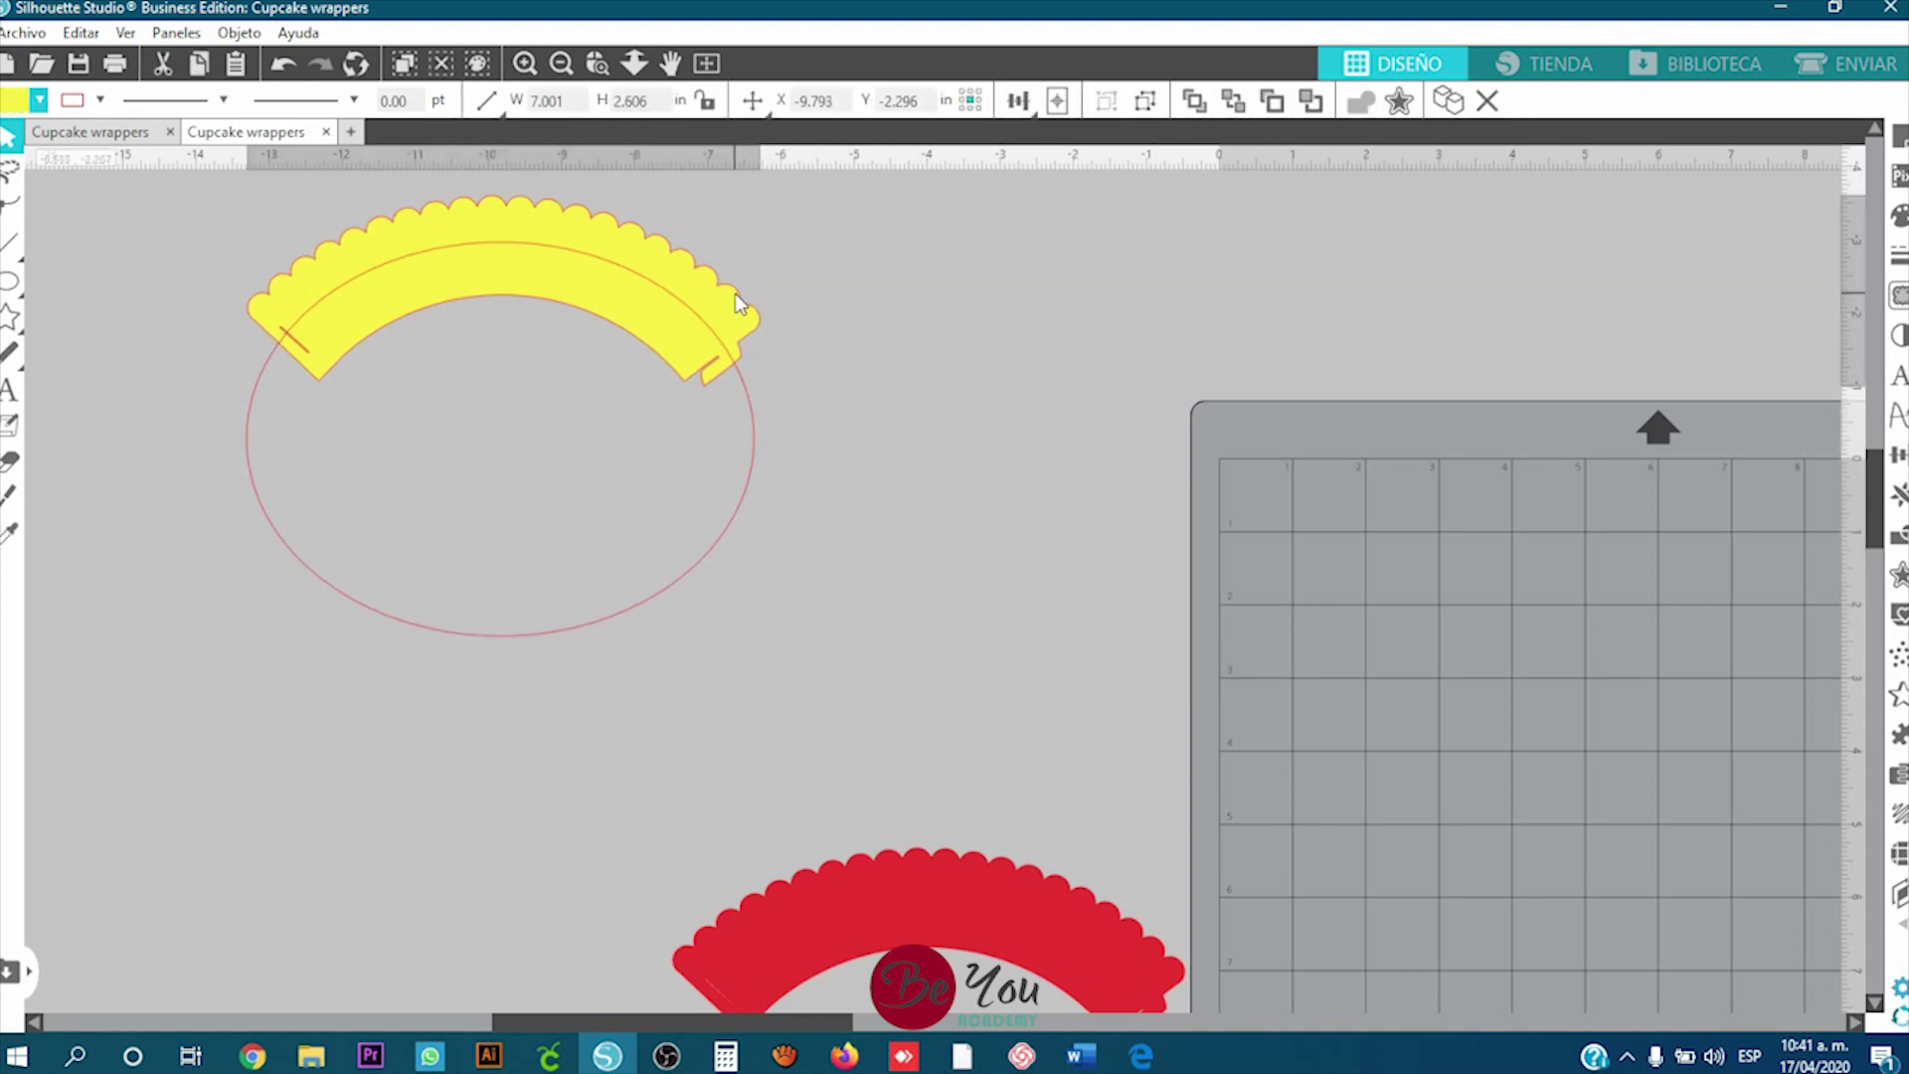
# Step: Divide the yellow wrapper and the ellipse into separate shapes where they overlap
pyautogui.scroll(1, 623, 367)
pyautogui.moveTo(998, 638); pyautogui.dragTo(627, 390)
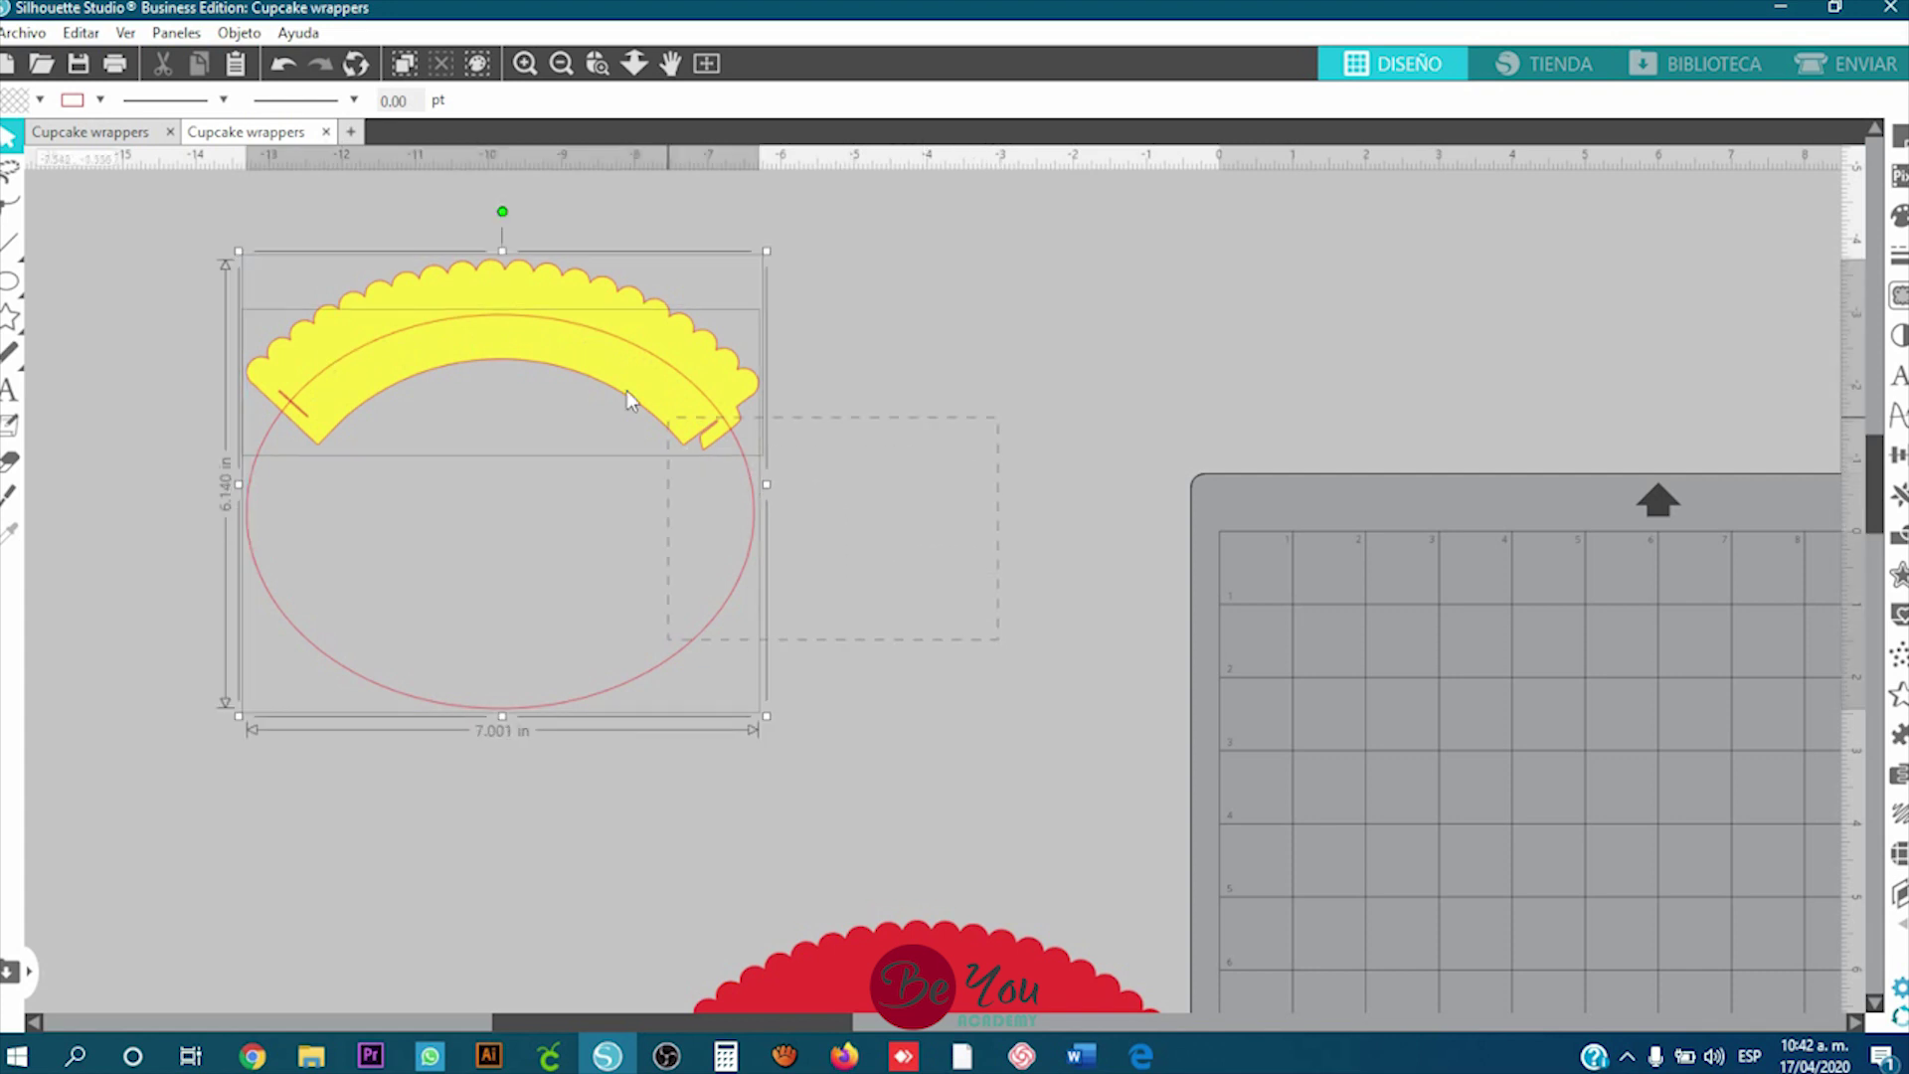
pyautogui.moveTo(277, 260); pyautogui.dragTo(269, 258)
pyautogui.moveTo(124, 203); pyautogui.dragTo(788, 600)
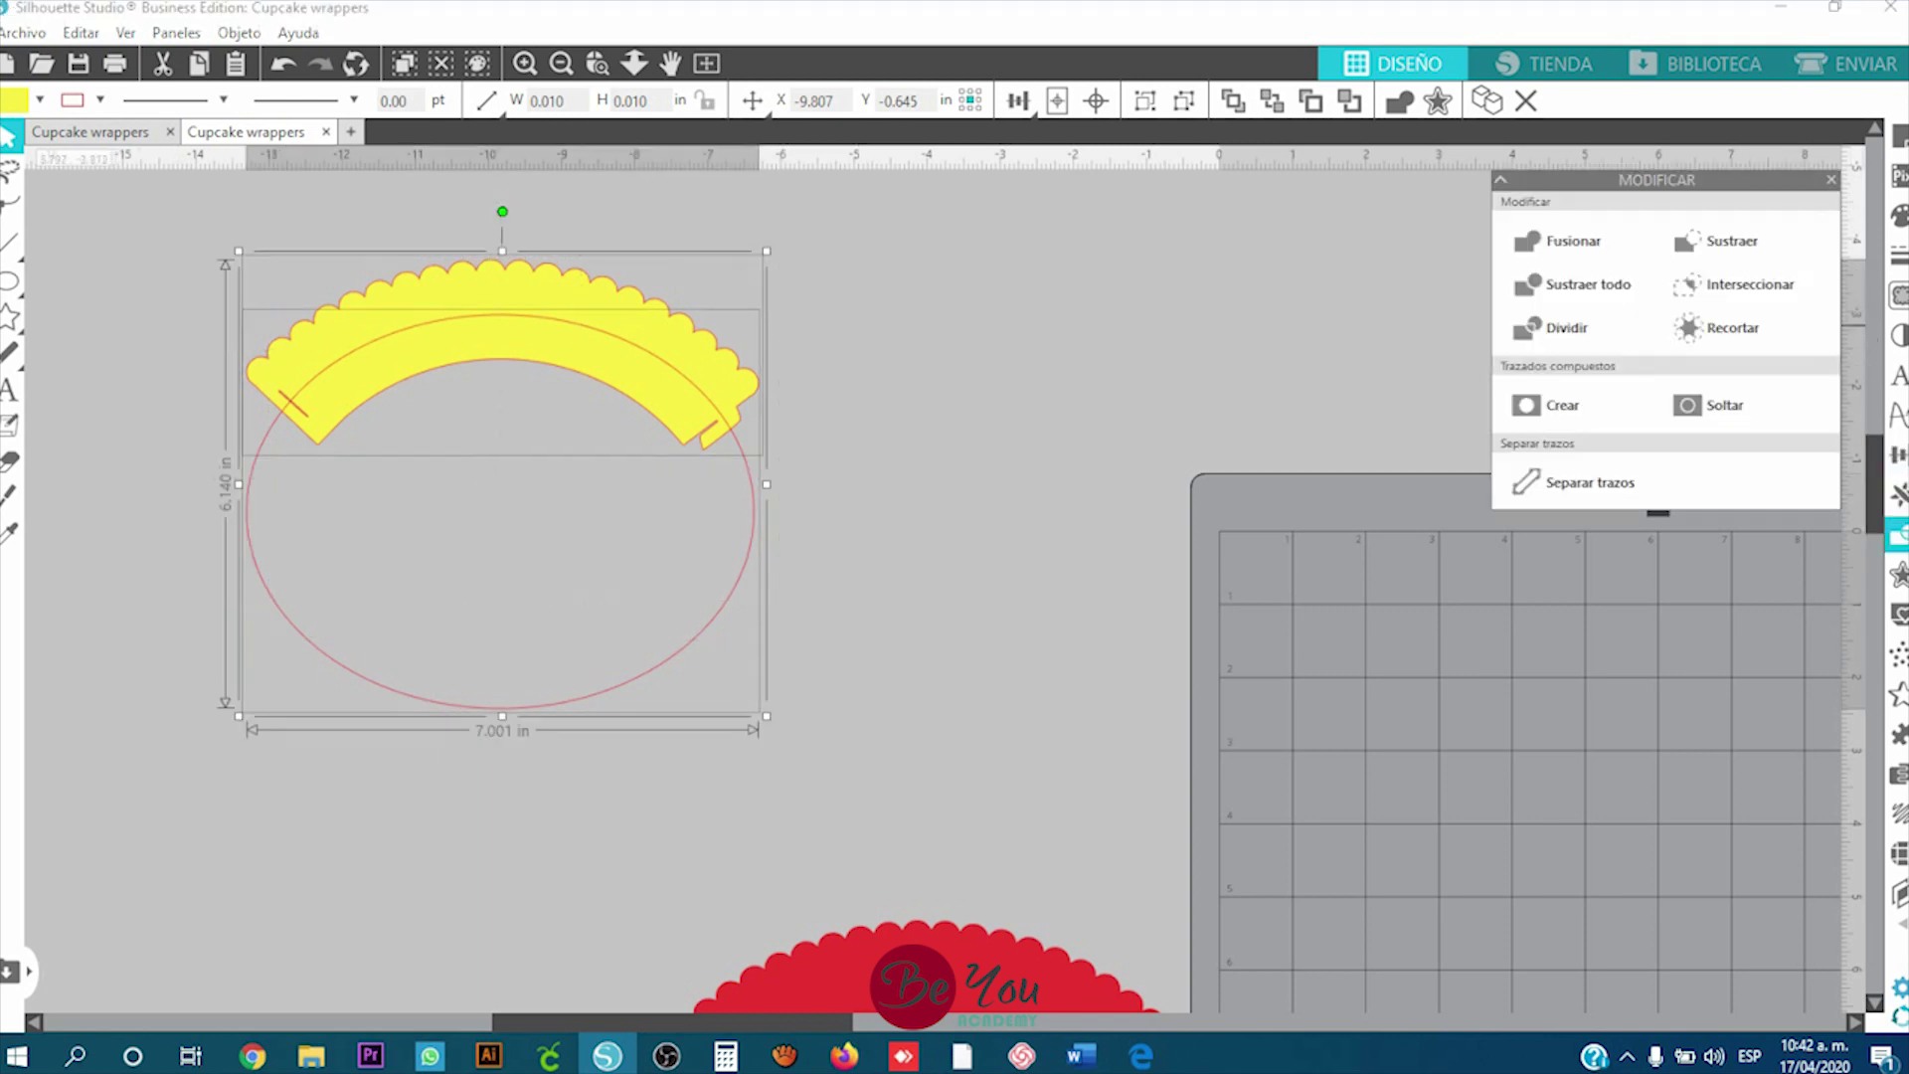
pyautogui.click(1897, 537)
pyautogui.click(1548, 338)
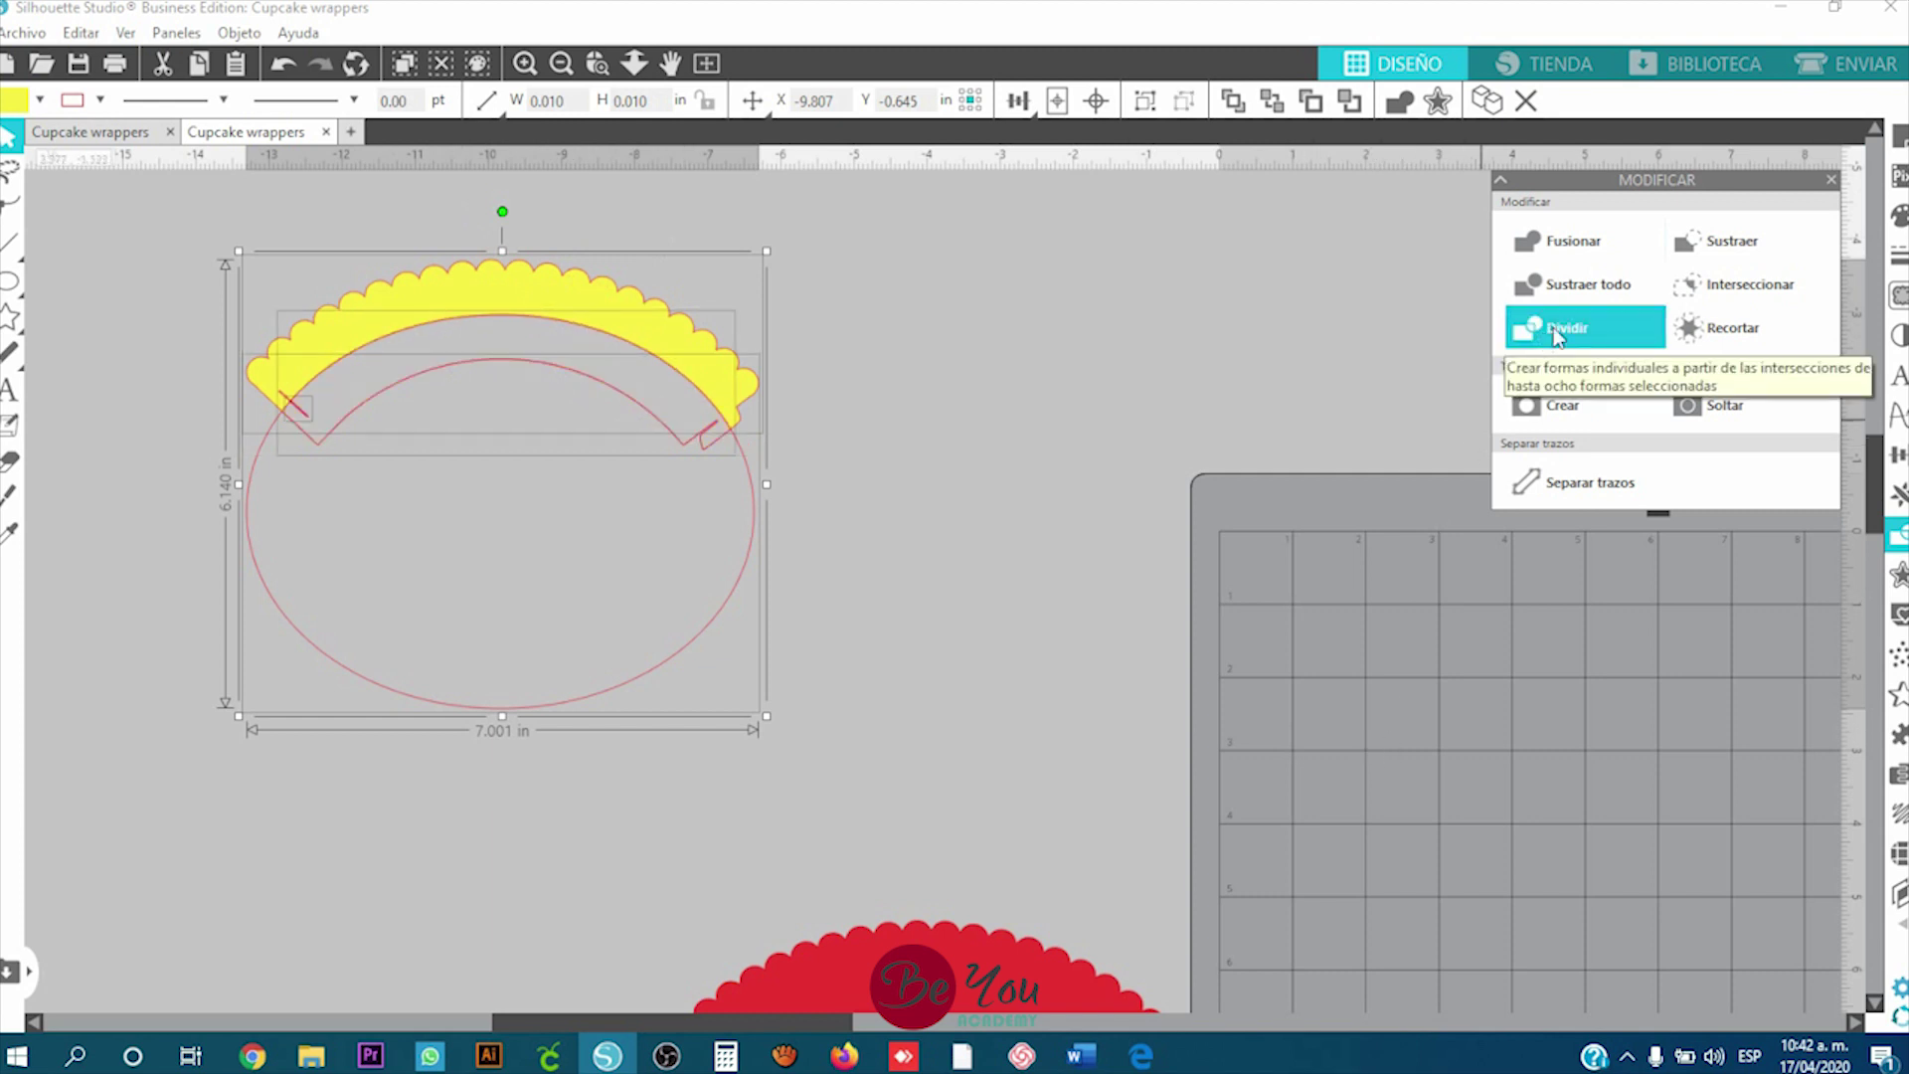
# Step: Move the yellow scalloped band away from the ellipse and delete the leftover ellipse and wrapper pieces
pyautogui.click(969, 418)
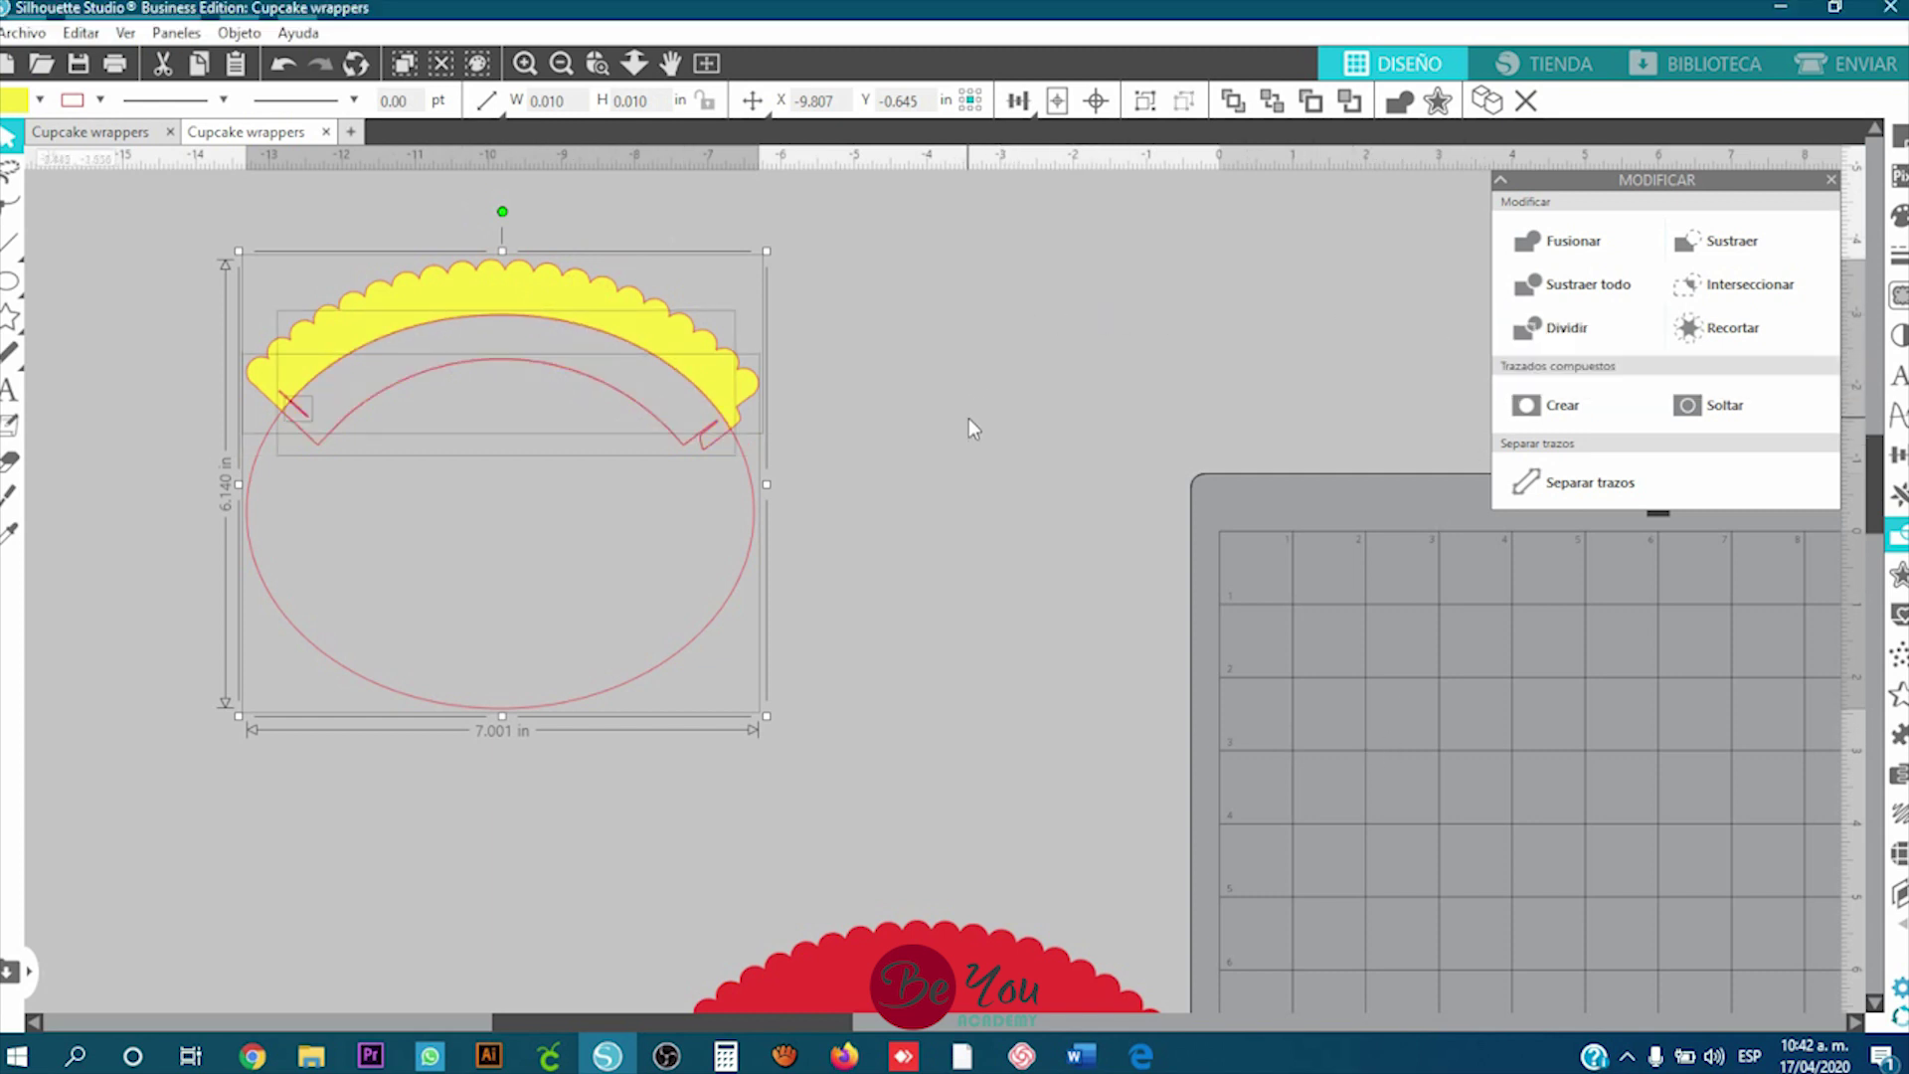
pyautogui.moveTo(459, 260); pyautogui.dragTo(1006, 316)
pyautogui.press('Escape')
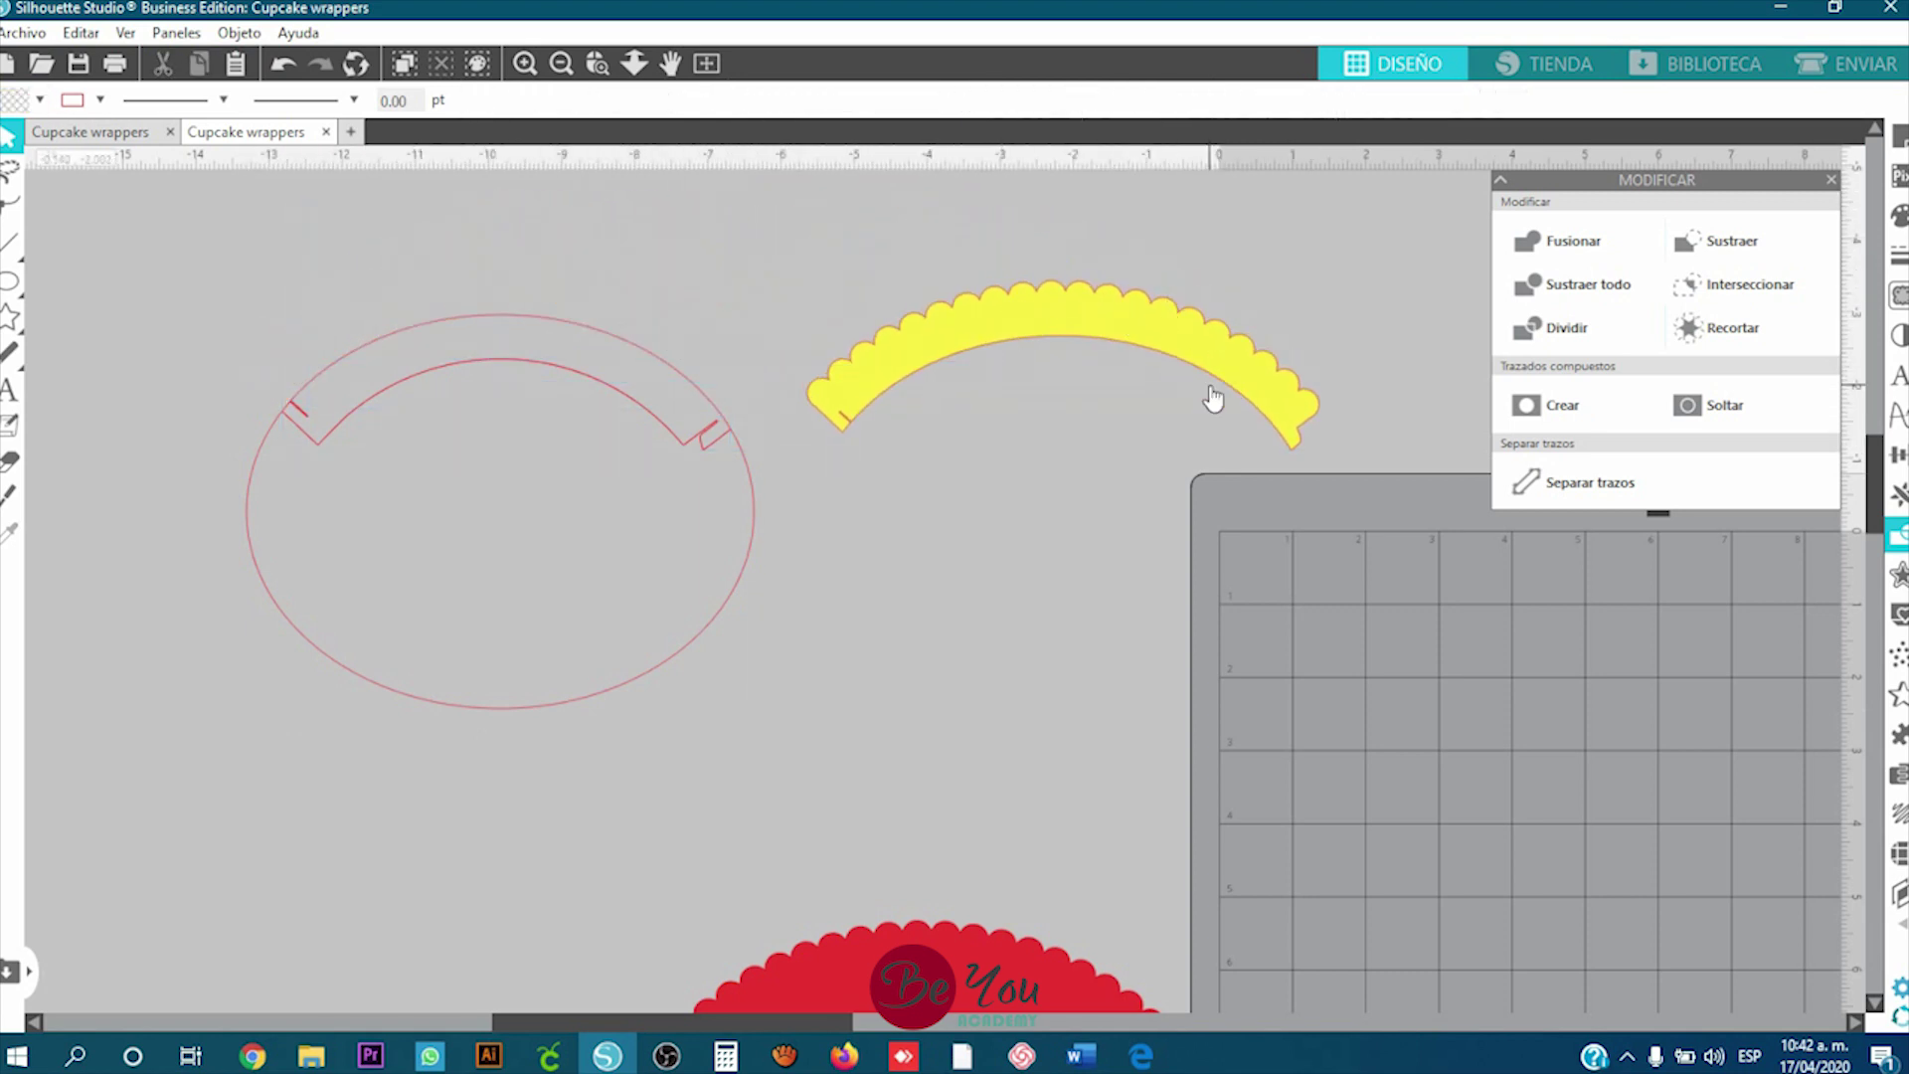
pyautogui.moveTo(182, 301); pyautogui.dragTo(750, 684)
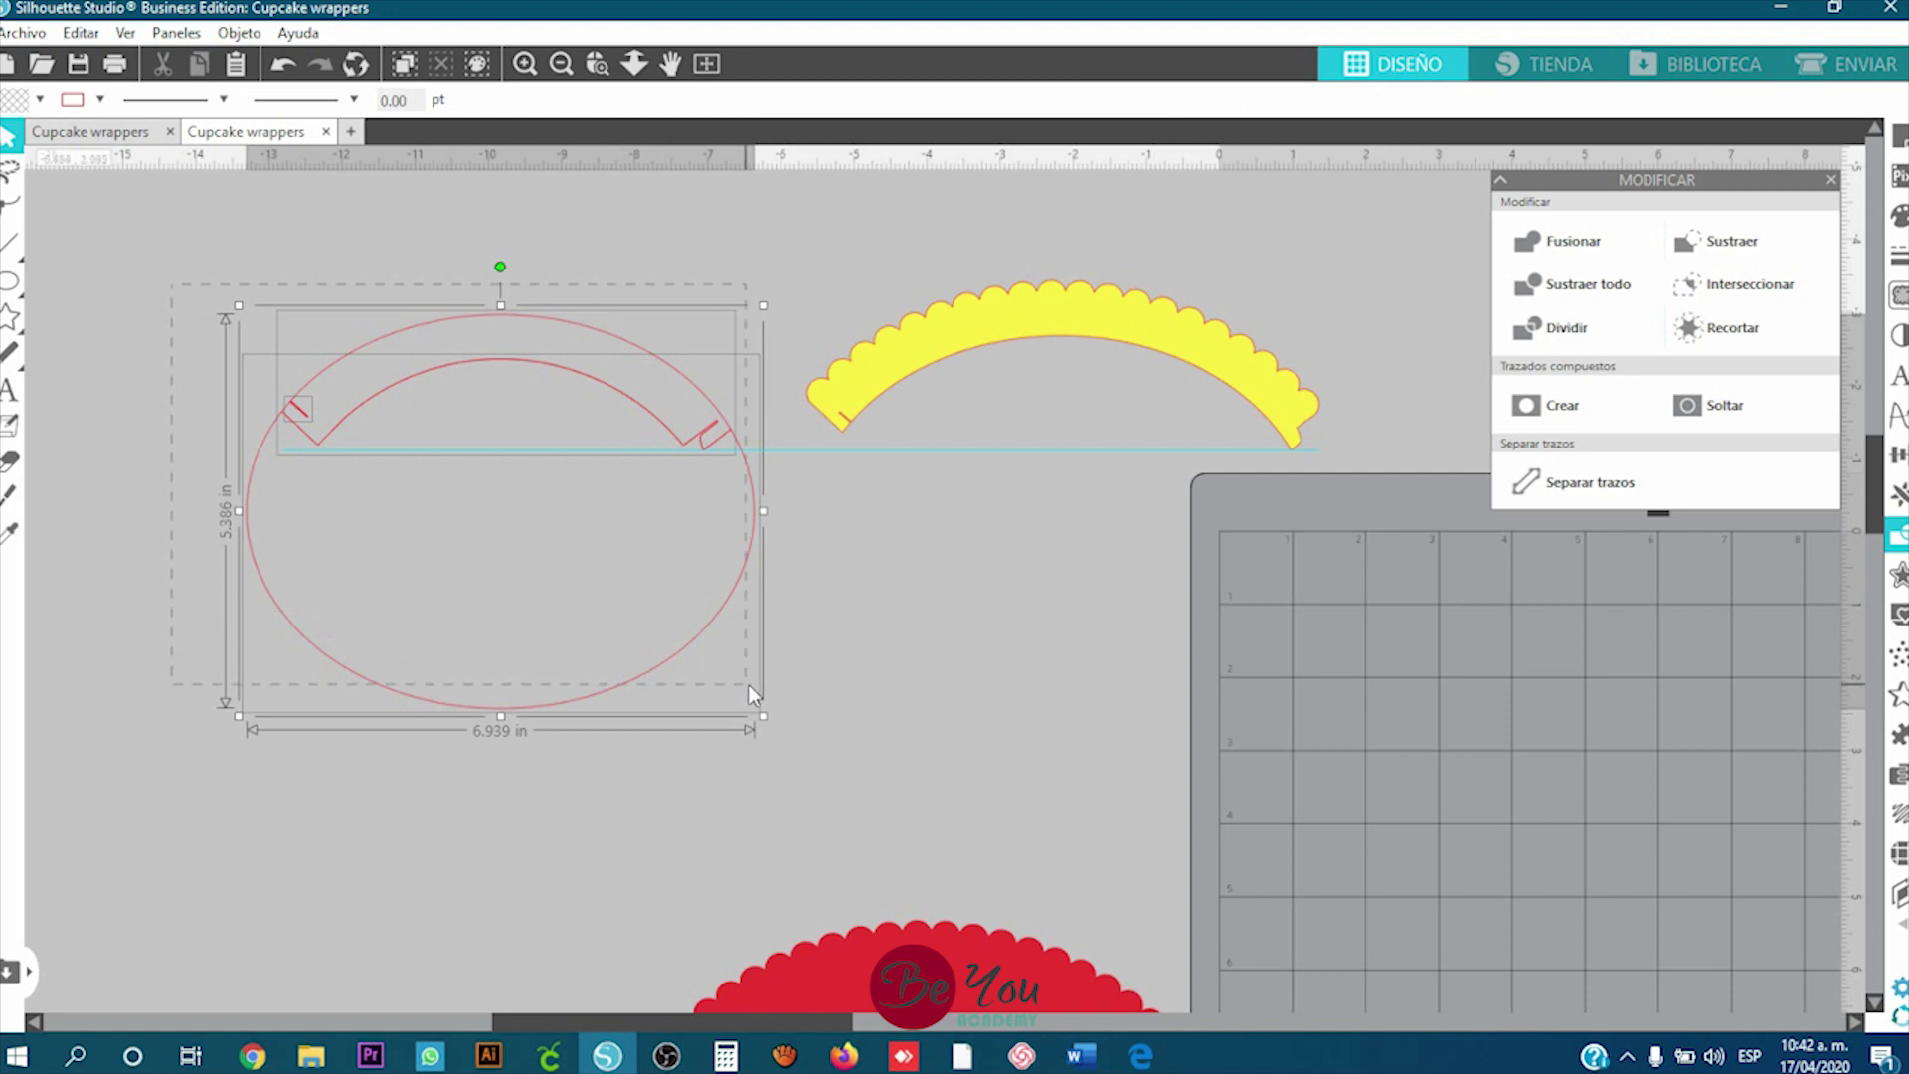
pyautogui.press('Delete')
# Step: Reposition the yellow scalloped band and place a red wrapper copy directly below it
pyautogui.moveTo(841, 402); pyautogui.dragTo(399, 492)
pyautogui.scroll(-3, 682, 754)
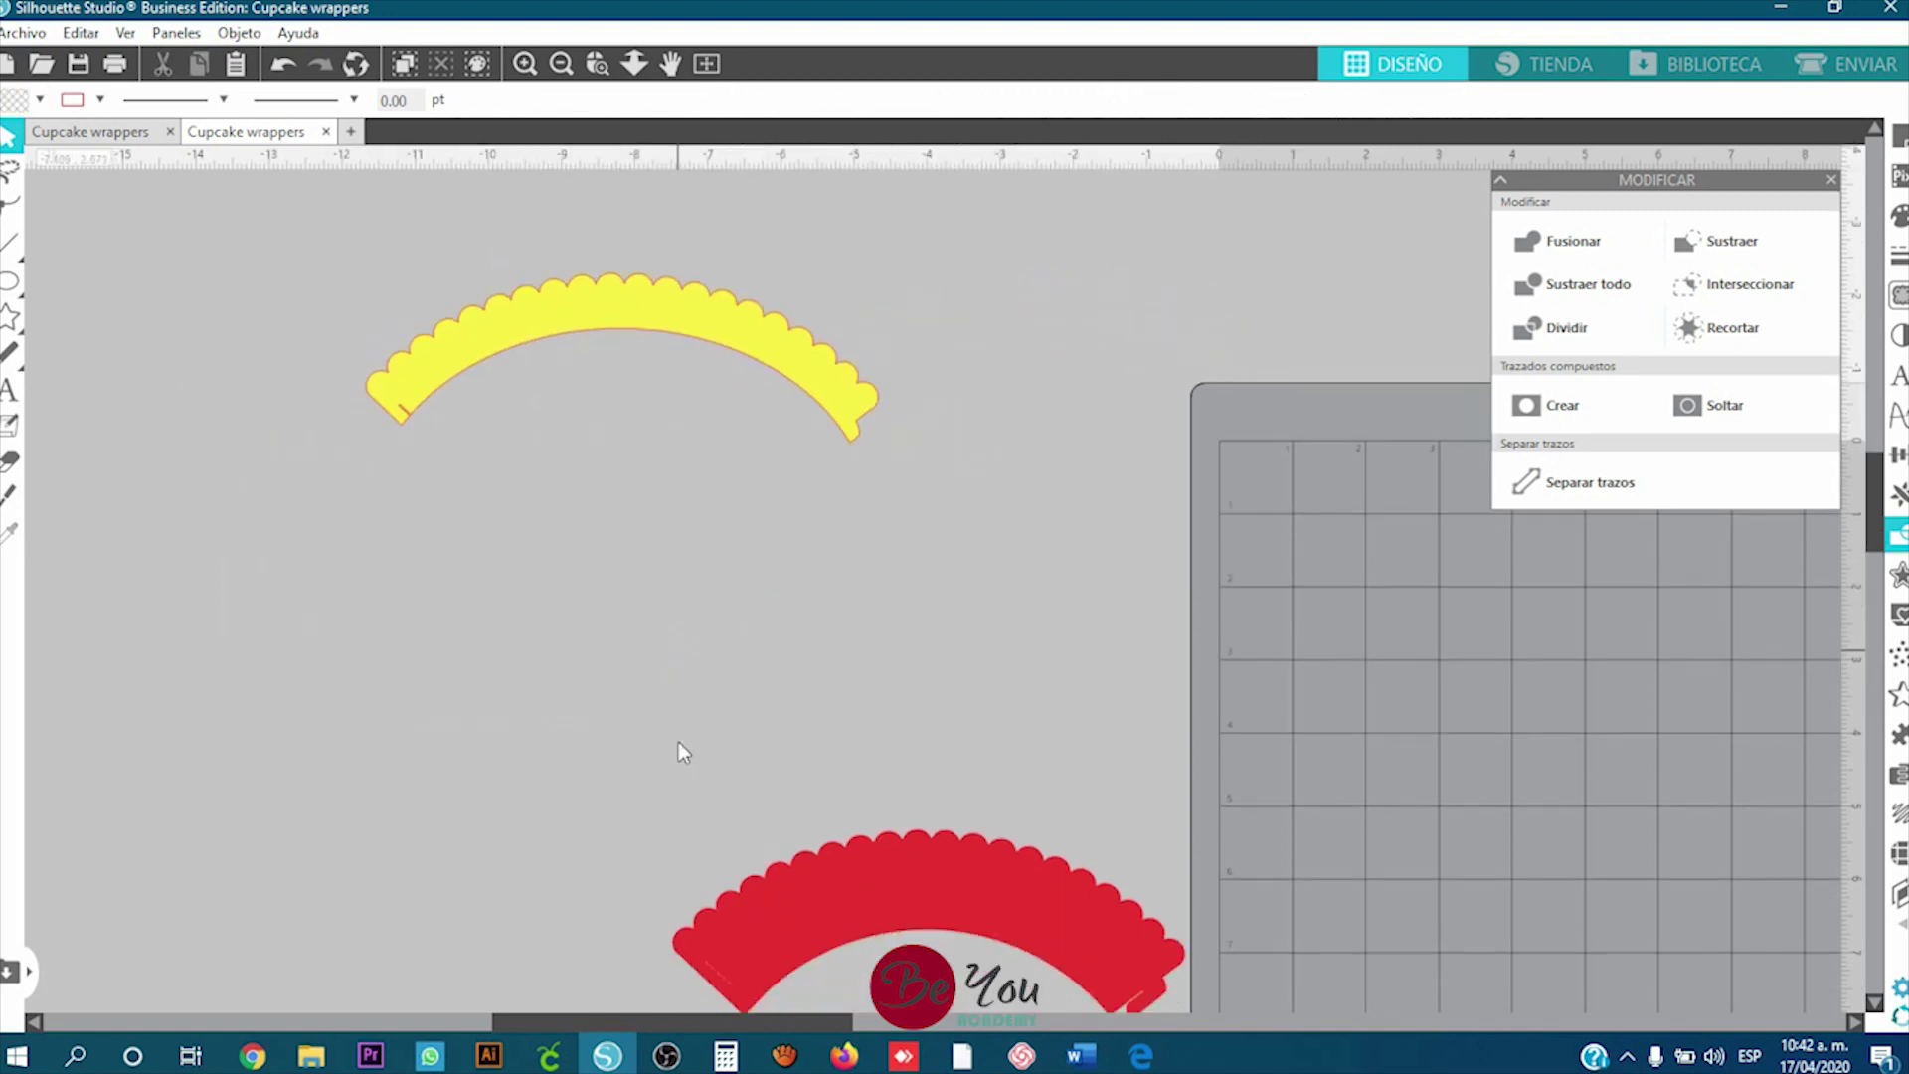
pyautogui.moveTo(895, 840); pyautogui.dragTo(637, 564)
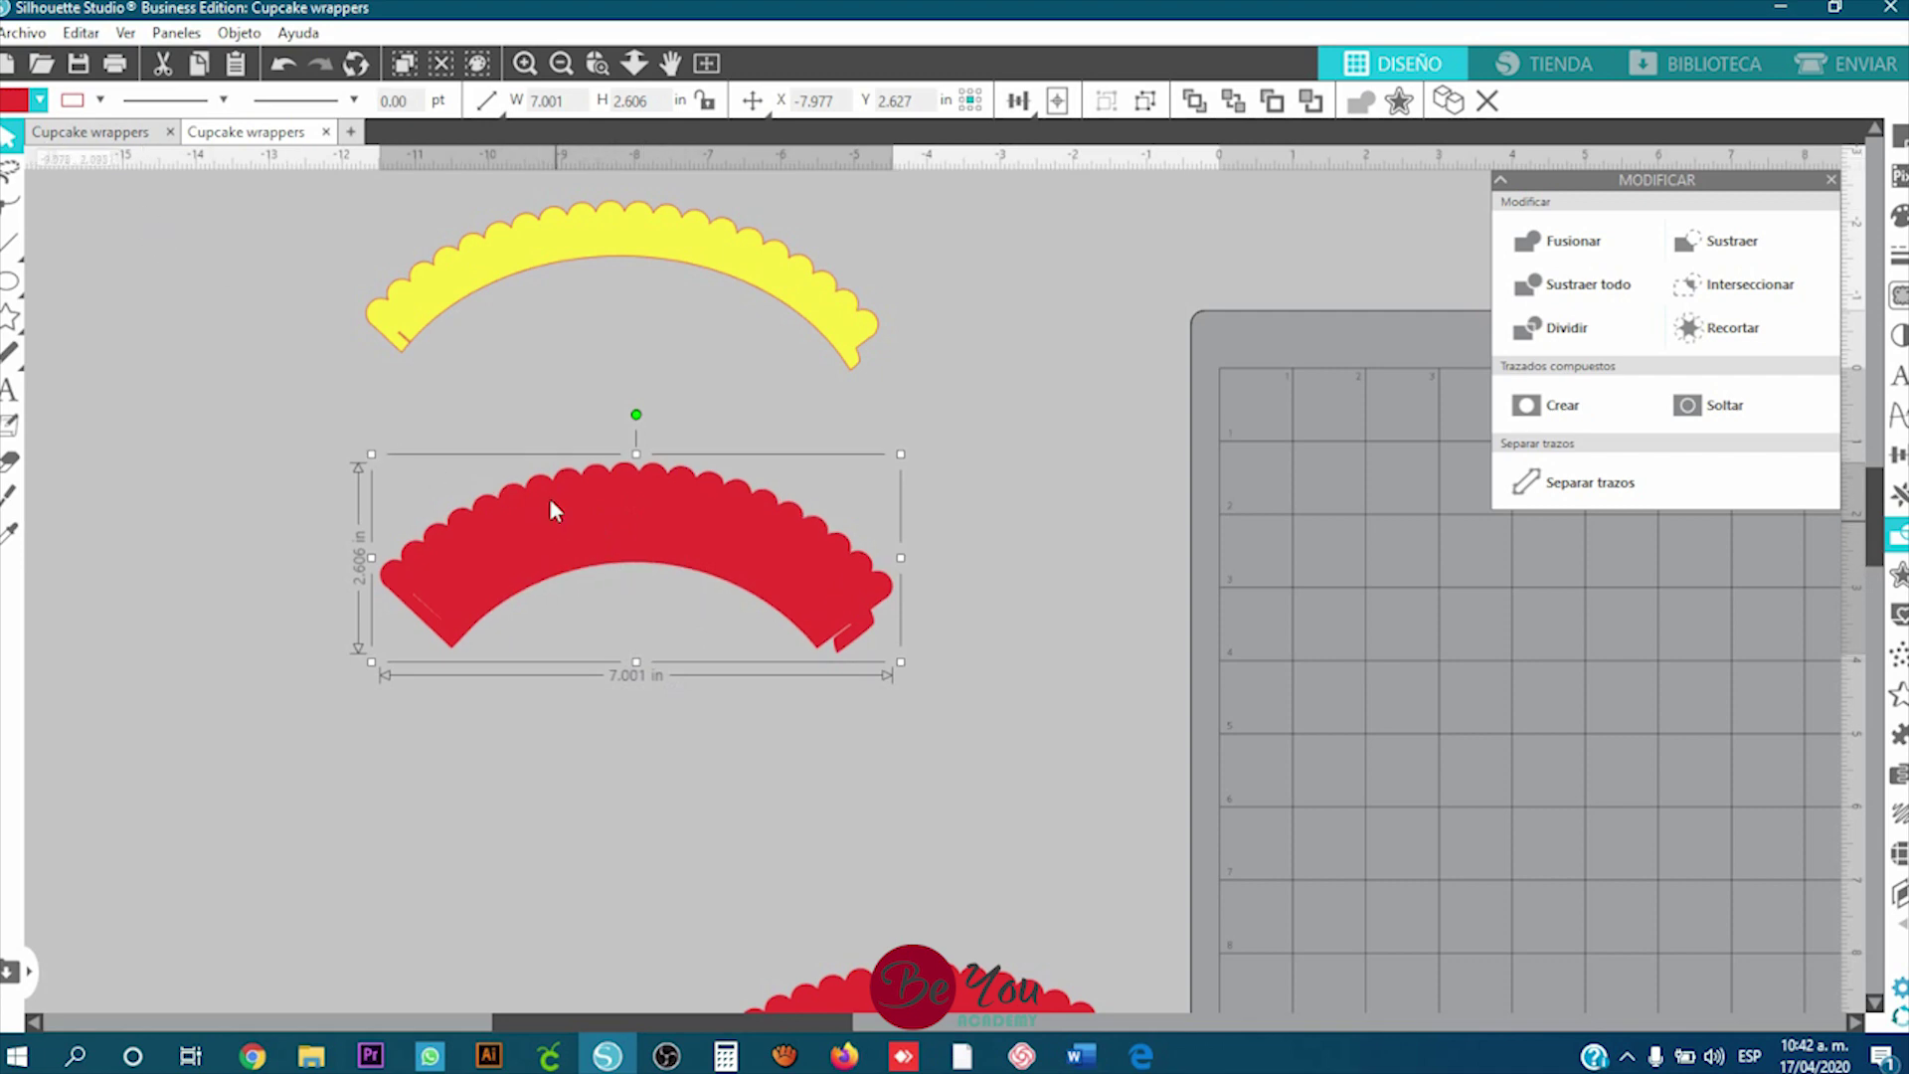
pyautogui.moveTo(549, 499); pyautogui.dragTo(529, 429)
# Step: Fill the red wrapper below the yellow band with the farmpaper4 image from the granja plantillas y dibujos folder
pyautogui.click(331, 1057)
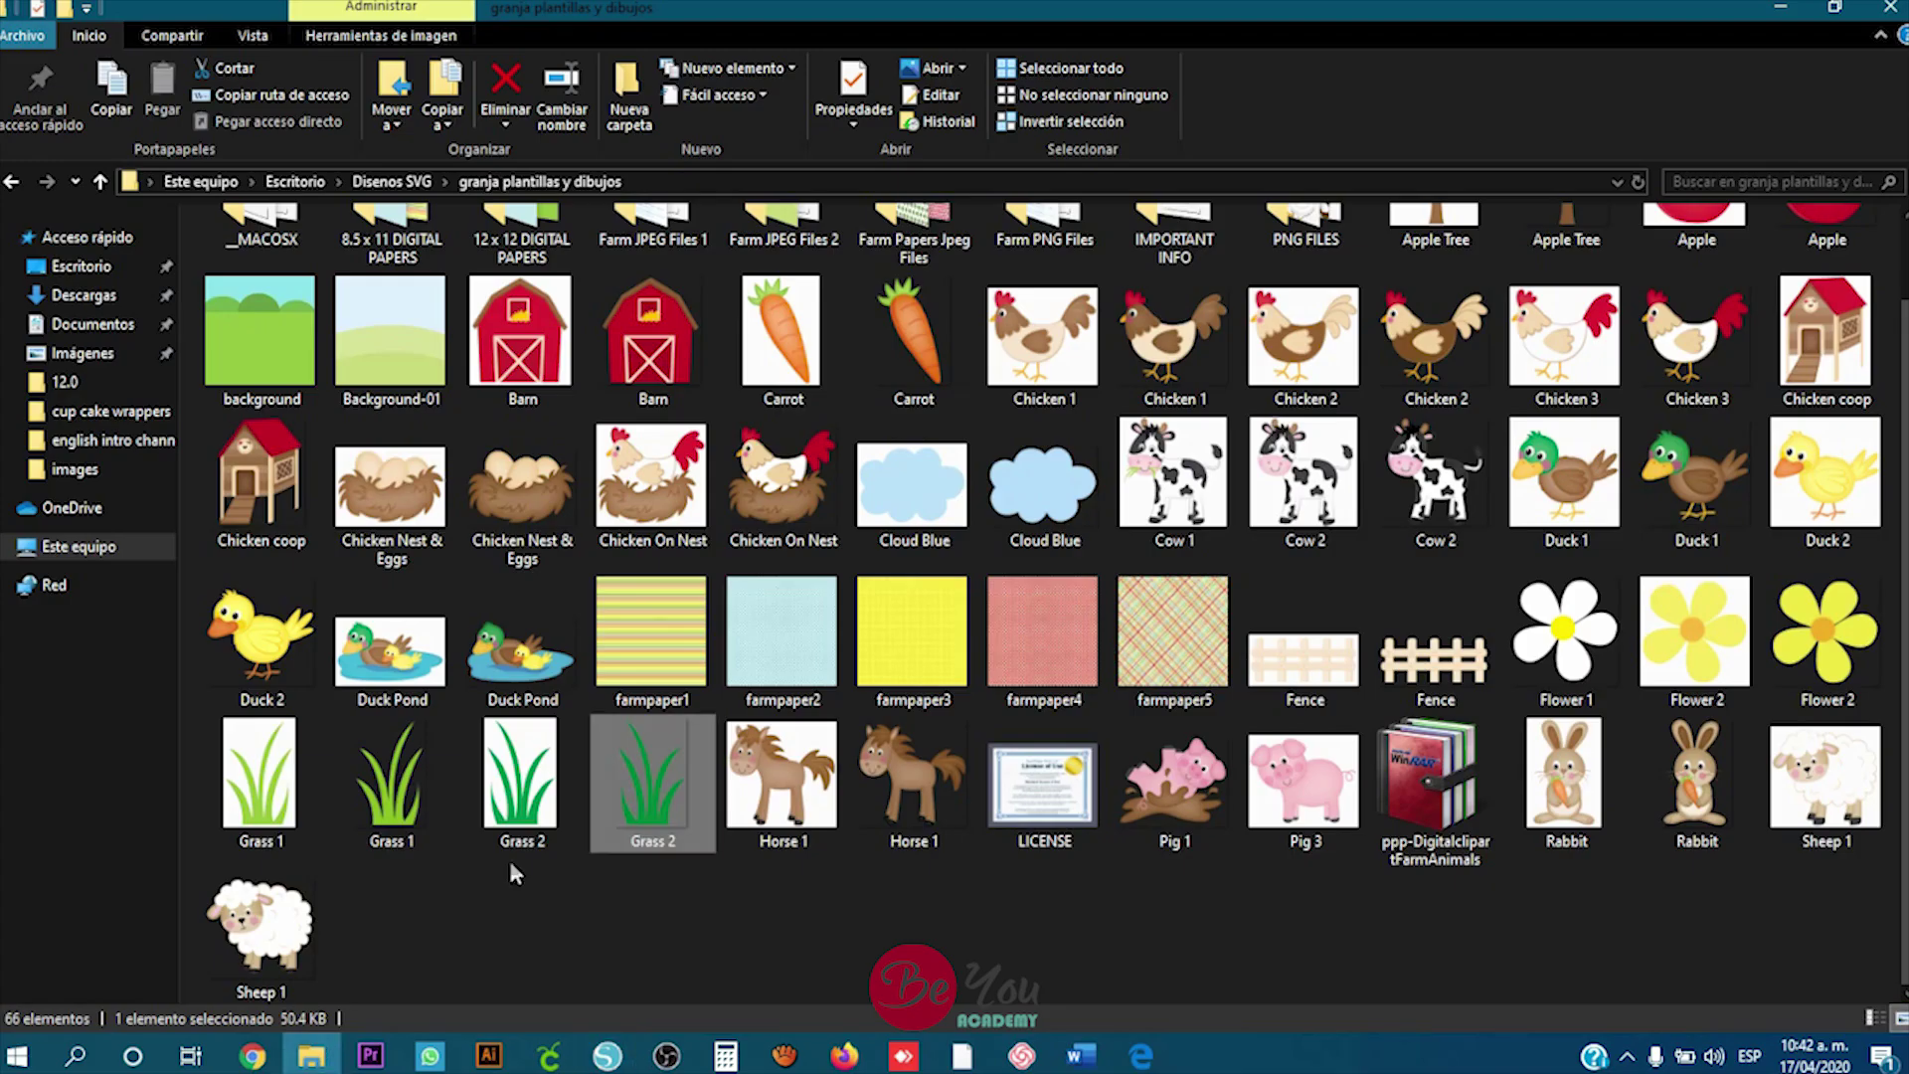
pyautogui.click(1001, 658)
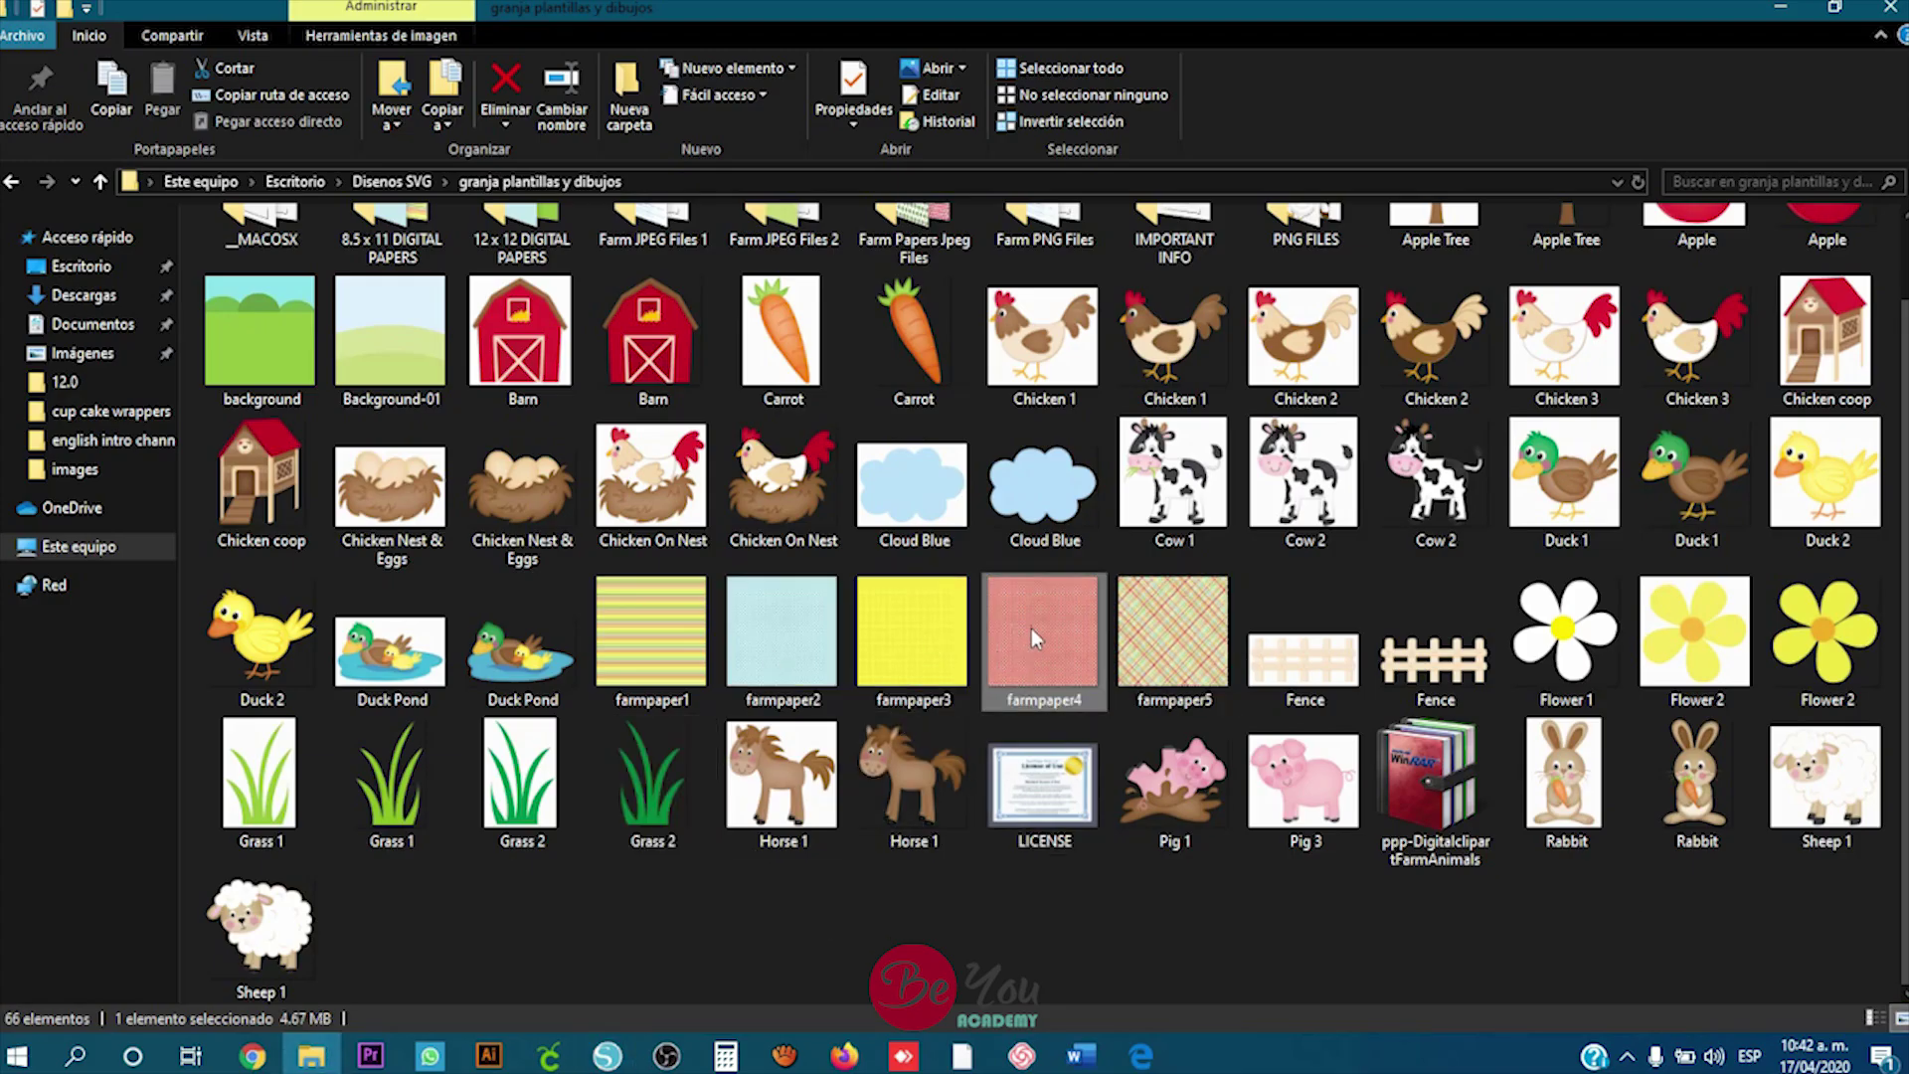
pyautogui.moveTo(1029, 624); pyautogui.dragTo(633, 458)
pyautogui.click(546, 600)
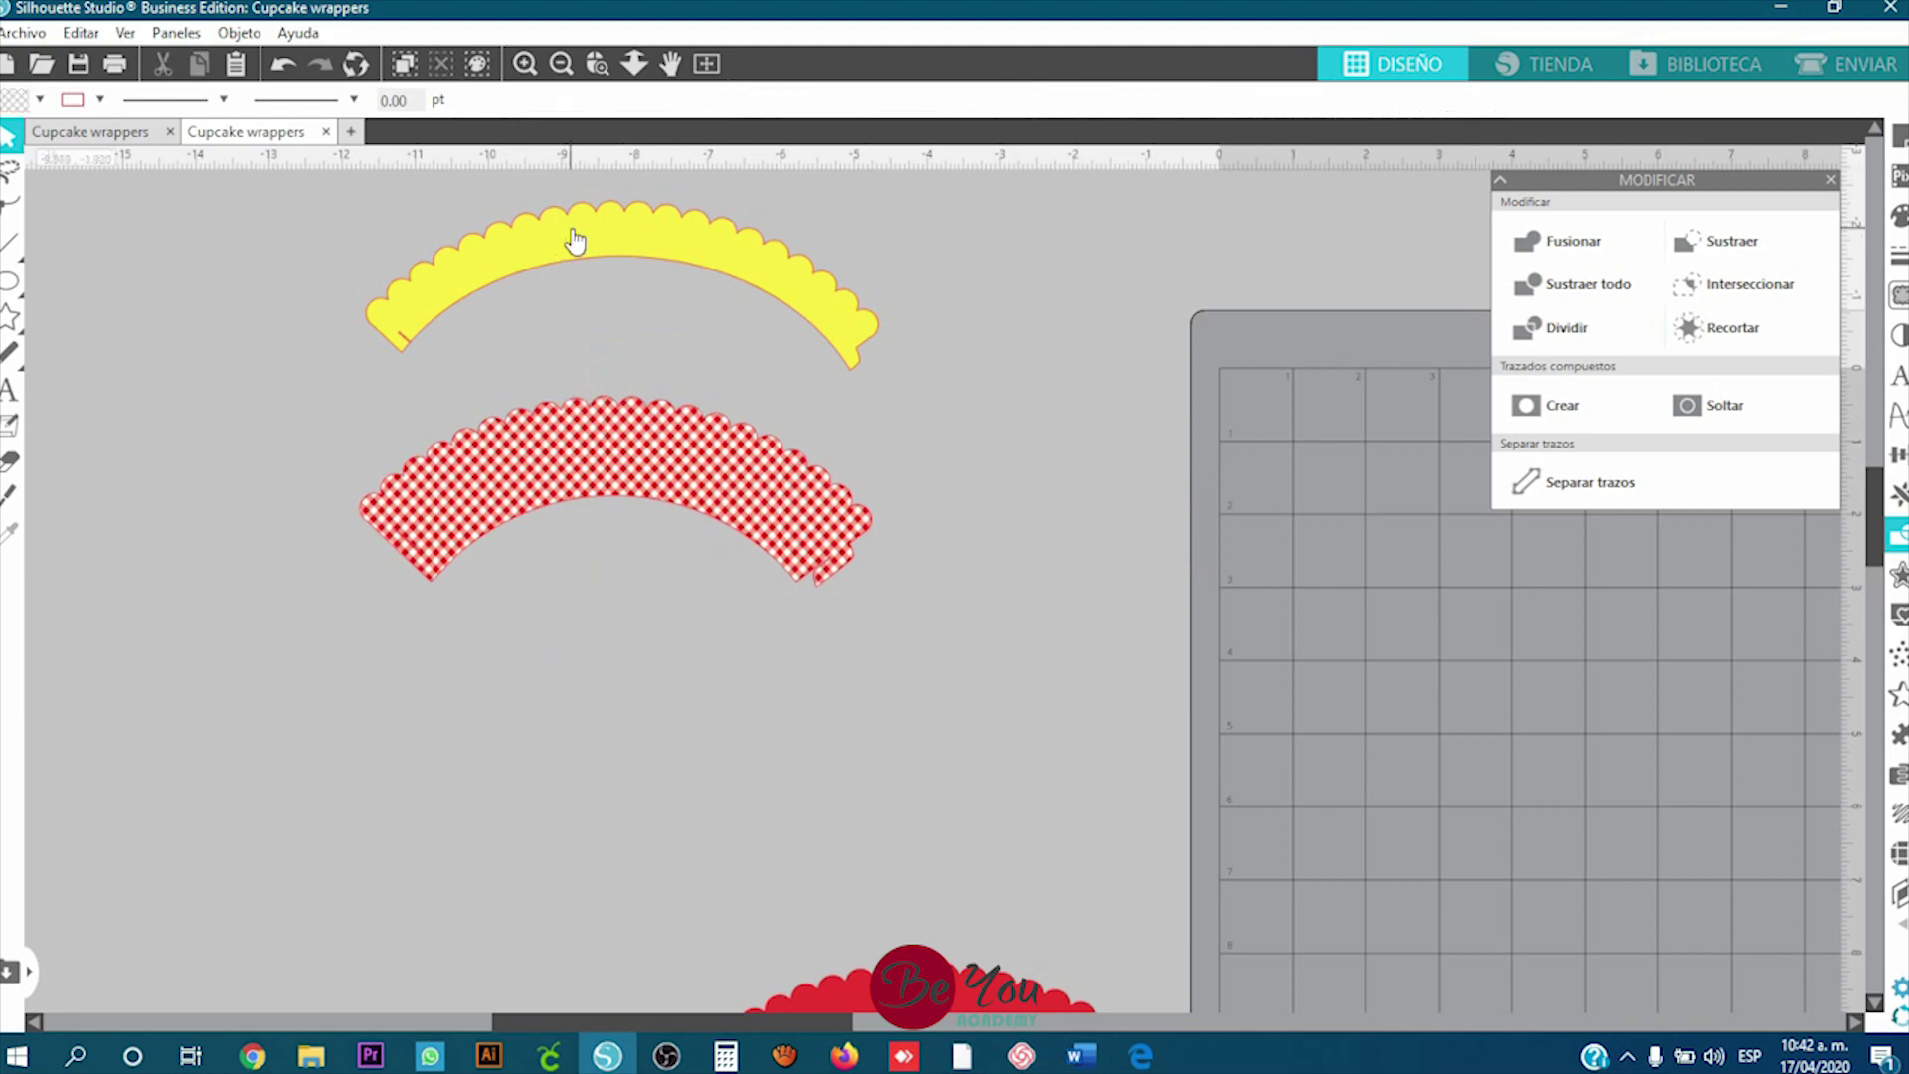
# Step: Fill the yellow scalloped band with the farmpaper2 image and lay it over the upper edge of the red checked wrapper
pyautogui.click(615, 274)
pyautogui.click(311, 1056)
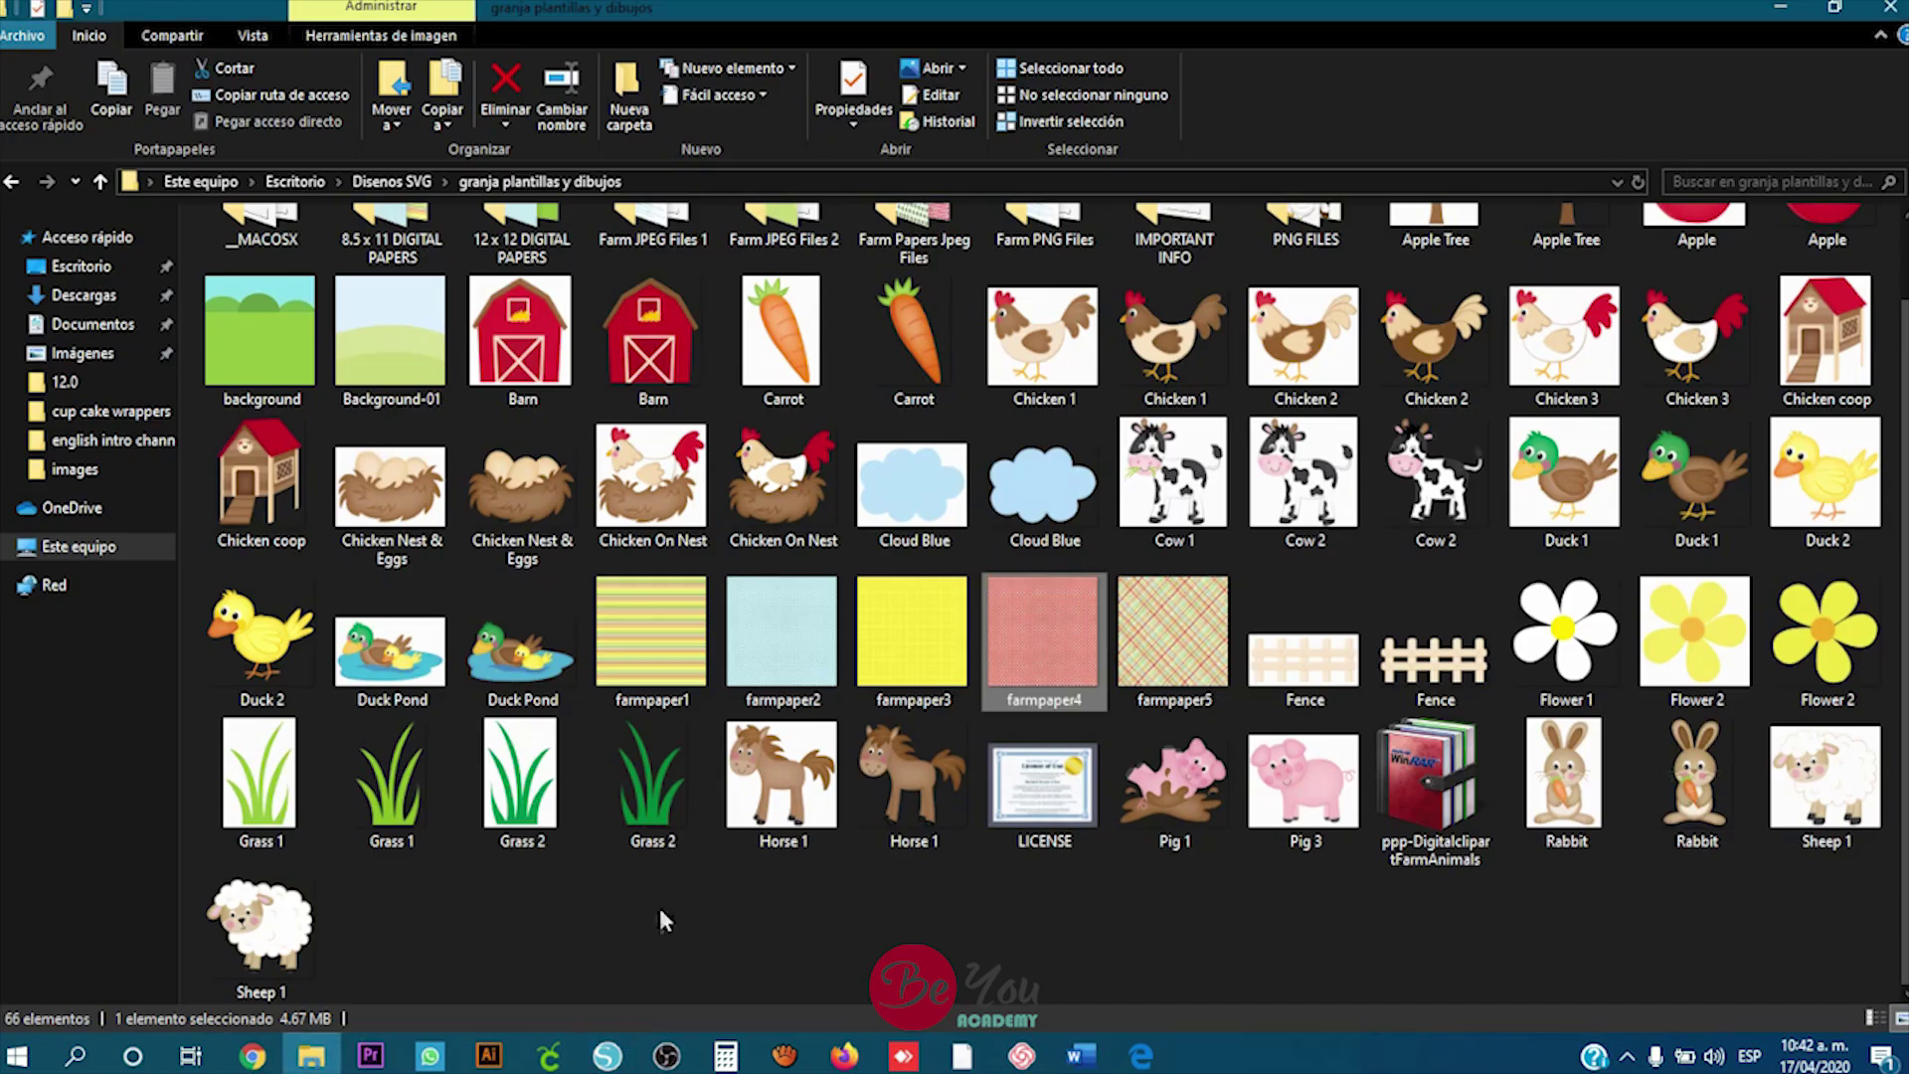
pyautogui.click(790, 665)
pyautogui.moveTo(780, 596); pyautogui.dragTo(537, 345)
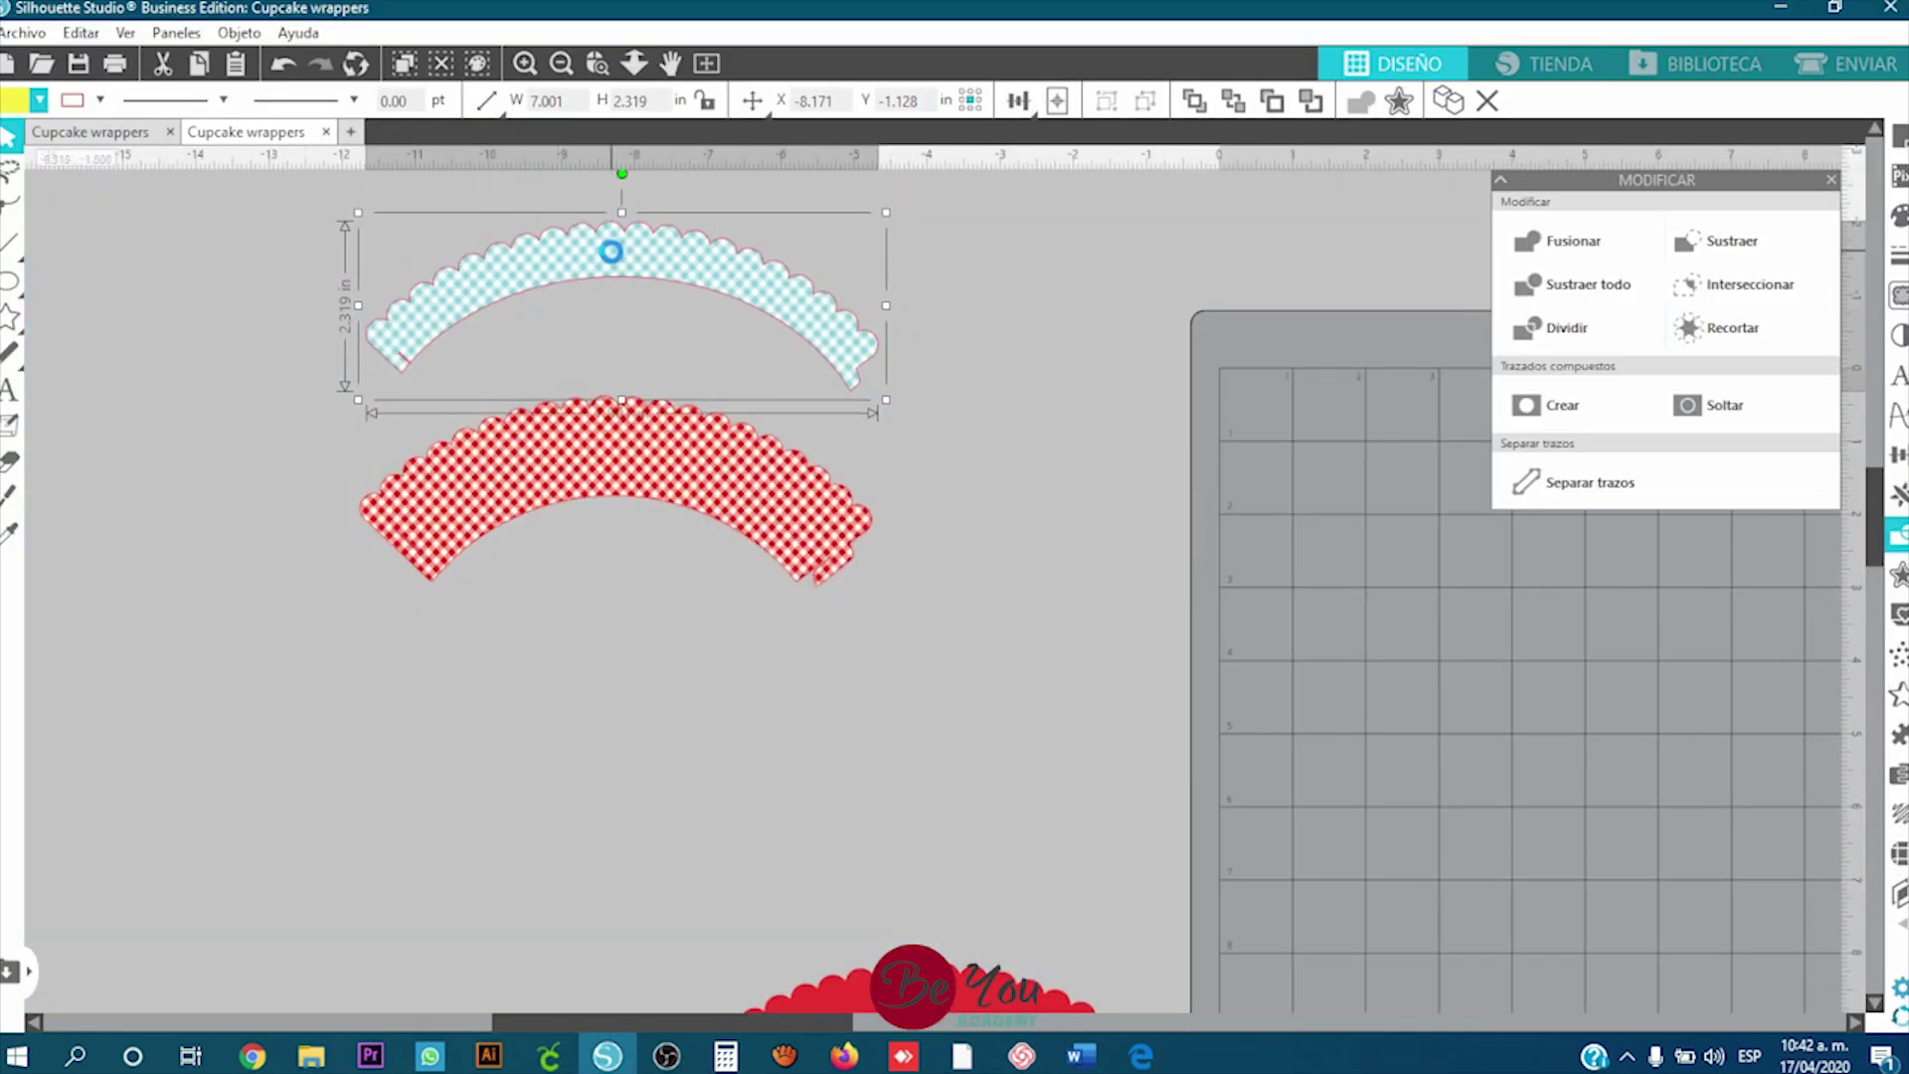
pyautogui.moveTo(610, 248); pyautogui.dragTo(605, 433)
pyautogui.click(1196, 528)
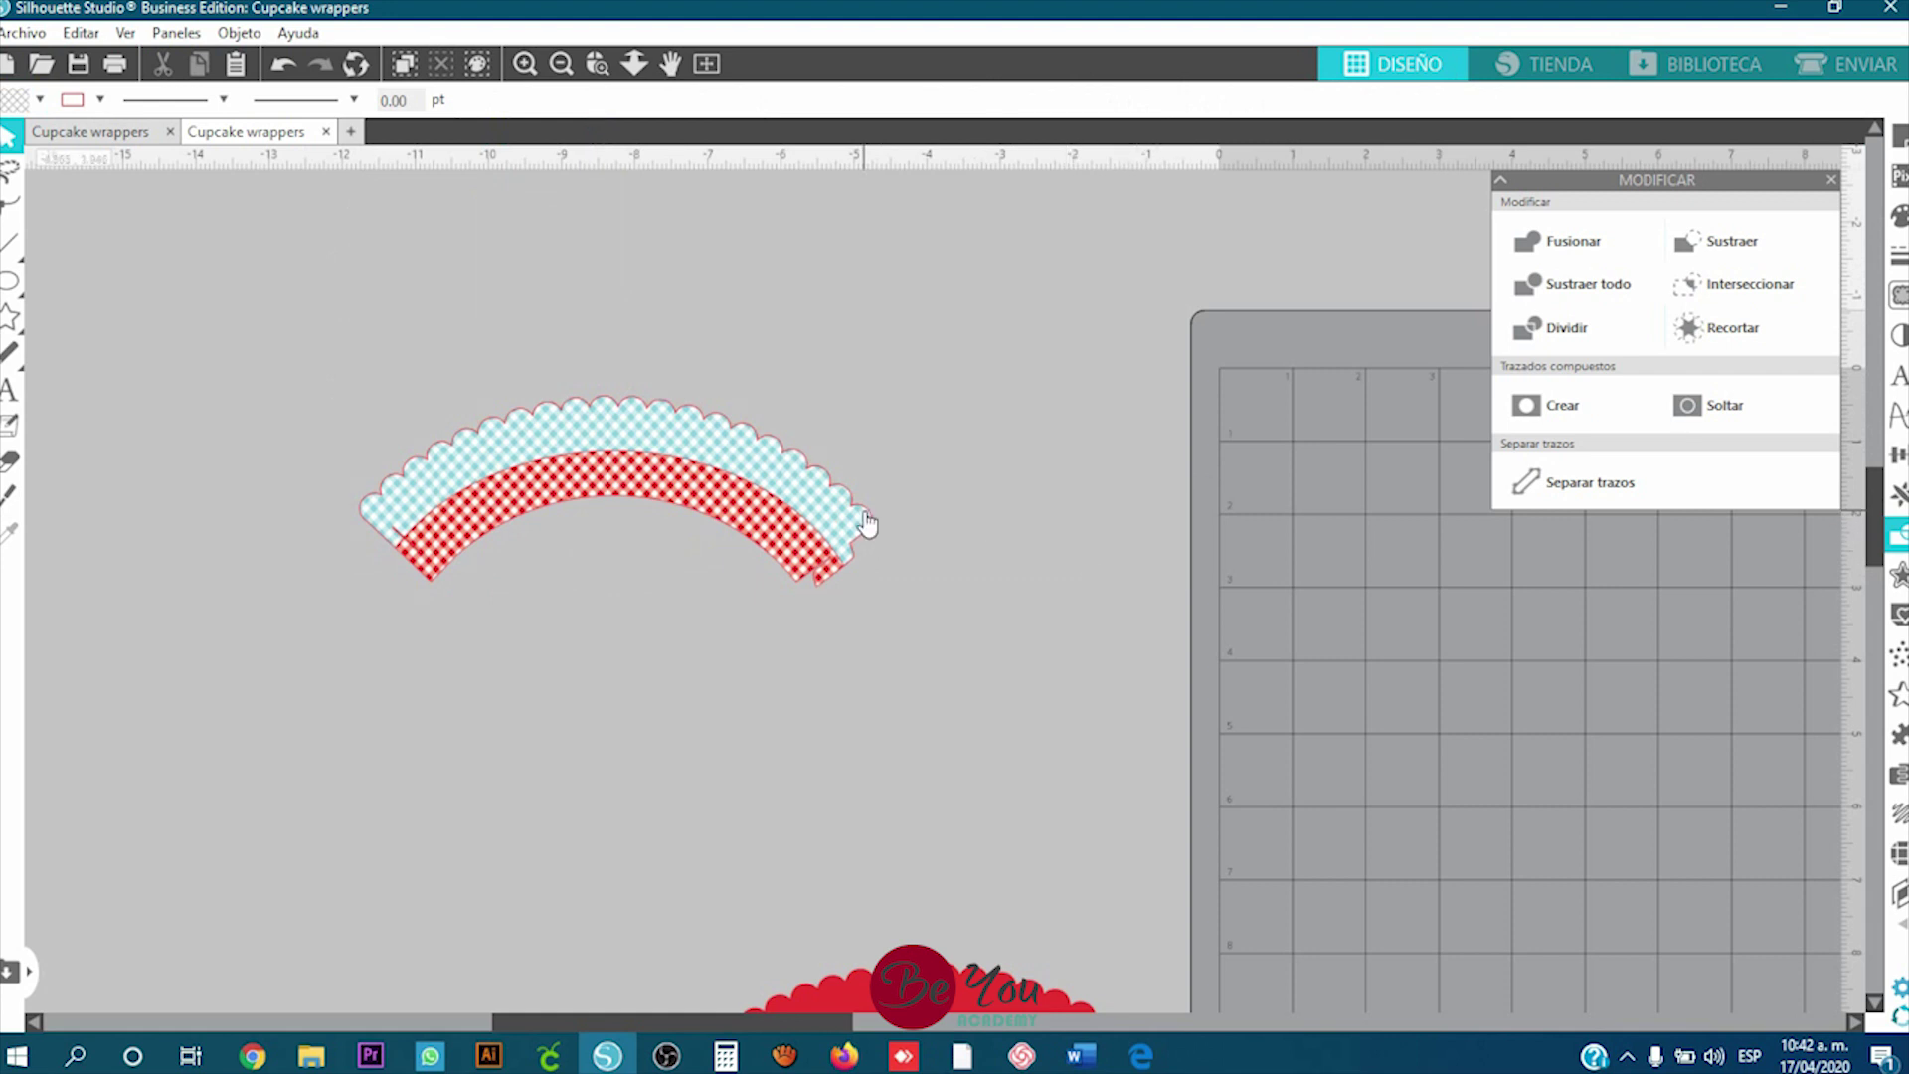
# Step: Fill the scalloped band with the background image from the farm folder and adjust the band's position above the red checked wrapper
pyautogui.scroll(5, 707, 541)
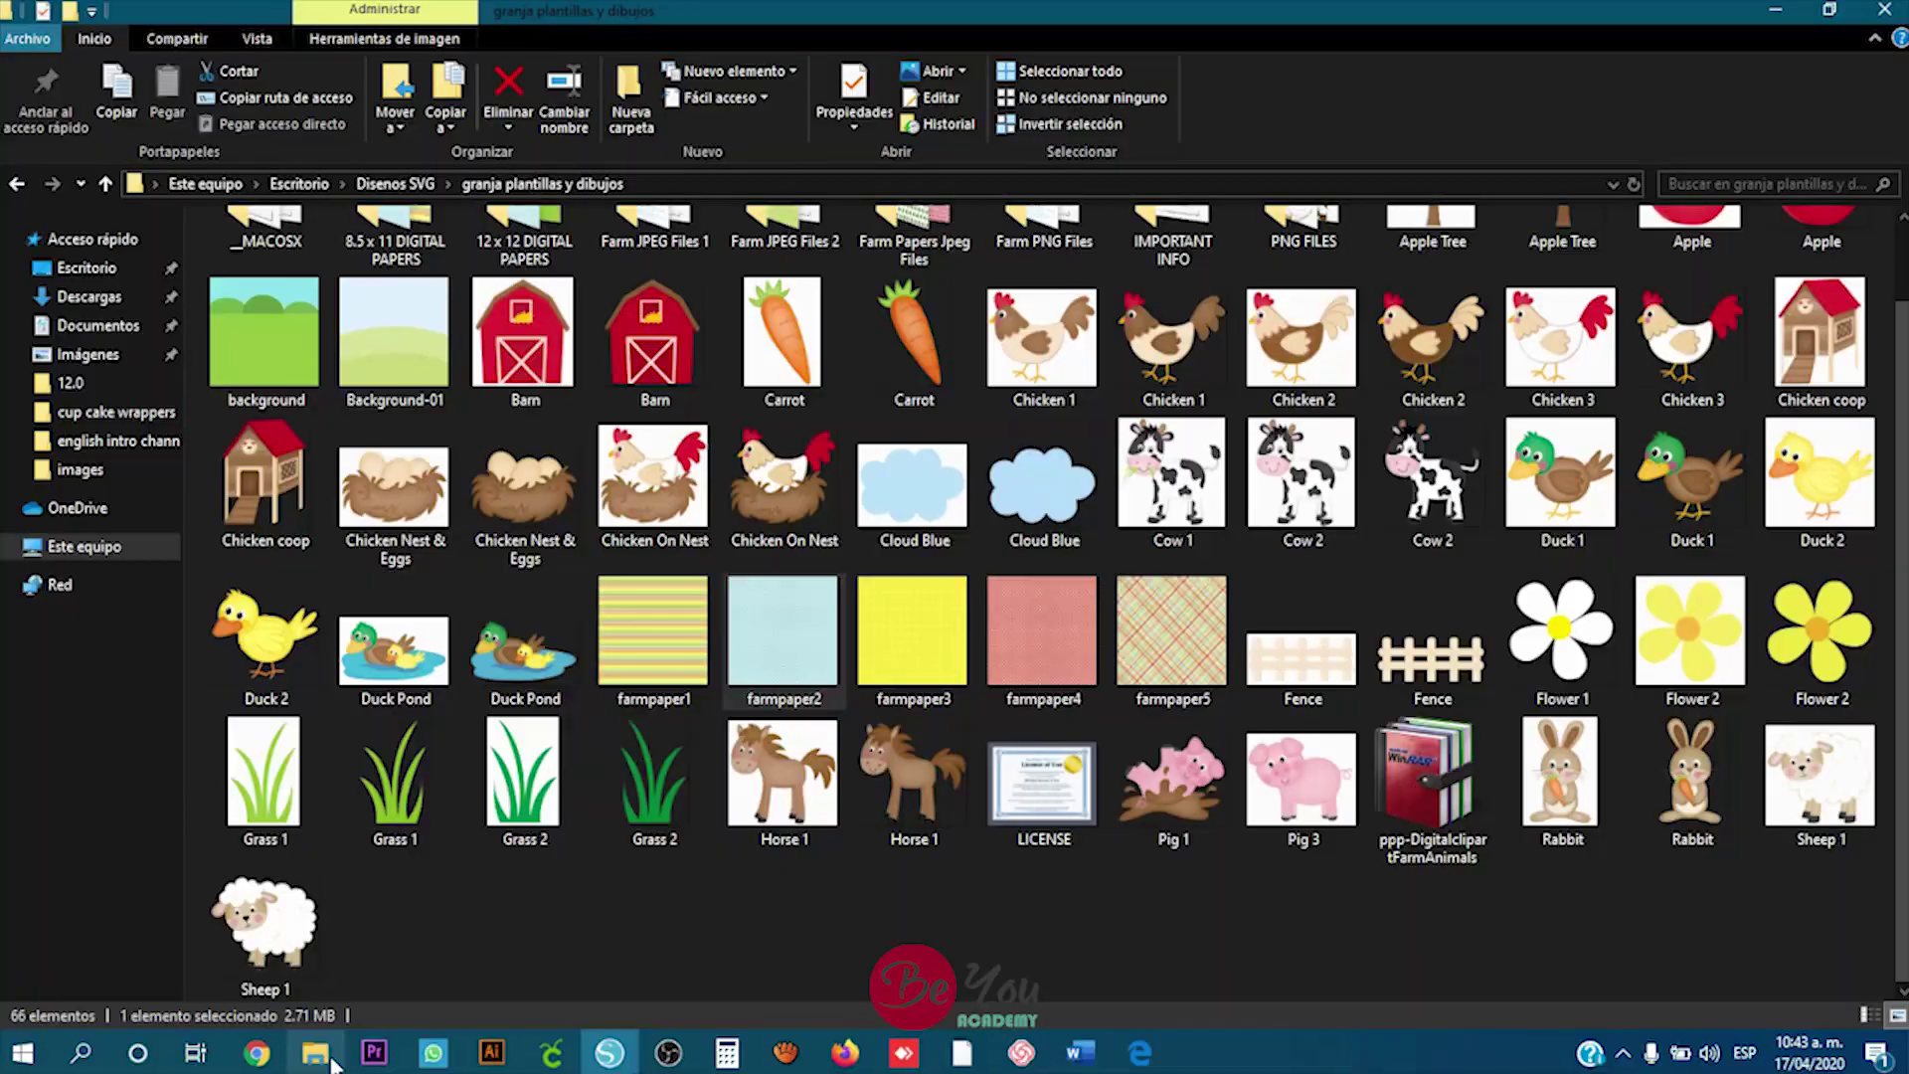
pyautogui.click(333, 1062)
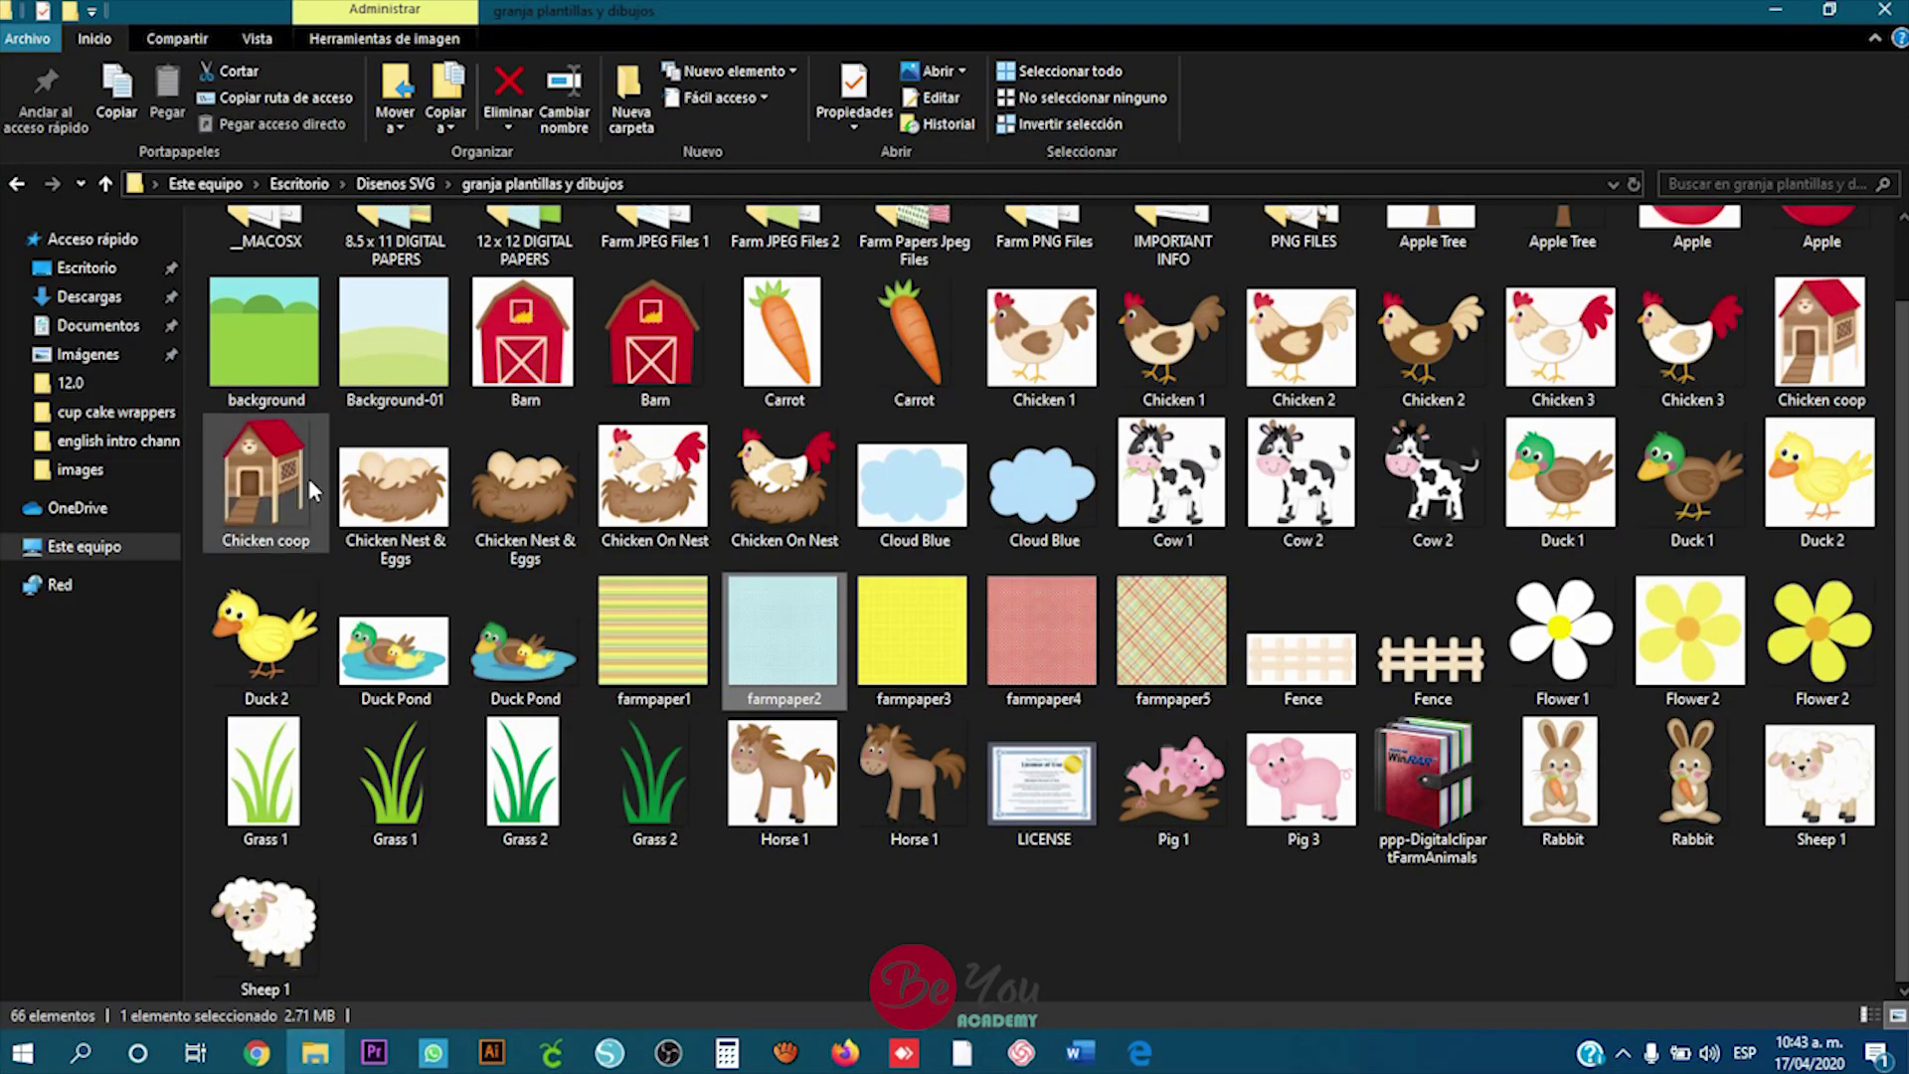
pyautogui.click(264, 331)
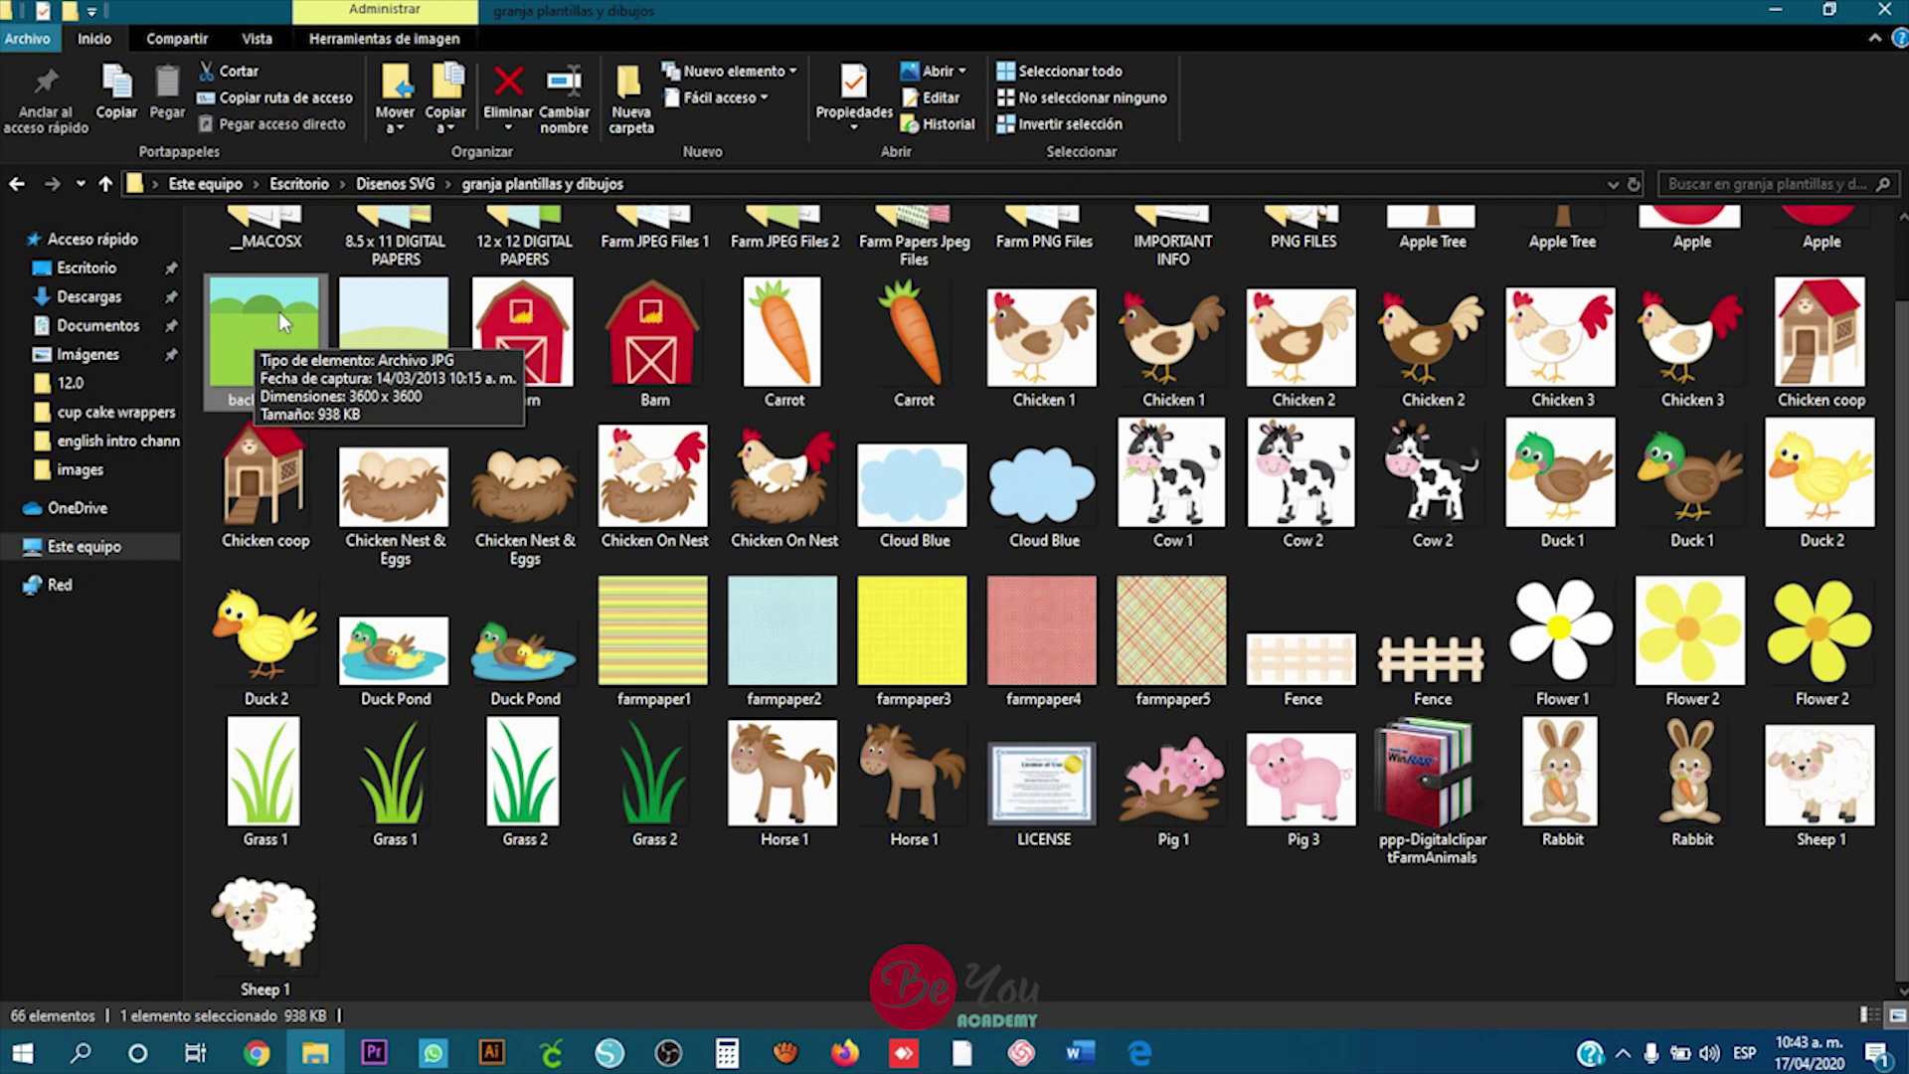
pyautogui.moveTo(271, 324); pyautogui.dragTo(582, 327)
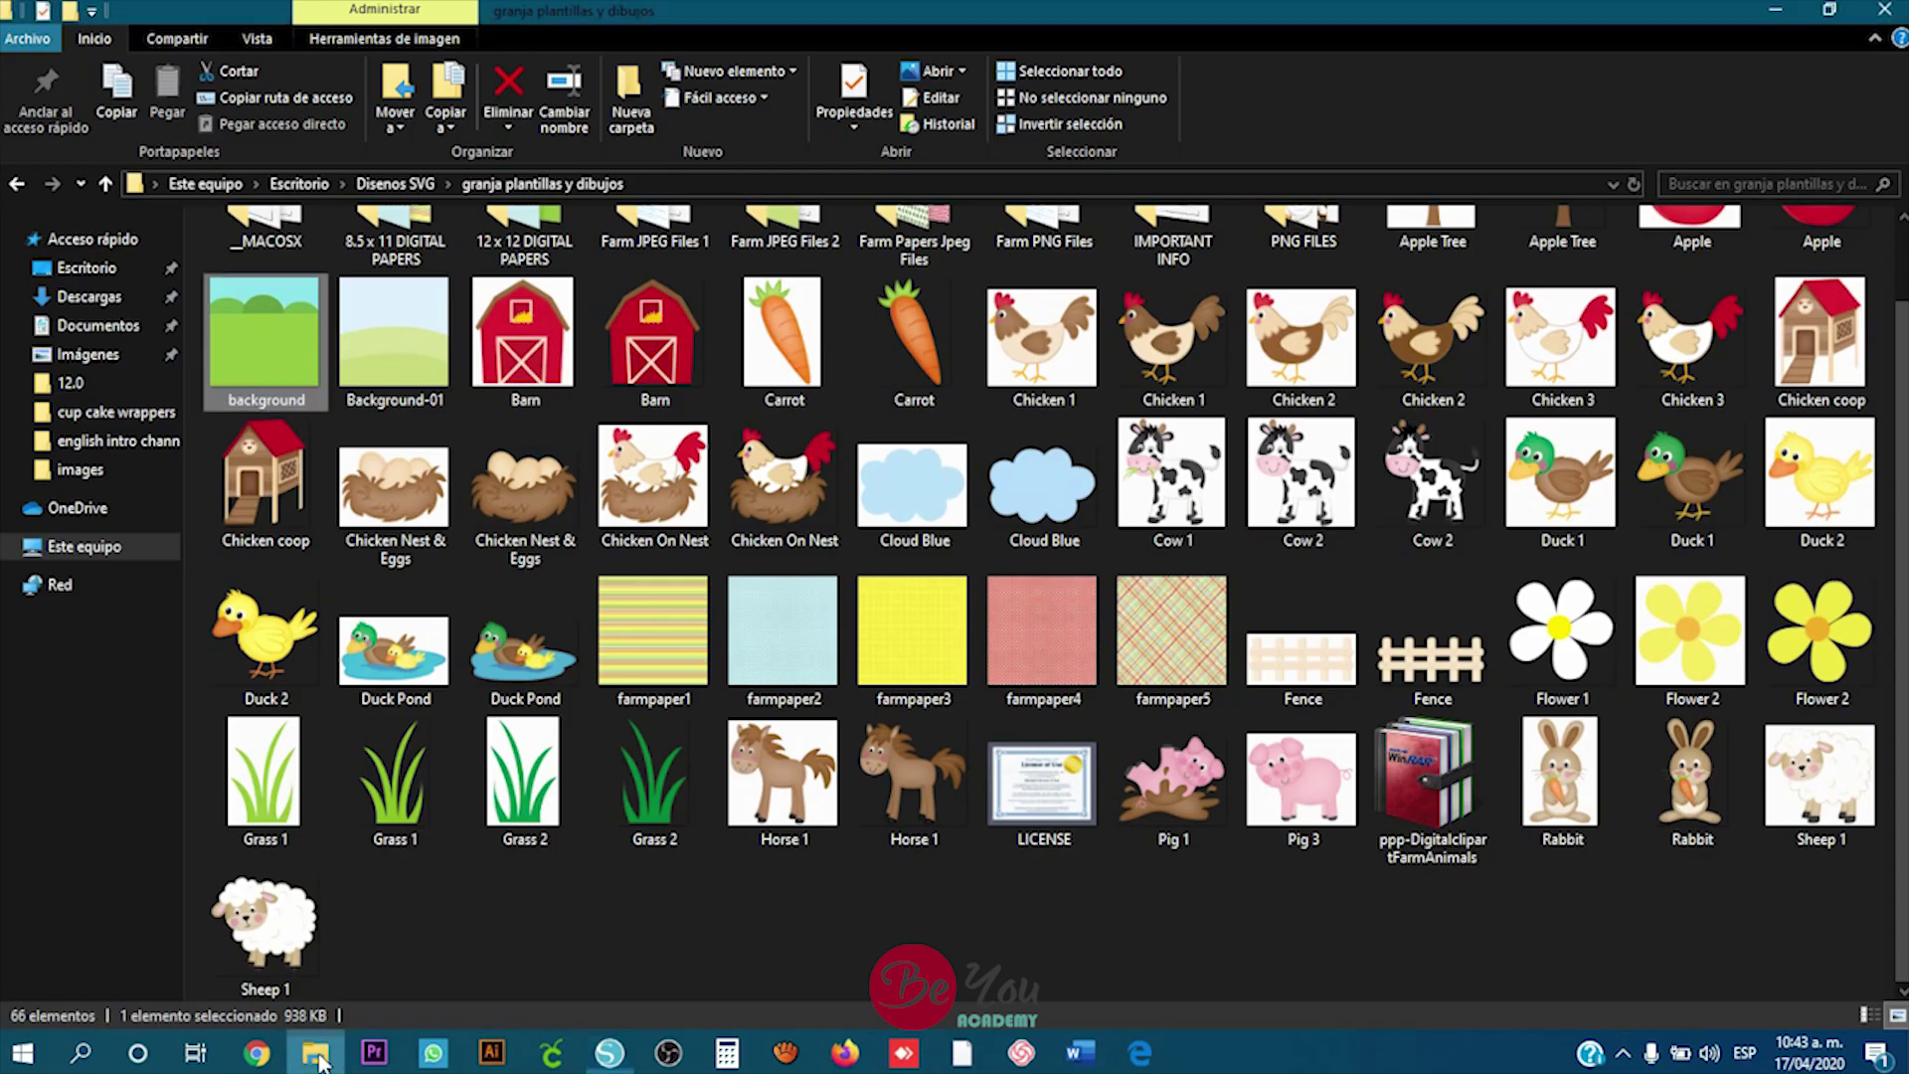
pyautogui.click(315, 1052)
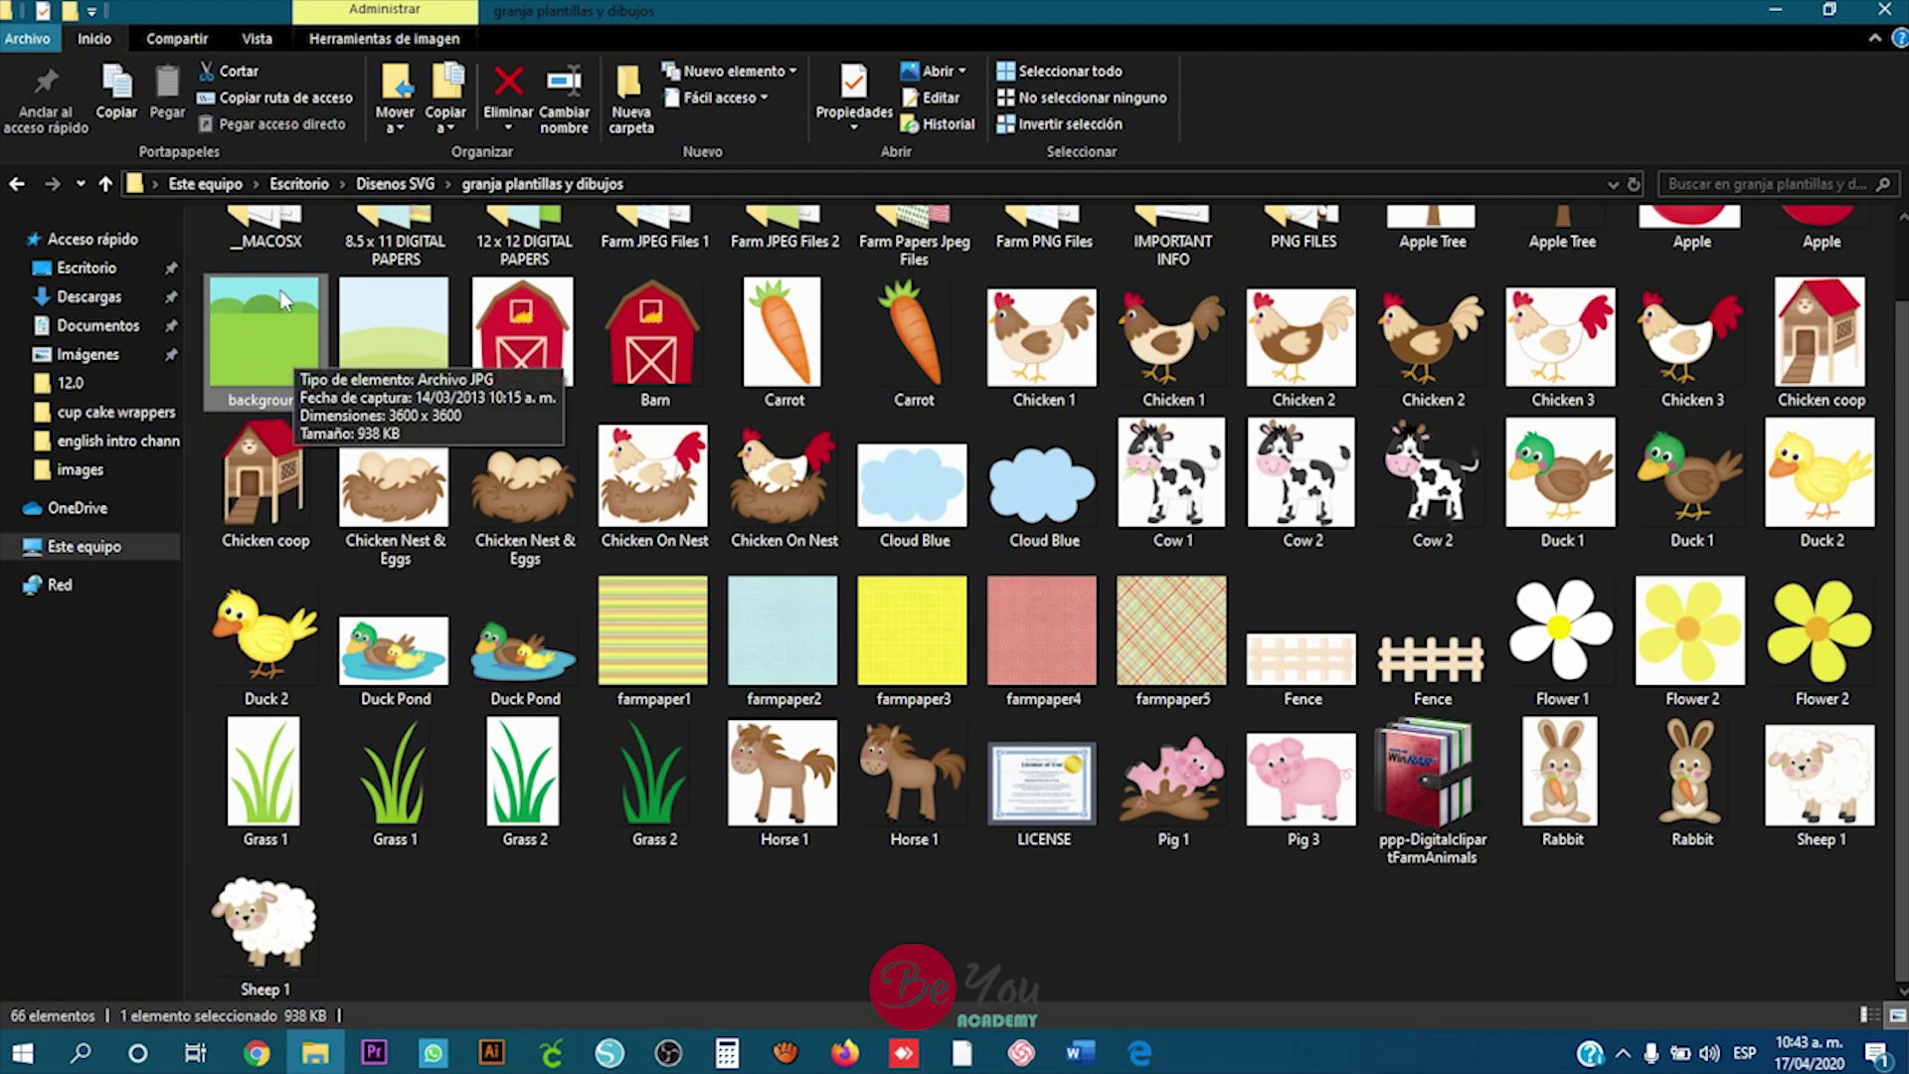
pyautogui.click(1761, 14)
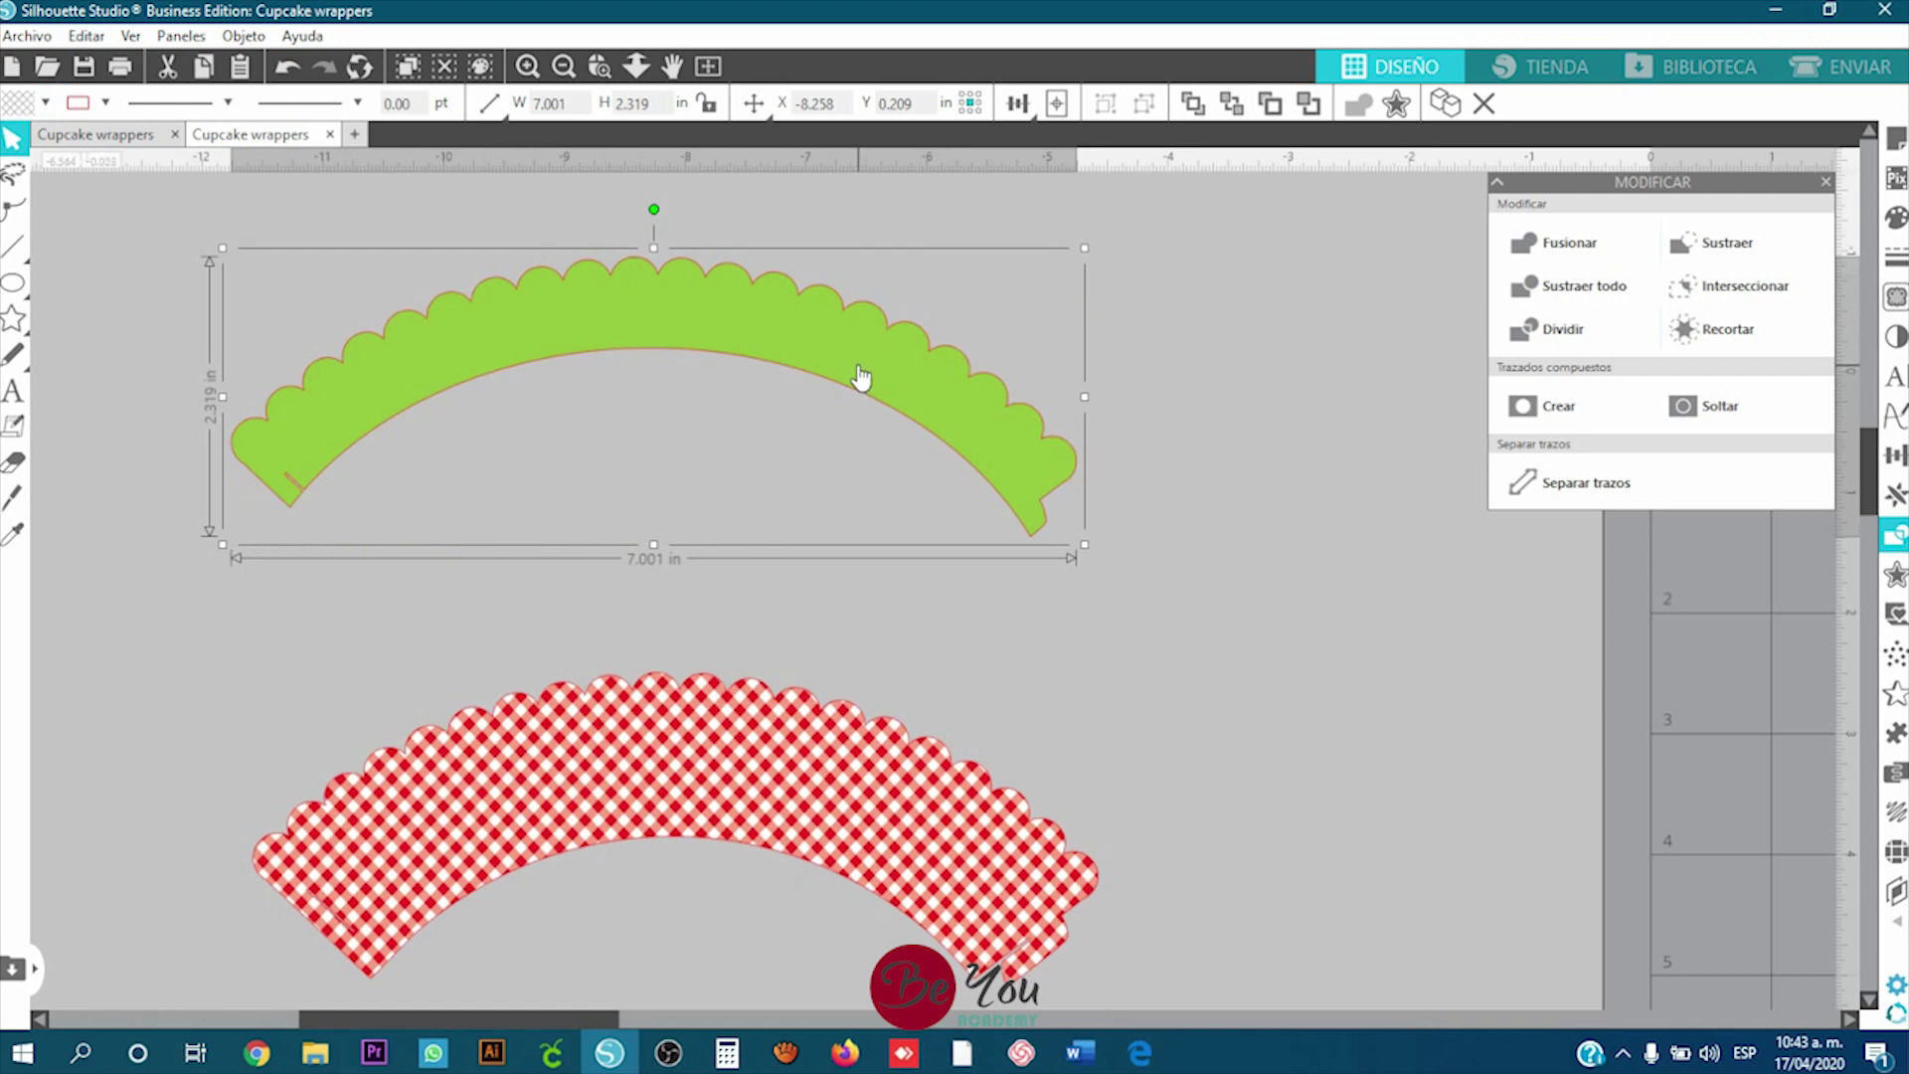
pyautogui.moveTo(862, 378); pyautogui.dragTo(865, 380)
# Step: Reduce the scale of the scalloped band's landscape pattern fill to 5%
pyautogui.click(1895, 219)
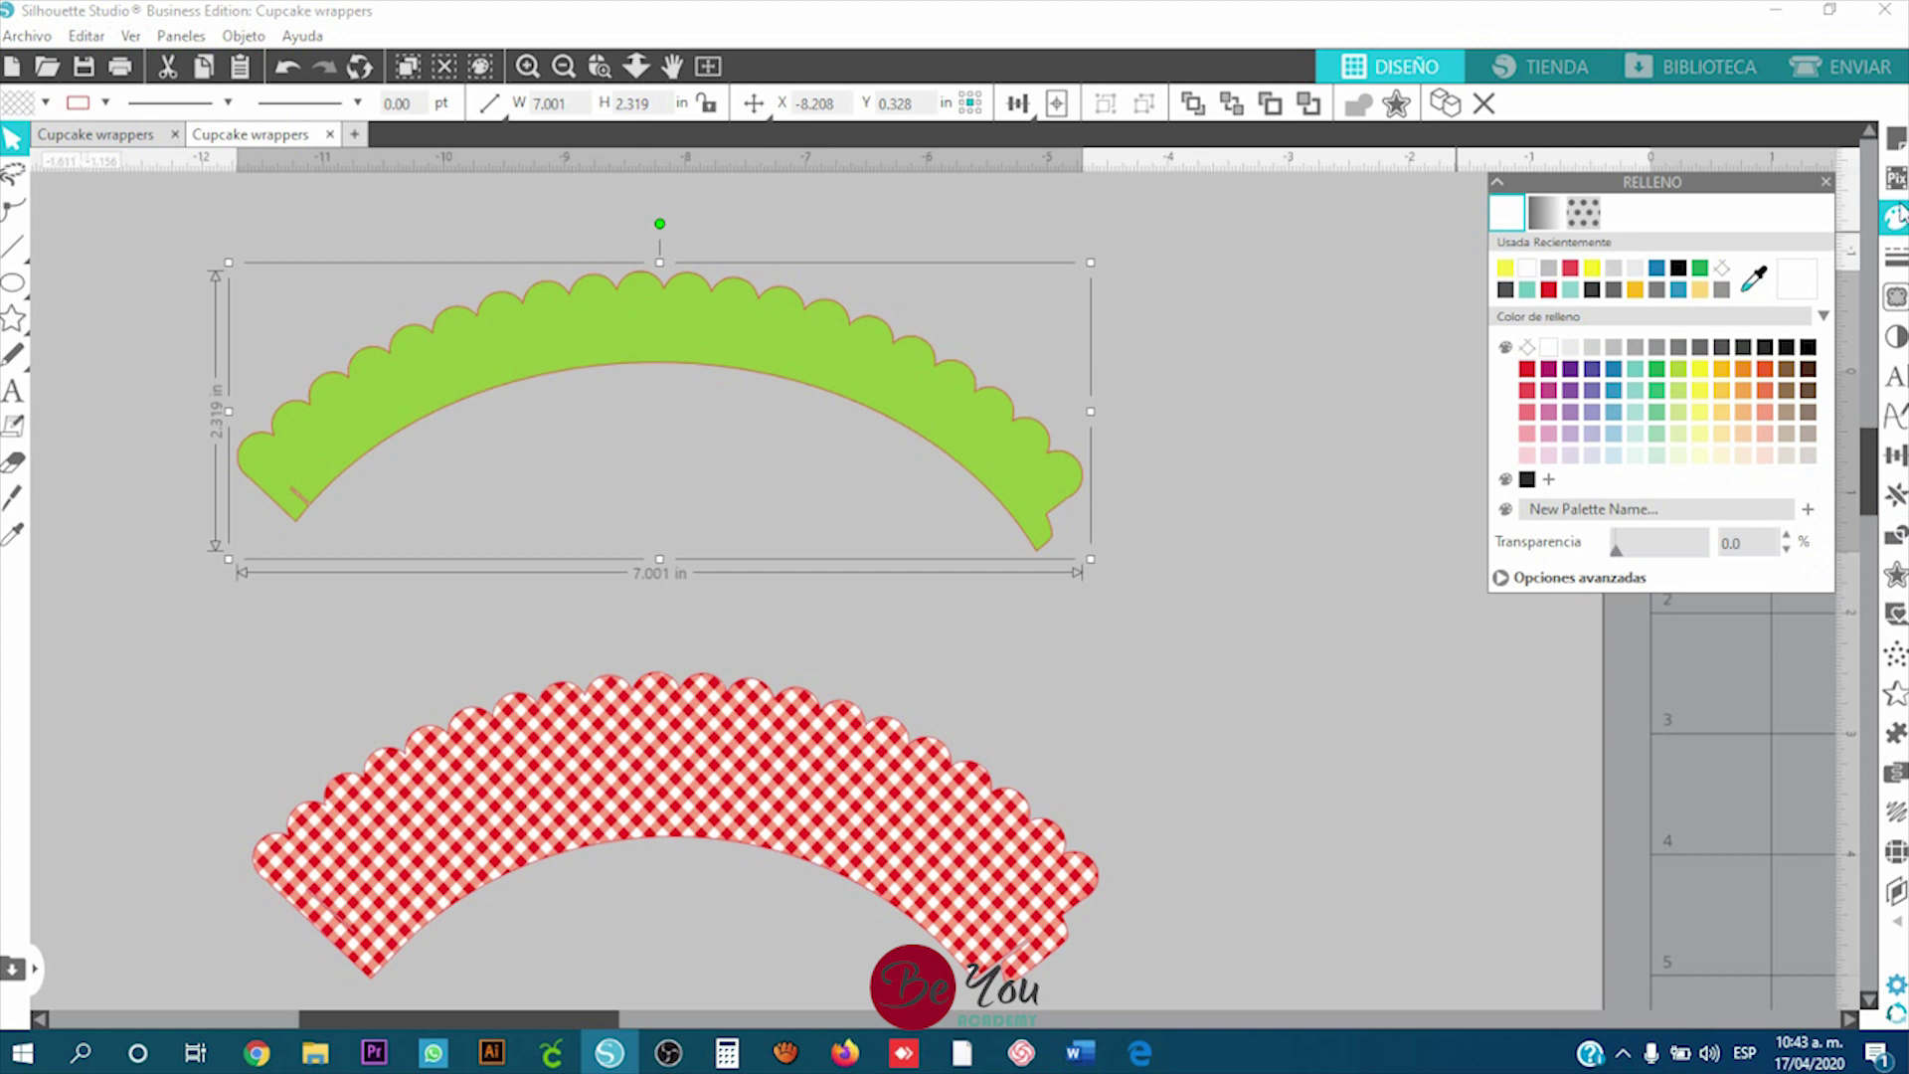
pyautogui.click(1584, 213)
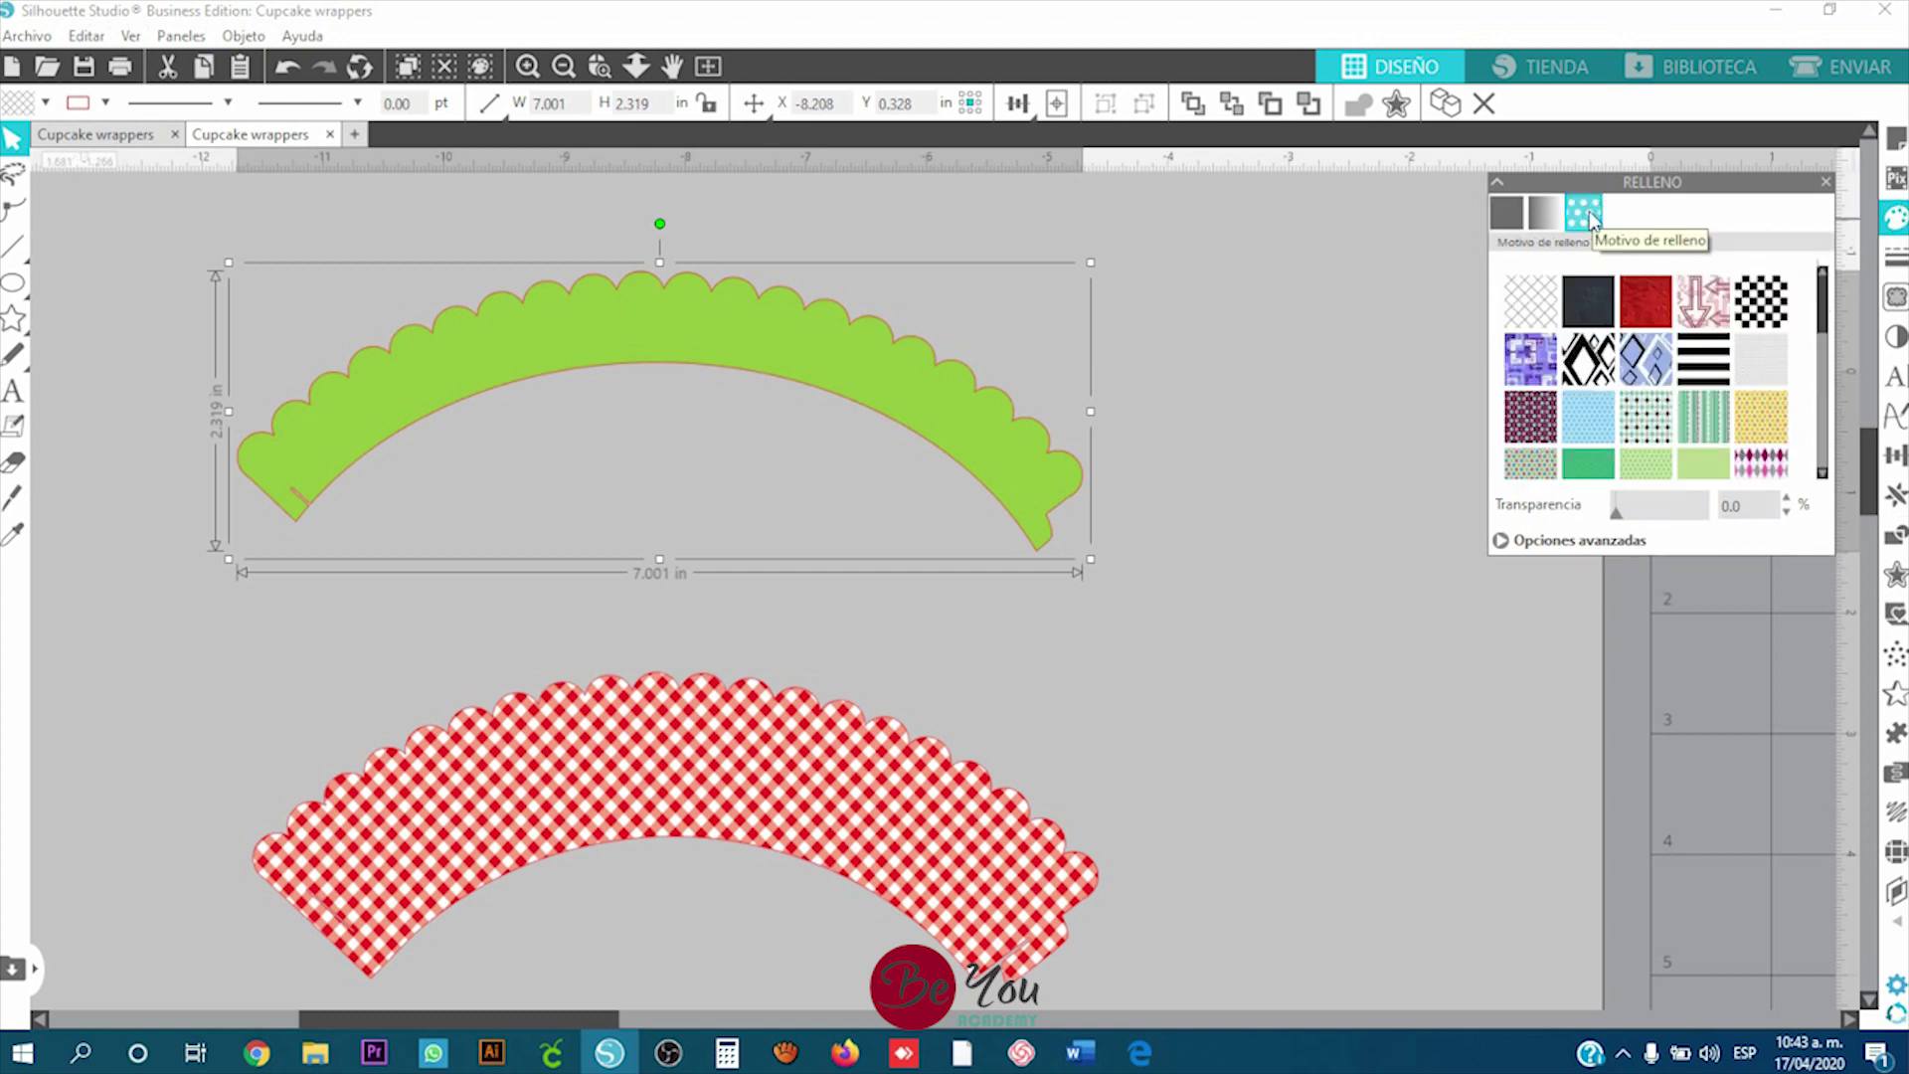
pyautogui.click(1526, 541)
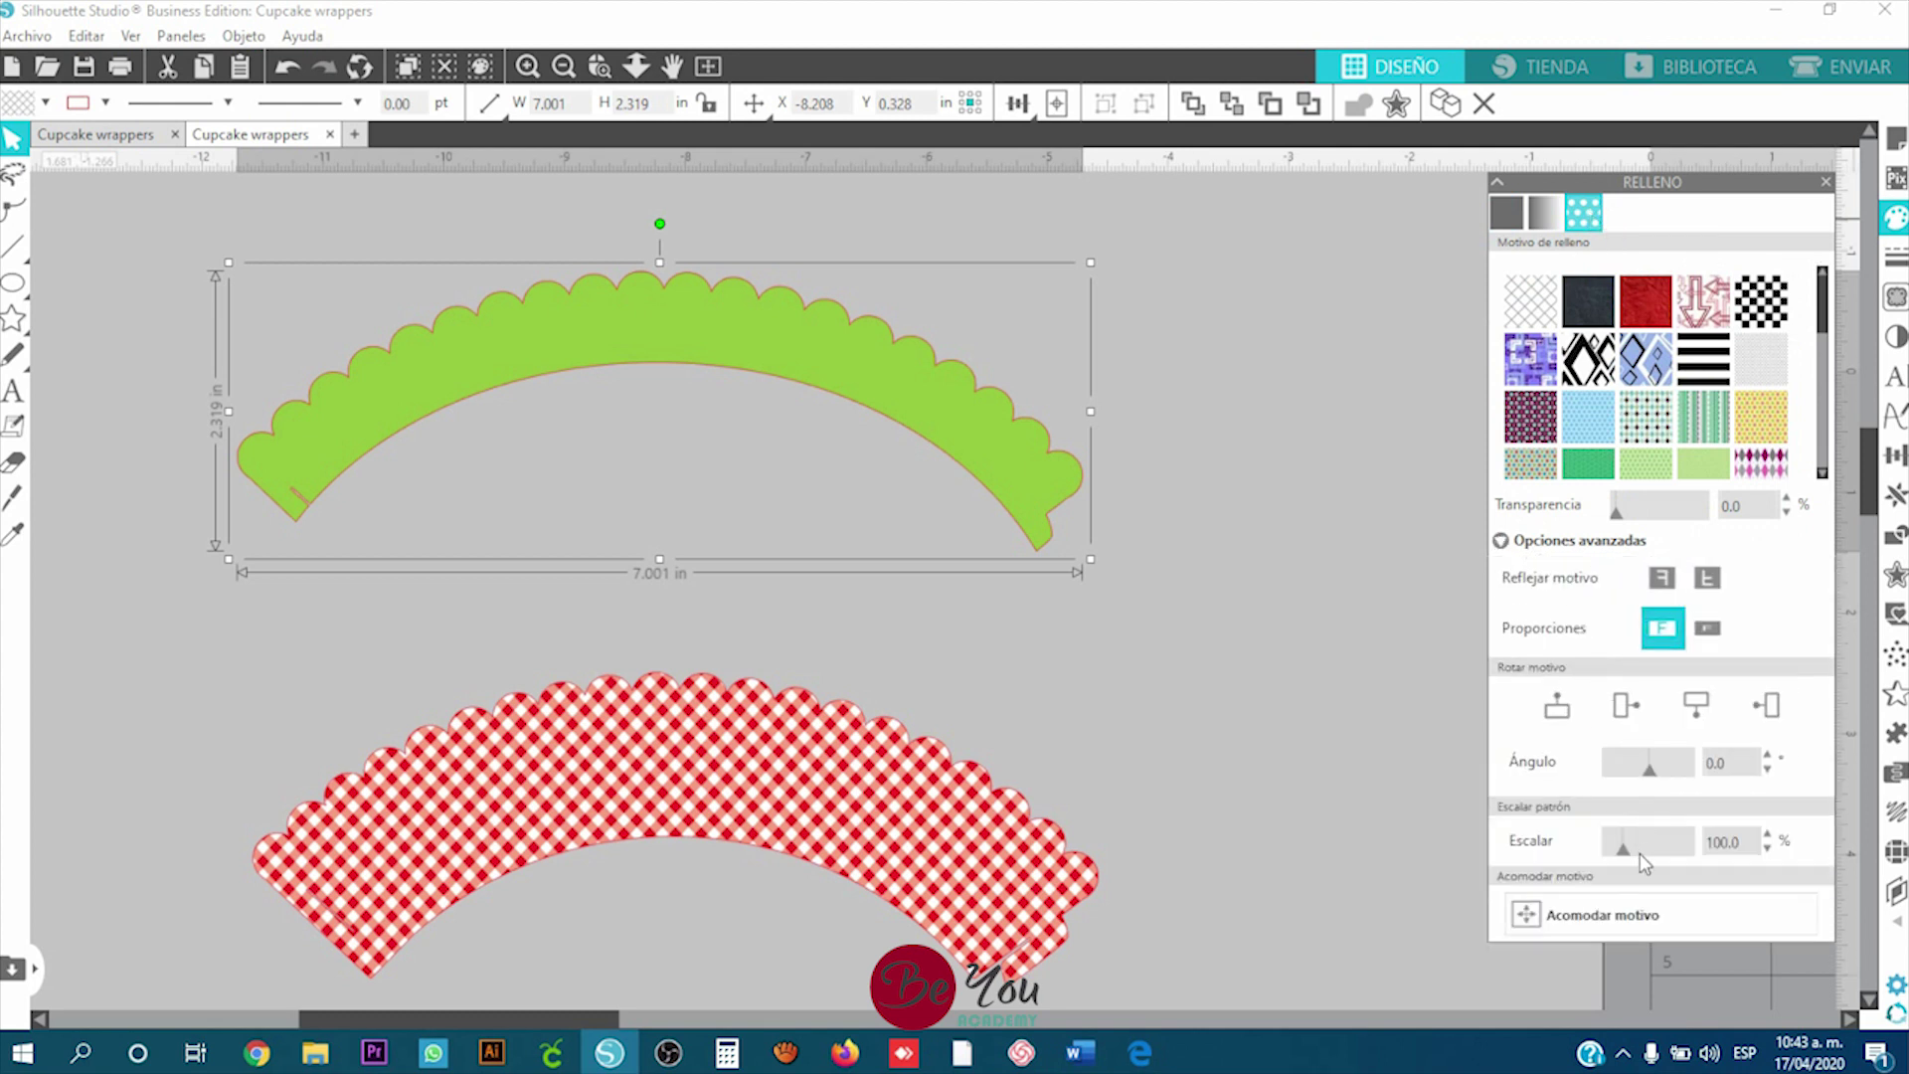
pyautogui.click(1767, 850)
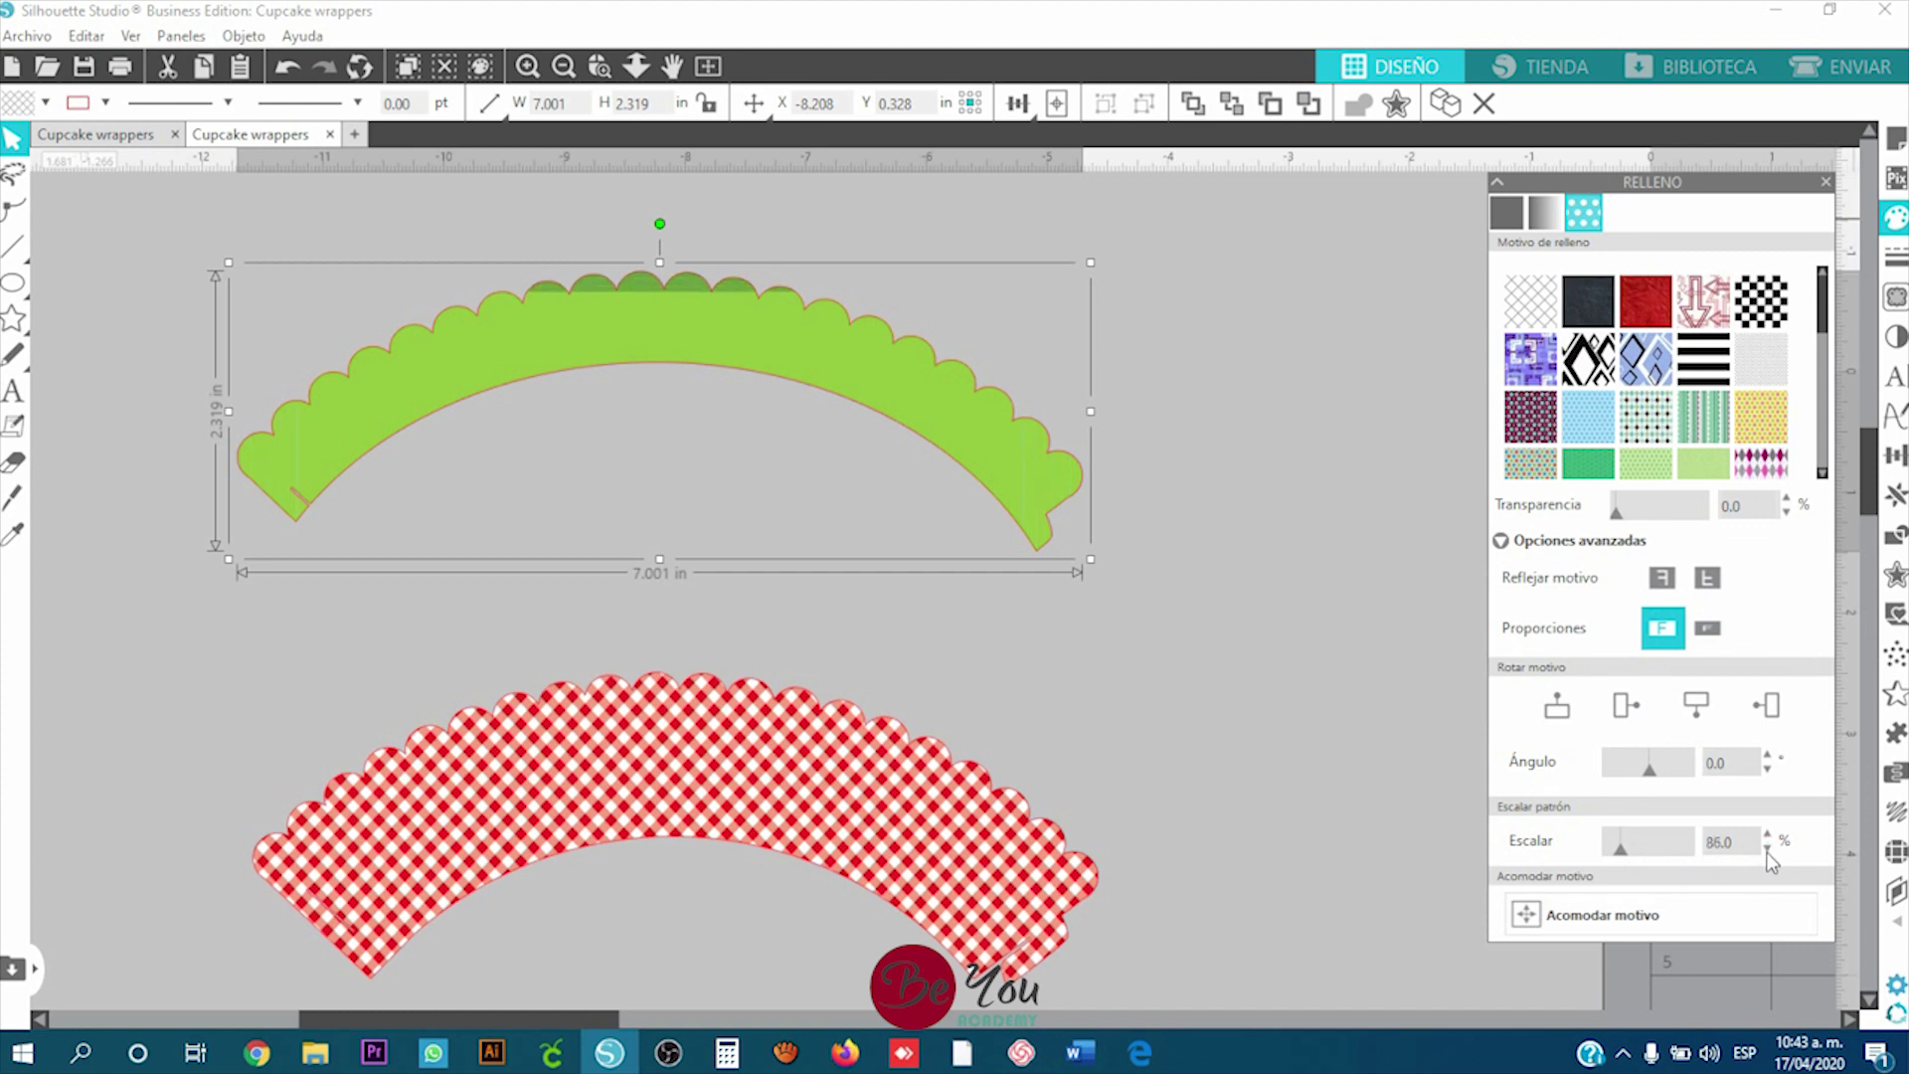
pyautogui.click(1767, 850)
pyautogui.click(1767, 850)
pyautogui.click(1768, 851)
pyautogui.click(1767, 850)
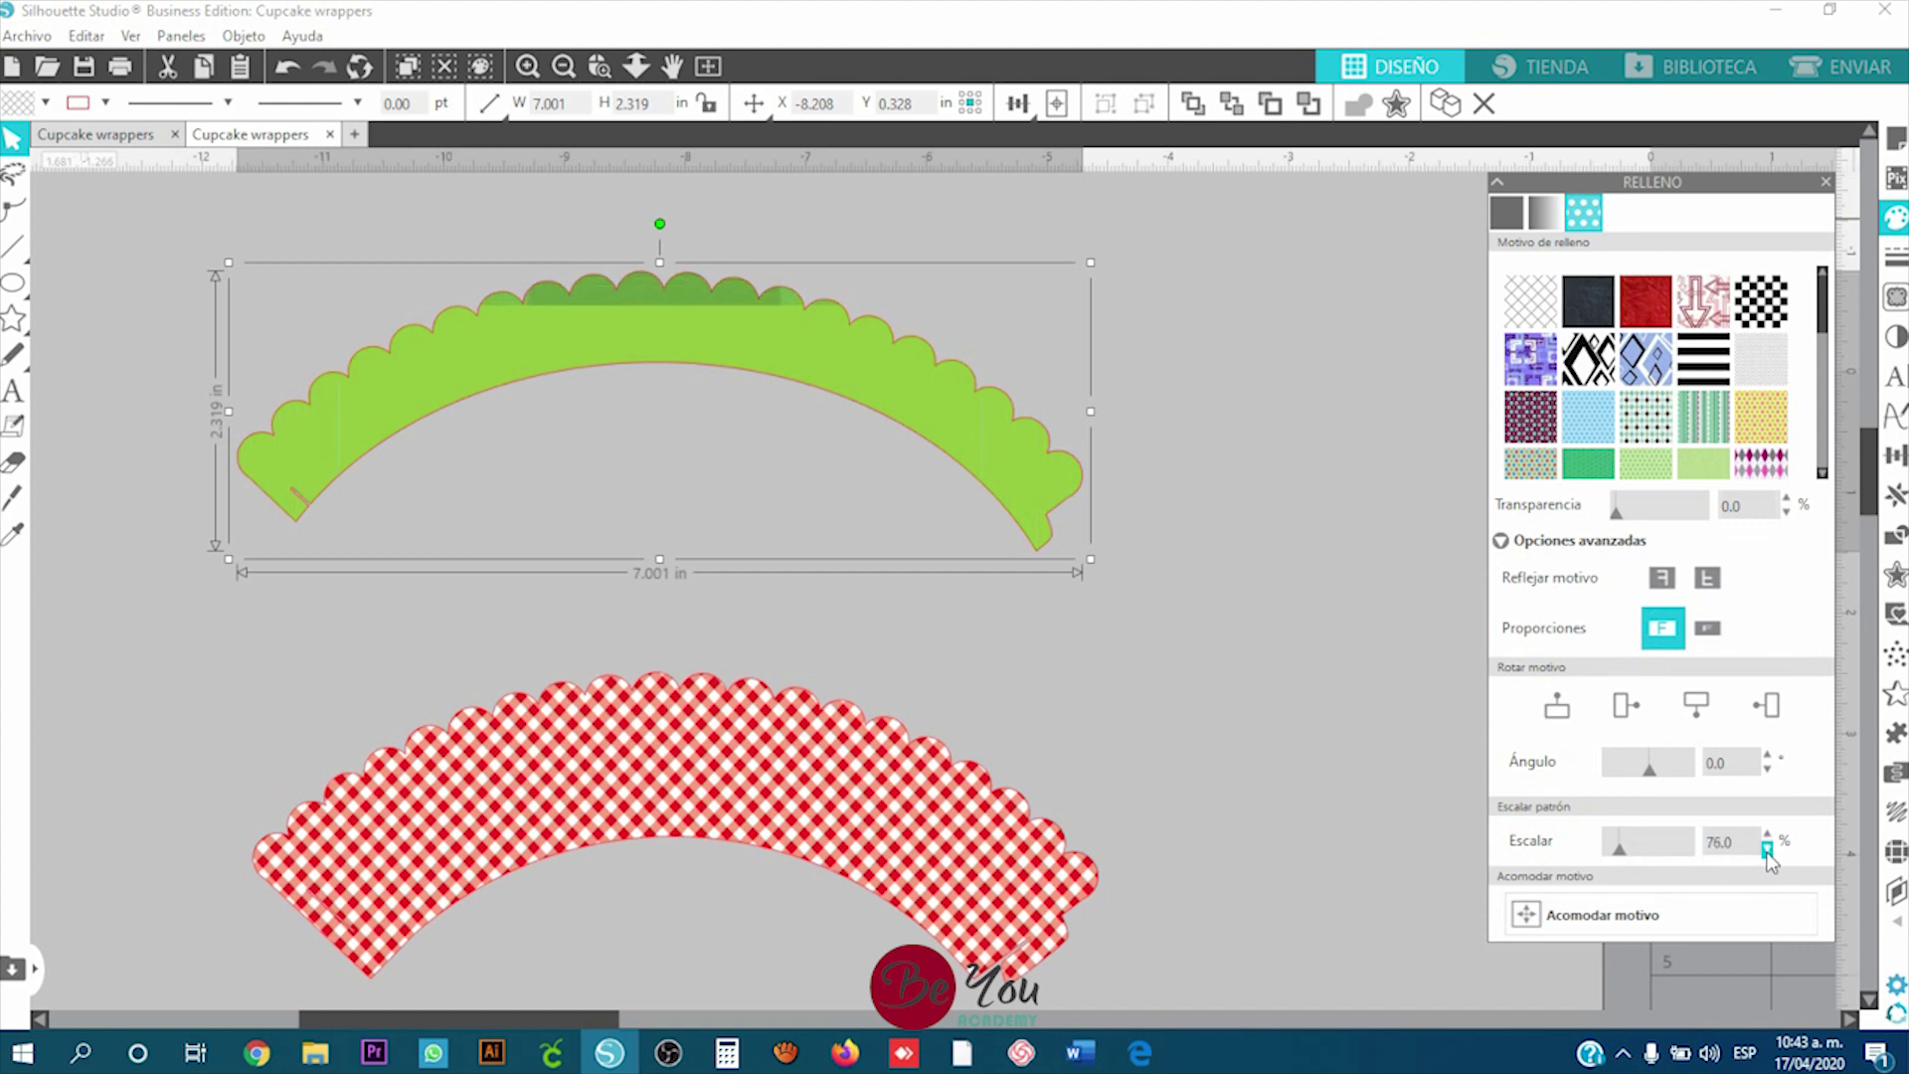
pyautogui.click(1768, 851)
pyautogui.click(1767, 851)
pyautogui.click(1768, 851)
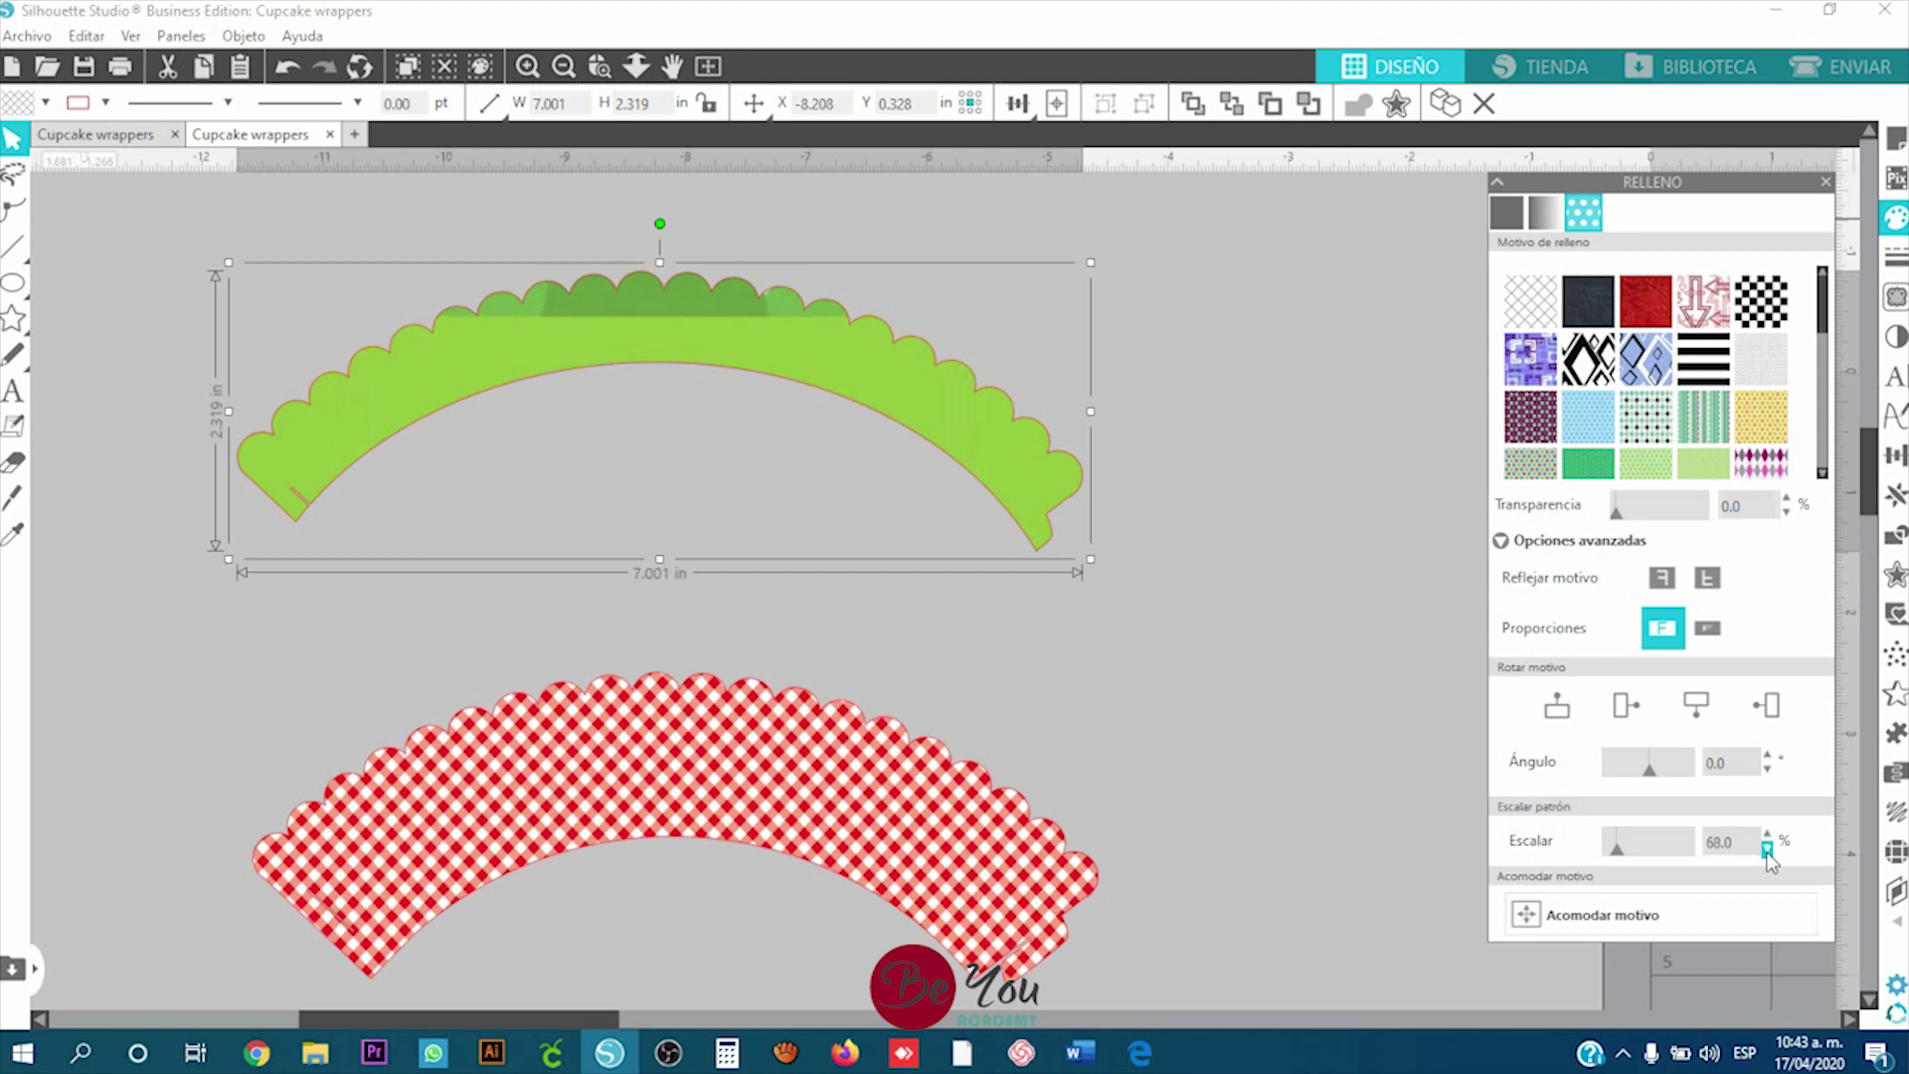
pyautogui.click(1767, 850)
pyautogui.click(1767, 850)
pyautogui.click(1767, 850)
pyautogui.click(1767, 851)
pyautogui.click(1767, 850)
pyautogui.click(1767, 850)
pyautogui.click(1768, 851)
pyautogui.click(1768, 851)
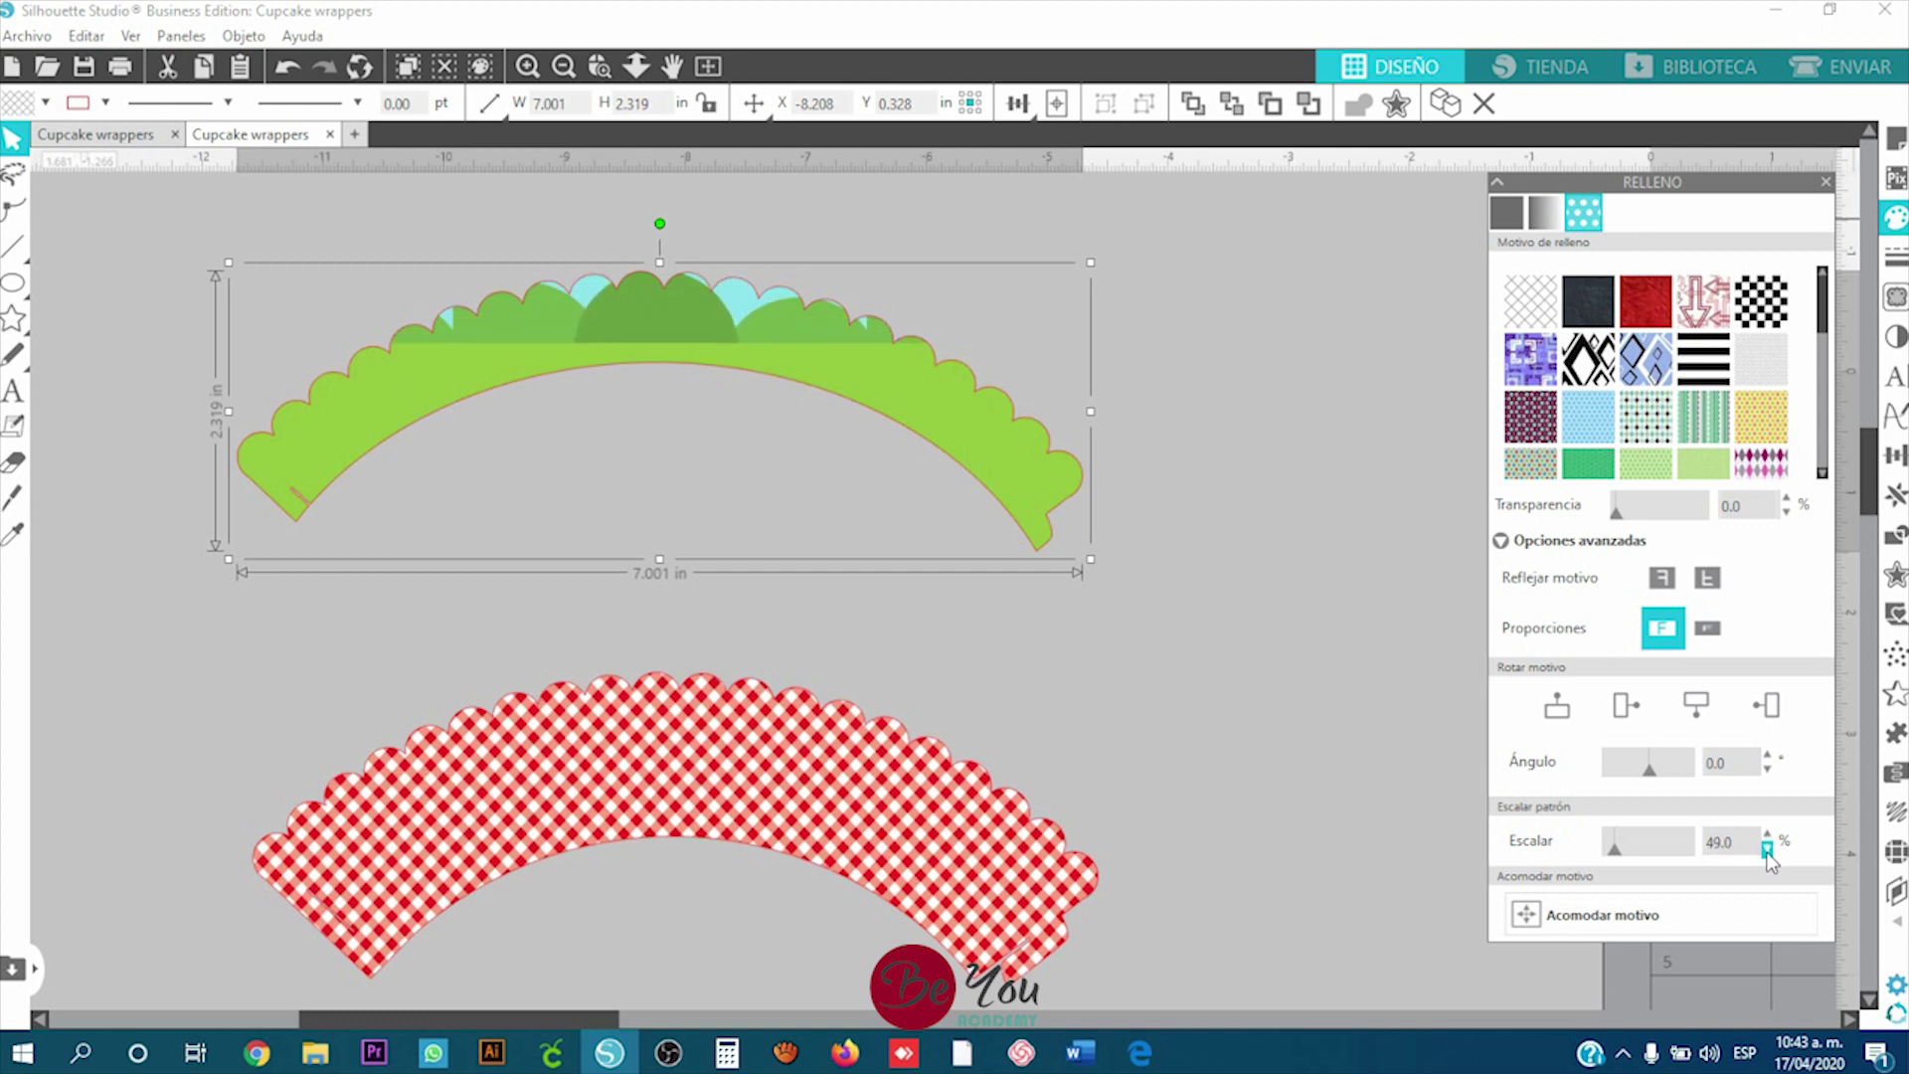
pyautogui.click(1767, 850)
pyautogui.click(1767, 850)
pyautogui.click(1768, 850)
pyautogui.click(1767, 850)
pyautogui.click(1767, 851)
pyautogui.click(1767, 851)
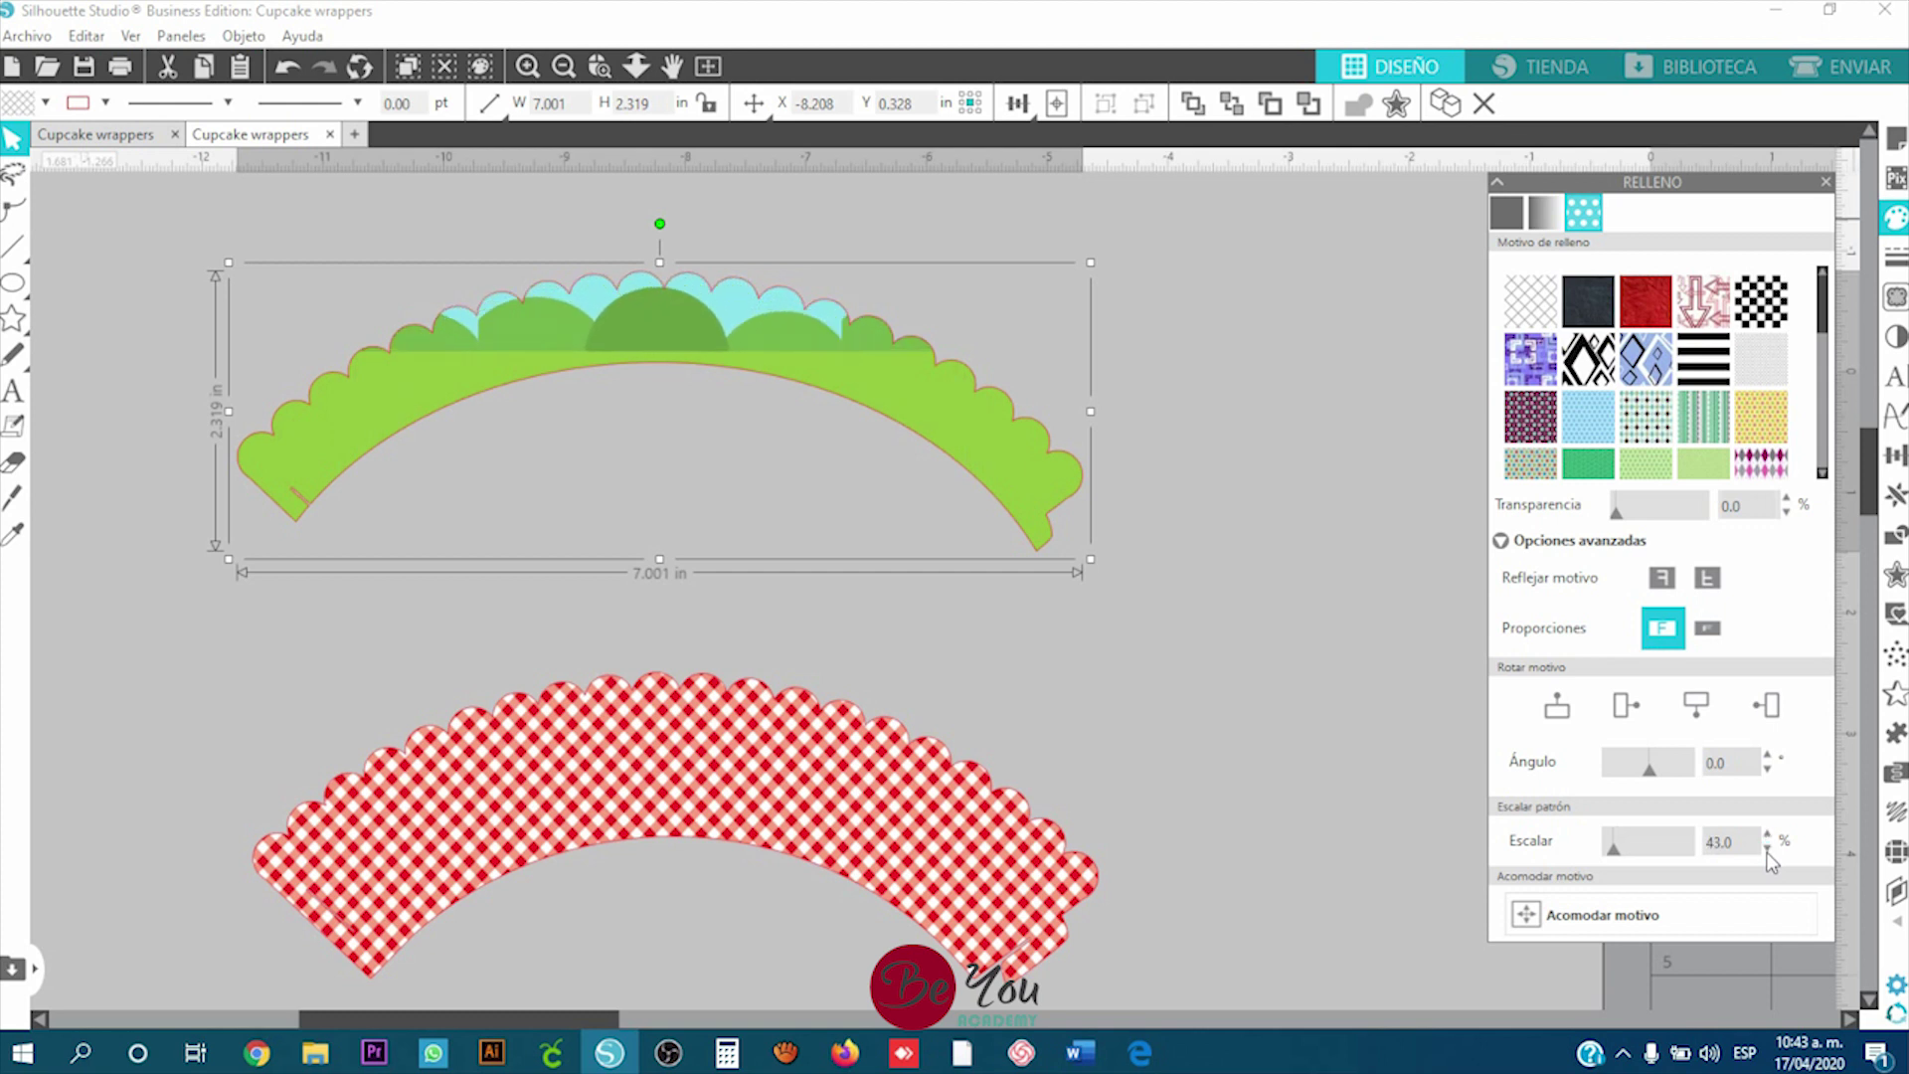
pyautogui.click(1767, 850)
pyautogui.click(1767, 850)
pyautogui.click(1767, 850)
pyautogui.click(1767, 851)
pyautogui.click(1767, 850)
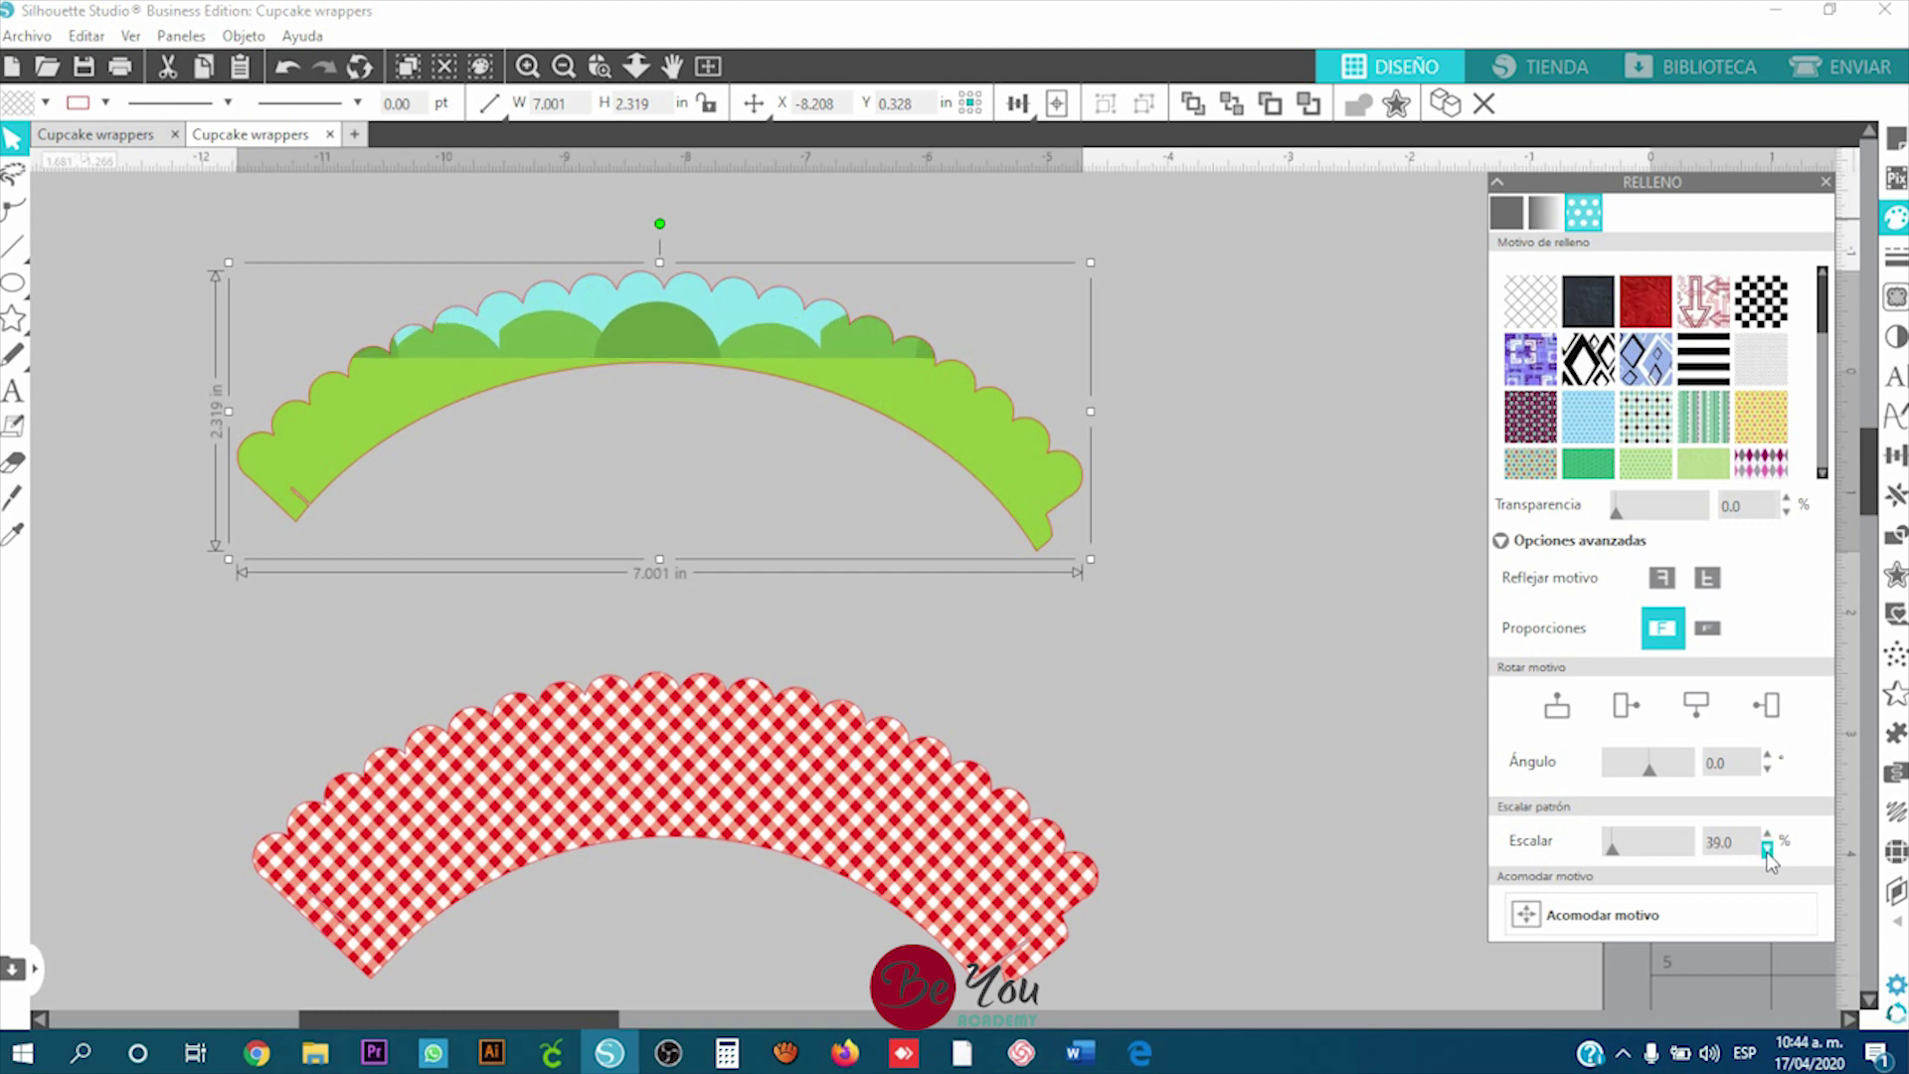
pyautogui.click(1767, 850)
pyautogui.click(1767, 850)
pyautogui.click(1767, 851)
pyautogui.click(1767, 850)
pyautogui.click(1767, 850)
pyautogui.click(1767, 850)
pyautogui.click(1767, 851)
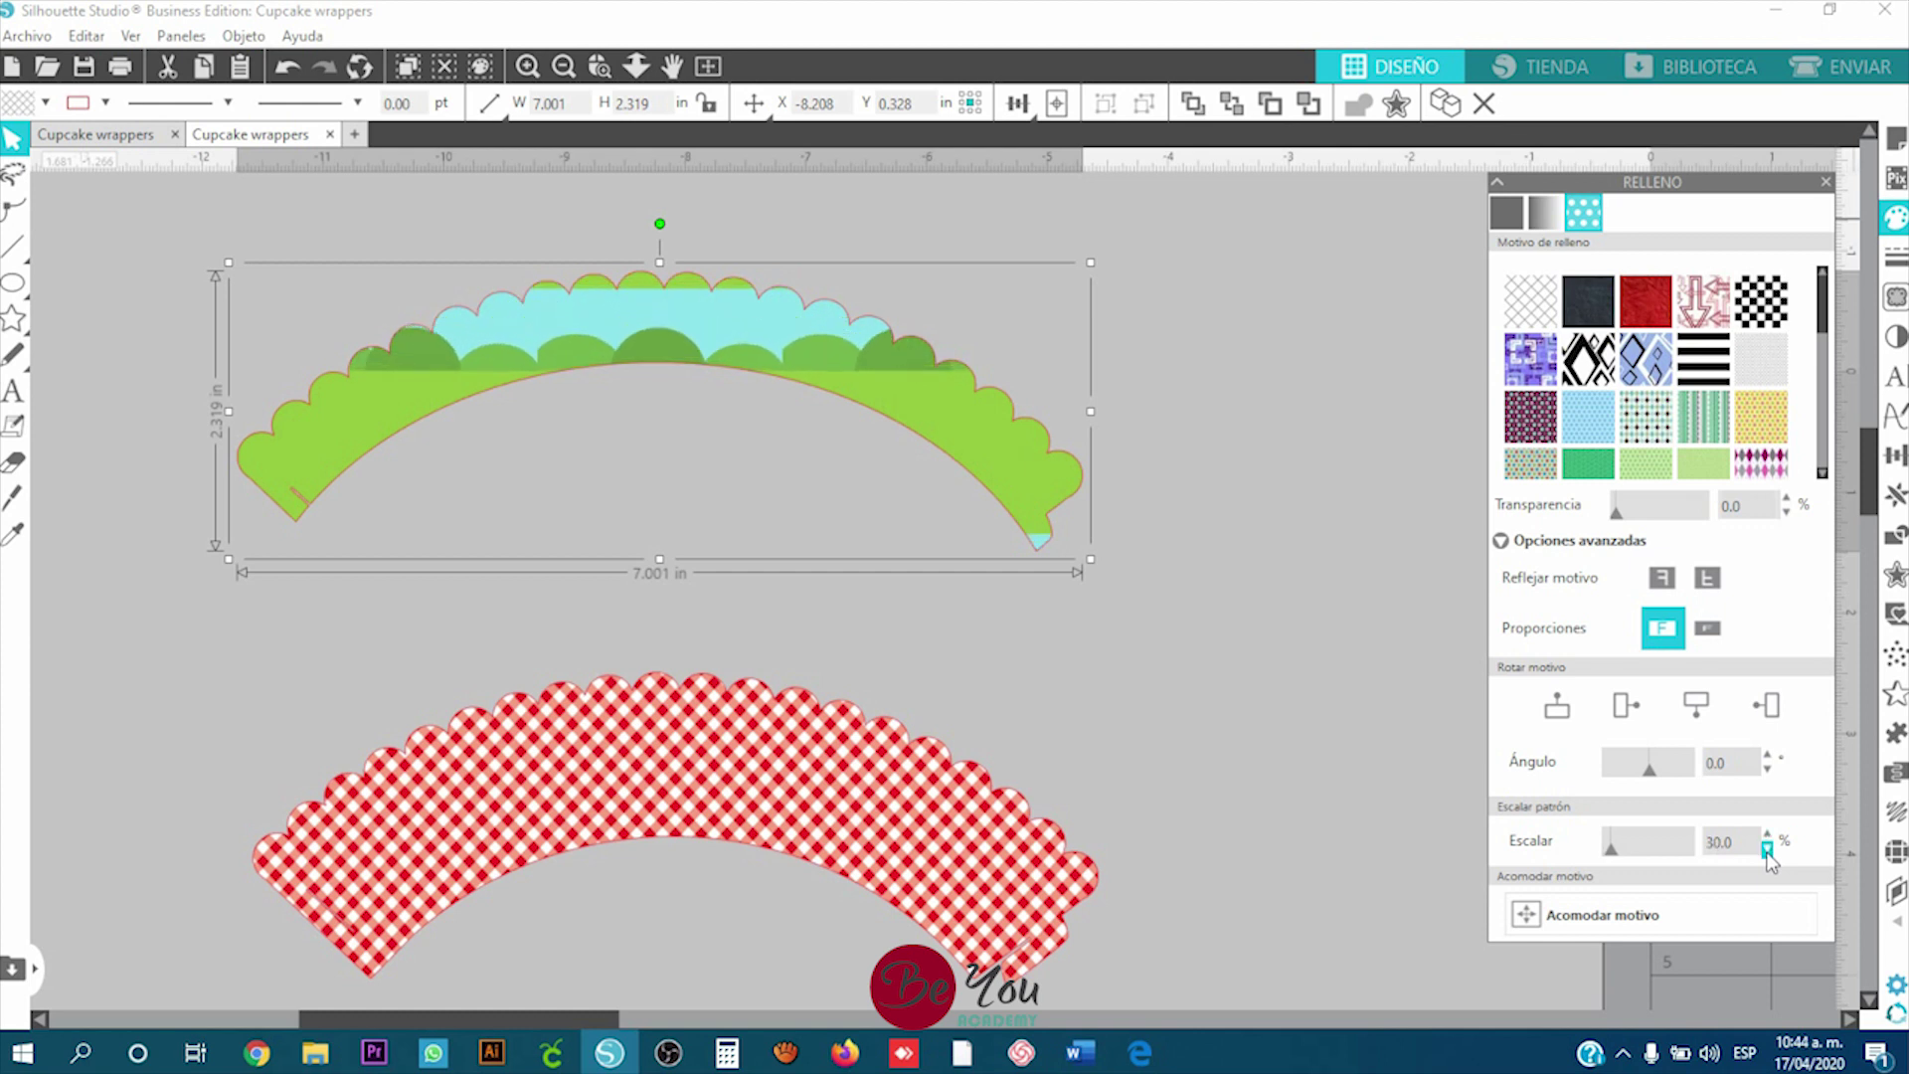
pyautogui.click(1768, 851)
pyautogui.click(1768, 850)
pyautogui.click(1768, 851)
pyautogui.click(1767, 851)
pyautogui.click(1768, 851)
pyautogui.click(1768, 850)
pyautogui.click(1768, 850)
pyautogui.click(1767, 850)
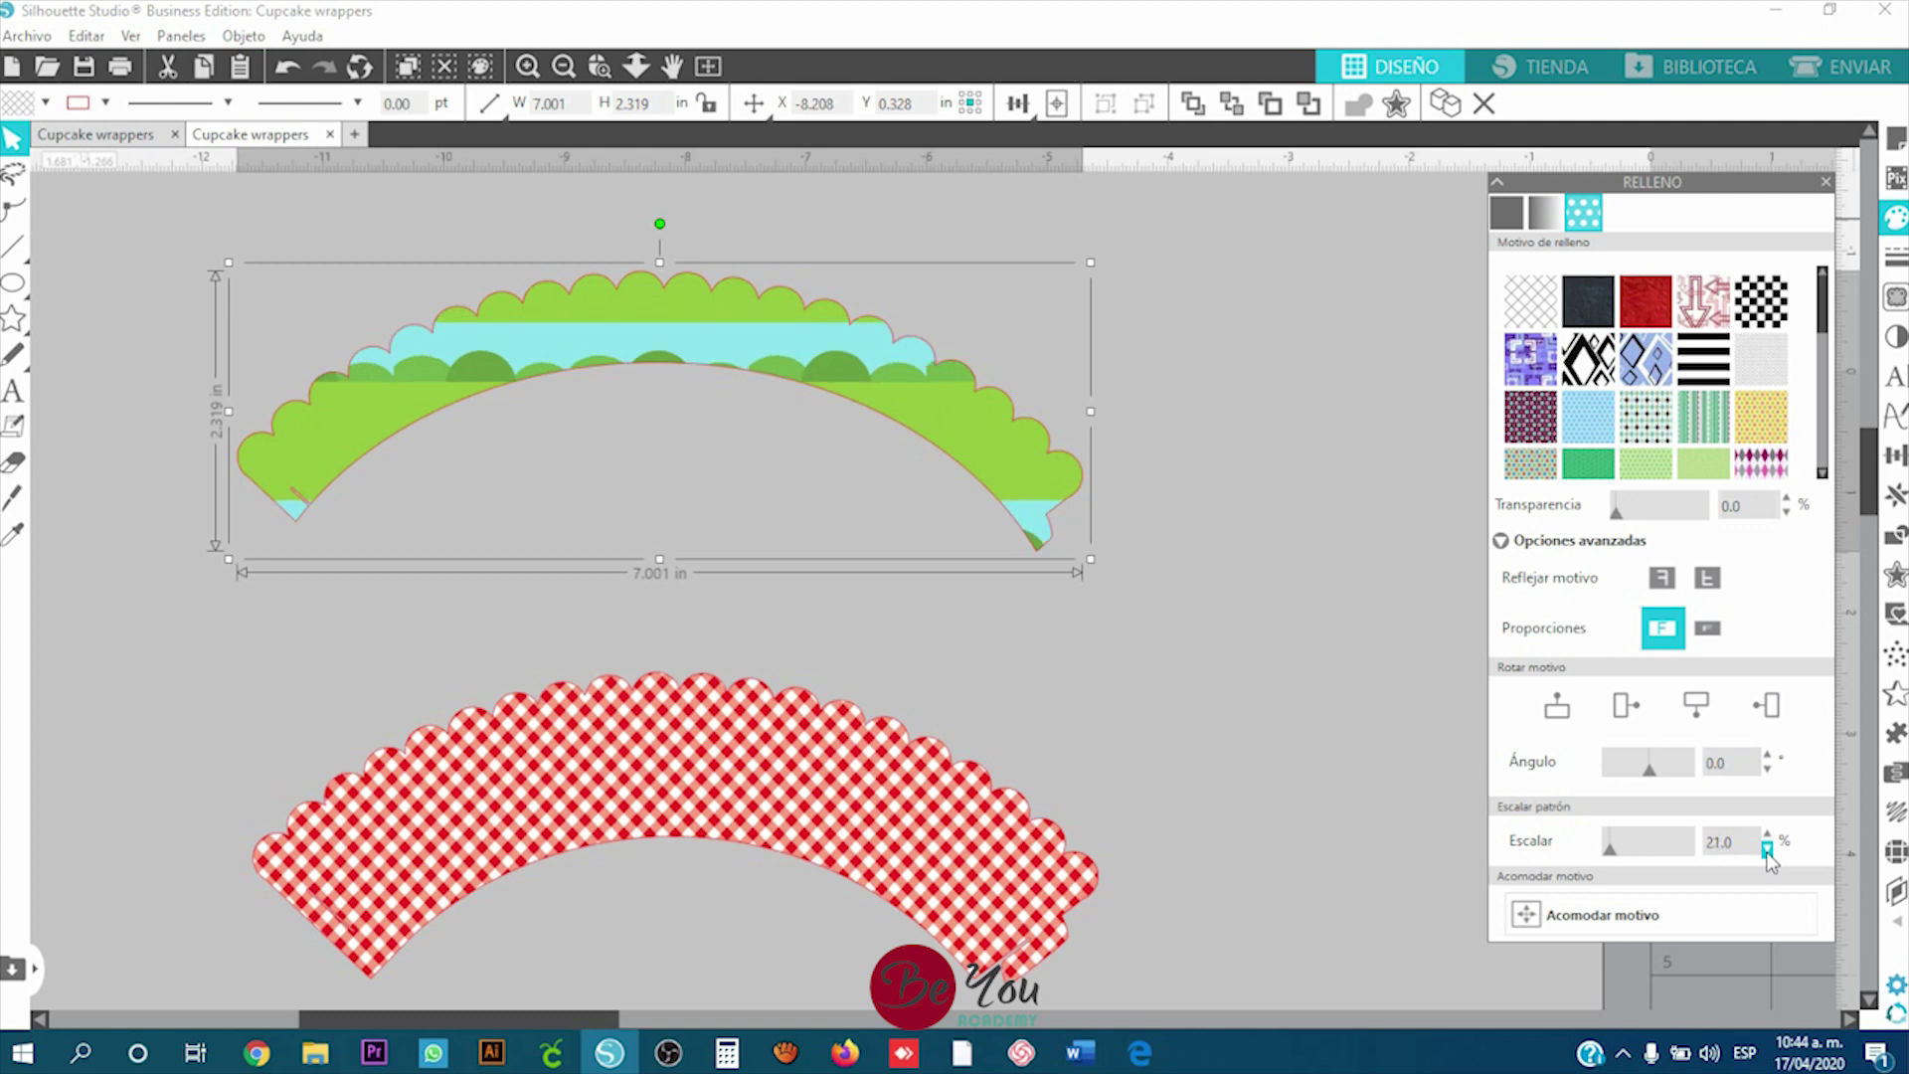
pyautogui.click(1767, 850)
pyautogui.click(1767, 851)
pyautogui.click(1767, 850)
pyautogui.click(1768, 850)
pyautogui.click(1767, 850)
pyautogui.click(1767, 850)
pyautogui.click(1767, 850)
pyautogui.click(1767, 850)
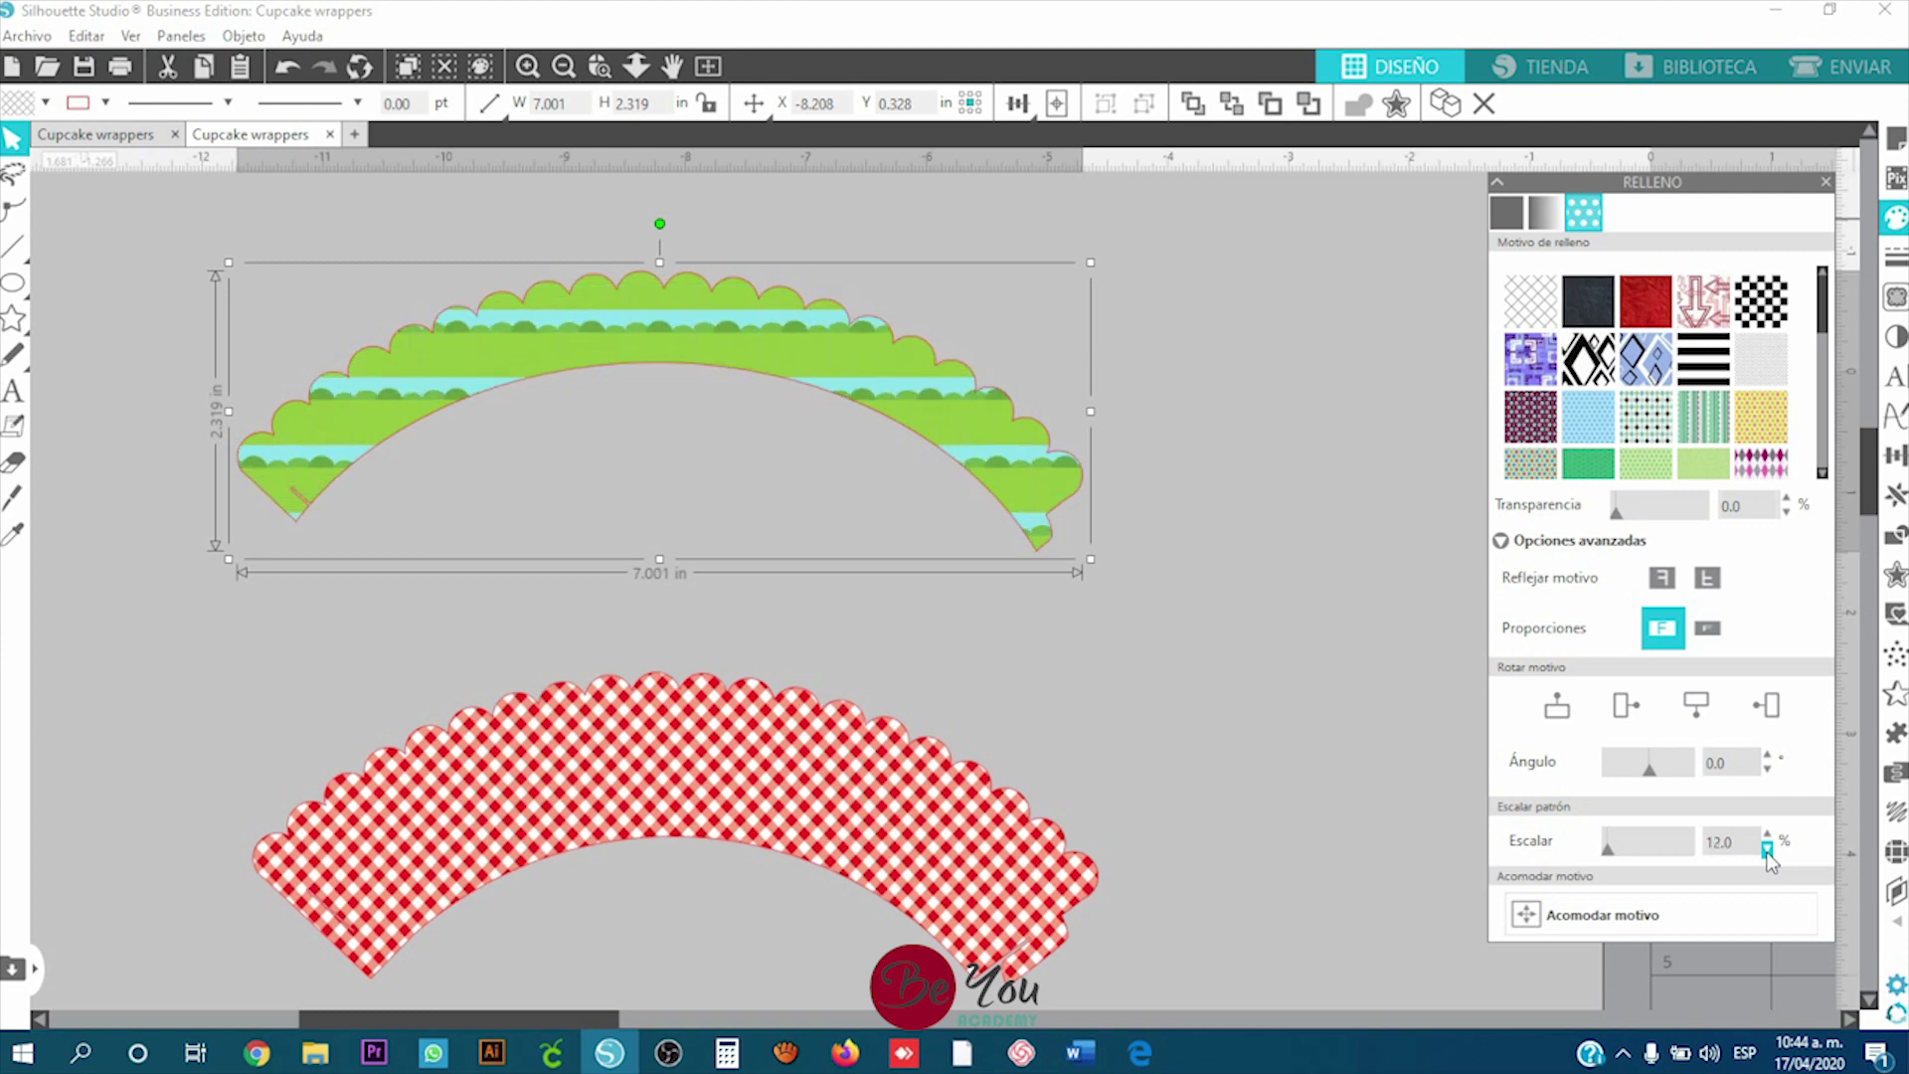
pyautogui.click(1767, 850)
pyautogui.click(1767, 851)
pyautogui.click(1767, 851)
pyautogui.click(1767, 850)
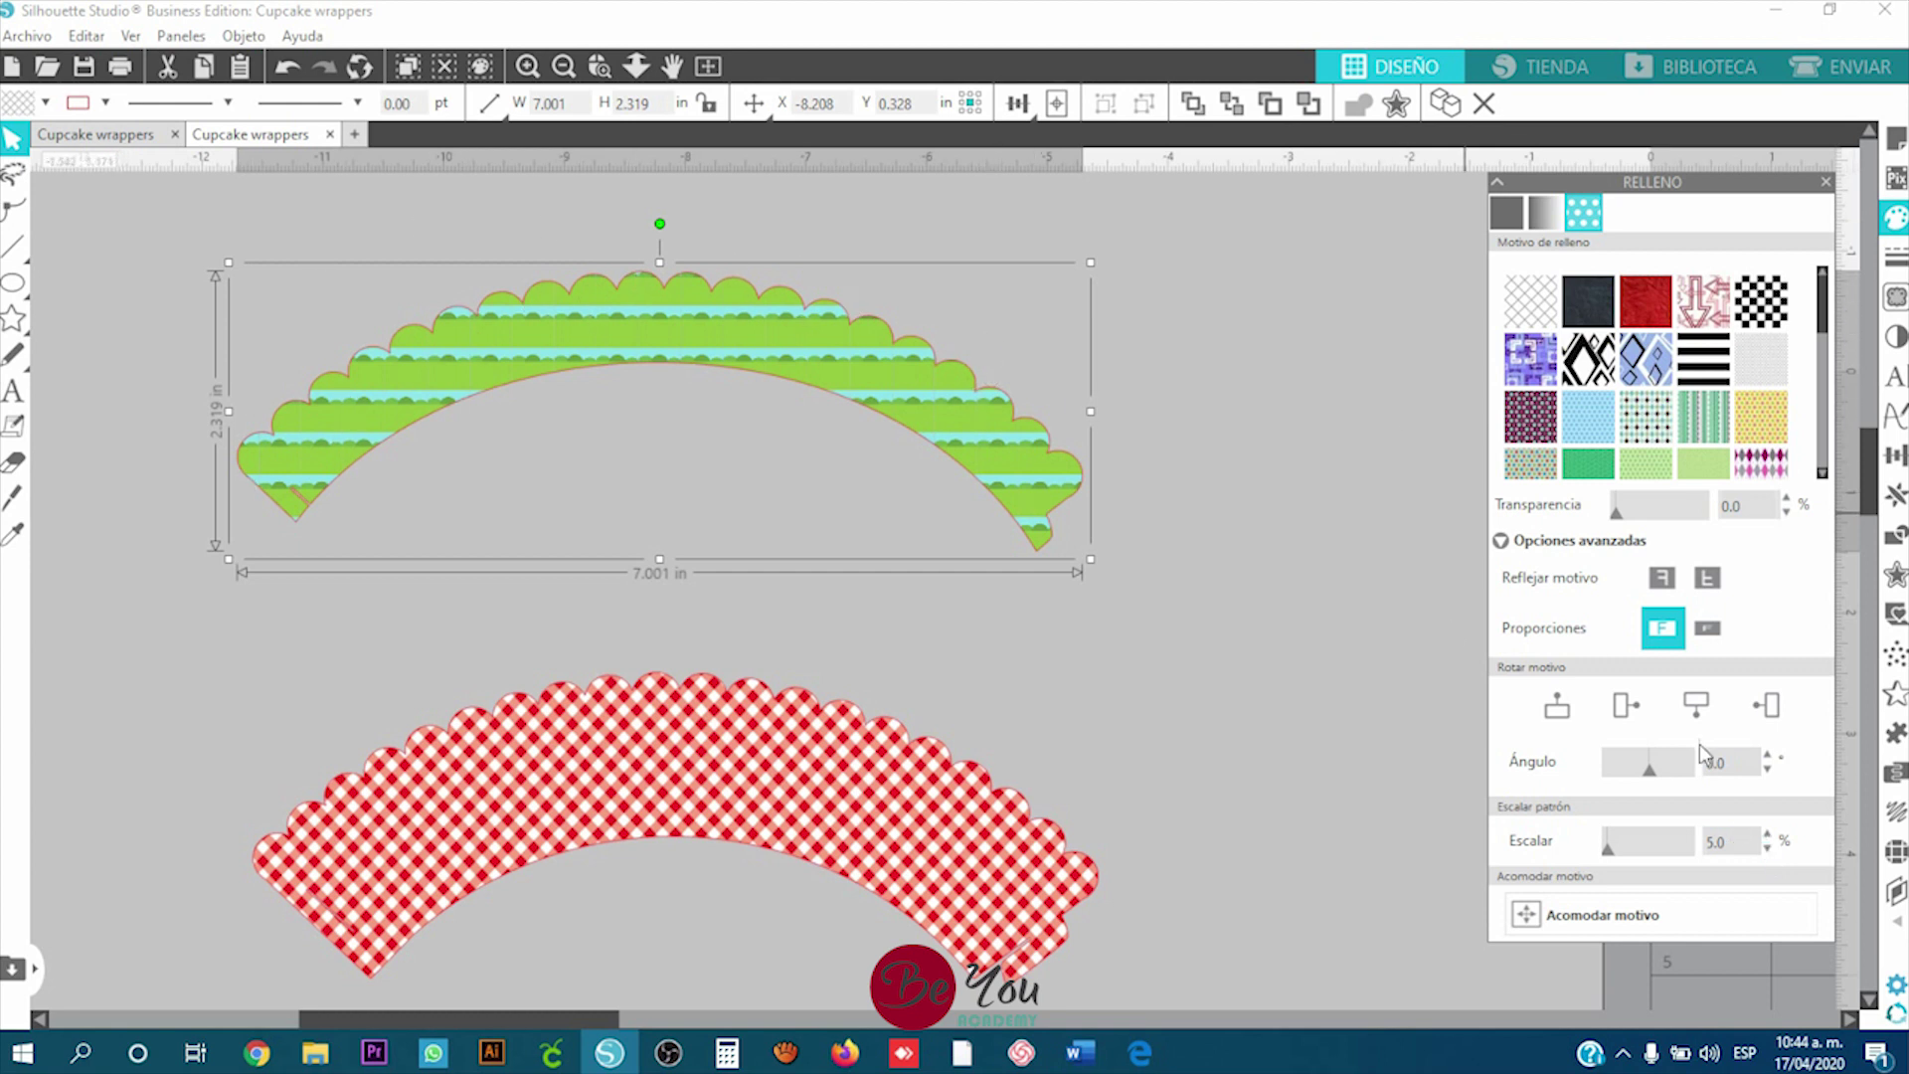
# Step: Set the scale of the scalloped band's landscape pattern fill to 34%
pyautogui.click(1769, 835)
pyautogui.click(1769, 835)
pyautogui.click(1768, 836)
pyautogui.click(1769, 835)
pyautogui.click(1768, 836)
pyautogui.click(1768, 835)
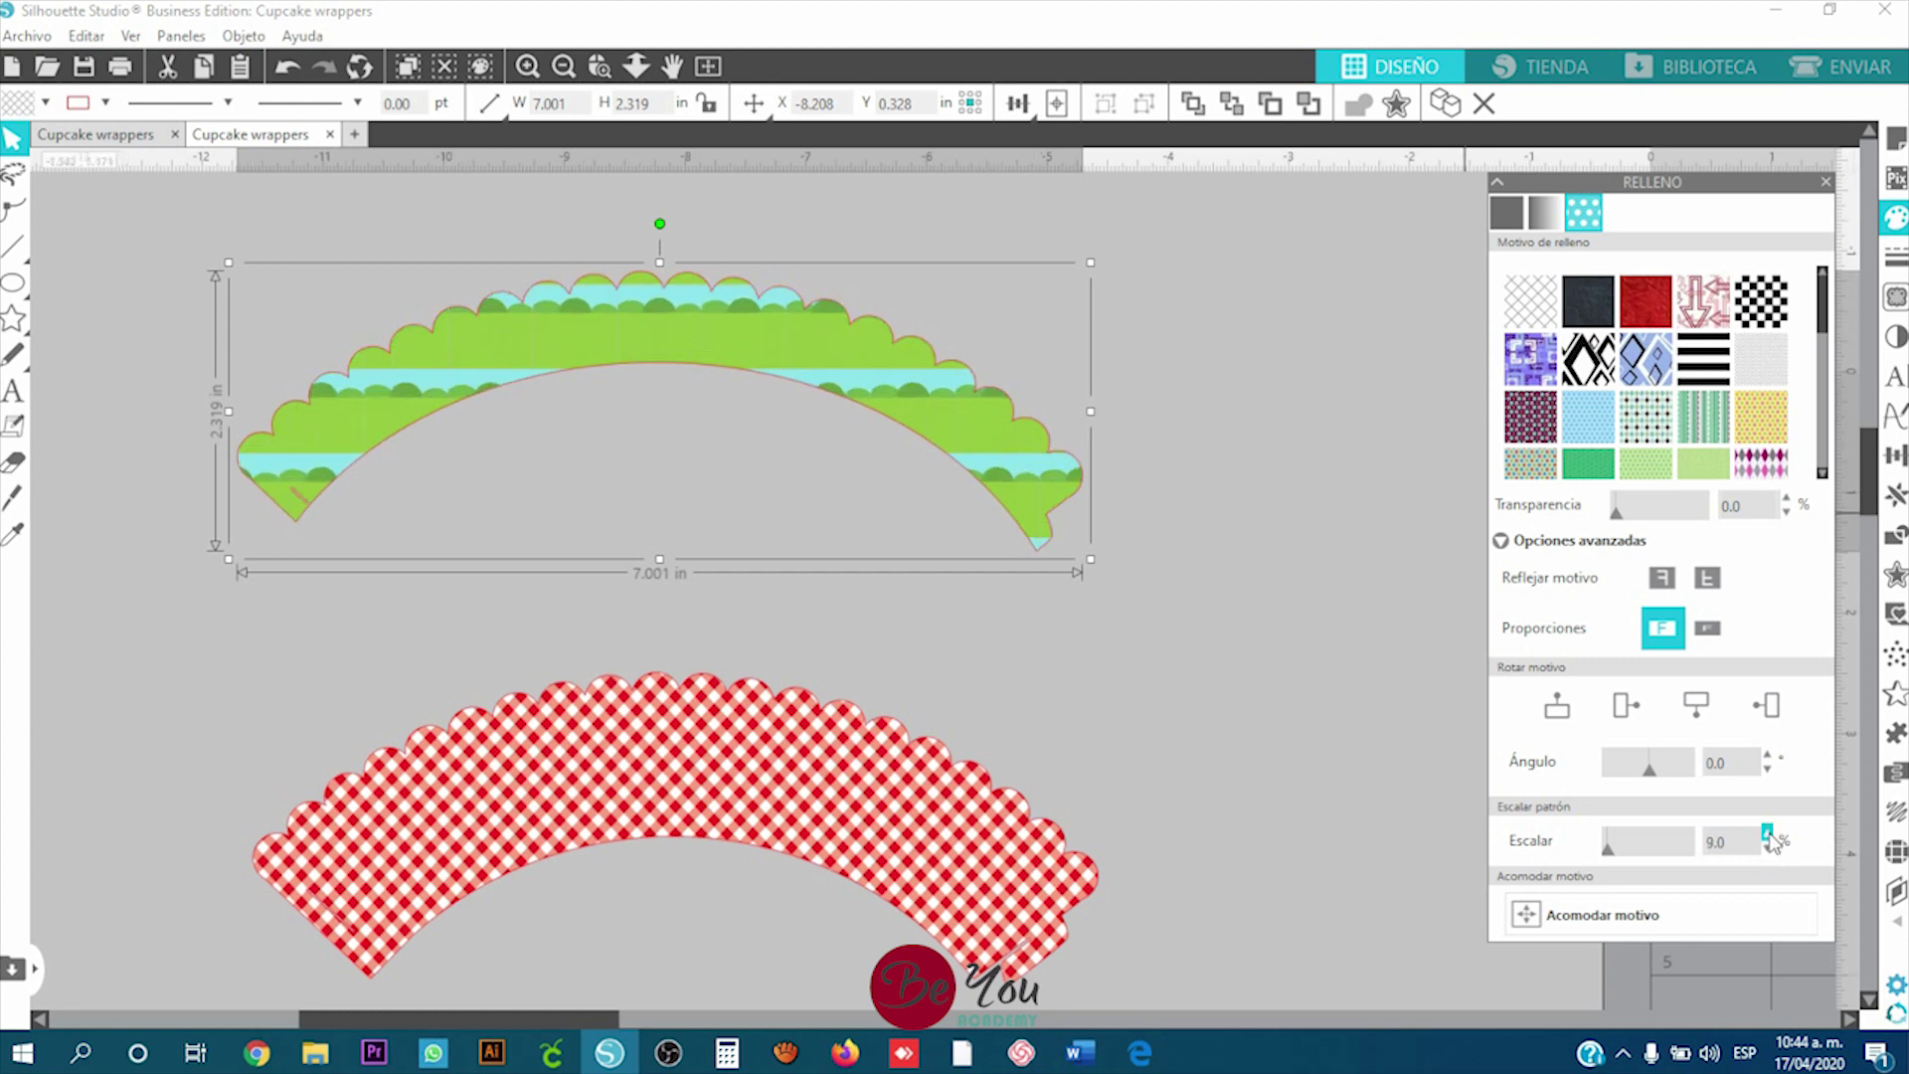
pyautogui.click(1768, 836)
pyautogui.click(1769, 835)
pyautogui.click(1768, 835)
pyautogui.click(1768, 836)
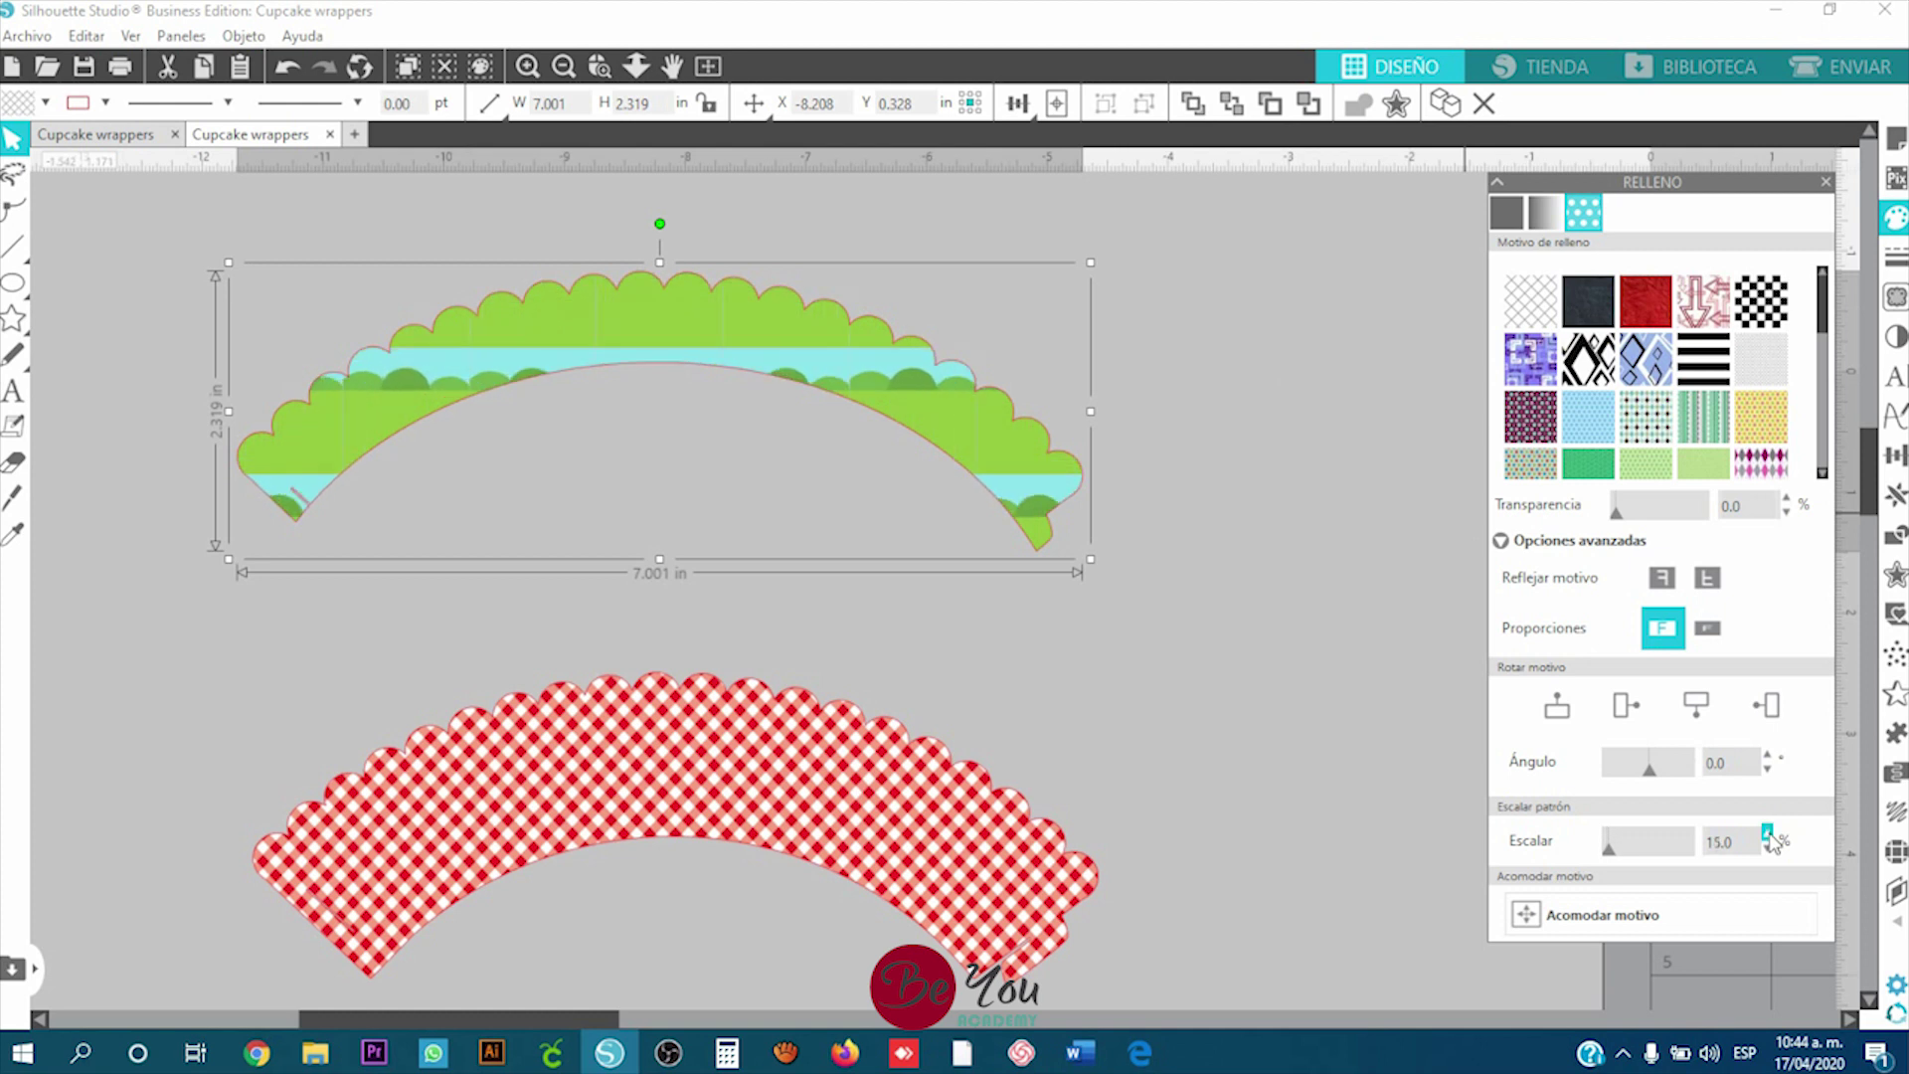
pyautogui.click(1769, 836)
pyautogui.click(1768, 835)
pyautogui.click(1768, 836)
pyautogui.click(1768, 835)
pyautogui.click(1768, 835)
pyautogui.click(1768, 835)
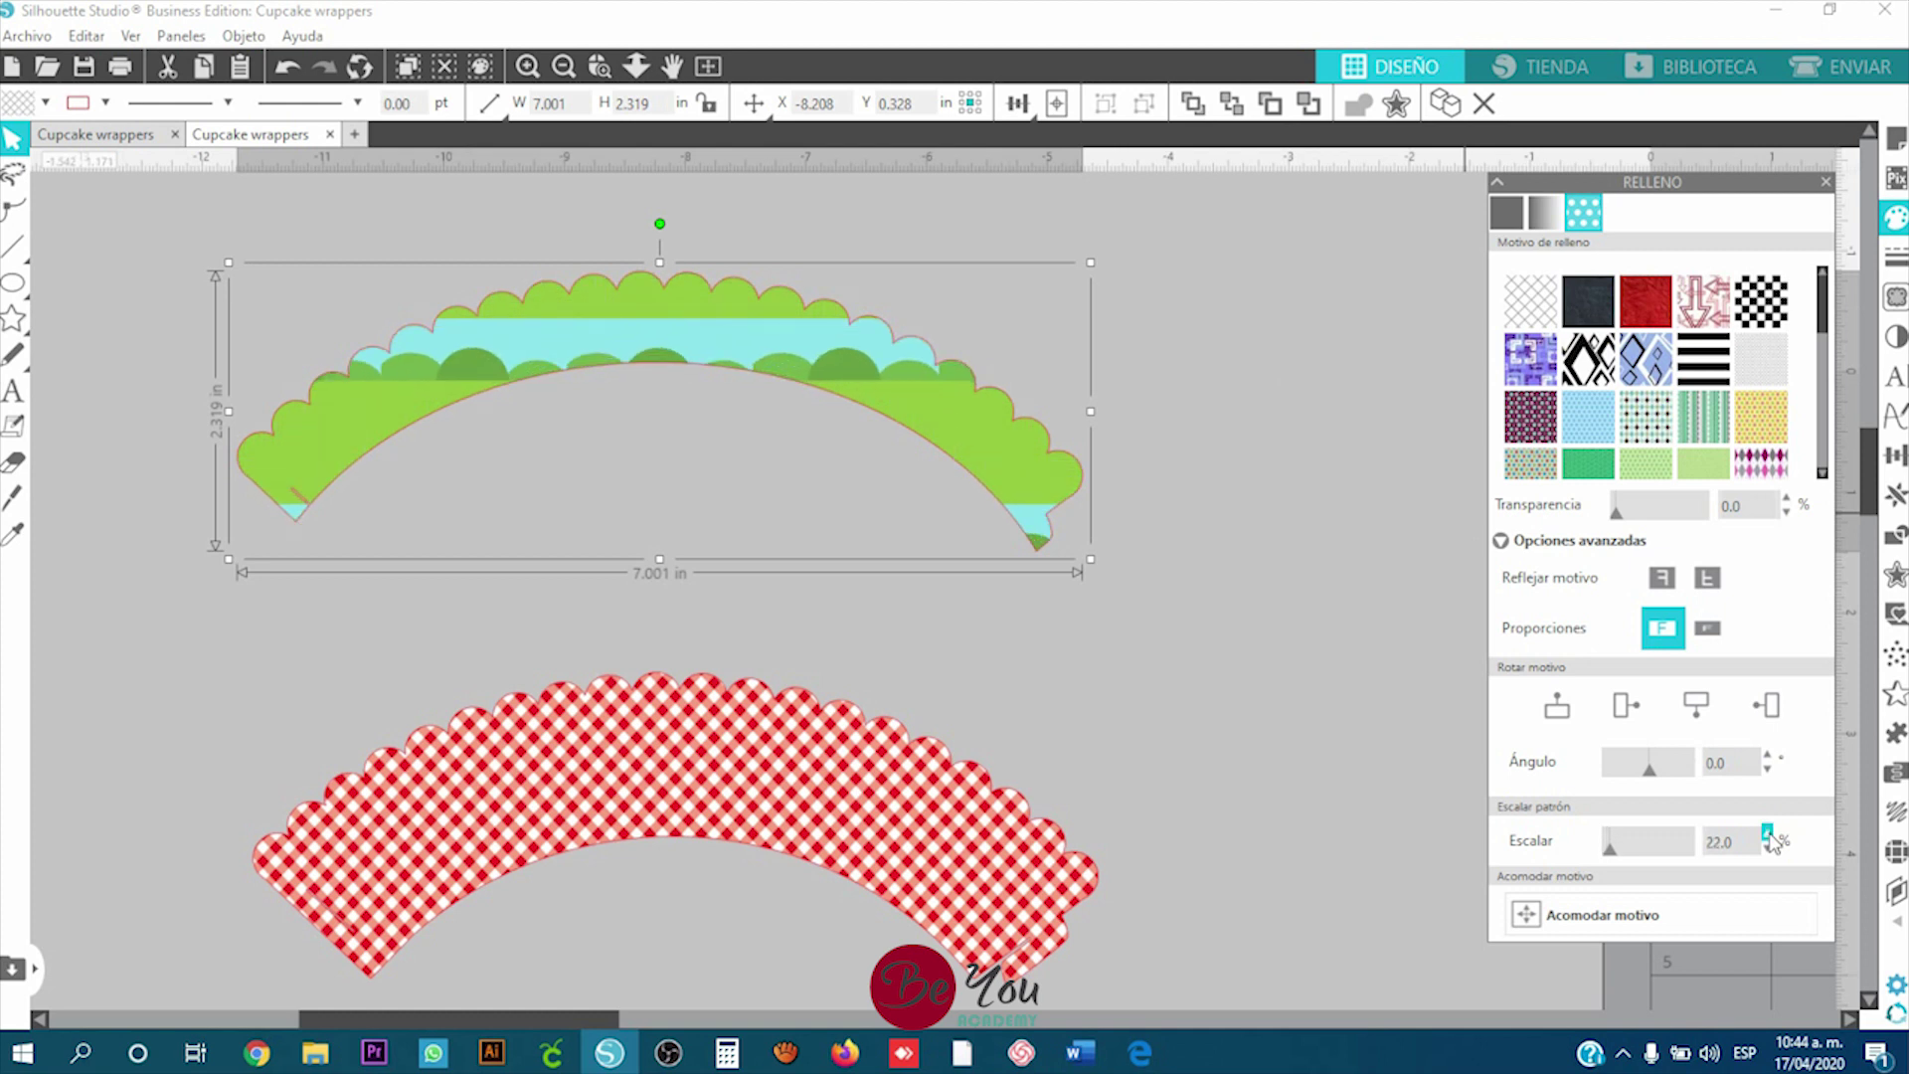
pyautogui.click(1768, 835)
pyautogui.click(1768, 835)
pyautogui.click(1768, 835)
pyautogui.click(1769, 836)
pyautogui.click(1768, 833)
pyautogui.click(1768, 833)
pyautogui.click(1768, 834)
pyautogui.click(1768, 834)
pyautogui.click(1768, 833)
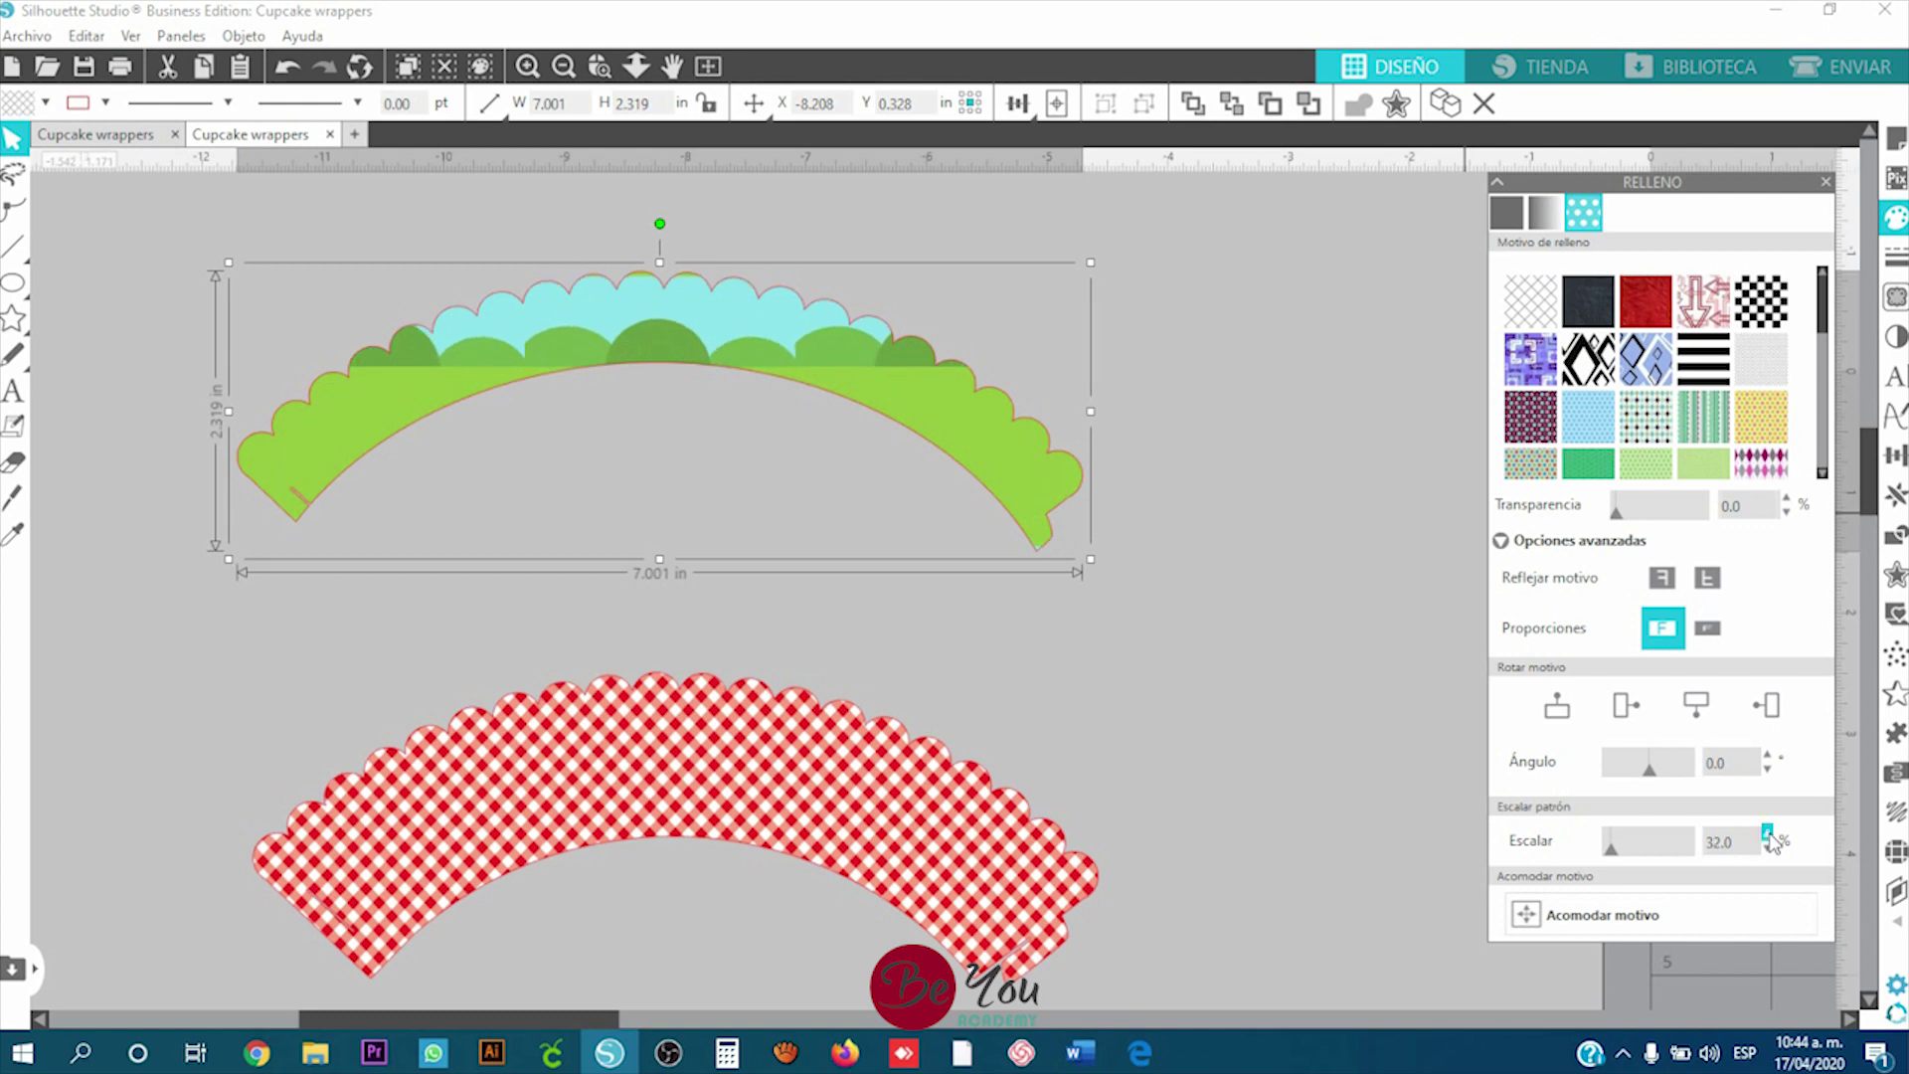
pyautogui.click(1768, 834)
pyautogui.click(1768, 834)
pyautogui.click(1327, 782)
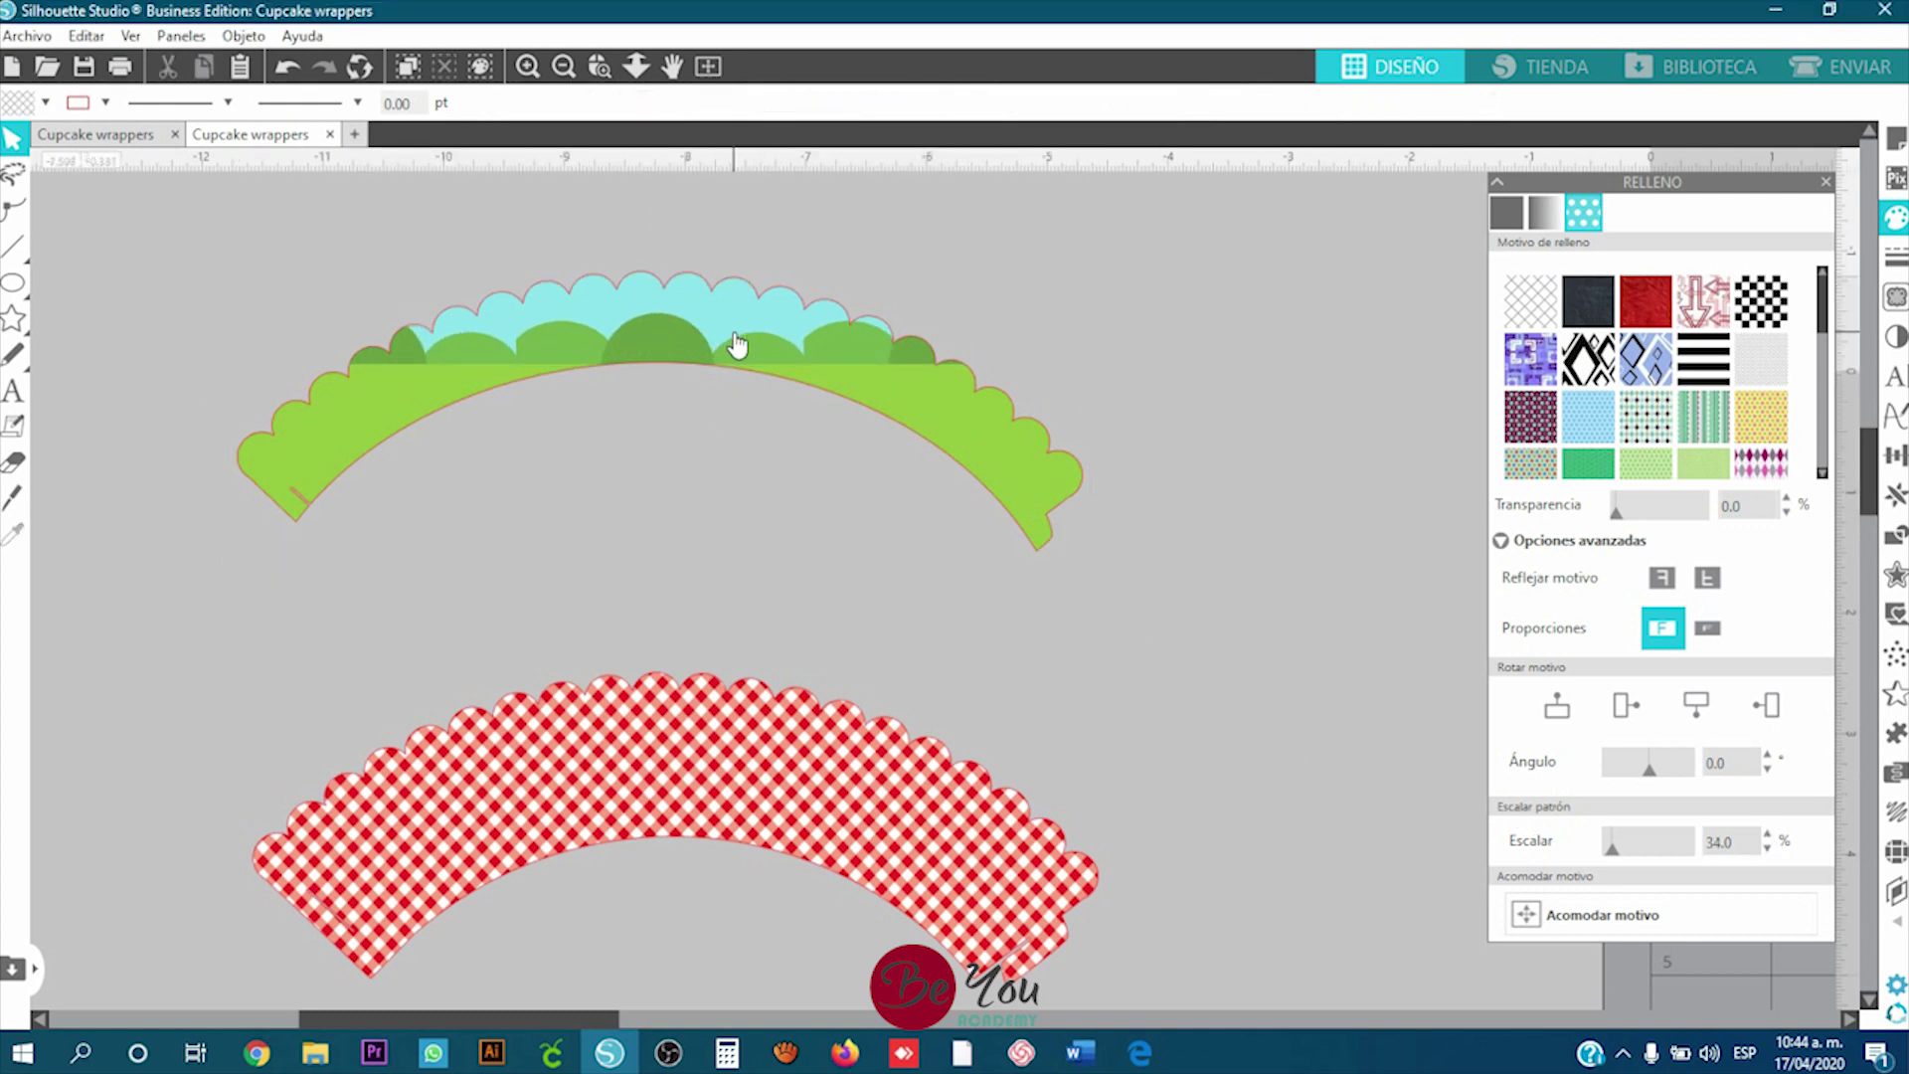
# Step: Lay the landscape-filled band over the scalloped upper edge of the red checked wrapper and shift both pieces slightly upward
pyautogui.scroll(-1, 660, 460)
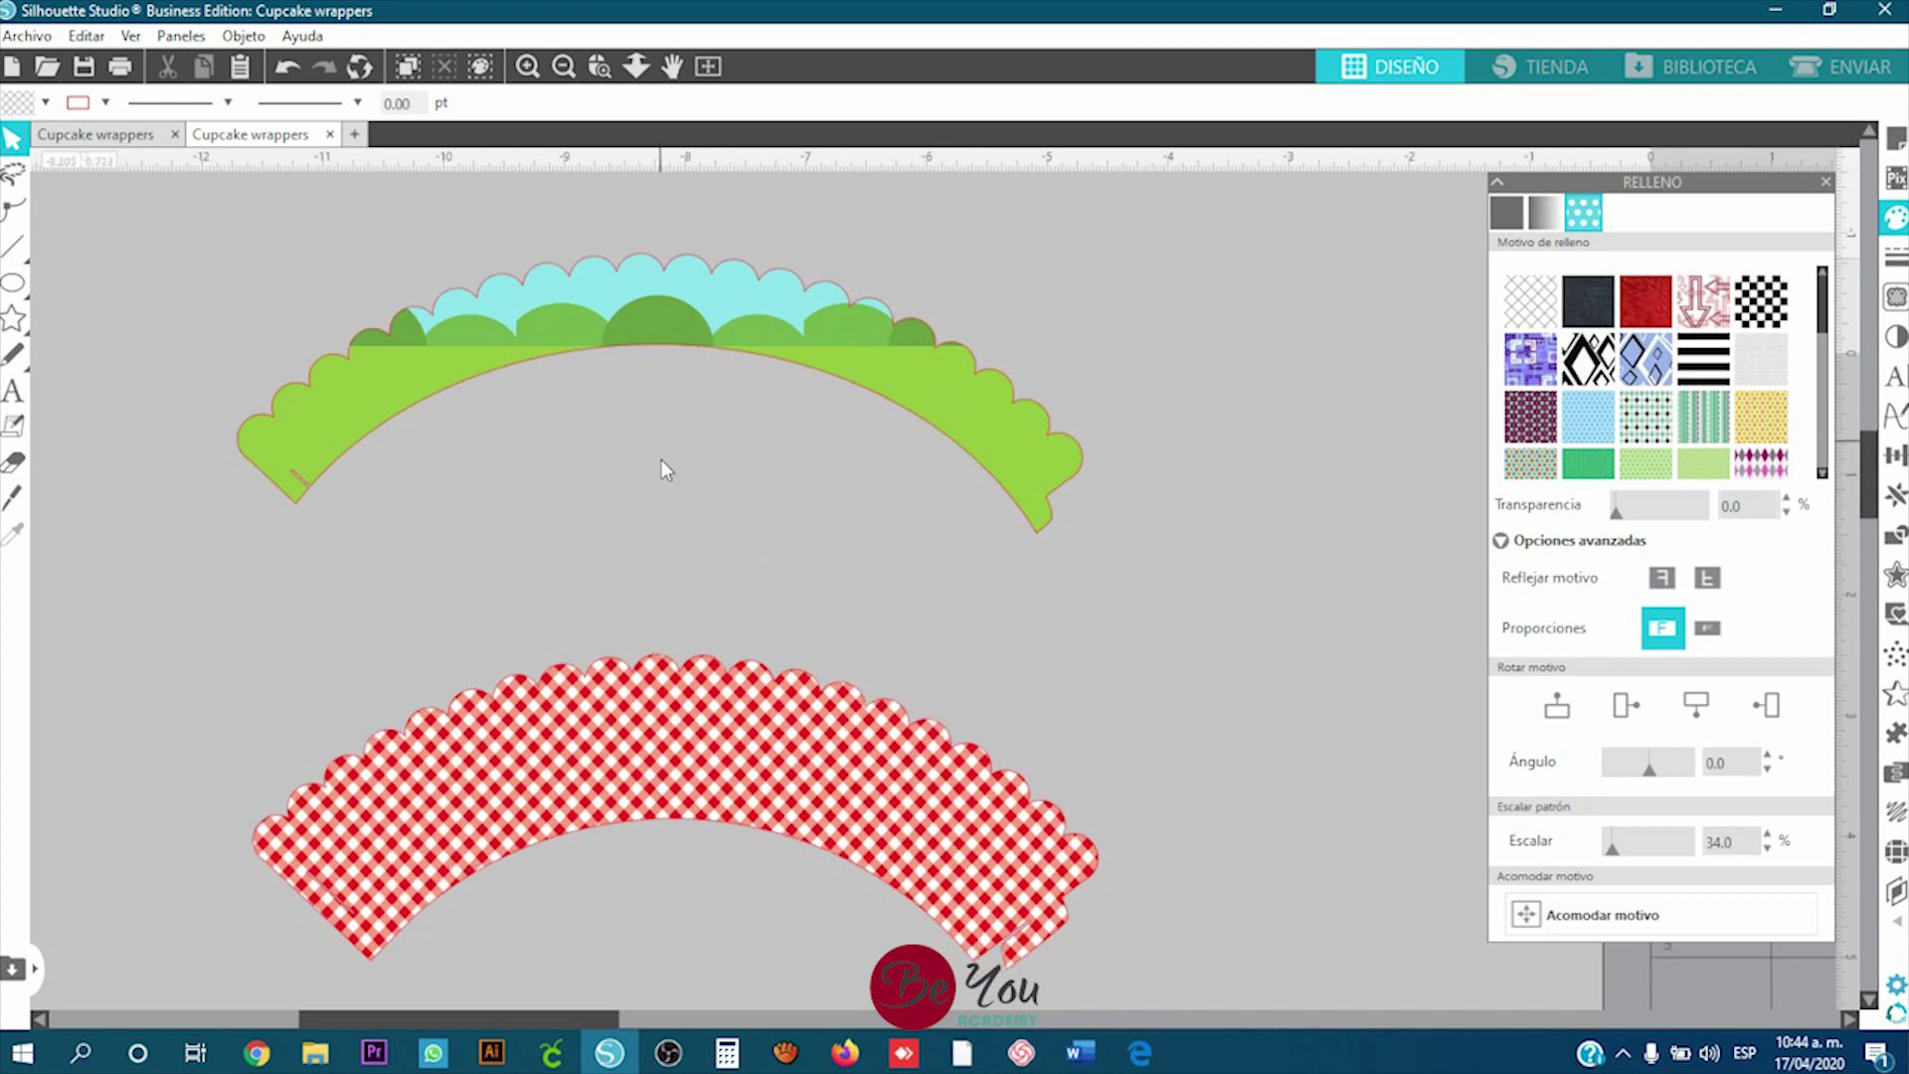
pyautogui.moveTo(689, 309); pyautogui.dragTo(702, 683)
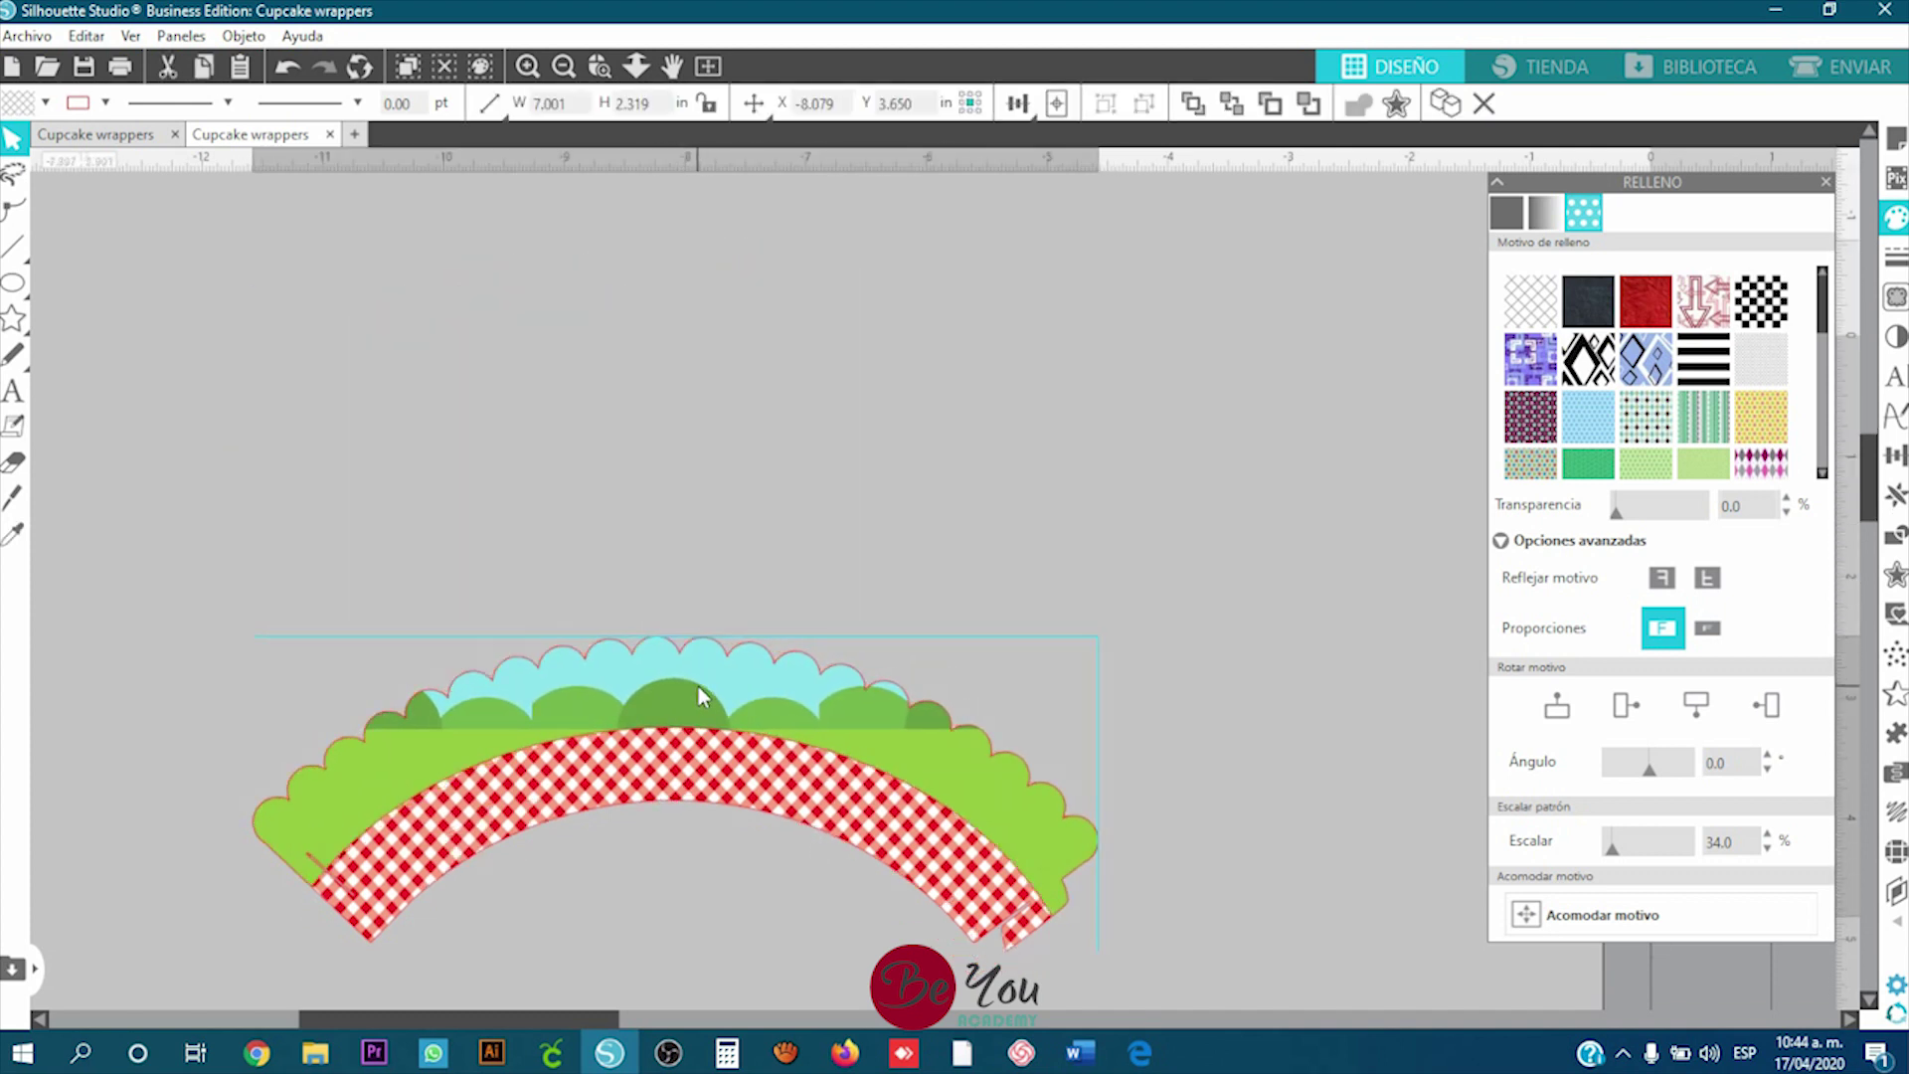
pyautogui.click(736, 529)
pyautogui.scroll(-3, 520, 634)
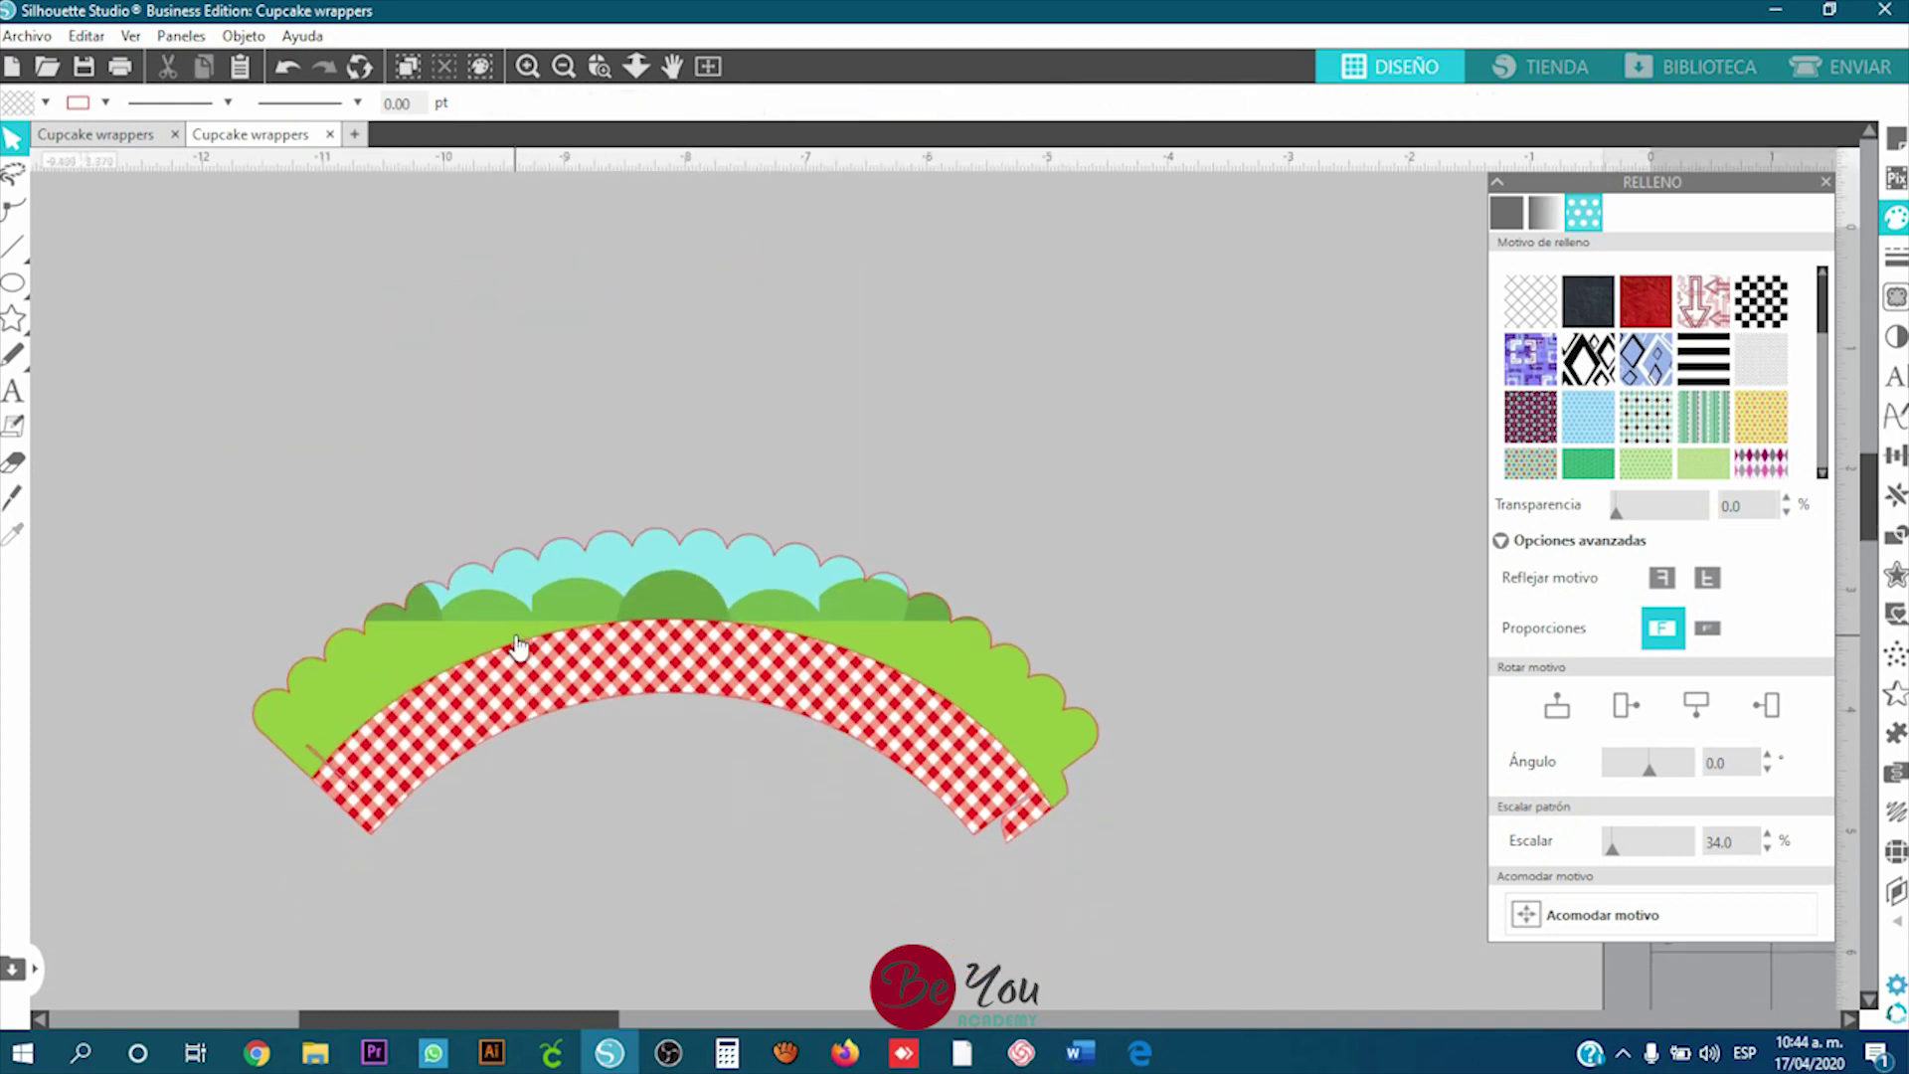
pyautogui.moveTo(798, 656); pyautogui.dragTo(779, 593)
pyautogui.click(762, 273)
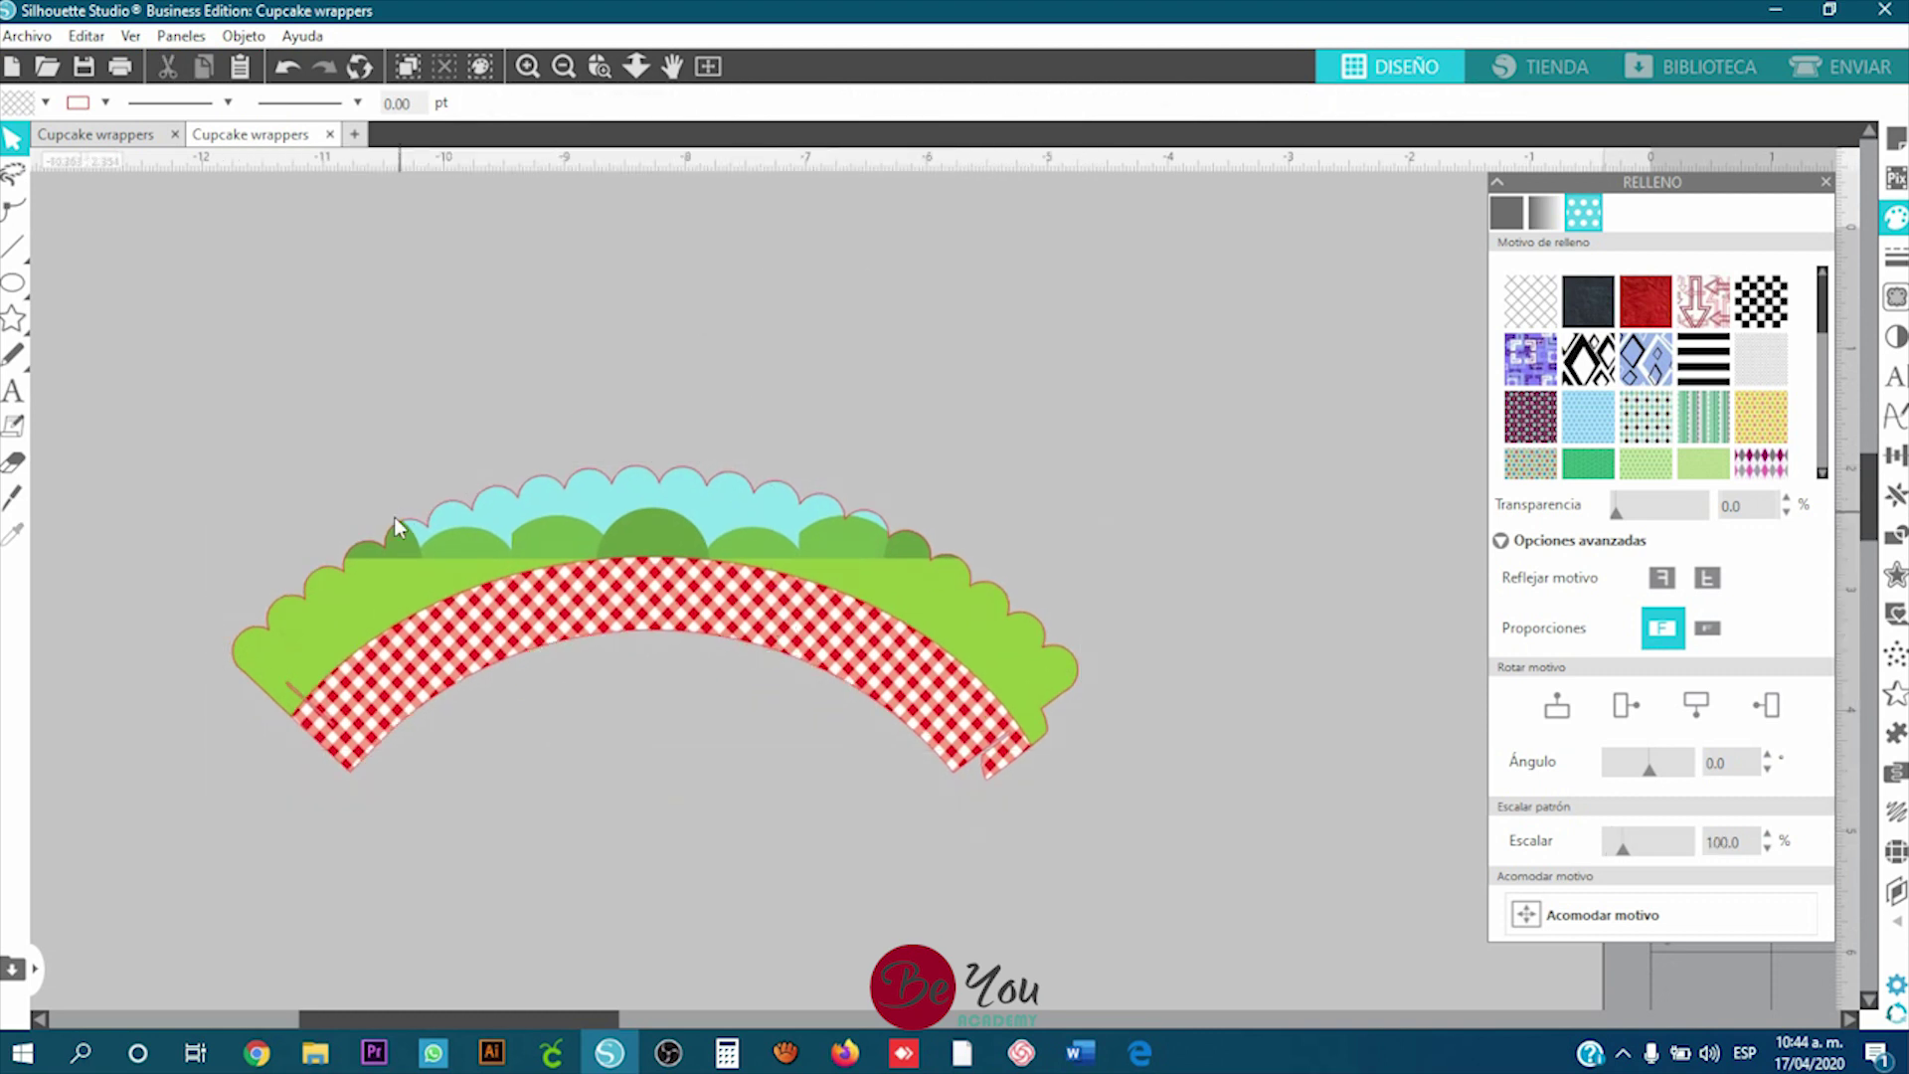
# Step: Shift the landscape band slightly off the checked wrapper and realign it by hand with the wrapper's scalloped edge
pyautogui.scroll(5, 277, 629)
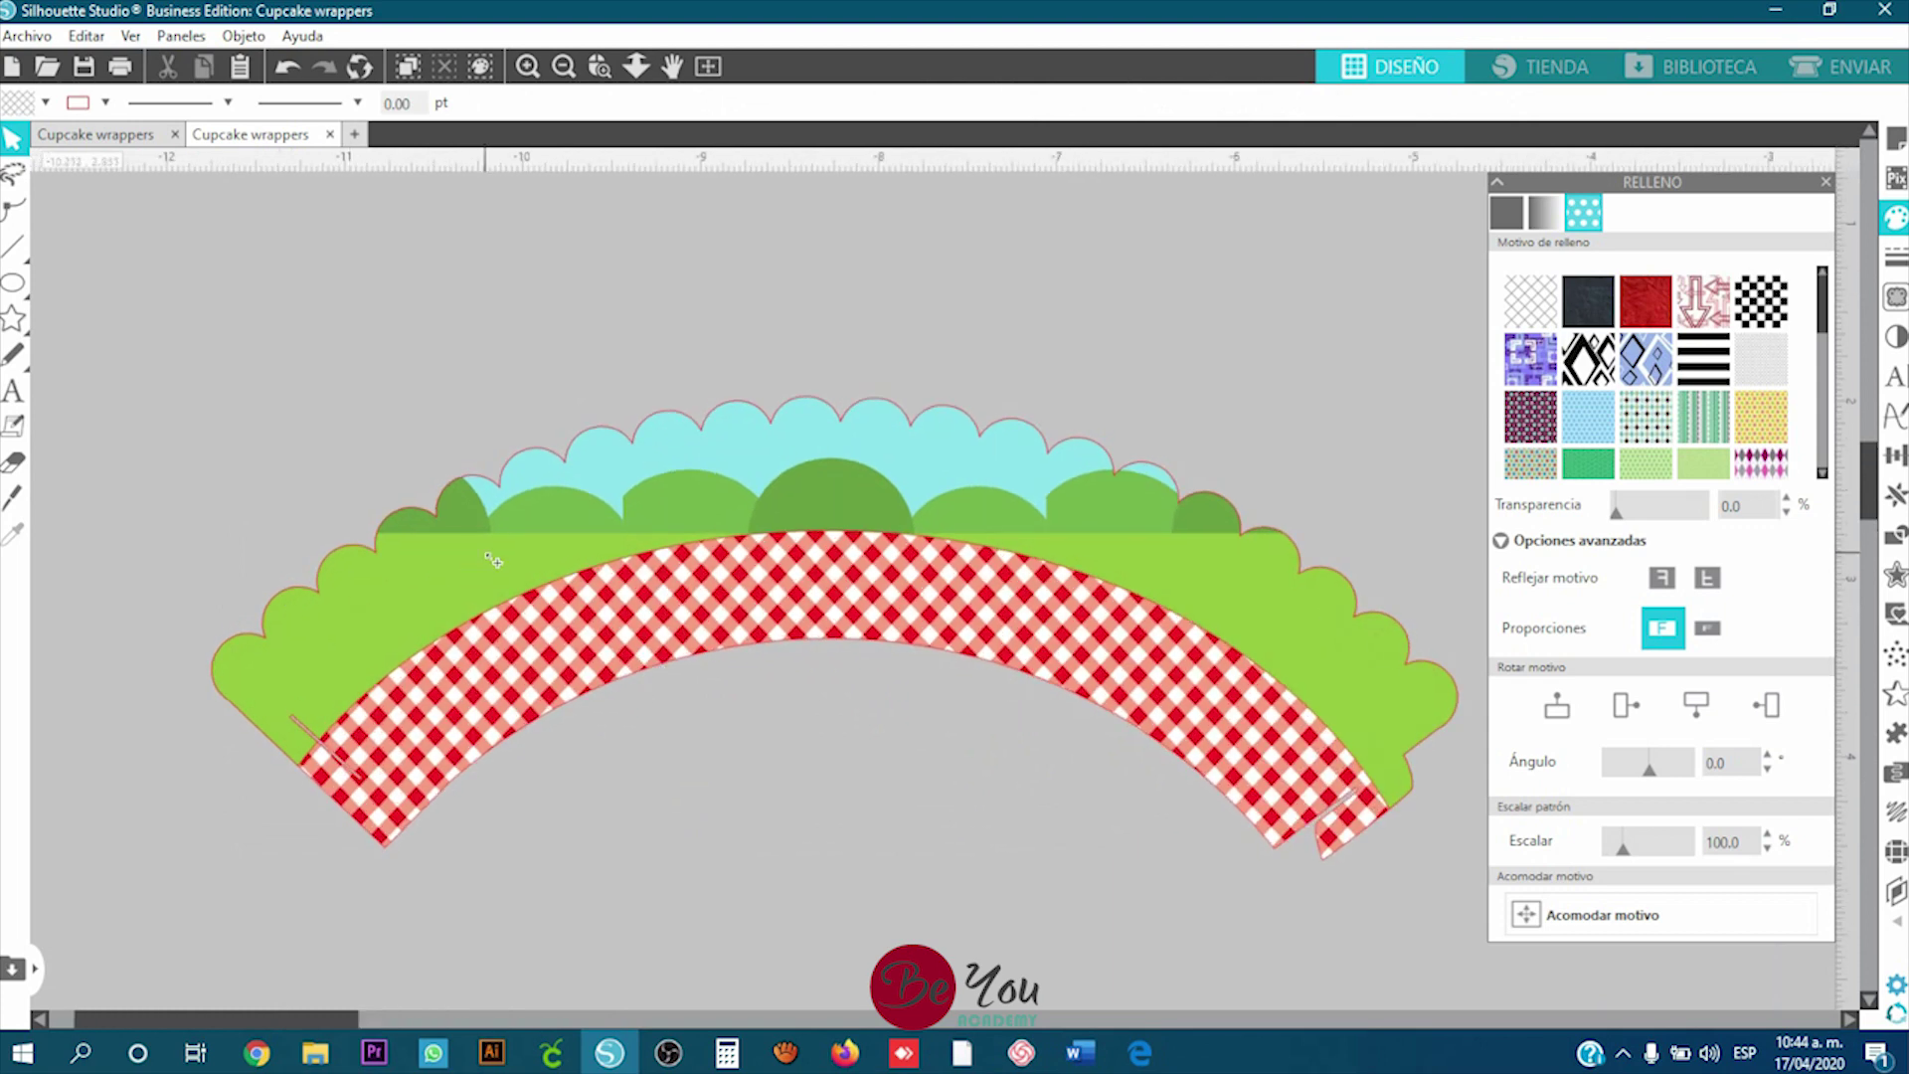
pyautogui.scroll(-3, 1033, 324)
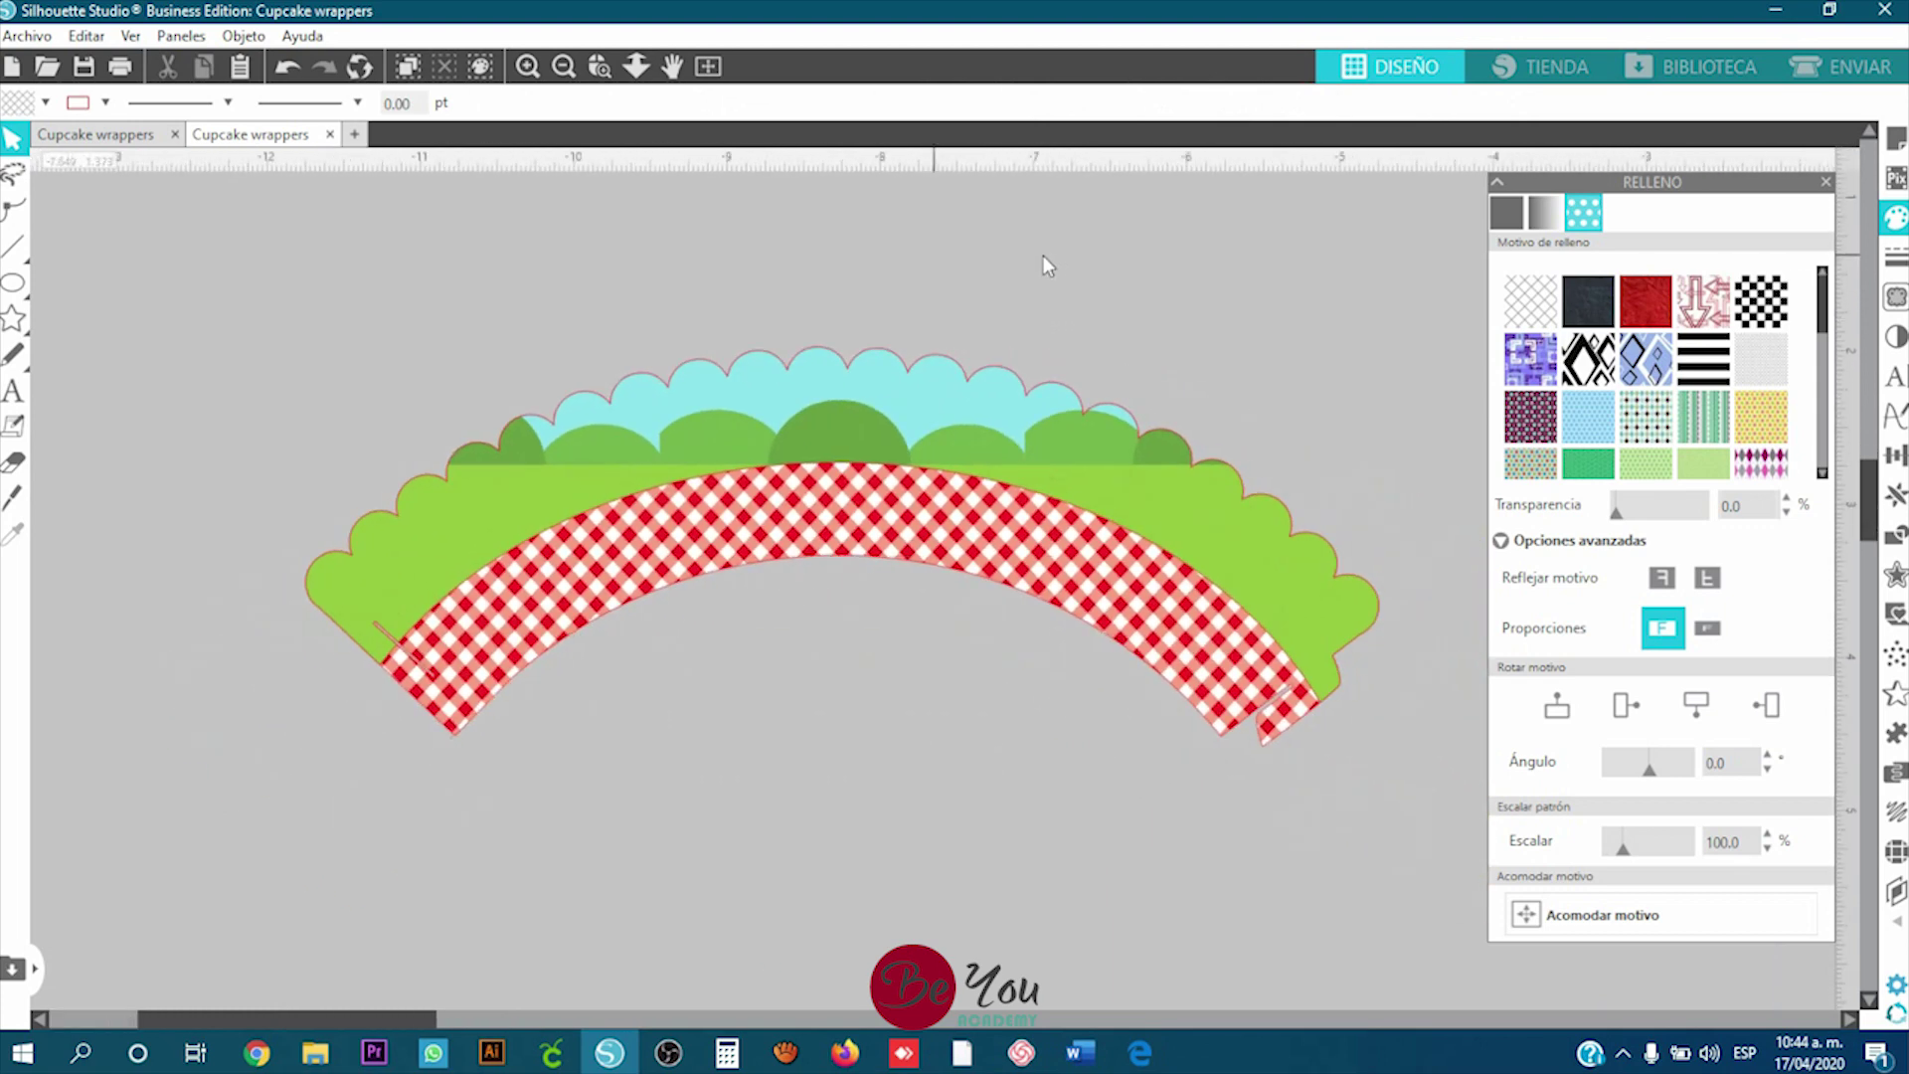
pyautogui.moveTo(979, 597); pyautogui.dragTo(1000, 415)
pyautogui.press('Left')
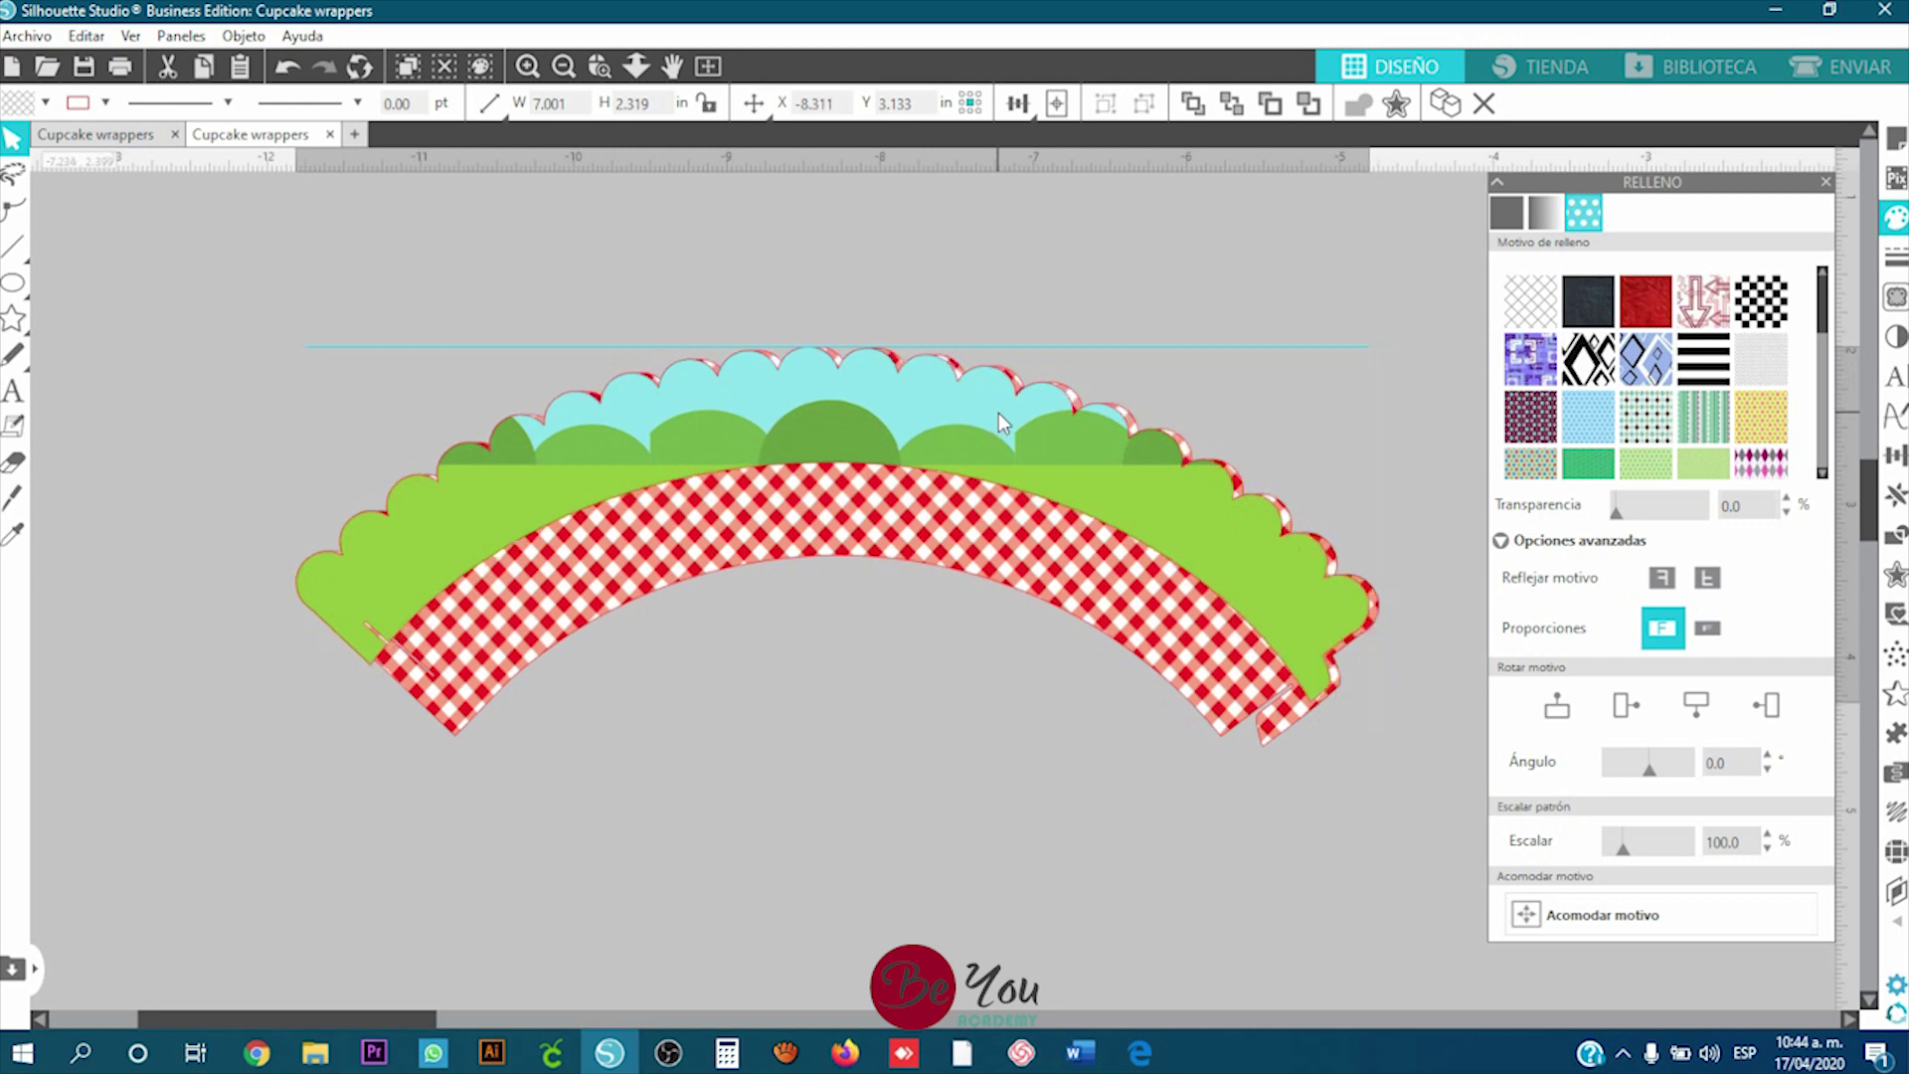
pyautogui.moveTo(998, 413); pyautogui.dragTo(1008, 410)
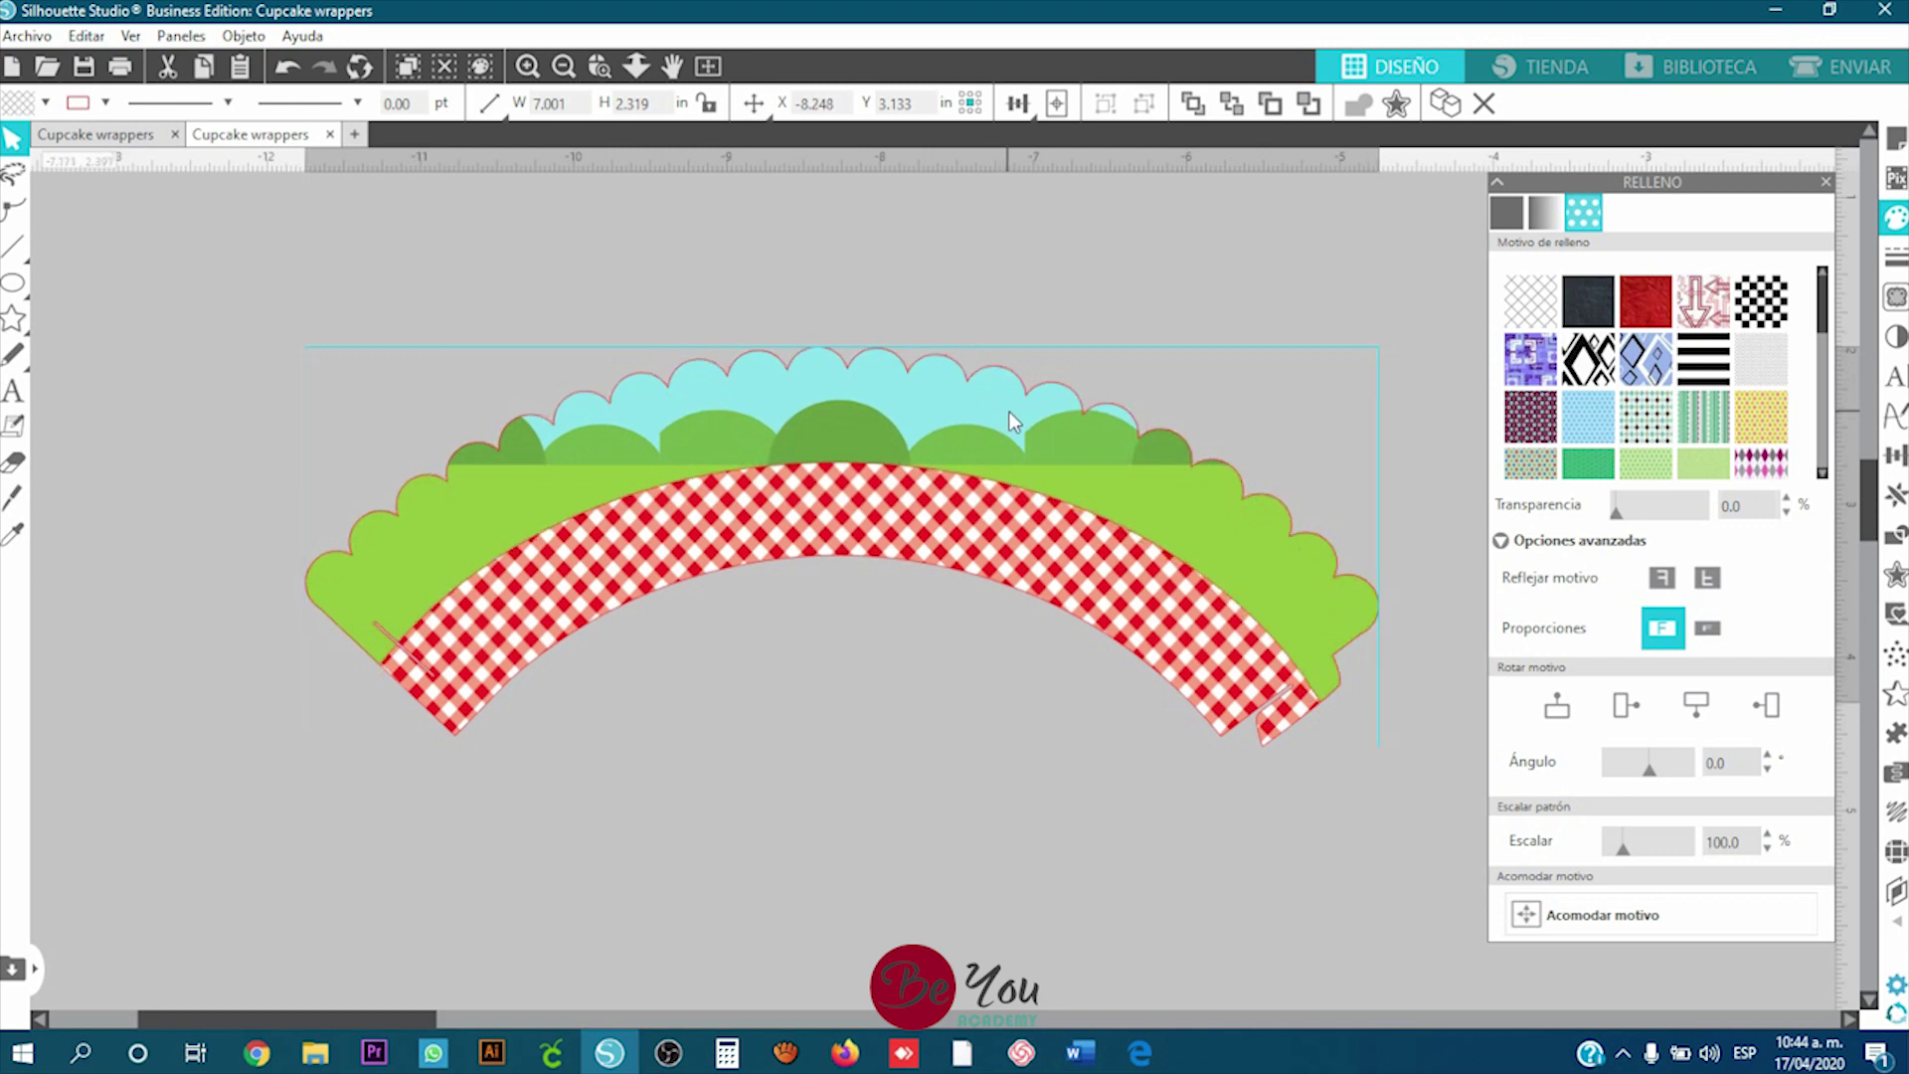
pyautogui.click(975, 332)
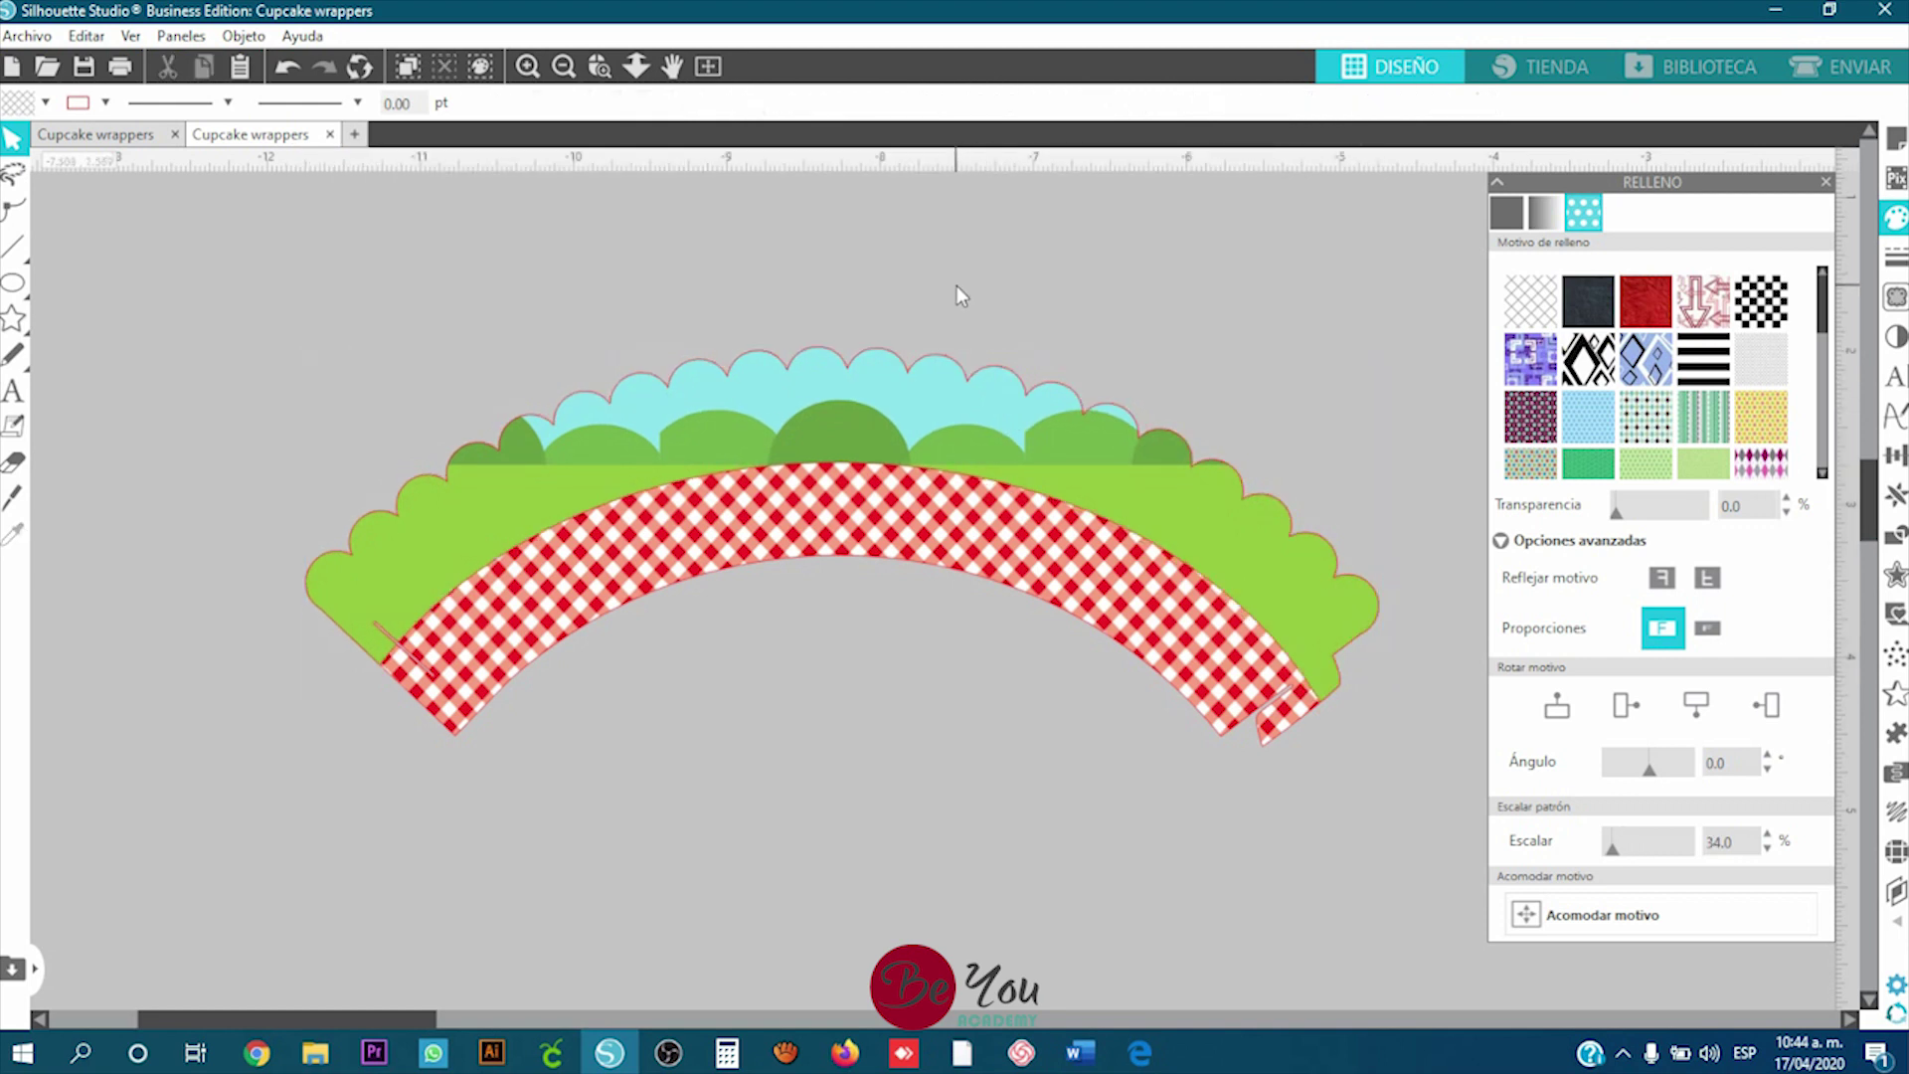
# Step: Move the landscape band away from the checked wrapper, select both pieces and centre them on each other
pyautogui.scroll(-1, 956, 297)
pyautogui.moveTo(529, 502); pyautogui.dragTo(814, 611)
pyautogui.press('Escape')
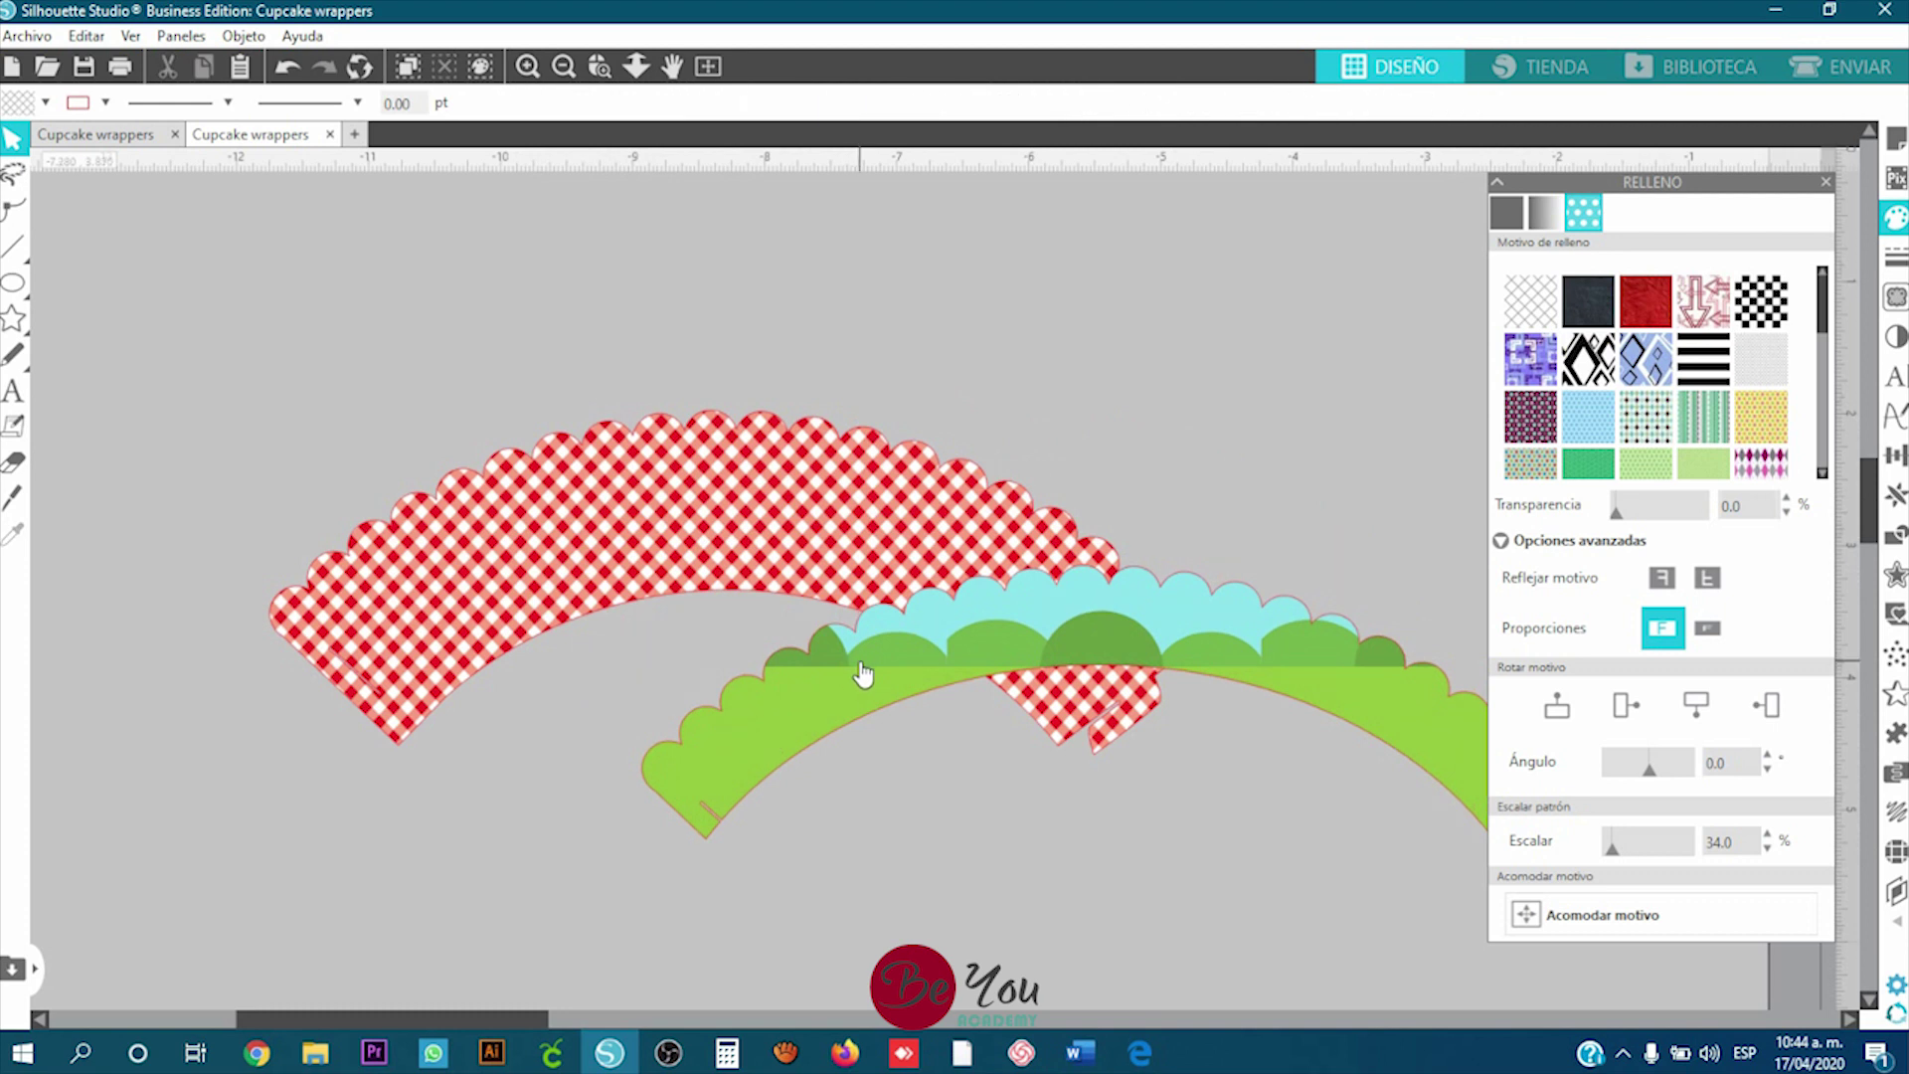
pyautogui.moveTo(146, 319); pyautogui.dragTo(1189, 802)
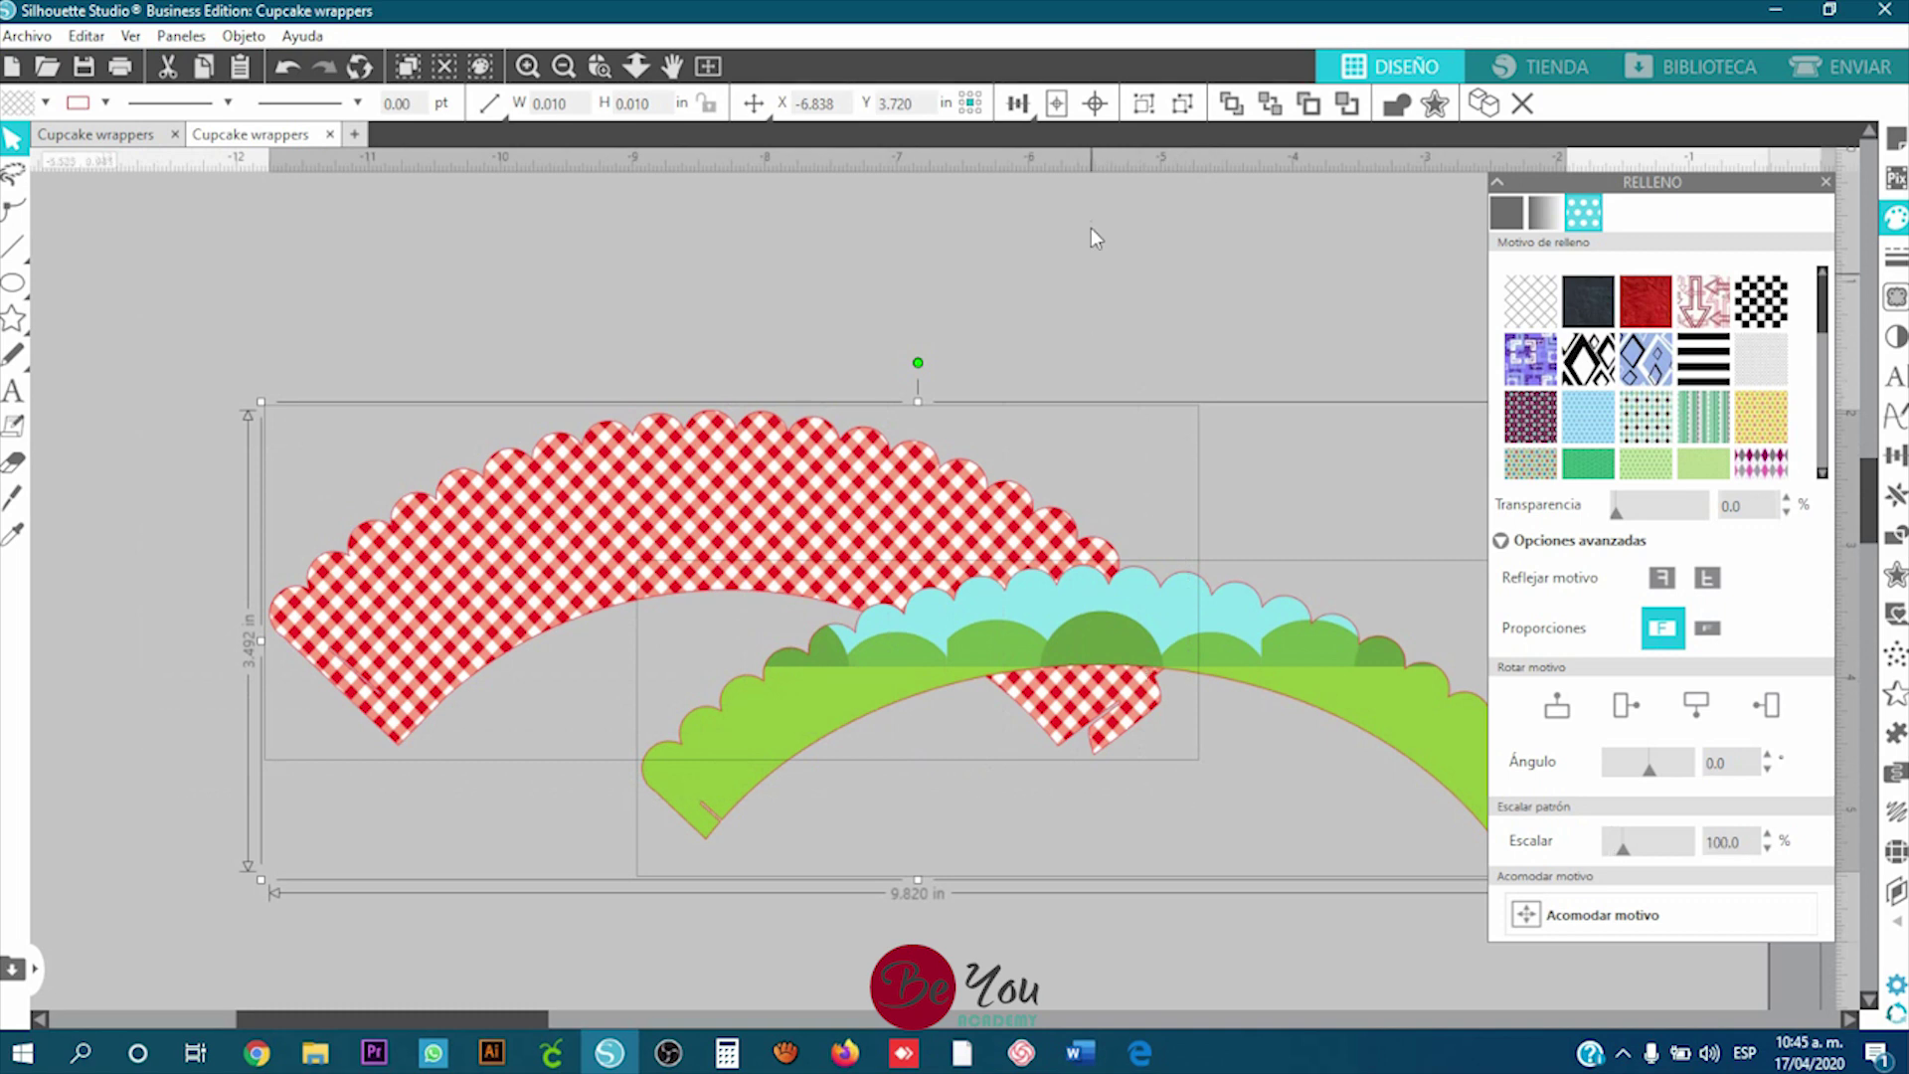
pyautogui.click(1098, 109)
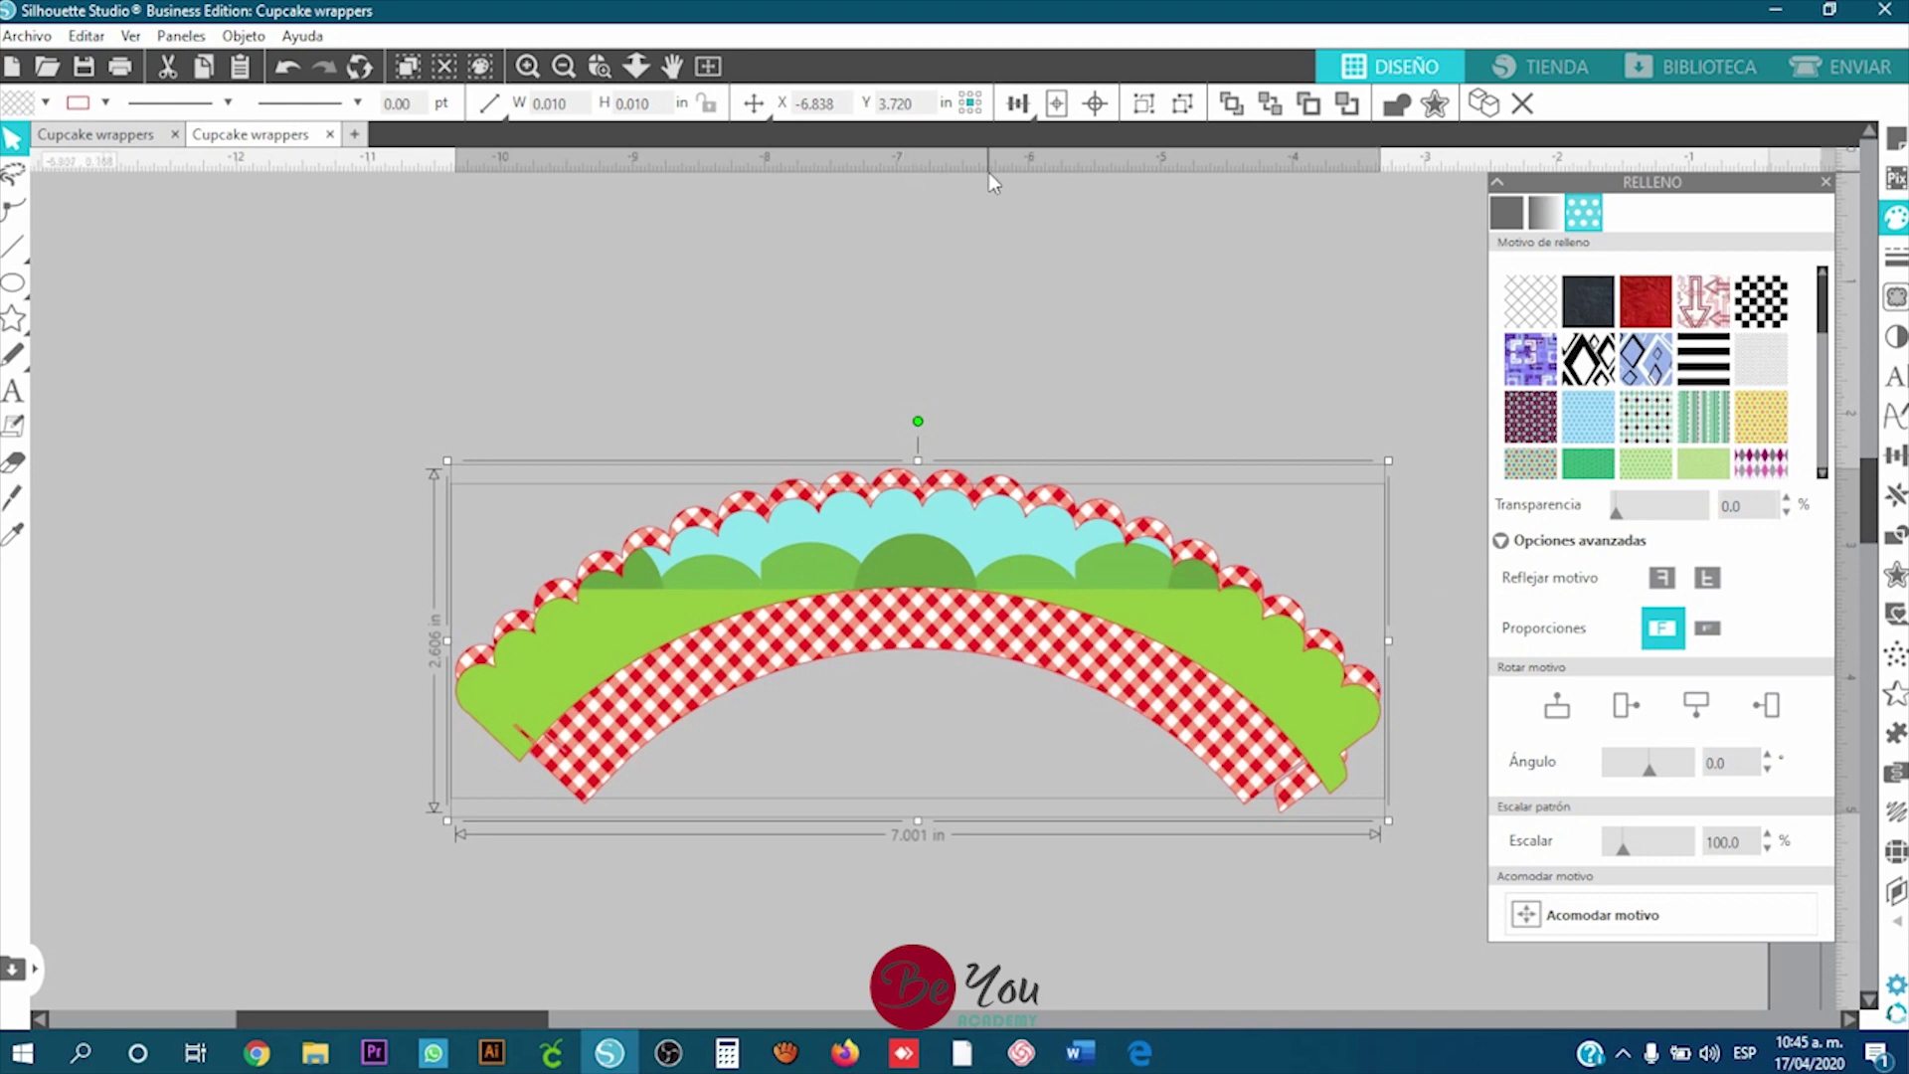
# Step: Align the top edges of the landscape band and the checked wrapper so their scallops coincide
pyautogui.click(1017, 104)
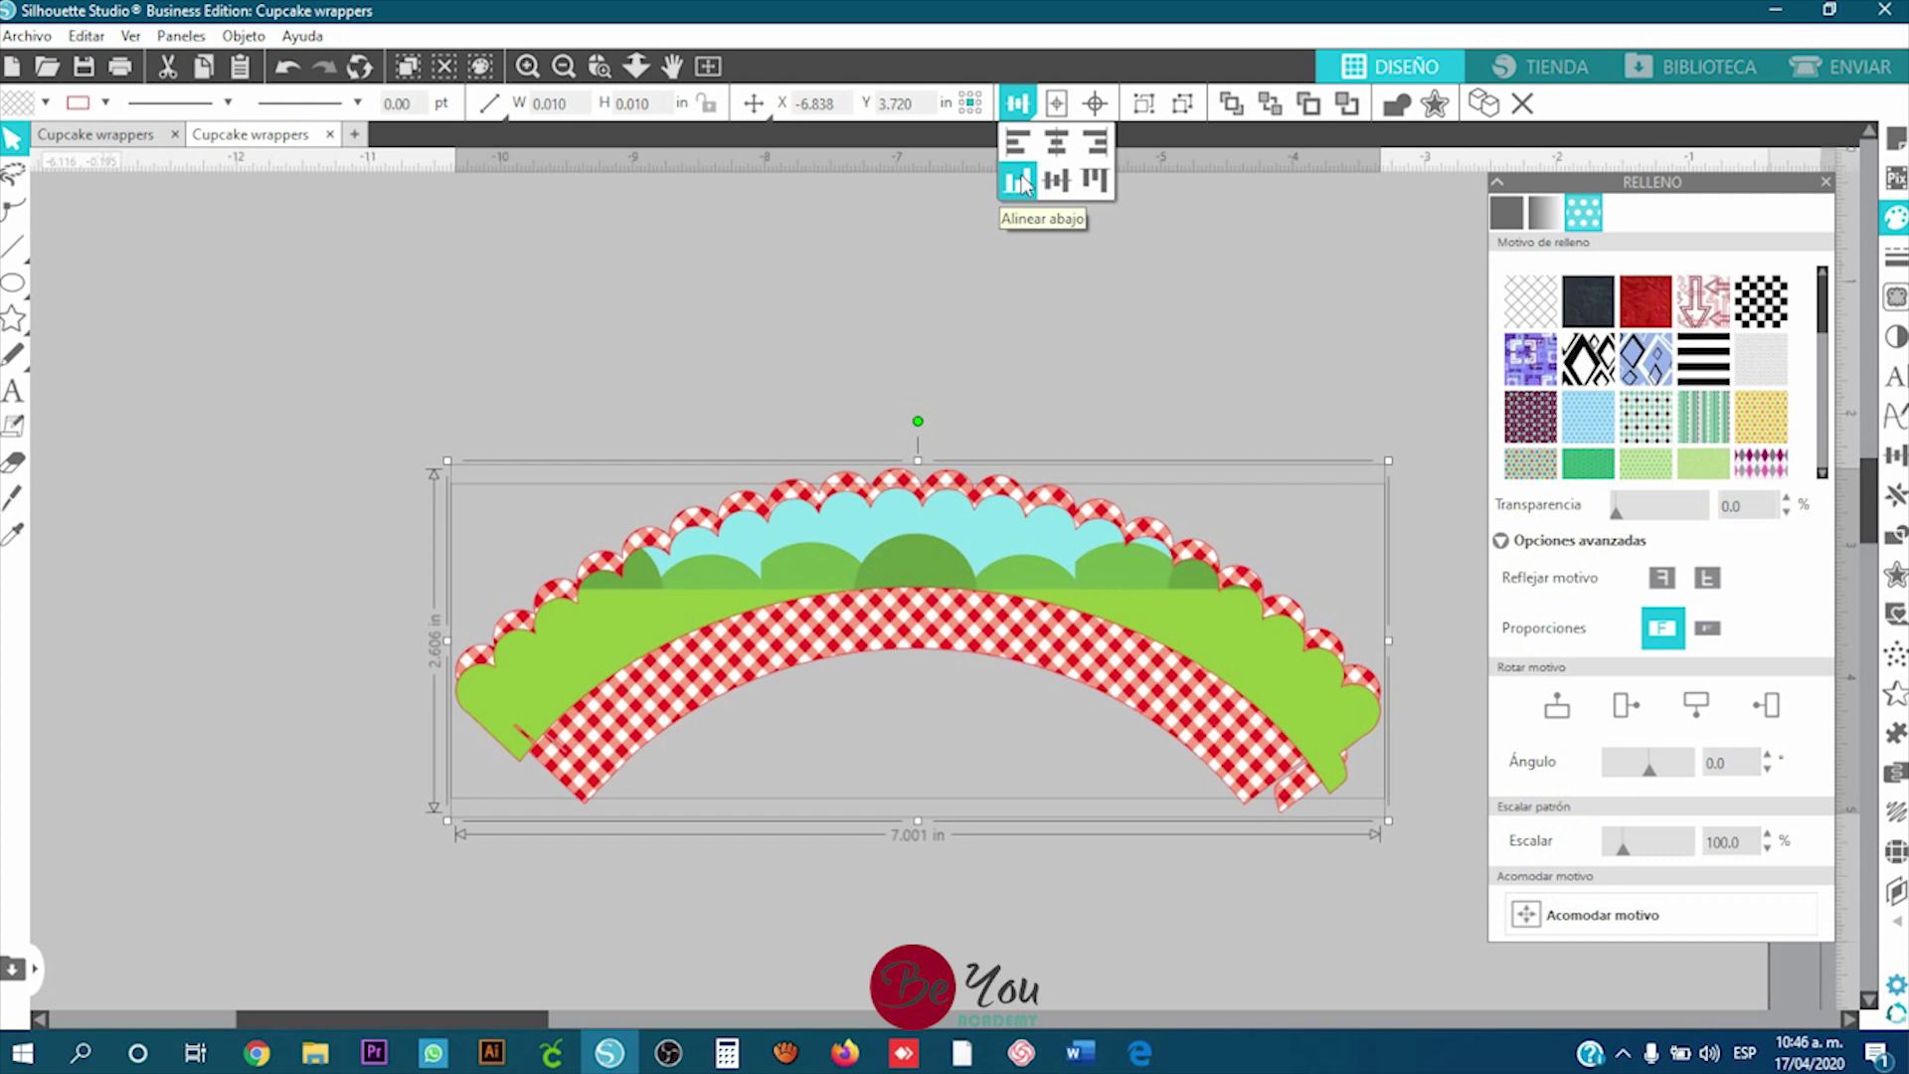
pyautogui.click(1137, 323)
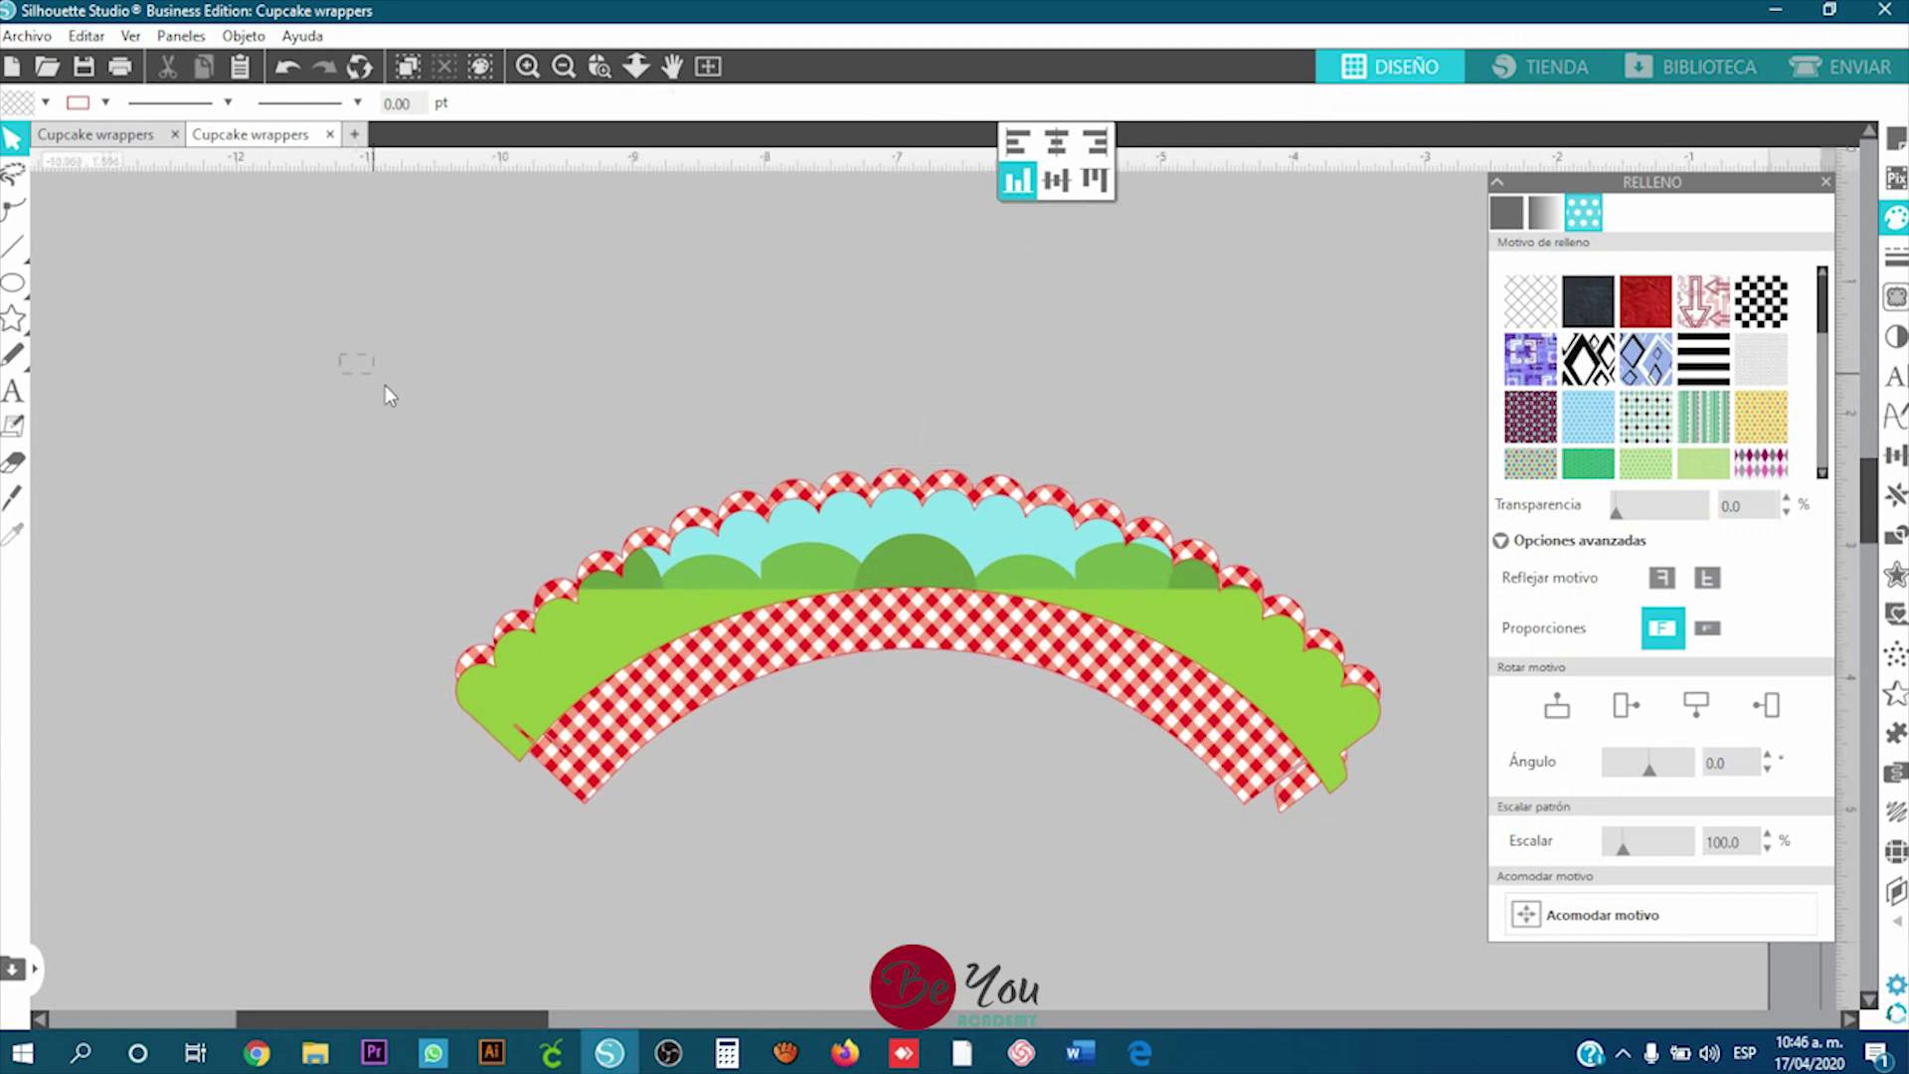
pyautogui.moveTo(339, 354); pyautogui.dragTo(597, 601)
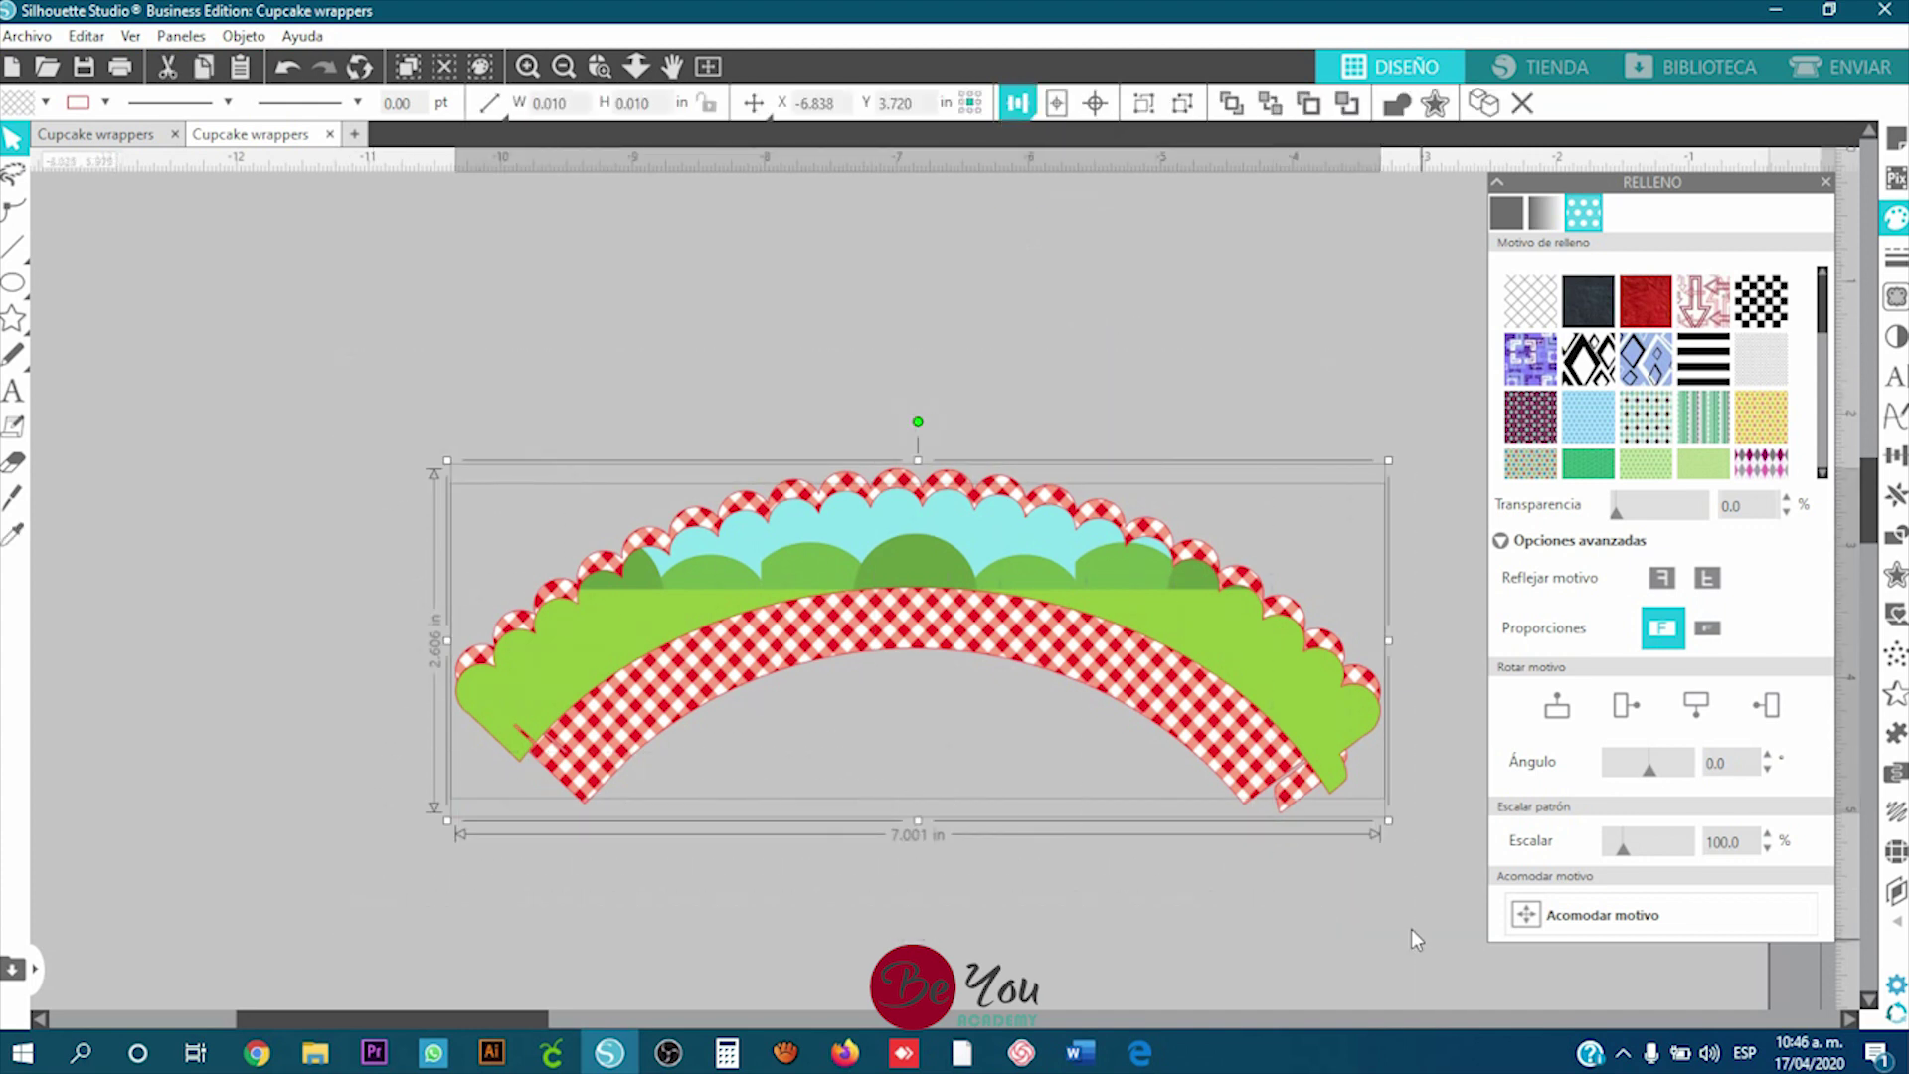
pyautogui.click(1025, 108)
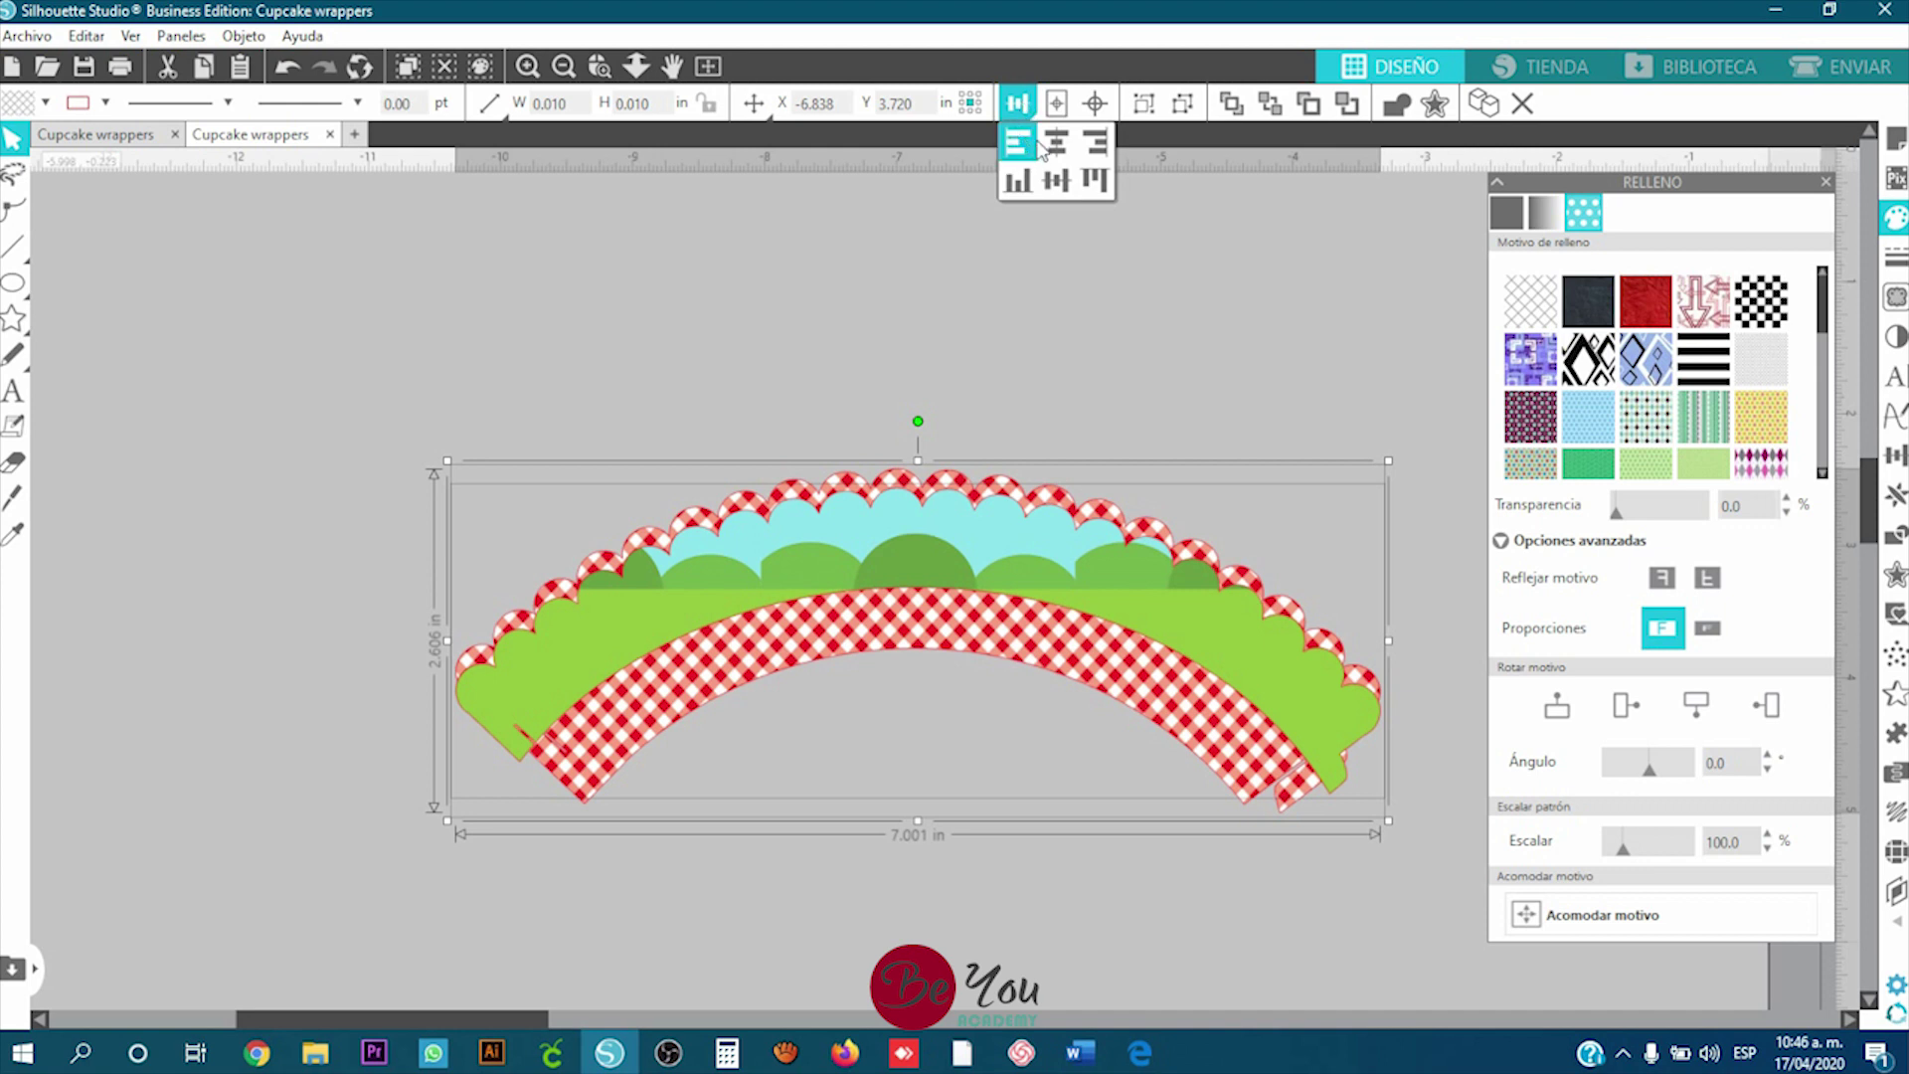
pyautogui.click(1099, 186)
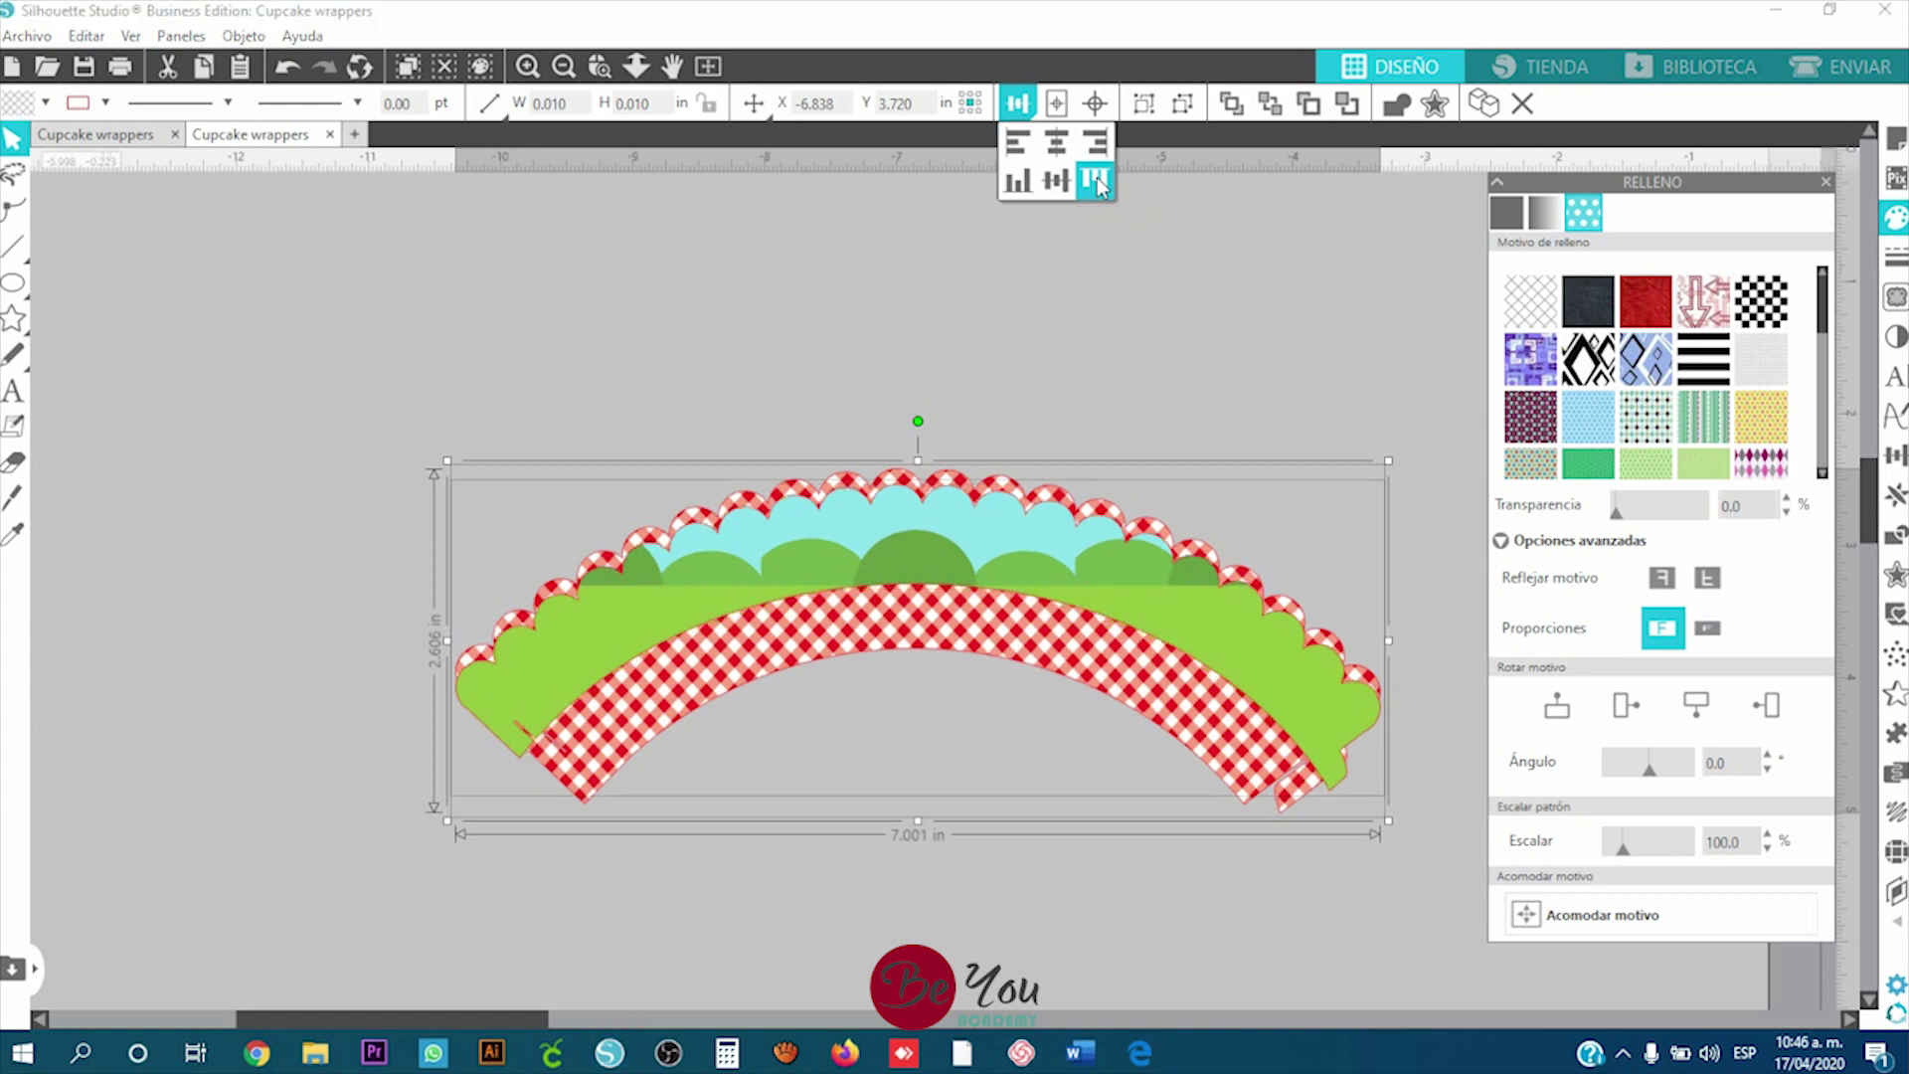
pyautogui.click(767, 372)
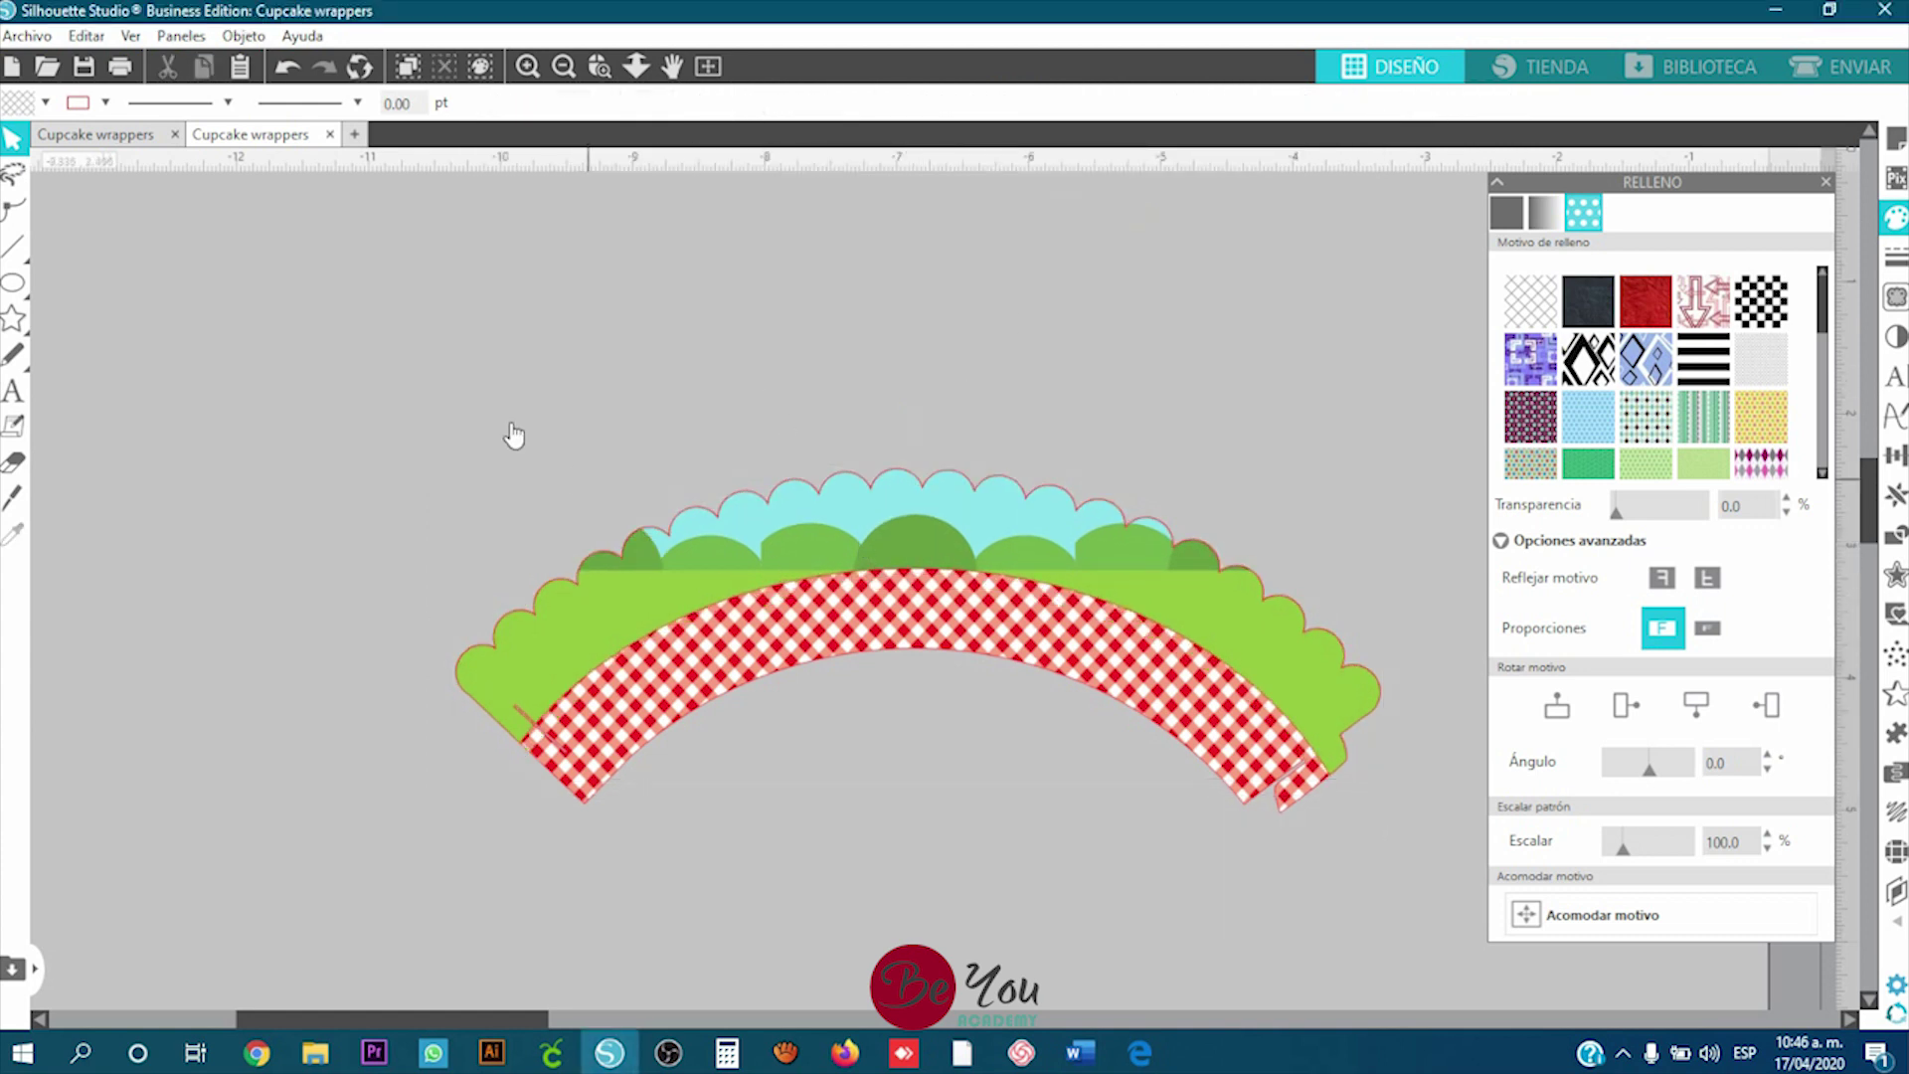
# Step: Move the aligned band and checked wrapper together about 1 in to the left
pyautogui.click(997, 674)
pyautogui.moveTo(958, 568); pyautogui.dragTo(833, 585)
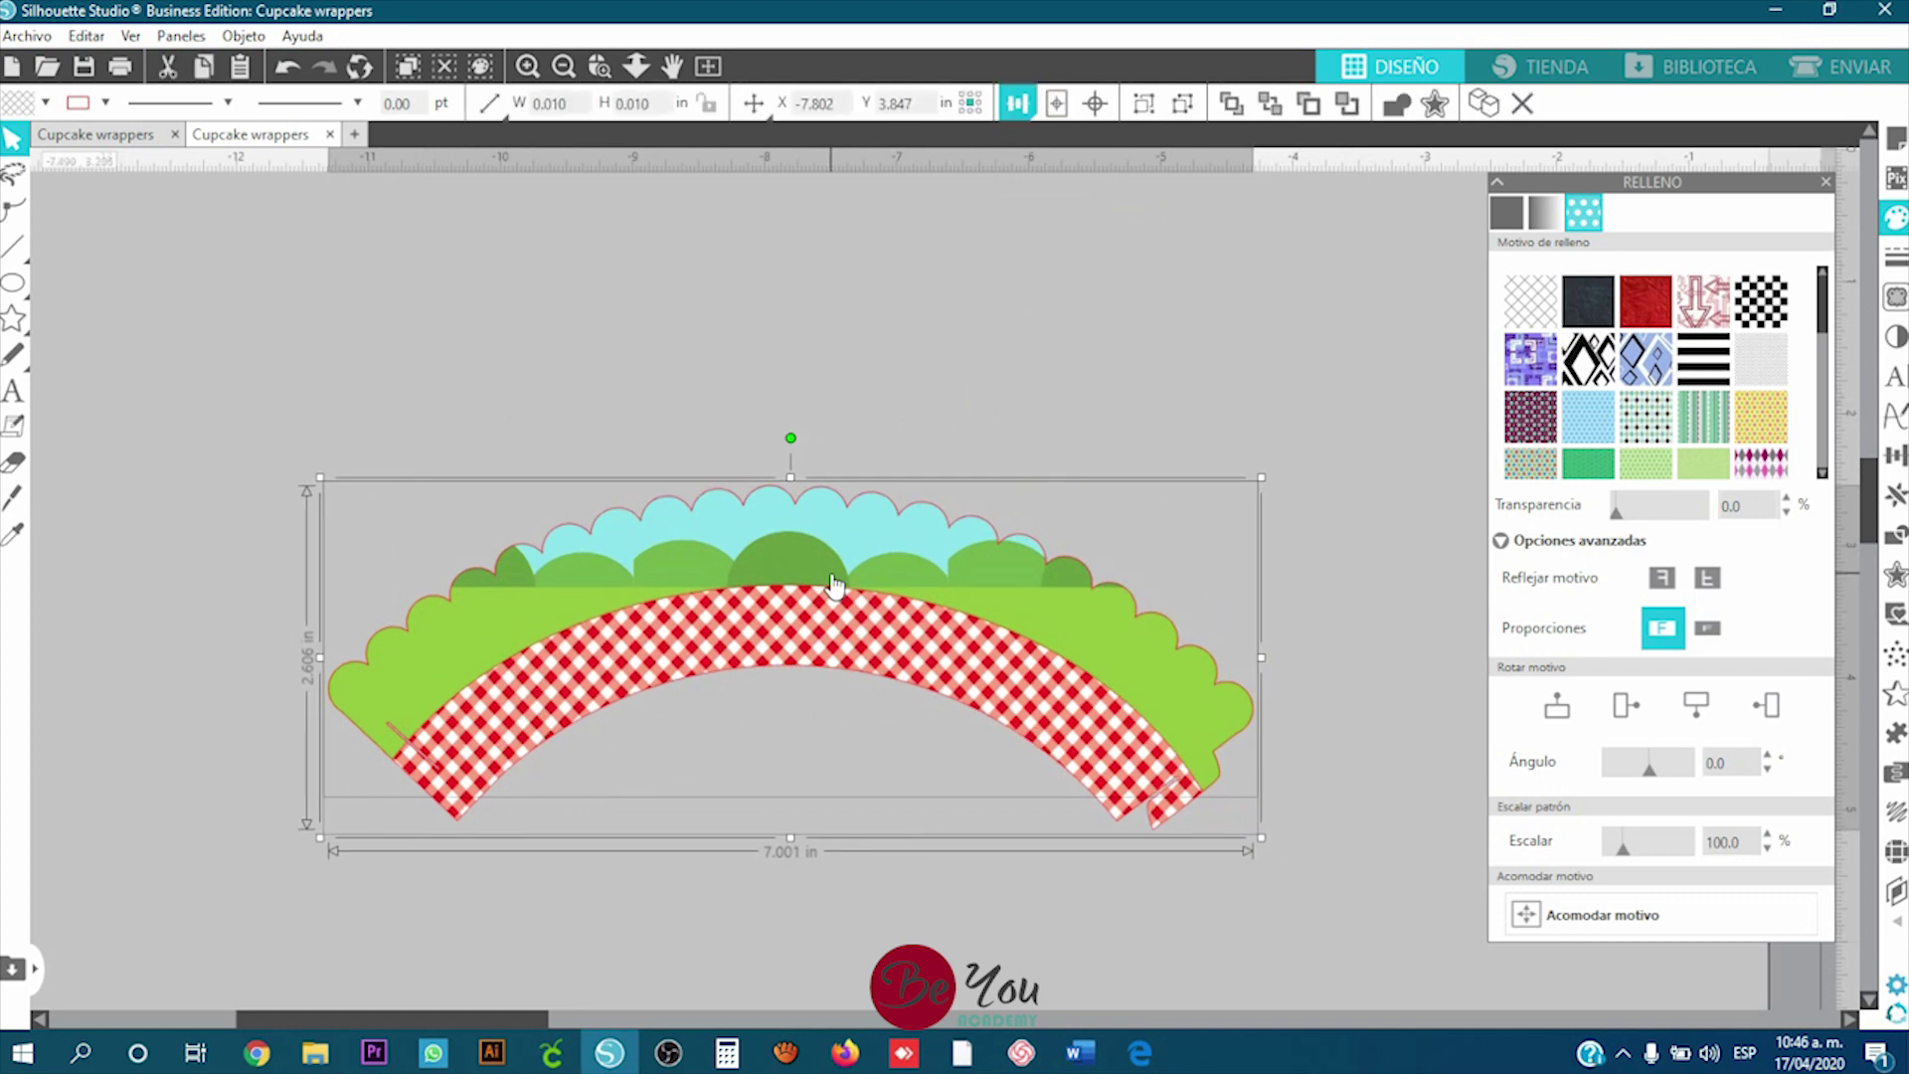
pyautogui.click(824, 264)
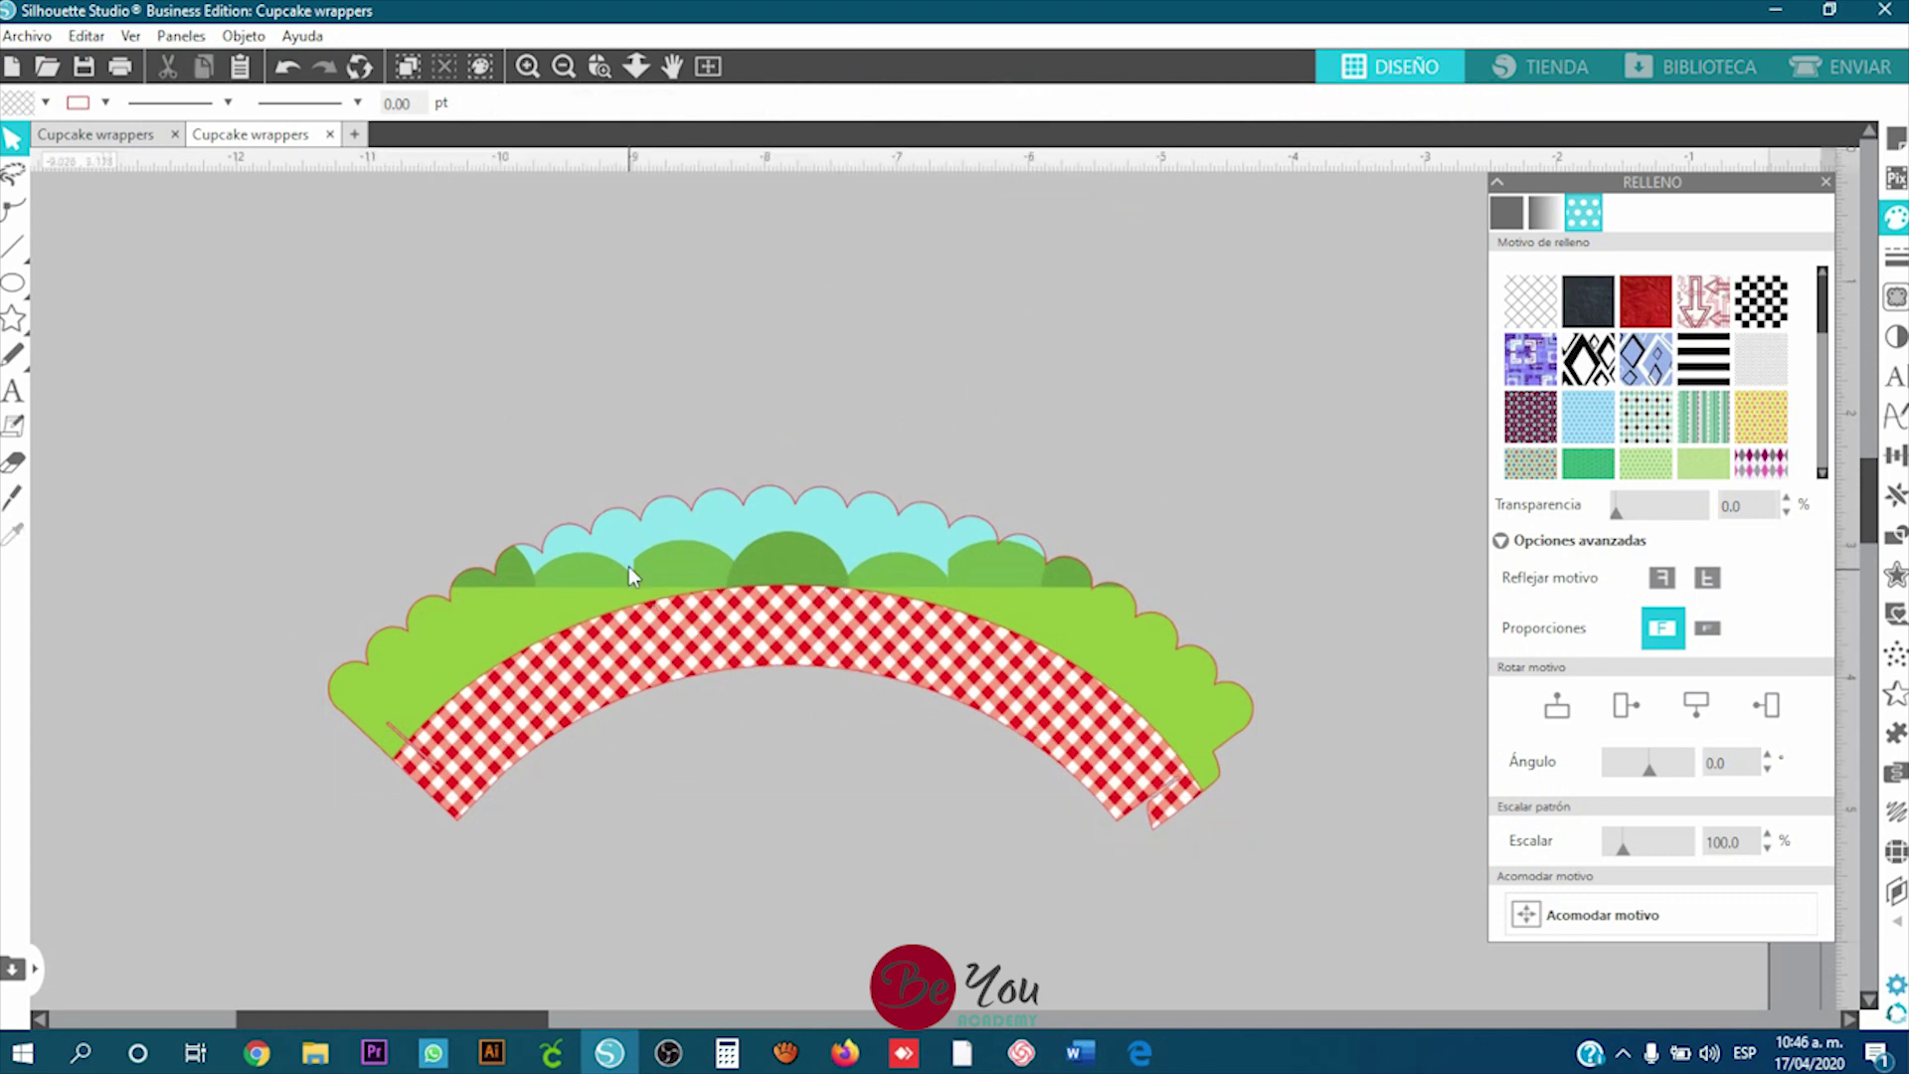
# Step: Pull the landscape band away from the wrapper again and realign both pieces by centring them and matching their top edges
pyautogui.moveTo(629, 565); pyautogui.dragTo(1144, 701)
pyautogui.moveTo(390, 317); pyautogui.dragTo(1243, 867)
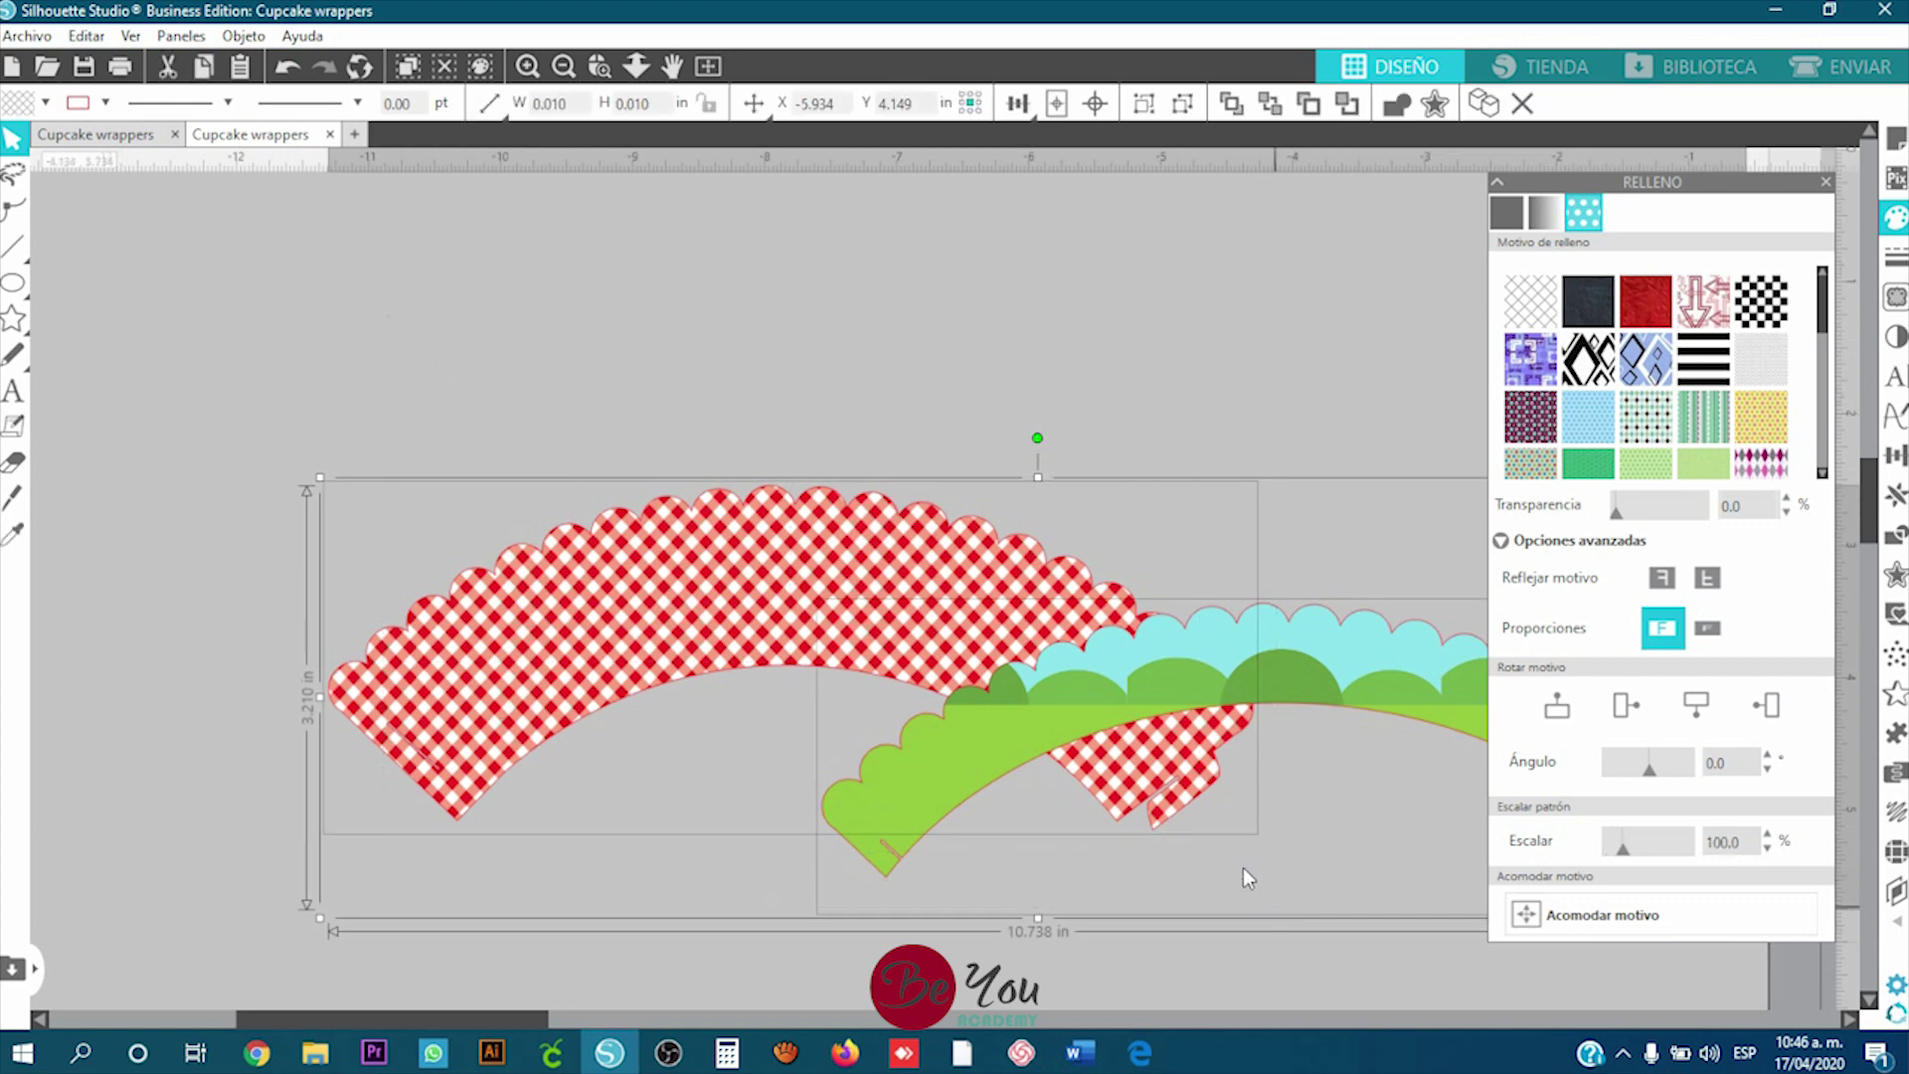
pyautogui.click(1099, 104)
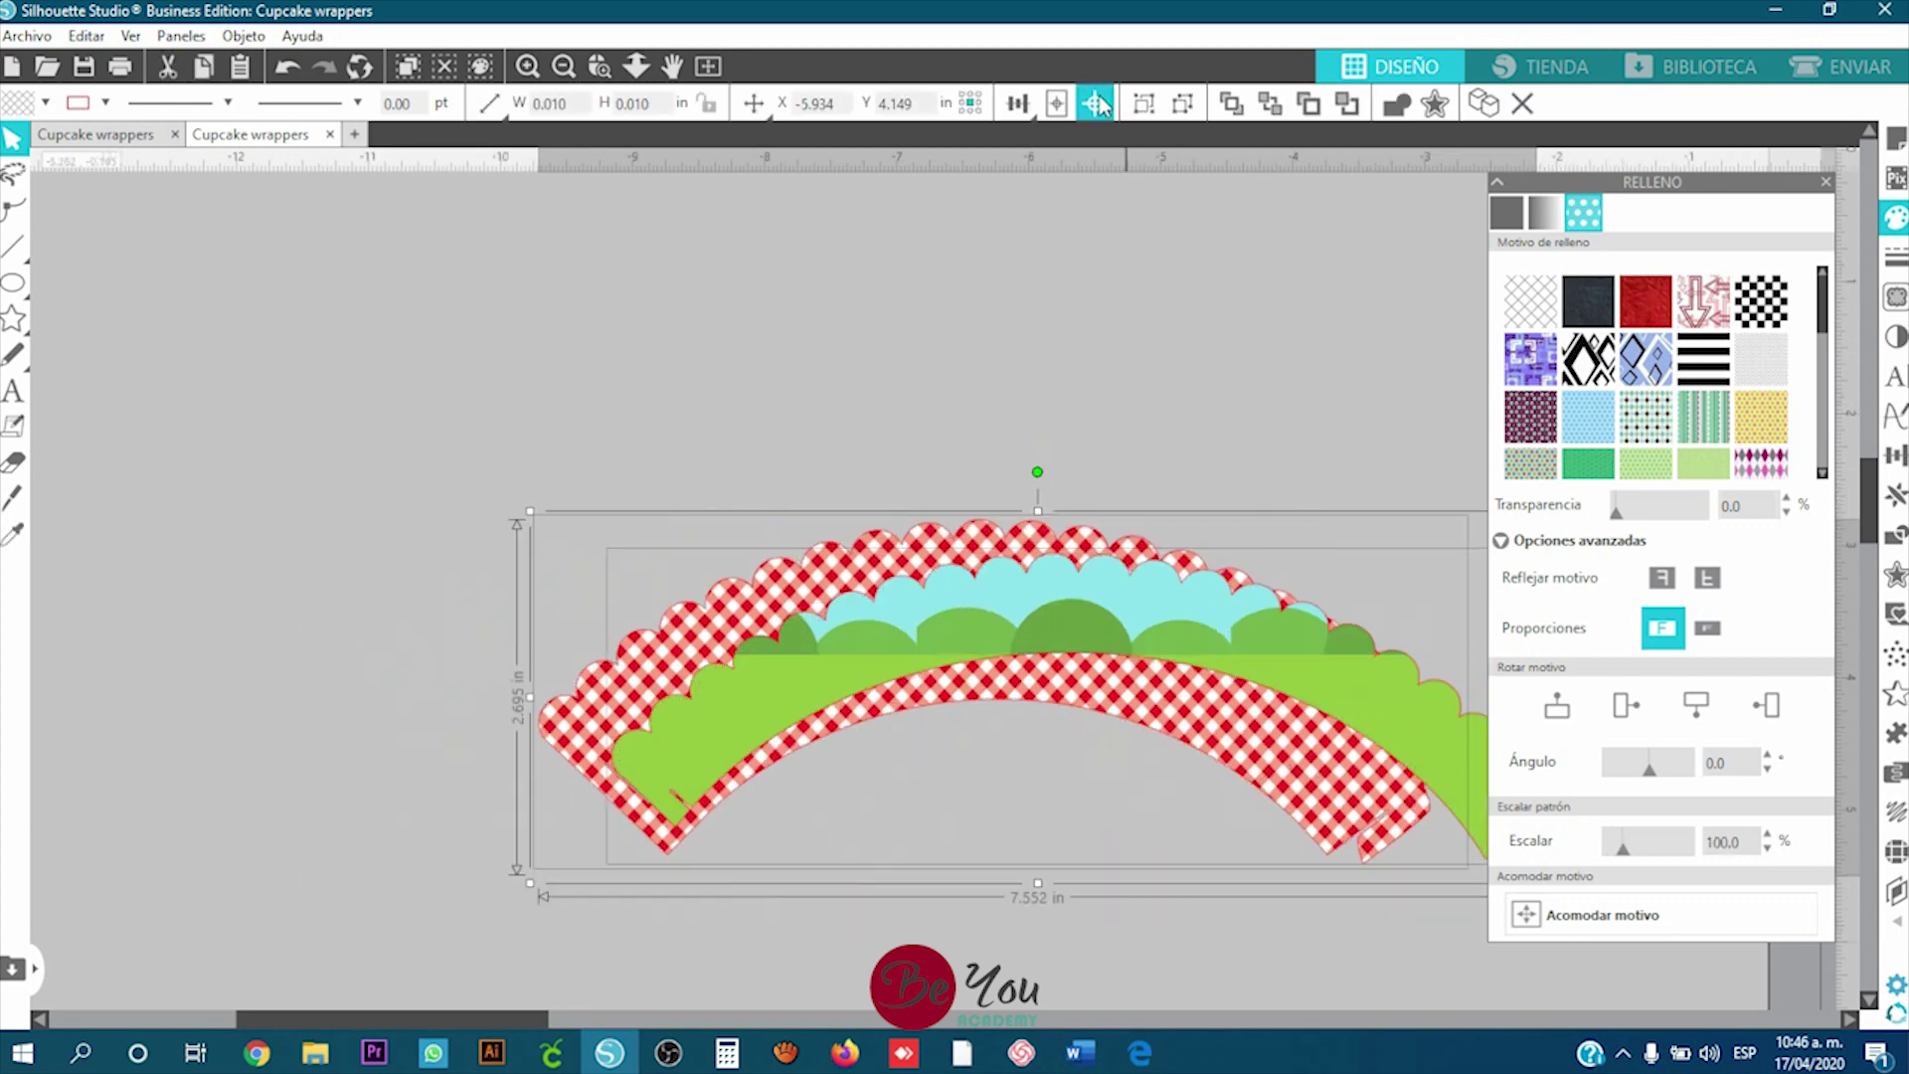
pyautogui.click(1009, 105)
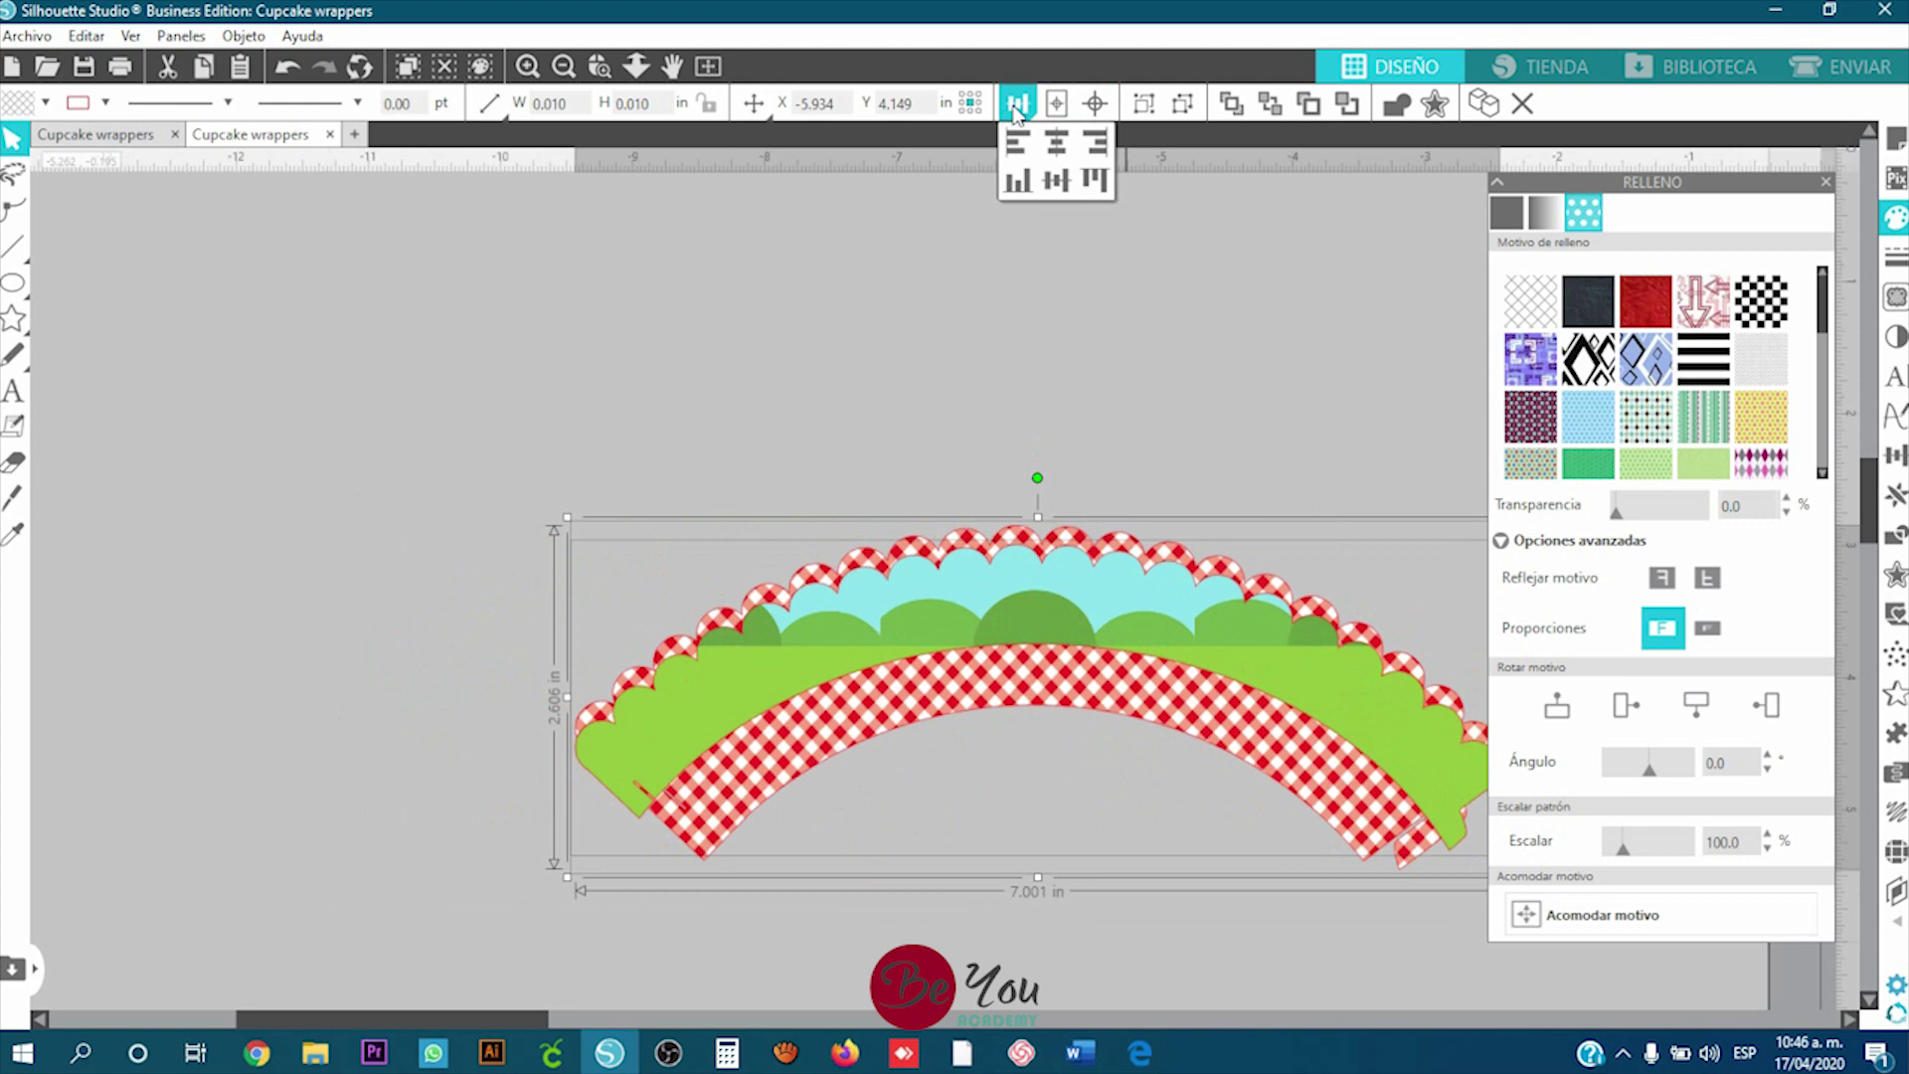
pyautogui.click(1095, 182)
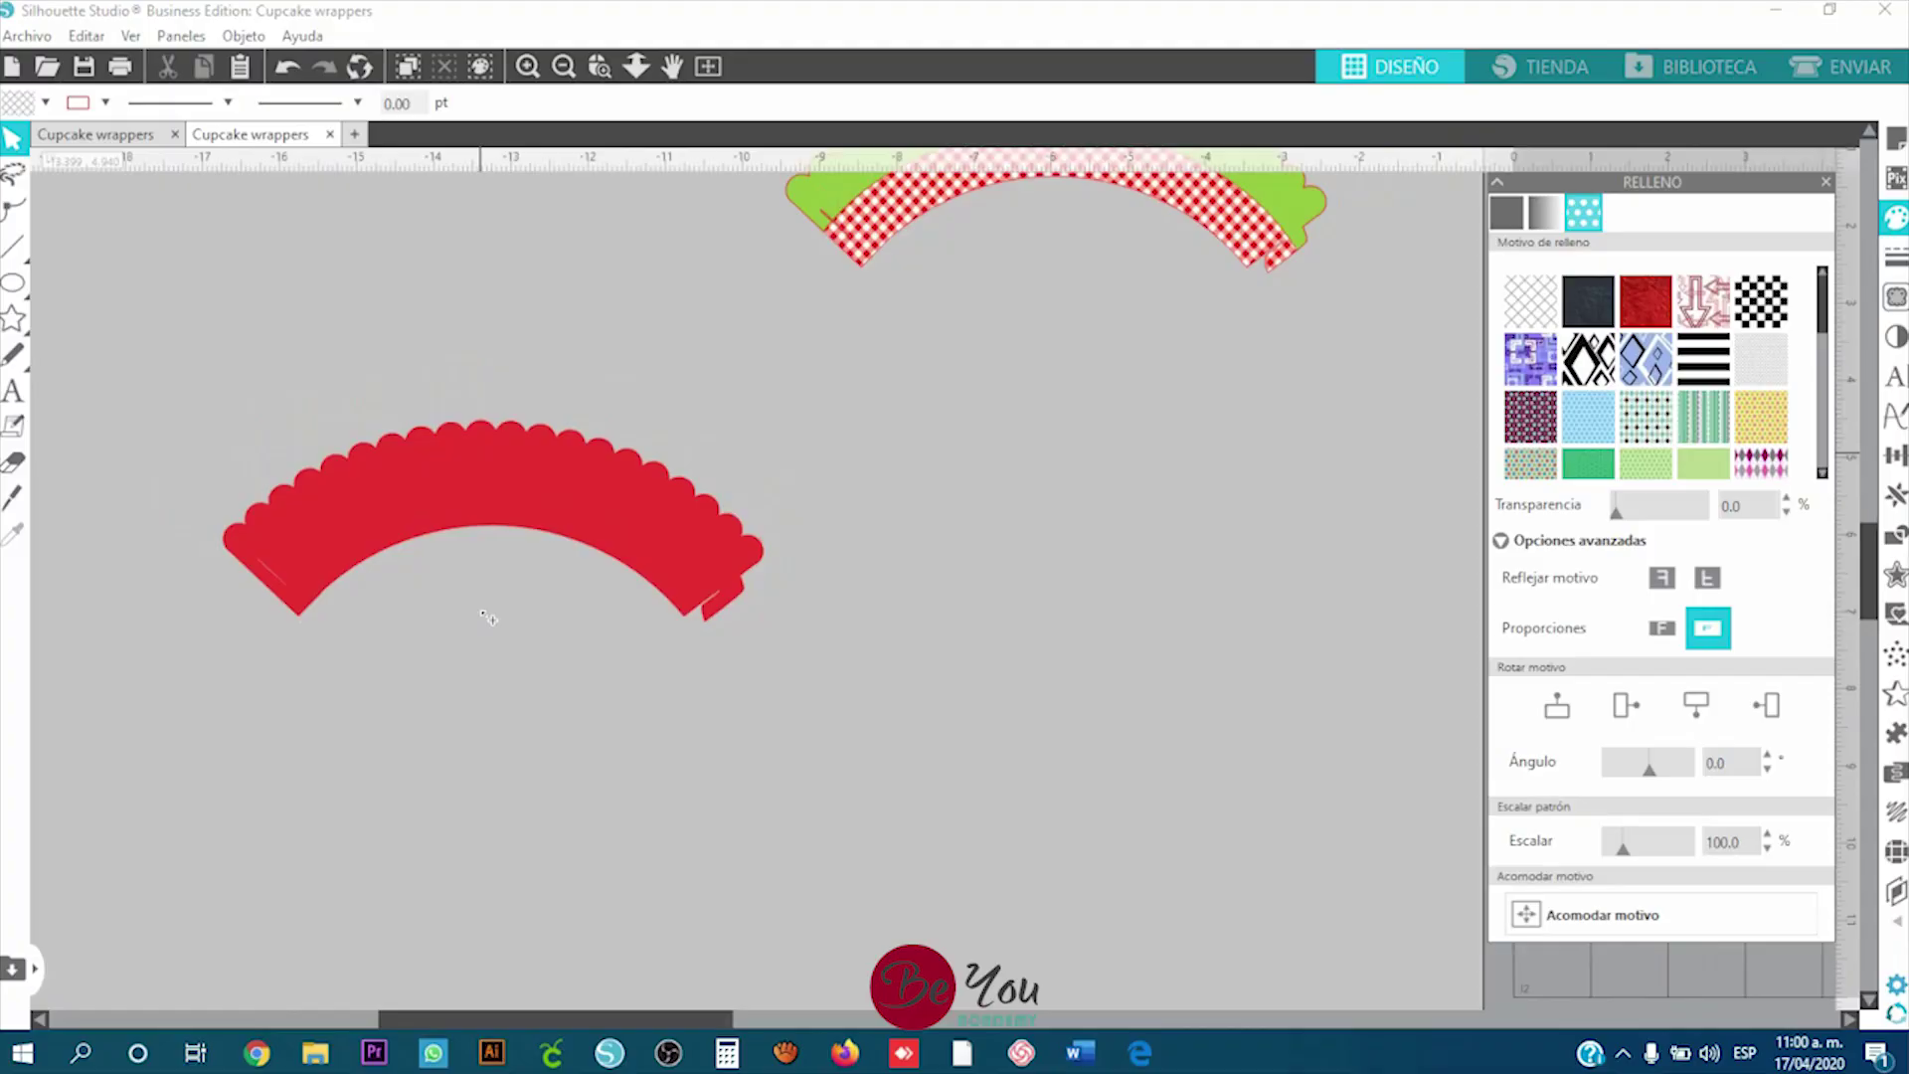
# Step: Move the separate solid red wrapper slightly to the right and change its fill to yellow
pyautogui.moveTo(477, 499); pyautogui.dragTo(549, 502)
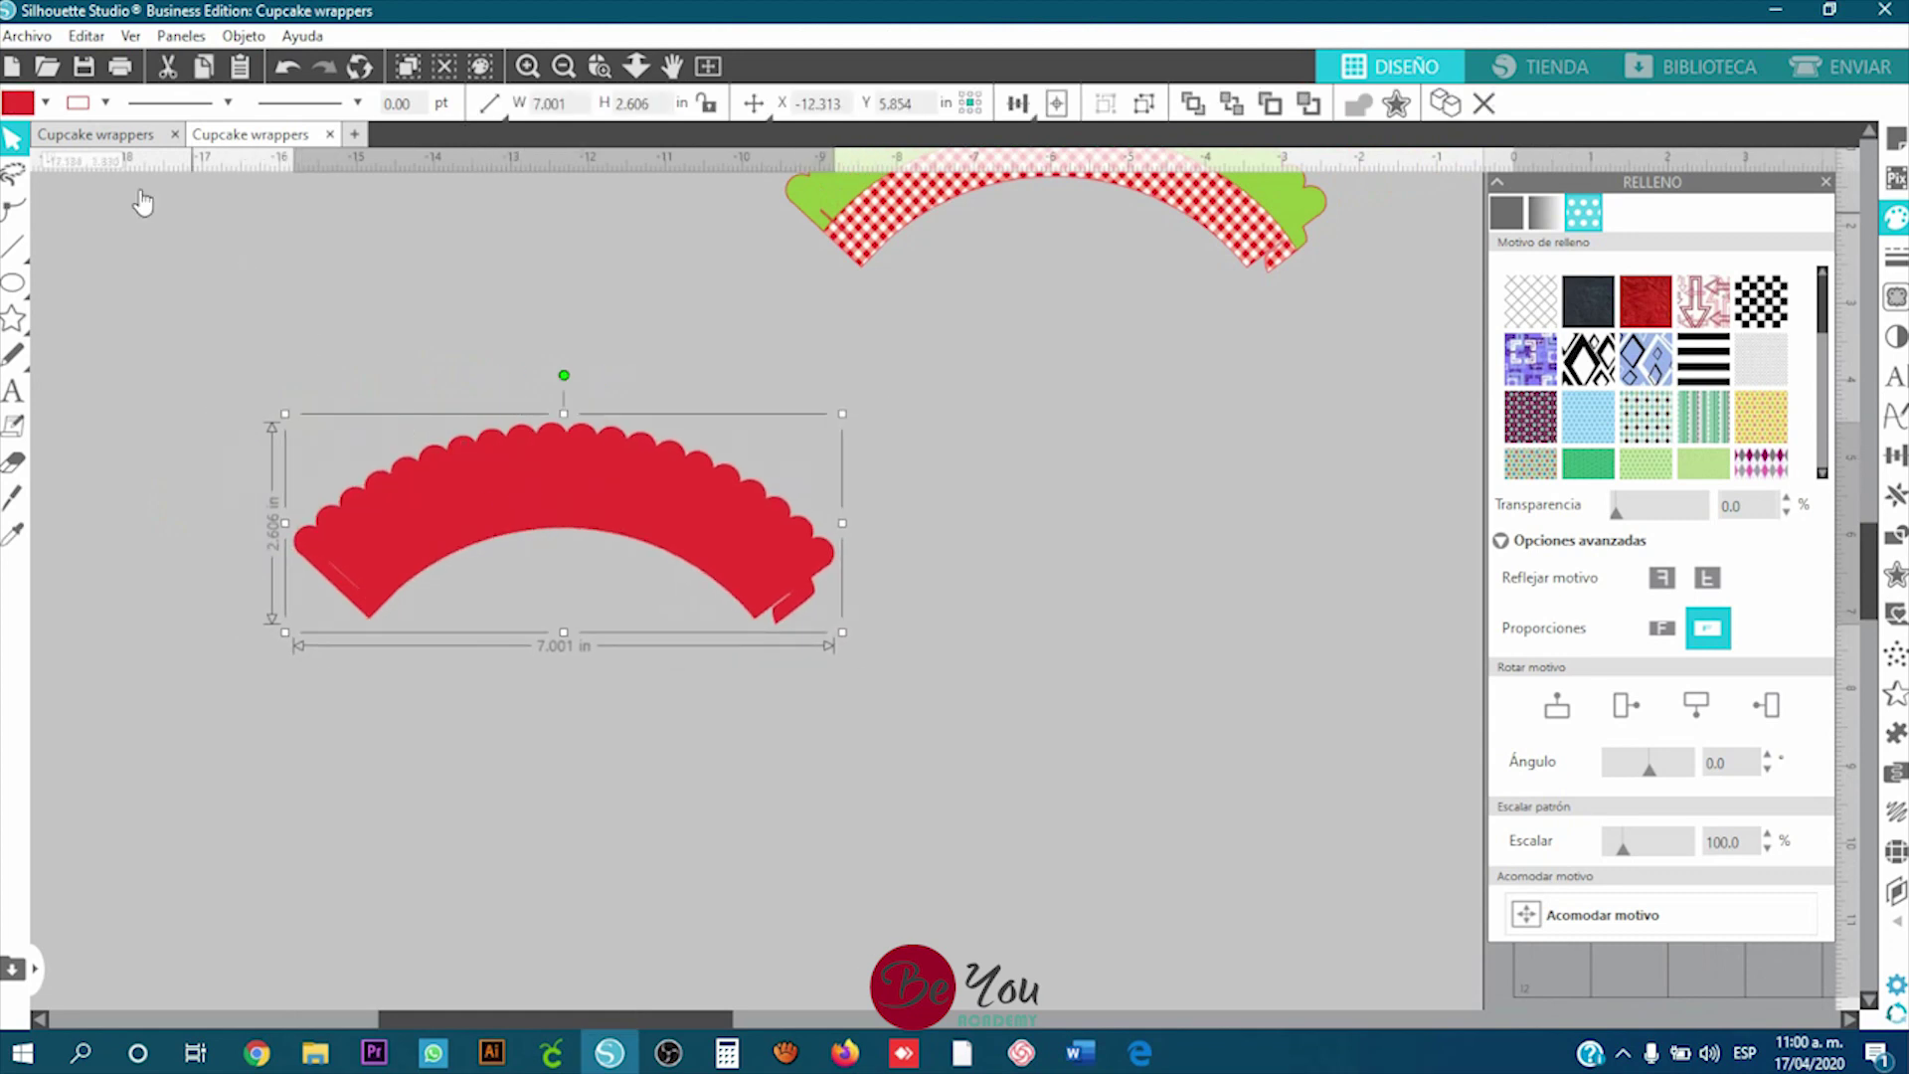
pyautogui.click(44, 103)
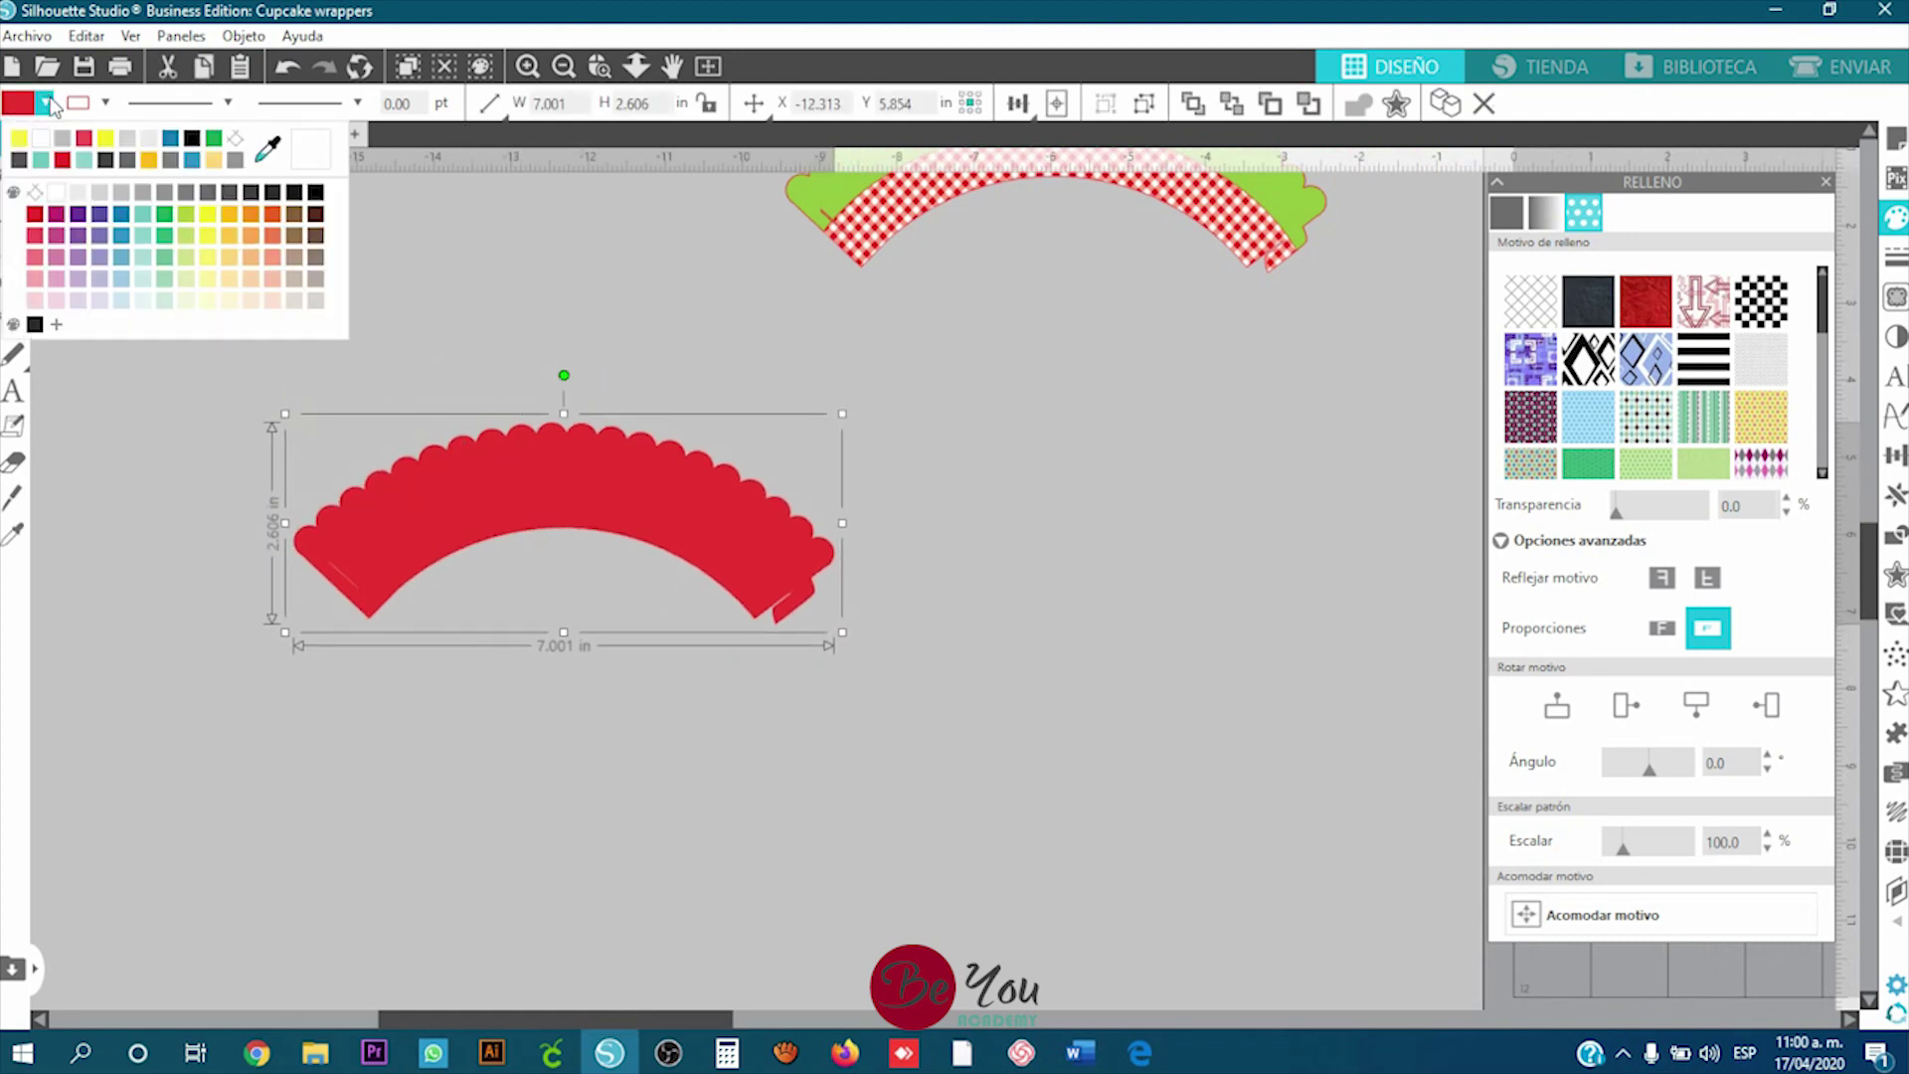
pyautogui.click(208, 216)
pyautogui.click(549, 303)
pyautogui.scroll(-2, 367, 415)
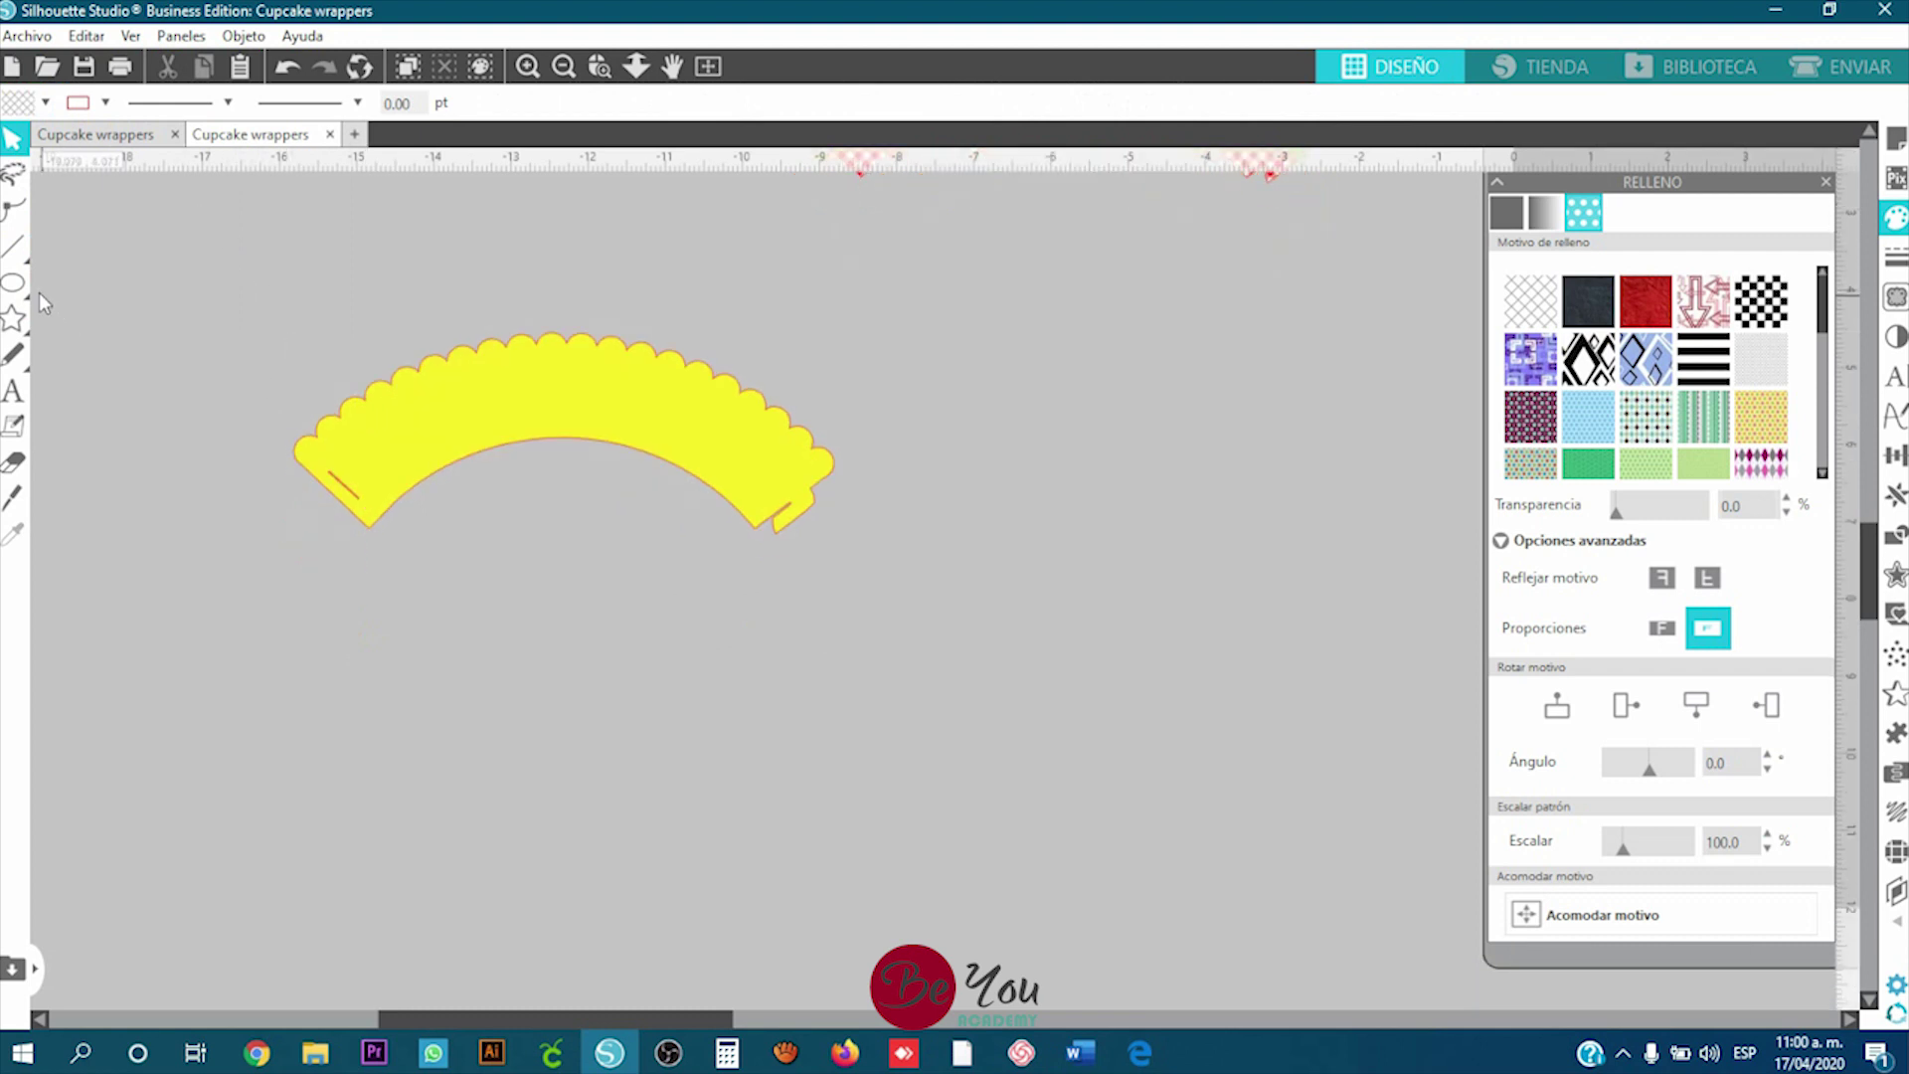
# Step: Draw an ellipse about 6.07 in wide, raise it so its top arc crosses the yellow wrapper, and reduce its height to about 3.8 in
pyautogui.moveTo(14, 283)
pyautogui.click(134, 287)
pyautogui.moveTo(328, 437); pyautogui.dragTo(797, 874)
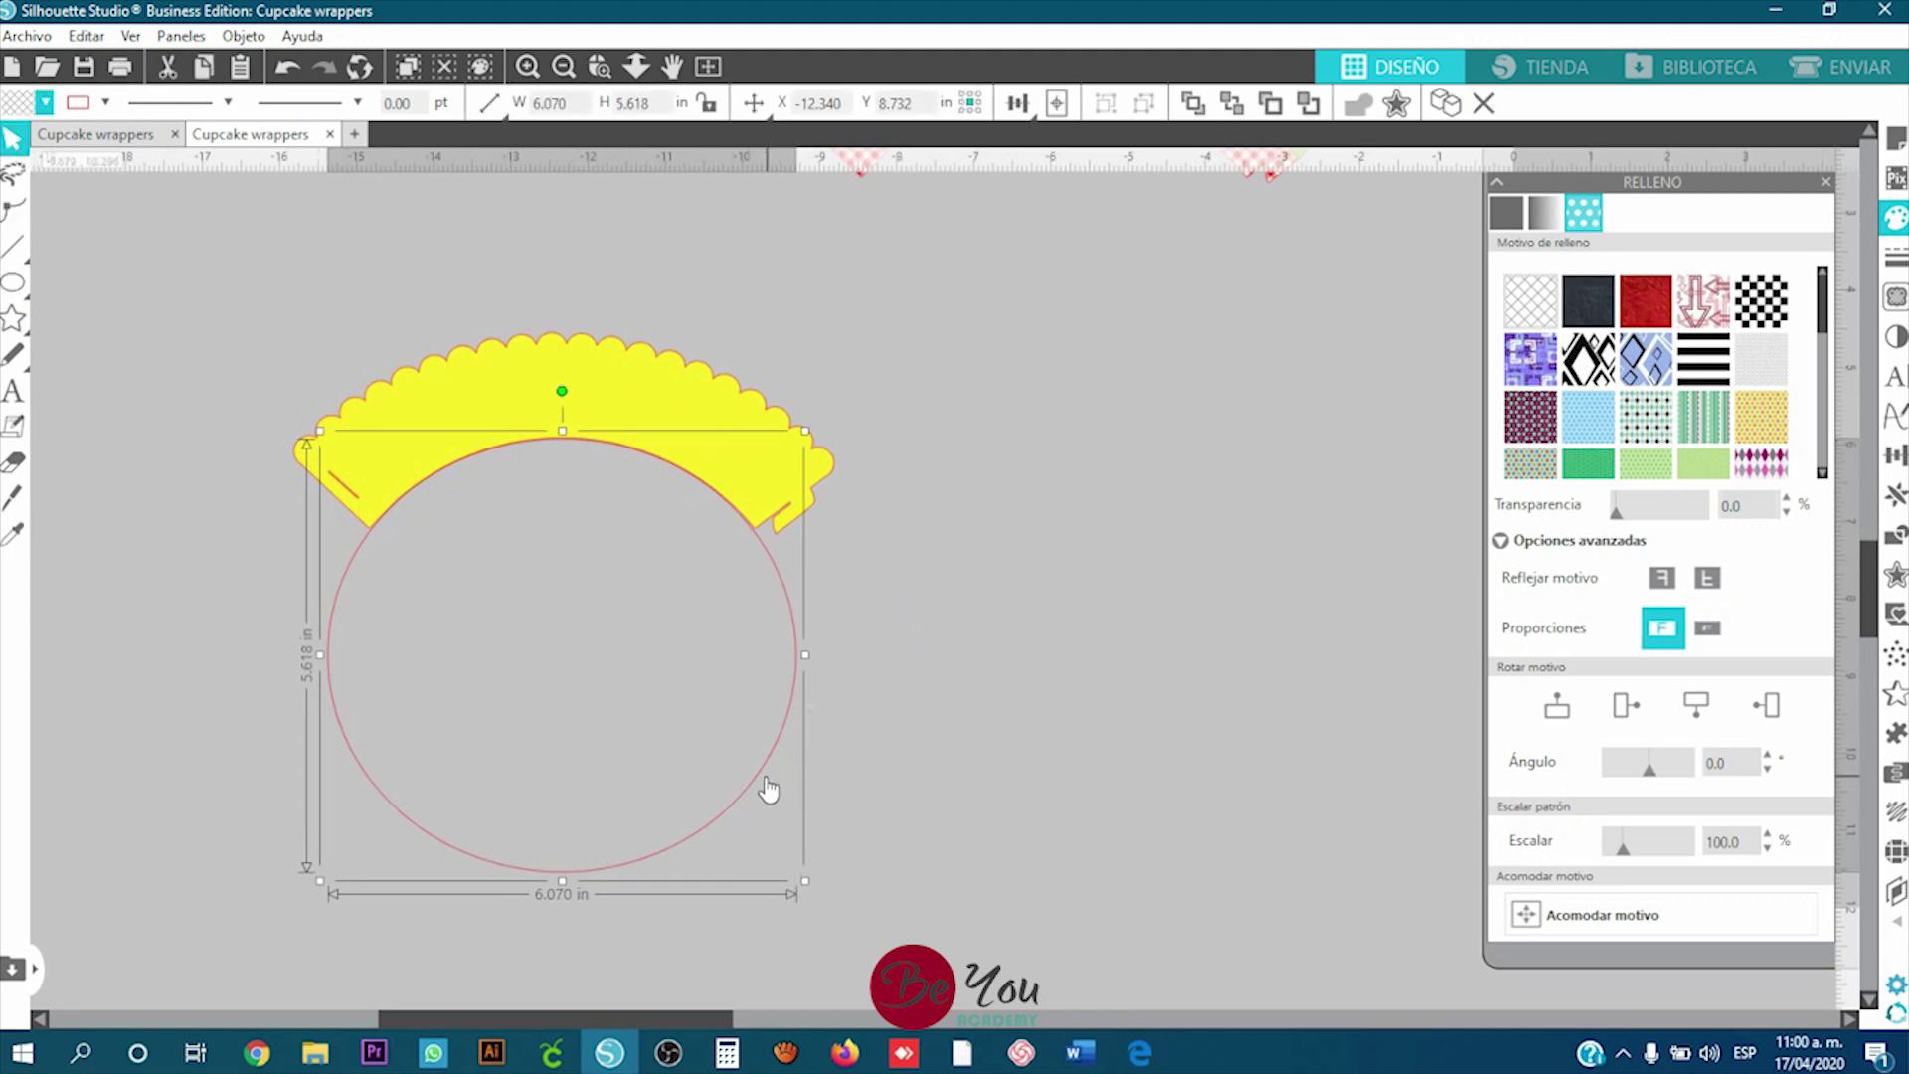
pyautogui.moveTo(768, 789); pyautogui.dragTo(763, 724)
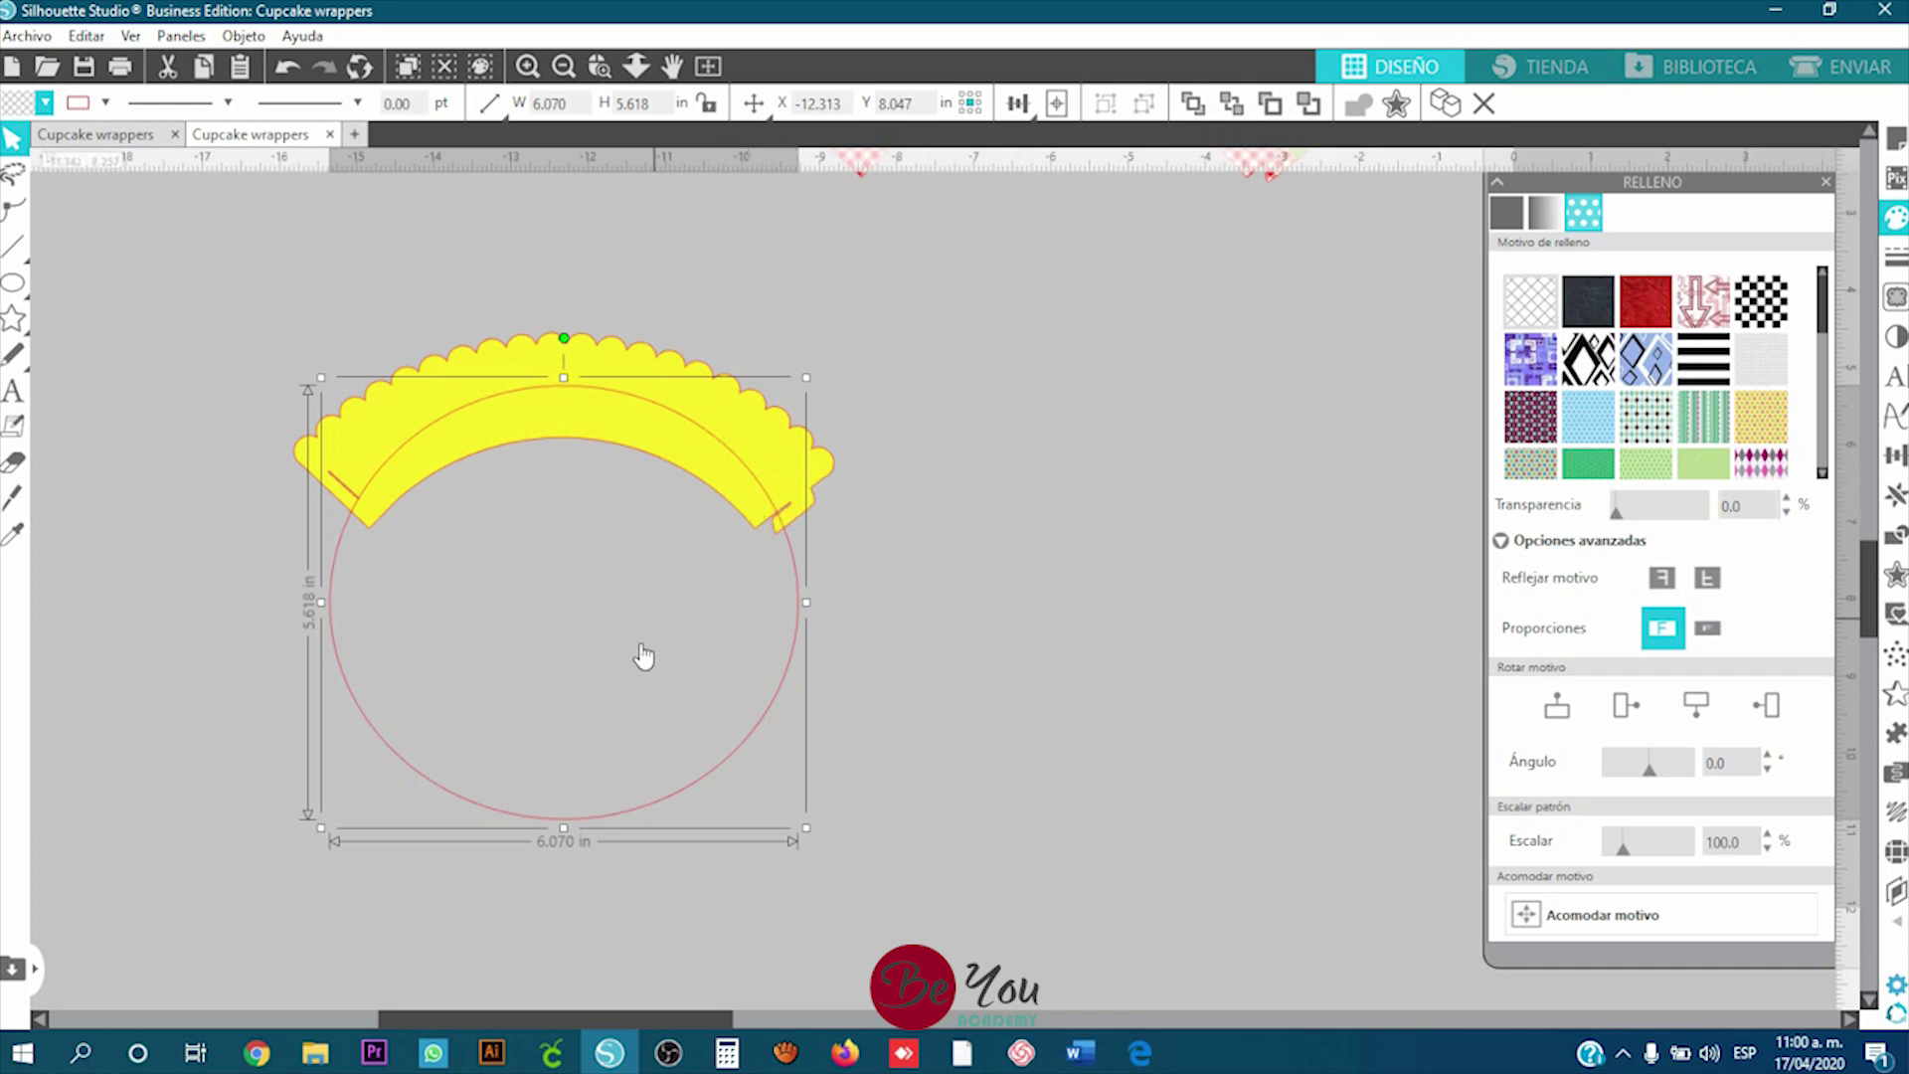
pyautogui.moveTo(564, 831); pyautogui.dragTo(575, 687)
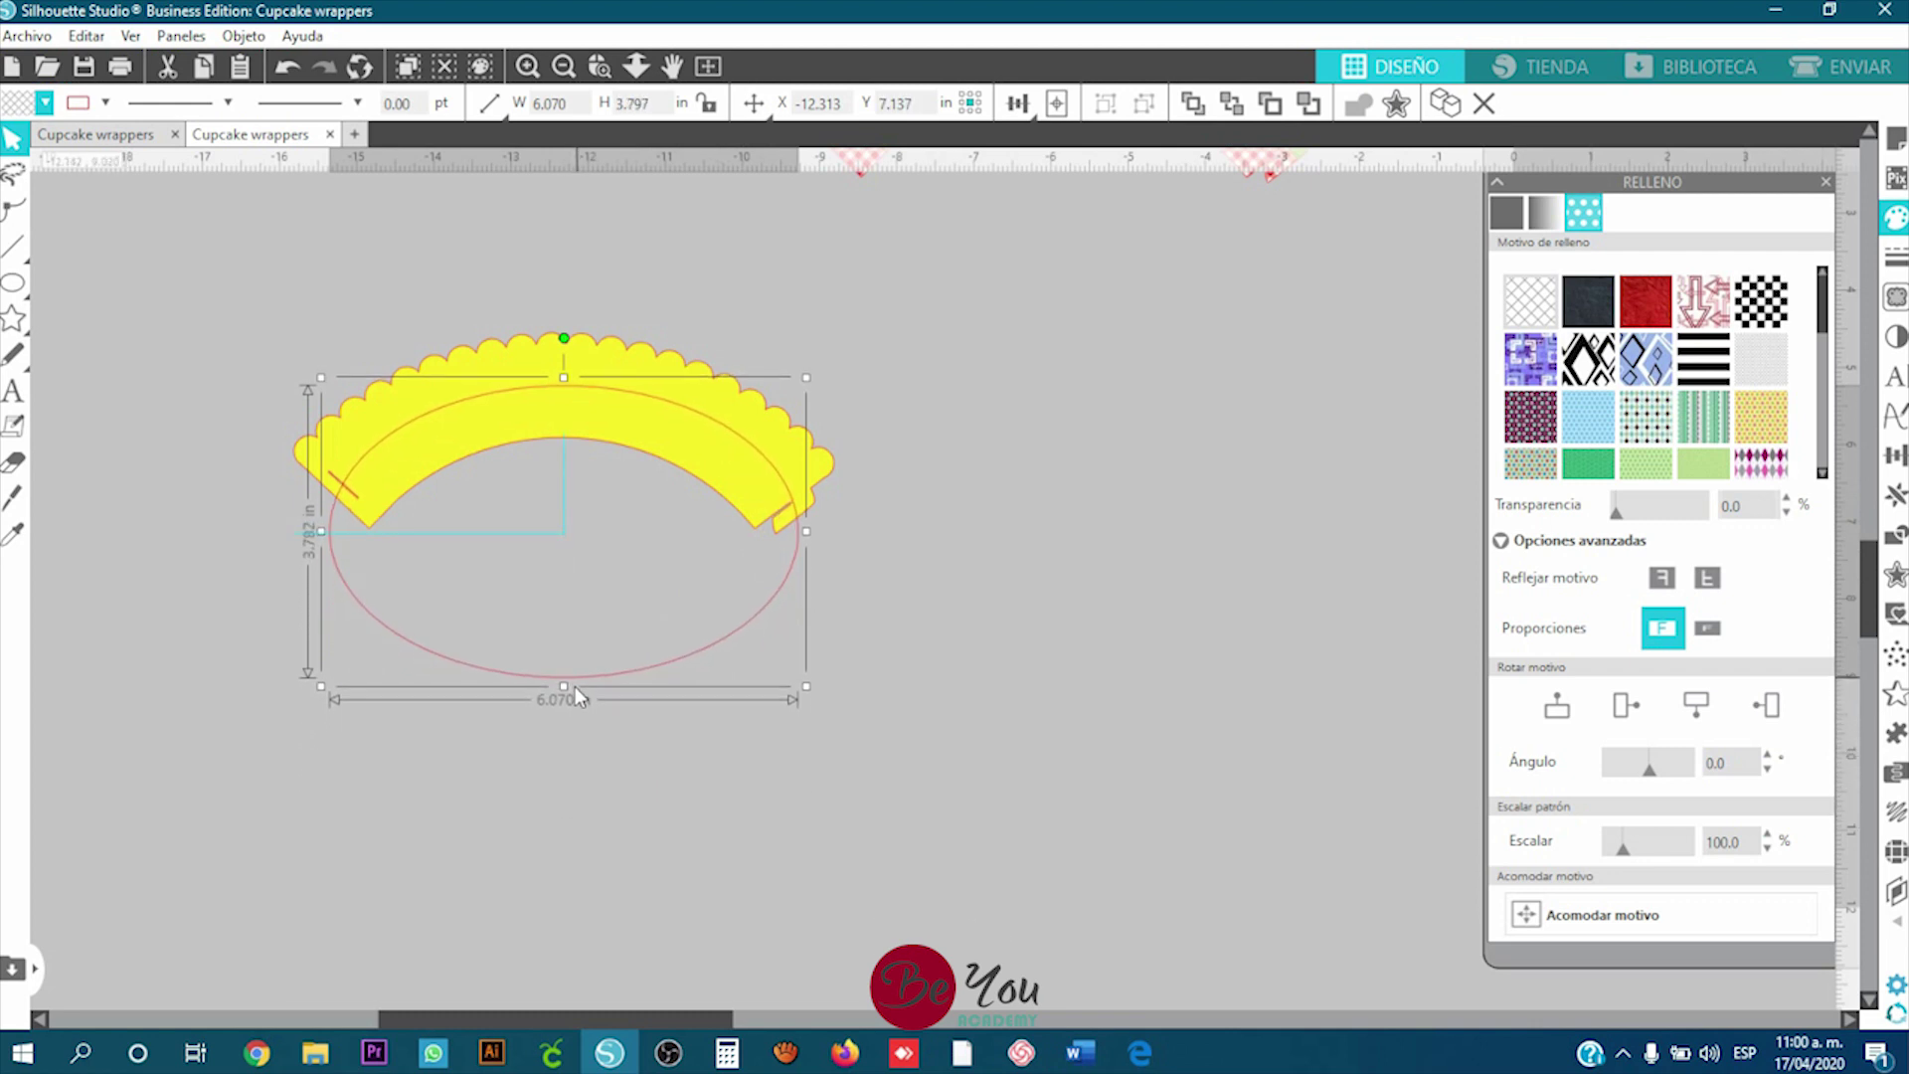
# Step: Duplicate the yellow wrapper twice and place both copies in the empty area to the right of the original
pyautogui.click(910, 554)
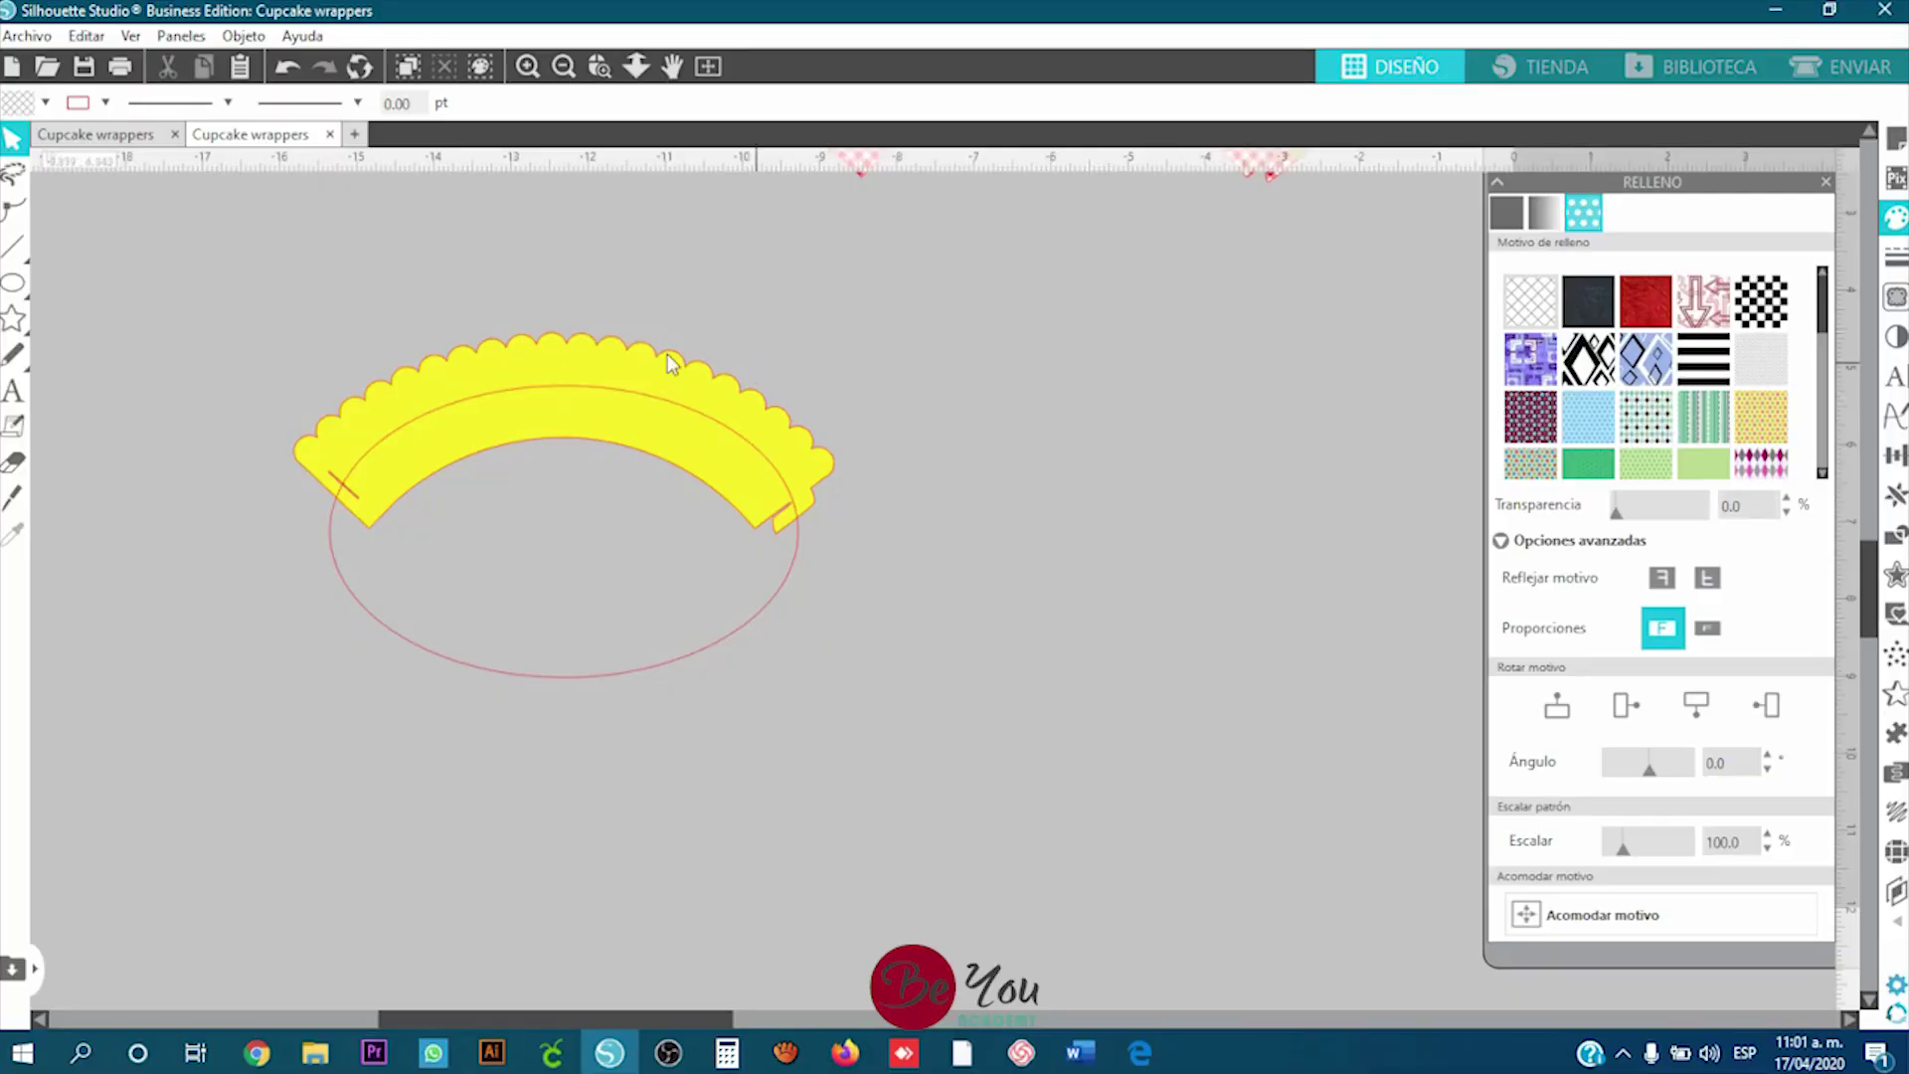
pyautogui.rightClick(562, 360)
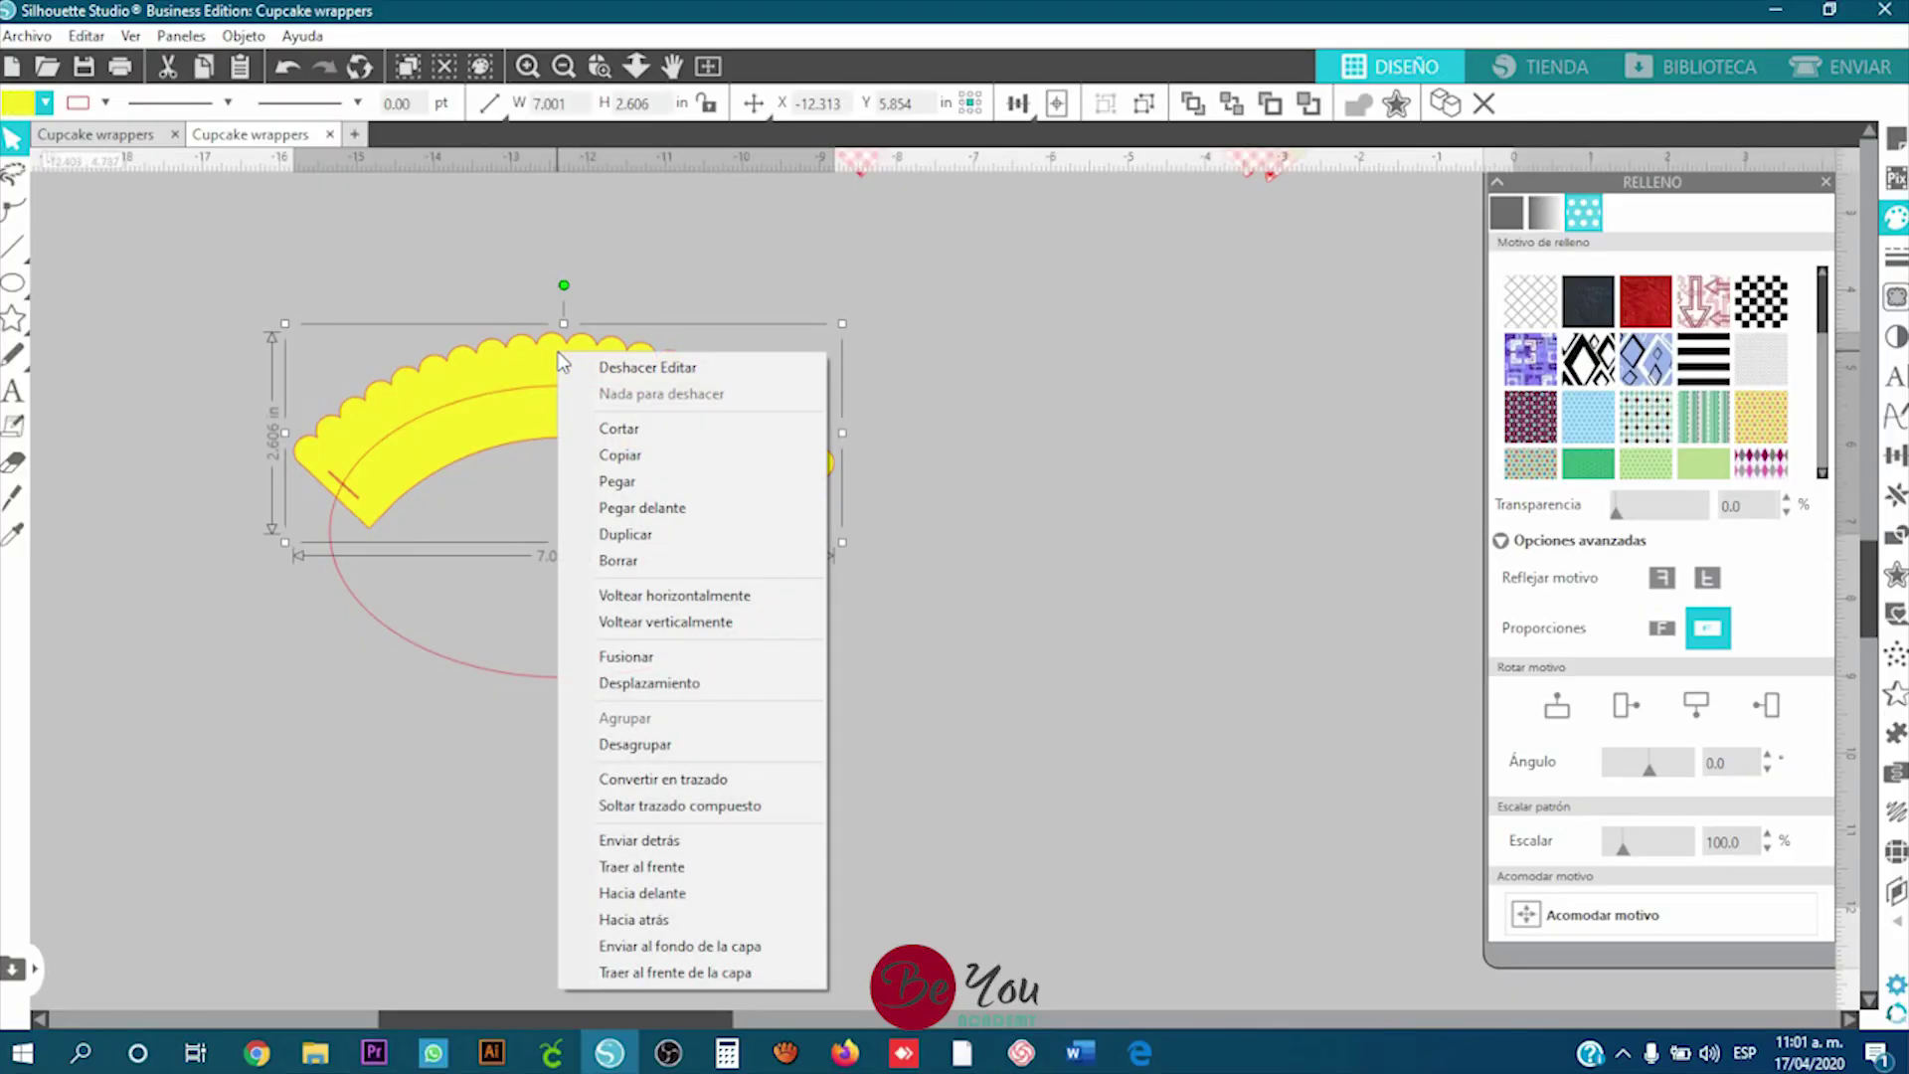
pyautogui.click(658, 537)
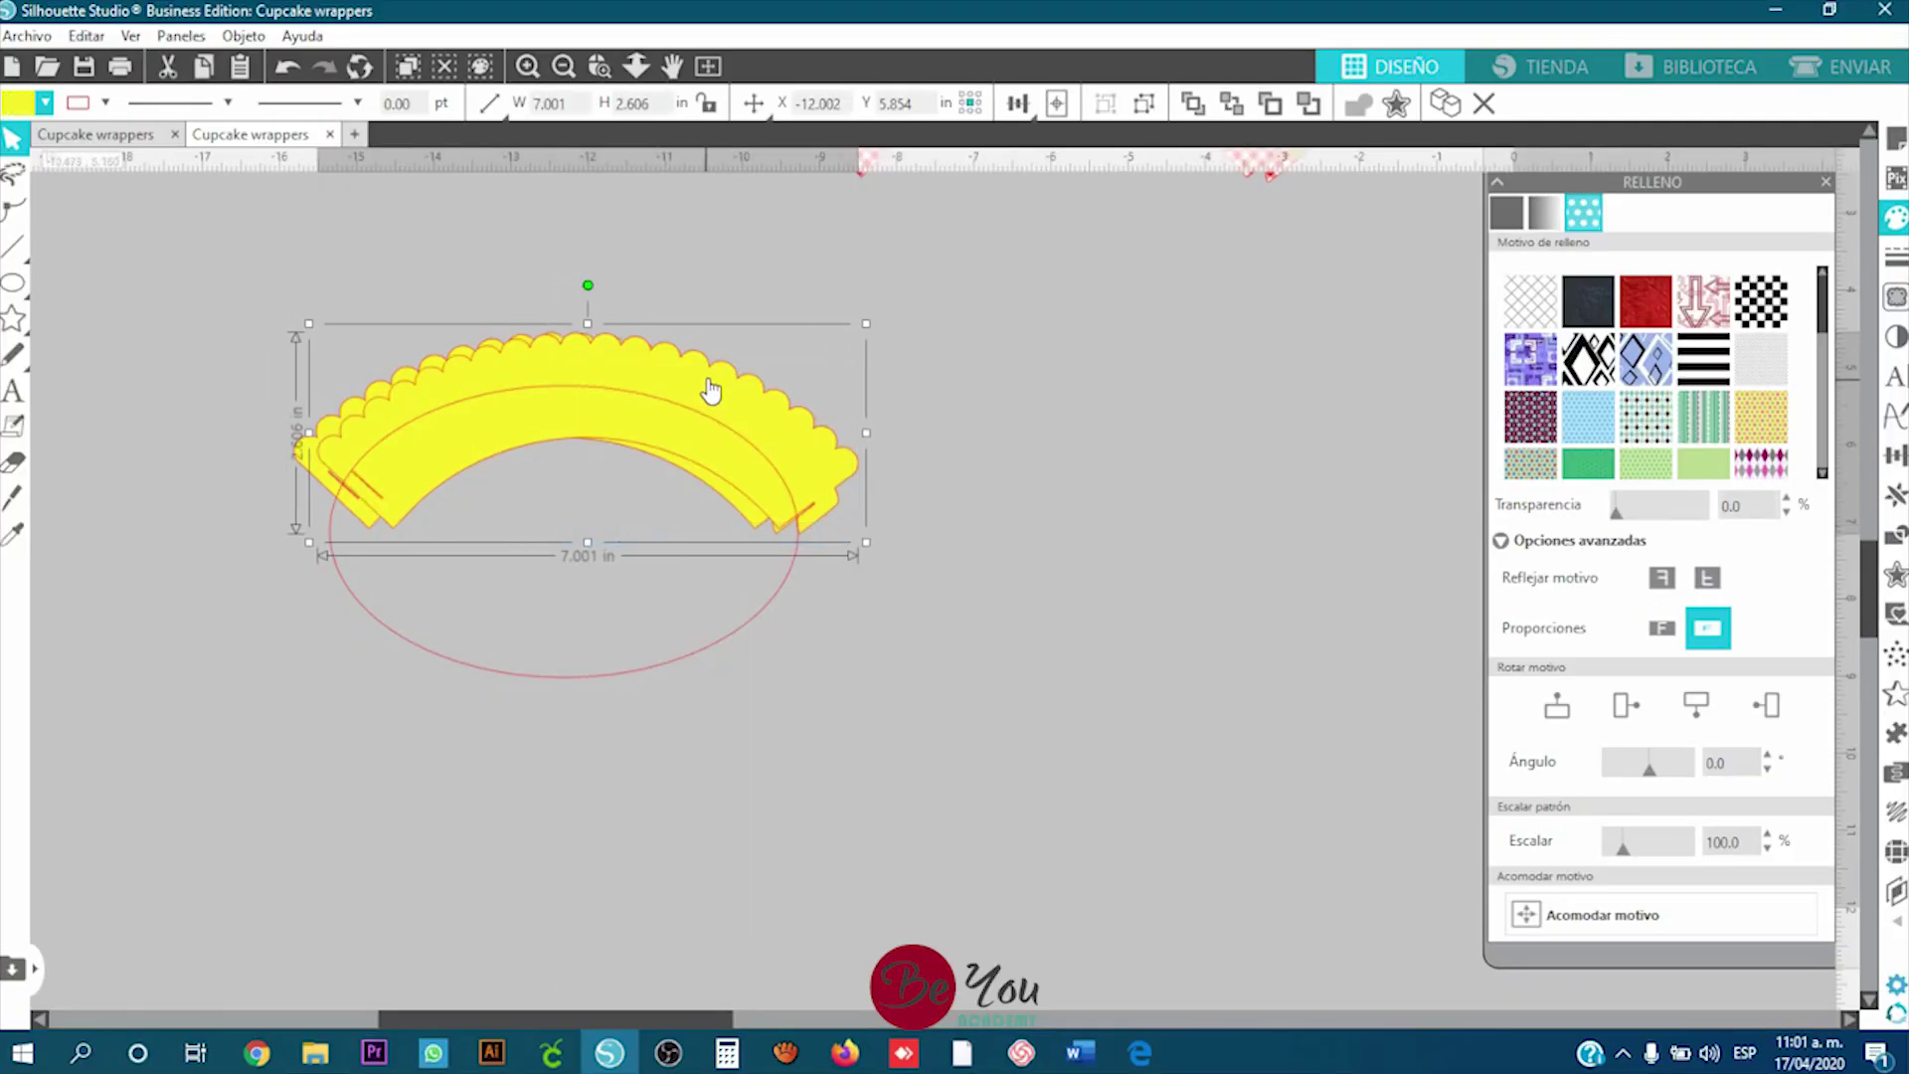
pyautogui.moveTo(711, 390); pyautogui.dragTo(1388, 474)
pyautogui.rightClick(582, 350)
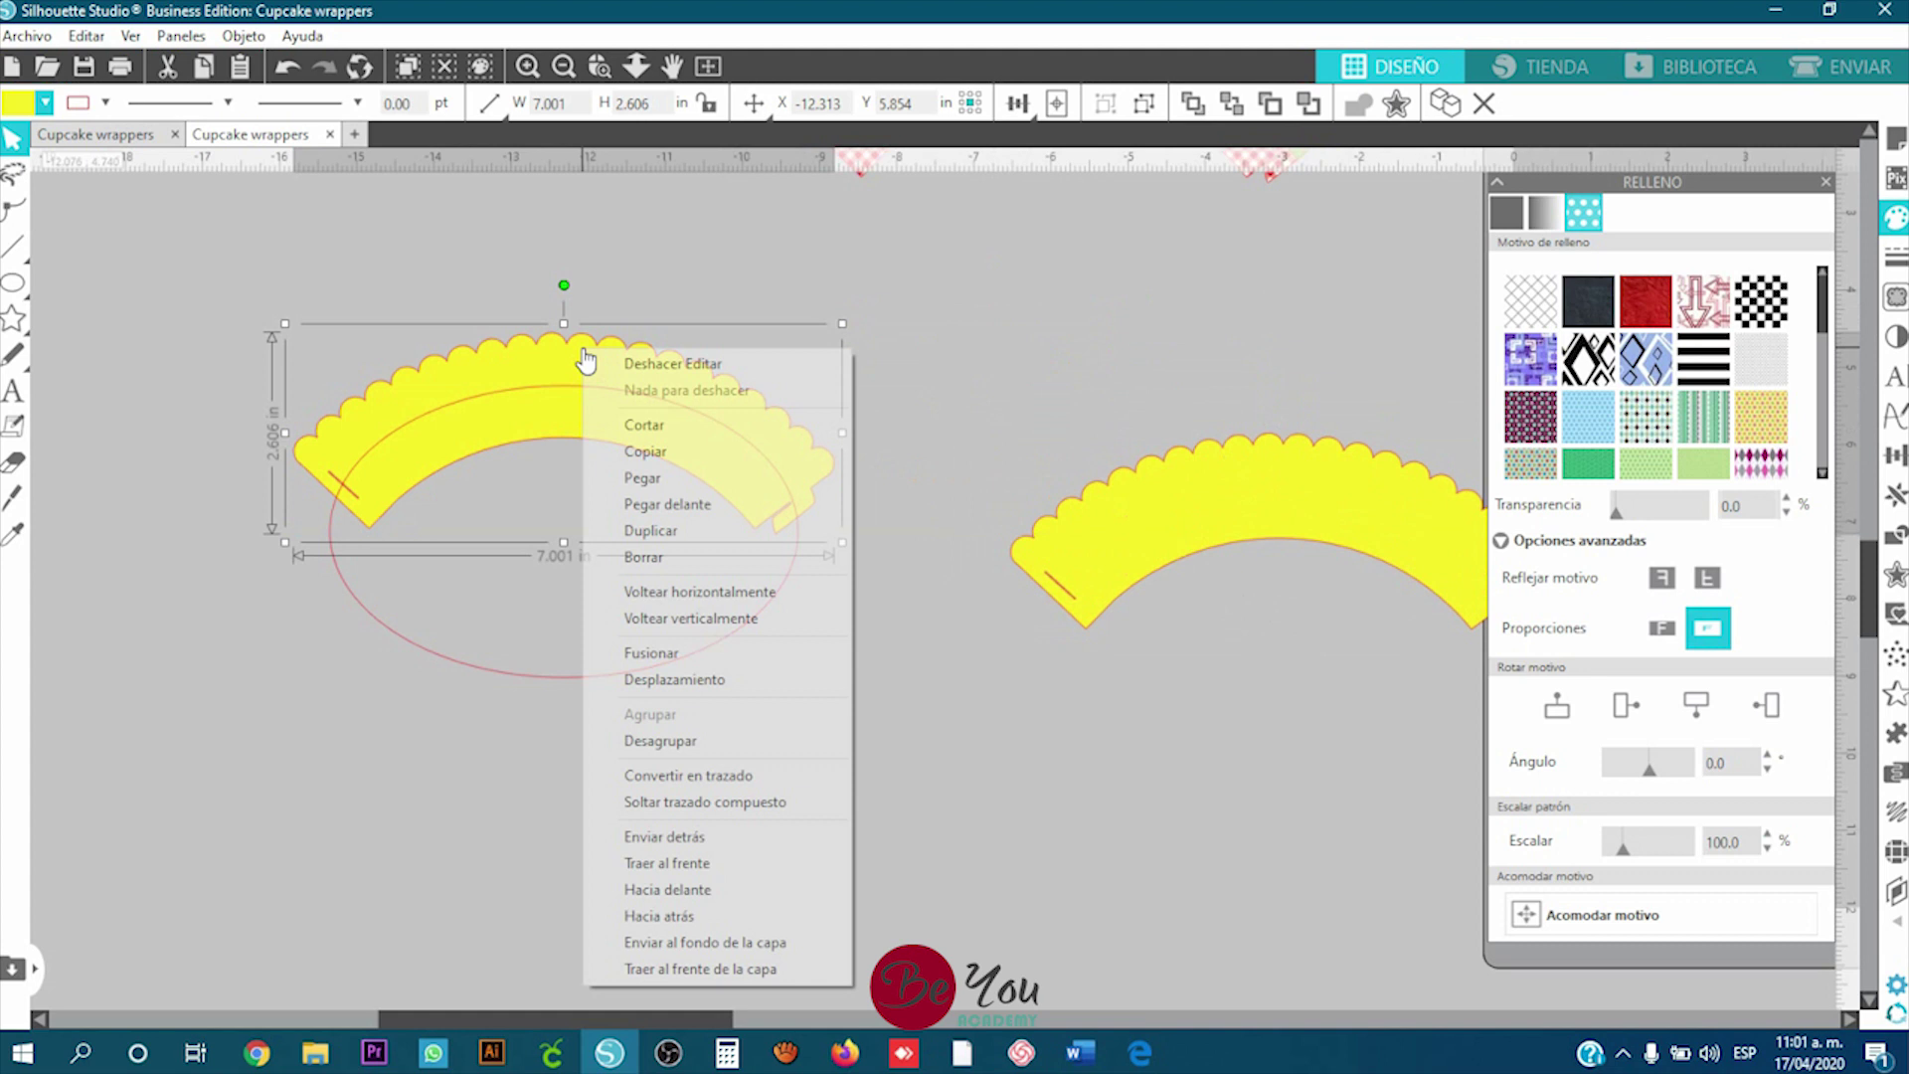
pyautogui.click(656, 530)
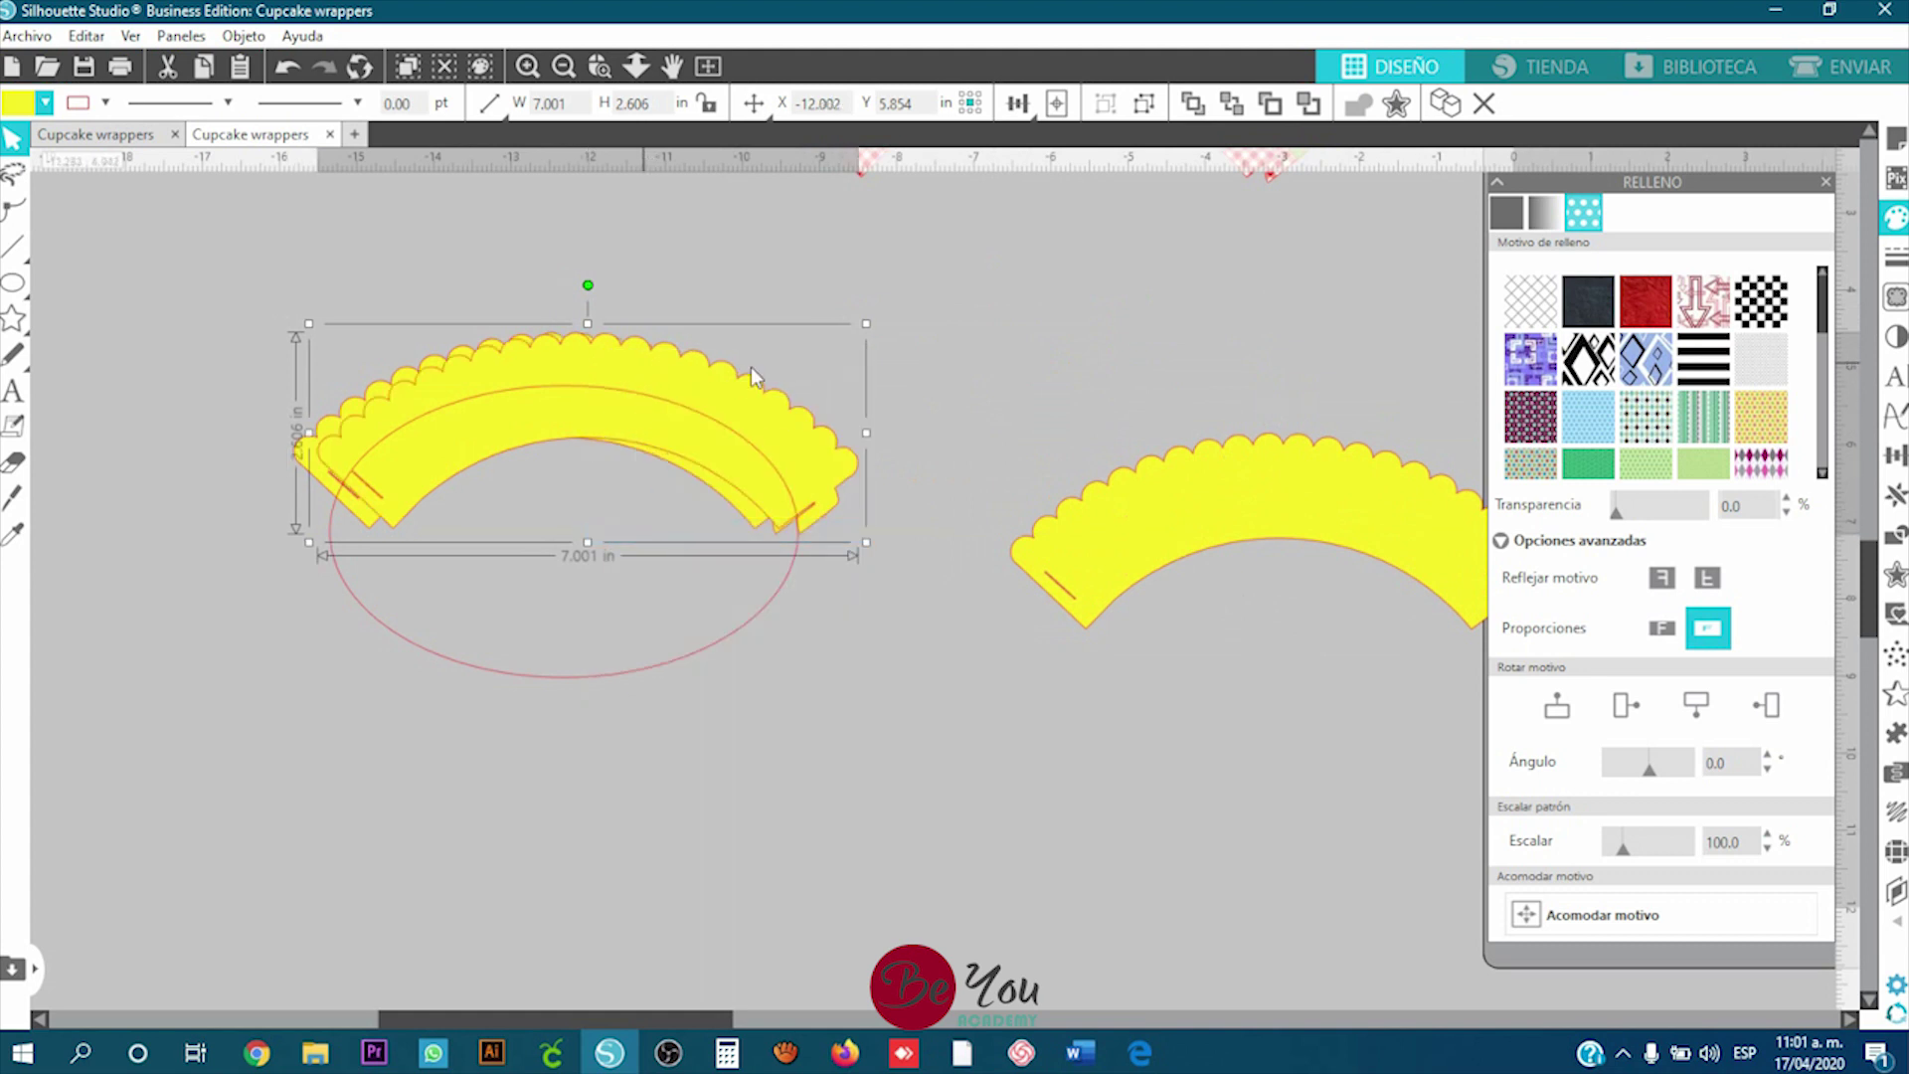
pyautogui.moveTo(750, 366); pyautogui.dragTo(1462, 722)
pyautogui.click(1022, 420)
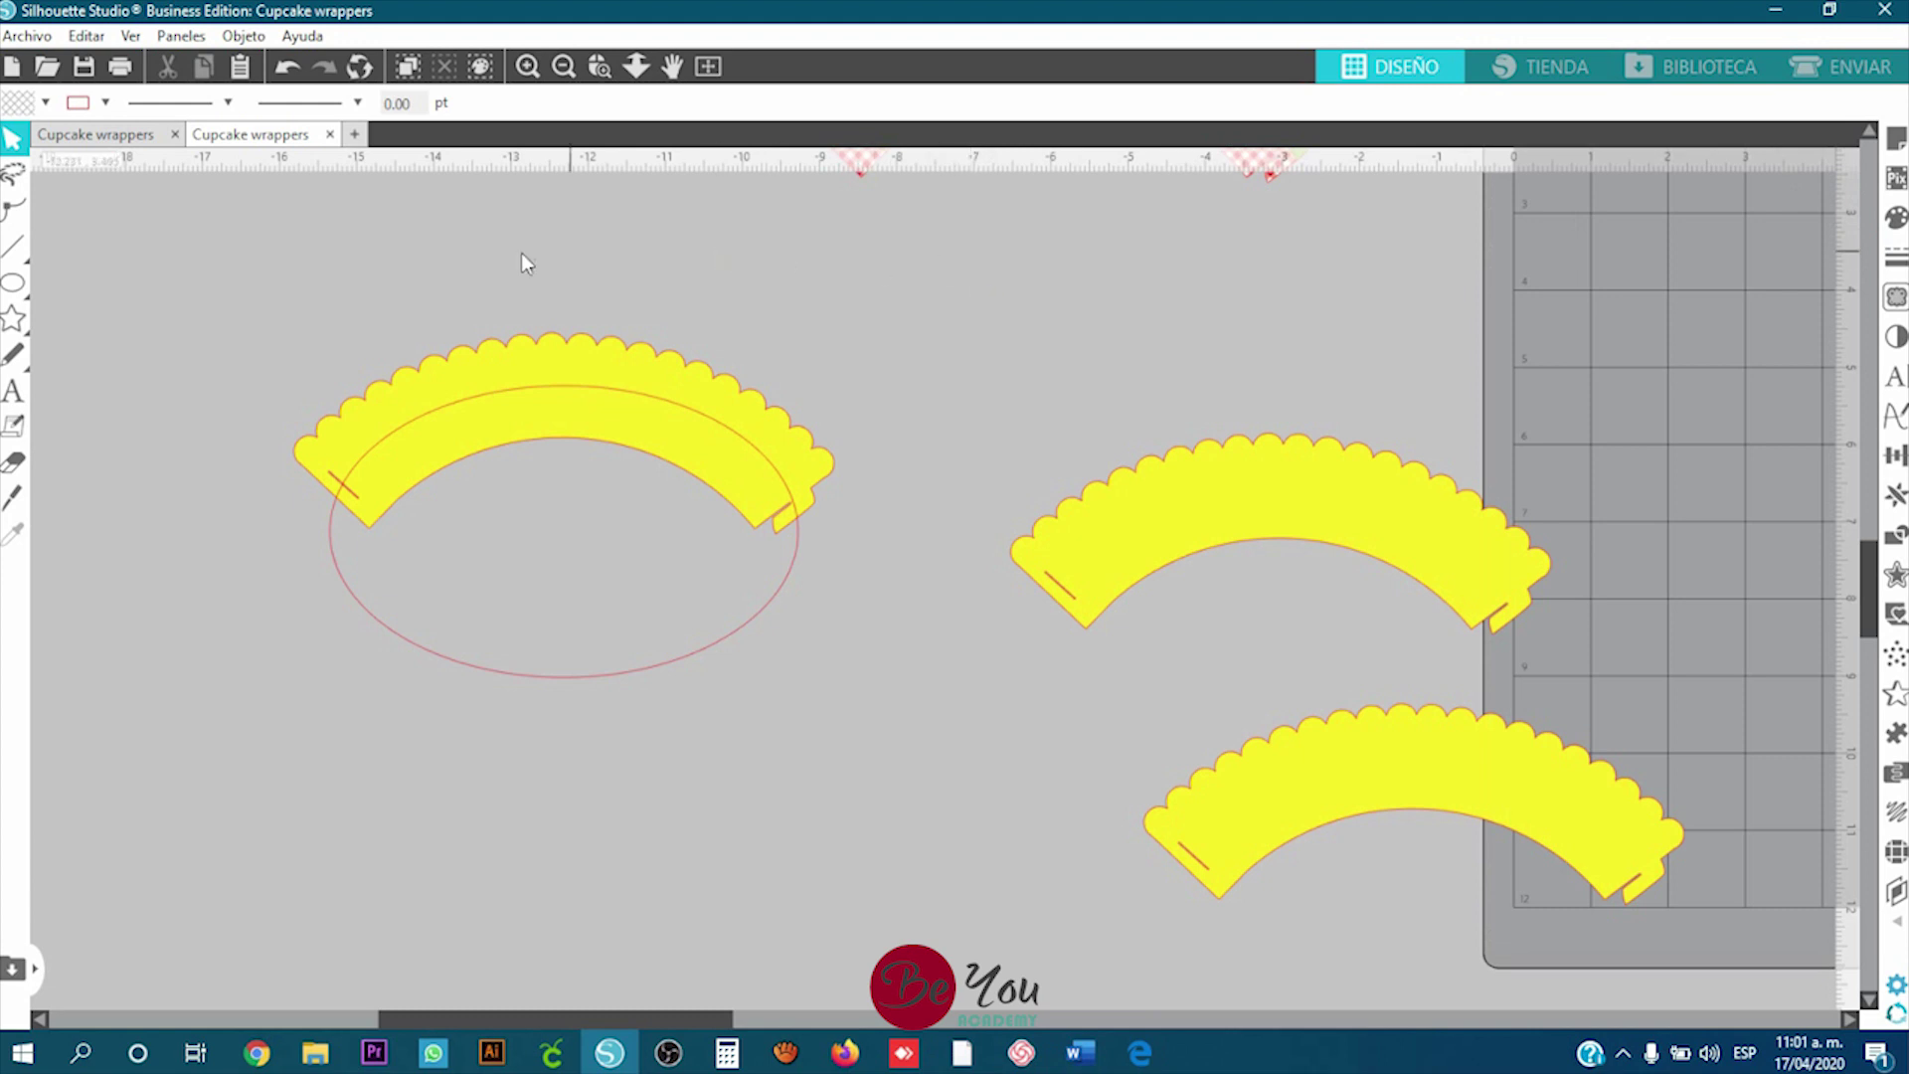
# Step: Divide the original yellow wrapper along the ellipse that crosses it
pyautogui.moveTo(163, 304); pyautogui.dragTo(434, 543)
pyautogui.moveTo(768, 713); pyautogui.dragTo(863, 732)
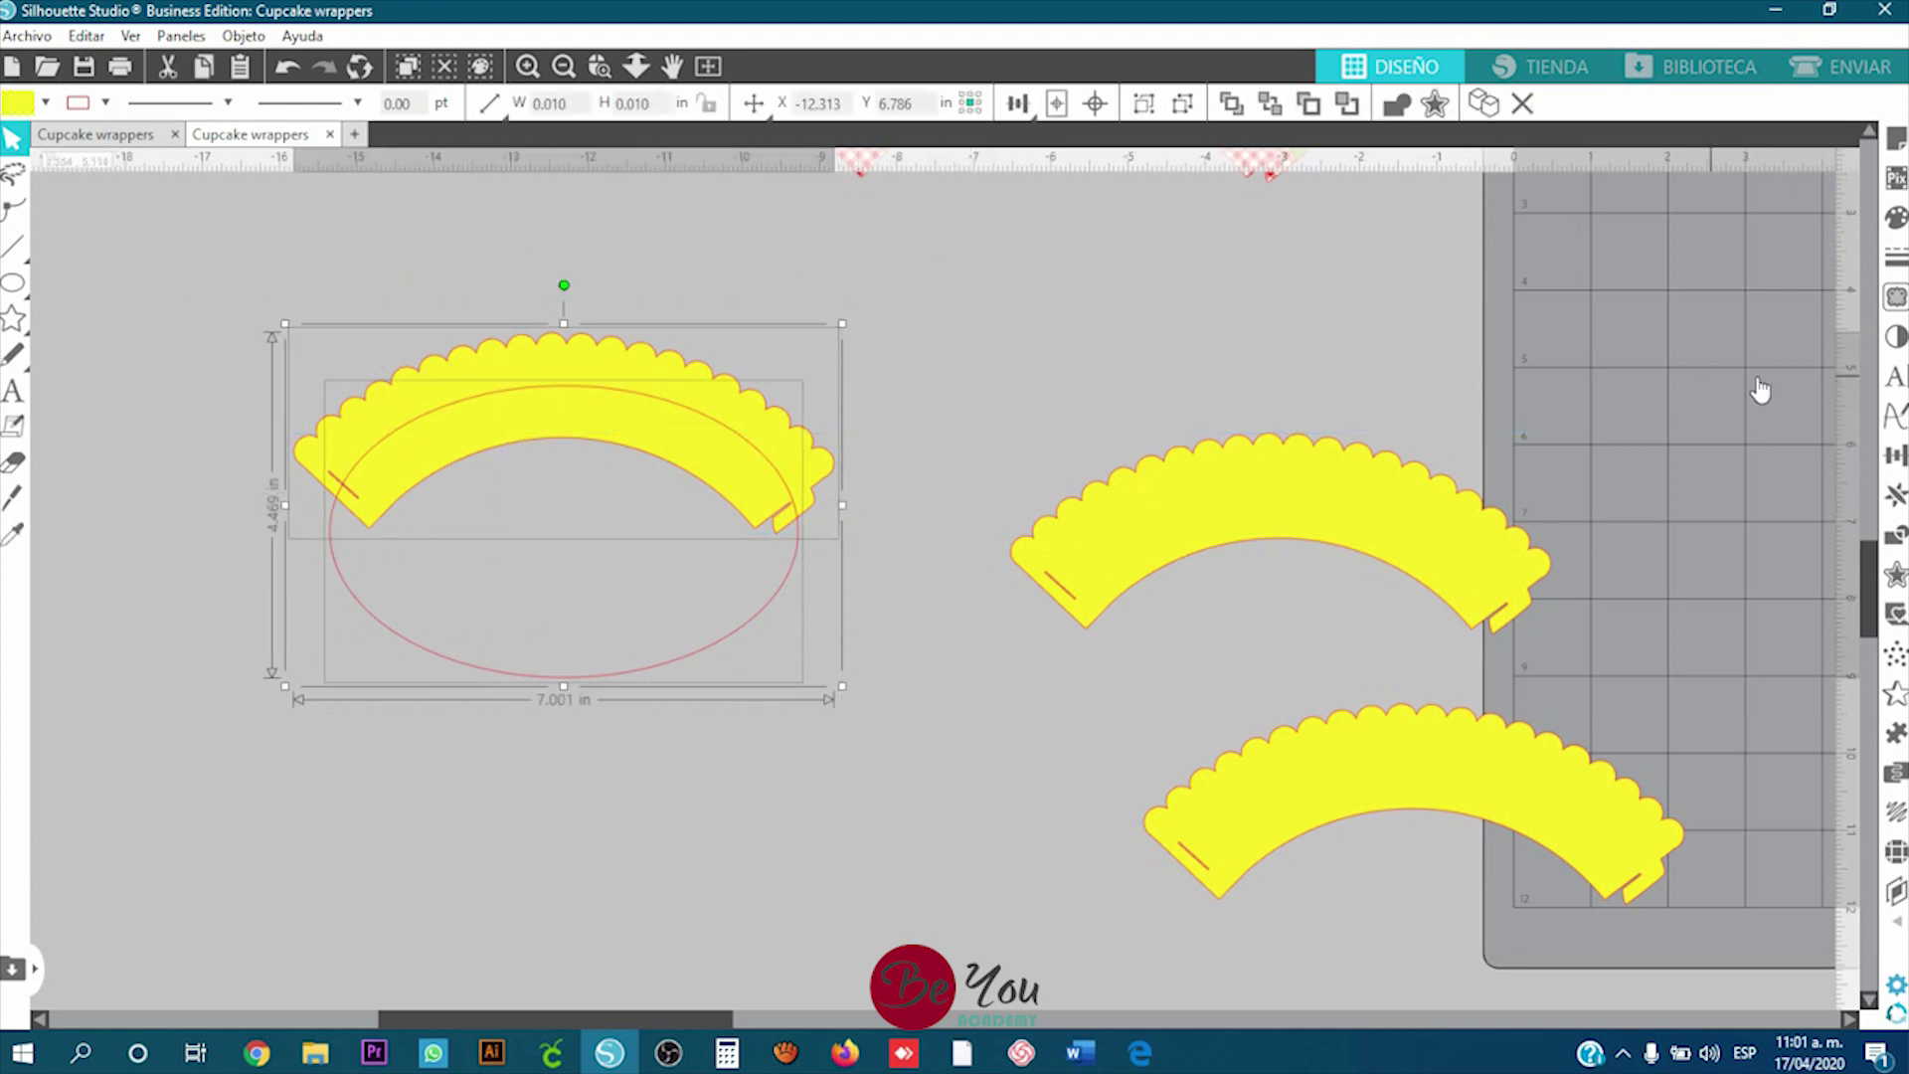
pyautogui.click(1897, 539)
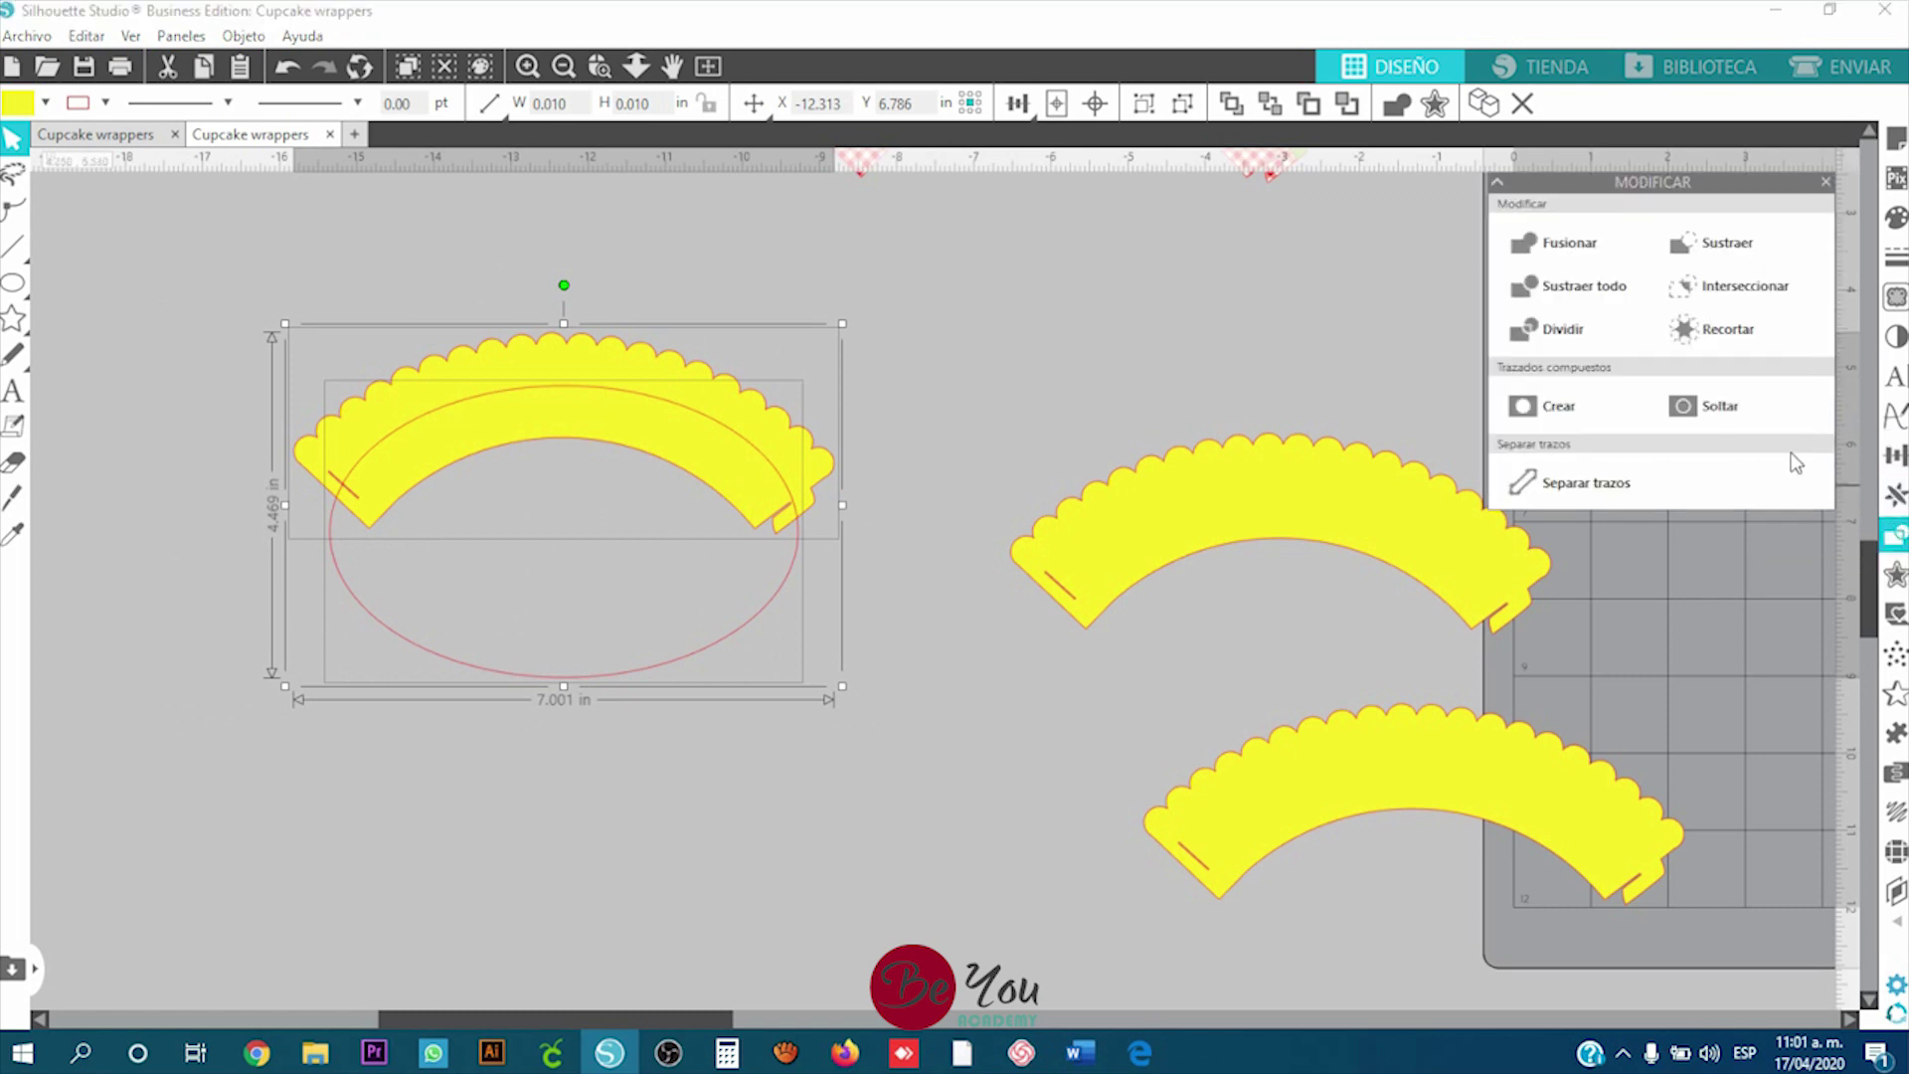
pyautogui.click(1578, 326)
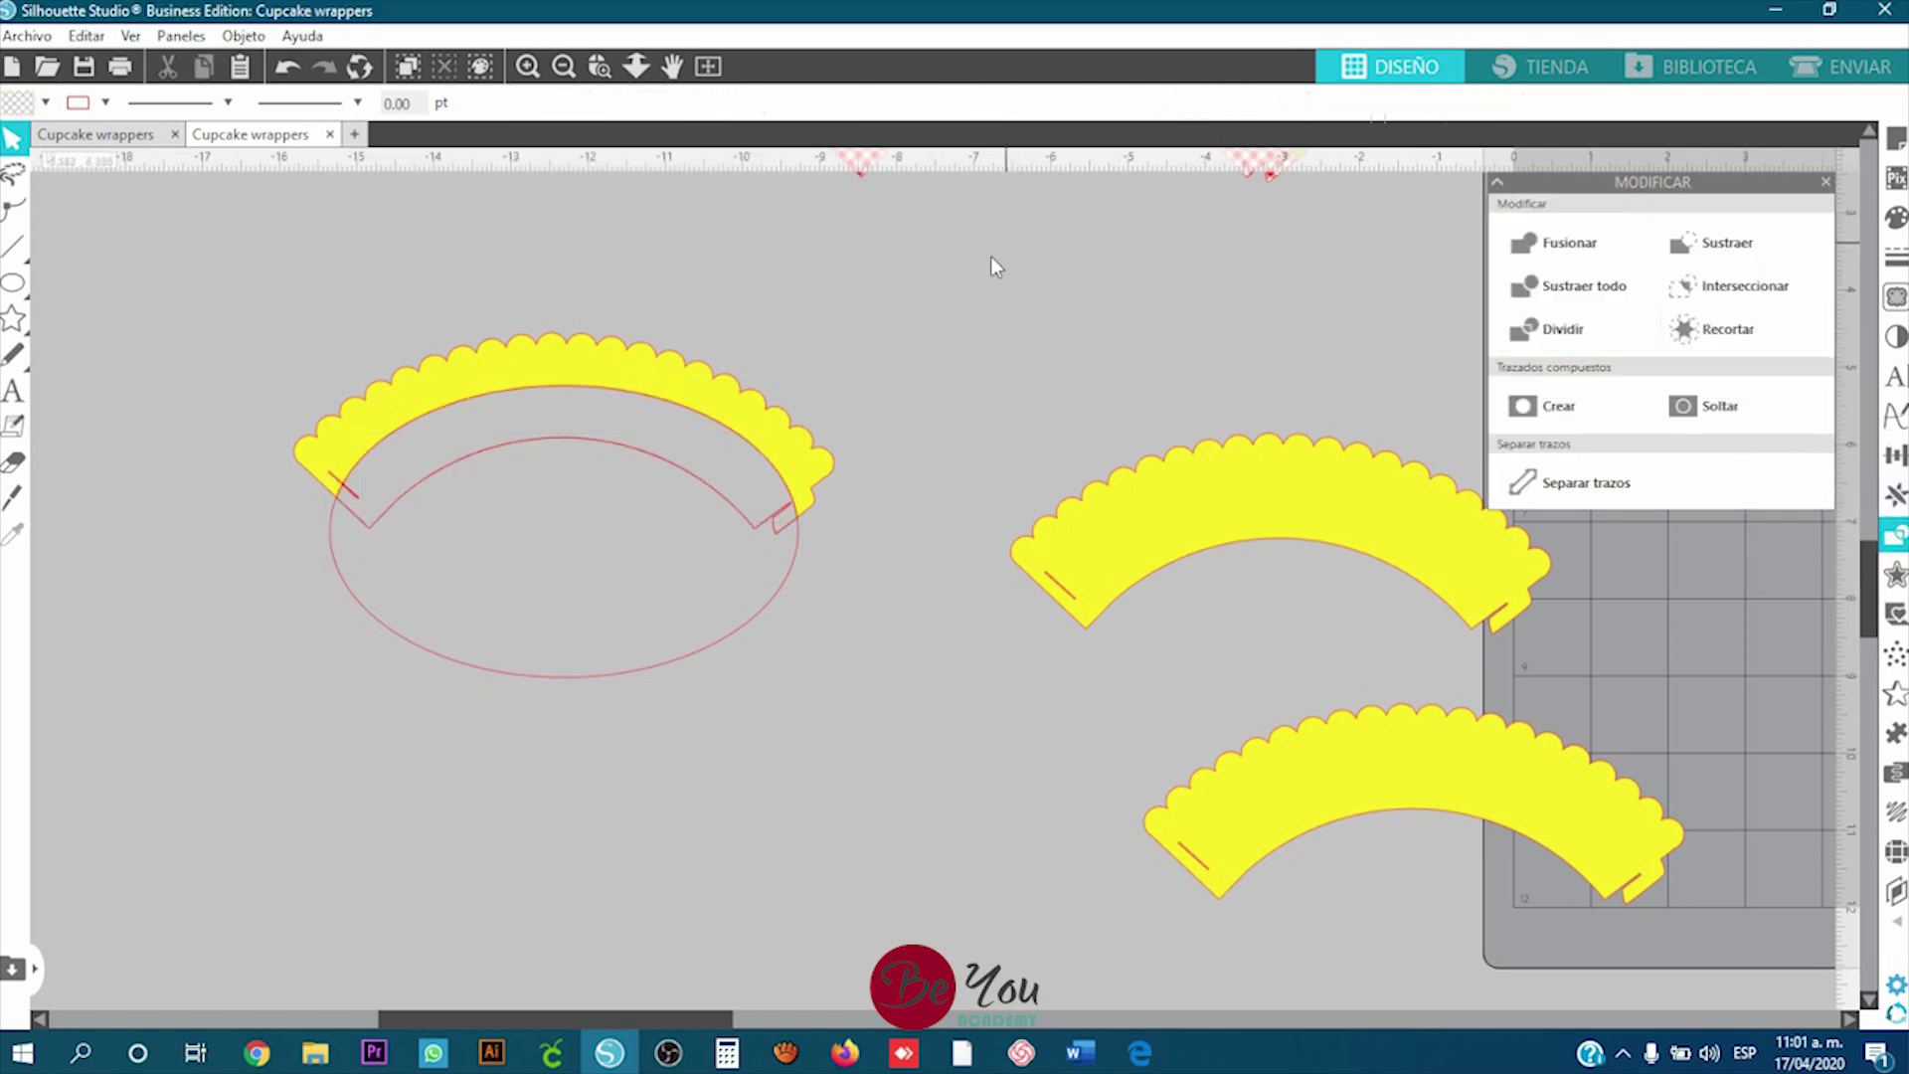
# Step: Pull the scalloped band away, delete the leftover ellipse and outline pieces, and move the band back into the cleared area
pyautogui.moveTo(825, 434); pyautogui.dragTo(1215, 283)
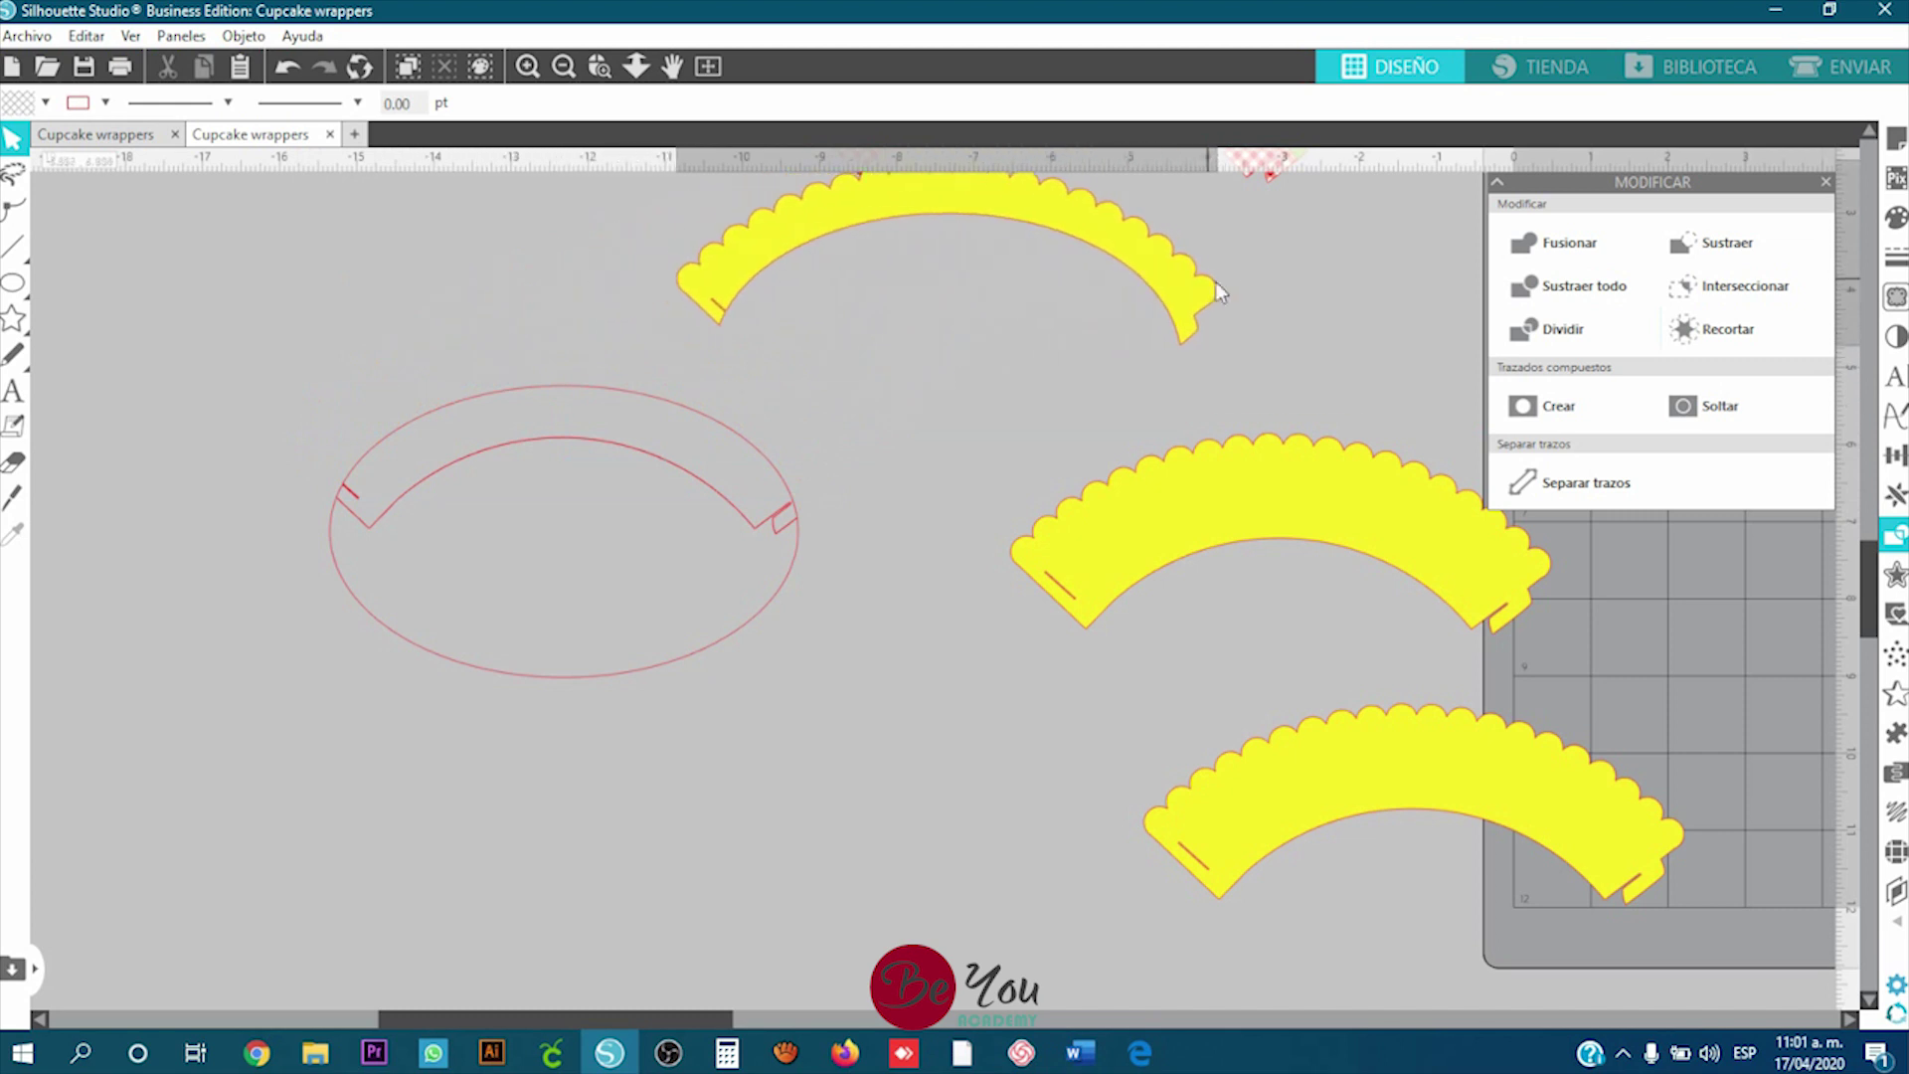
pyautogui.moveTo(813, 664); pyautogui.dragTo(310, 398)
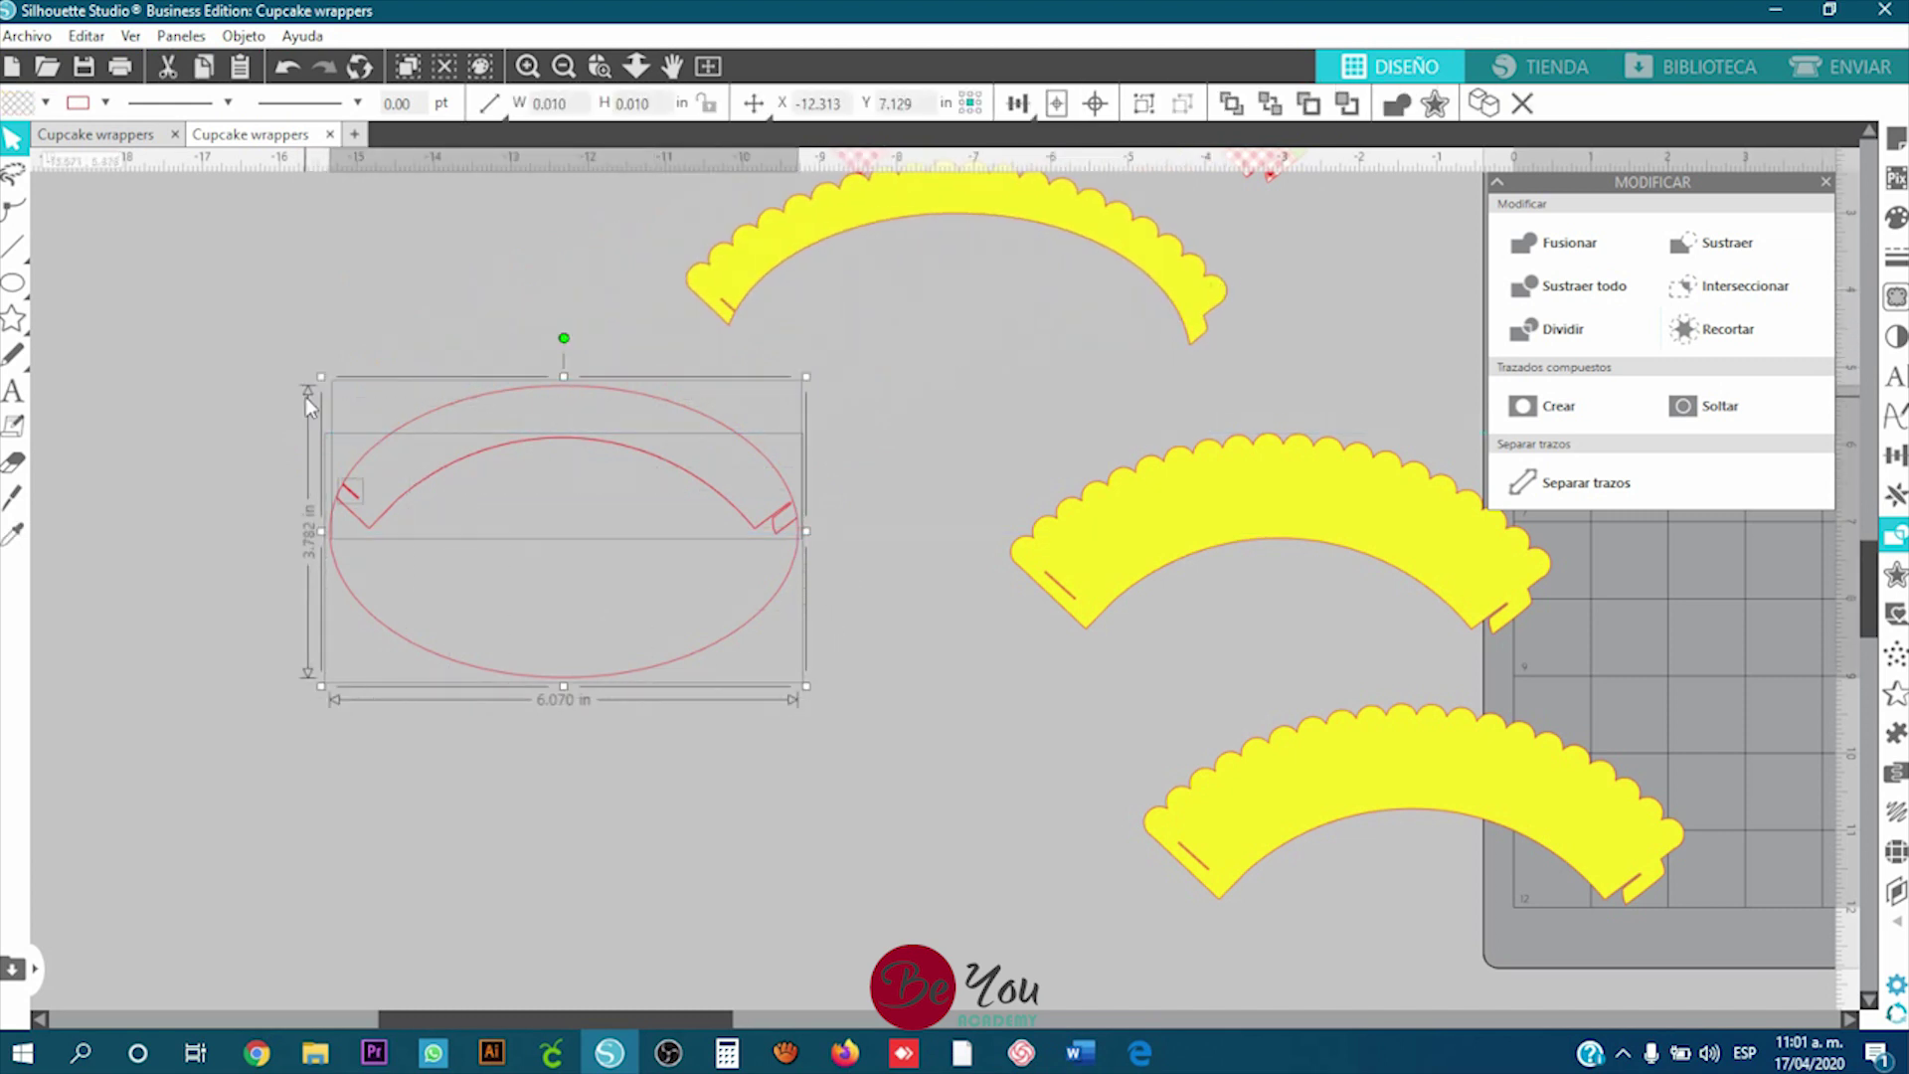
pyautogui.press('Delete')
pyautogui.moveTo(844, 243); pyautogui.dragTo(576, 375)
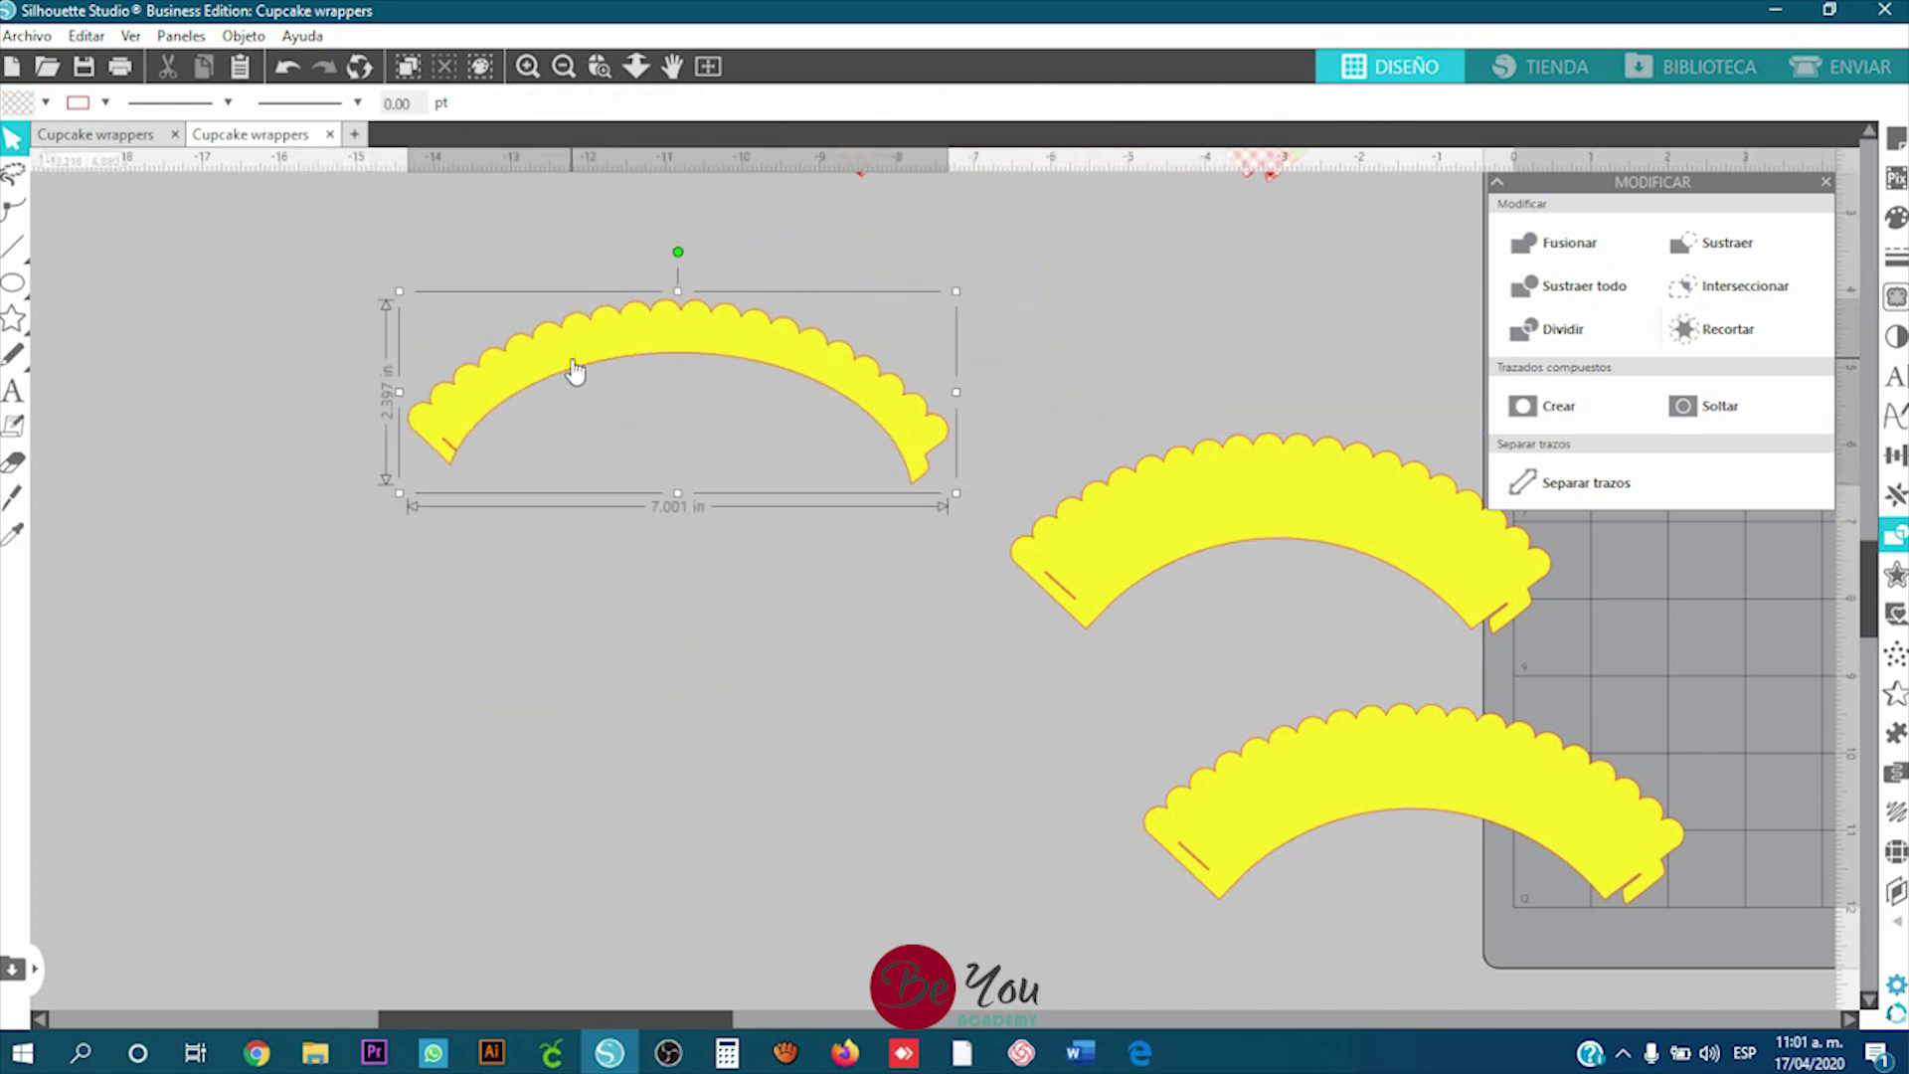
pyautogui.click(648, 701)
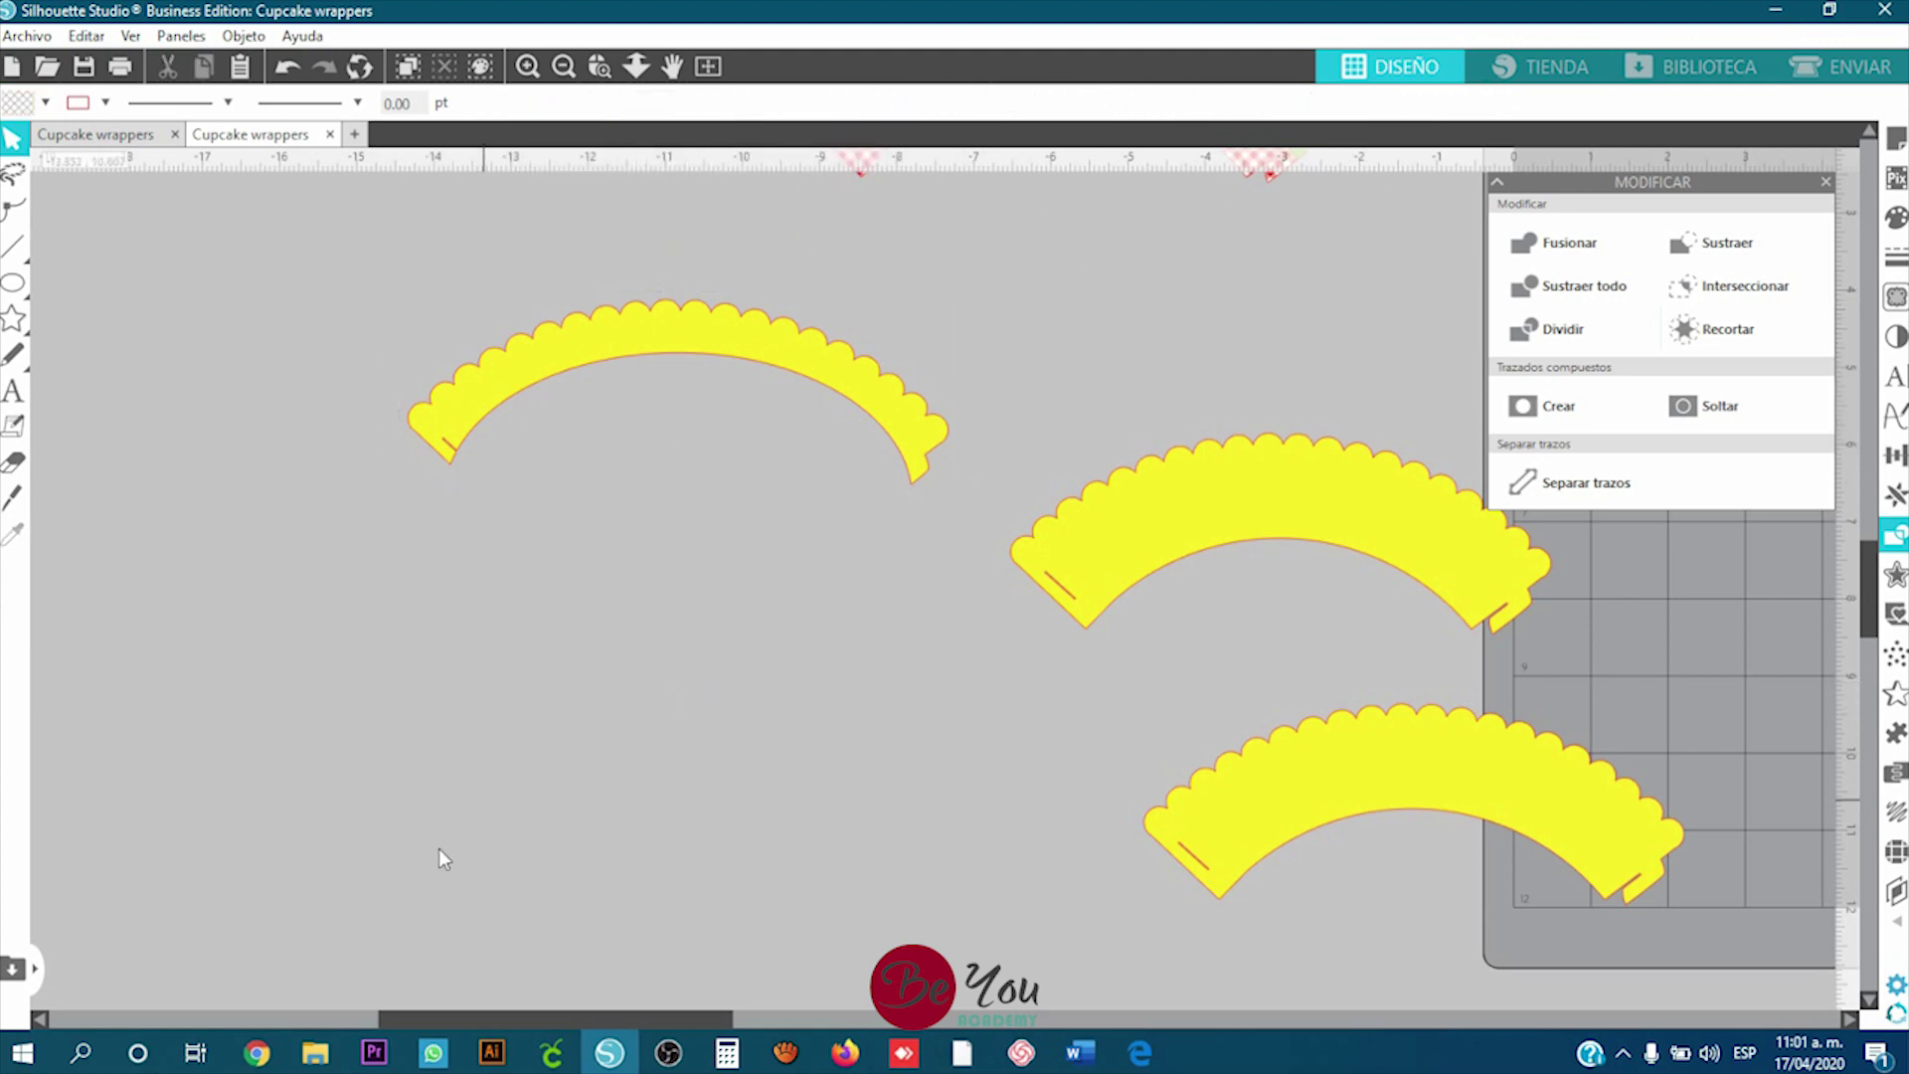
# Step: Fill the scalloped band with pink pattern 15 and a full yellow wrapper with blue pattern 1 from the FROZEN folder
pyautogui.click(315, 1052)
pyautogui.moveTo(388, 418); pyautogui.dragTo(629, 309)
pyautogui.click(316, 1052)
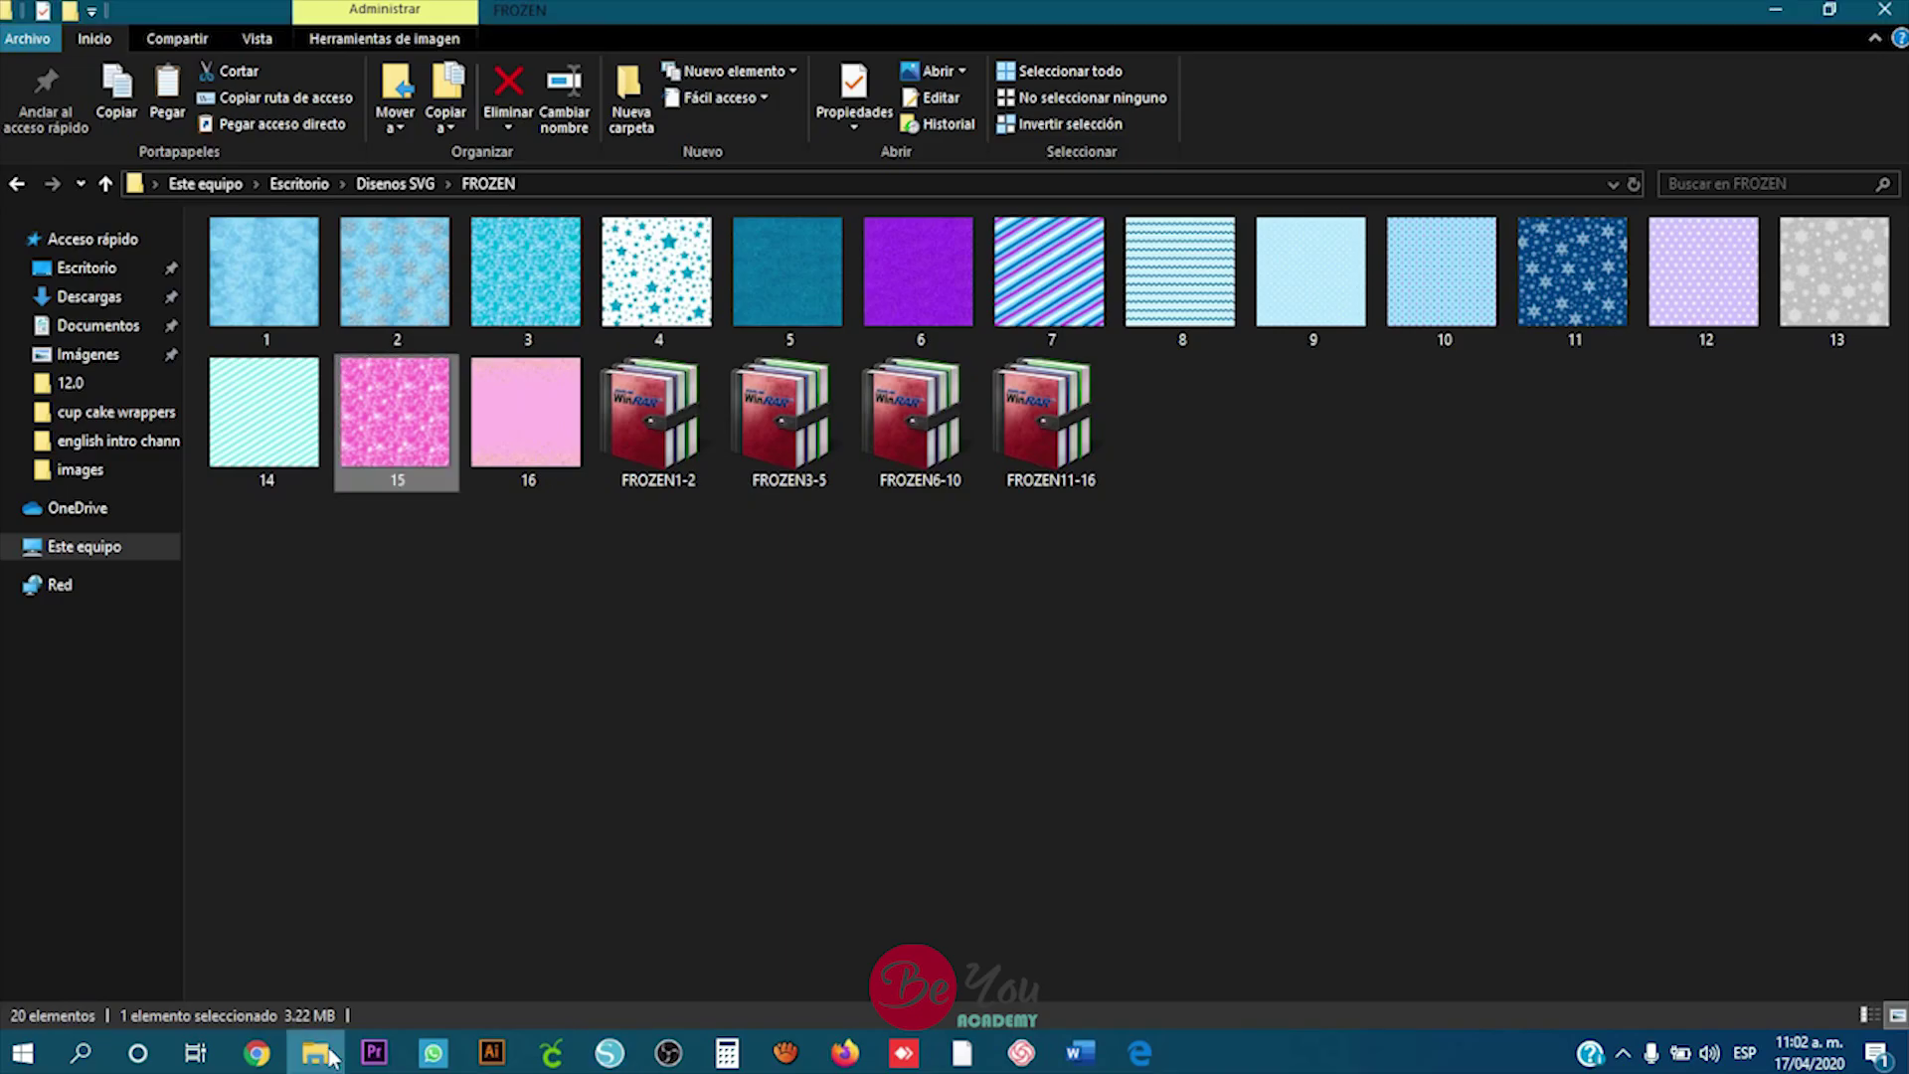
pyautogui.moveTo(264, 283); pyautogui.dragTo(627, 1021)
pyautogui.moveTo(1150, 511); pyautogui.dragTo(1103, 577)
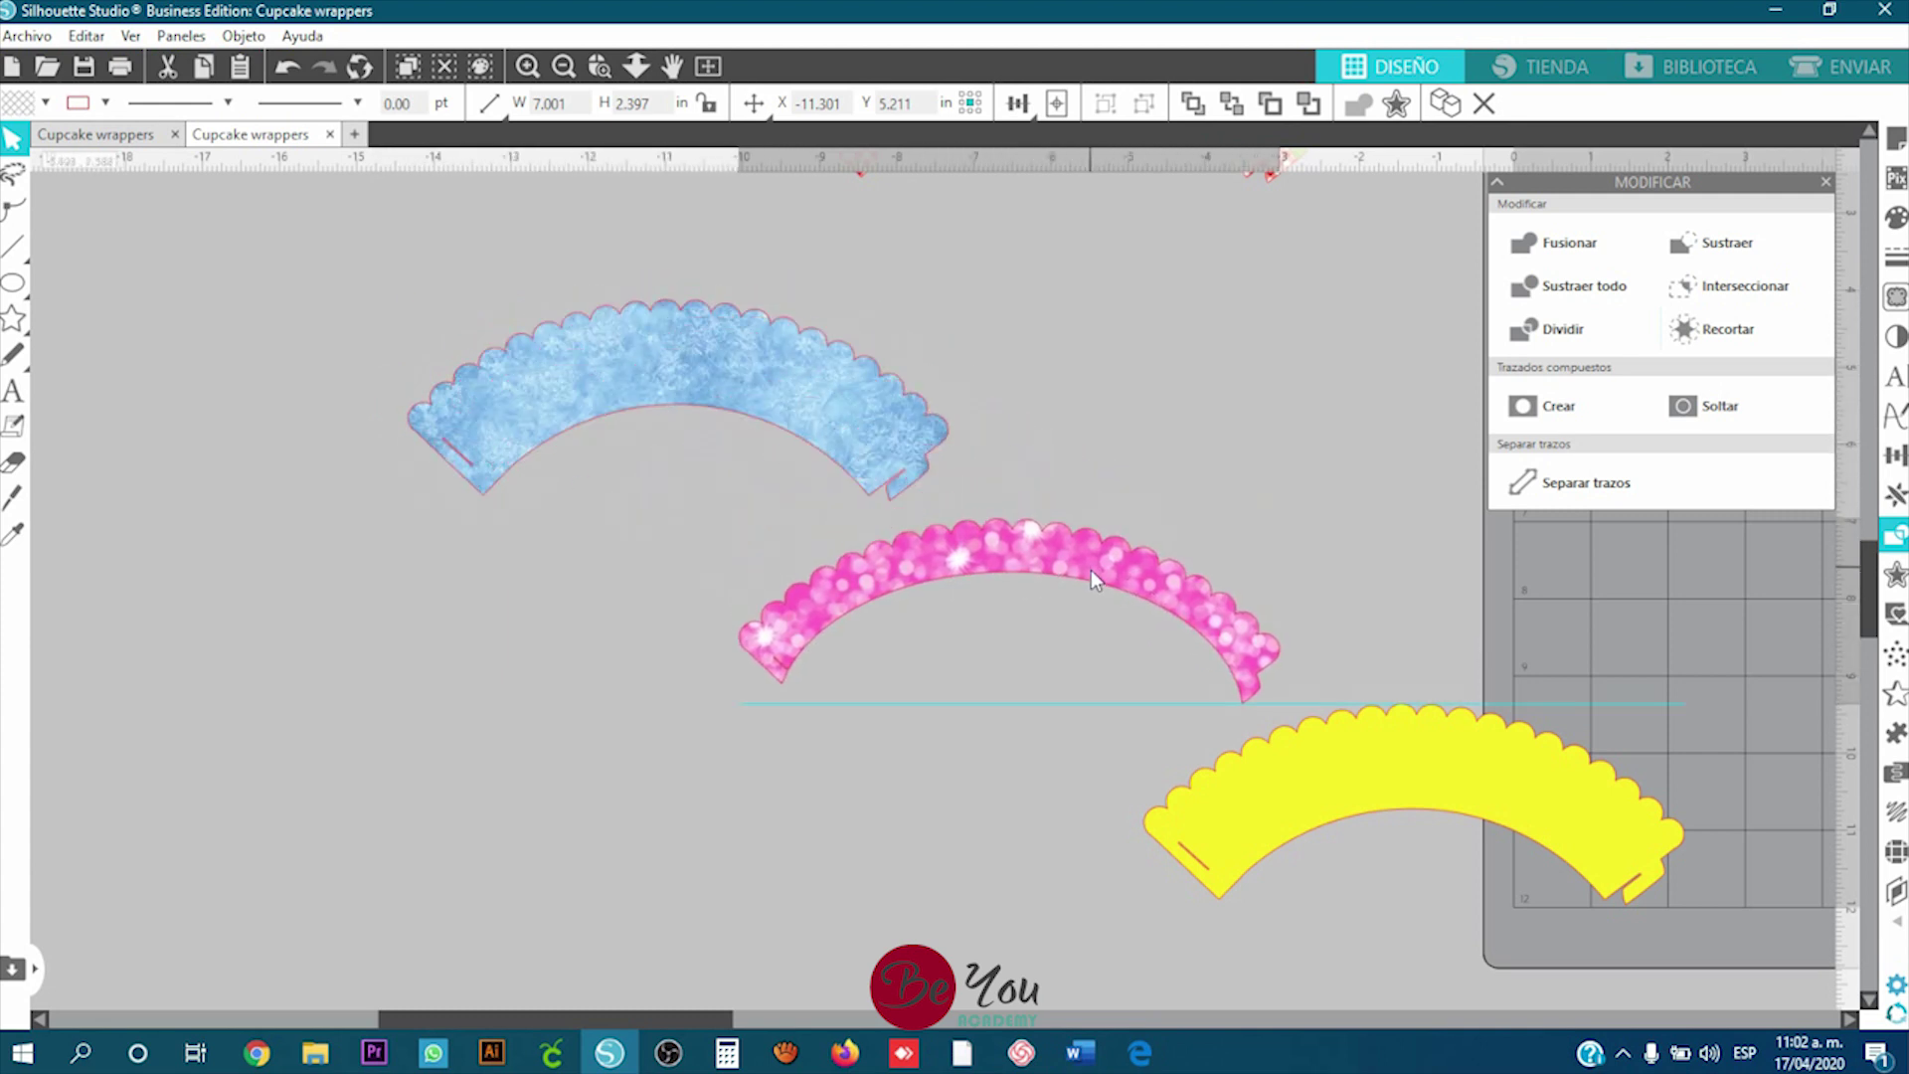
# Step: Select the pink band and blue wrapper together, centre them on each other and align their top edges
pyautogui.moveTo(320, 260); pyautogui.dragTo(767, 665)
pyautogui.moveTo(225, 322); pyautogui.dragTo(880, 760)
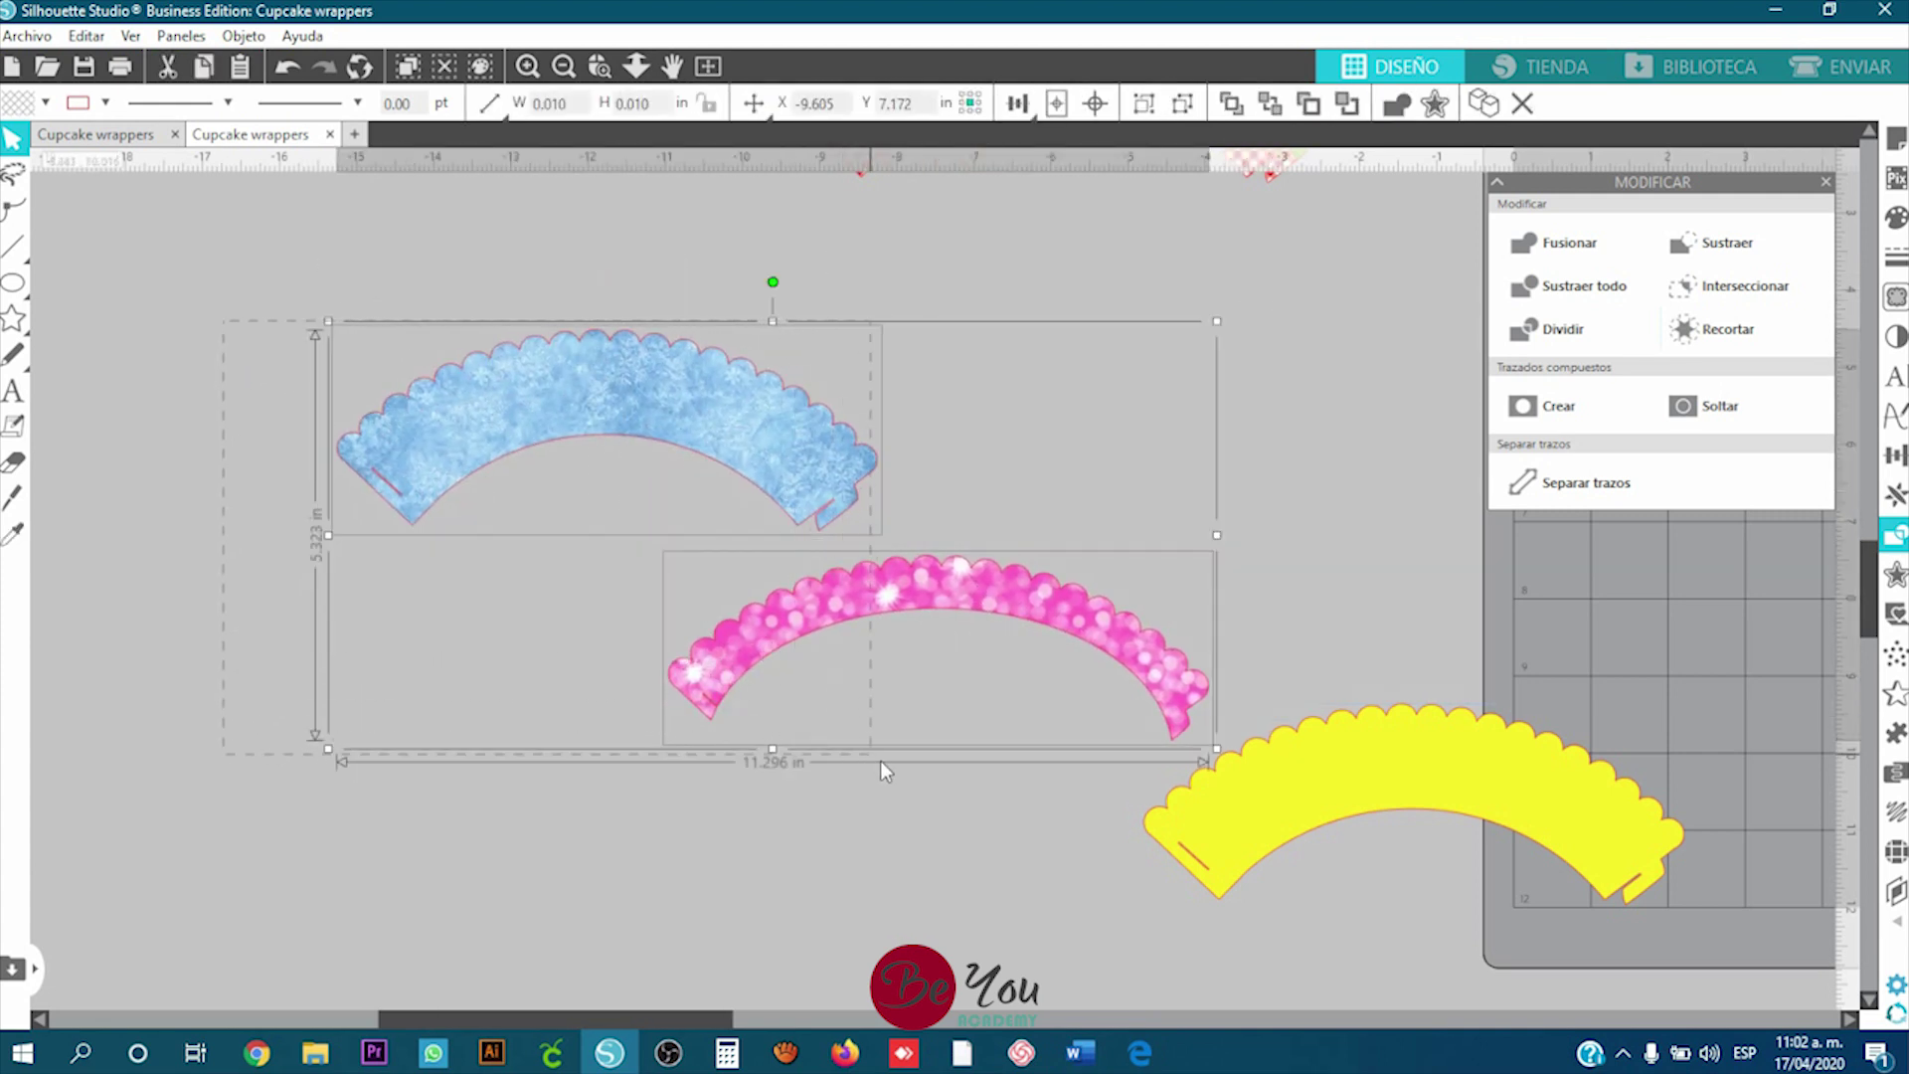
pyautogui.click(1095, 104)
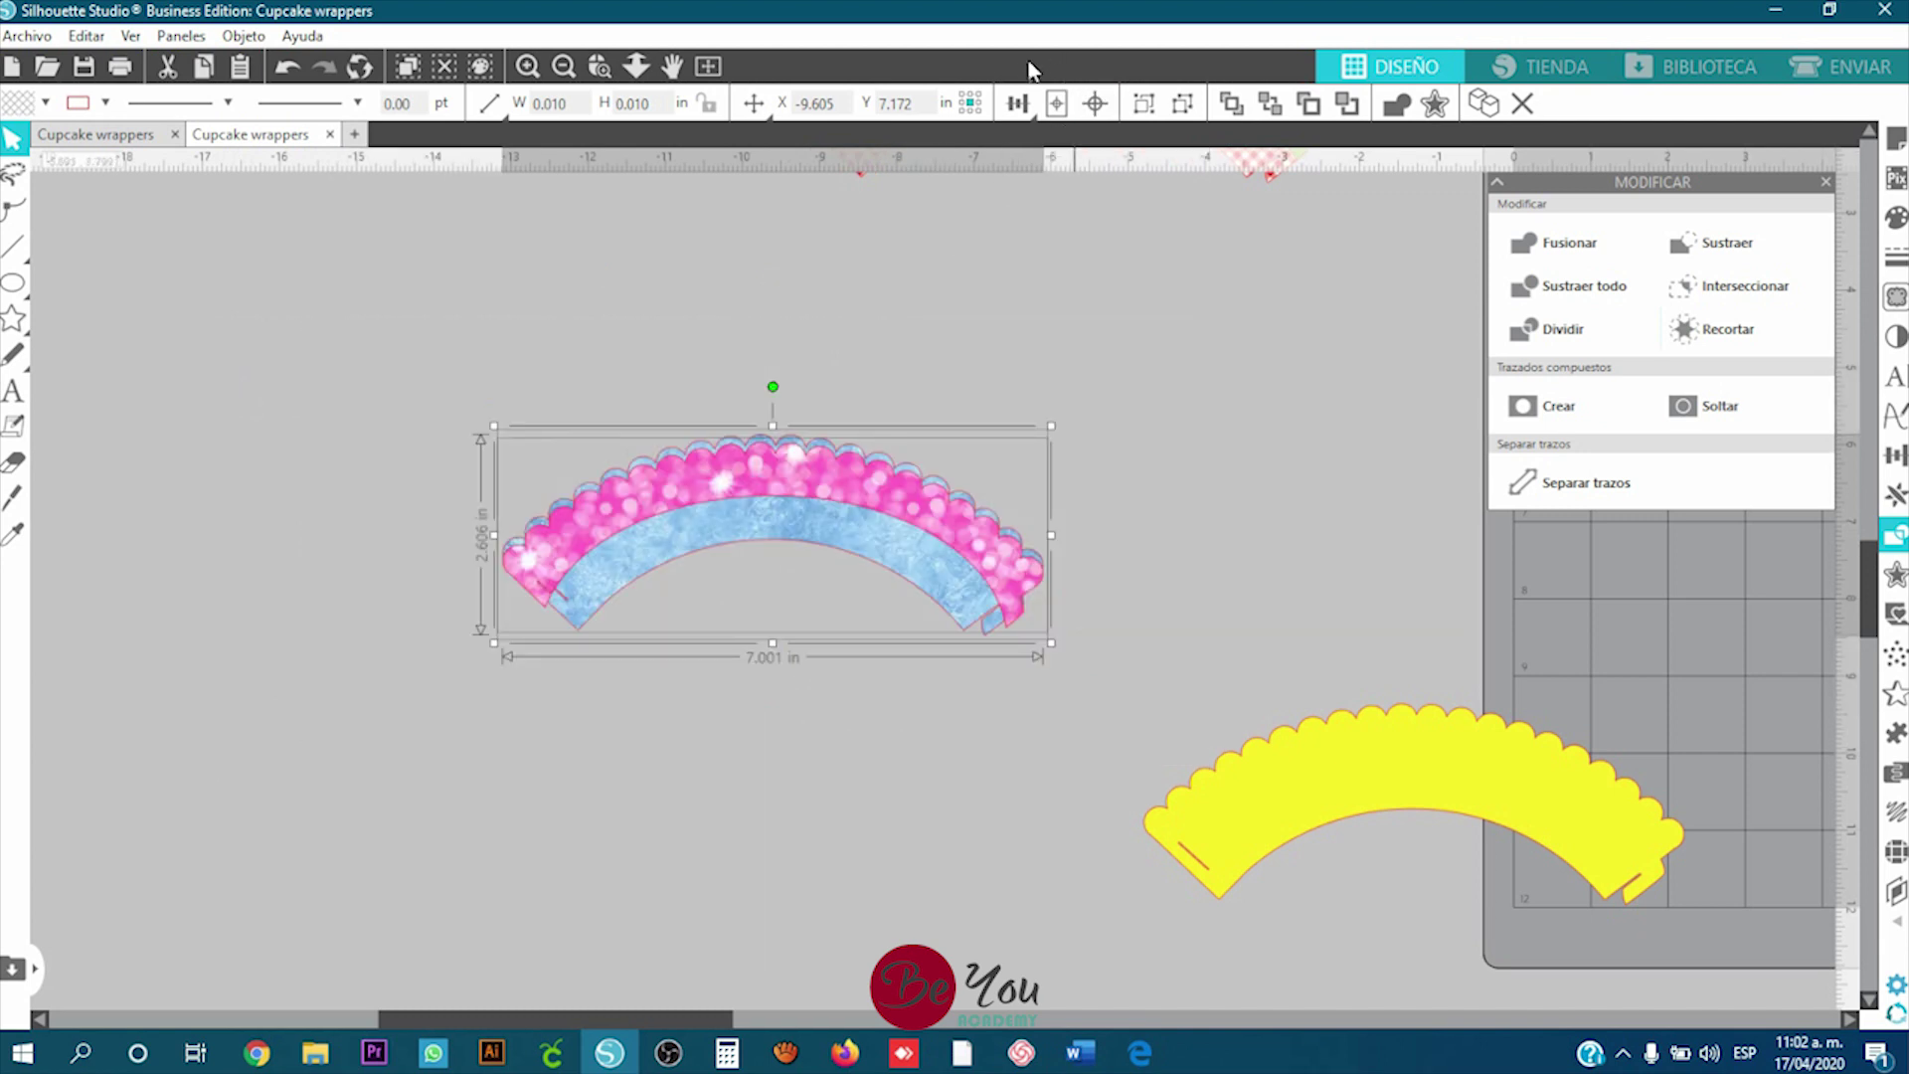
pyautogui.click(1018, 103)
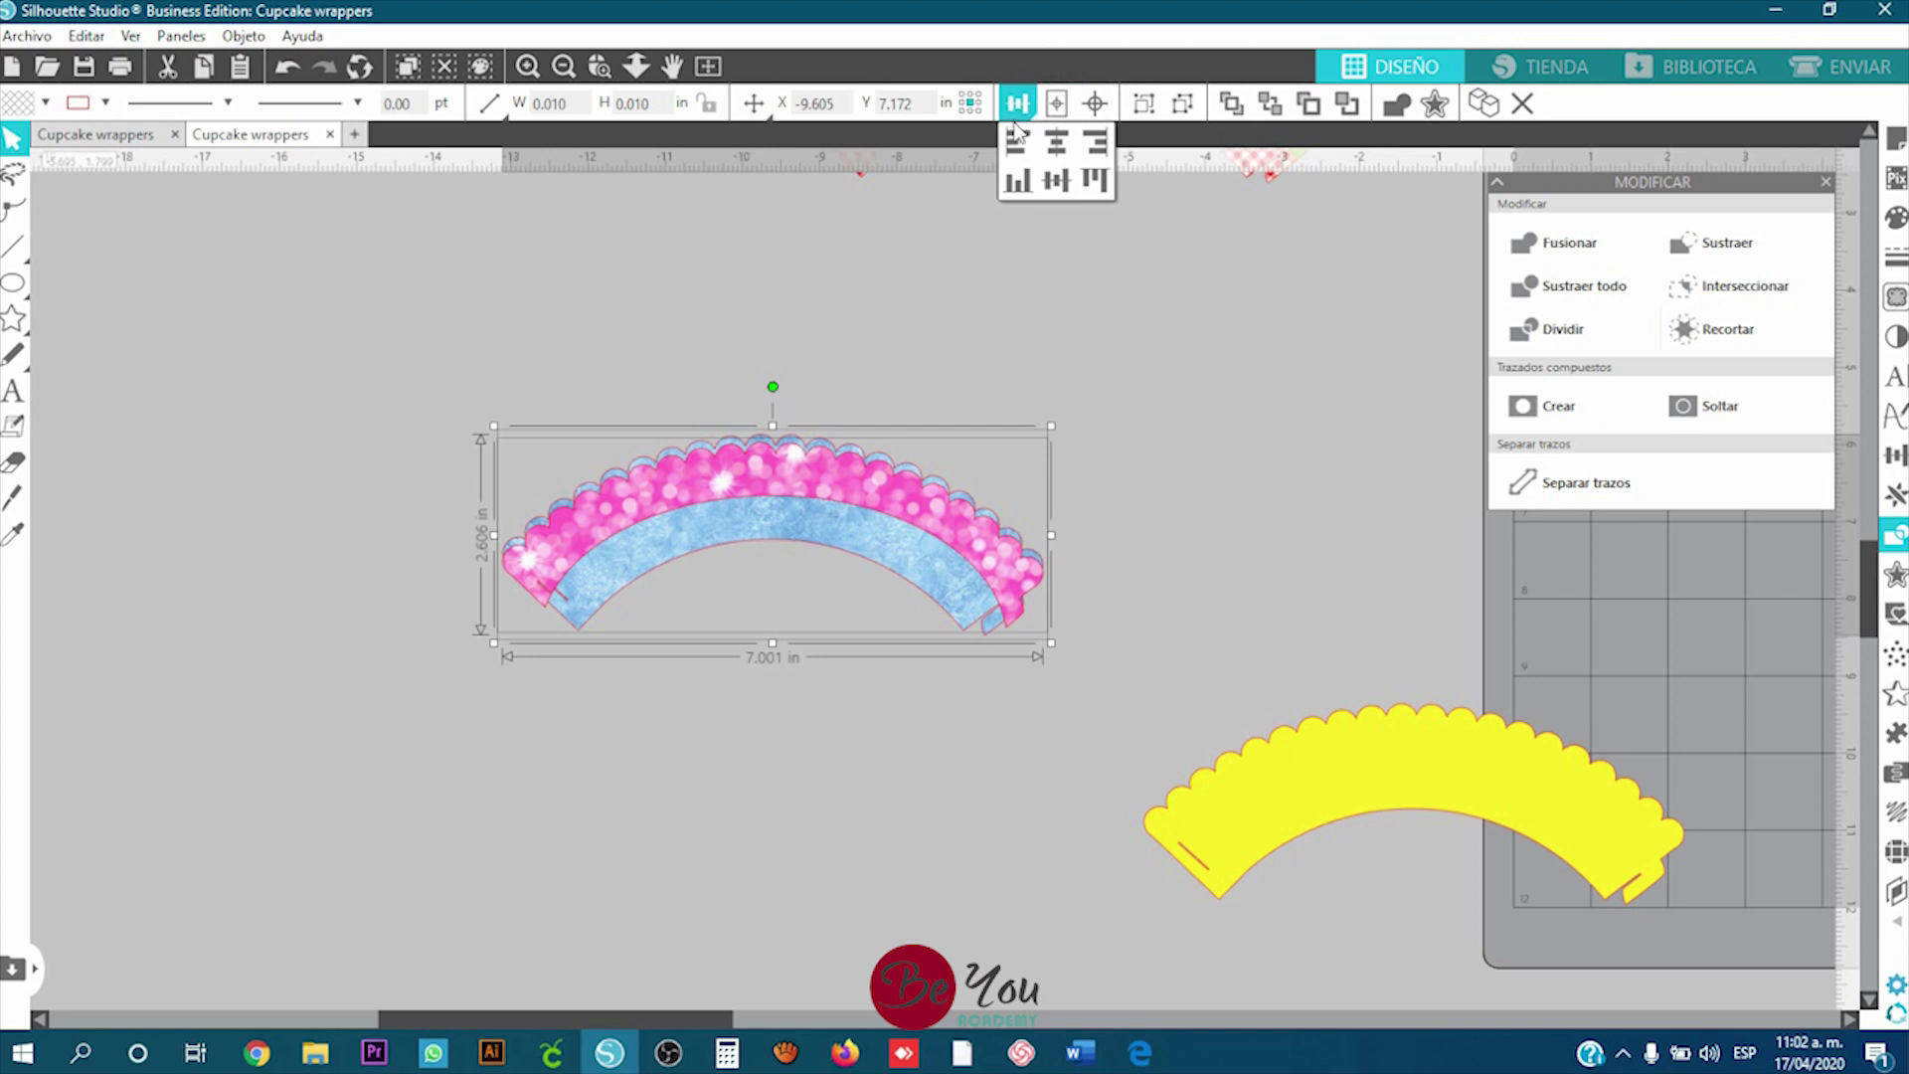
pyautogui.click(1096, 181)
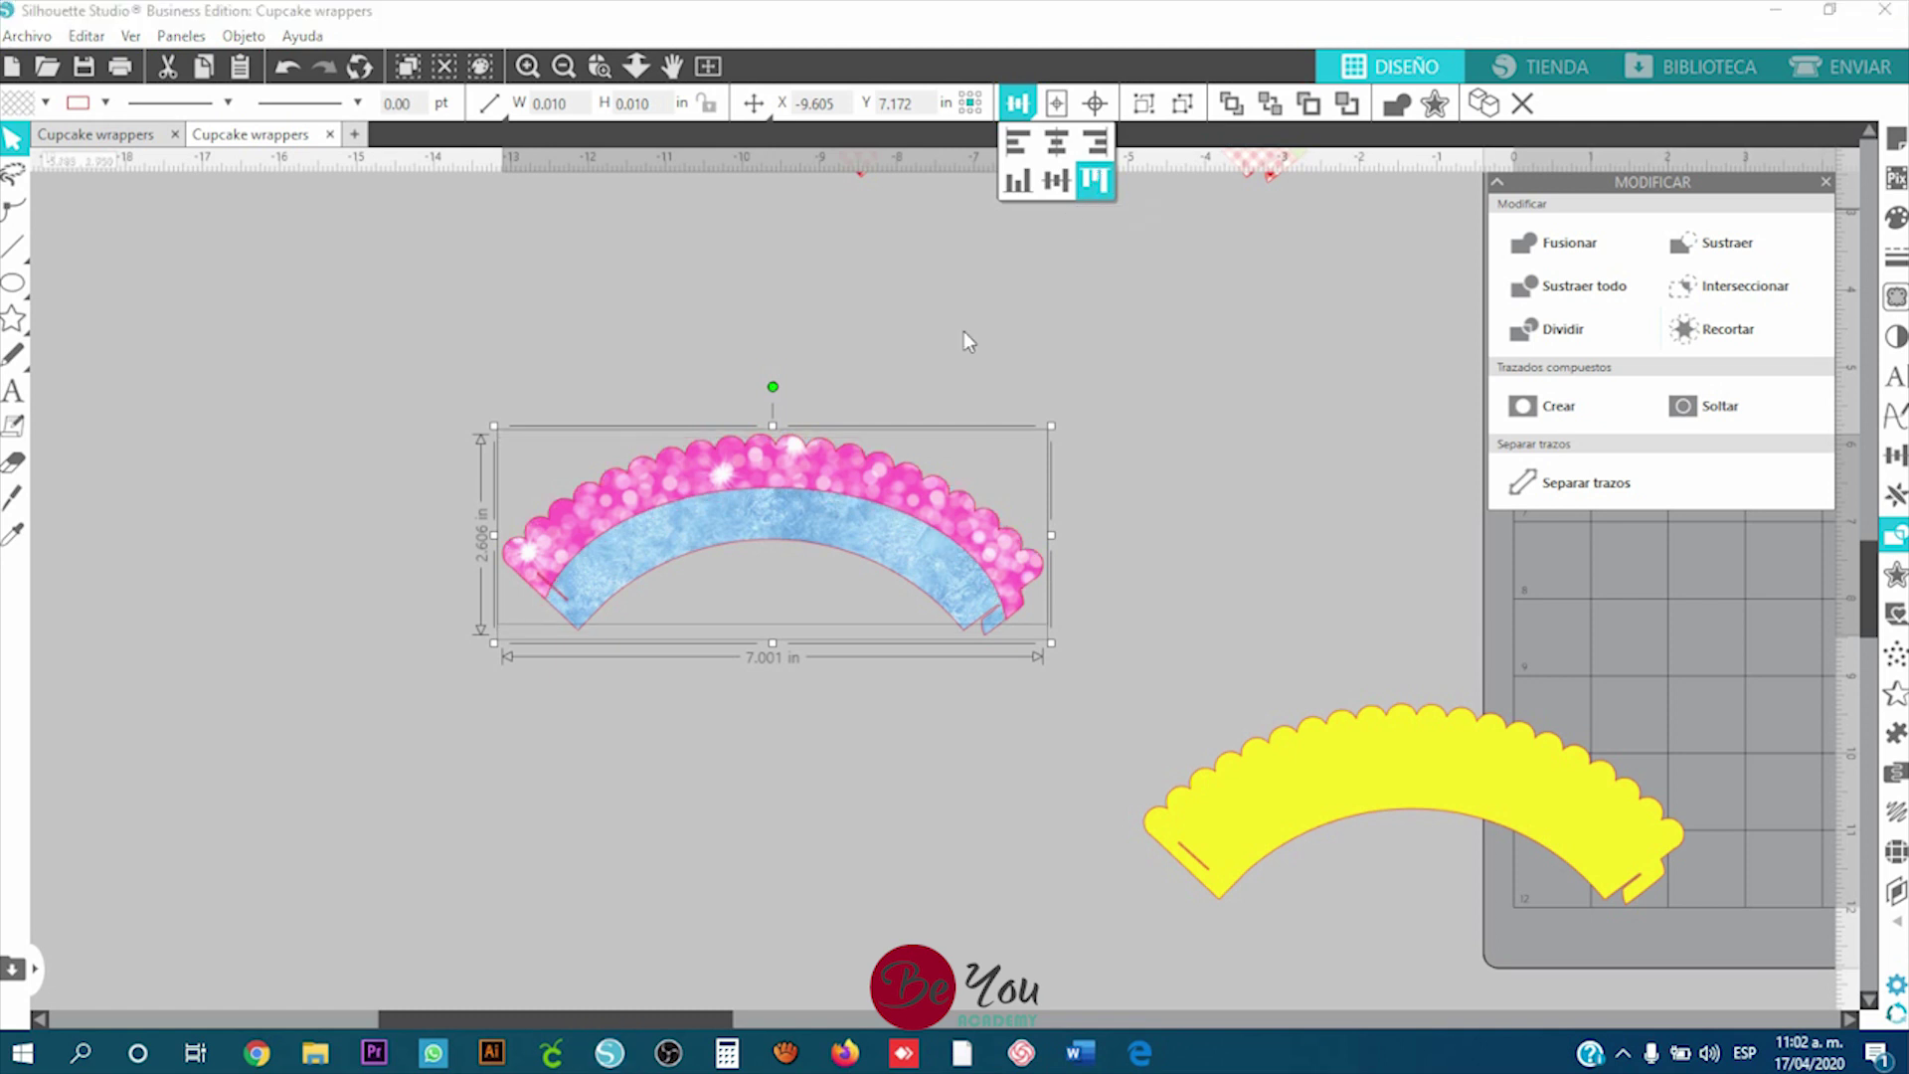
pyautogui.click(1167, 458)
pyautogui.scroll(1, 969, 505)
pyautogui.scroll(1, 969, 504)
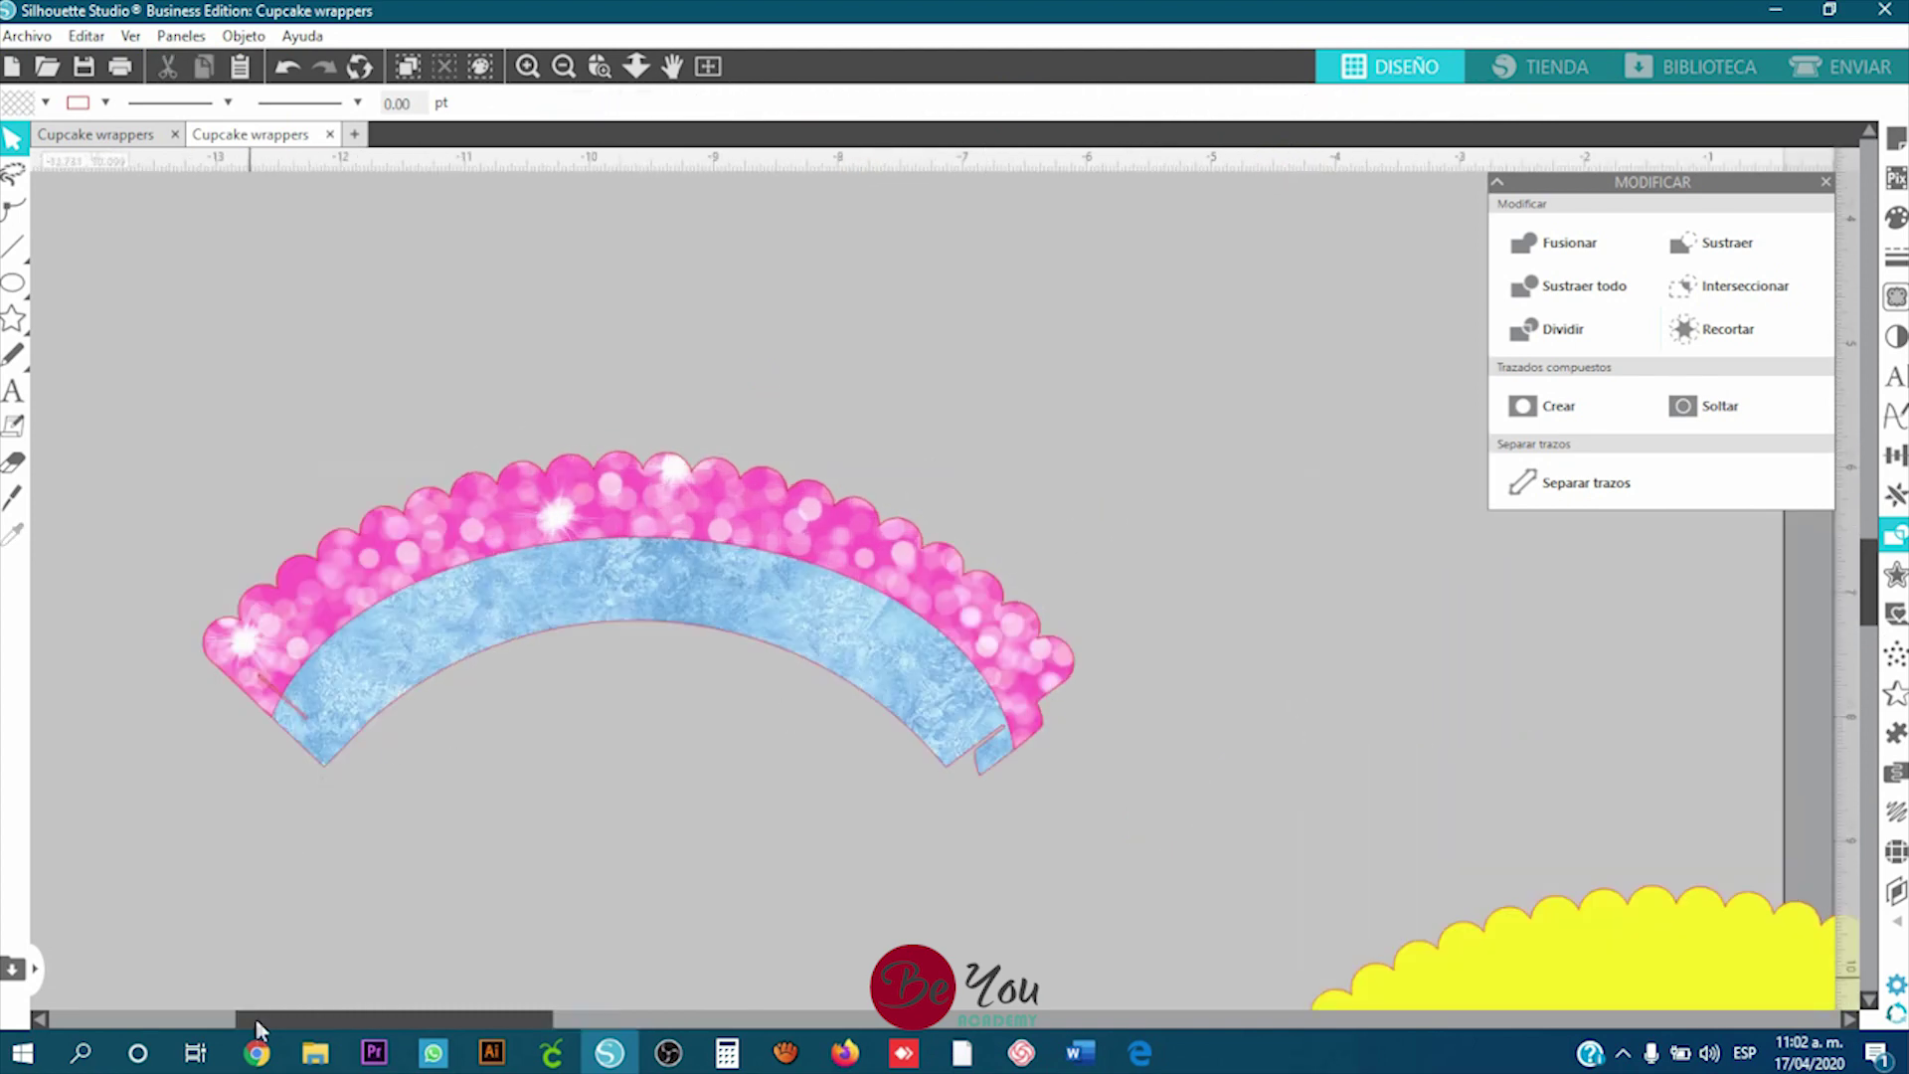
# Step: Switch to Chrome and copy the Frozen image of Elsa and Anna above the blue ornamental frame
pyautogui.click(256, 1052)
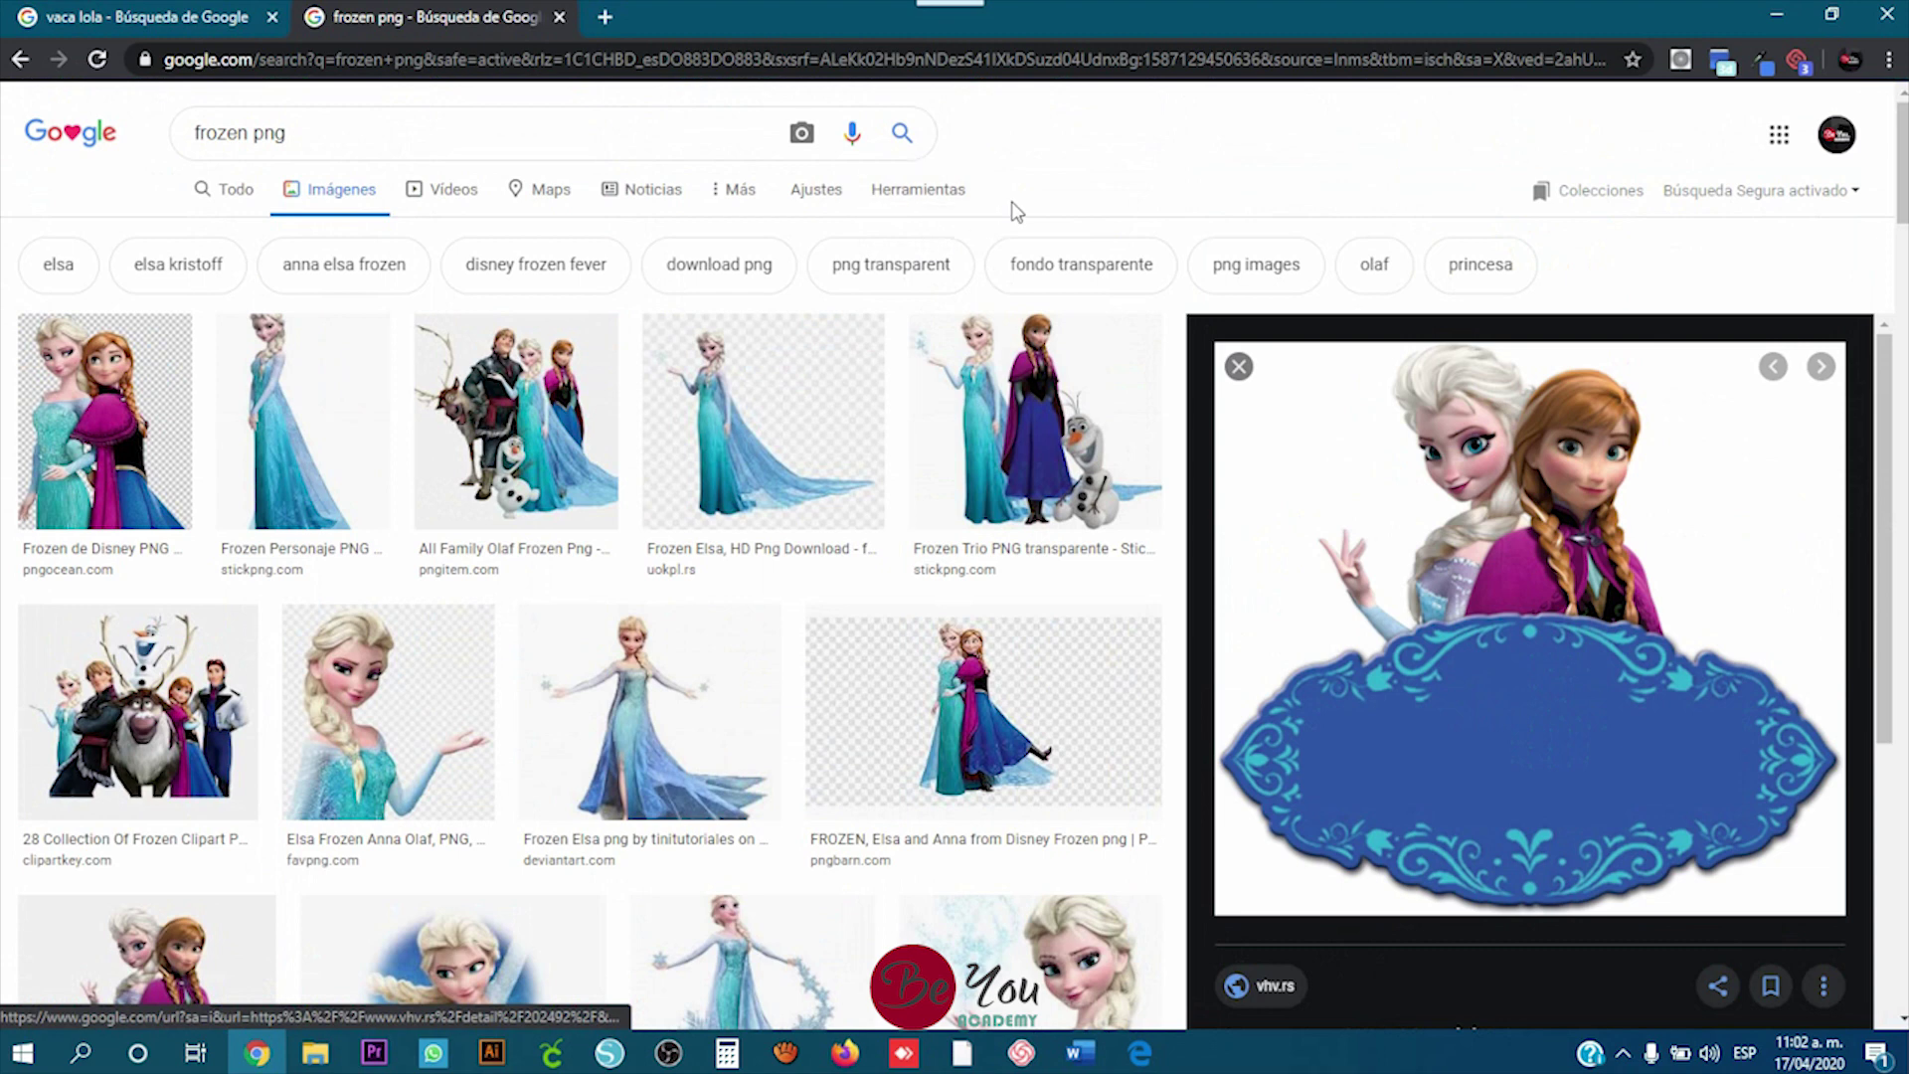
pyautogui.rightClick(1509, 481)
pyautogui.click(1480, 737)
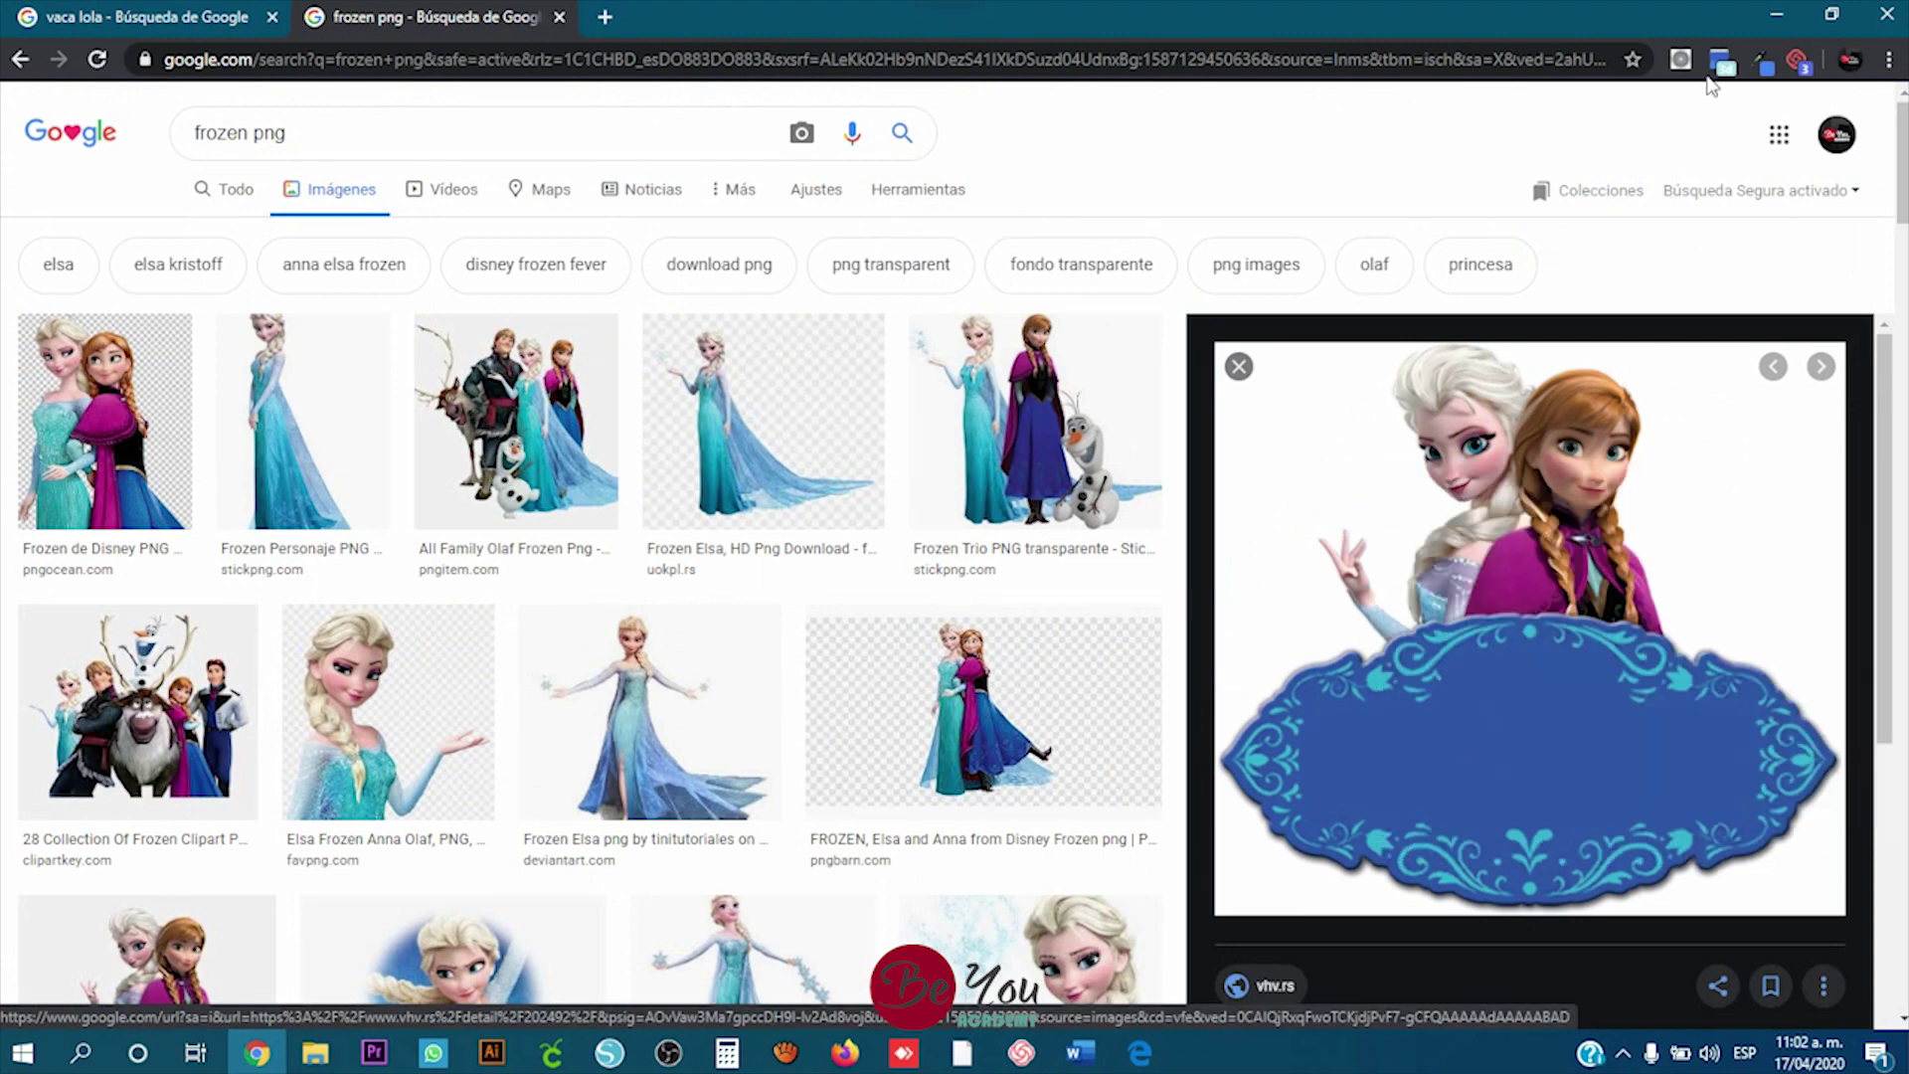
pyautogui.hotkey('alt', 'Tab')
# Step: Paste the copied Frozen image into the Silhouette Studio design and move it to the empty area left of the wrappers
pyautogui.rightClick(660, 277)
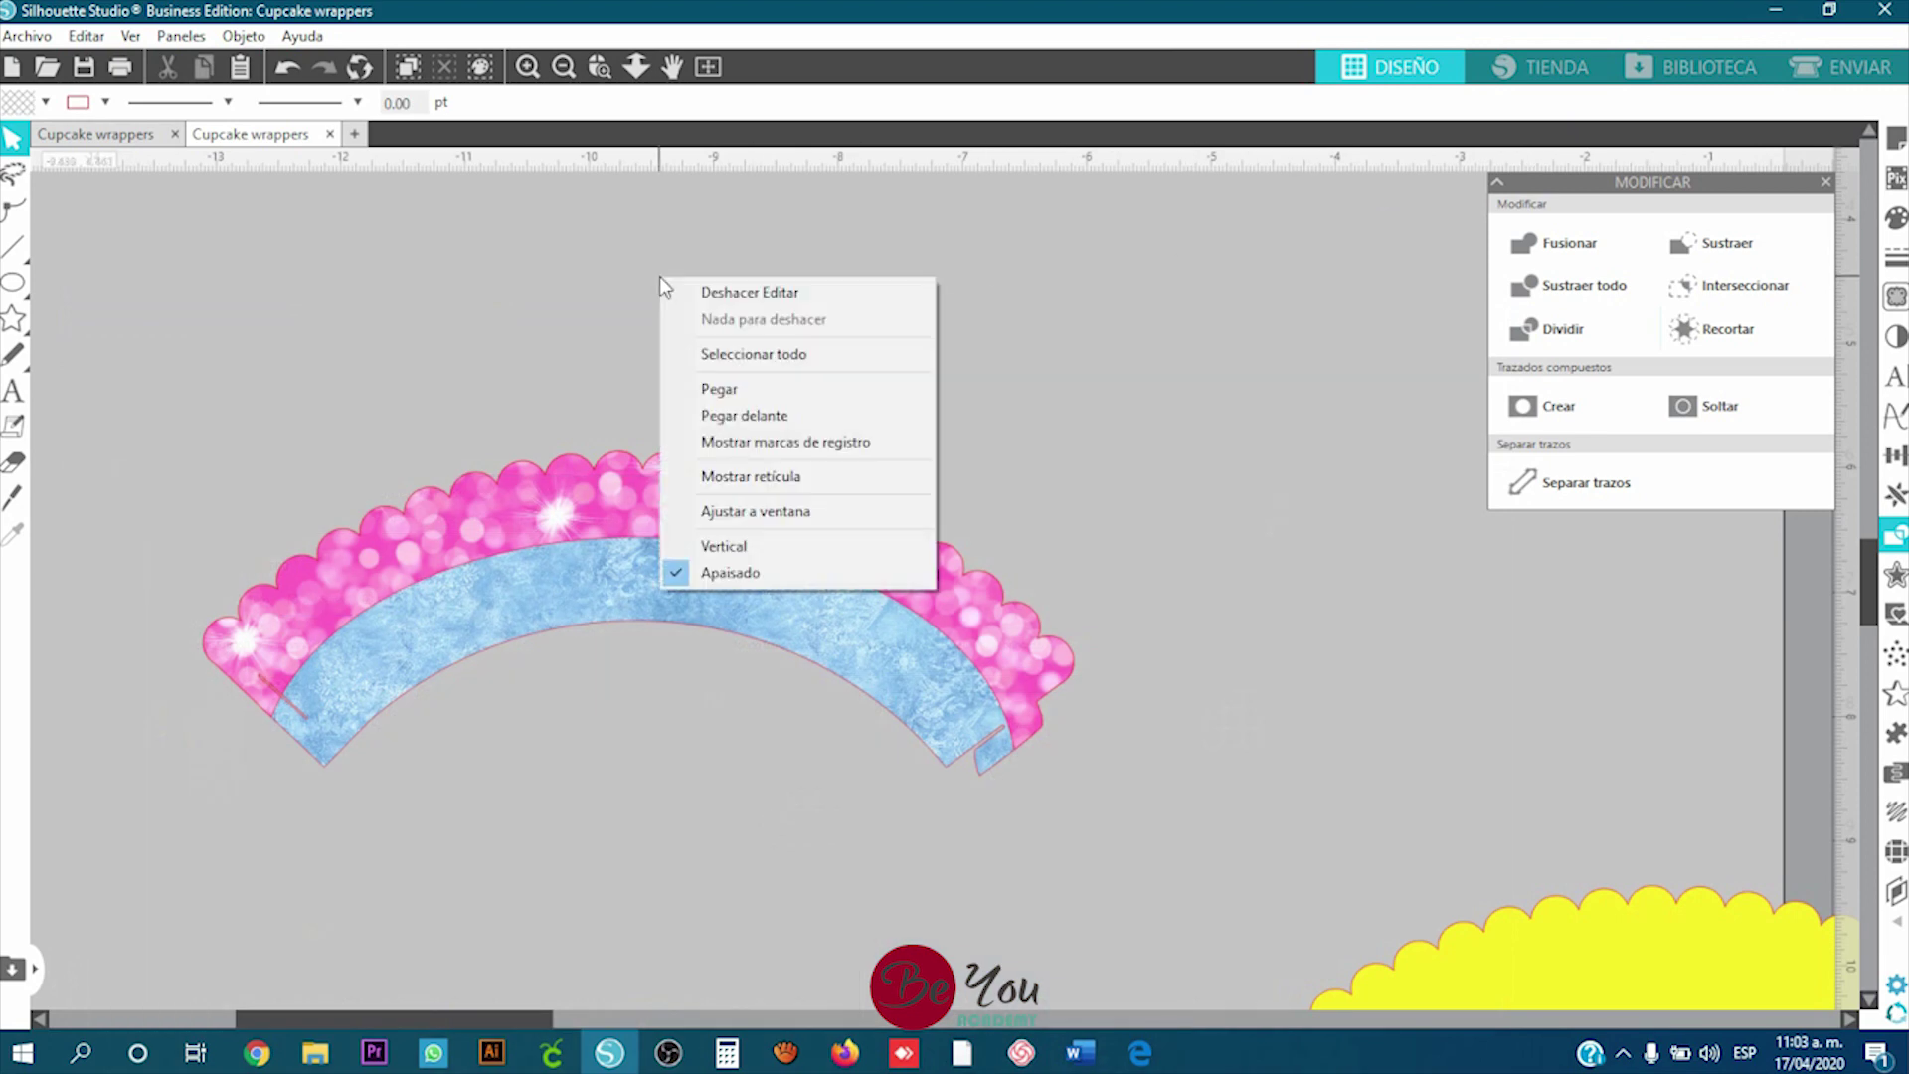
pyautogui.click(717, 388)
pyautogui.scroll(-3, 1049, 579)
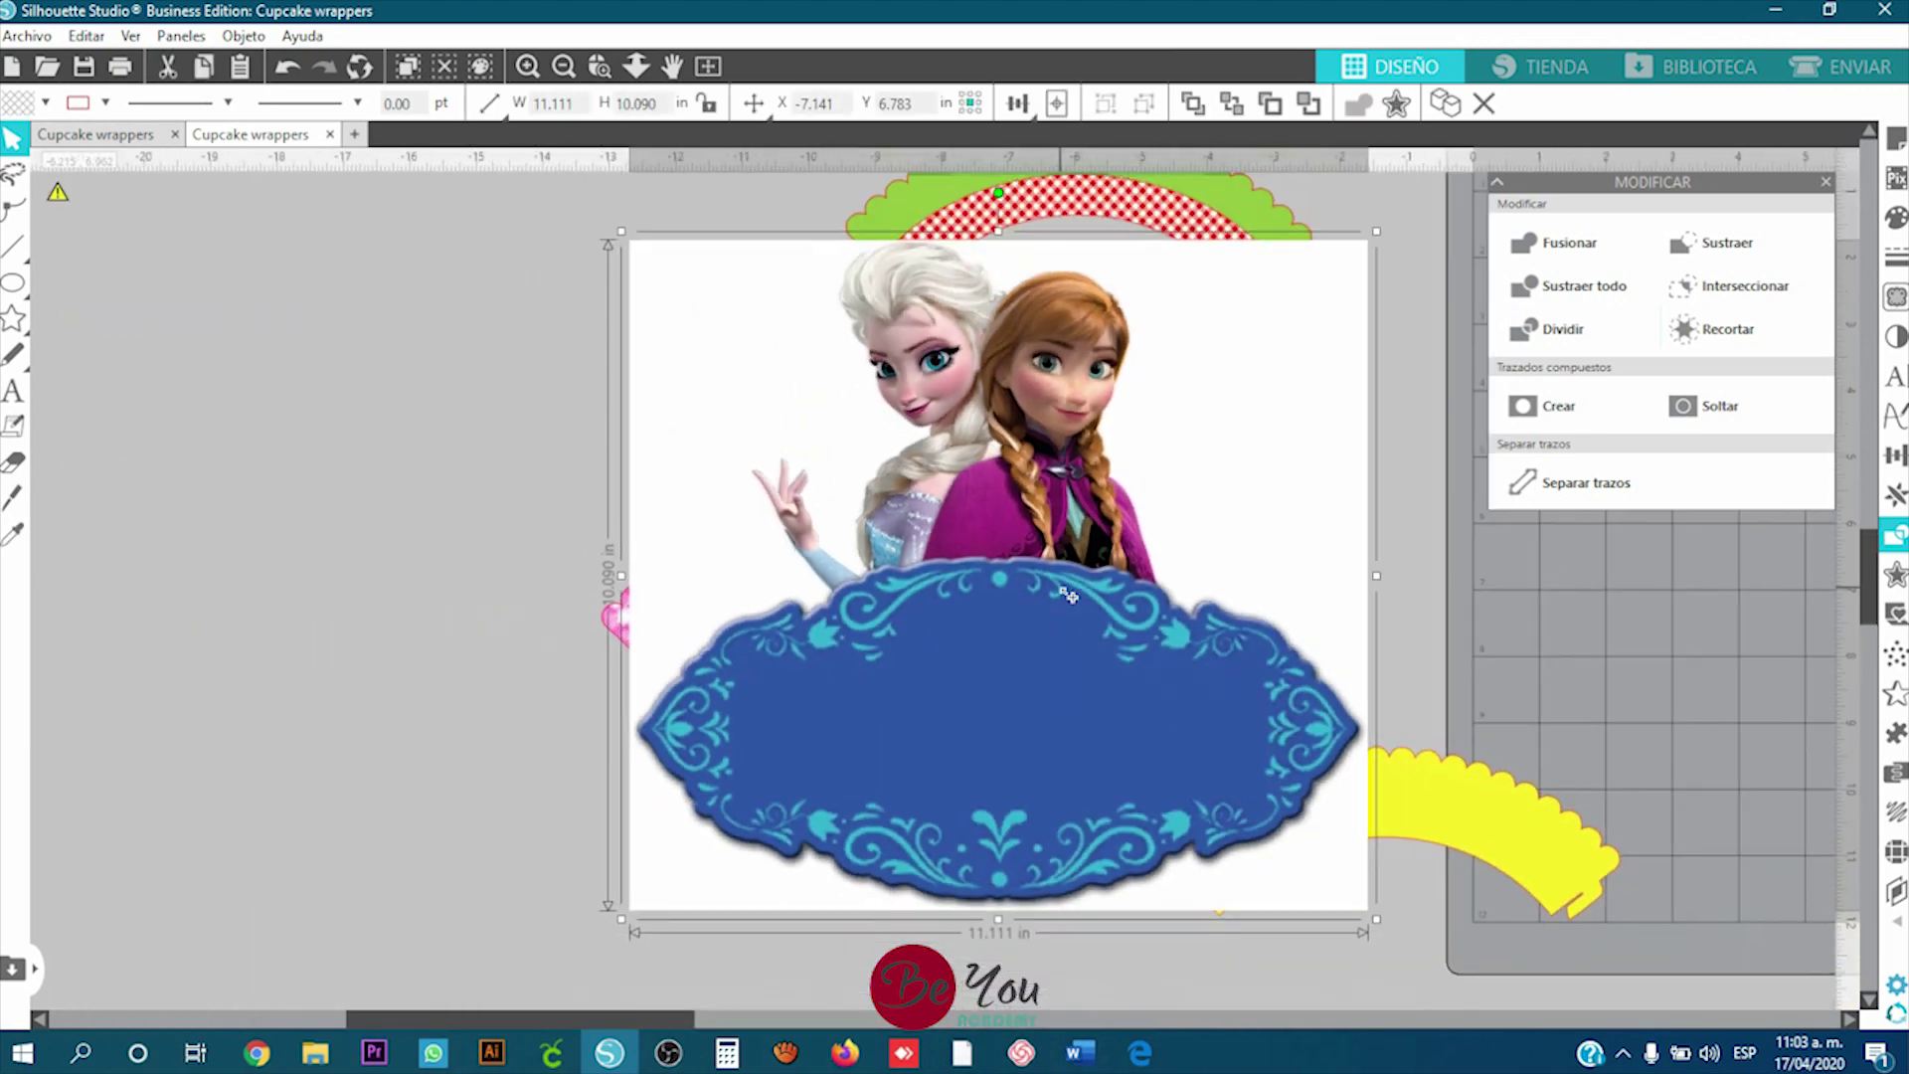
pyautogui.scroll(-2, 1067, 593)
pyautogui.moveTo(1125, 579); pyautogui.dragTo(553, 567)
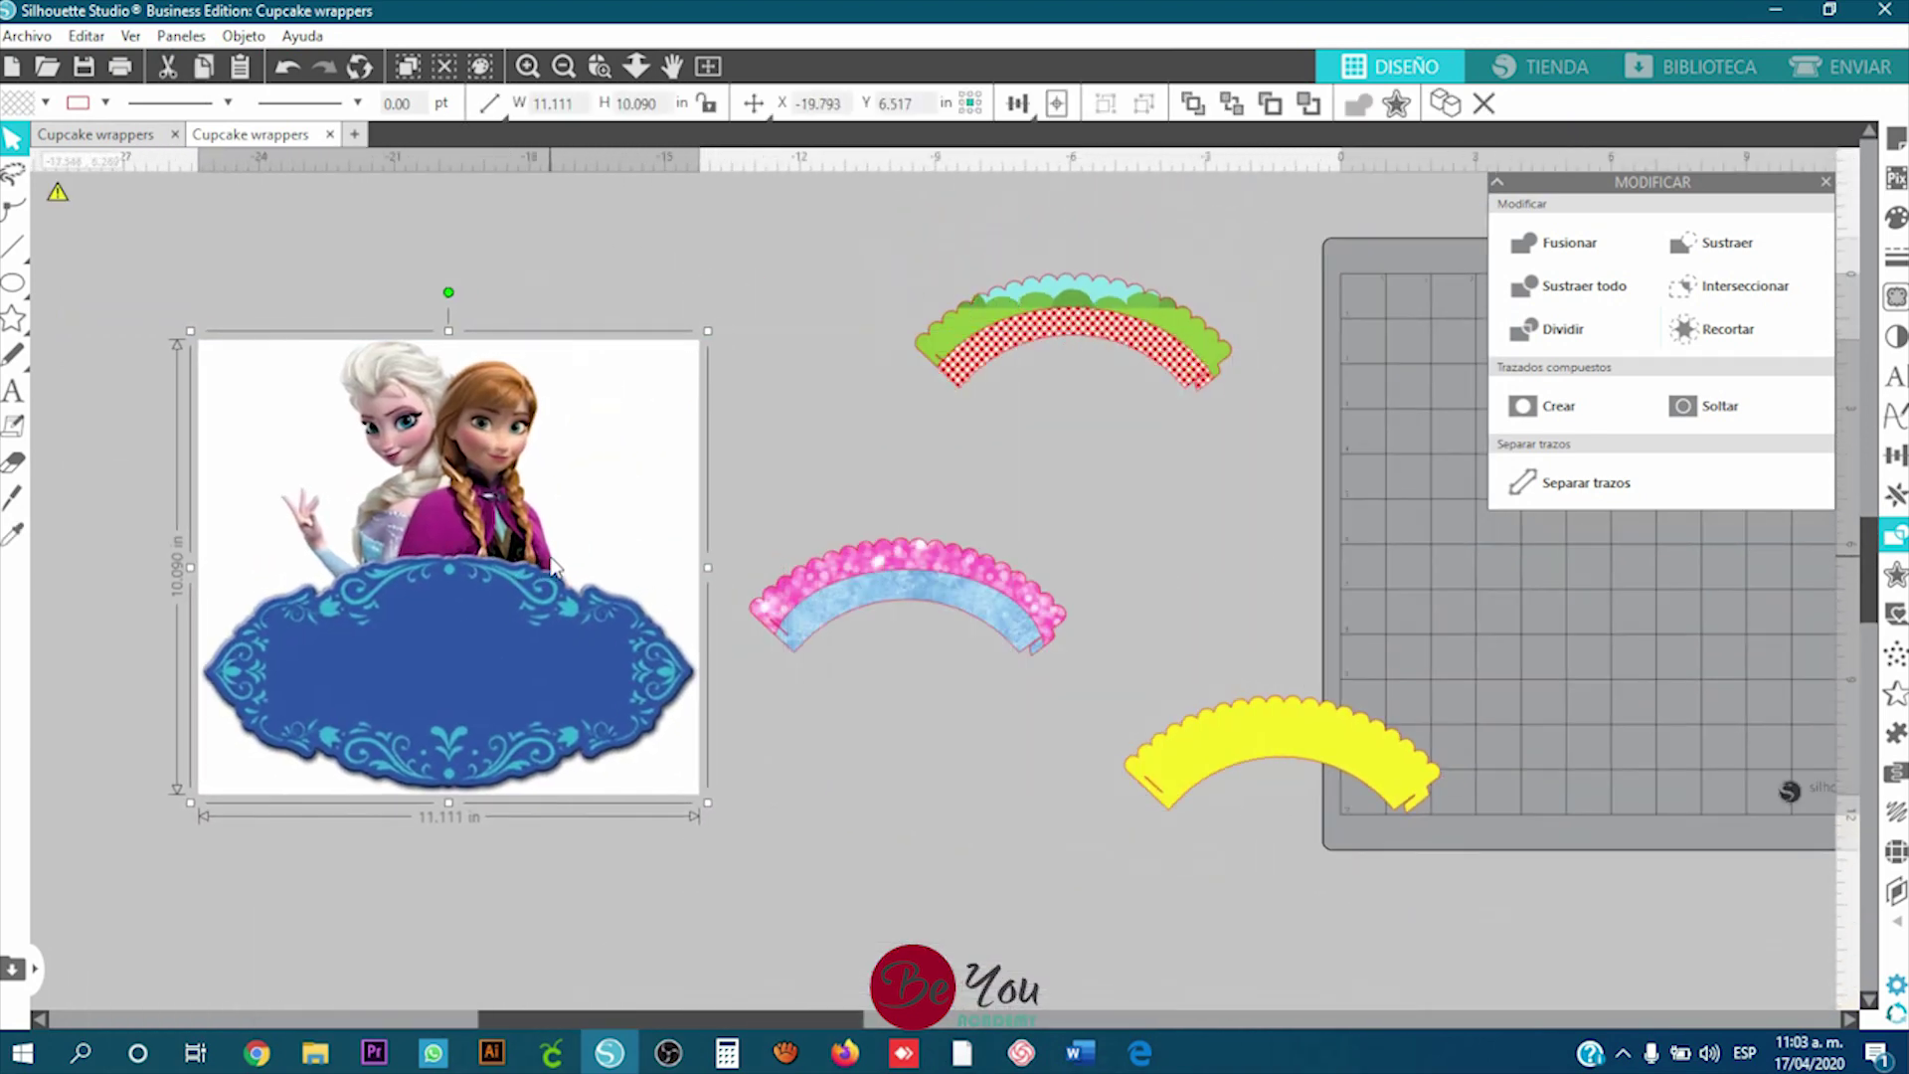
pyautogui.scroll(3, 553, 567)
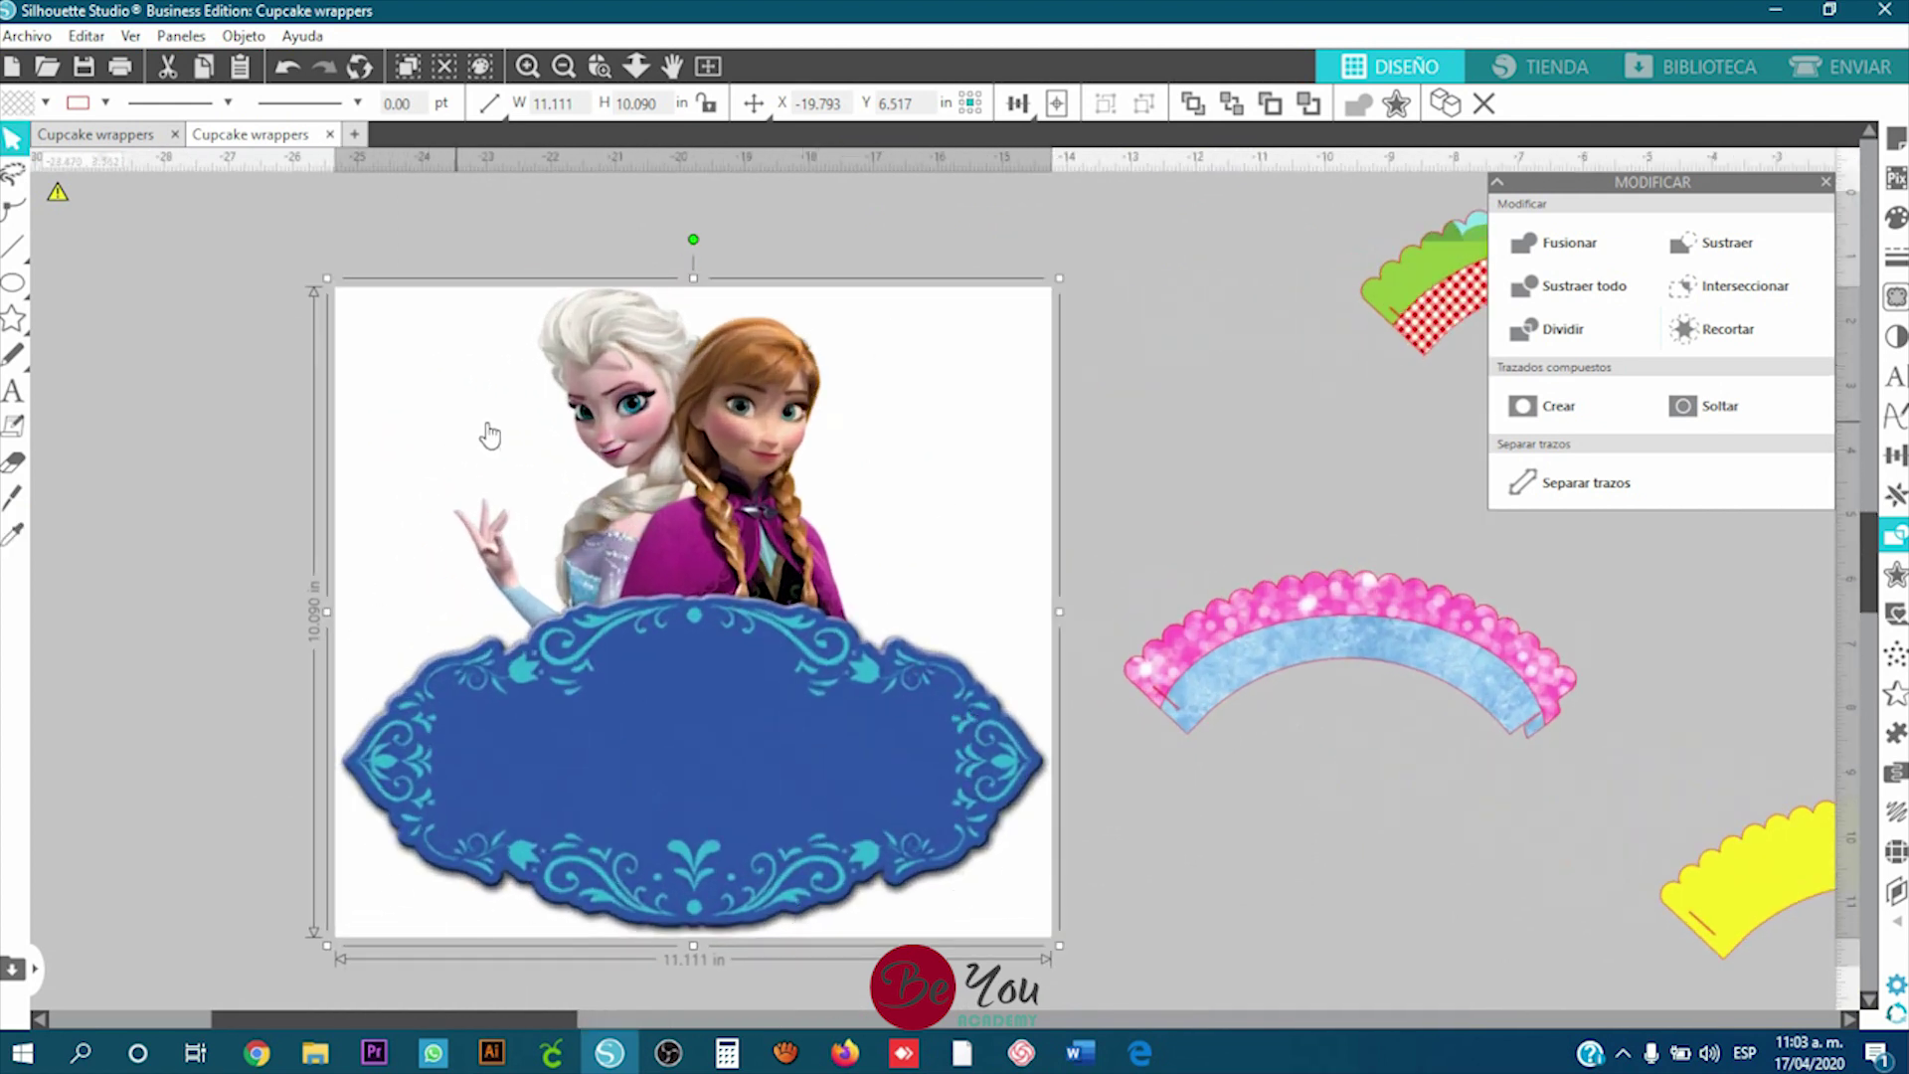
pyautogui.moveTo(841, 499); pyautogui.dragTo(761, 424)
# Step: Define a trace area about 12.4 by 11.3 in around the whole Frozen image
pyautogui.click(1897, 296)
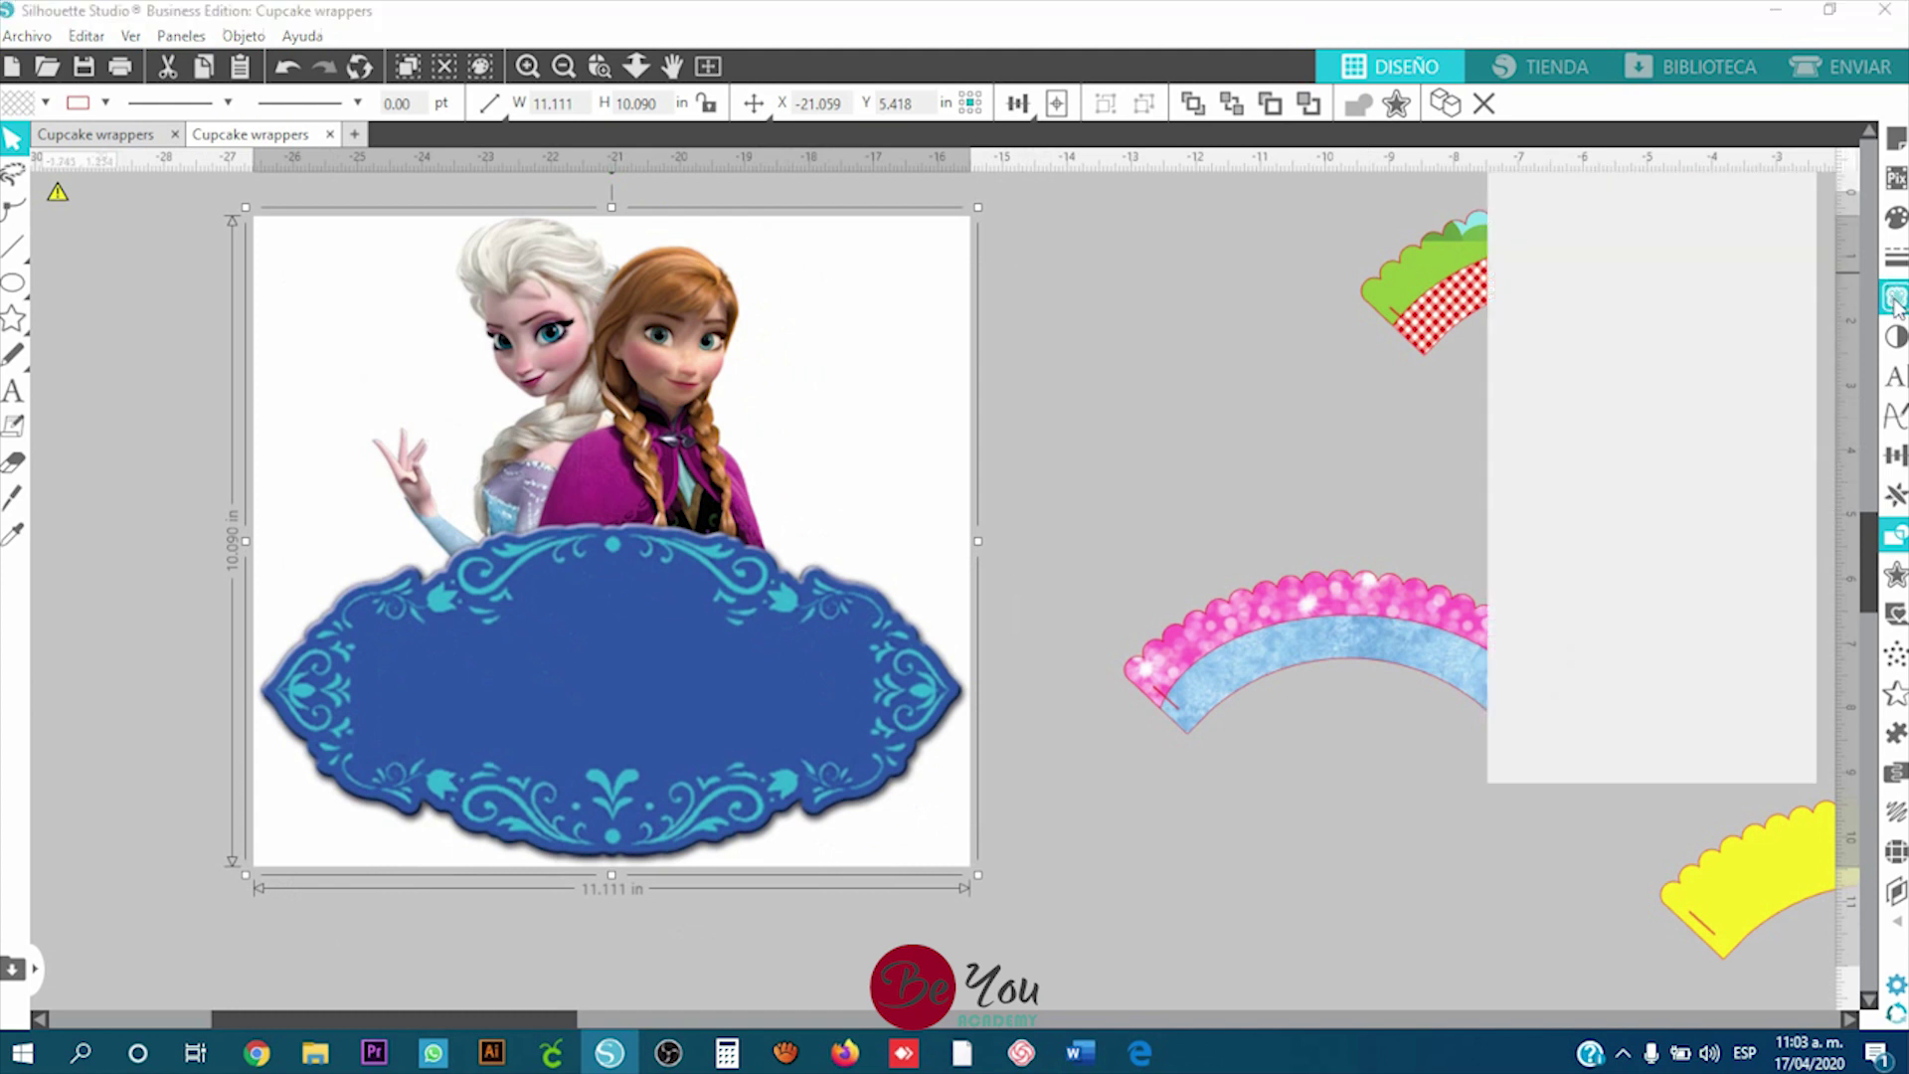
pyautogui.click(1656, 298)
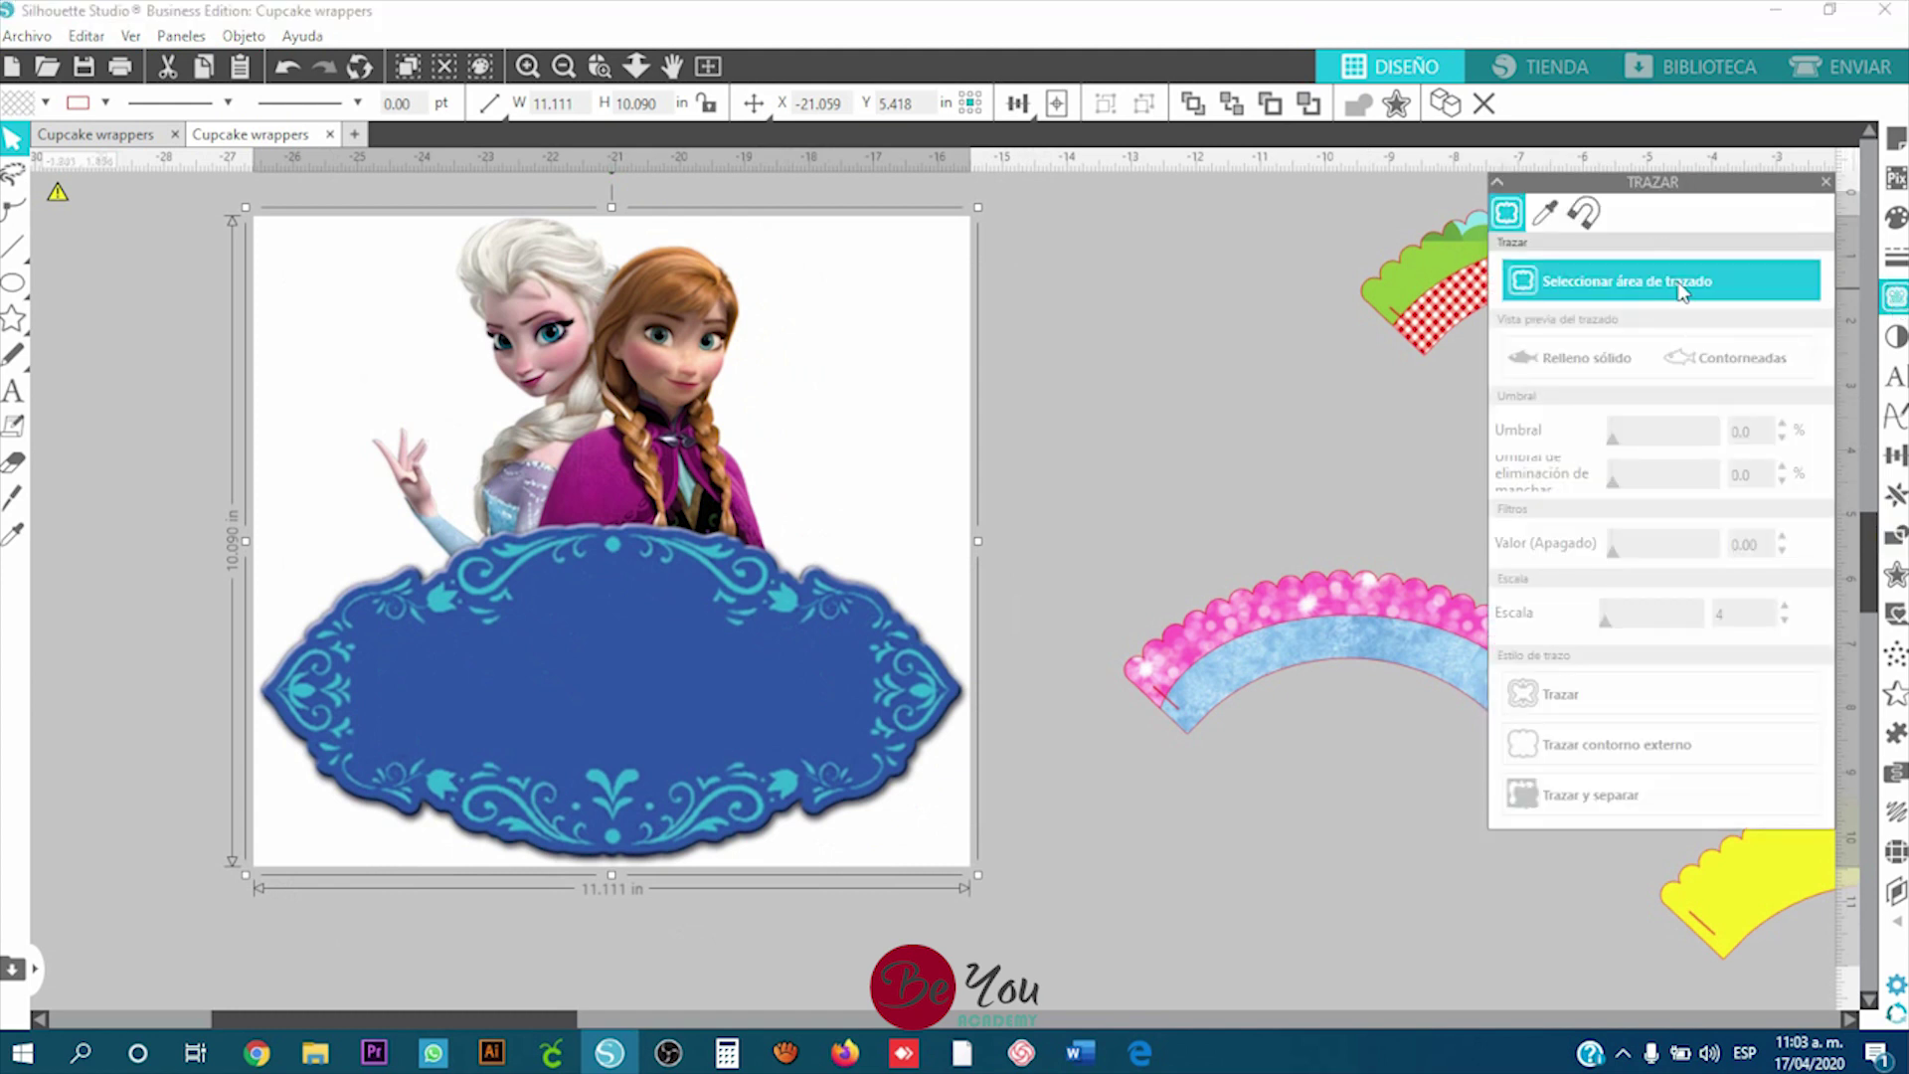
pyautogui.click(1681, 288)
pyautogui.moveTo(221, 197)
pyautogui.mouseDown()
pyautogui.moveTo(466, 464)
pyautogui.moveTo(1018, 923)
pyautogui.mouseUp()
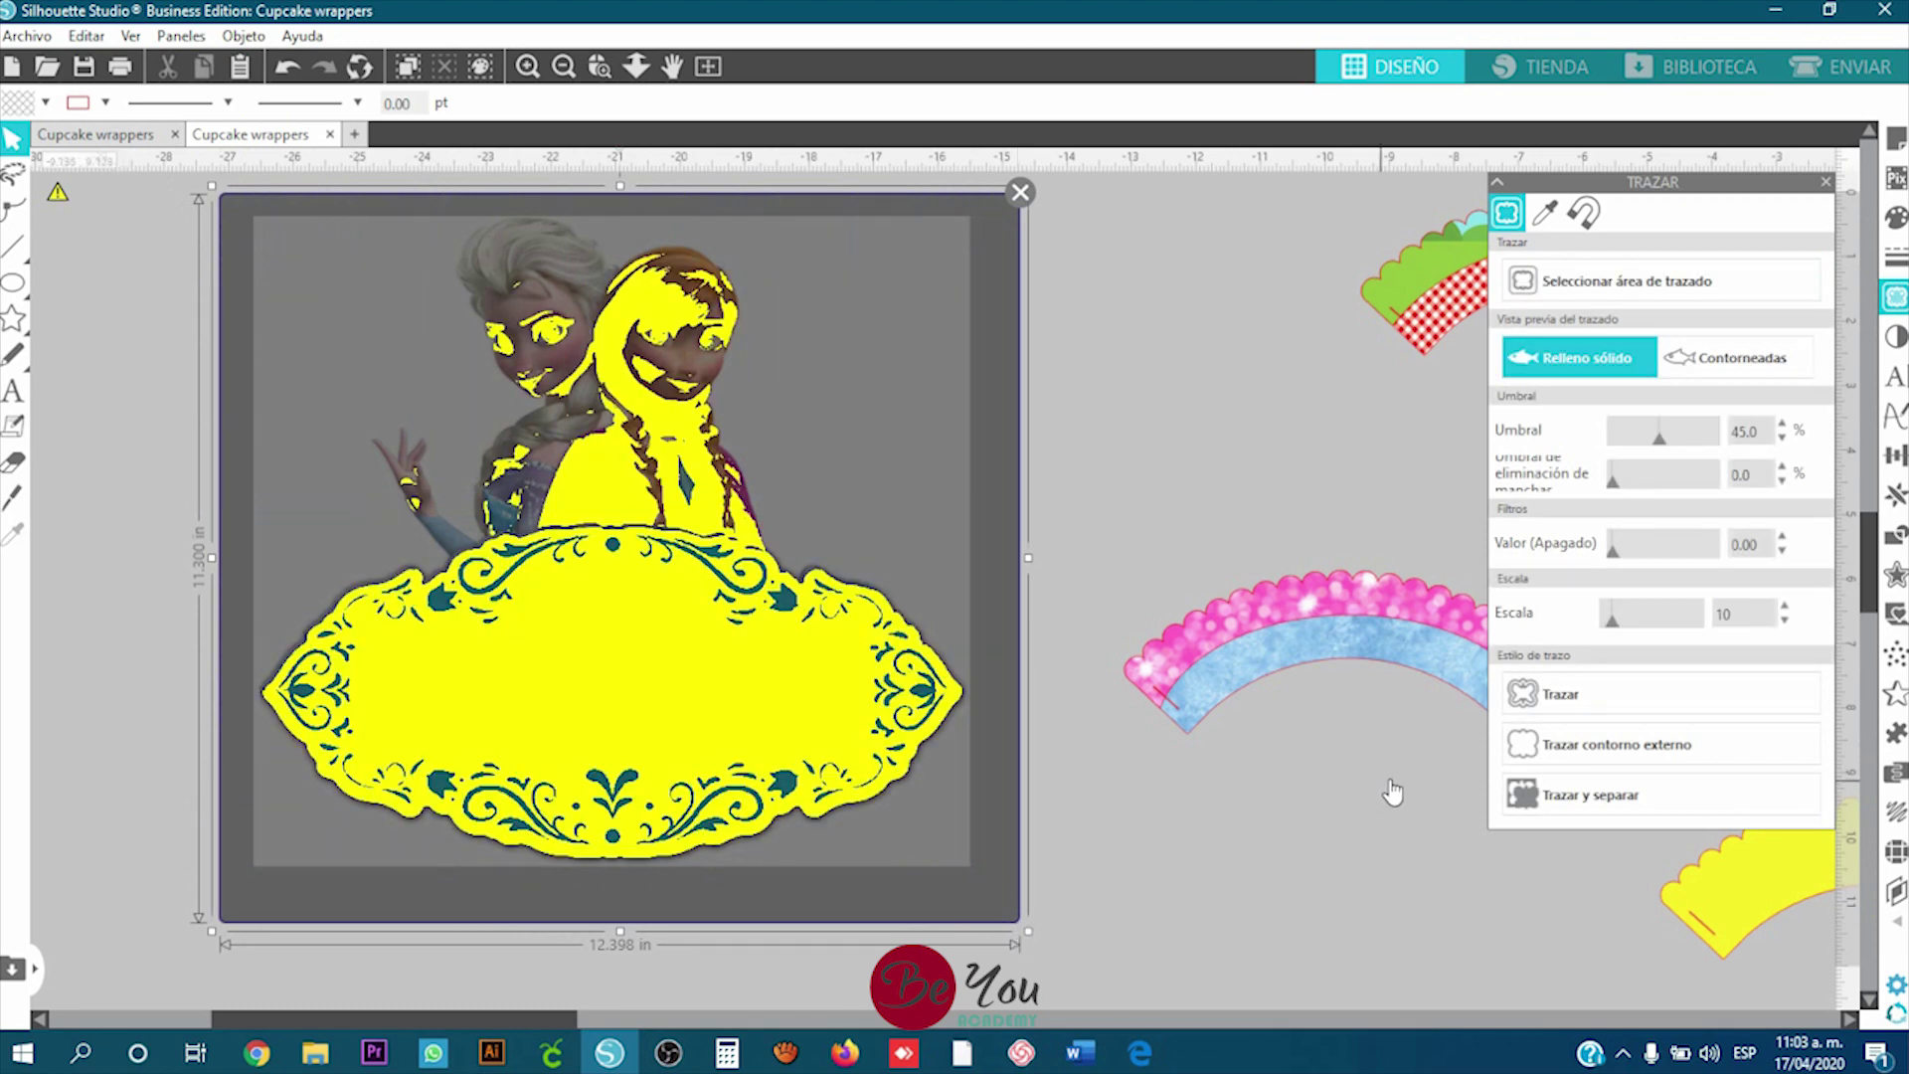
# Step: Raise the trace threshold to 98% and trace and detach the figures and frame from the white background
pyautogui.click(1671, 442)
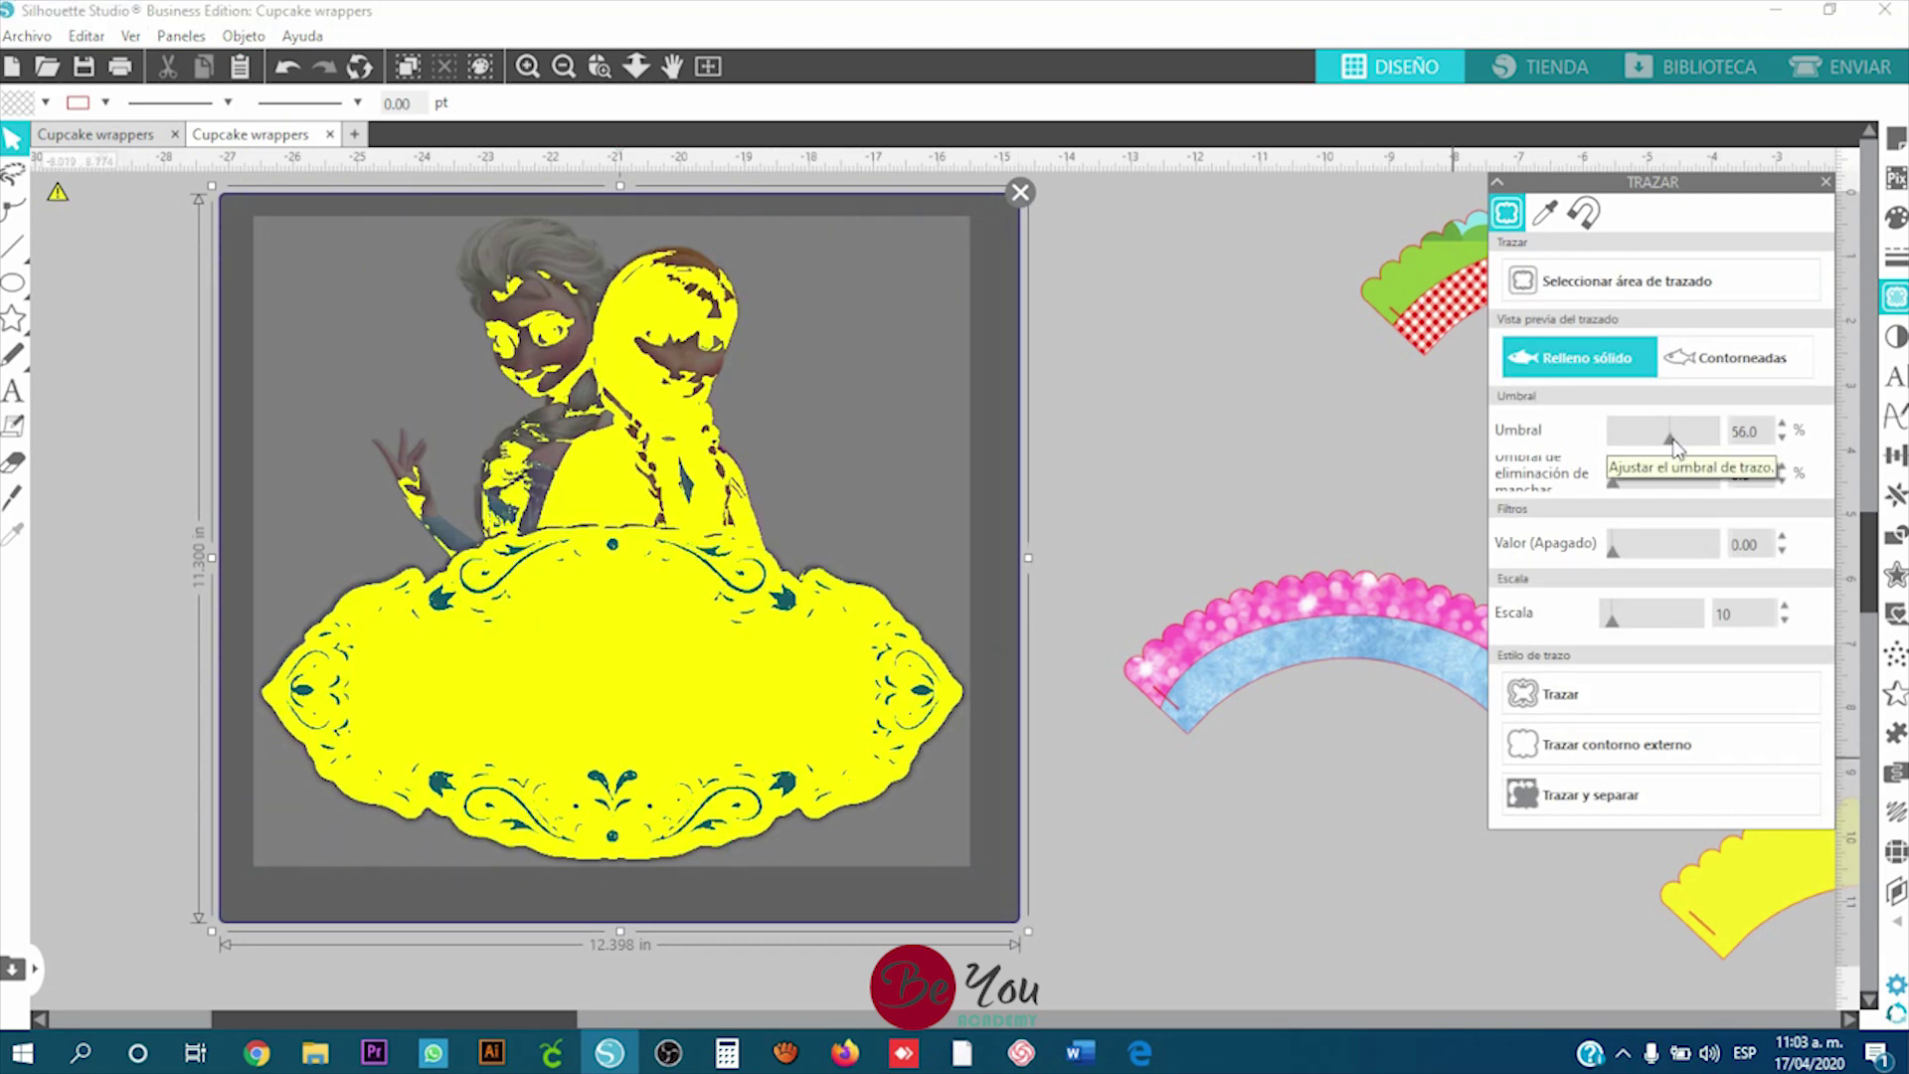
pyautogui.click(1677, 441)
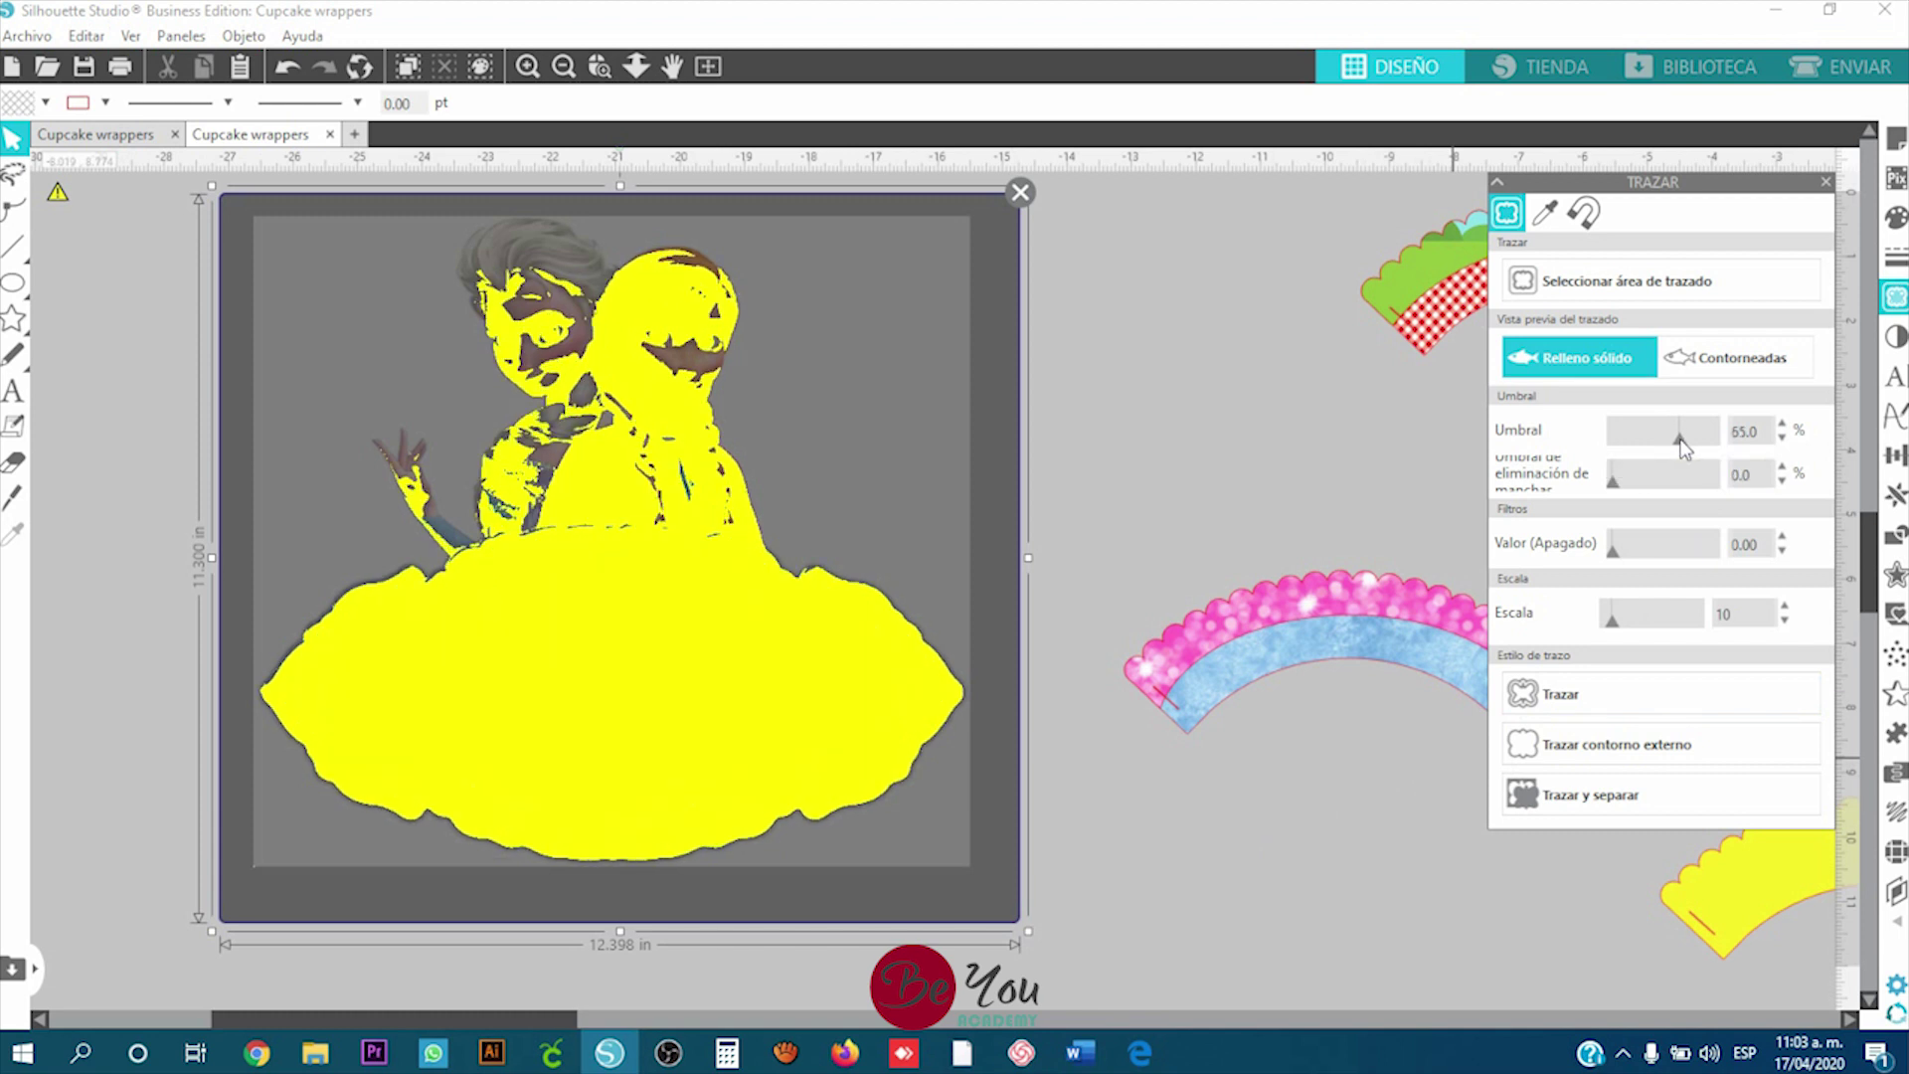
pyautogui.click(1684, 443)
pyautogui.click(1692, 442)
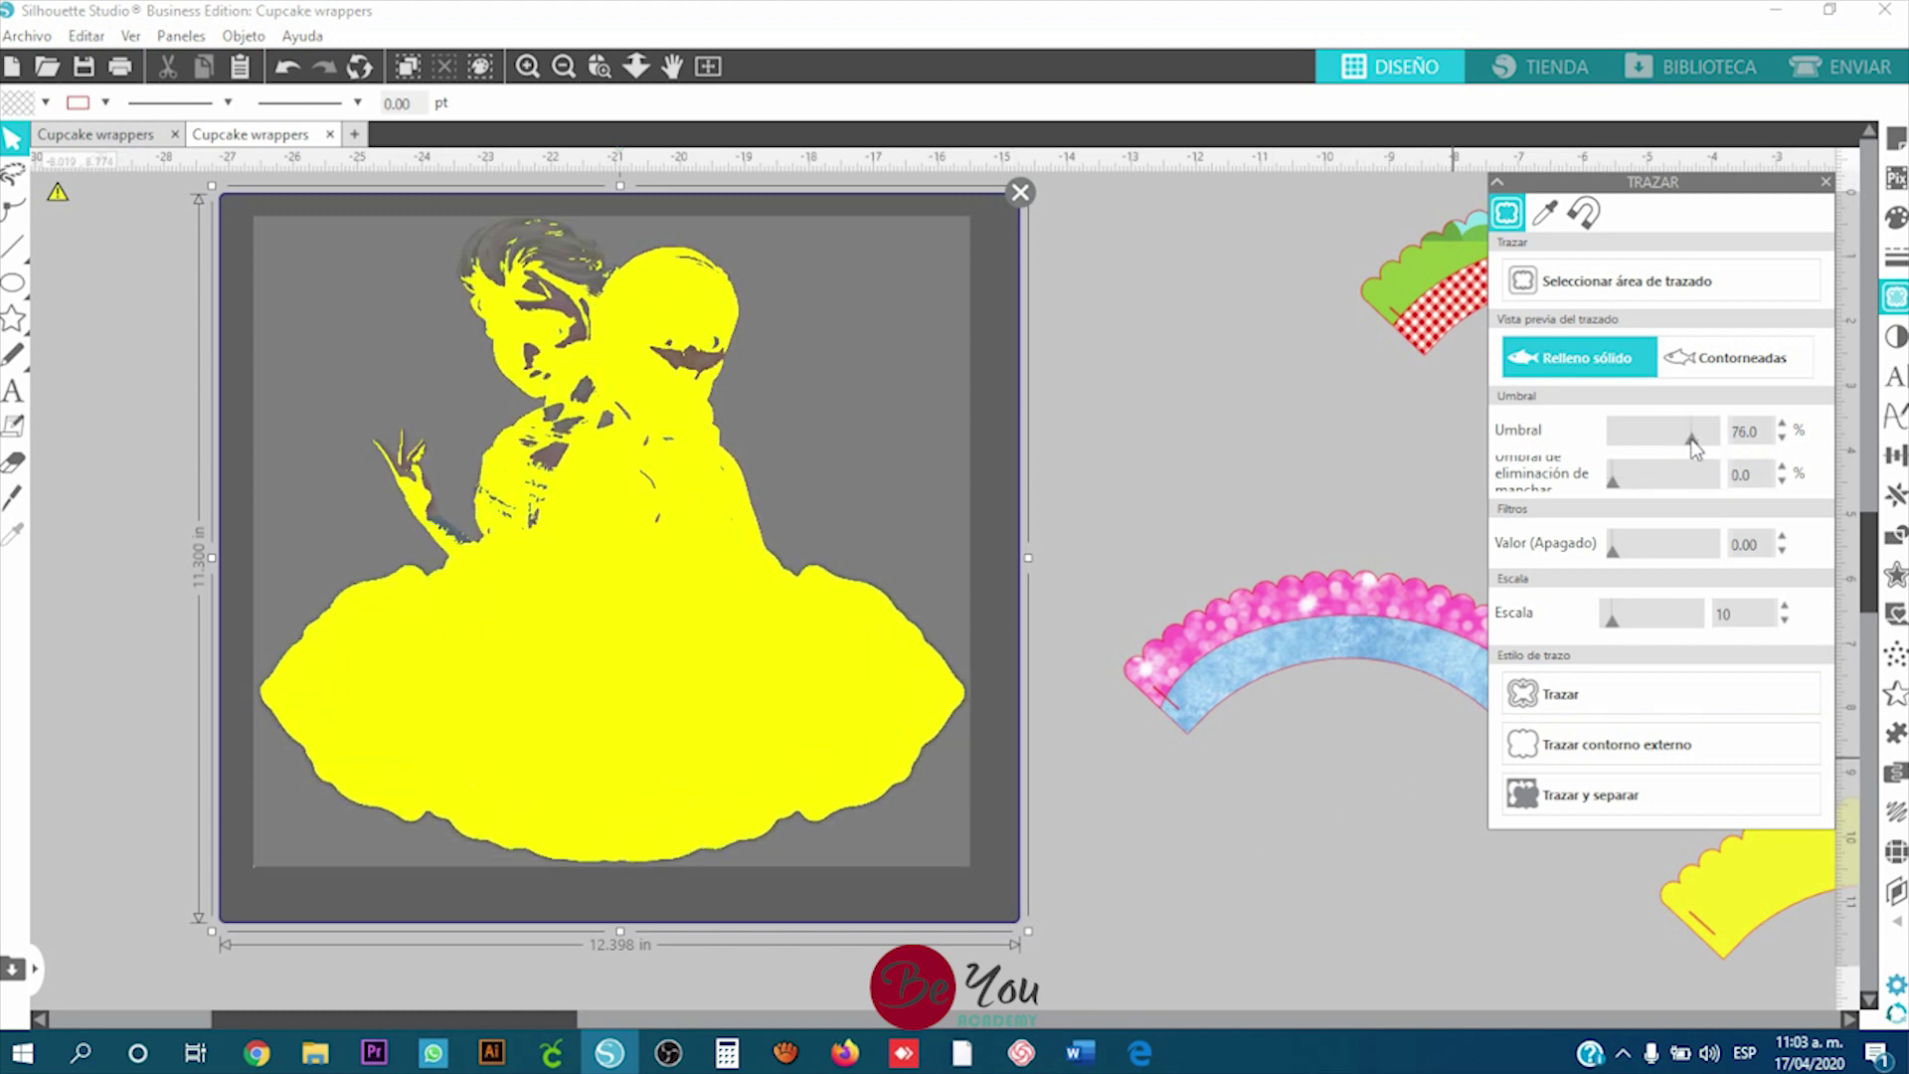
pyautogui.click(1705, 439)
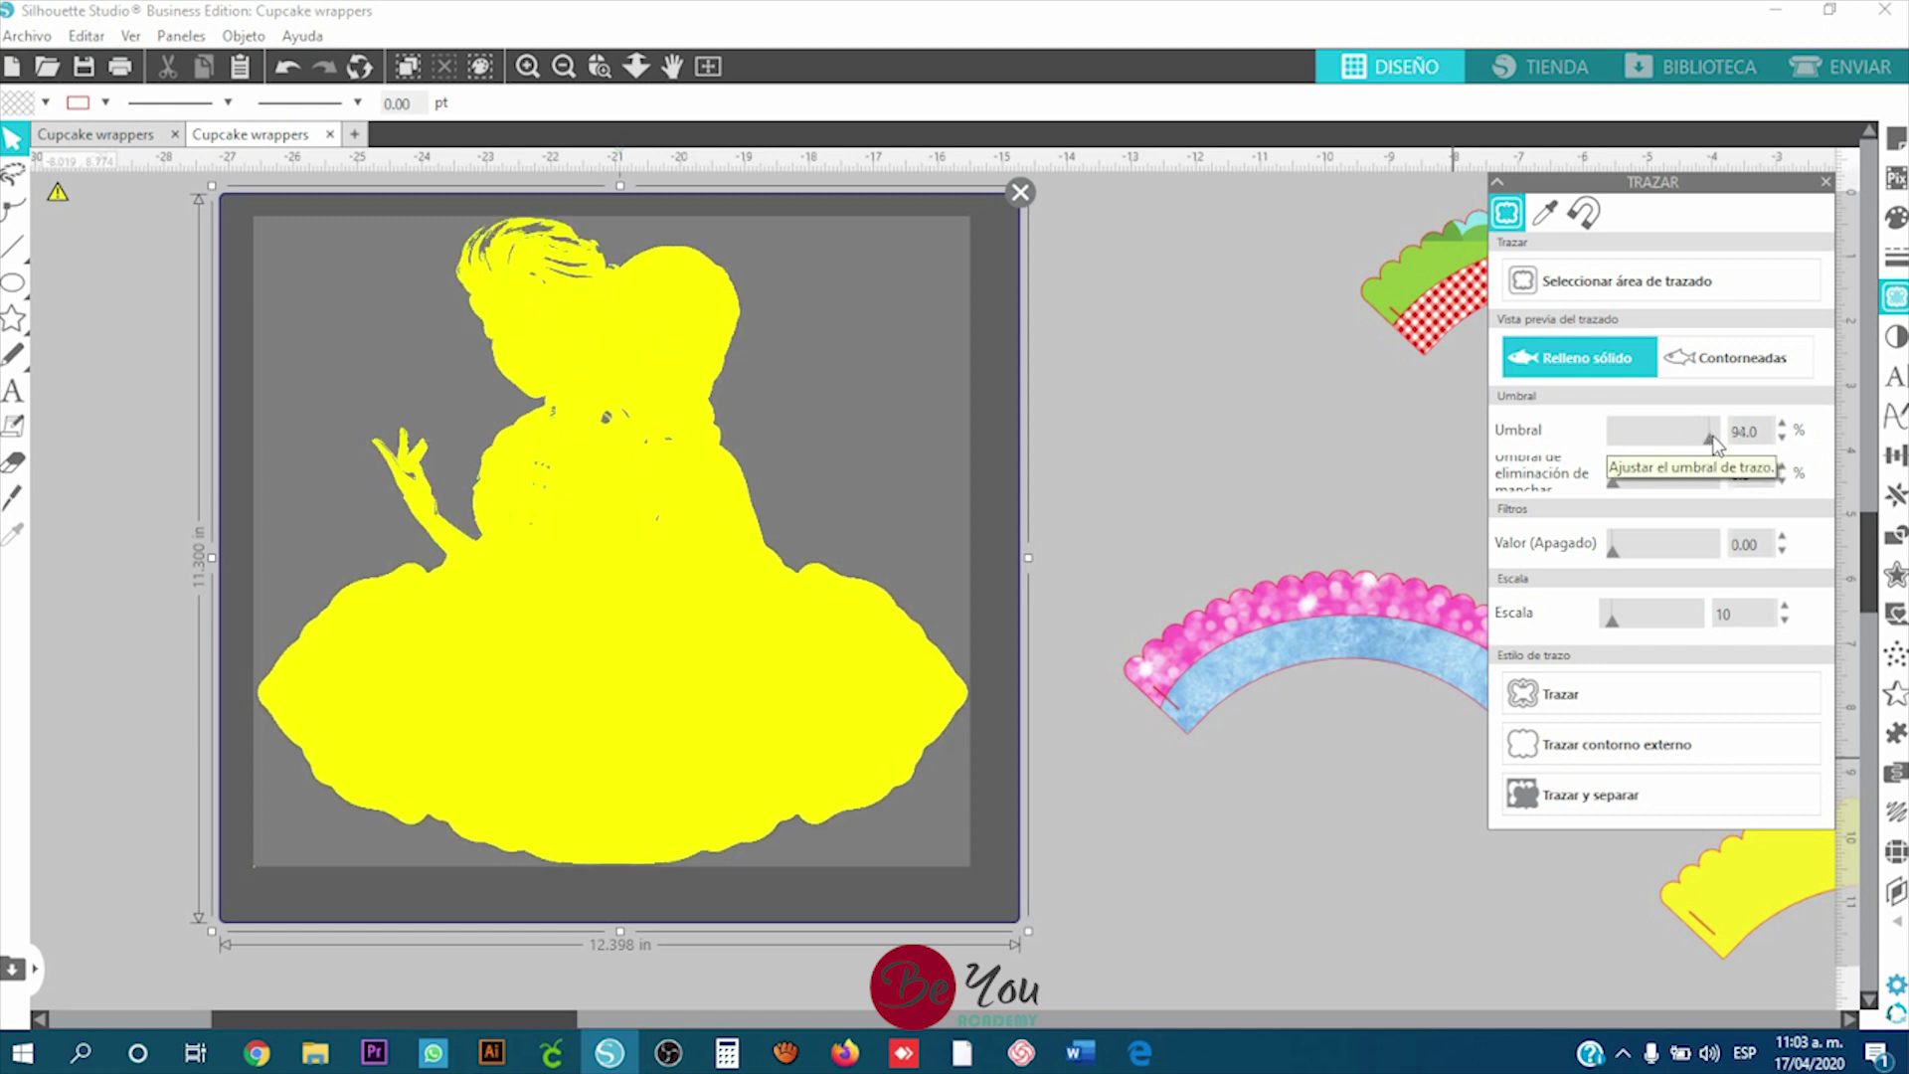
pyautogui.click(1700, 441)
pyautogui.click(1782, 421)
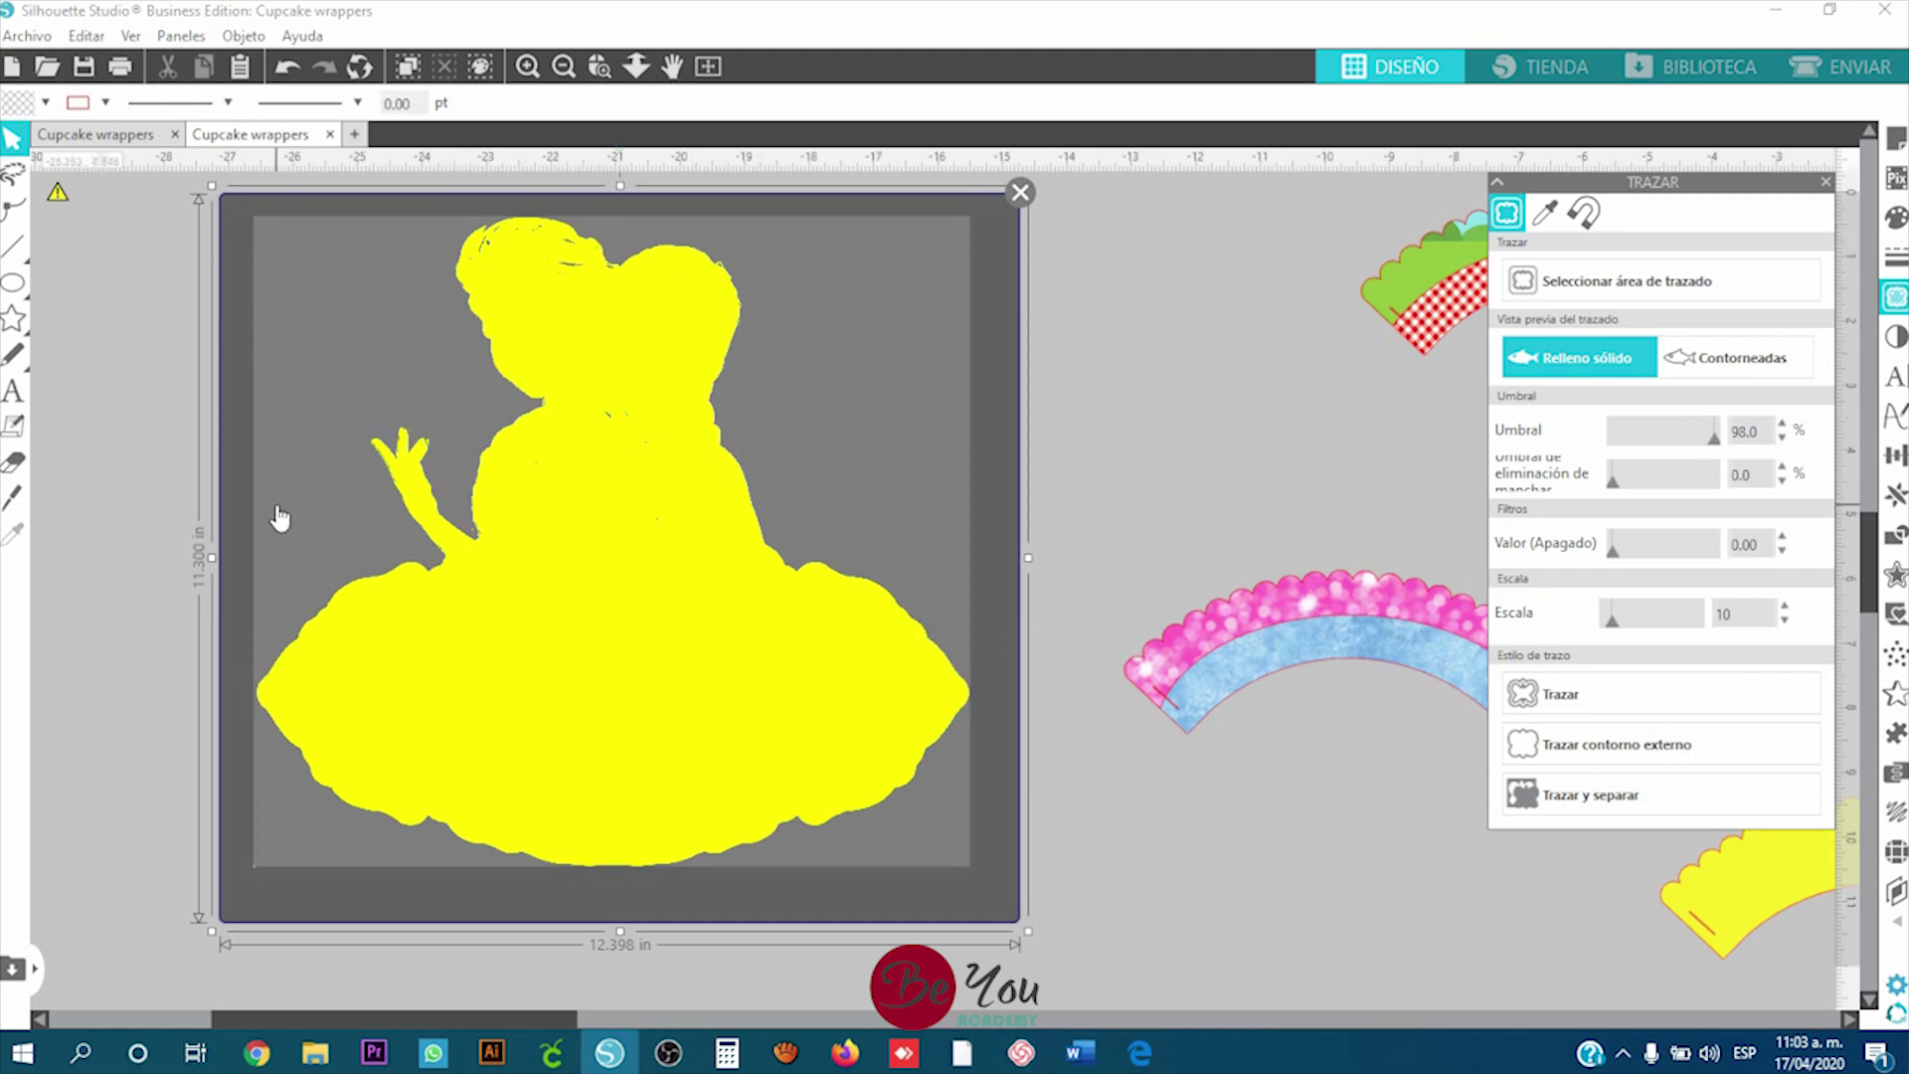
pyautogui.click(1606, 807)
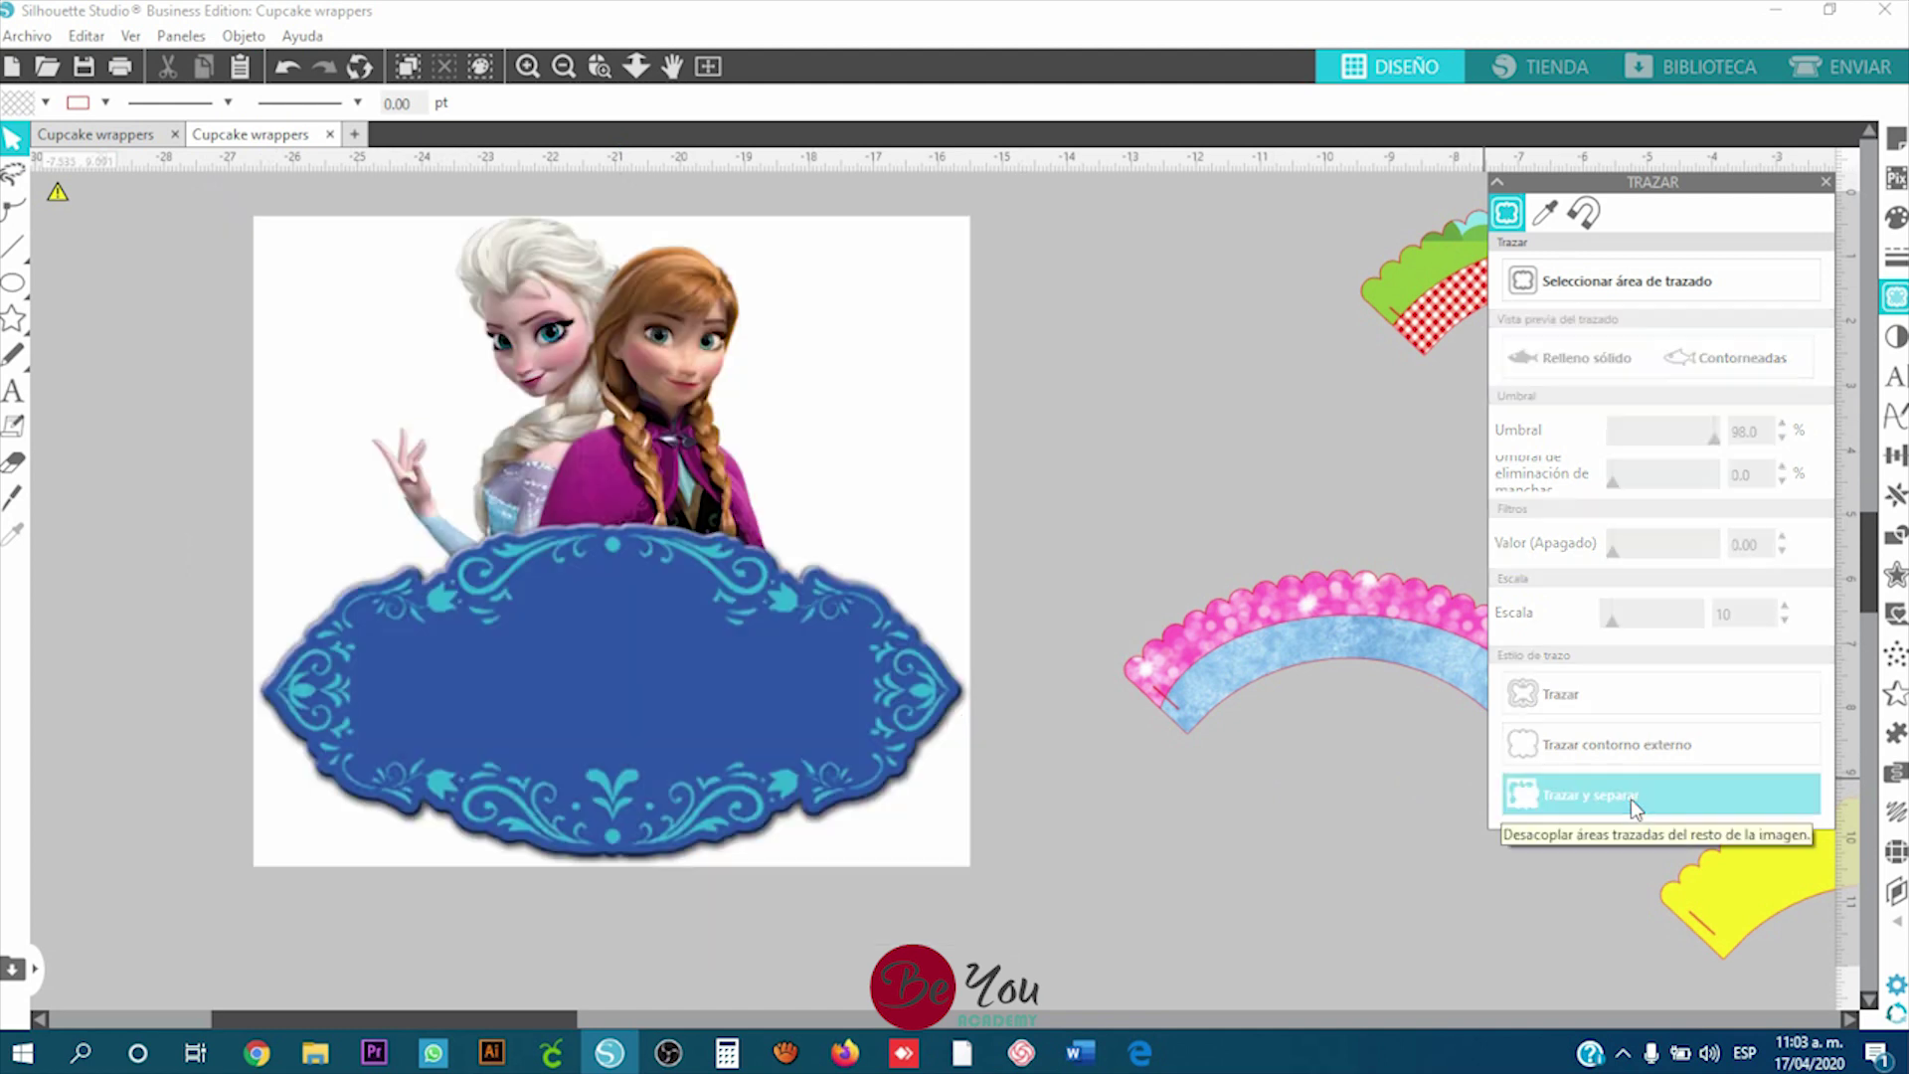
# Step: Move the detached Frozen figures and frame away from their white background and delete that background
pyautogui.moveTo(855, 616)
pyautogui.mouseDown()
pyautogui.moveTo(972, 725)
pyautogui.moveTo(1213, 865)
pyautogui.mouseUp()
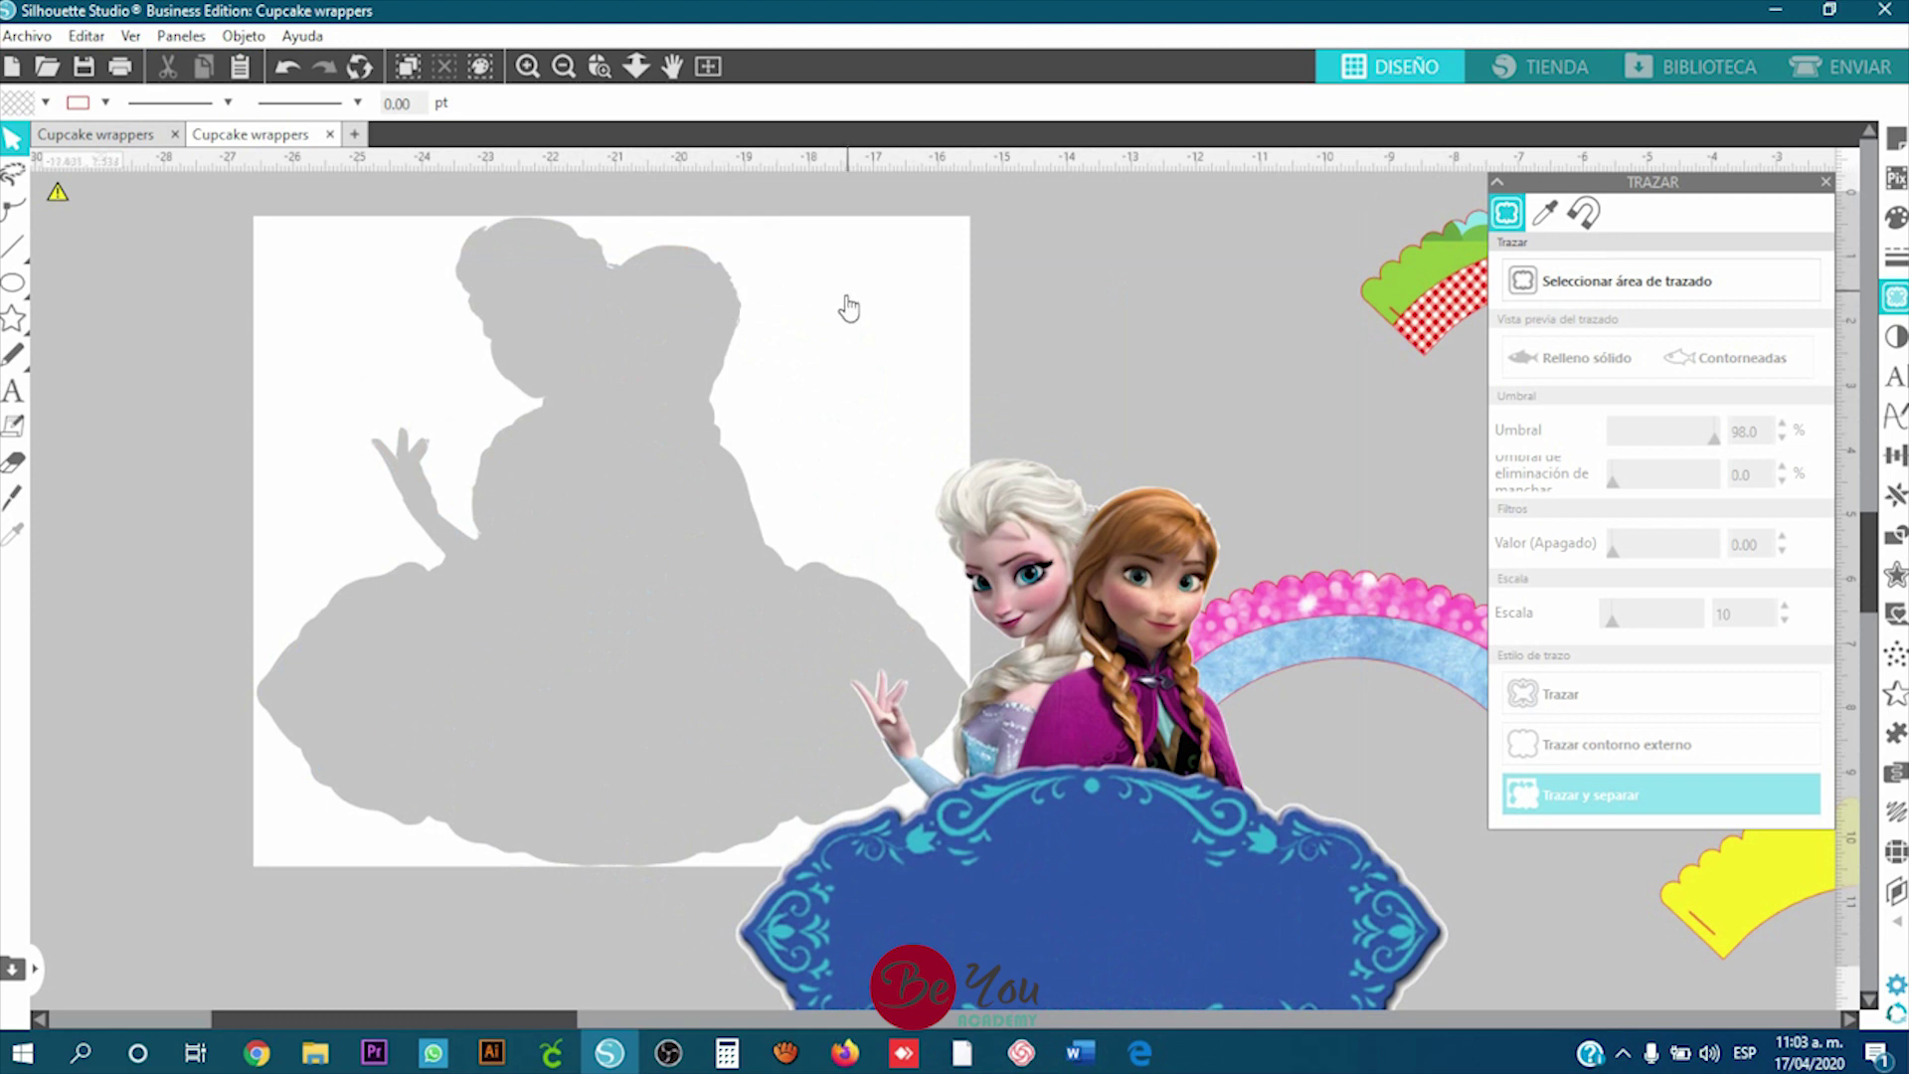
pyautogui.moveTo(885, 375); pyautogui.dragTo(725, 375)
pyautogui.press('Delete')
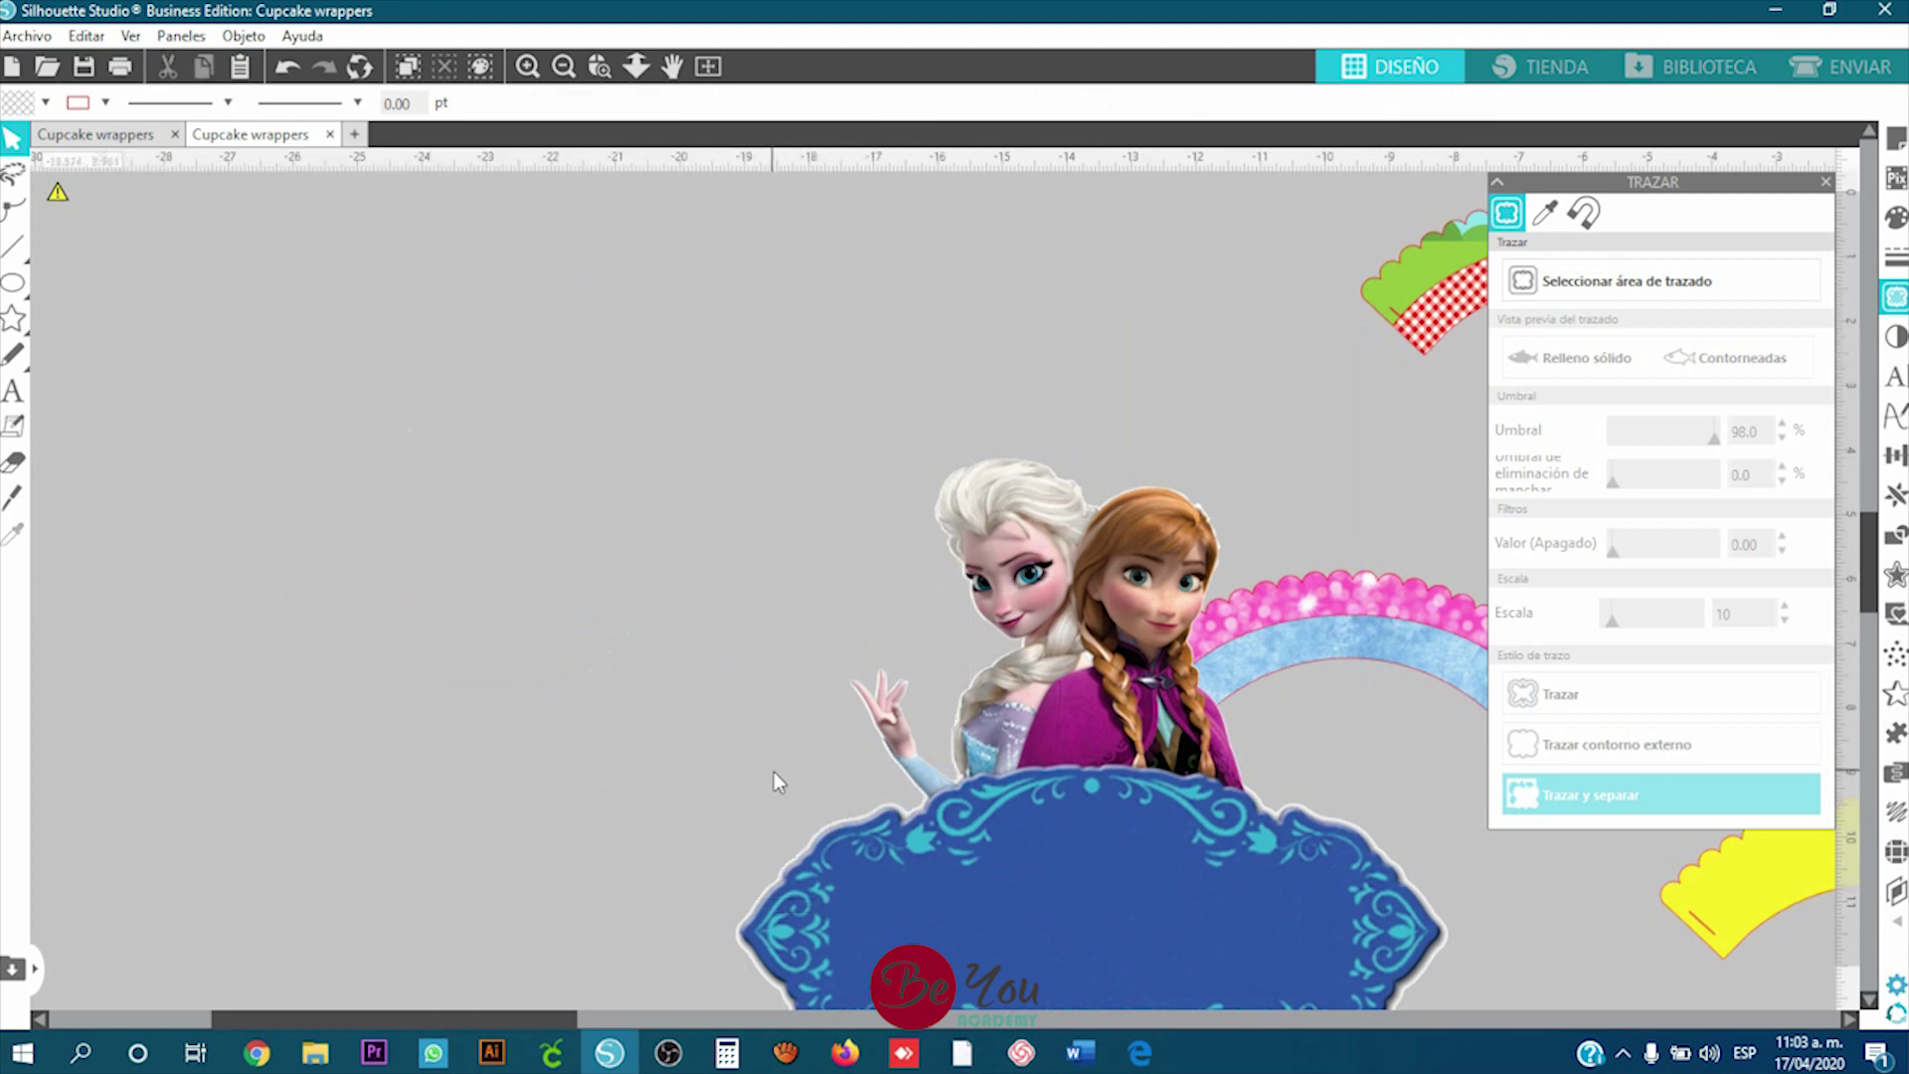
# Step: Scale the Frozen cutout down to about 1.49 by 1.35 in and place it at the centre of the pink and blue wrapper
pyautogui.scroll(-5, 774, 783)
pyautogui.click(761, 851)
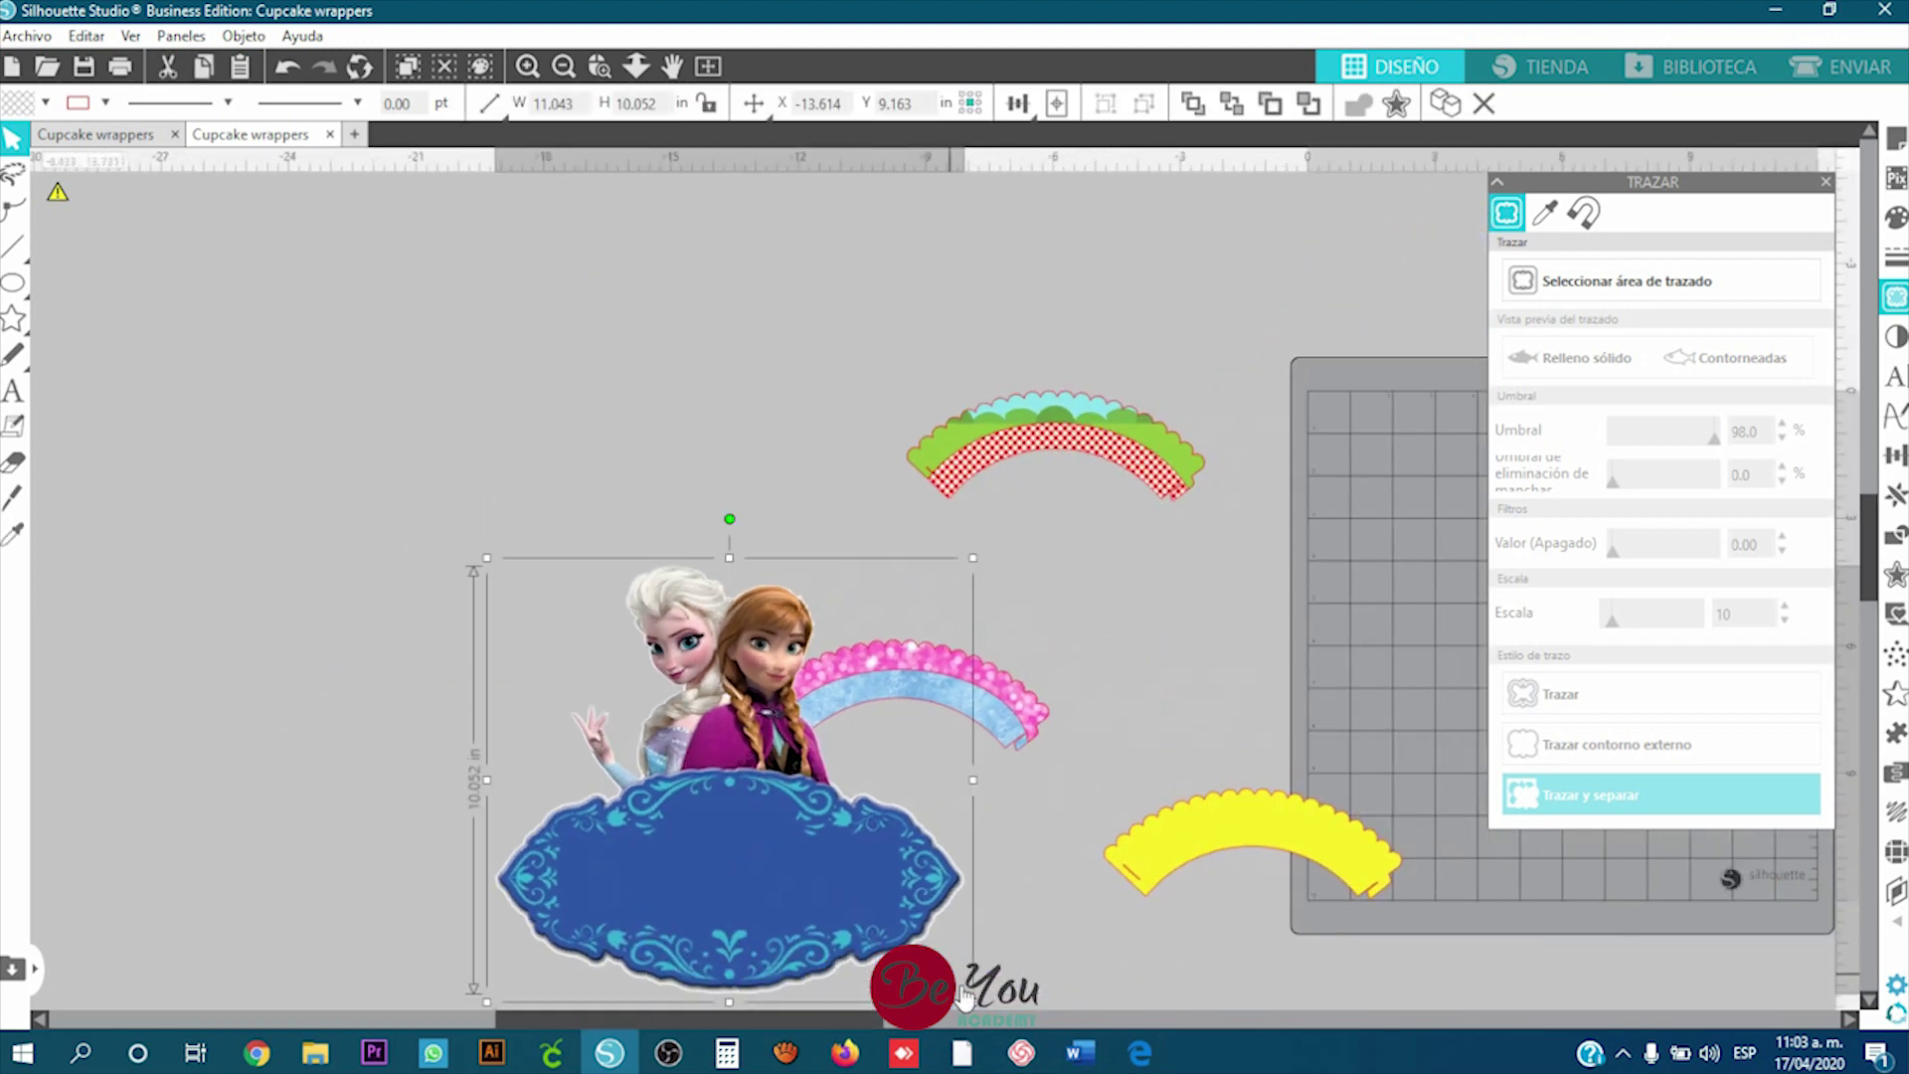
pyautogui.moveTo(972, 1003); pyautogui.dragTo(917, 687)
pyautogui.scroll(4, 1069, 457)
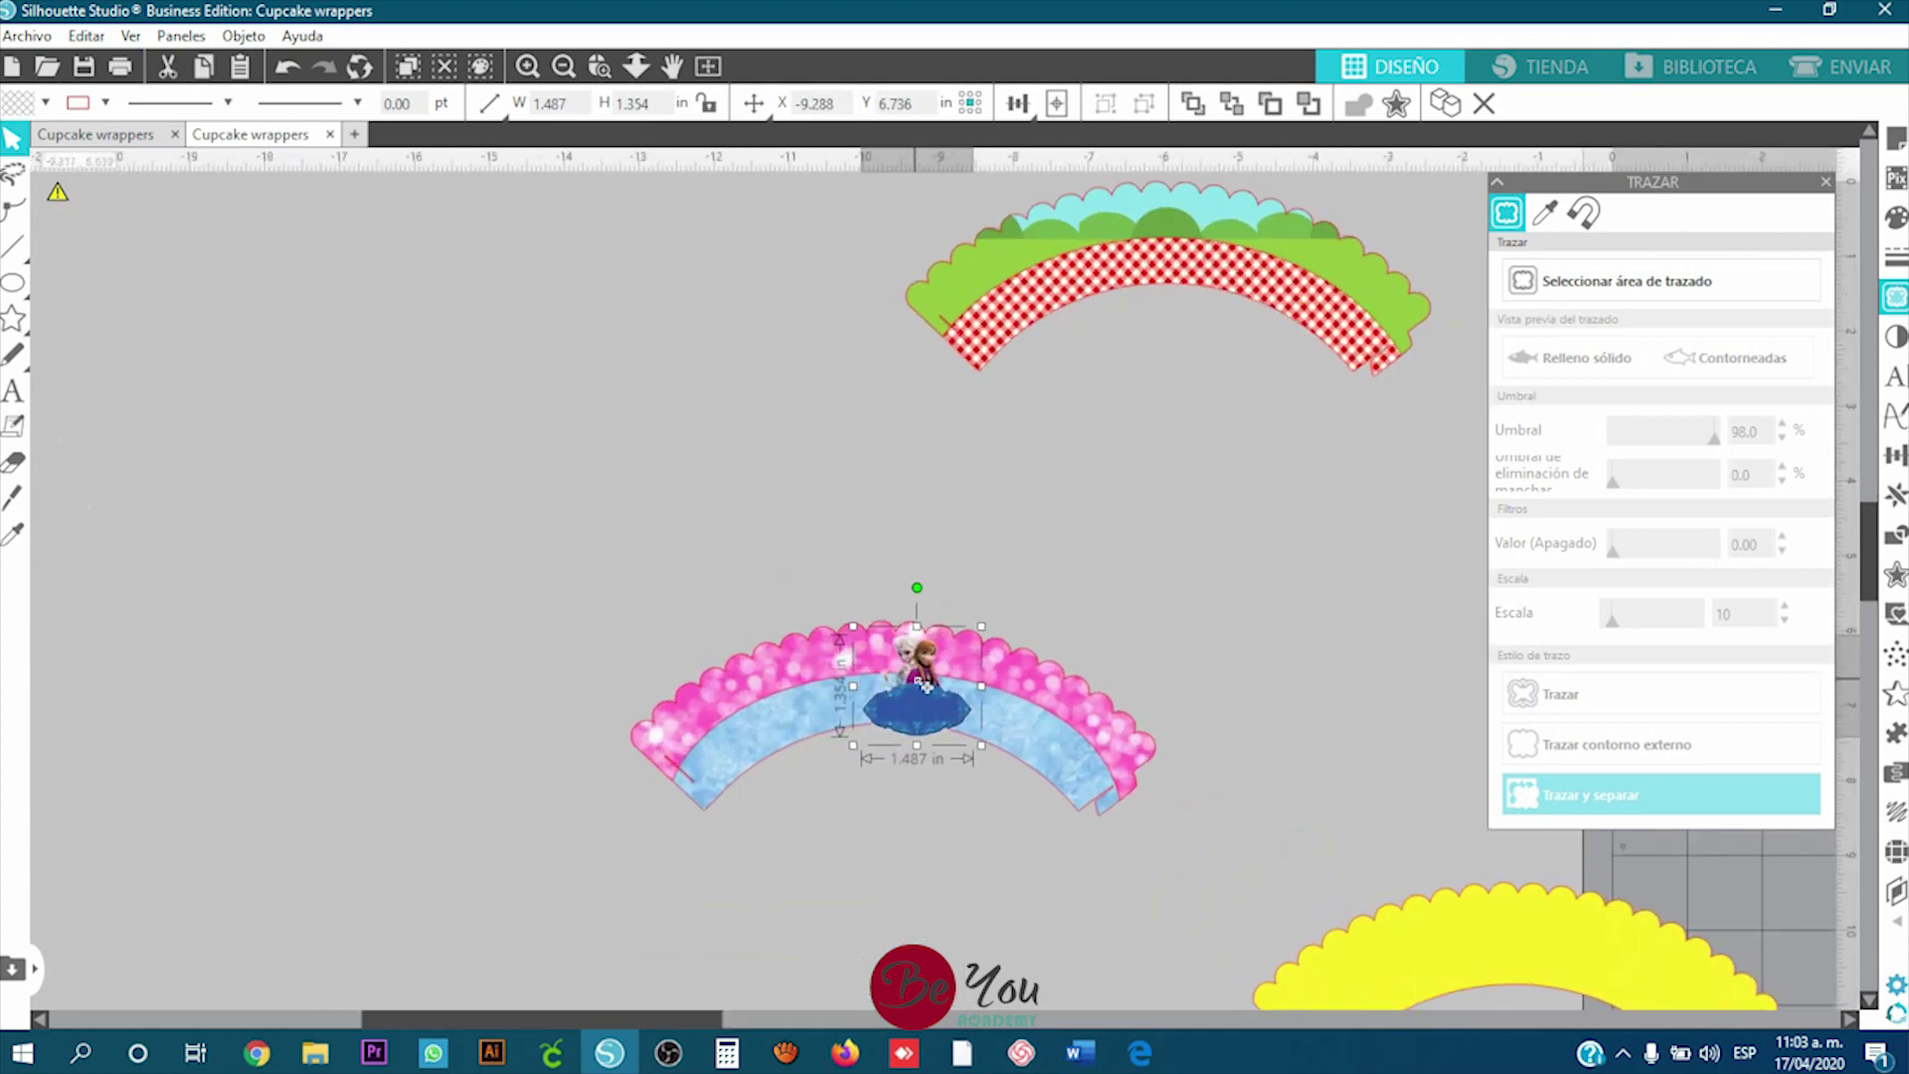
pyautogui.click(1069, 457)
pyautogui.scroll(1, 1069, 457)
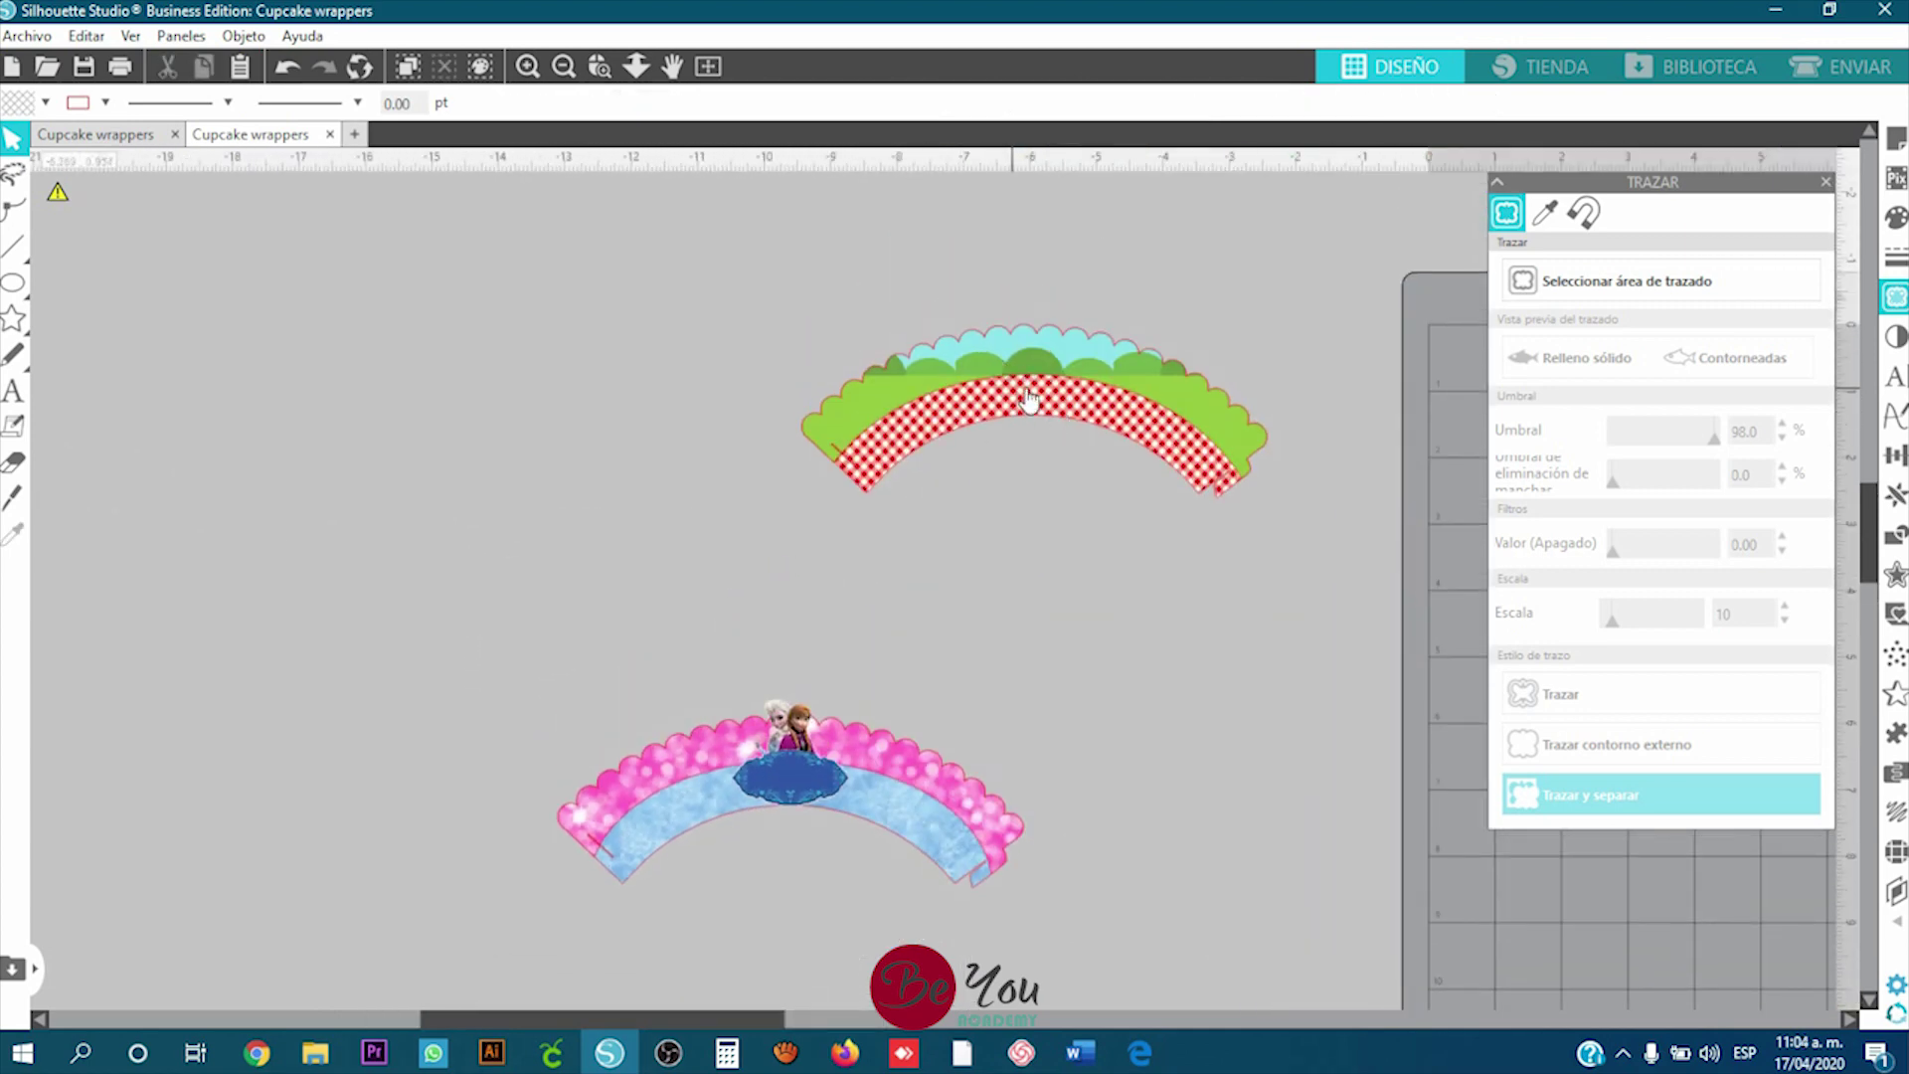
# Step: Switch to Chrome and copy the La Vaca Lola cow image with the pink background from the image results
pyautogui.click(257, 1052)
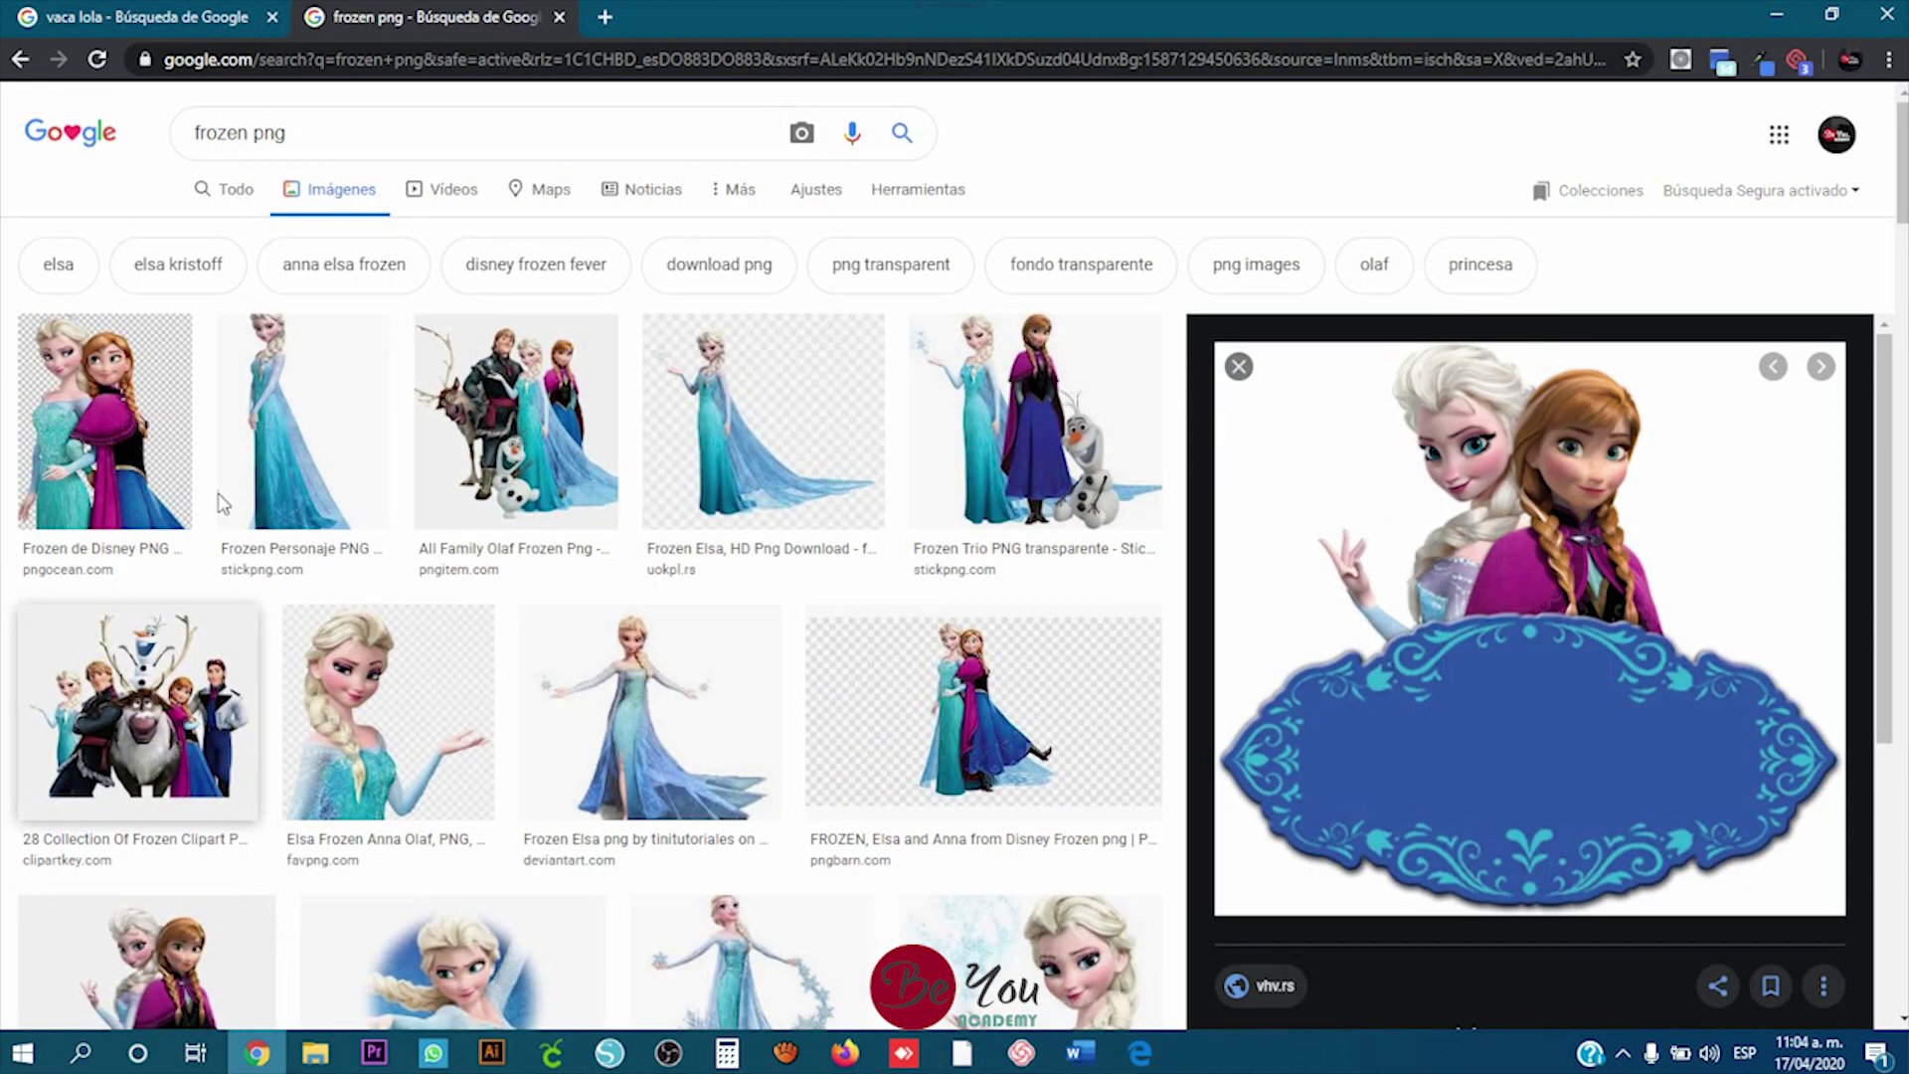
pyautogui.scroll(7, 258, 279)
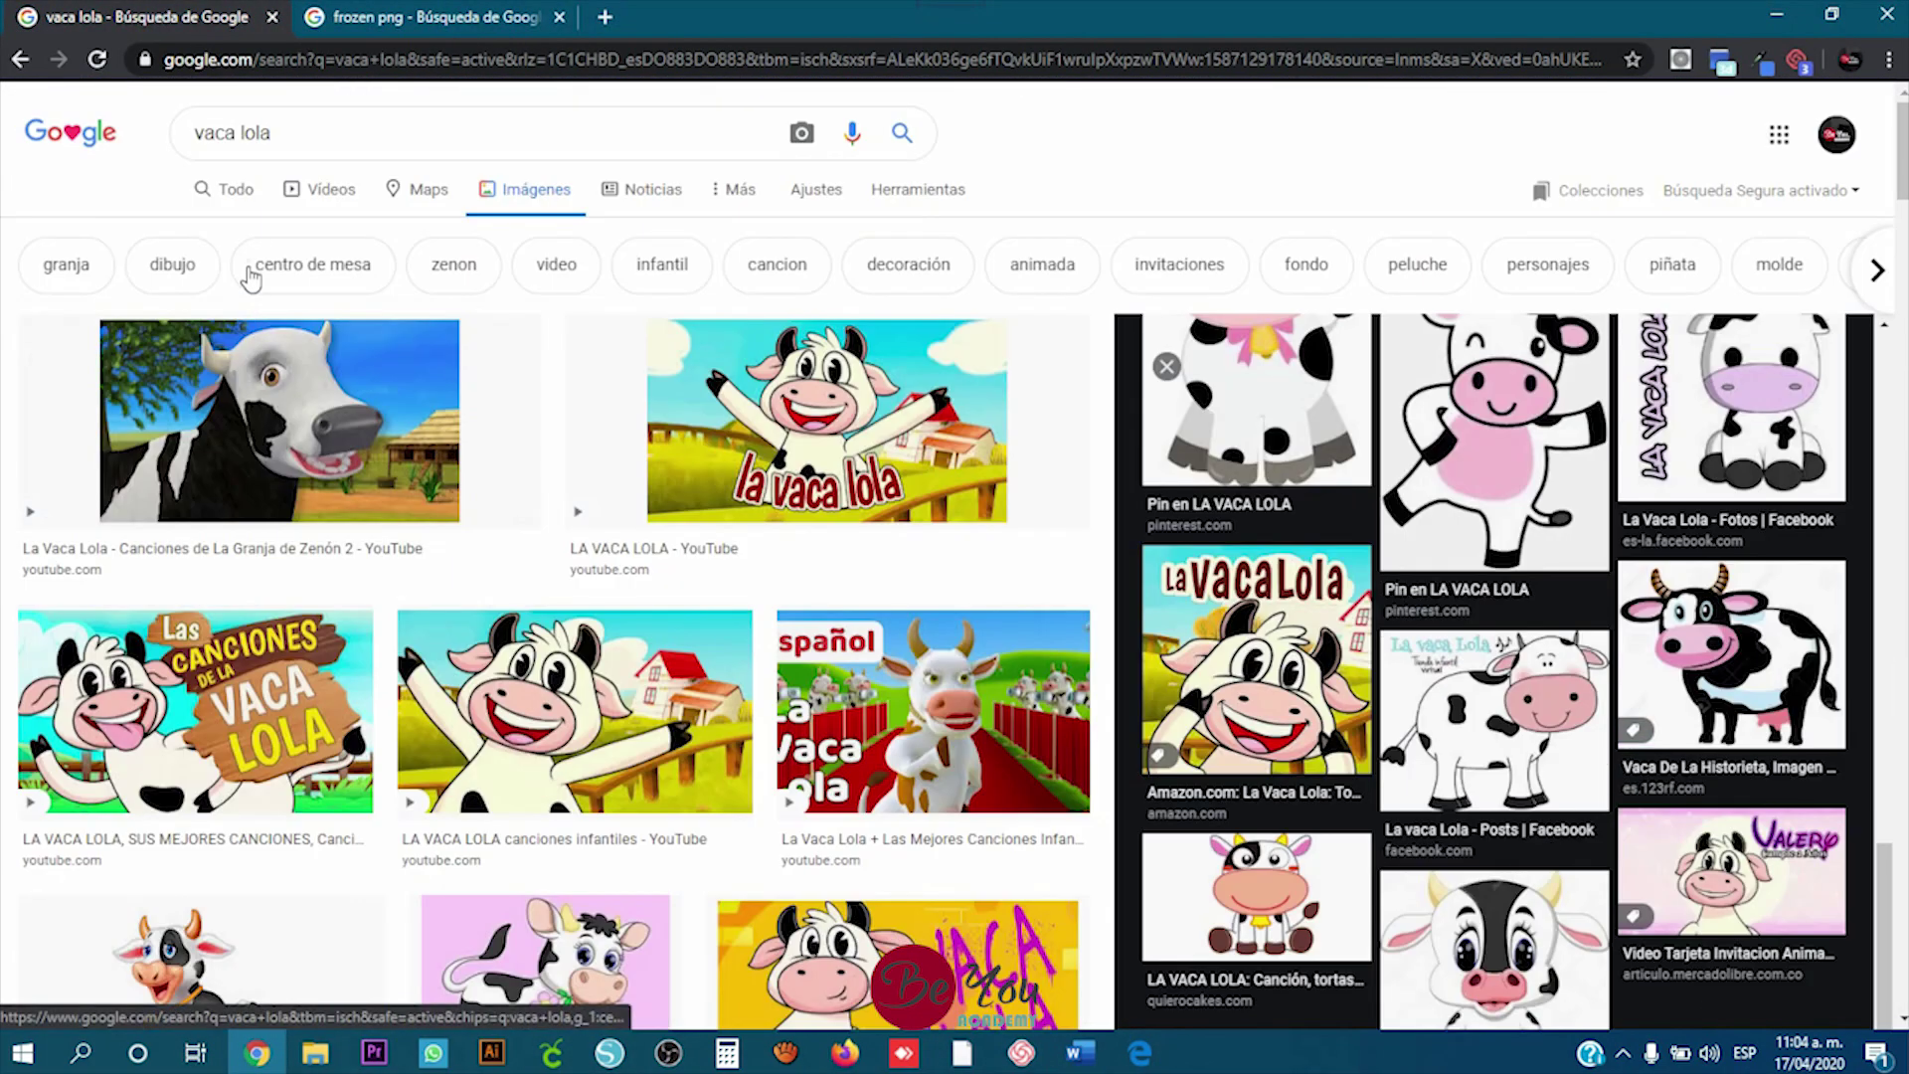
pyautogui.scroll(-5, 1491, 597)
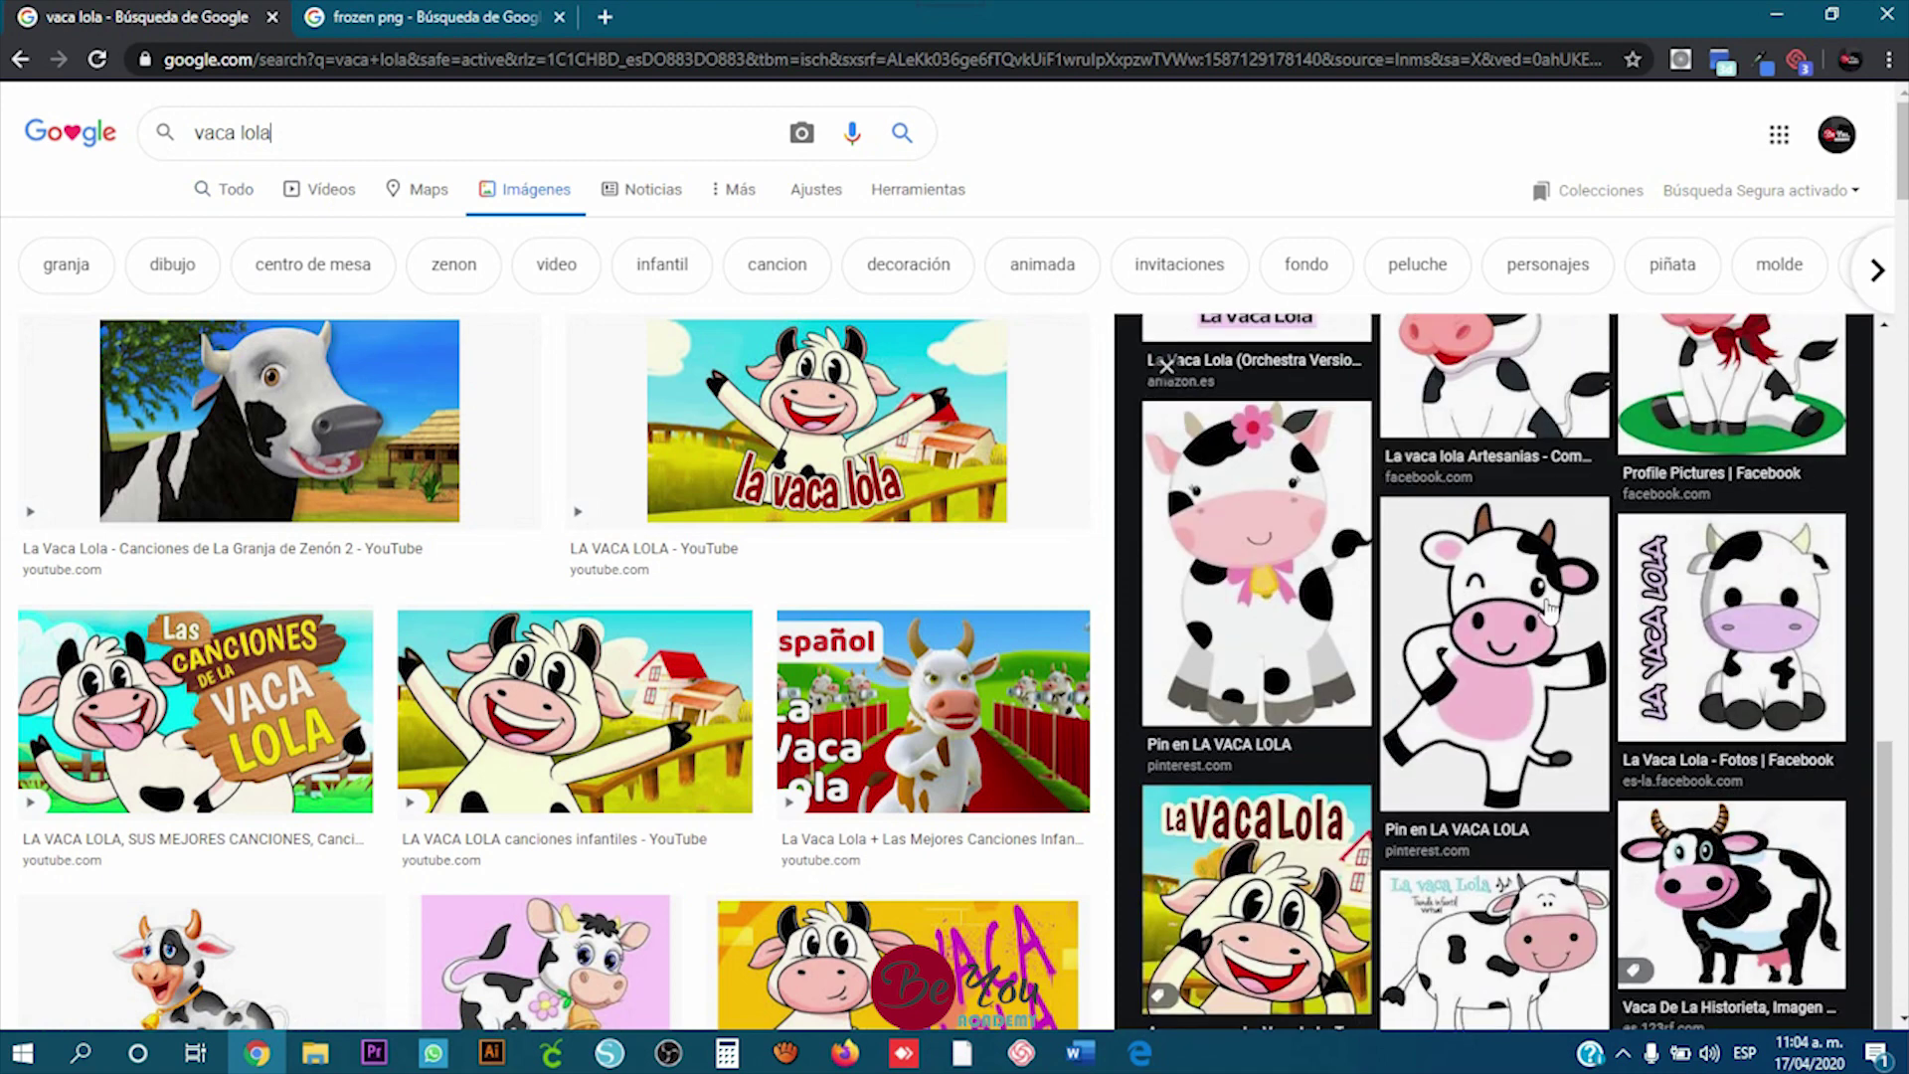
pyautogui.click(1566, 444)
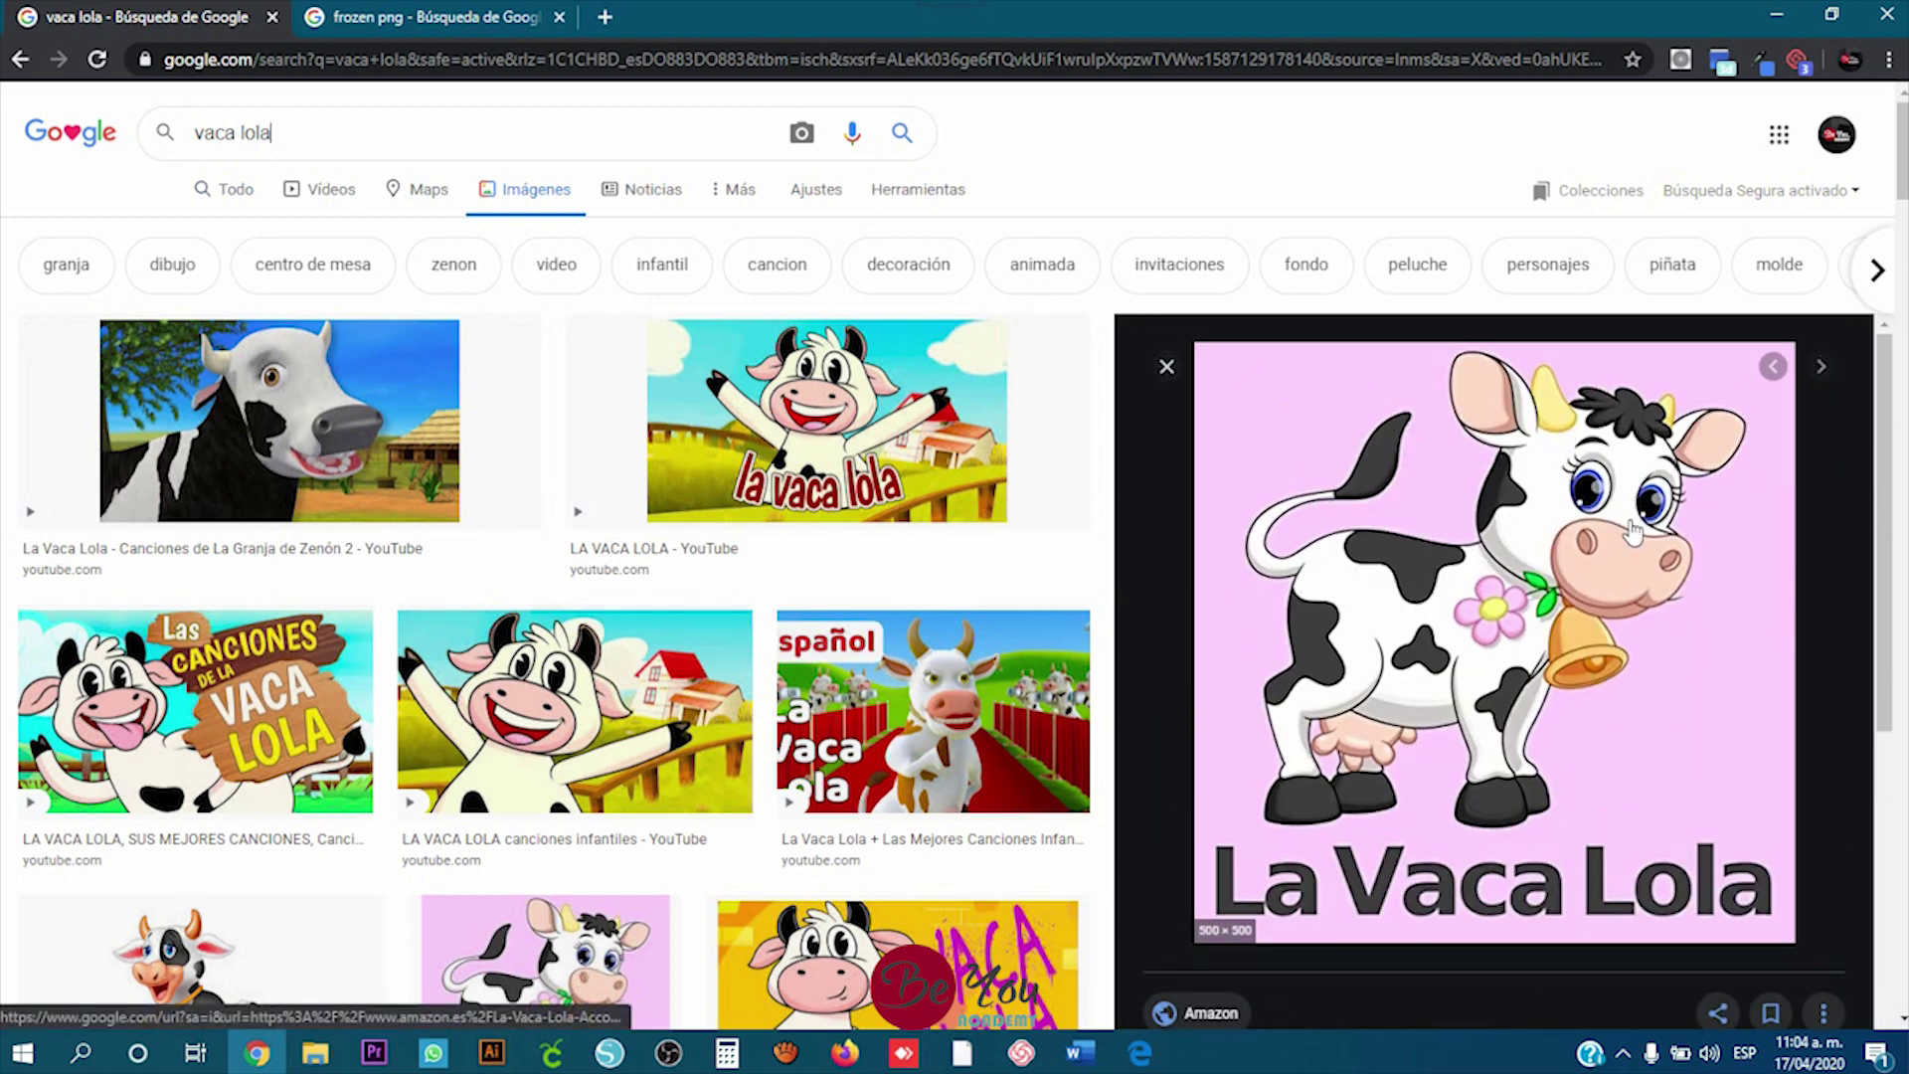
pyautogui.rightClick(1370, 499)
pyautogui.click(1438, 782)
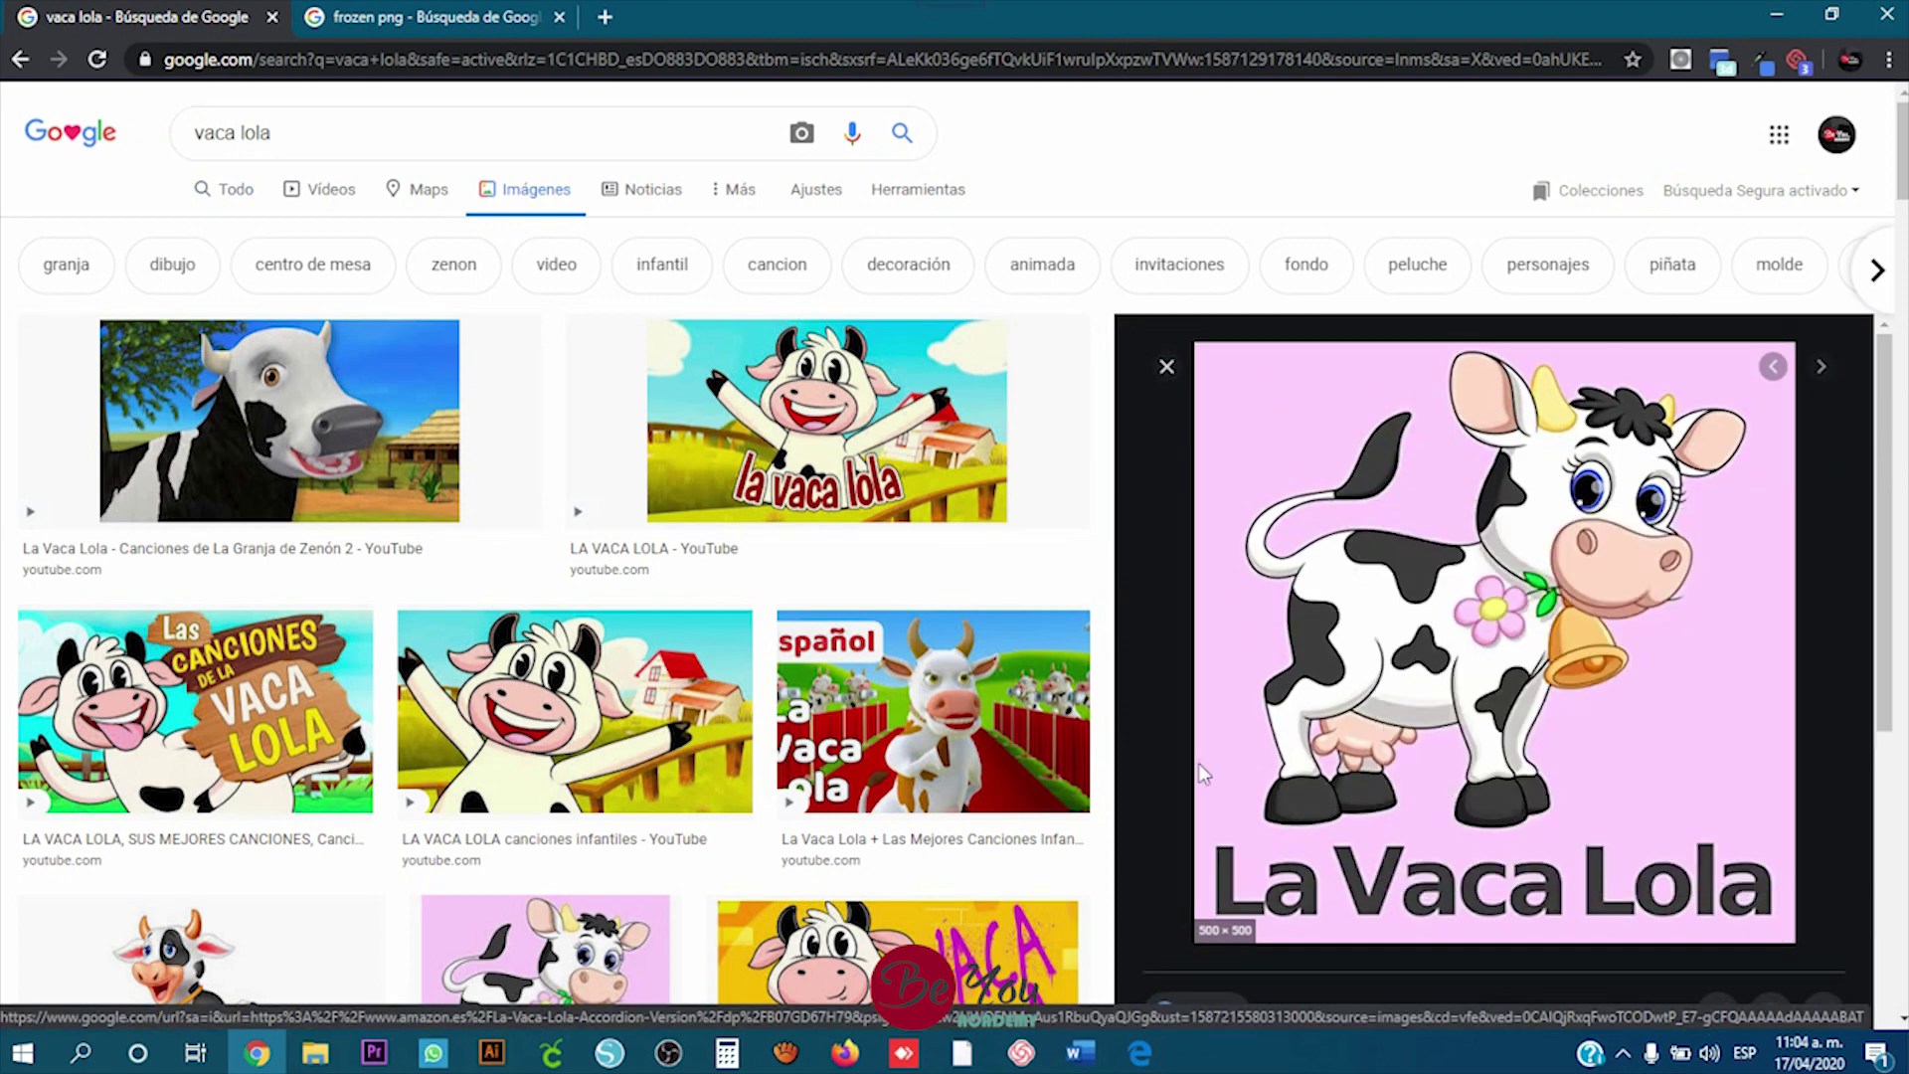
# Step: Paste the copied cow image into the Silhouette Studio design and move it to the empty area left of the gingham wrapper
pyautogui.click(609, 1052)
pyautogui.rightClick(463, 444)
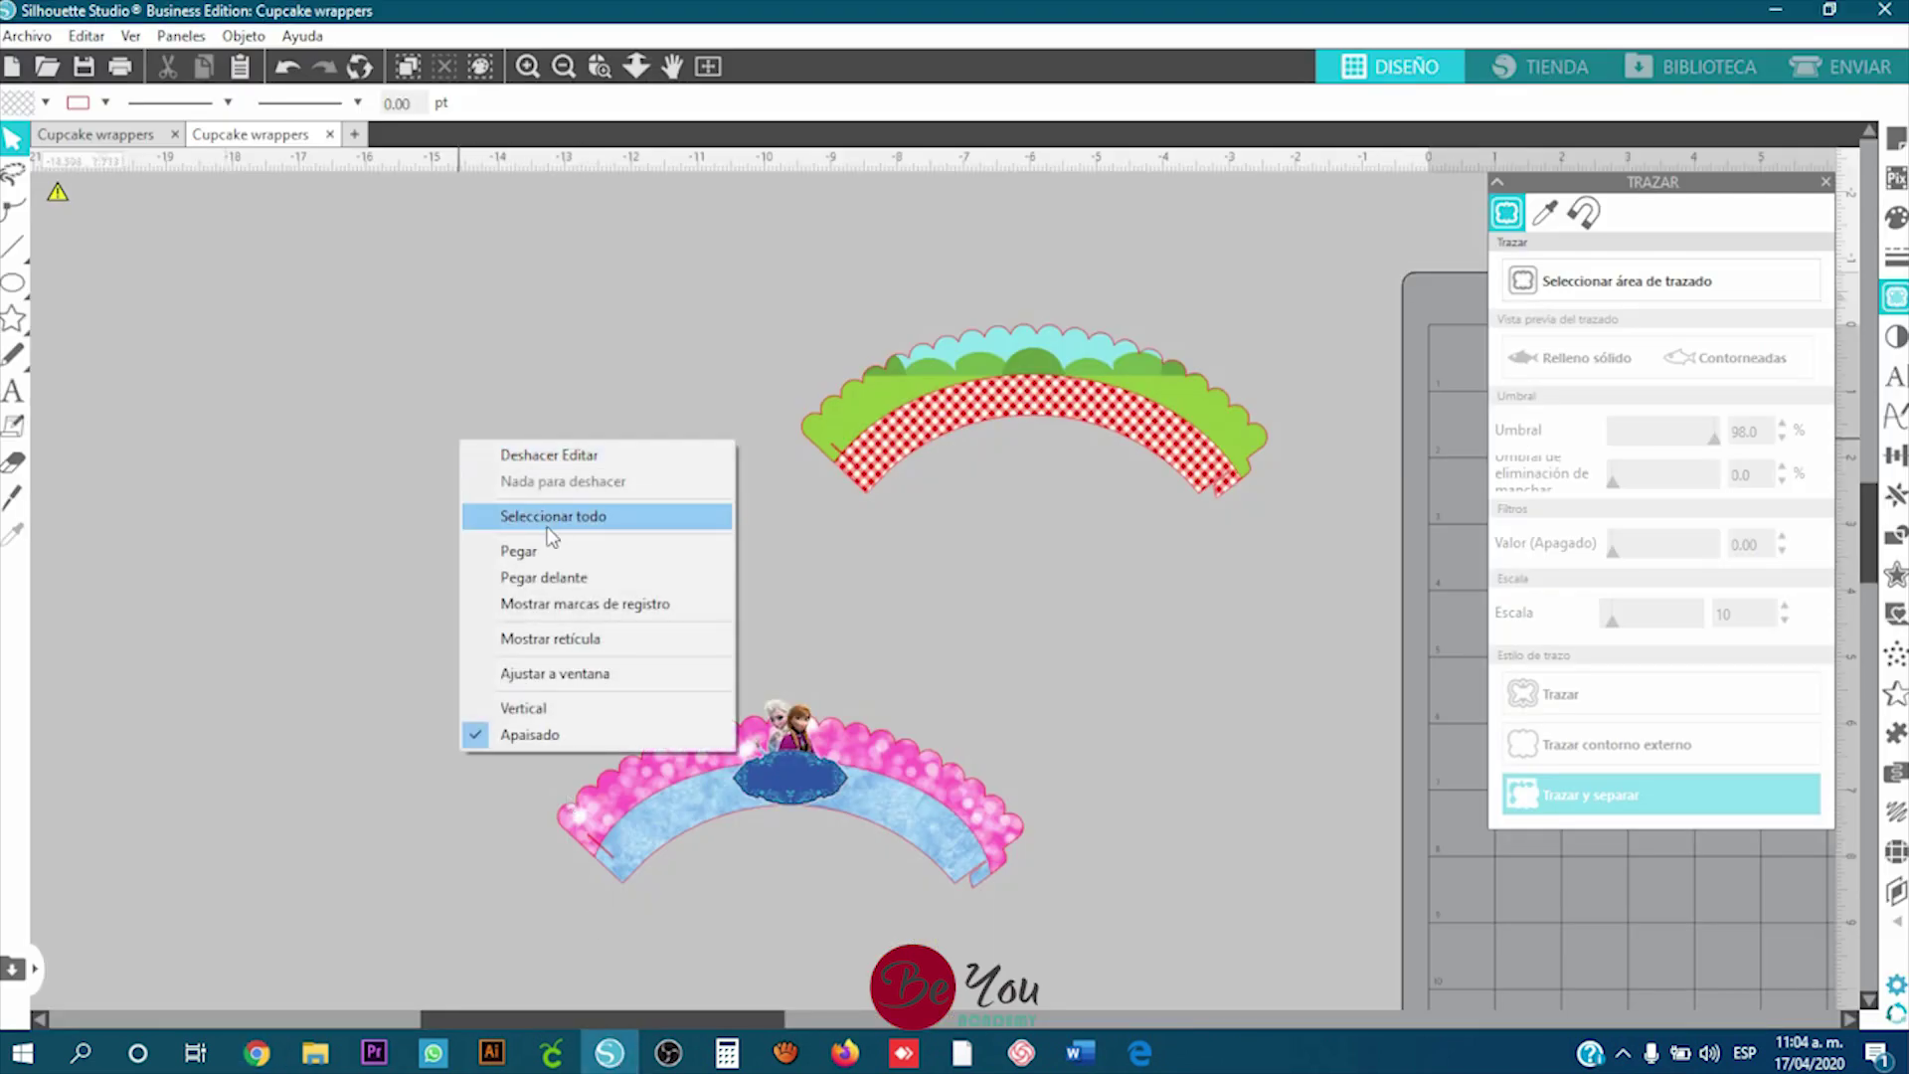
pyautogui.click(518, 550)
pyautogui.moveTo(938, 618); pyautogui.dragTo(457, 445)
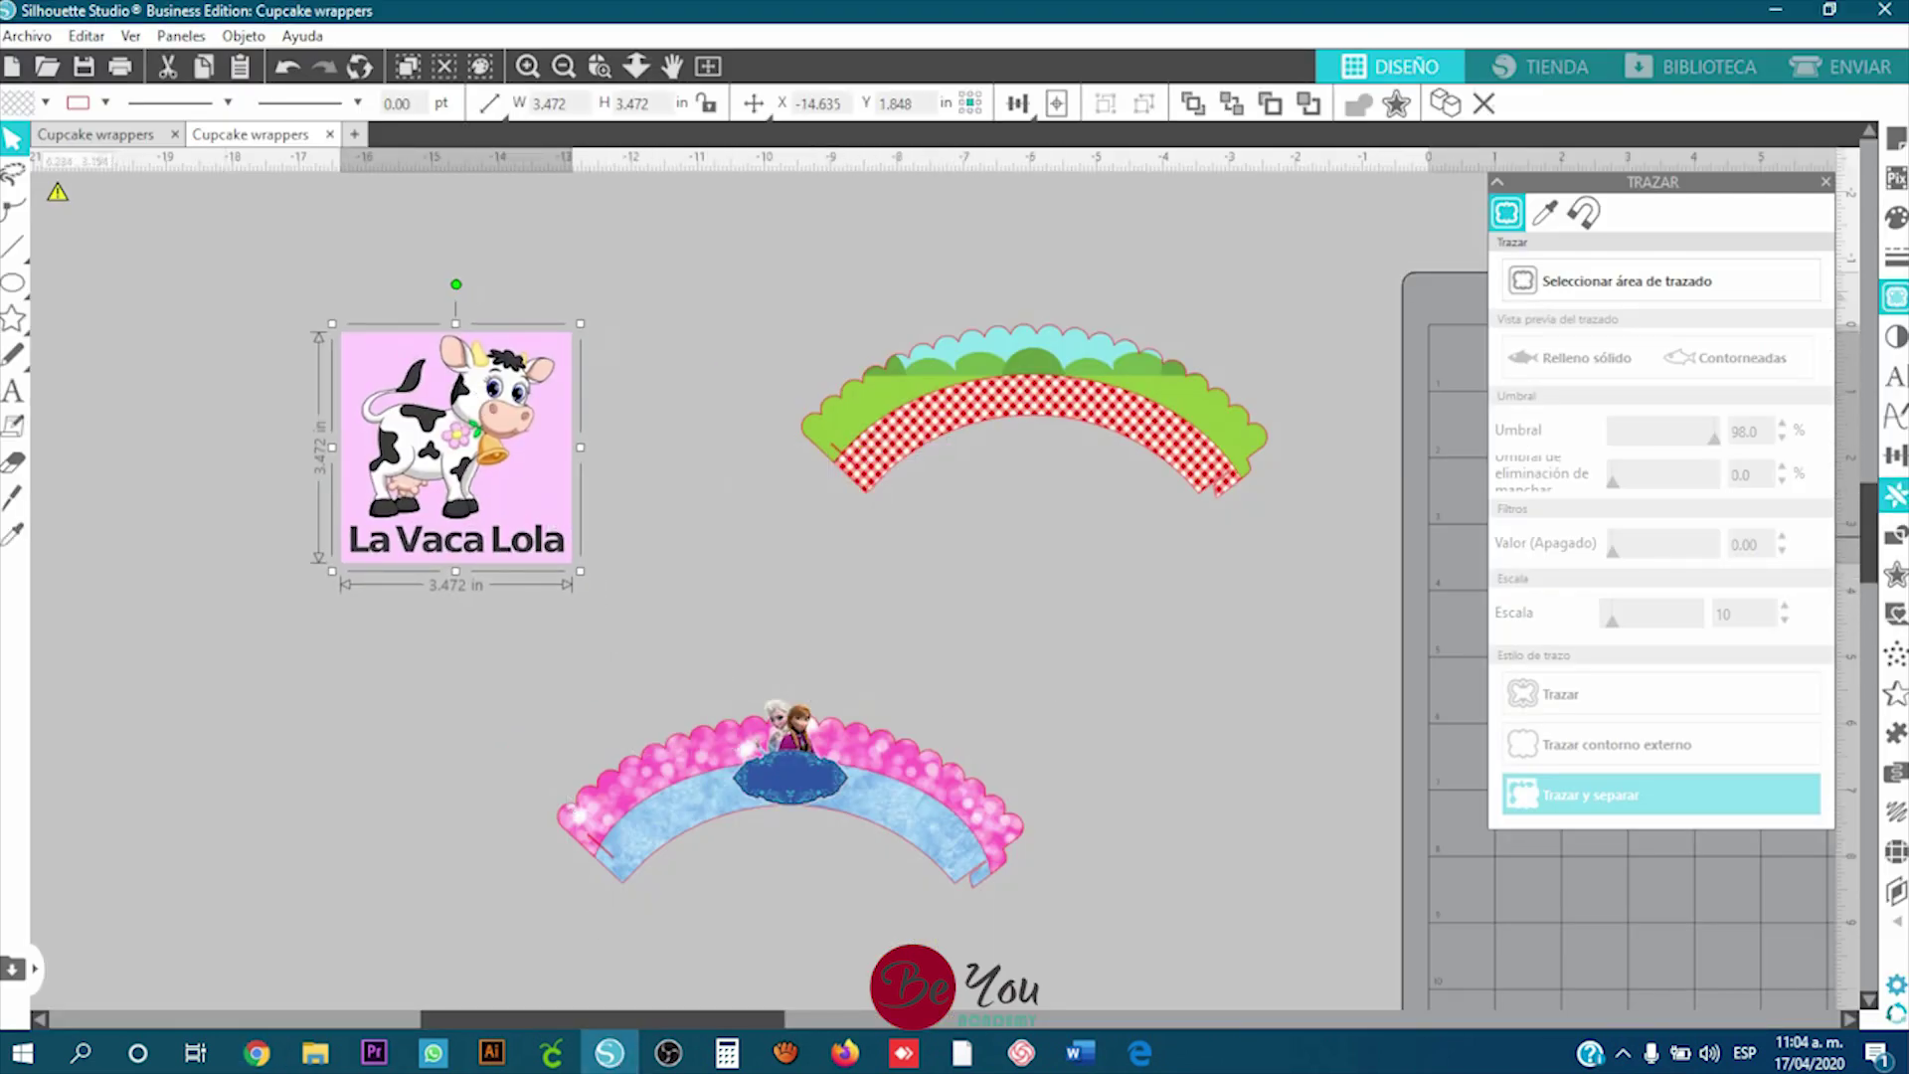
# Step: Define a trace area about 3.6 in high around the cow, leaving out the La Vaca Lola caption
pyautogui.click(1896, 296)
pyautogui.click(1895, 296)
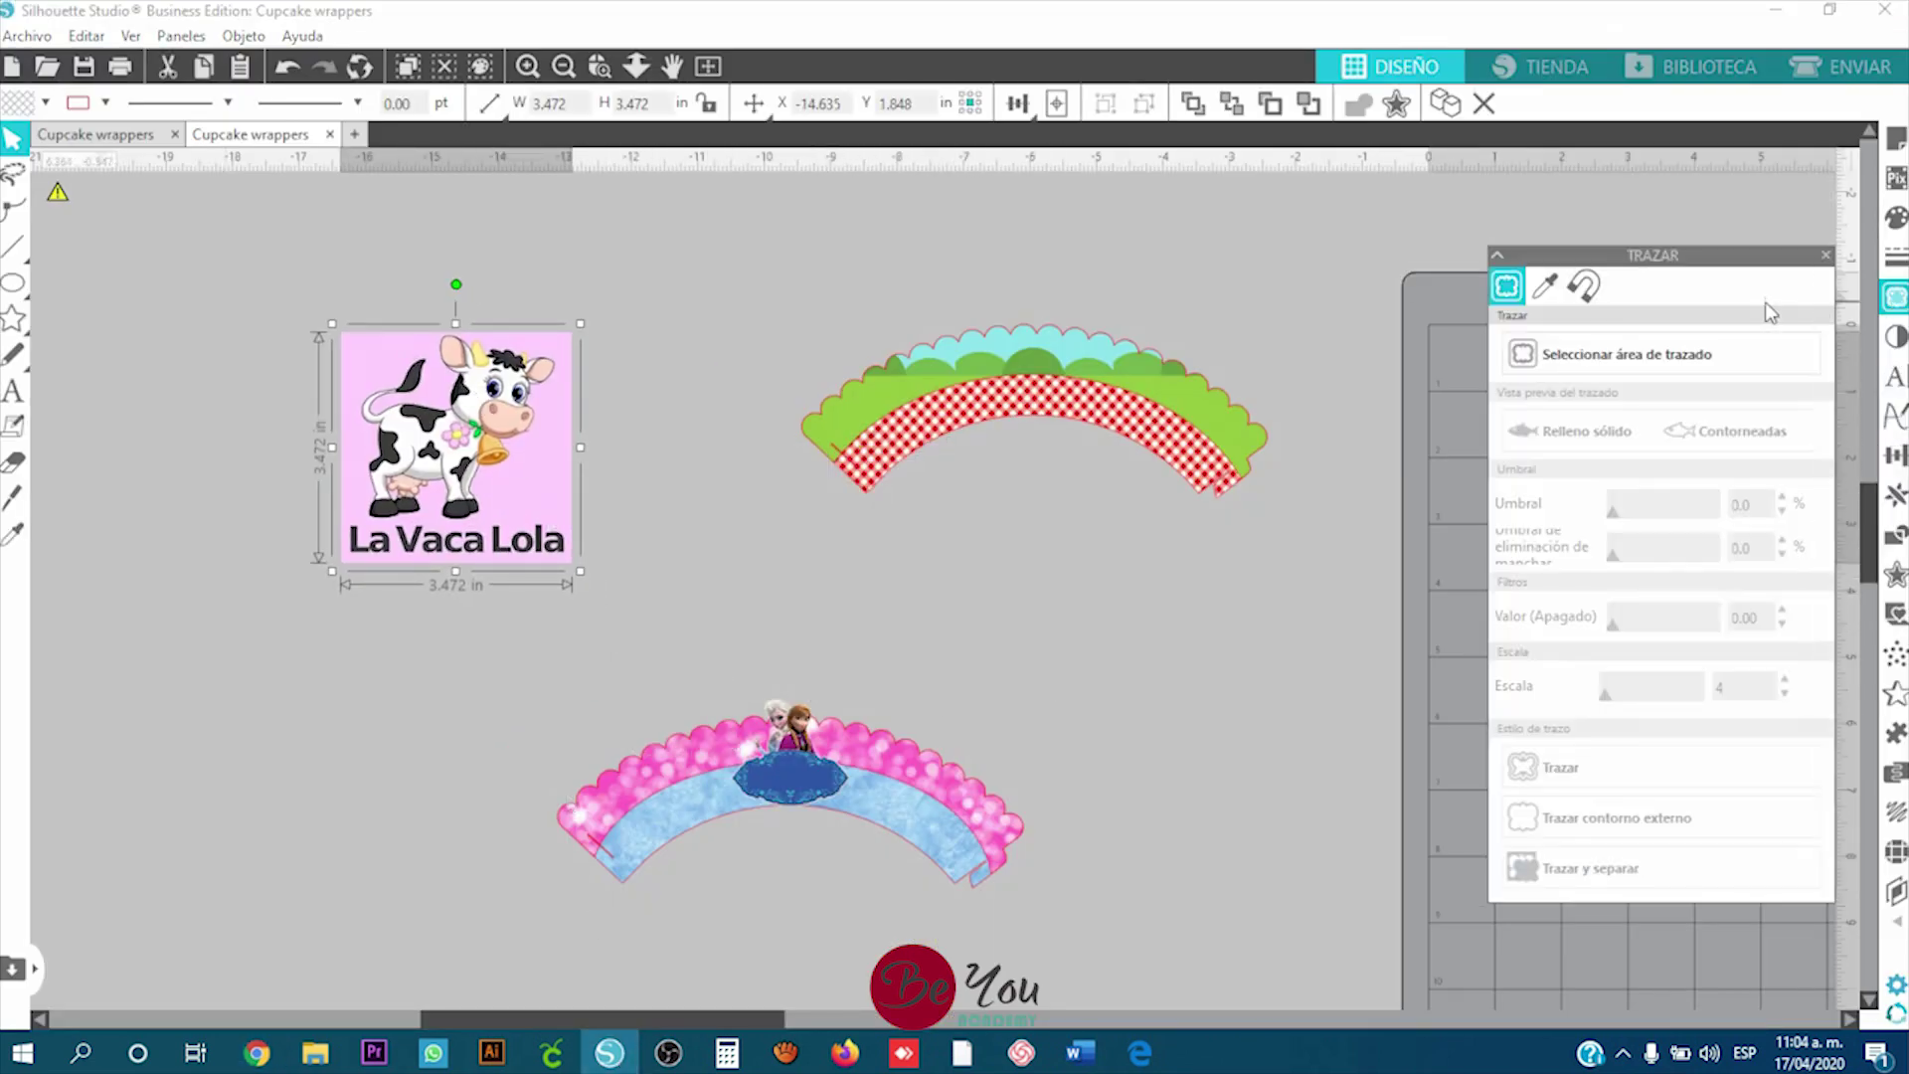
pyautogui.click(1639, 366)
pyautogui.click(1639, 376)
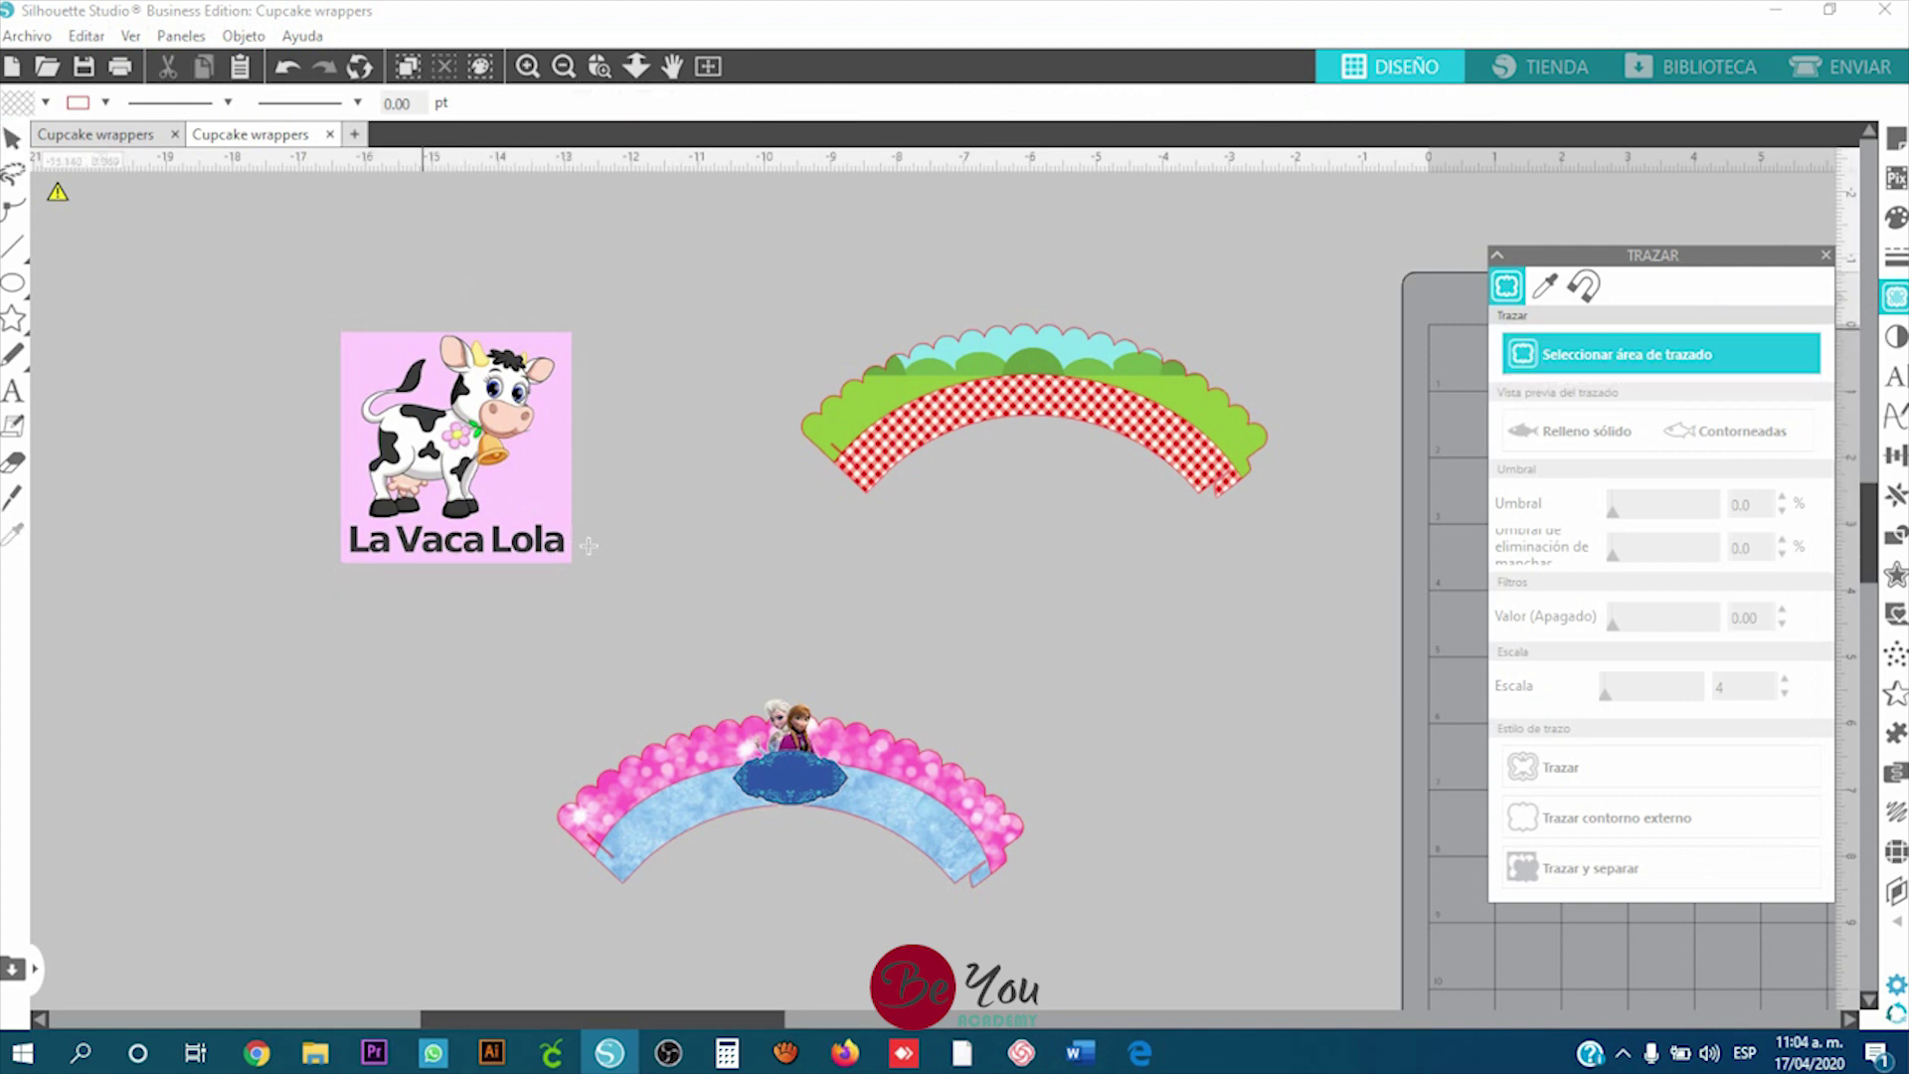
pyautogui.moveTo(270, 285)
pyautogui.mouseDown()
pyautogui.moveTo(626, 547)
pyautogui.moveTo(674, 517)
pyautogui.mouseUp()
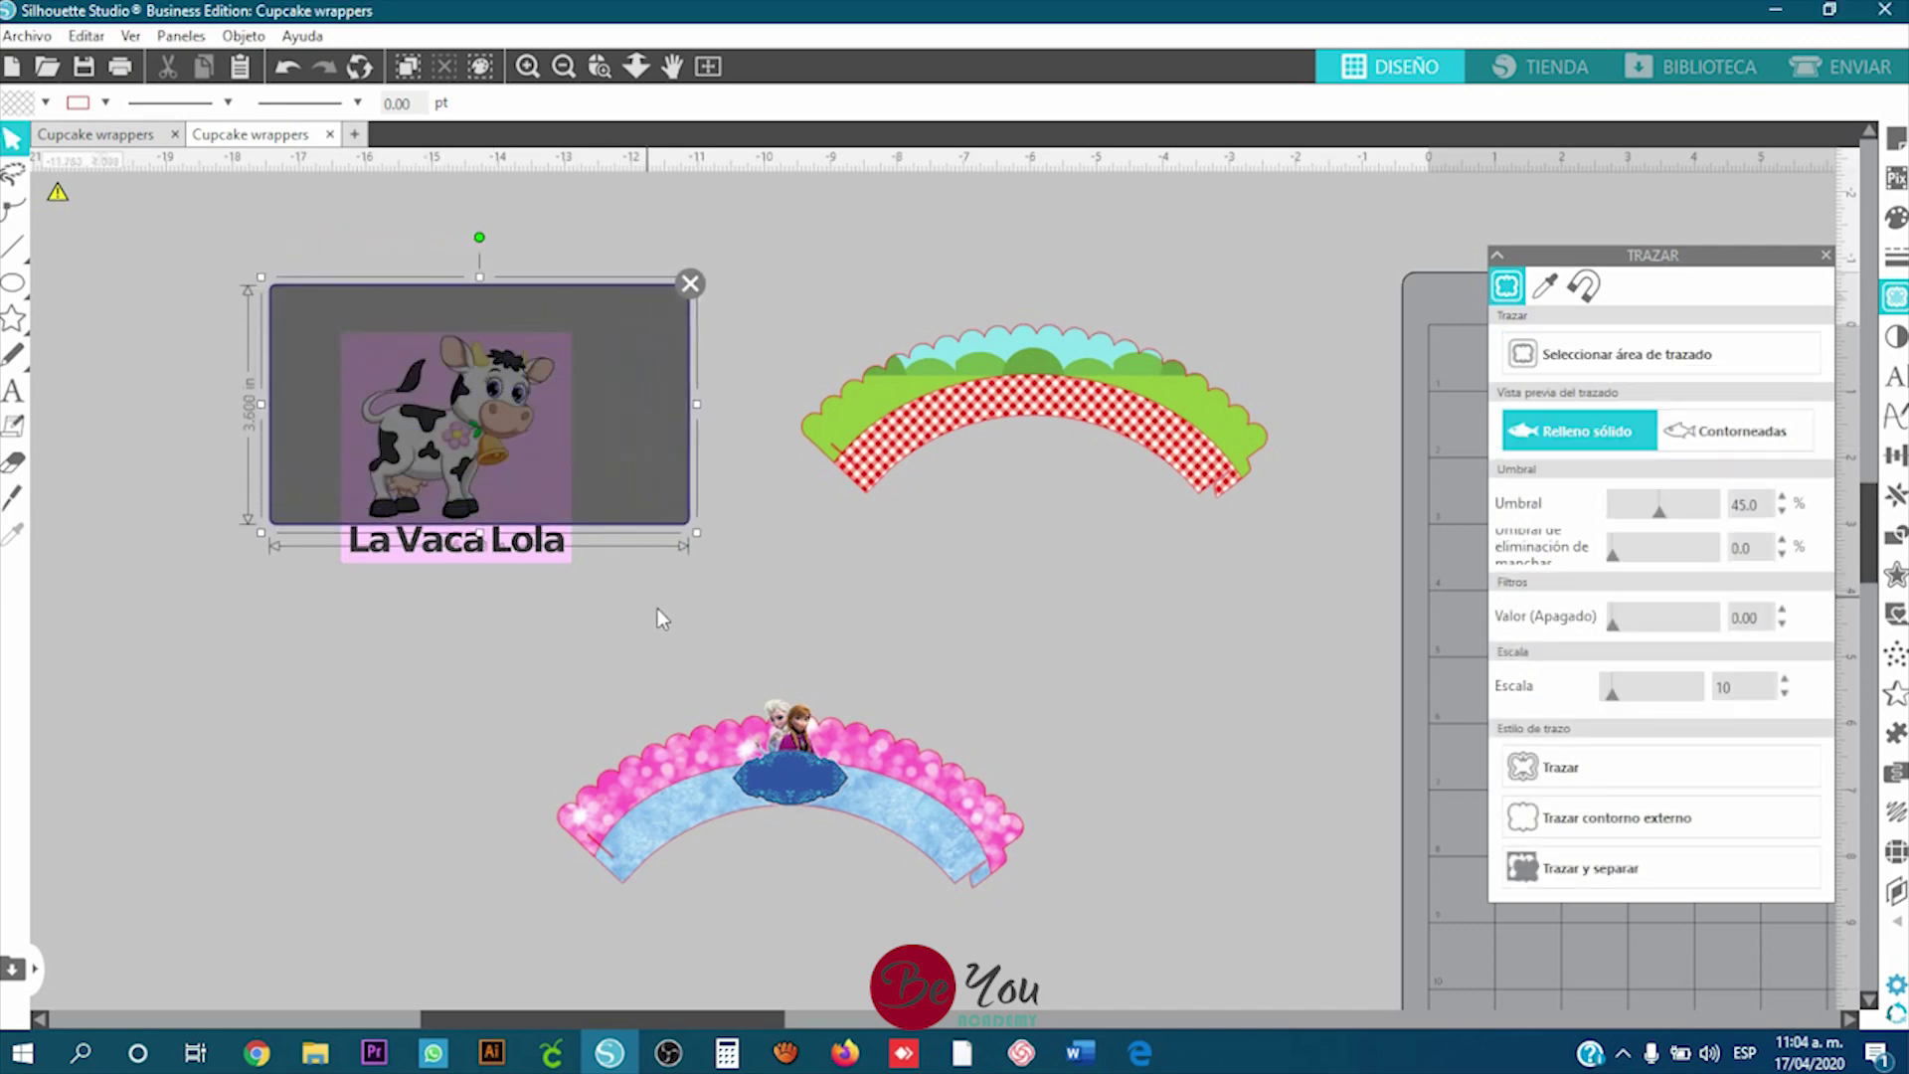
# Step: Set the trace threshold to 87% and trace and detach the cow from its pink background
pyautogui.scroll(3, 455, 408)
pyautogui.scroll(1, 489, 470)
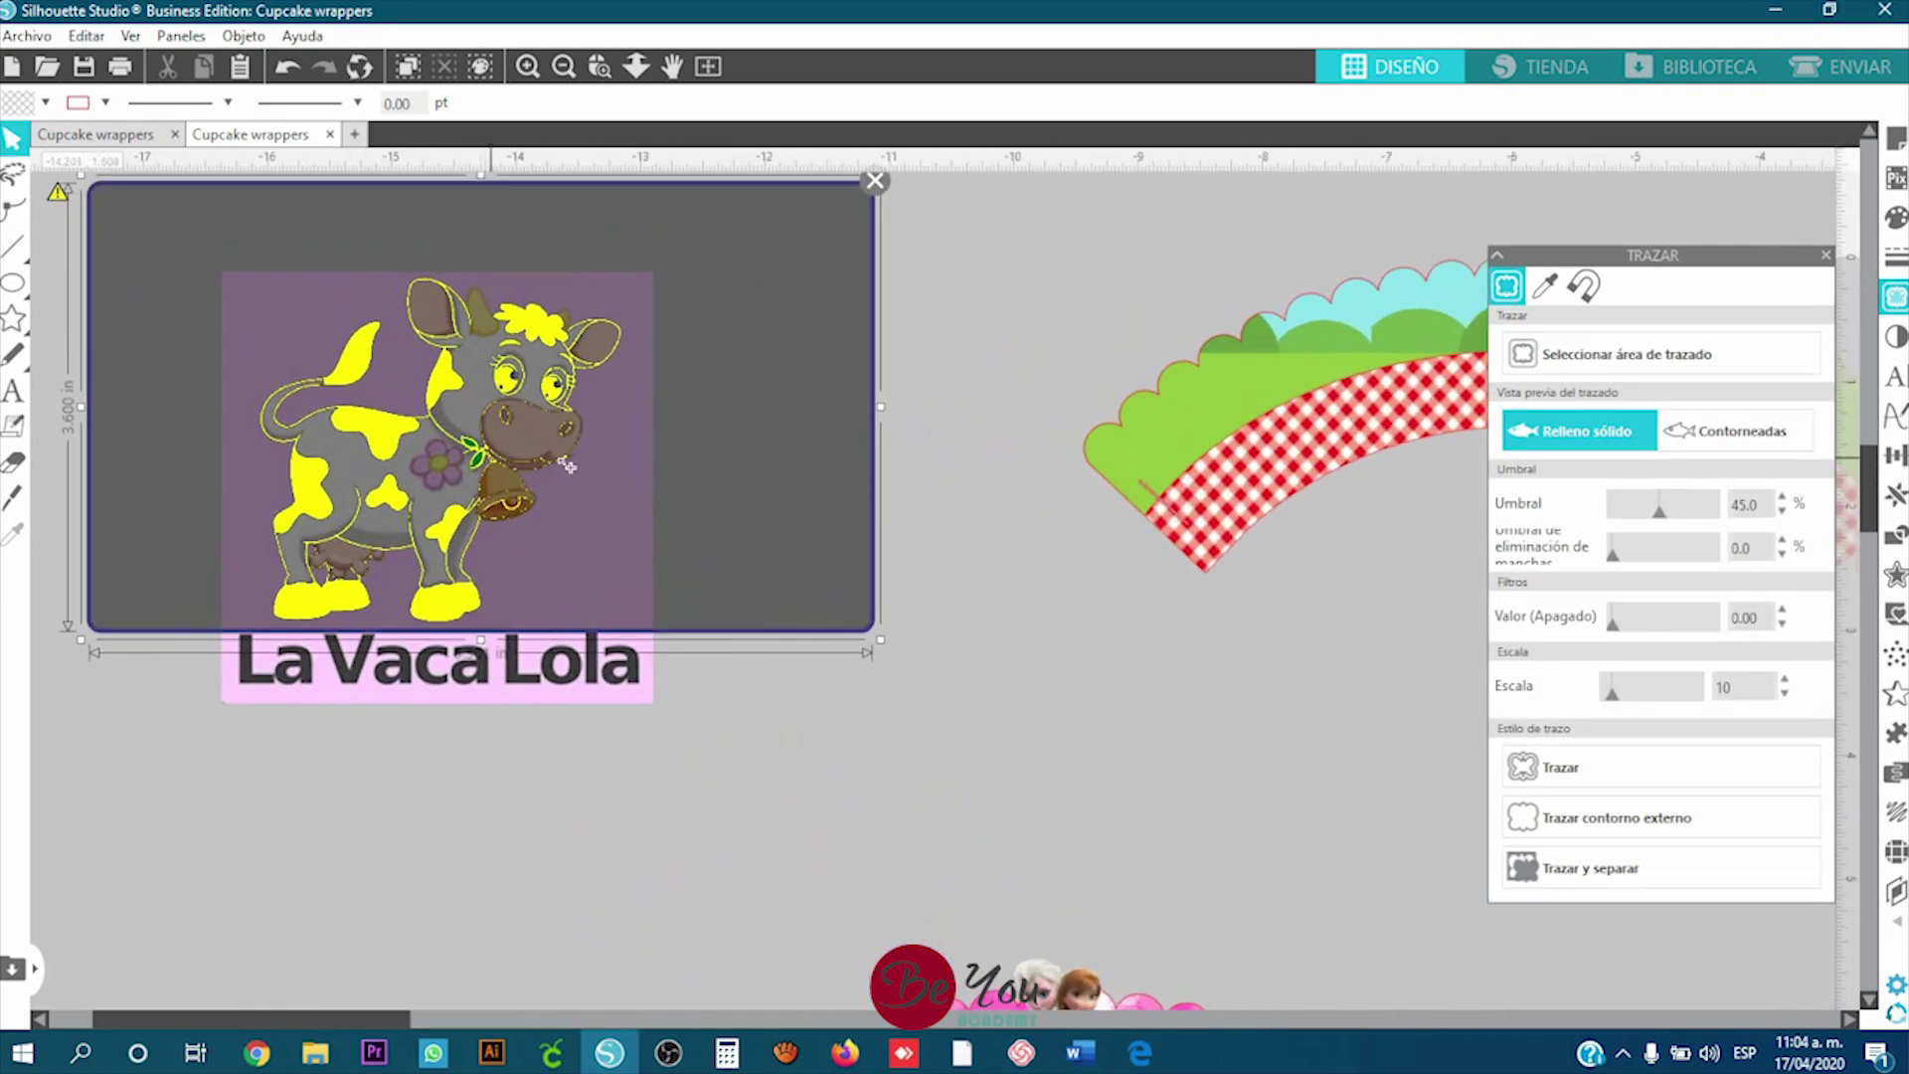
pyautogui.moveTo(1675, 513); pyautogui.dragTo(1705, 515)
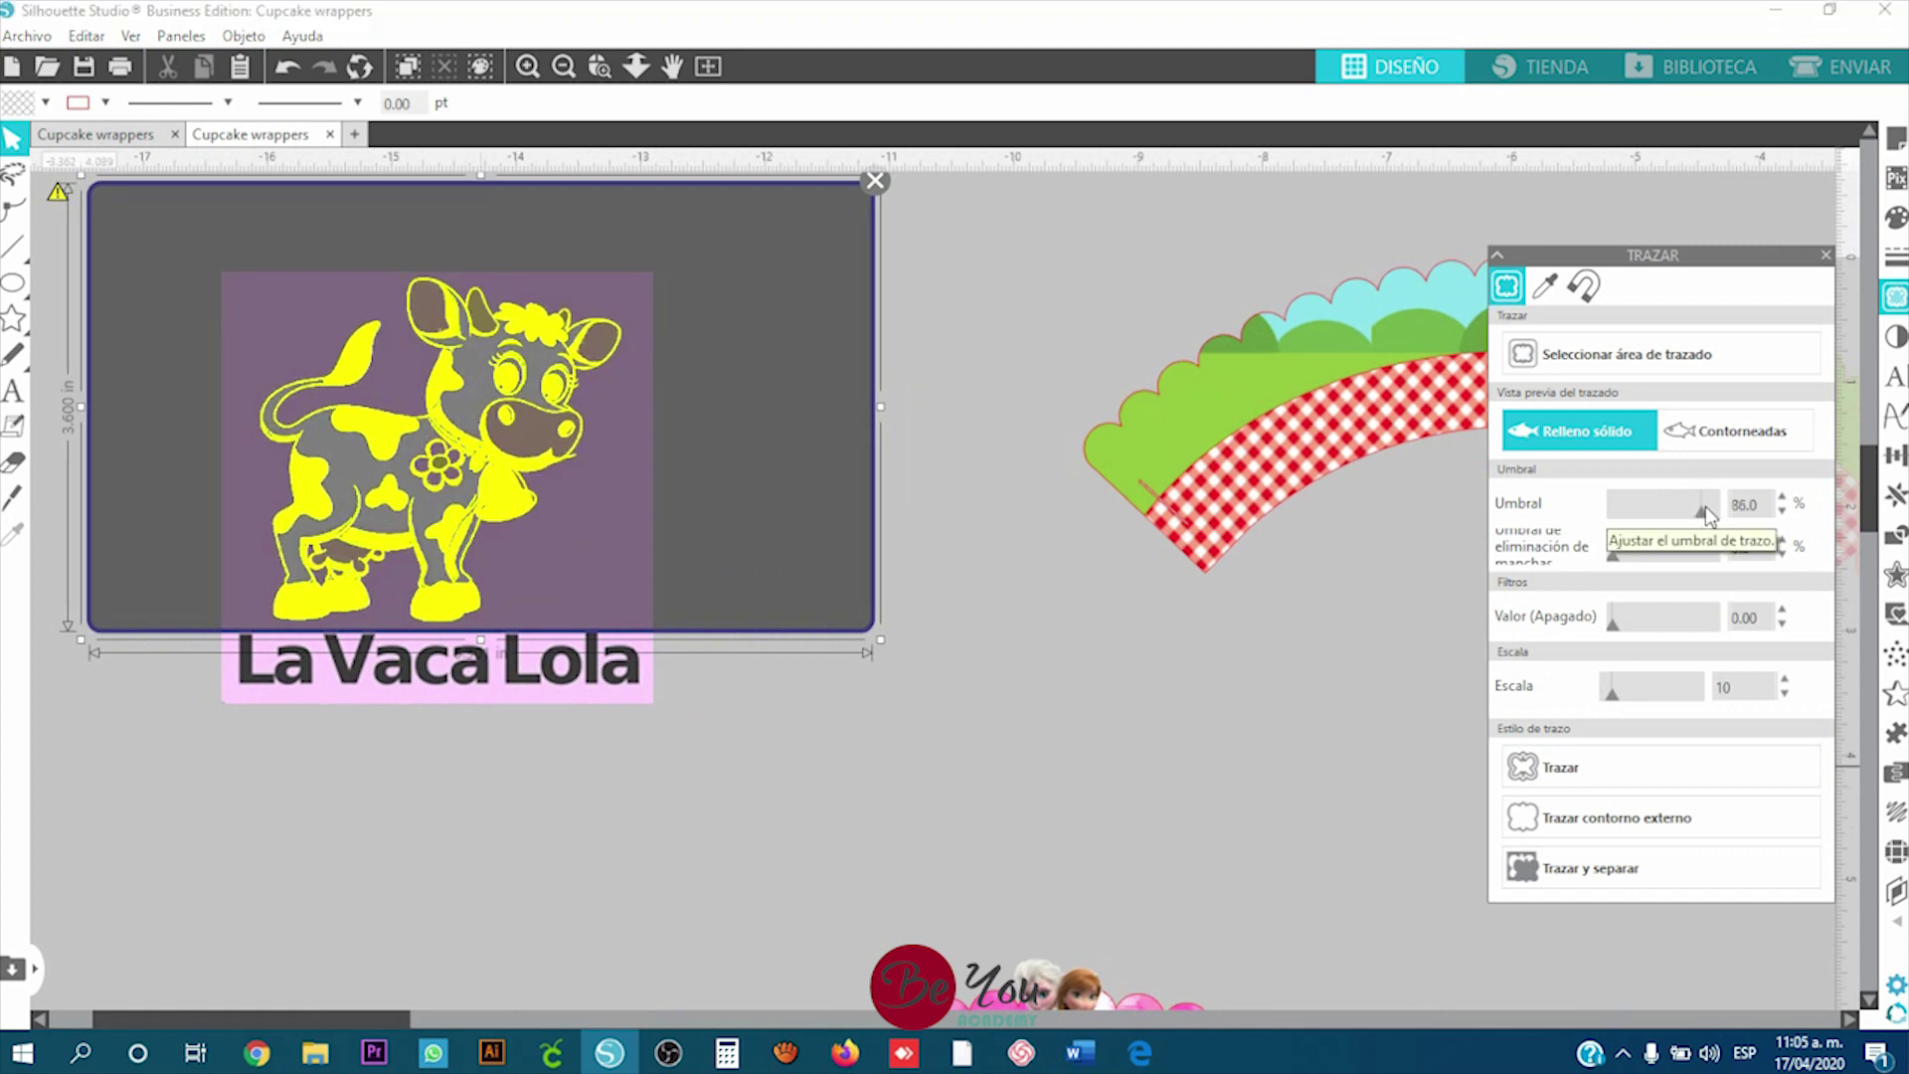
pyautogui.click(1706, 508)
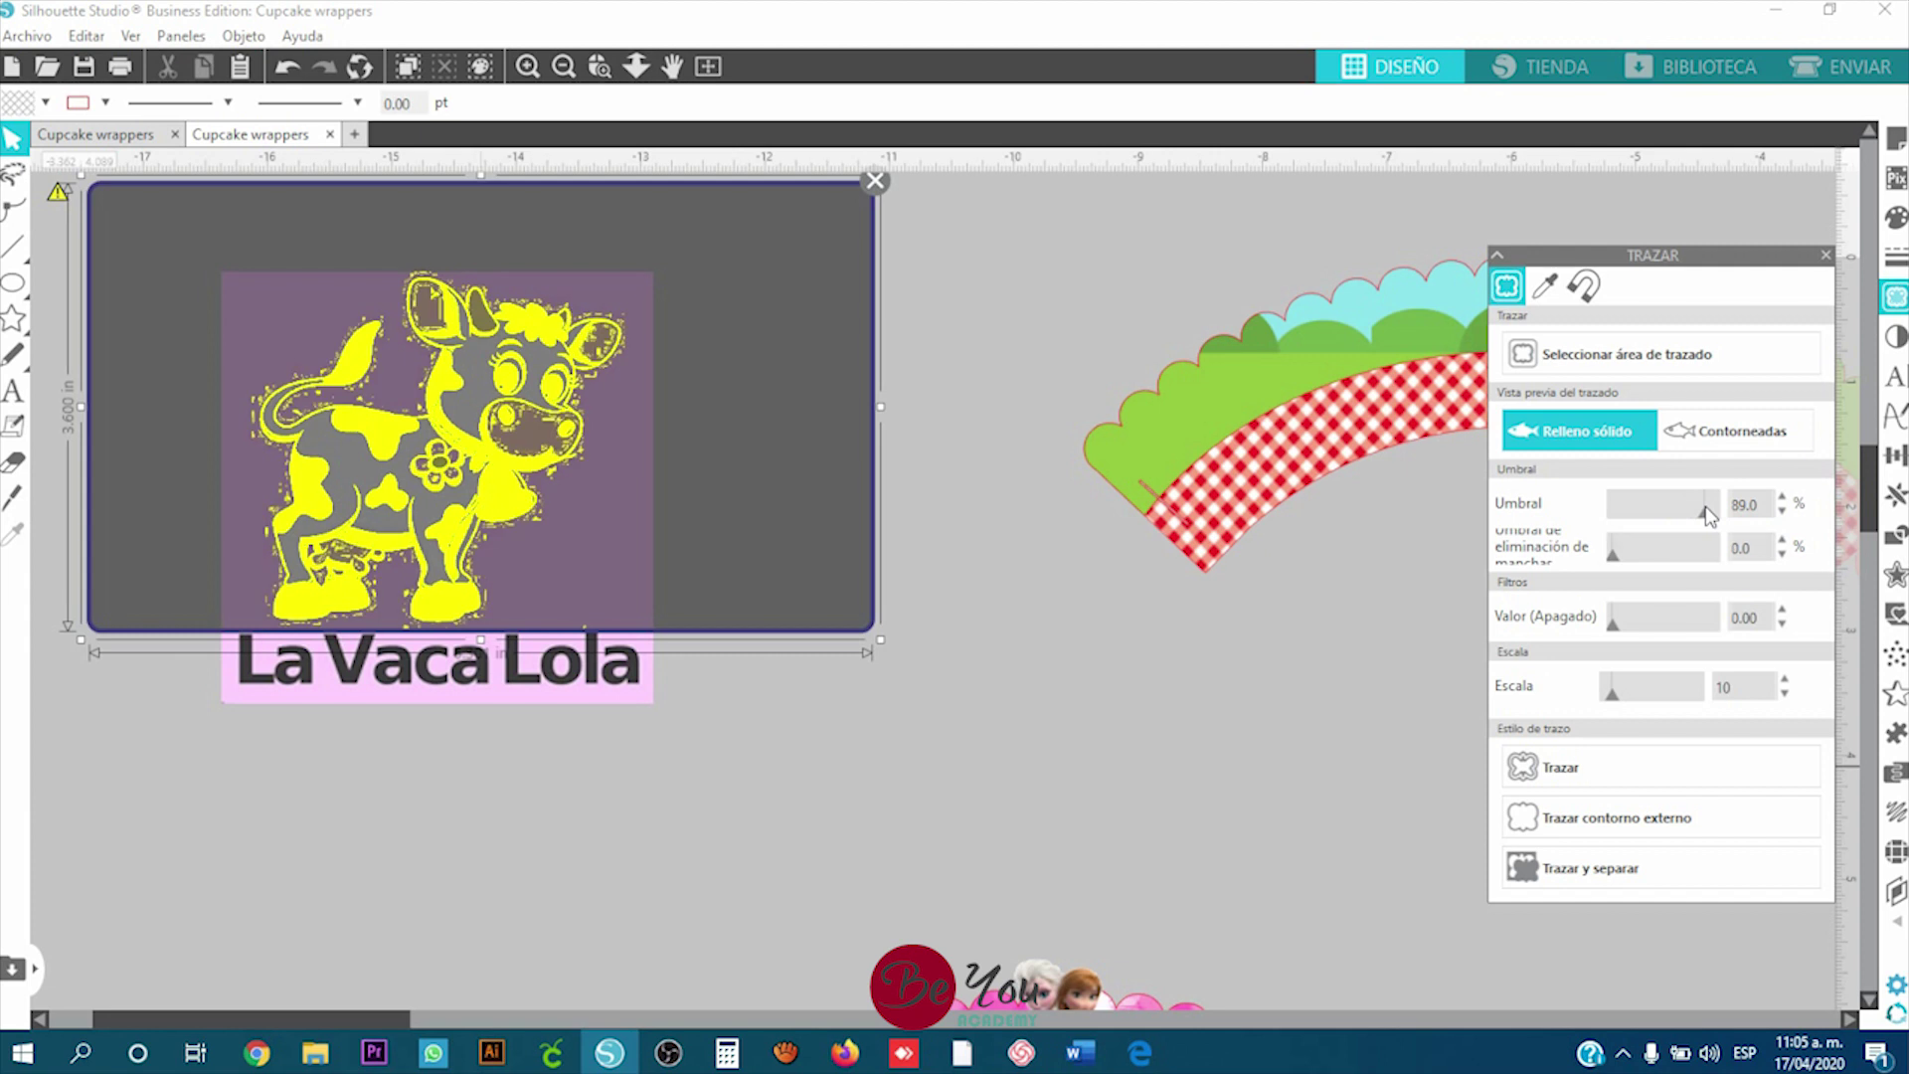
pyautogui.click(1784, 510)
pyautogui.click(1784, 510)
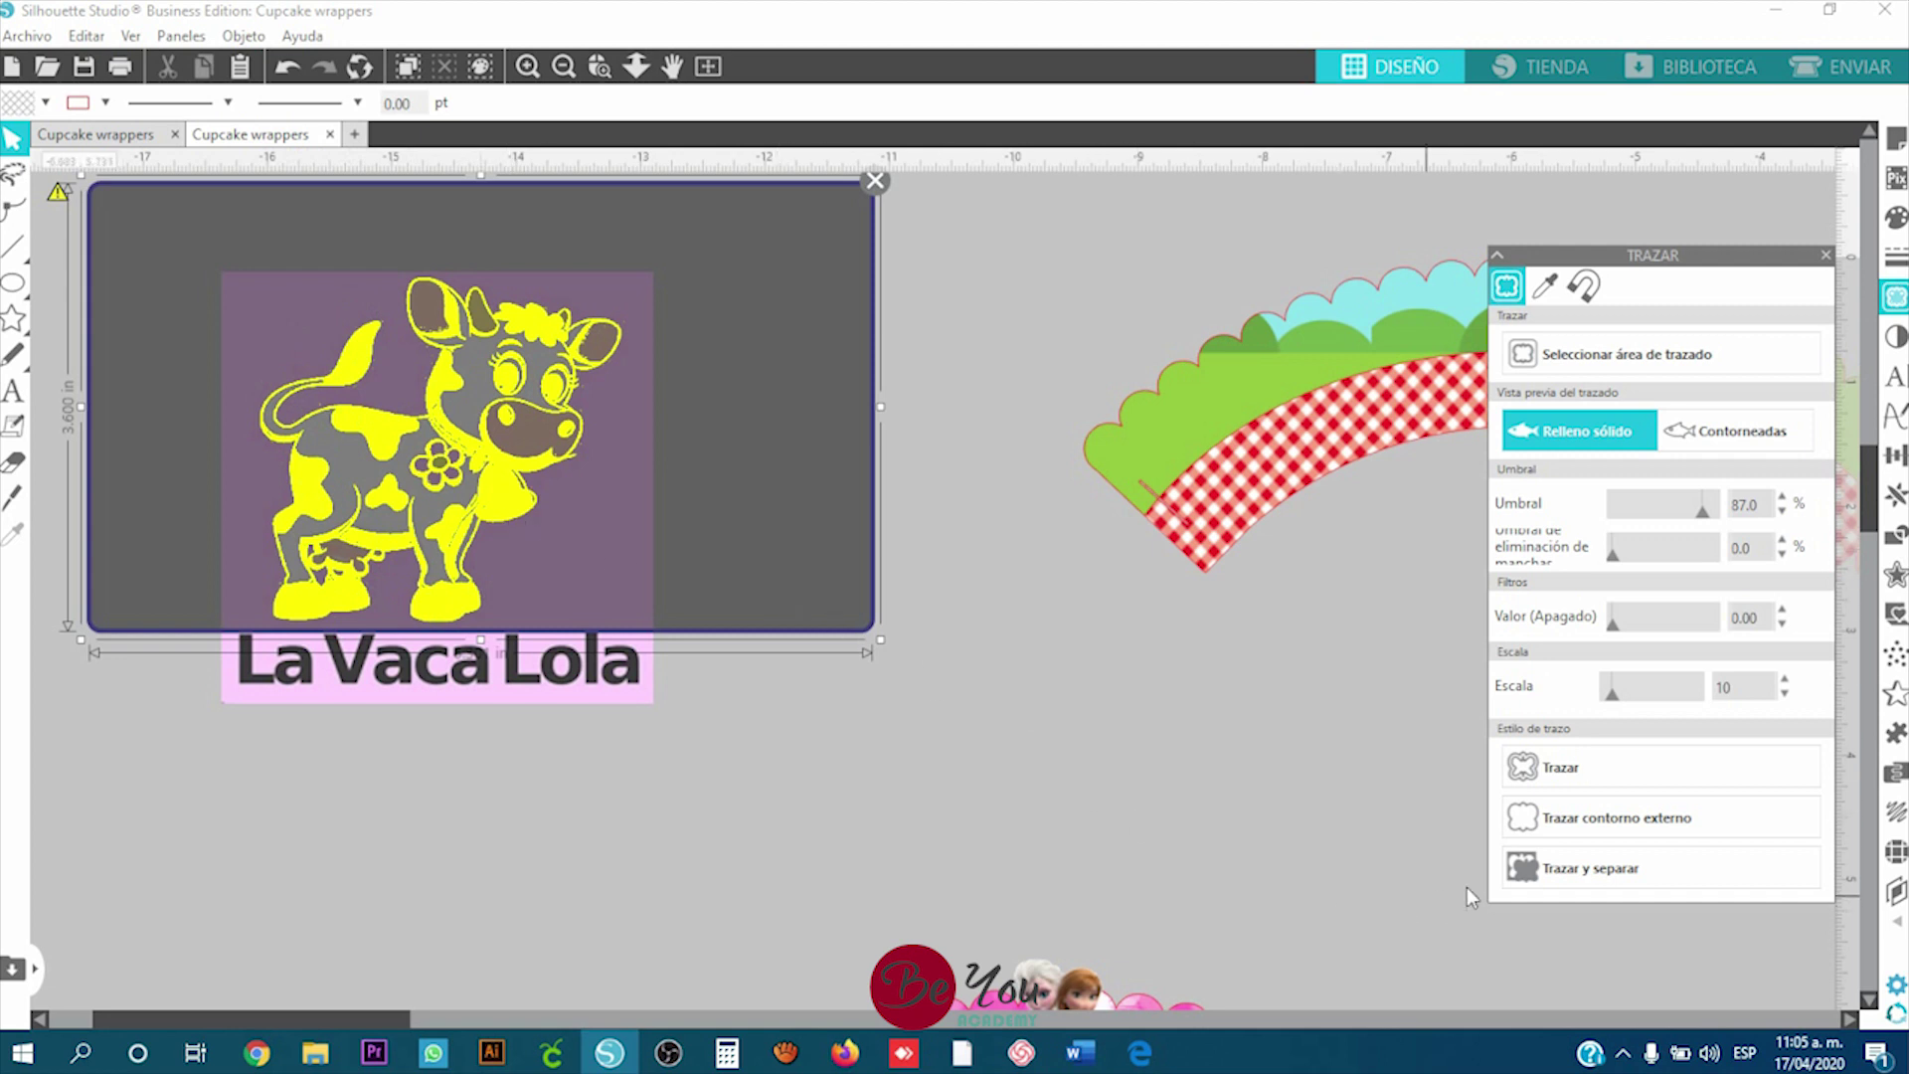
pyautogui.click(1632, 878)
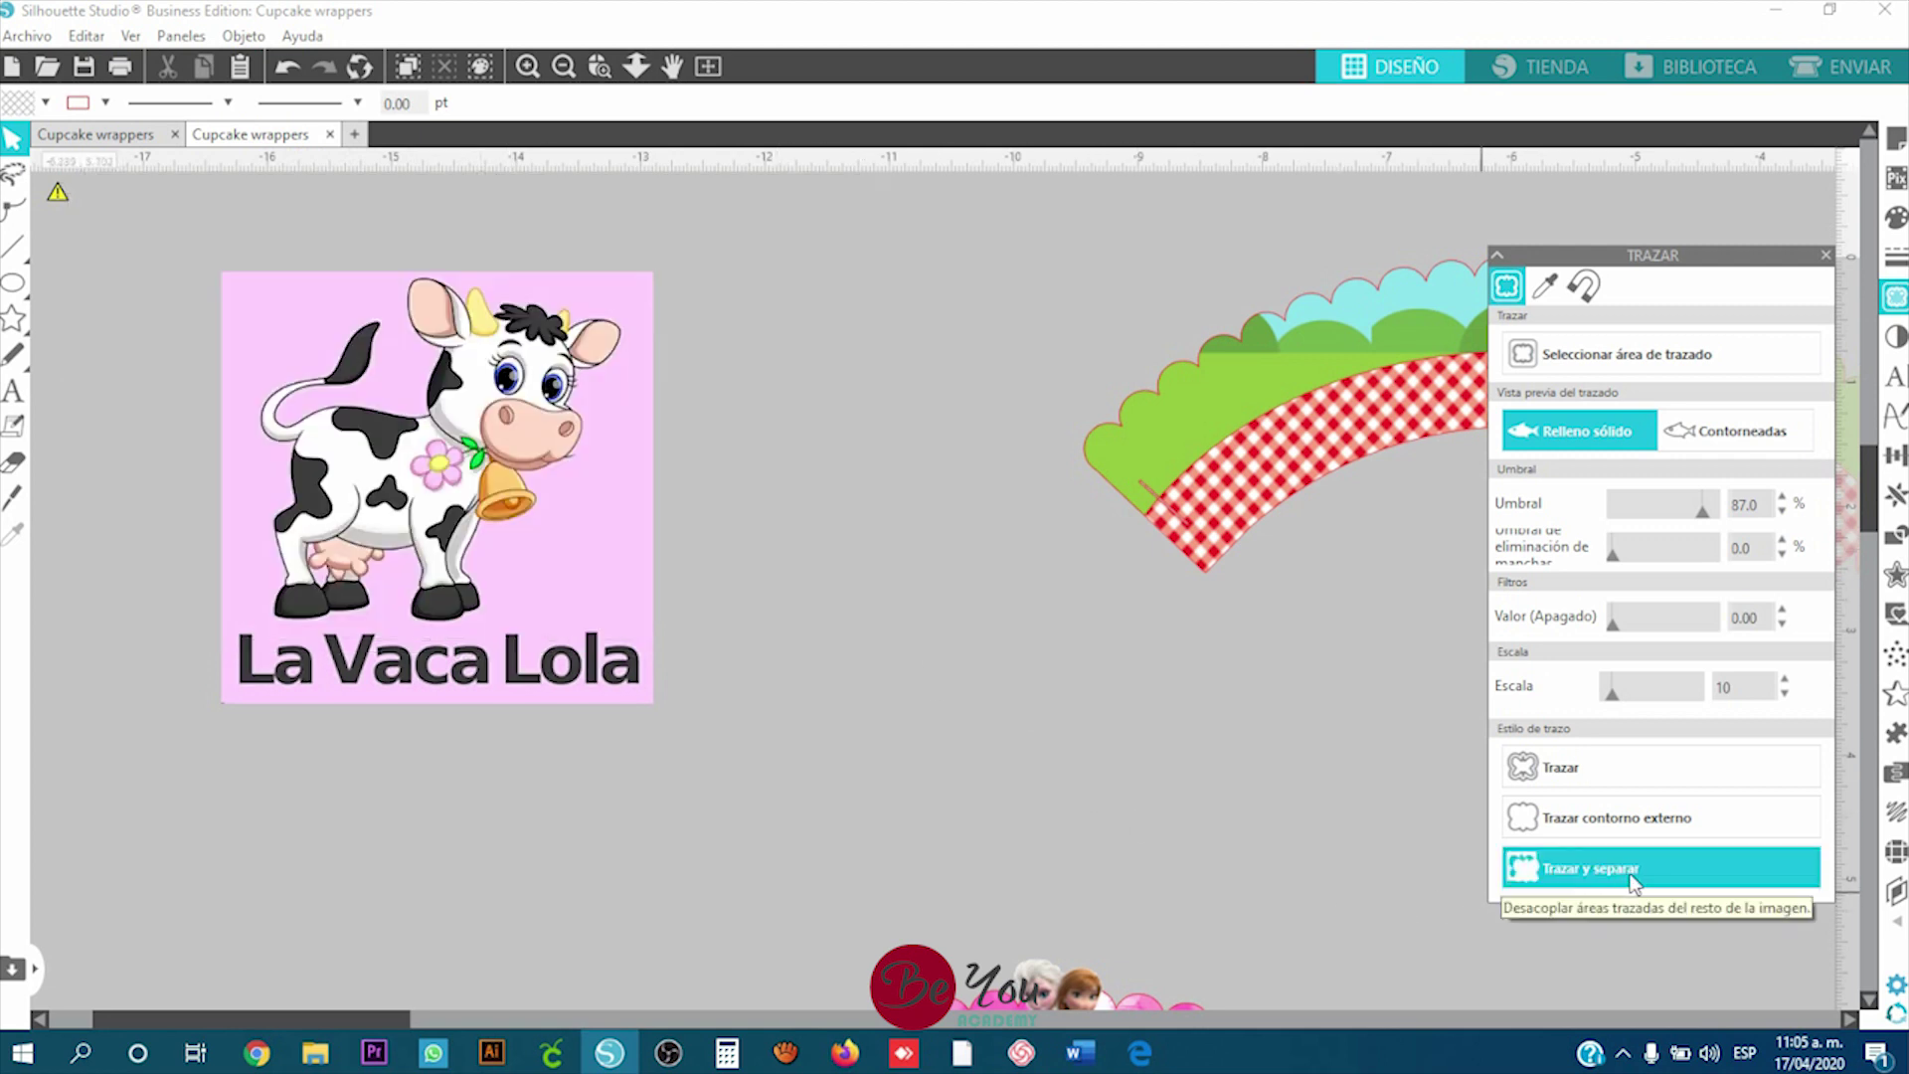
# Step: Delete the leftover pink background and place the cow, scaled to about 1.54 by 1.46 in, at the centre of the red gingham wrapper
pyautogui.moveTo(583, 535)
pyautogui.mouseDown()
pyautogui.moveTo(792, 682)
pyautogui.moveTo(891, 696)
pyautogui.mouseUp()
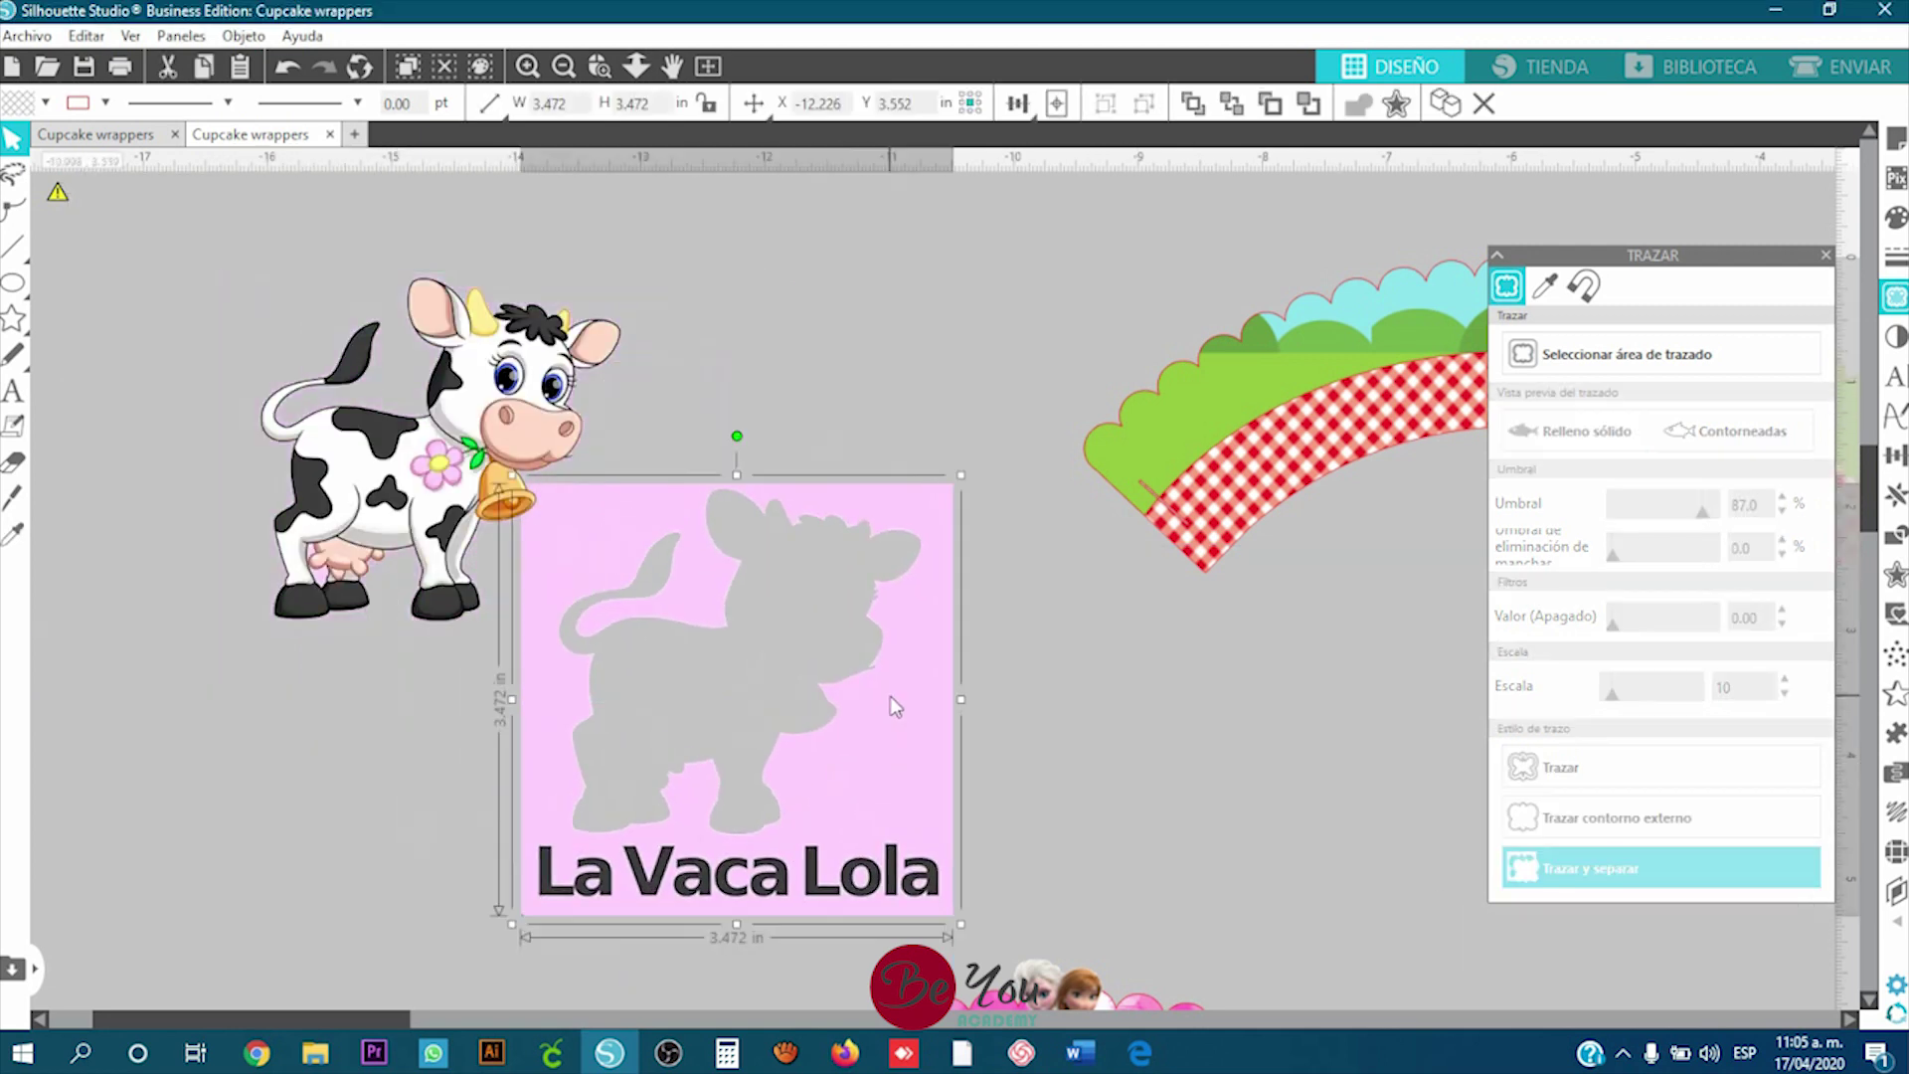
pyautogui.press('Delete')
pyautogui.moveTo(338, 472); pyautogui.dragTo(1371, 497)
pyautogui.scroll(3, 1370, 497)
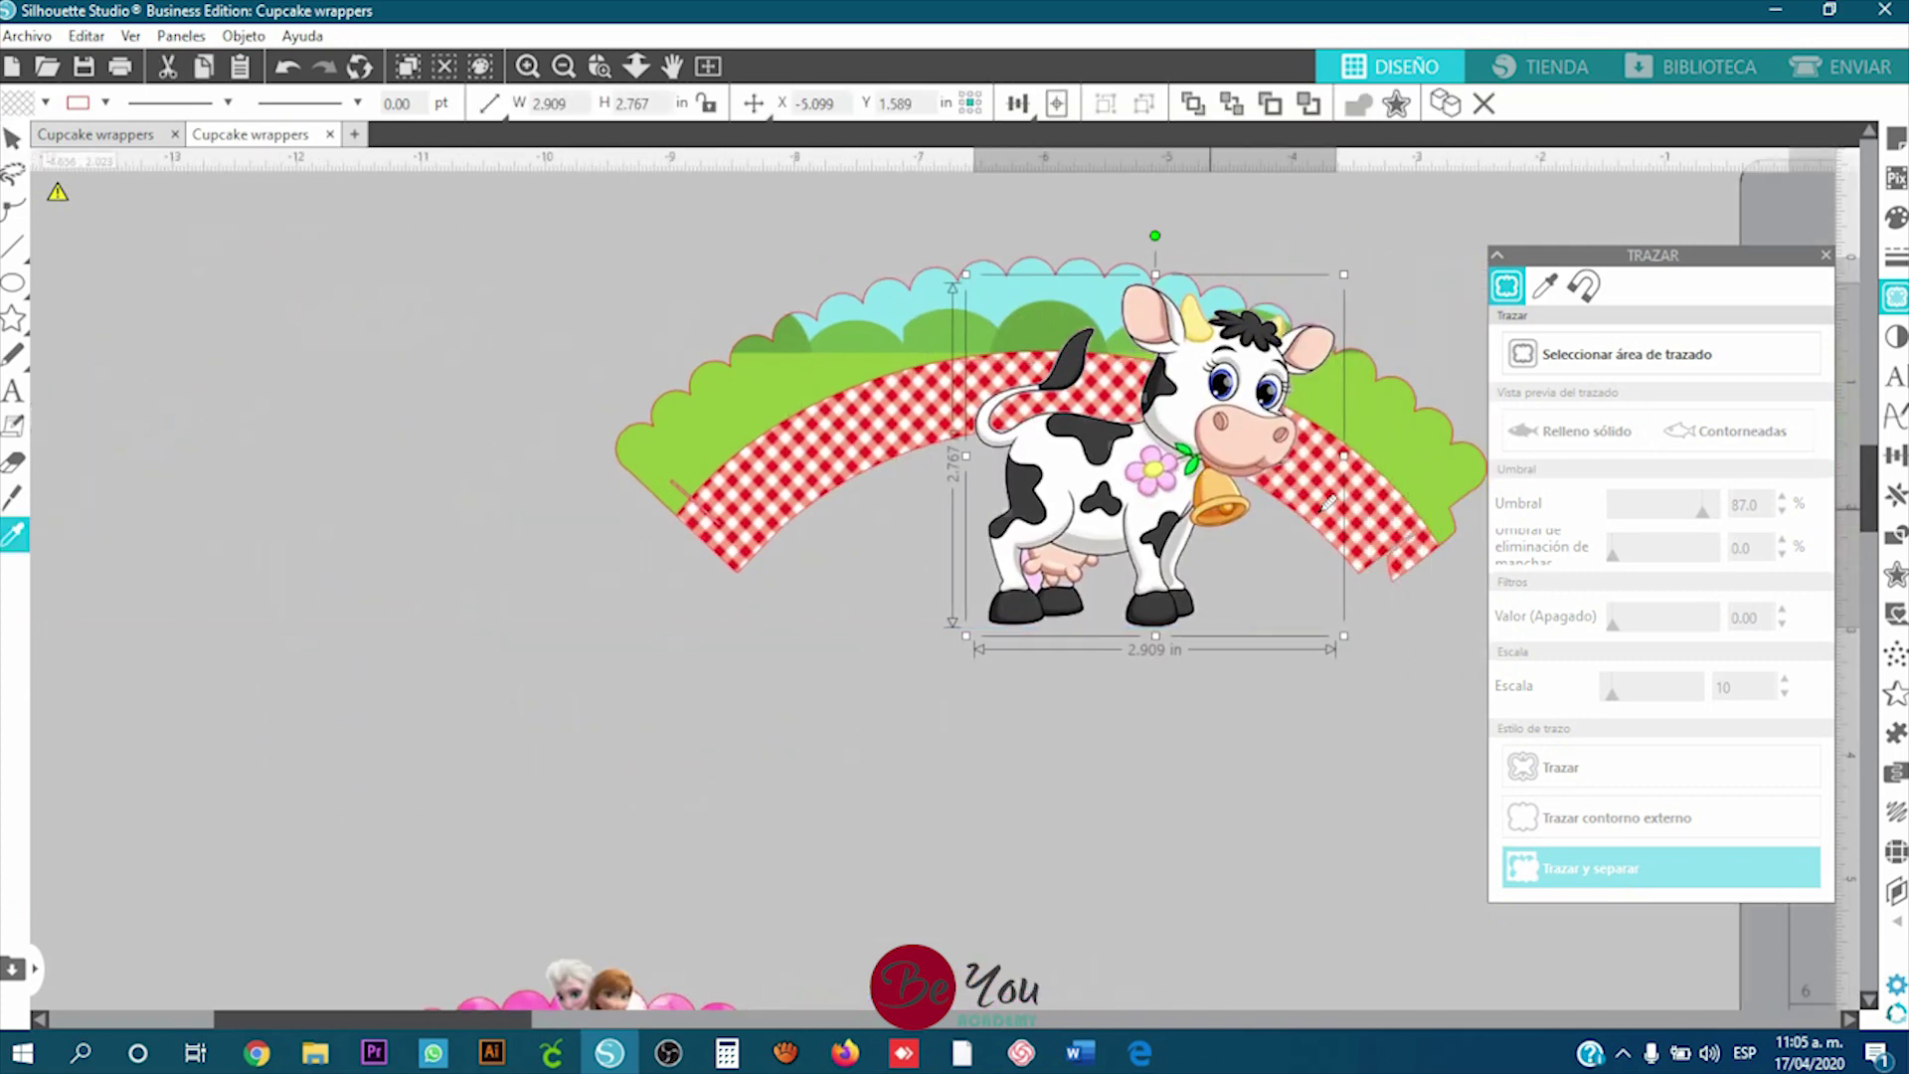
pyautogui.scroll(-2, 1325, 537)
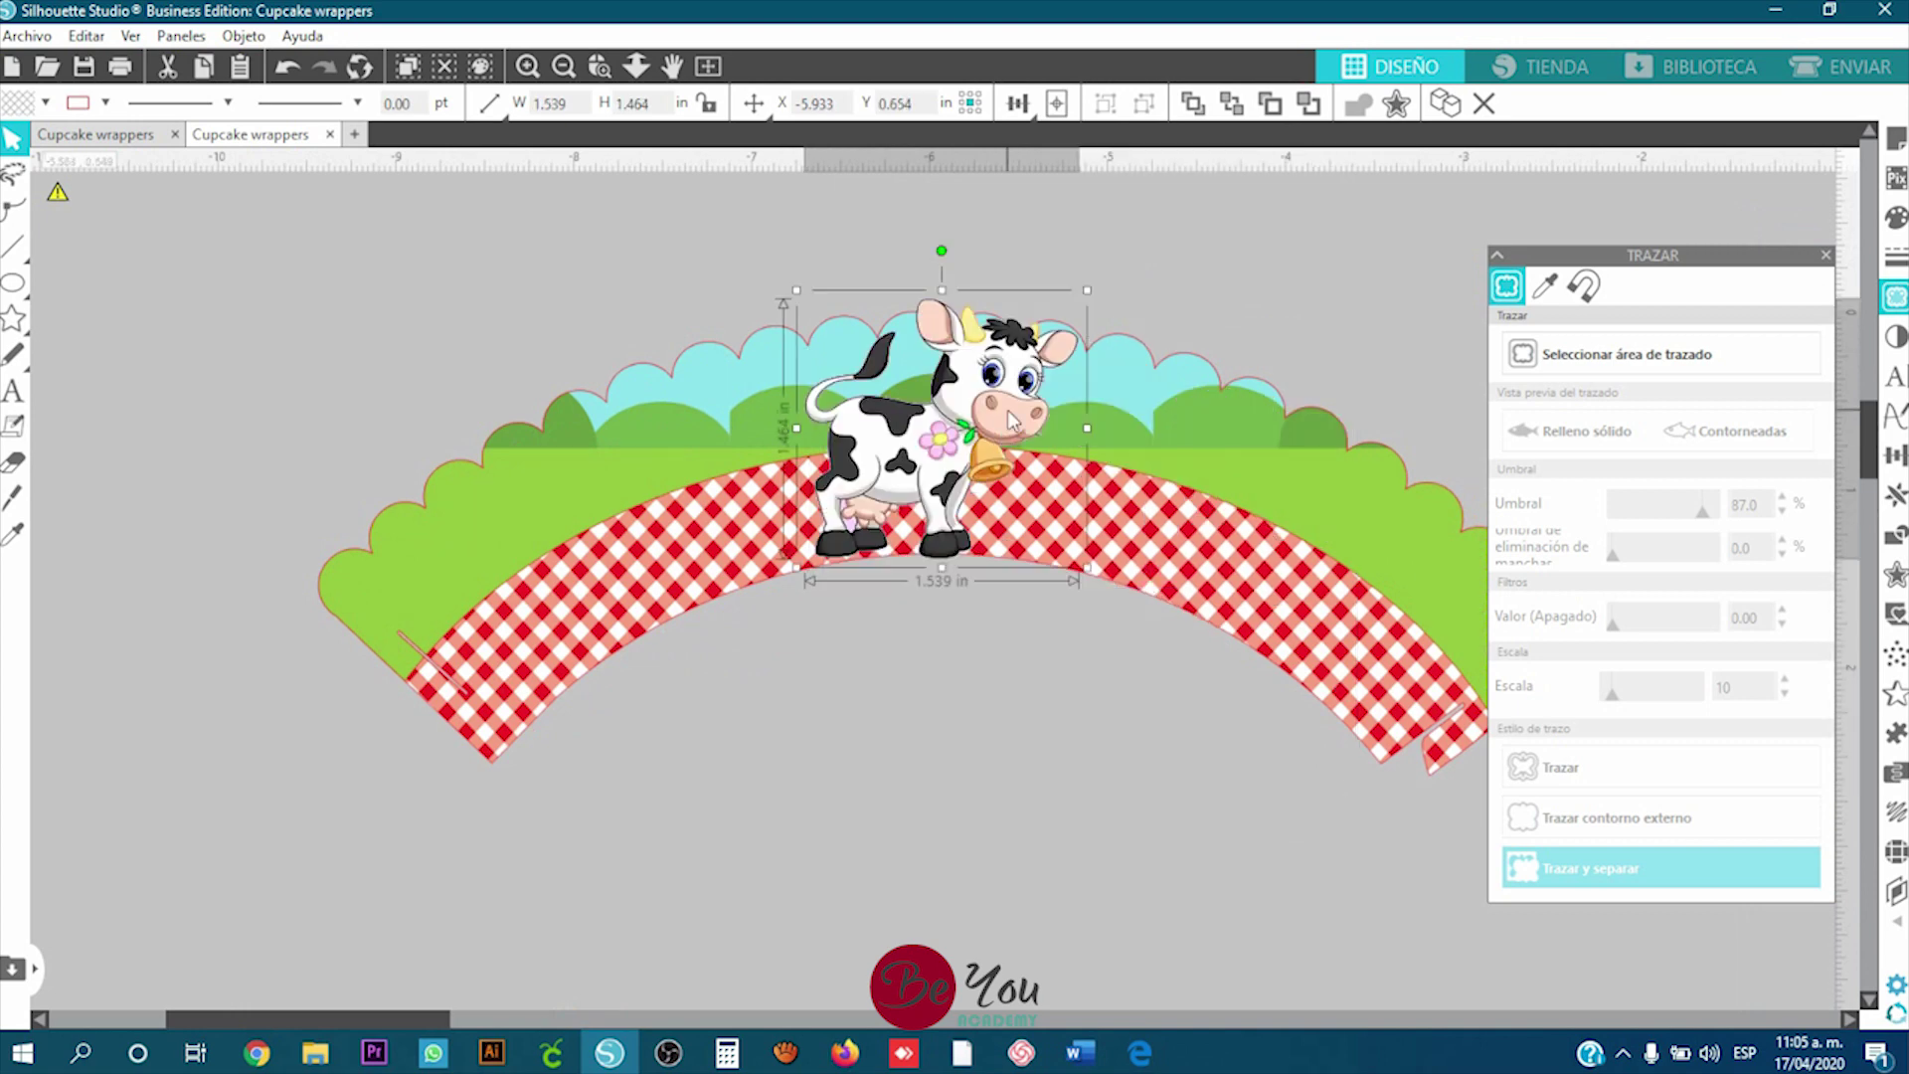
pyautogui.click(947, 797)
pyautogui.scroll(-3, 947, 796)
pyautogui.scroll(-5, 947, 797)
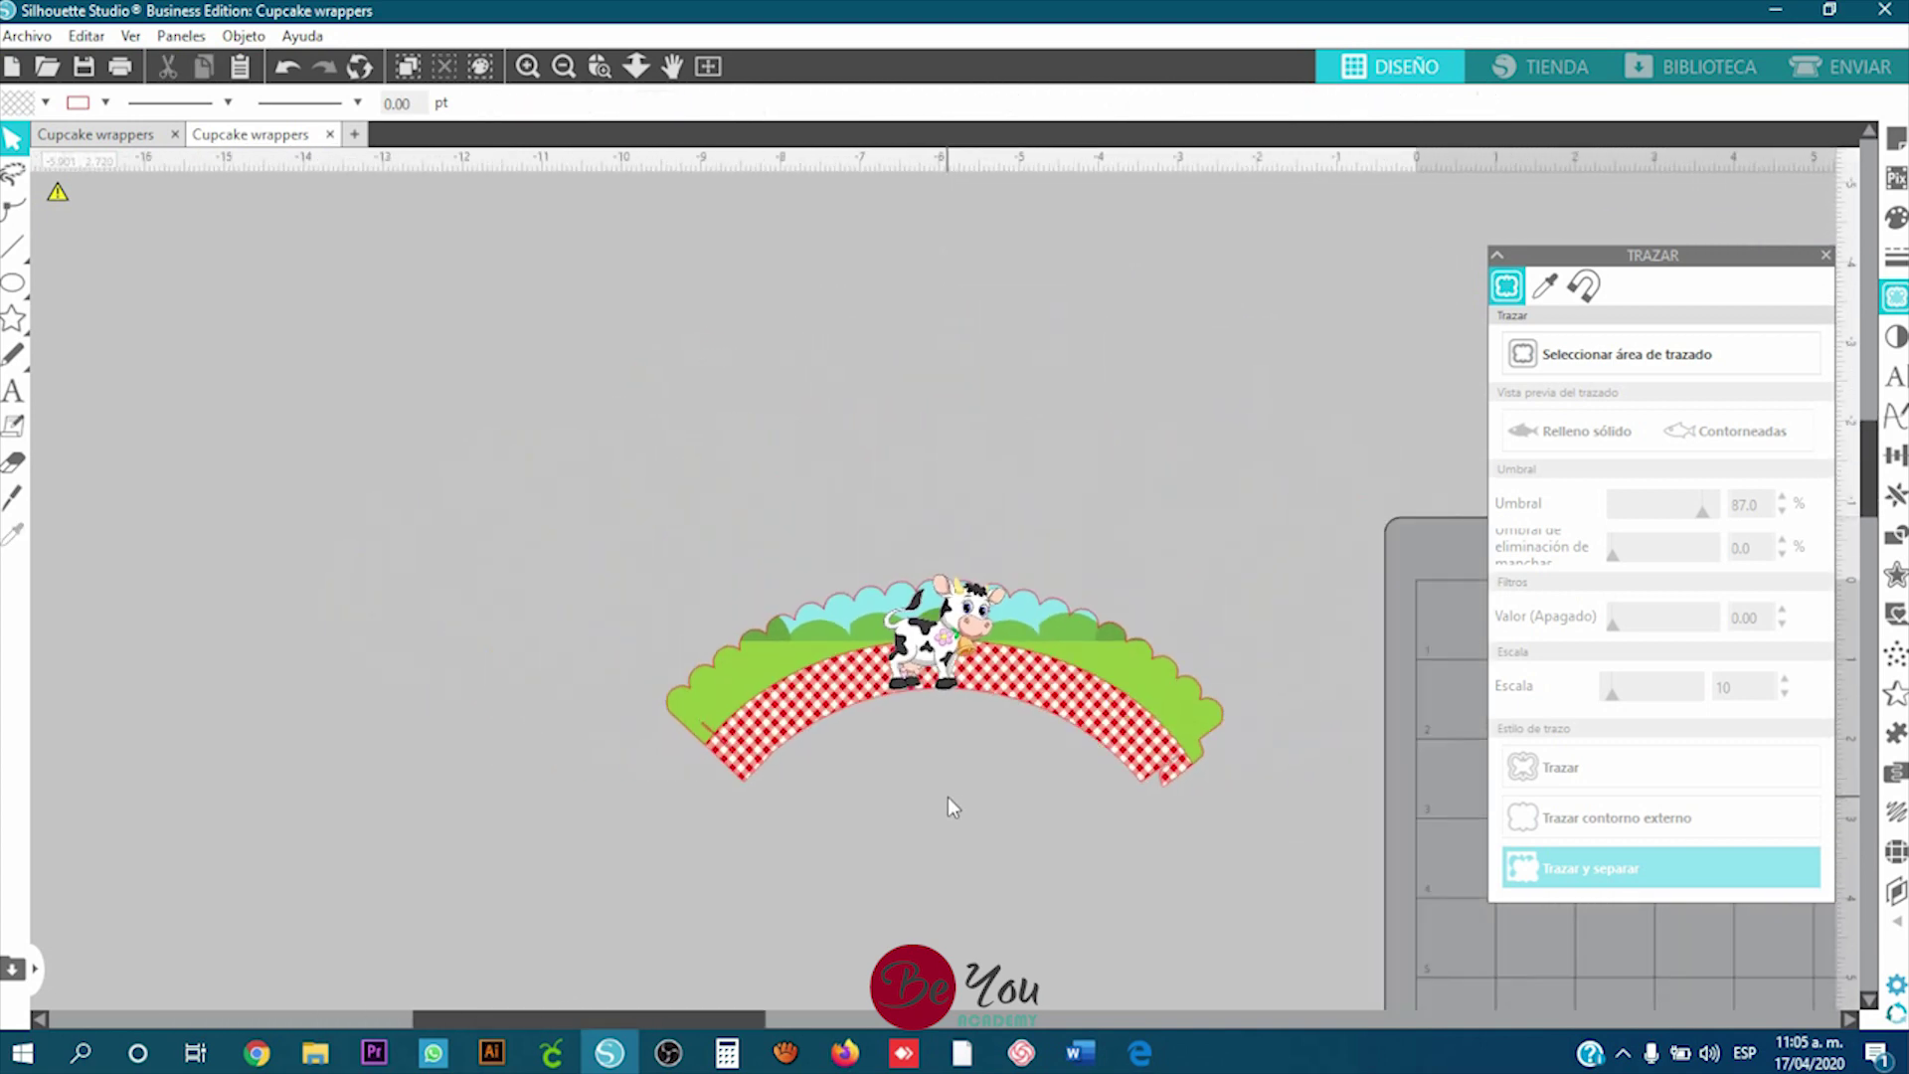
# Step: Set the page's media size to Carta (8.5 x 11 in) and show the print and cut borders
pyautogui.scroll(-4, 961, 779)
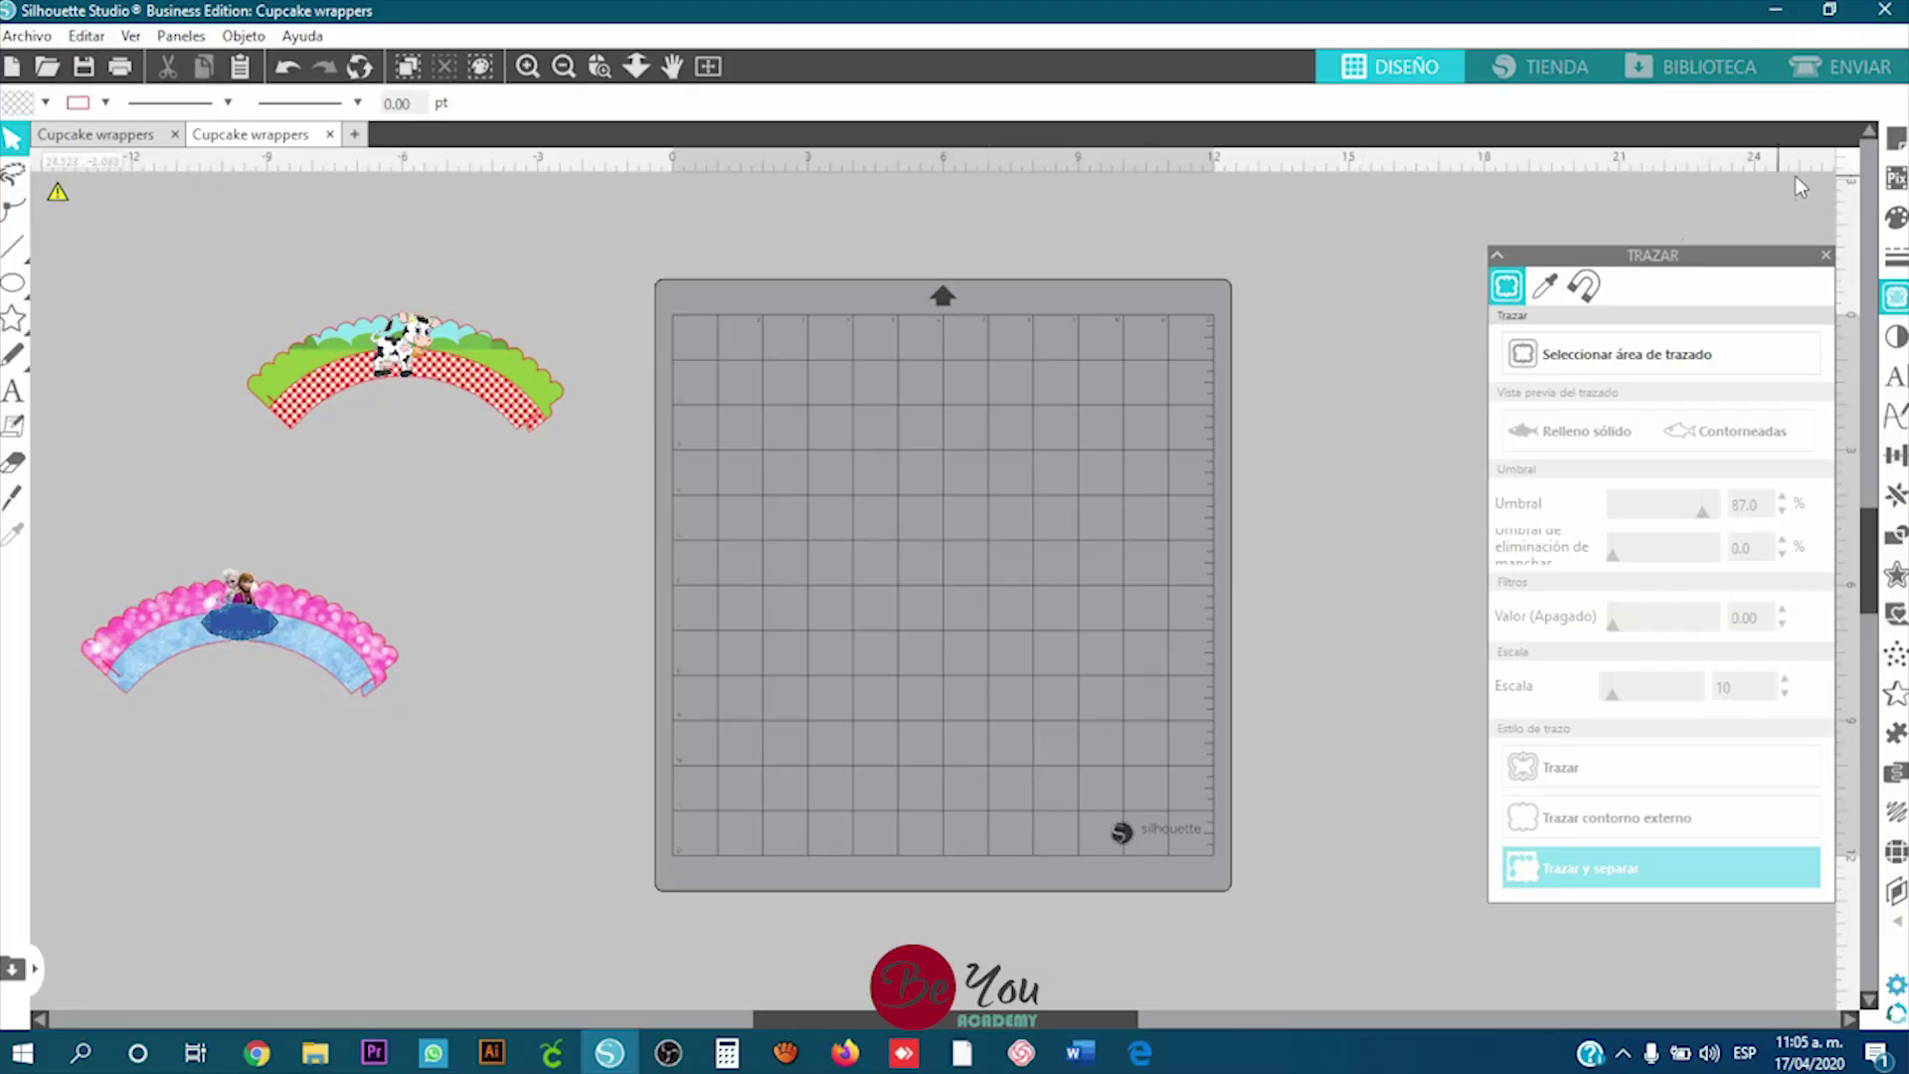
pyautogui.click(1895, 141)
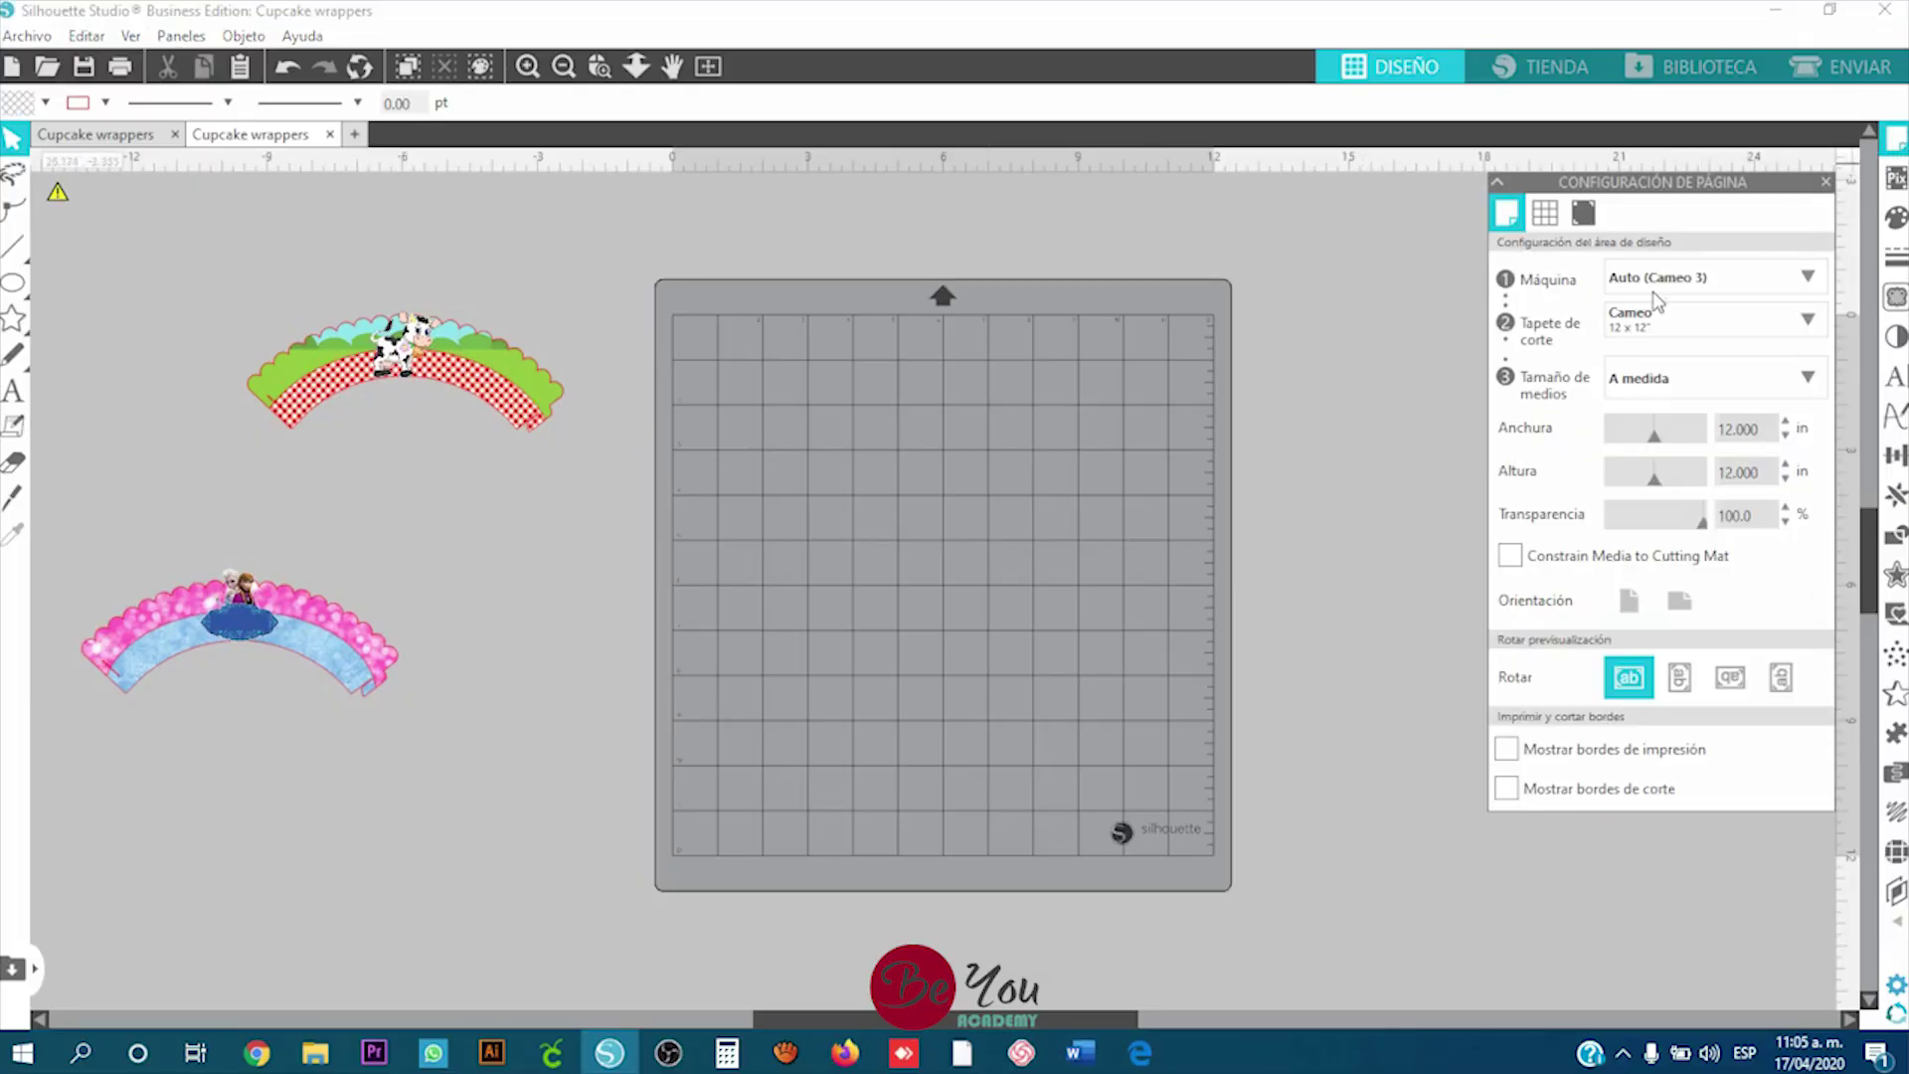
pyautogui.click(1678, 381)
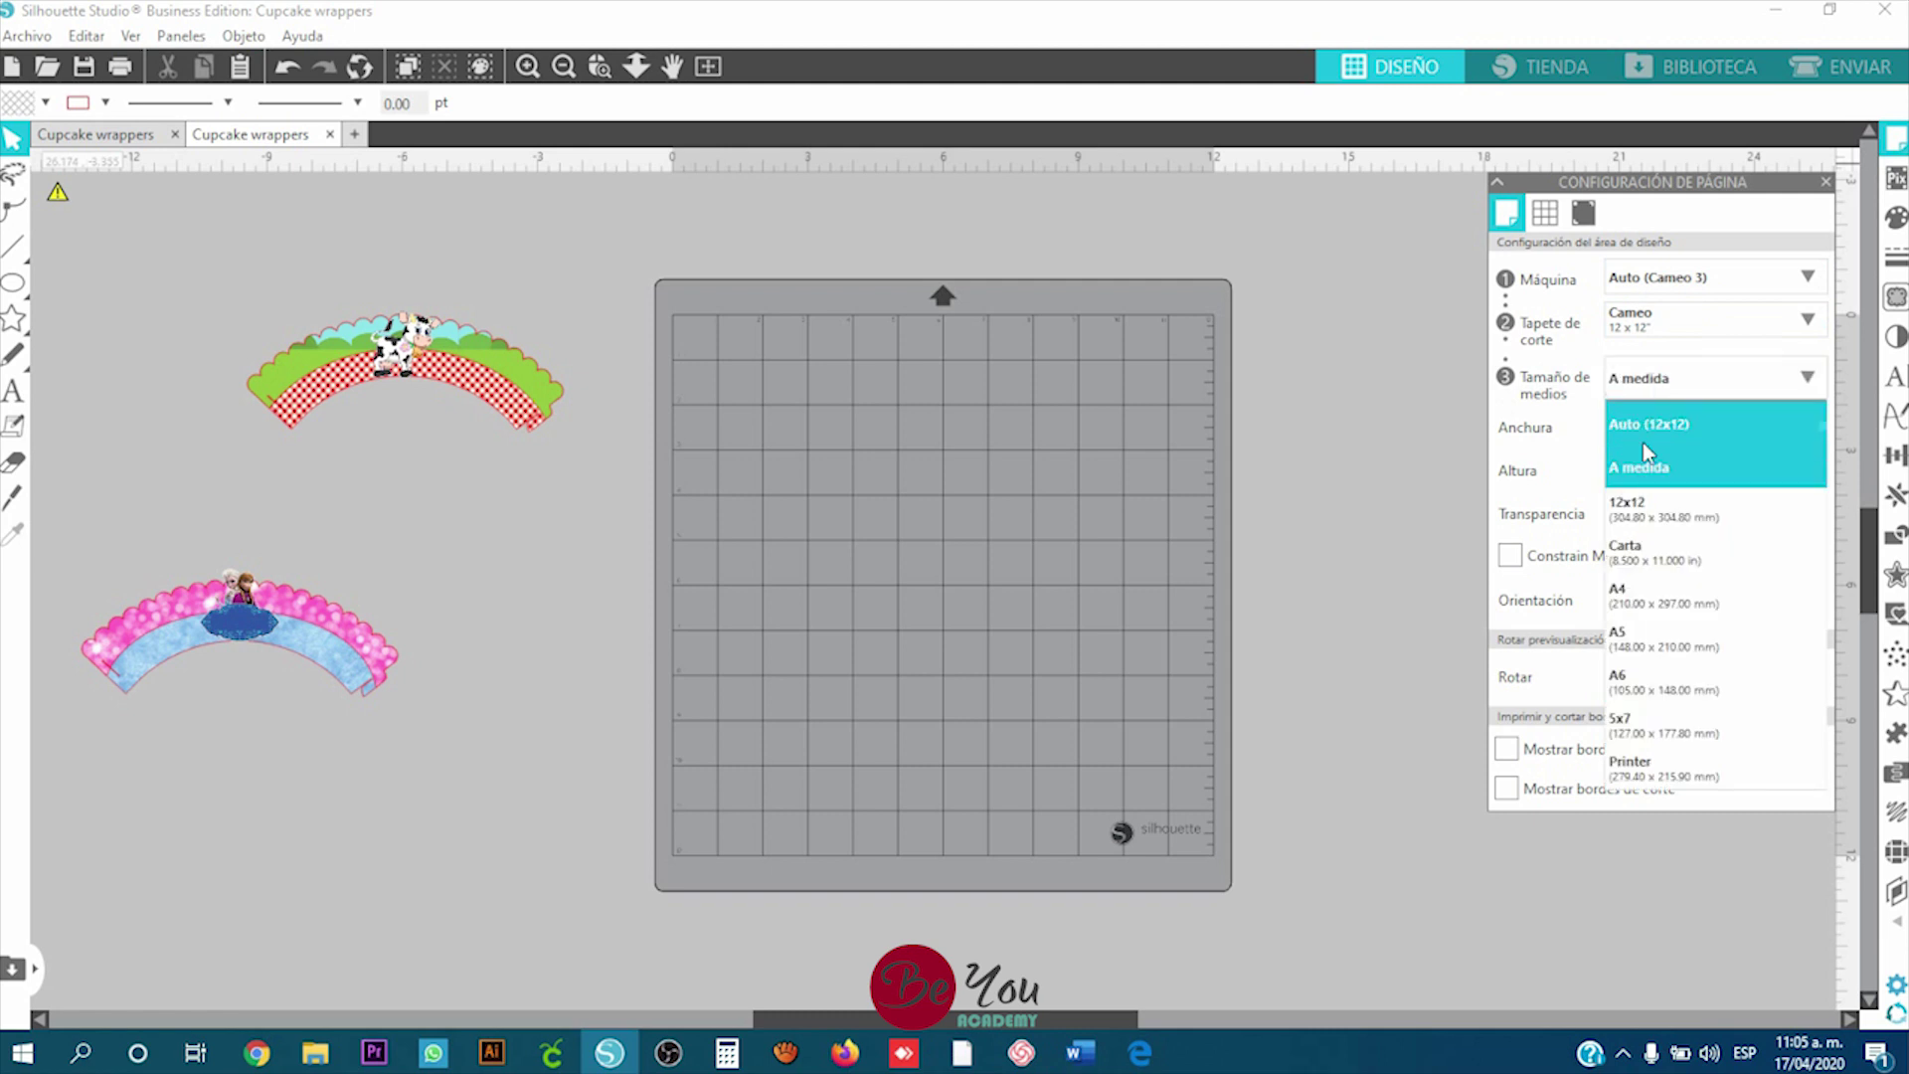
pyautogui.click(1650, 553)
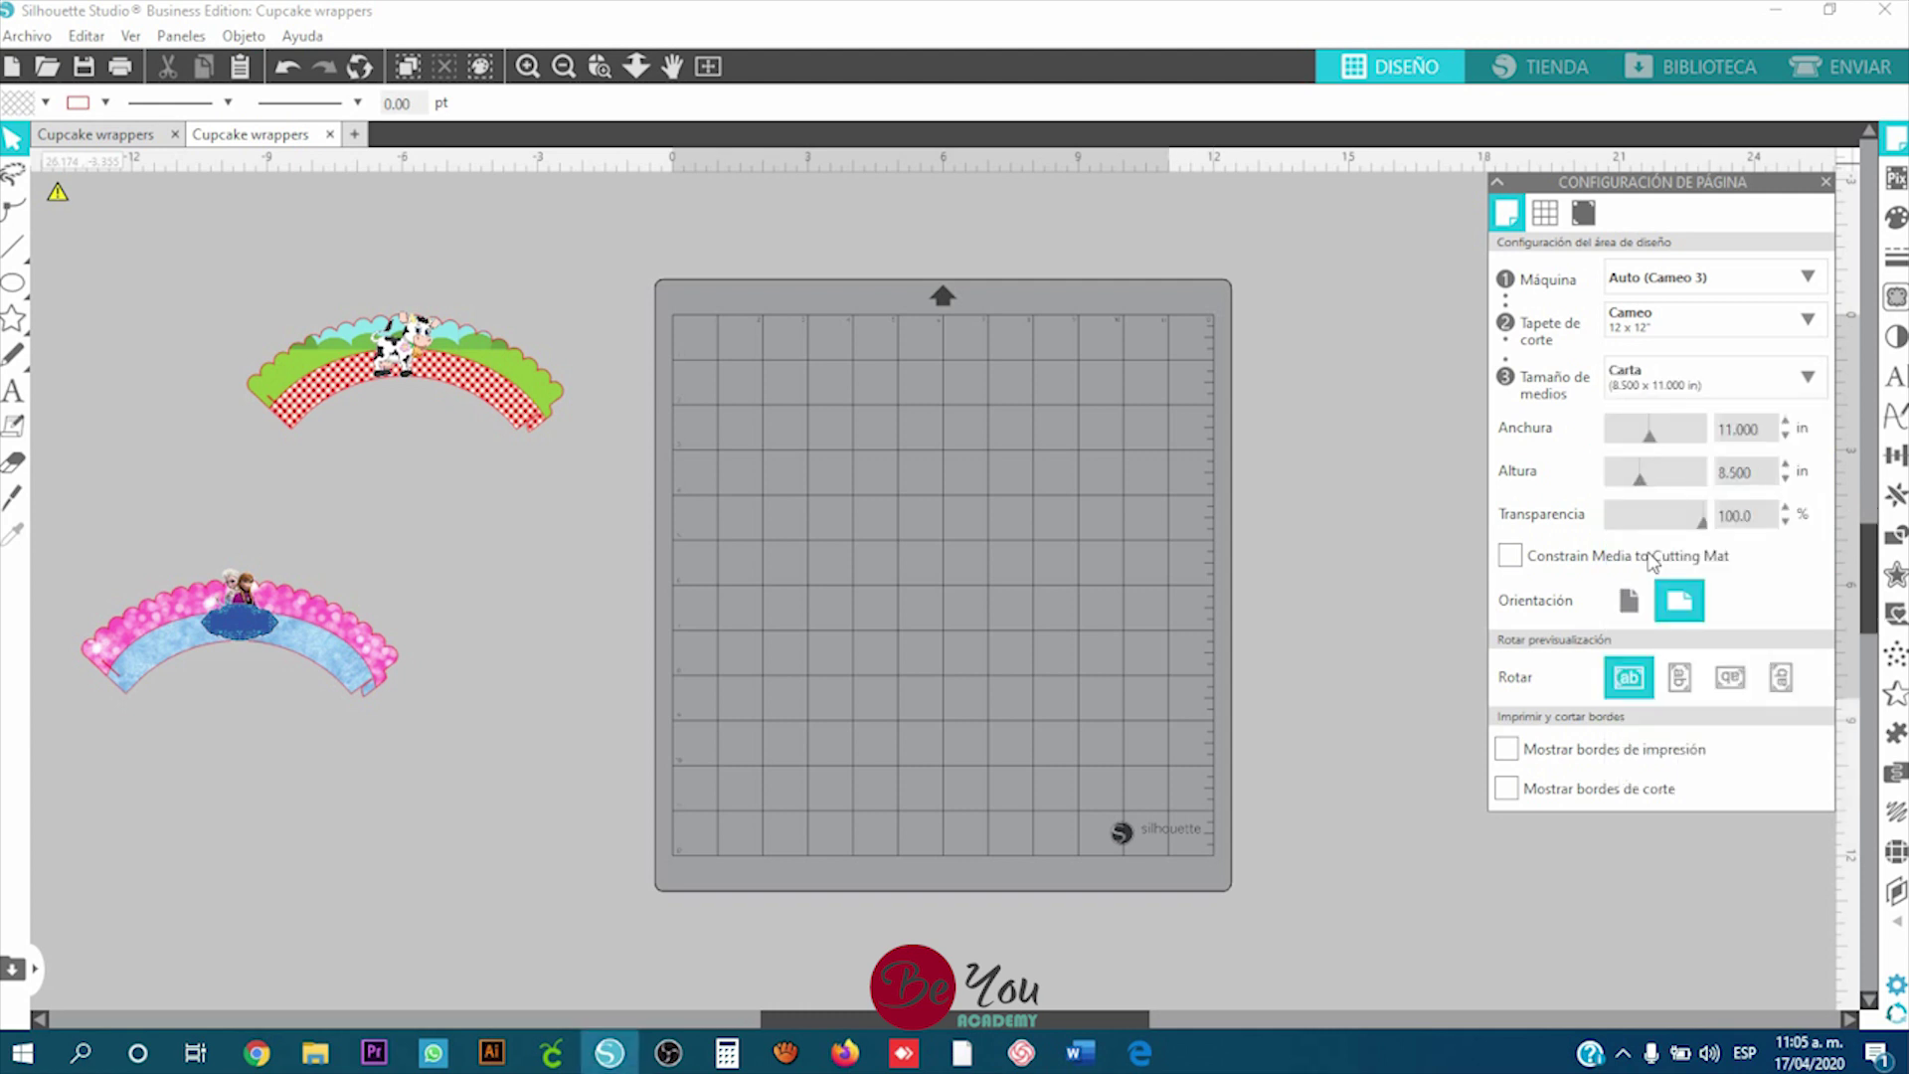
pyautogui.click(1568, 751)
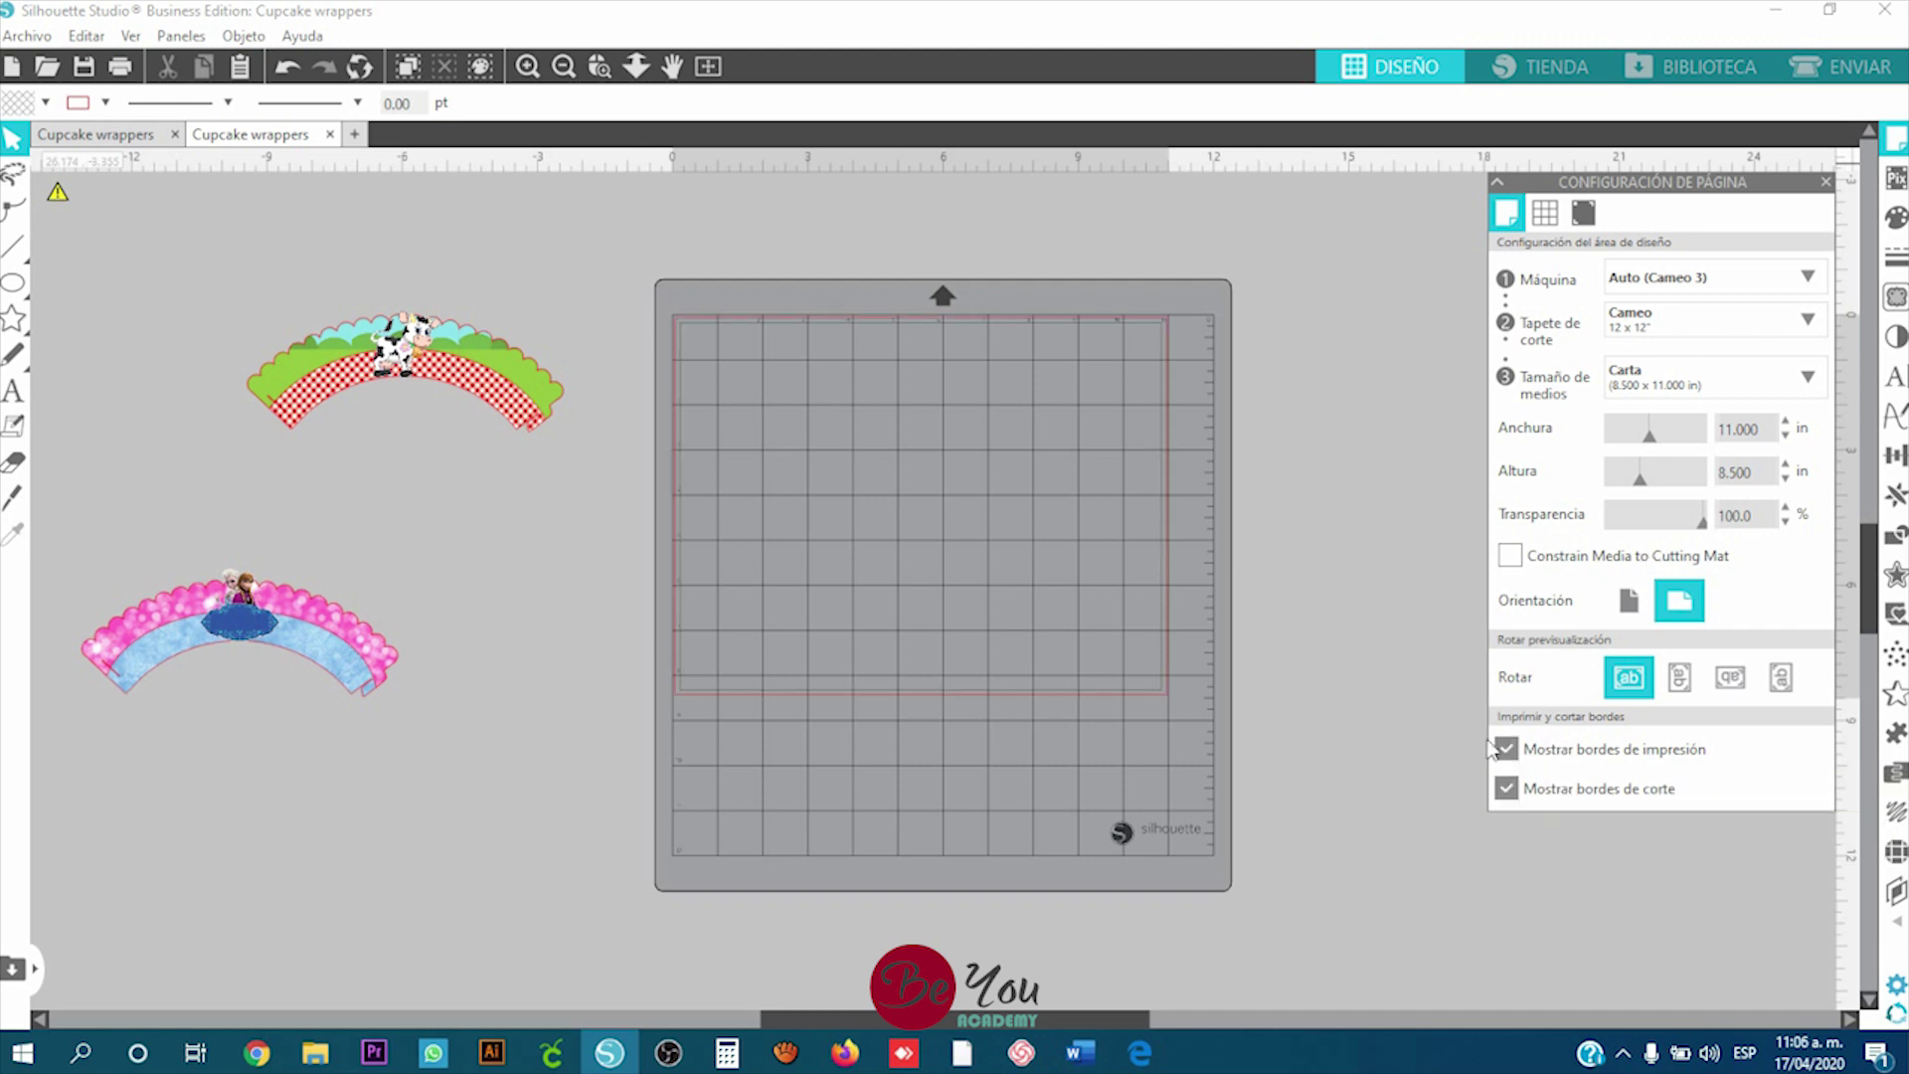
# Step: Review the available media sizes against the page borders and keep Carta selected
pyautogui.scroll(1, 1234, 533)
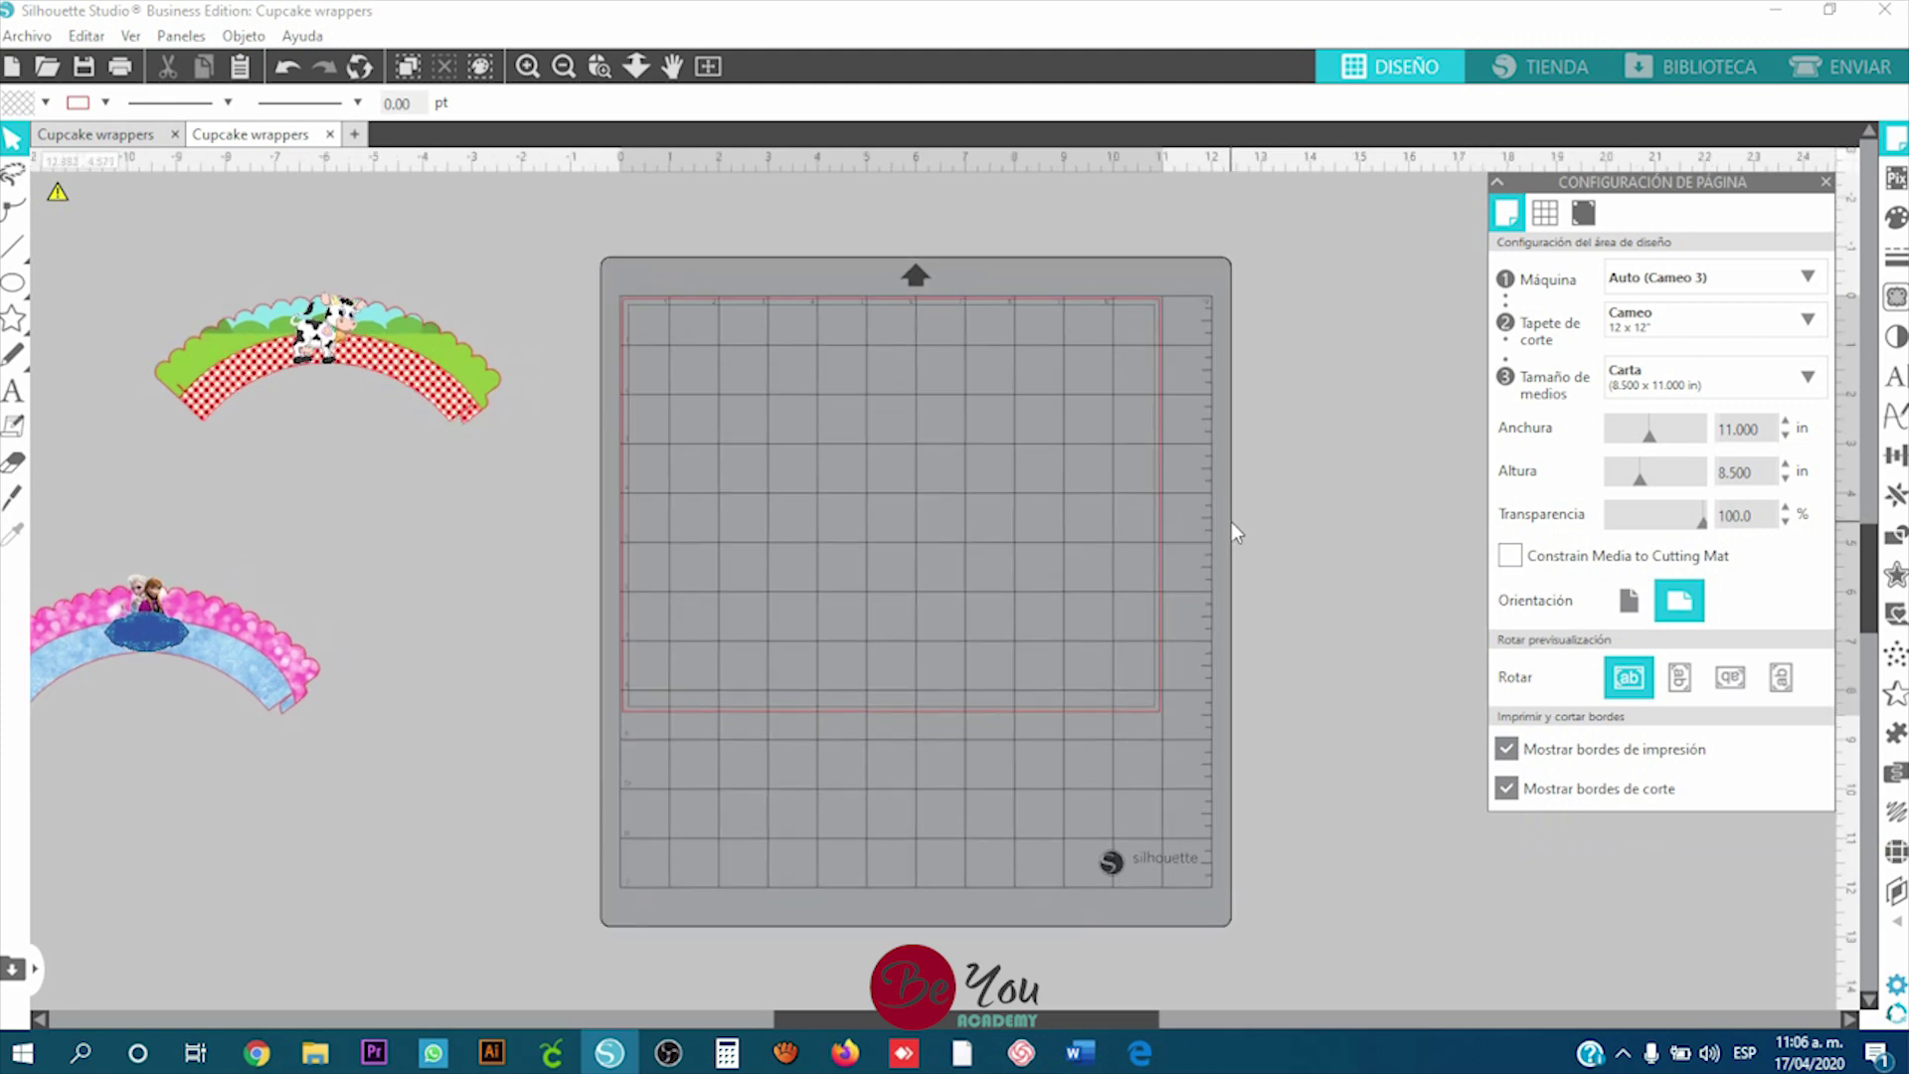
pyautogui.scroll(1, 1190, 537)
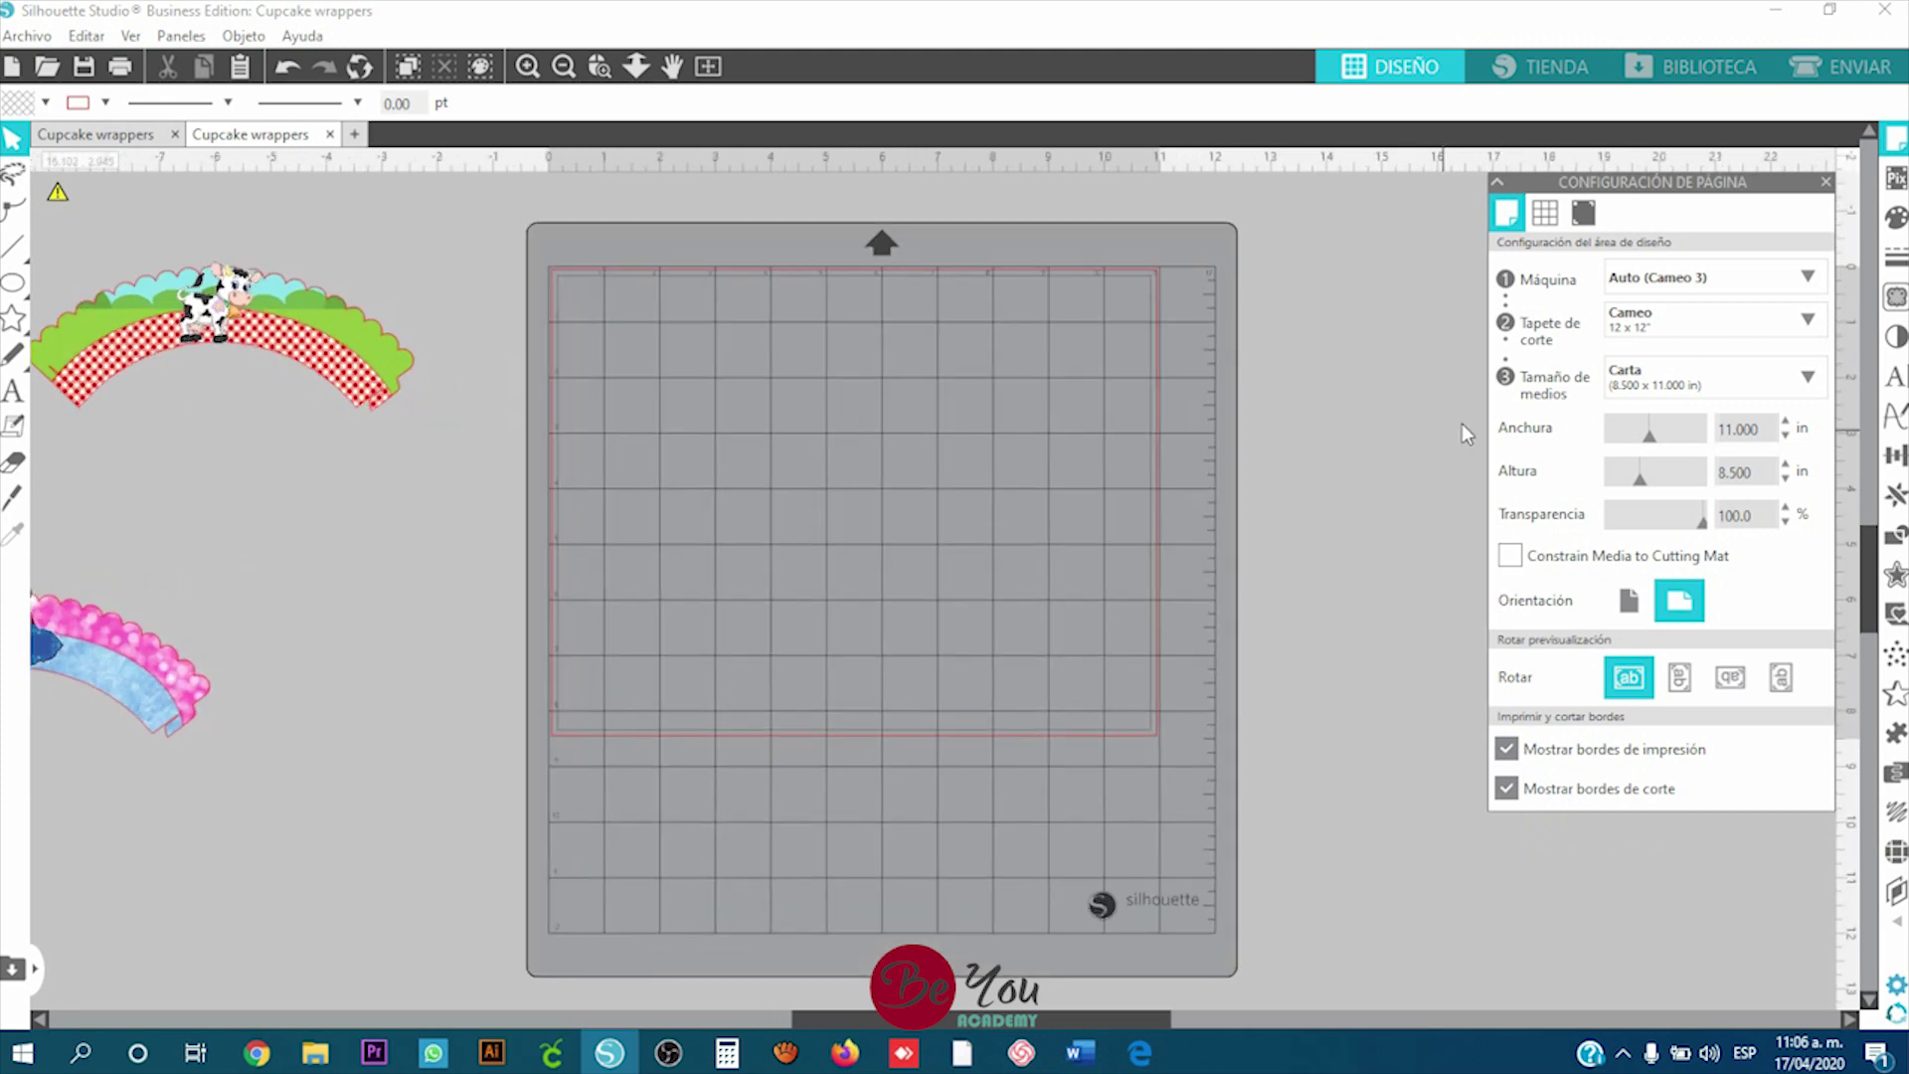
pyautogui.click(1653, 386)
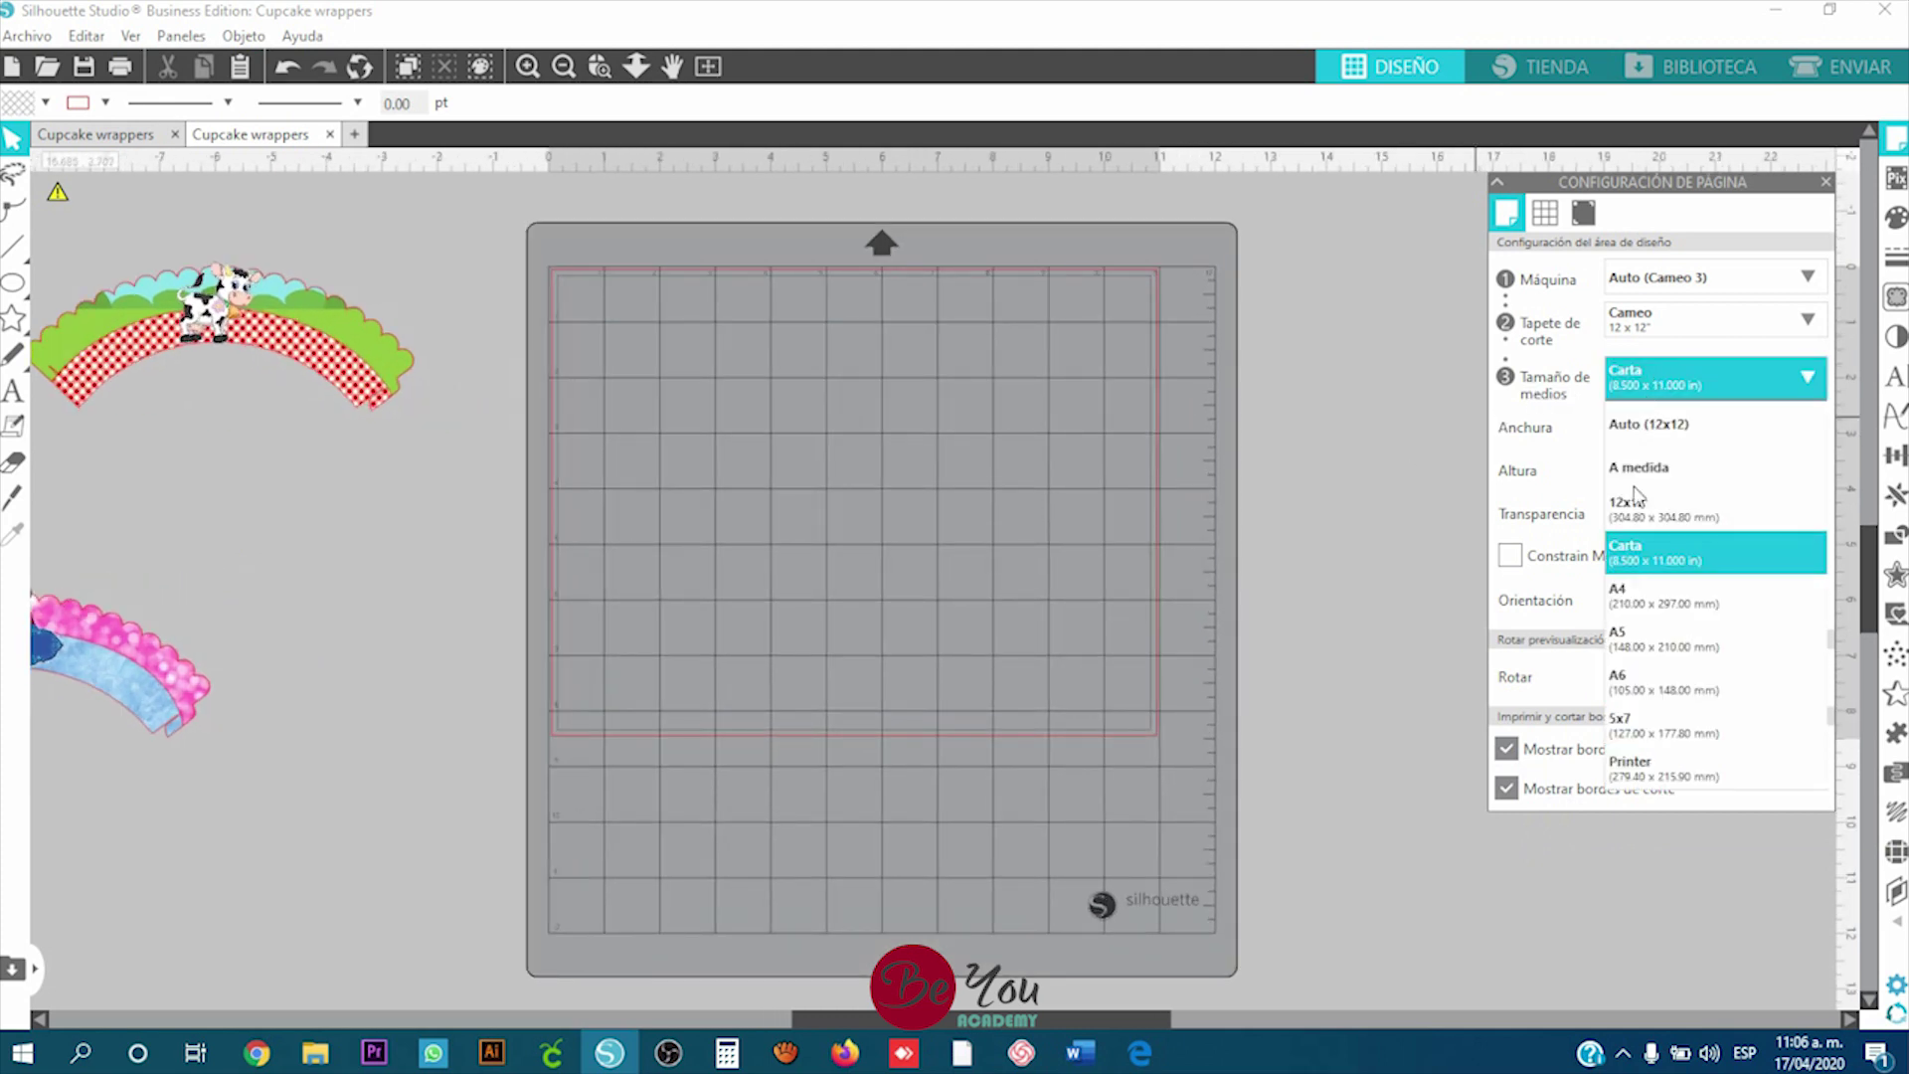
pyautogui.click(1671, 556)
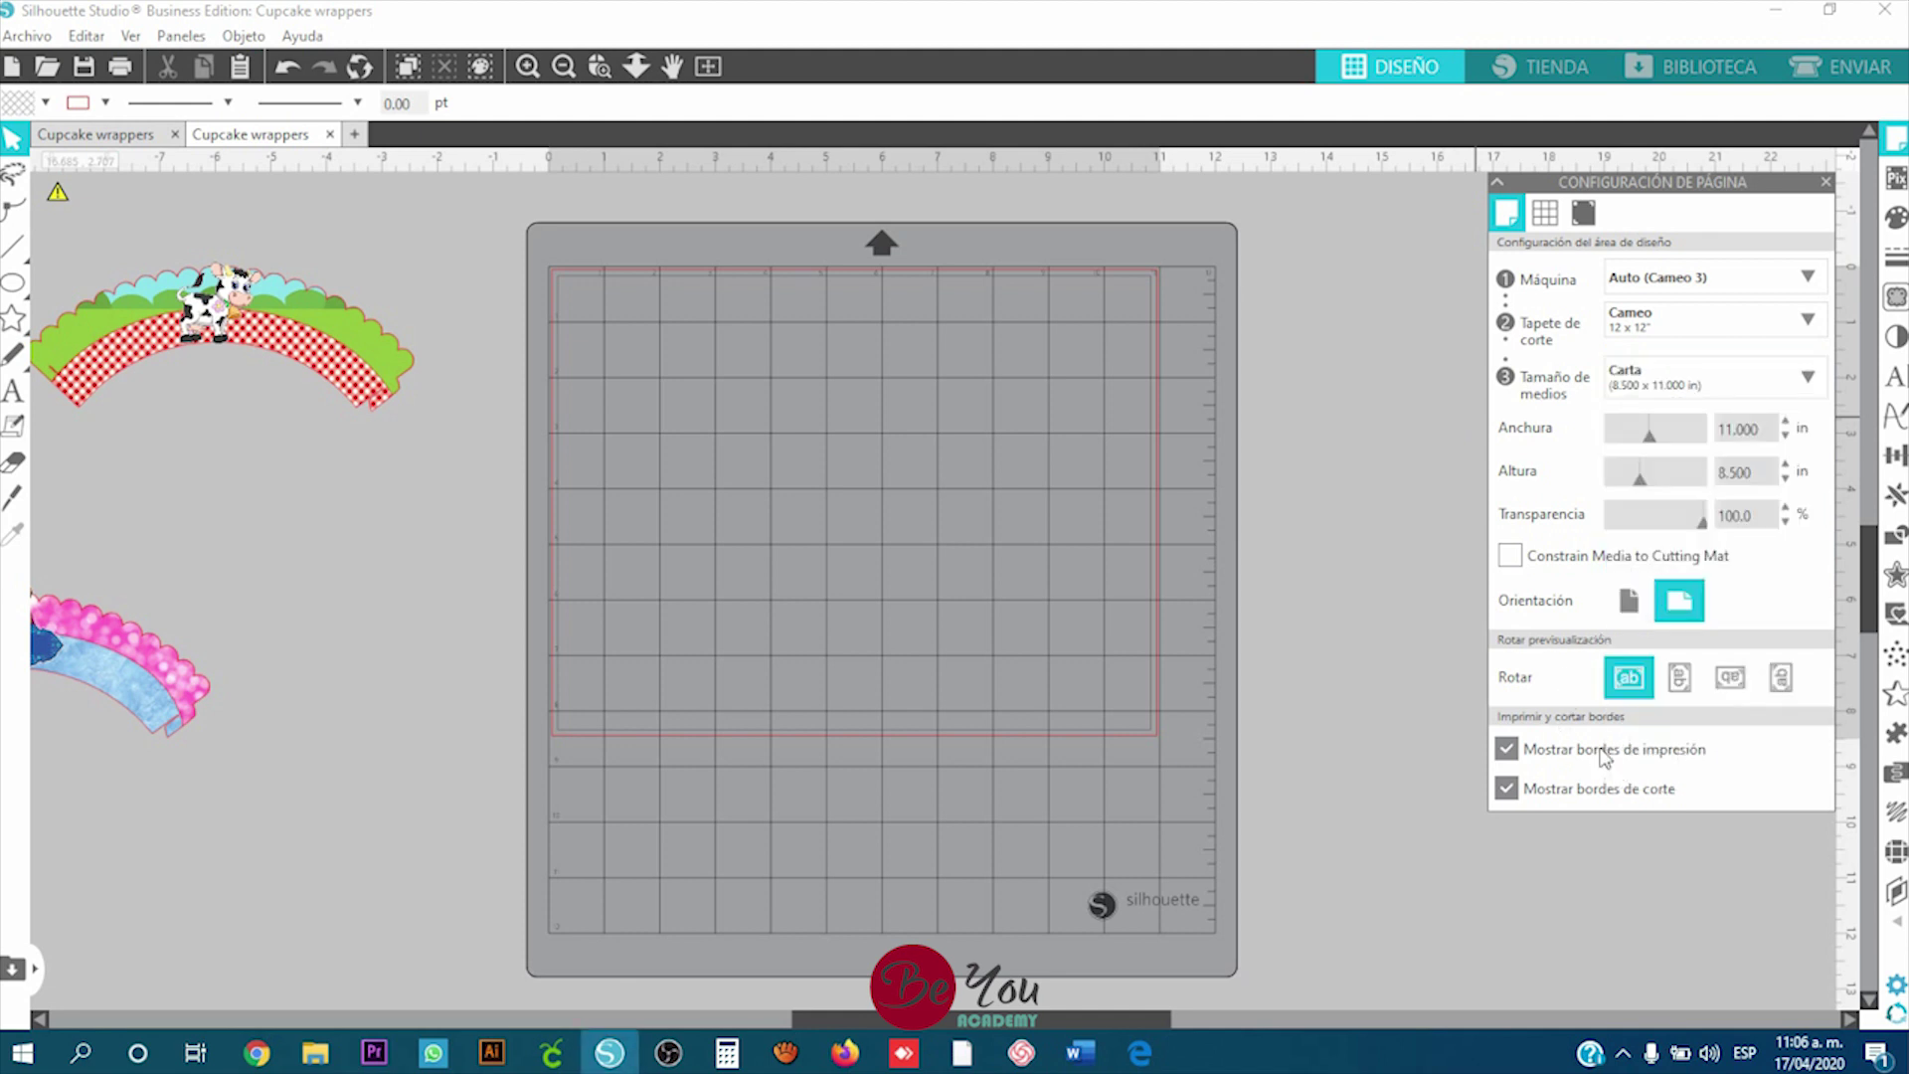
# Step: Switch the Carta page to portrait orientation and back to landscape to compare the two layouts
pyautogui.scroll(1, 940, 356)
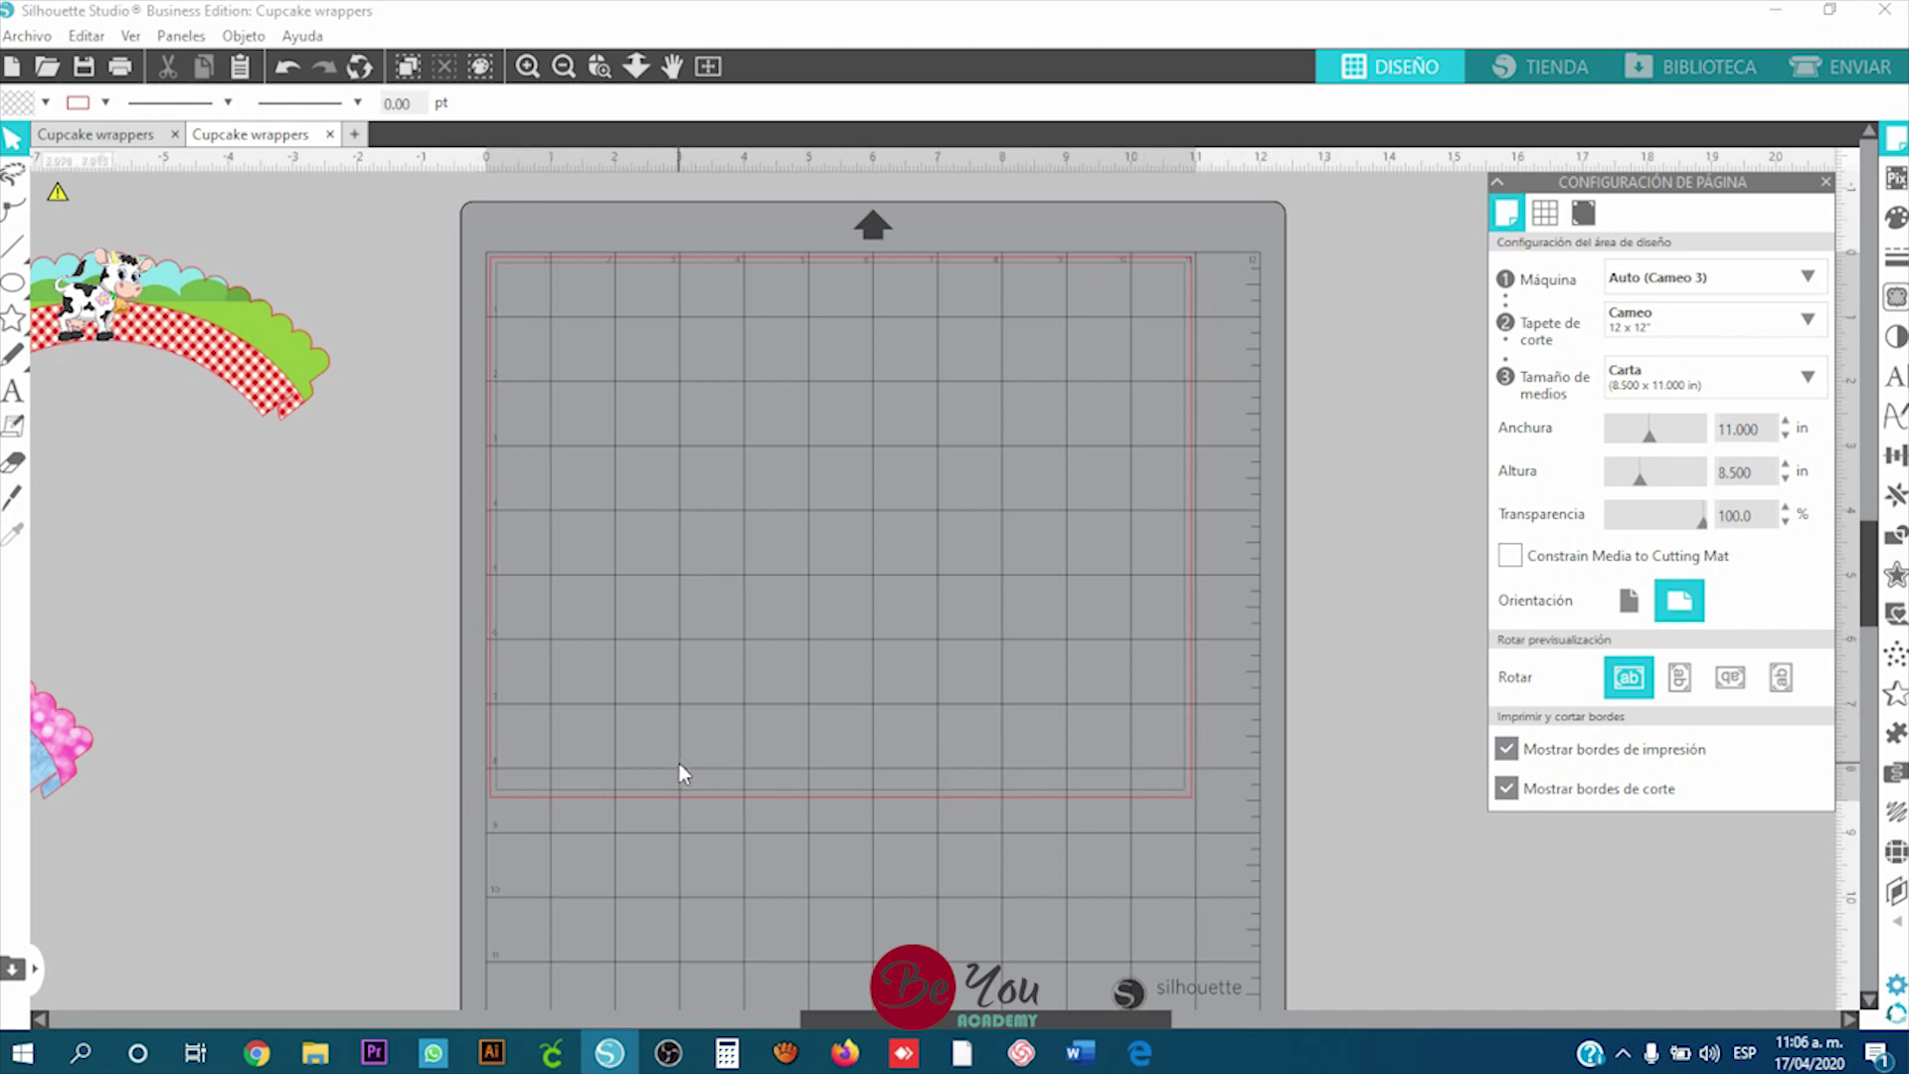
pyautogui.click(1632, 617)
pyautogui.click(1671, 609)
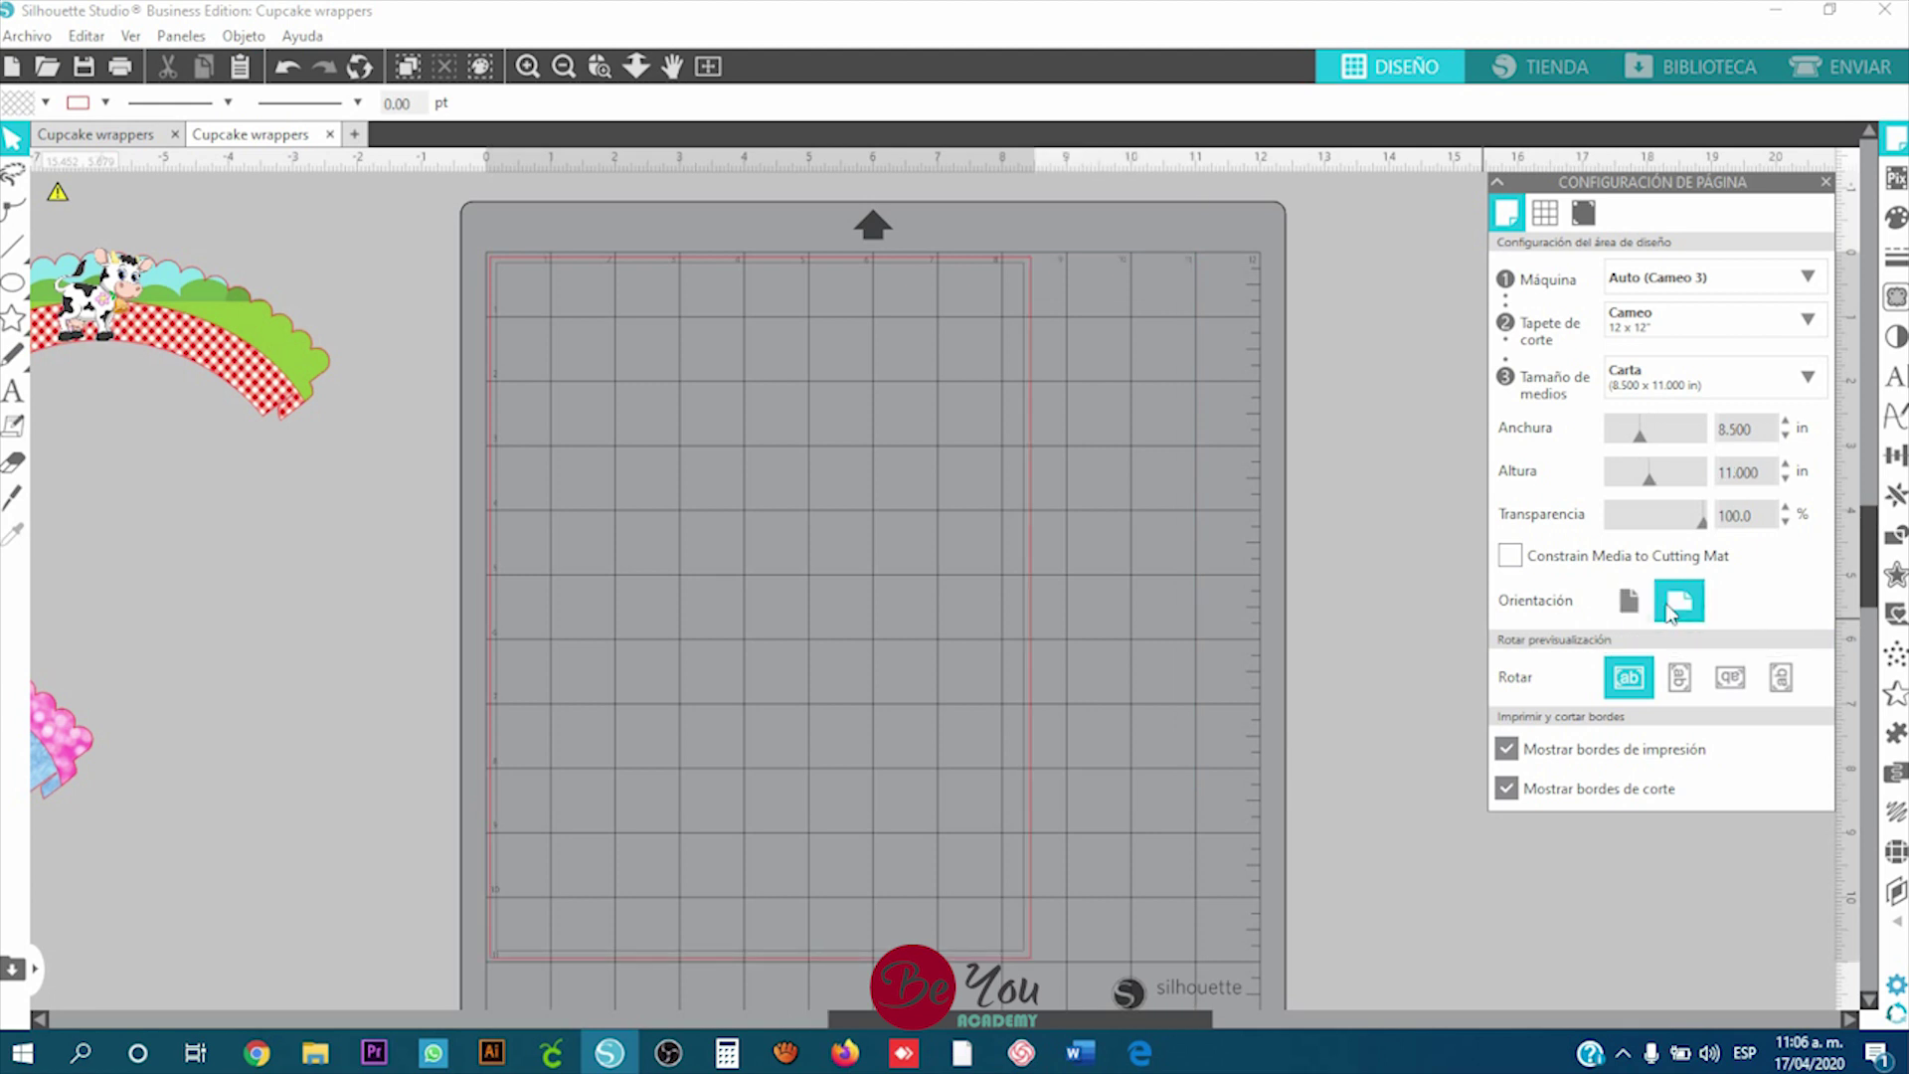
# Step: Compare the landscape and portrait layouts of the Carta page and settle on portrait orientation
pyautogui.click(1629, 600)
pyautogui.click(1678, 603)
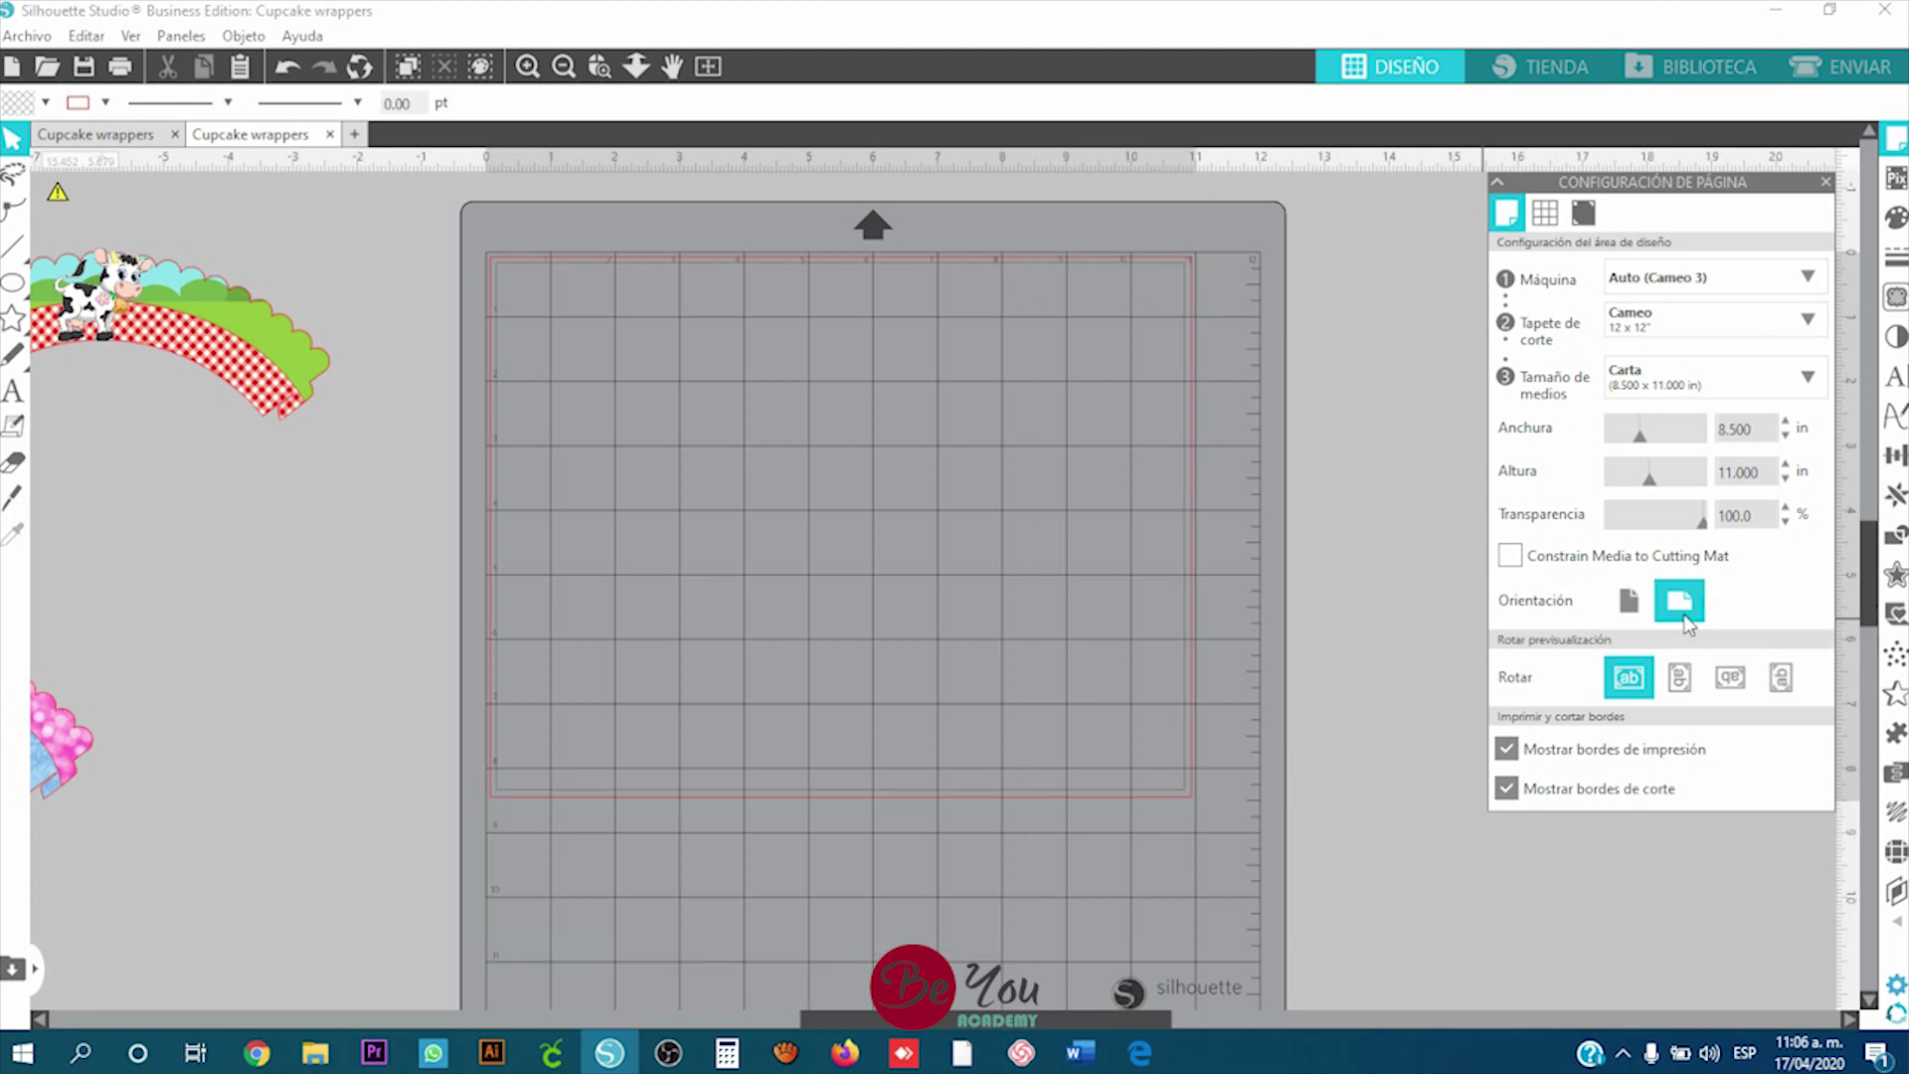
pyautogui.click(1629, 603)
pyautogui.click(1678, 603)
pyautogui.click(1627, 607)
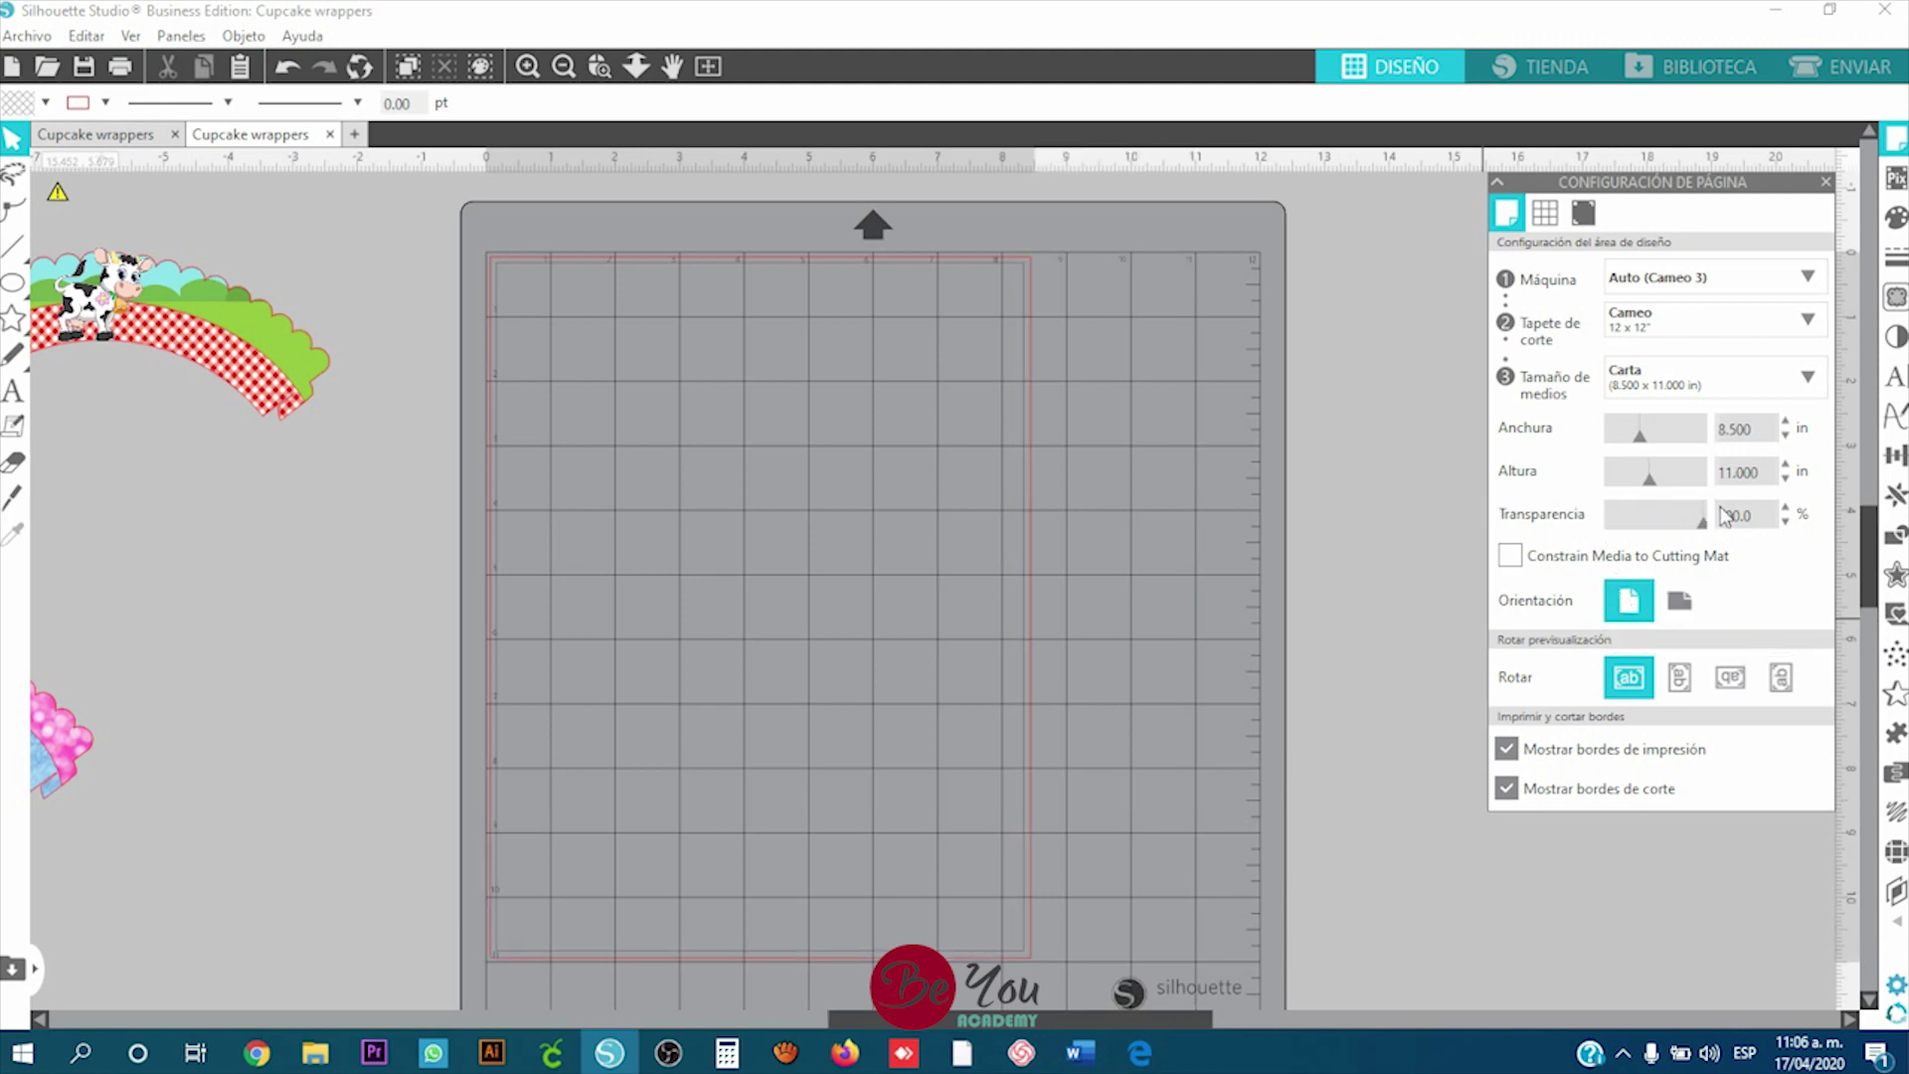
# Step: Set the page transparency to 0 % and turn on the registration marks
pyautogui.moveTo(1704, 523); pyautogui.dragTo(1611, 528)
pyautogui.scroll(-1, 934, 454)
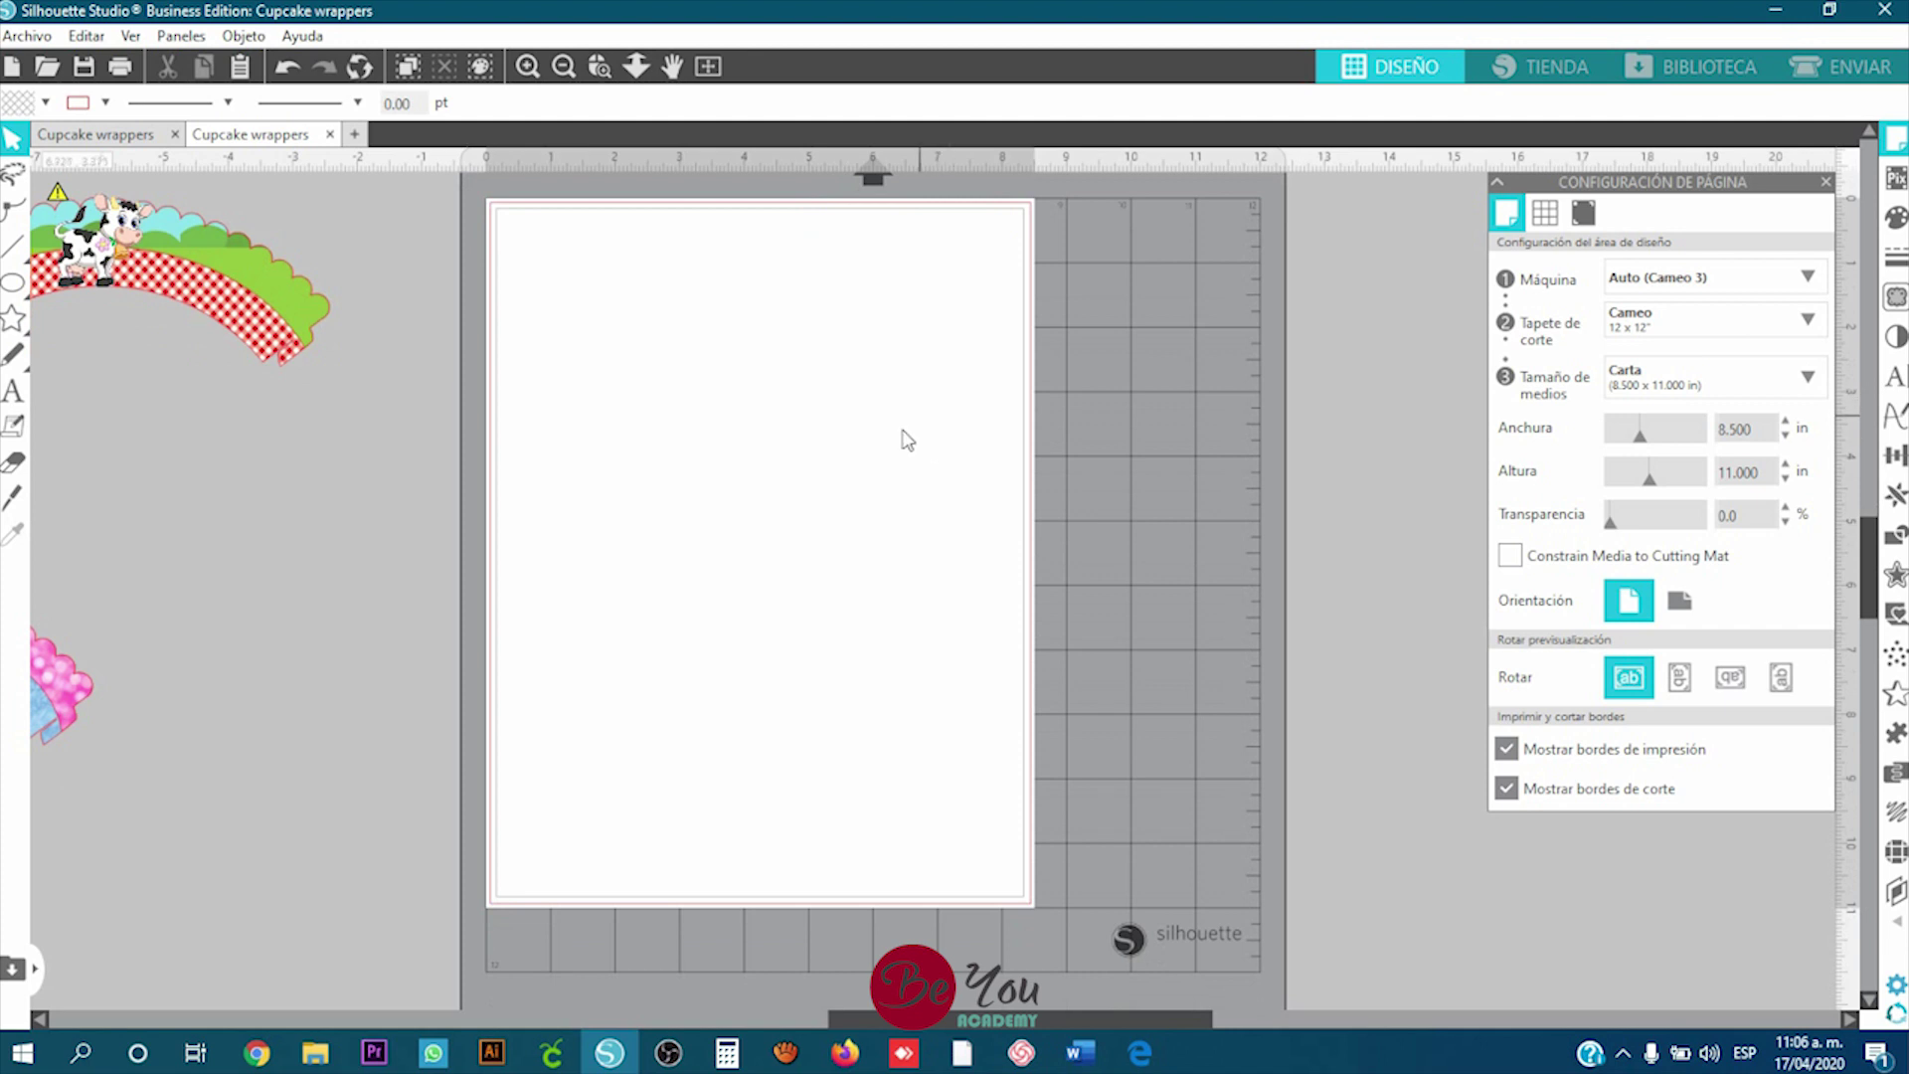
pyautogui.scroll(-2, 439, 648)
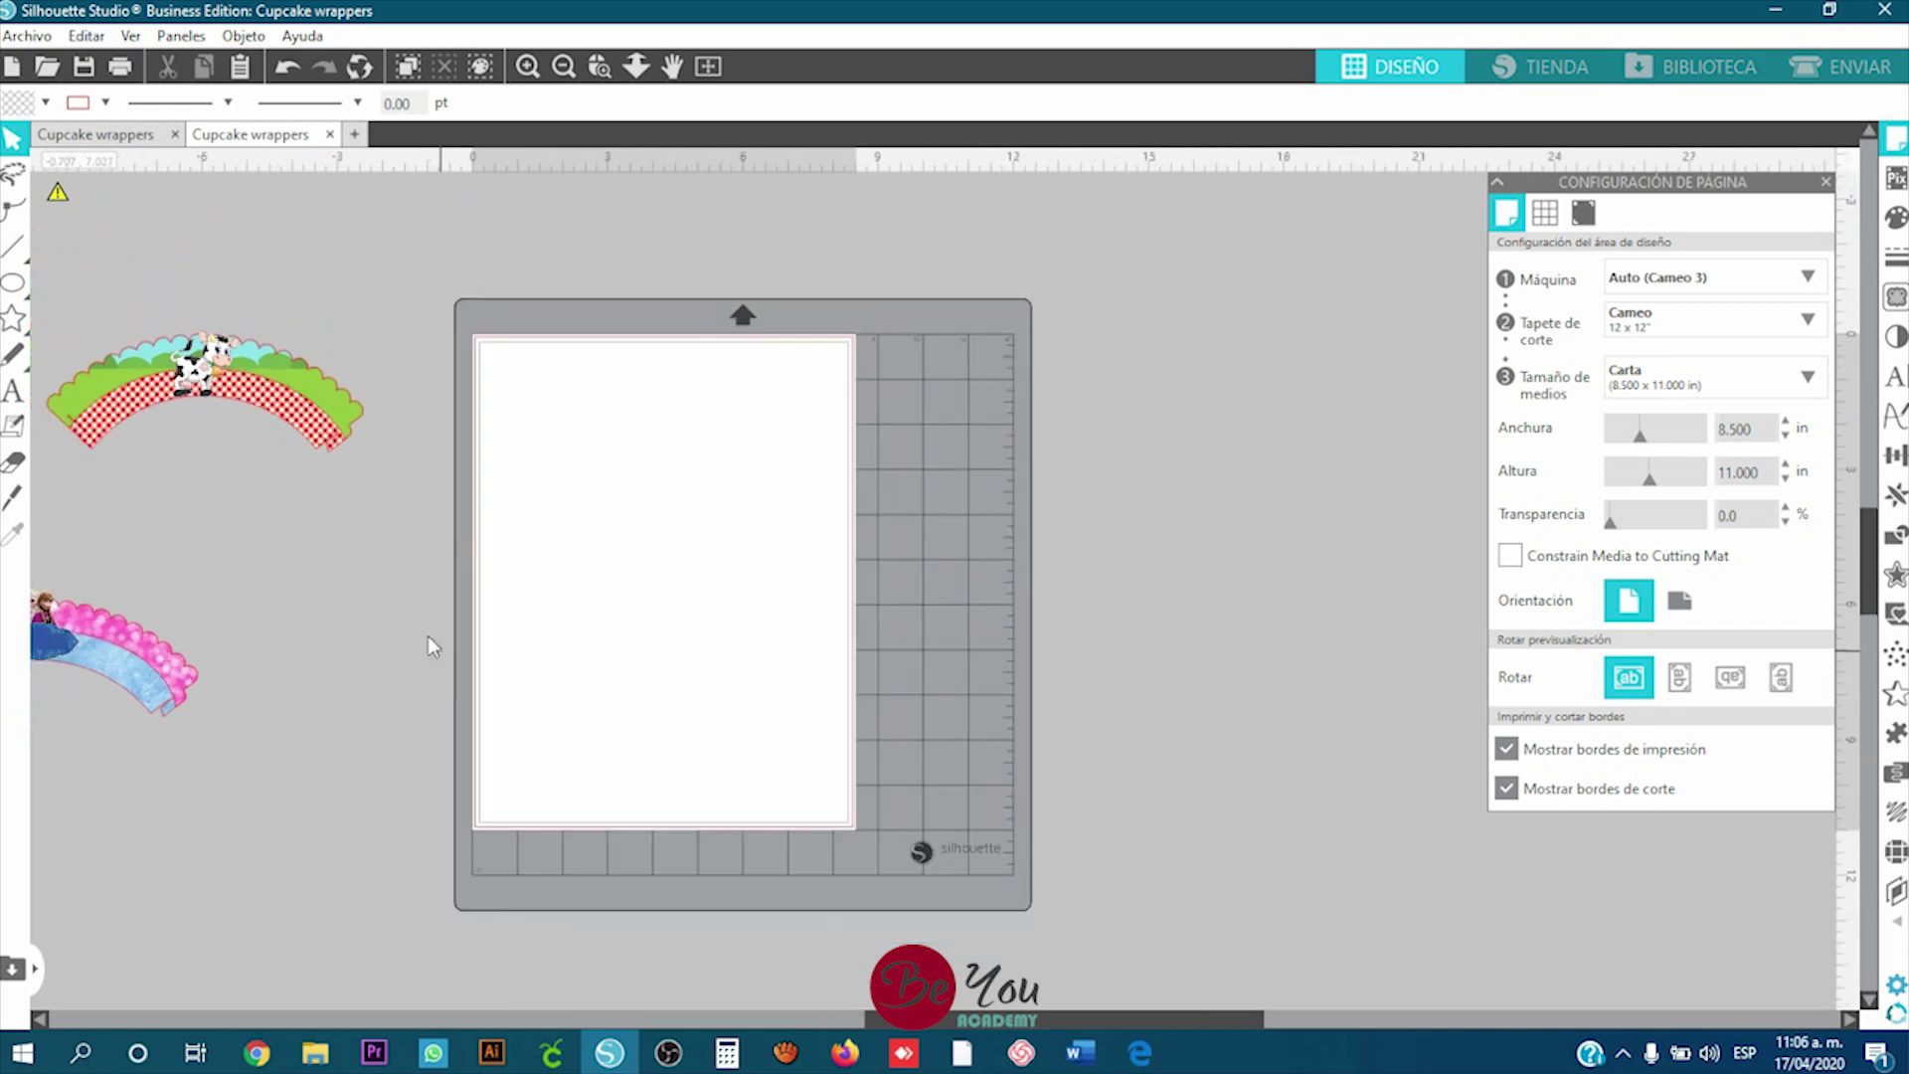
pyautogui.click(1584, 212)
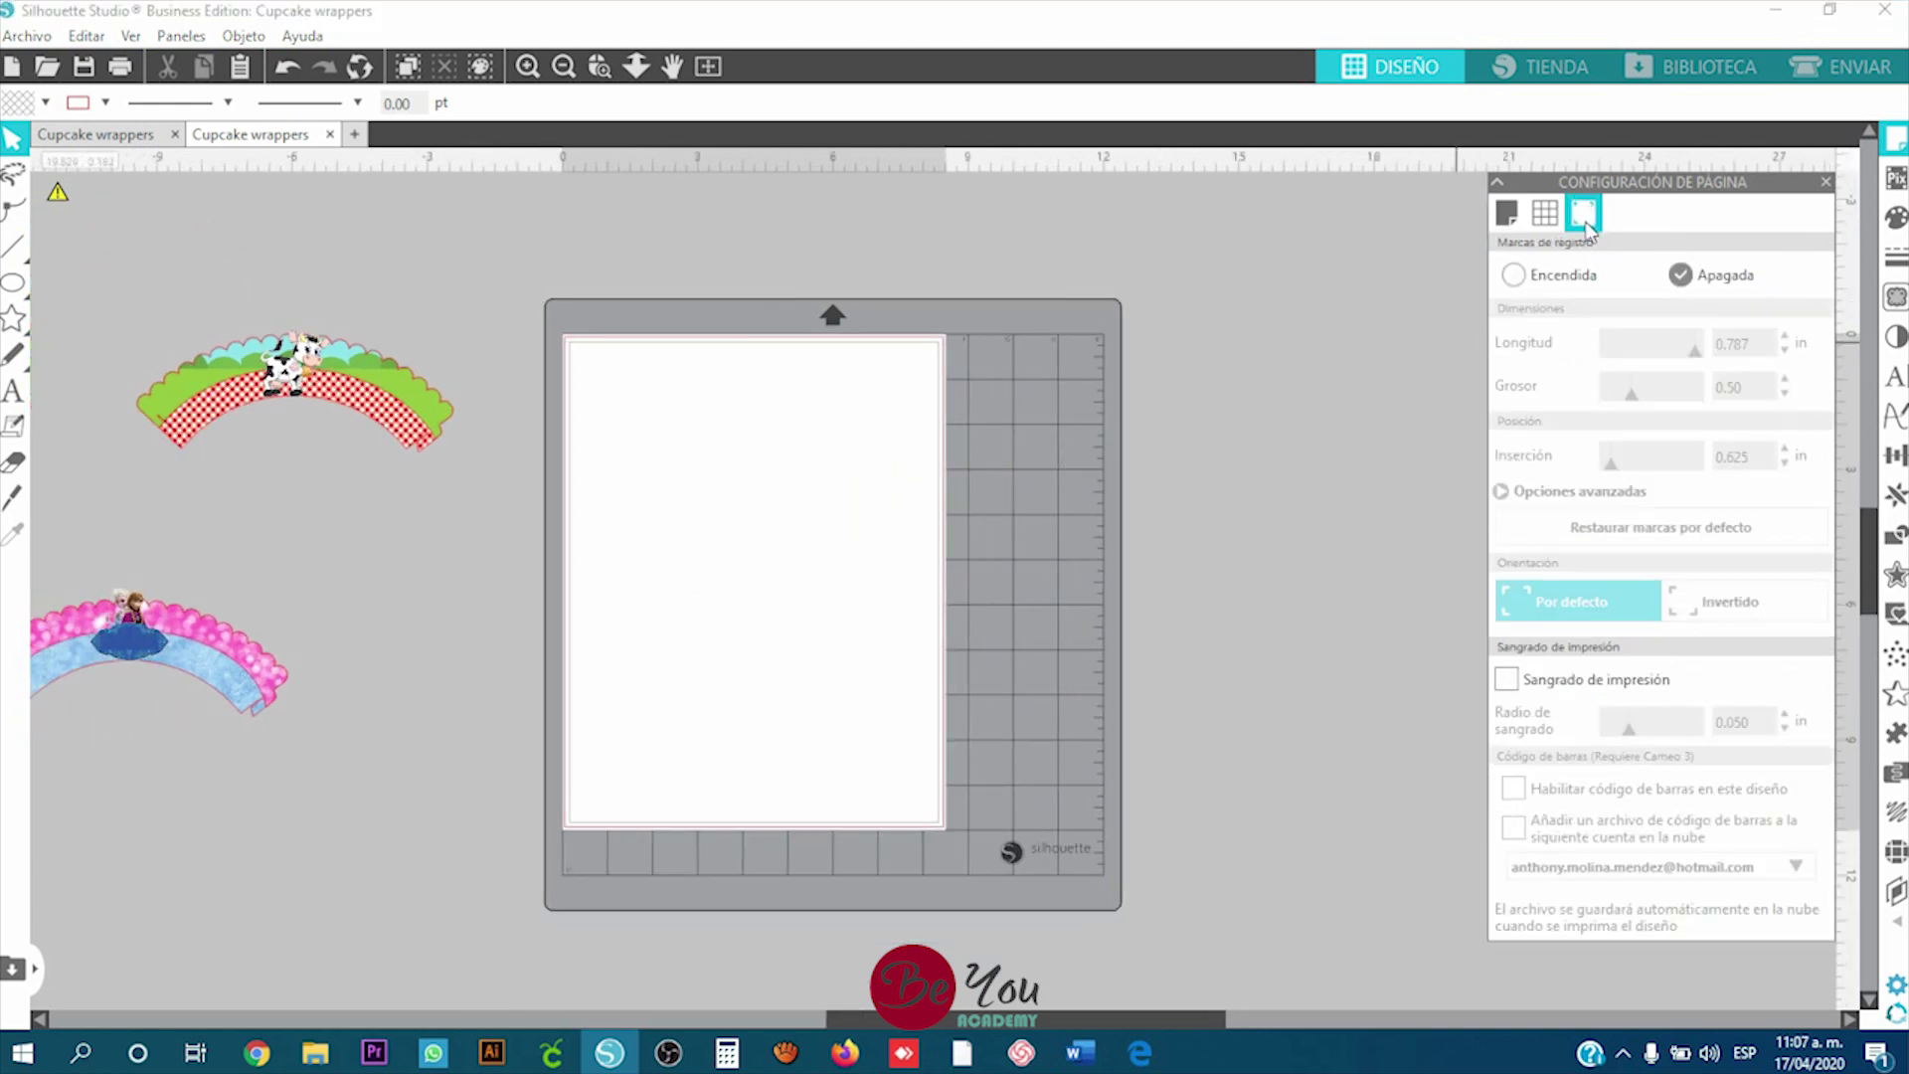
pyautogui.click(1559, 279)
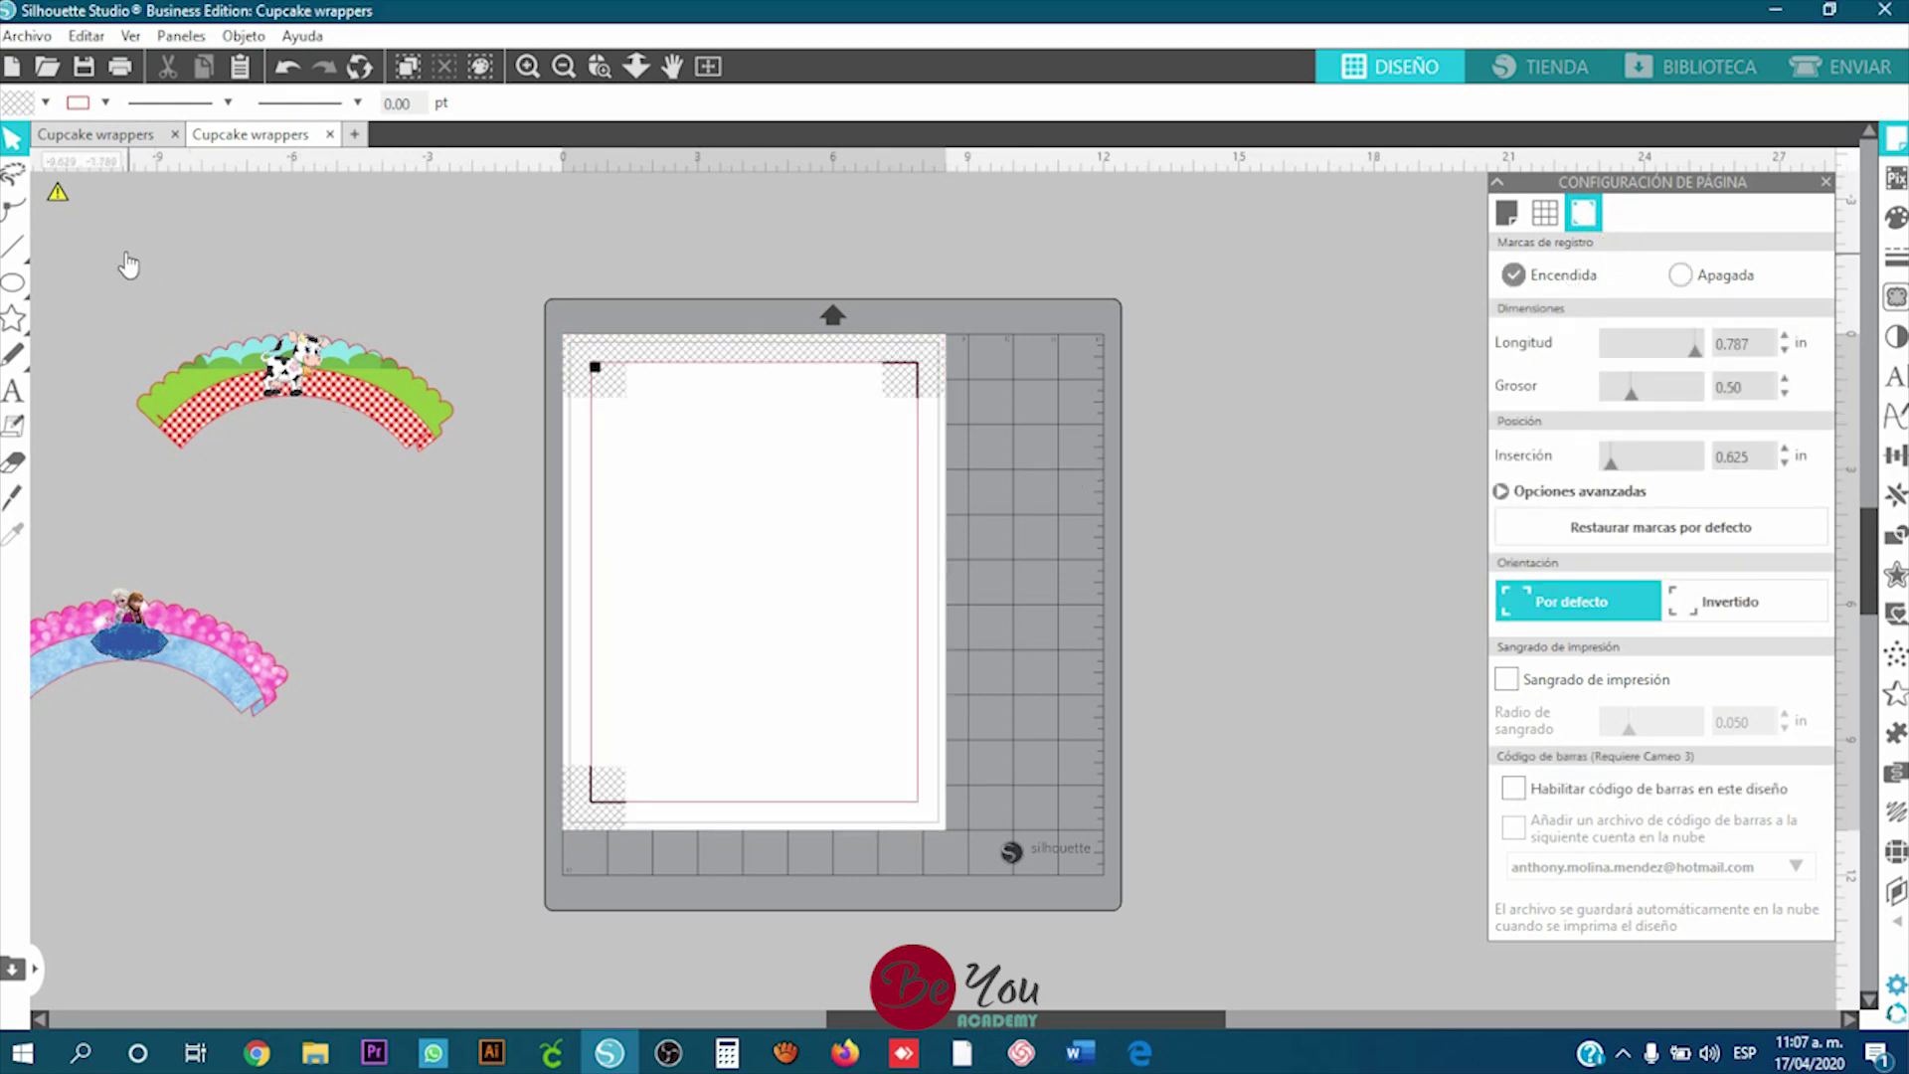
# Step: Move the cow wrapper and the Frozen wrapper onto the page, one below the other inside the cut border
pyautogui.moveTo(401, 416); pyautogui.dragTo(855, 497)
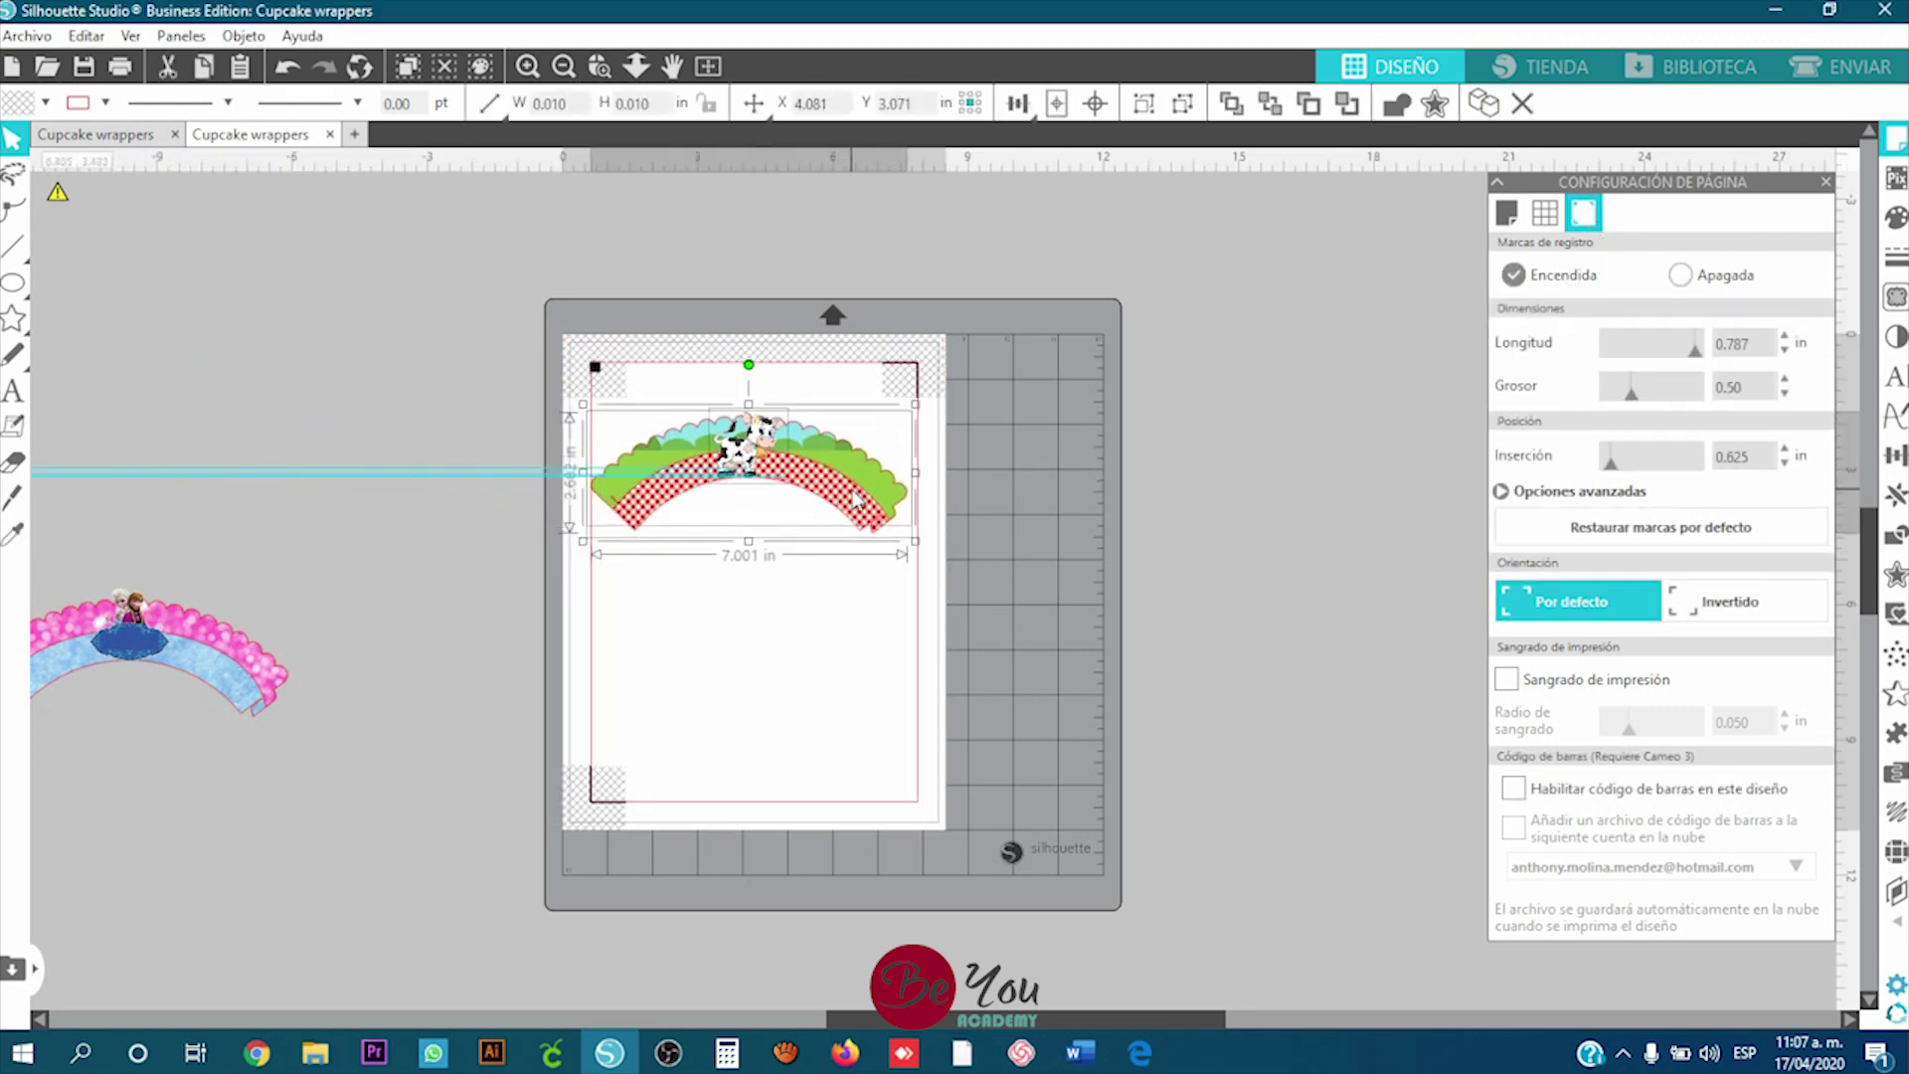
pyautogui.hscroll(-5, 425, 618)
pyautogui.click(105, 515)
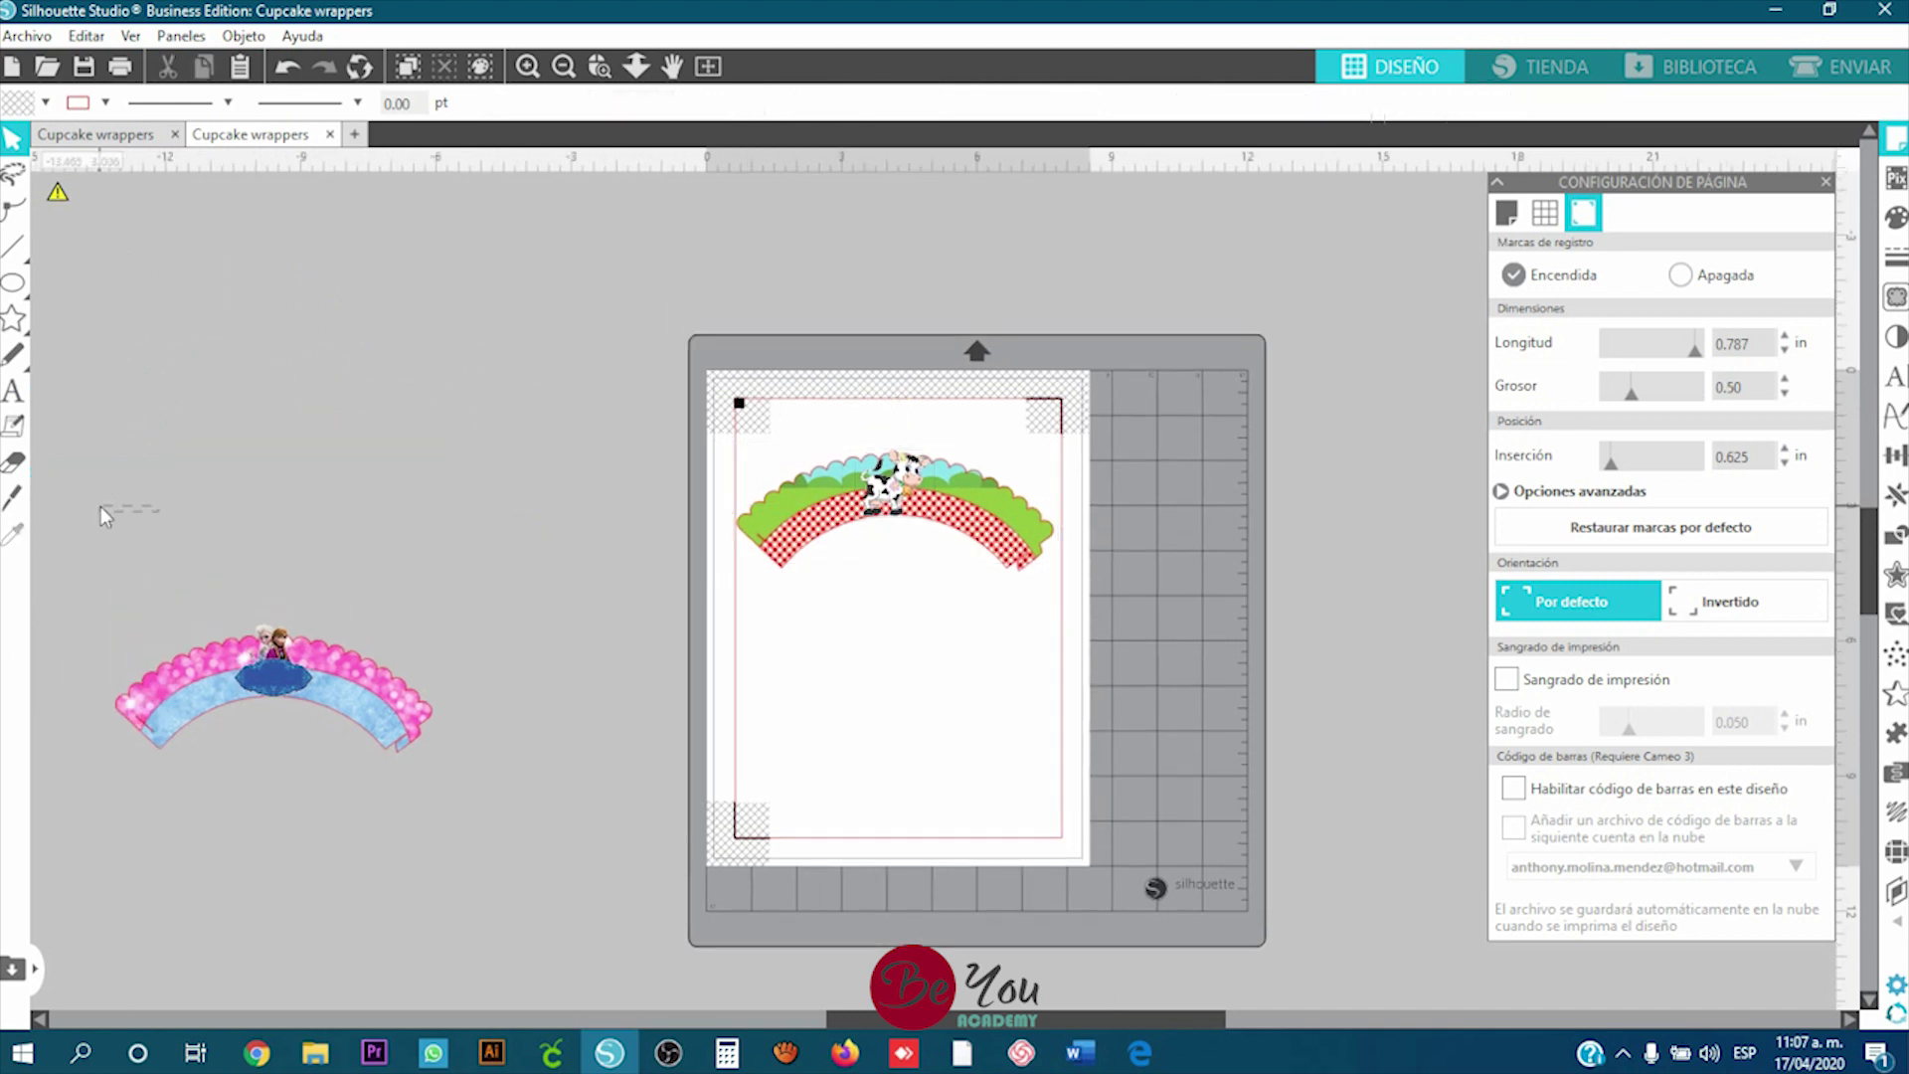
pyautogui.moveTo(104, 515); pyautogui.dragTo(446, 829)
pyautogui.moveTo(343, 718); pyautogui.dragTo(996, 614)
pyautogui.scroll(3, 974, 636)
pyautogui.click(1309, 542)
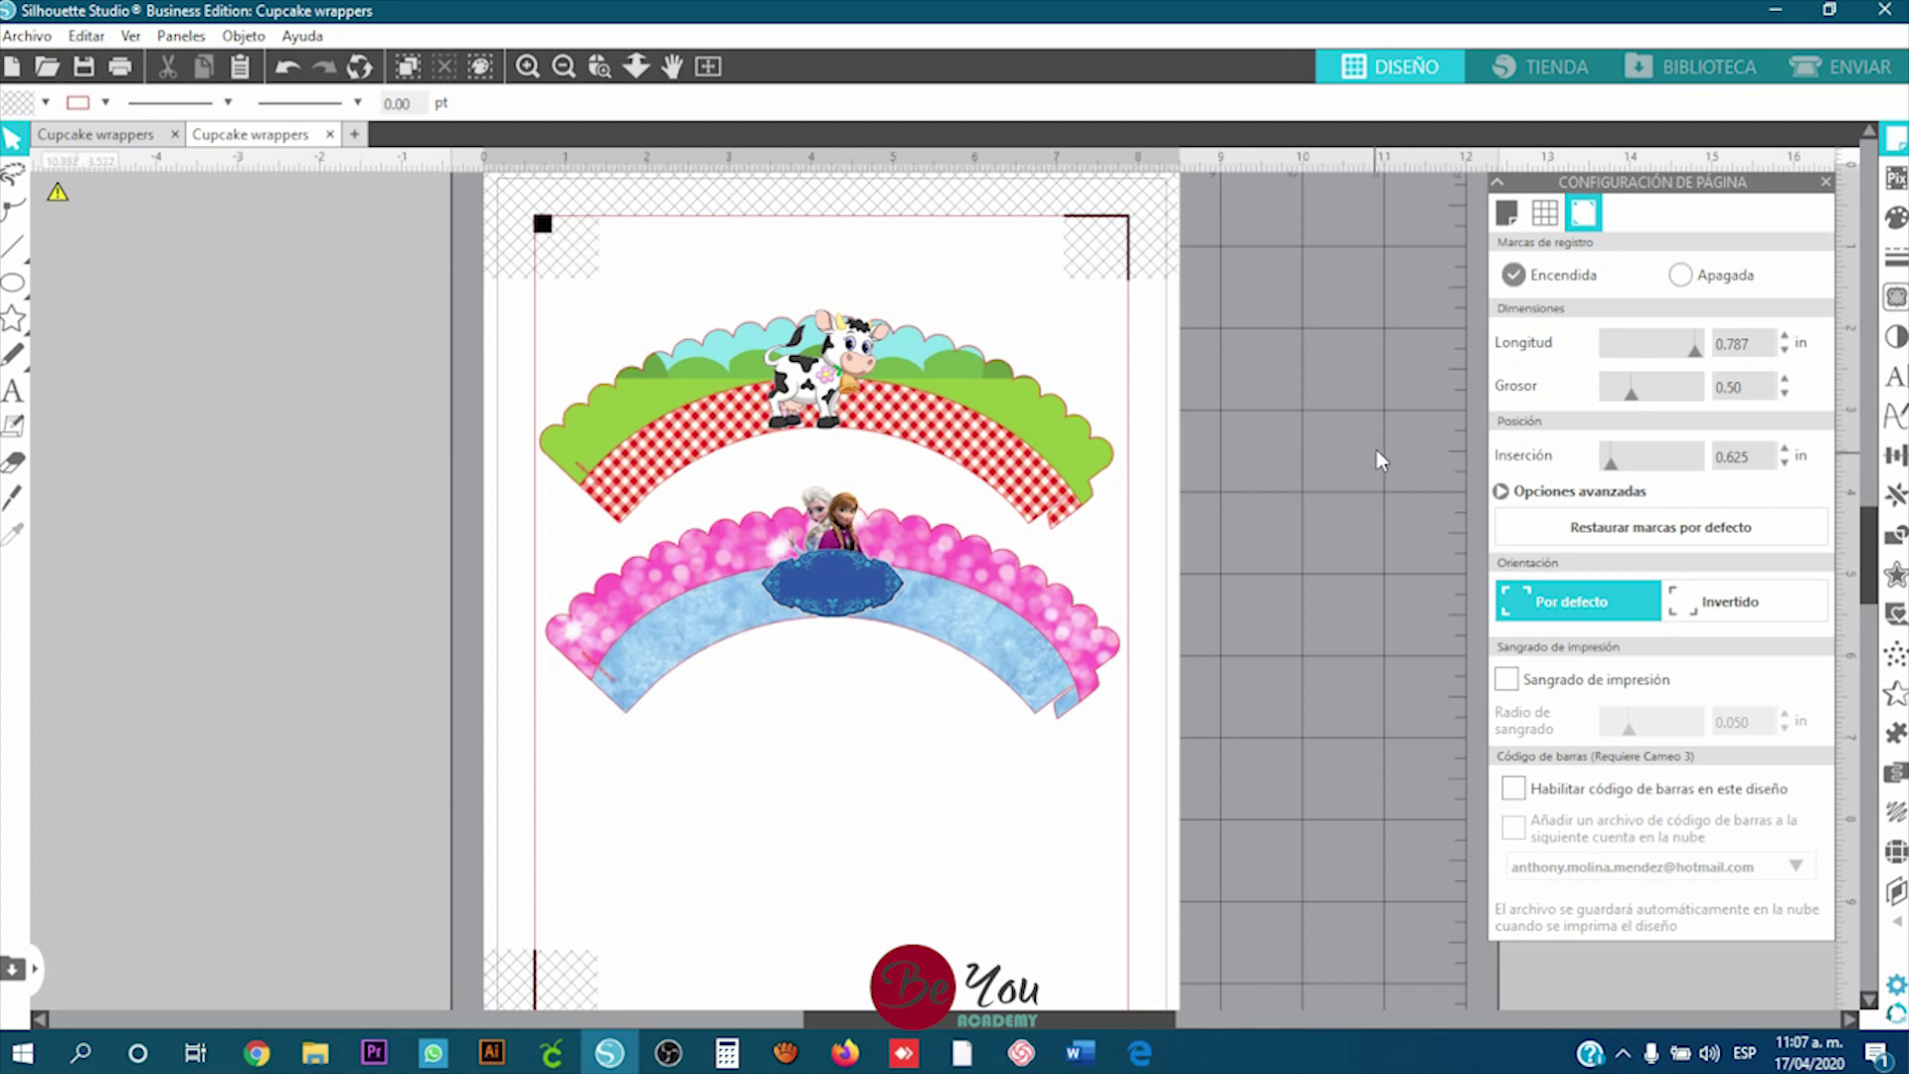
# Step: Examine the cut lines of both wrappers in the send view, especially the slots and overlapping background edges
pyautogui.click(1835, 83)
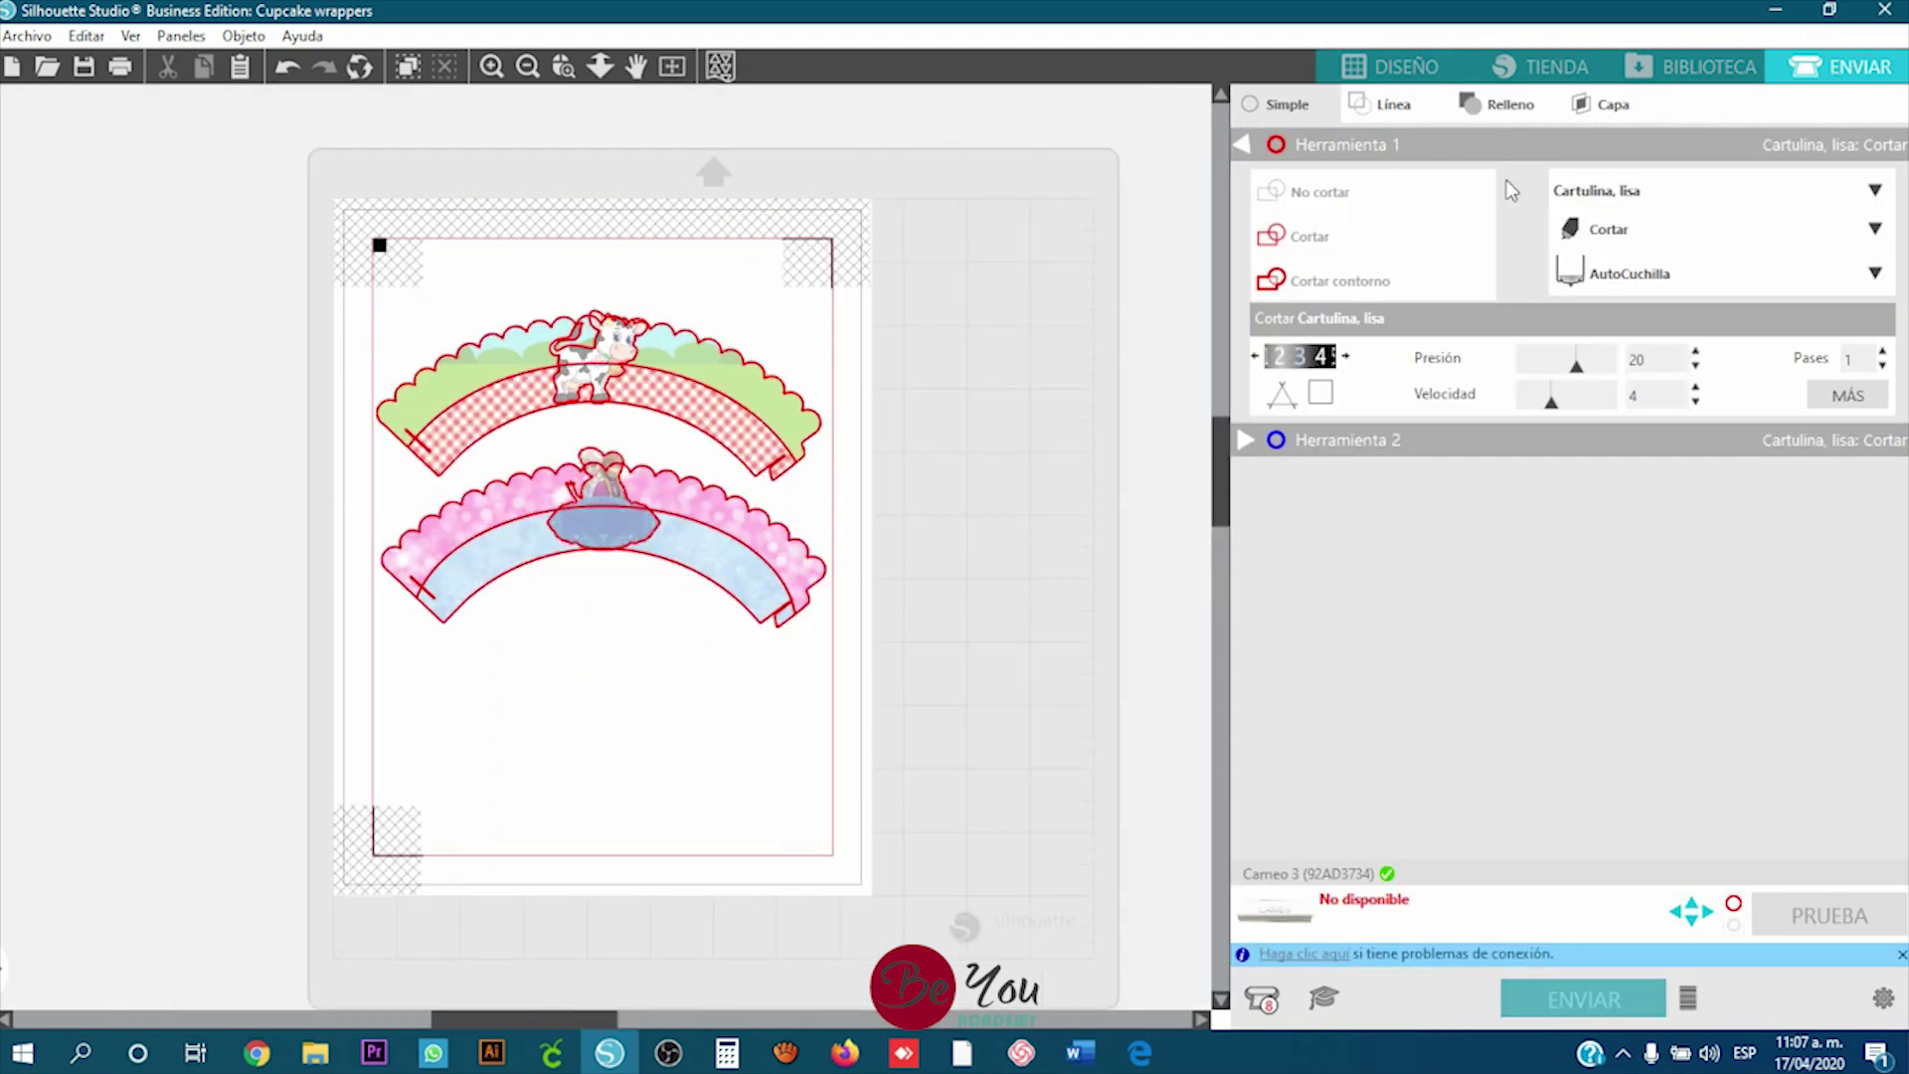
pyautogui.scroll(5, 488, 396)
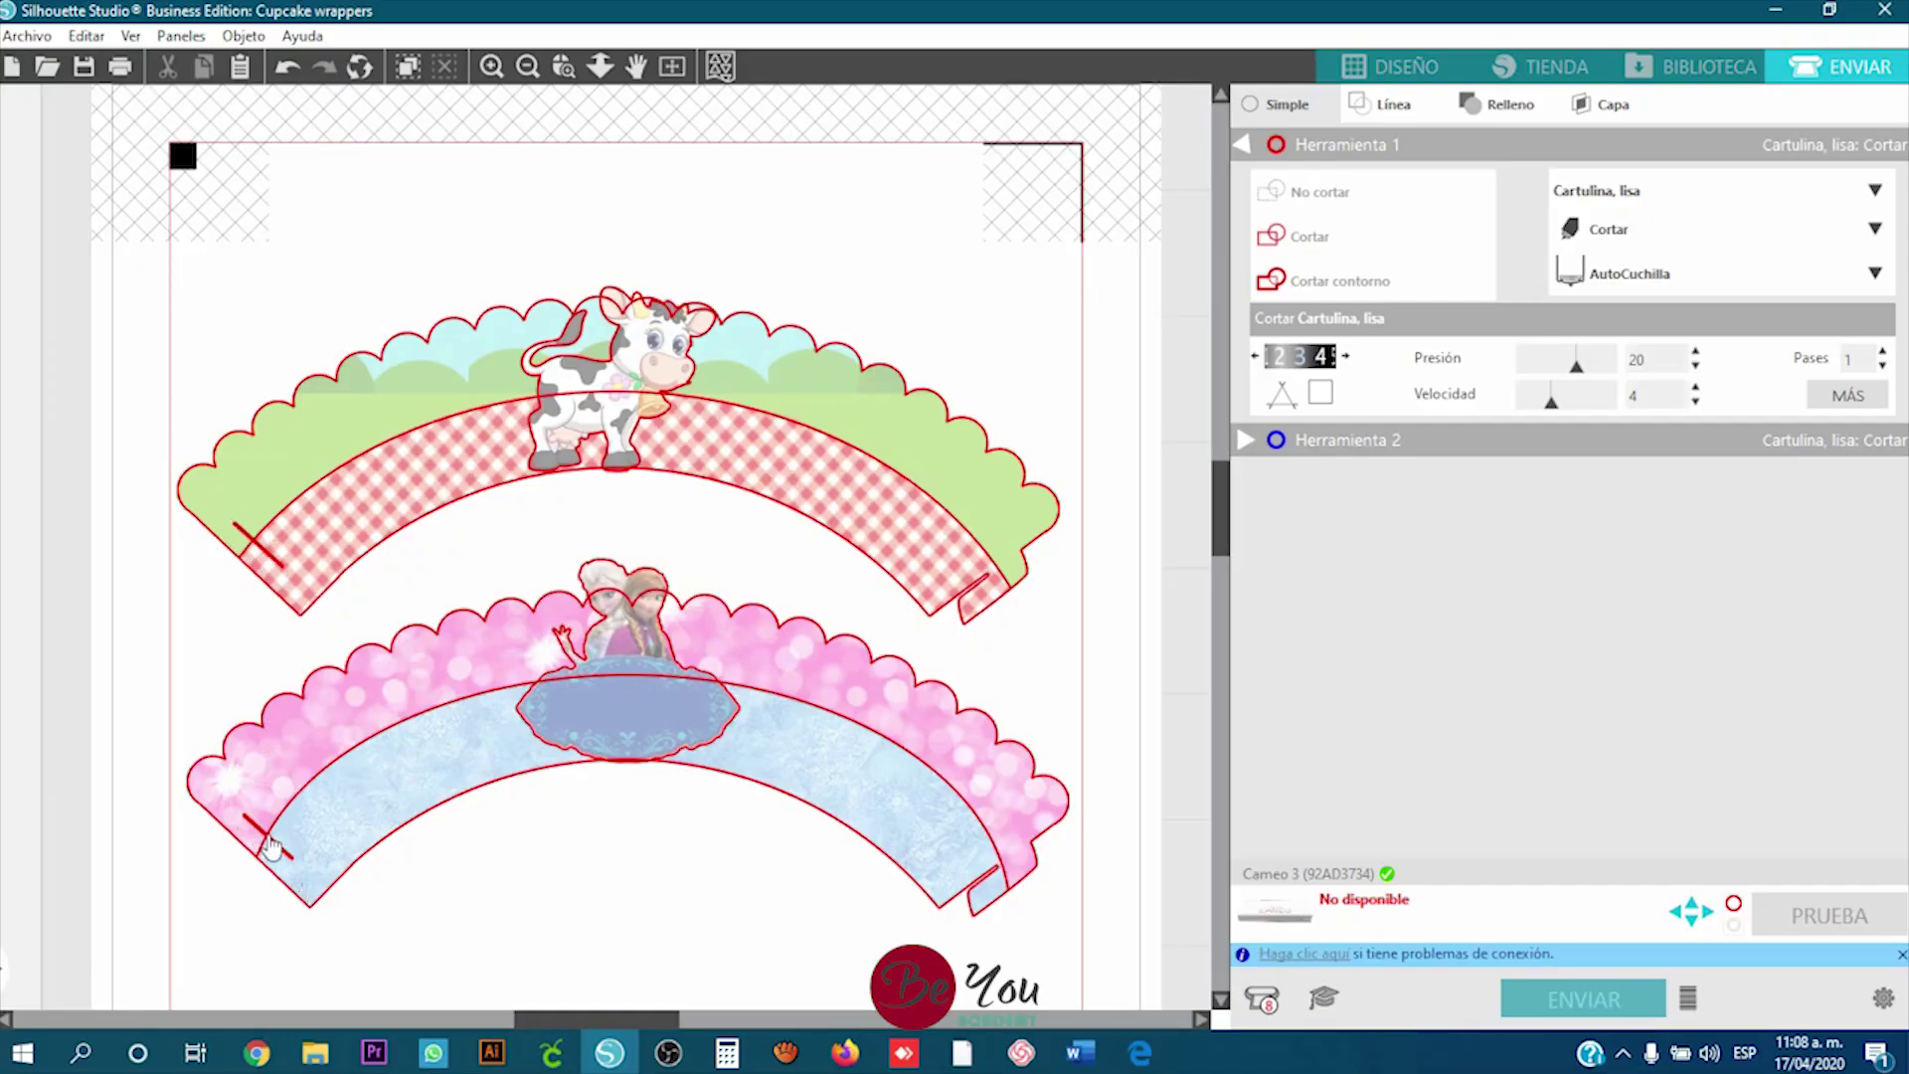
pyautogui.scroll(6, 266, 850)
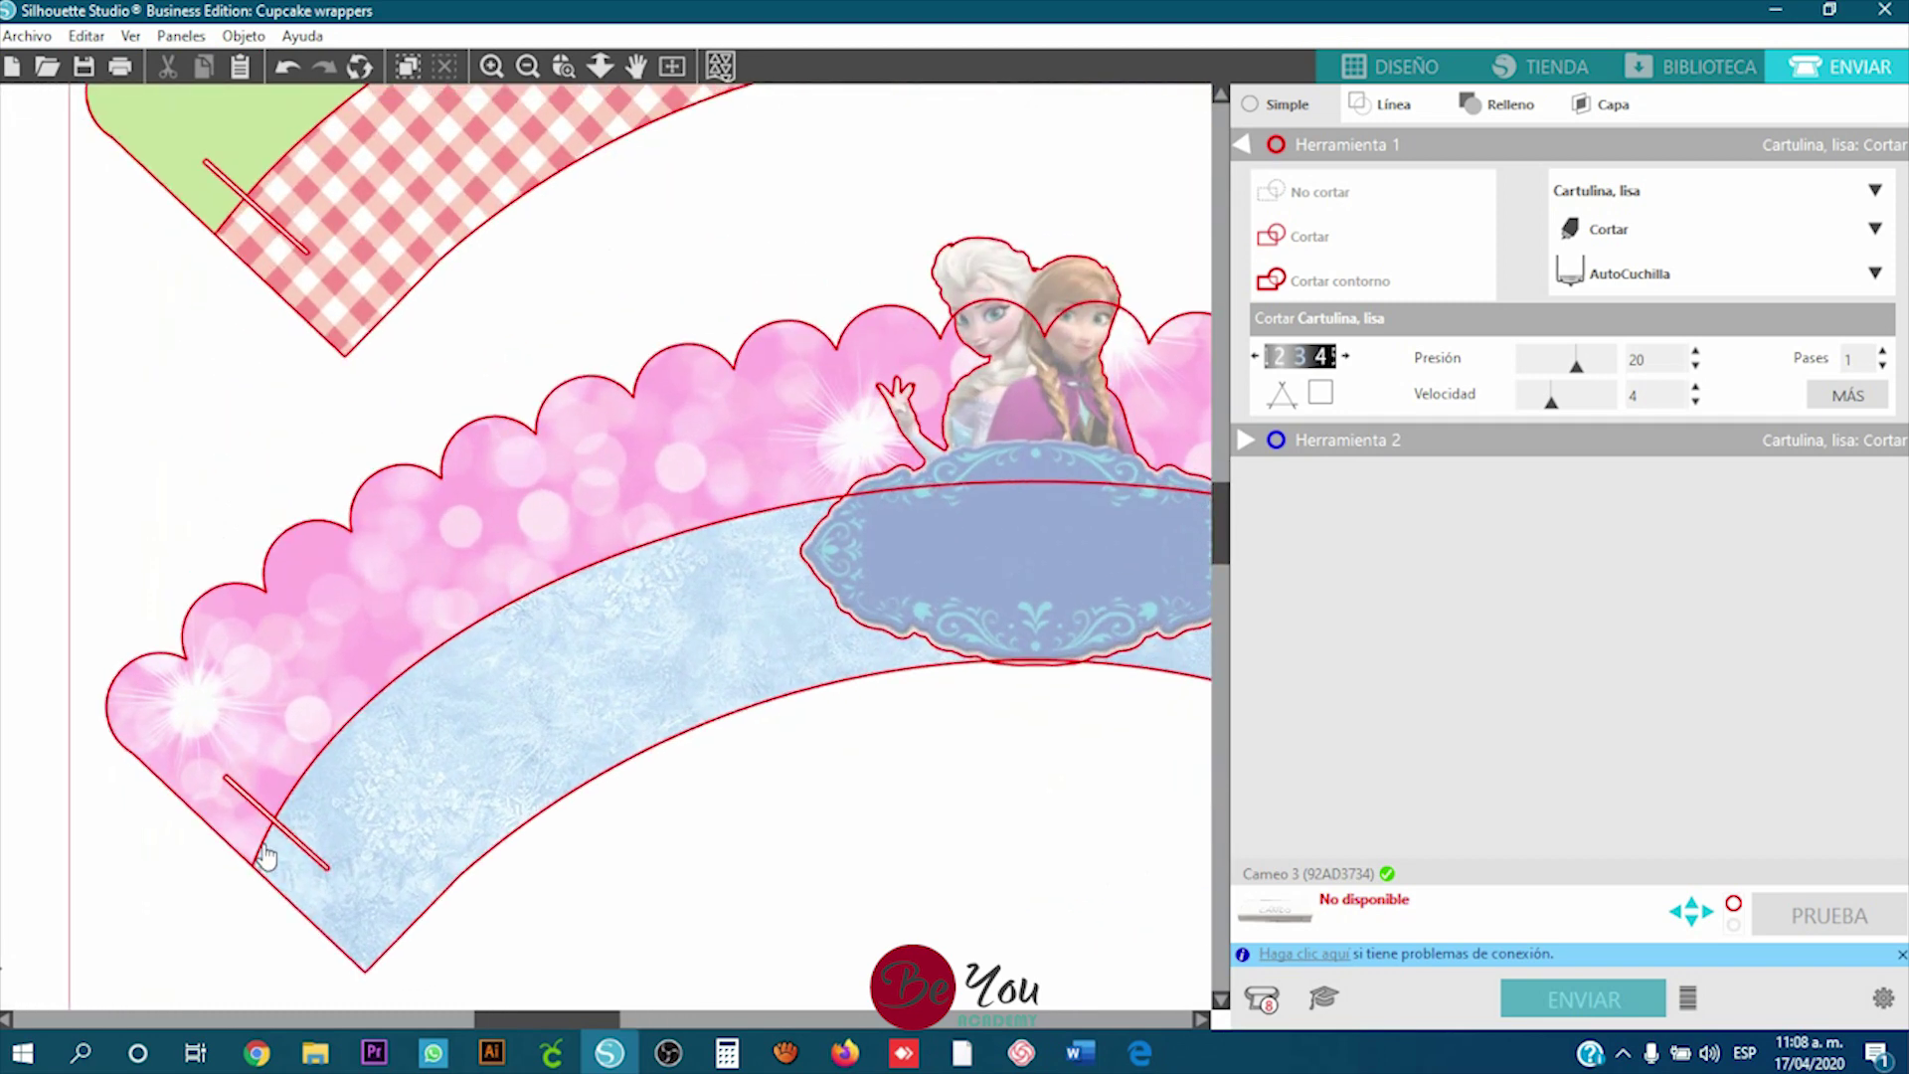
pyautogui.scroll(2, 267, 853)
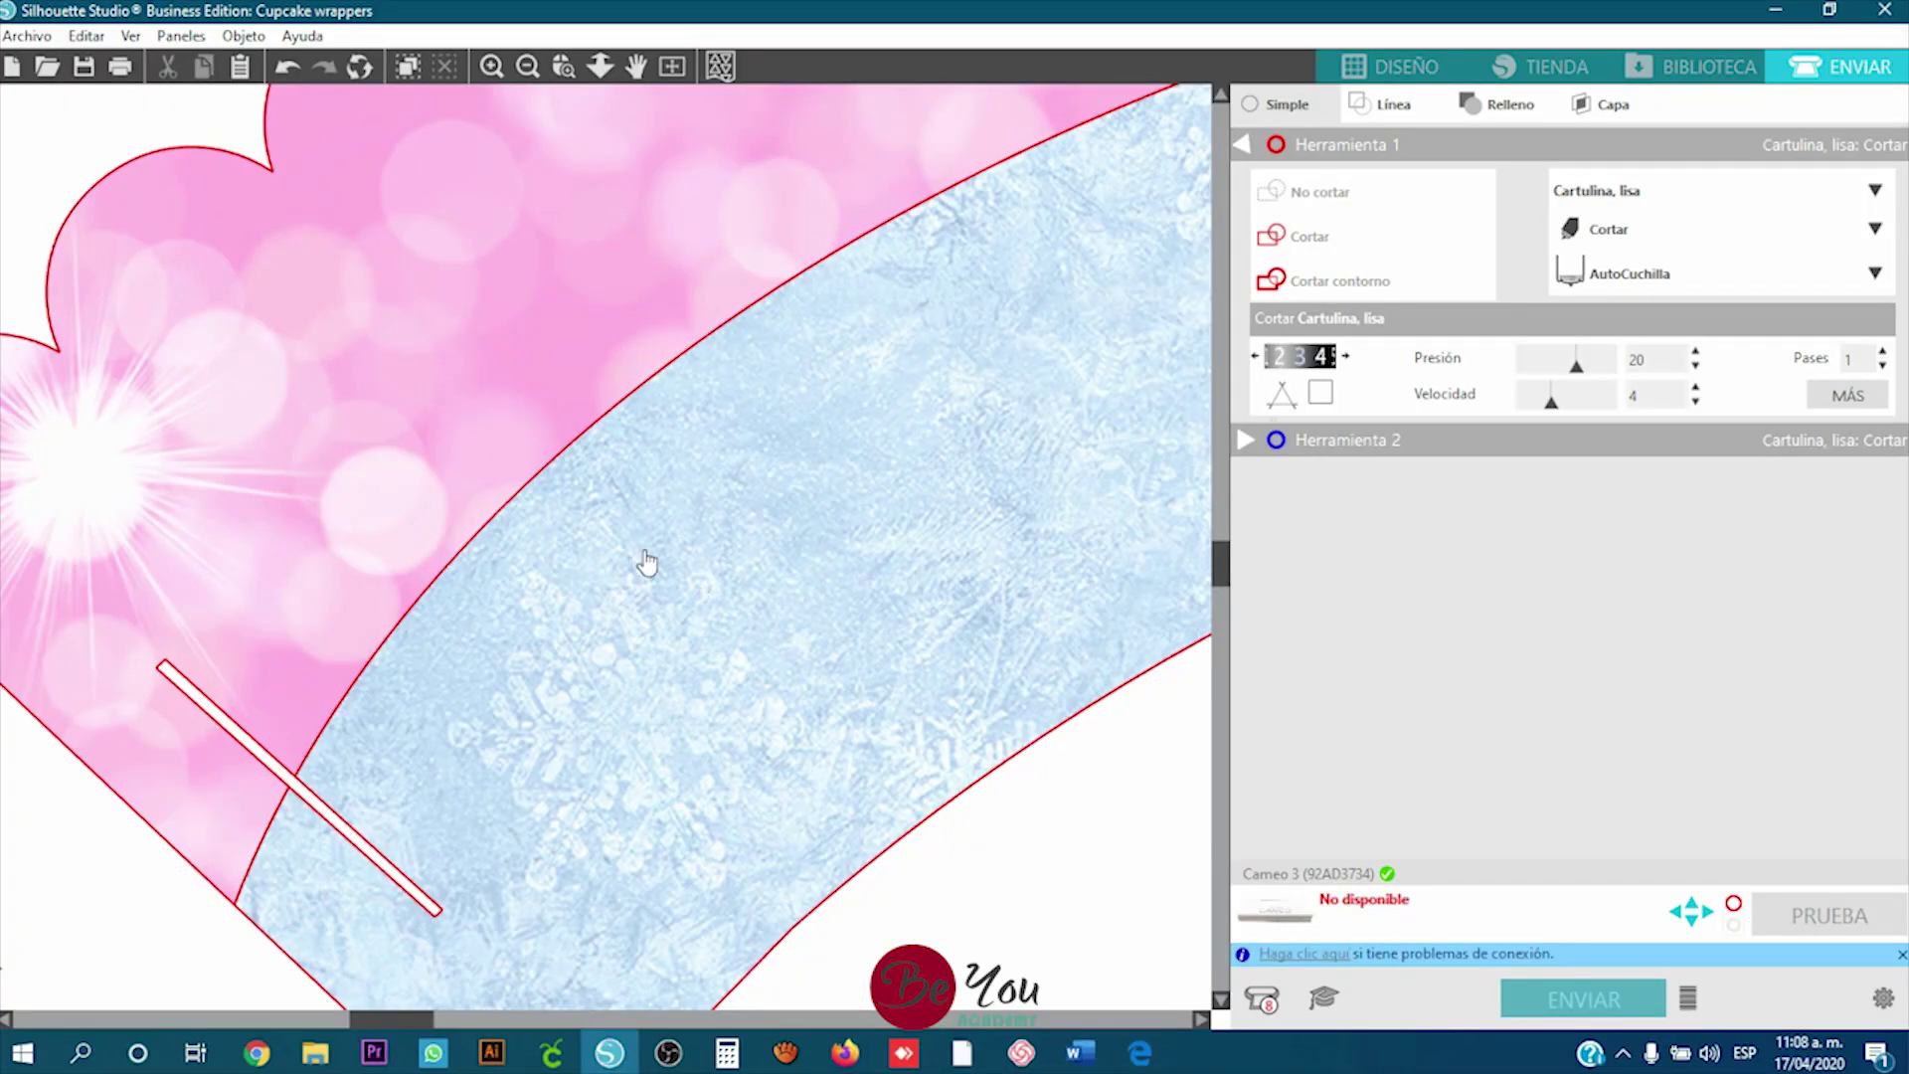
pyautogui.scroll(-5, 646, 562)
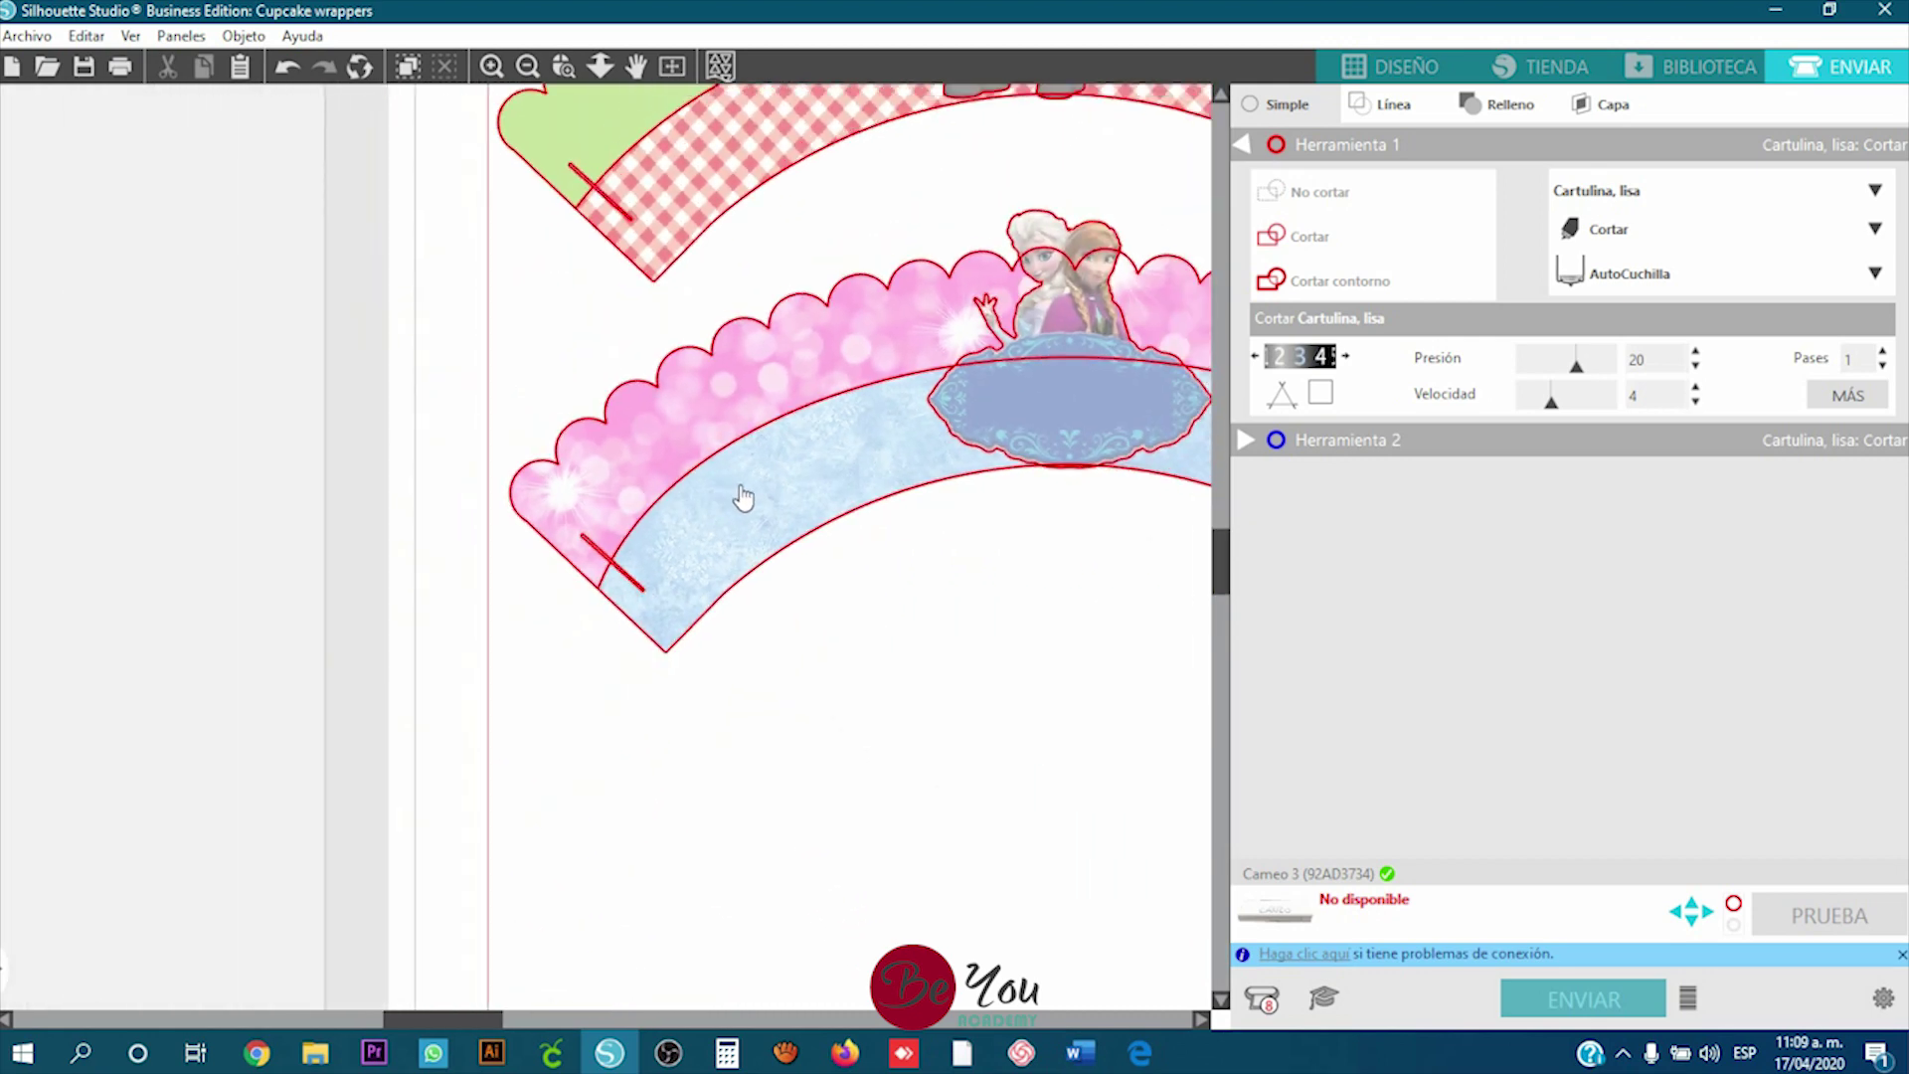
pyautogui.scroll(-3, 744, 497)
pyautogui.scroll(5, 878, 626)
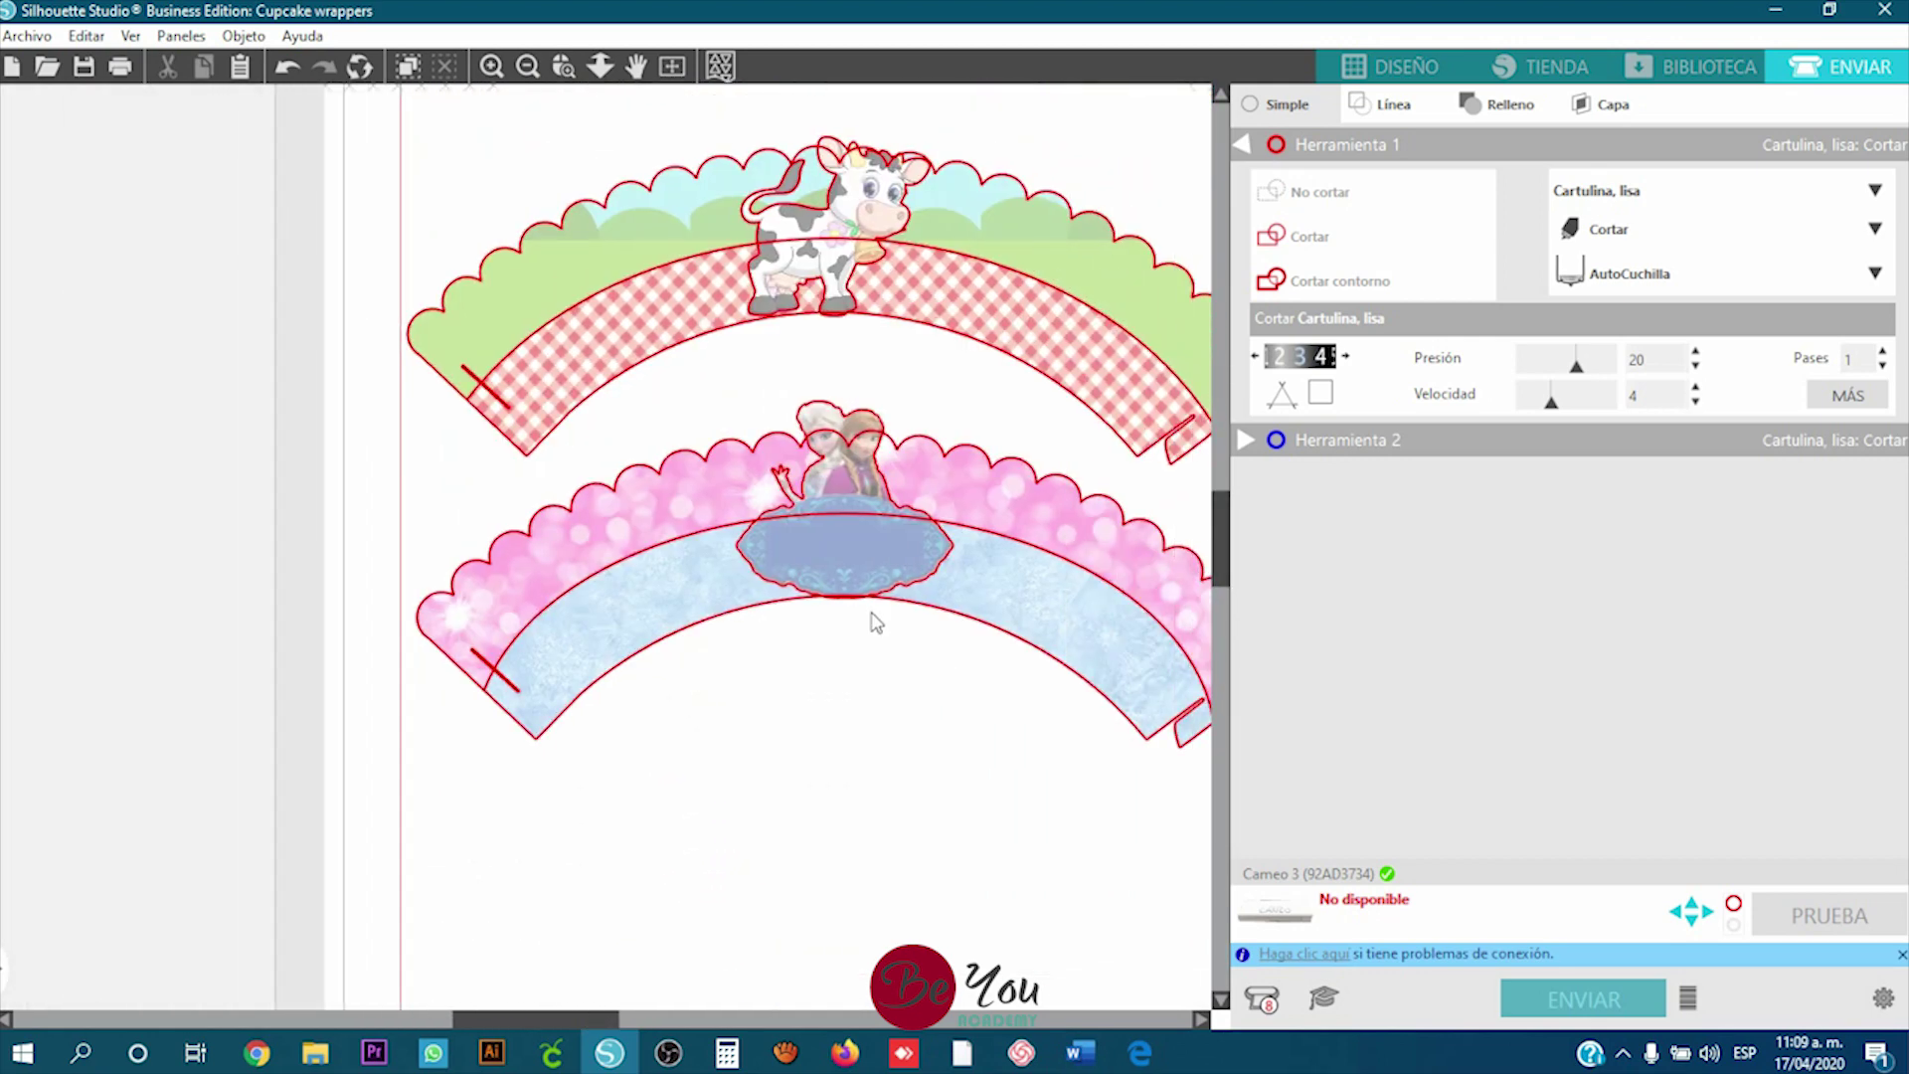
# Step: Set all pieces of both wrappers to No cortar and open the trace settings in the design view
pyautogui.hscroll(3, 875, 621)
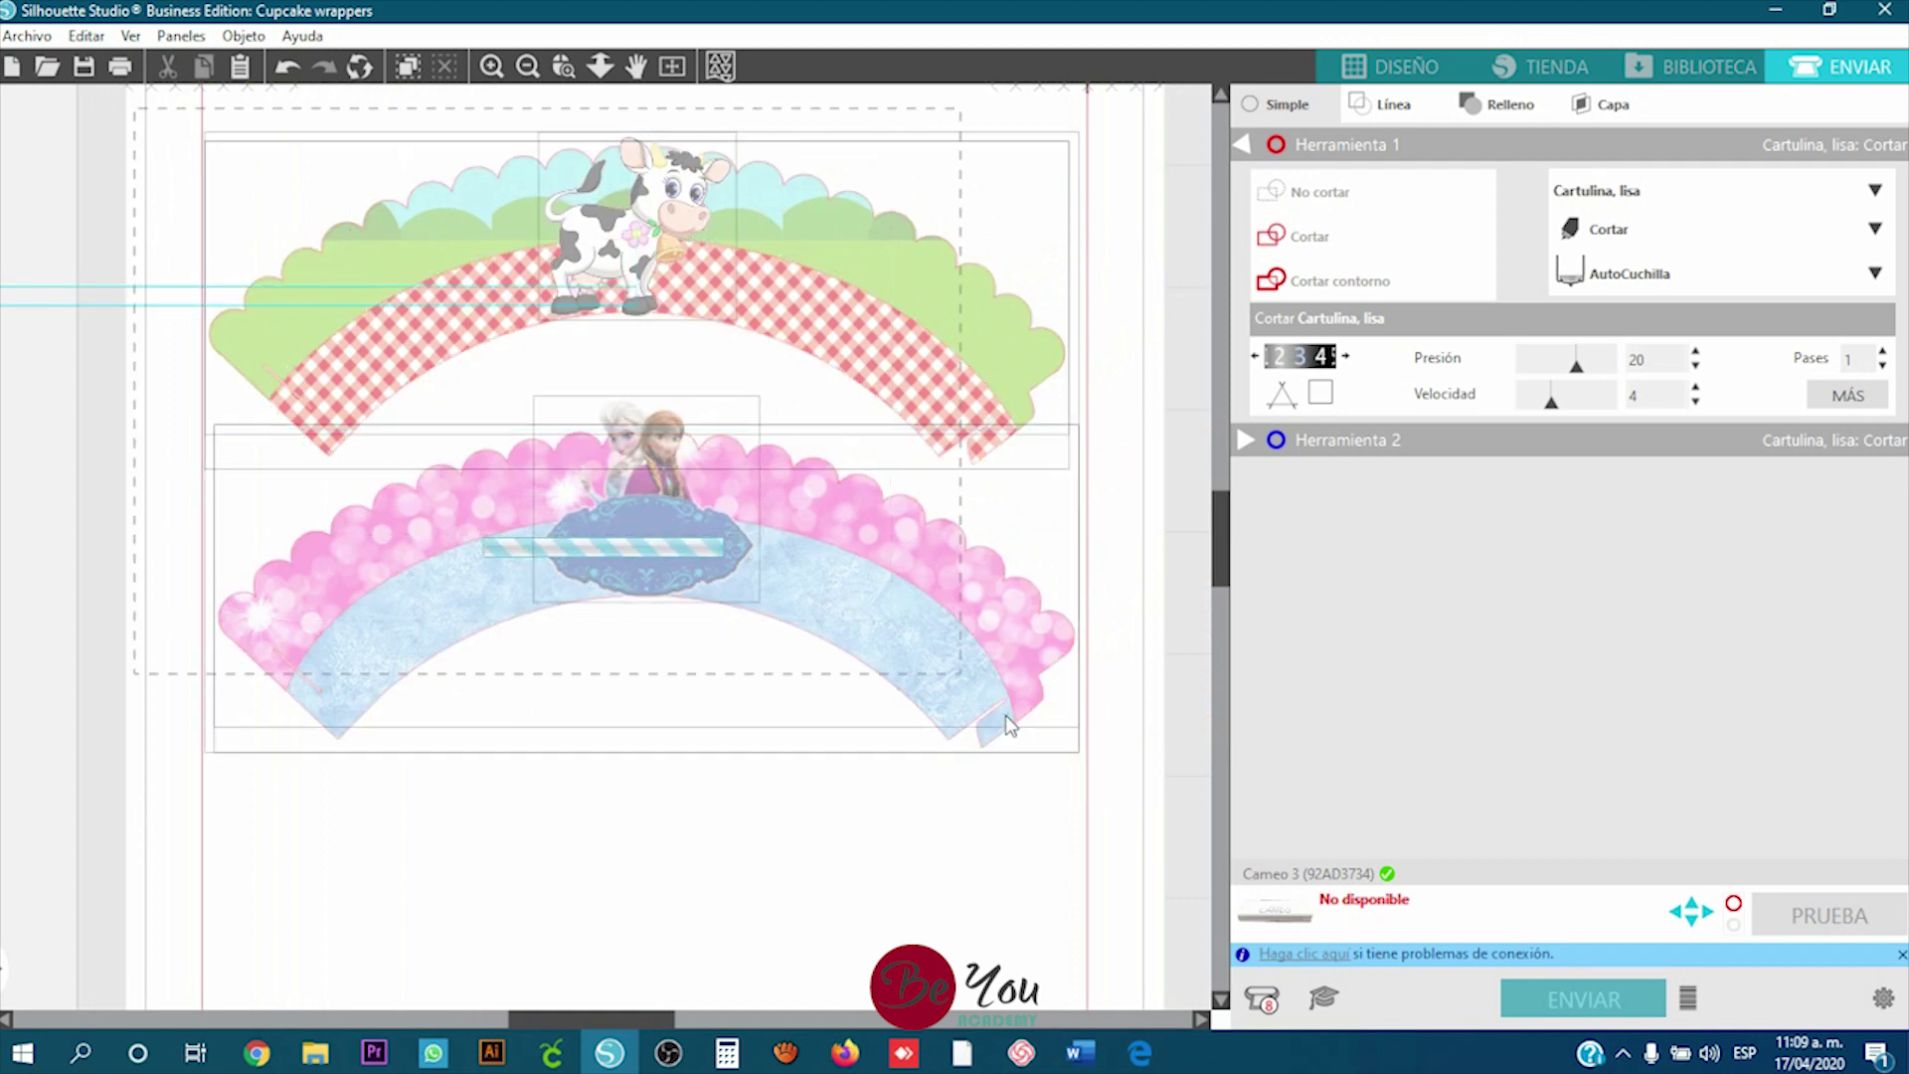
pyautogui.click(1321, 192)
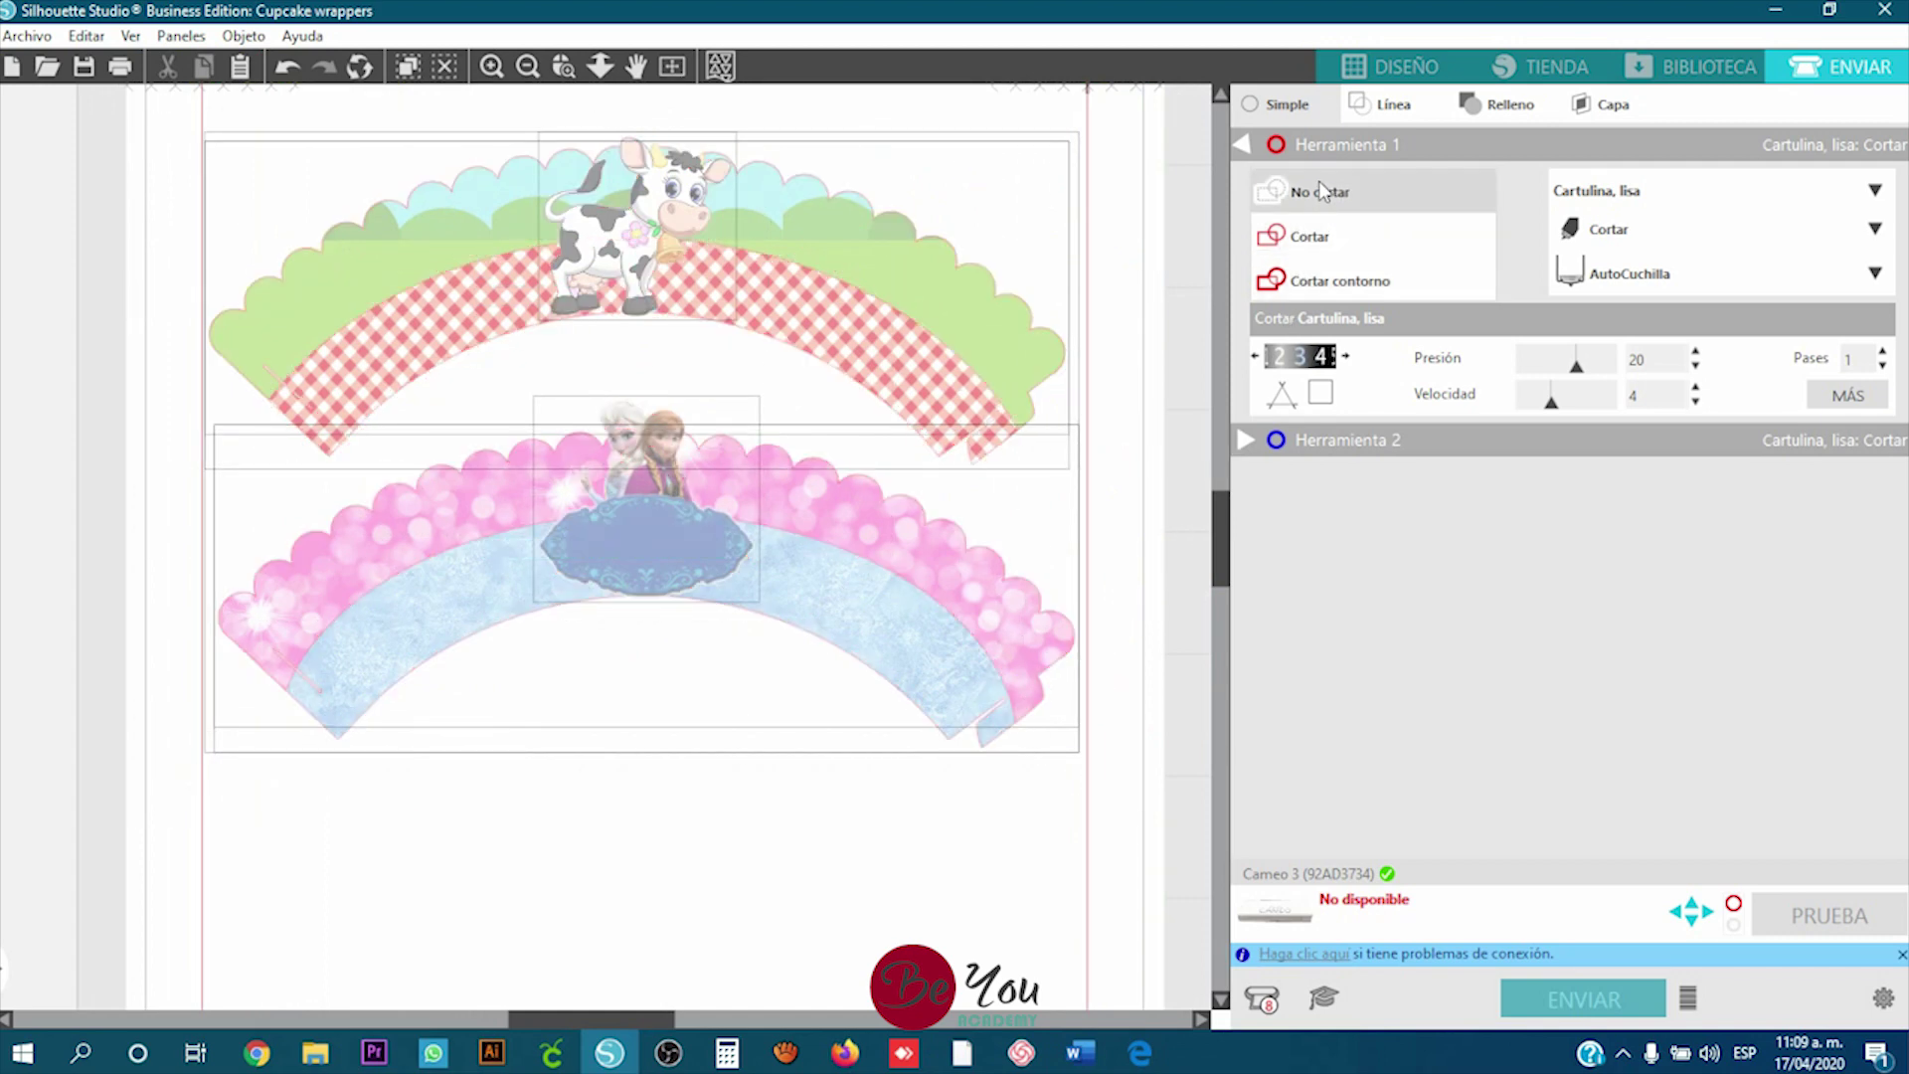
pyautogui.click(749, 849)
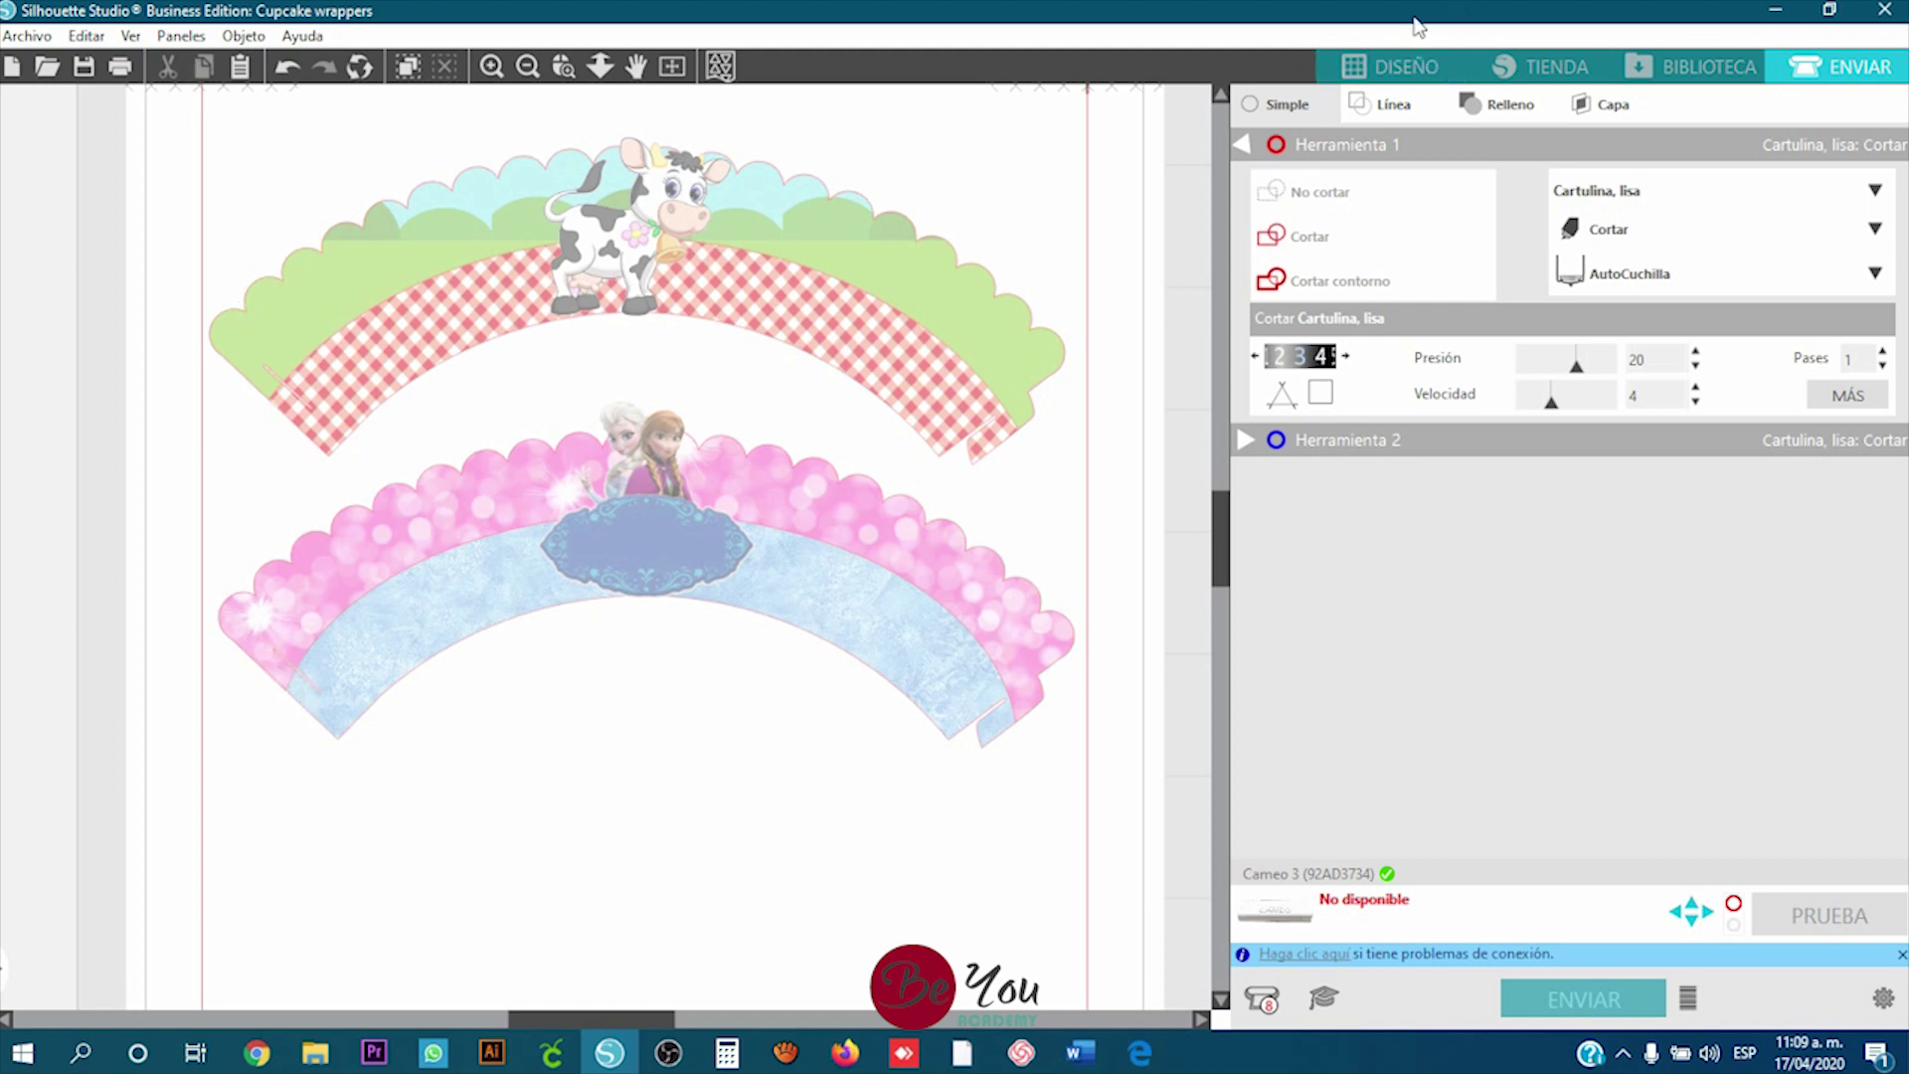
pyautogui.click(1422, 68)
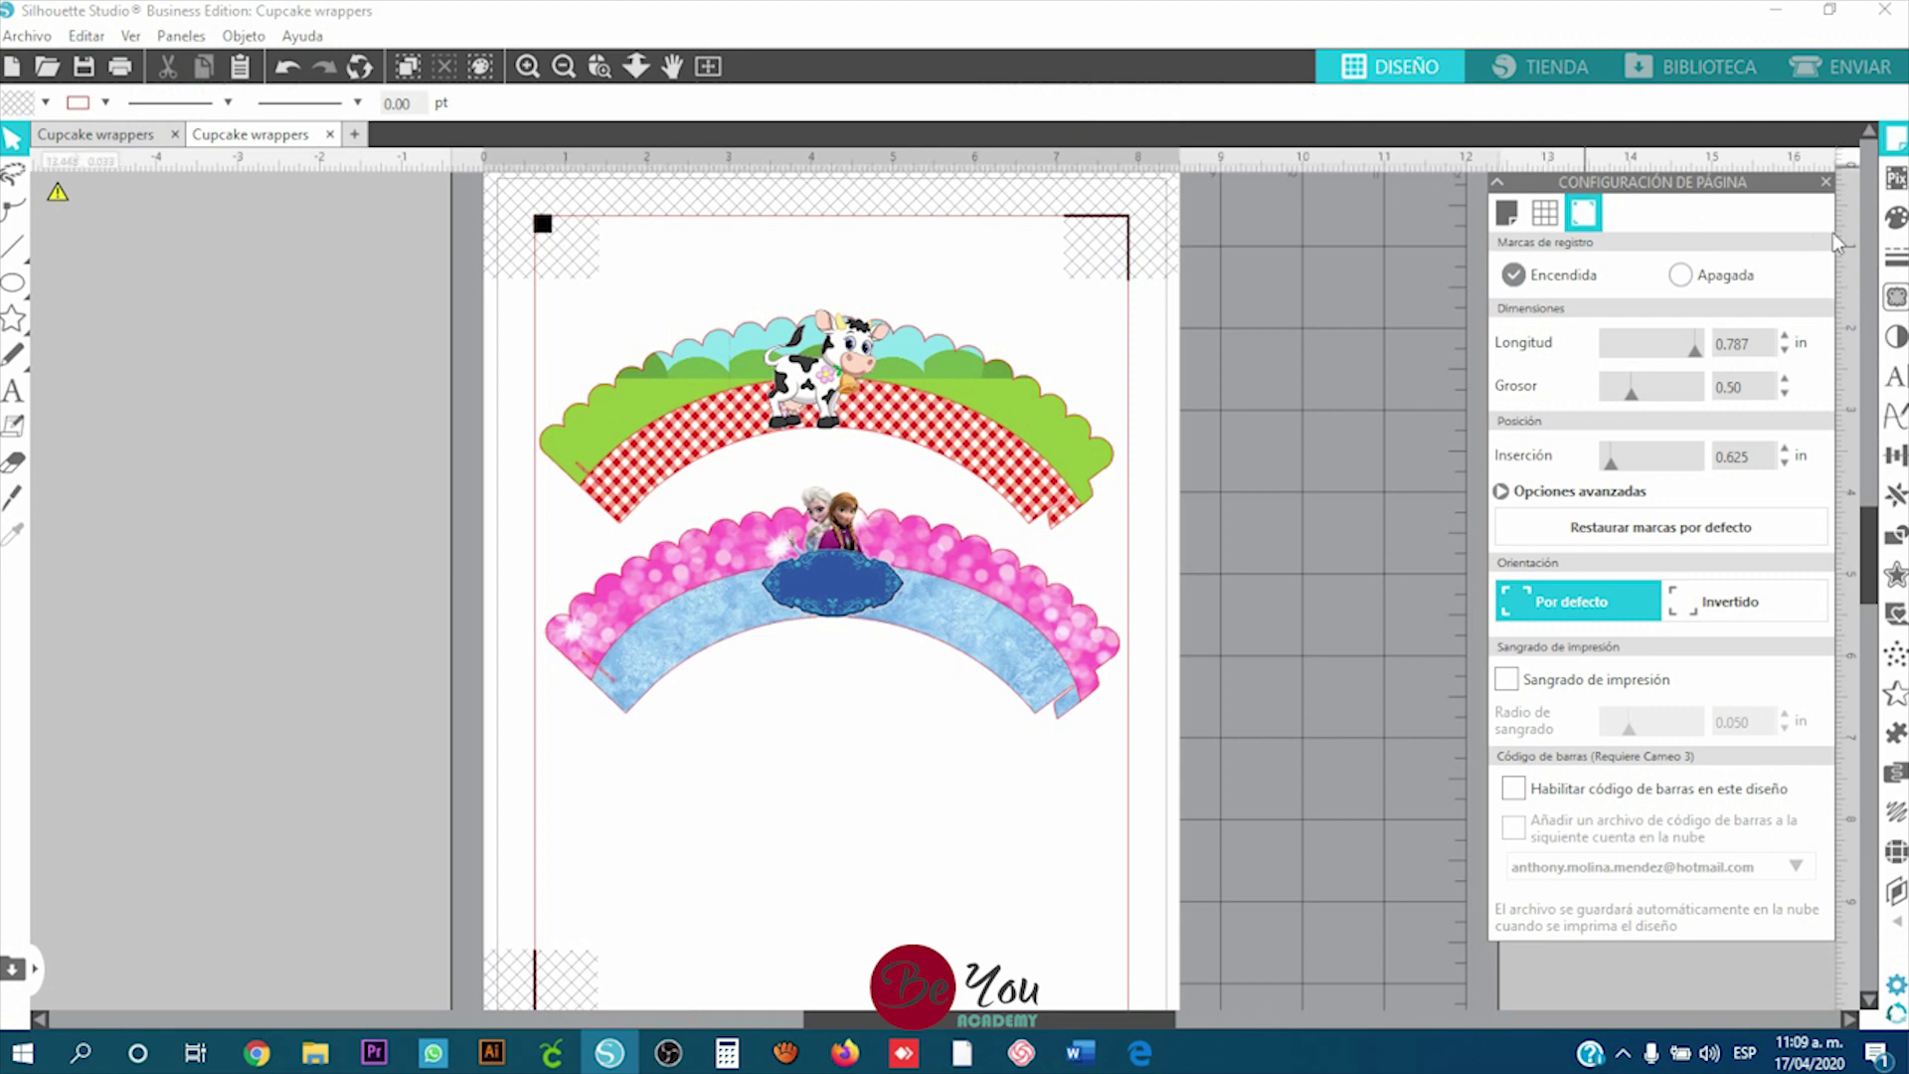
pyautogui.click(1895, 296)
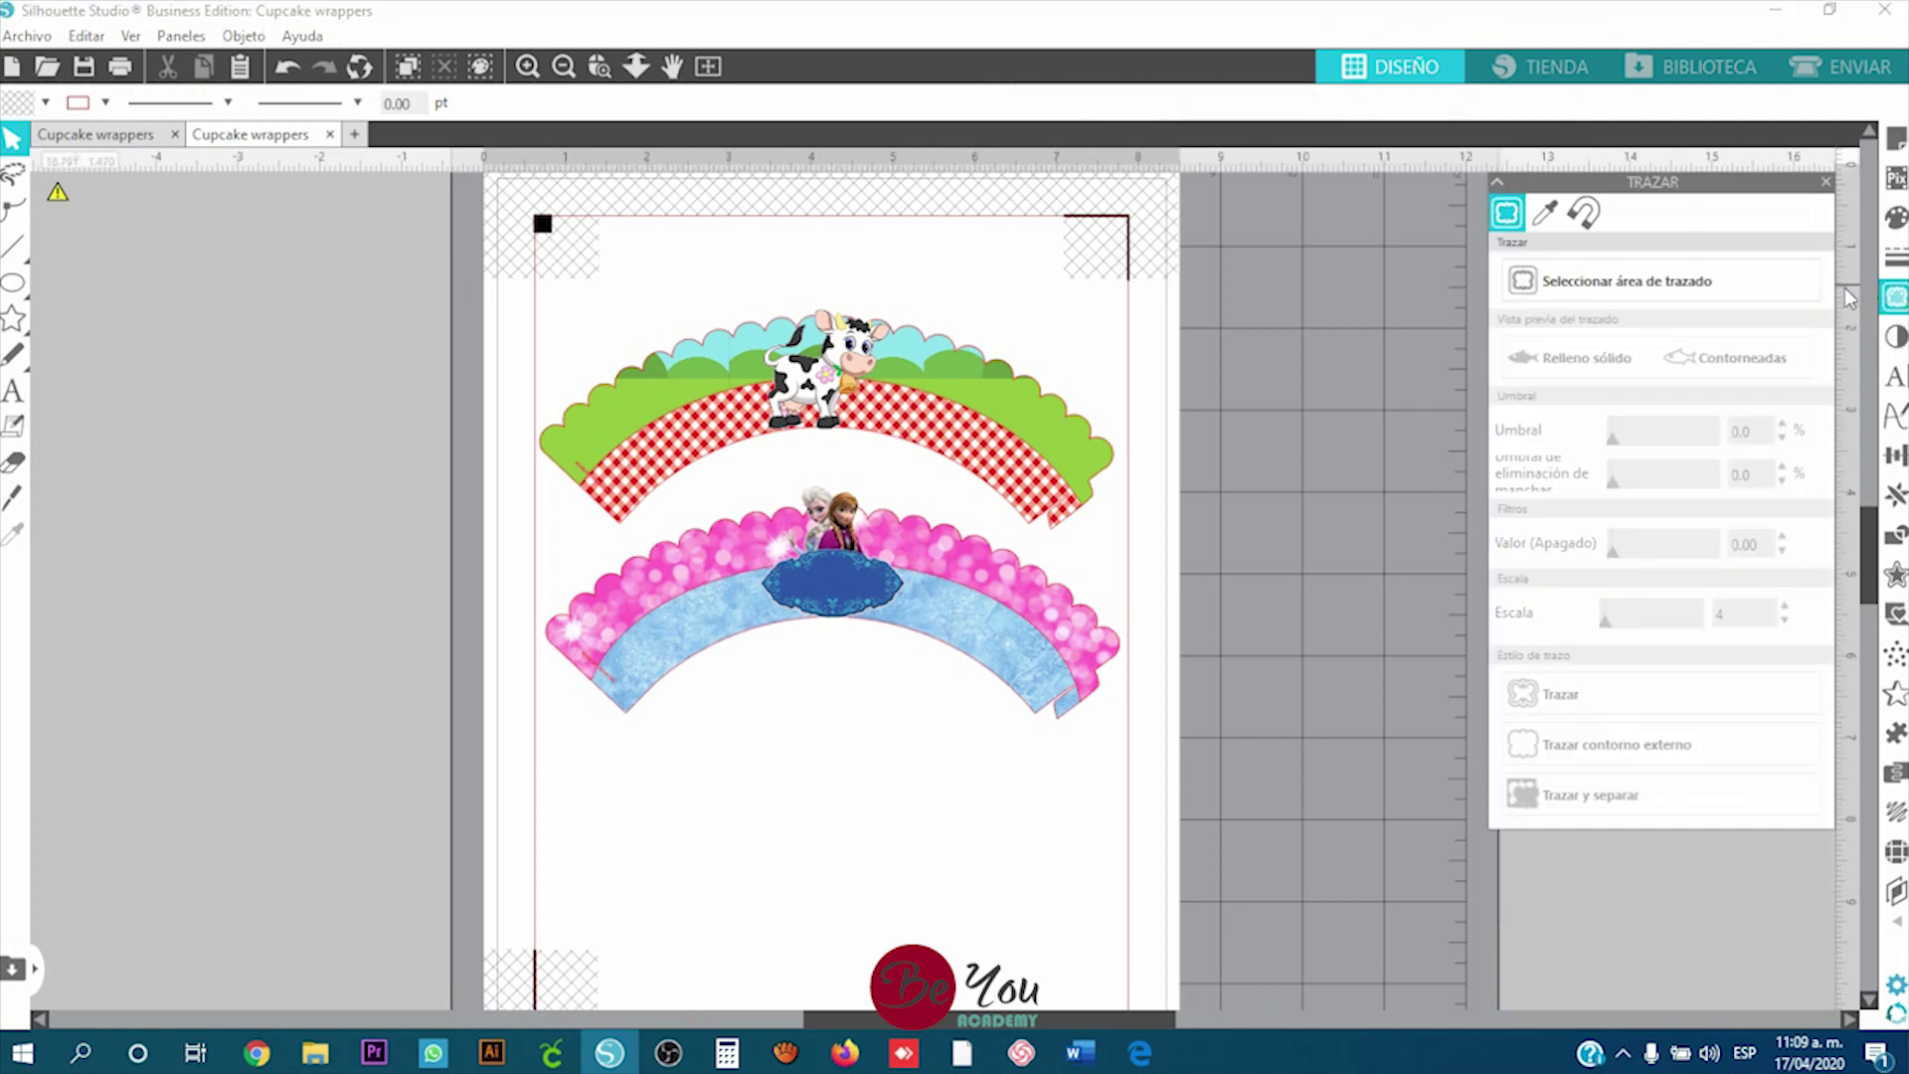
pyautogui.click(1646, 288)
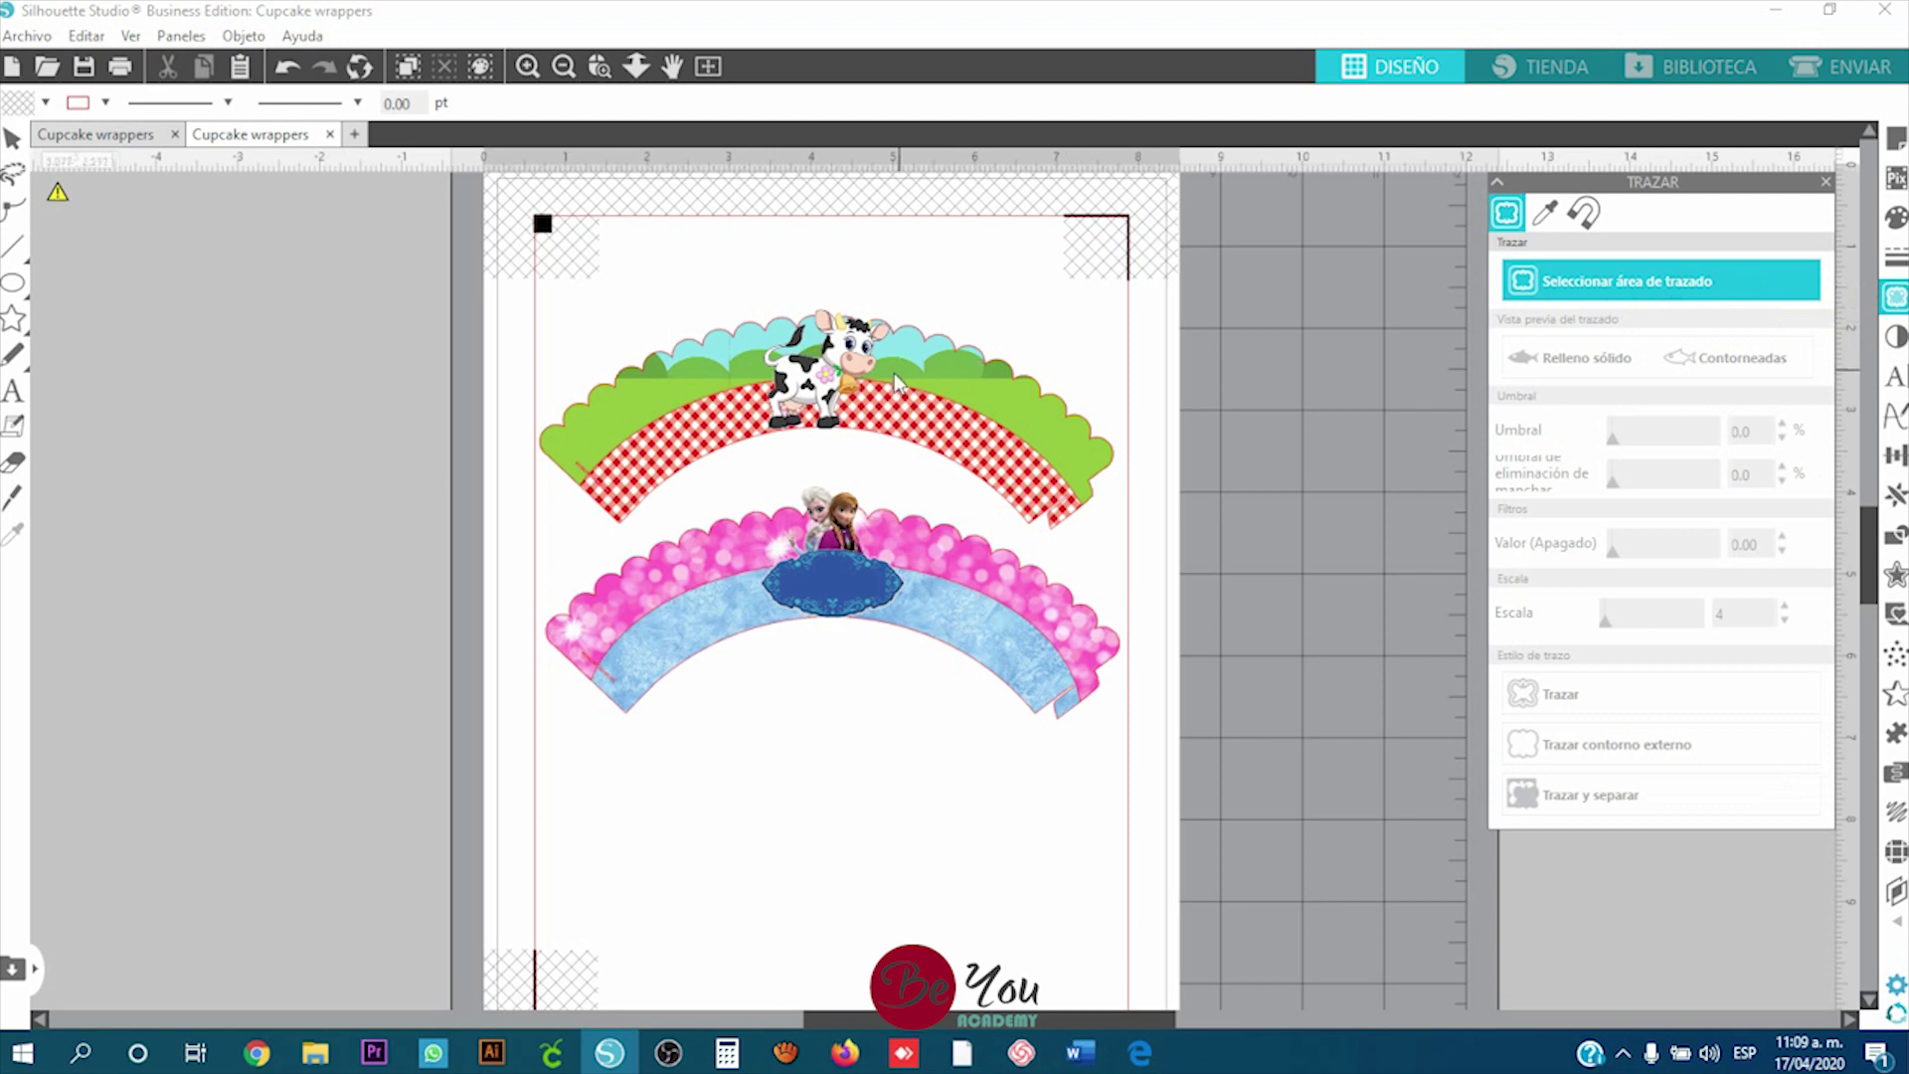
pyautogui.moveTo(417, 247); pyautogui.dragTo(1161, 799)
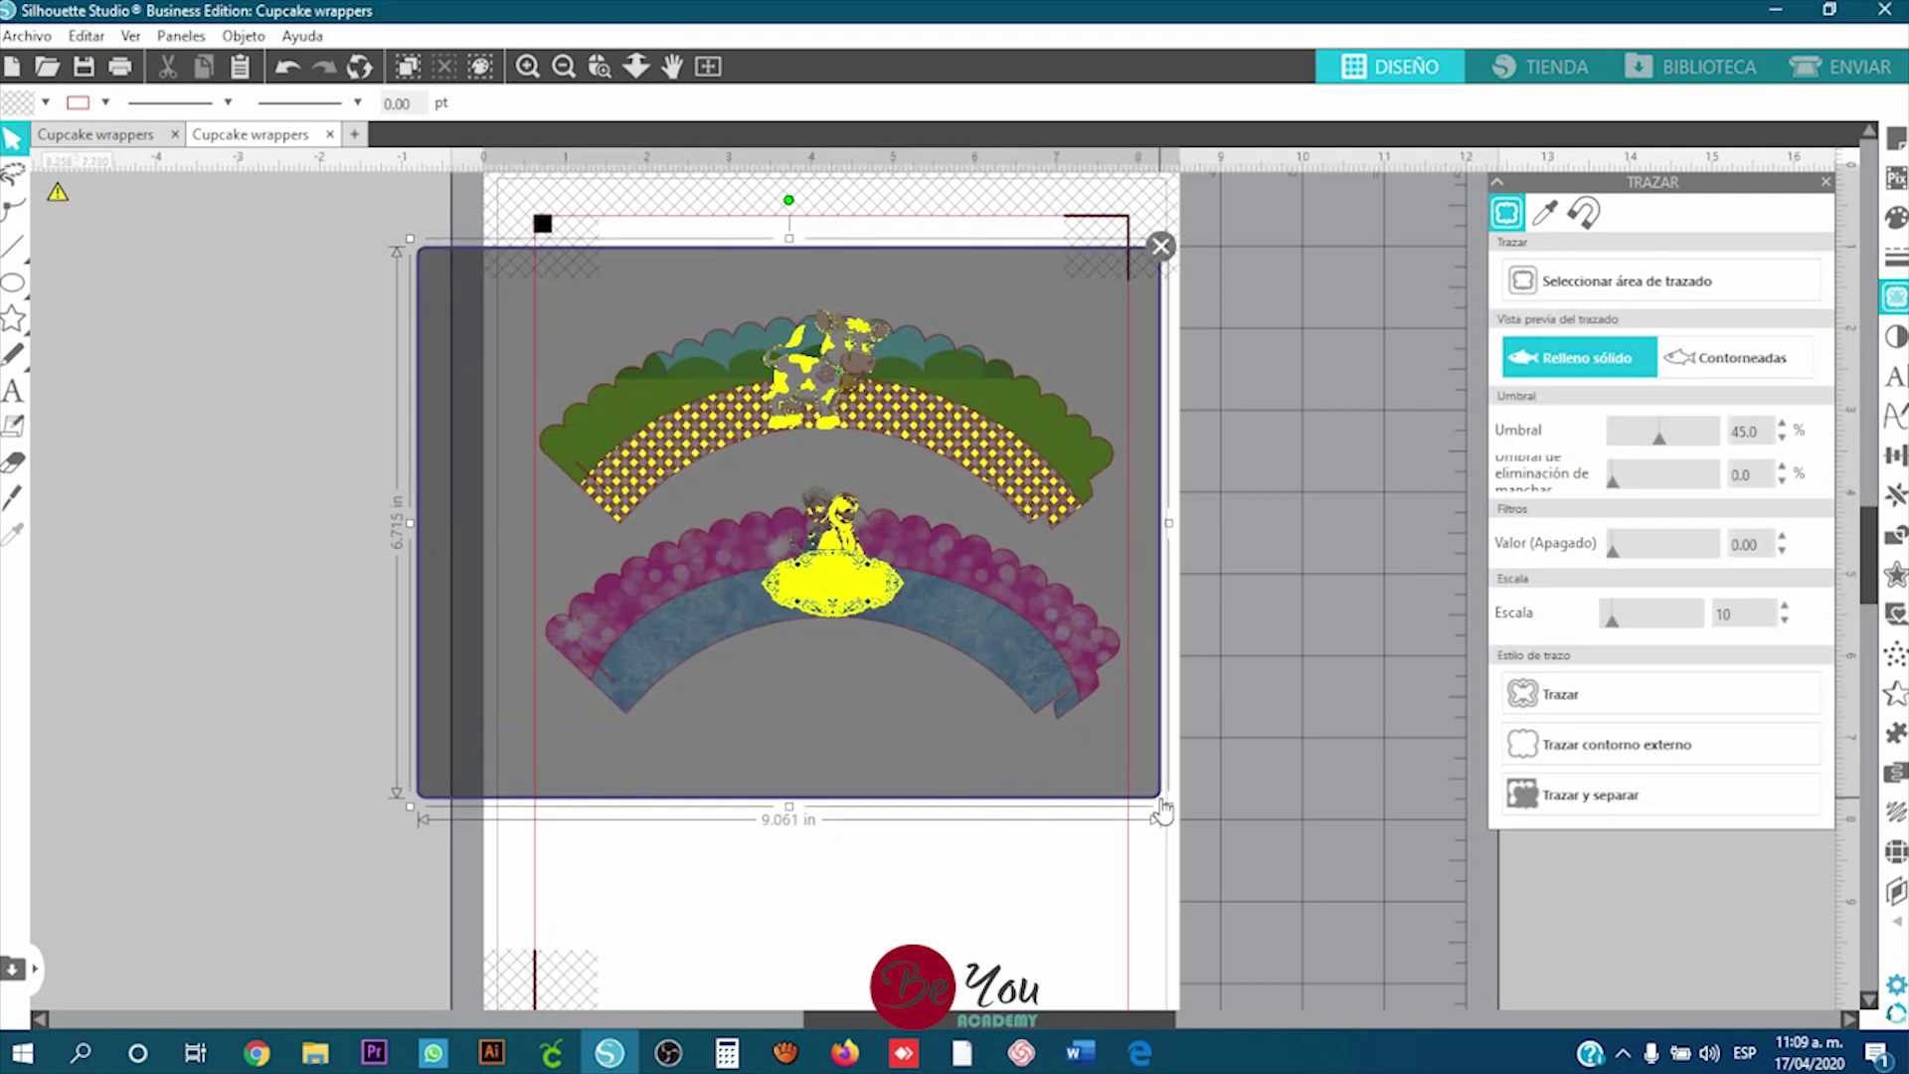
pyautogui.moveTo(1659, 437); pyautogui.dragTo(1680, 448)
pyautogui.moveTo(1684, 445); pyautogui.dragTo(1714, 450)
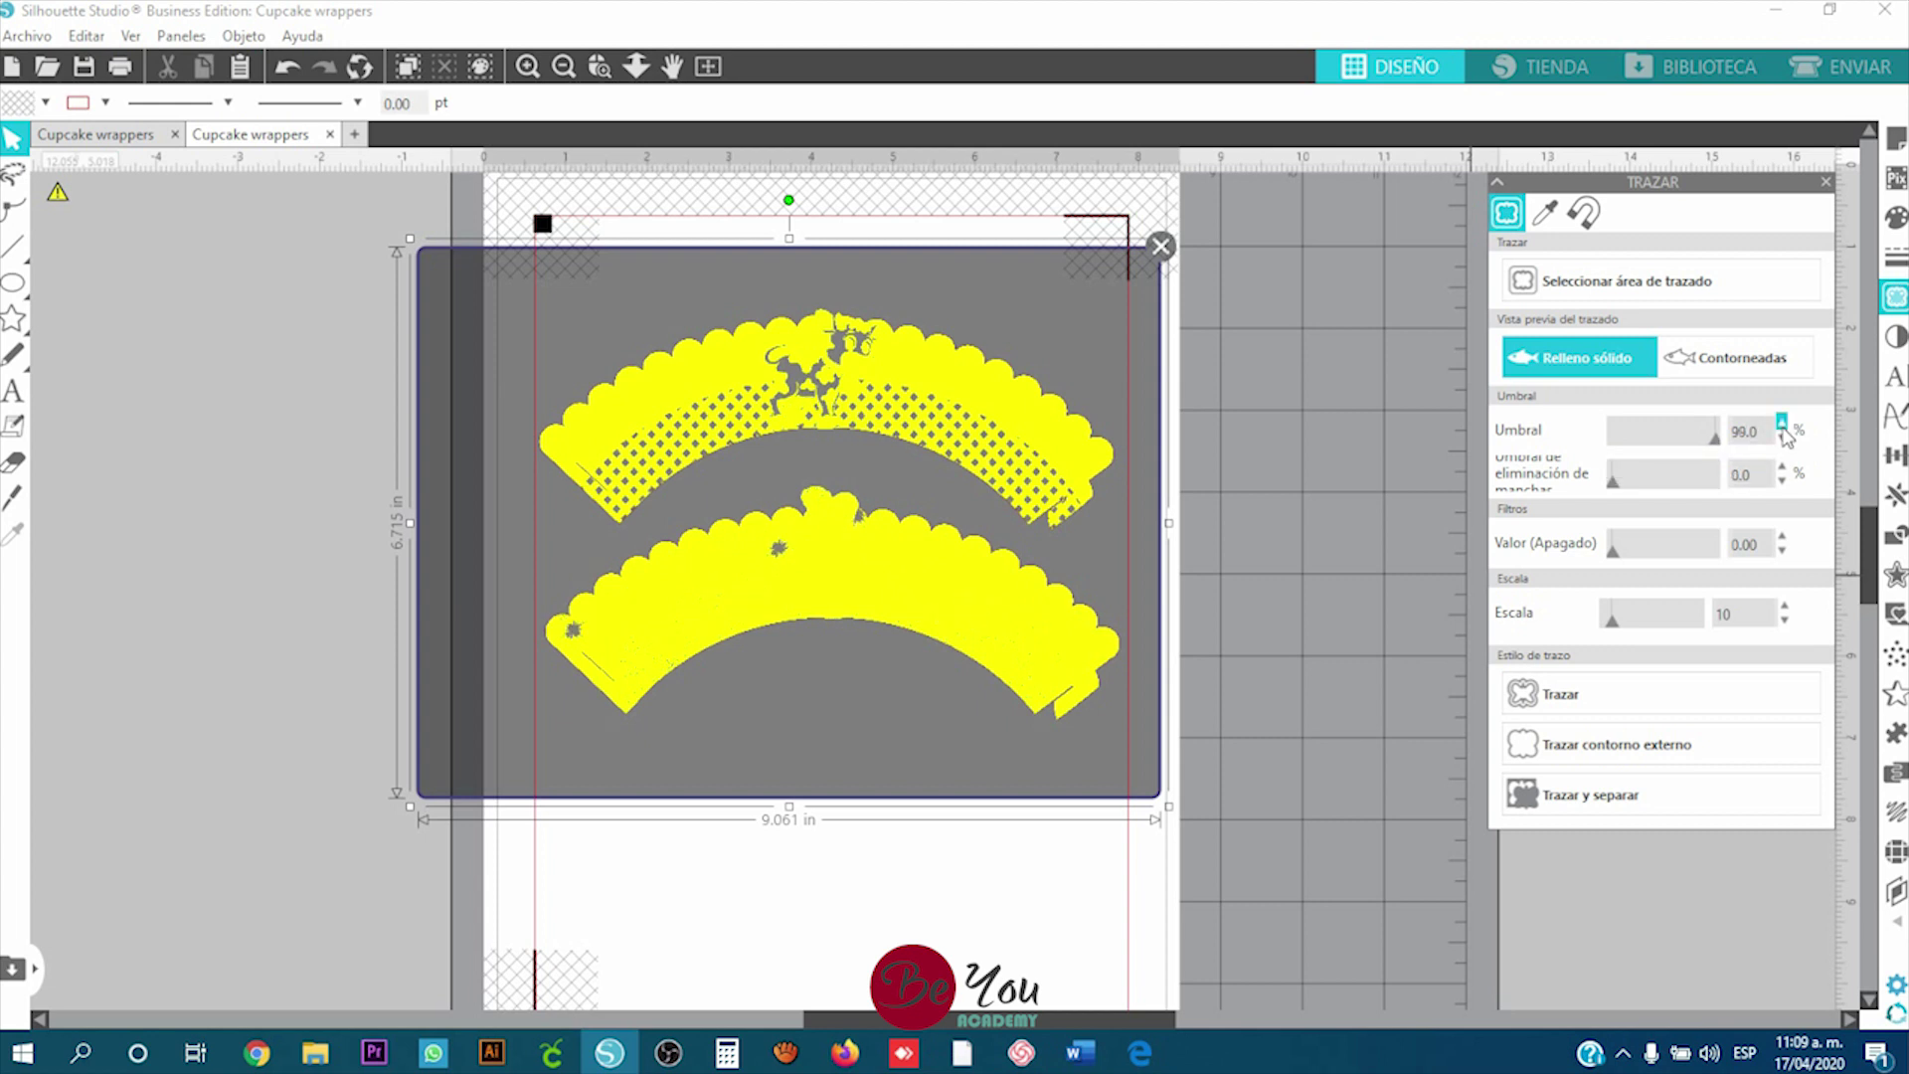
pyautogui.click(1782, 423)
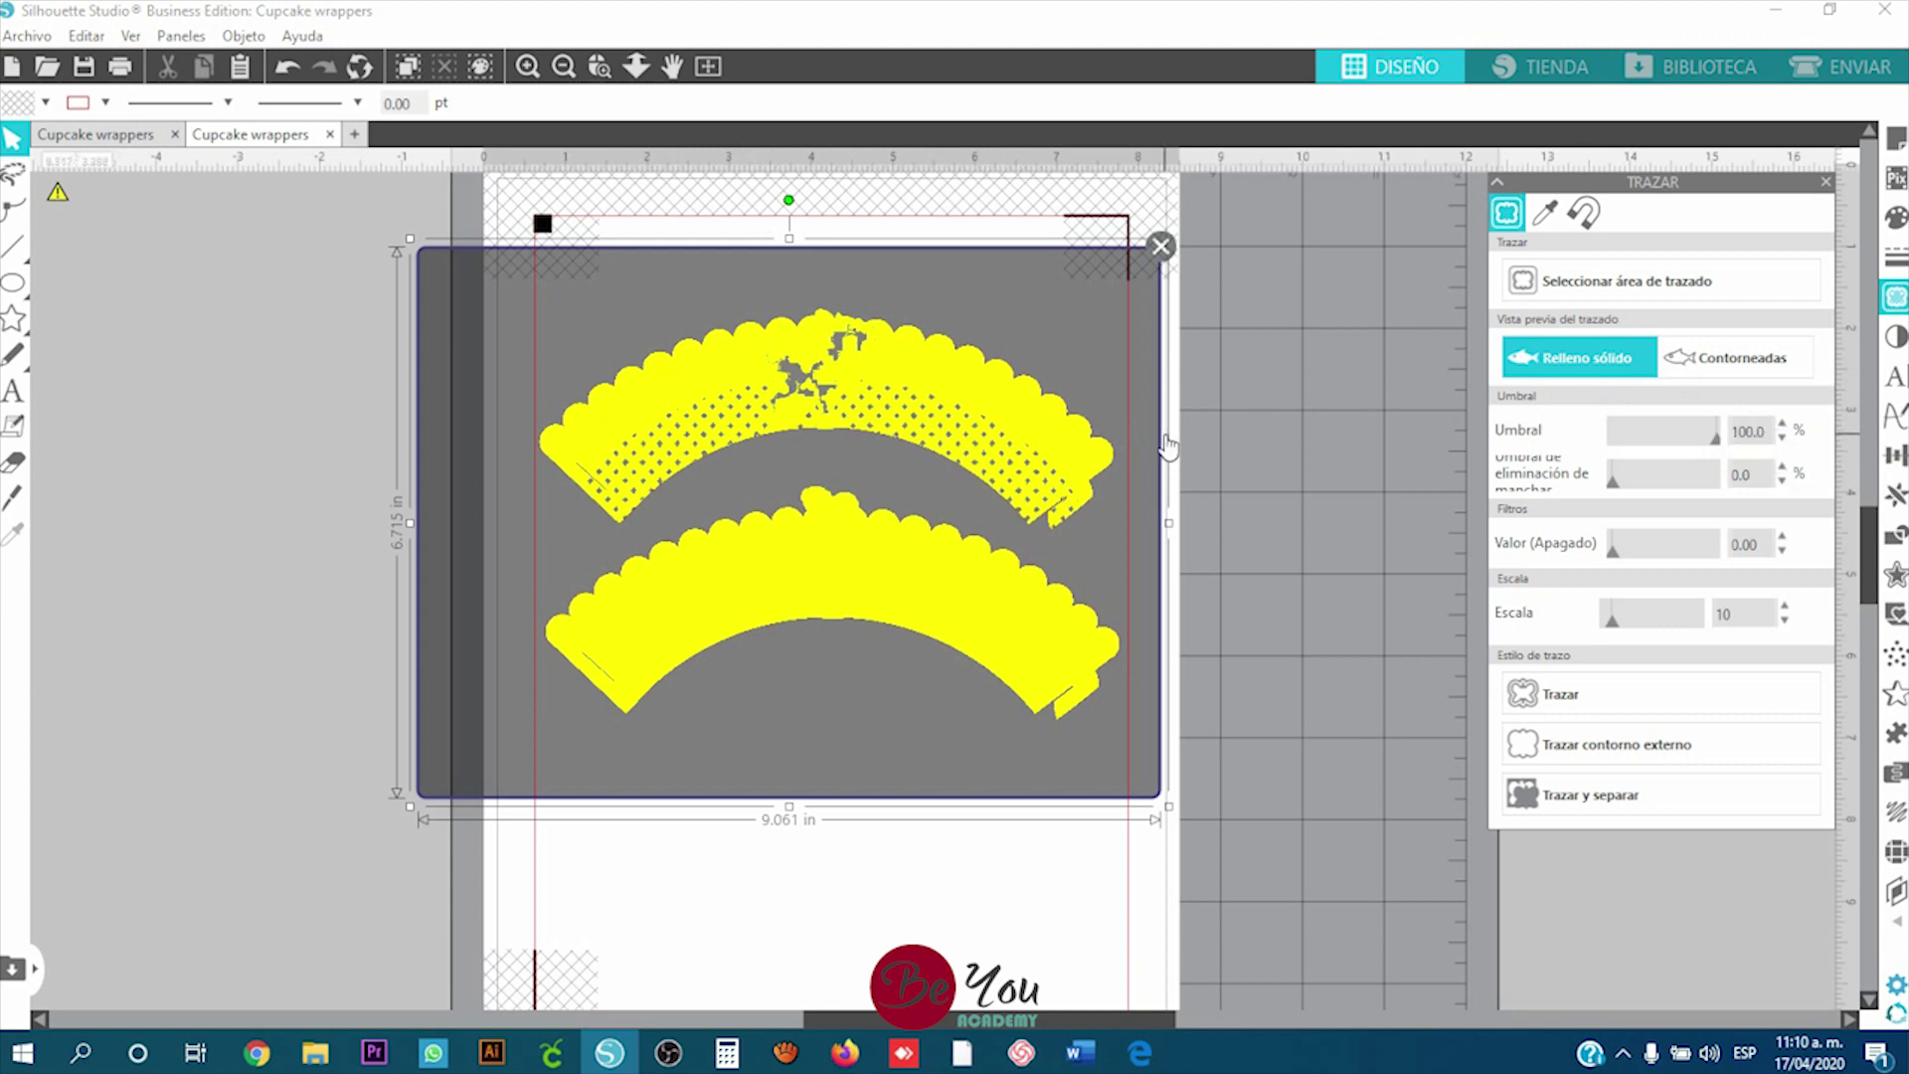
pyautogui.click(1162, 249)
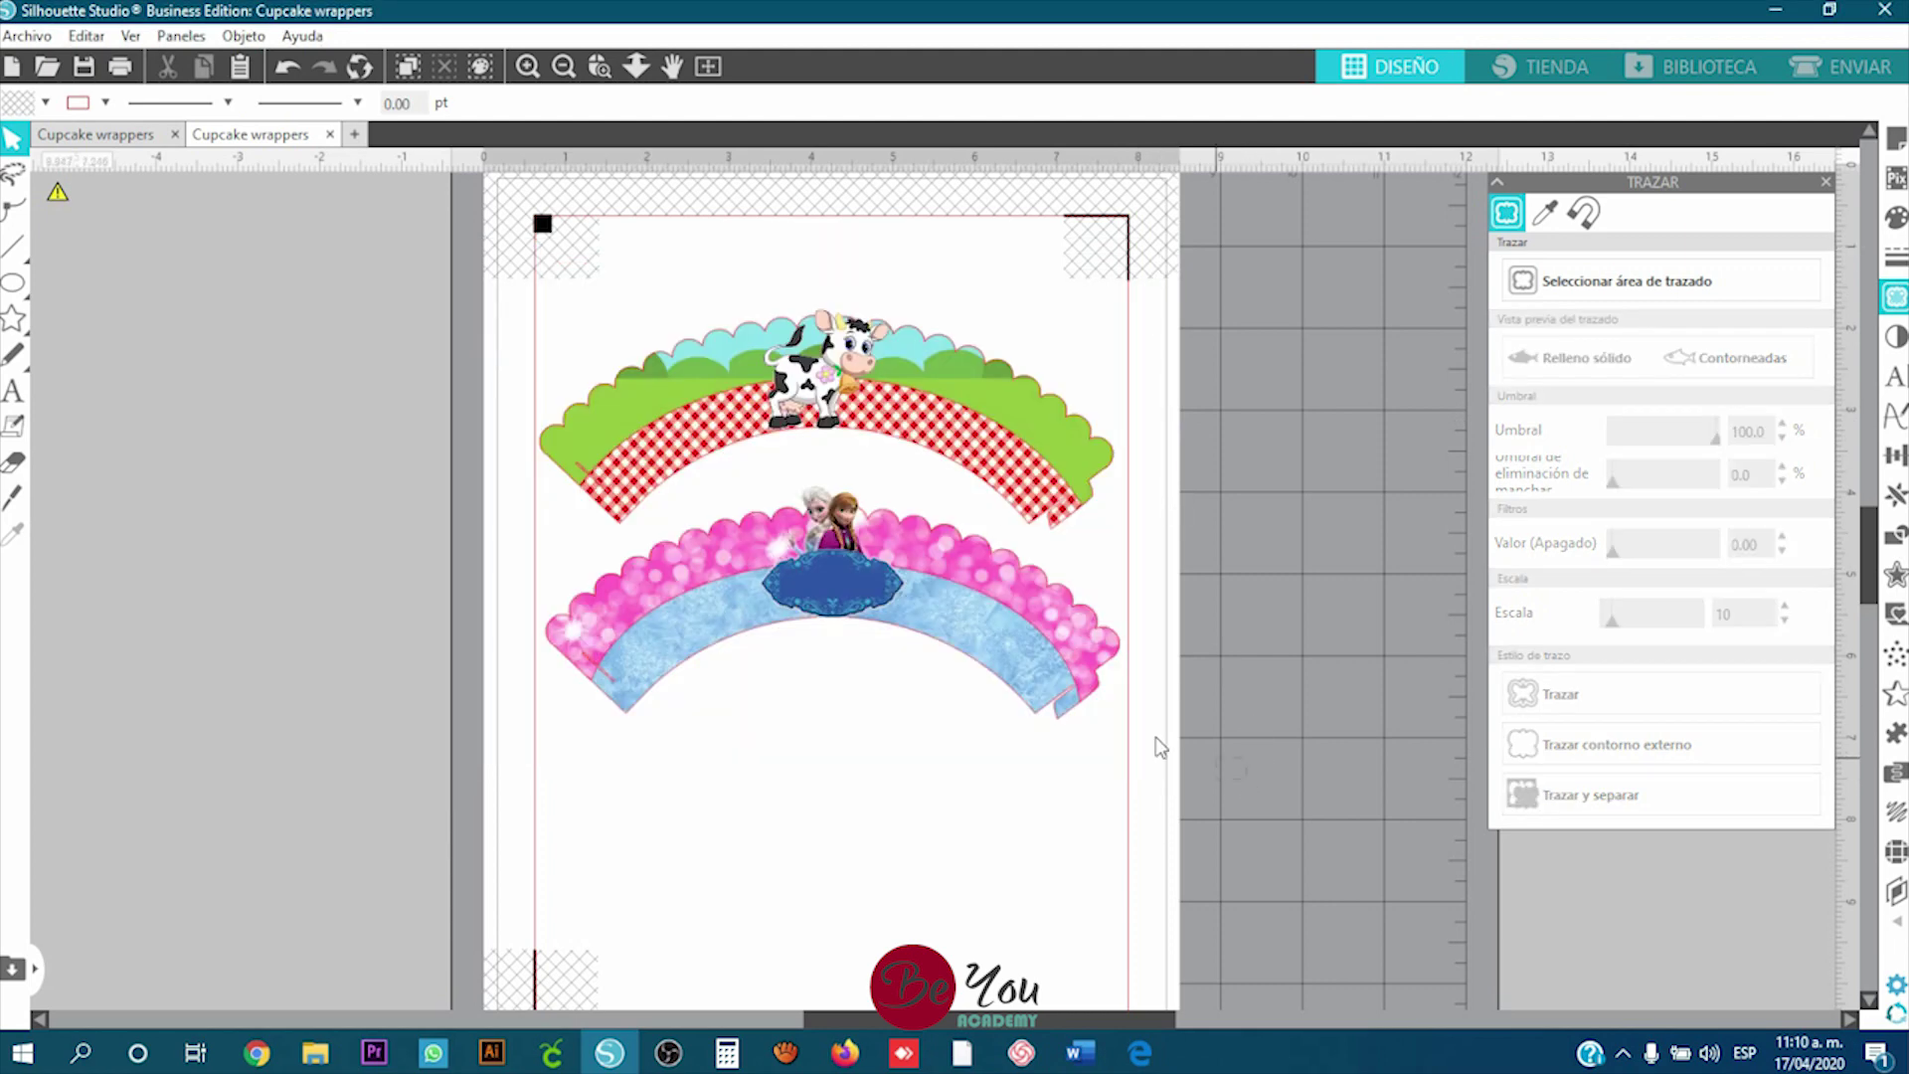
# Step: Move the complete Frozen wrapper further down the page, clear of the cow wrapper and inside the cut border
pyautogui.click(780, 580)
pyautogui.moveTo(781, 580); pyautogui.dragTo(793, 793)
pyautogui.click(831, 587)
pyautogui.scroll(-3, 852, 645)
pyautogui.scroll(-2, 853, 645)
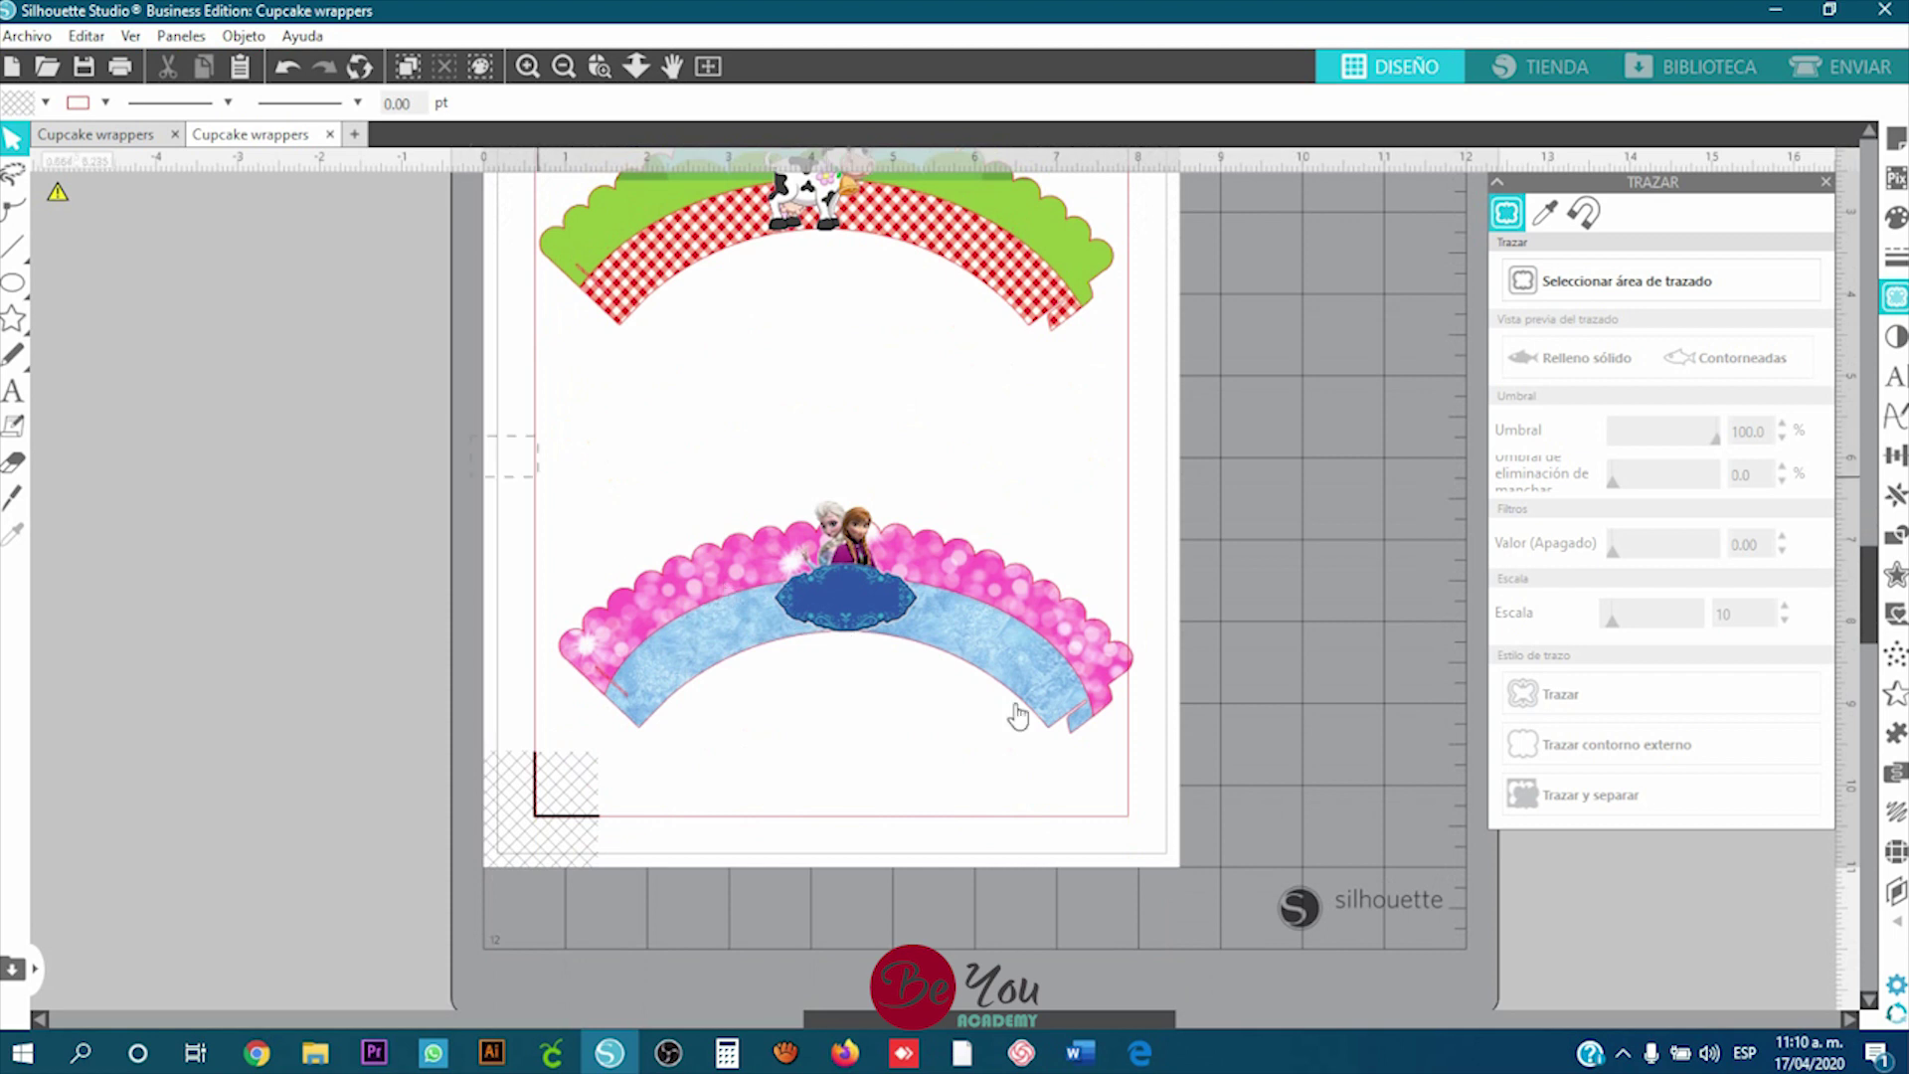
pyautogui.moveTo(1024, 716); pyautogui.dragTo(1021, 608)
pyautogui.click(1319, 433)
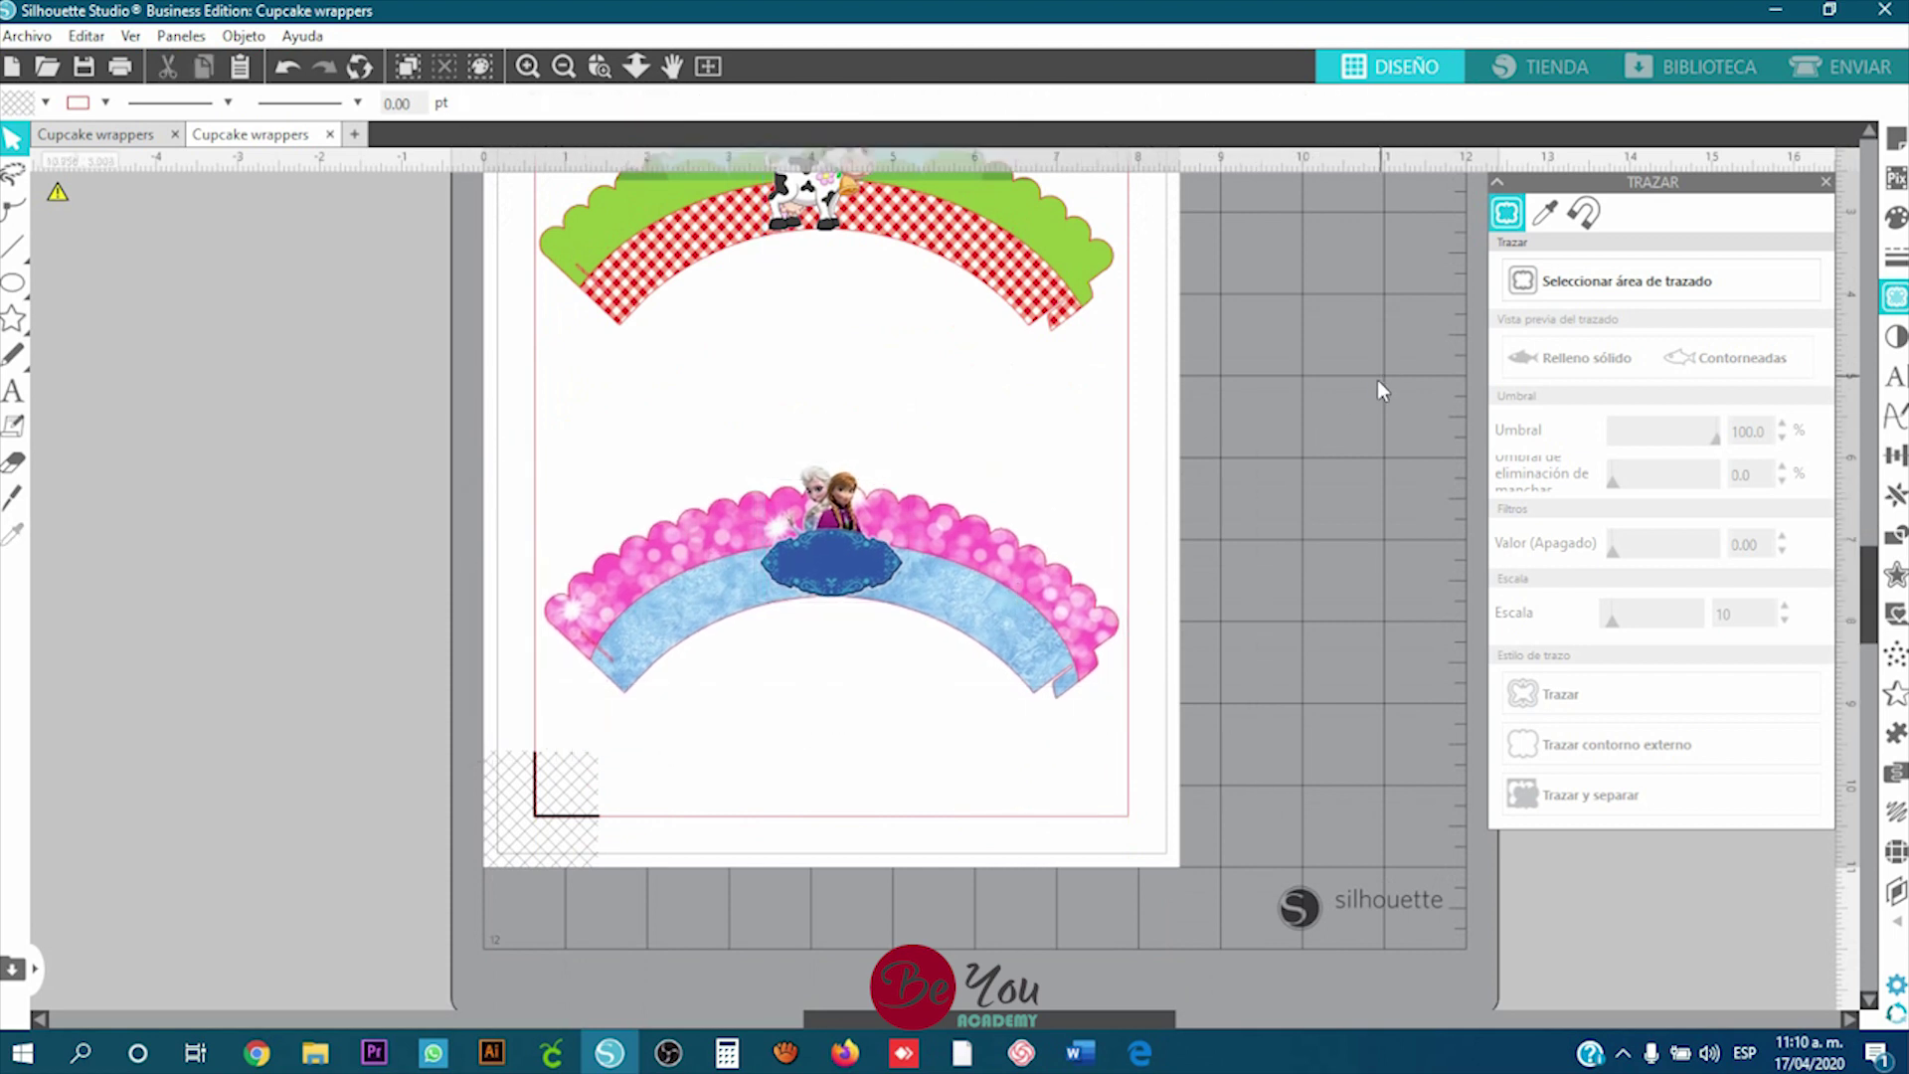
# Step: Trace the Frozen wrapper with the threshold at 100 % and a trace area covering the whole wrapper
pyautogui.click(1654, 298)
pyautogui.moveTo(477, 429); pyautogui.dragTo(1207, 796)
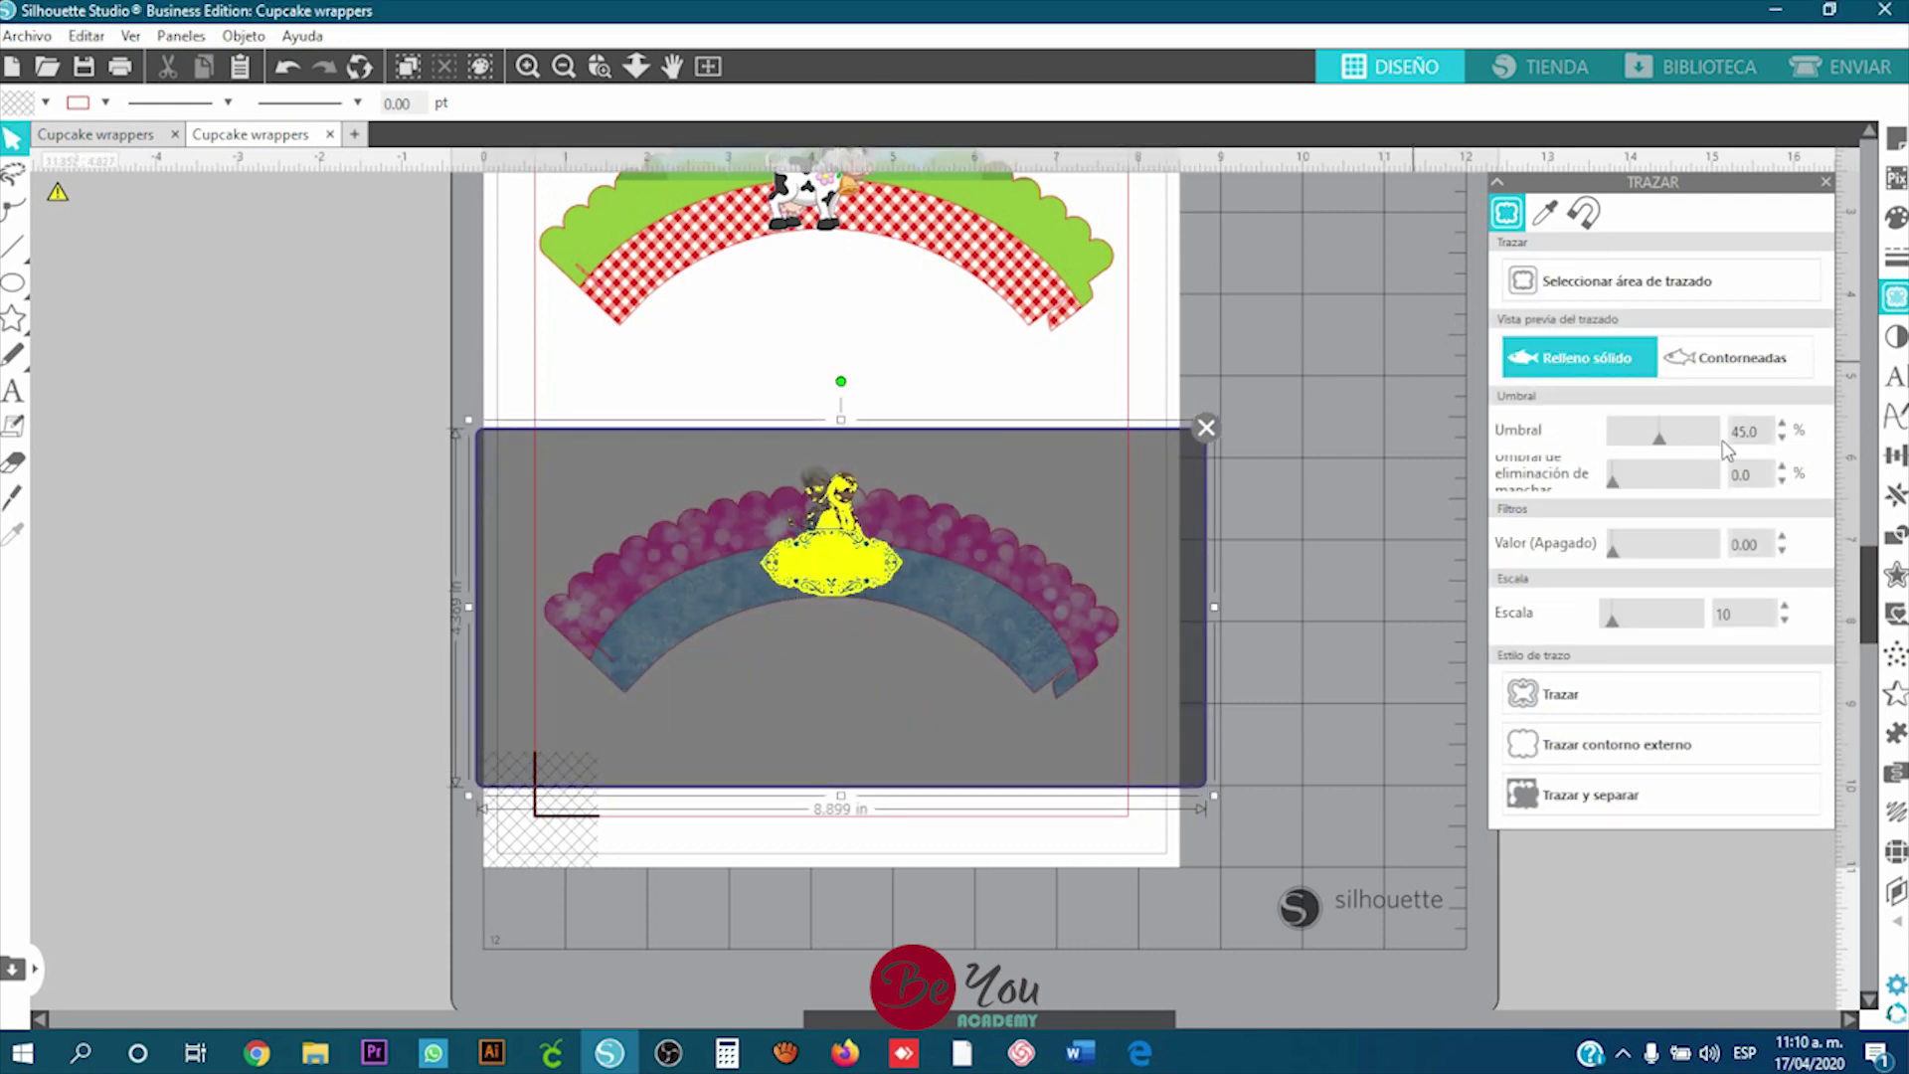
pyautogui.moveTo(1659, 438); pyautogui.dragTo(1728, 437)
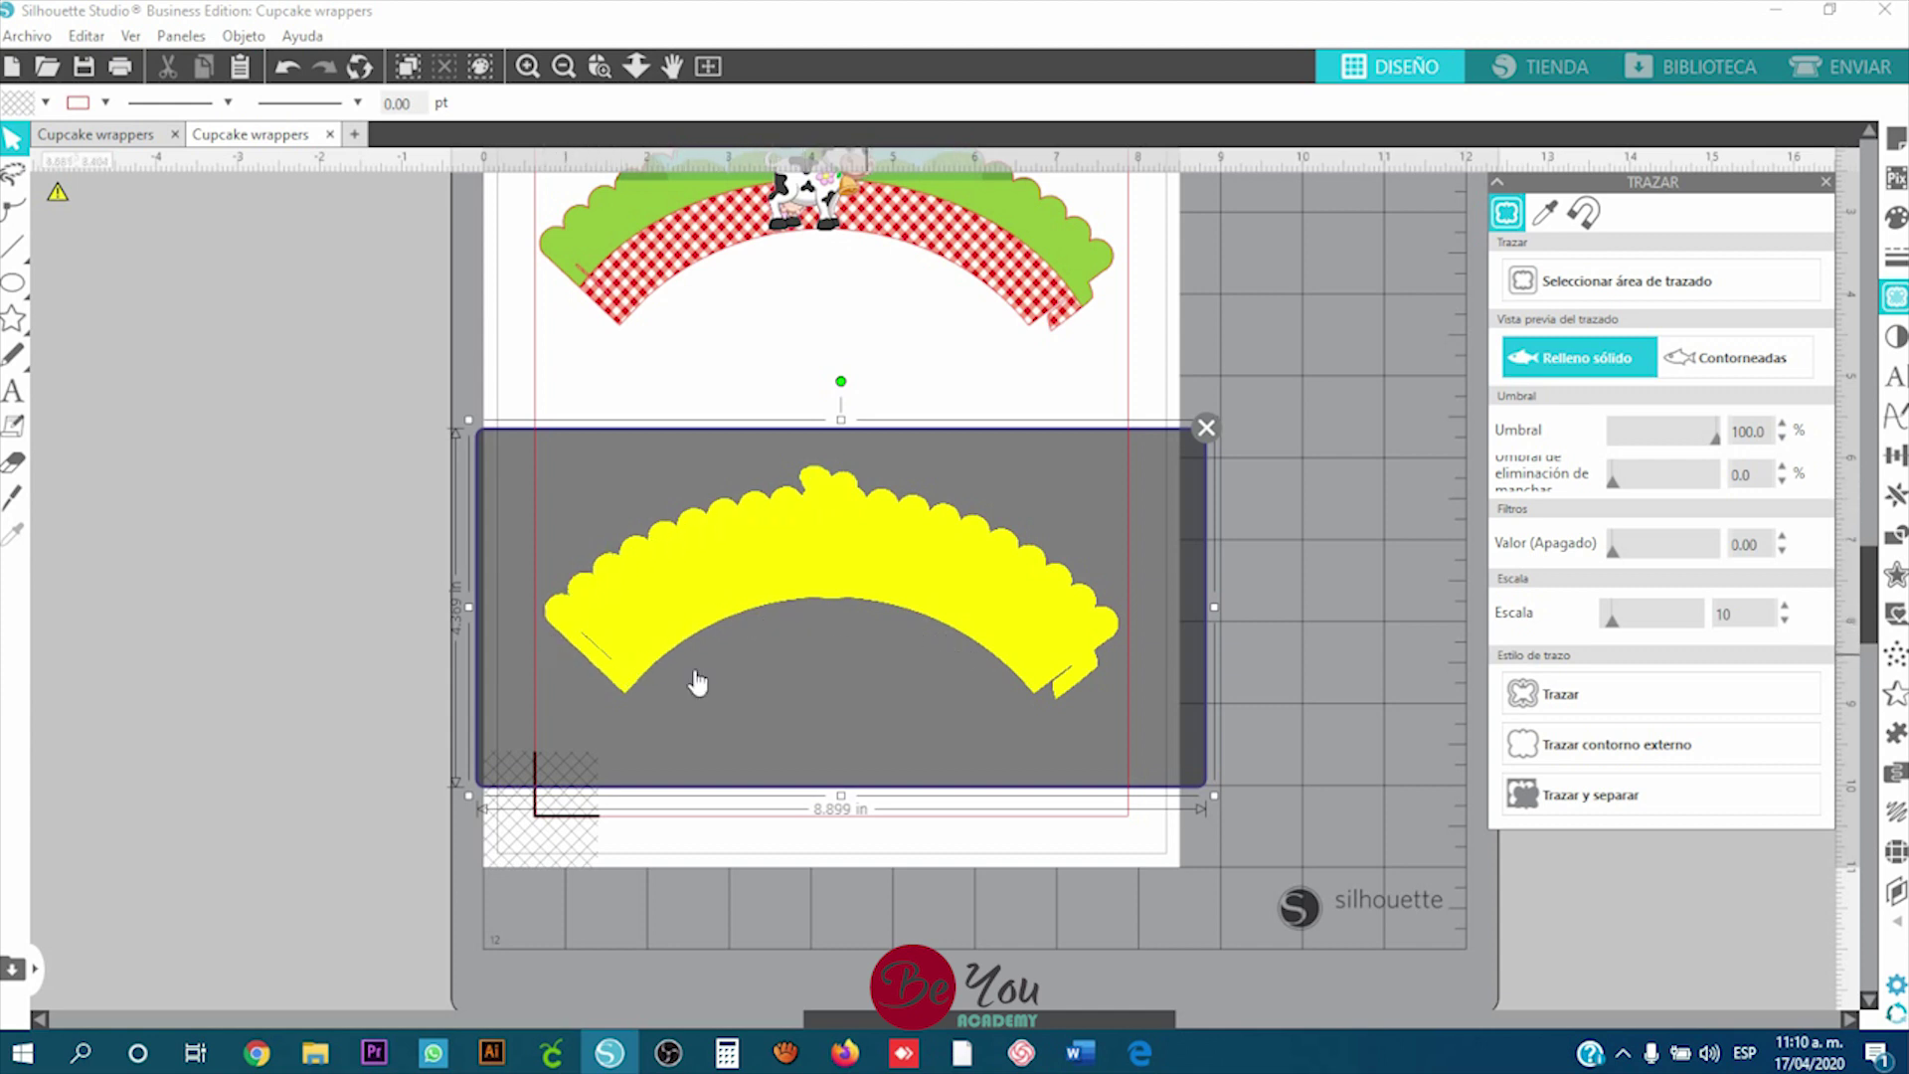
pyautogui.scroll(5, 554, 659)
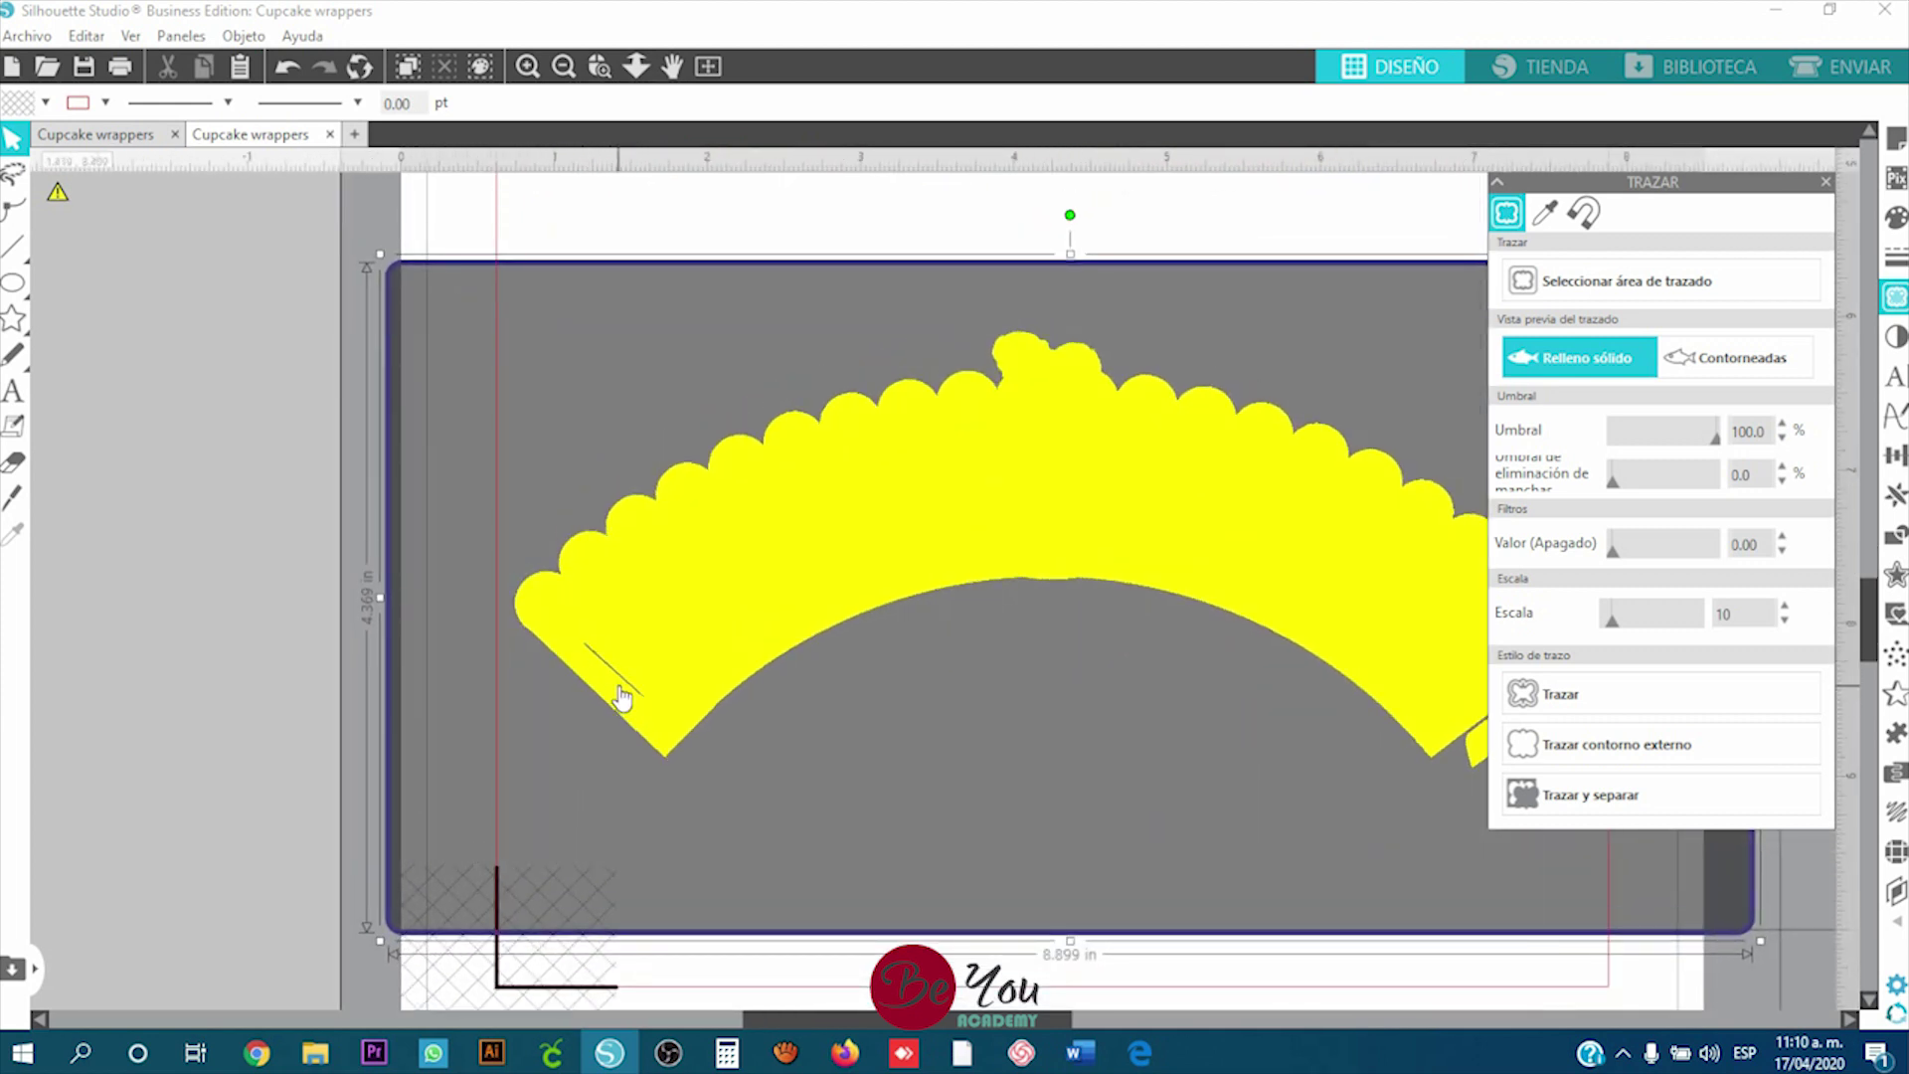
pyautogui.click(1579, 698)
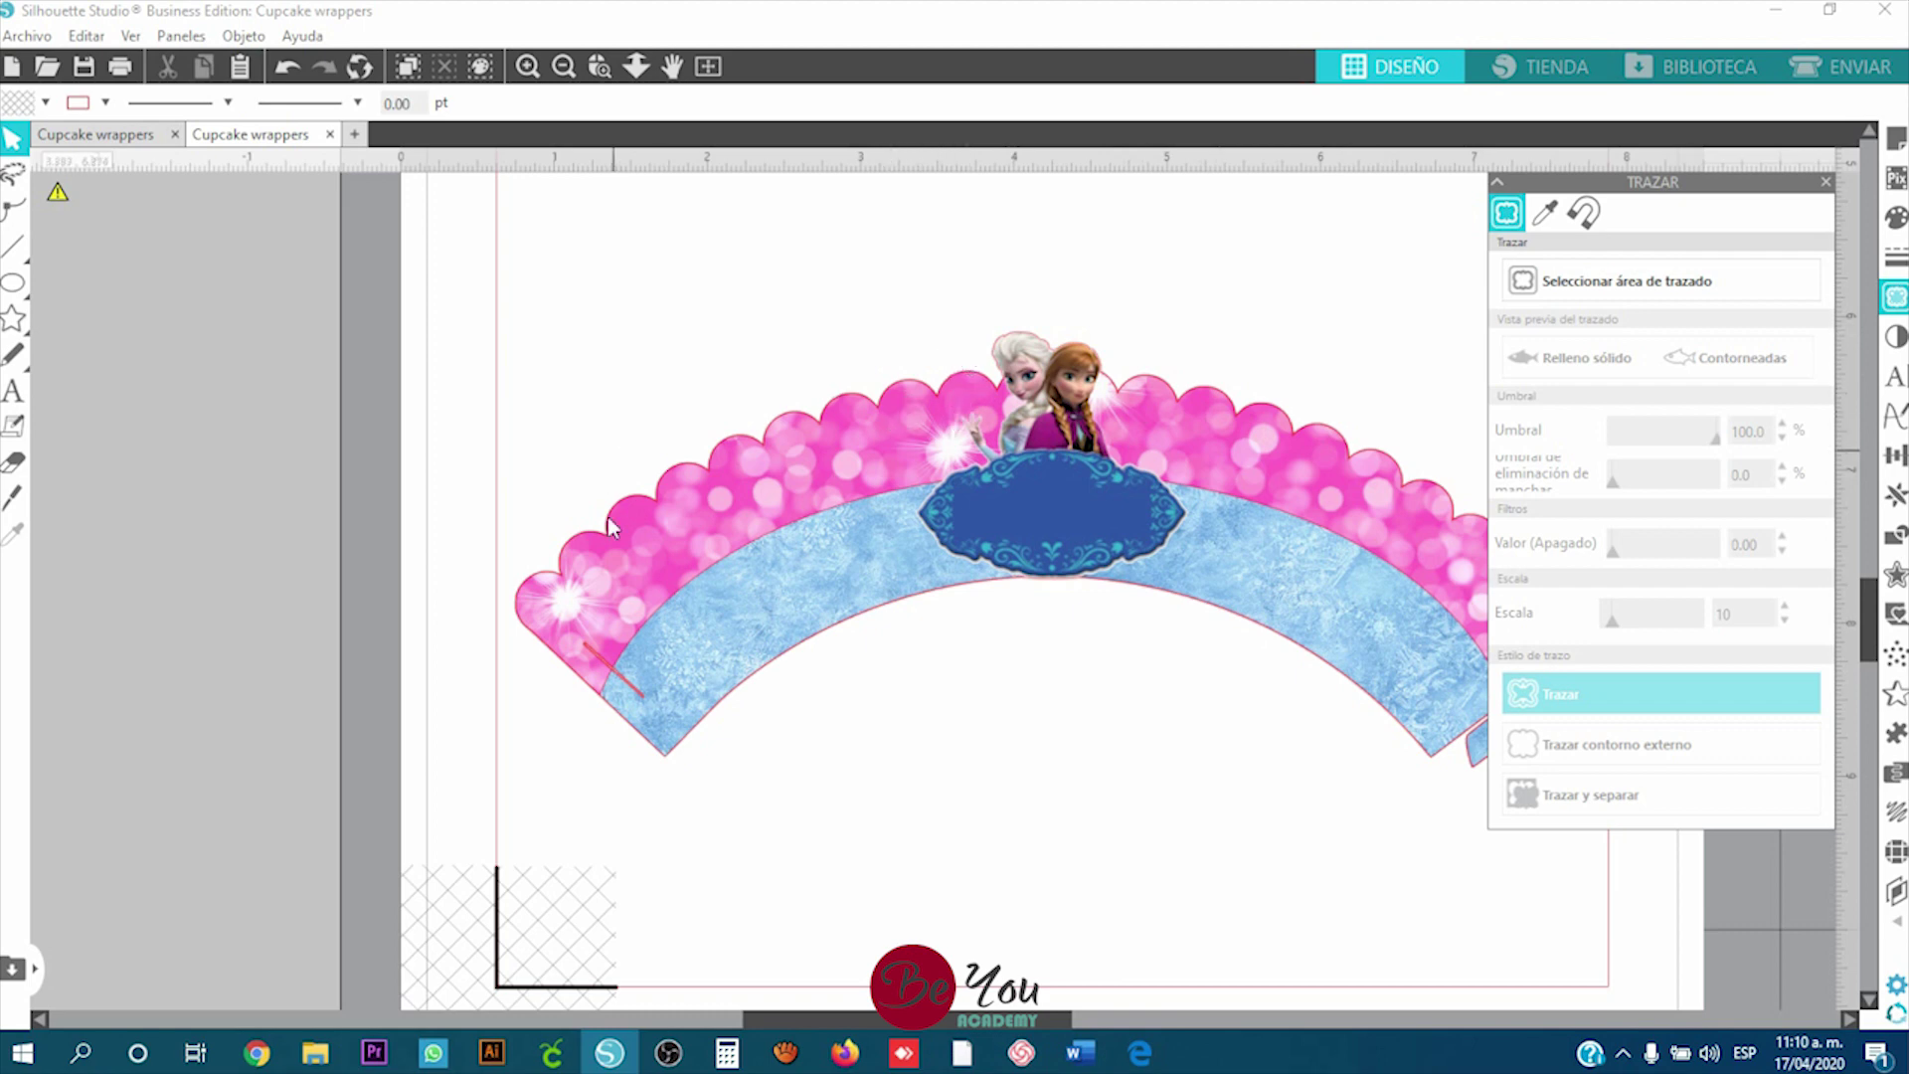
# Step: Move the pink and blue backgrounds aside to reveal the traced outline, and restore them to their original positions
pyautogui.moveTo(620, 696); pyautogui.dragTo(766, 1039)
pyautogui.moveTo(668, 497); pyautogui.dragTo(10, 398)
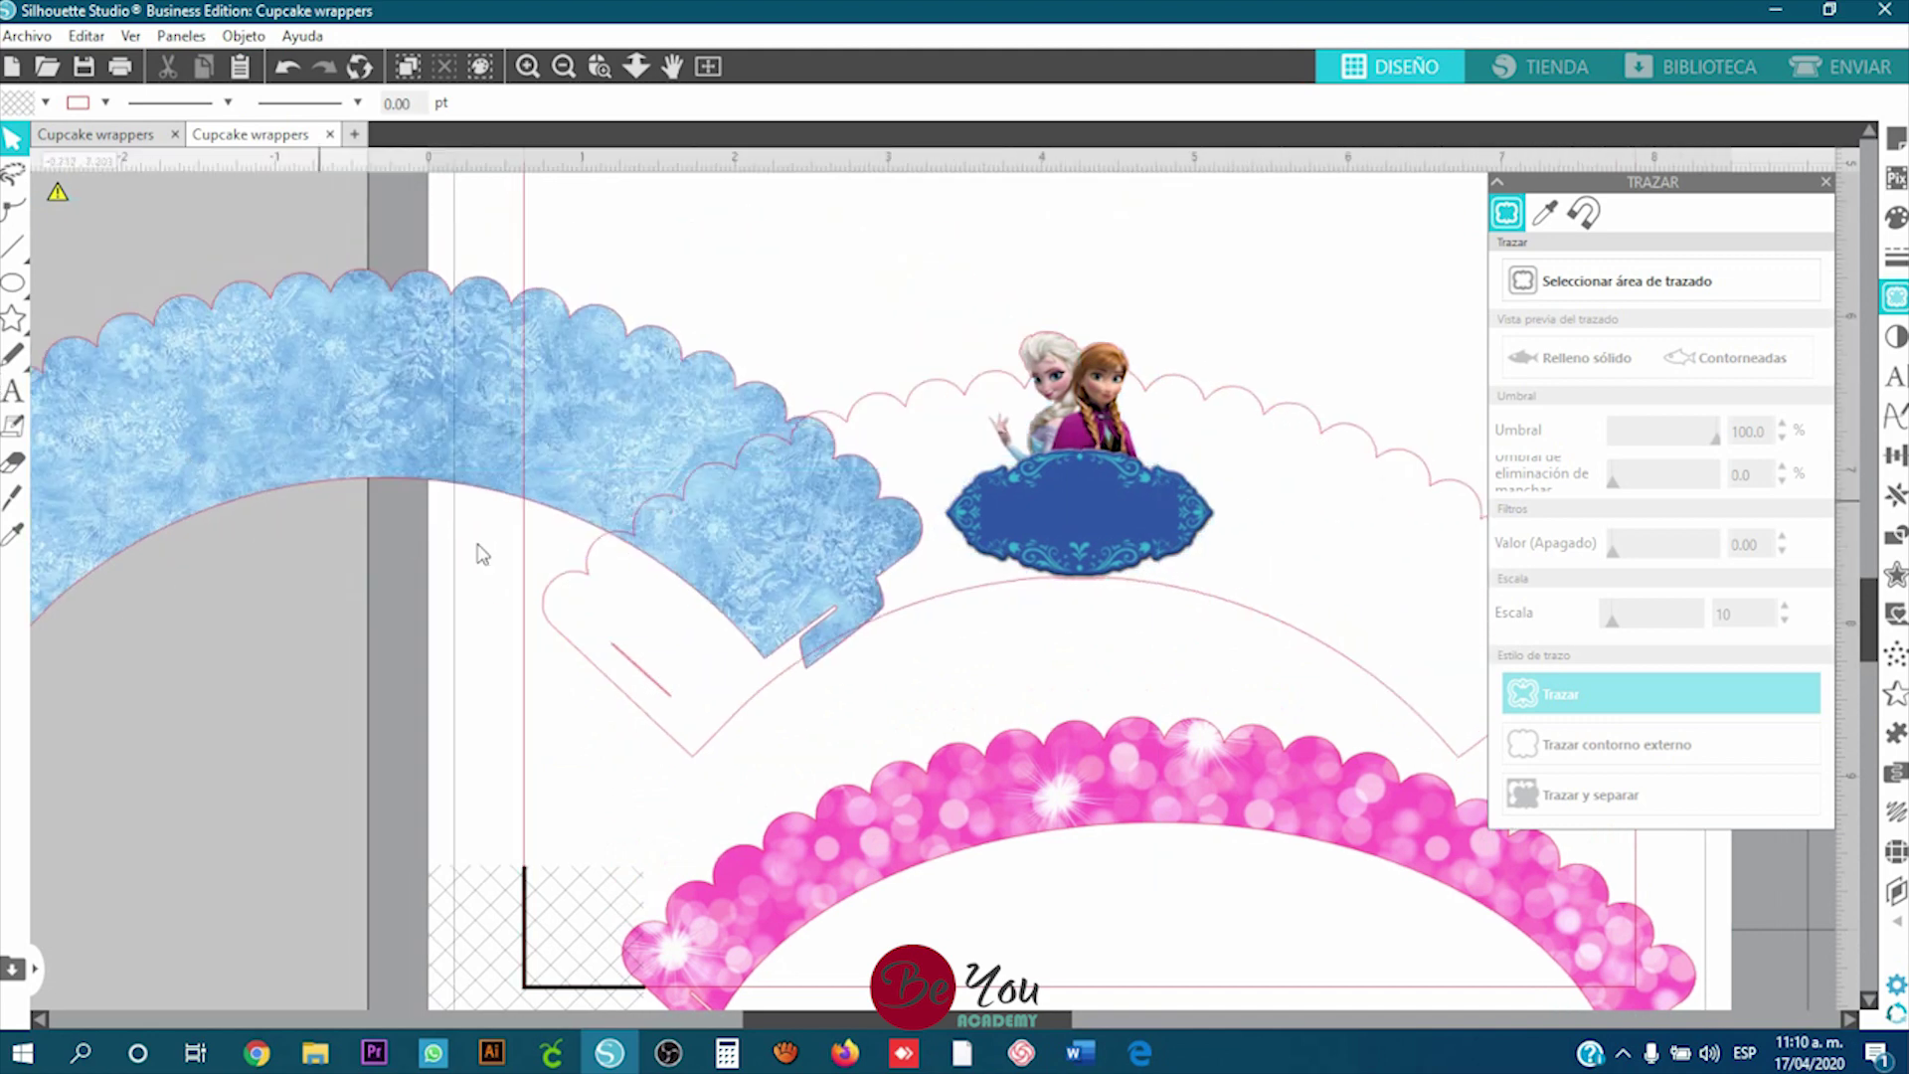
pyautogui.moveTo(481, 554); pyautogui.dragTo(248, 355)
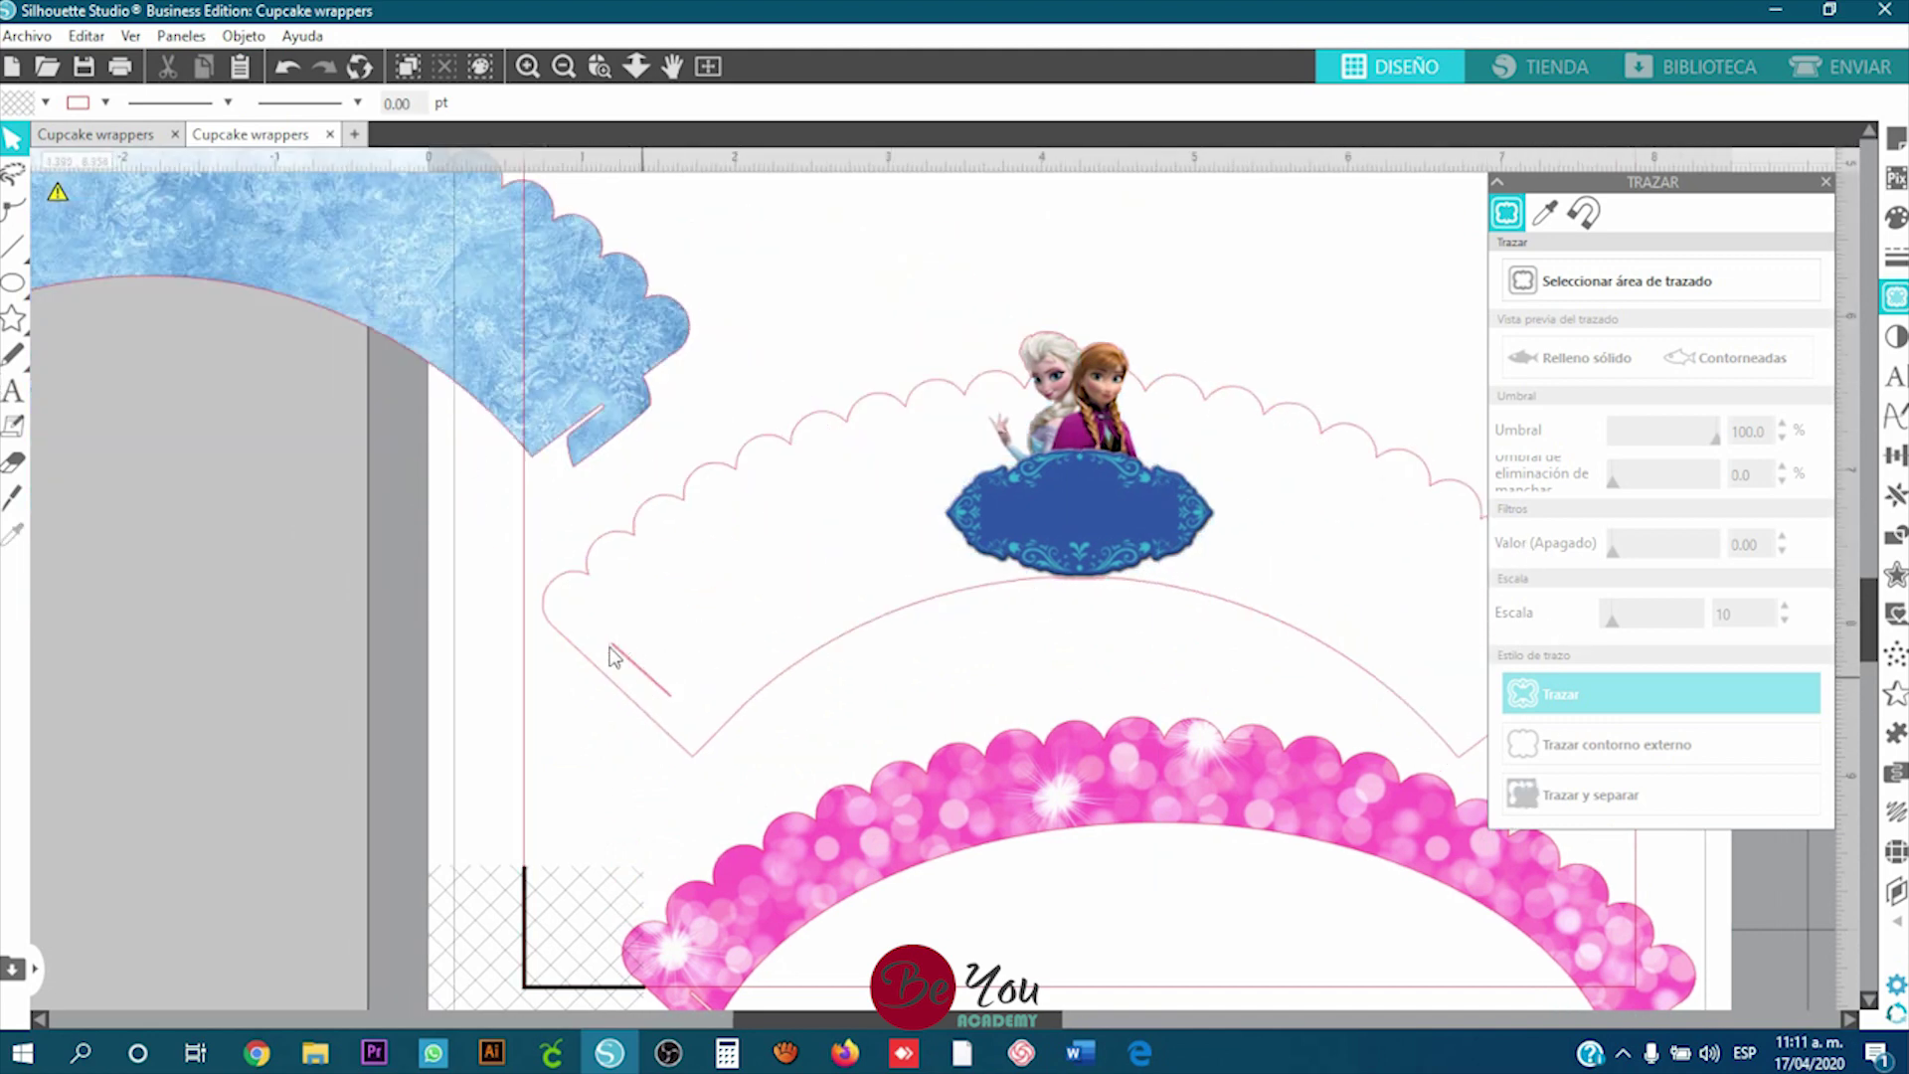
pyautogui.moveTo(596, 378); pyautogui.dragTo(1472, 676)
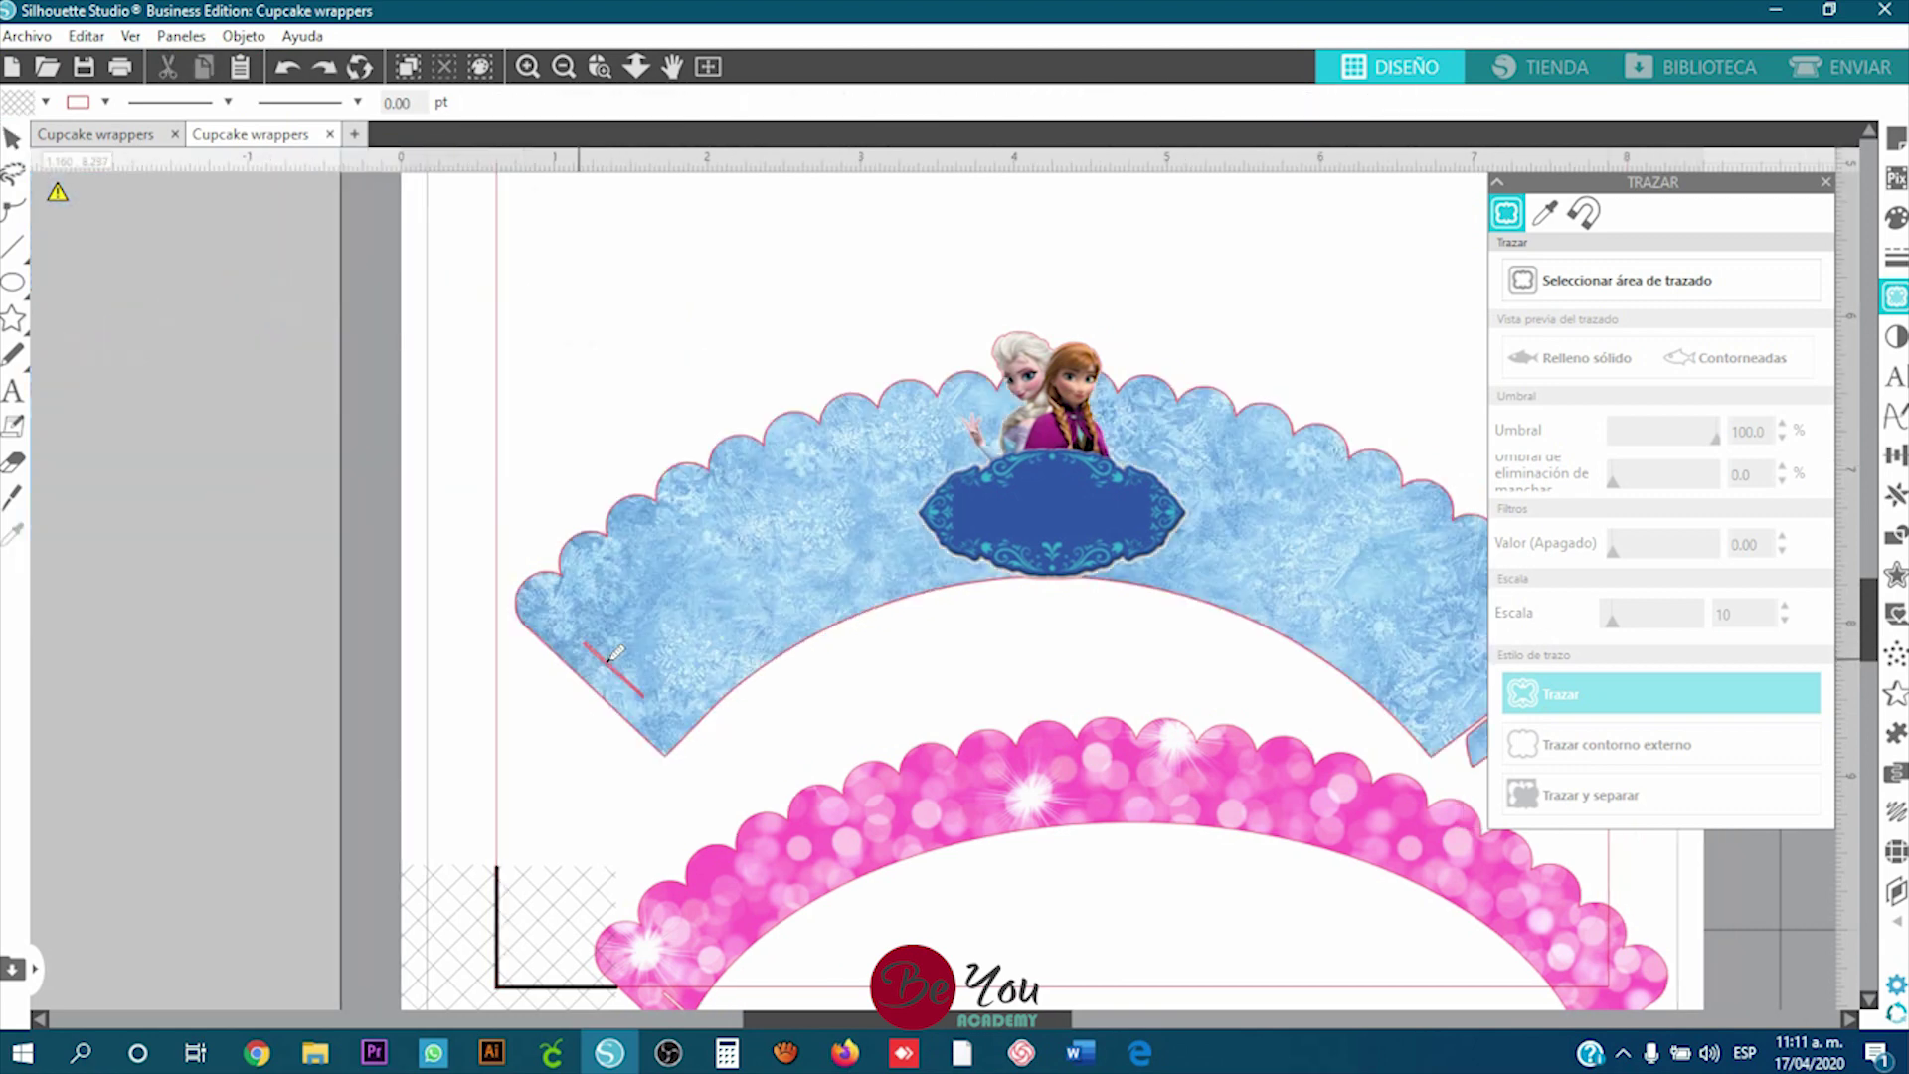
pyautogui.moveTo(995, 795); pyautogui.dragTo(885, 447)
# Step: Check the cut lines of the traced Frozen wrapper in the send view and return to the design view
pyautogui.click(1840, 66)
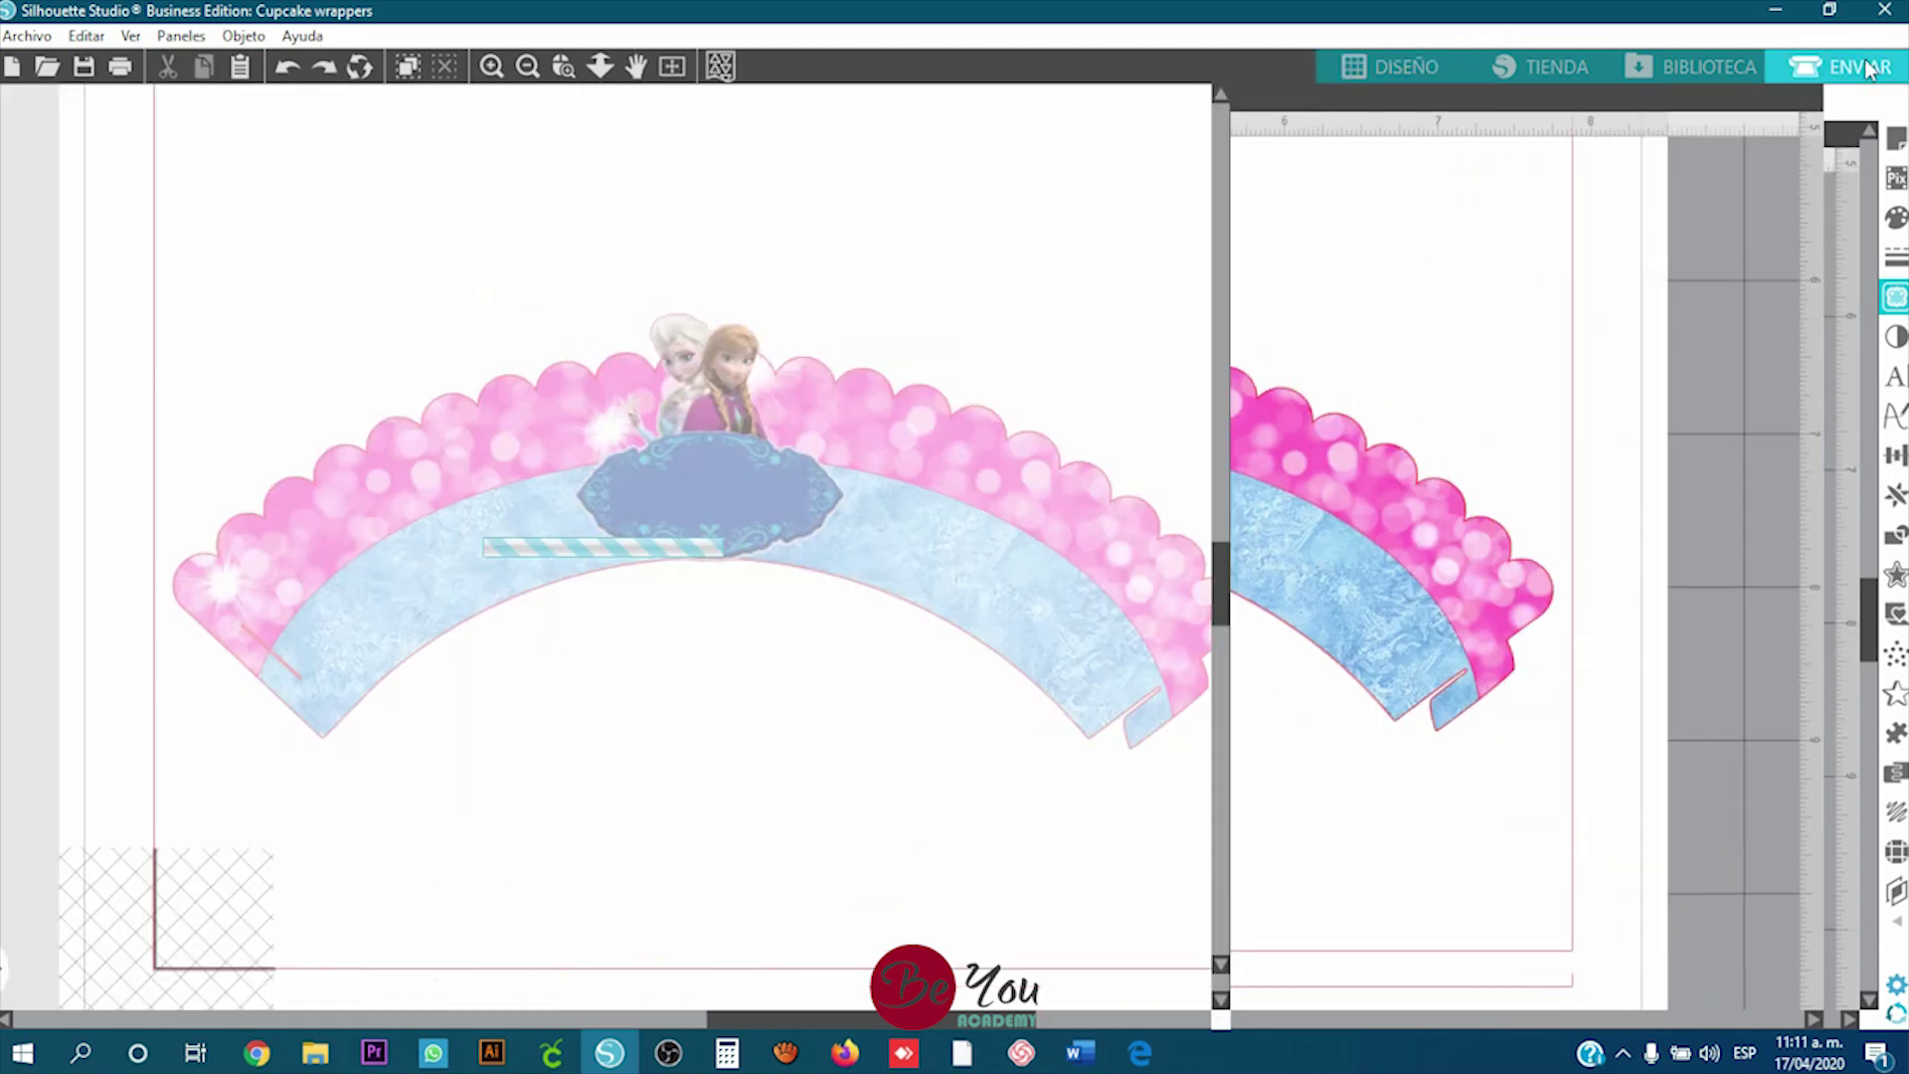
pyautogui.scroll(5, 601, 703)
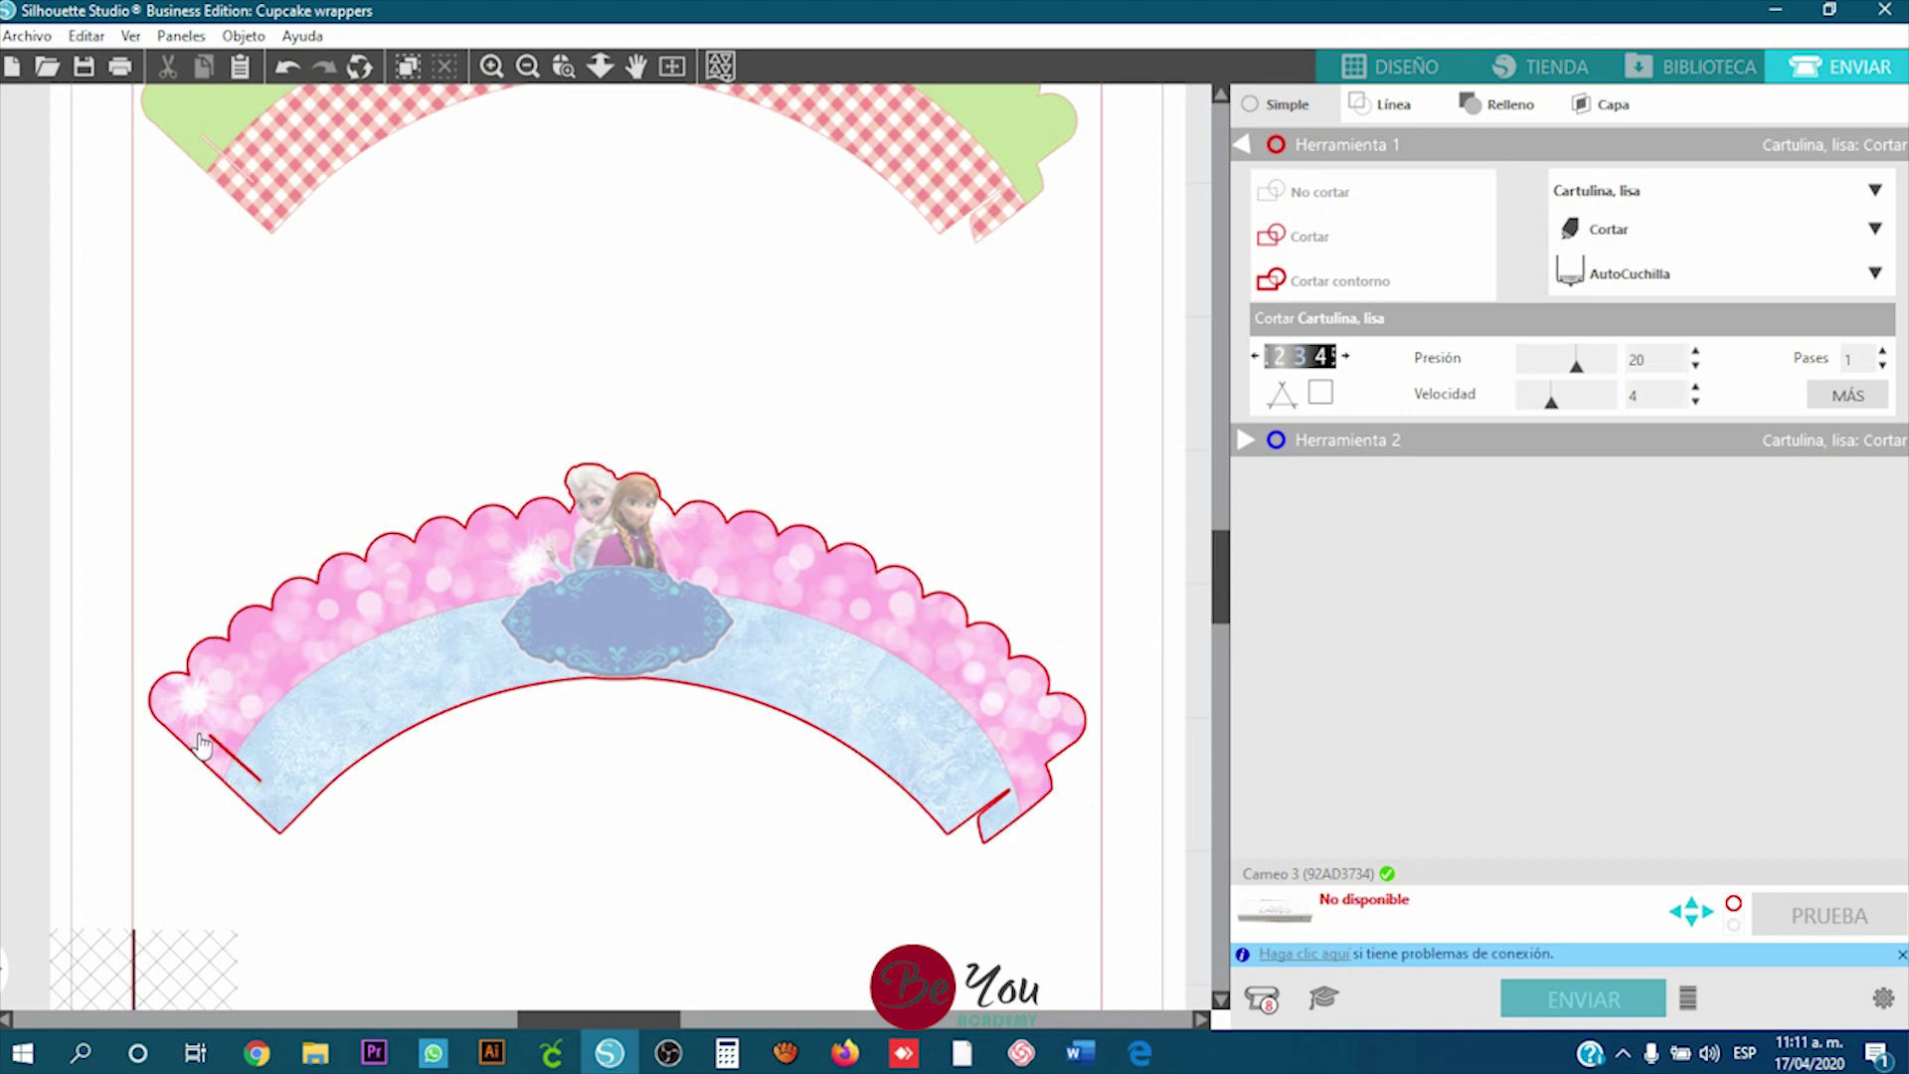
pyautogui.click(1396, 77)
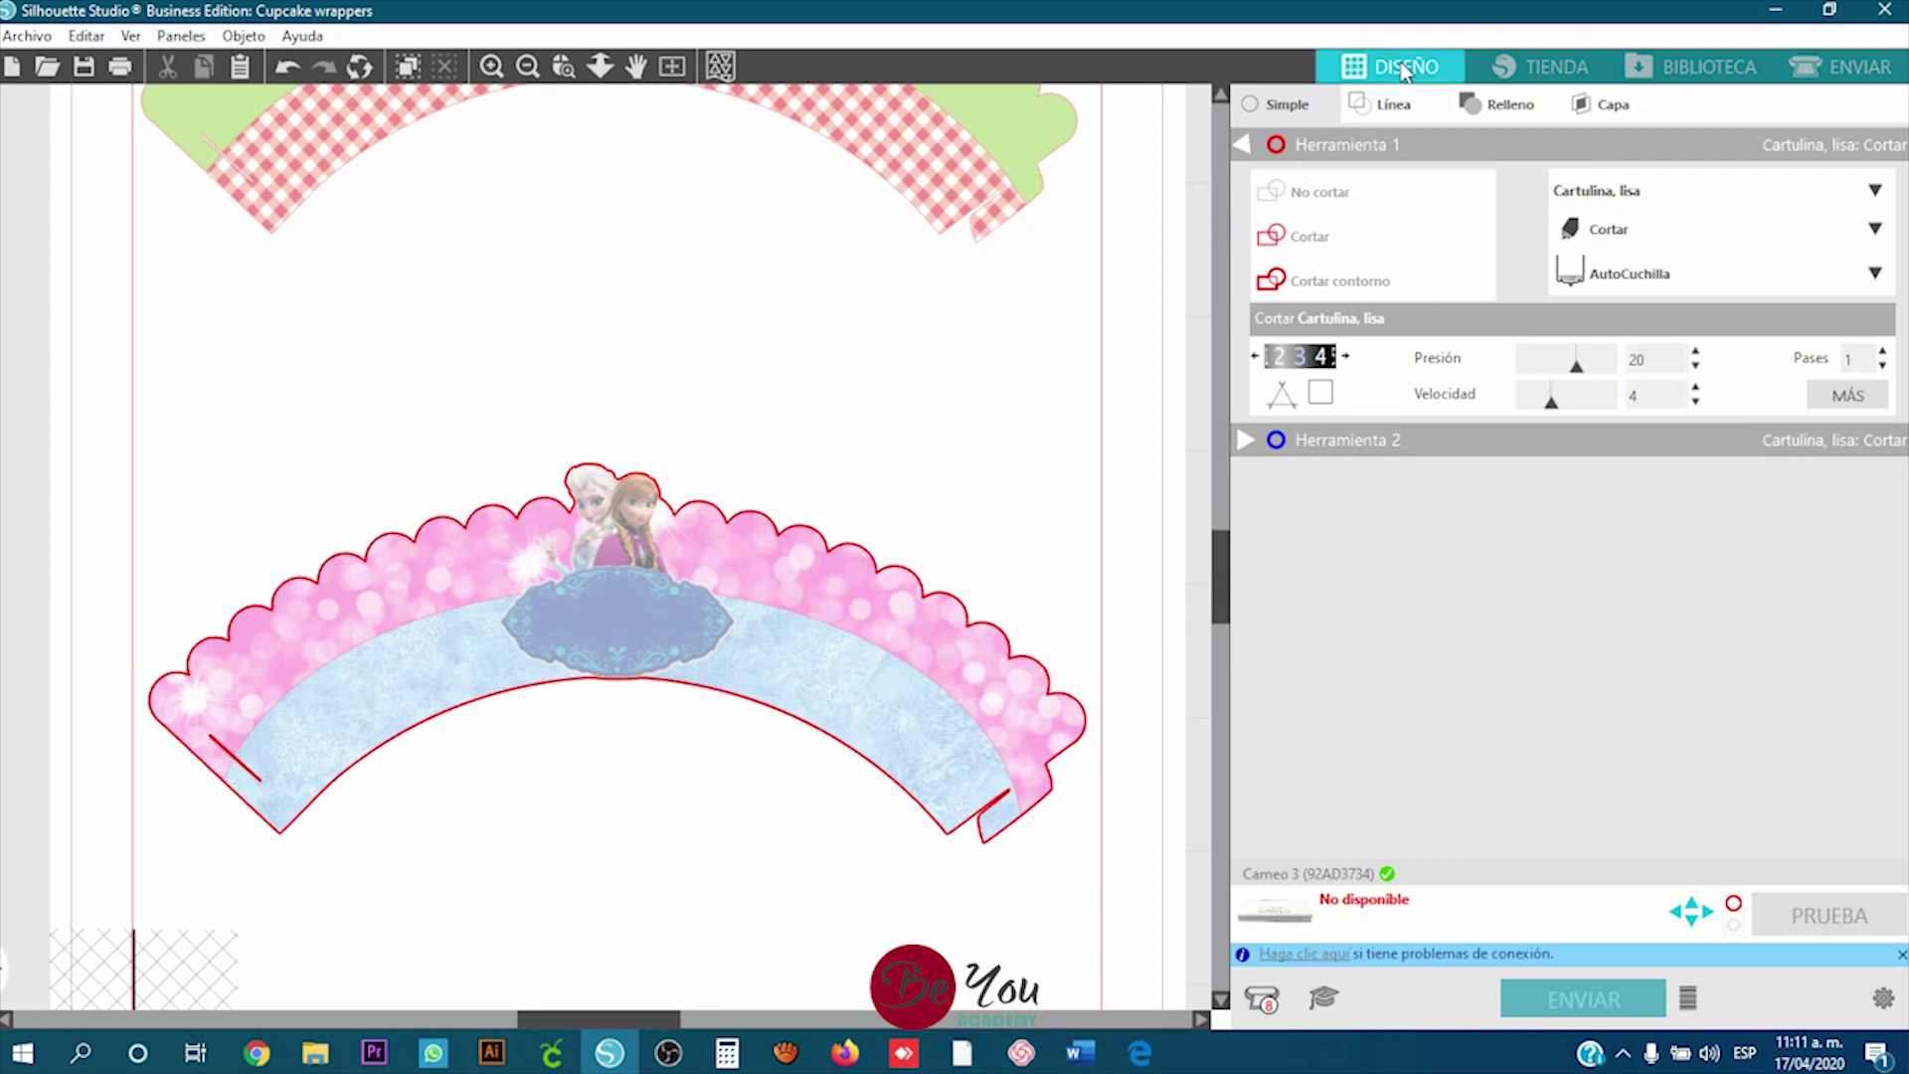
# Step: Select a trace area about 9.06 by 4.3 in around the cow cupcake wrapper and set the threshold to 100%
pyautogui.scroll(6, 853, 250)
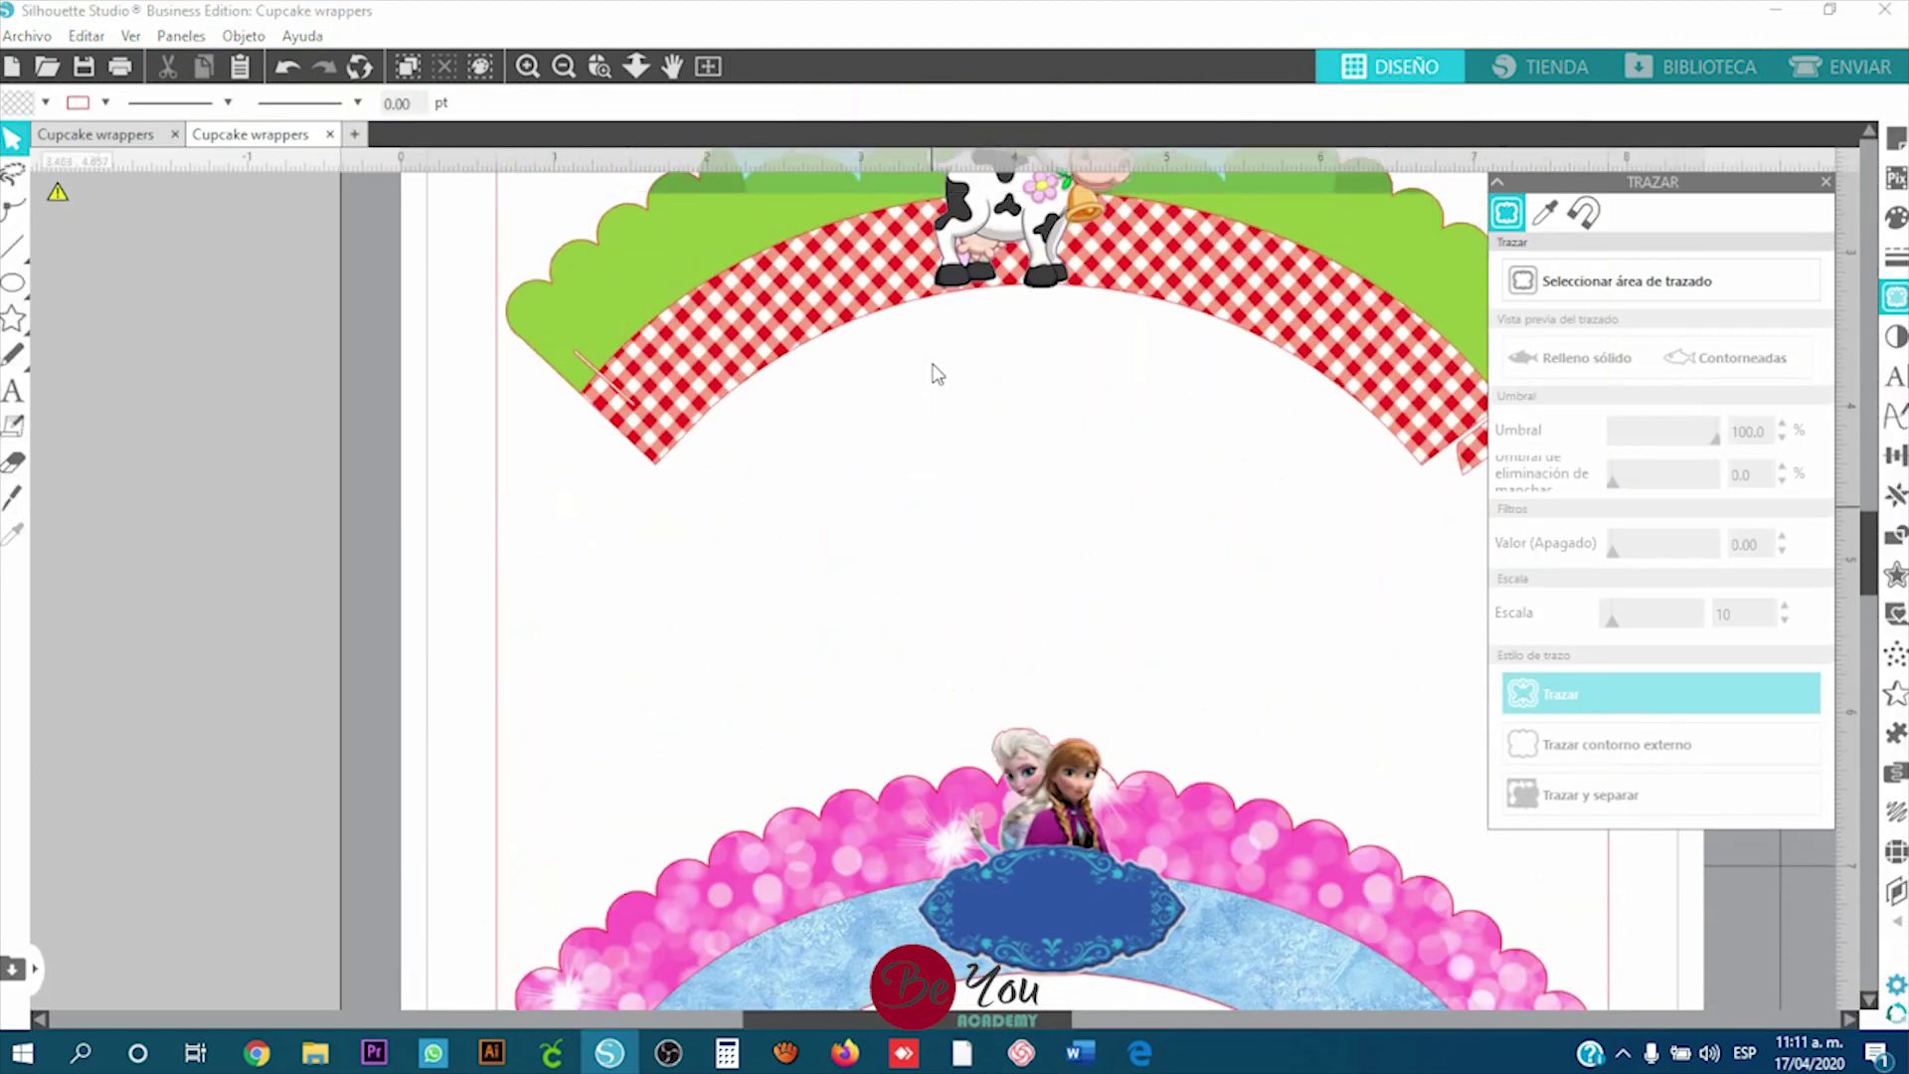
pyautogui.hscroll(4, 945, 328)
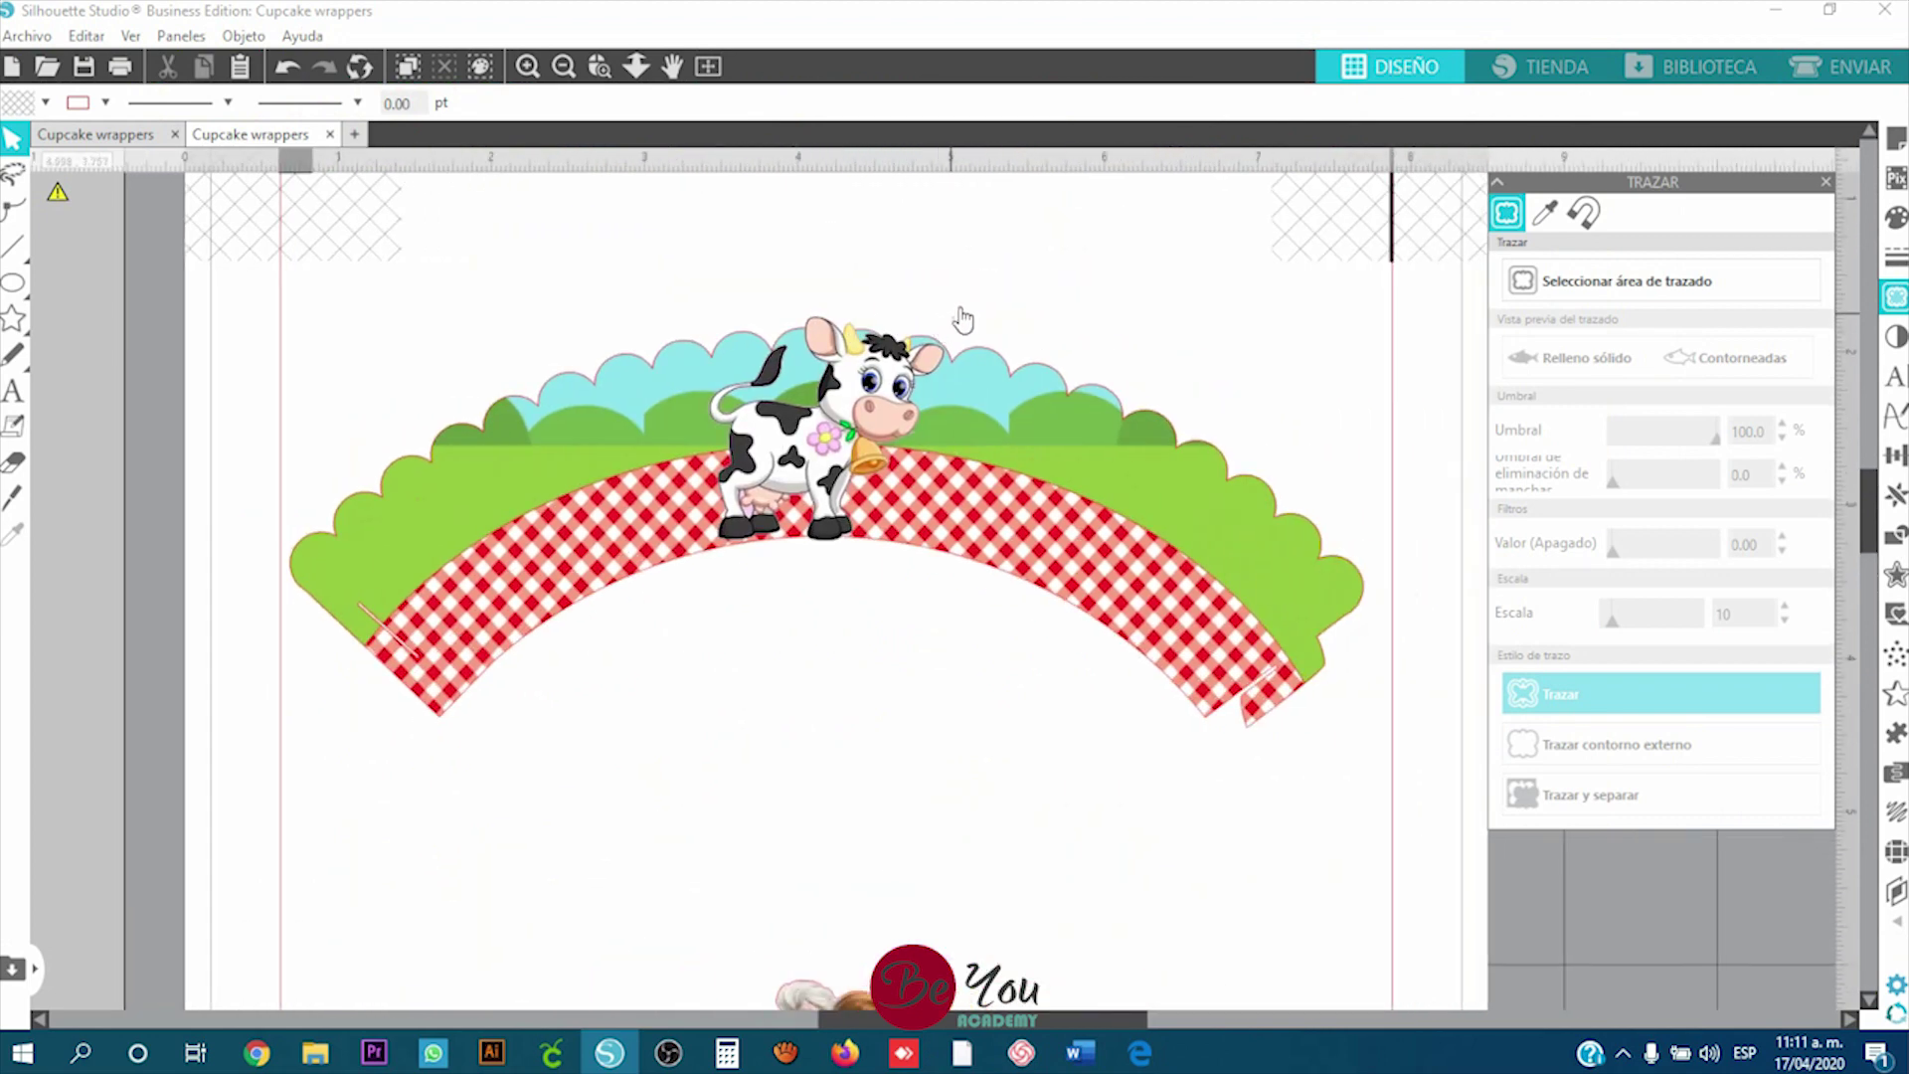
pyautogui.click(1679, 280)
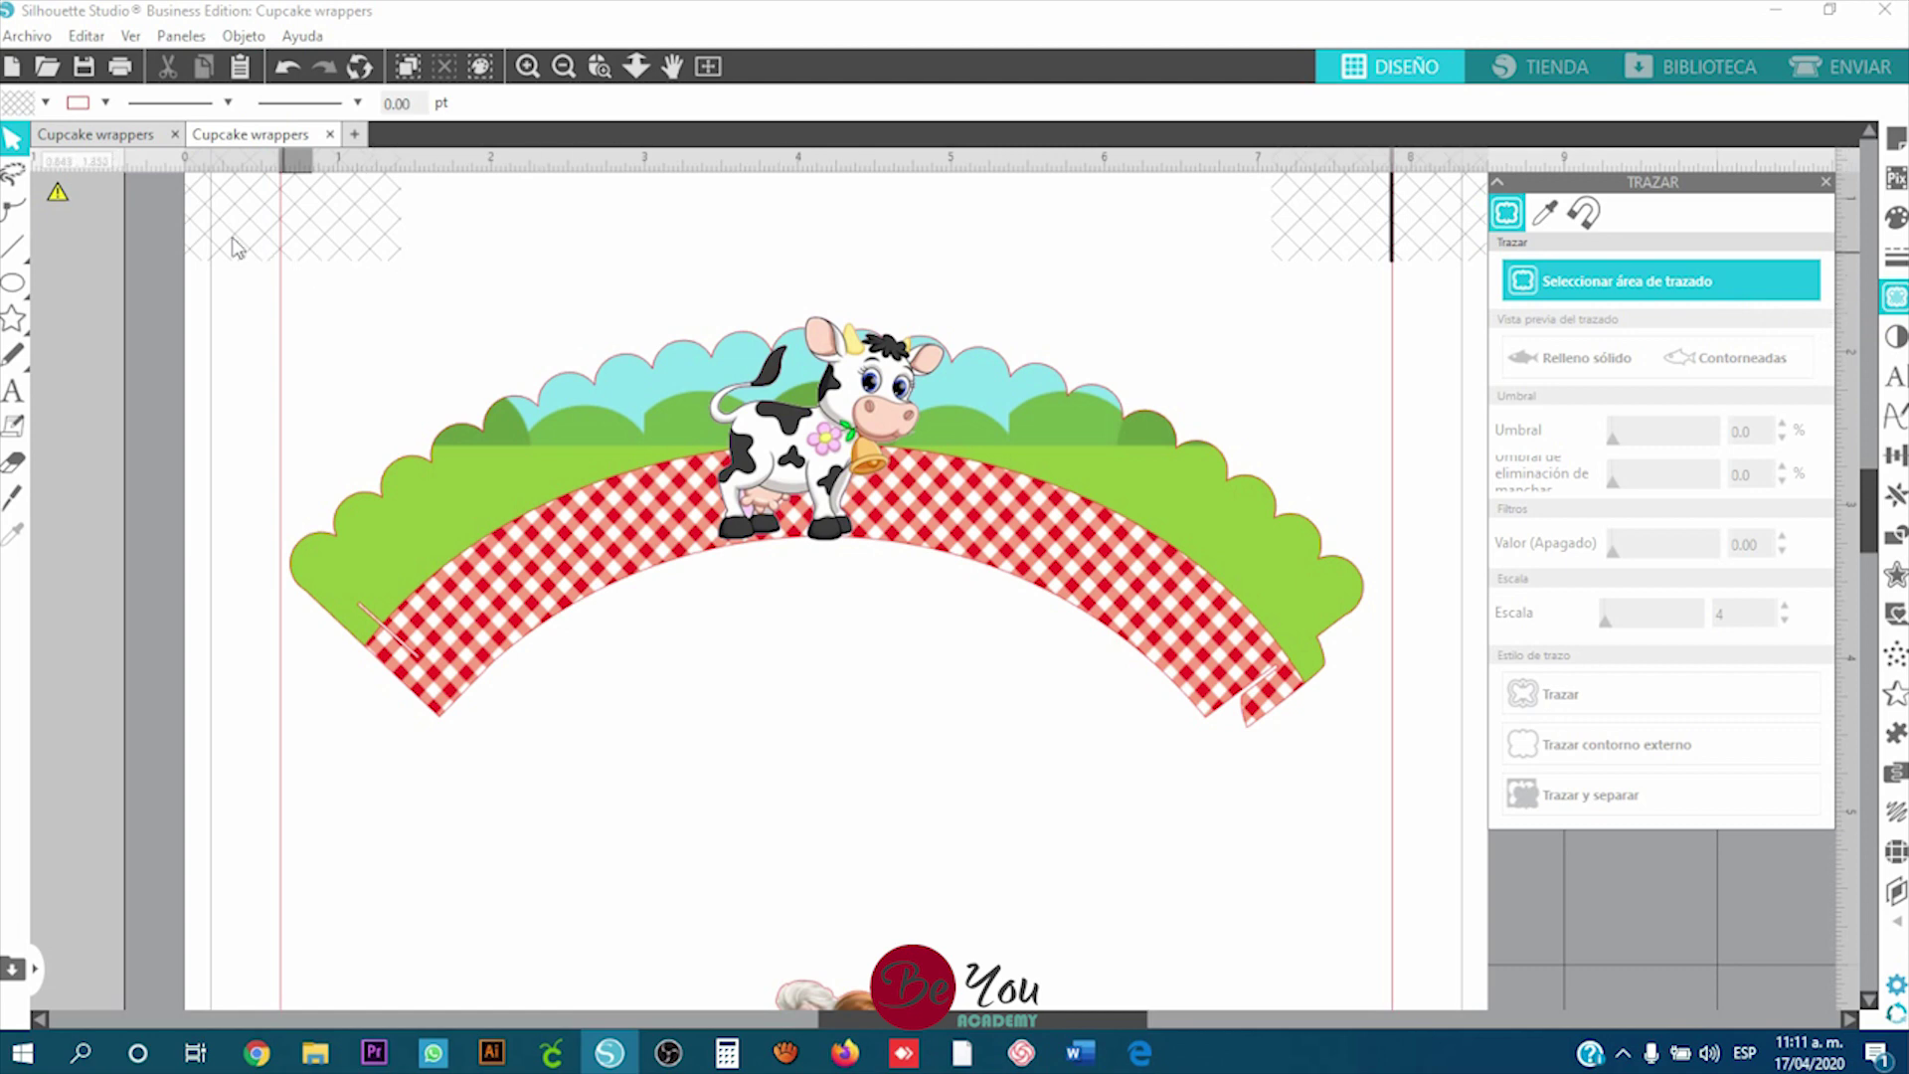
pyautogui.moveTo(171, 207)
pyautogui.mouseDown()
pyautogui.moveTo(418, 426)
pyautogui.moveTo(1564, 874)
pyautogui.moveTo(1563, 855)
pyautogui.moveTo(1566, 875)
pyautogui.mouseUp()
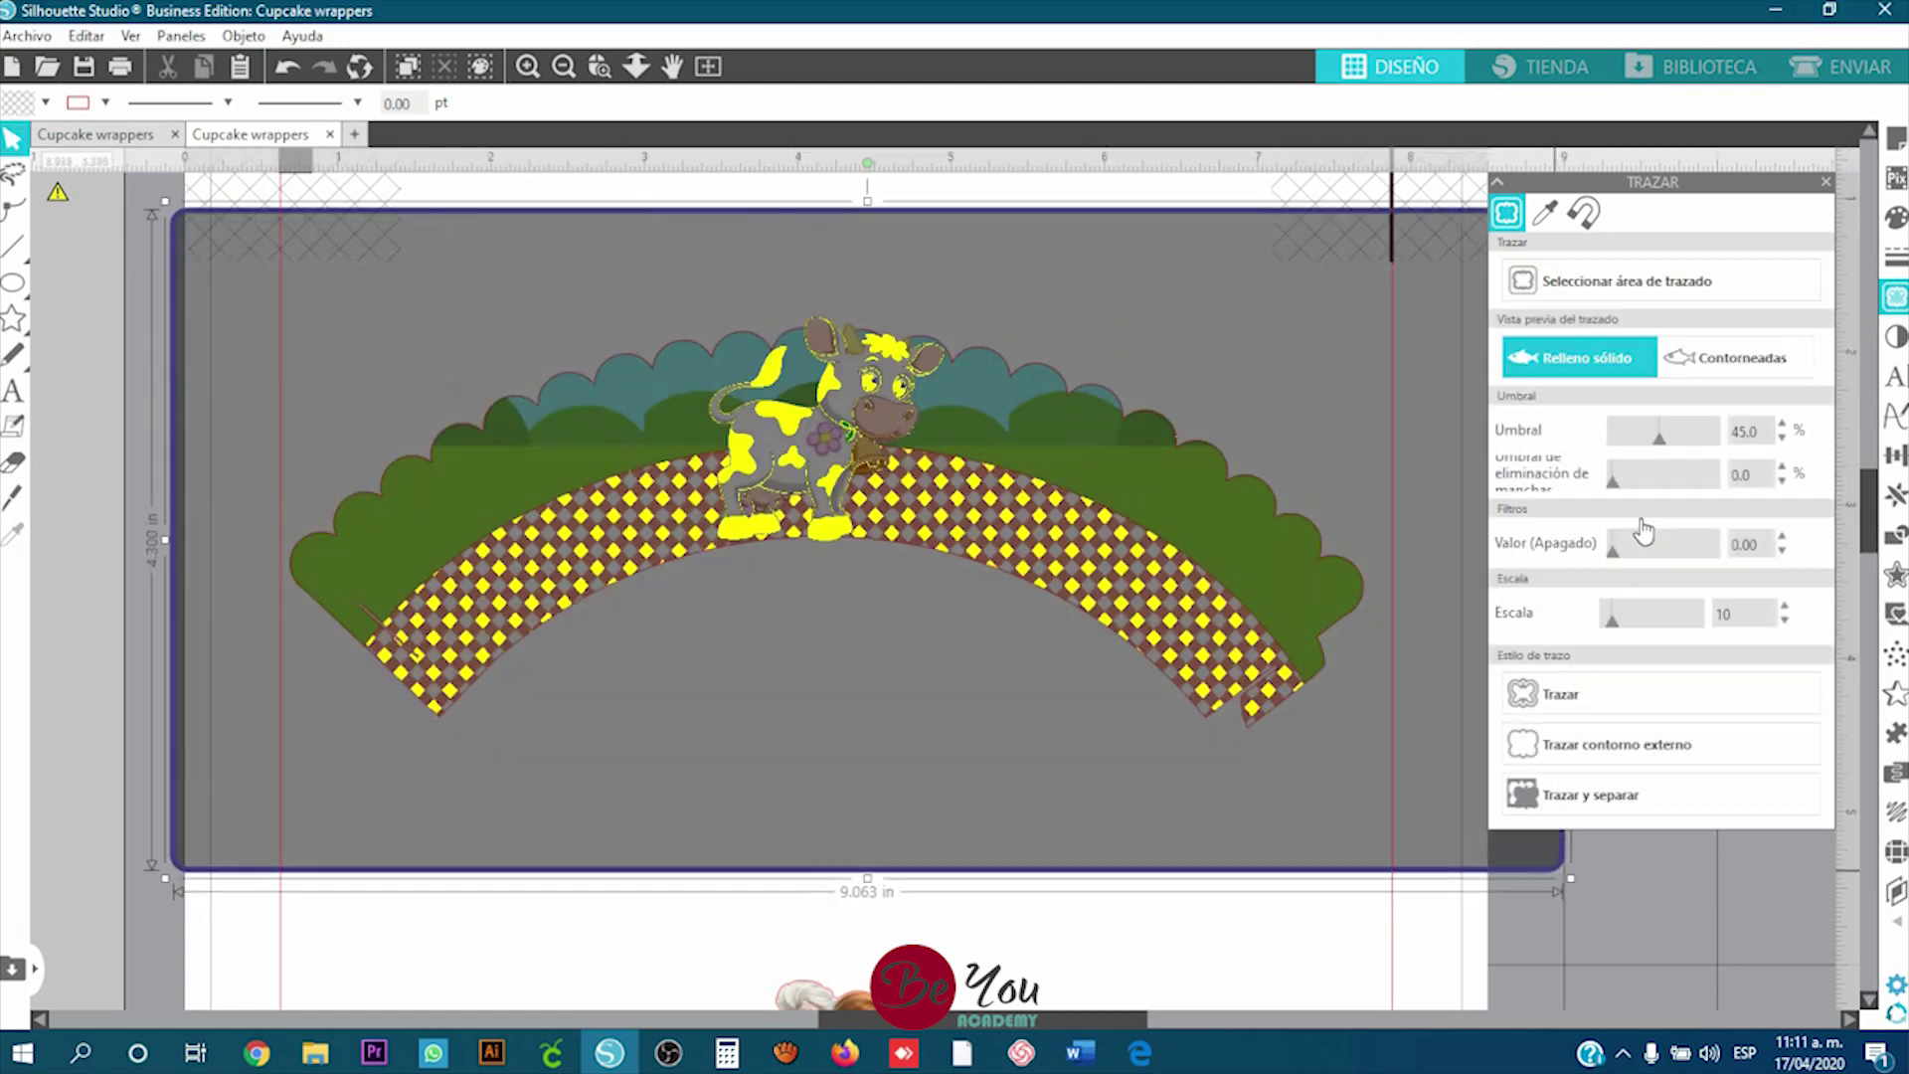
pyautogui.moveTo(1681, 444); pyautogui.dragTo(1704, 443)
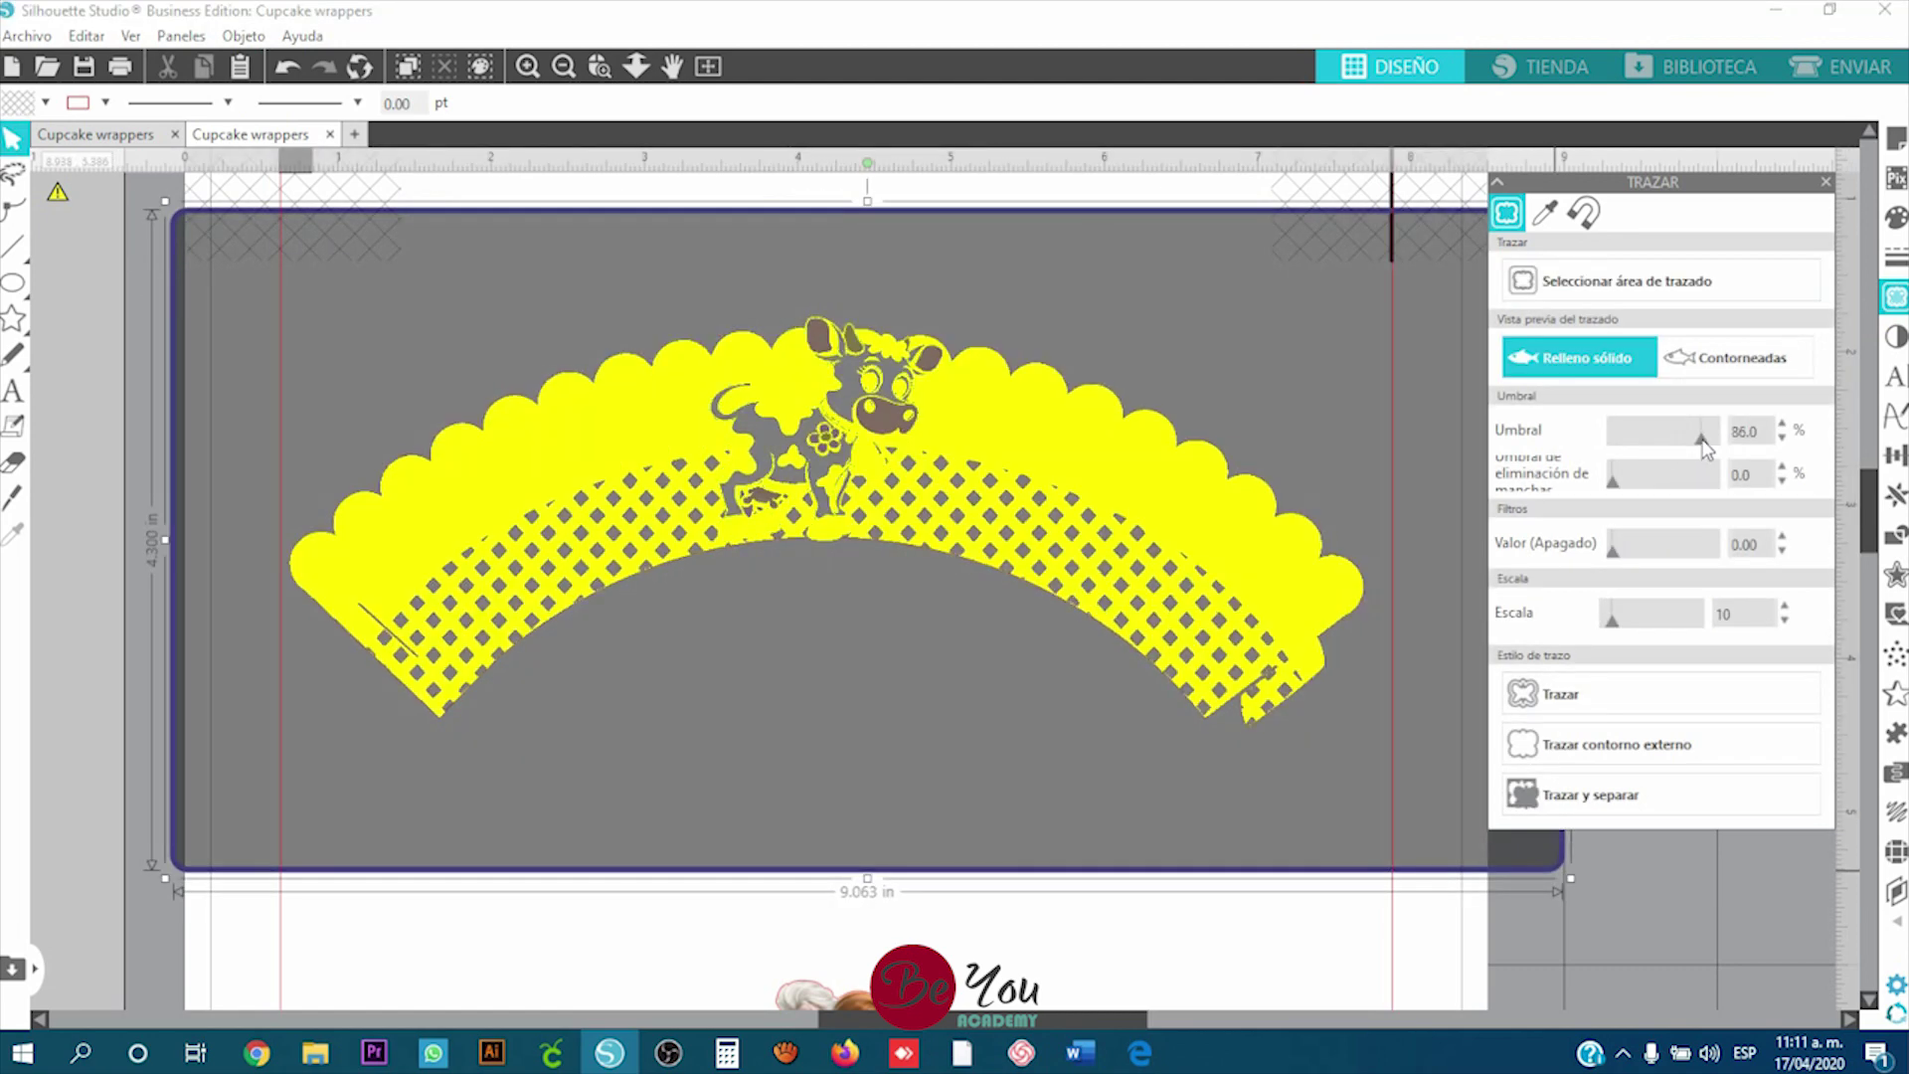
pyautogui.click(1783, 425)
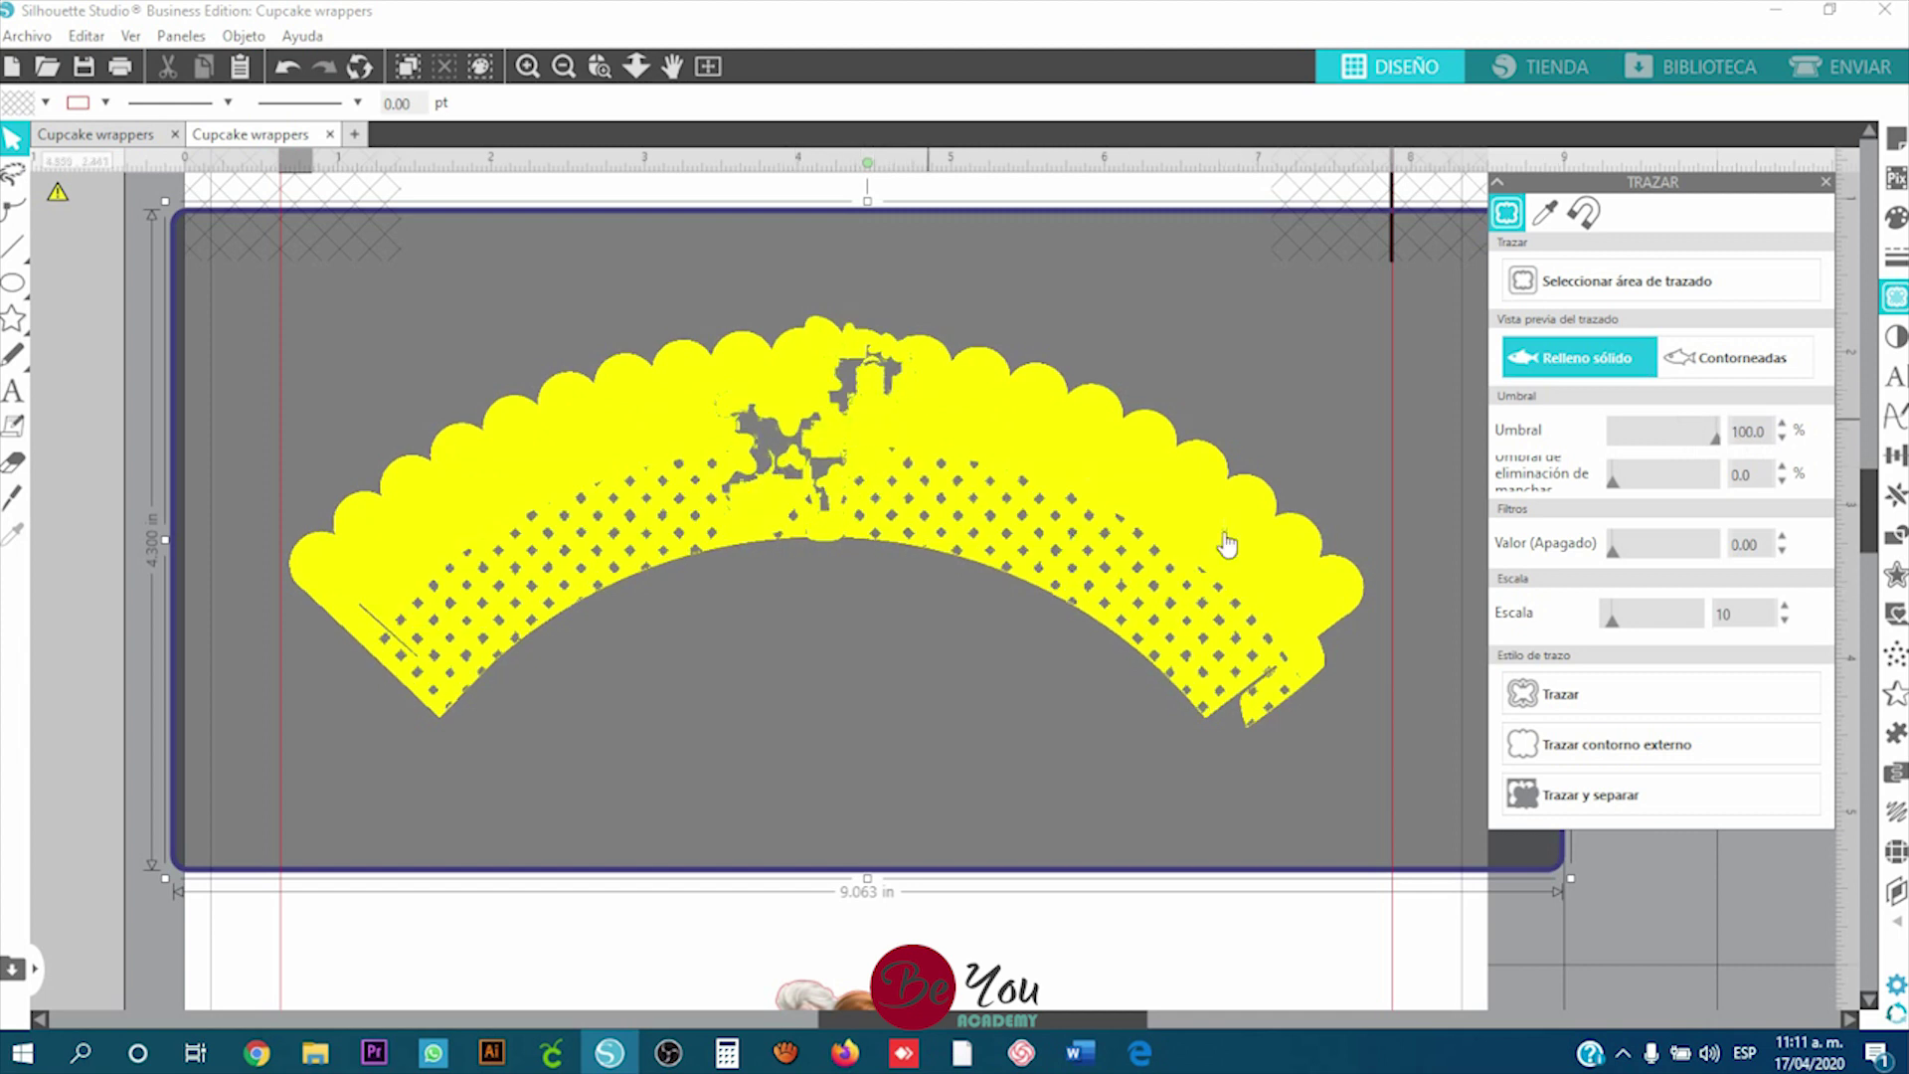
# Step: Try a full trace of the cow wrapper, move the artwork aside to inspect the traced lines, and undo it all
pyautogui.click(1581, 696)
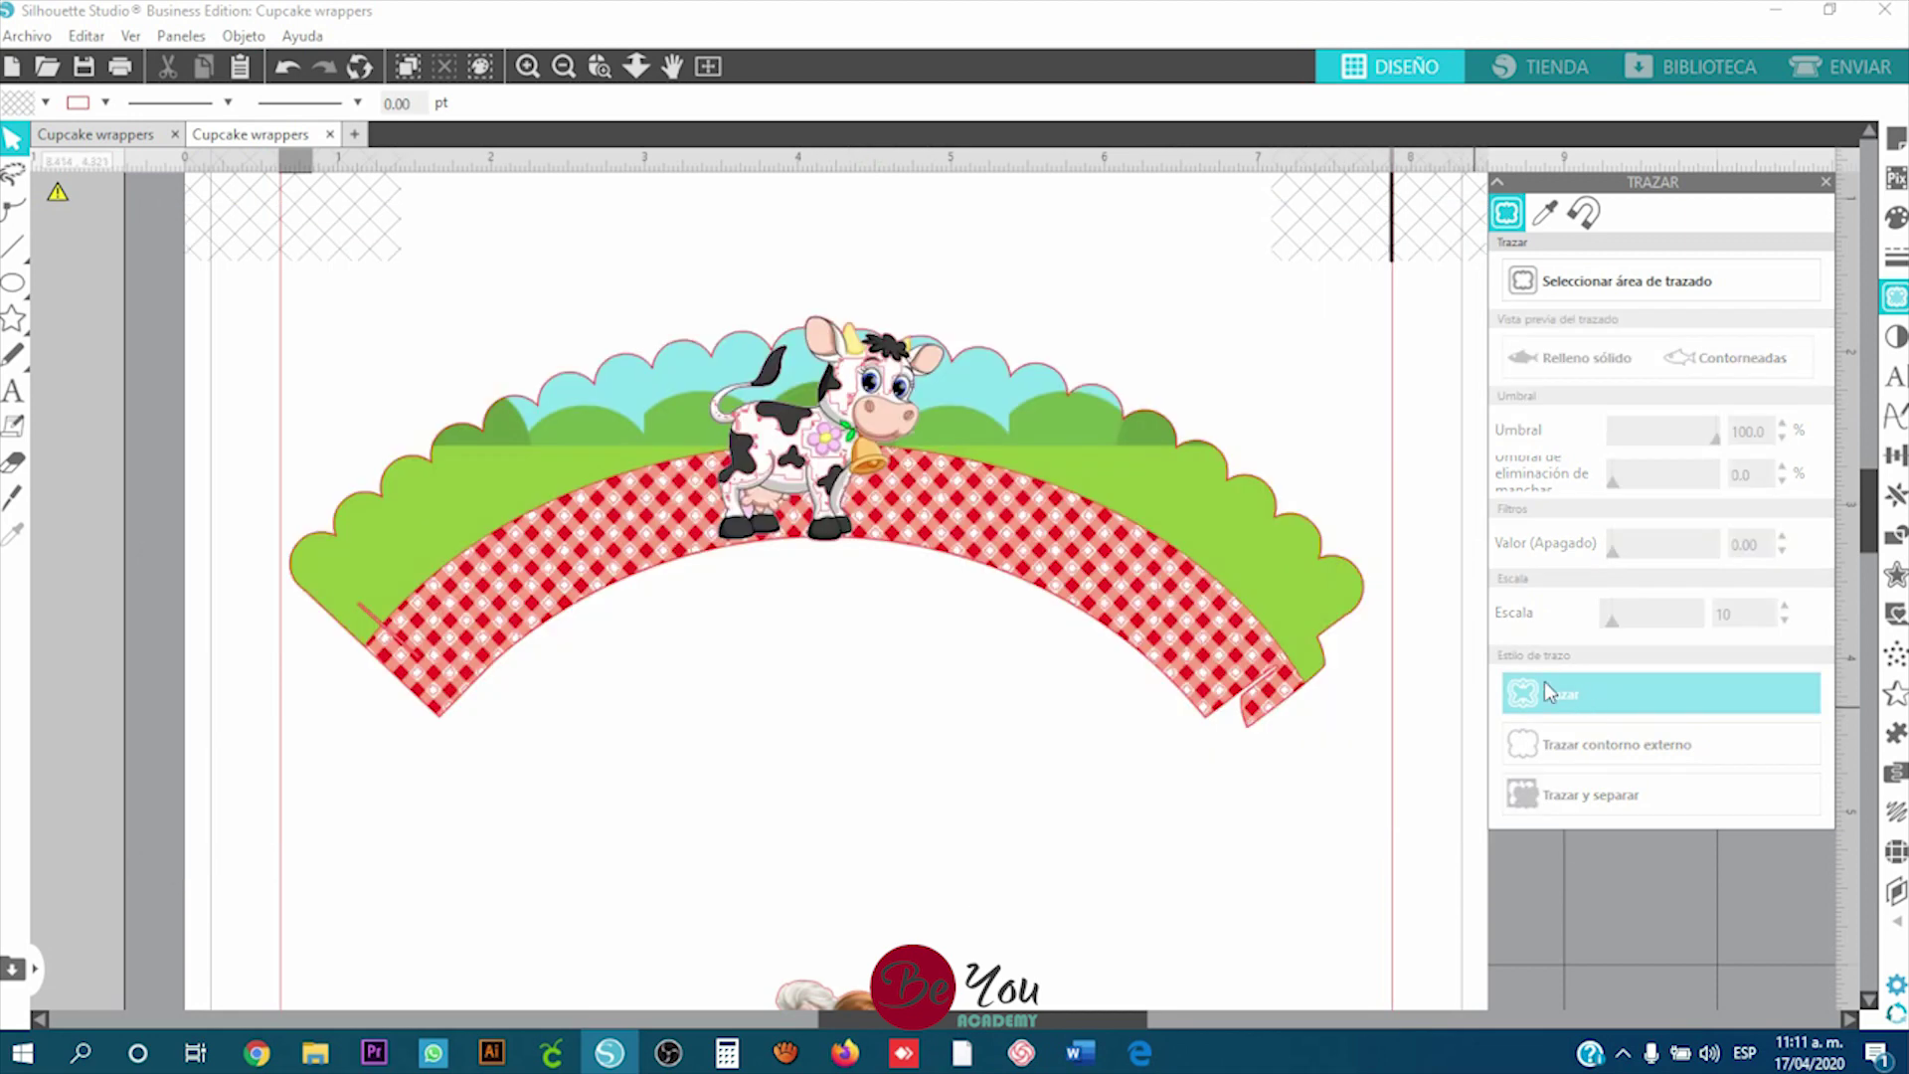
pyautogui.moveTo(1143, 467); pyautogui.dragTo(559, 773)
pyautogui.moveTo(994, 518); pyautogui.dragTo(219, 865)
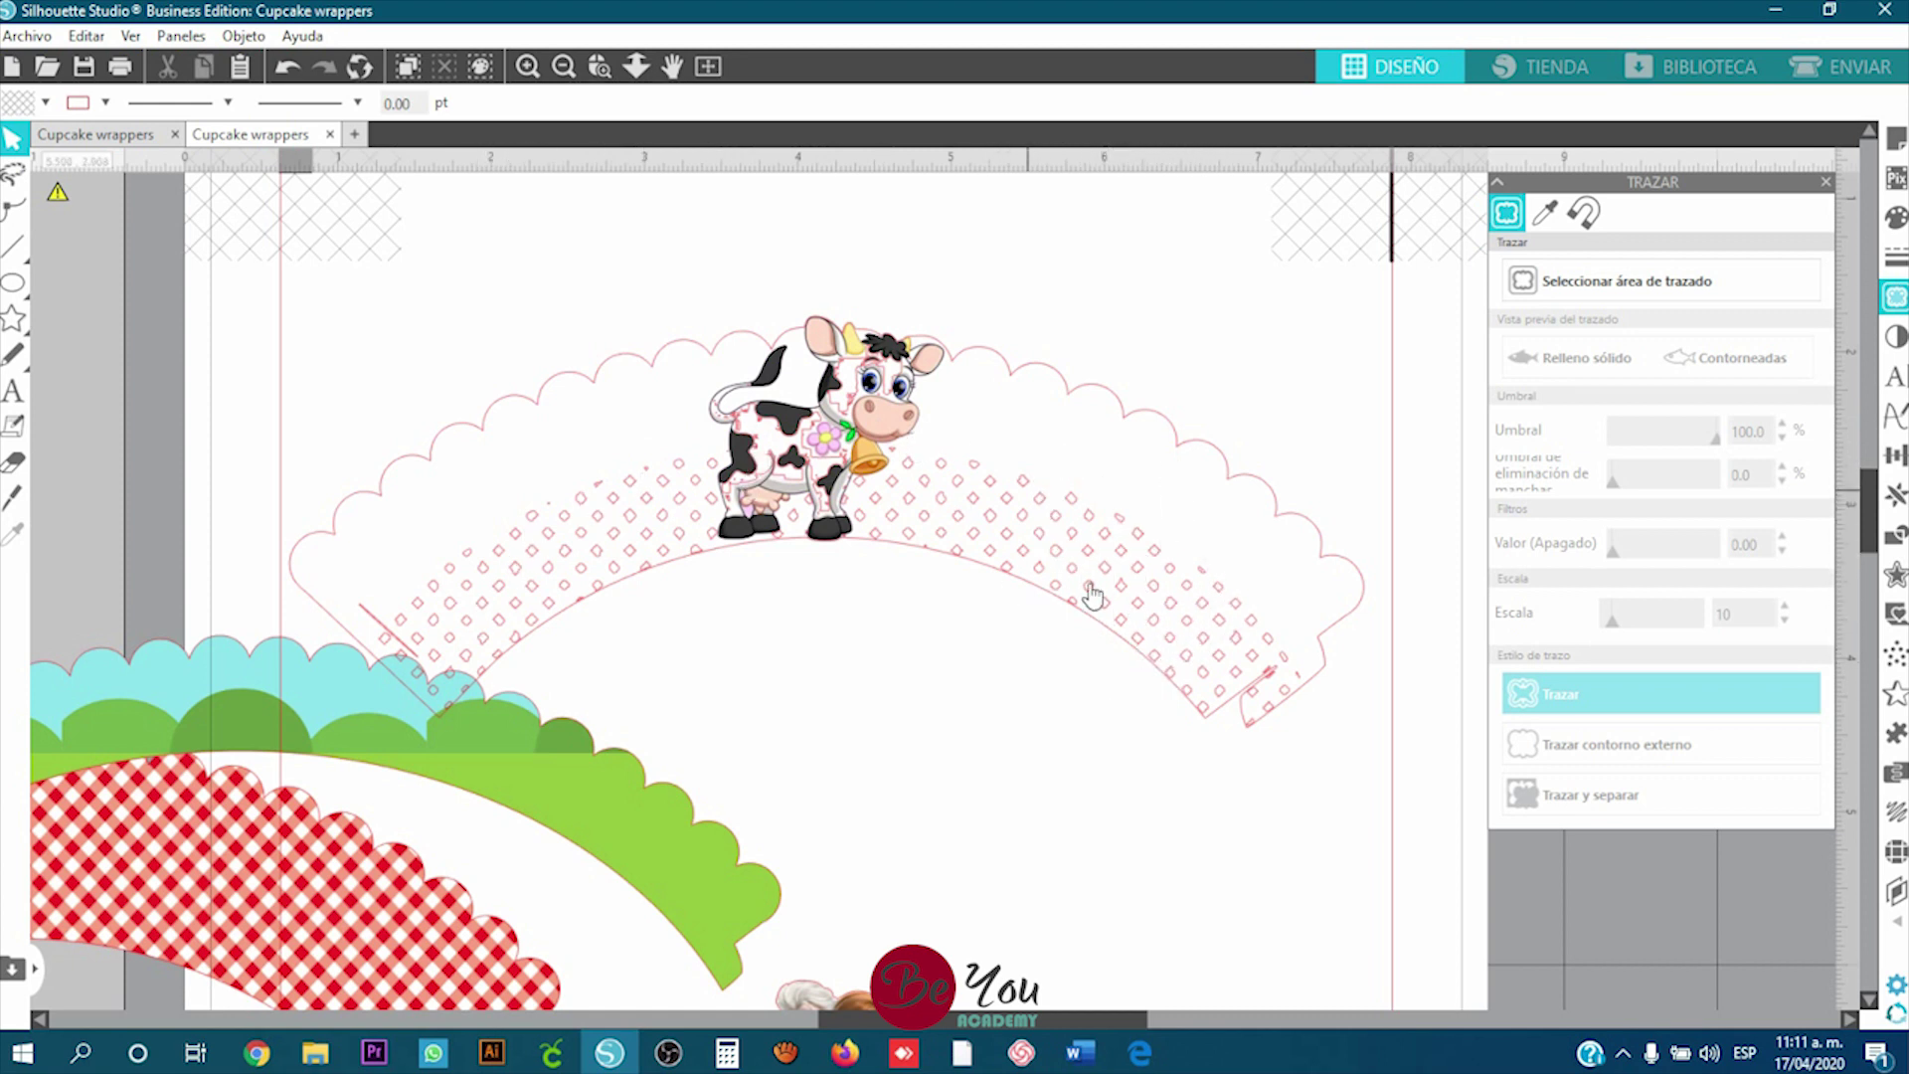
pyautogui.click(1089, 545)
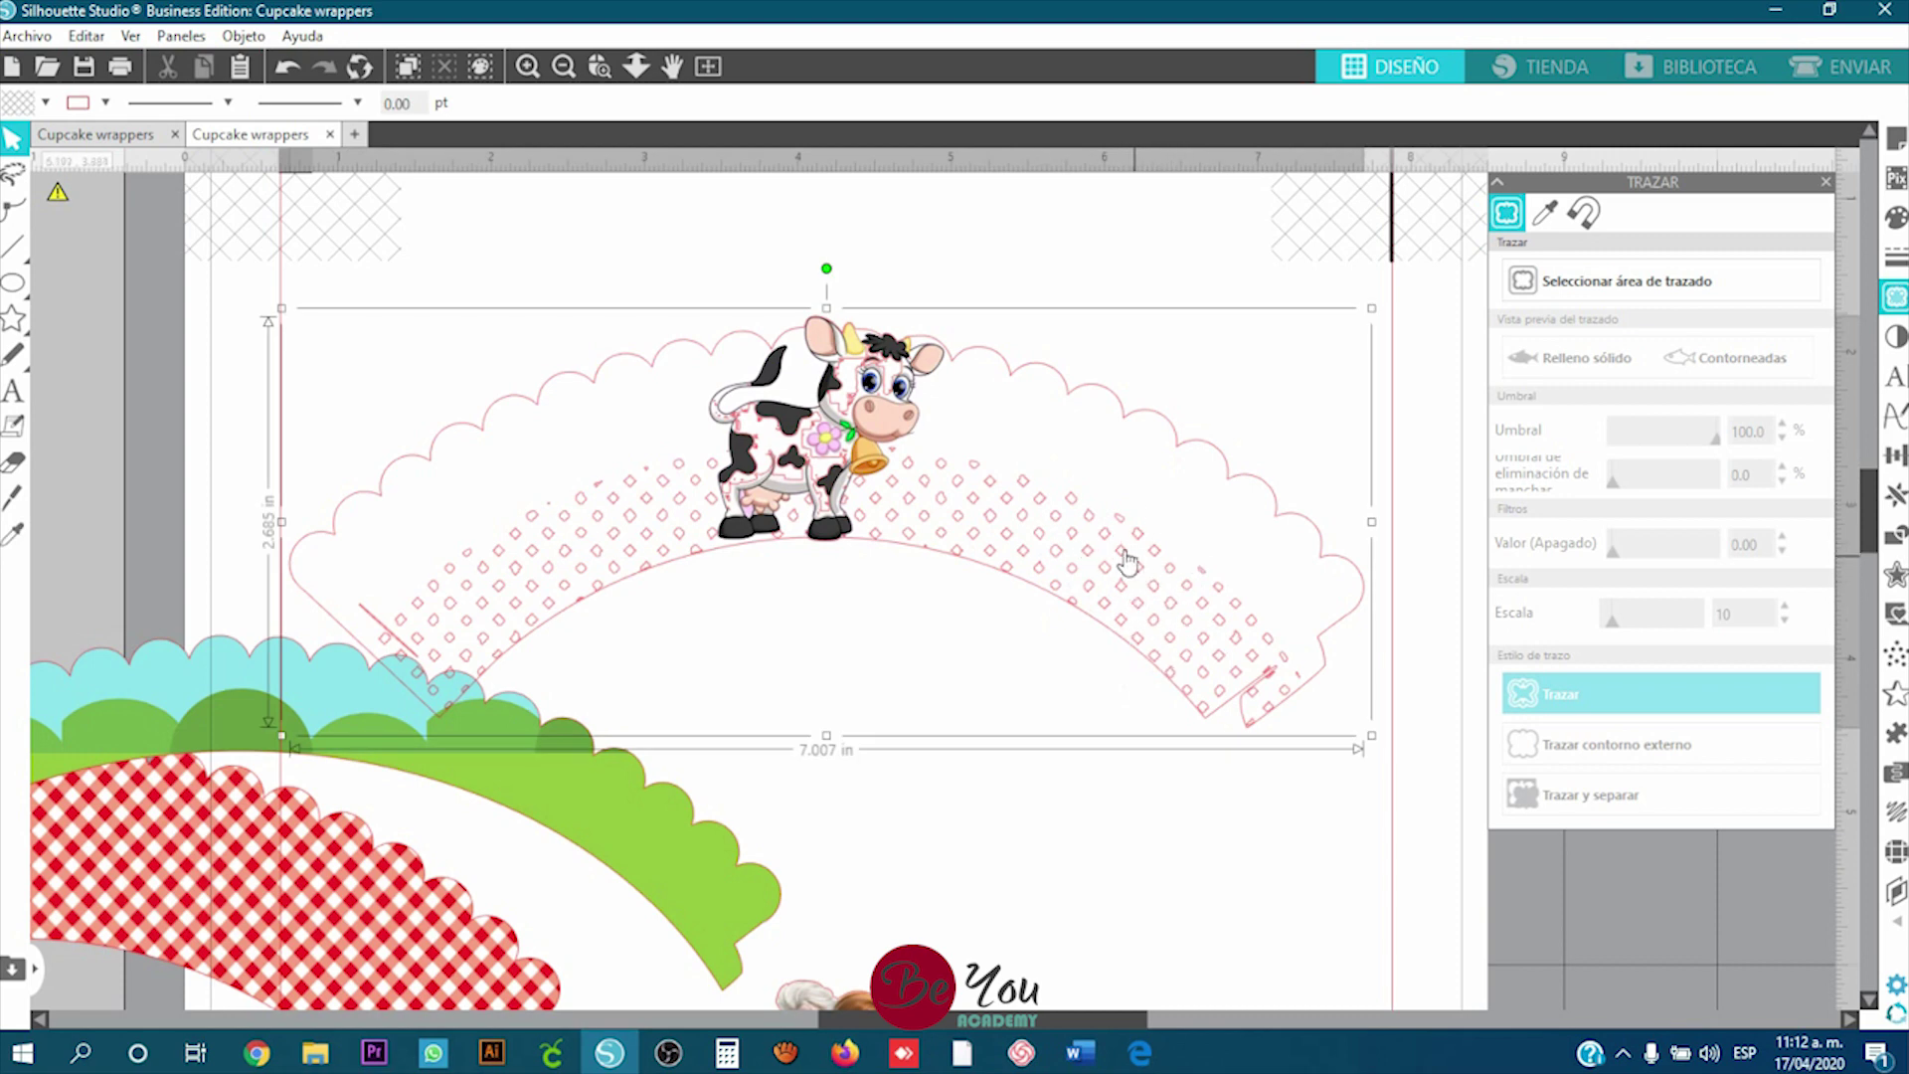
pyautogui.press('Escape')
pyautogui.click(1120, 555)
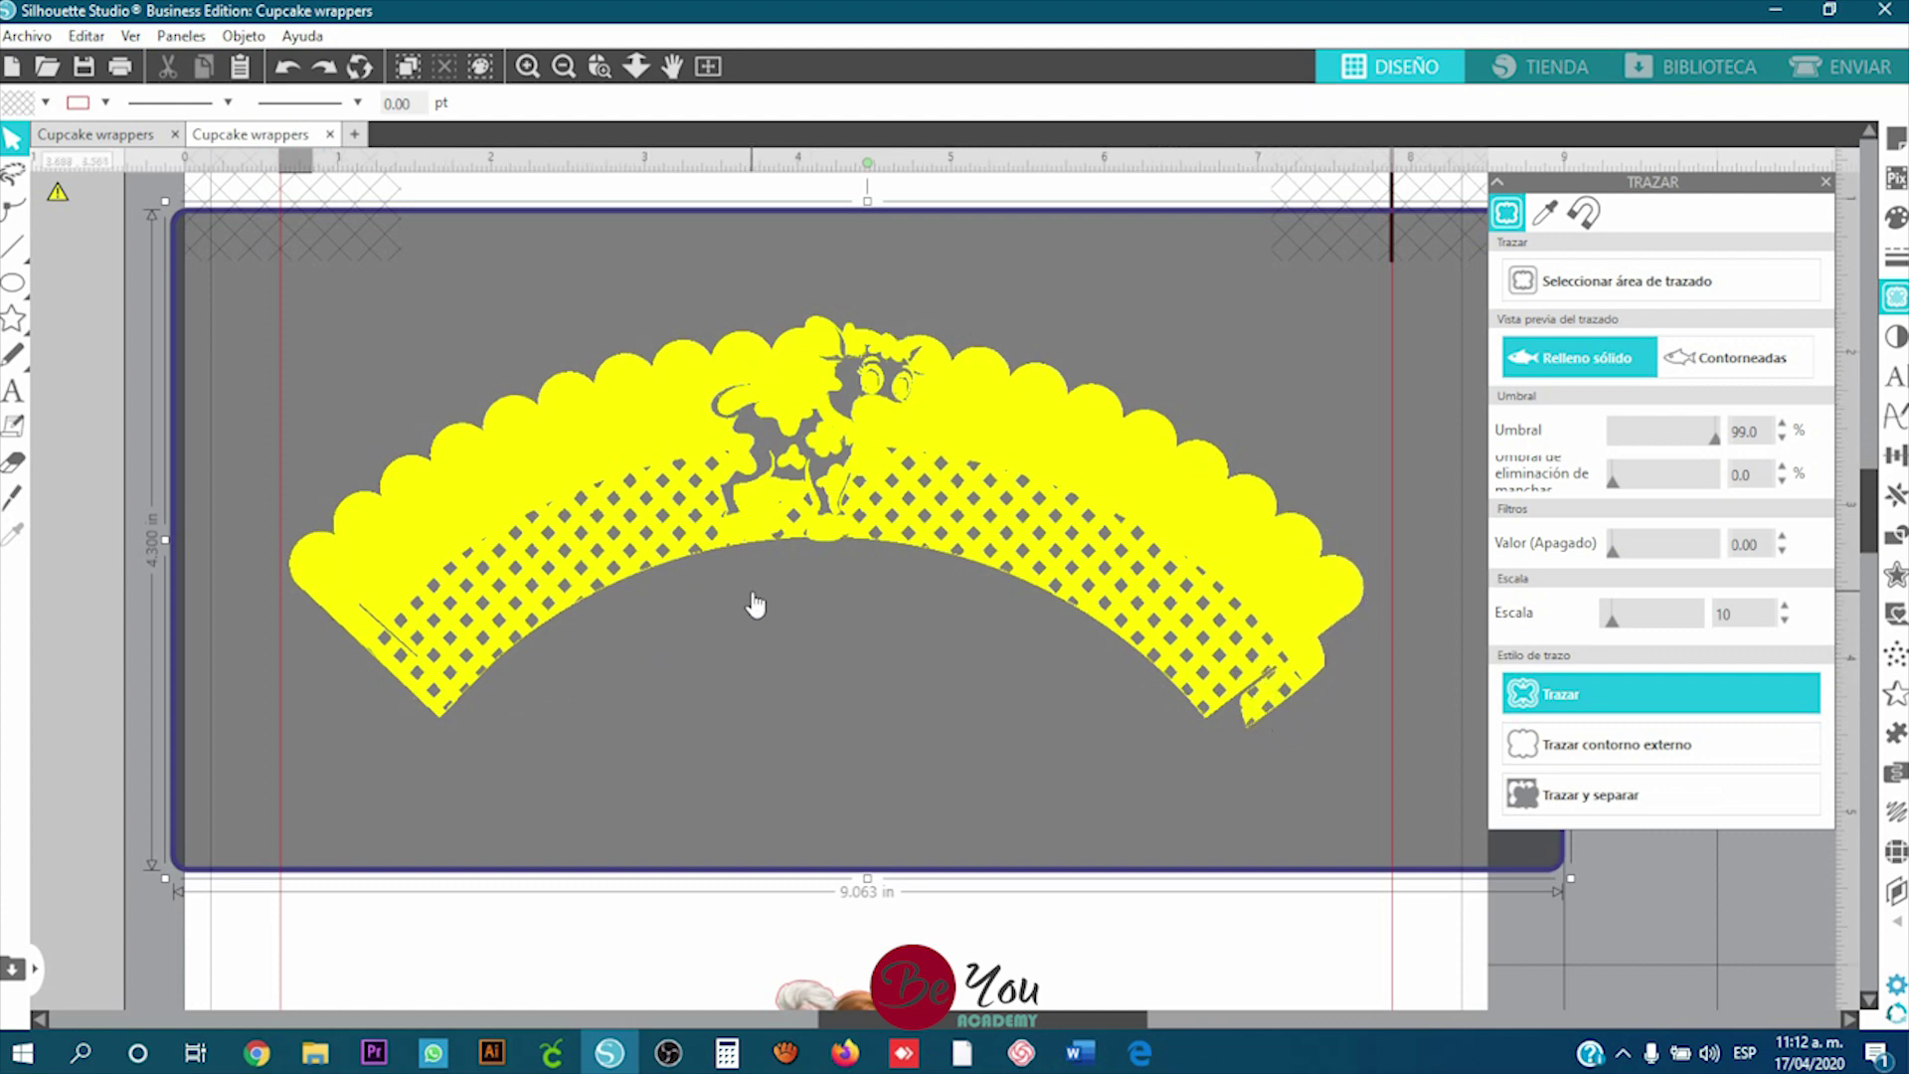
# Step: Trace only the cow wrapper's outer contour at a 99% threshold, checking the outline away from the artwork and restoring its position
pyautogui.click(1631, 753)
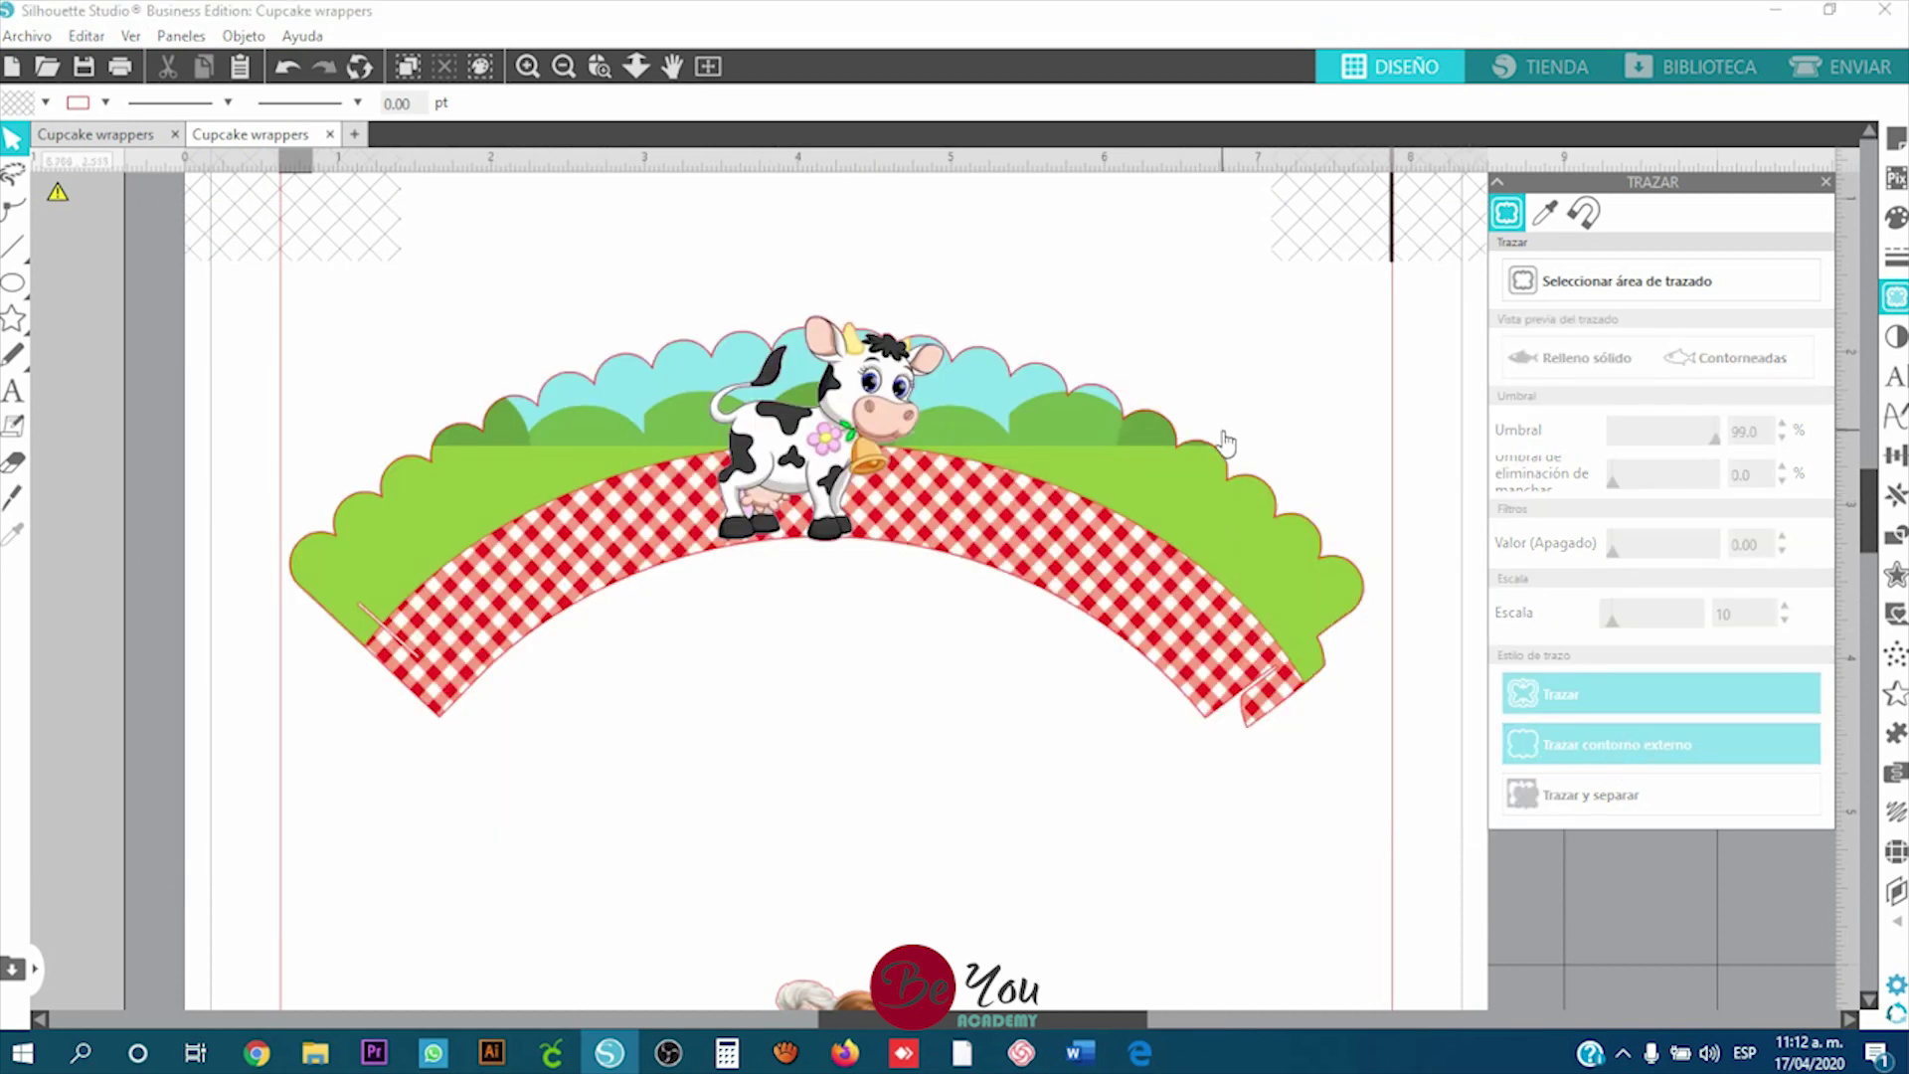
pyautogui.moveTo(1226, 443)
pyautogui.mouseDown()
pyautogui.moveTo(1215, 298)
pyautogui.moveTo(1206, 795)
pyautogui.mouseUp()
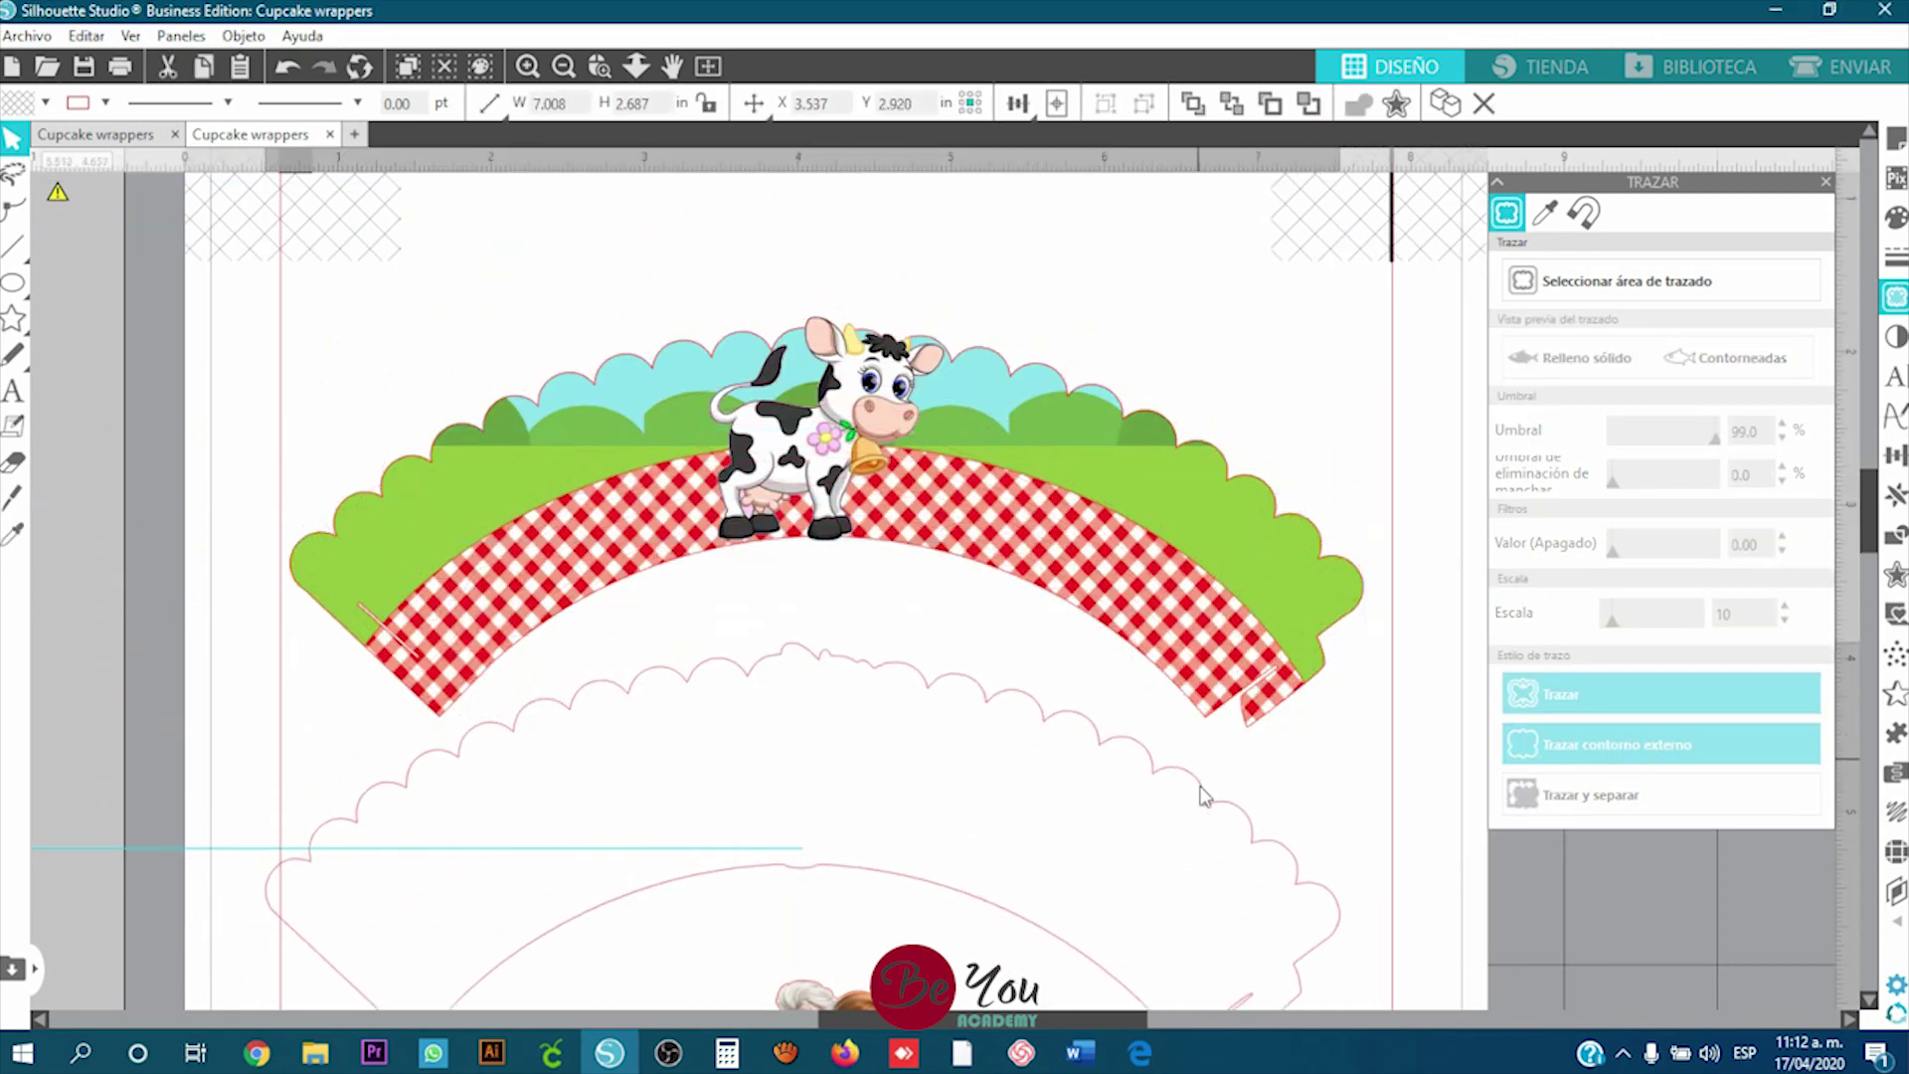
pyautogui.hotkey('ctrl', 'z')
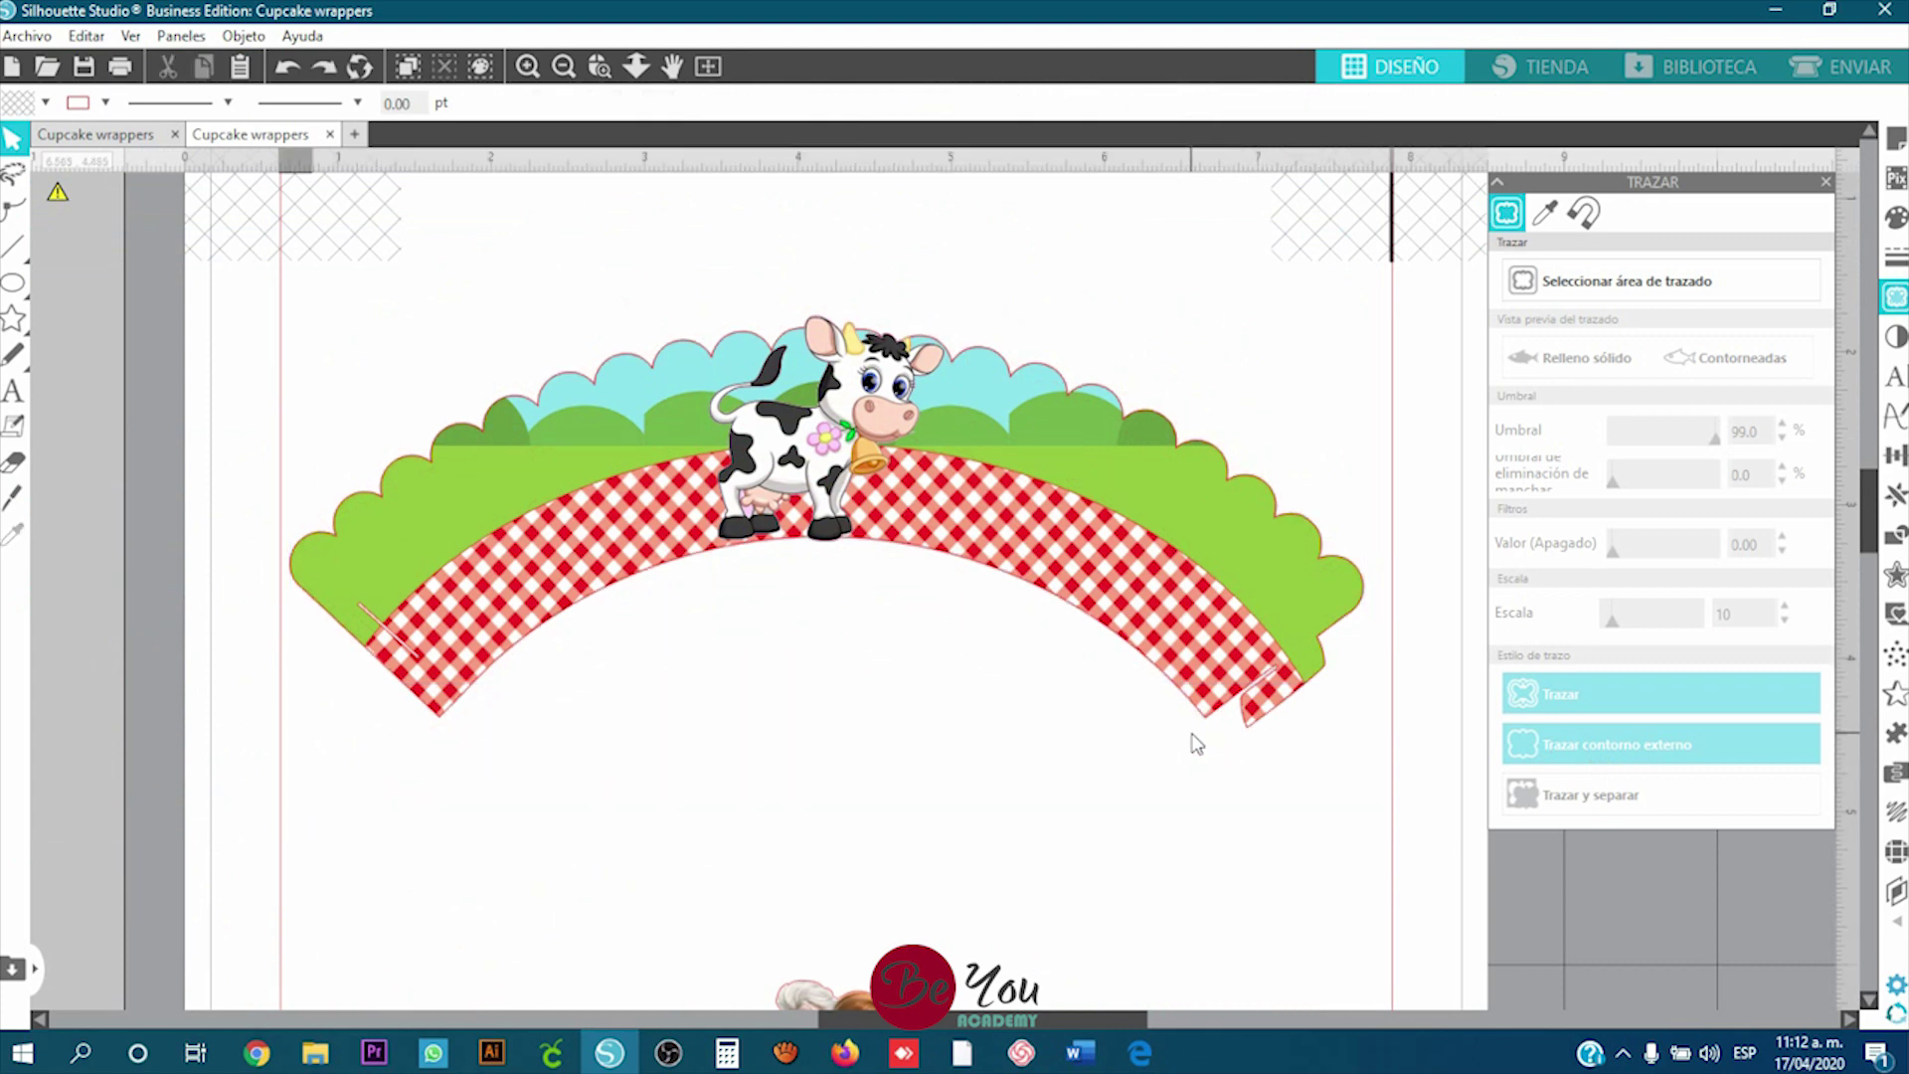
# Step: Check the cow wrapper's cut lines in the send preview, especially around its slot
pyautogui.click(1840, 67)
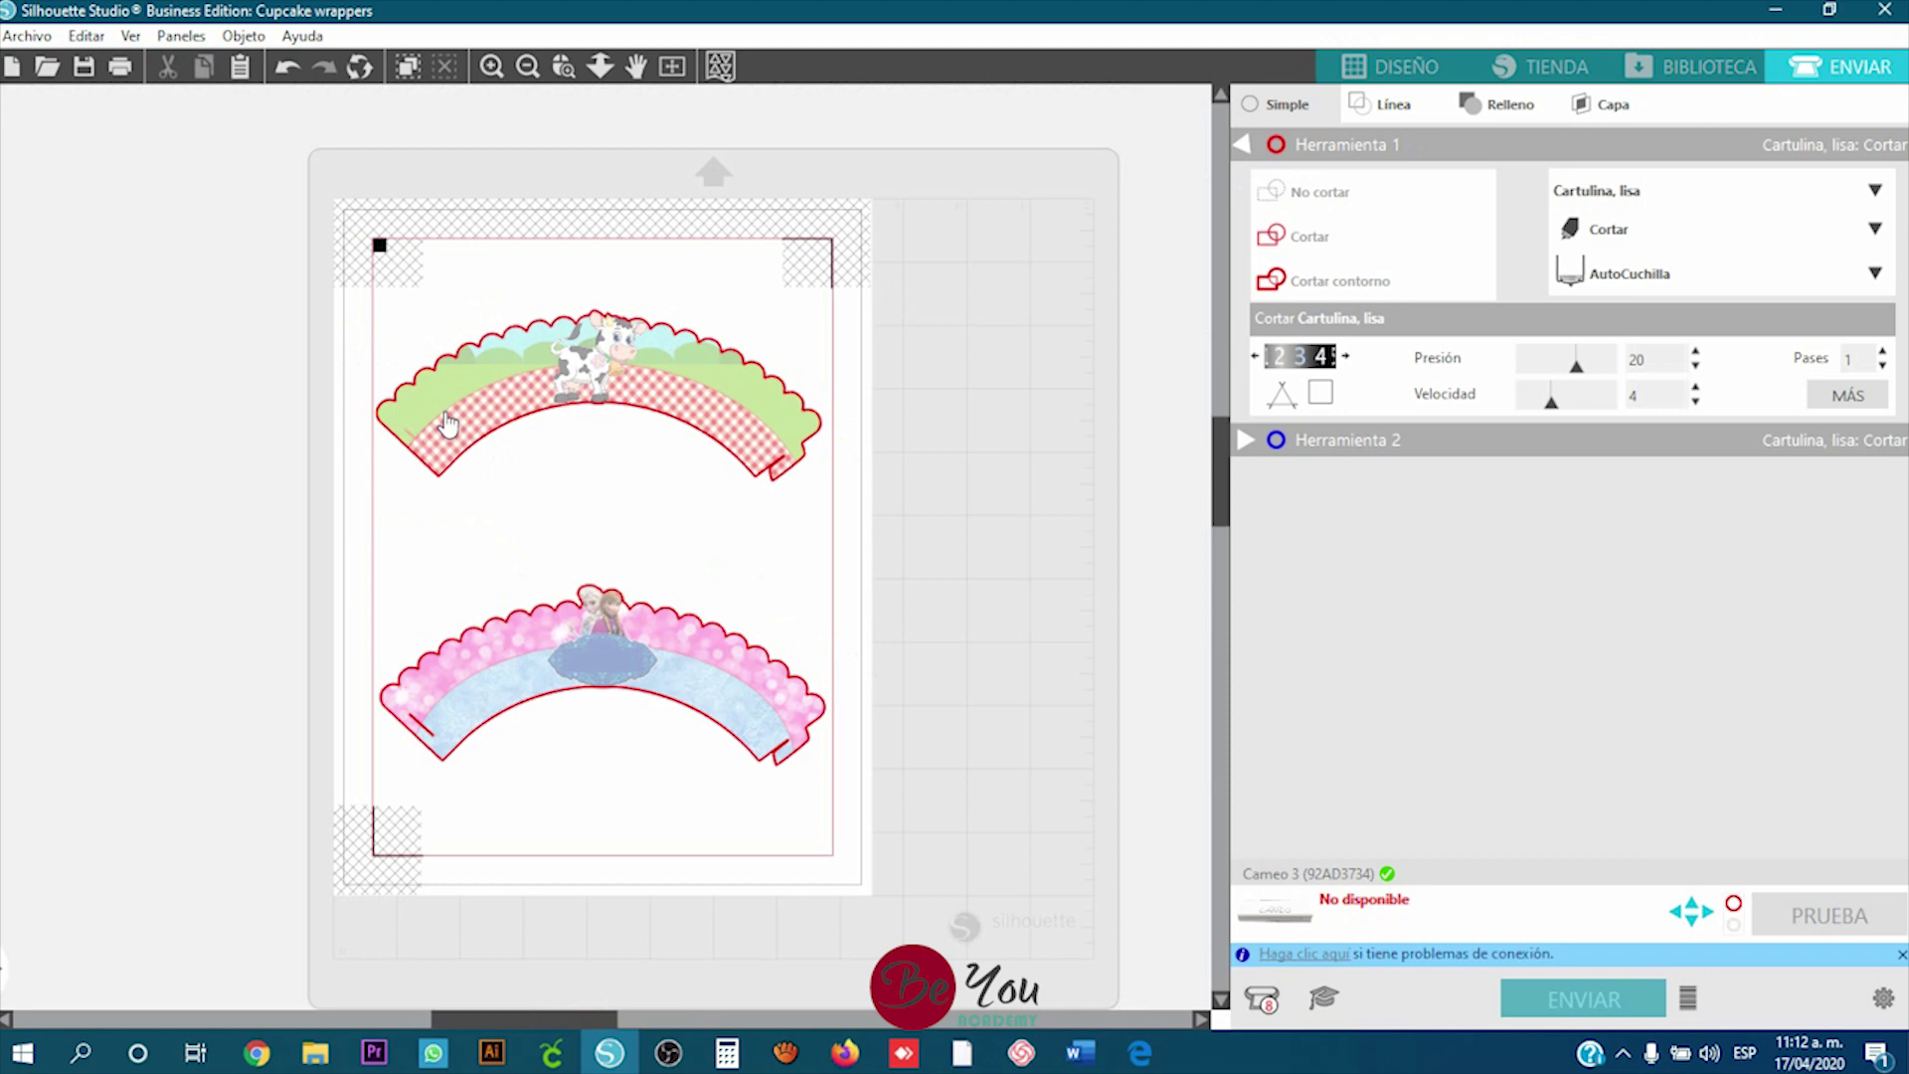
pyautogui.scroll(5, 460, 278)
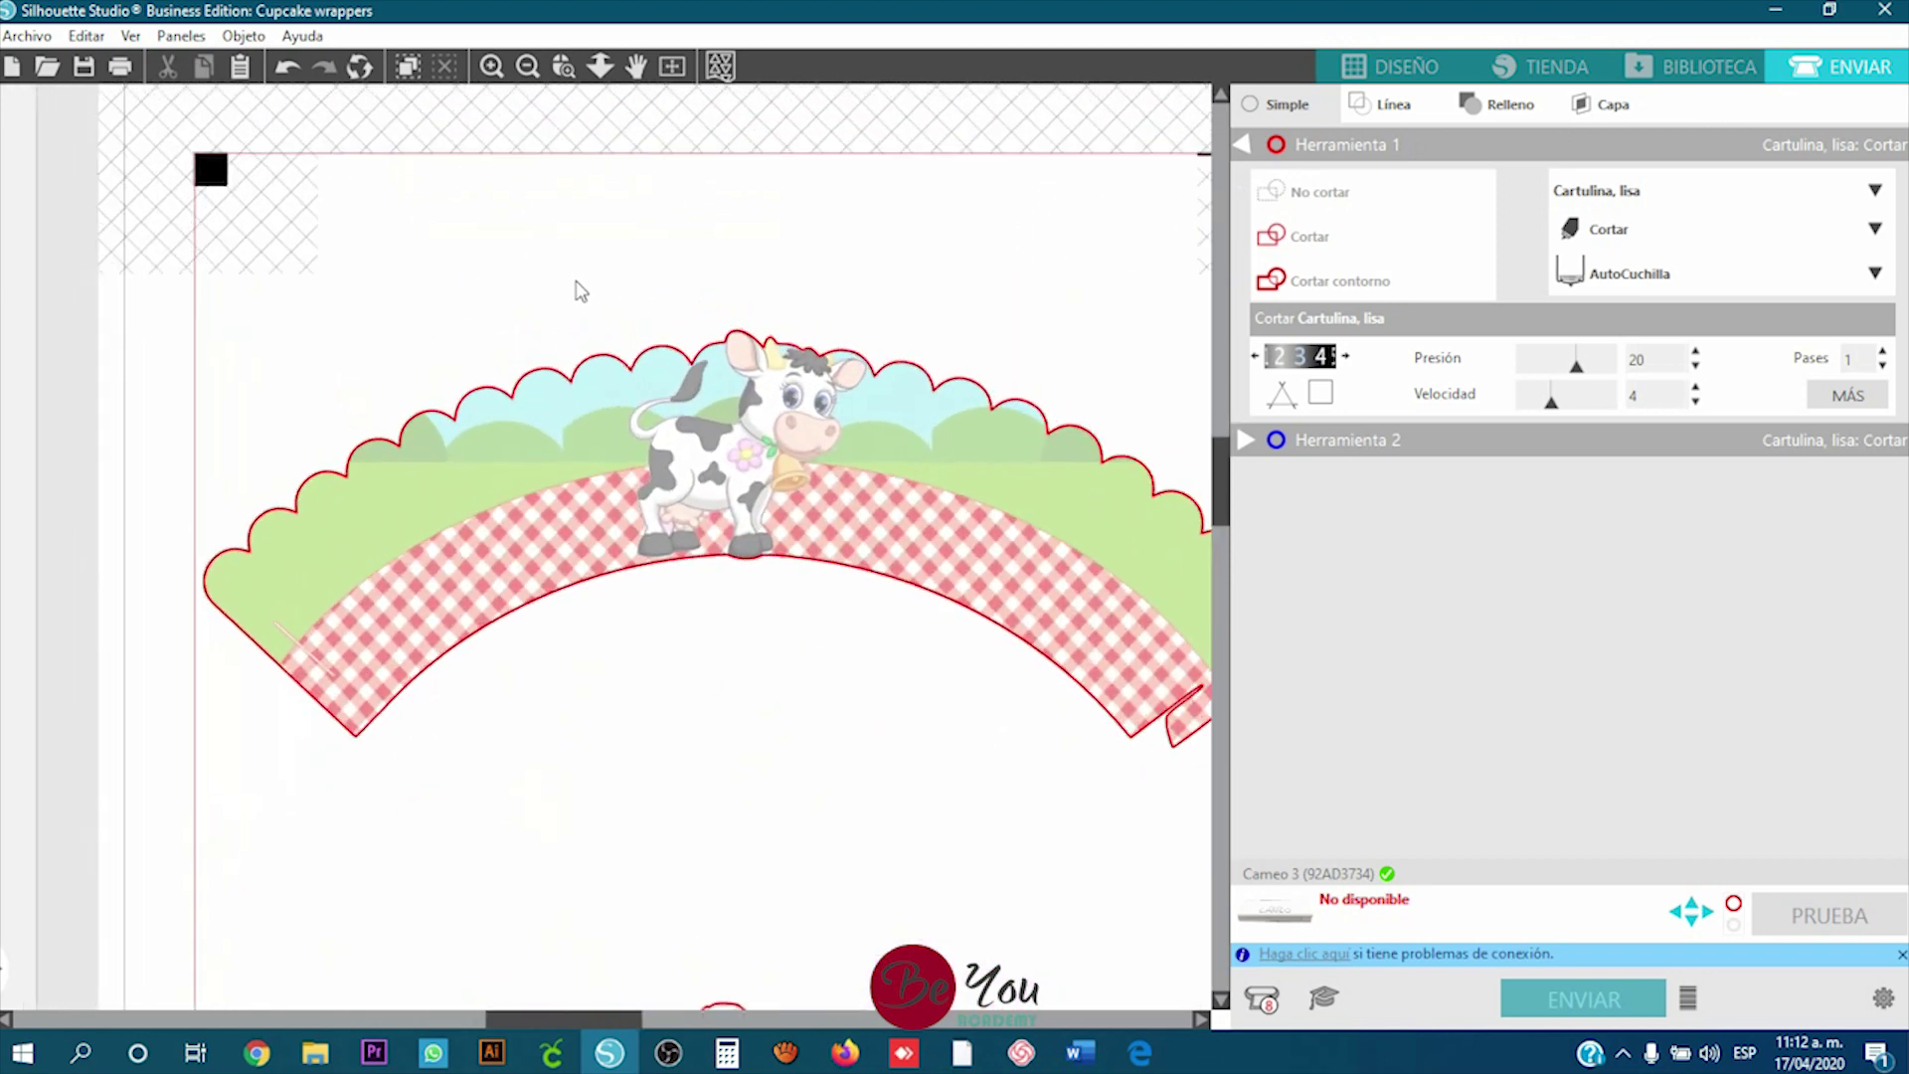
pyautogui.scroll(-1, 581, 292)
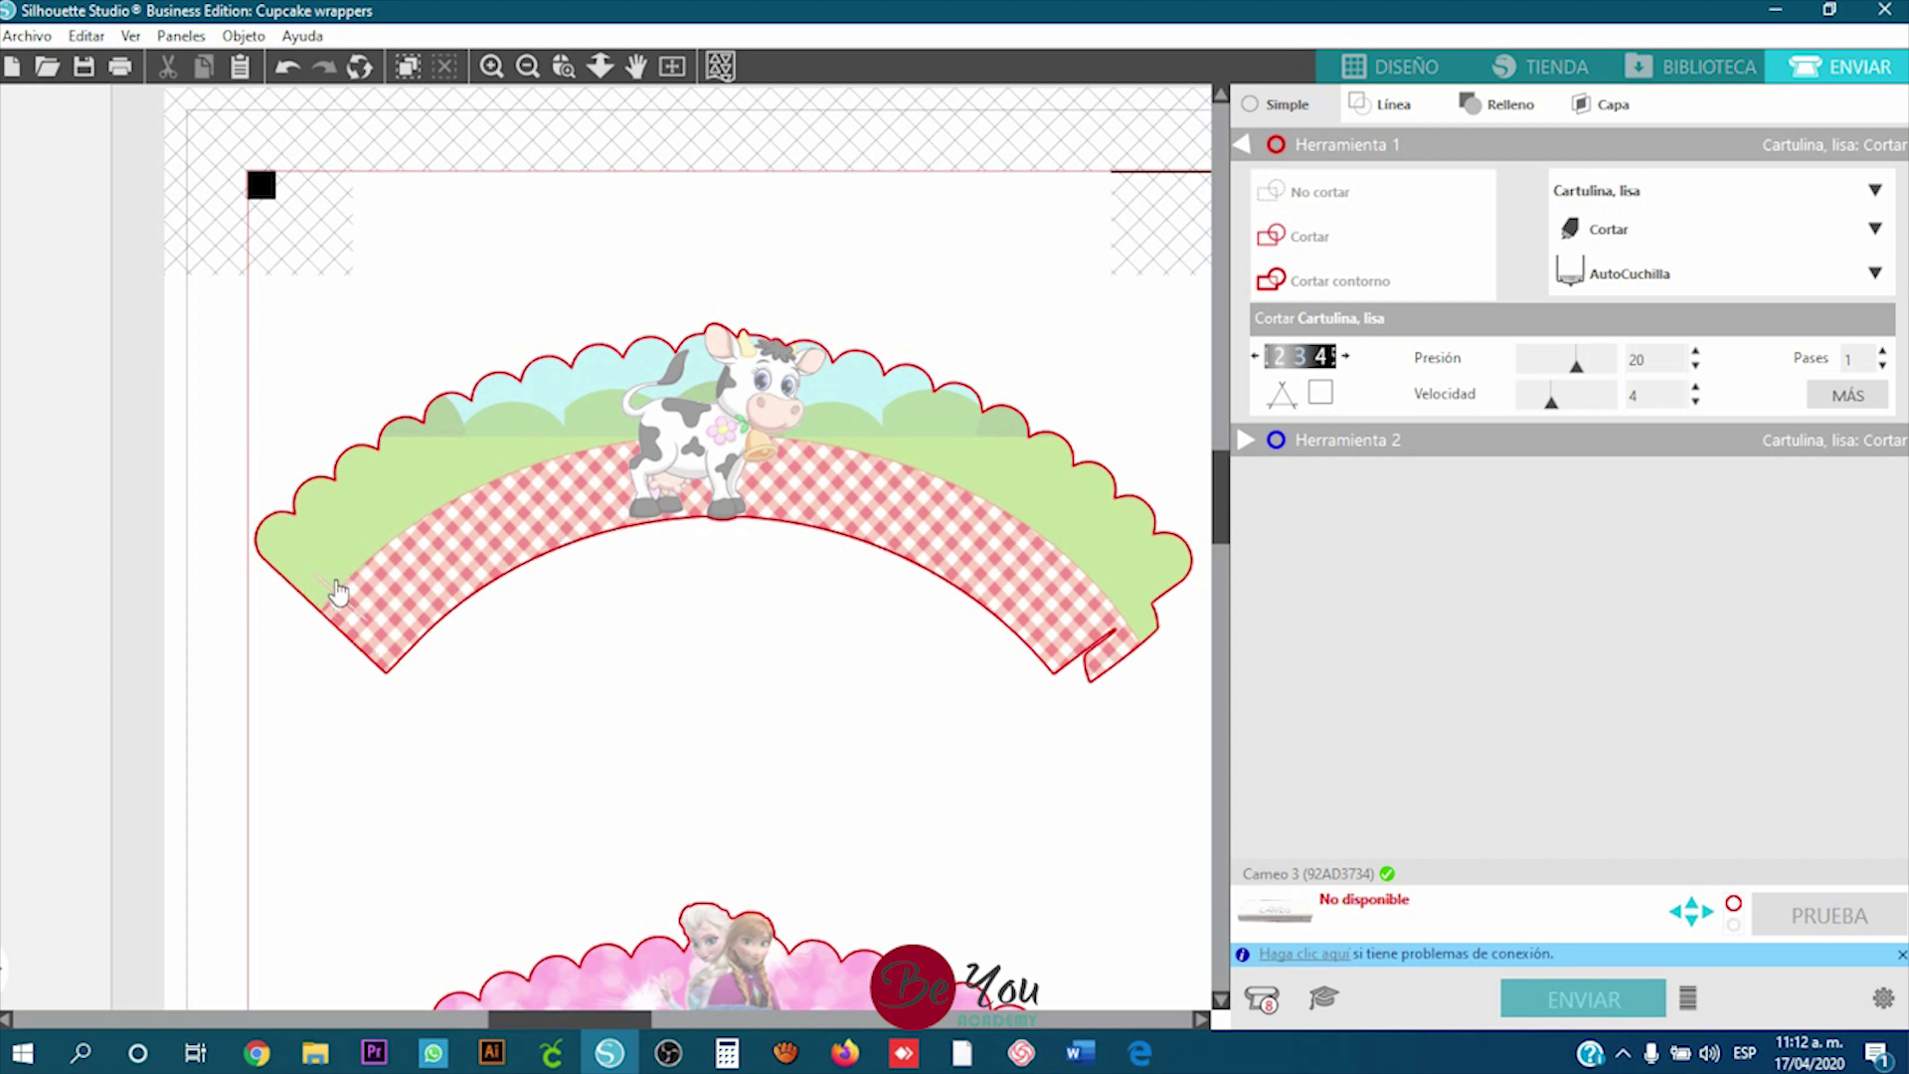
# Step: Draw straight lines over the cow wrapper's white slot, along its long sides and across its upper end
pyautogui.click(1393, 66)
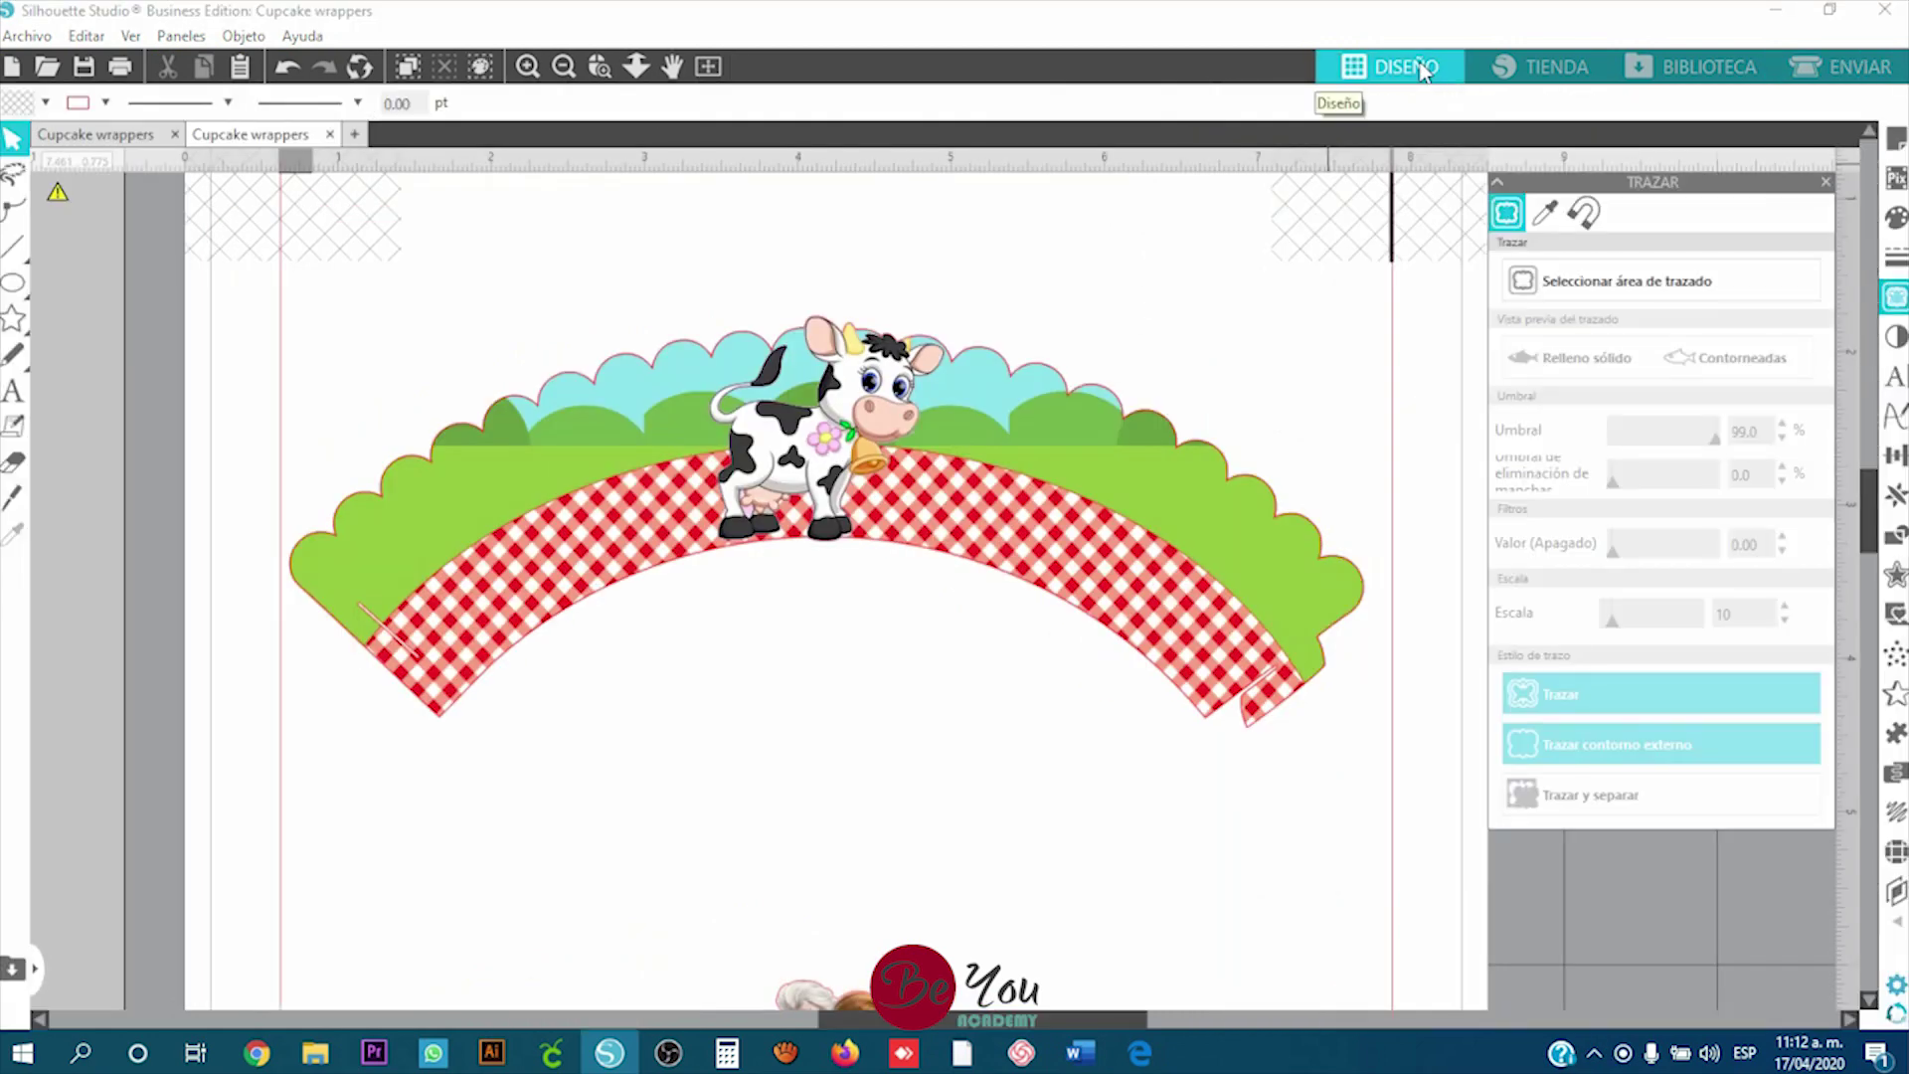
pyautogui.scroll(5, 512, 693)
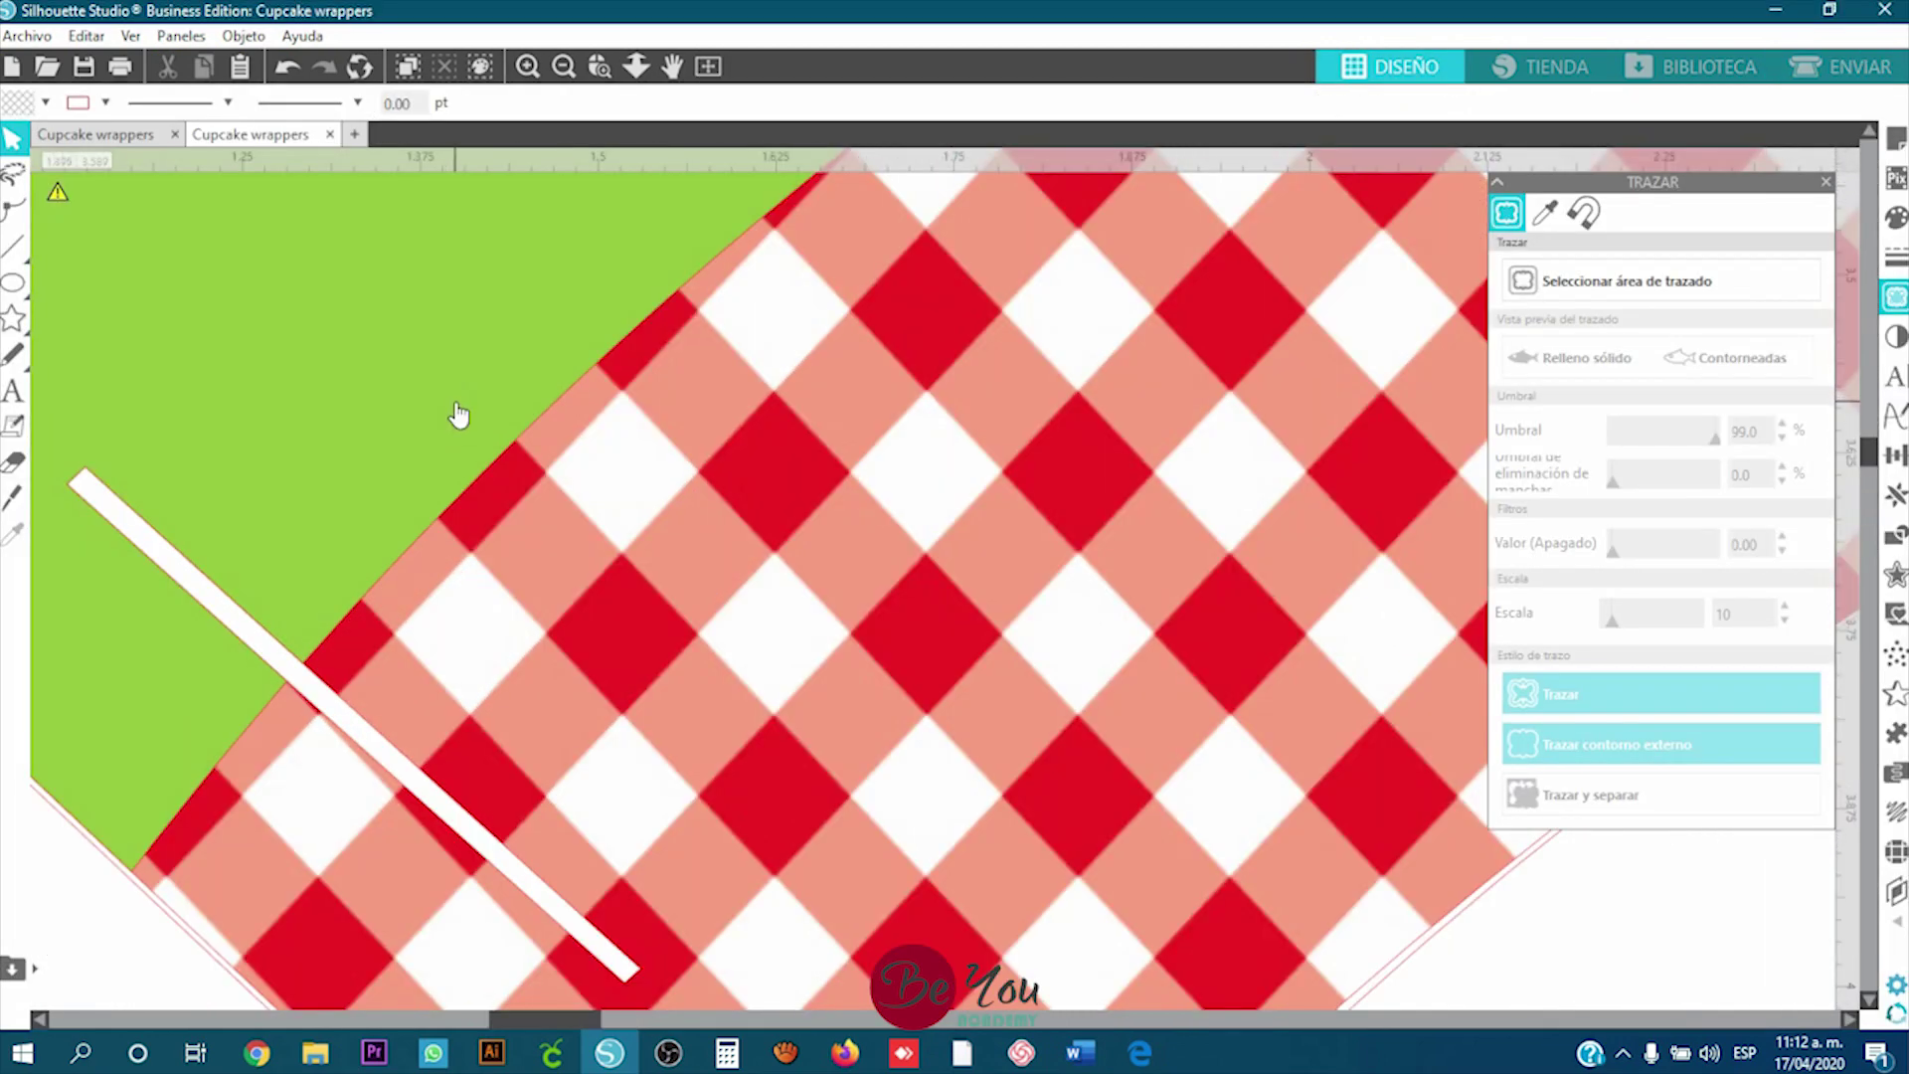
pyautogui.scroll(-3, 460, 415)
pyautogui.hscroll(-2, 460, 416)
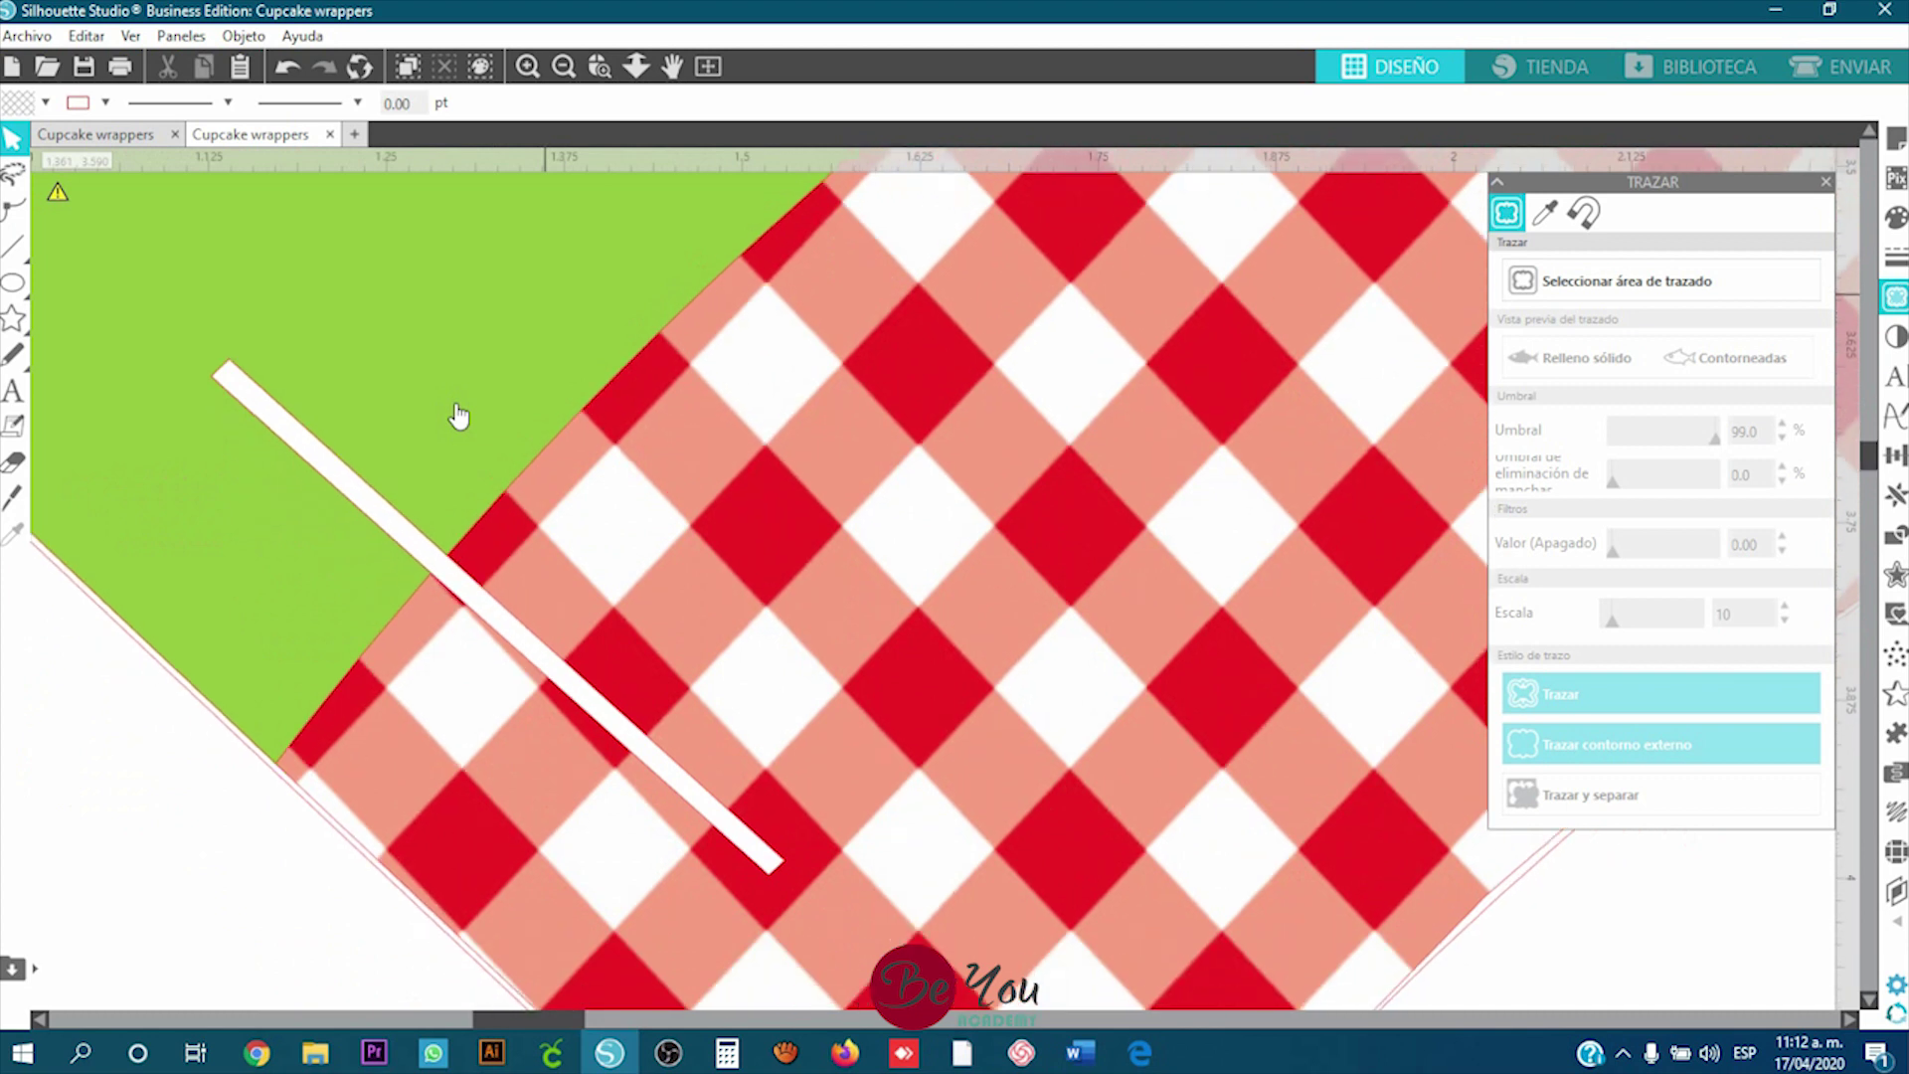
pyautogui.hscroll(-3, 460, 416)
pyautogui.moveTo(15, 248)
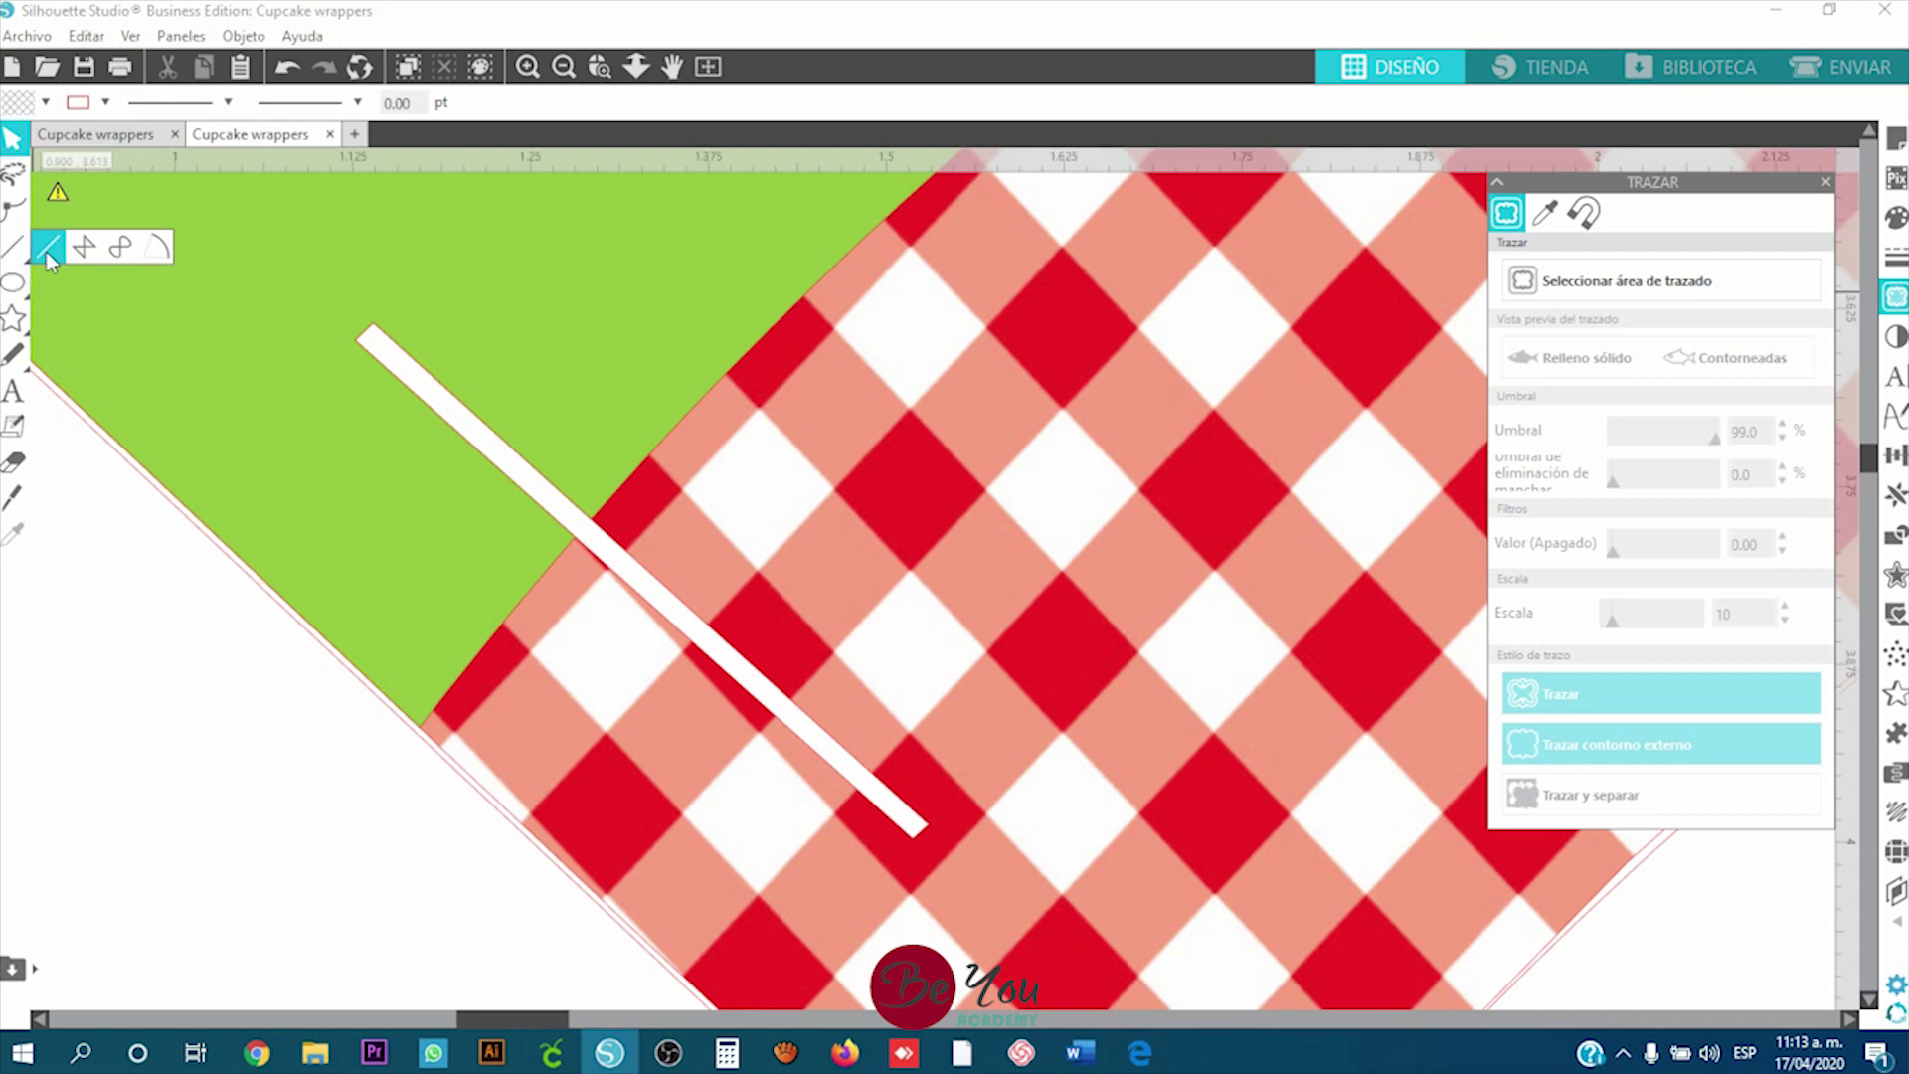
pyautogui.click(46, 251)
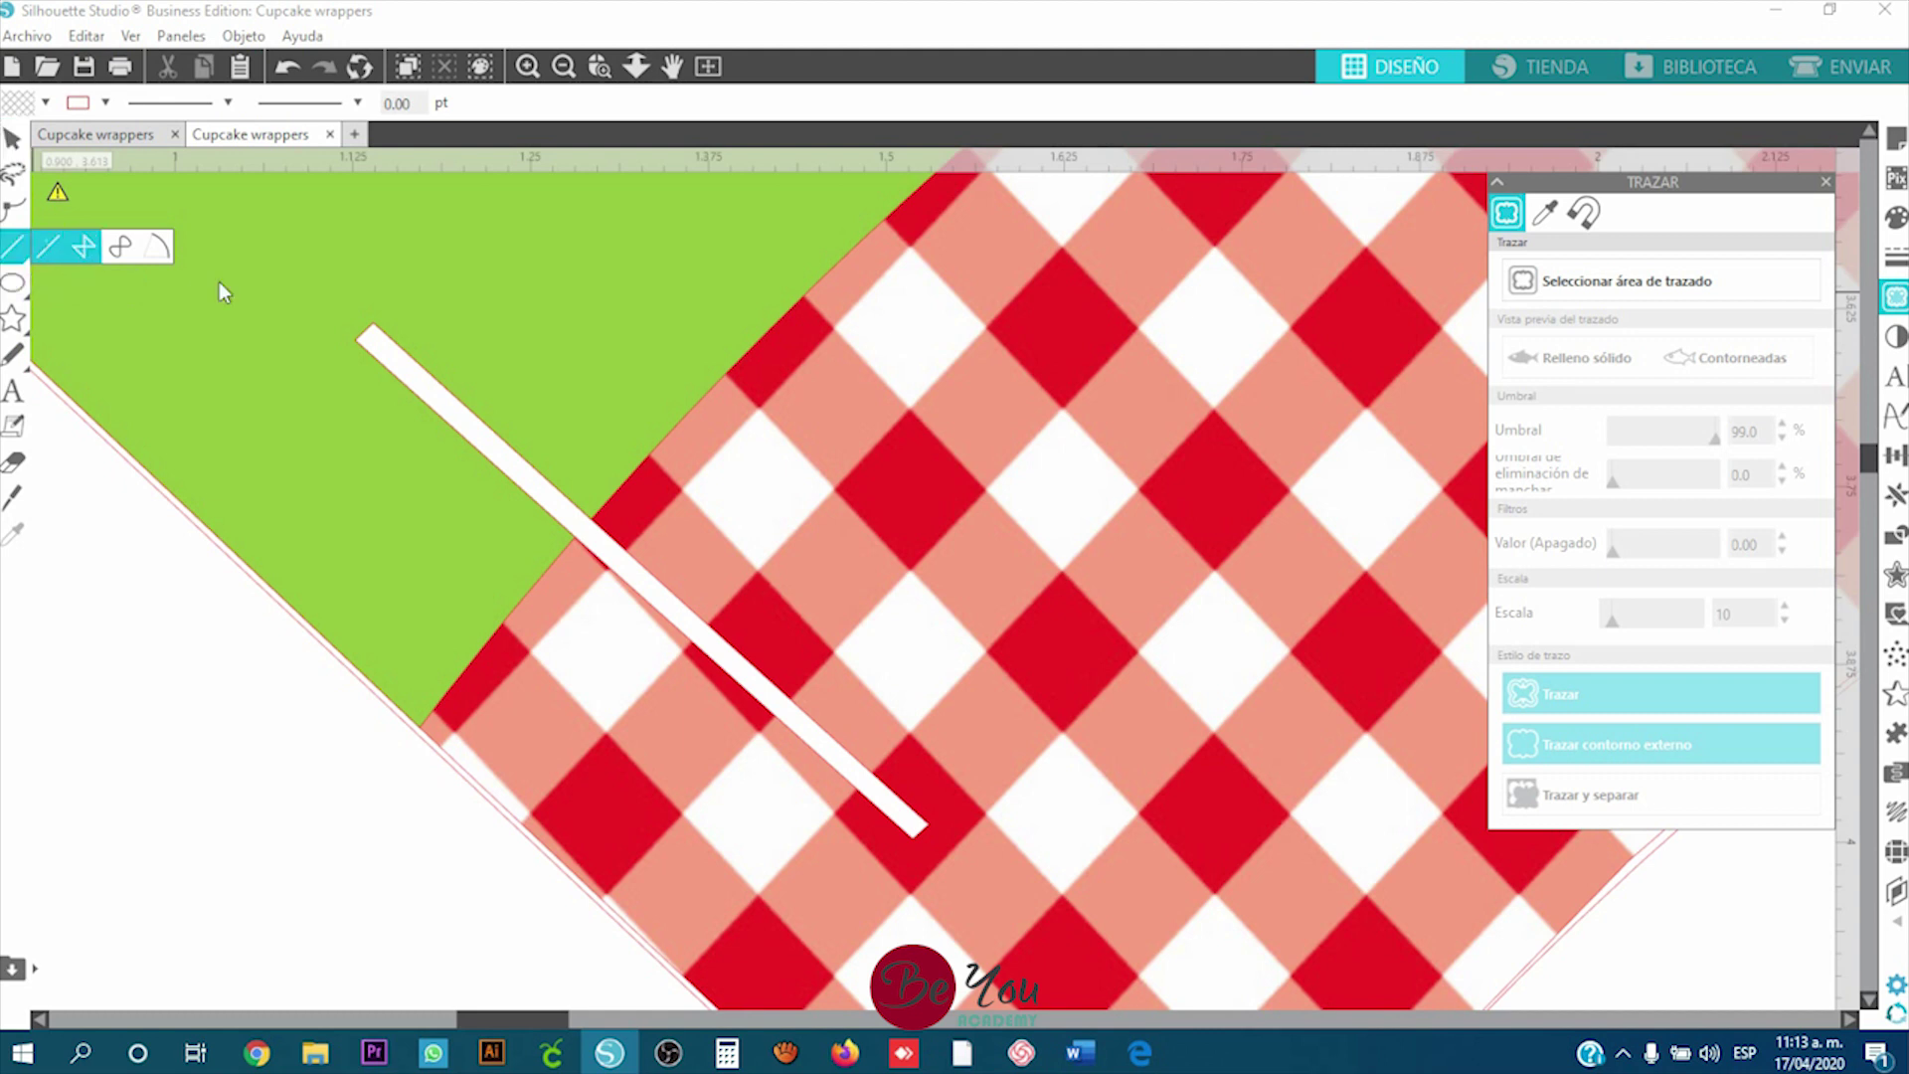
pyautogui.moveTo(355, 341)
pyautogui.mouseDown()
pyautogui.moveTo(363, 380)
pyautogui.moveTo(623, 563)
pyautogui.moveTo(916, 840)
pyautogui.moveTo(930, 825)
pyautogui.moveTo(522, 502)
pyautogui.moveTo(372, 328)
pyautogui.moveTo(356, 342)
pyautogui.mouseUp()
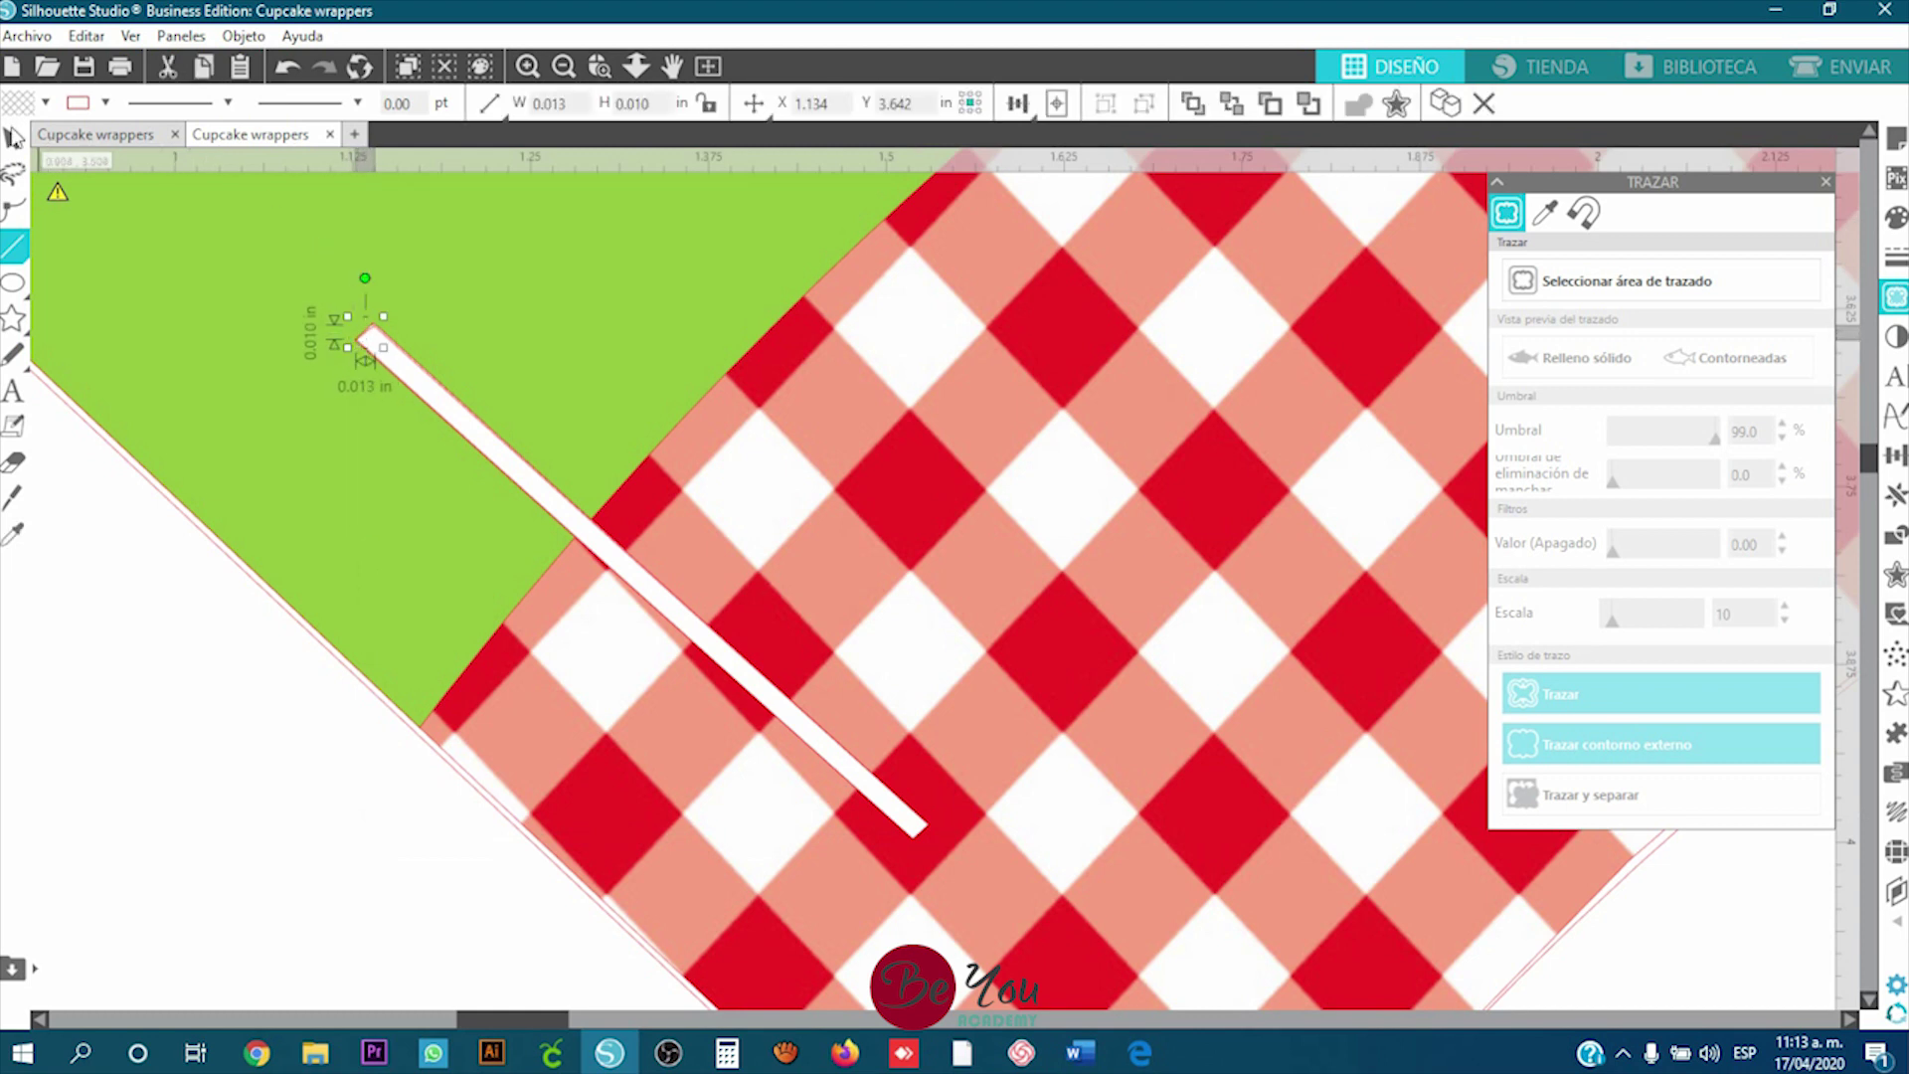
# Step: Rotate the short line at the slot's upper end to match the slot's angle and move it onto the edge
pyautogui.click(13, 137)
pyautogui.scroll(6, 380, 342)
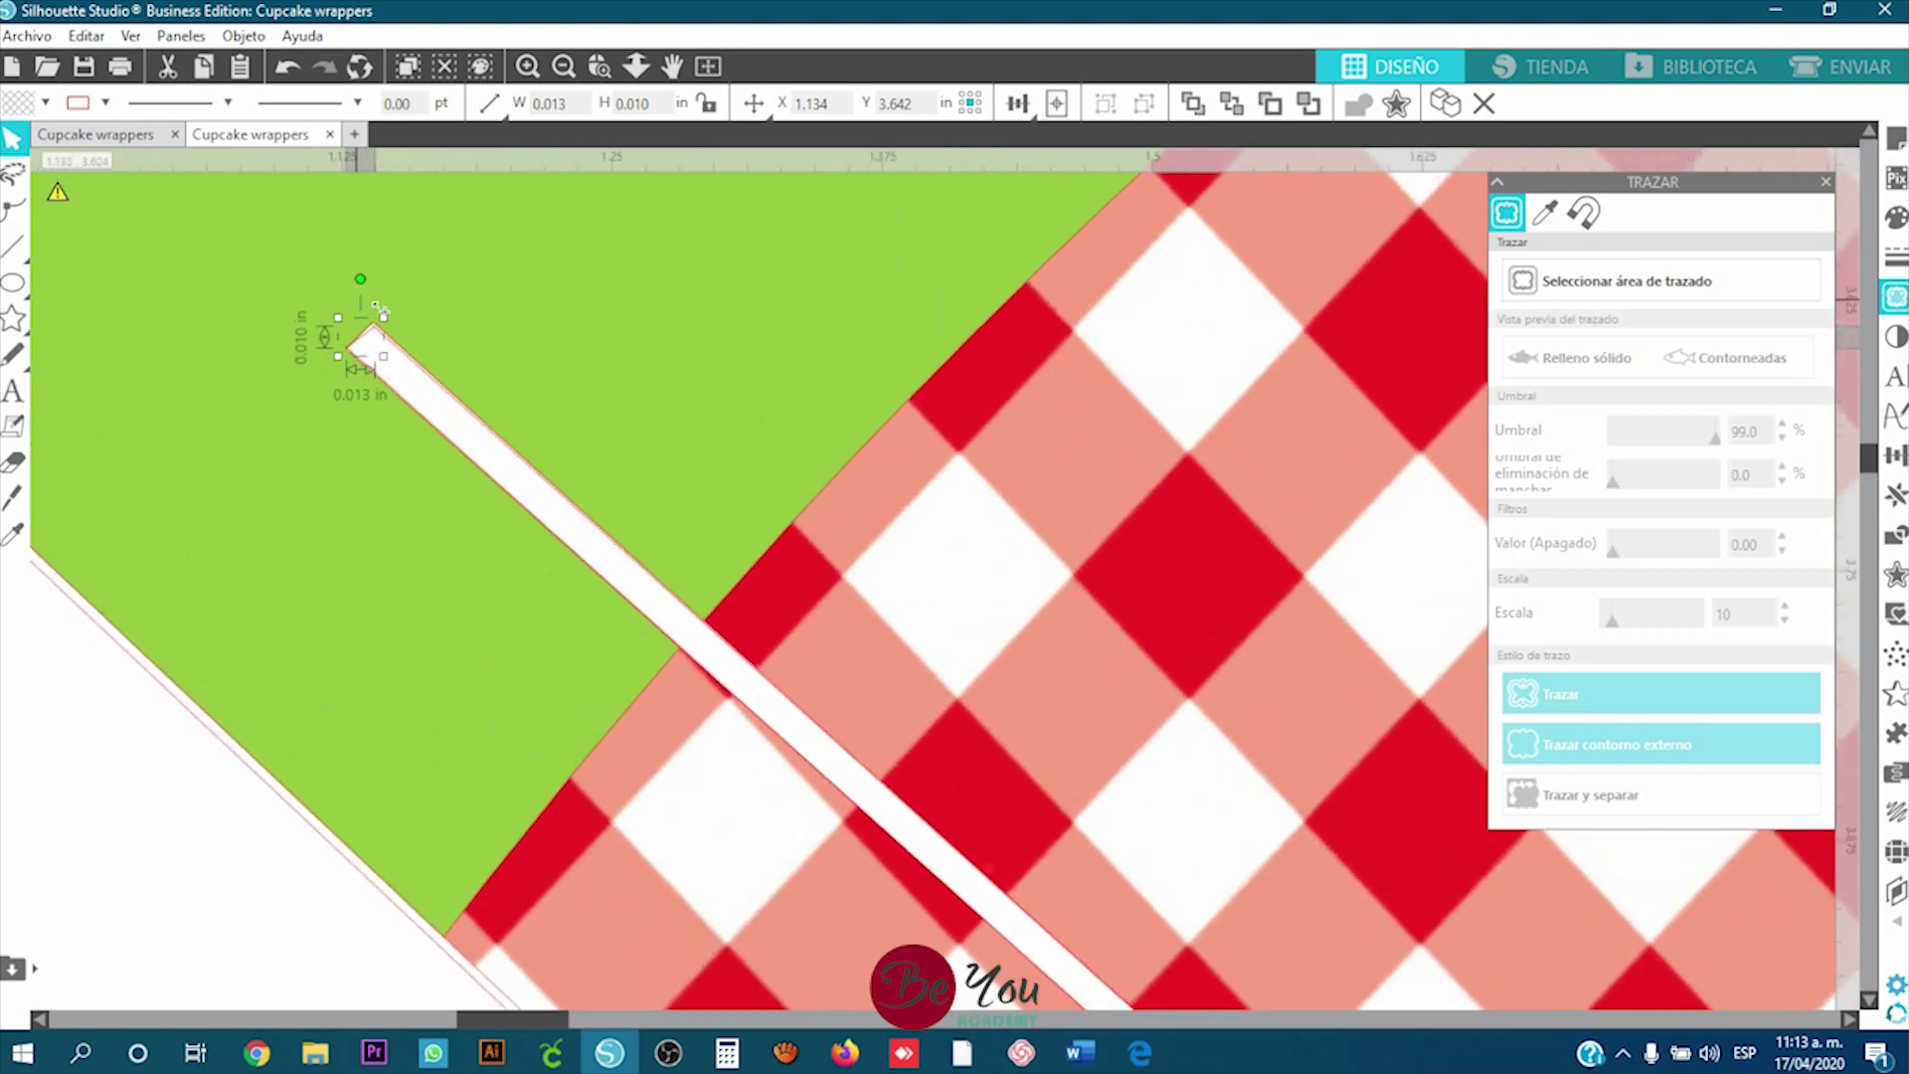
pyautogui.scroll(5, 386, 352)
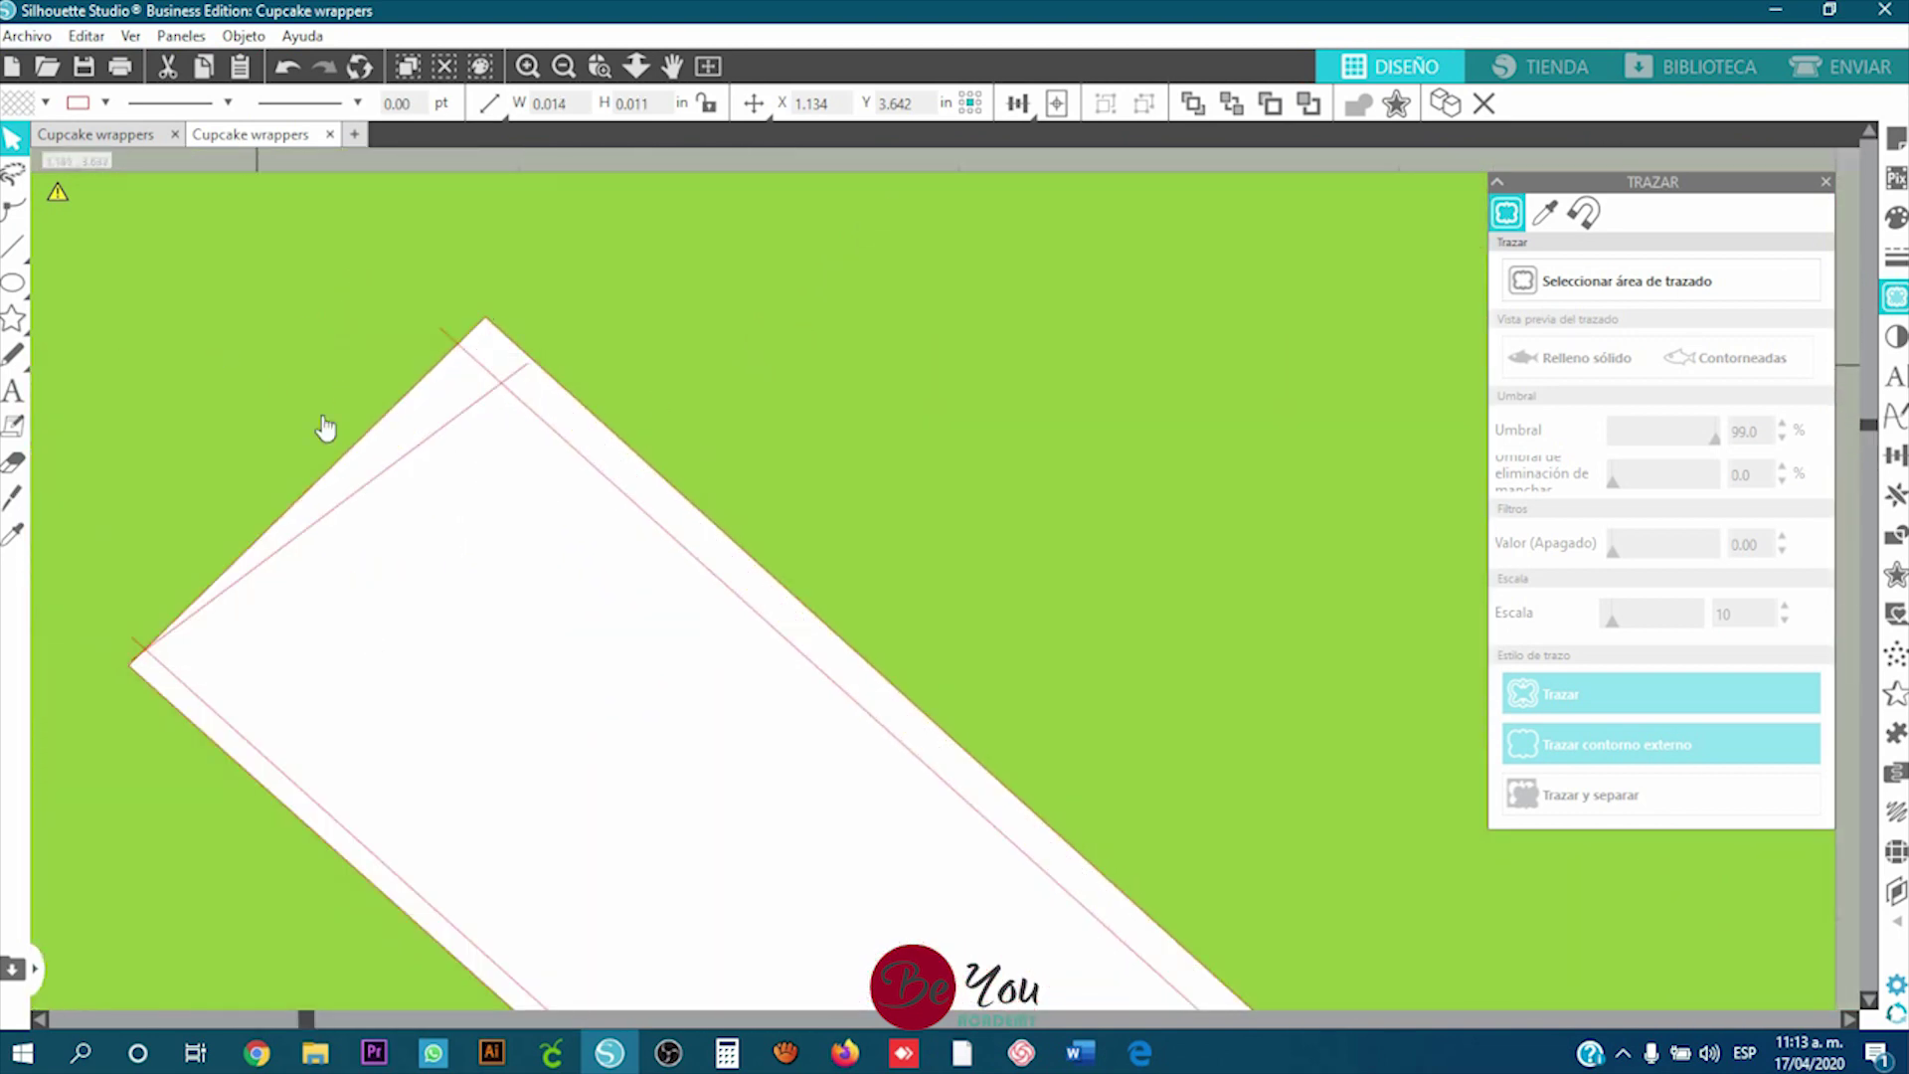
pyautogui.scroll(1, 418, 465)
pyautogui.click(407, 485)
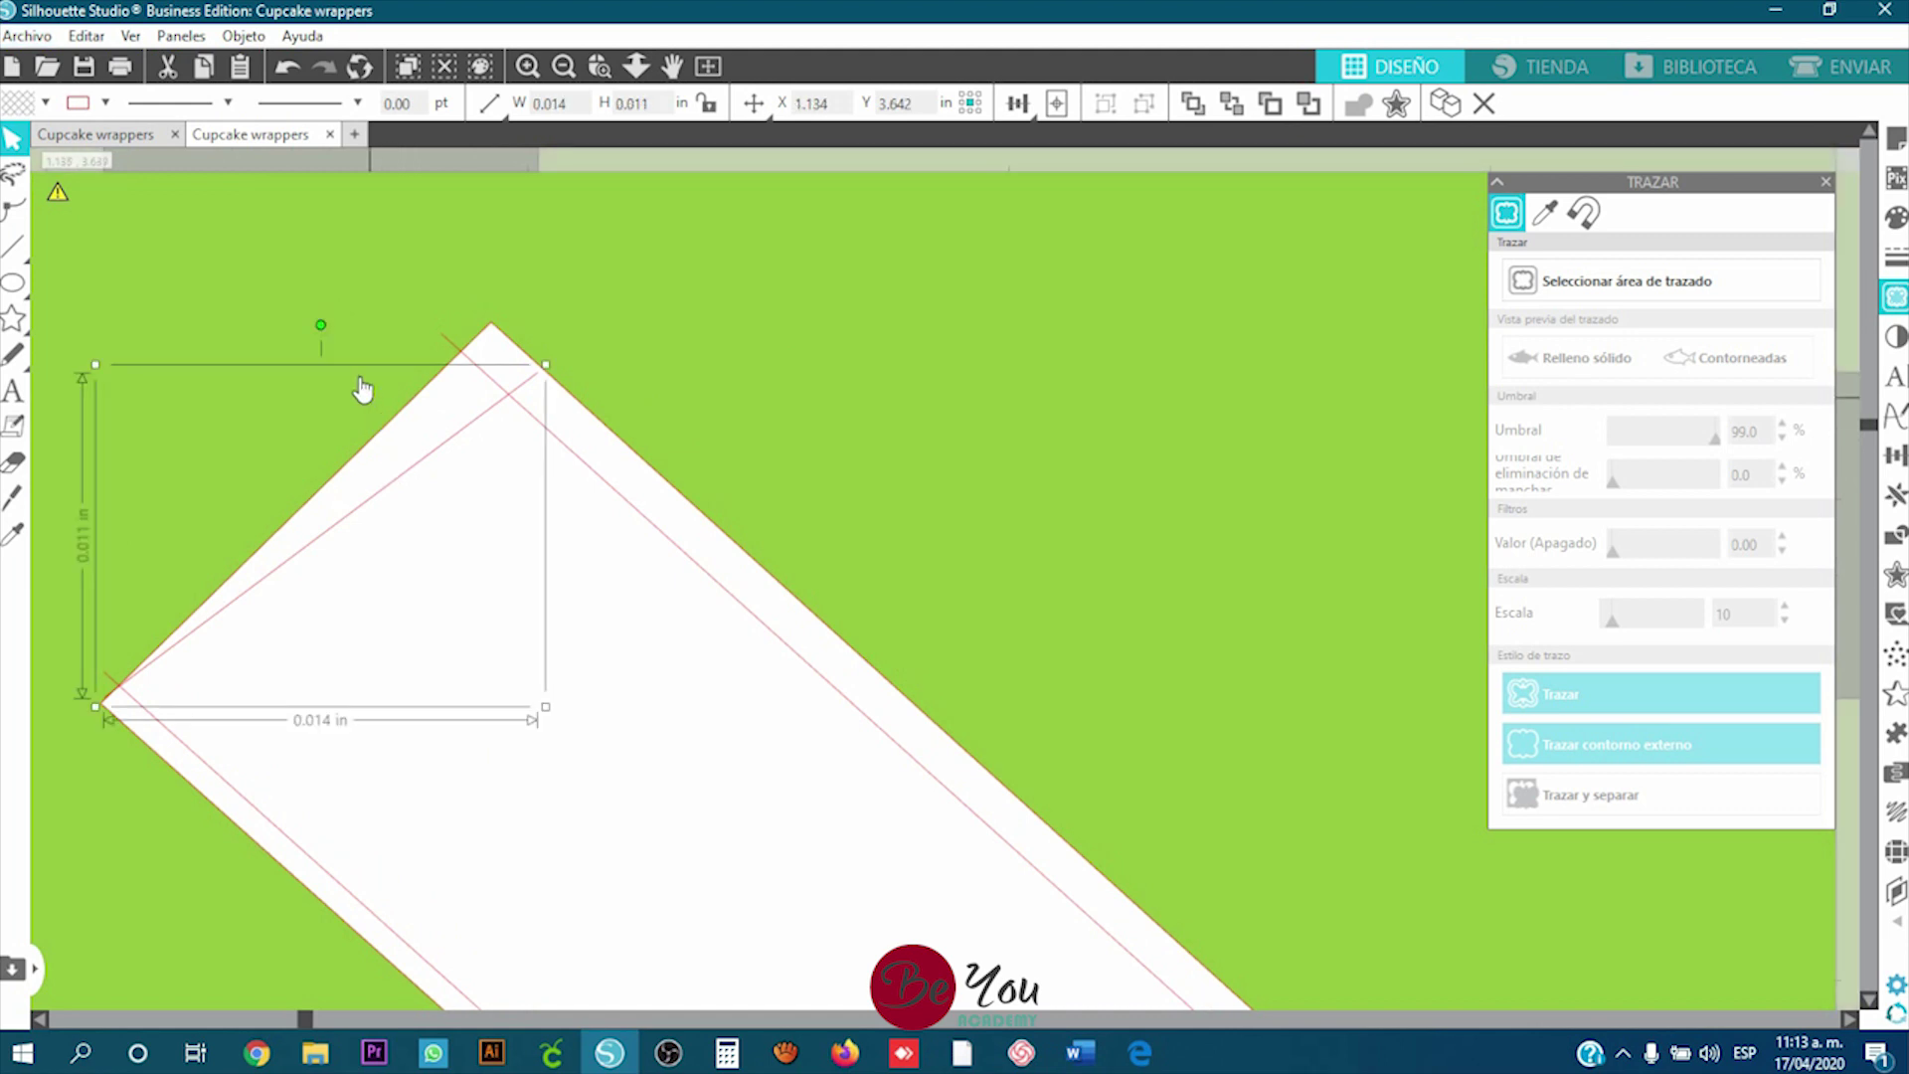
pyautogui.moveTo(319, 324); pyautogui.dragTo(290, 314)
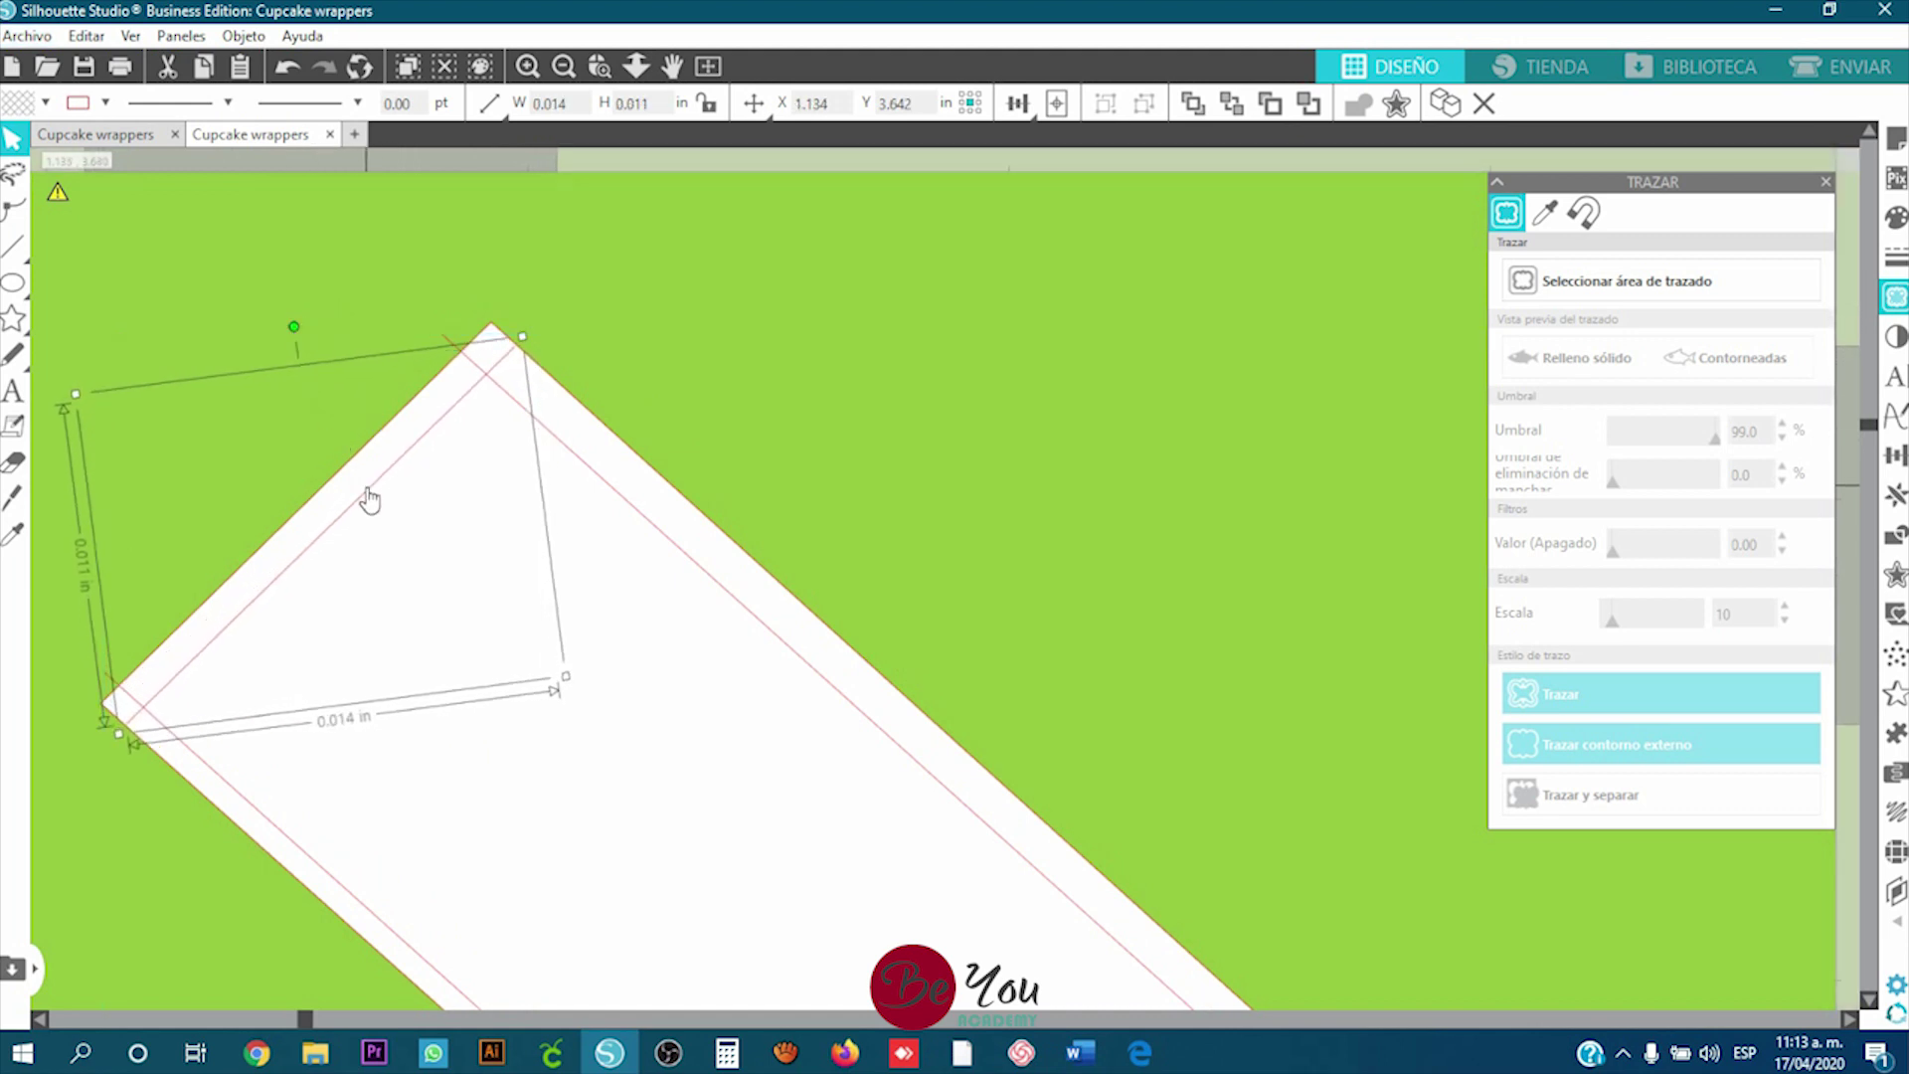
pyautogui.moveTo(373, 502); pyautogui.dragTo(370, 493)
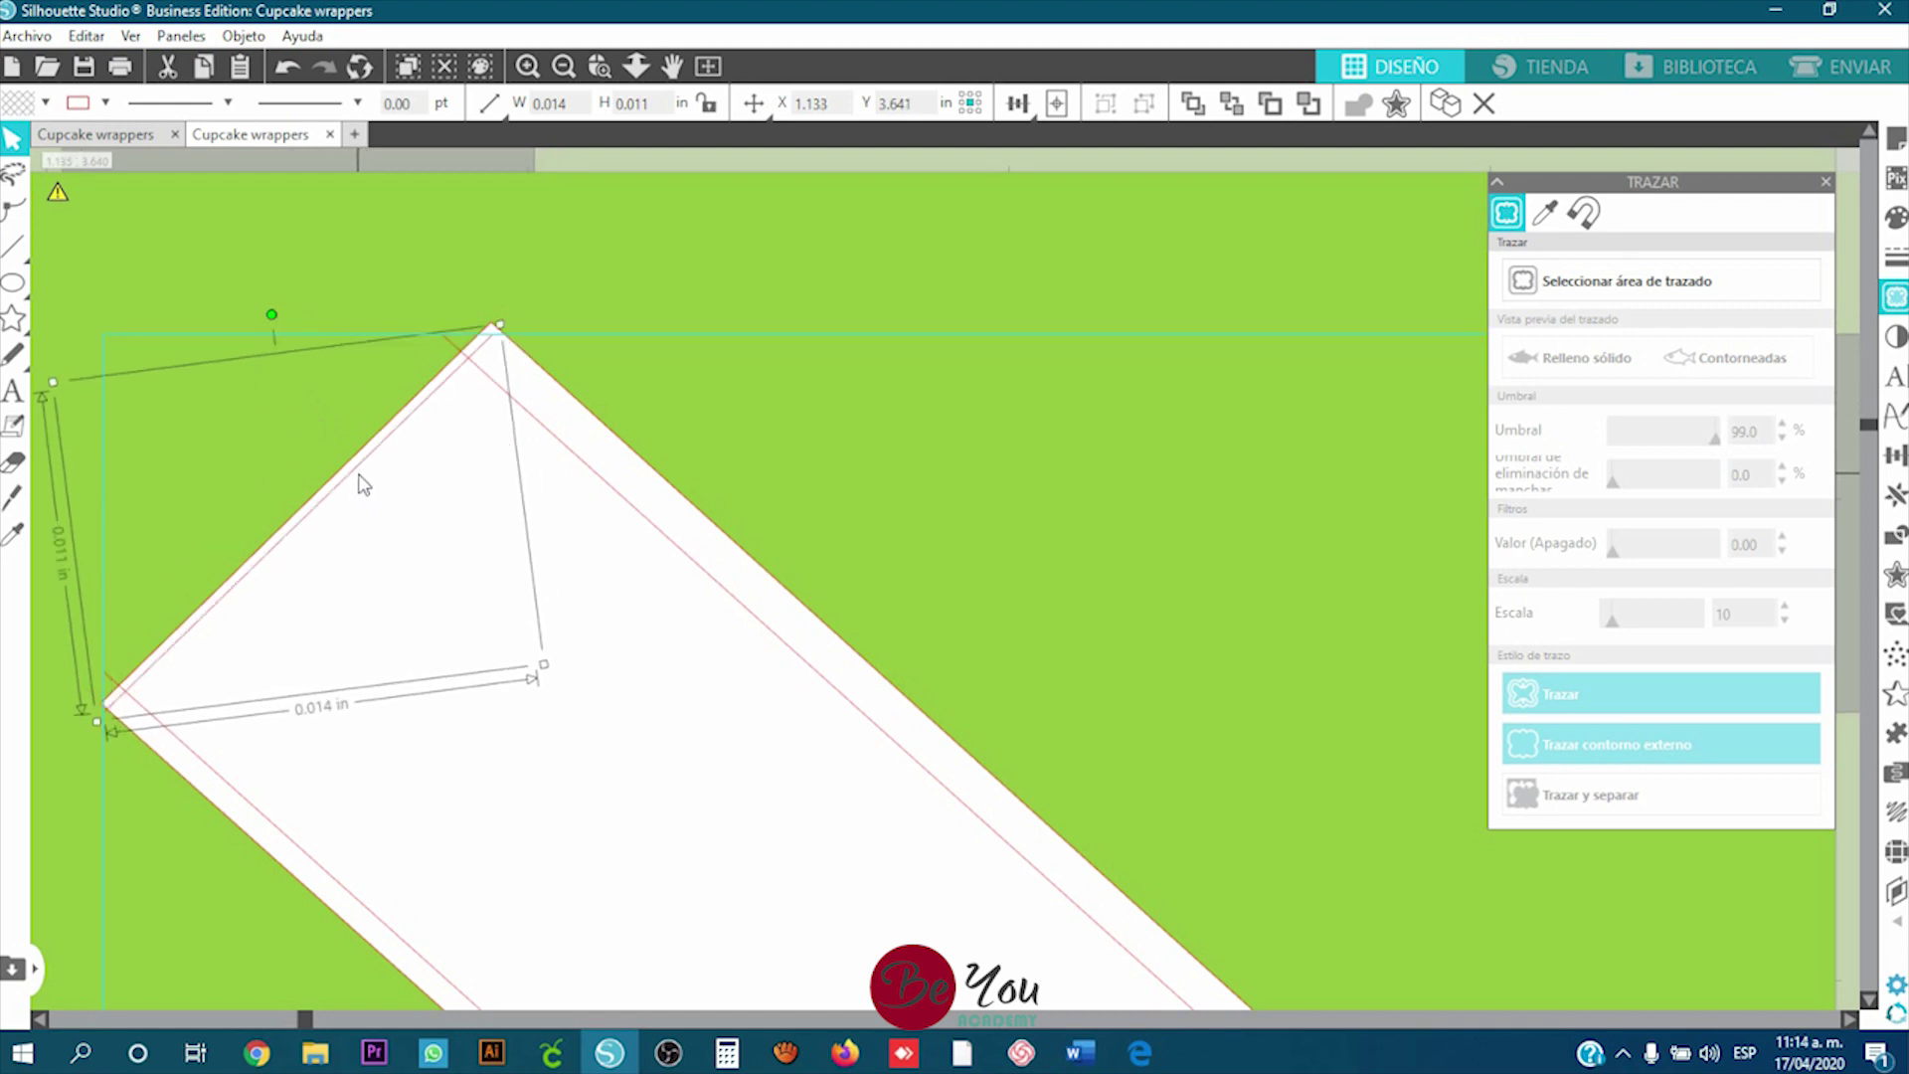
# Step: Move the two long lines outward onto the slot's long edges so they meet the short end line
pyautogui.click(602, 480)
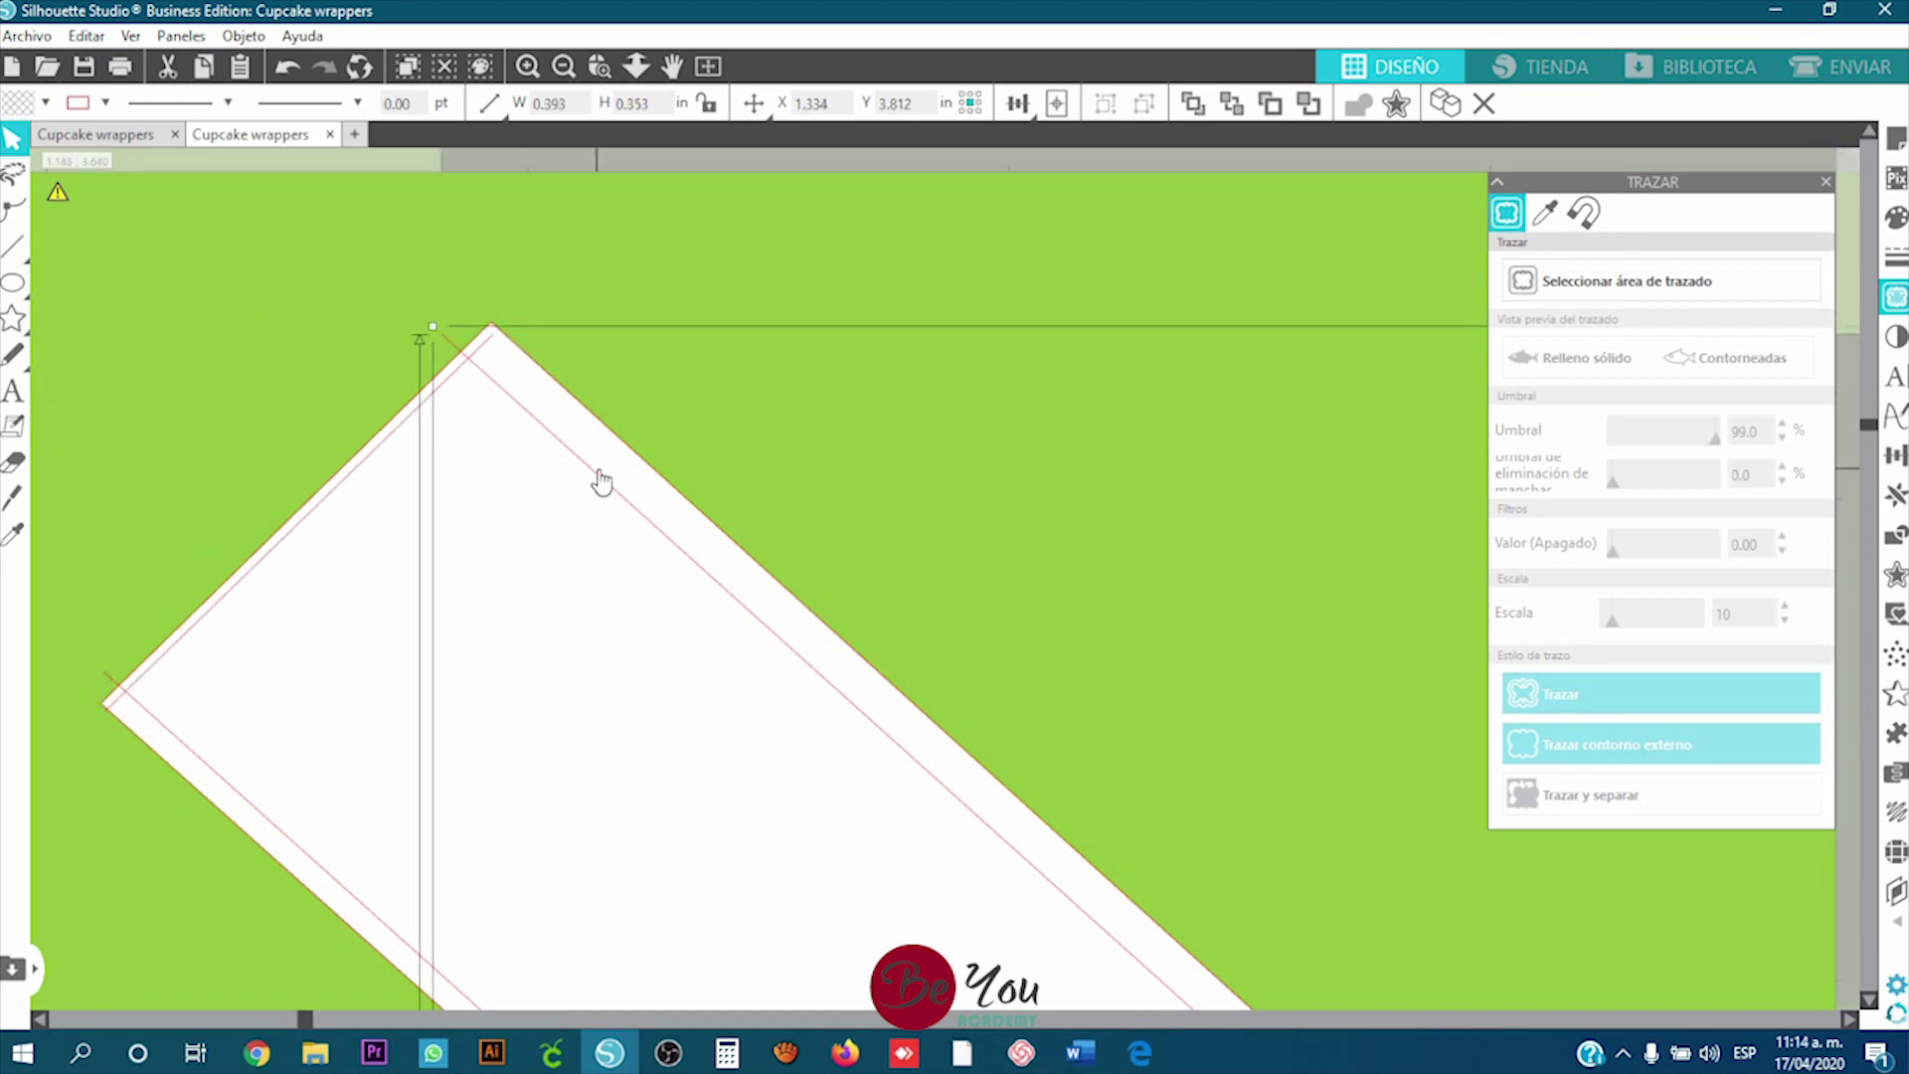
pyautogui.moveTo(601, 487); pyautogui.dragTo(609, 481)
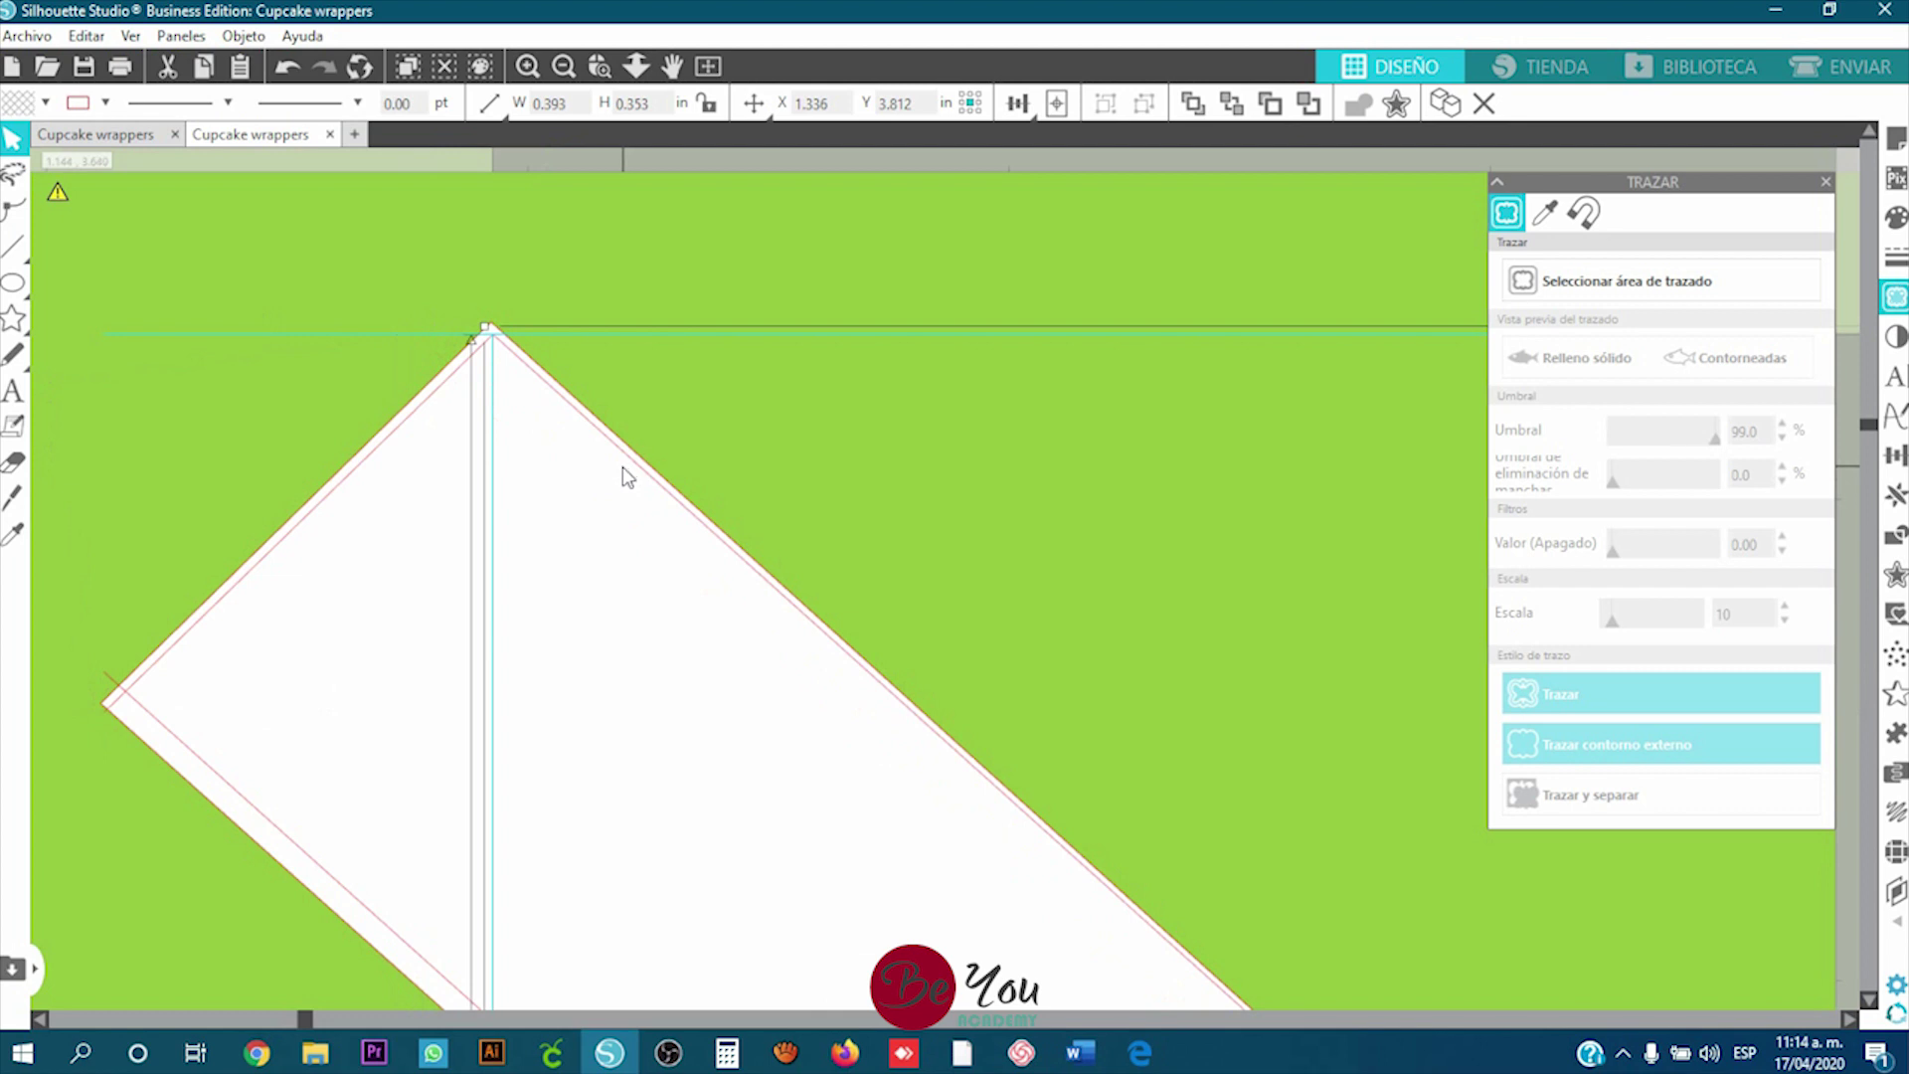
pyautogui.scroll(-3, 387, 537)
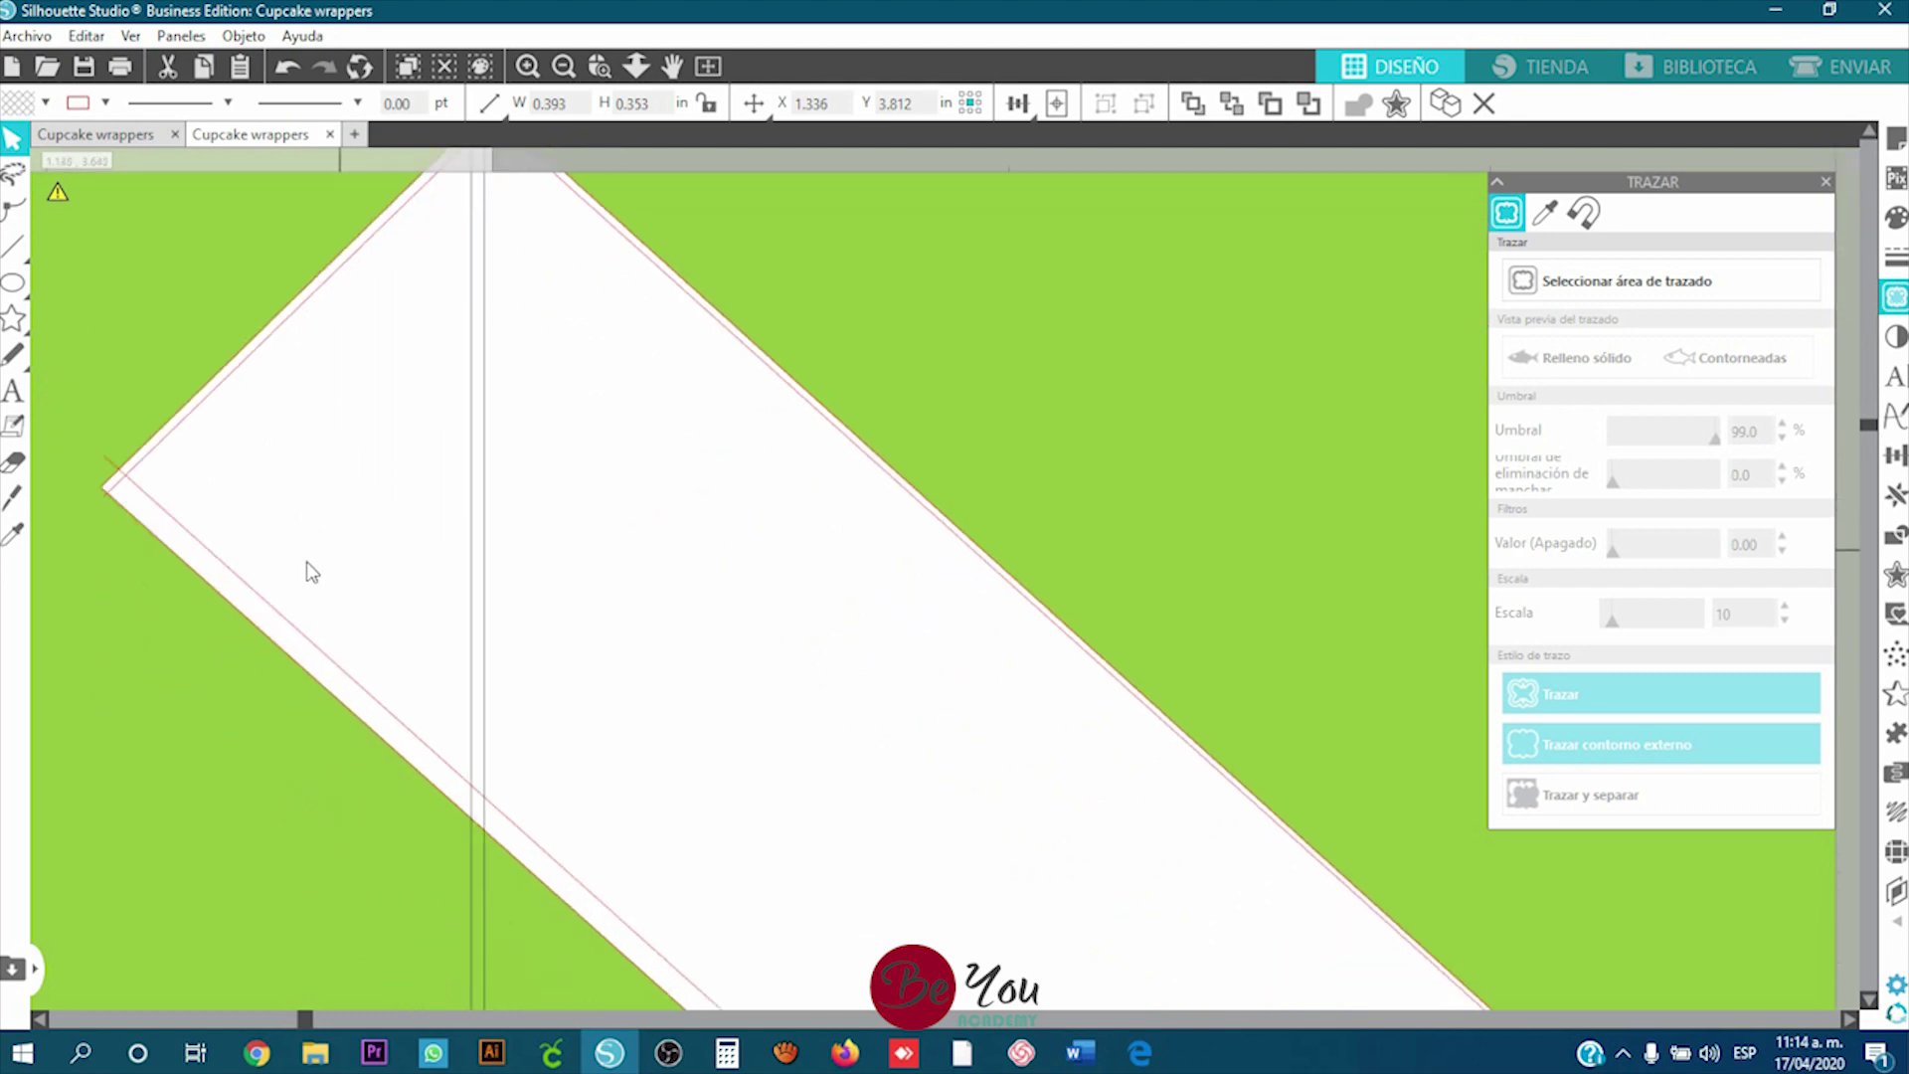
pyautogui.moveTo(179, 512)
pyautogui.mouseDown()
pyautogui.moveTo(157, 509)
pyautogui.moveTo(165, 523)
pyautogui.mouseUp()
pyautogui.scroll(-2, 480, 625)
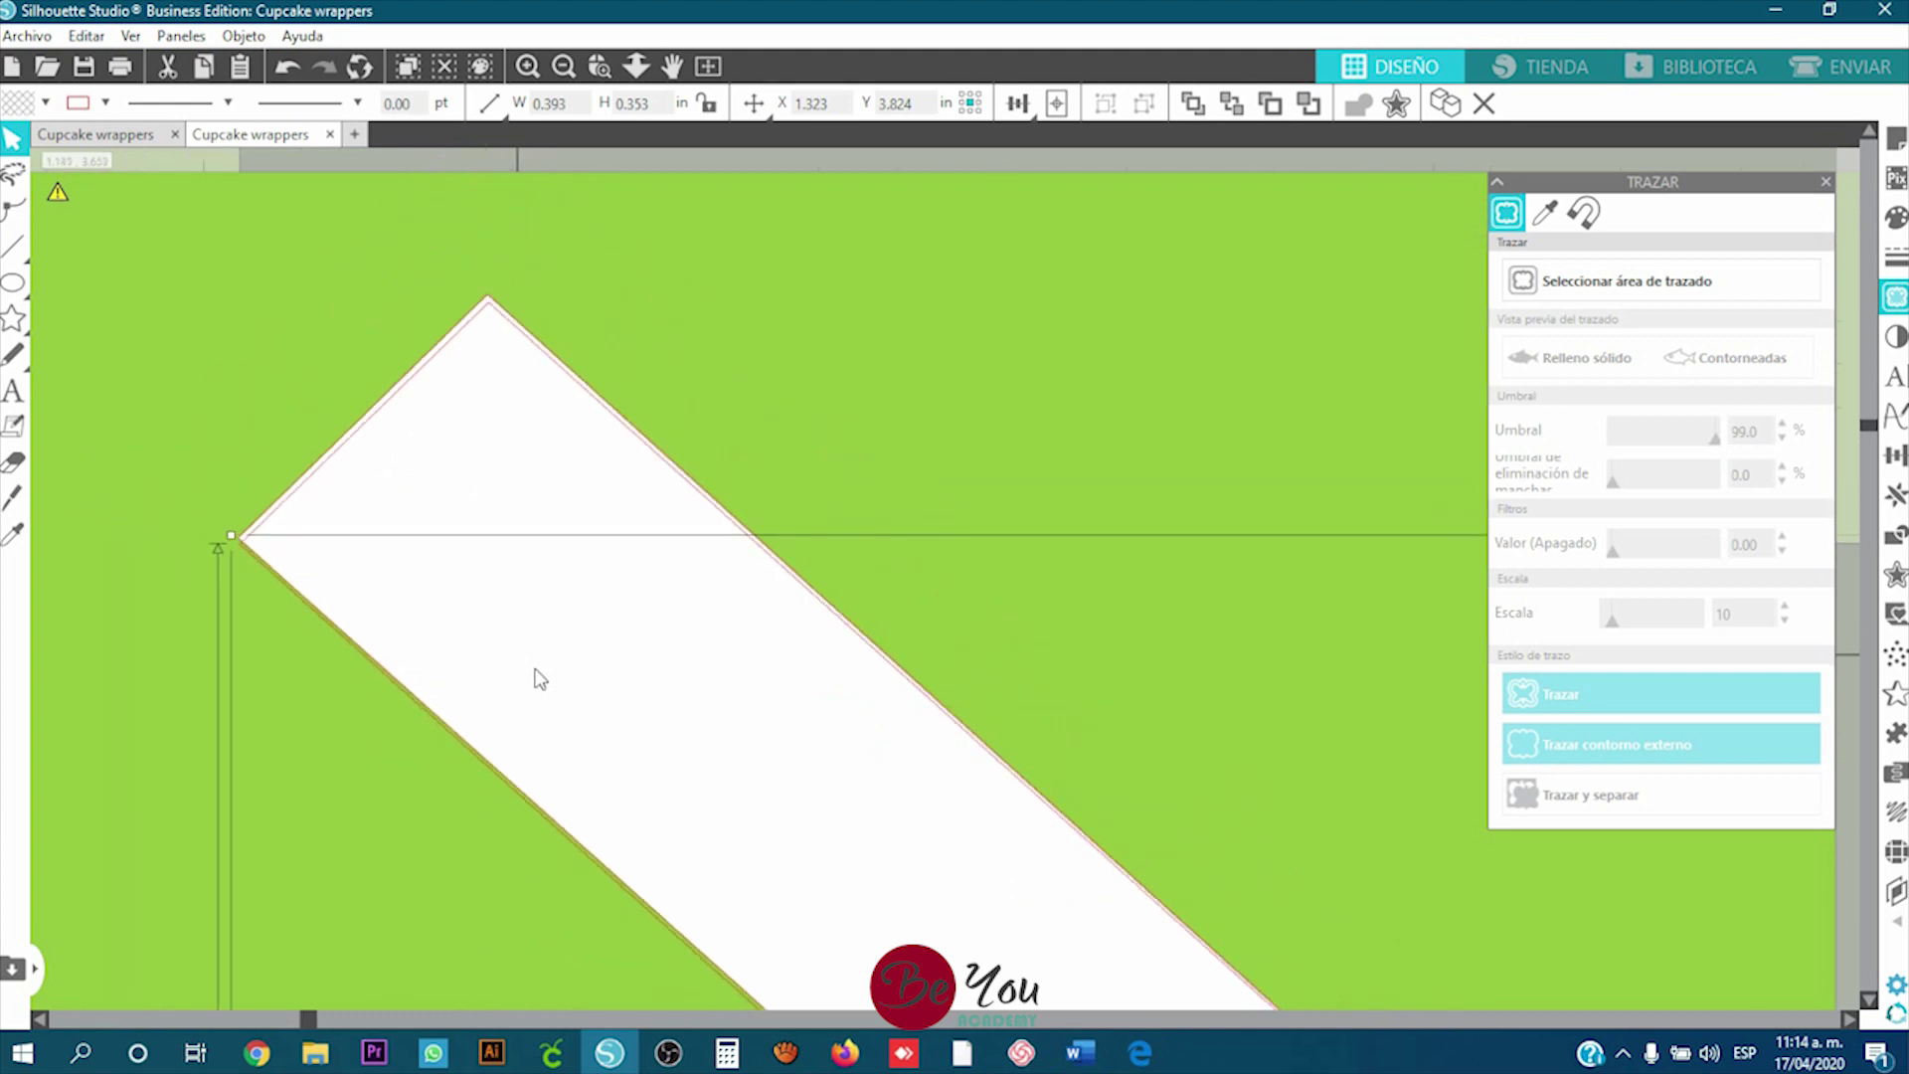
# Step: Examine the cow wrapper's slot close up, following its long edges down to the lower end
pyautogui.scroll(-4, 540, 680)
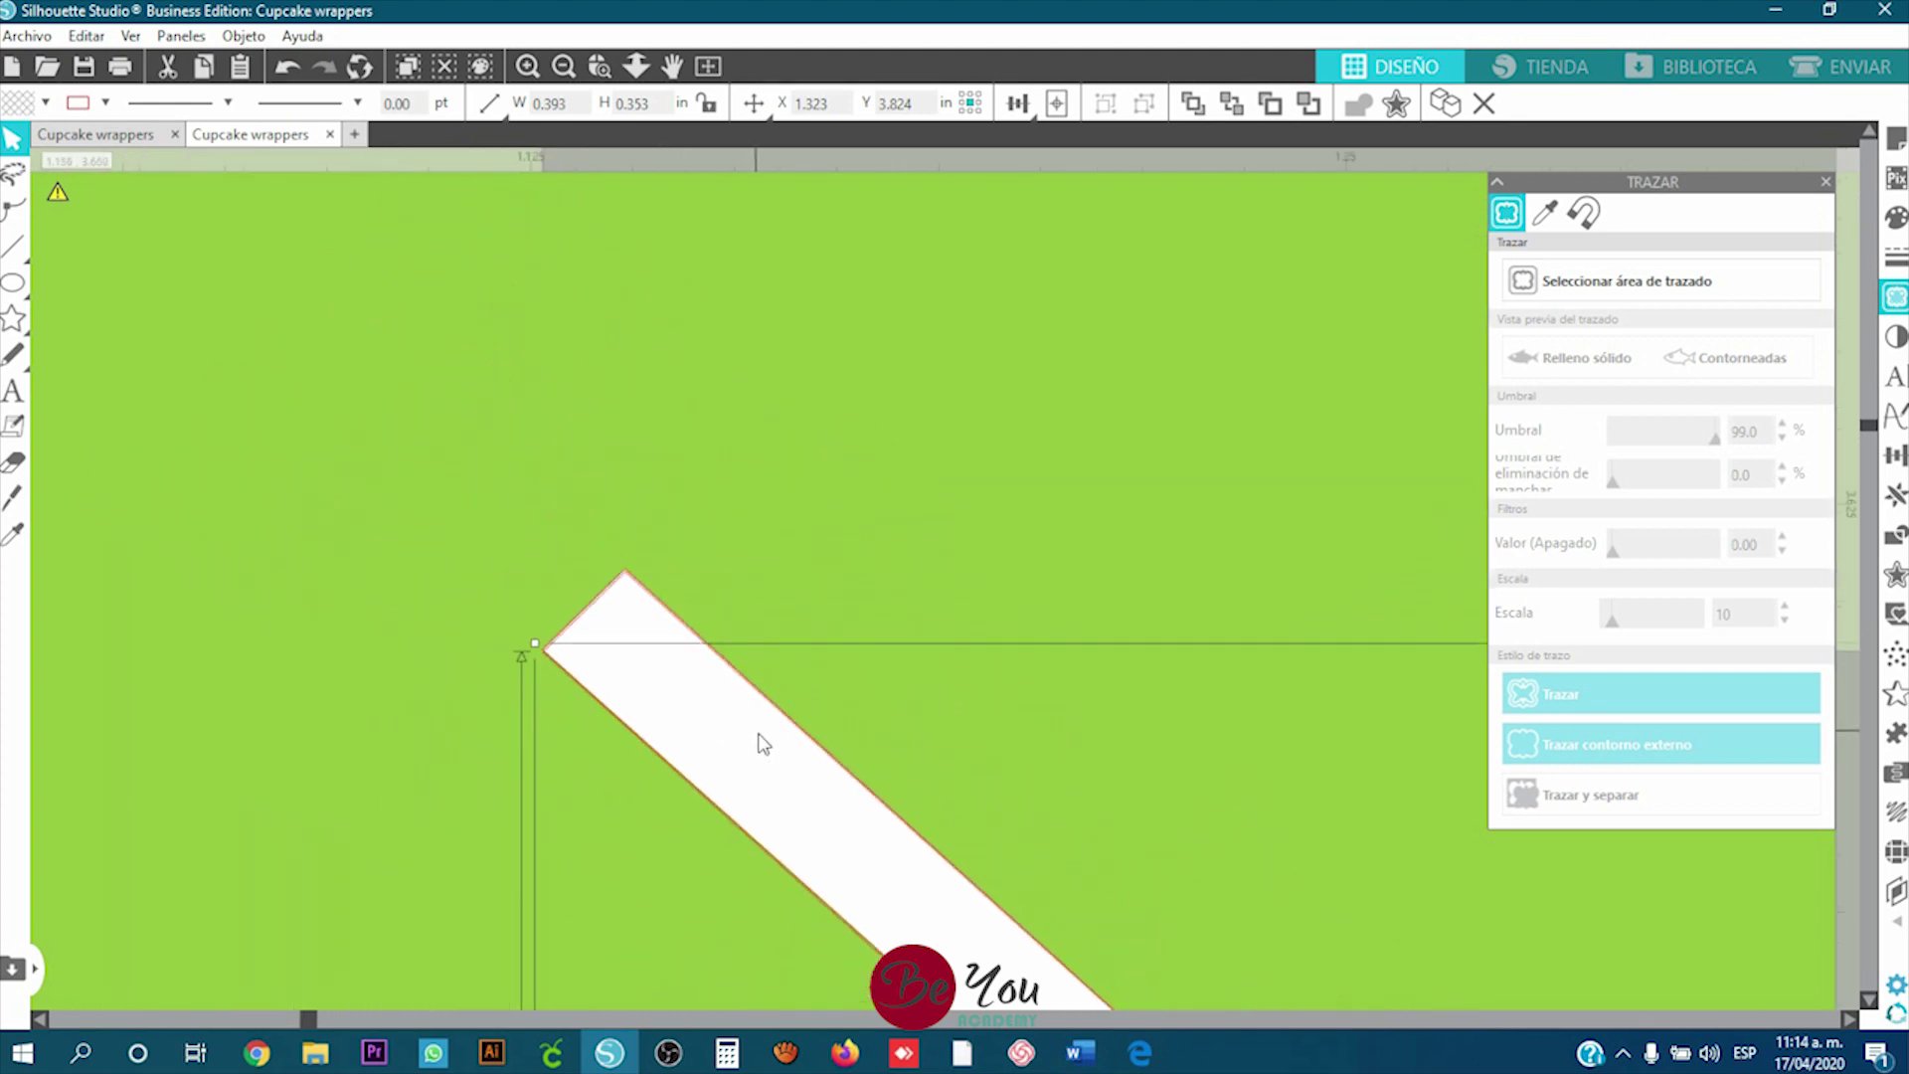
pyautogui.scroll(-5, 761, 744)
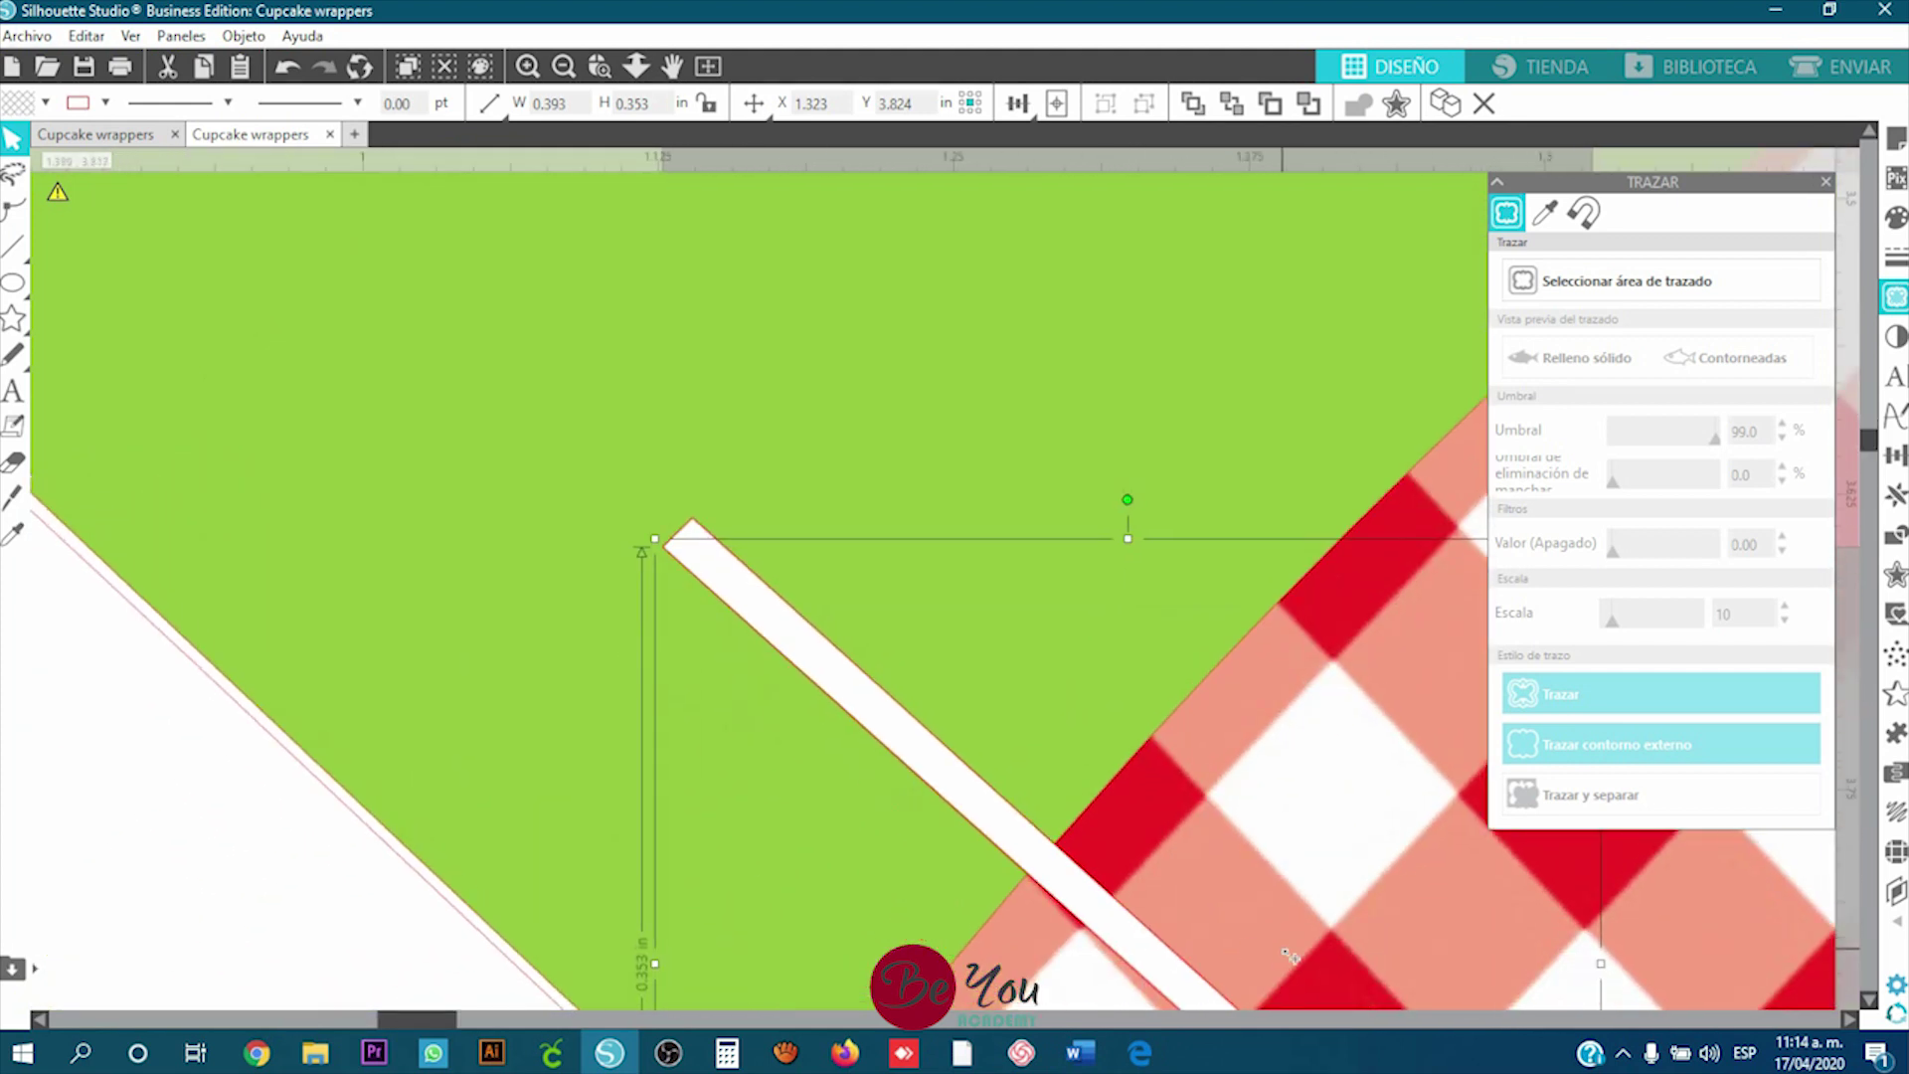
pyautogui.scroll(-5, 1290, 955)
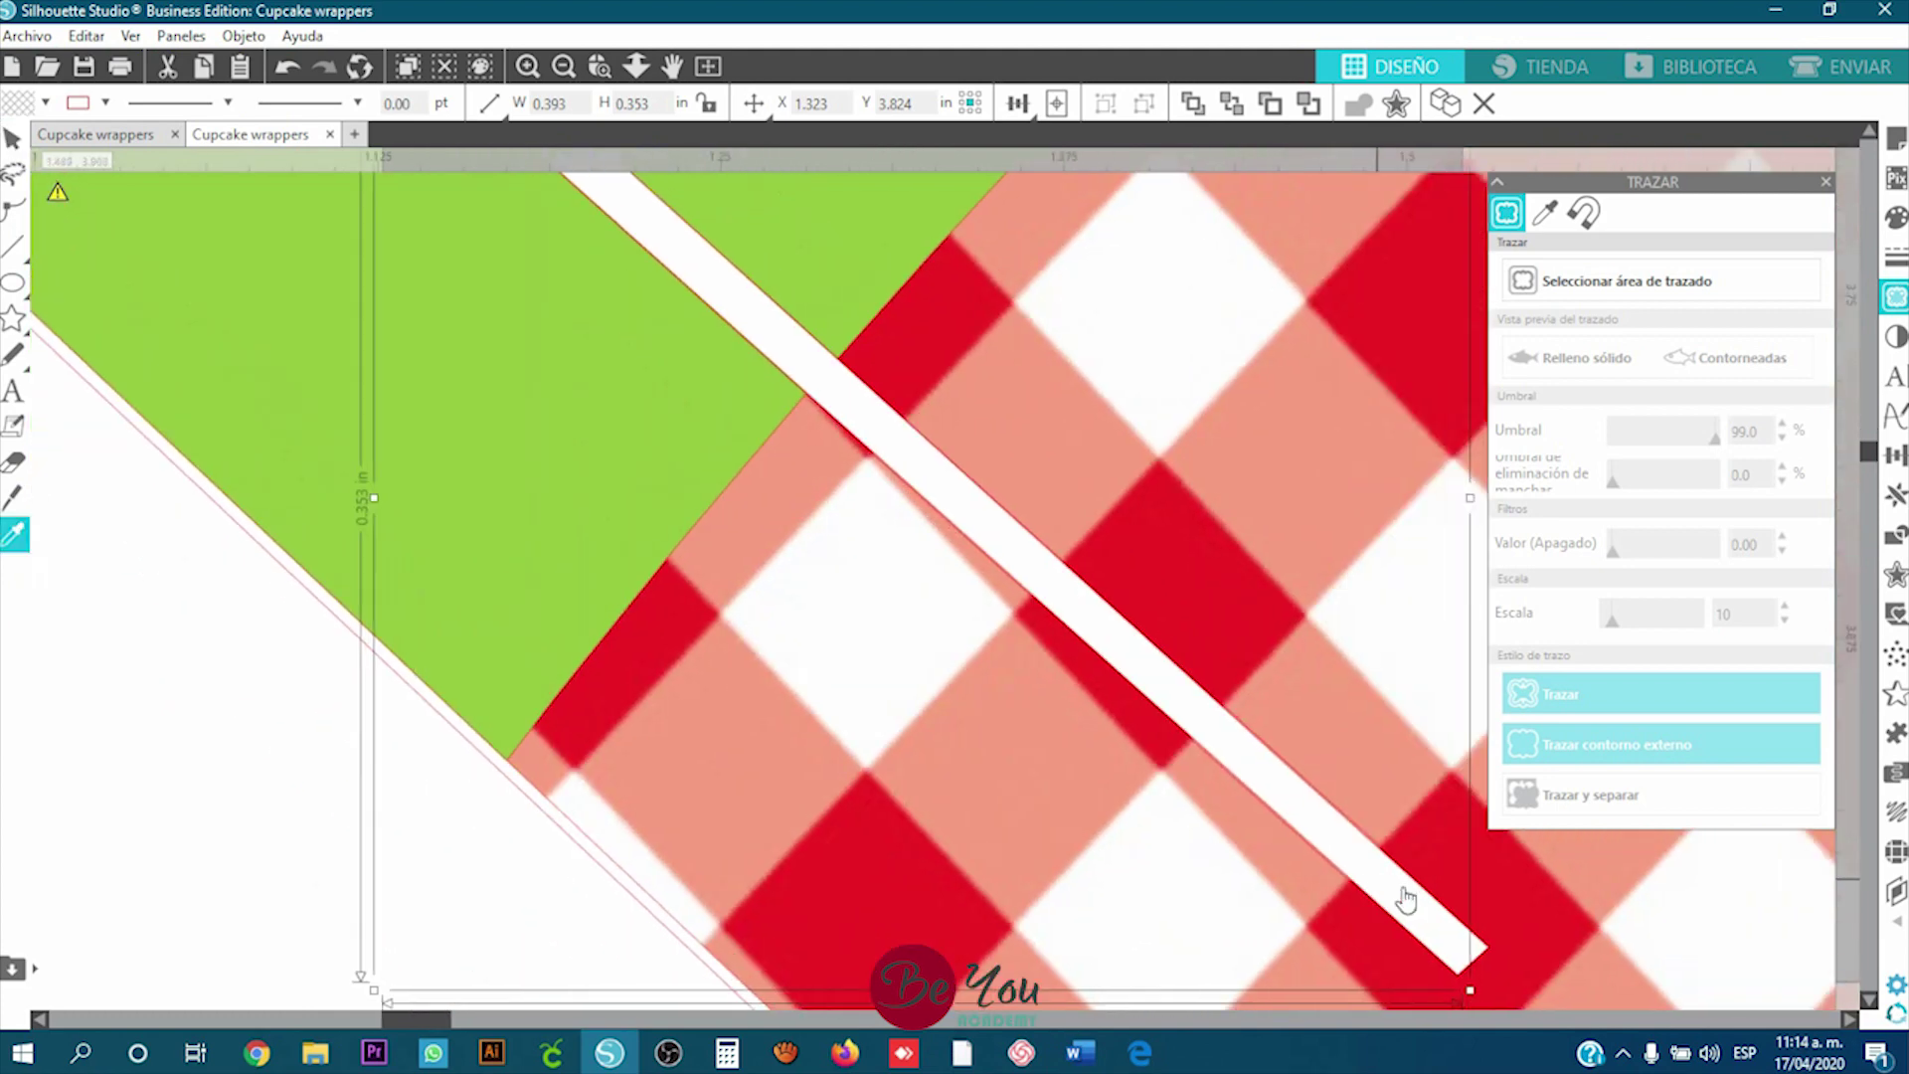
pyautogui.scroll(5, 1405, 900)
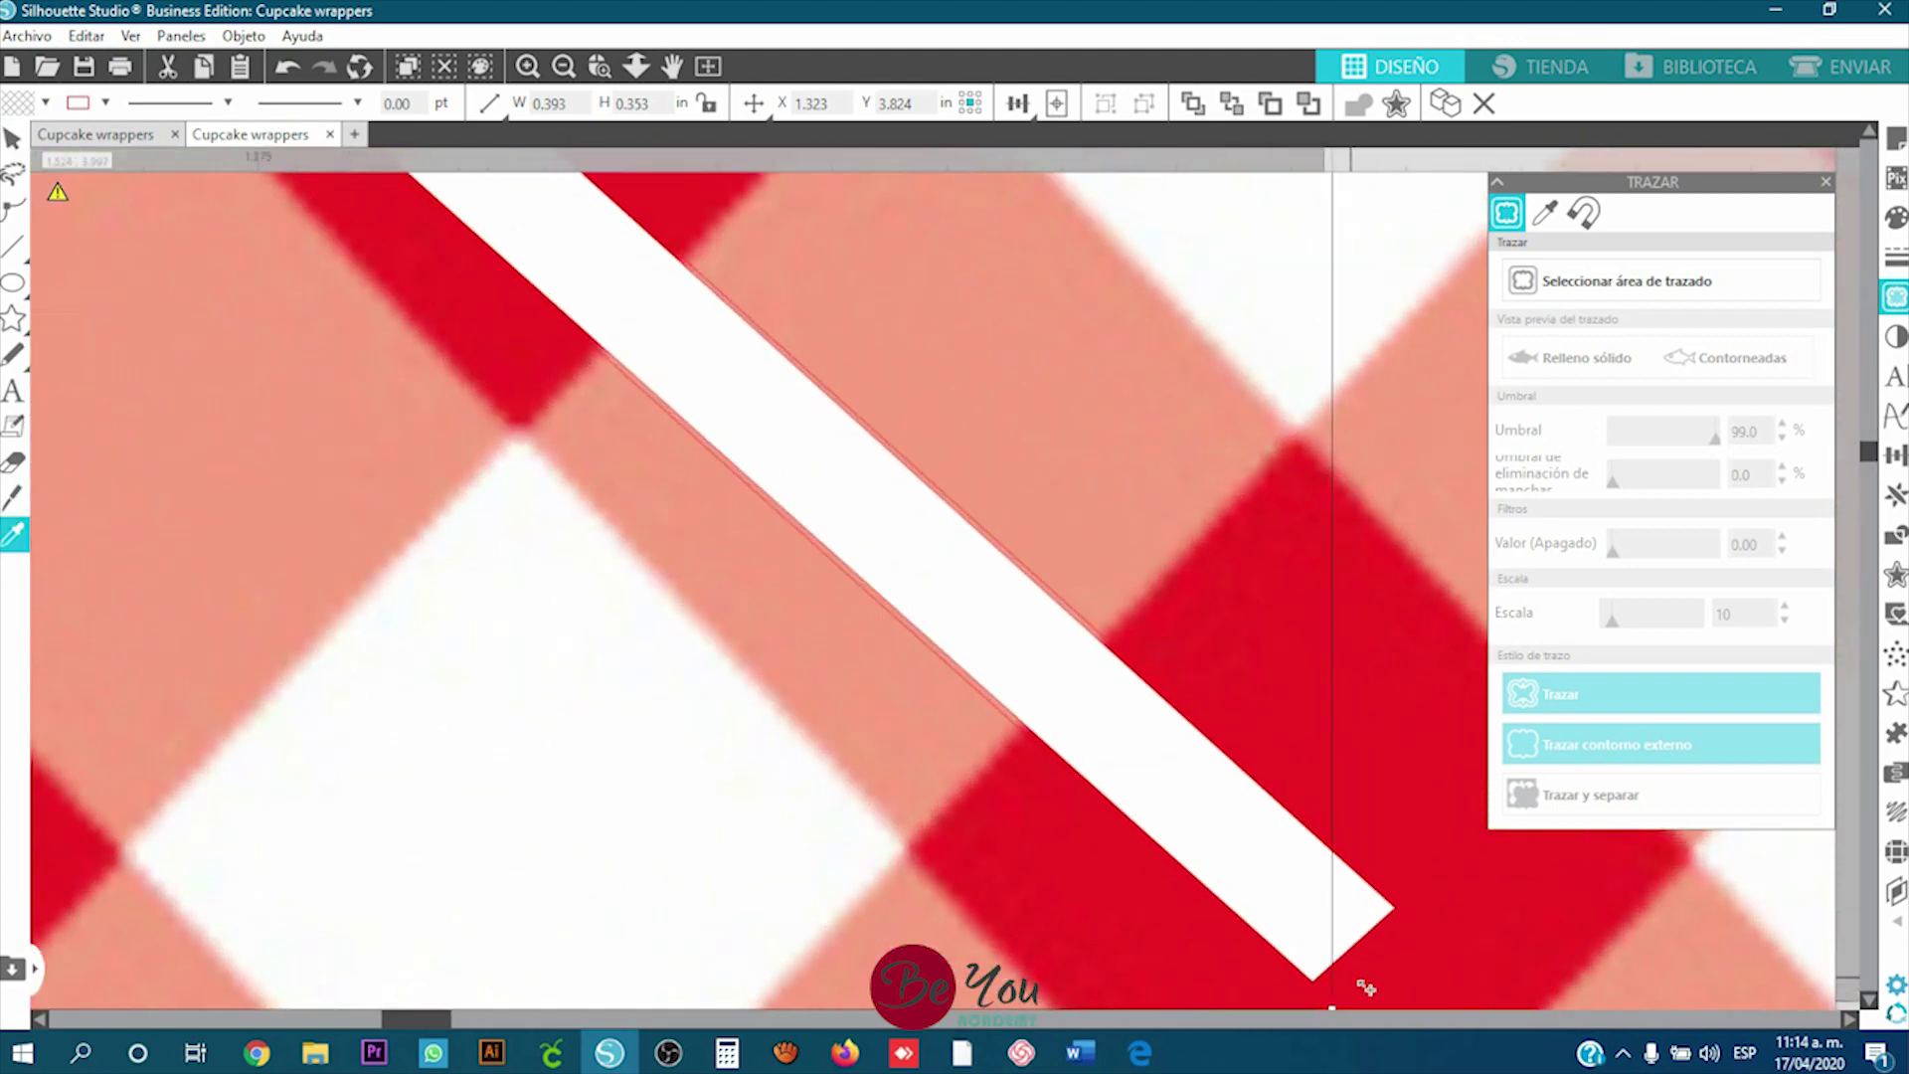
pyautogui.scroll(5, 1366, 987)
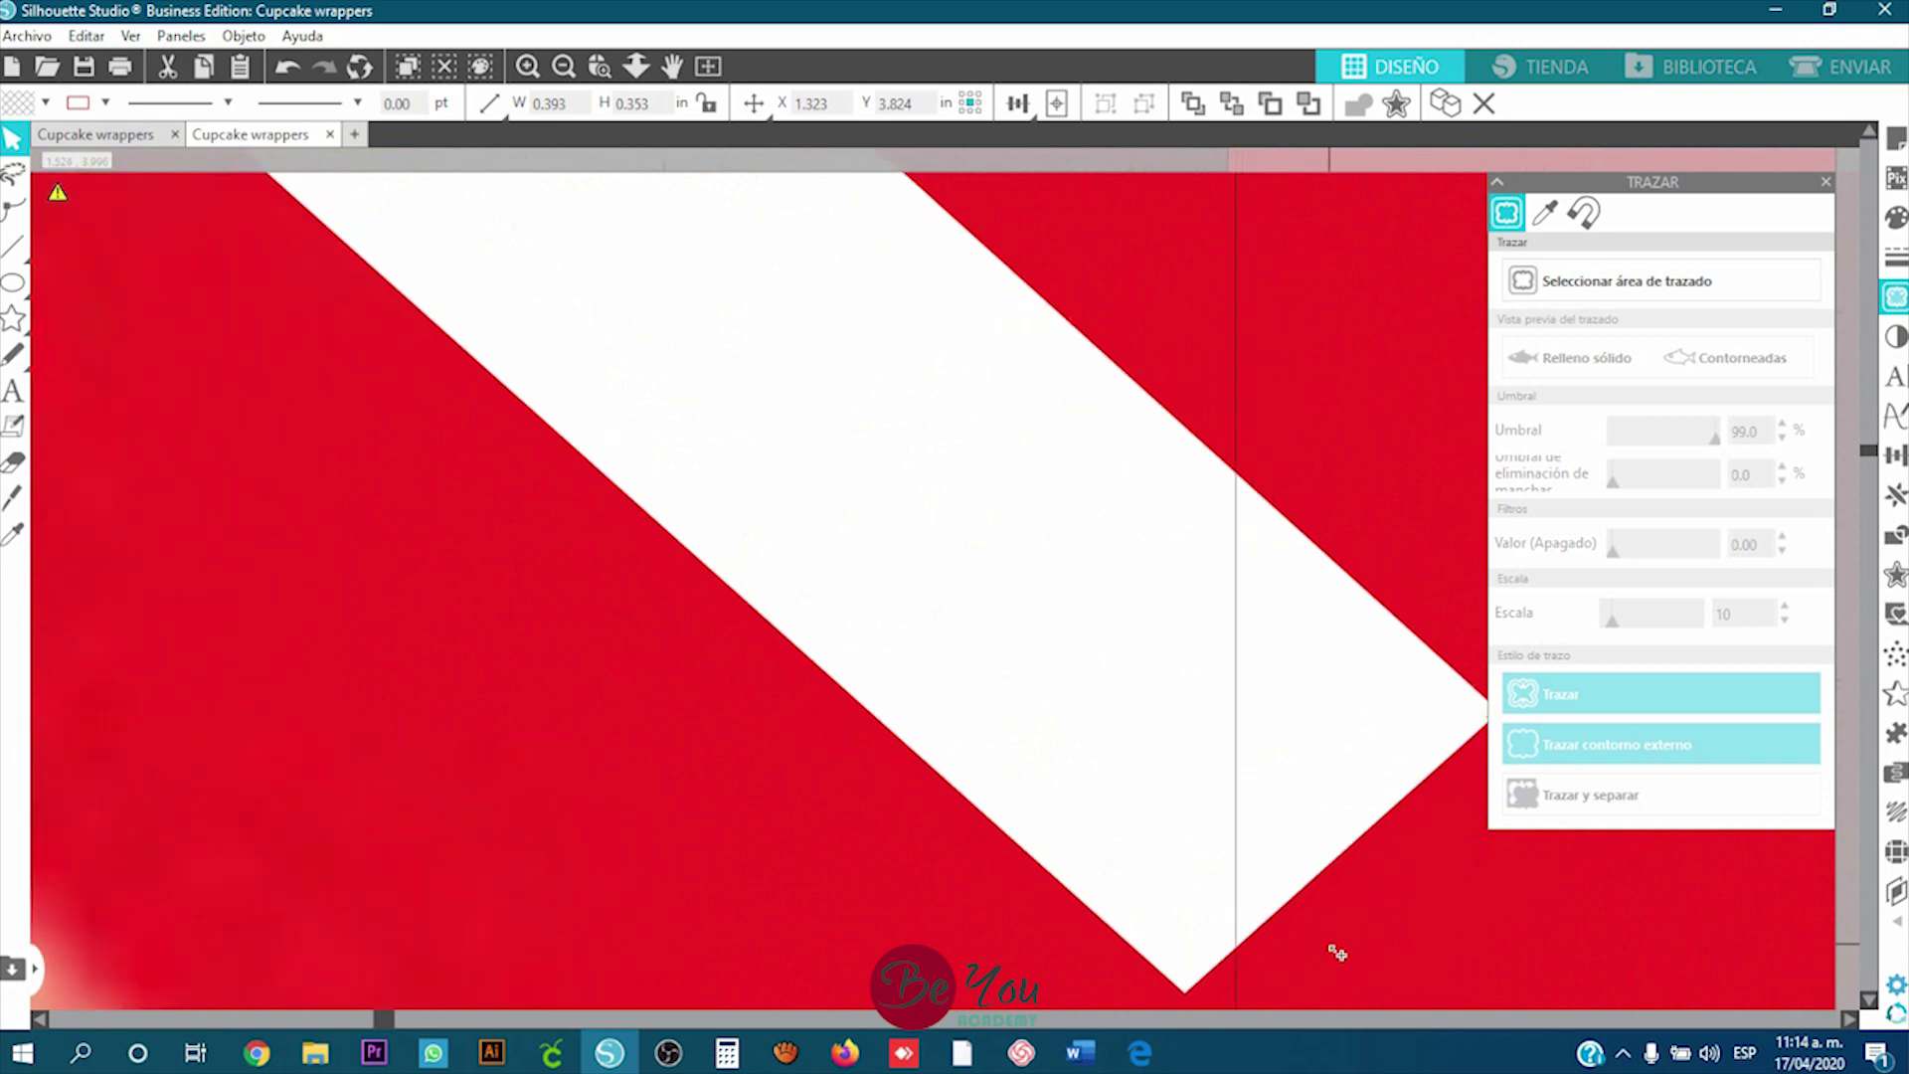
pyautogui.scroll(3, 1338, 955)
pyautogui.click(1280, 882)
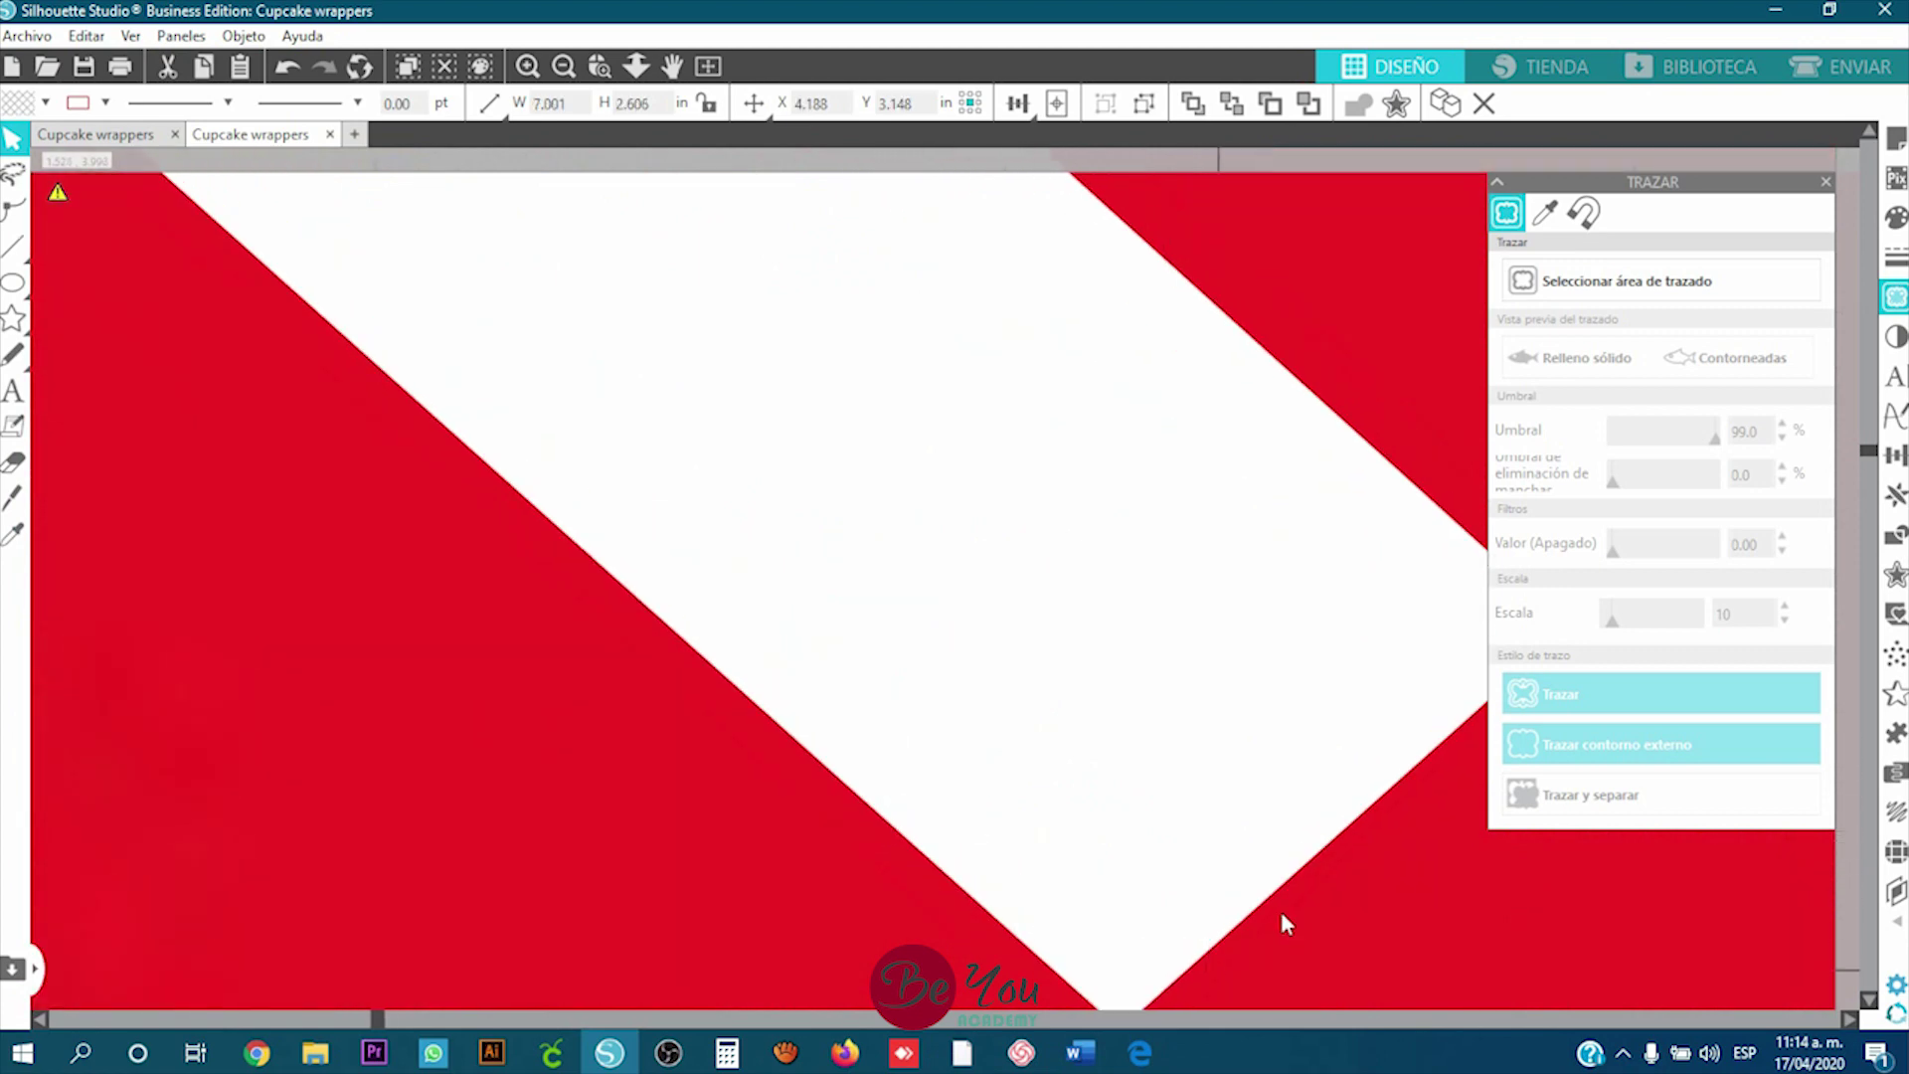
pyautogui.scroll(-1, 1283, 913)
pyautogui.scroll(-2, 1168, 861)
pyautogui.scroll(-2, 611, 458)
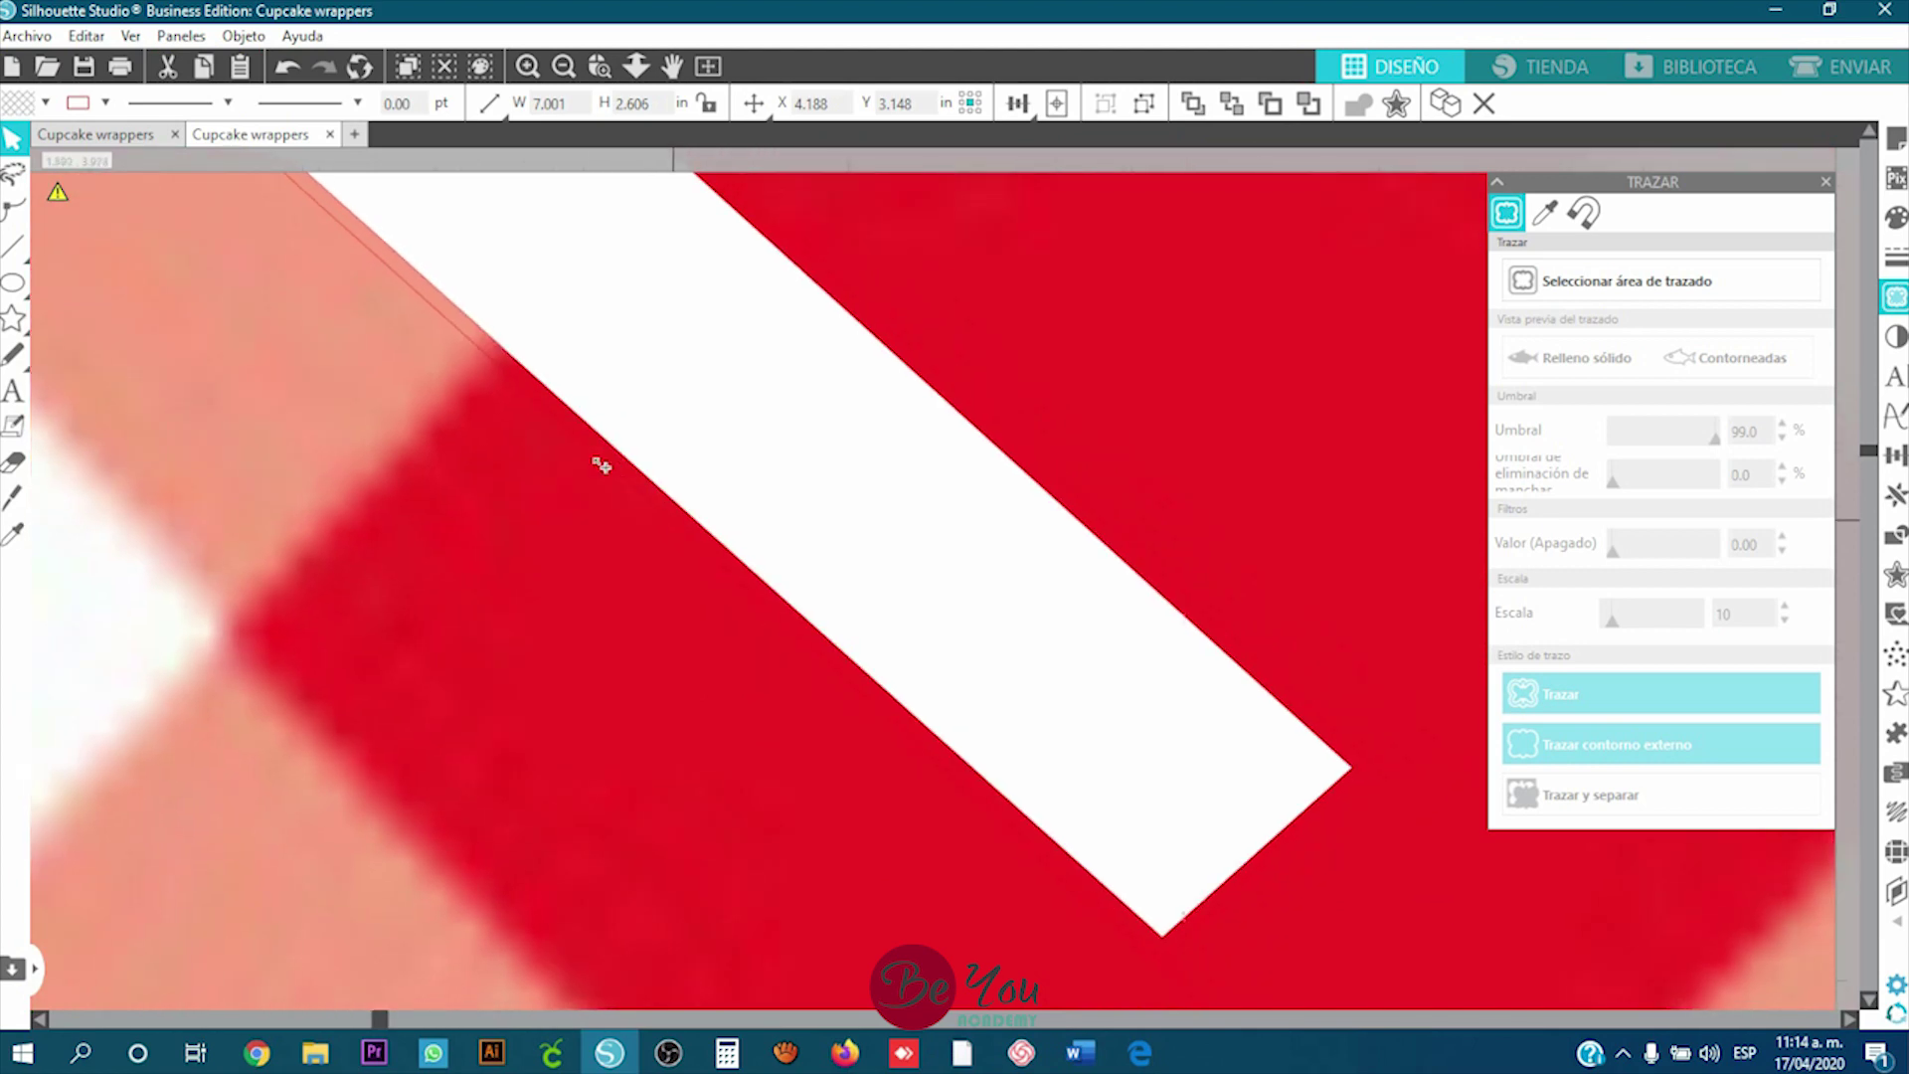
pyautogui.scroll(-5, 623, 427)
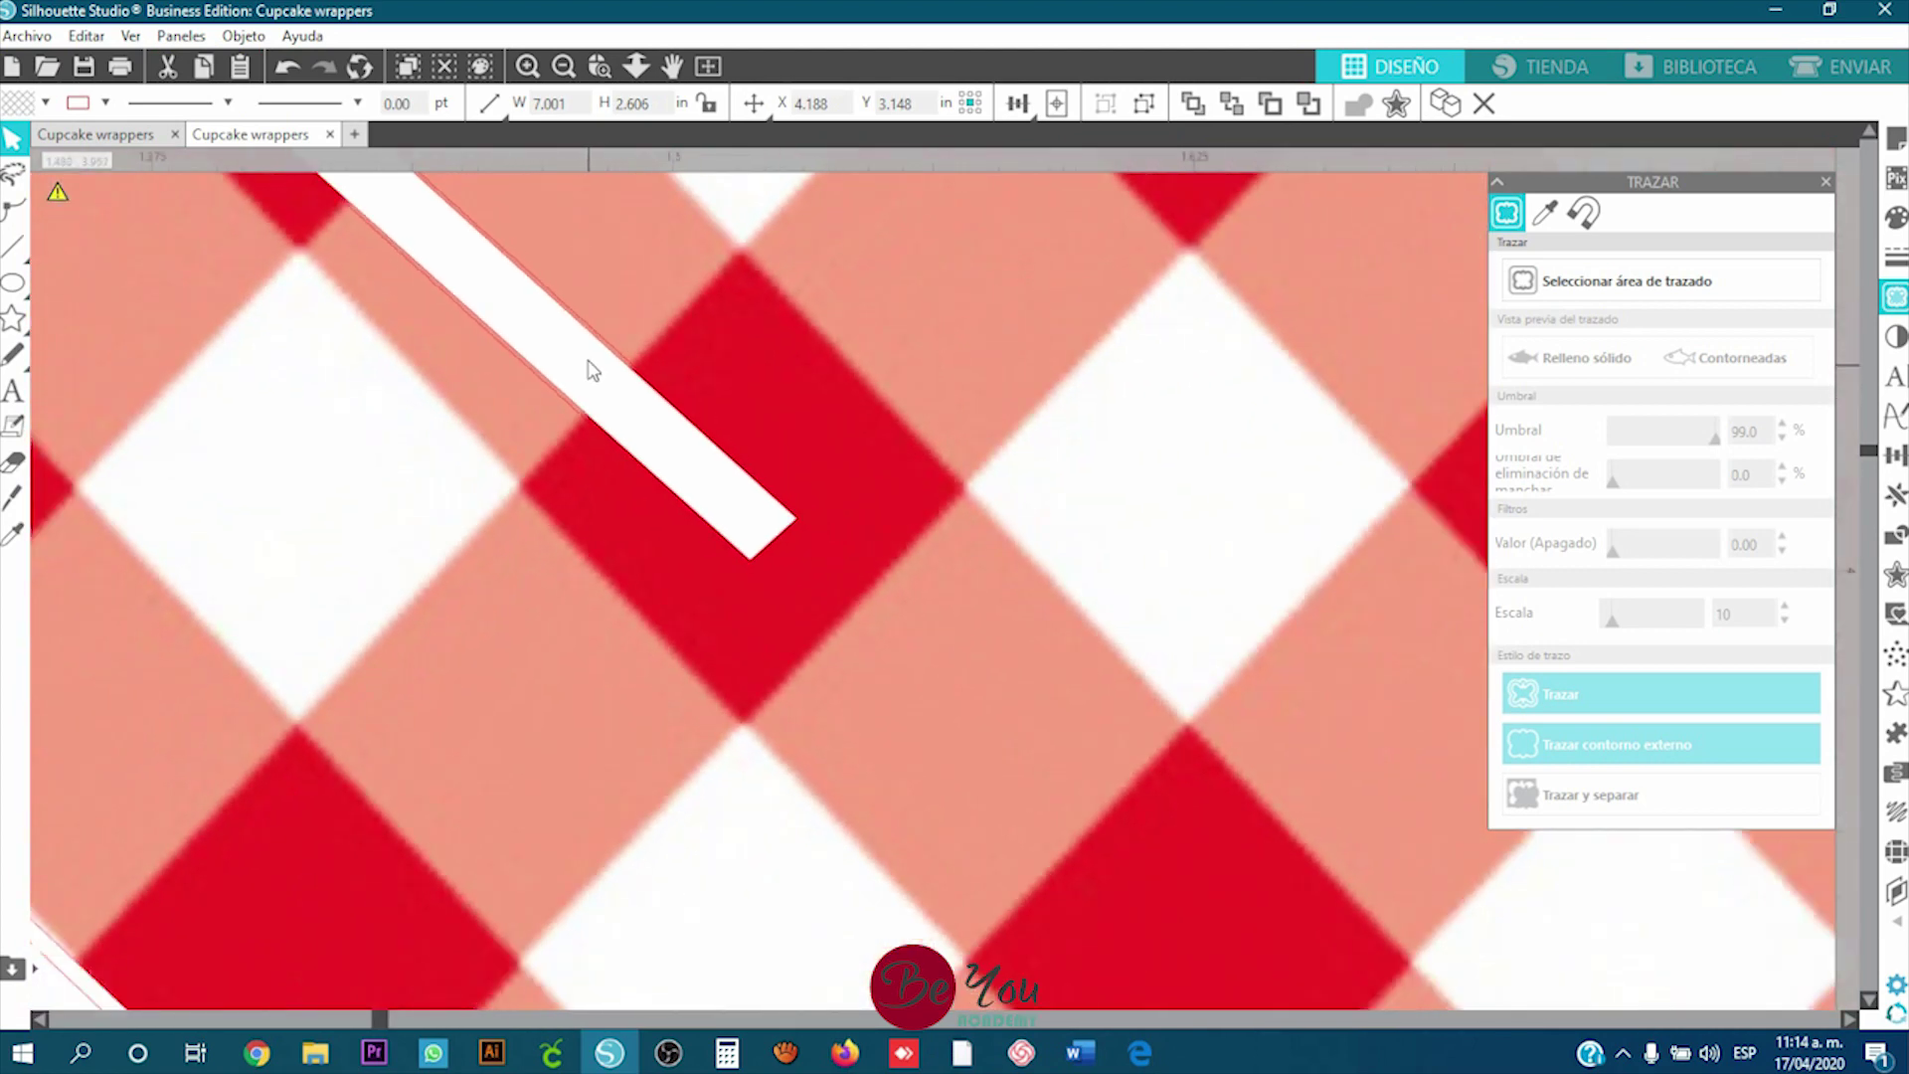
pyautogui.scroll(-5, 594, 355)
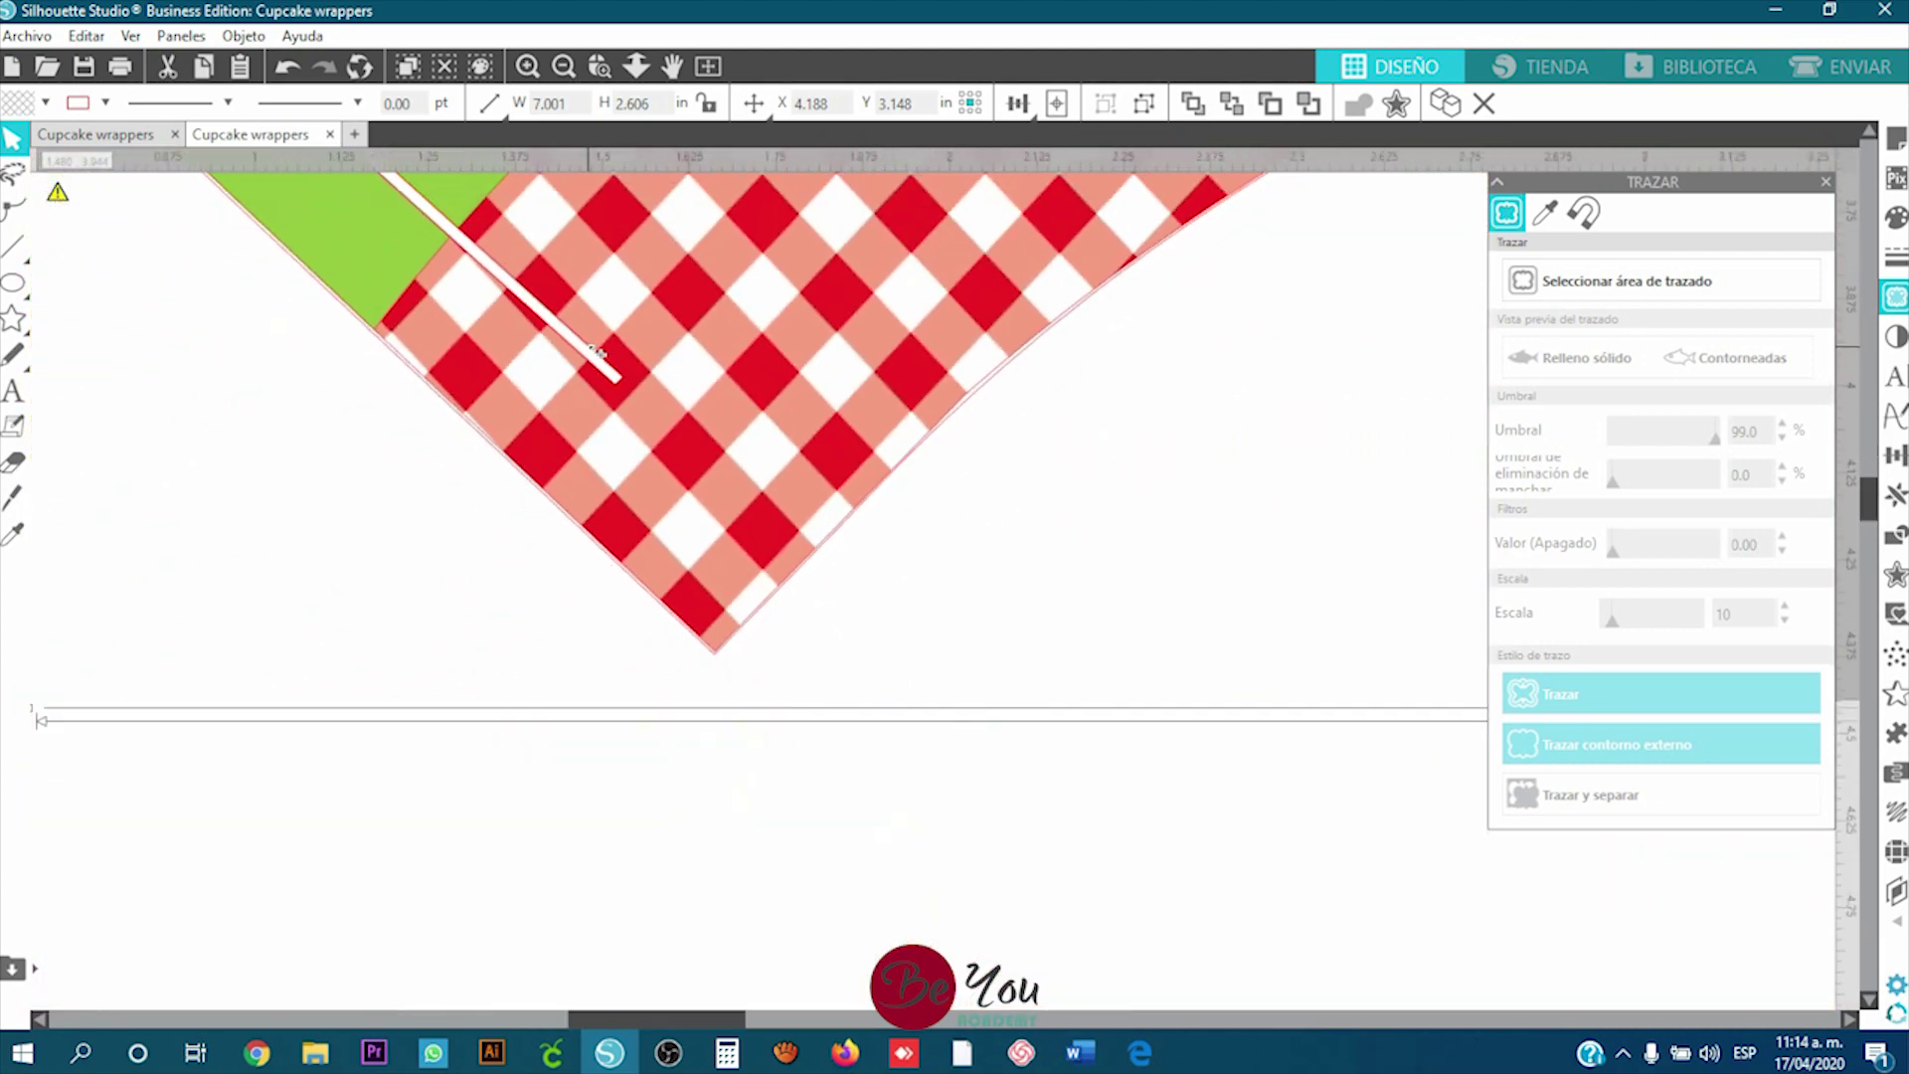
# Step: Check the slot's cut lines on the cow wrapper in the send preview
pyautogui.click(1850, 67)
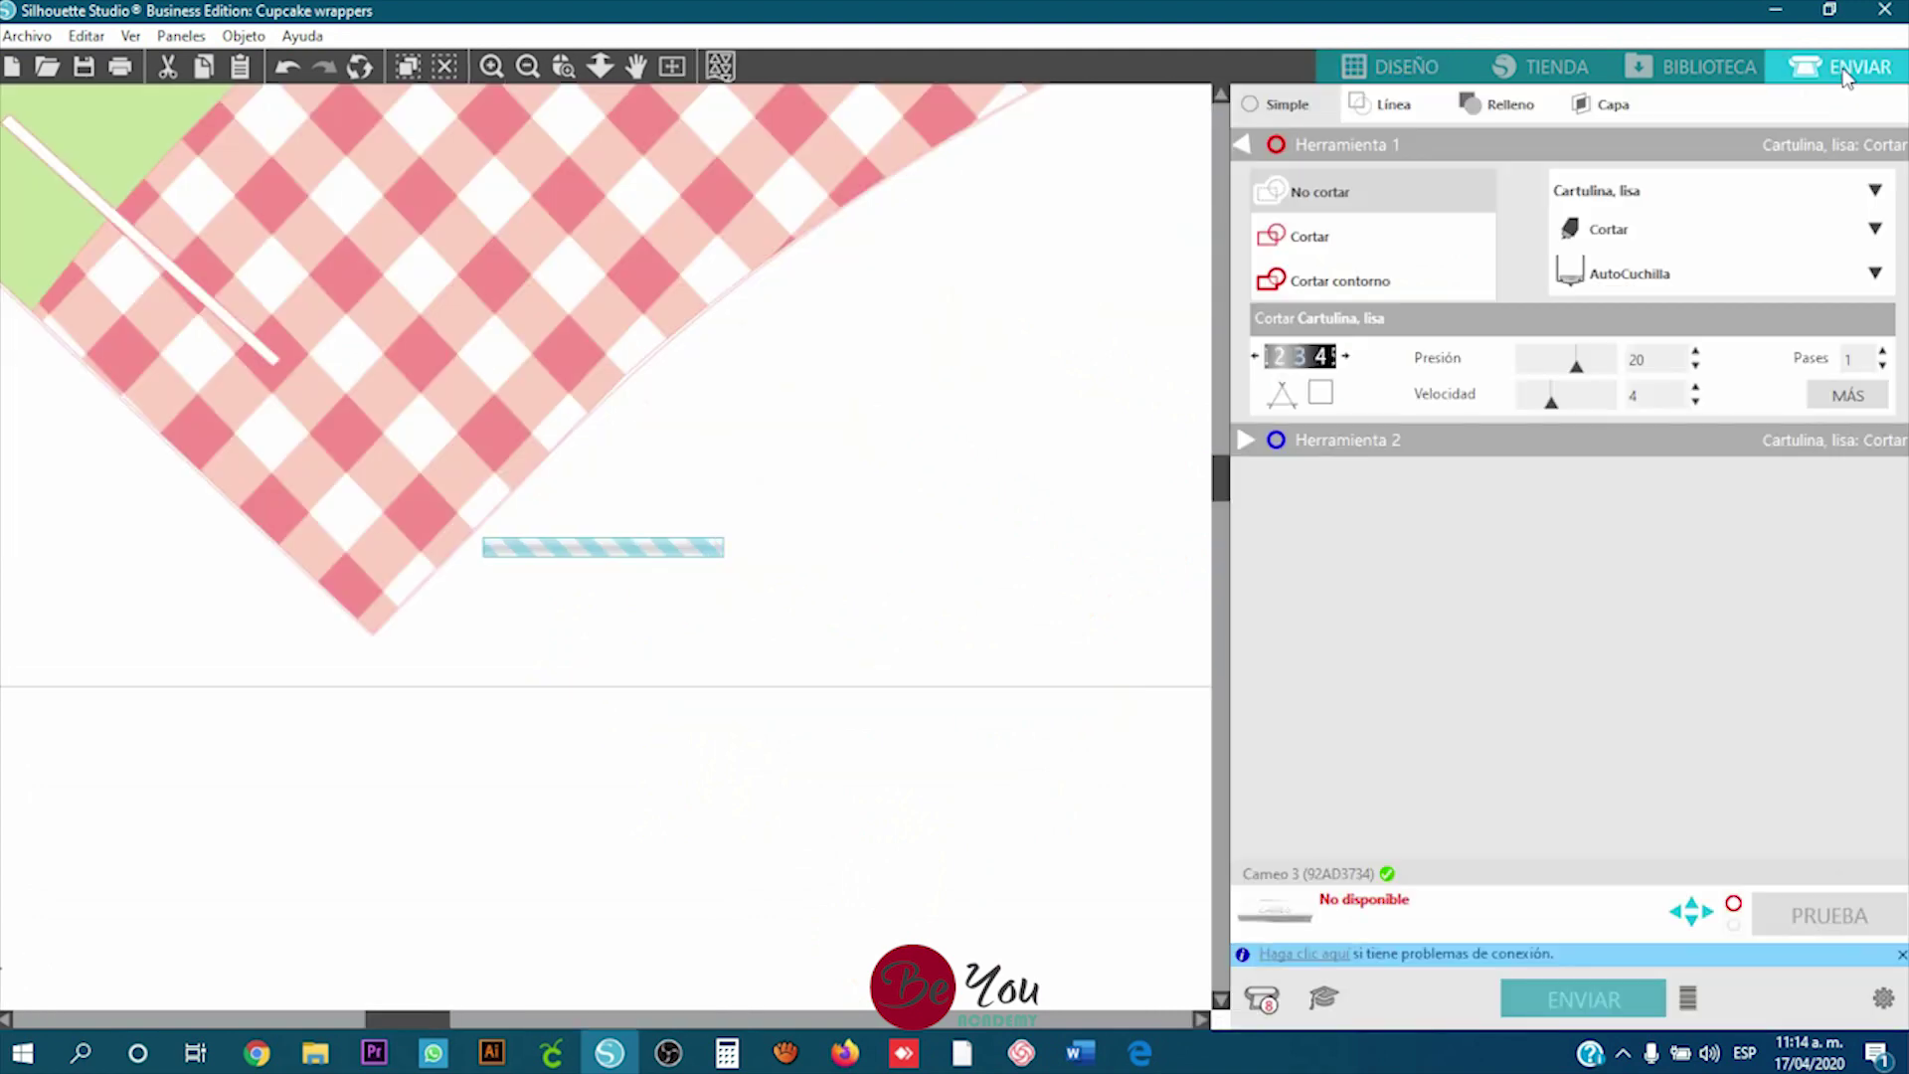
pyautogui.scroll(5, 432, 418)
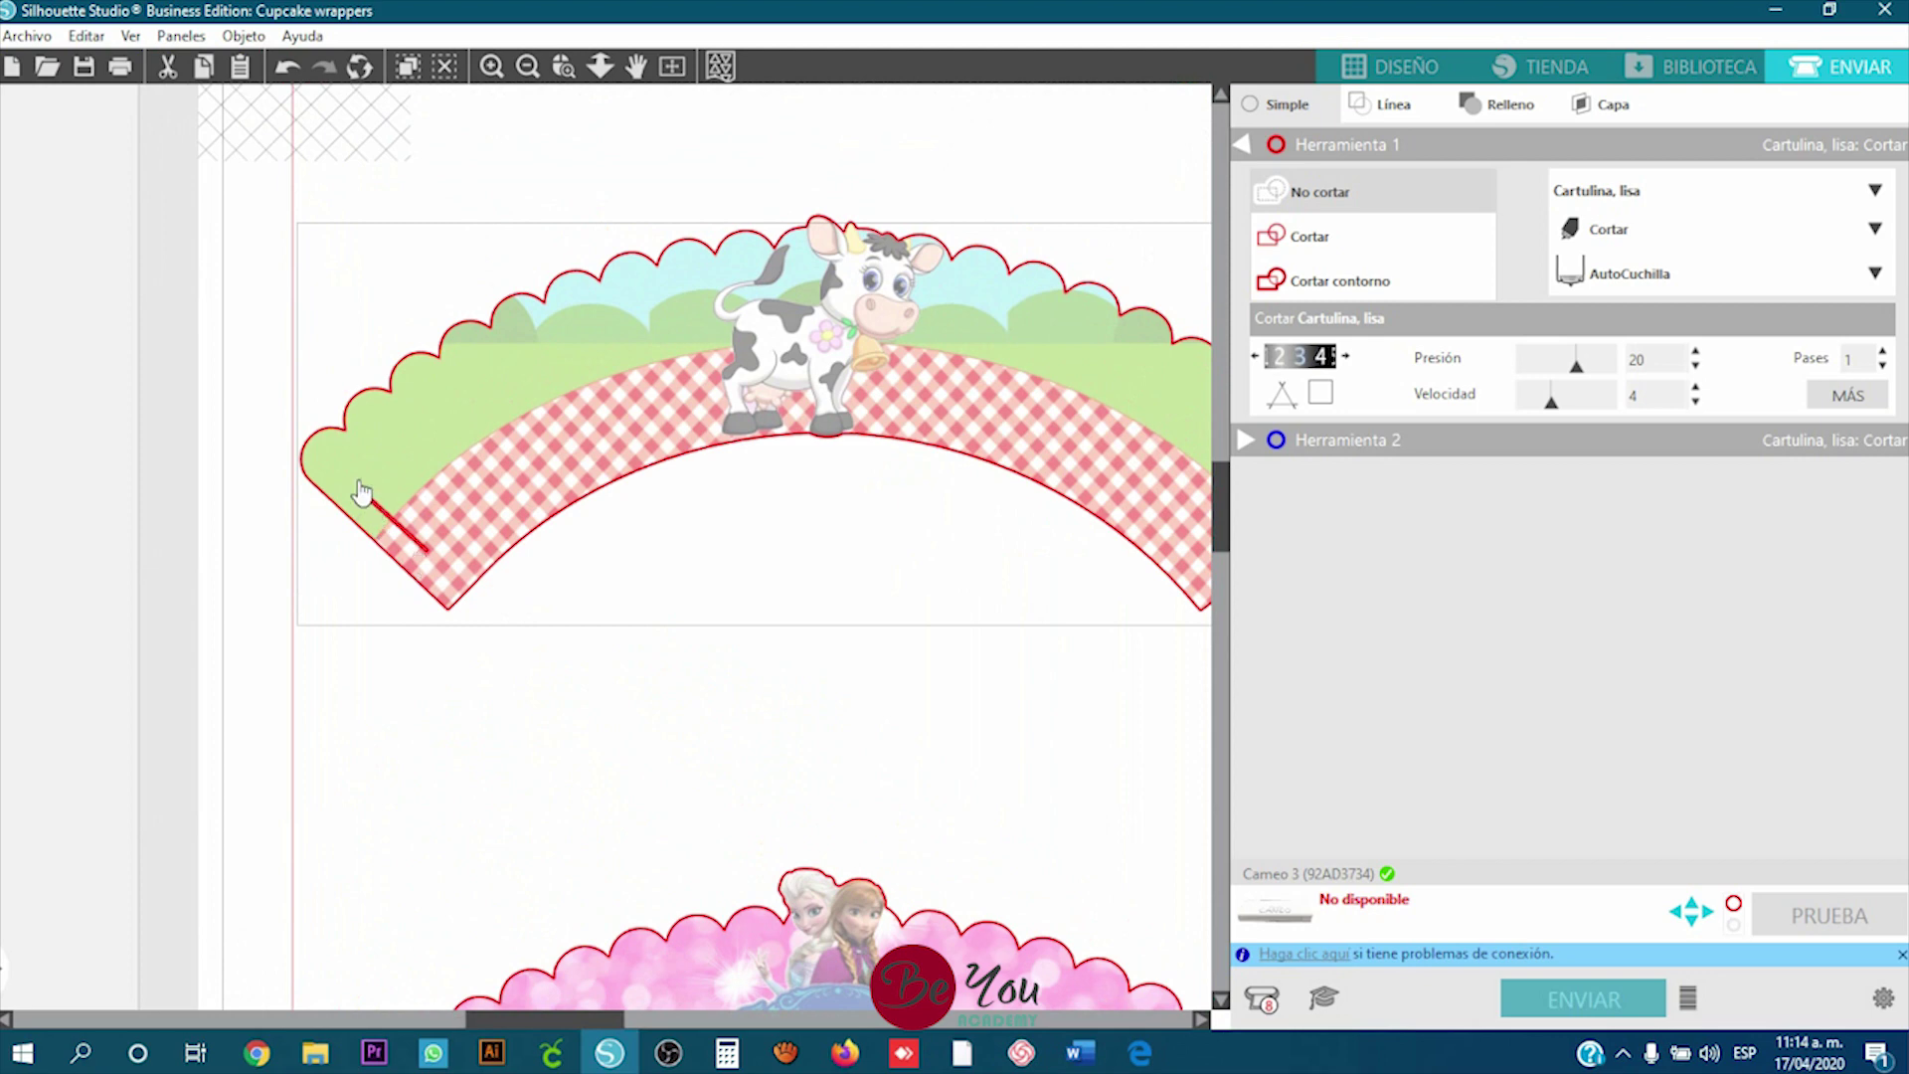
pyautogui.scroll(6, 361, 492)
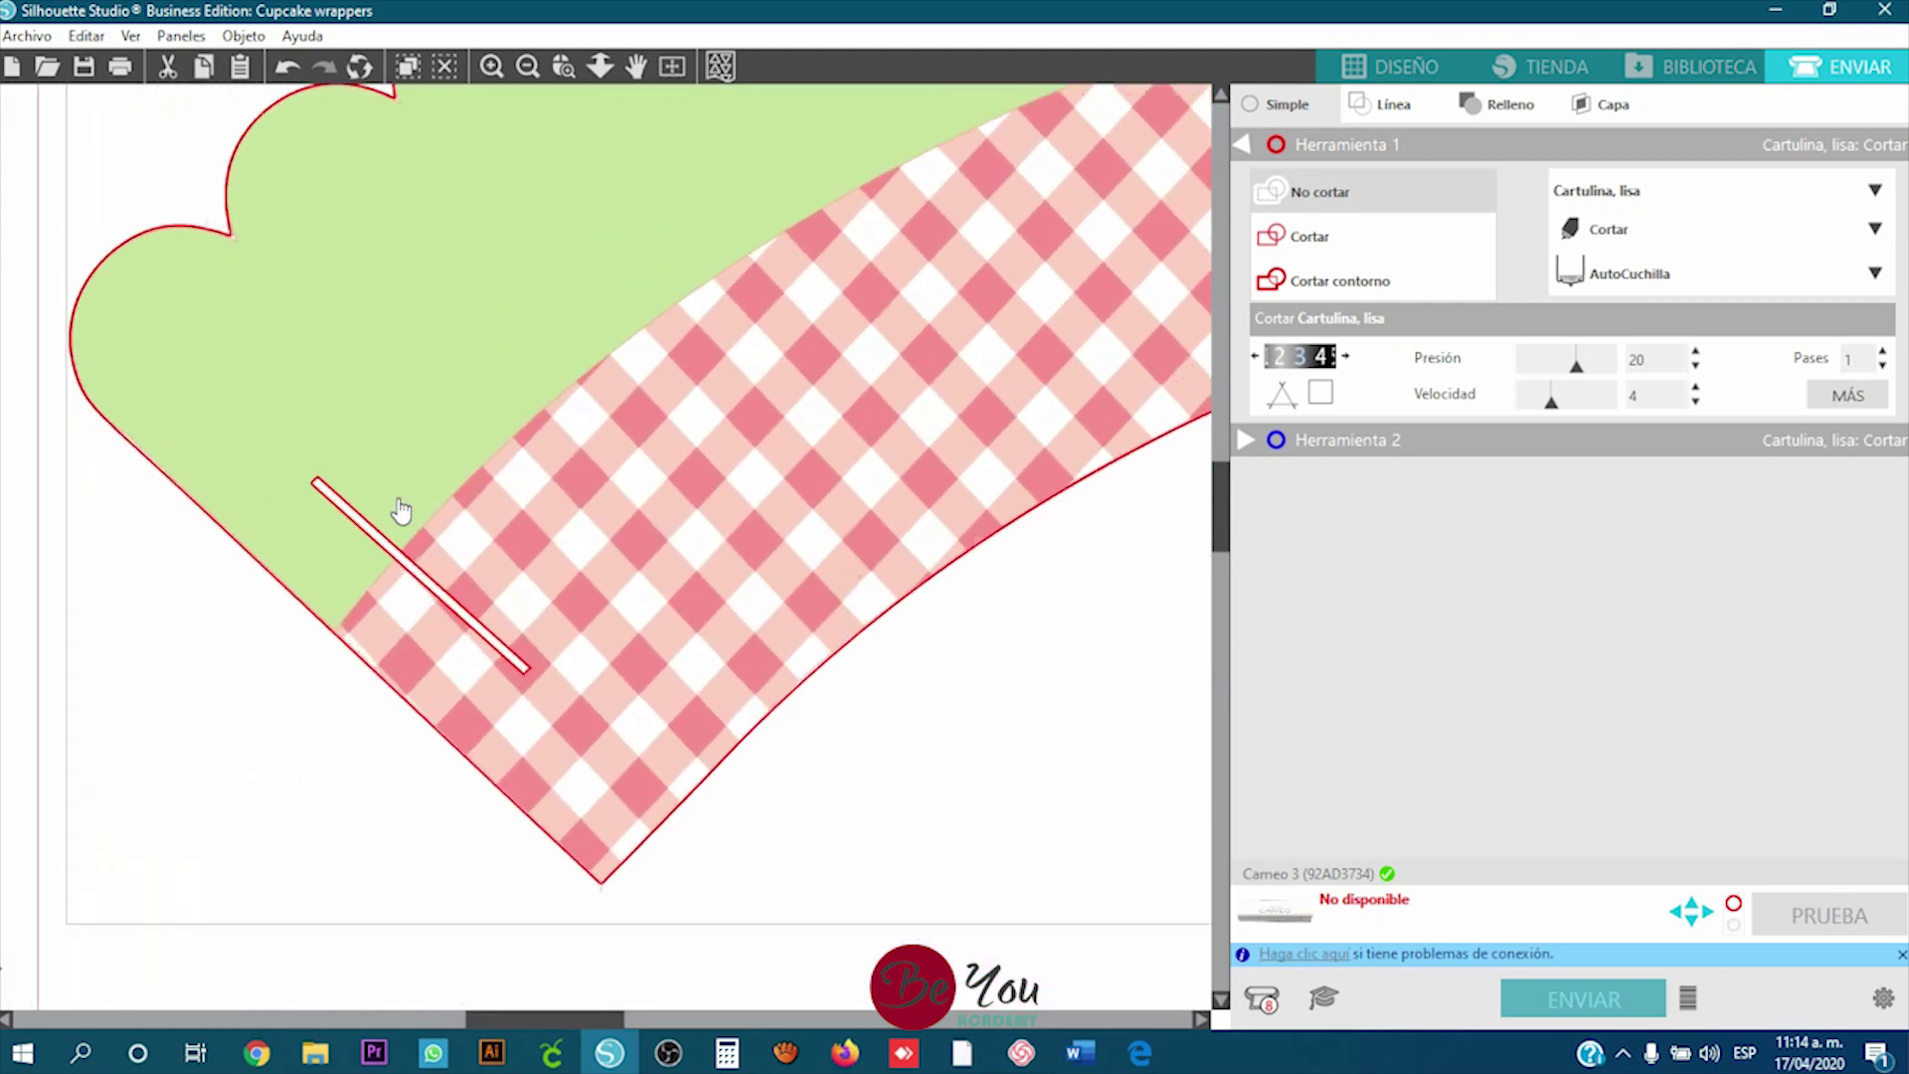
pyautogui.scroll(5, 400, 510)
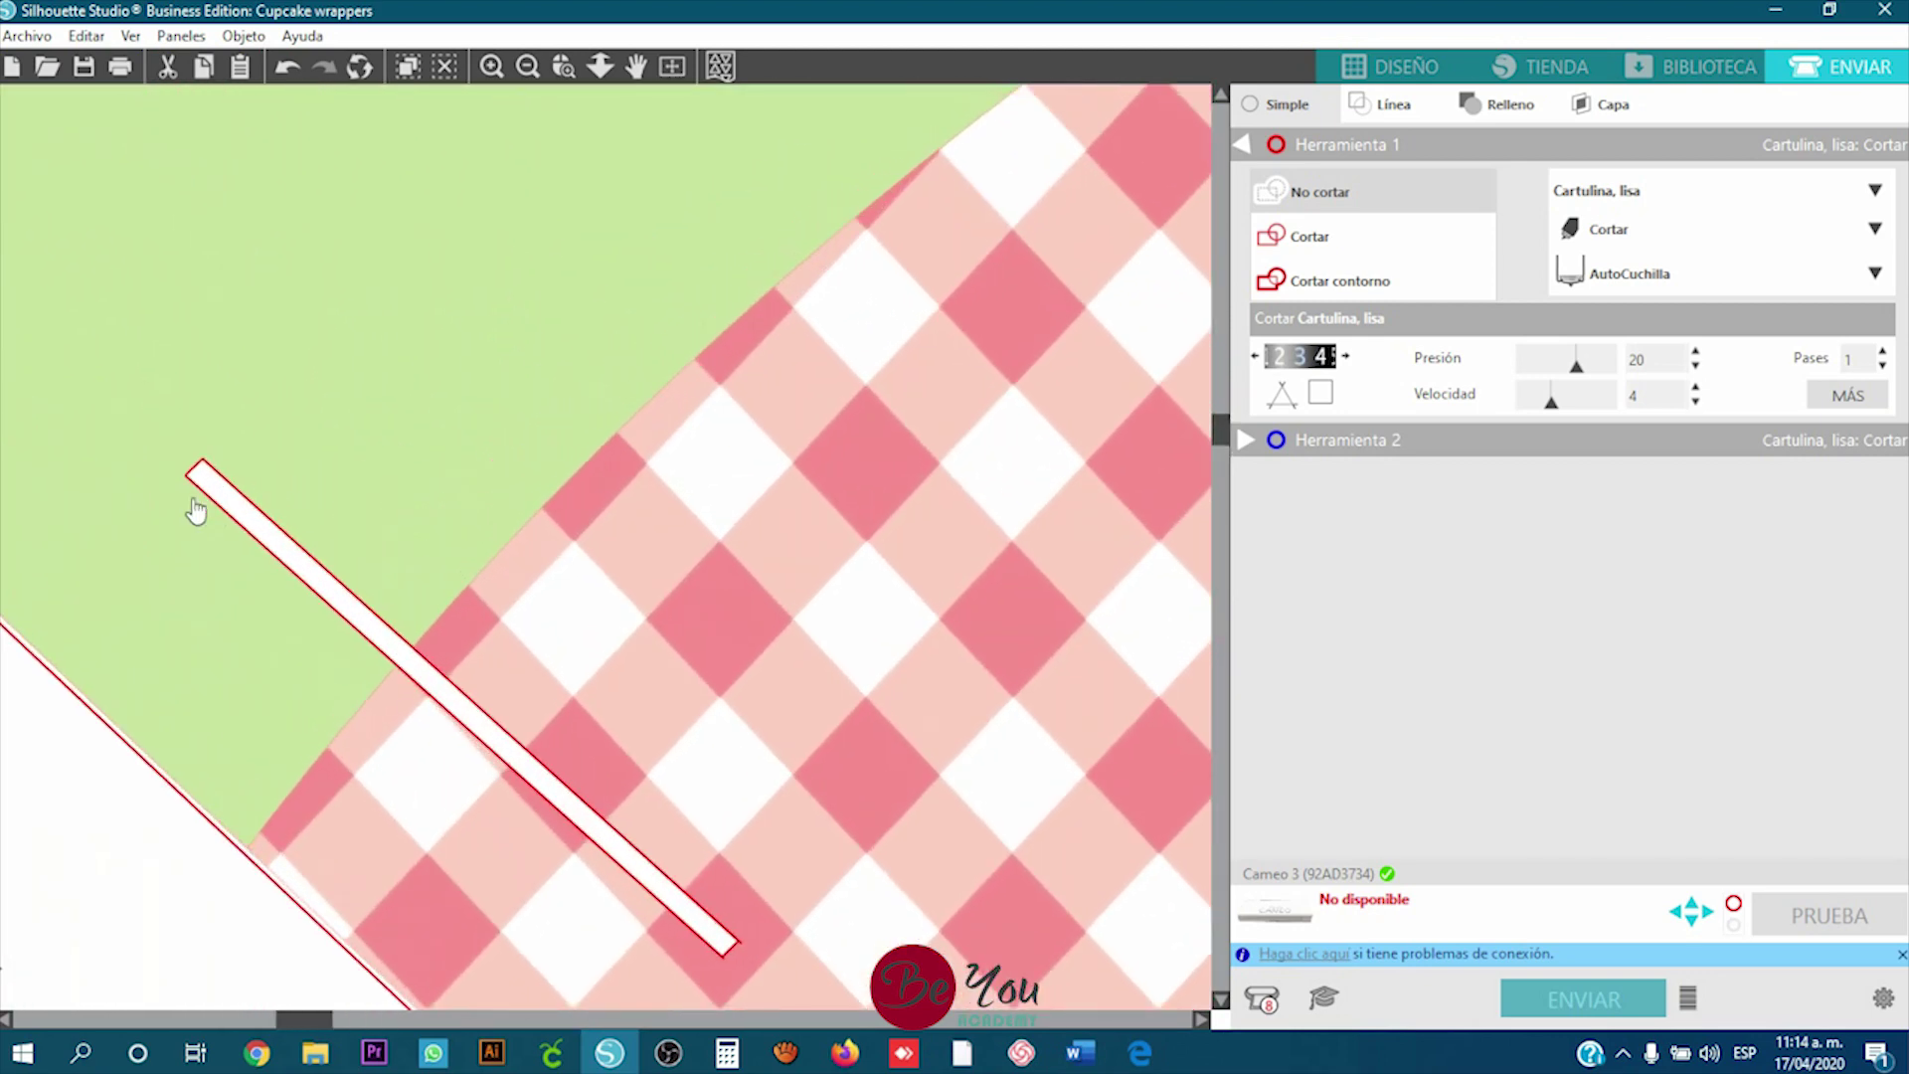
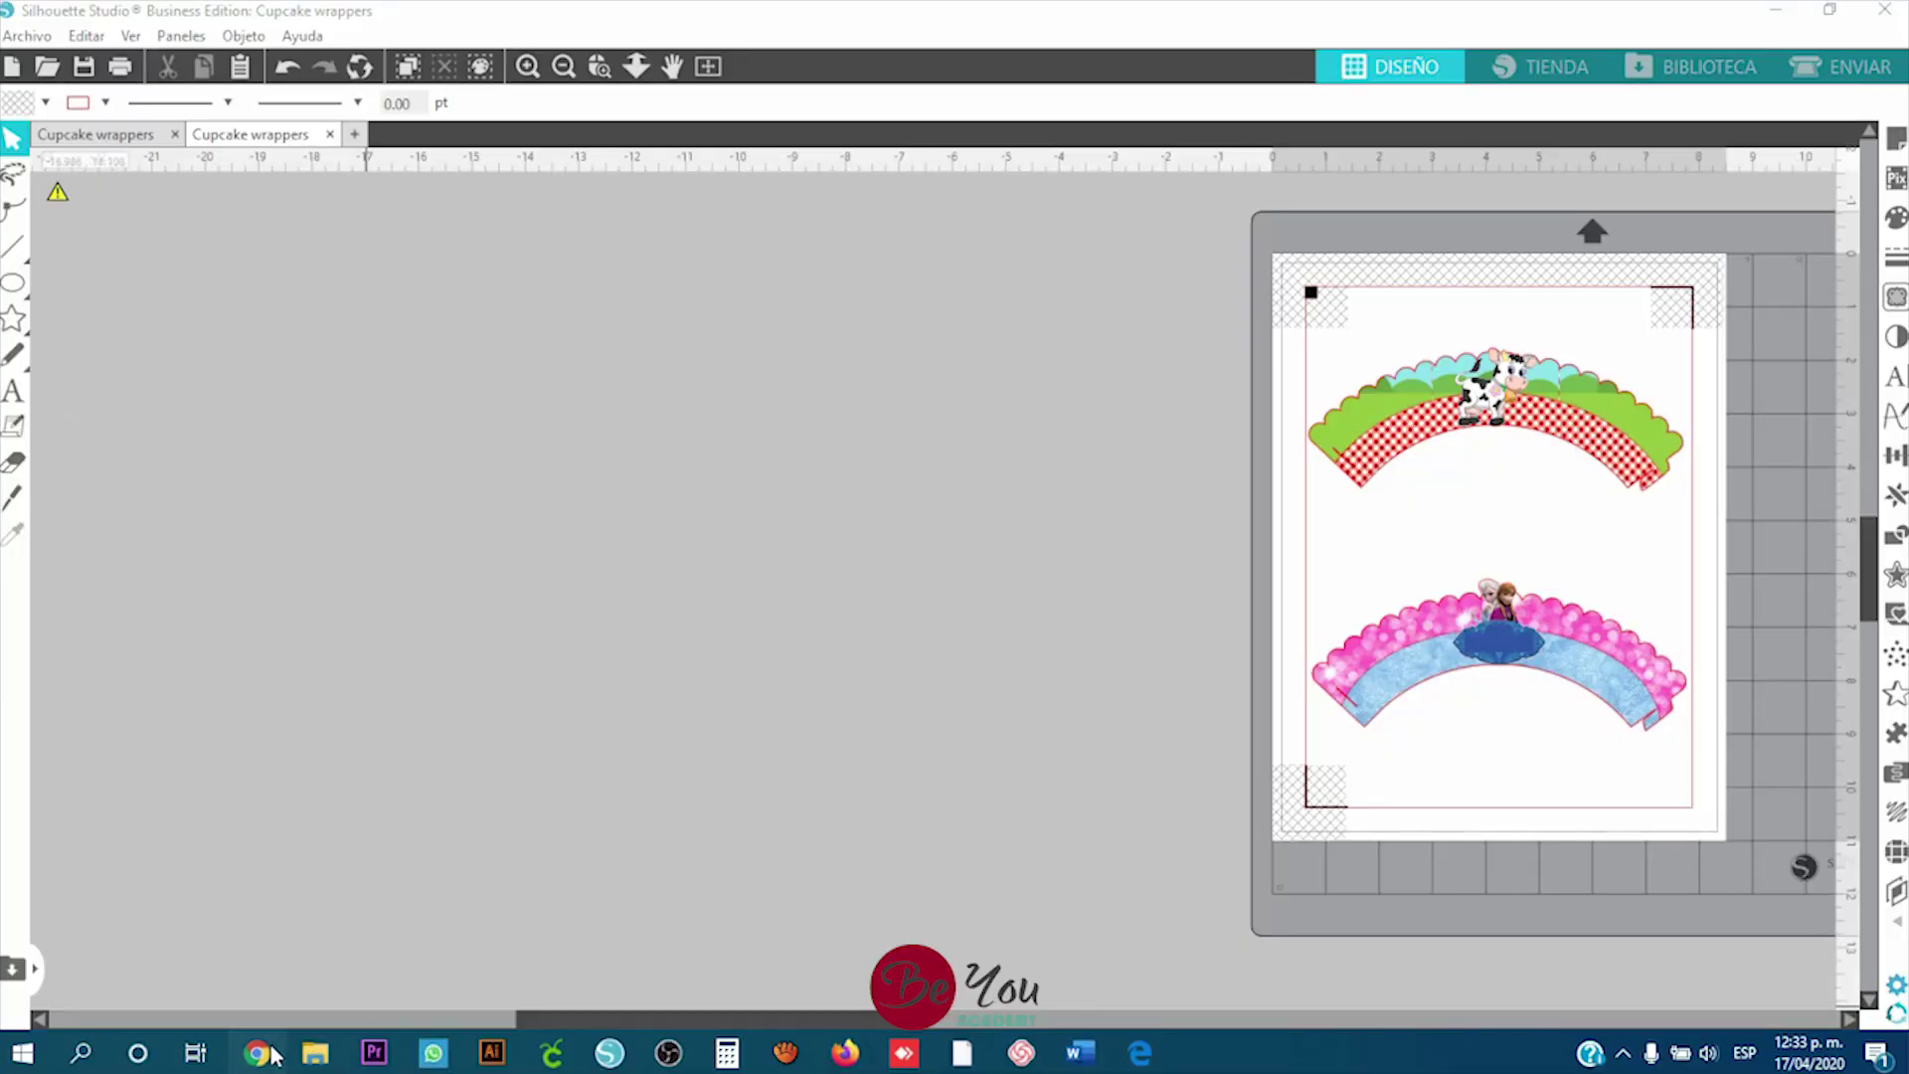
# Step: Switch to Chrome and copy the image of the plain and scalloped wrapper templates from the "cupcake wrappers pattern" image results
pyautogui.click(261, 1053)
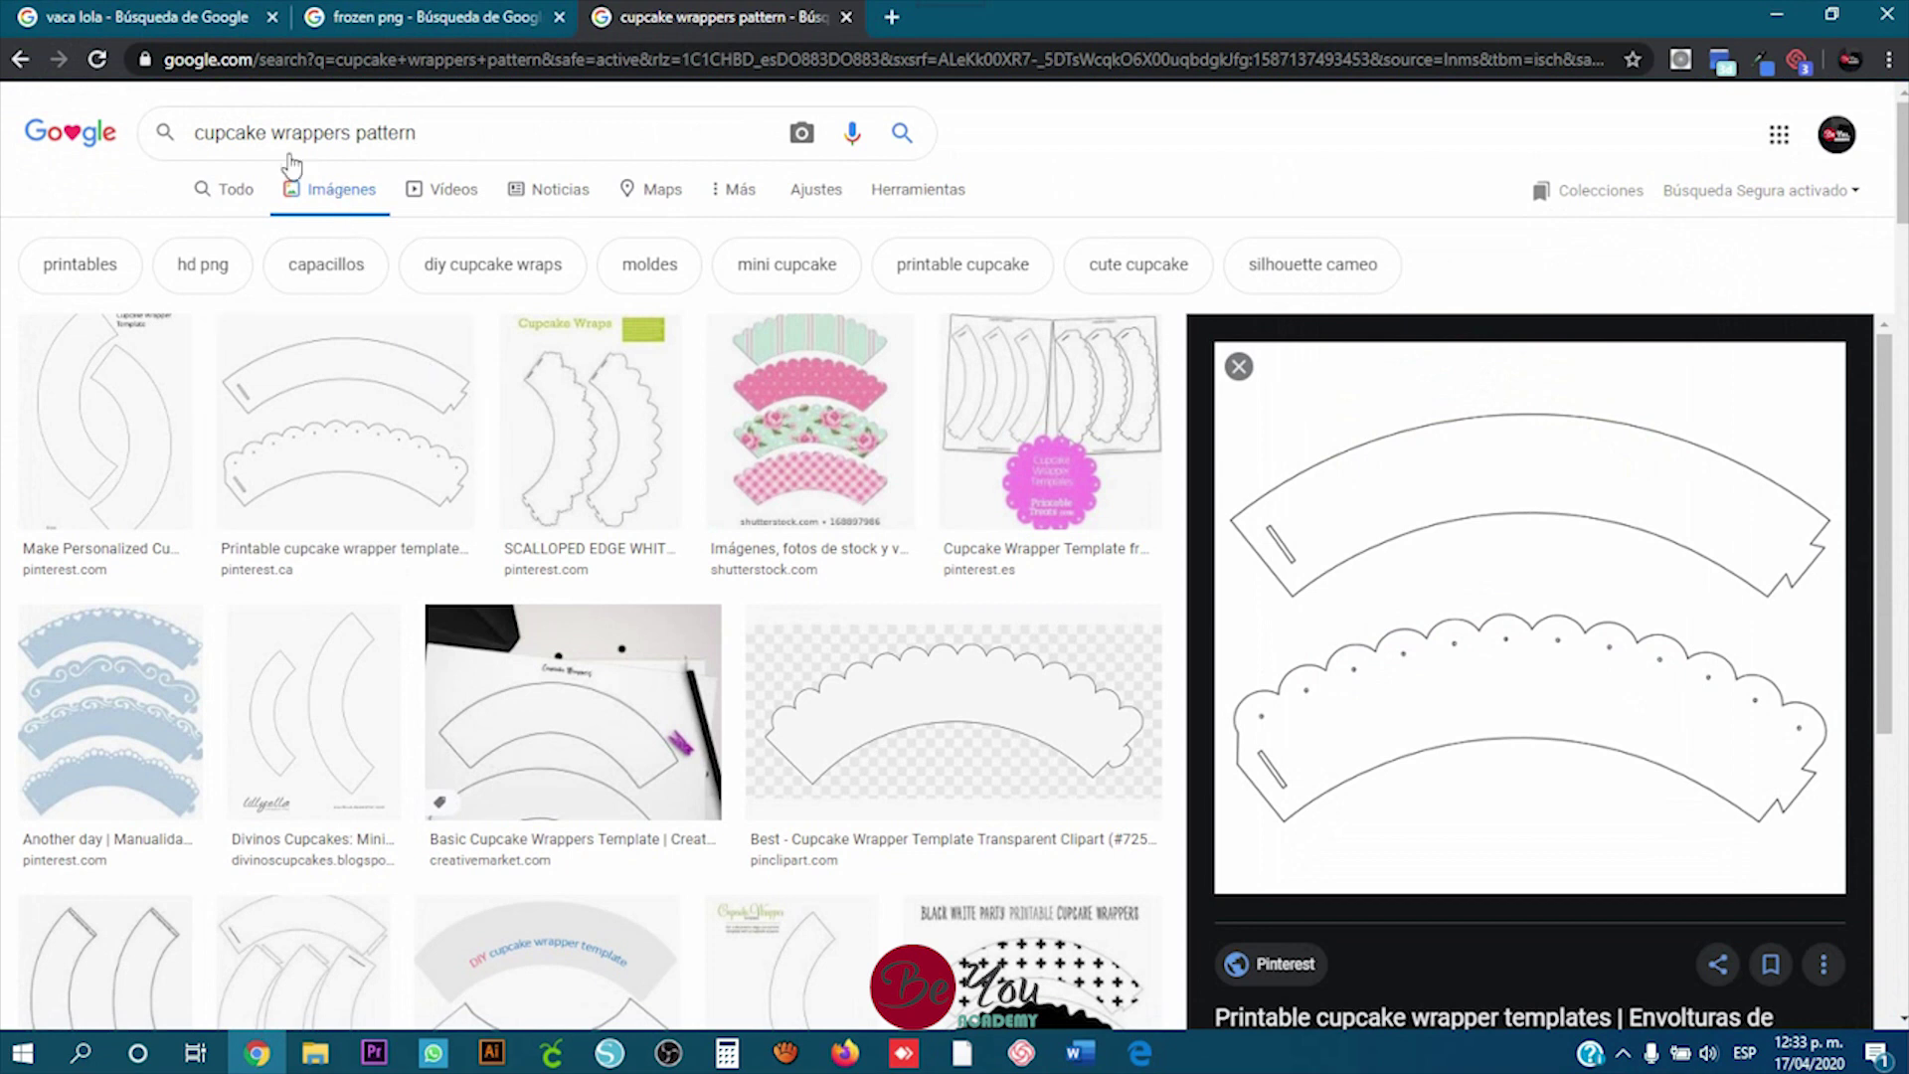
pyautogui.moveTo(271, 132); pyautogui.dragTo(194, 137)
pyautogui.click(420, 132)
pyautogui.scroll(-12, 645, 544)
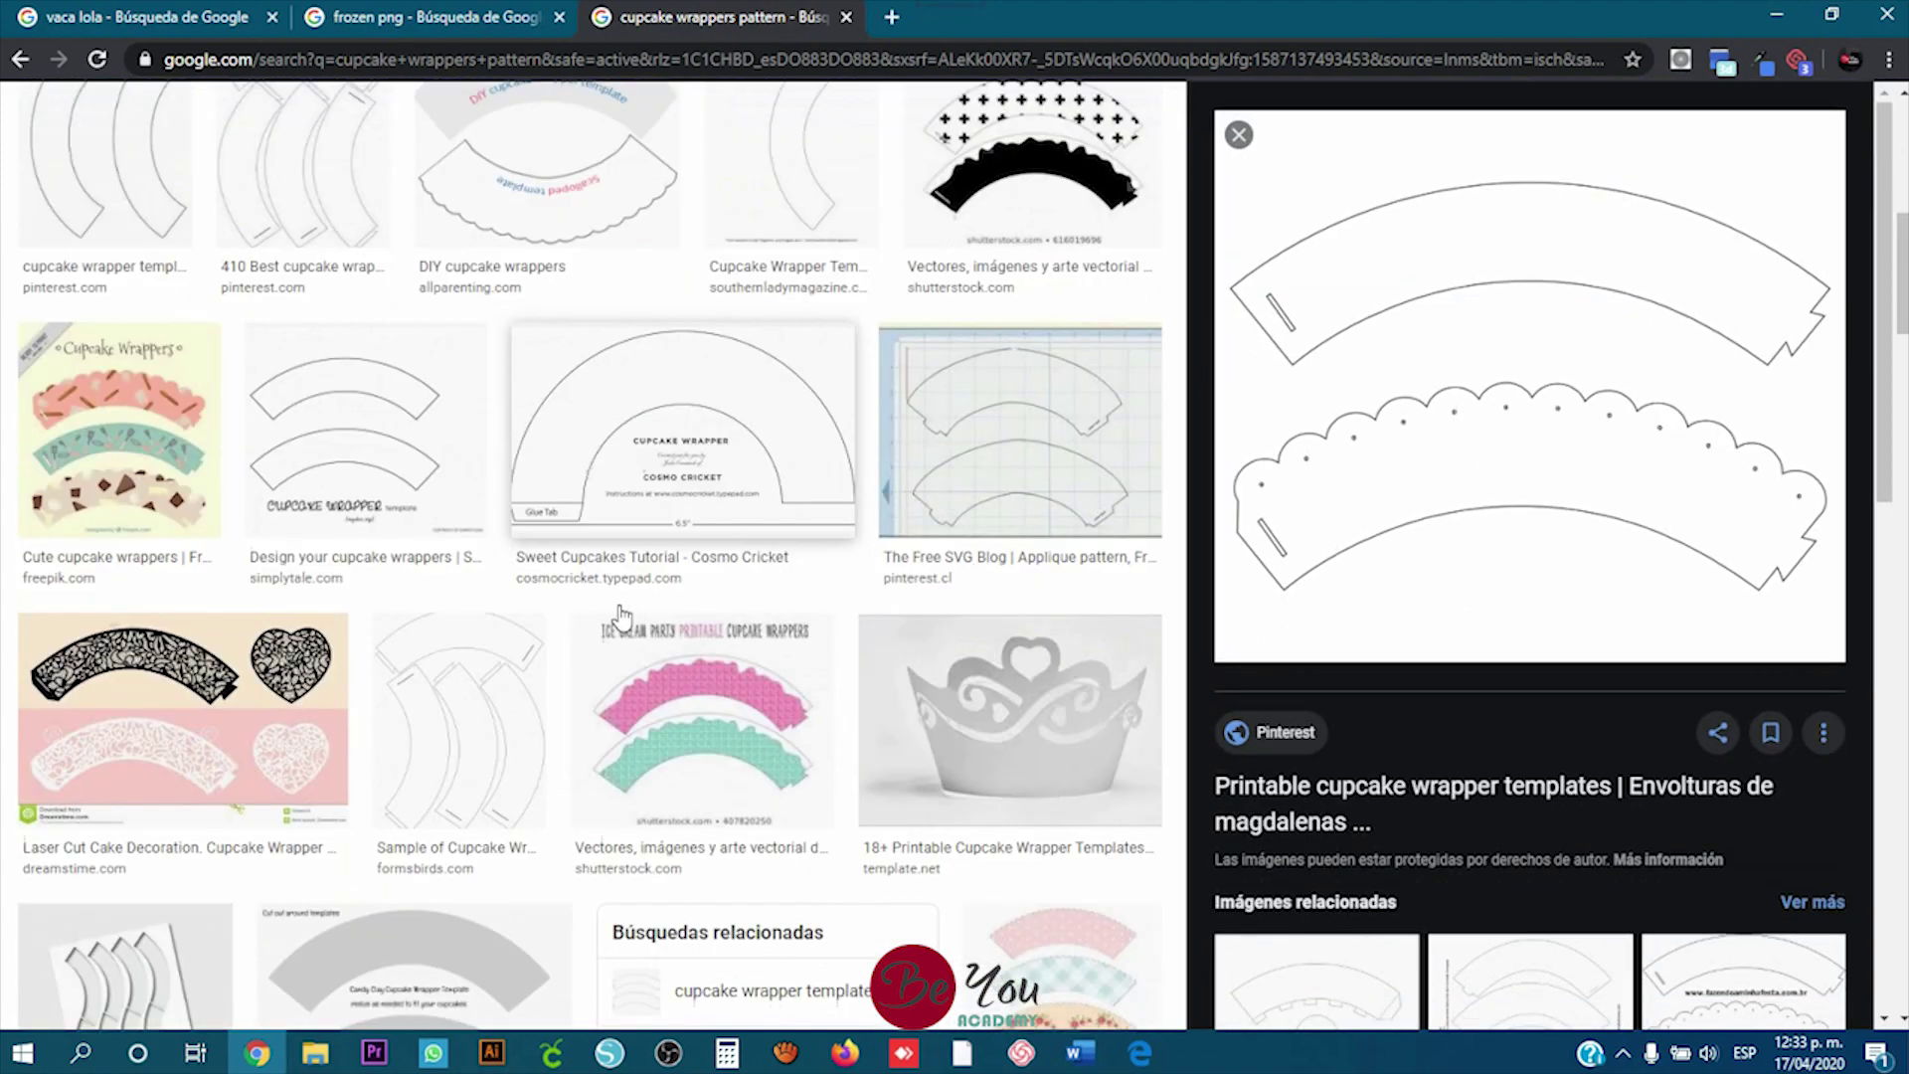
pyautogui.scroll(10, 645, 544)
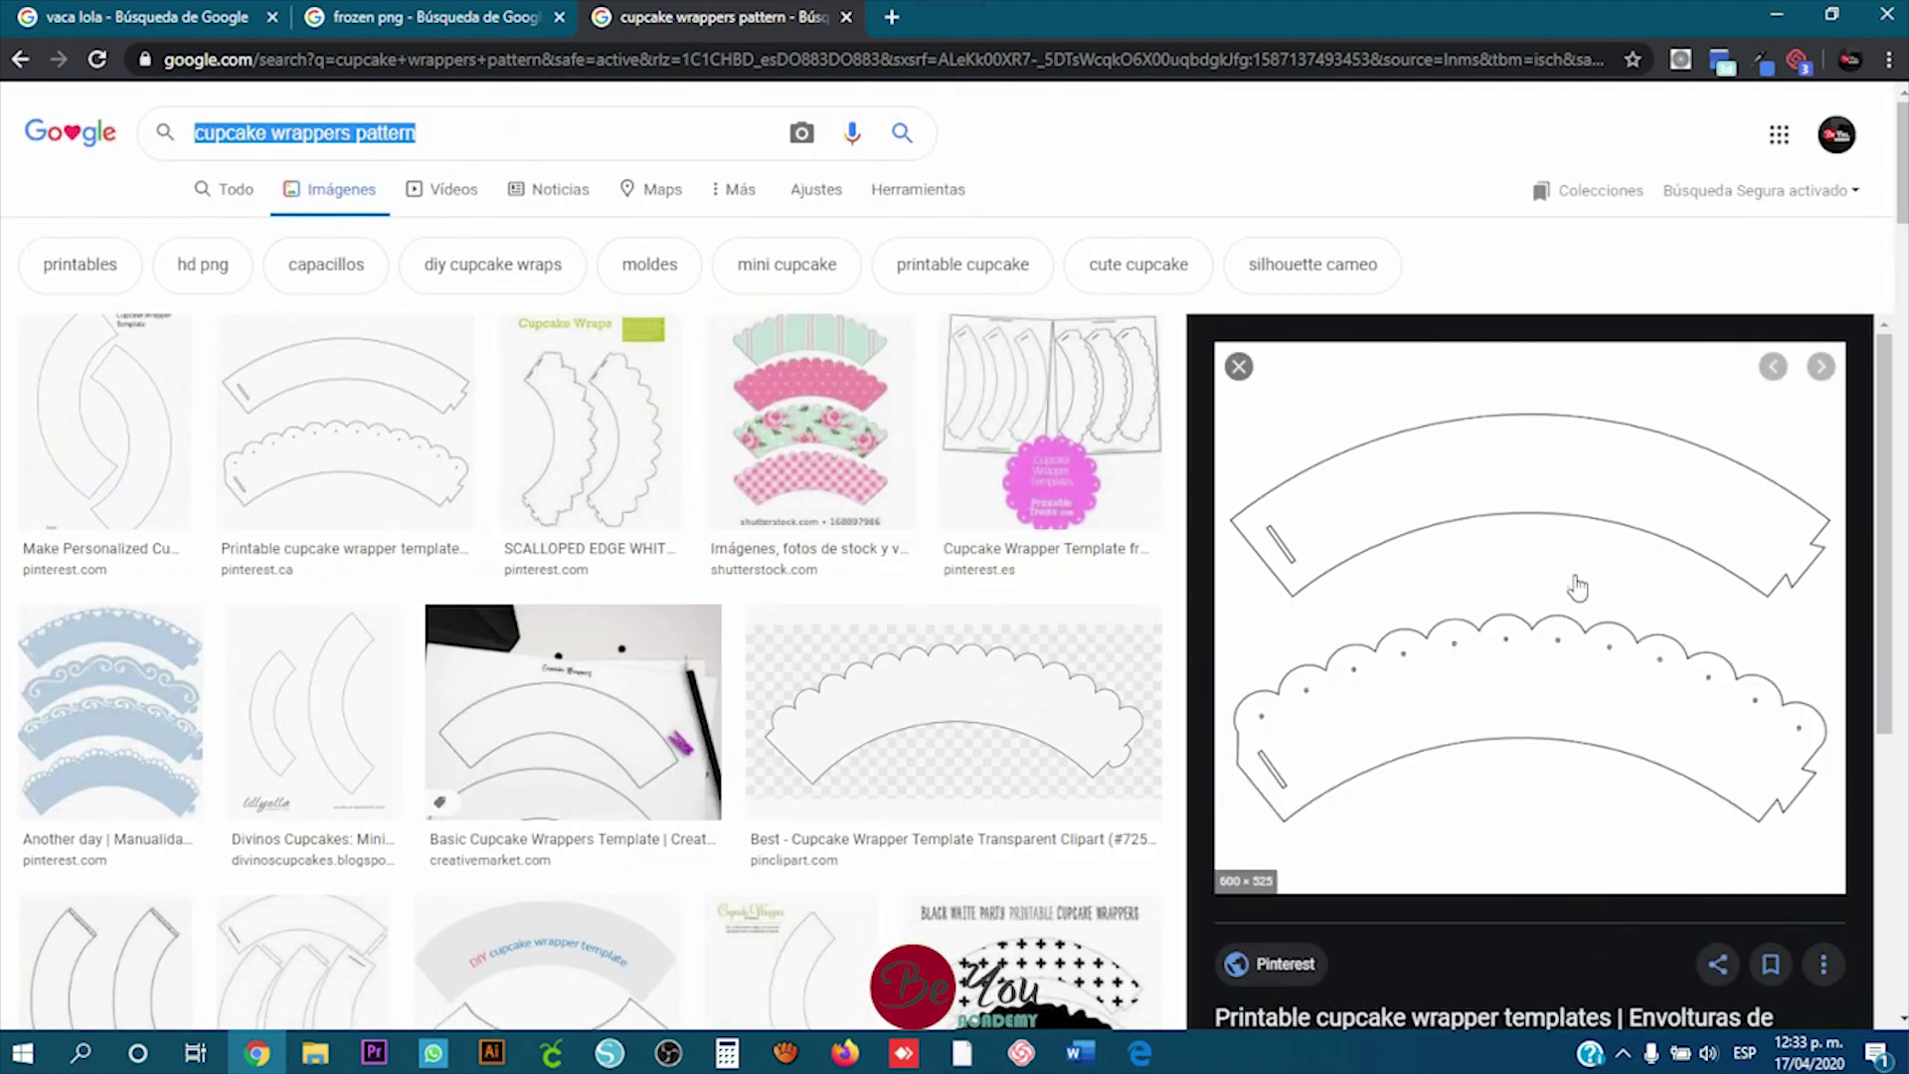
pyautogui.rightClick(1380, 509)
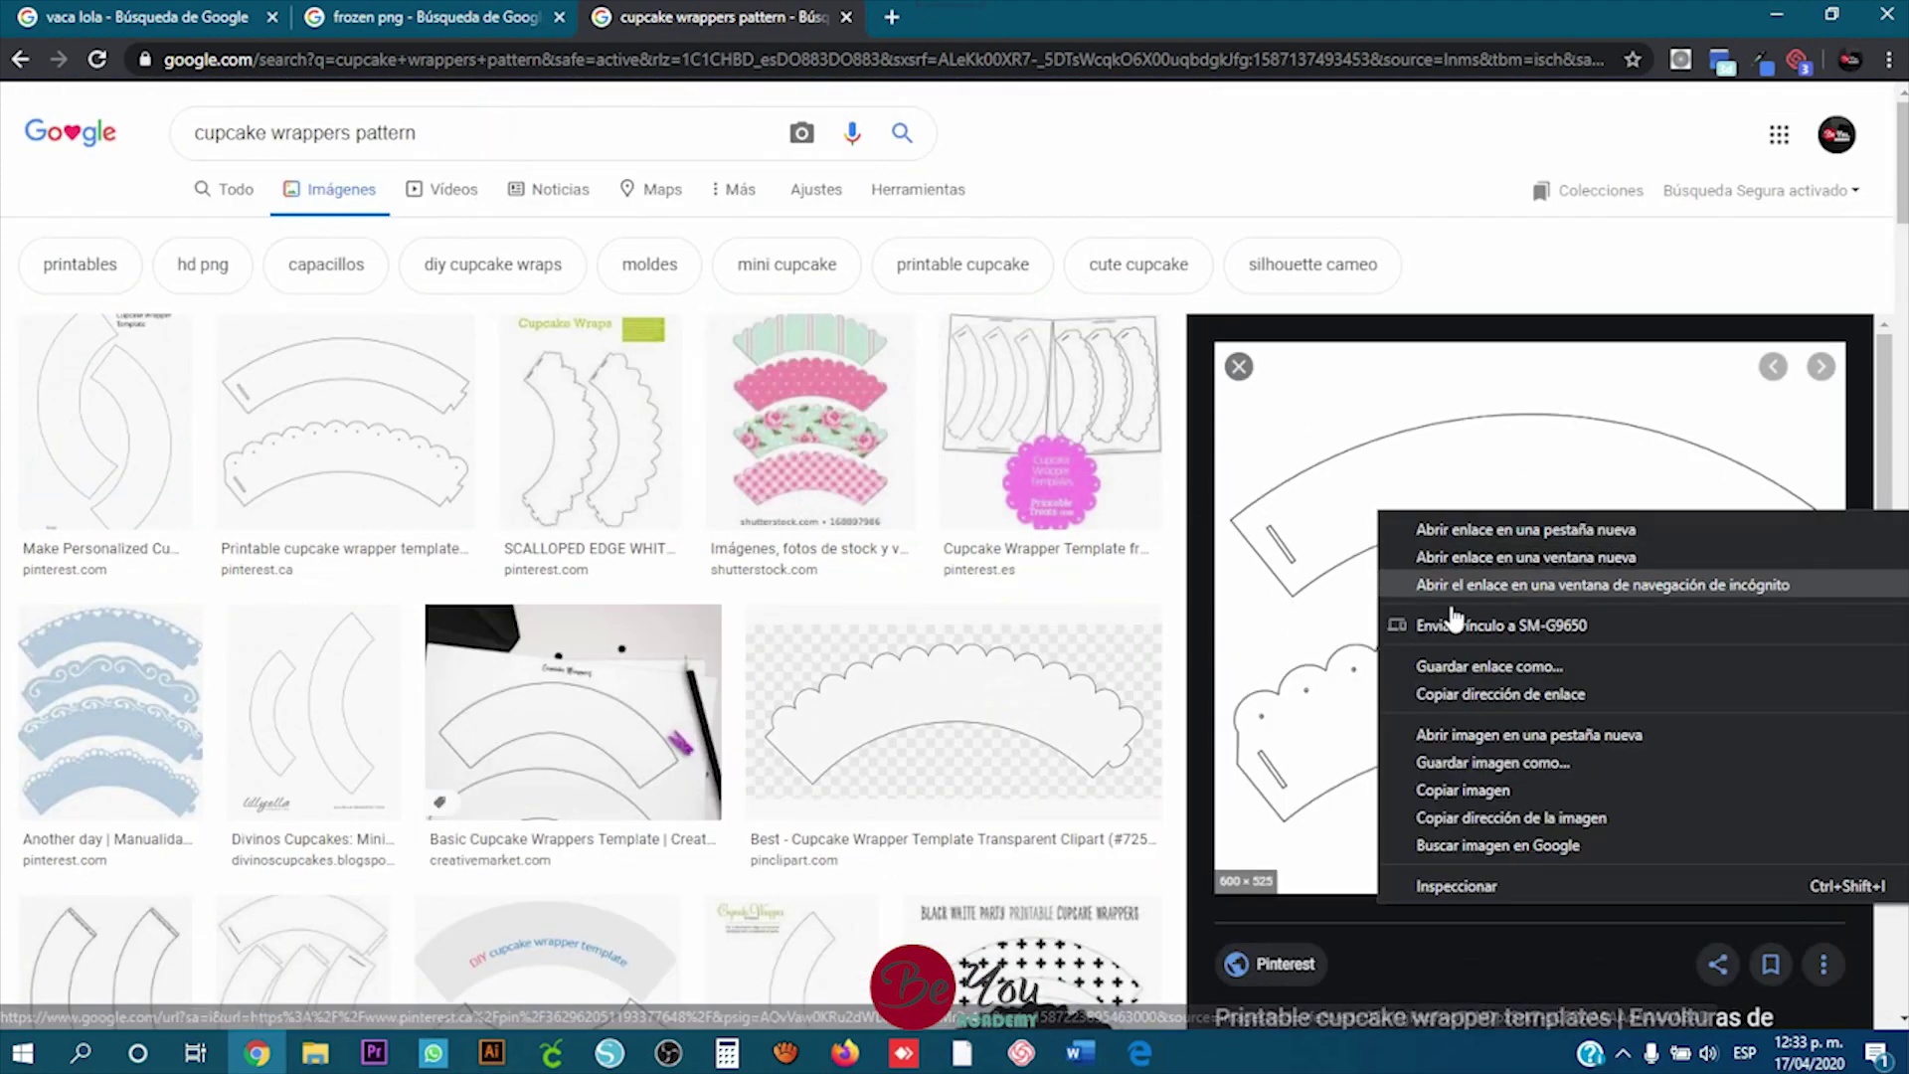
pyautogui.click(1491, 791)
# Step: Switch back to Silhouette Studio, paste the template image beside the page and enlarge it to about 11.69 × 10.23 in
pyautogui.click(612, 1052)
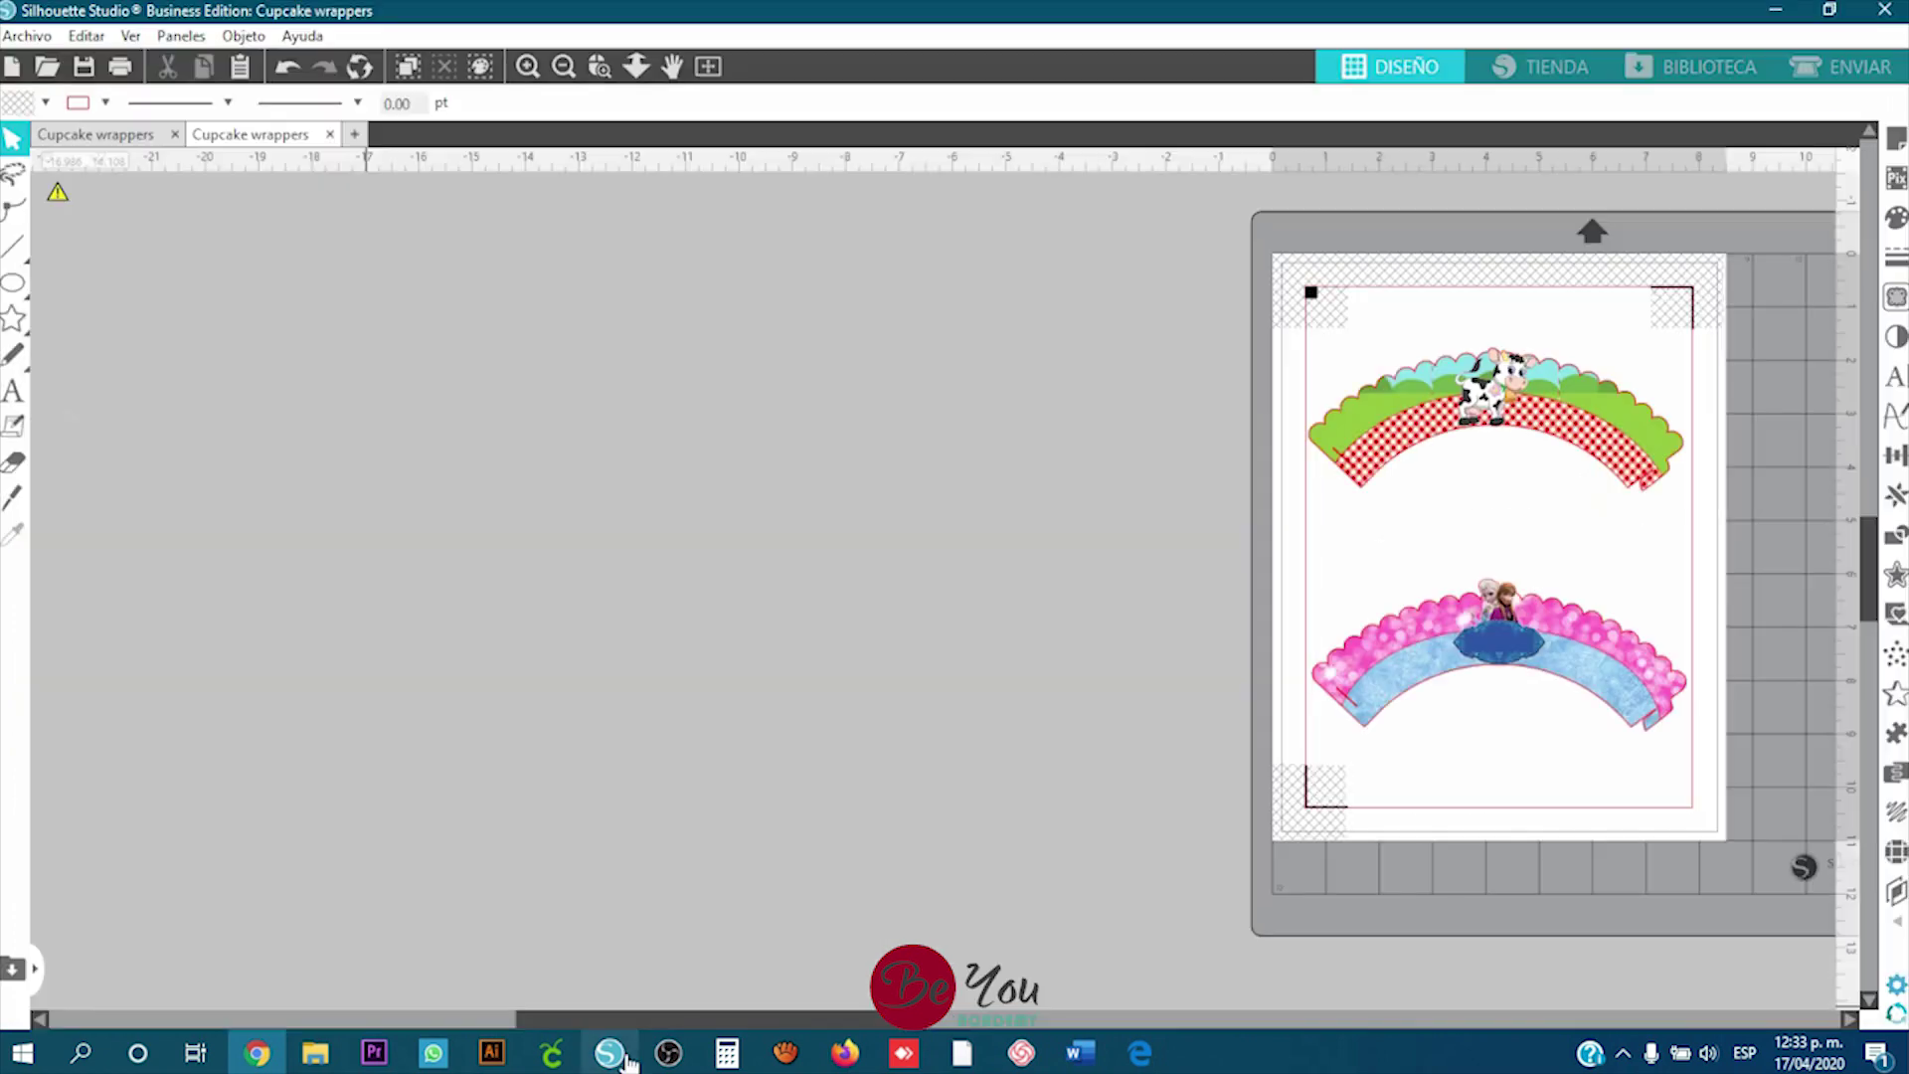
pyautogui.rightClick(473, 483)
pyautogui.click(518, 582)
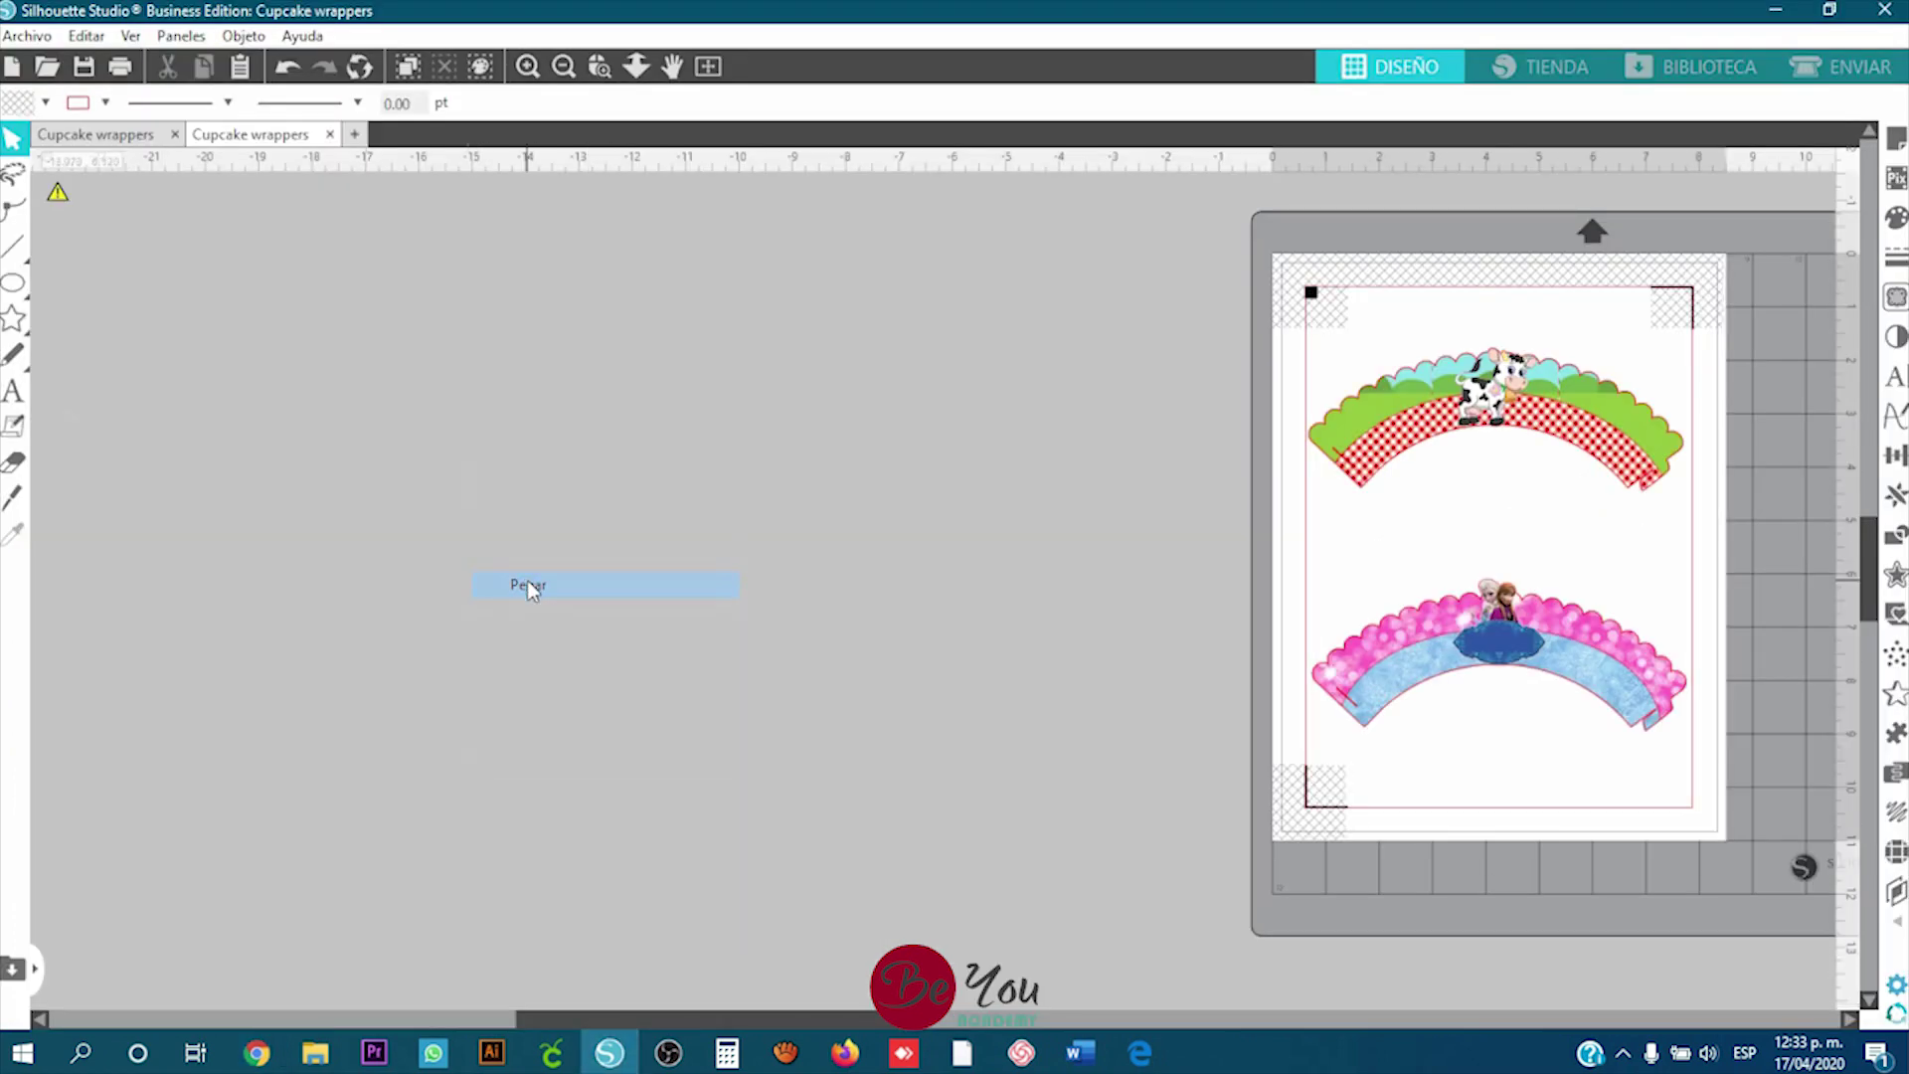
pyautogui.moveTo(595, 537); pyautogui.dragTo(994, 887)
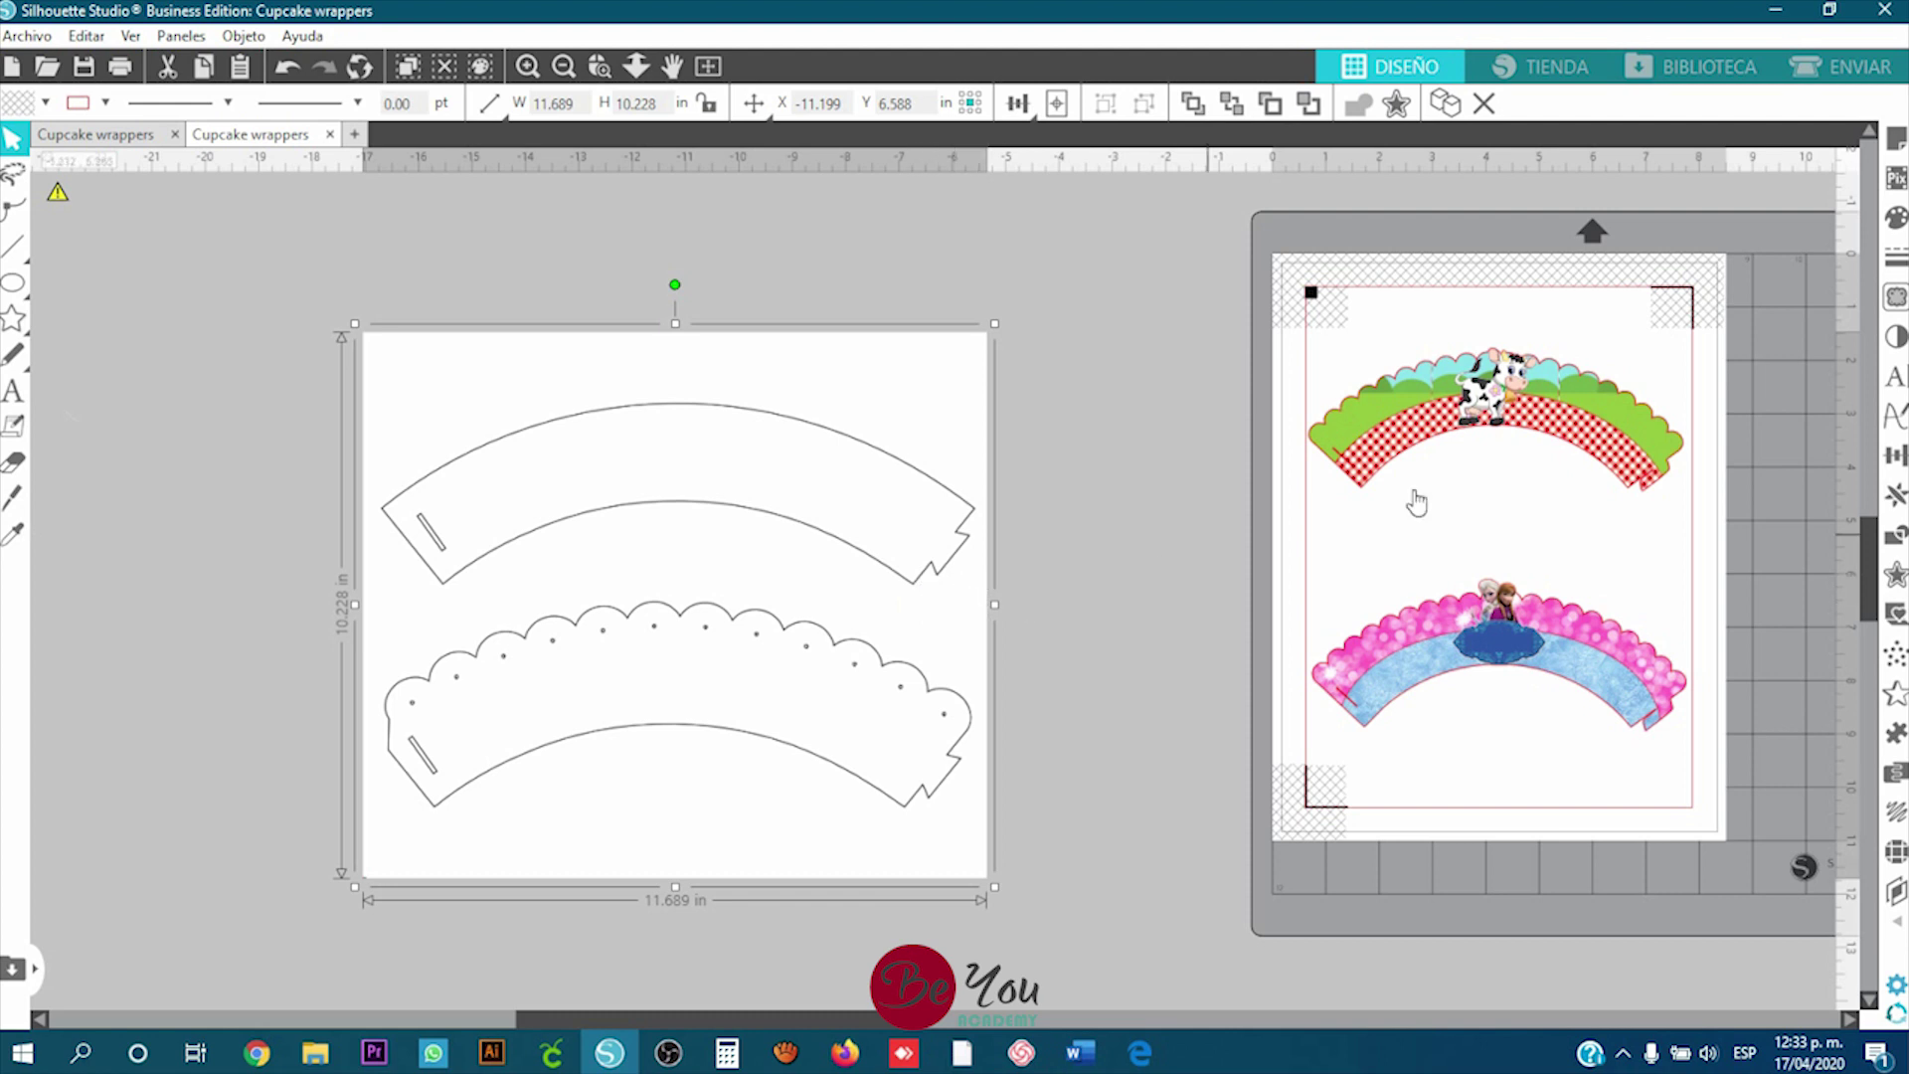
# Step: Select a trace area around both wrapper templates in the pasted image and set the trace threshold (Umbral) to 85%
pyautogui.click(1896, 299)
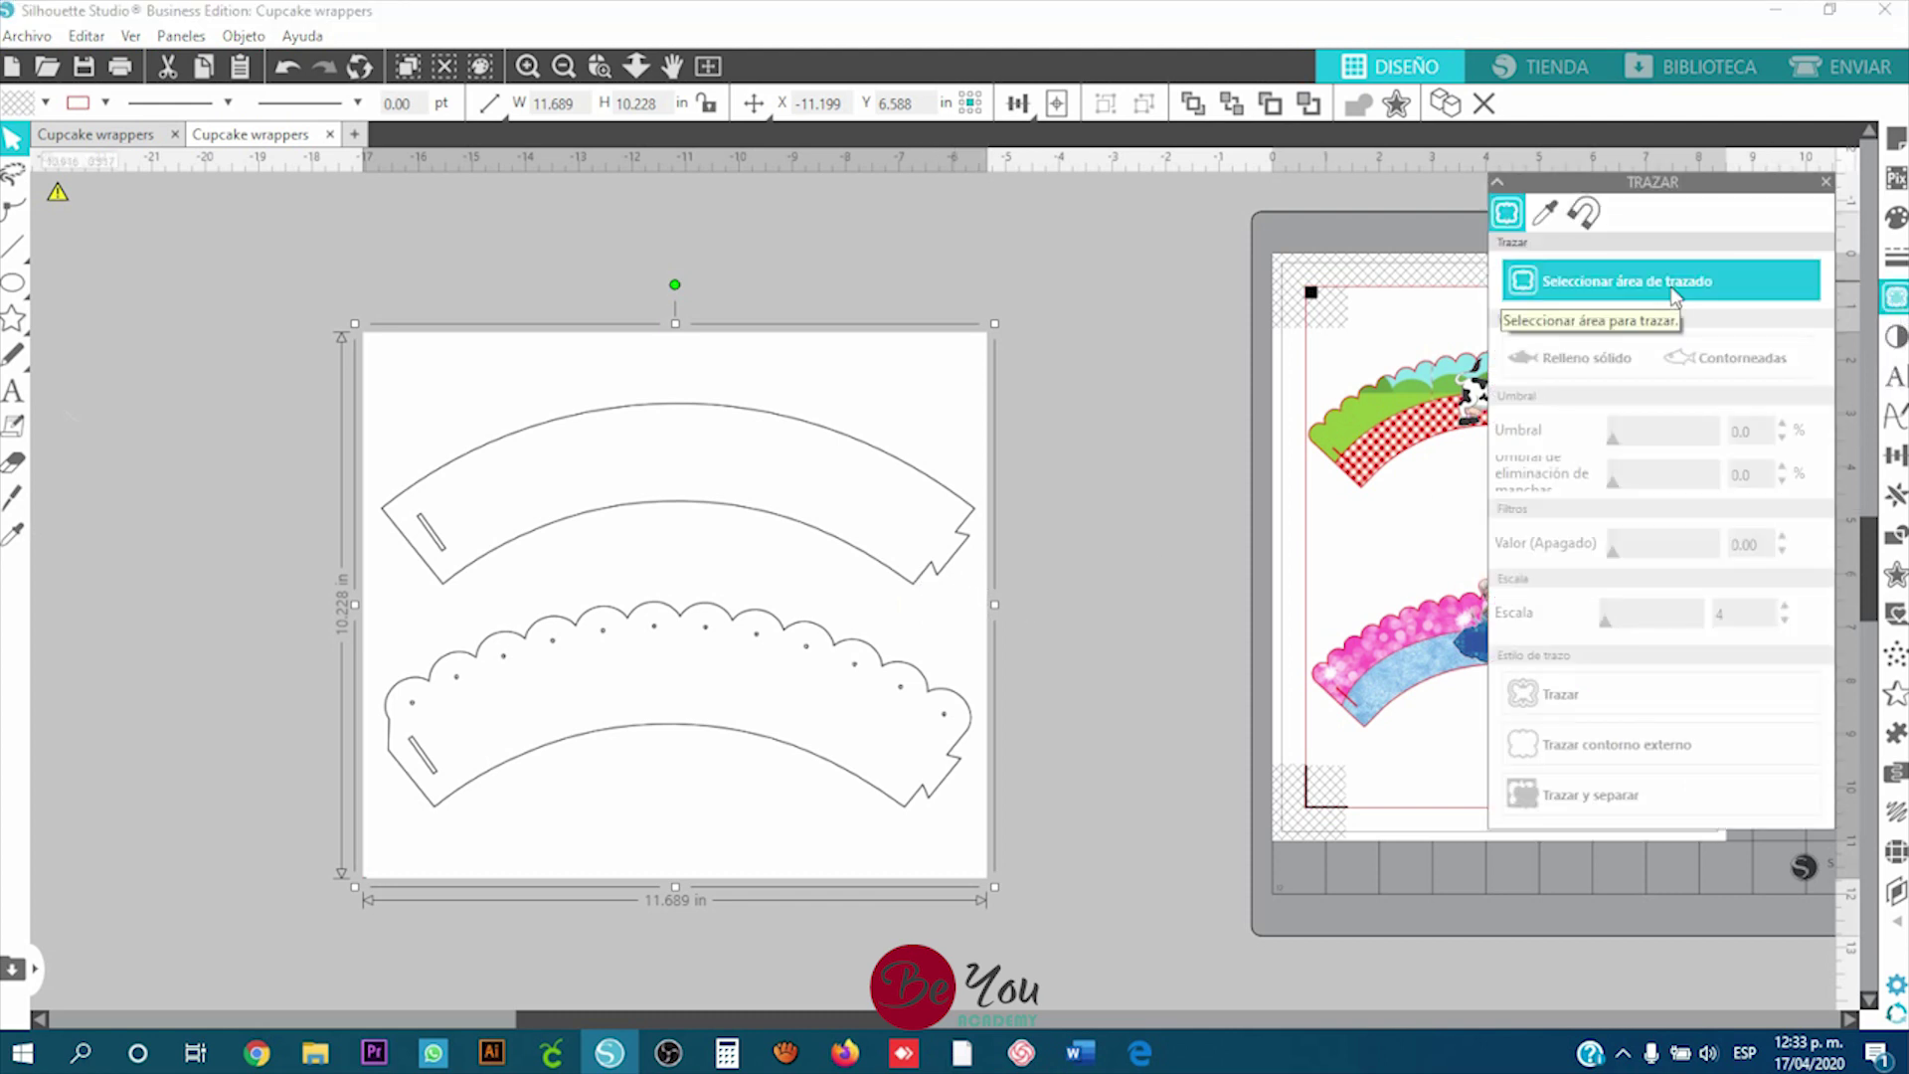
pyautogui.click(1677, 289)
pyautogui.moveTo(302, 293)
pyautogui.mouseDown()
pyautogui.moveTo(994, 873)
pyautogui.moveTo(1069, 873)
pyautogui.mouseUp()
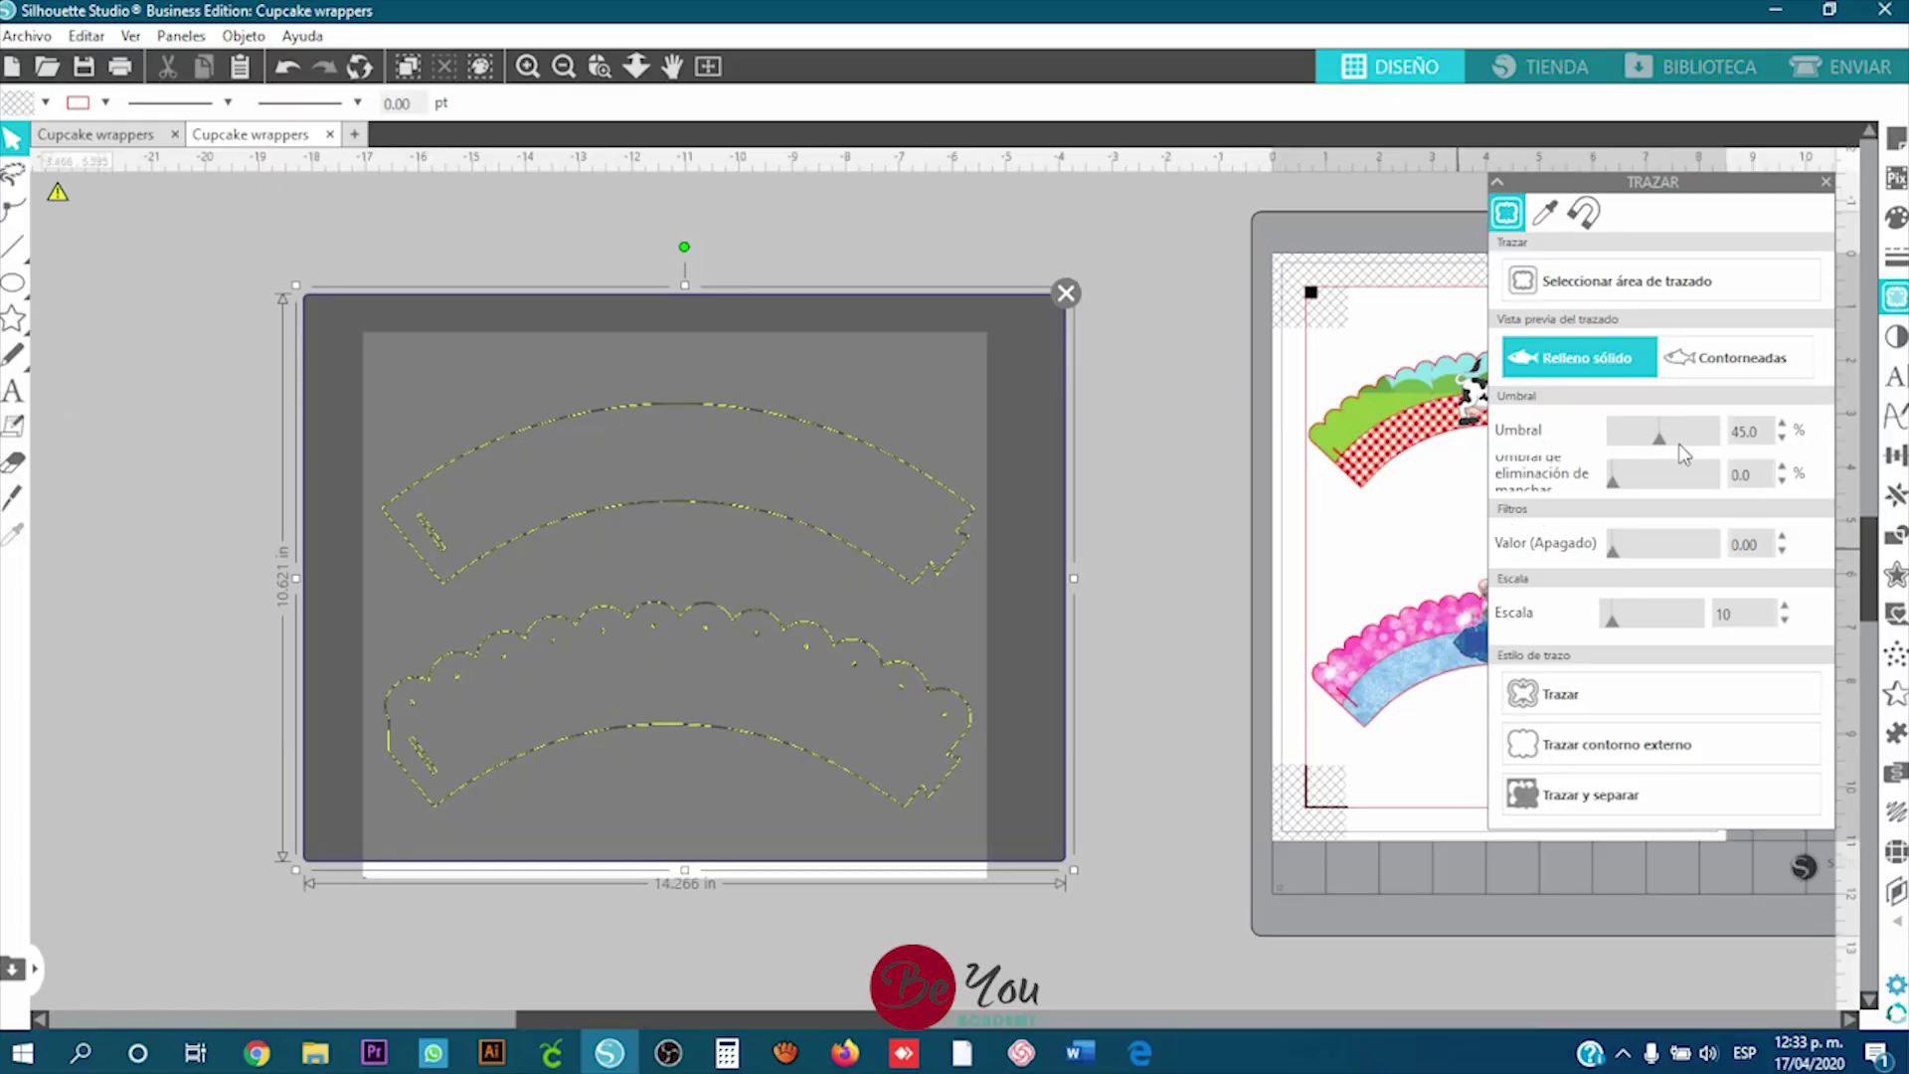
pyautogui.click(1681, 444)
pyautogui.click(1694, 444)
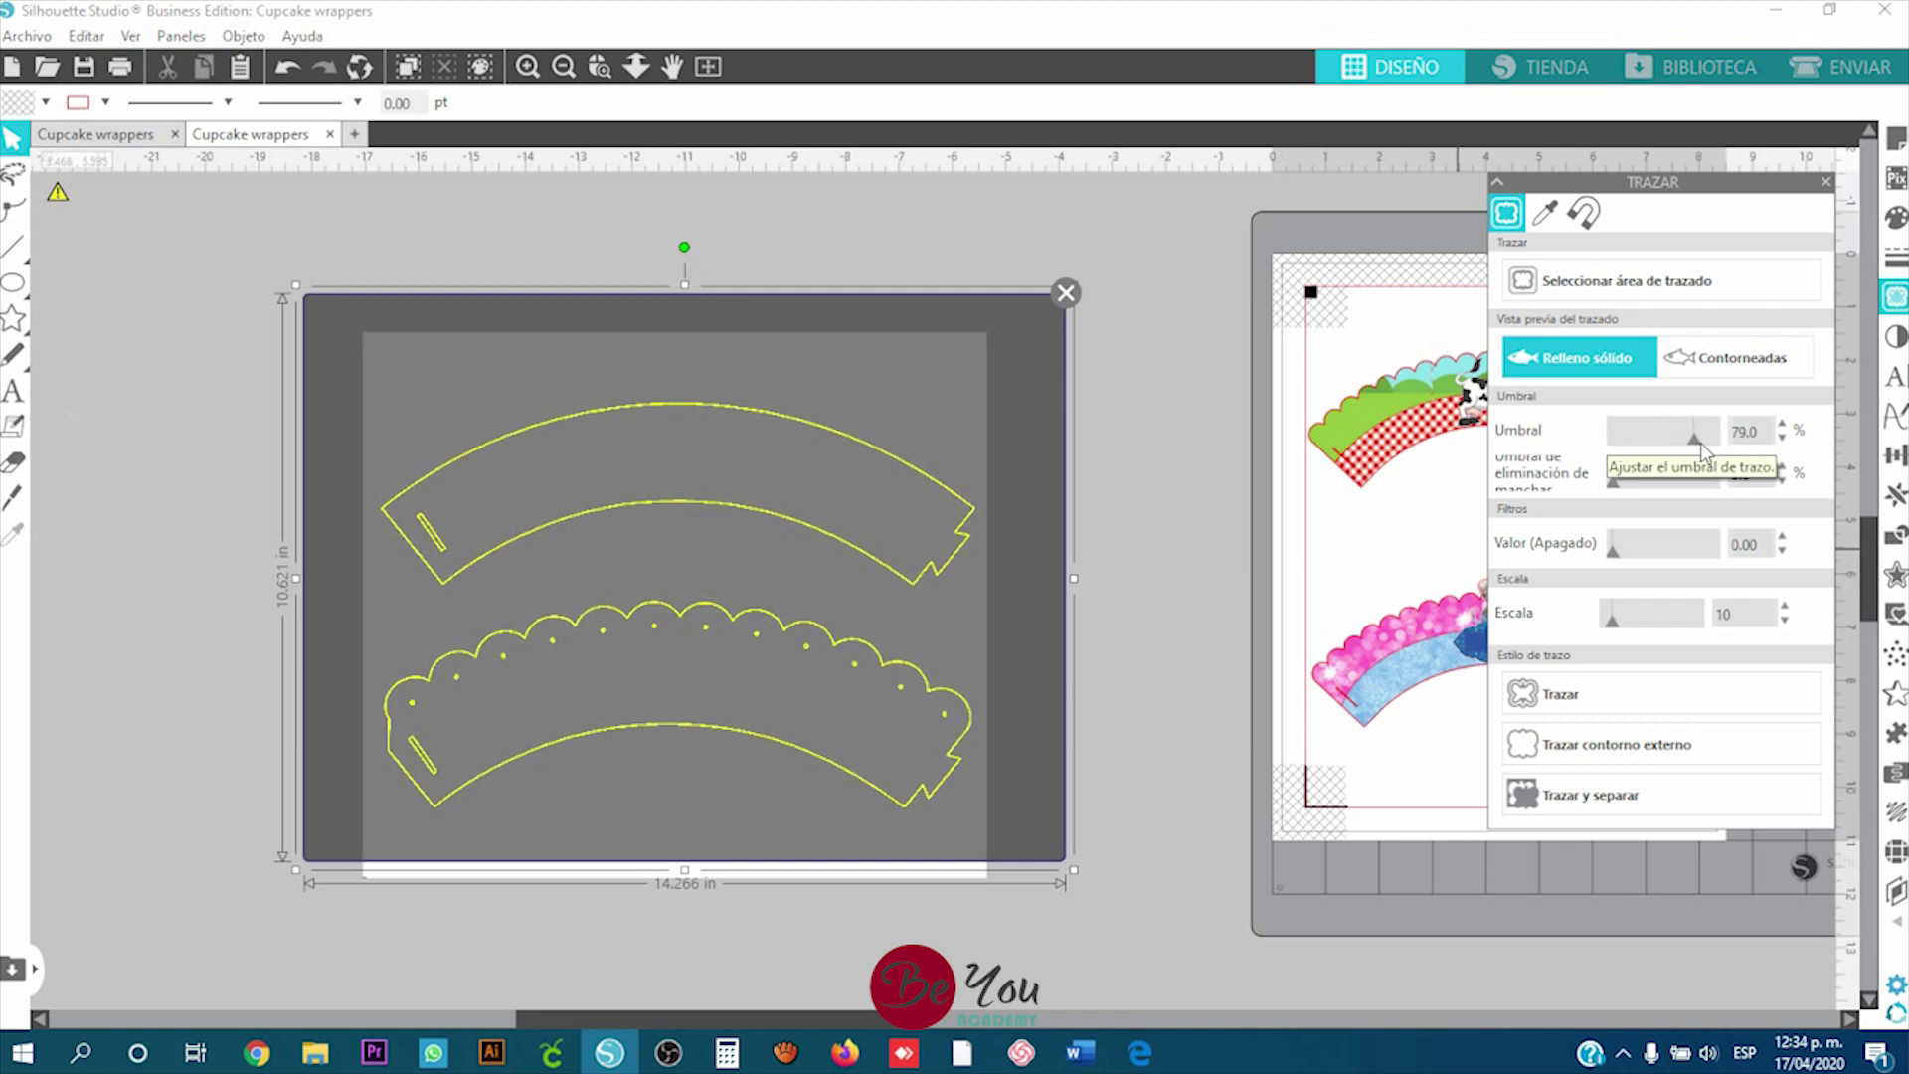
pyautogui.click(1703, 443)
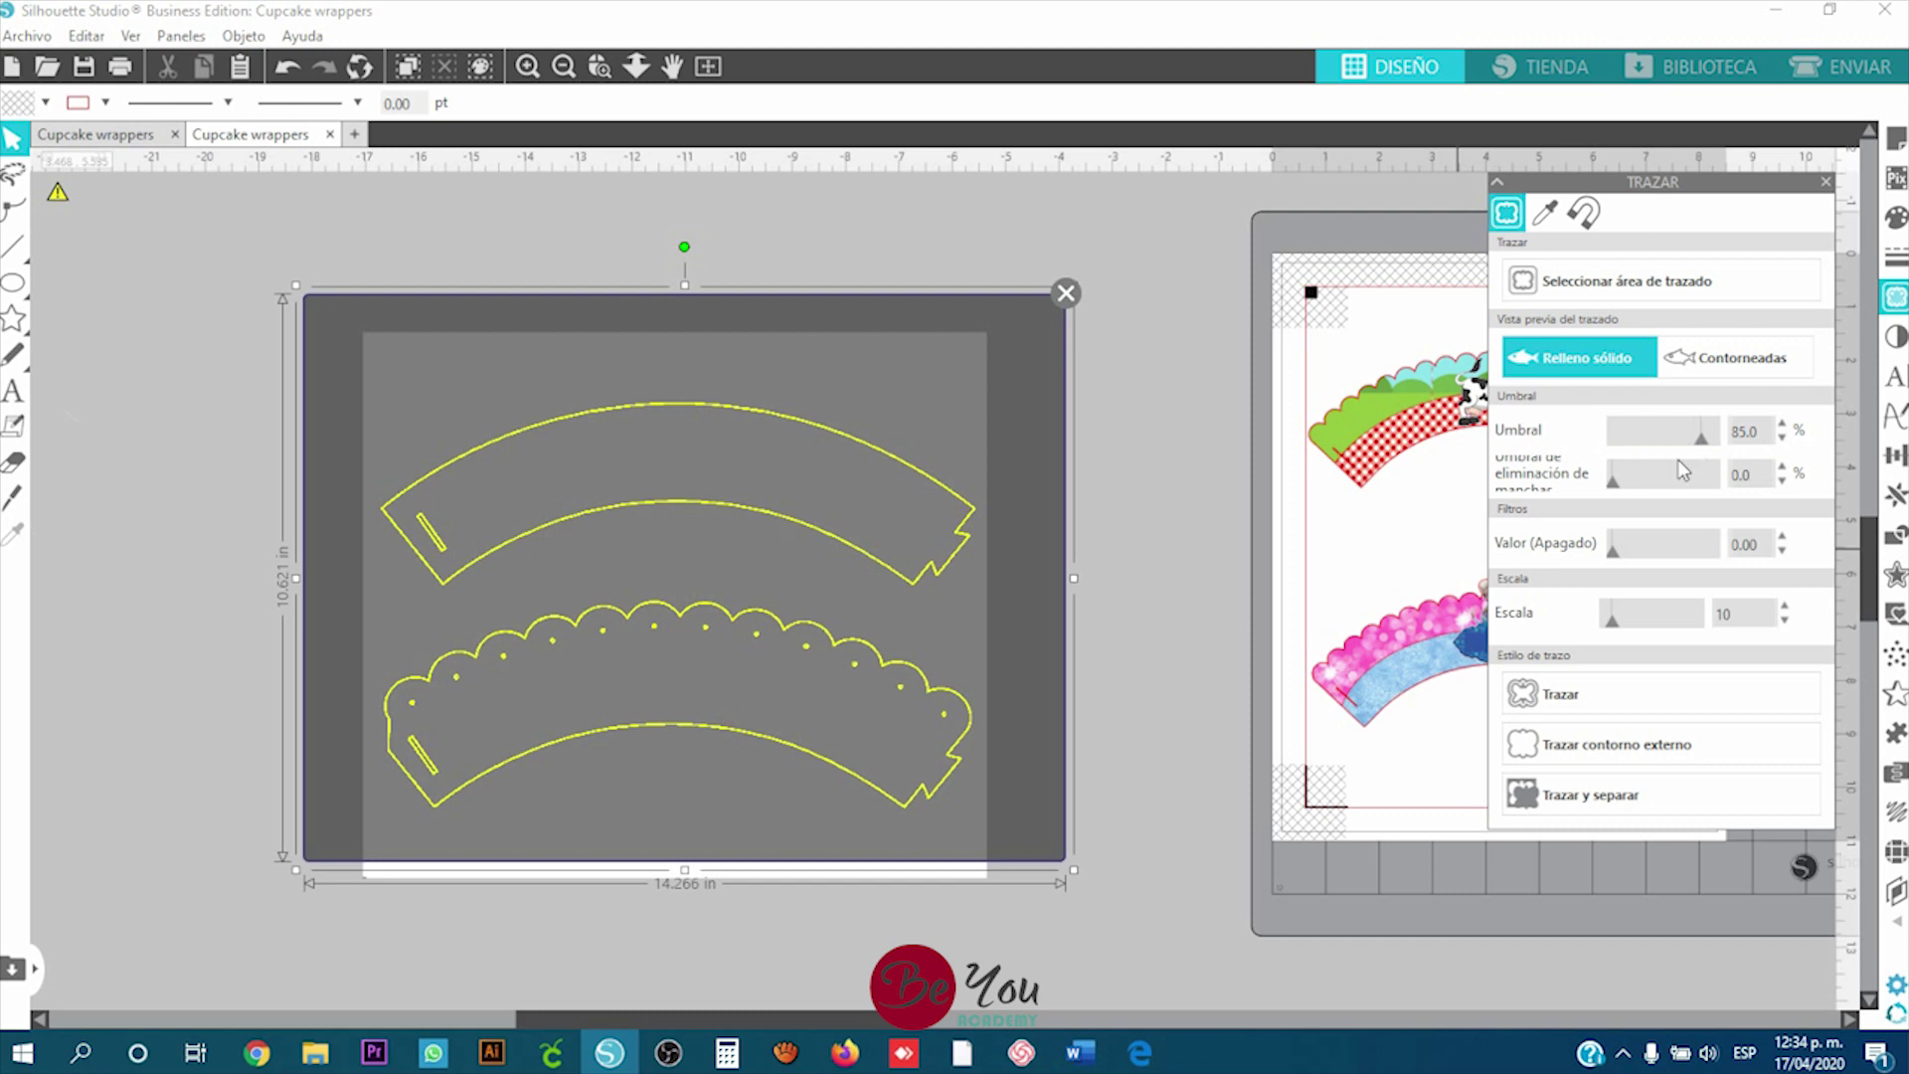
# Step: Trace the templates with the standard Trazar style, then move the source image off the traced lines and delete it
pyautogui.click(1655, 700)
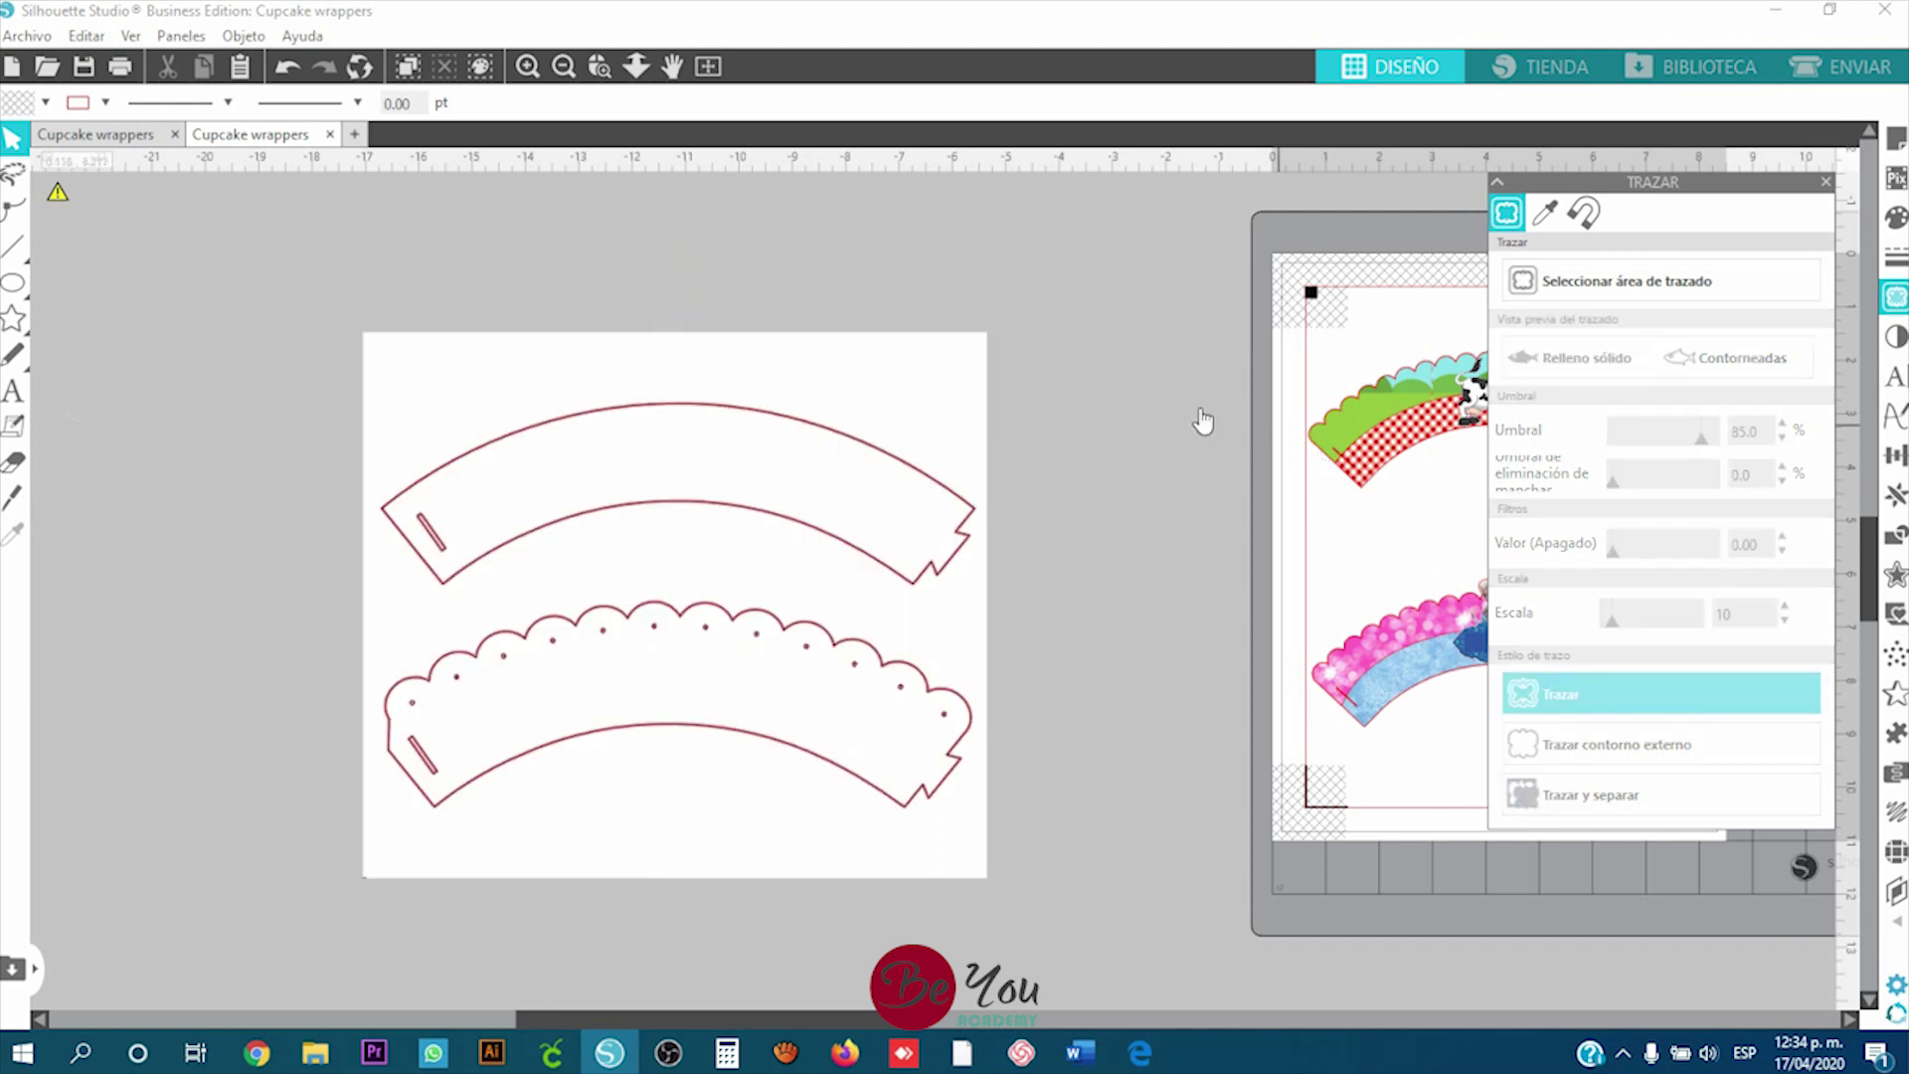
pyautogui.moveTo(967, 417); pyautogui.dragTo(528, 349)
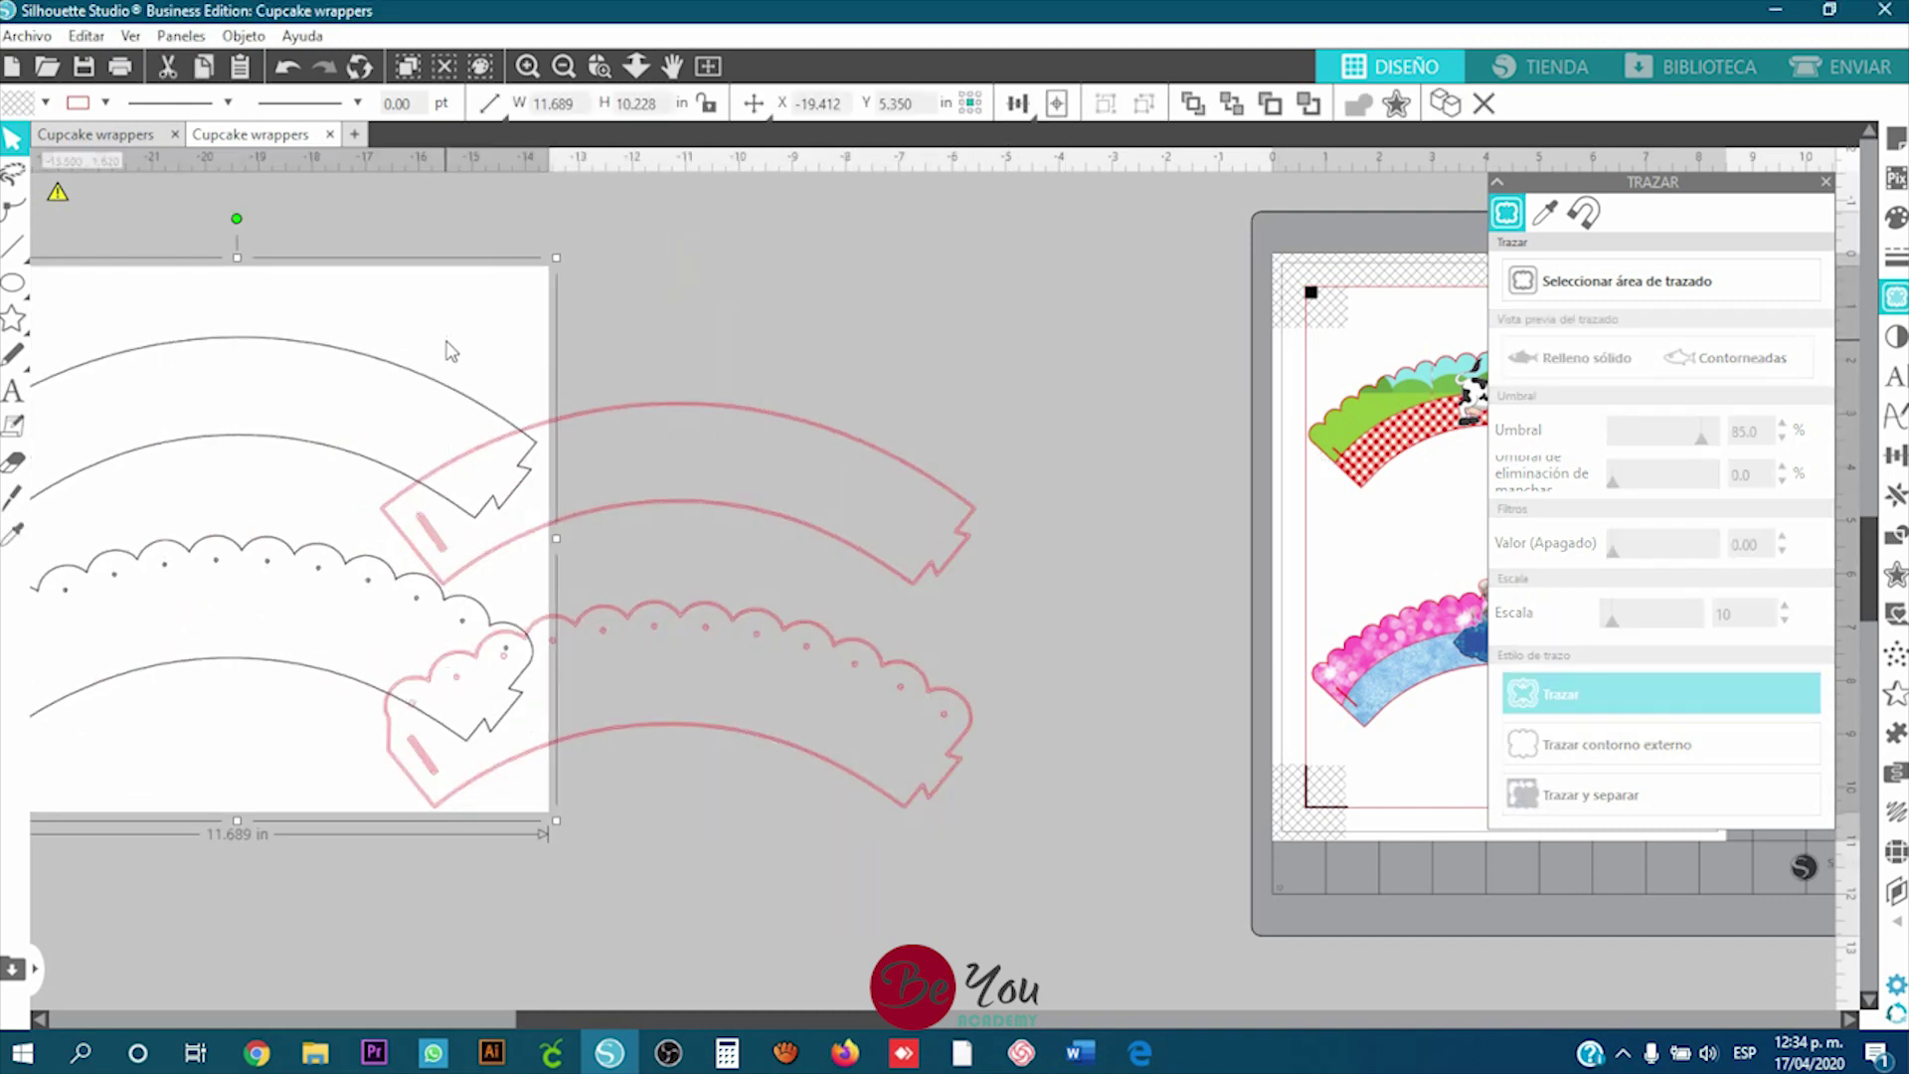
pyautogui.press('Delete')
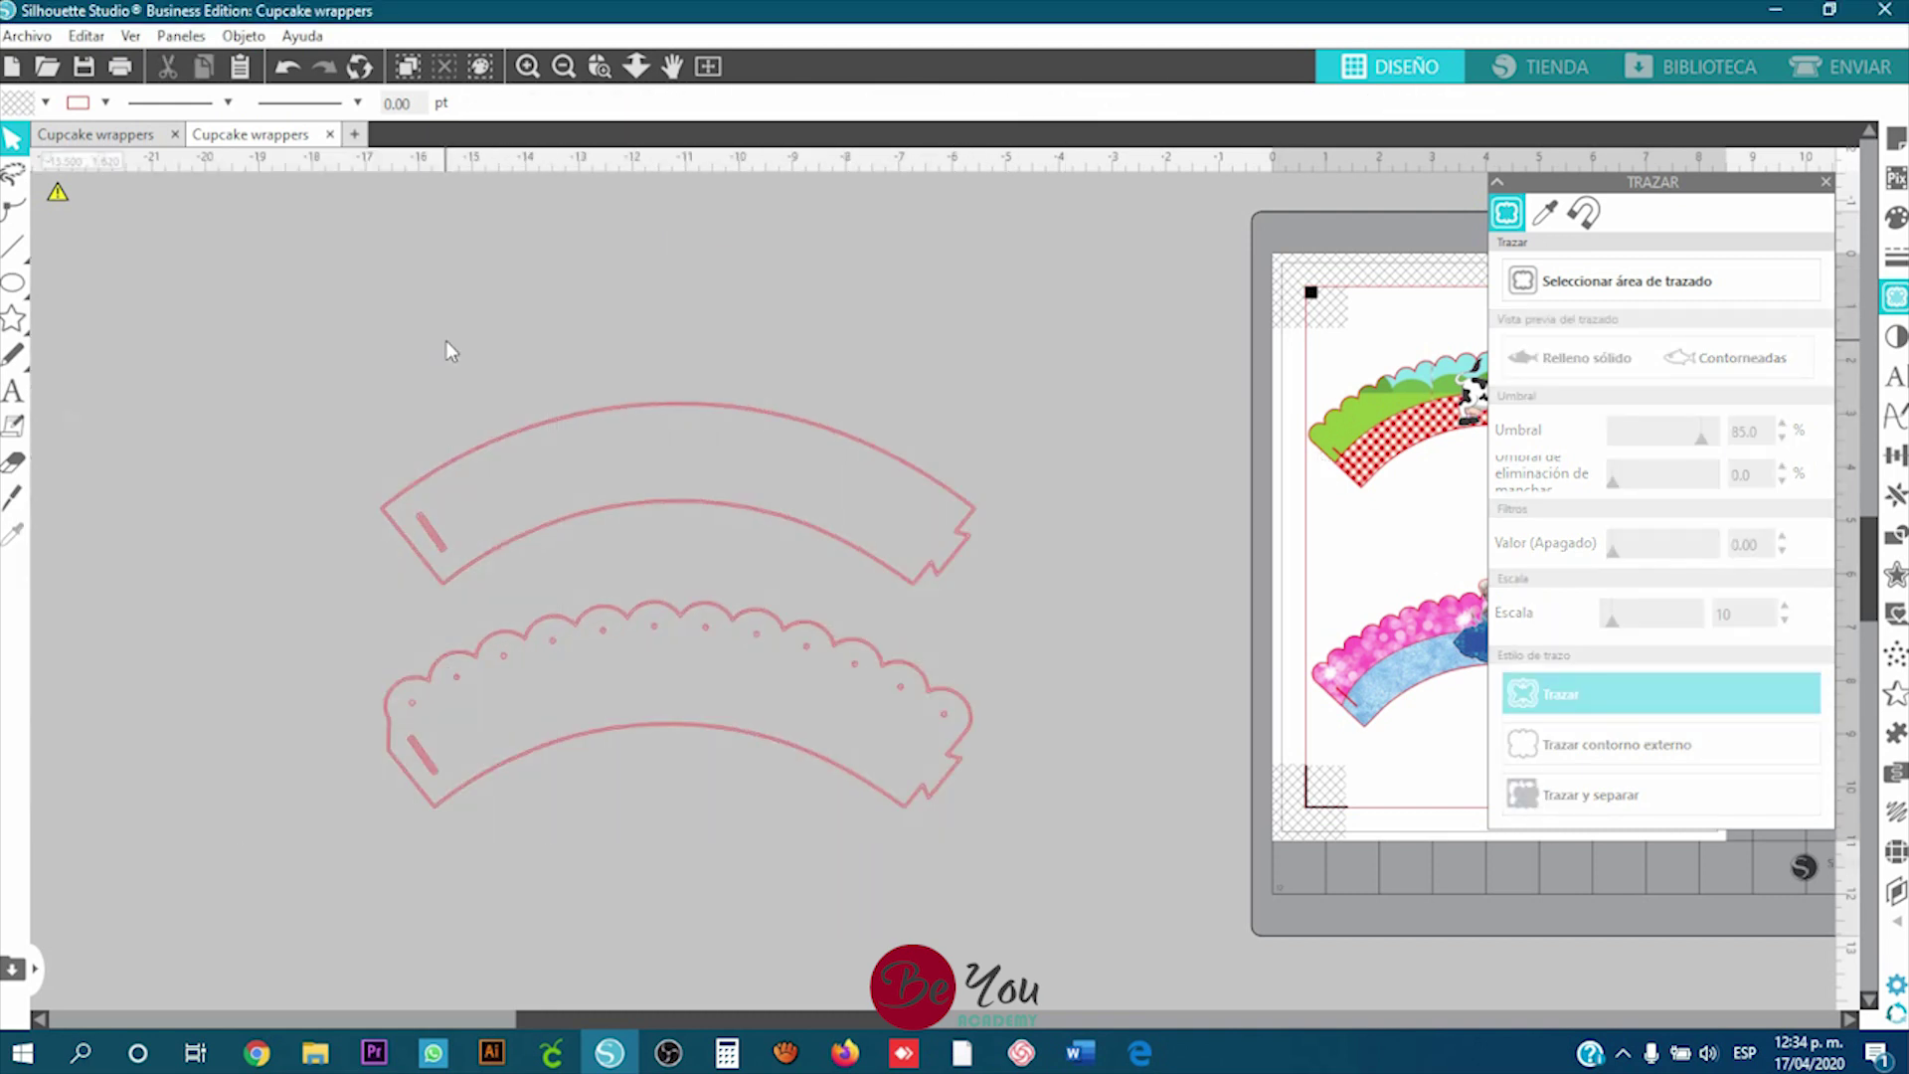
# Step: Examine the traced lines of both wrapper templates close up, especially along the scalloped edge and its small holes
pyautogui.scroll(4, 629, 636)
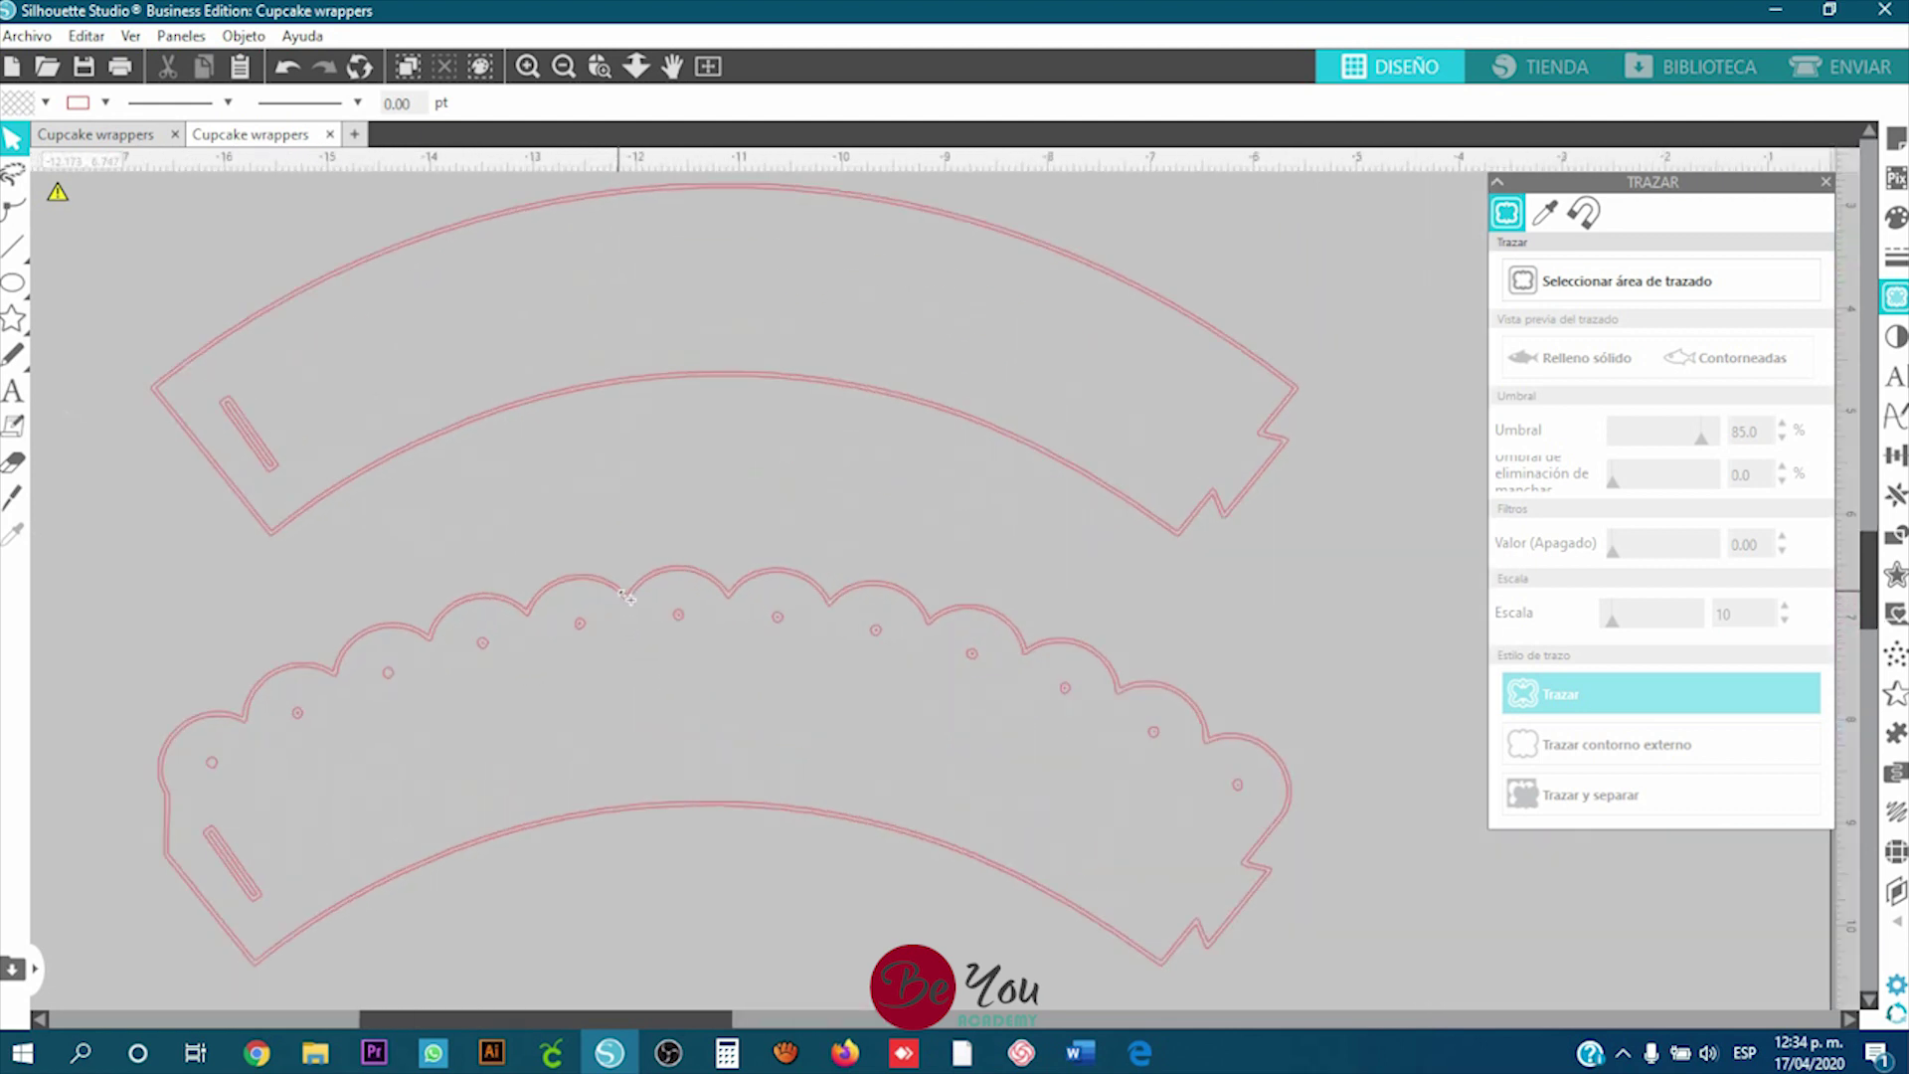
pyautogui.scroll(5, 630, 598)
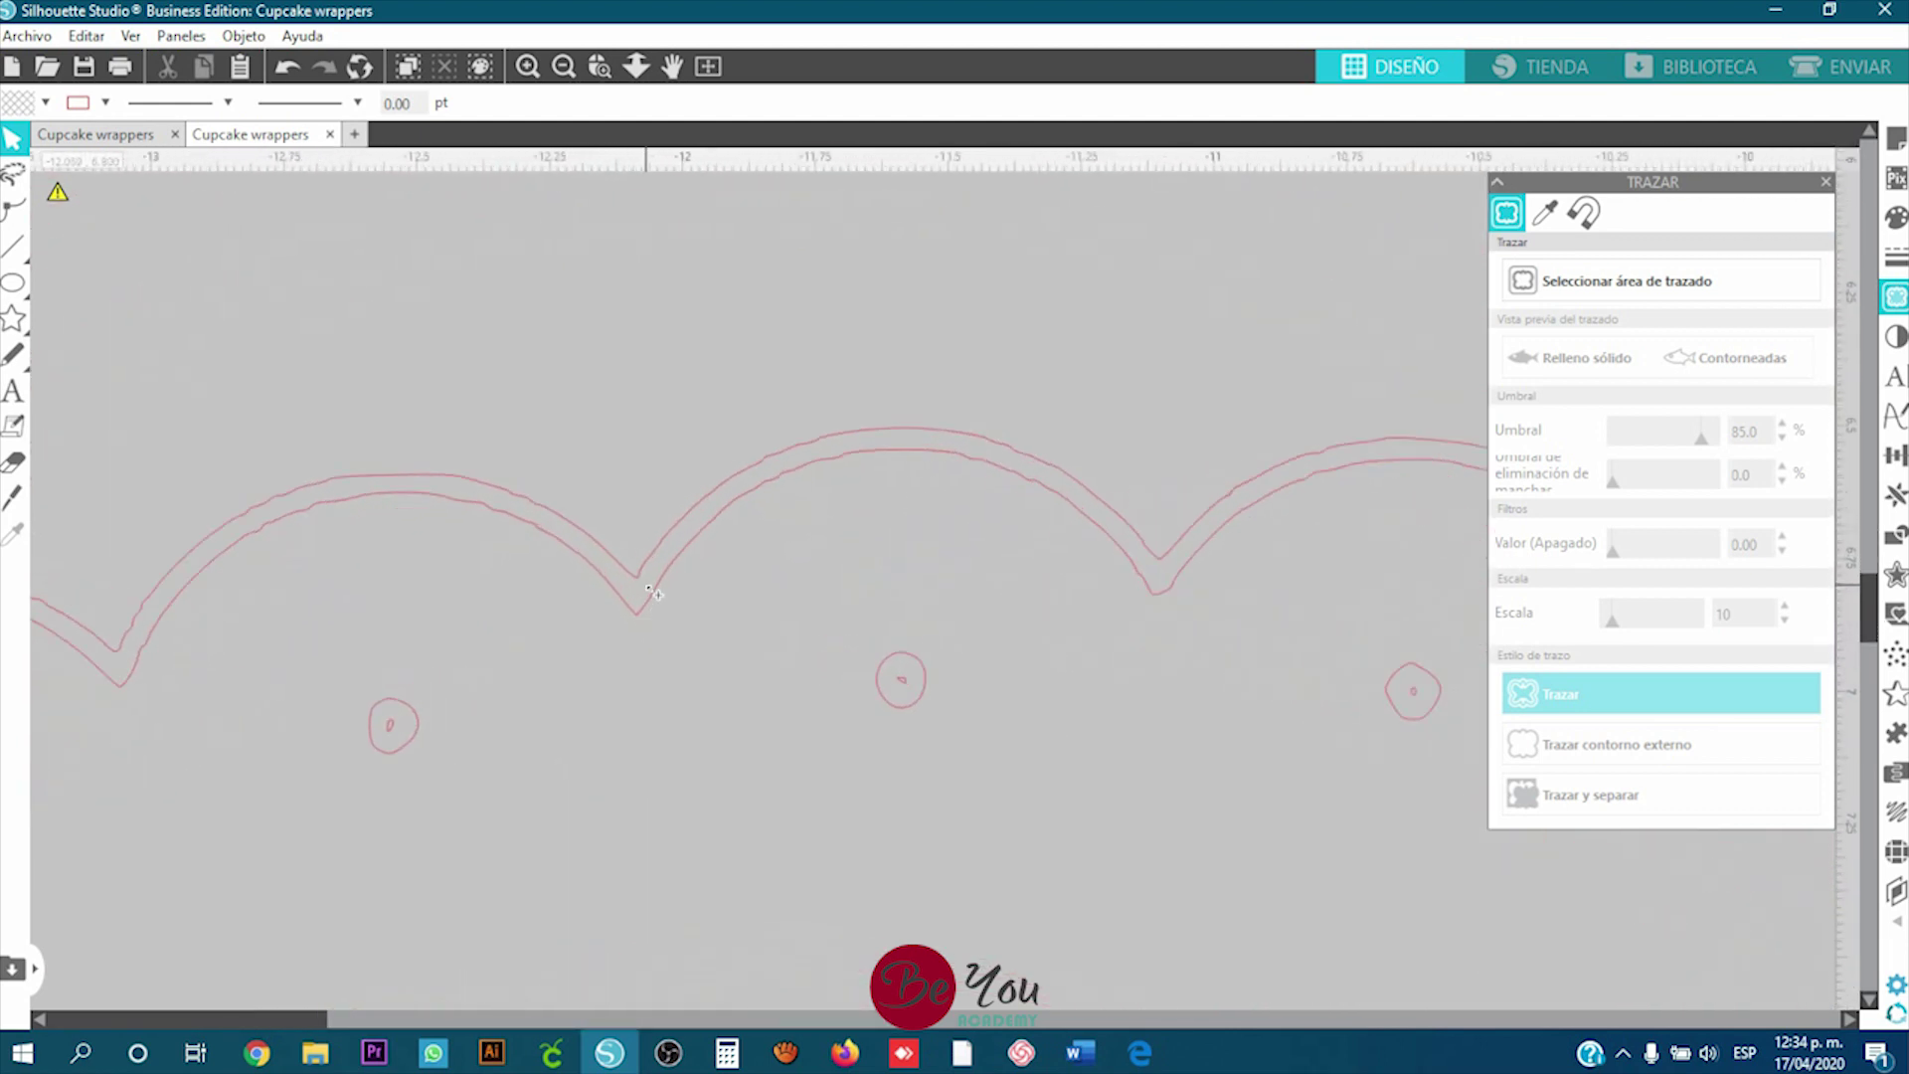
pyautogui.scroll(-3, 651, 593)
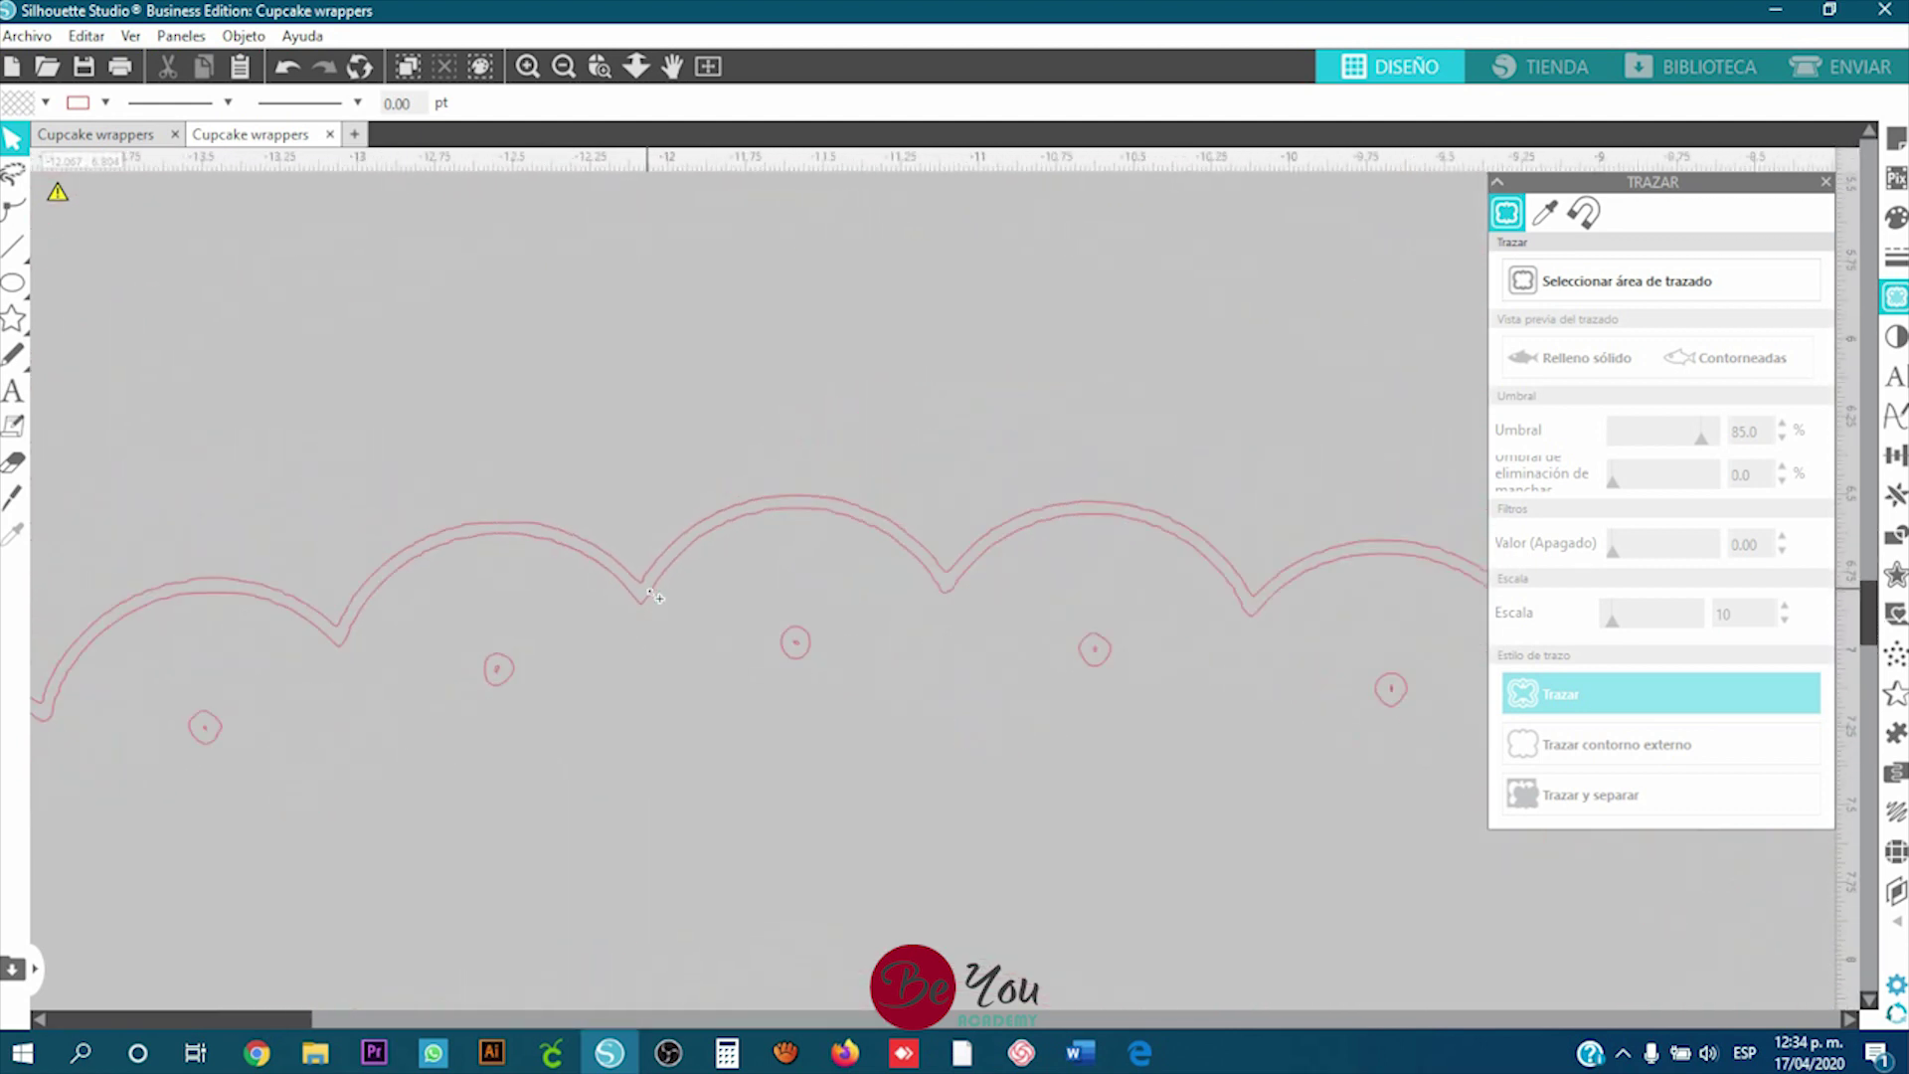
pyautogui.scroll(-5, 659, 598)
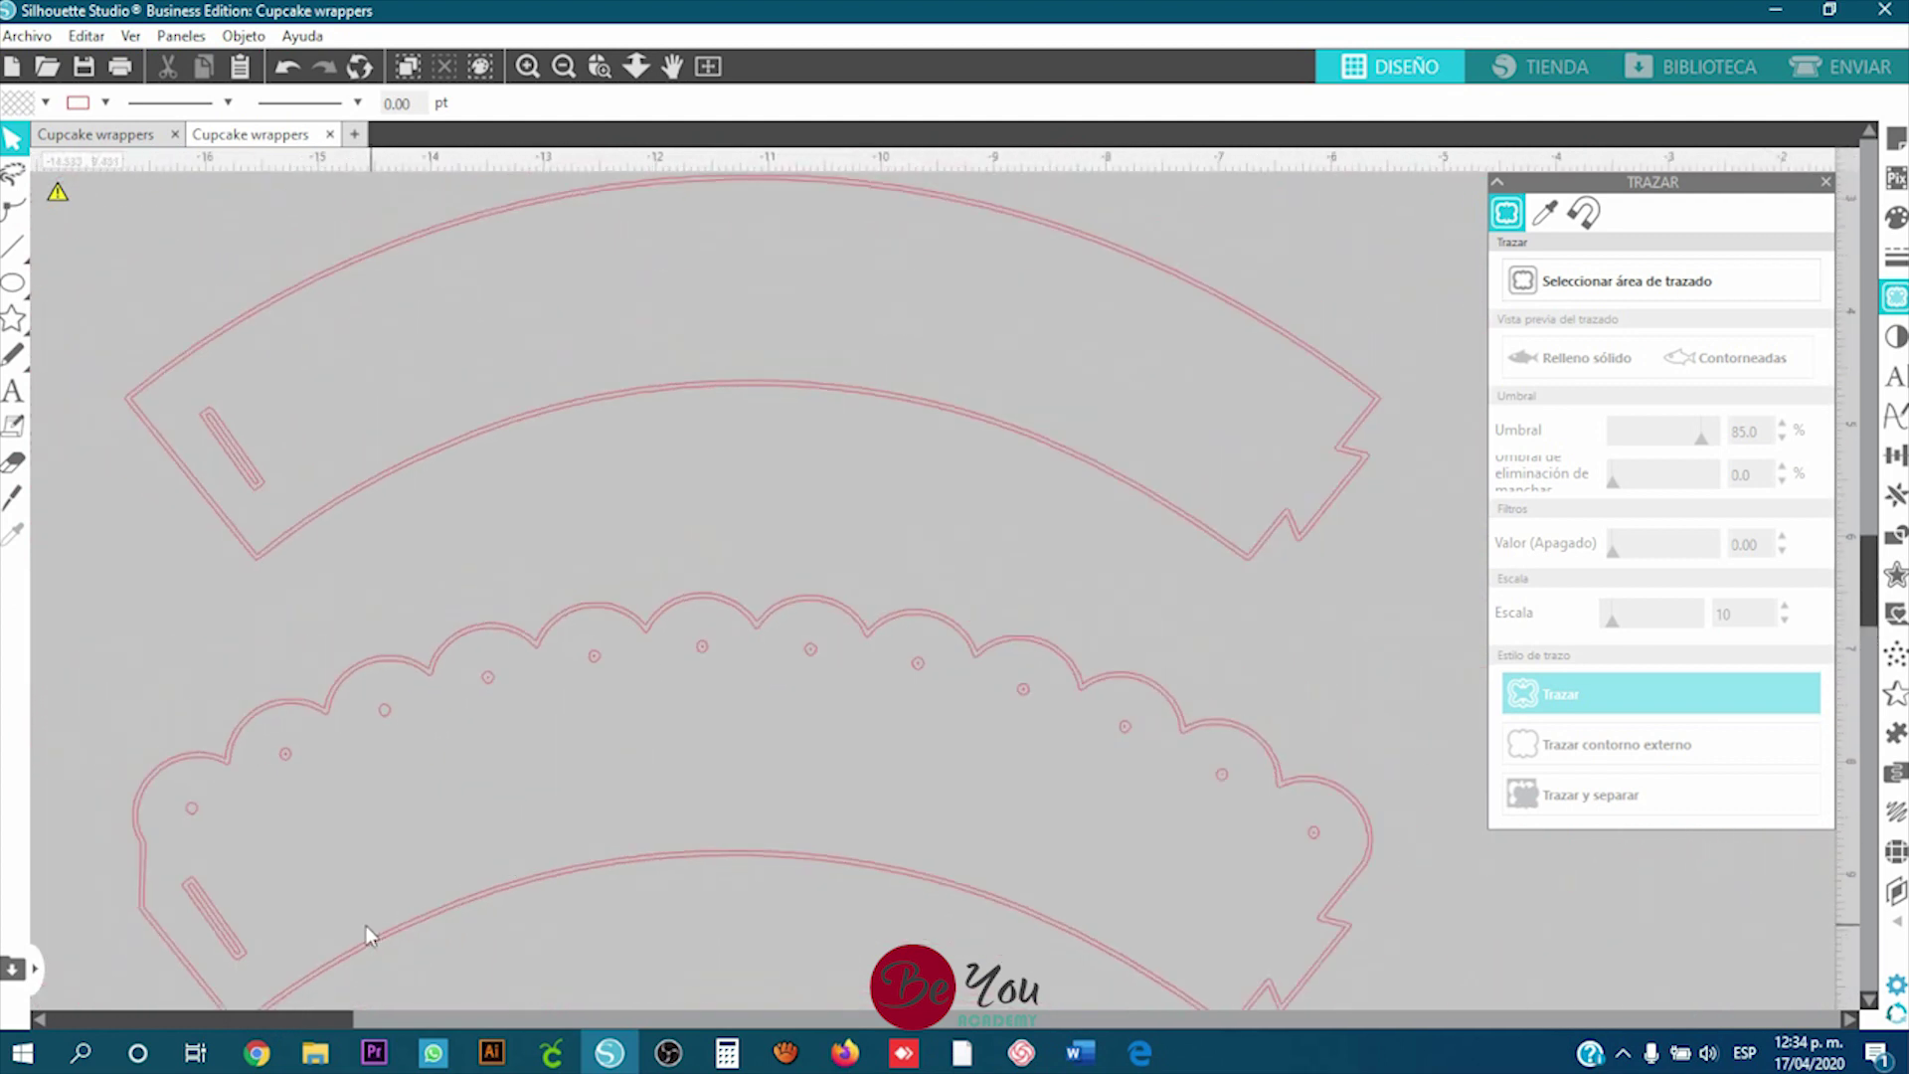
pyautogui.scroll(2, 575, 451)
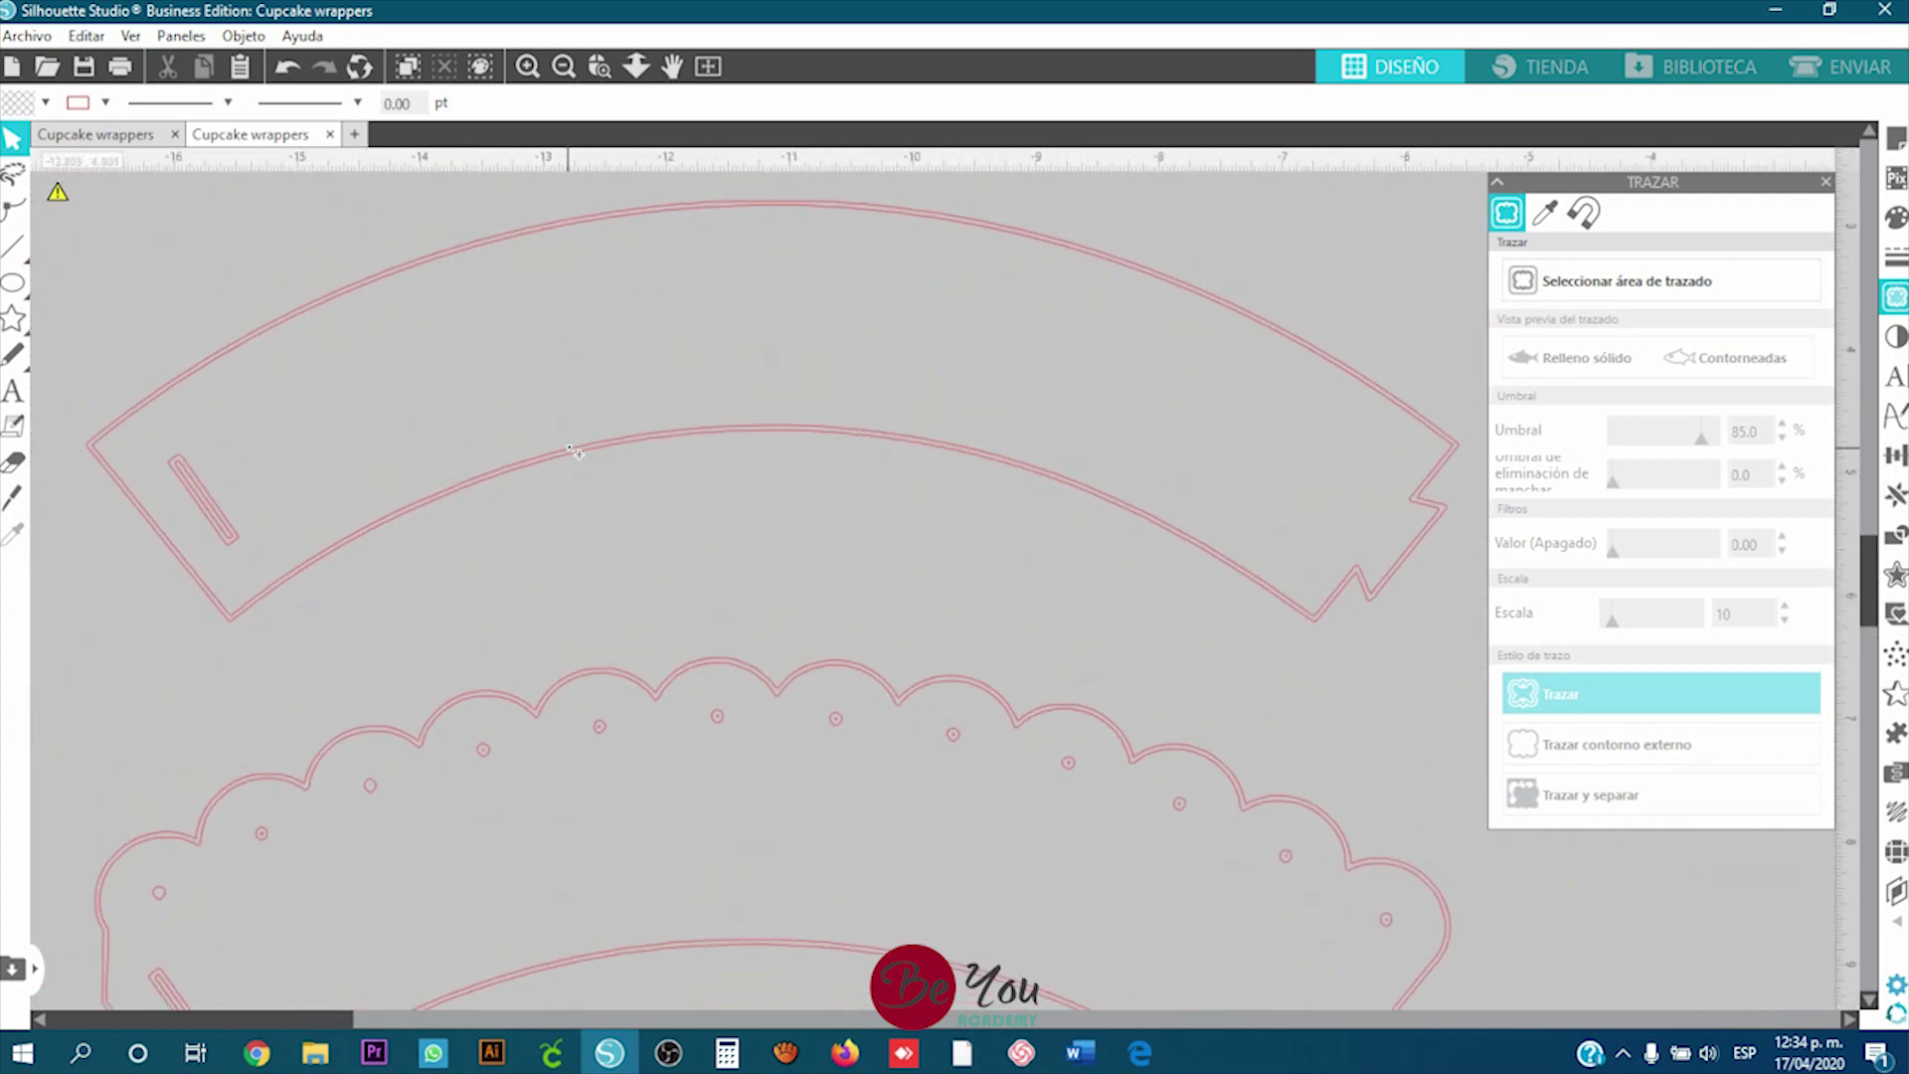
pyautogui.scroll(2, 575, 451)
pyautogui.scroll(-4, 575, 452)
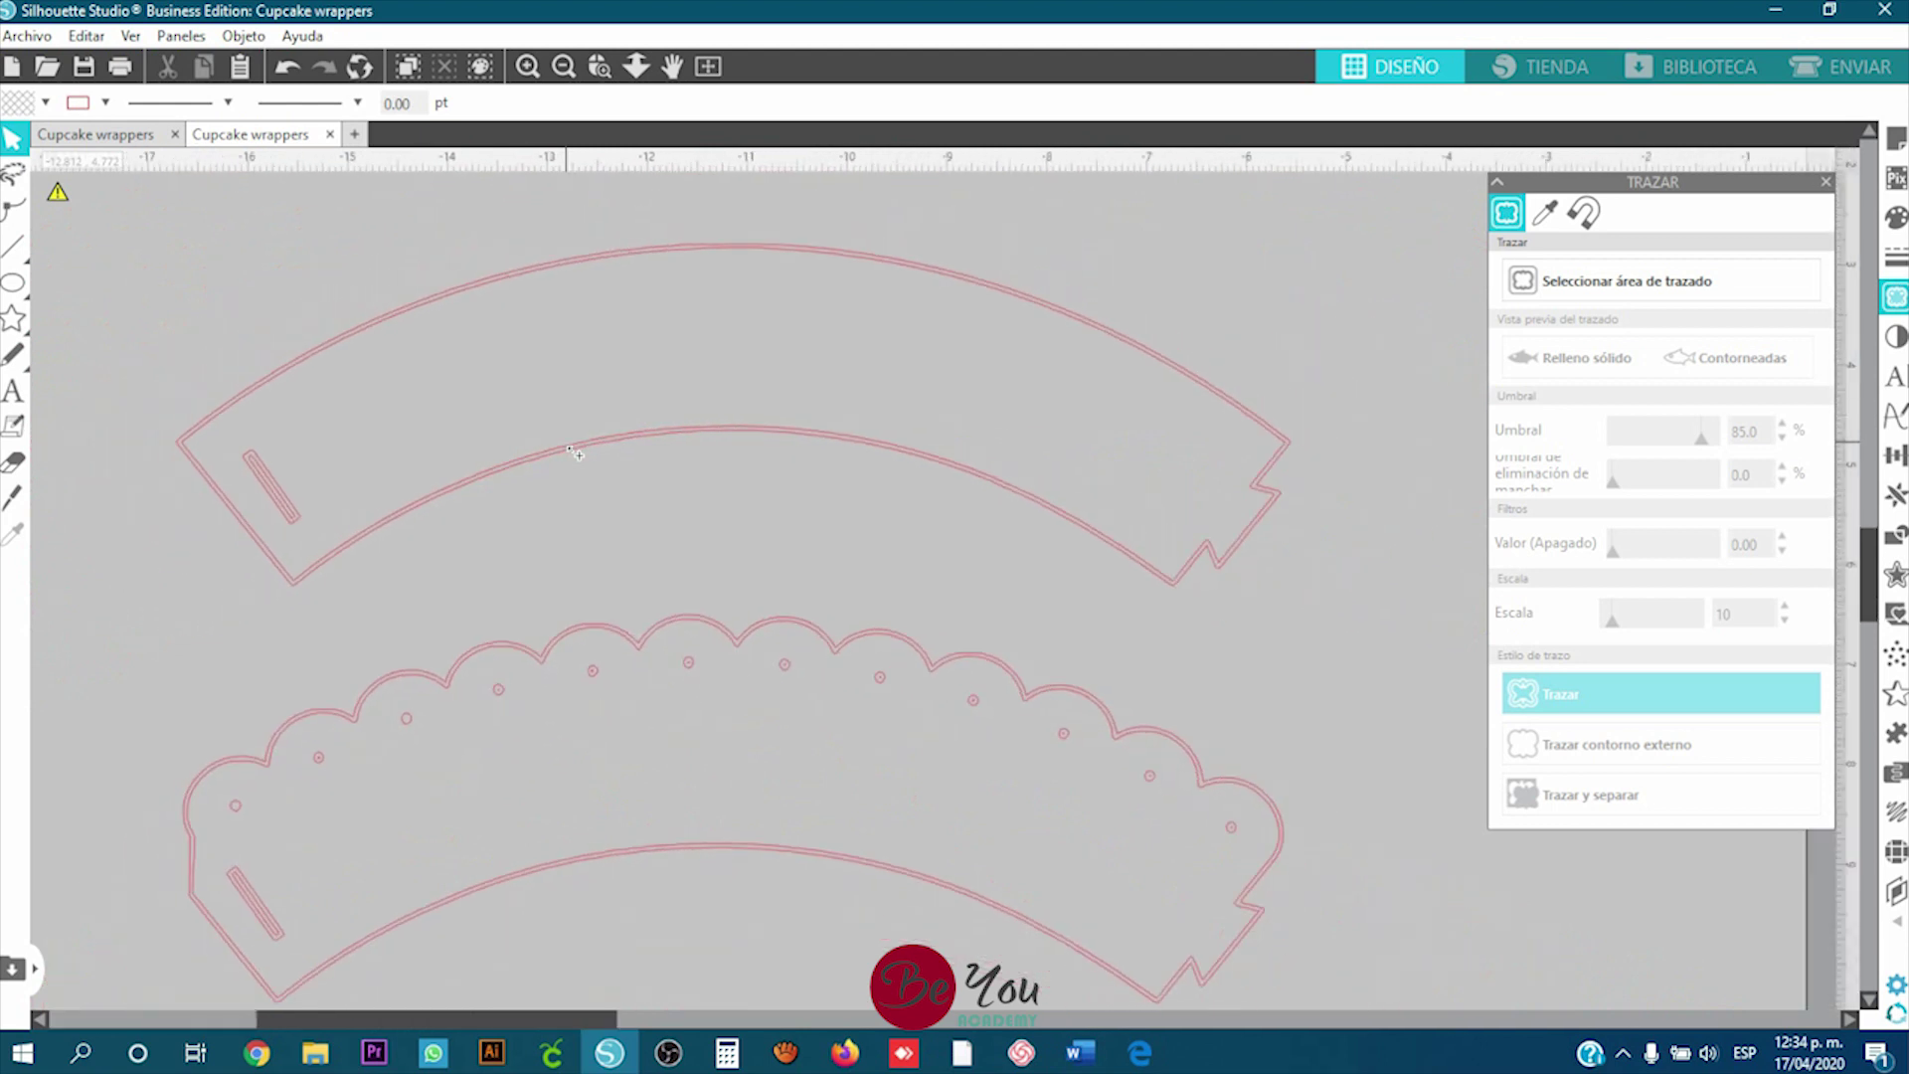
pyautogui.scroll(-2, 593, 503)
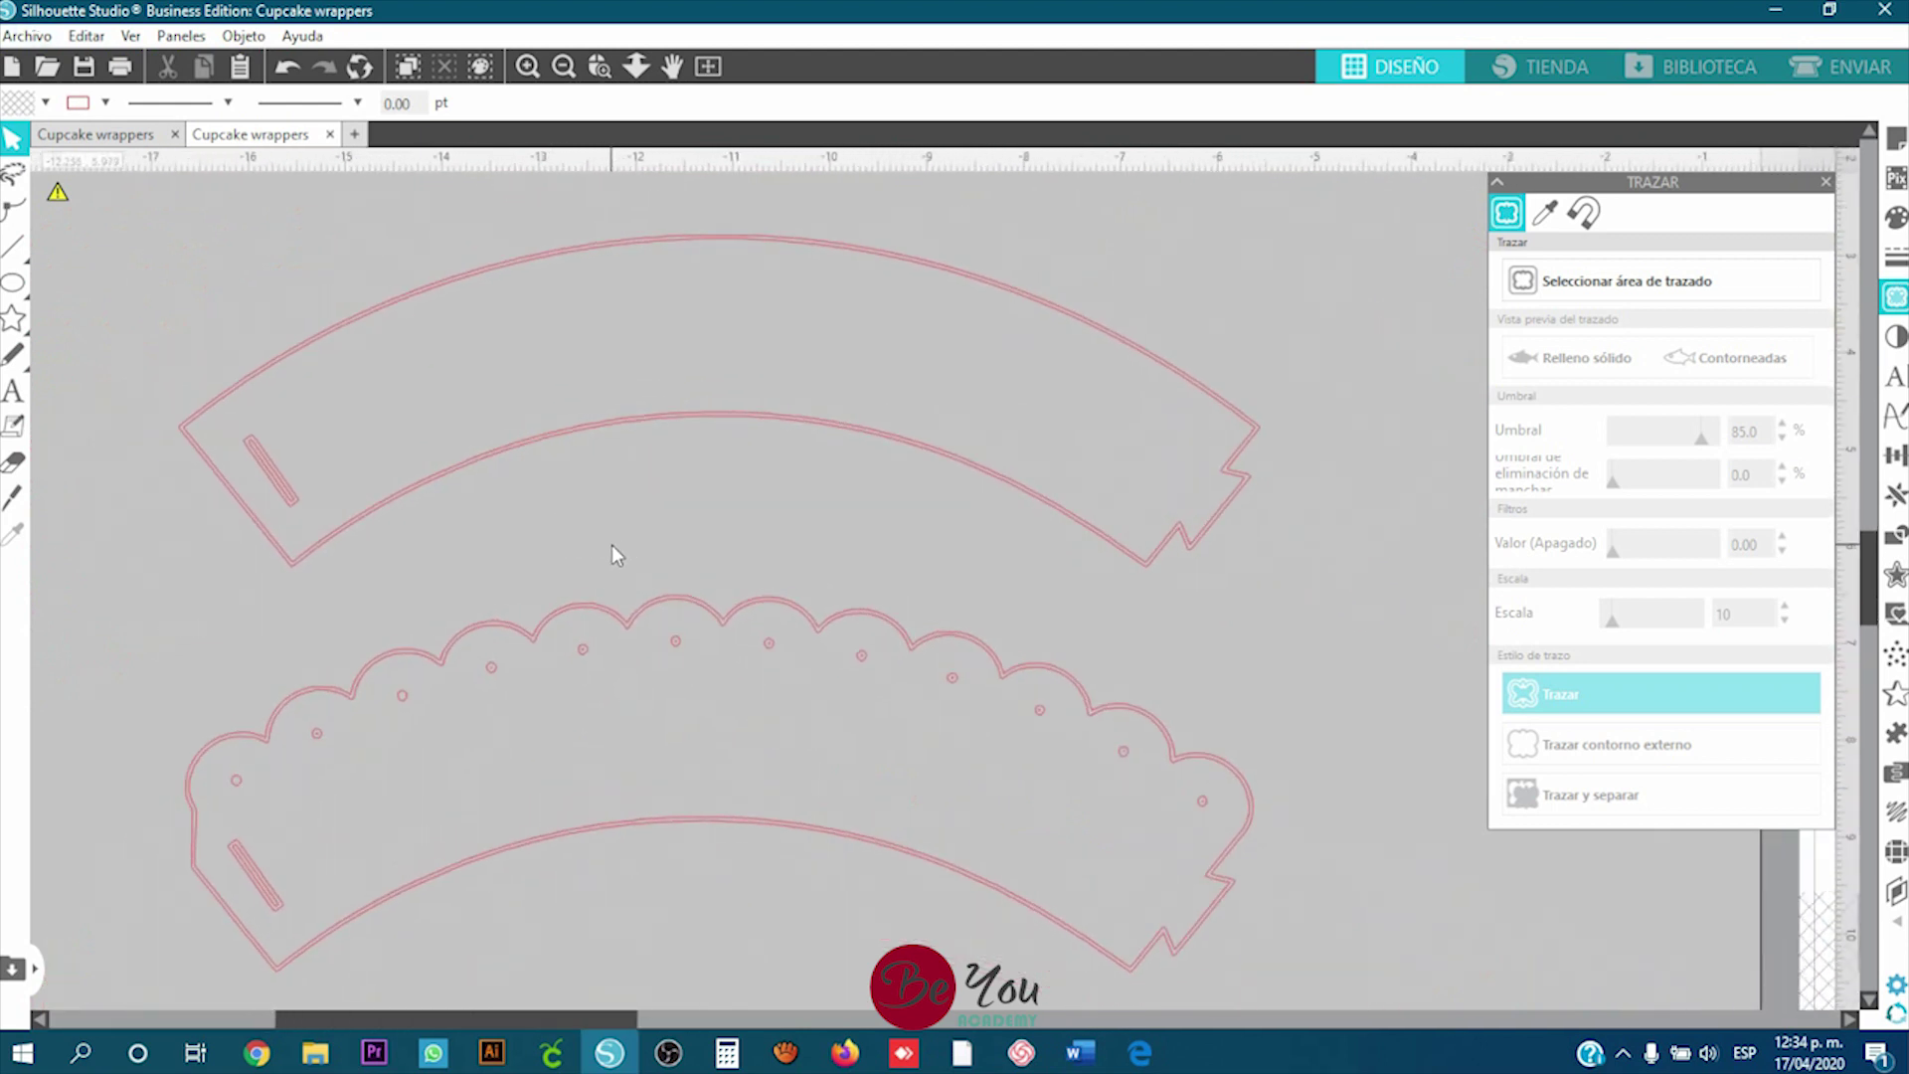
# Step: Shift the traced templates slightly and release their compound path so each contour can be edited separately
pyautogui.scroll(-1, 613, 546)
pyautogui.click(664, 583)
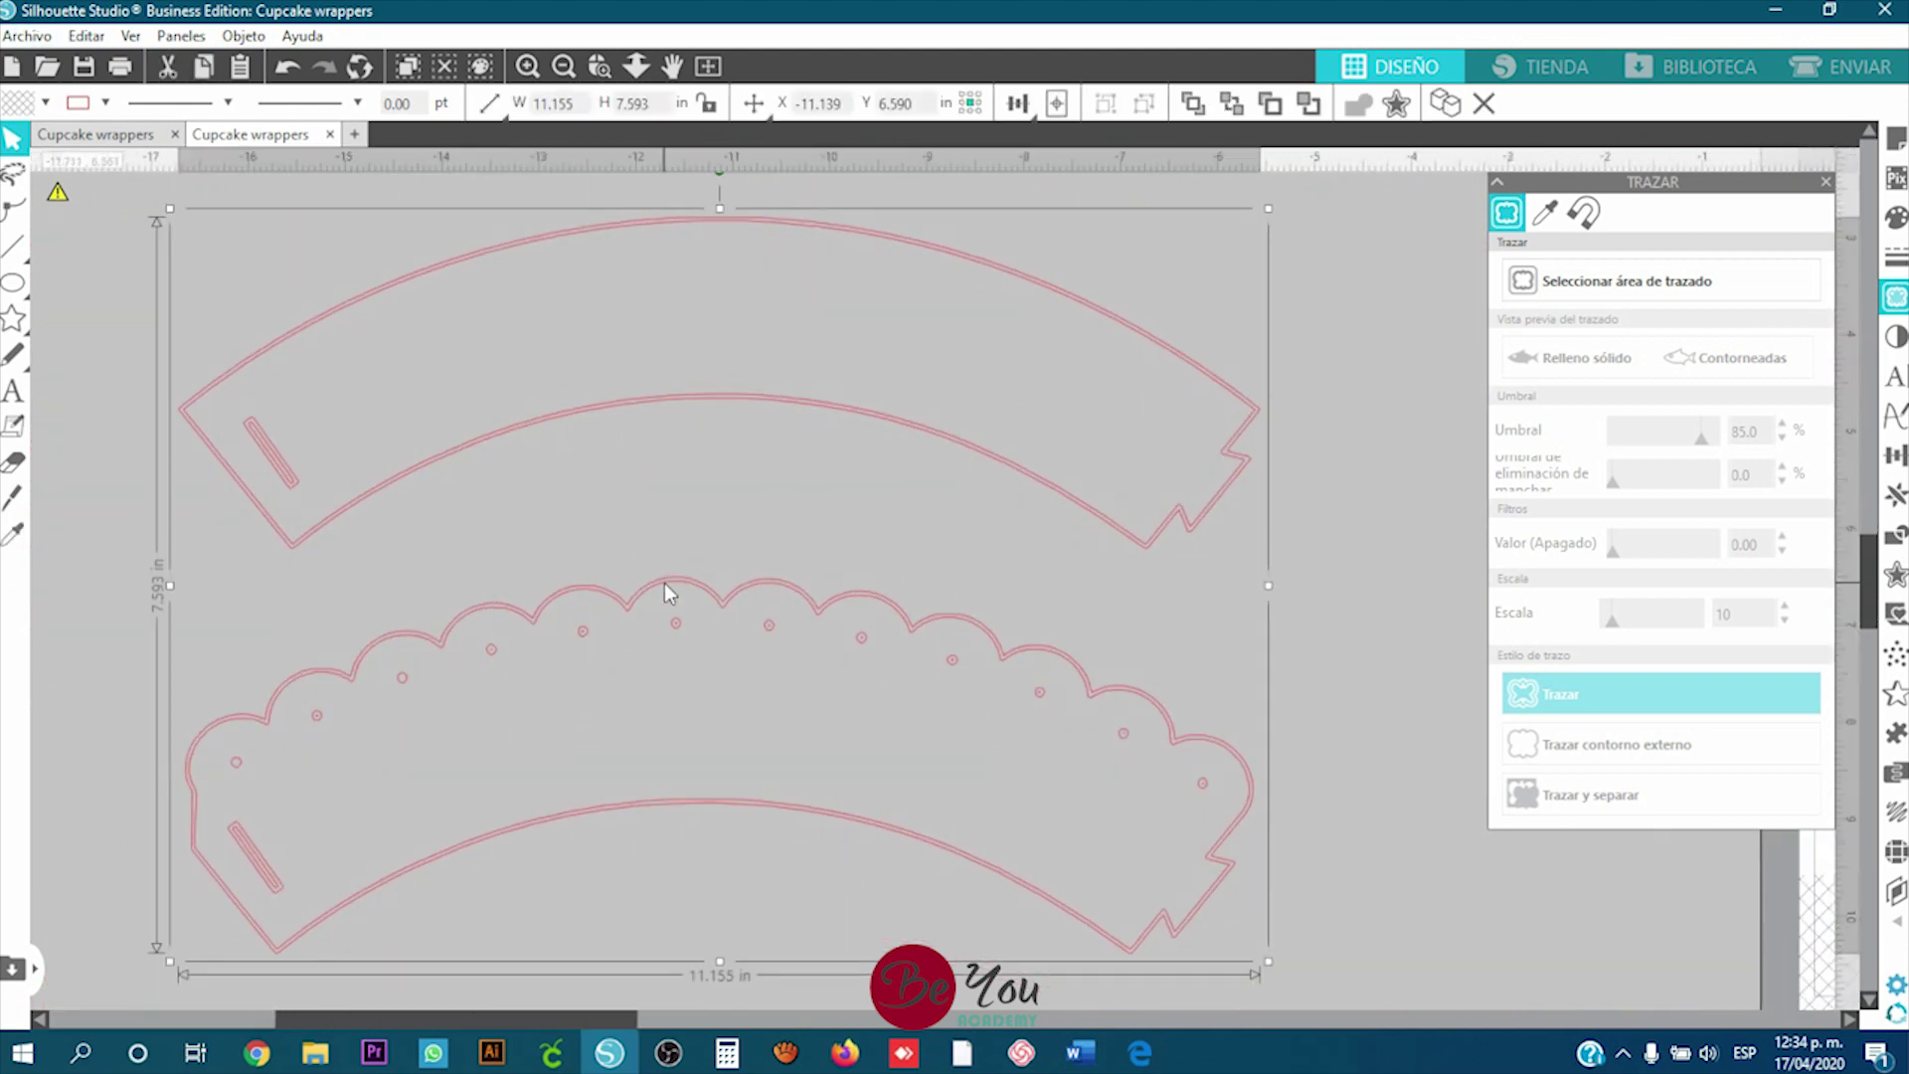
pyautogui.moveTo(666, 609)
pyautogui.mouseDown()
pyautogui.moveTo(609, 610)
pyautogui.moveTo(634, 575)
pyautogui.moveTo(634, 600)
pyautogui.mouseUp()
pyautogui.rightClick(634, 597)
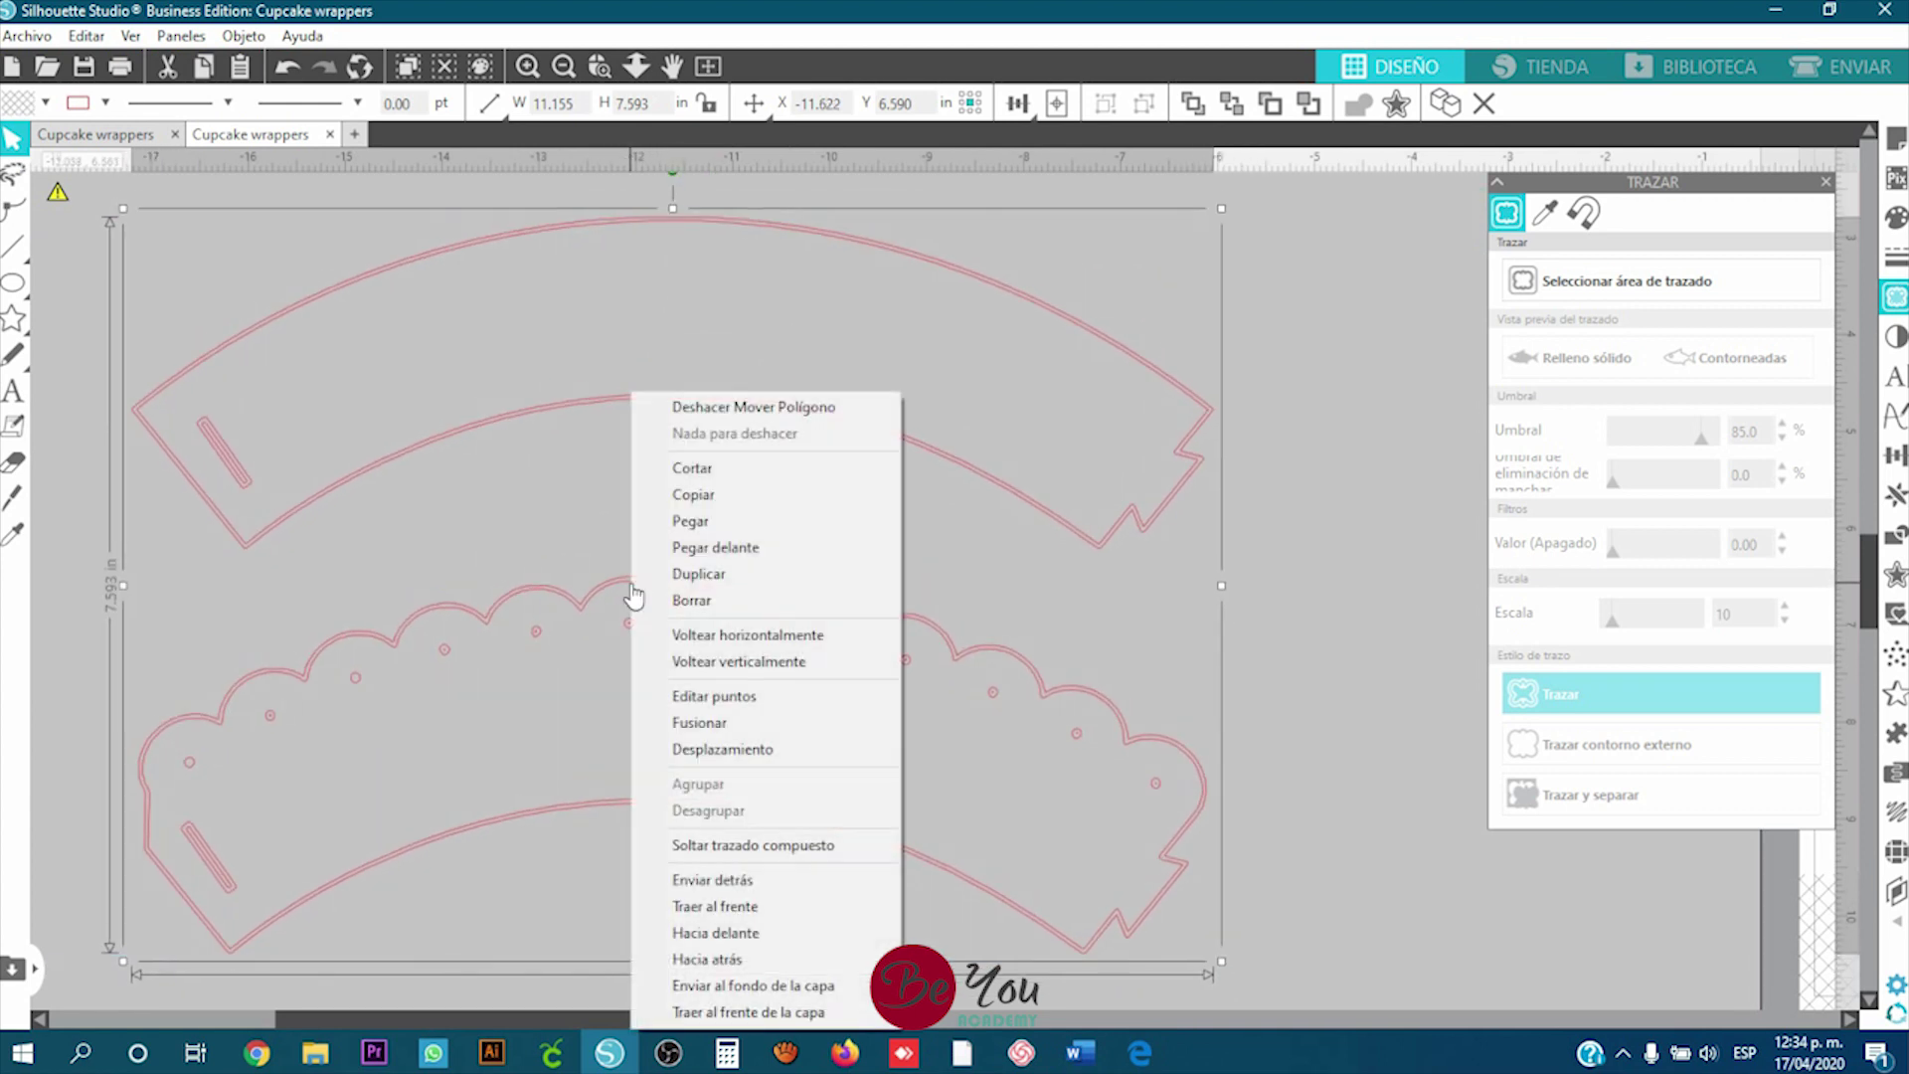
pyautogui.click(802, 850)
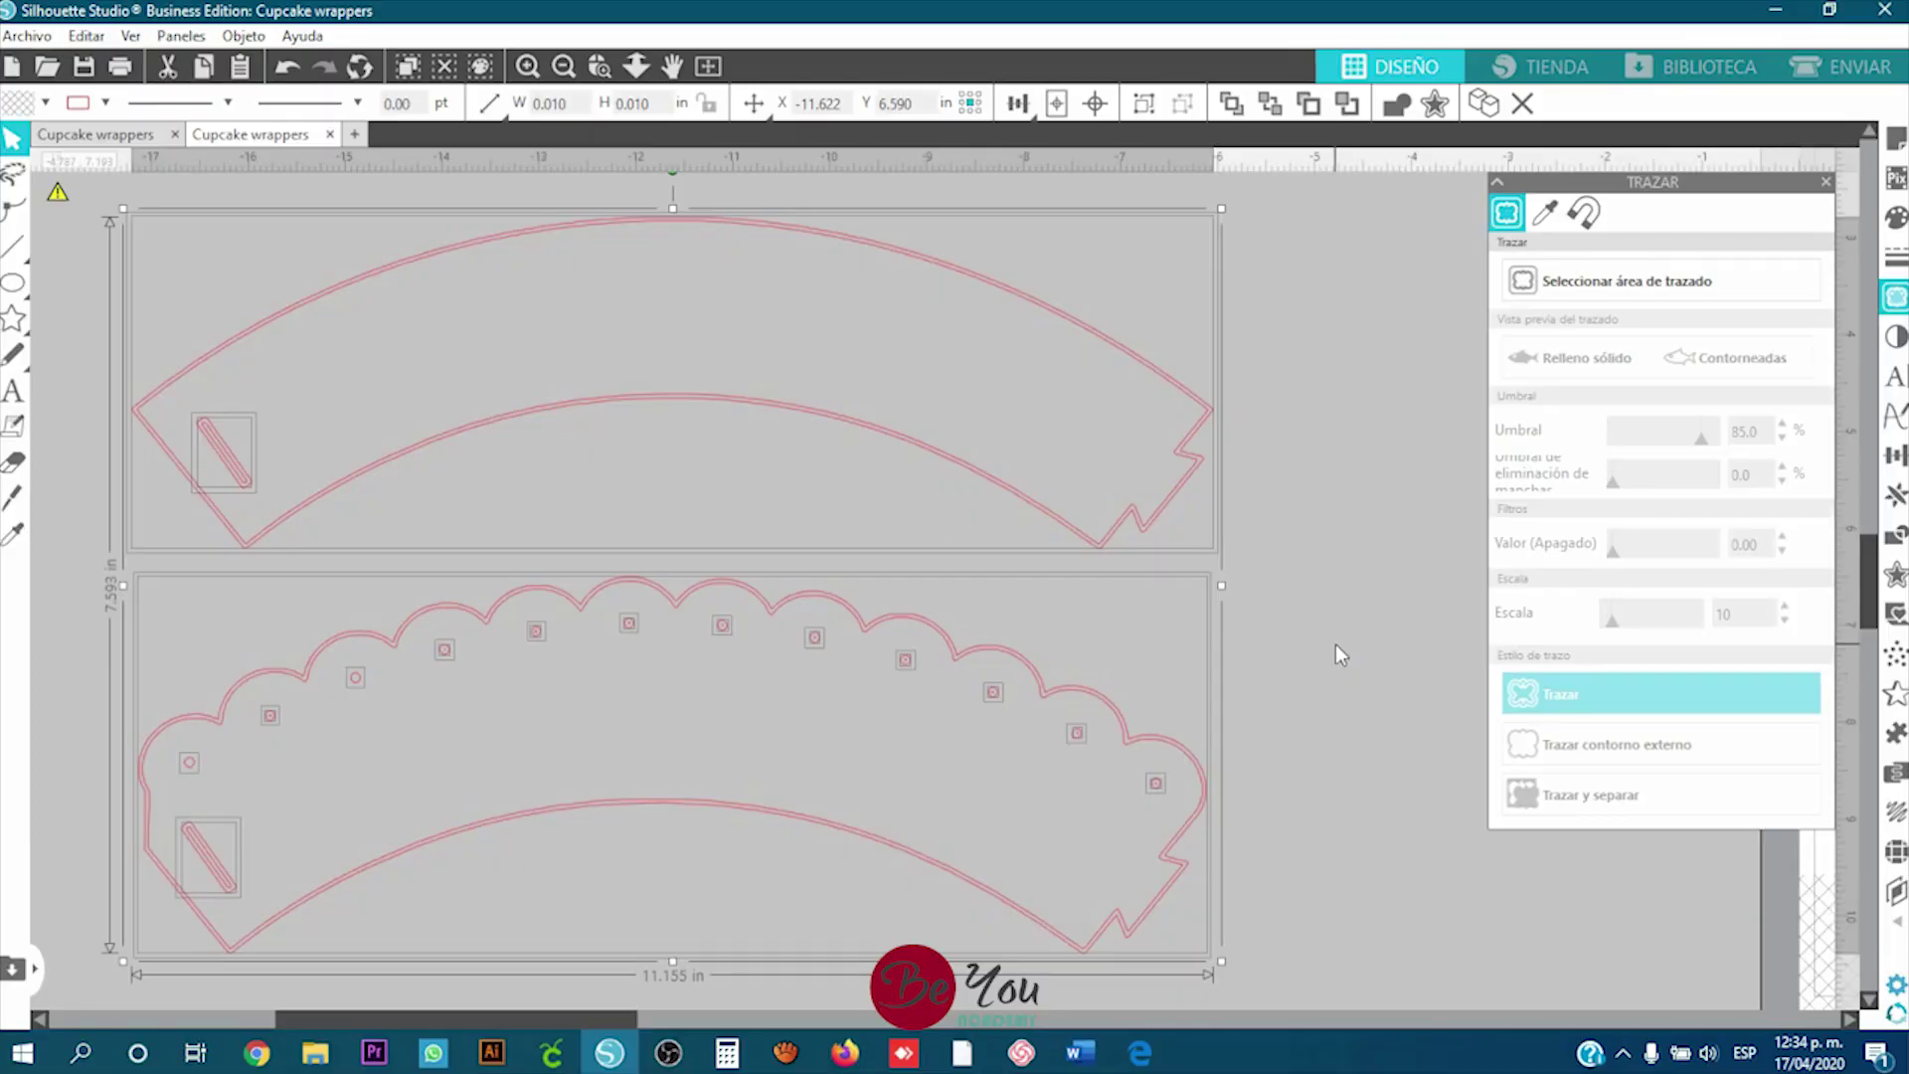
pyautogui.click(1335, 644)
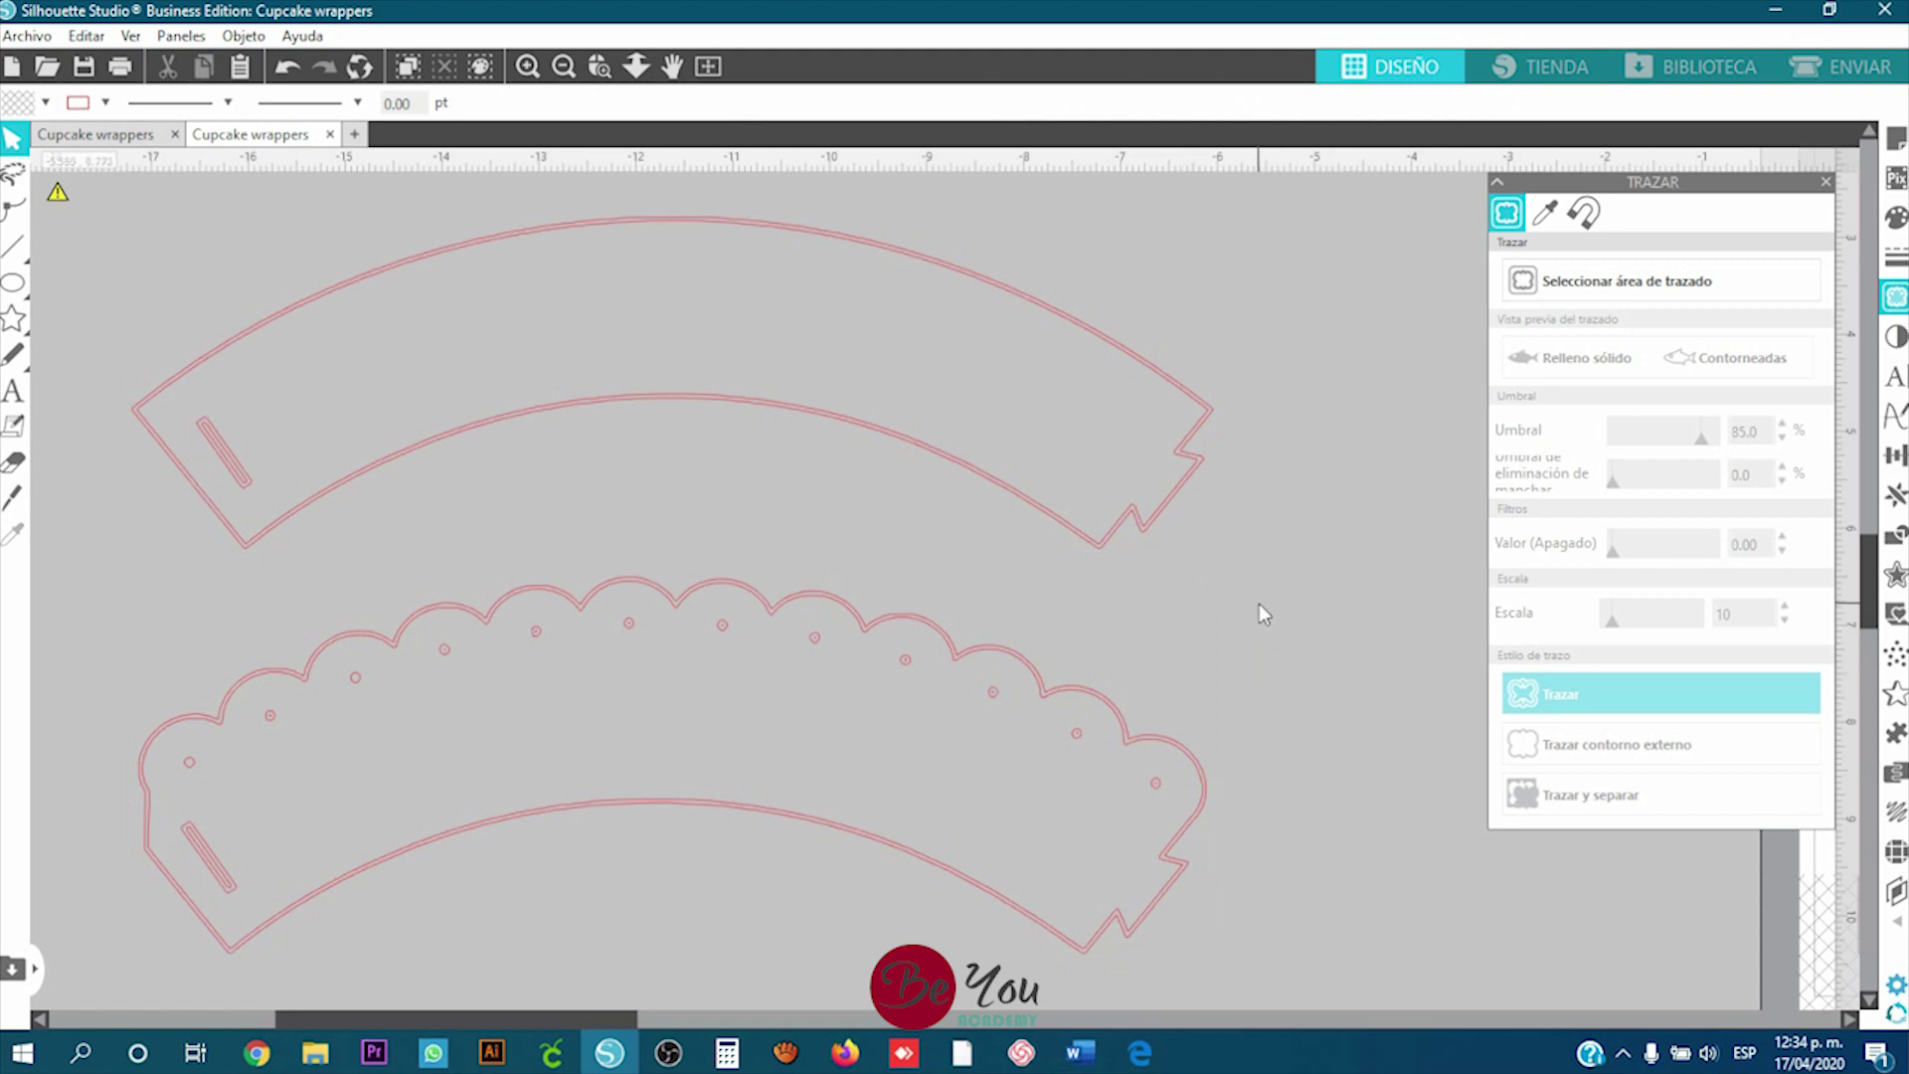
# Step: Delete the outer of the two parallel outlines around the scalloped wrapper template
pyautogui.scroll(2, 1245, 620)
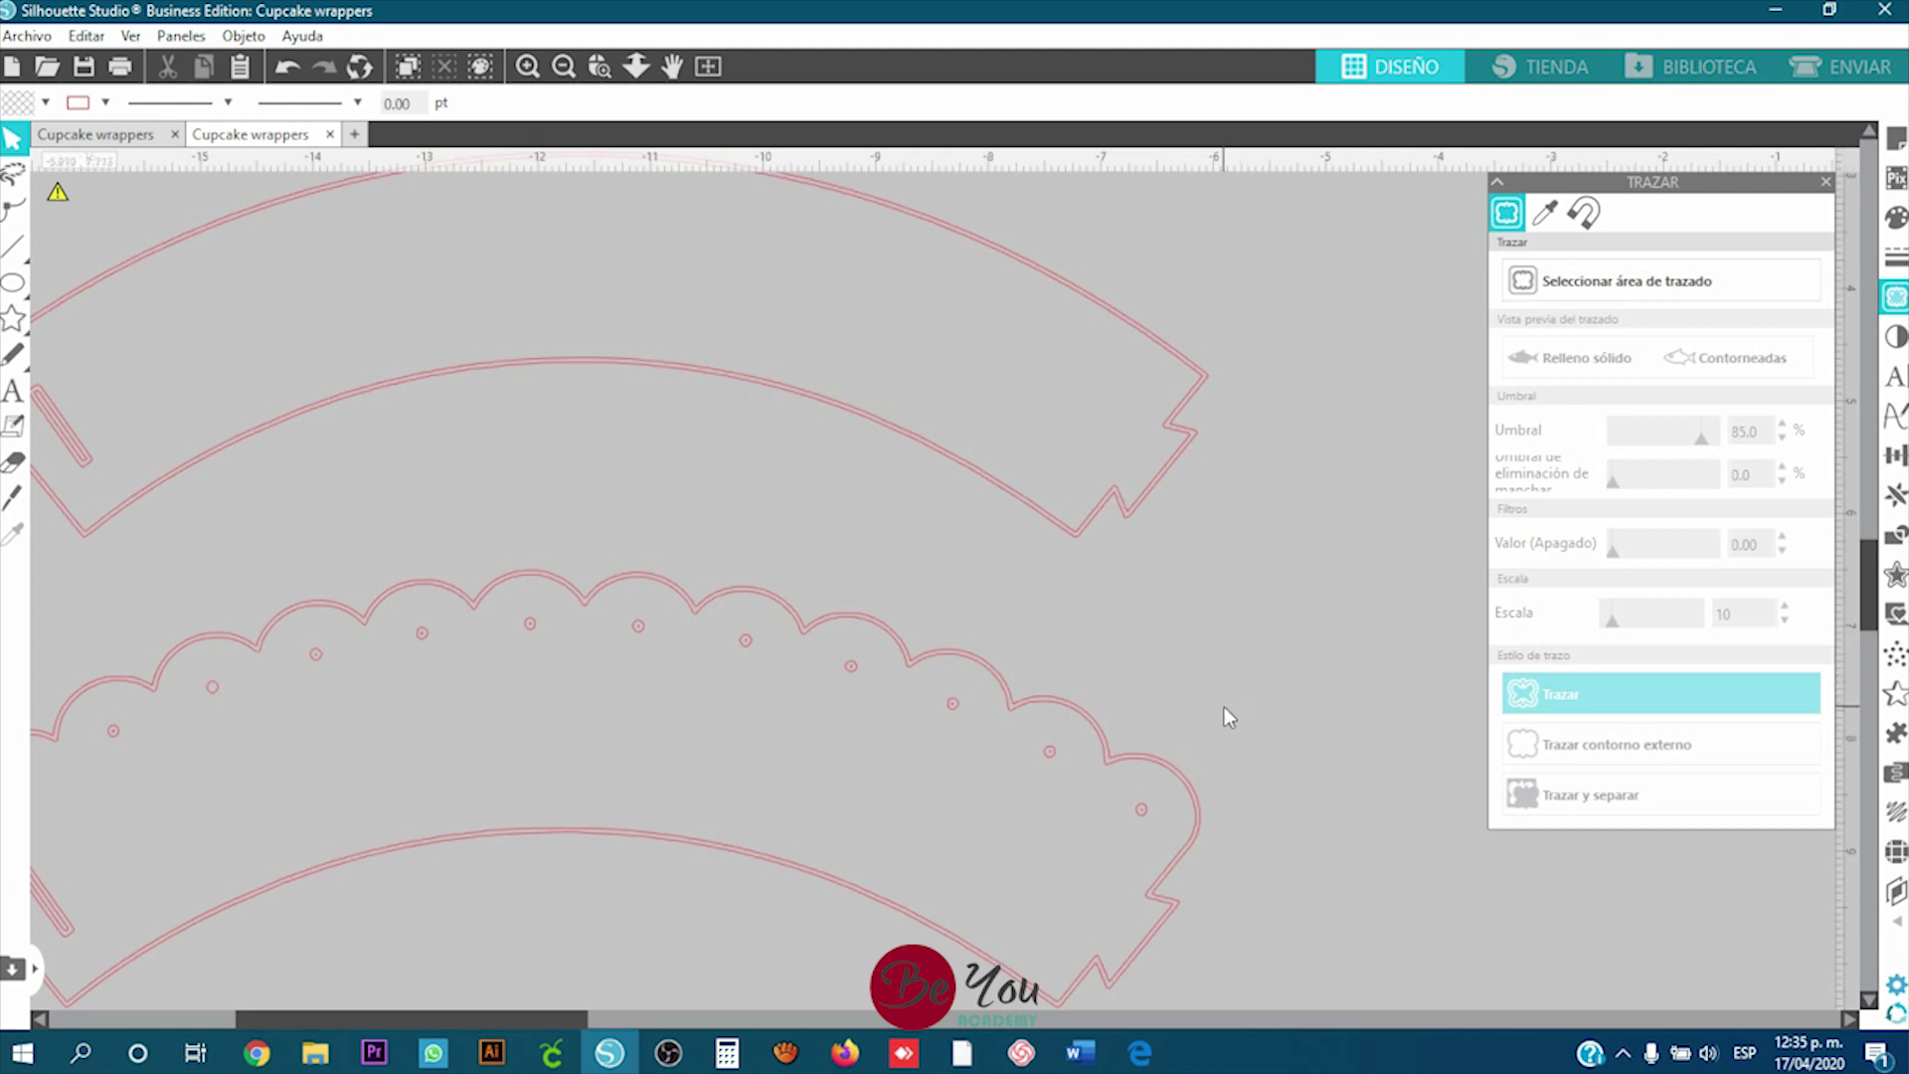
pyautogui.click(1199, 763)
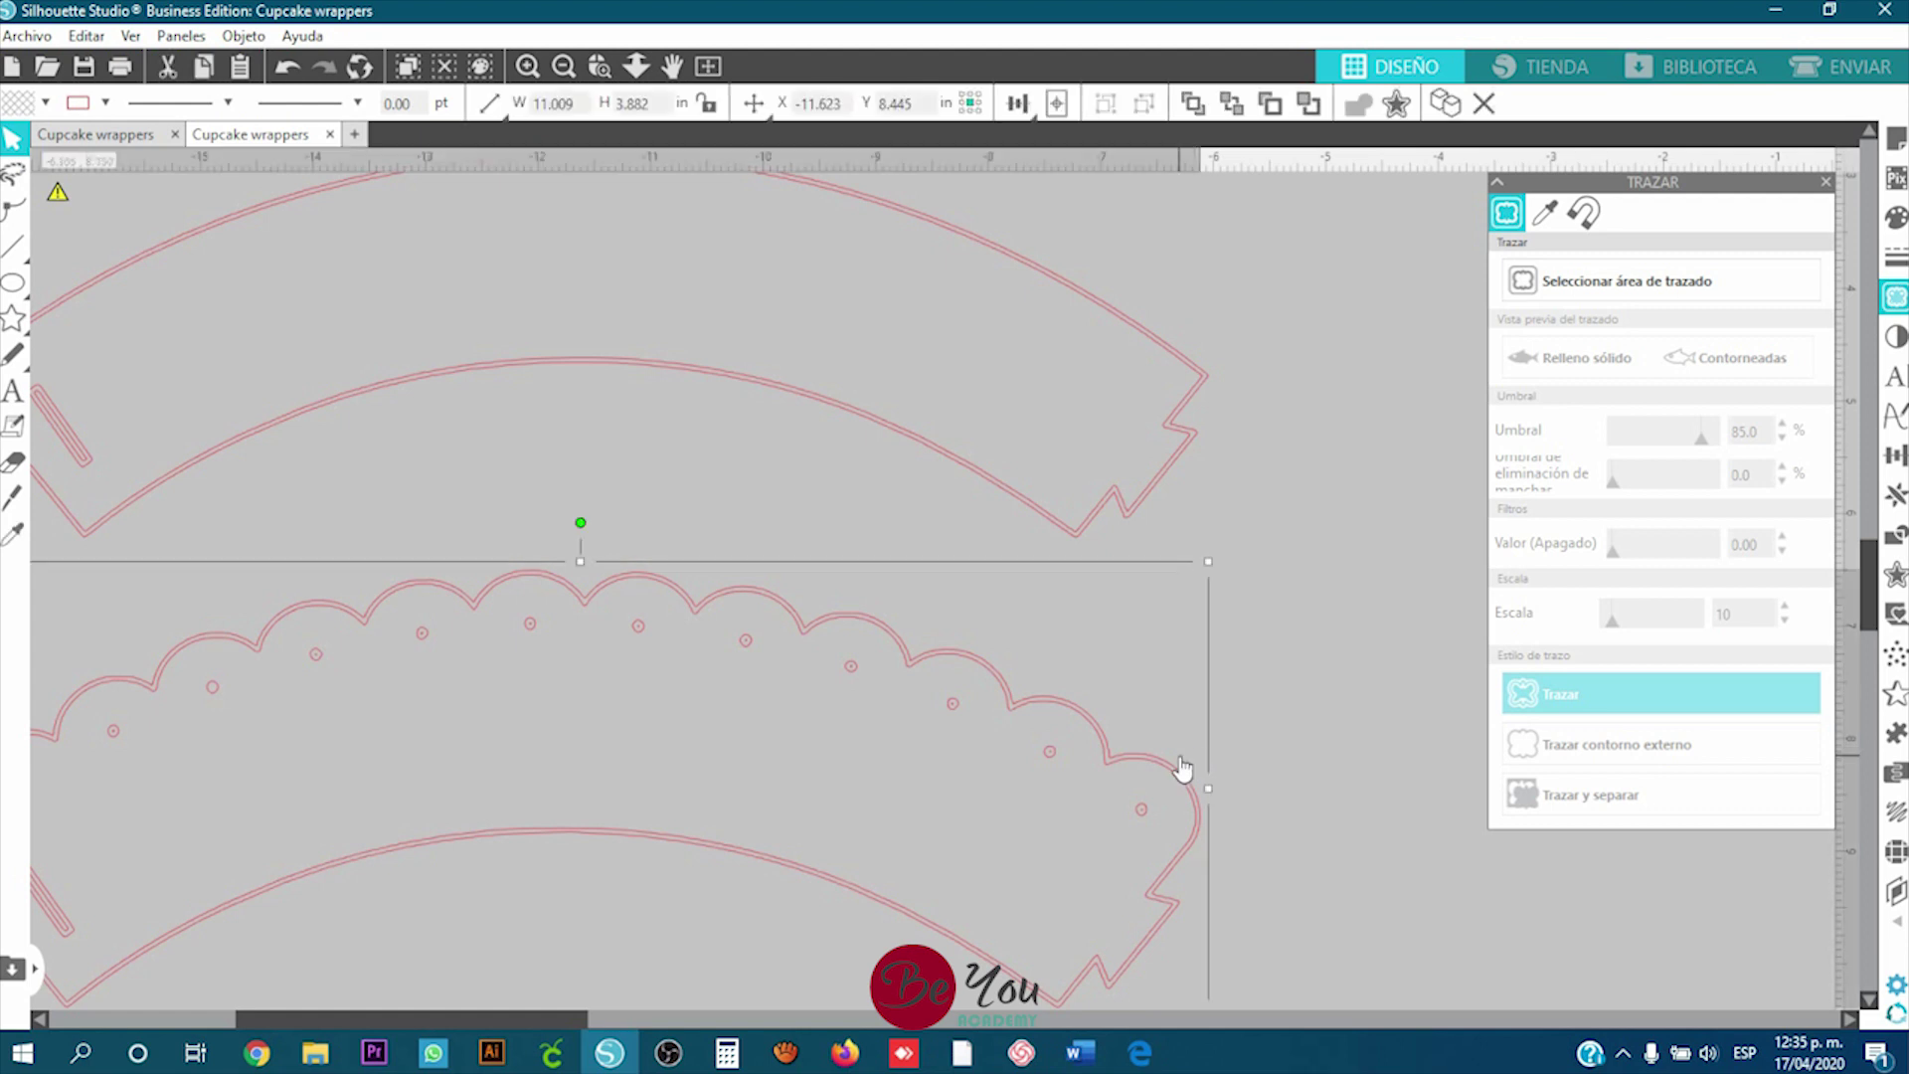
pyautogui.press('Escape')
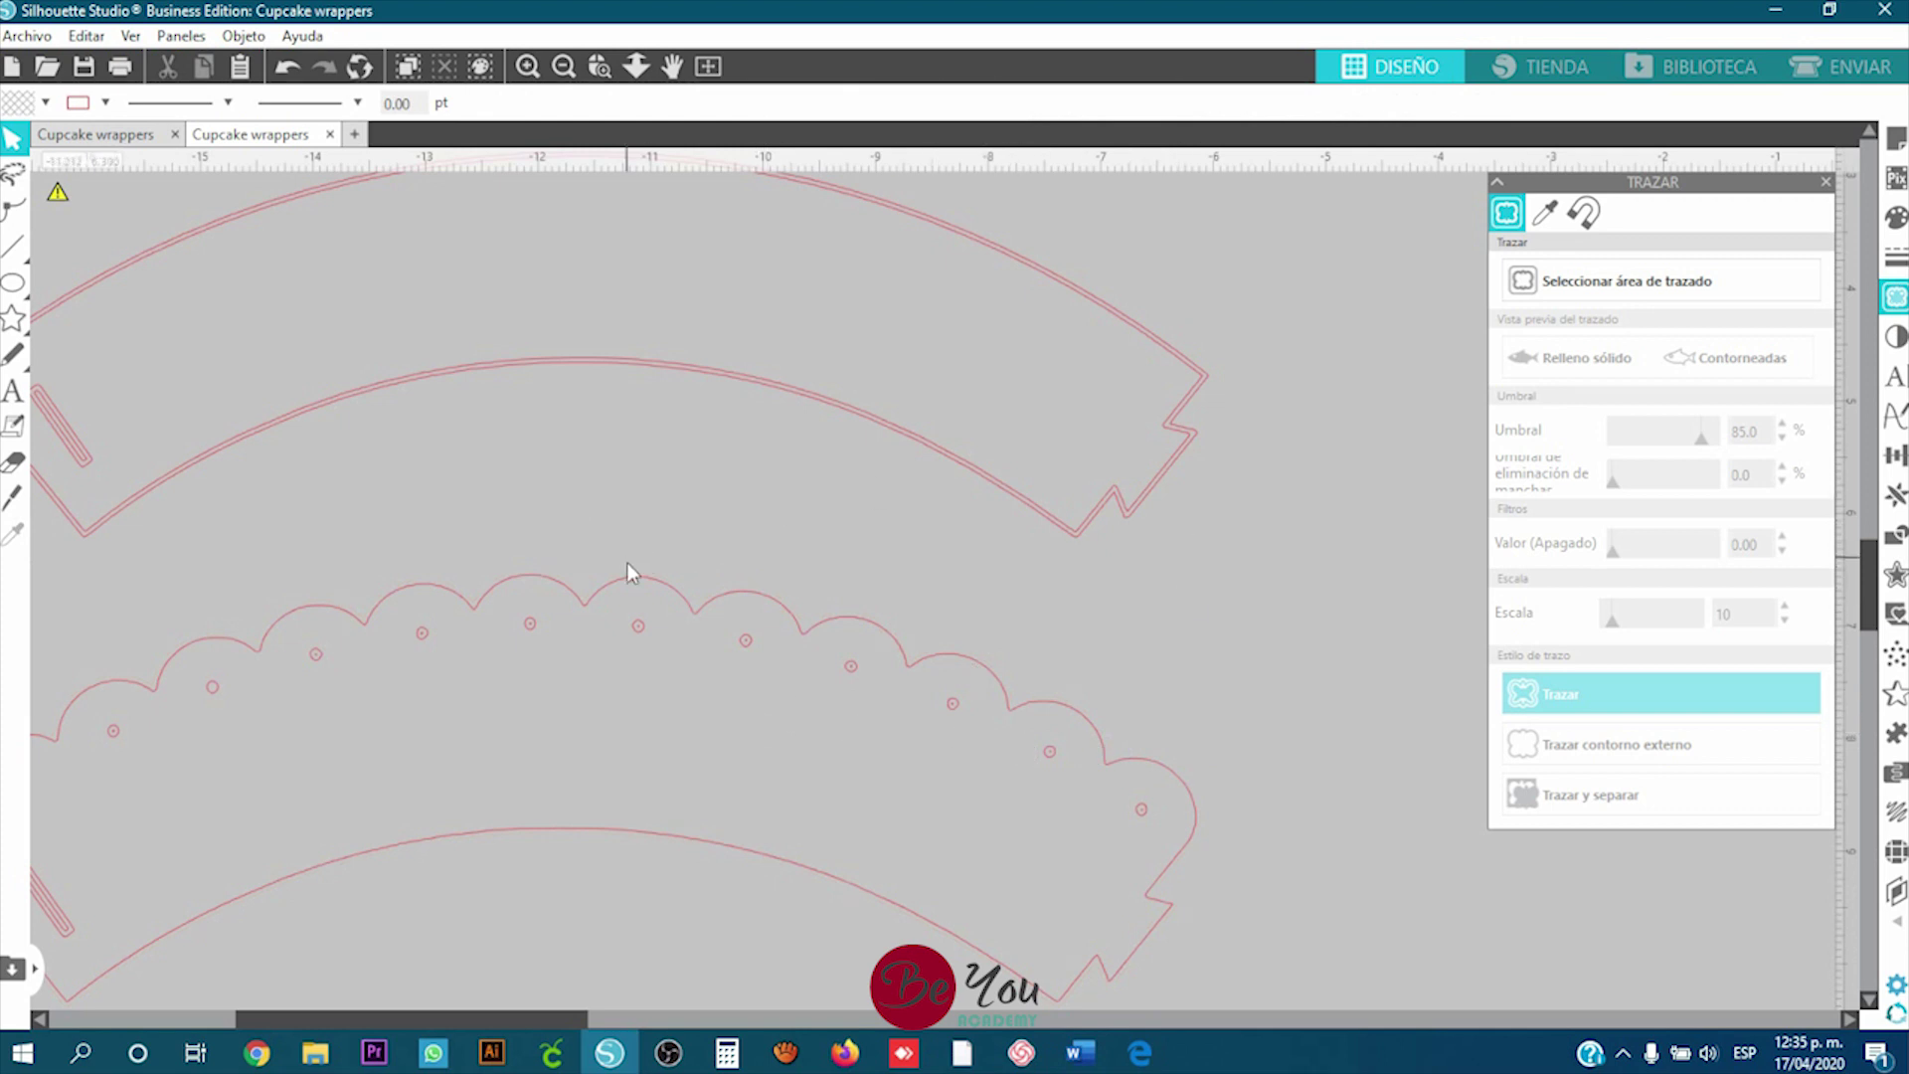
# Step: Delete the outer contour of the doubled slot on the scalloped wrapper, keeping the thin inner slot
pyautogui.hscroll(-5, 596, 676)
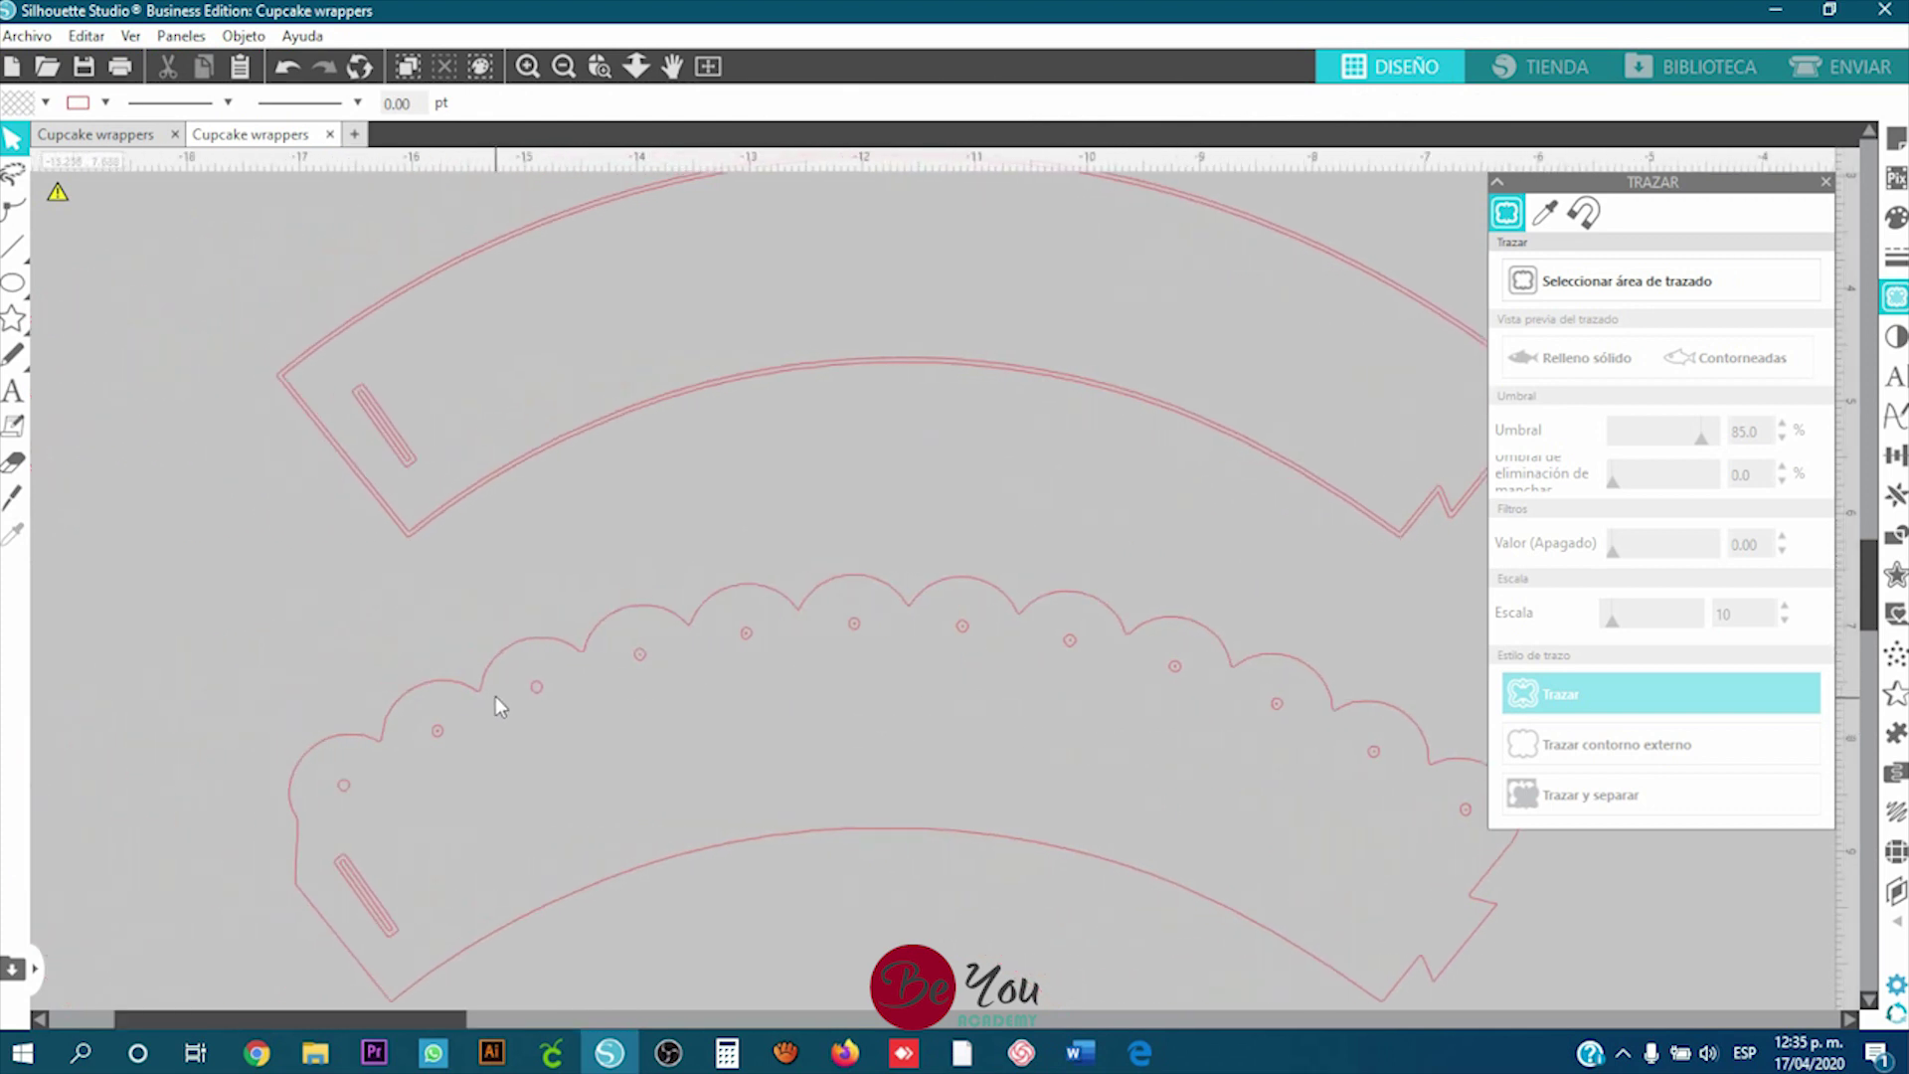
pyautogui.scroll(2, 495, 701)
pyautogui.scroll(3, 496, 711)
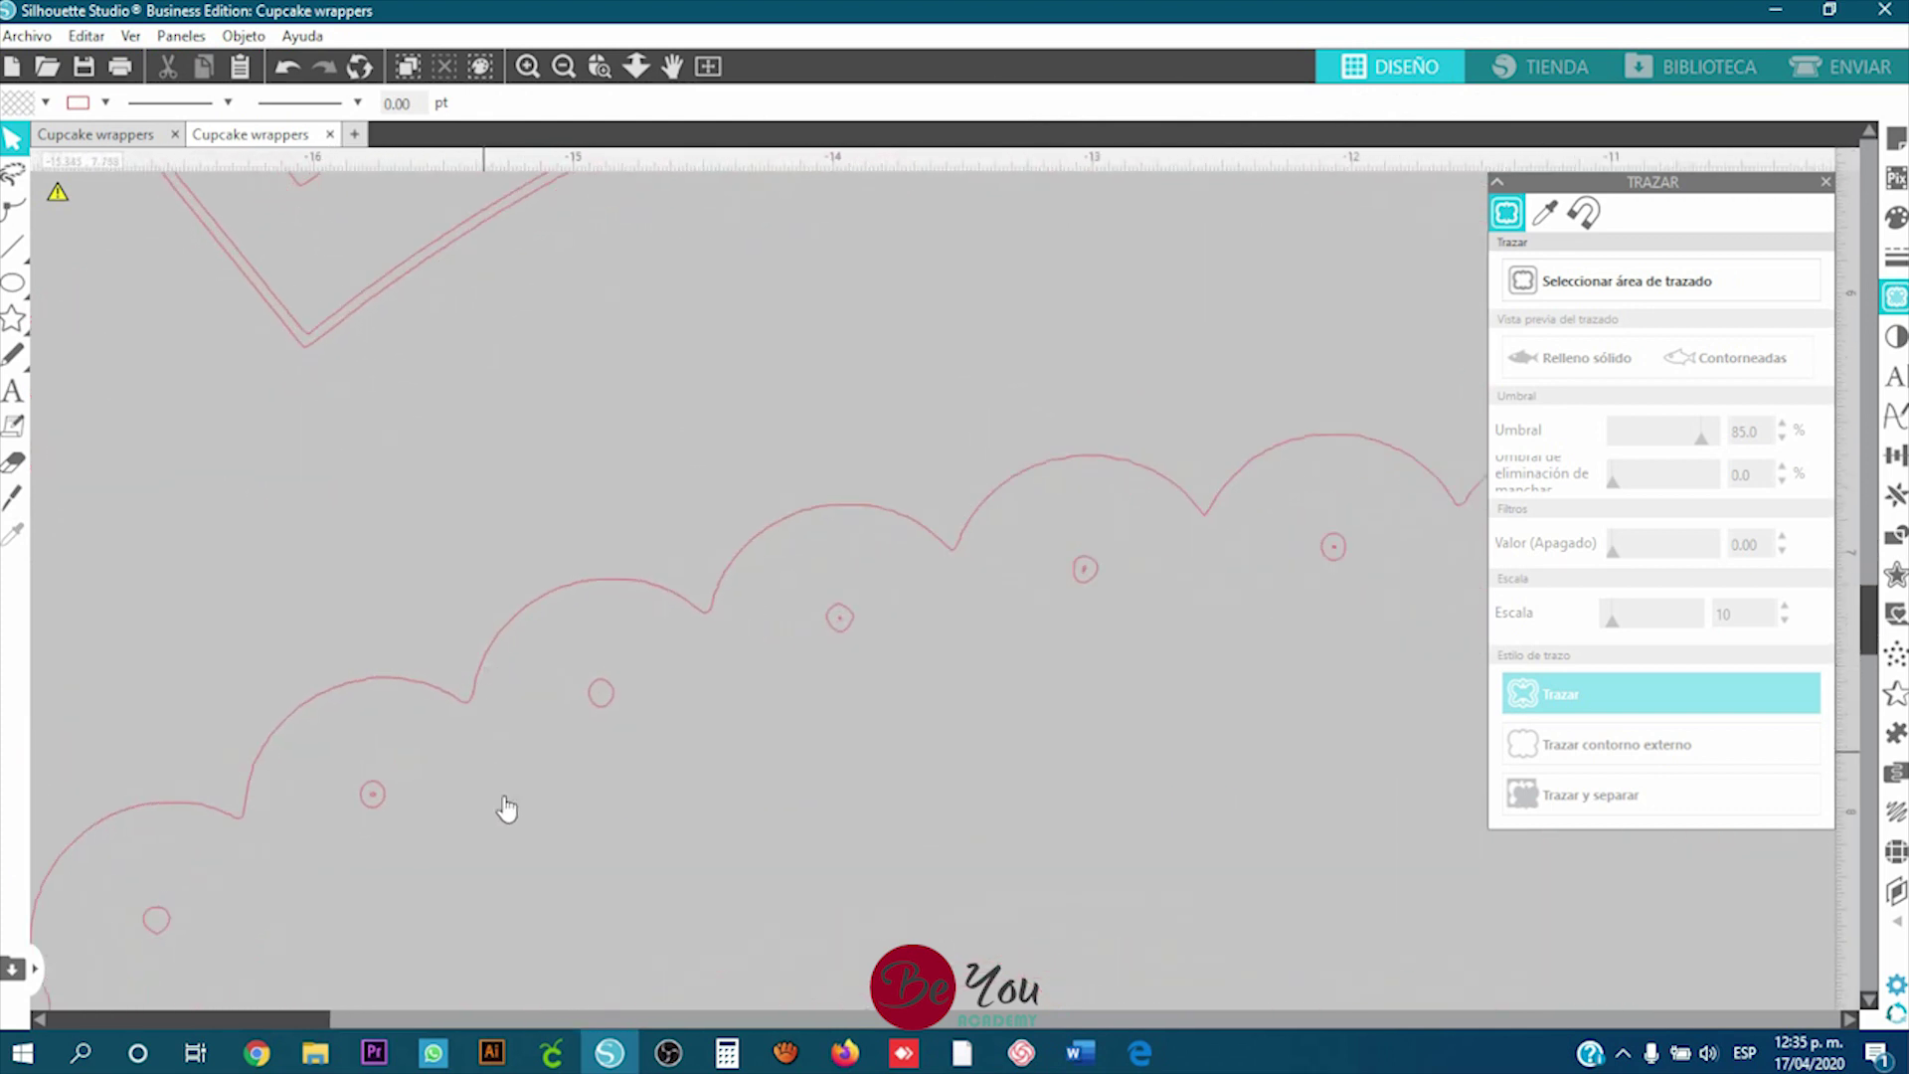
pyautogui.scroll(-3, 509, 815)
pyautogui.scroll(3, 437, 895)
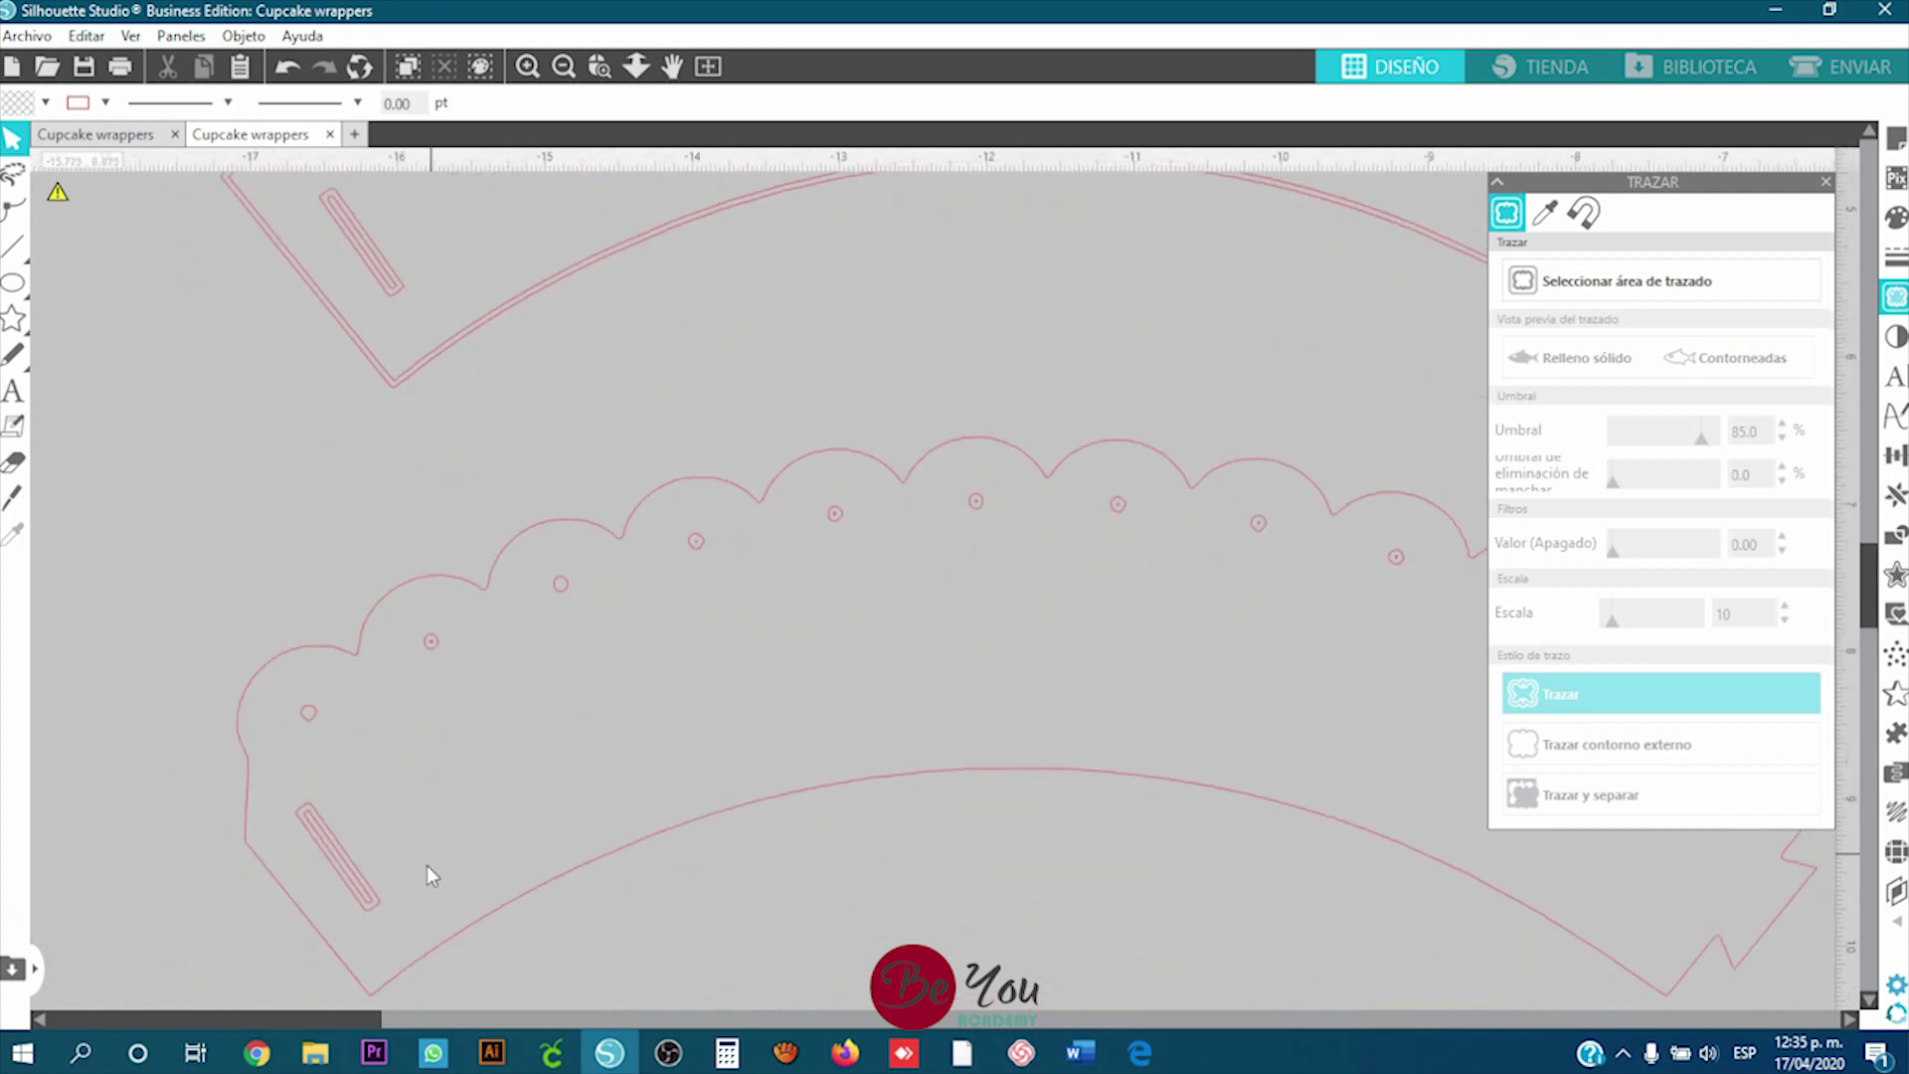
pyautogui.scroll(4, 420, 791)
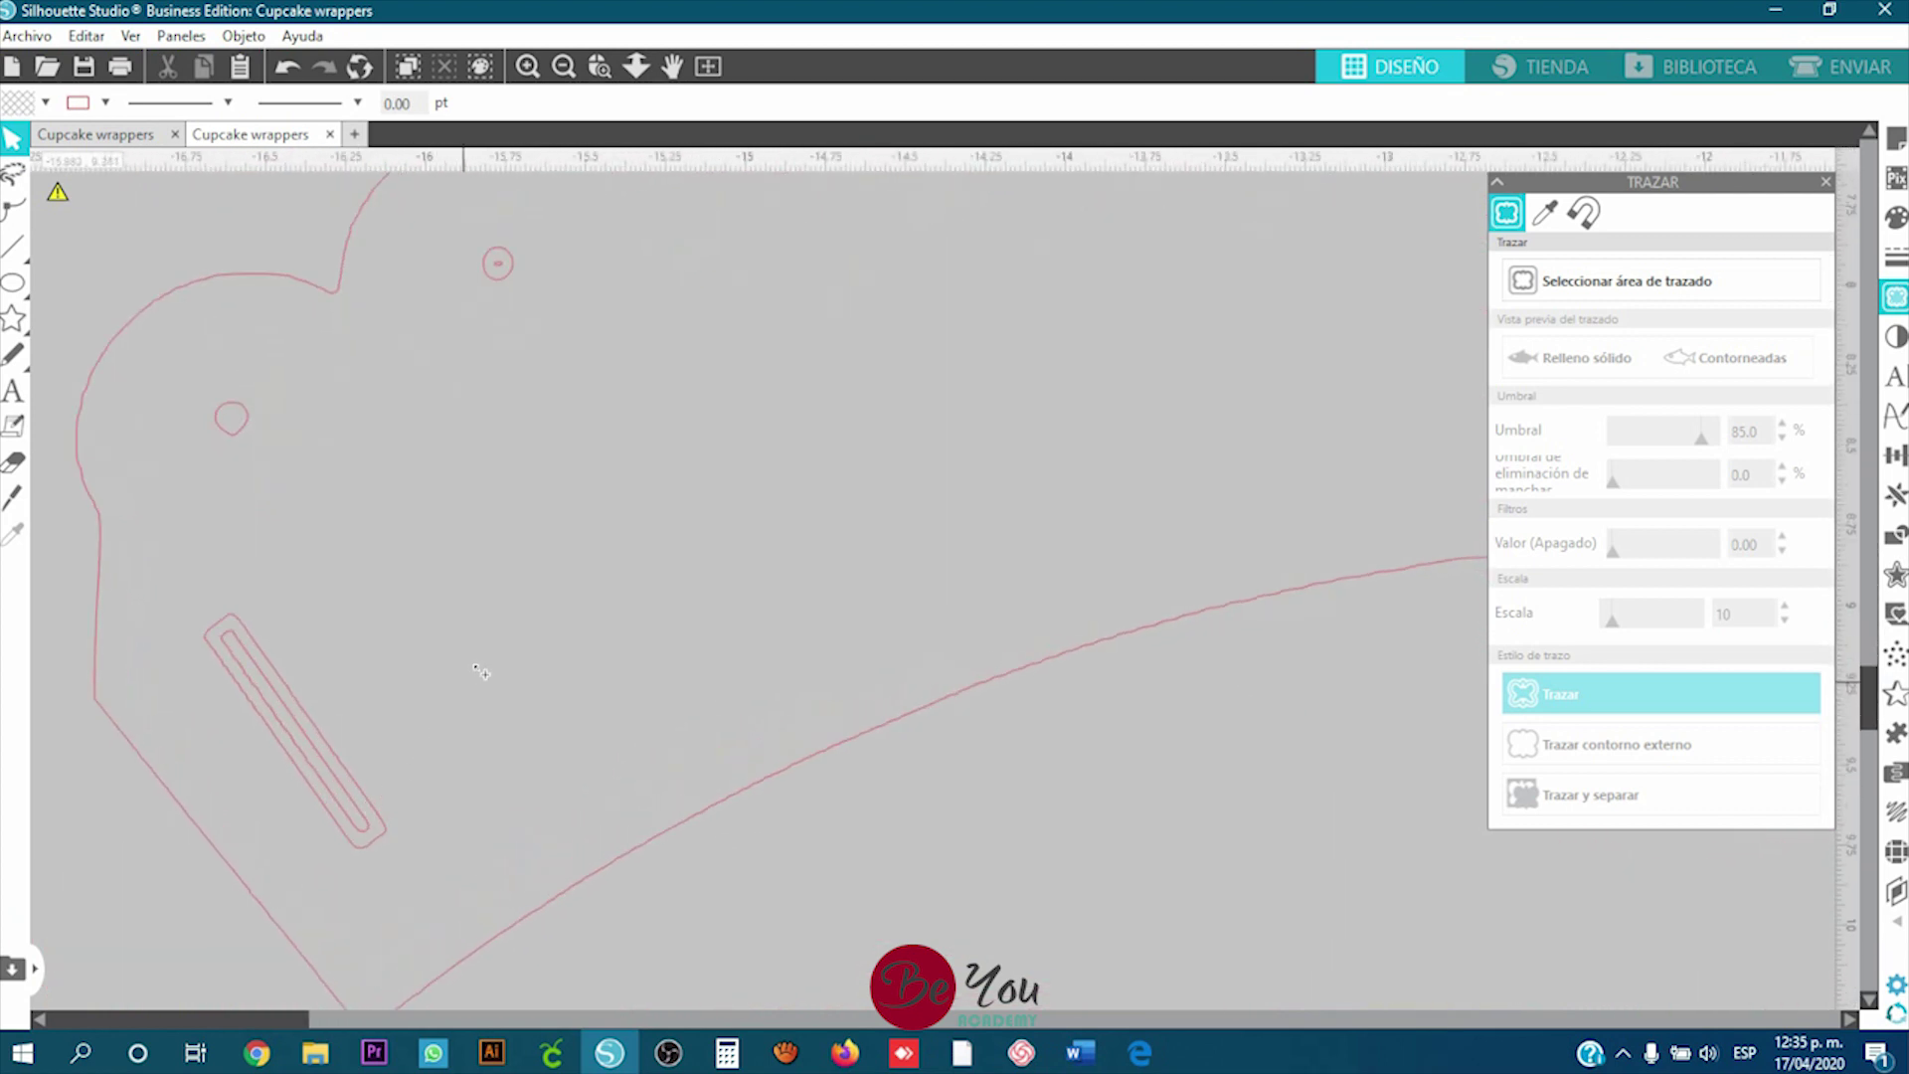
pyautogui.scroll(-1, 485, 647)
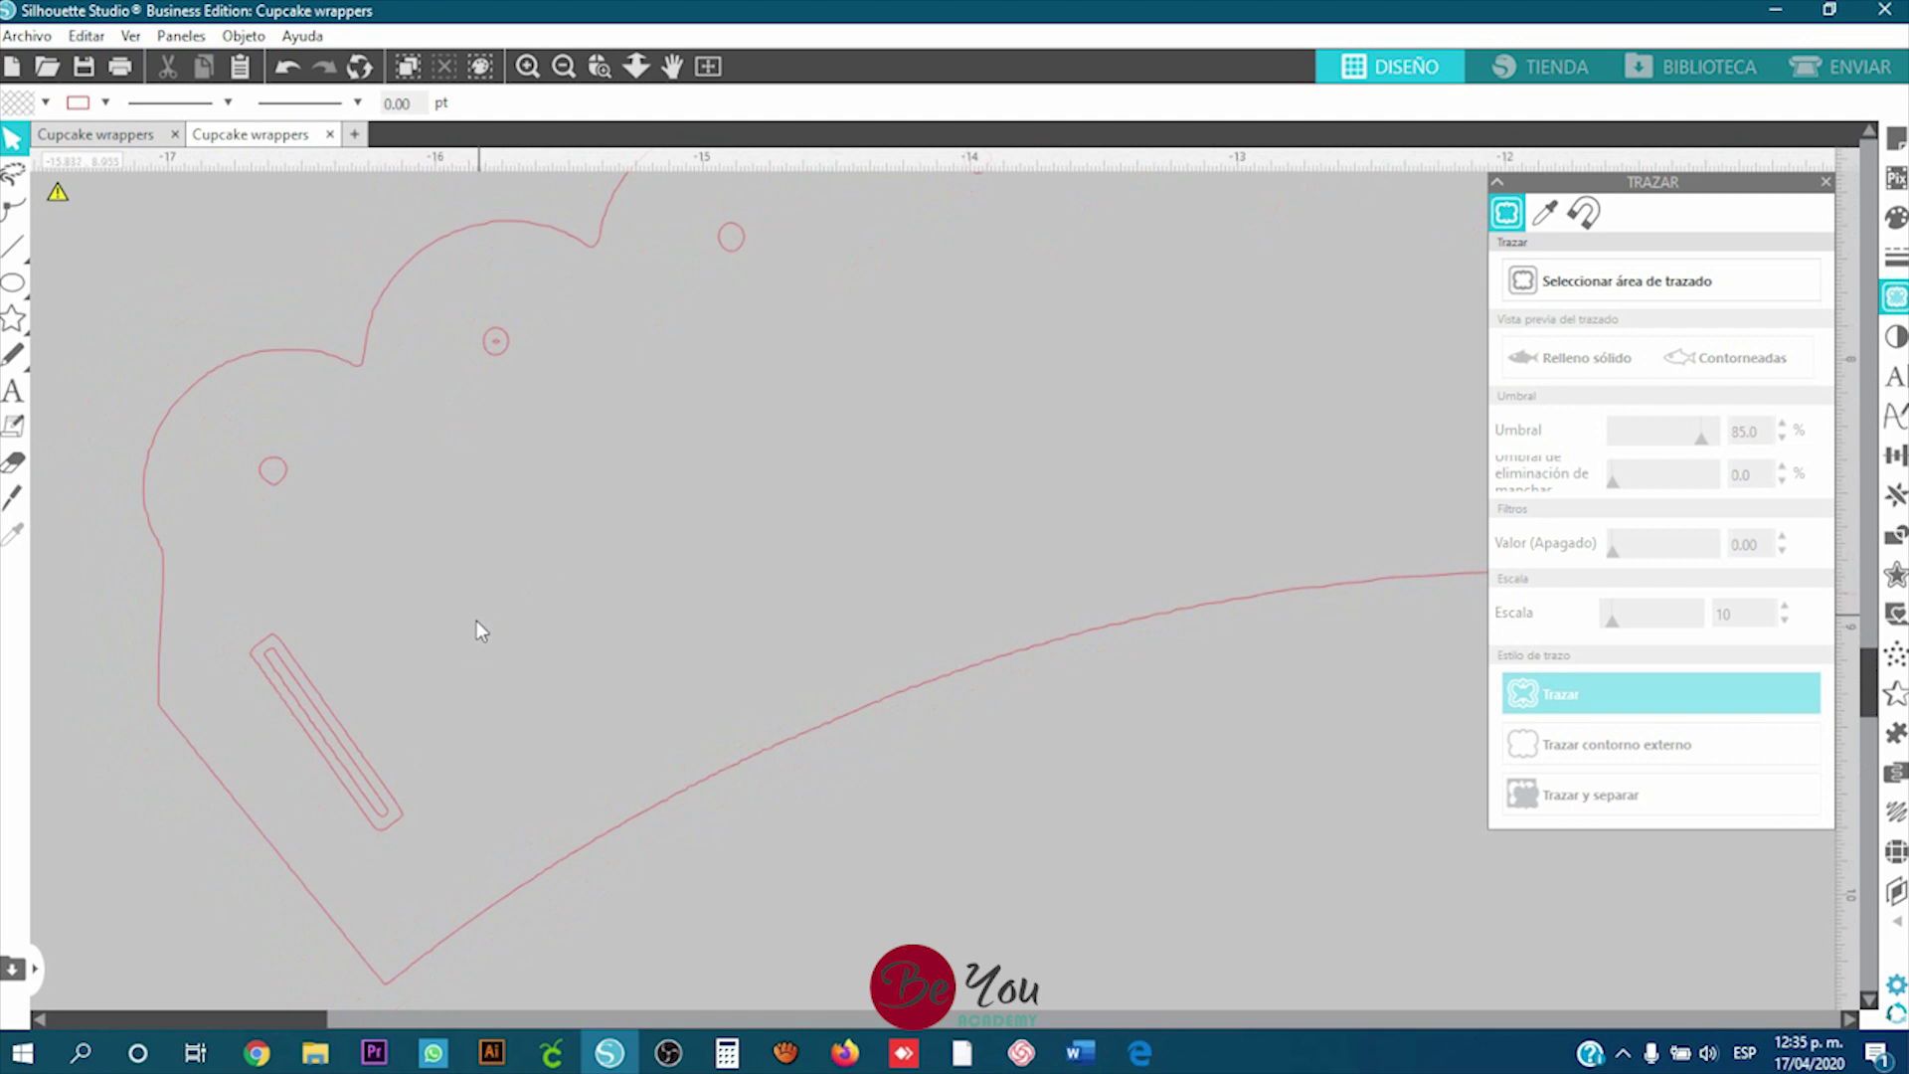
pyautogui.click(377, 740)
pyautogui.press('Delete')
pyautogui.scroll(-4, 524, 784)
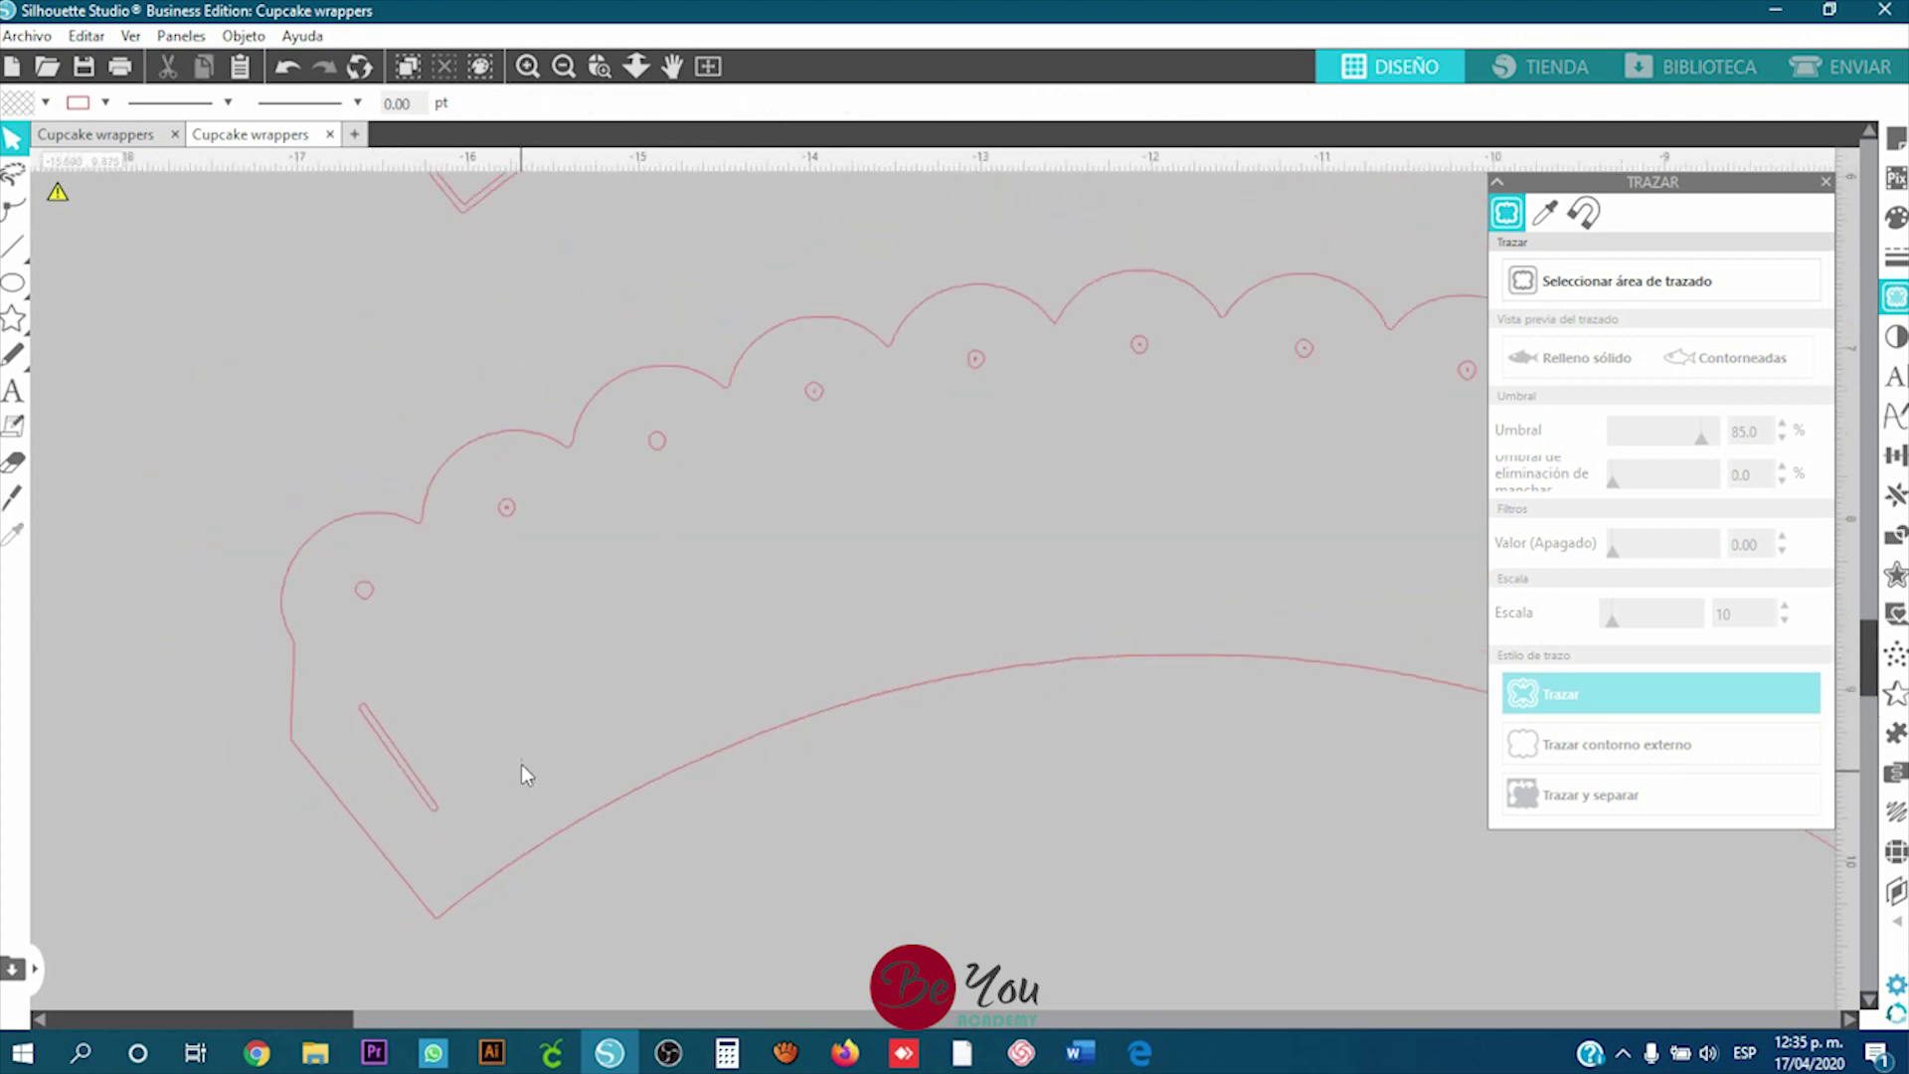
# Step: Delete the outer duplicate outline of the plain wrapper and the outer contour of its slot
pyautogui.scroll(-3, 528, 768)
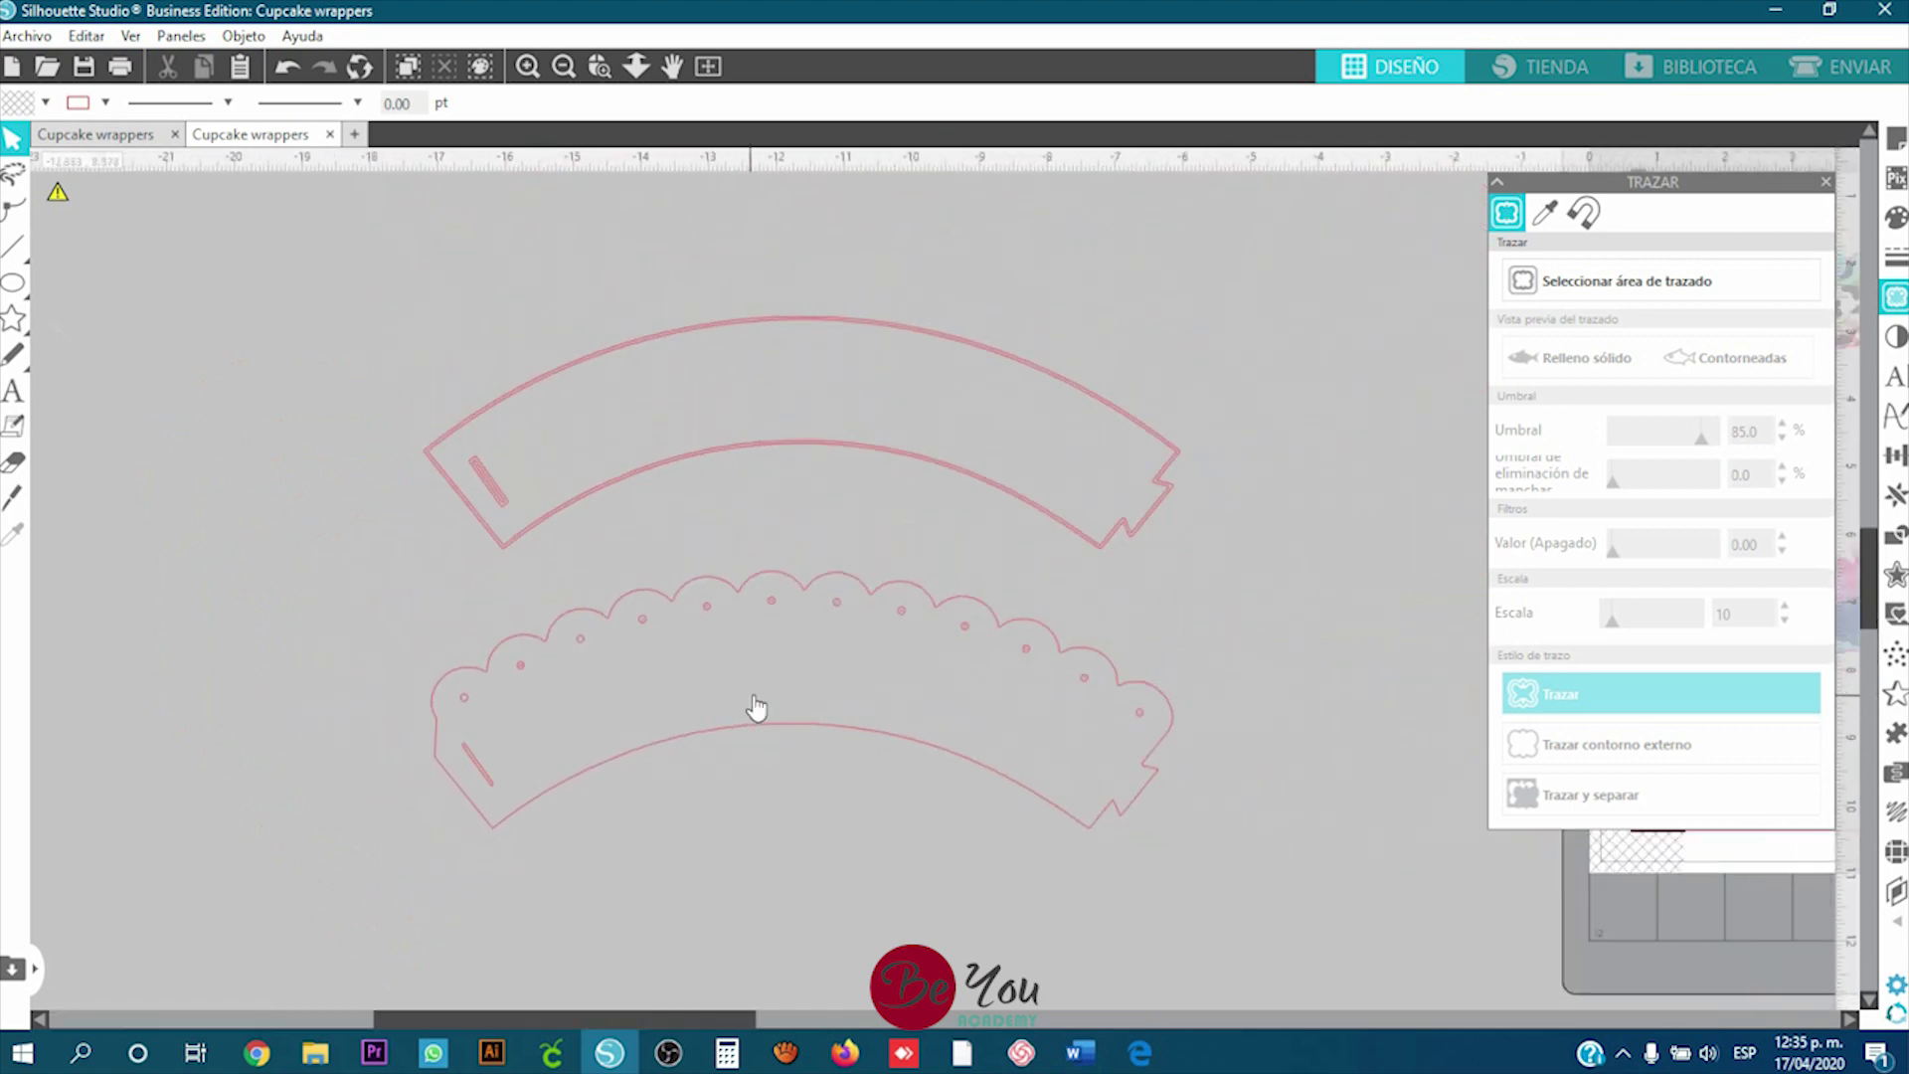
pyautogui.scroll(3, 804, 688)
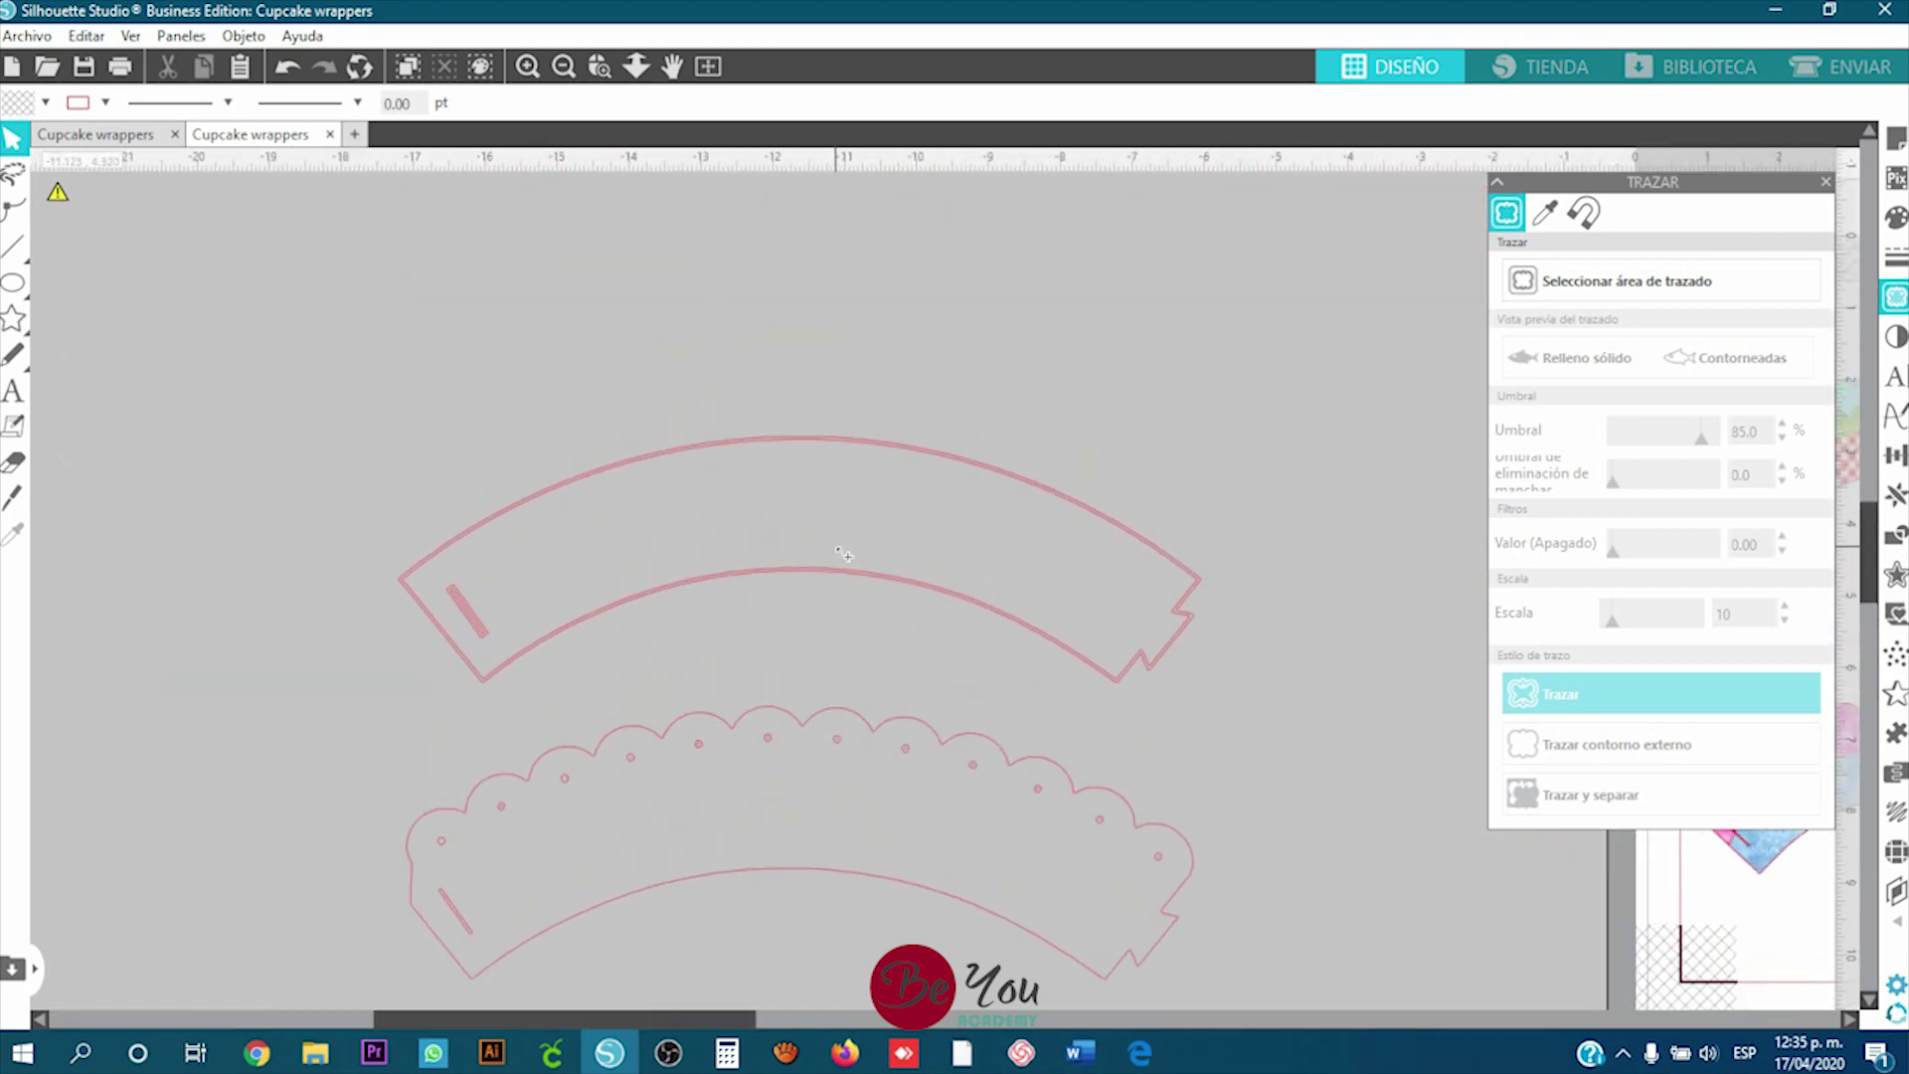
pyautogui.scroll(2, 811, 440)
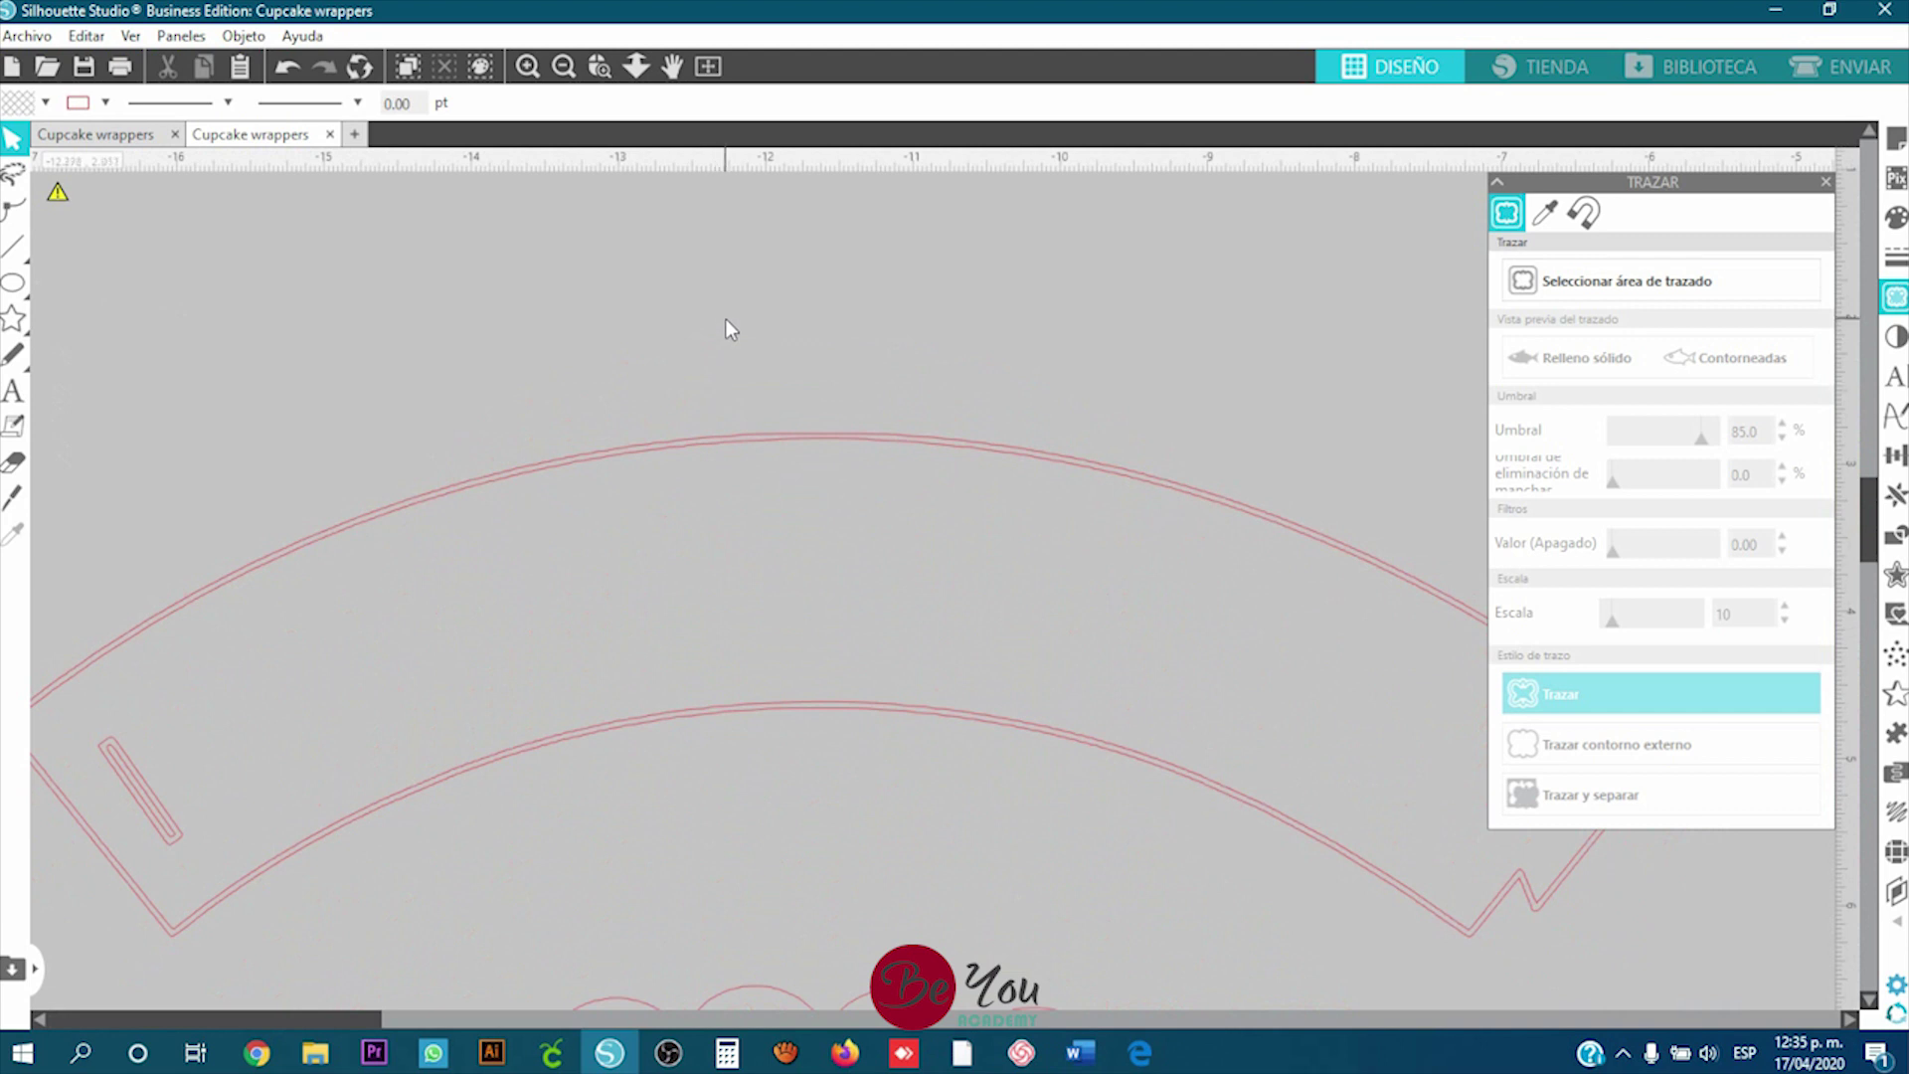
pyautogui.click(737, 428)
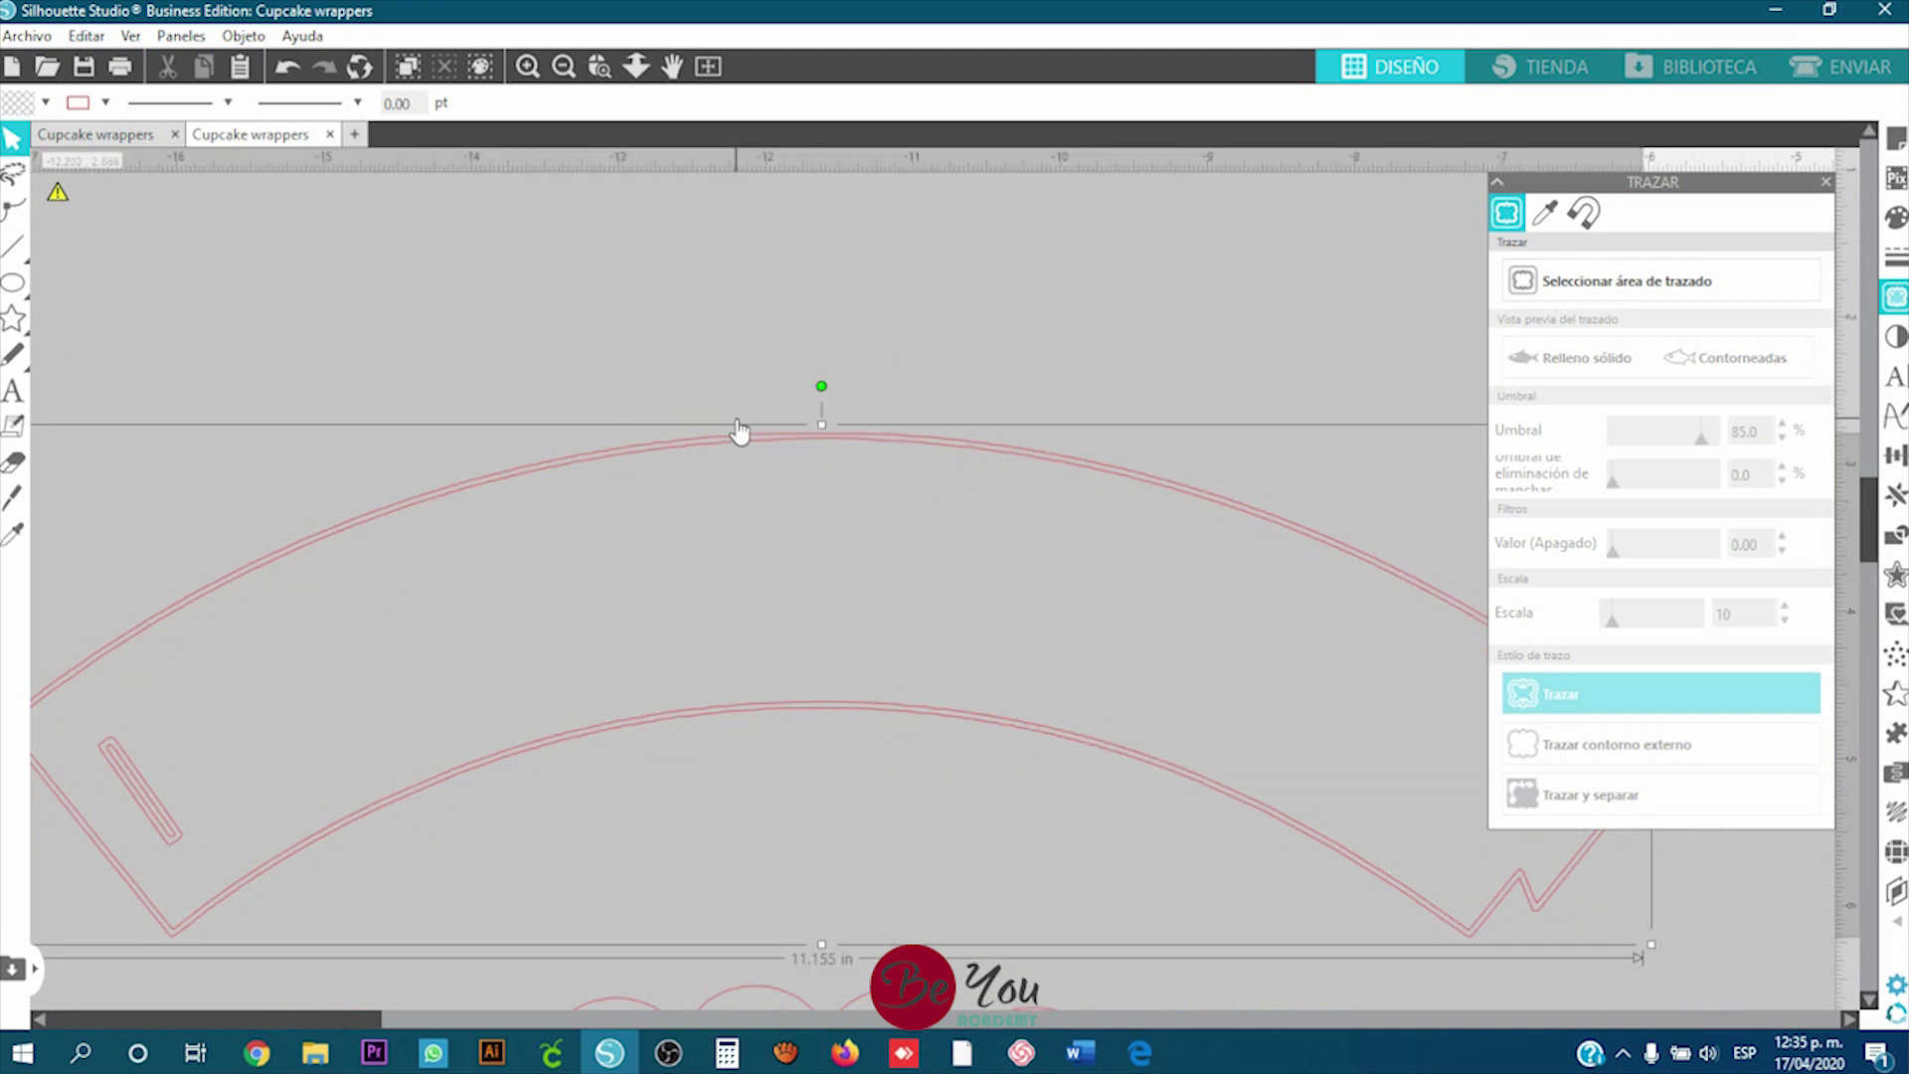
pyautogui.moveTo(736, 427); pyautogui.dragTo(724, 438)
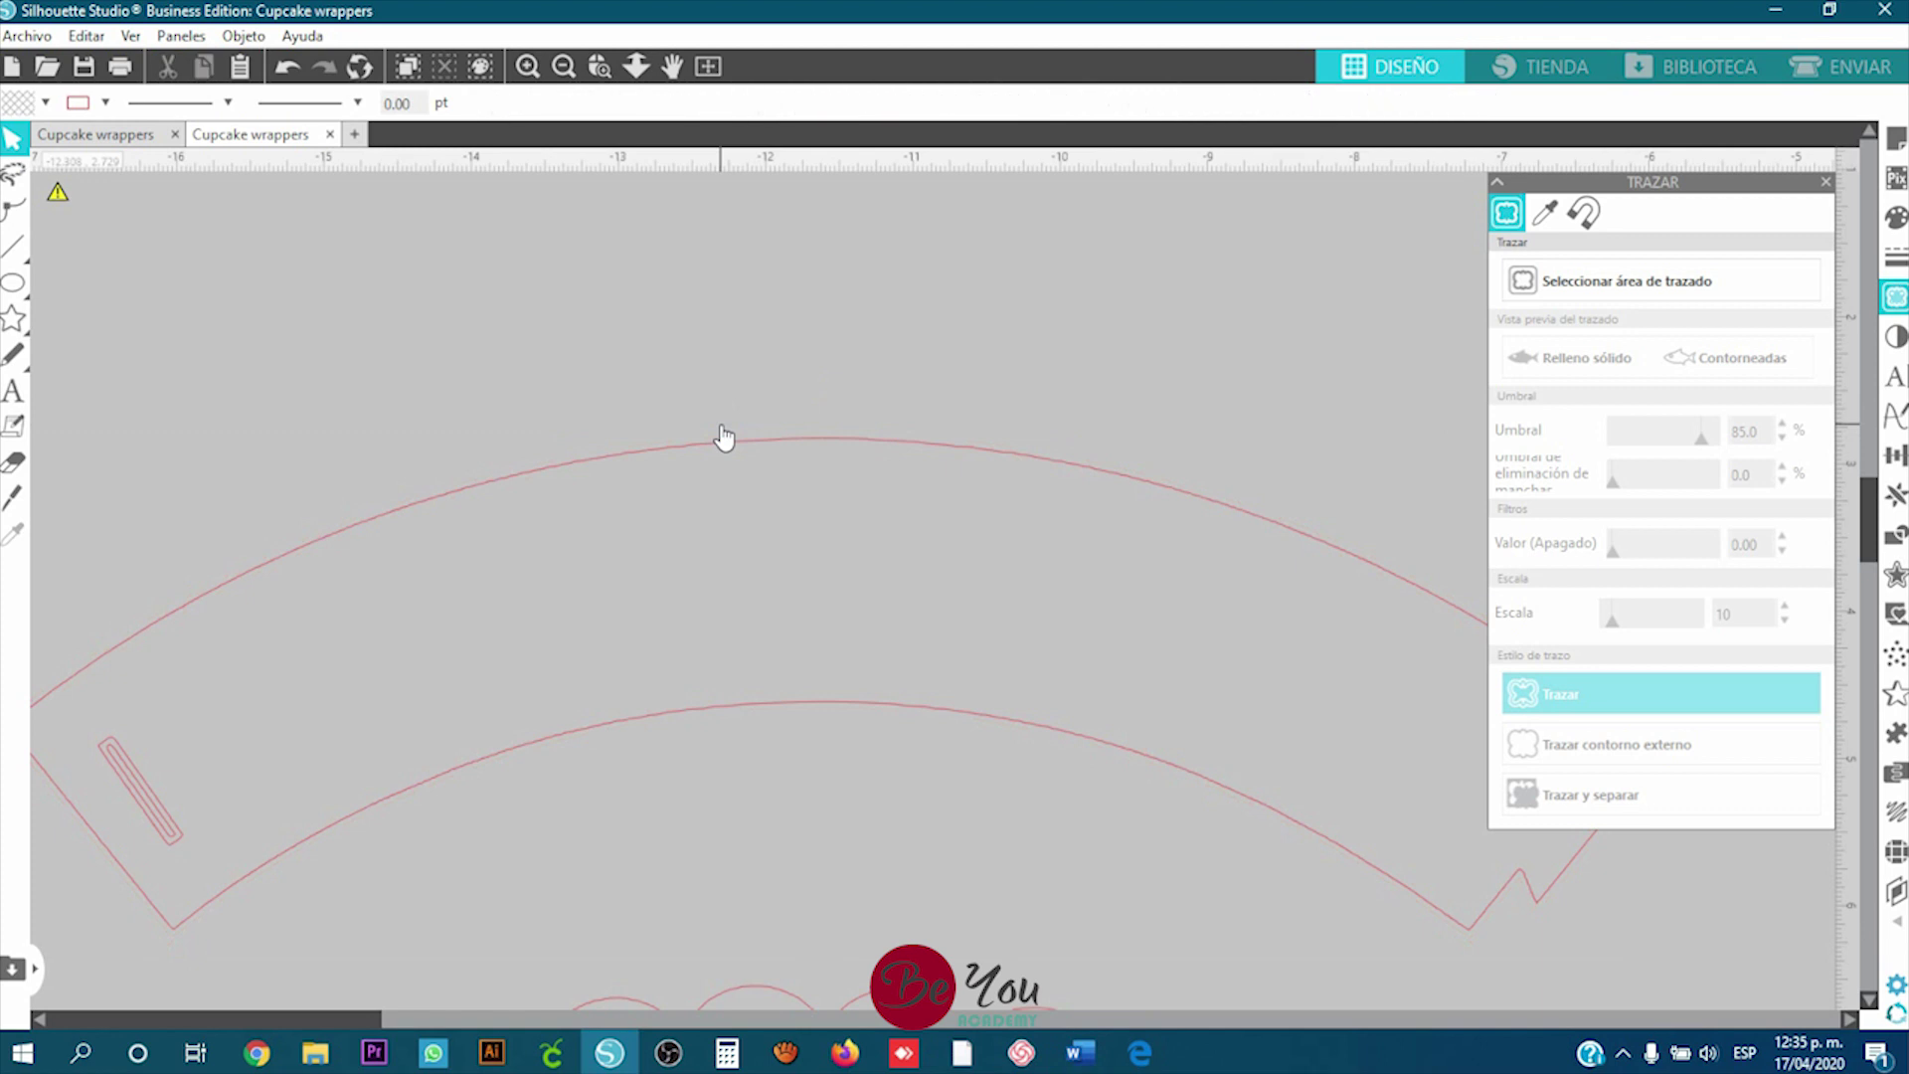
pyautogui.click(166, 775)
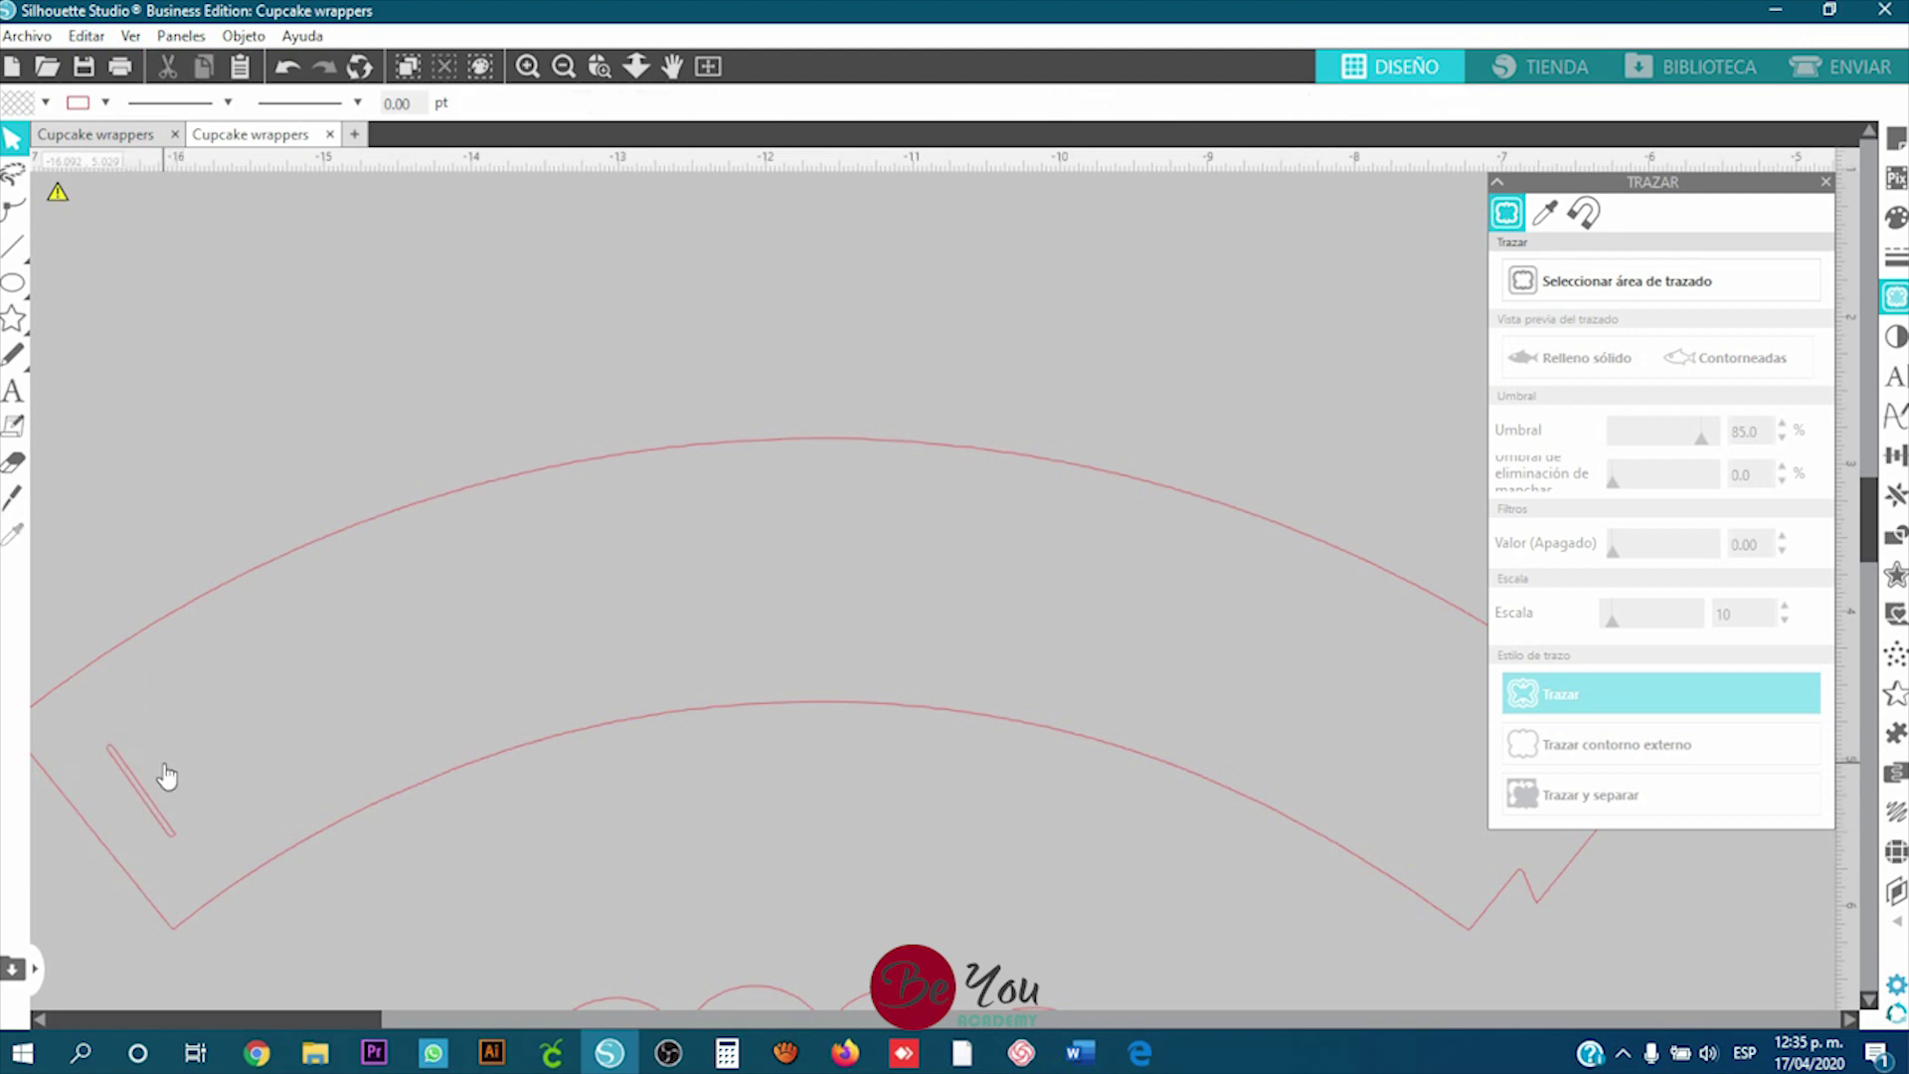
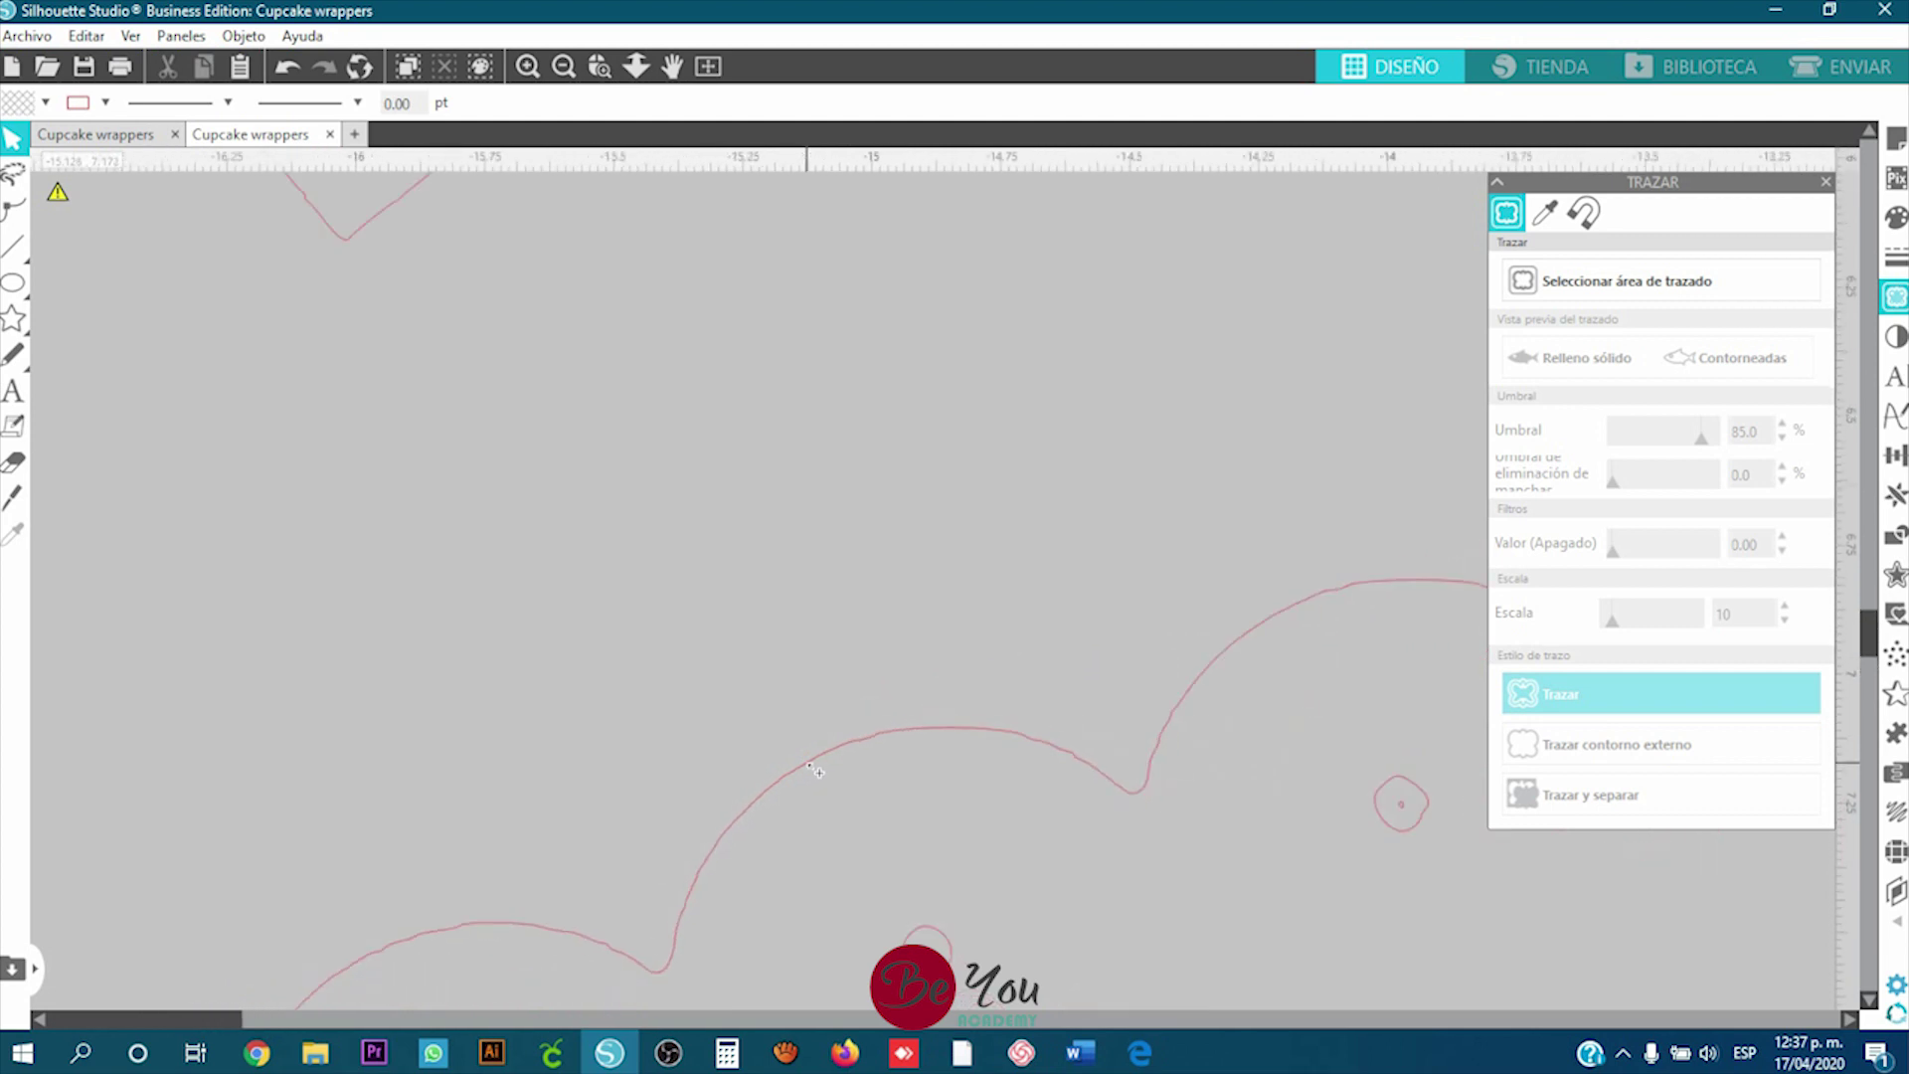
# Step: Select both wrapper templates and view the edit points along their outlines
pyautogui.scroll(-5, 808, 791)
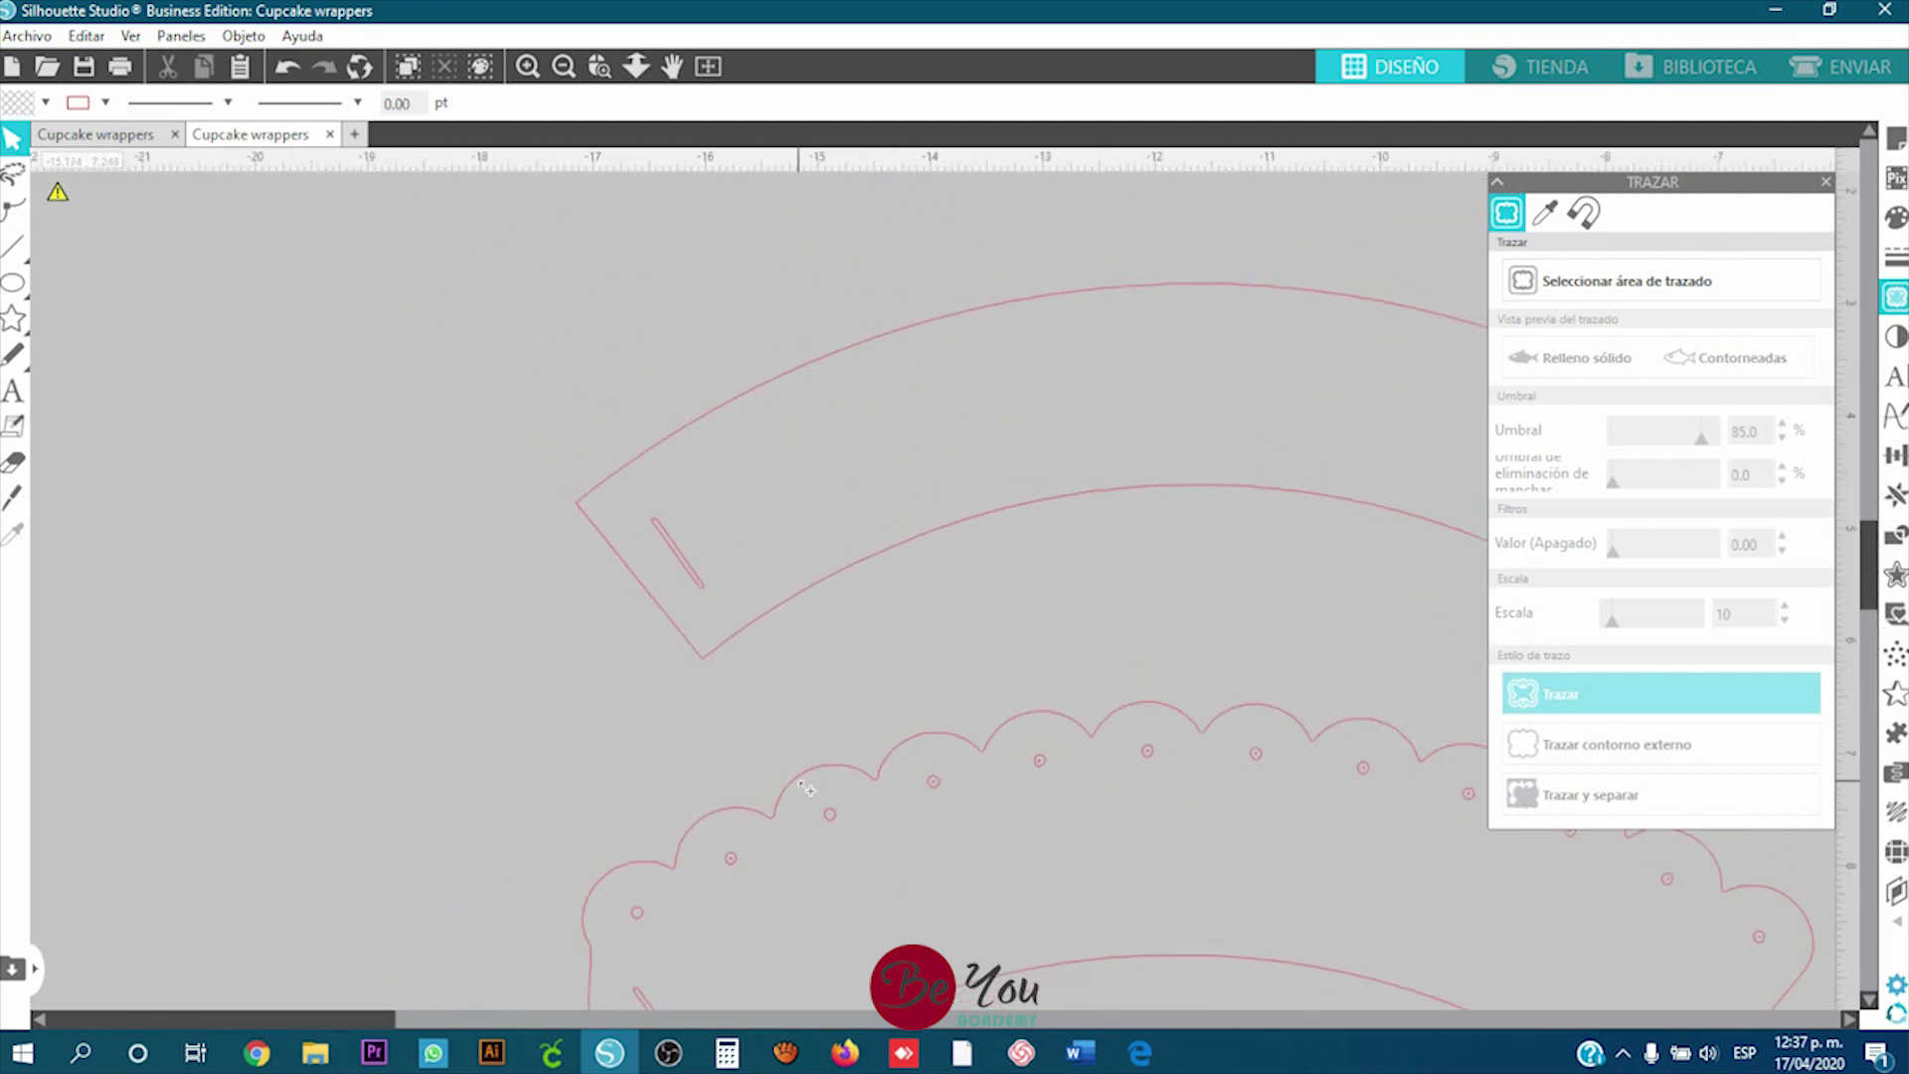
pyautogui.scroll(-2, 588, 736)
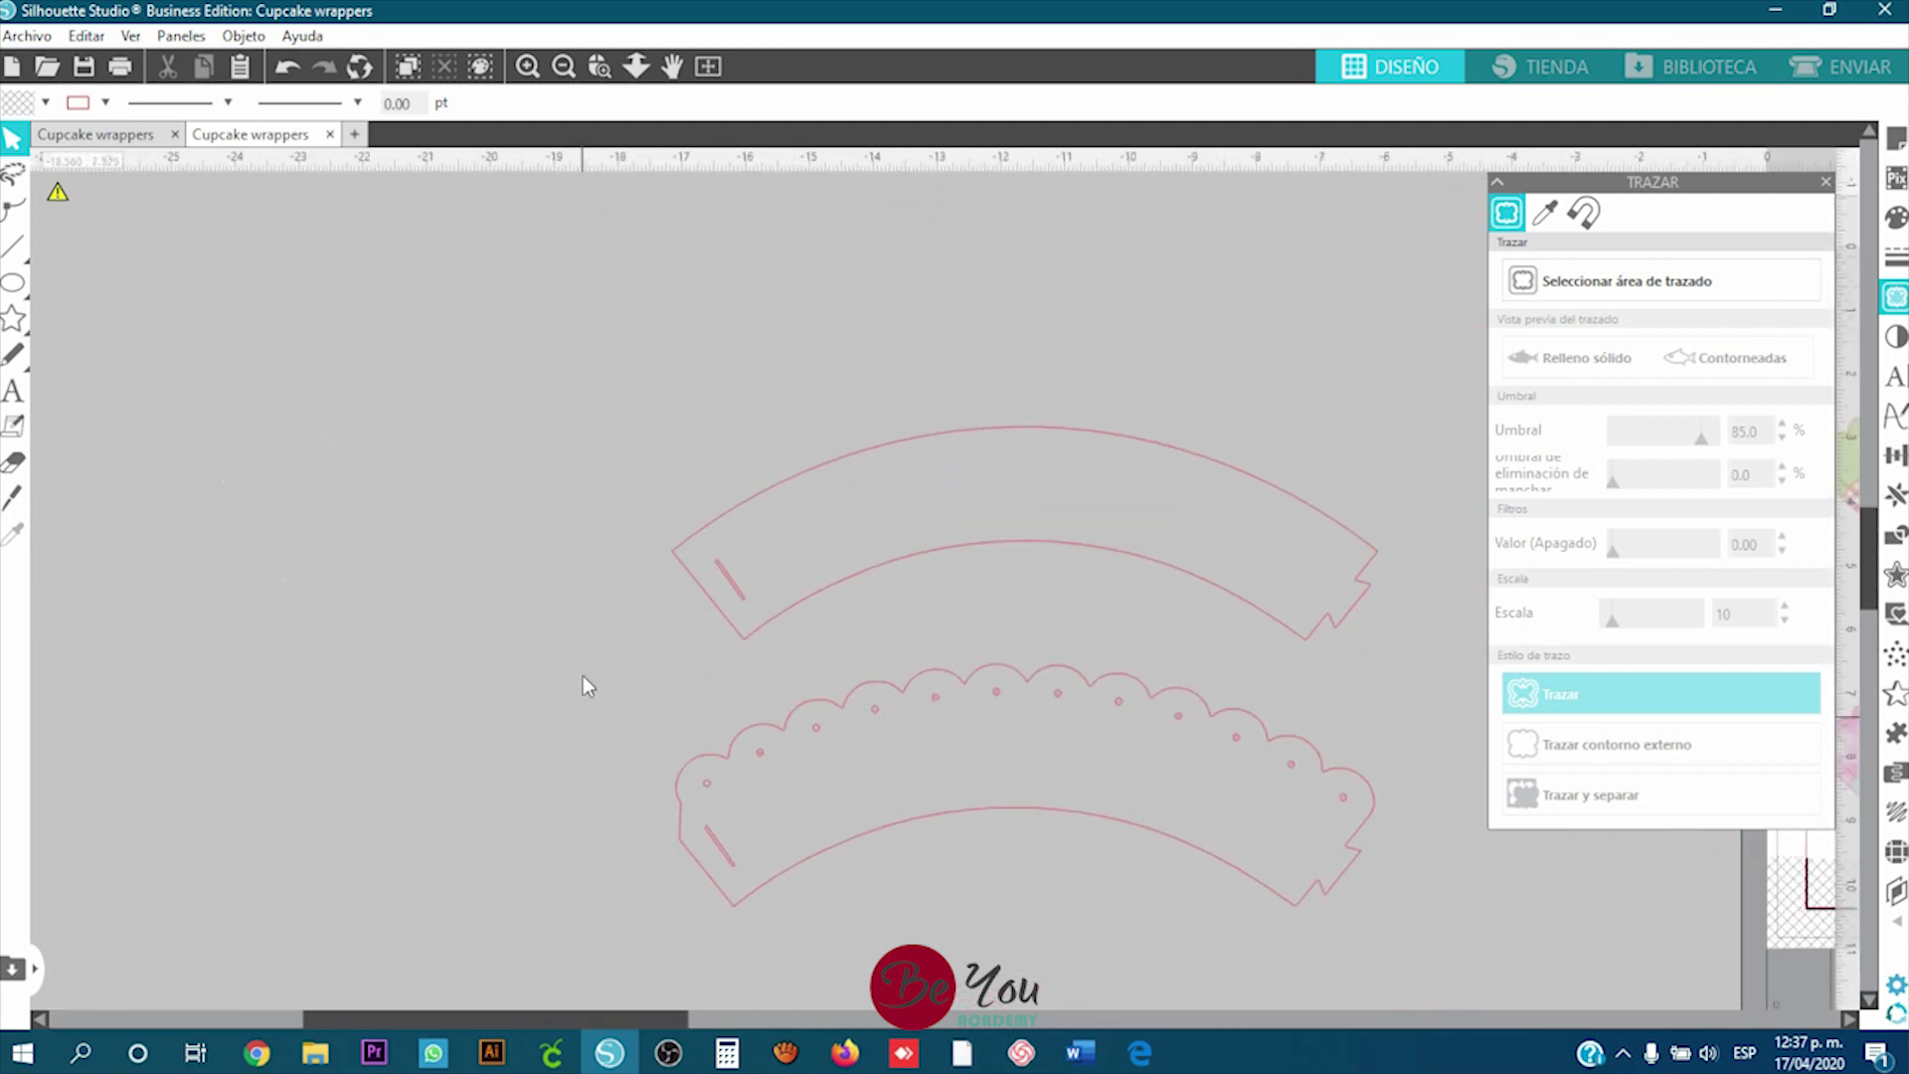
pyautogui.hotkey('ctrl', 'a')
pyautogui.scroll(-2, 696, 497)
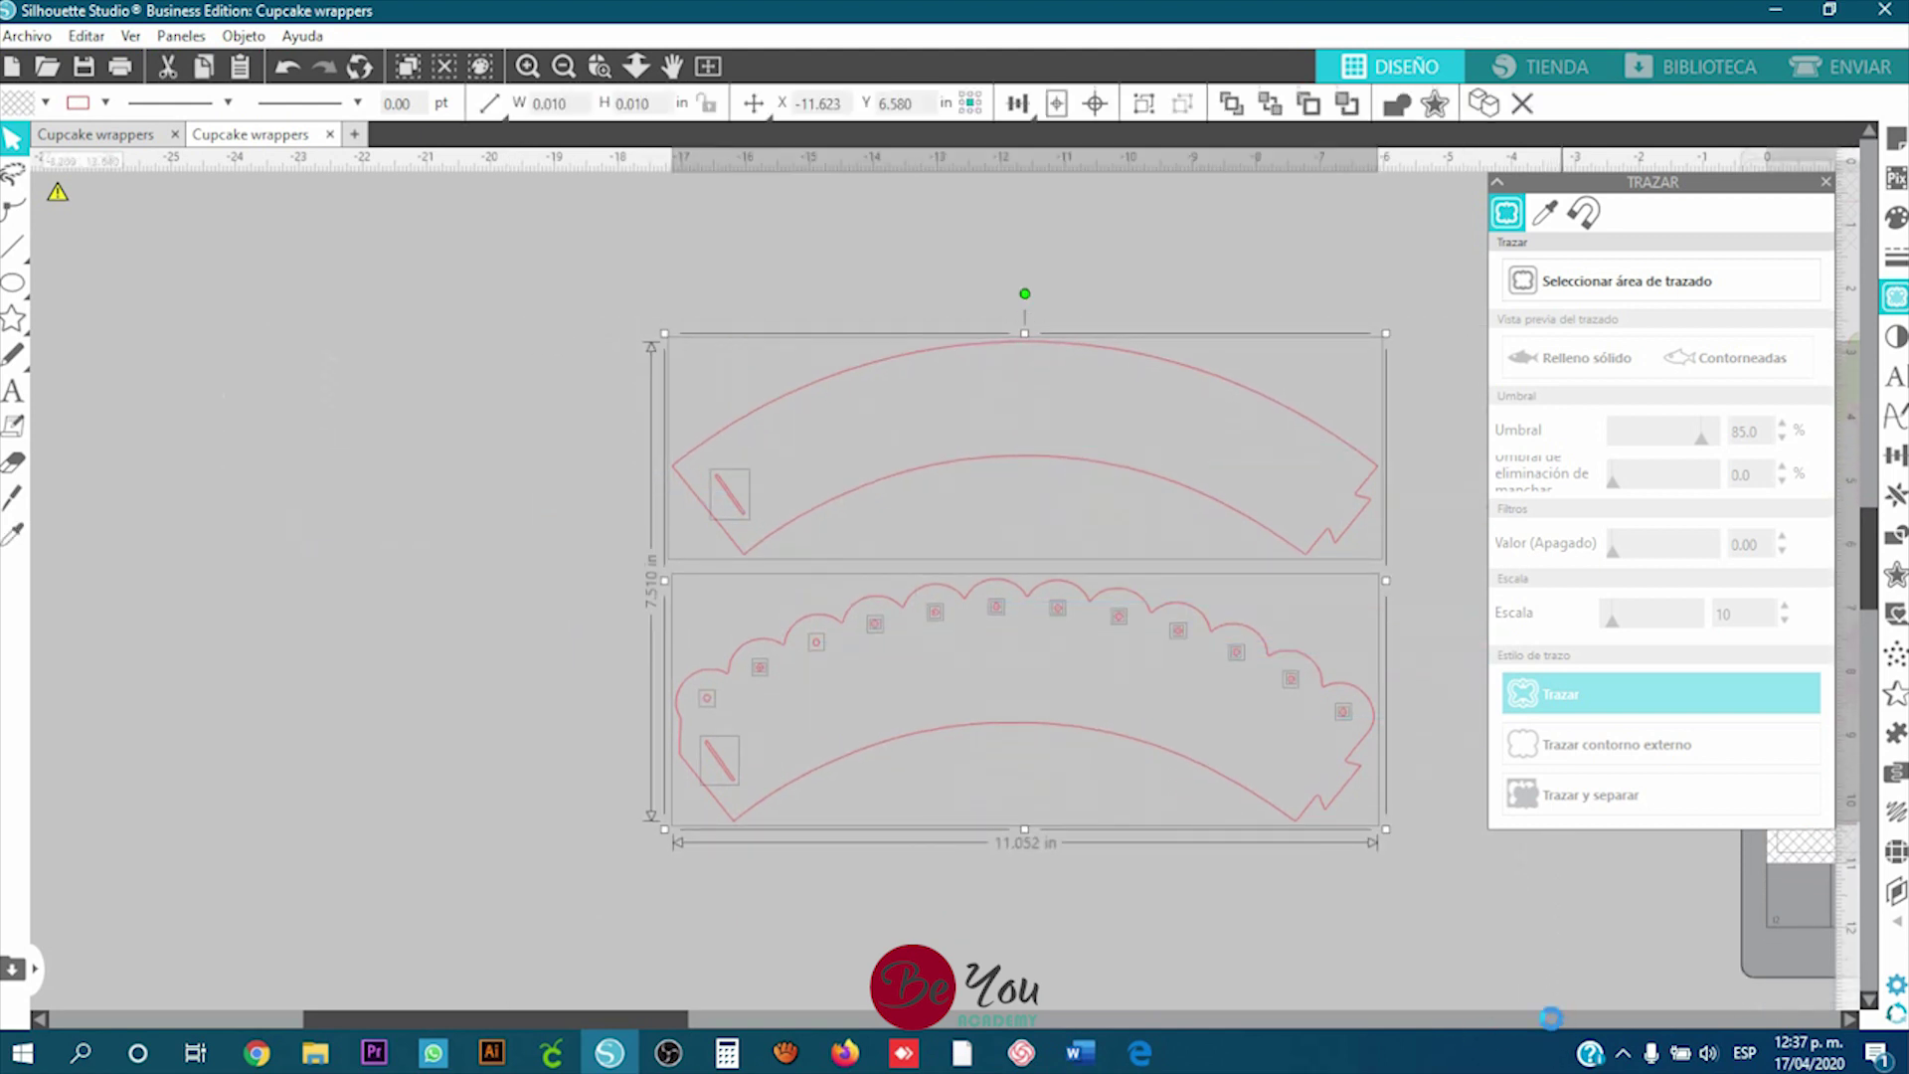
pyautogui.moveTo(511, 348); pyautogui.dragTo(1461, 949)
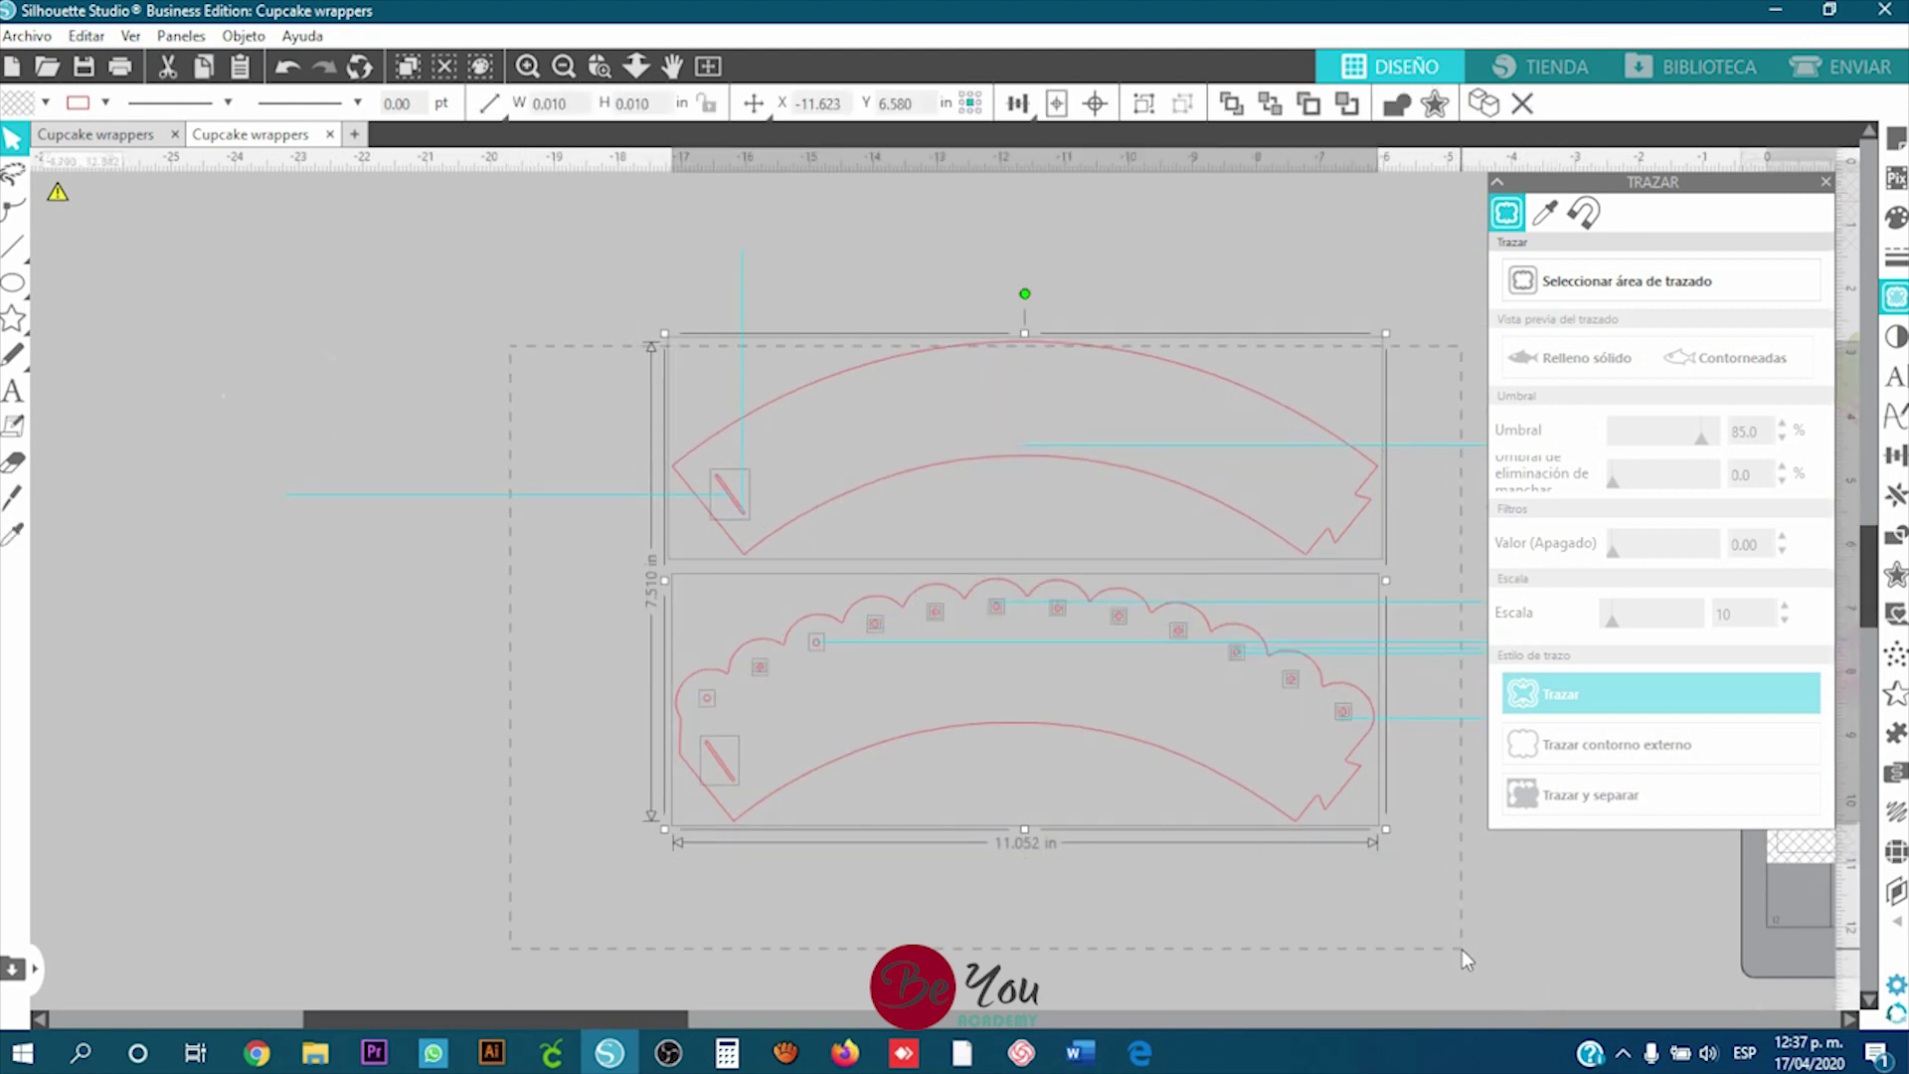
pyautogui.click(15, 213)
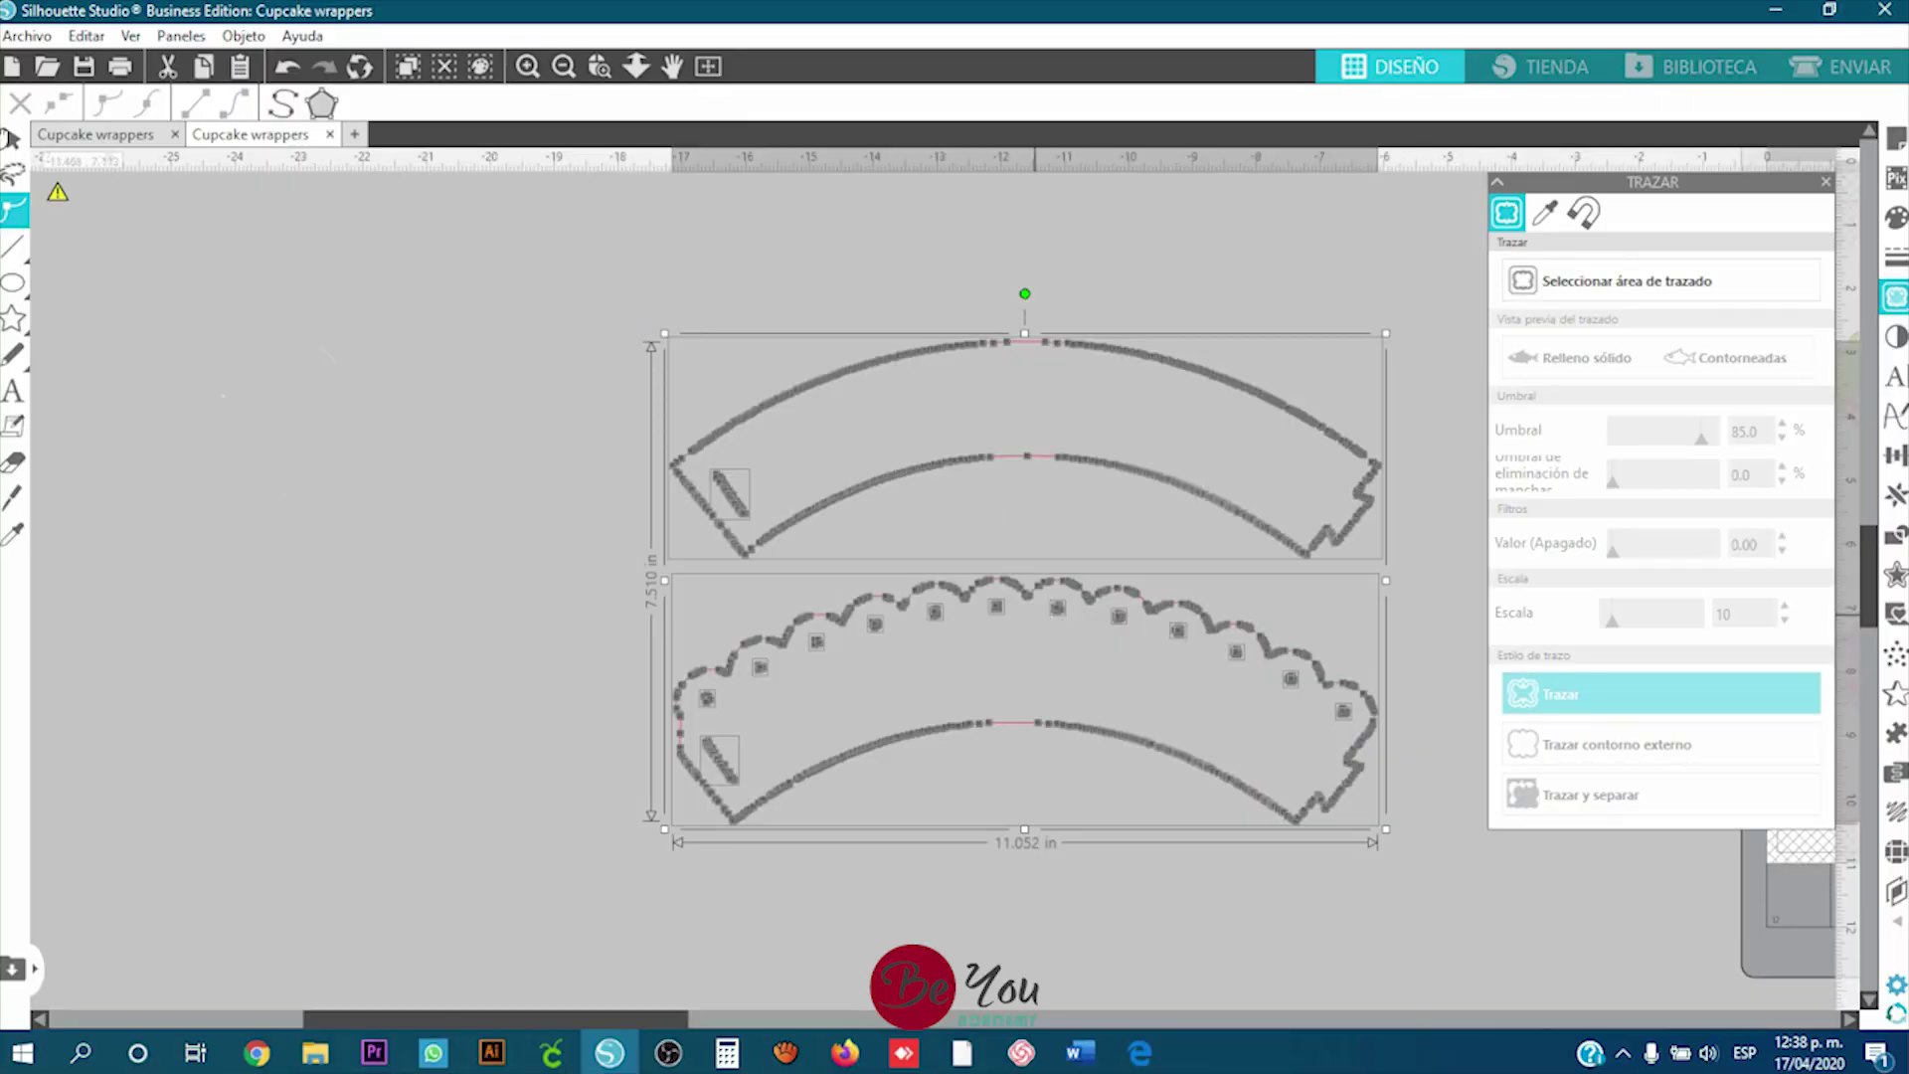
pyautogui.click(12, 139)
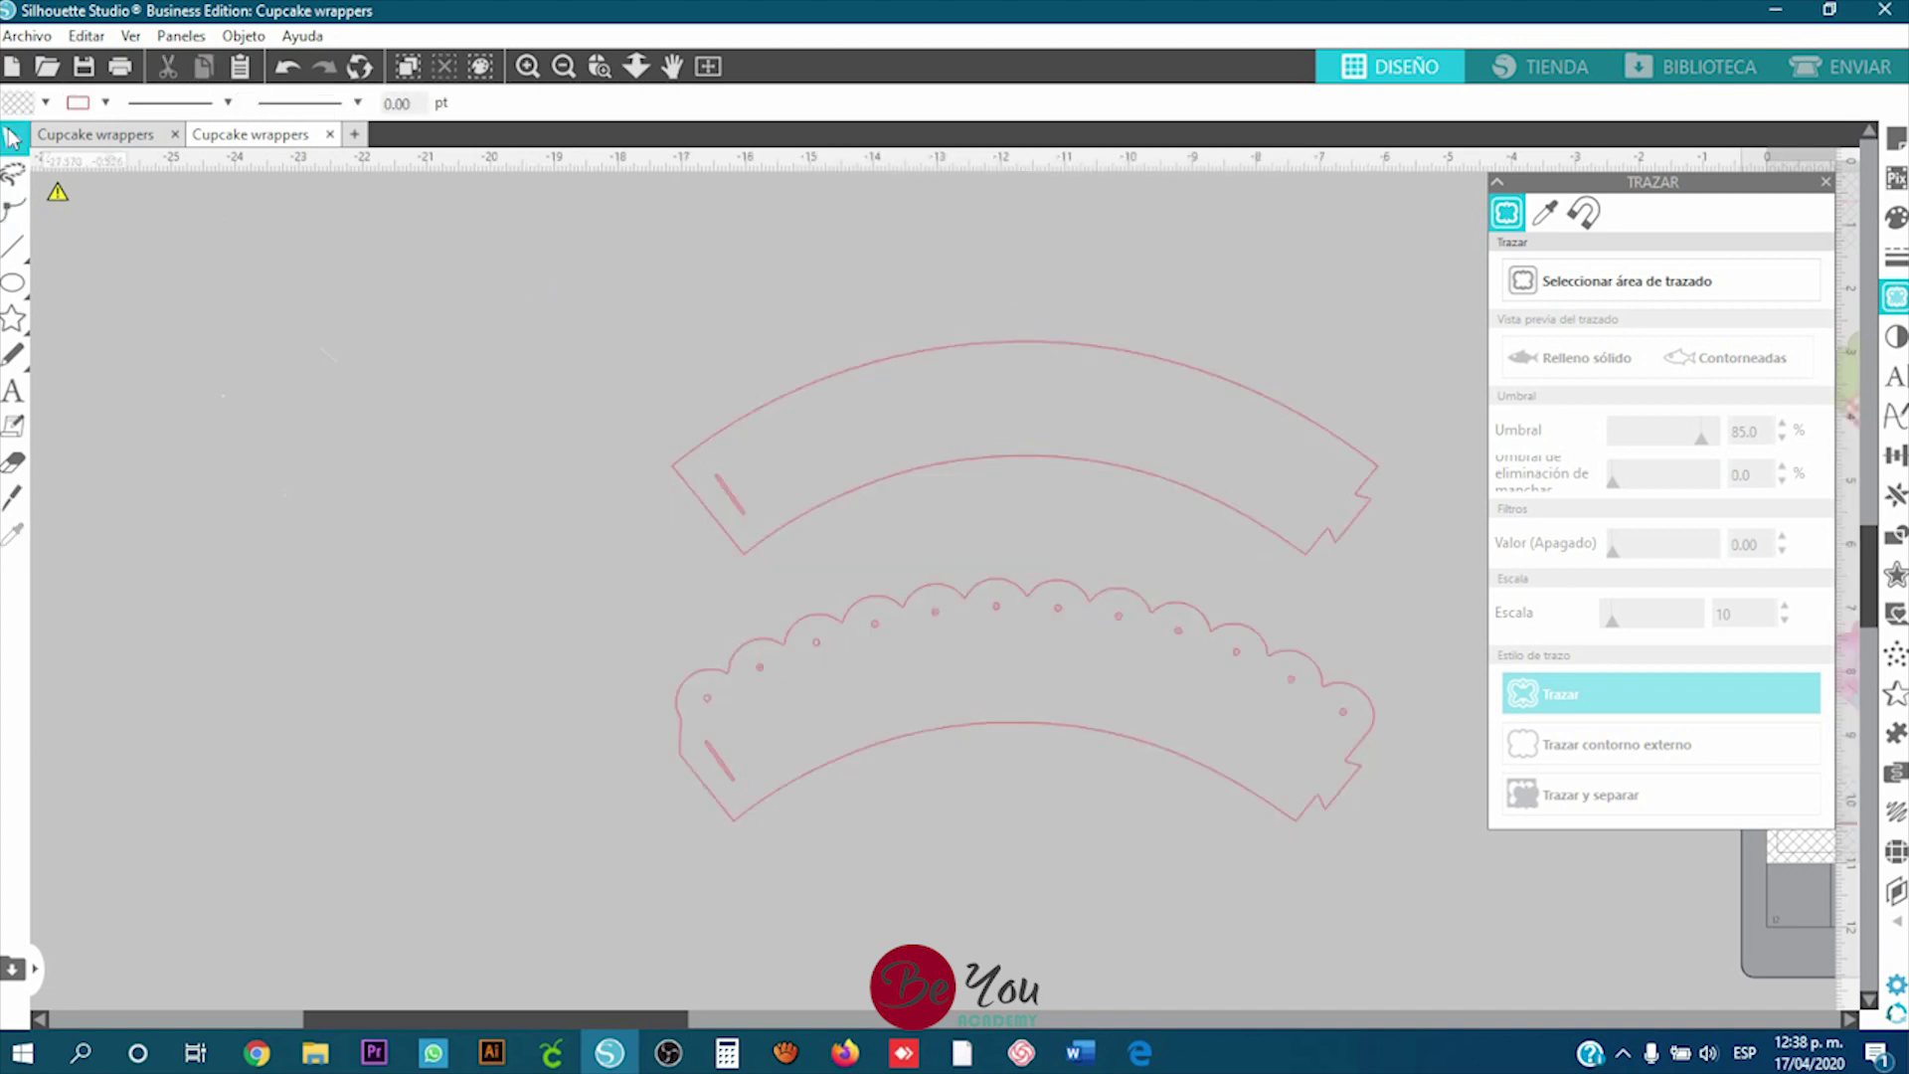
# Step: Select both wrapper templates and simplify their outlines into Bézier curves with fewer points
pyautogui.moveTo(515, 324); pyautogui.dragTo(1447, 888)
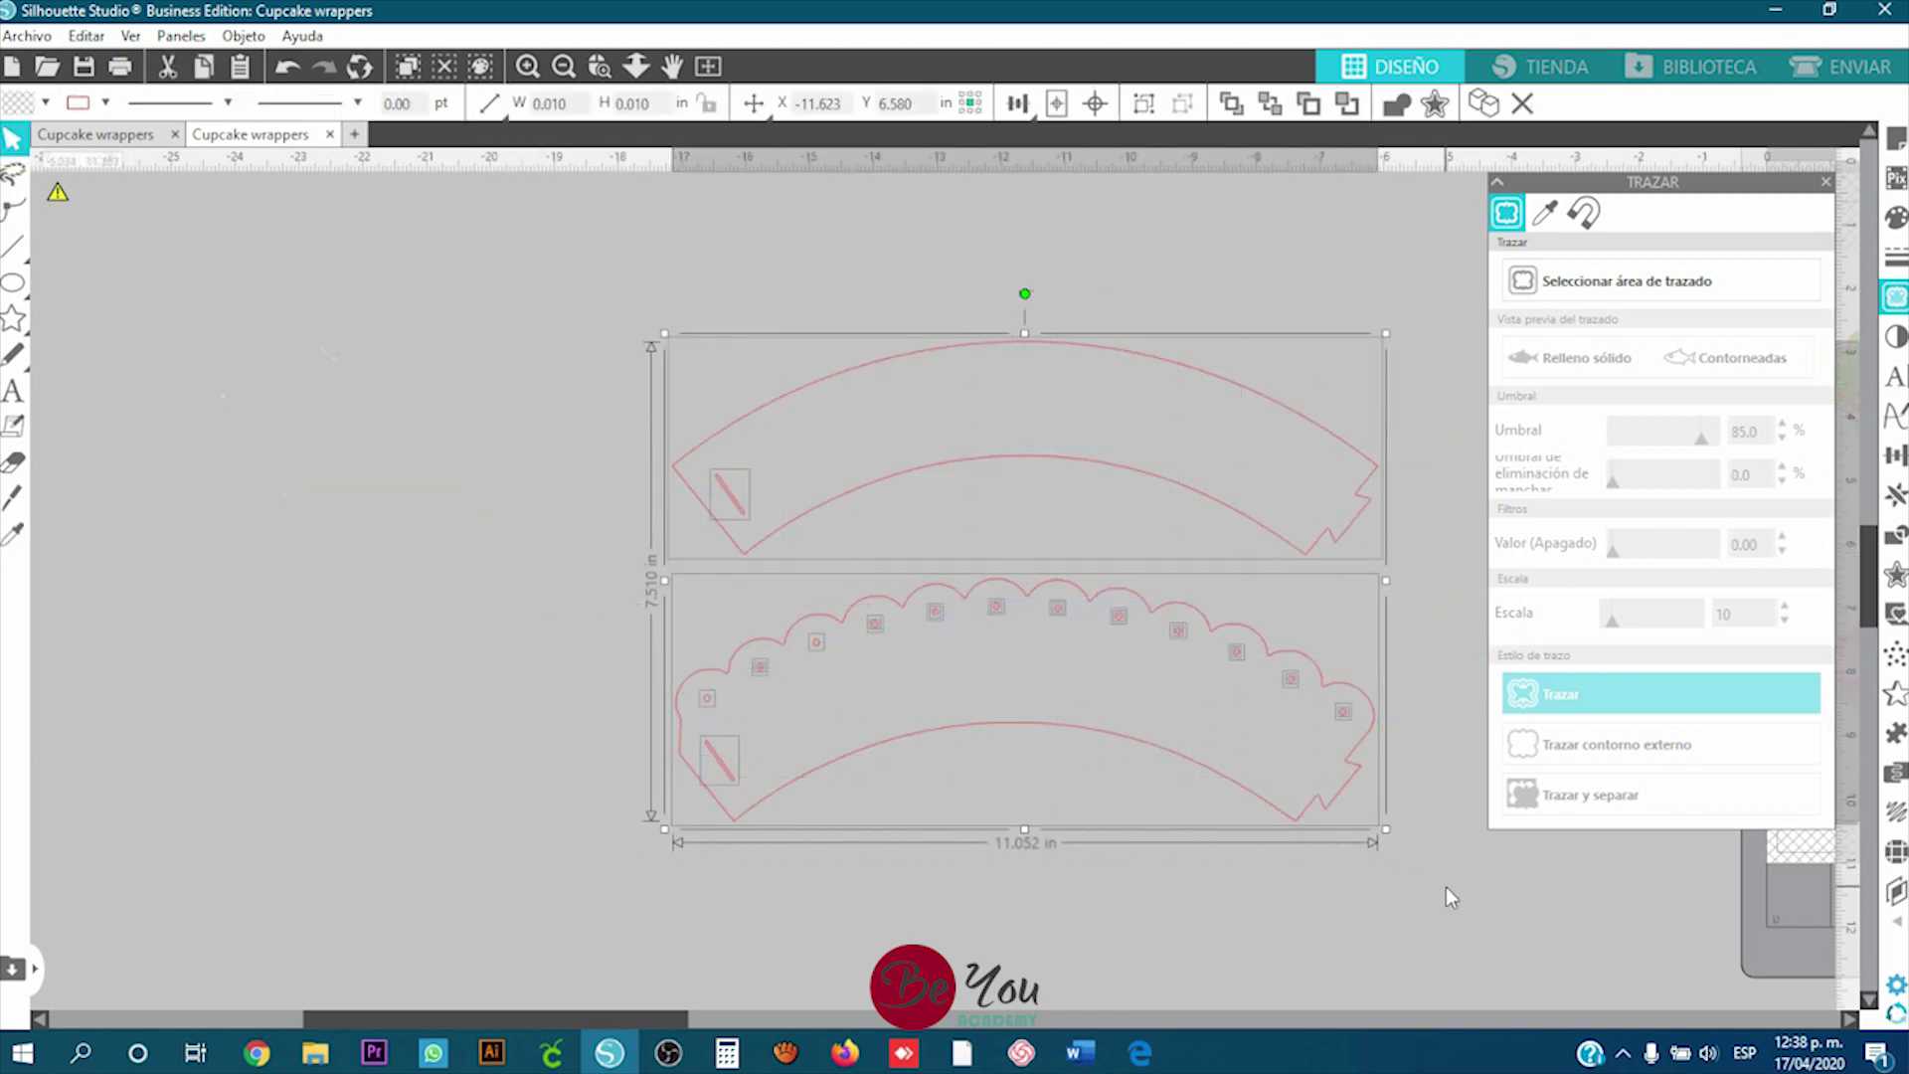
pyautogui.click(15, 211)
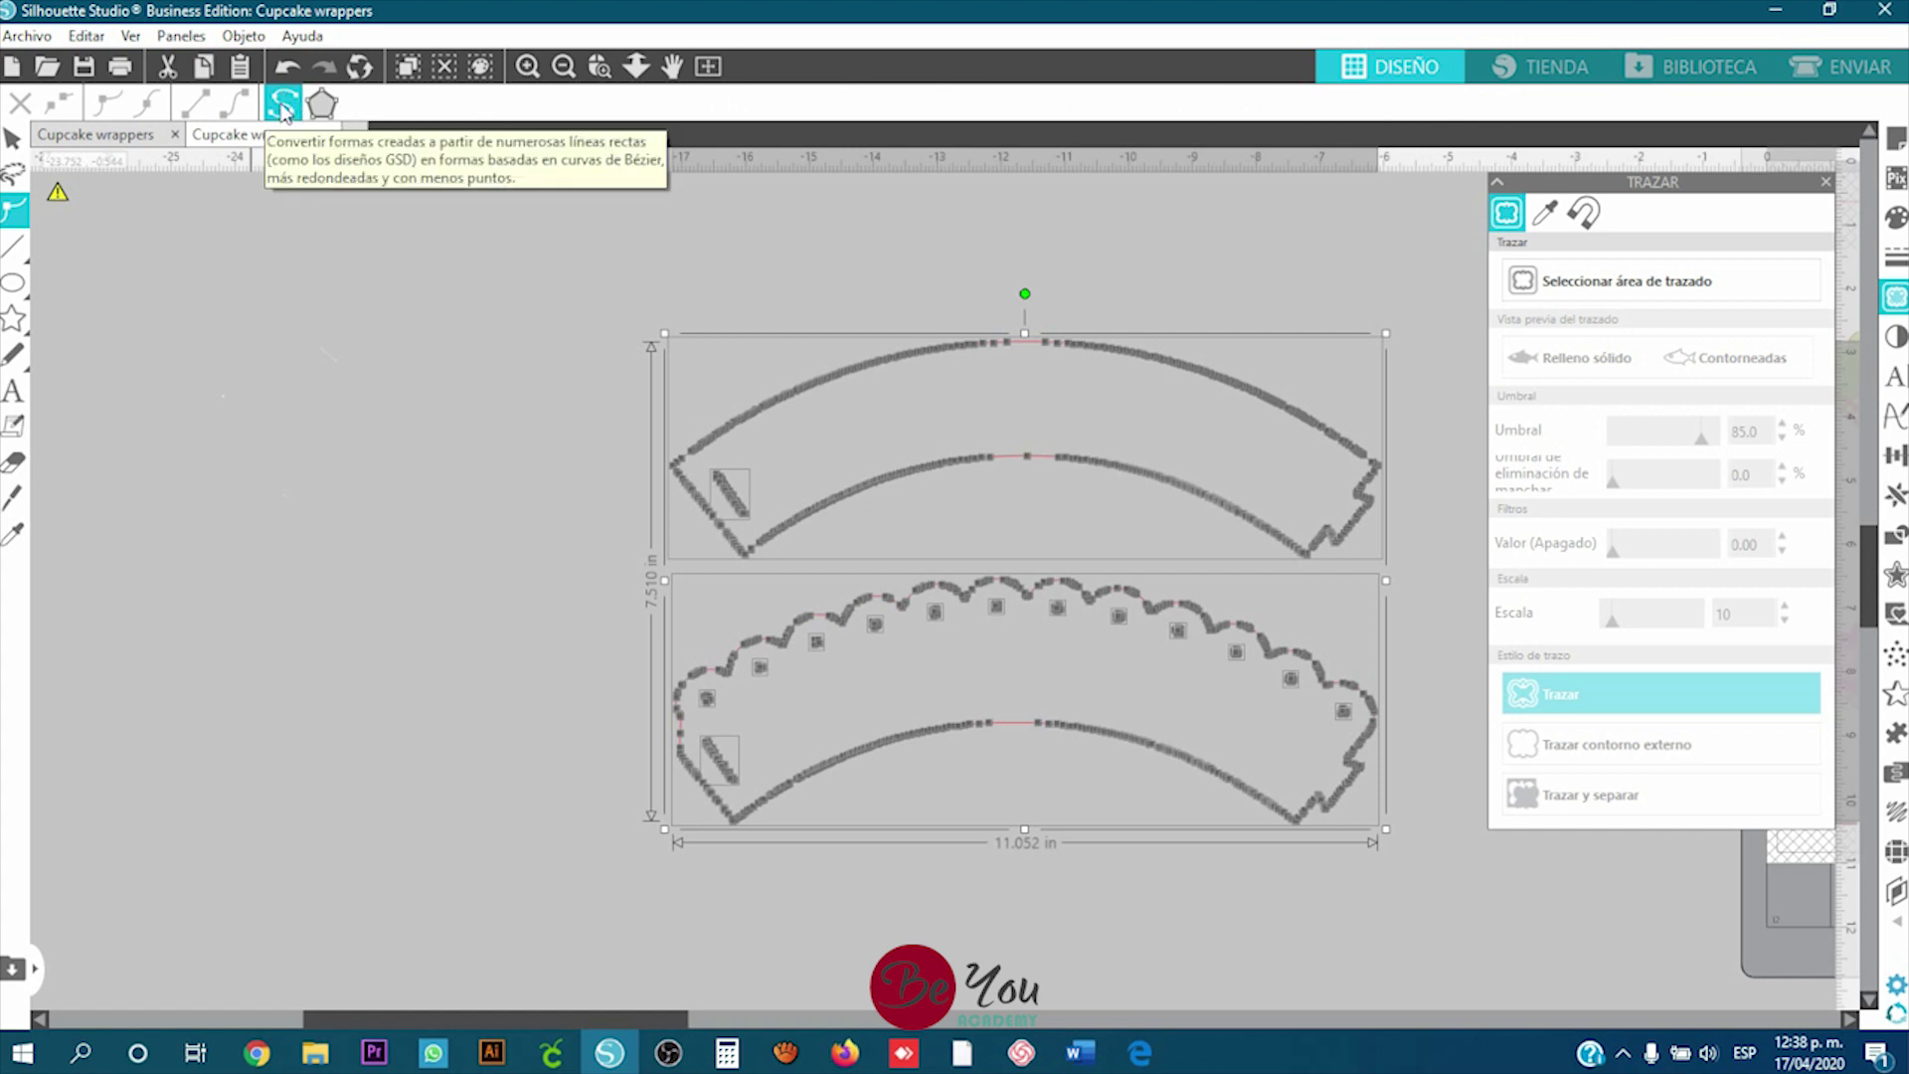
pyautogui.click(284, 105)
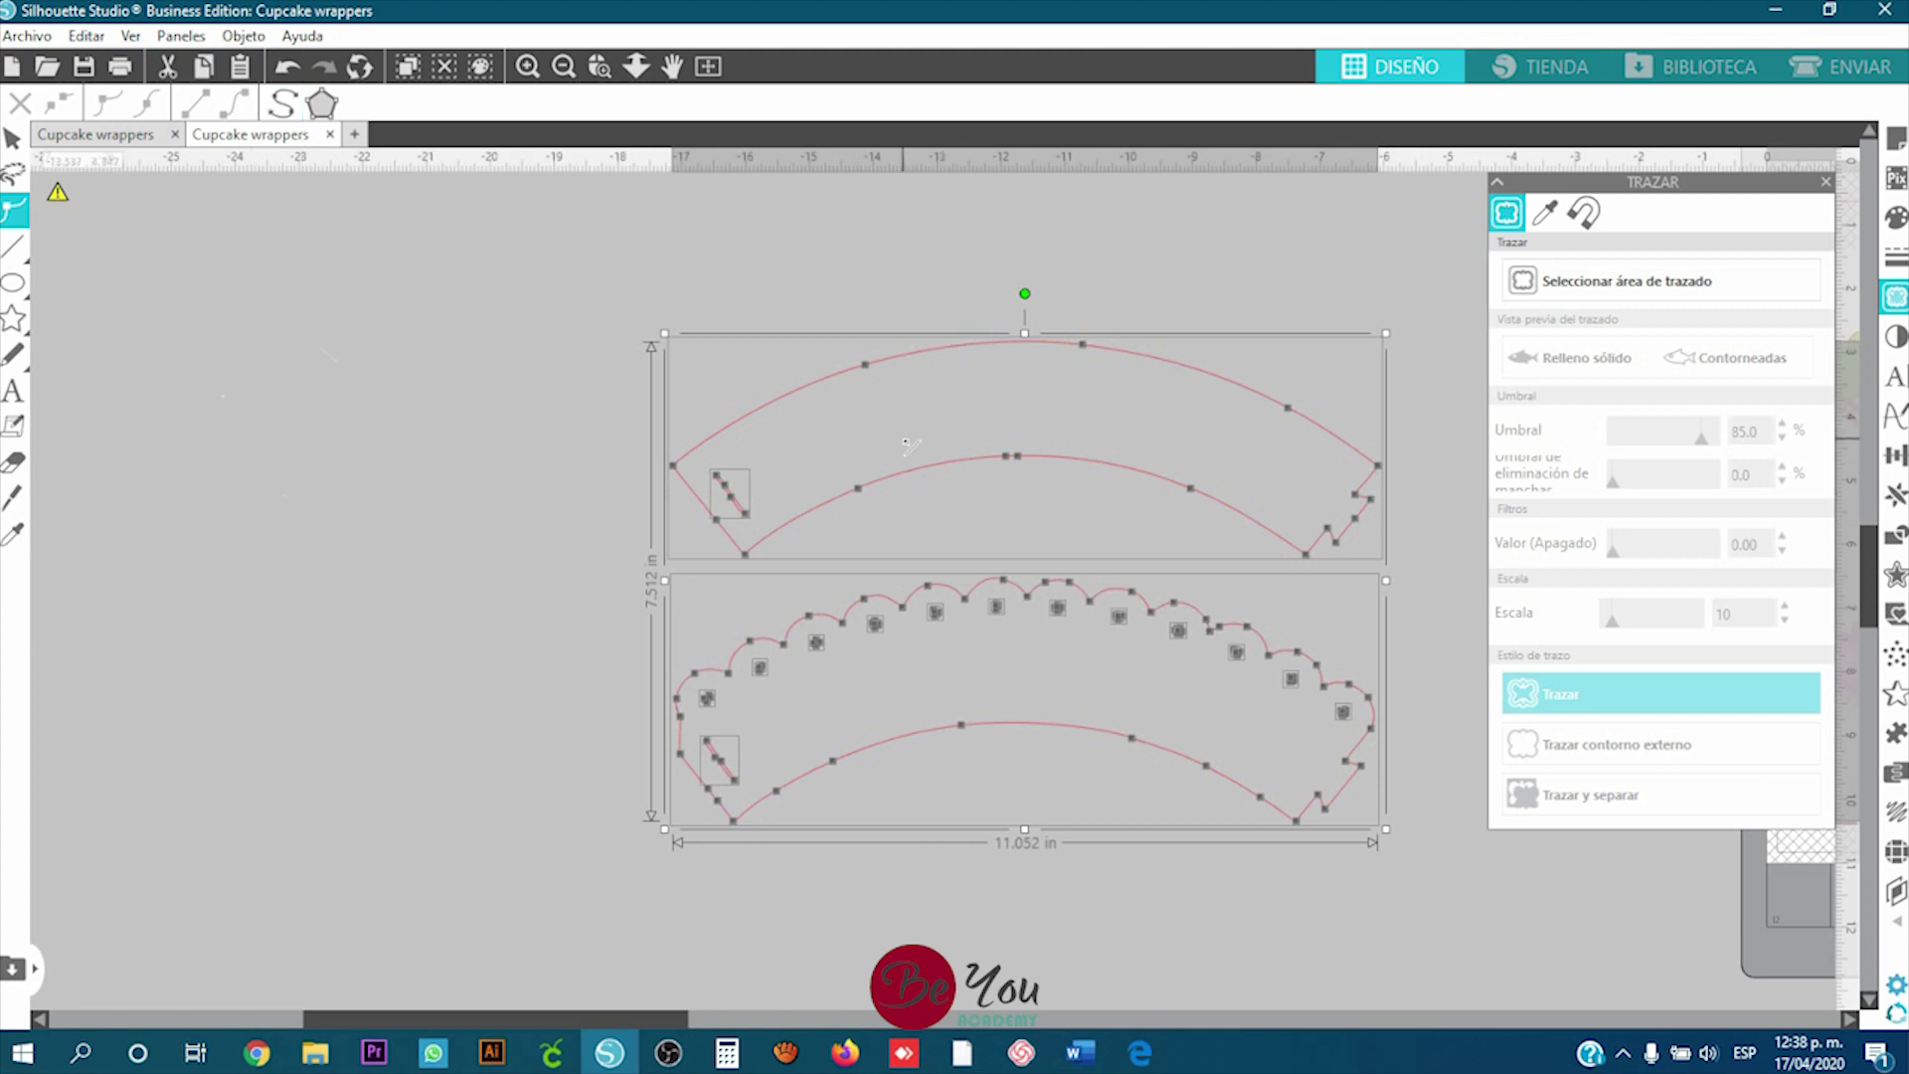
# Step: Examine the simplified curves and edit points close up along the plain wrapper's arcs and slot
pyautogui.scroll(3, 897, 428)
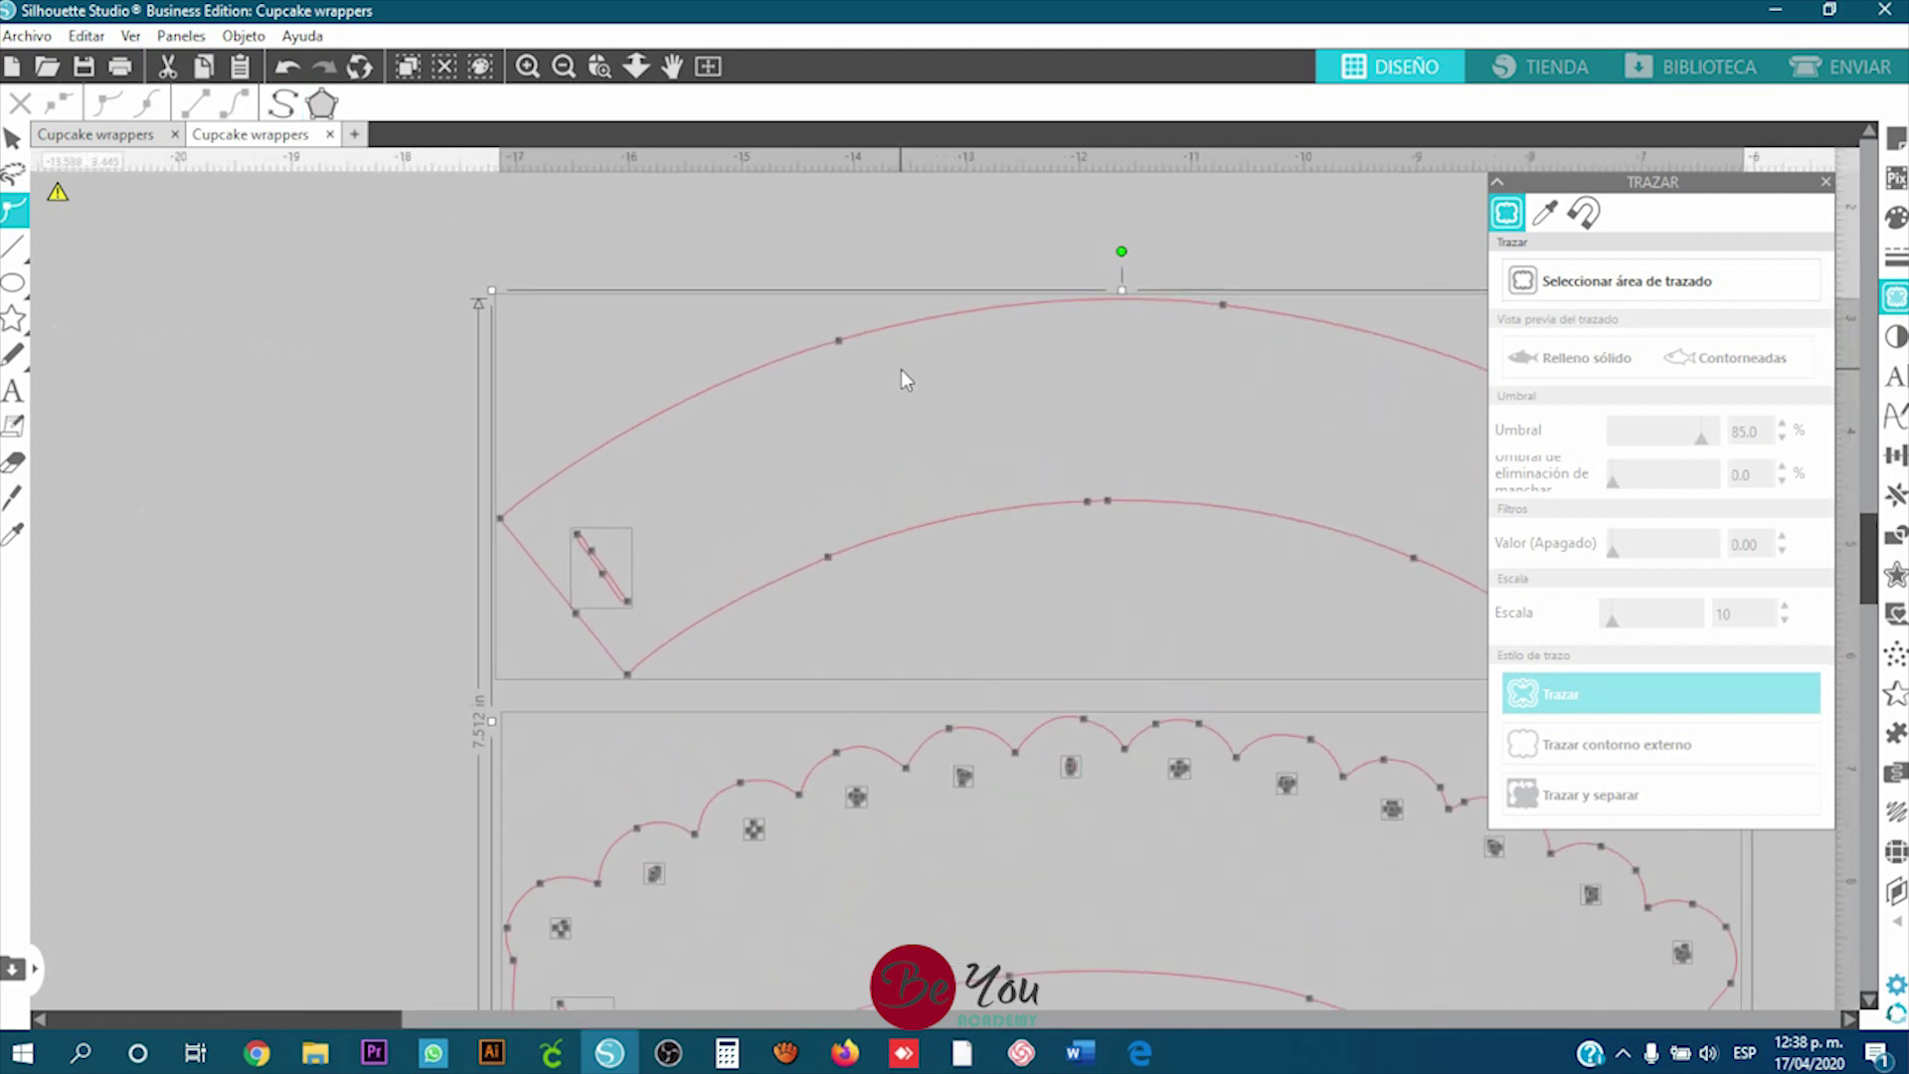
pyautogui.scroll(3, 882, 652)
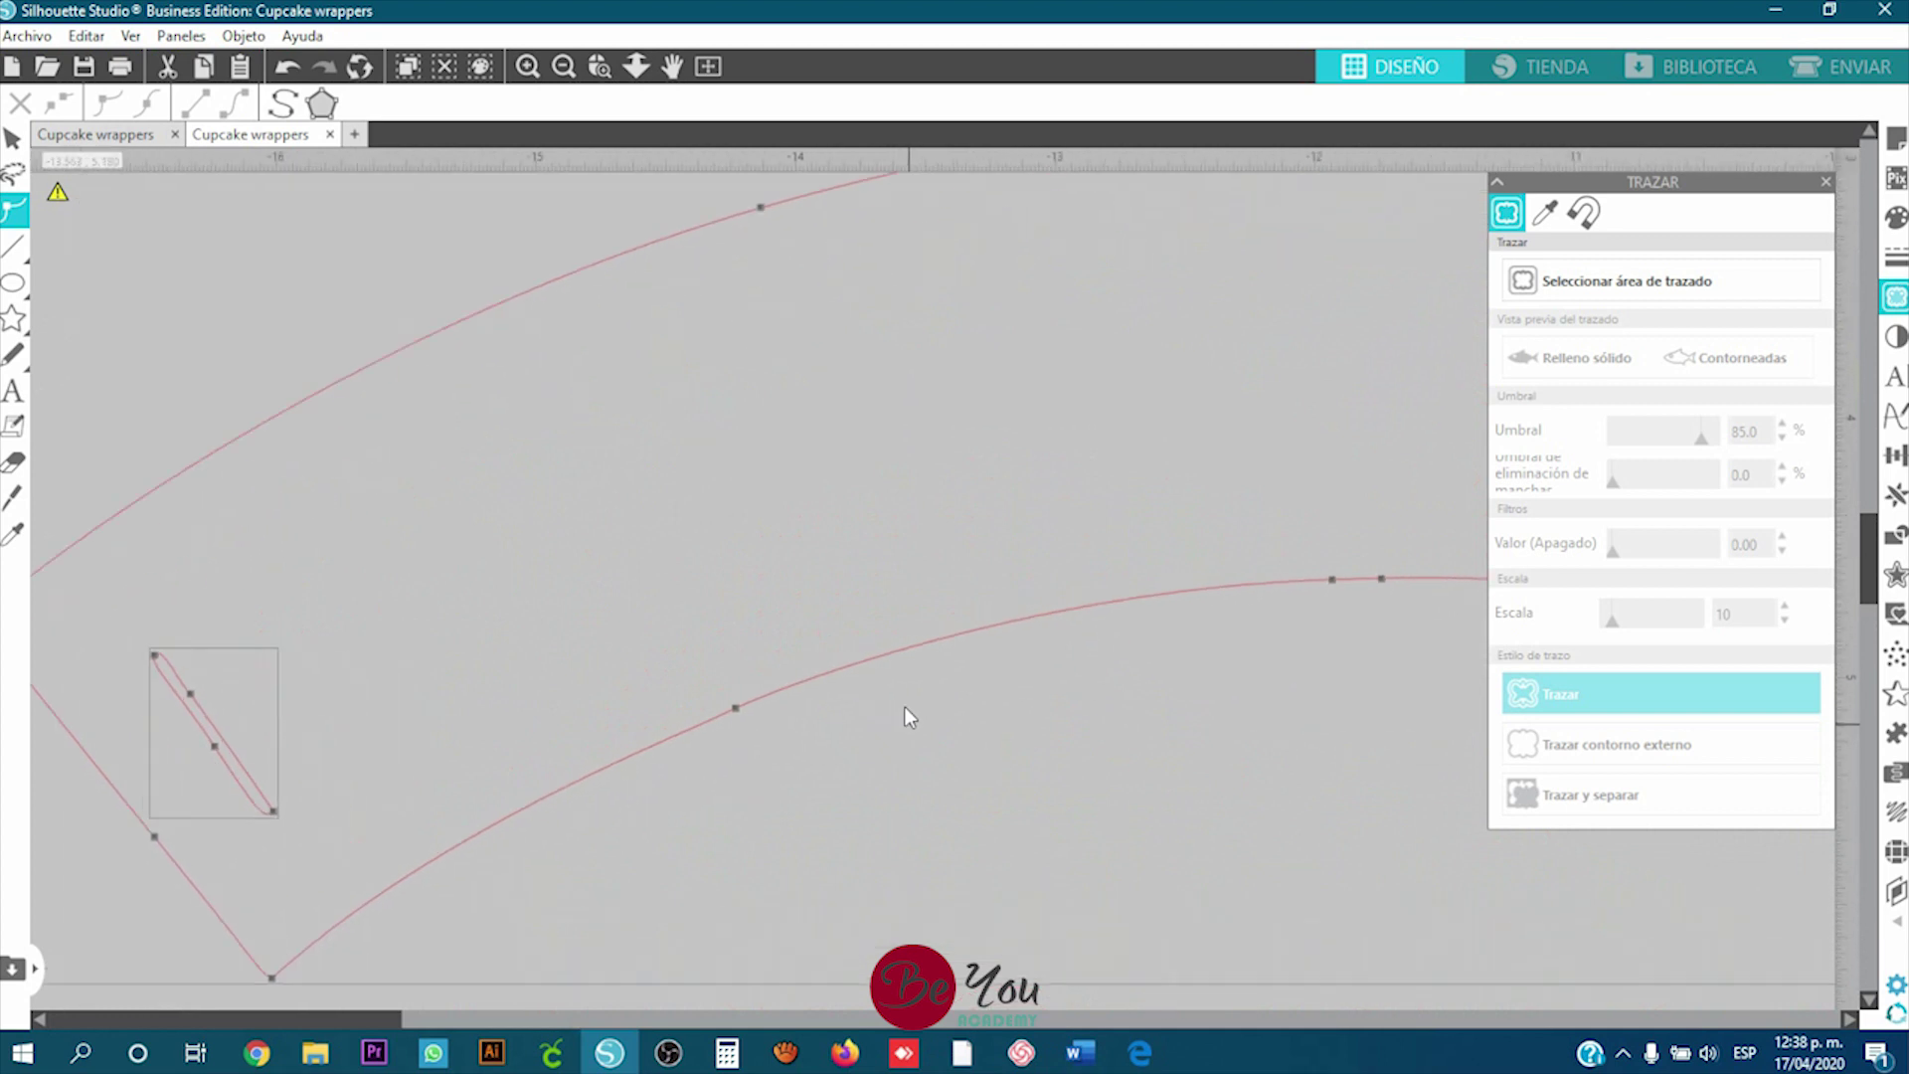
pyautogui.scroll(-3, 968, 648)
pyautogui.scroll(2, 965, 636)
pyautogui.scroll(2, 965, 627)
pyautogui.scroll(-3, 803, 636)
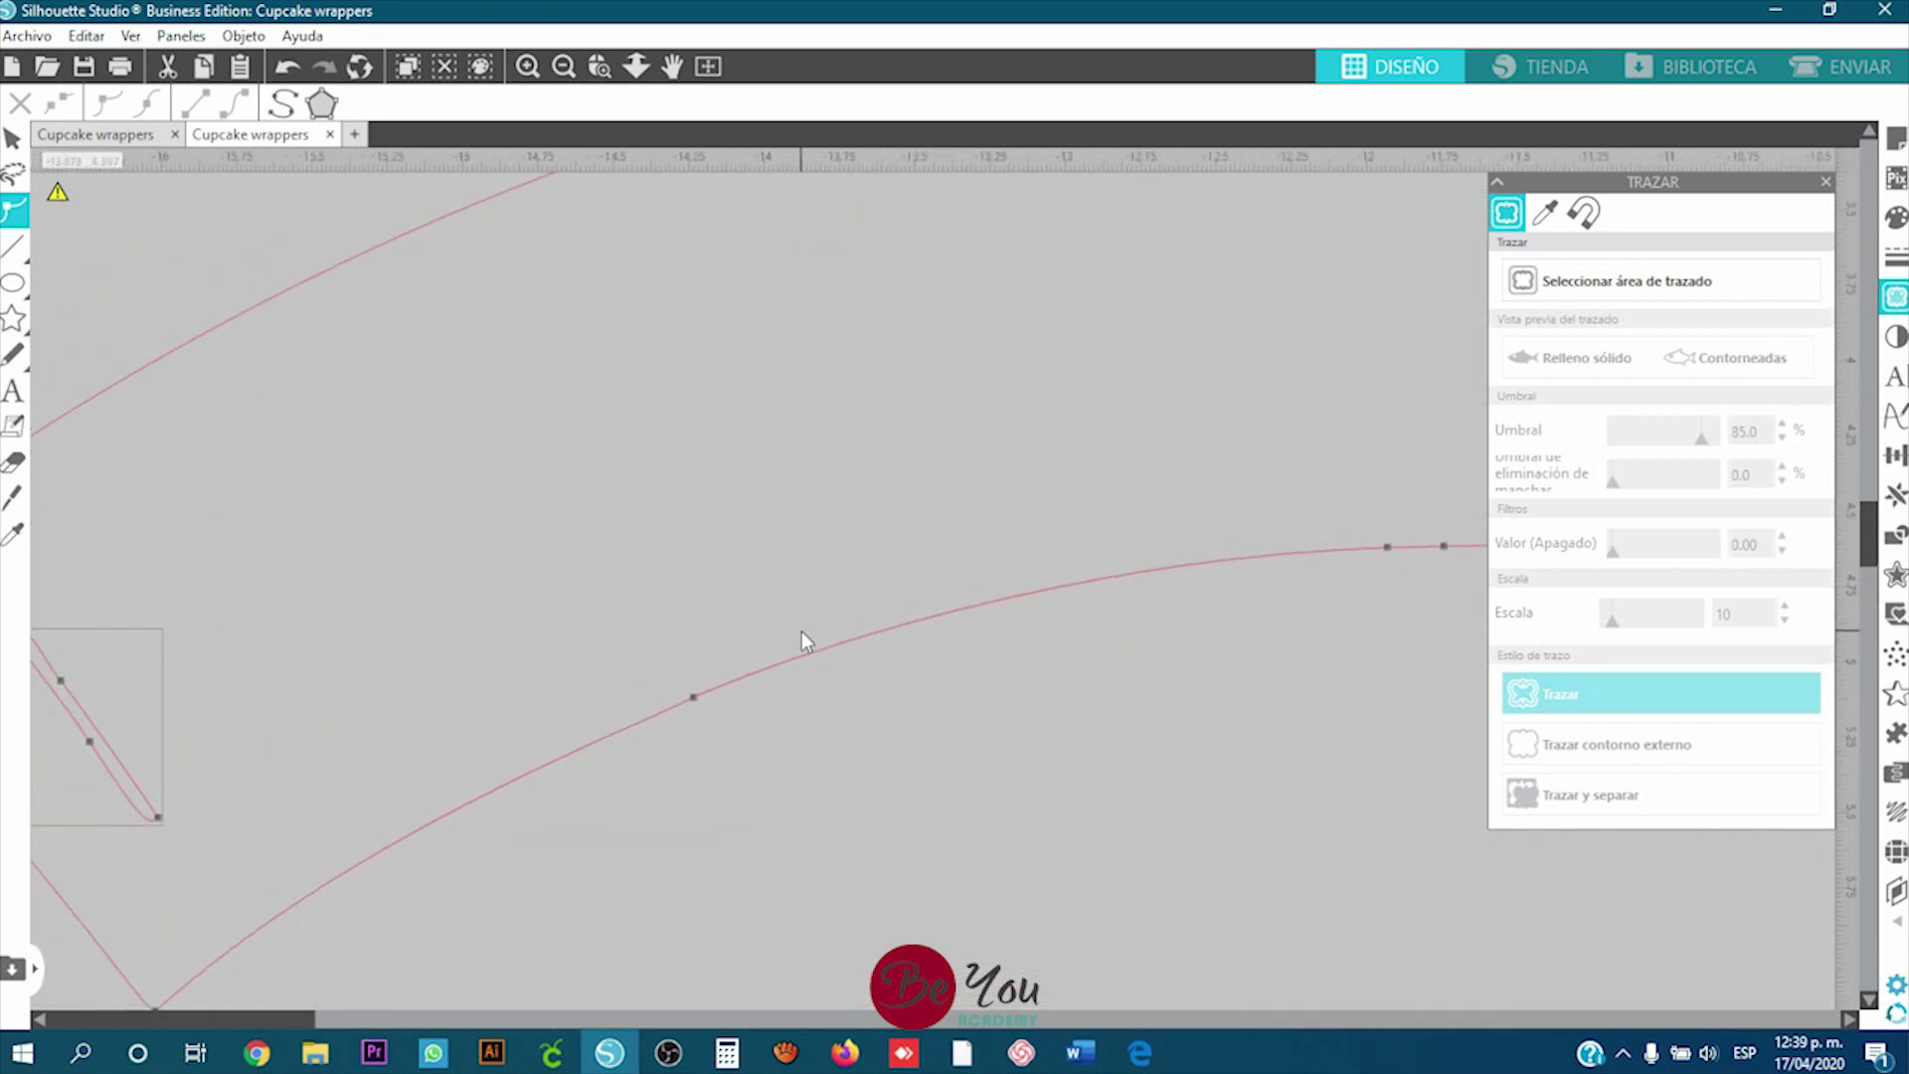
pyautogui.scroll(-2, 804, 641)
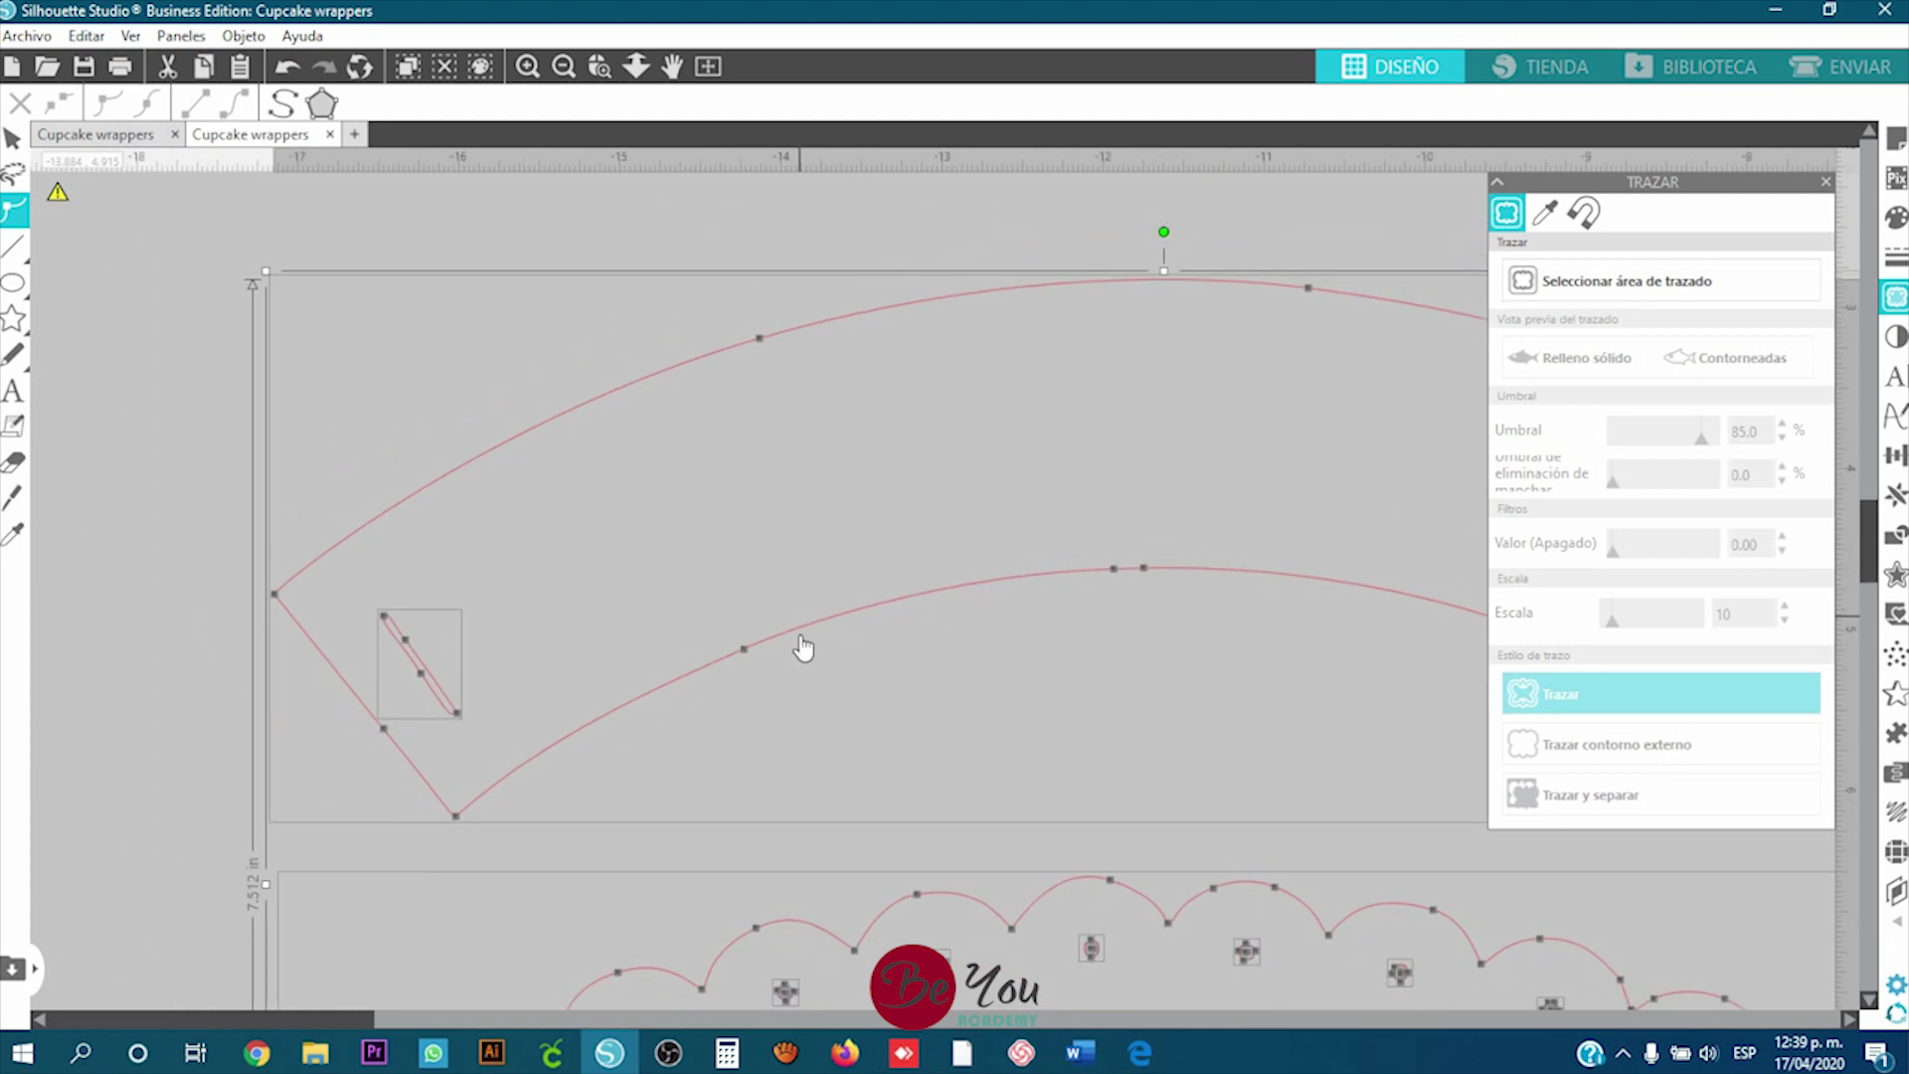
pyautogui.scroll(4, 405, 669)
pyautogui.scroll(1, 426, 702)
pyautogui.scroll(2, 423, 685)
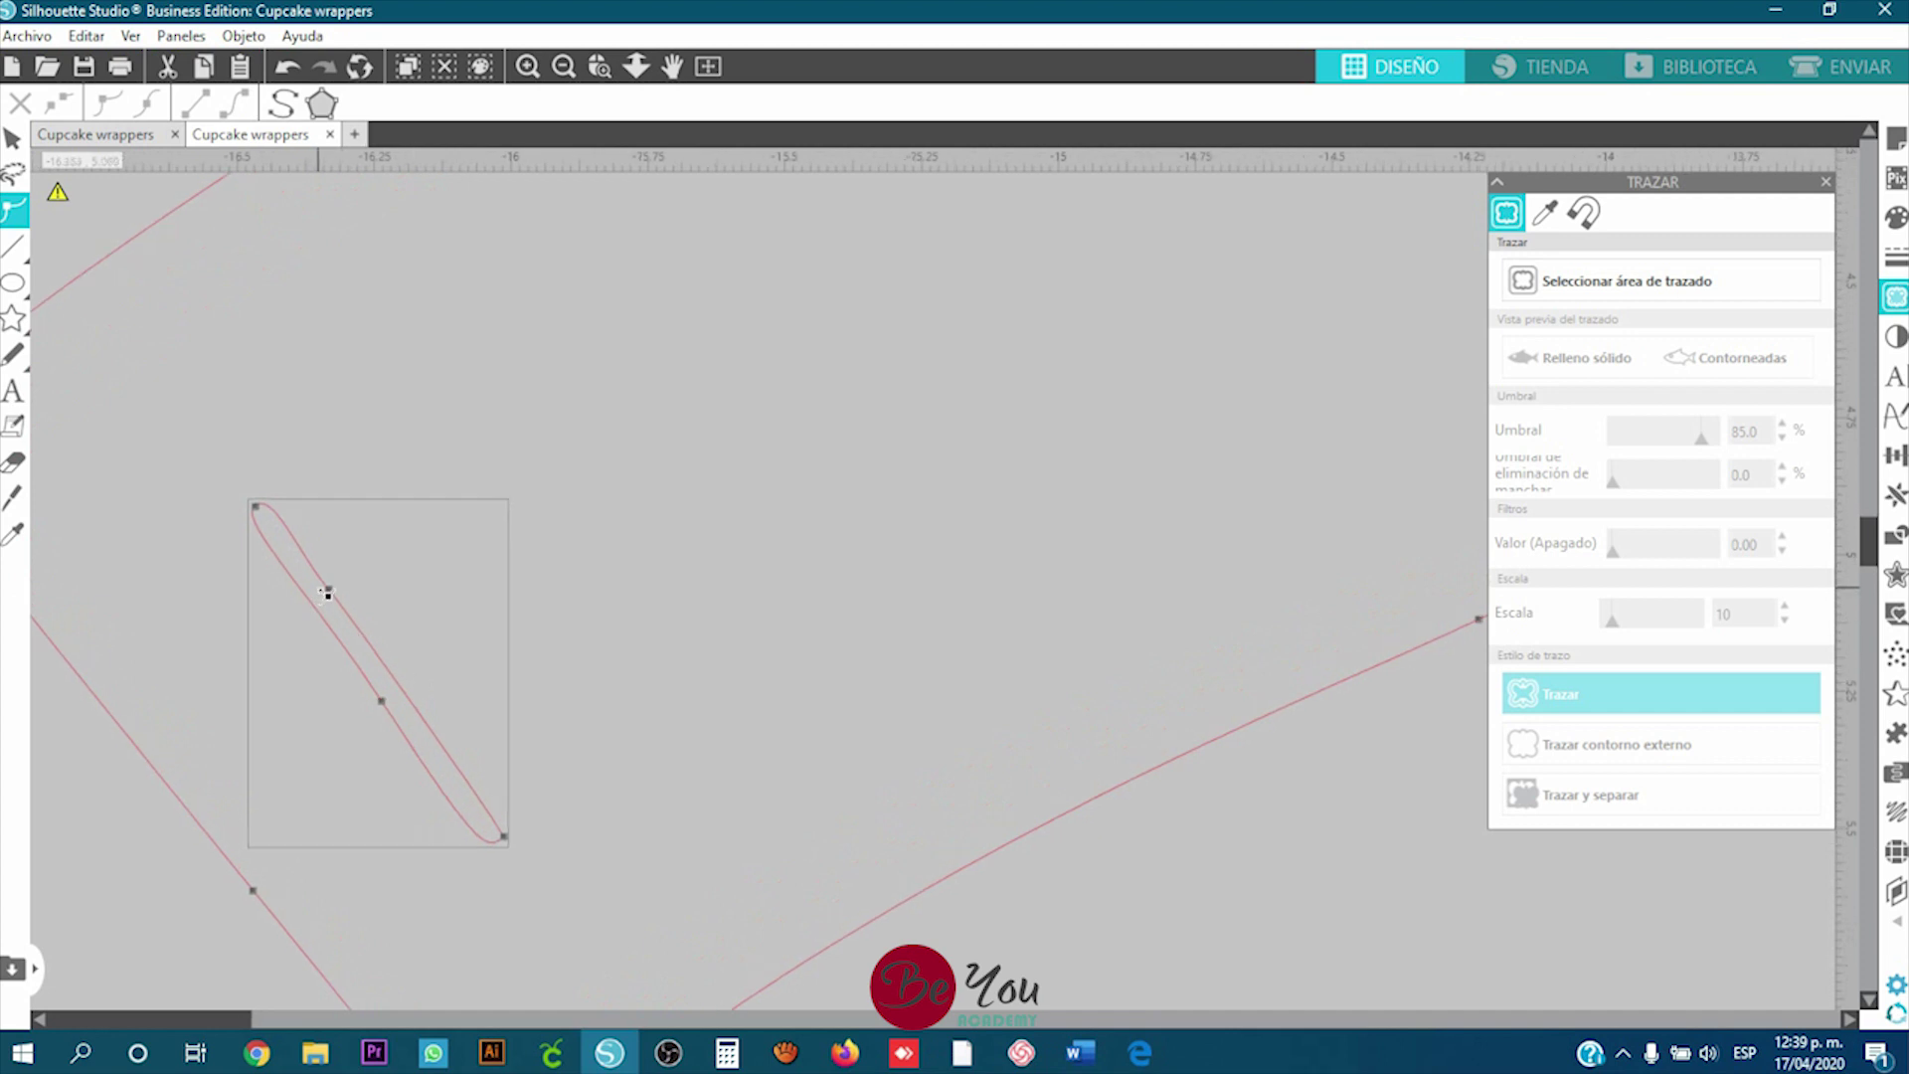
pyautogui.scroll(-6, 844, 515)
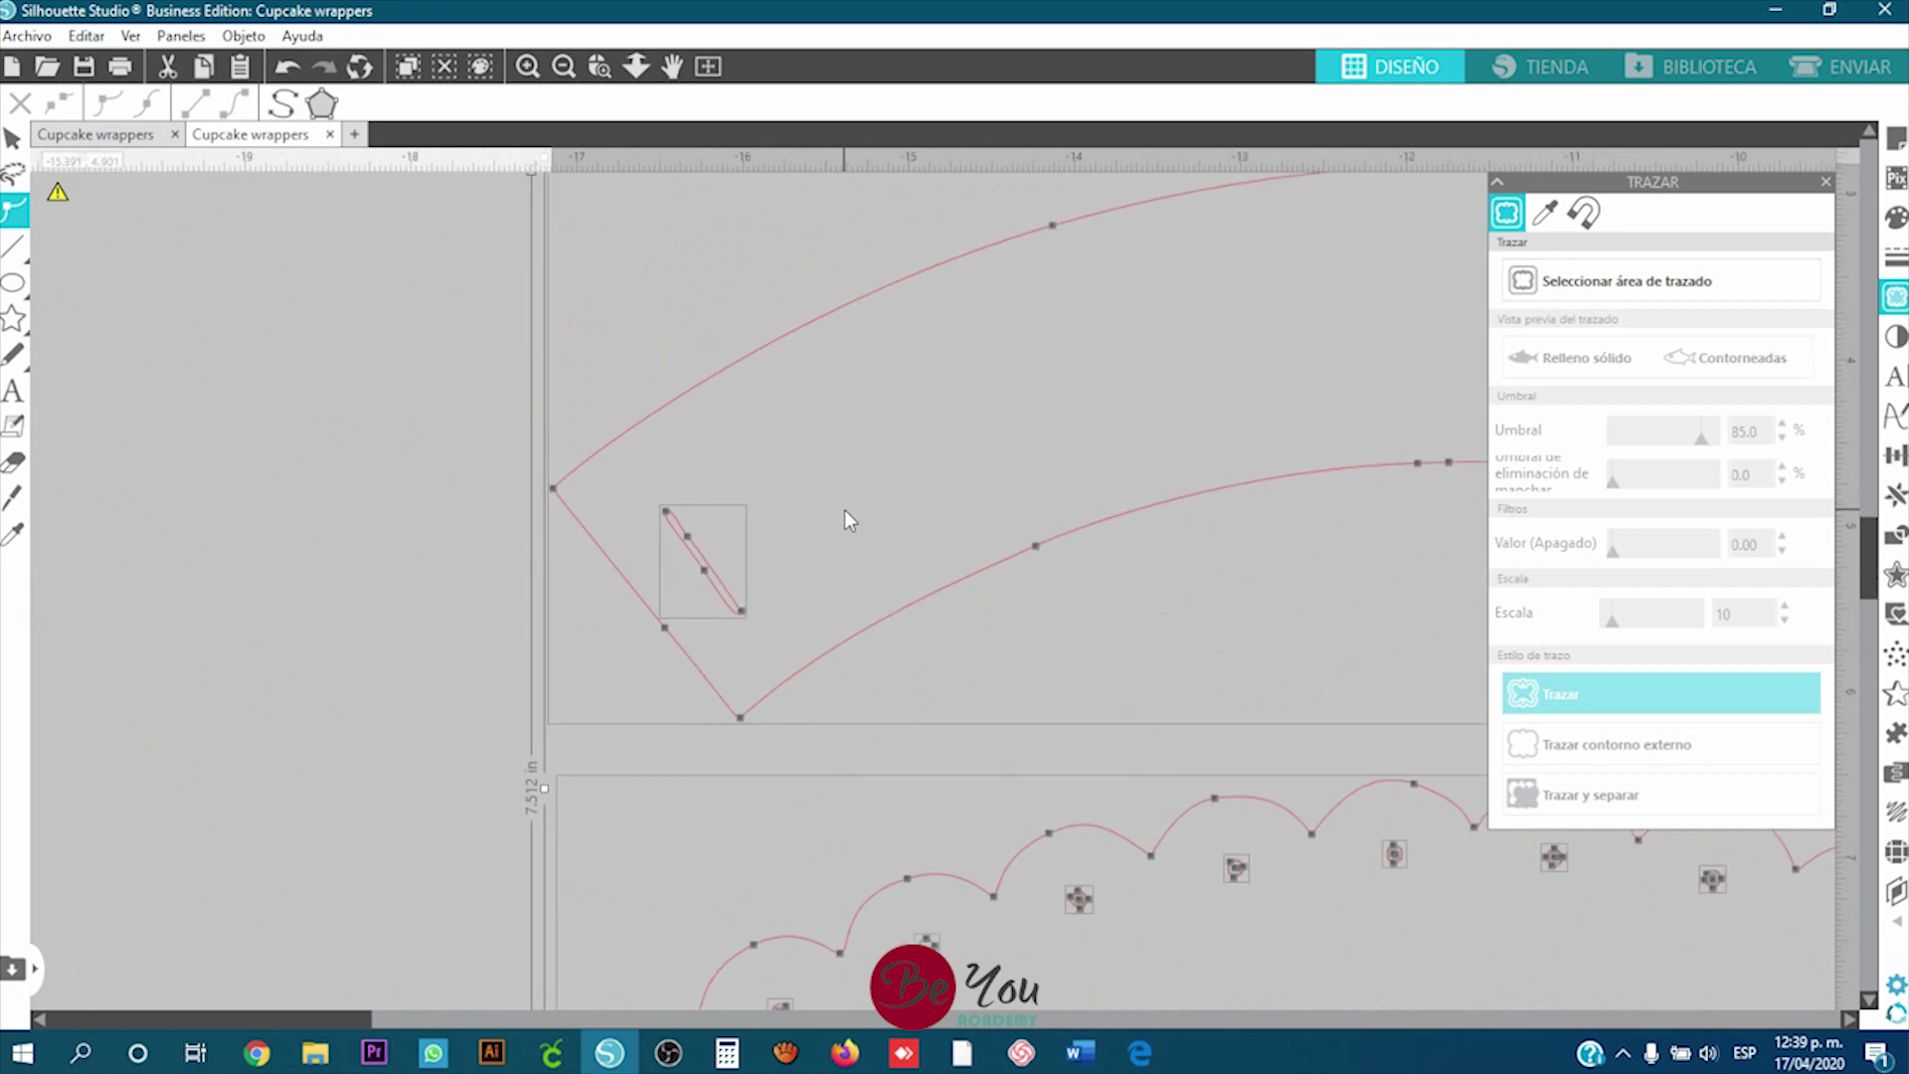
# Step: Delete the scalloped wrapper template together with its holes and slot
pyautogui.scroll(-3, 1016, 471)
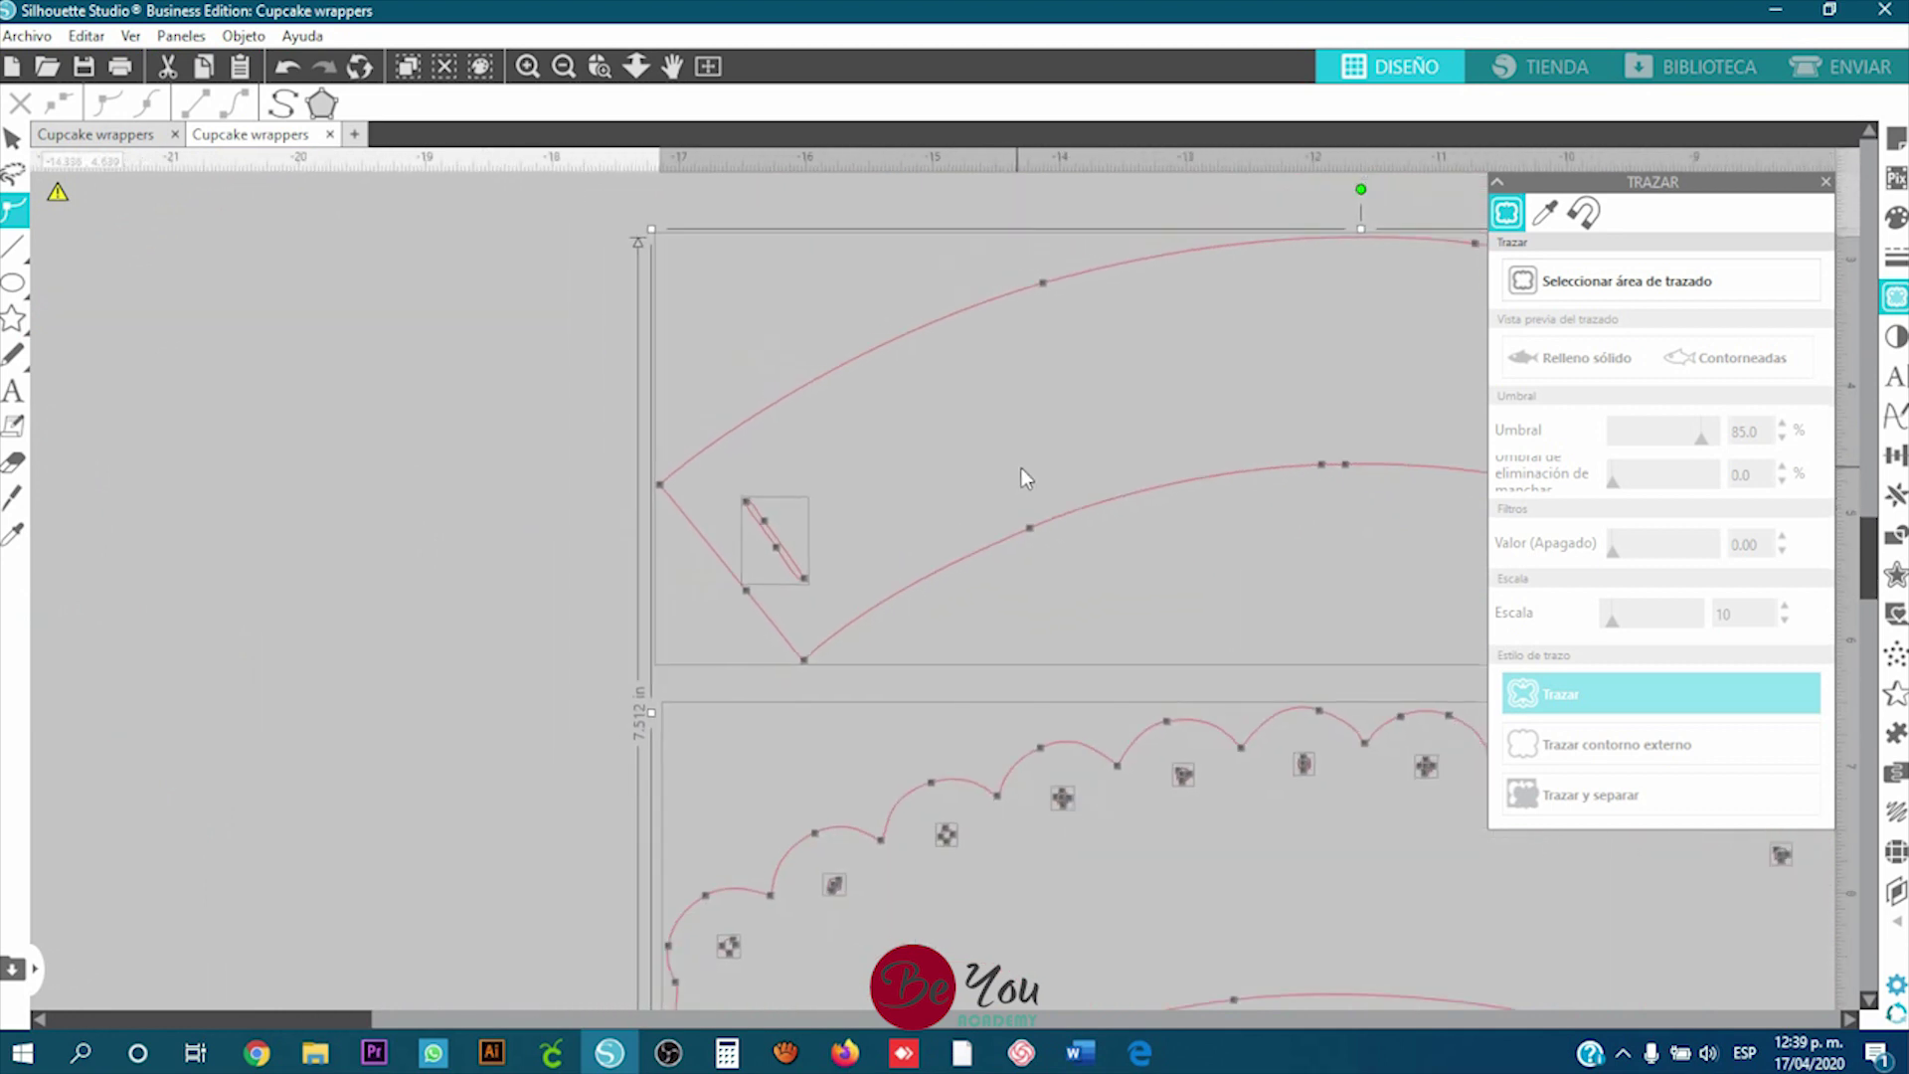
pyautogui.scroll(-5, 1041, 489)
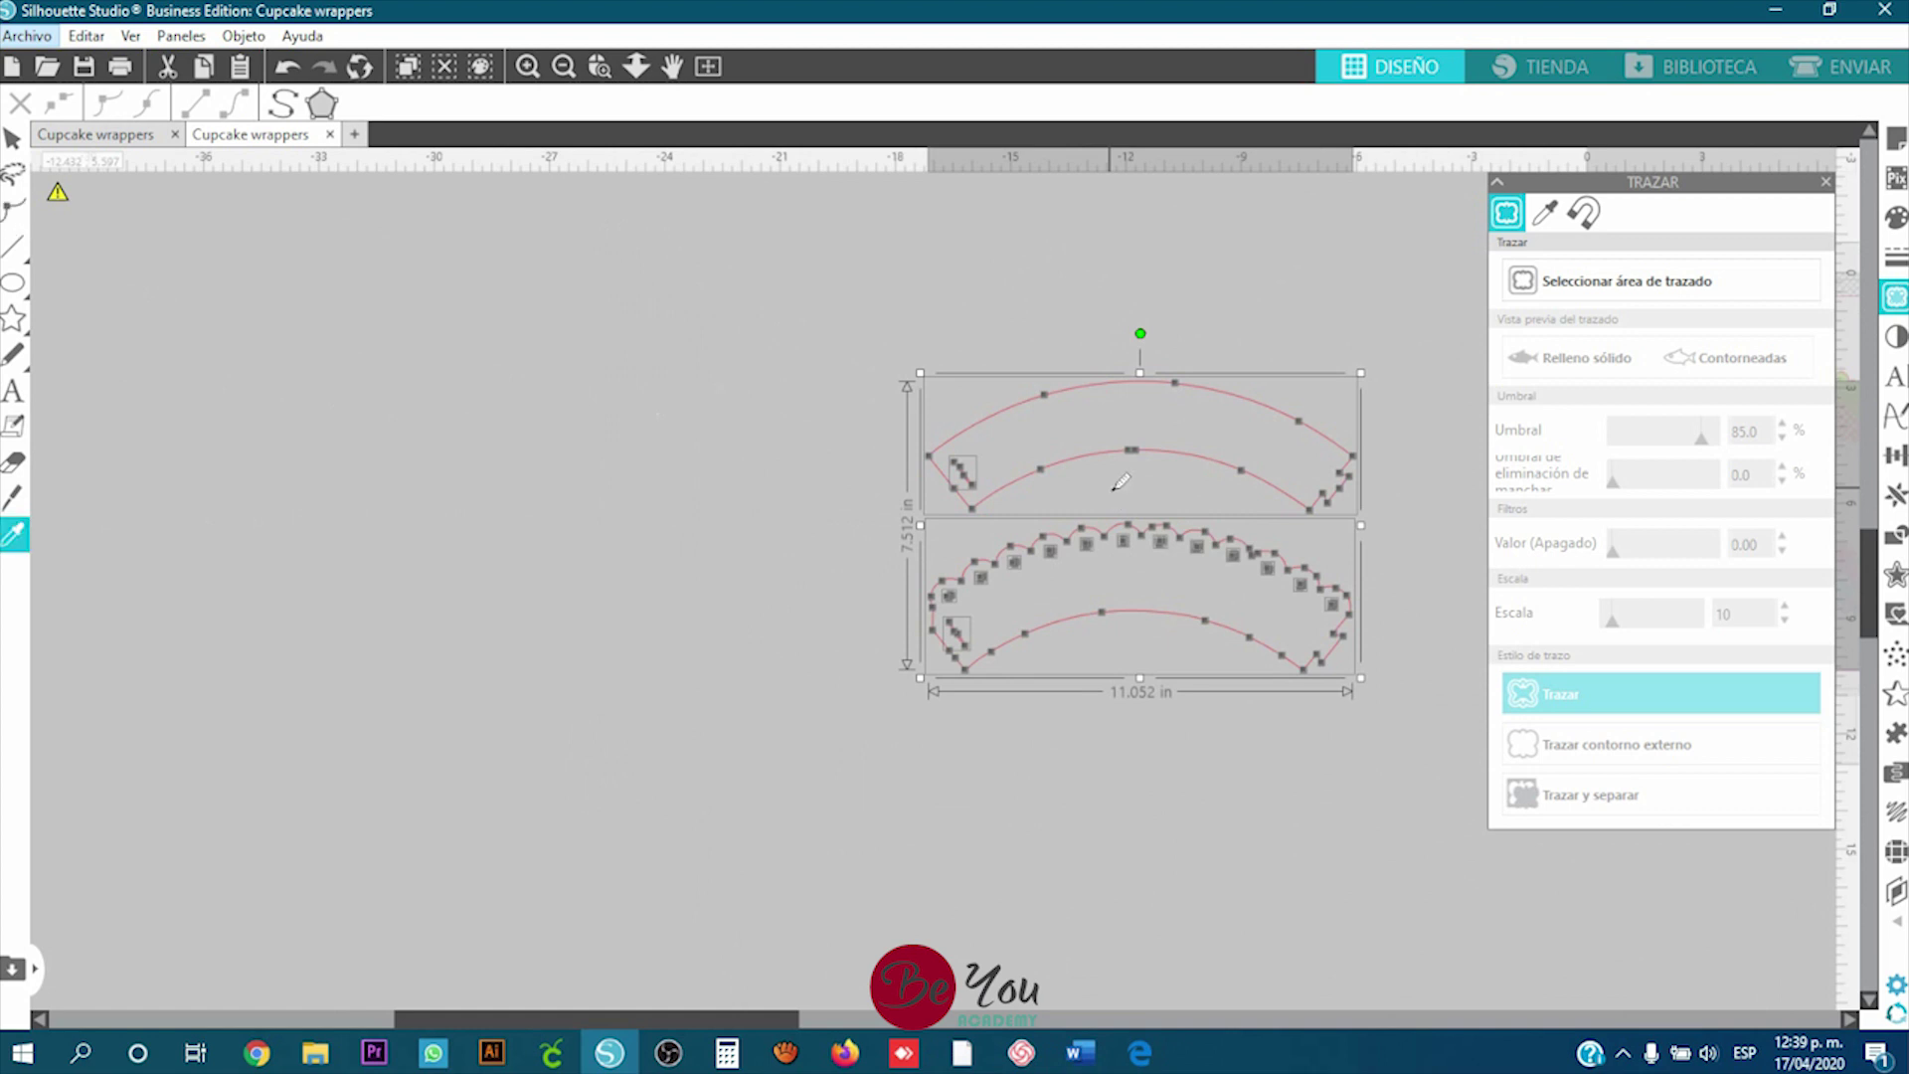
pyautogui.click(14, 139)
pyautogui.click(771, 658)
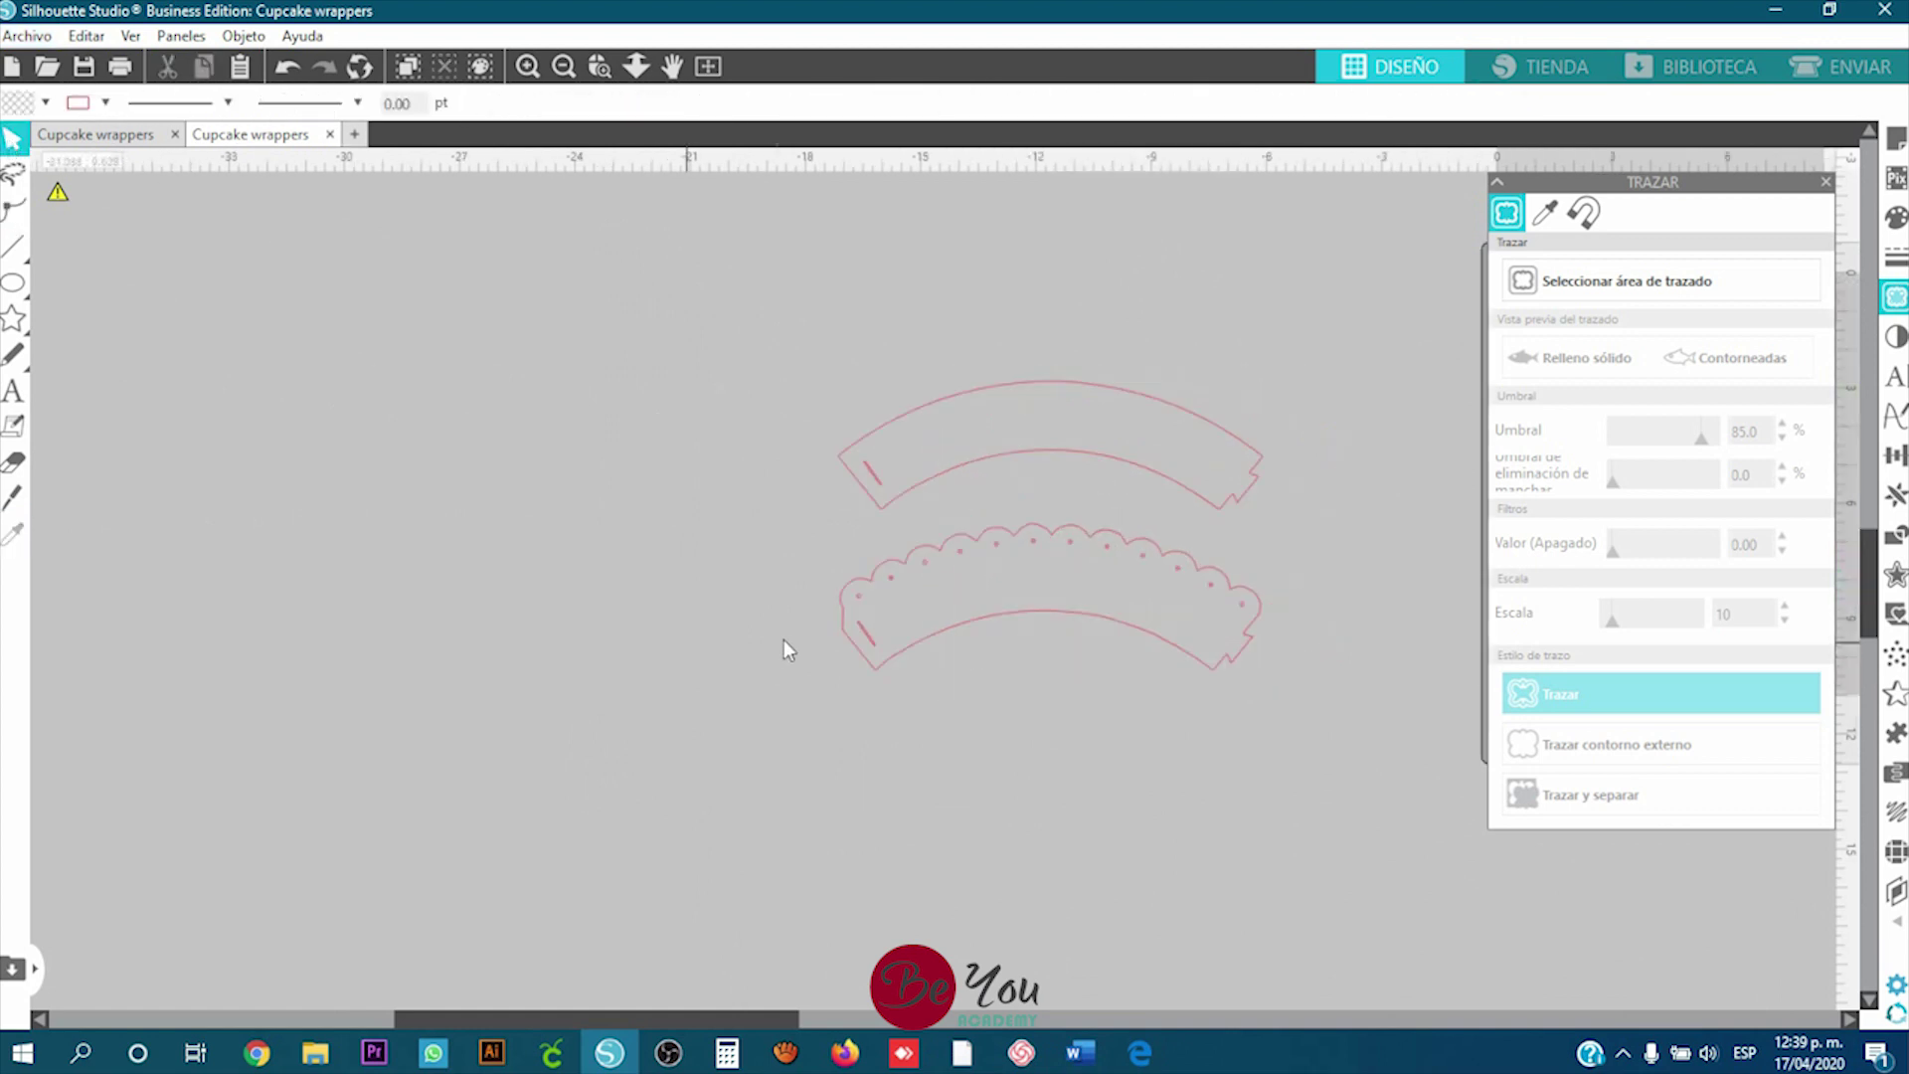
pyautogui.scroll(1, 928, 505)
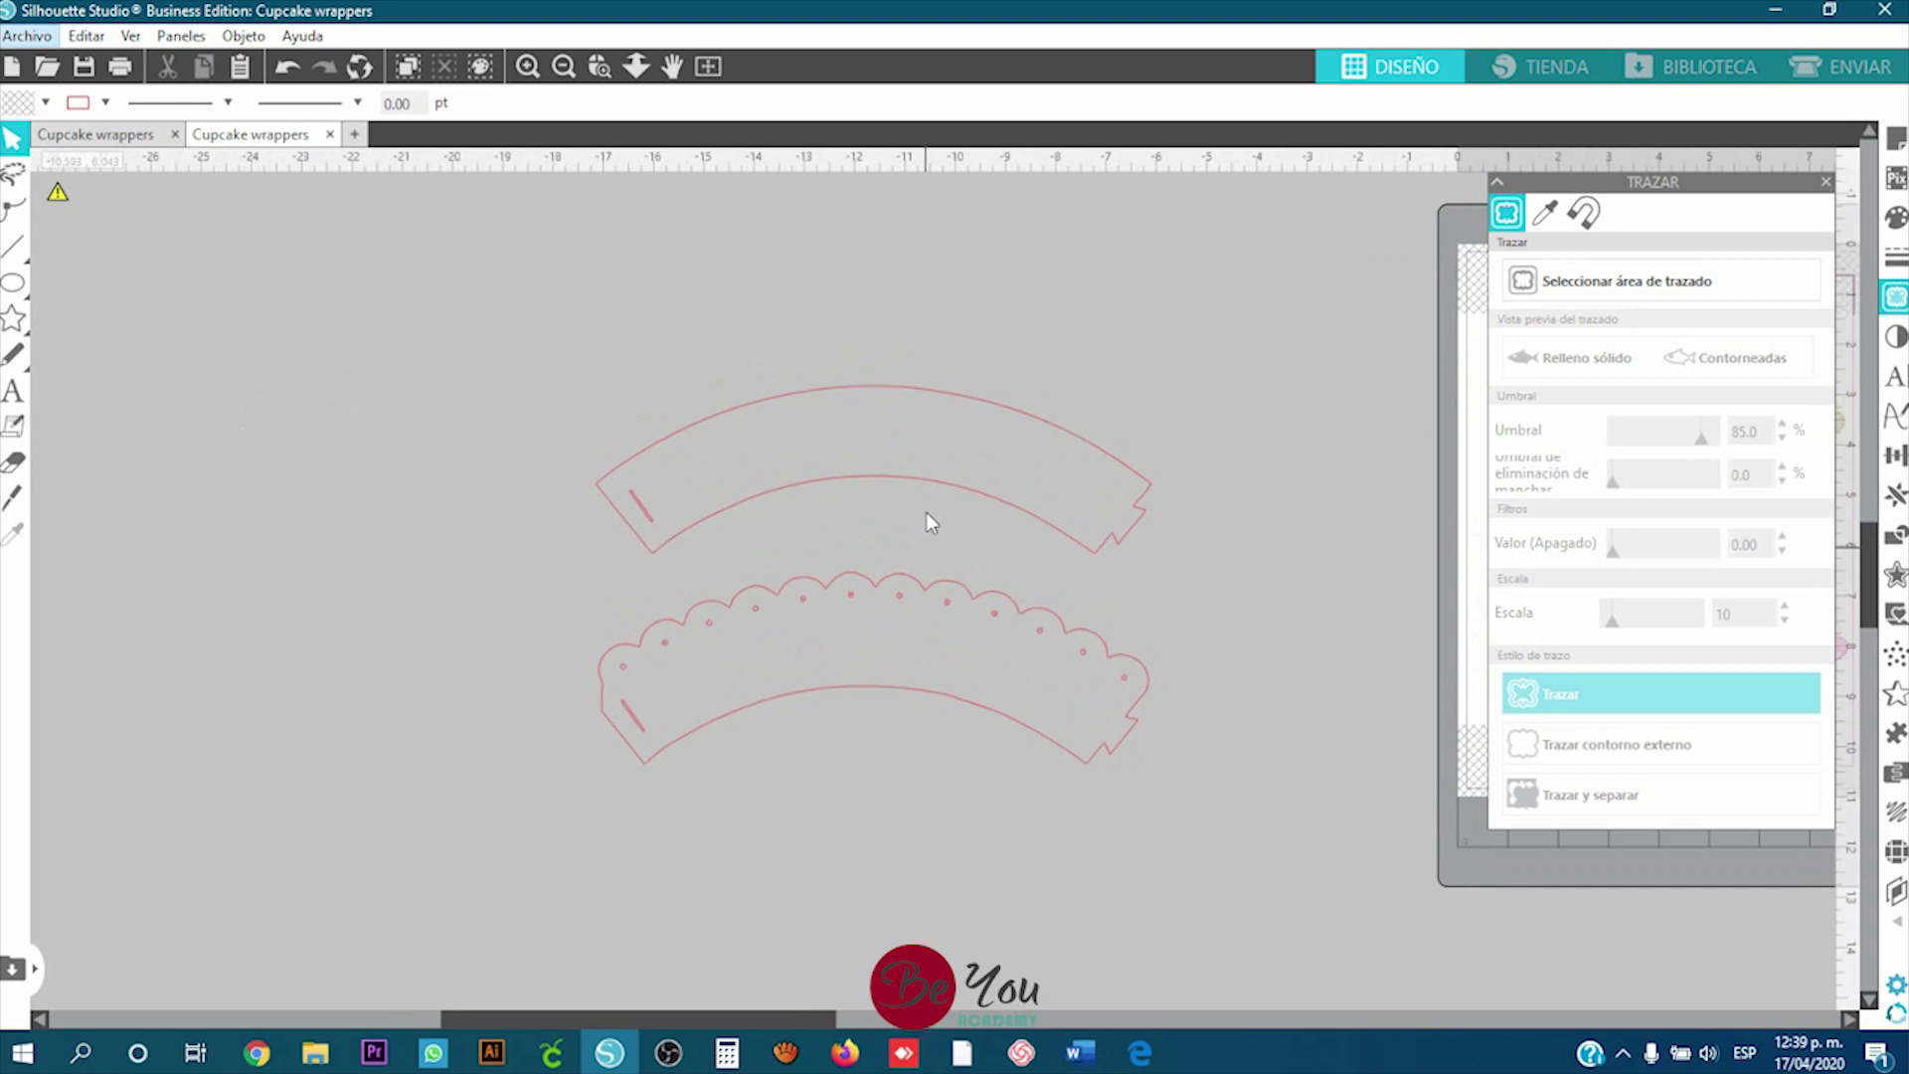
pyautogui.scroll(1, 927, 515)
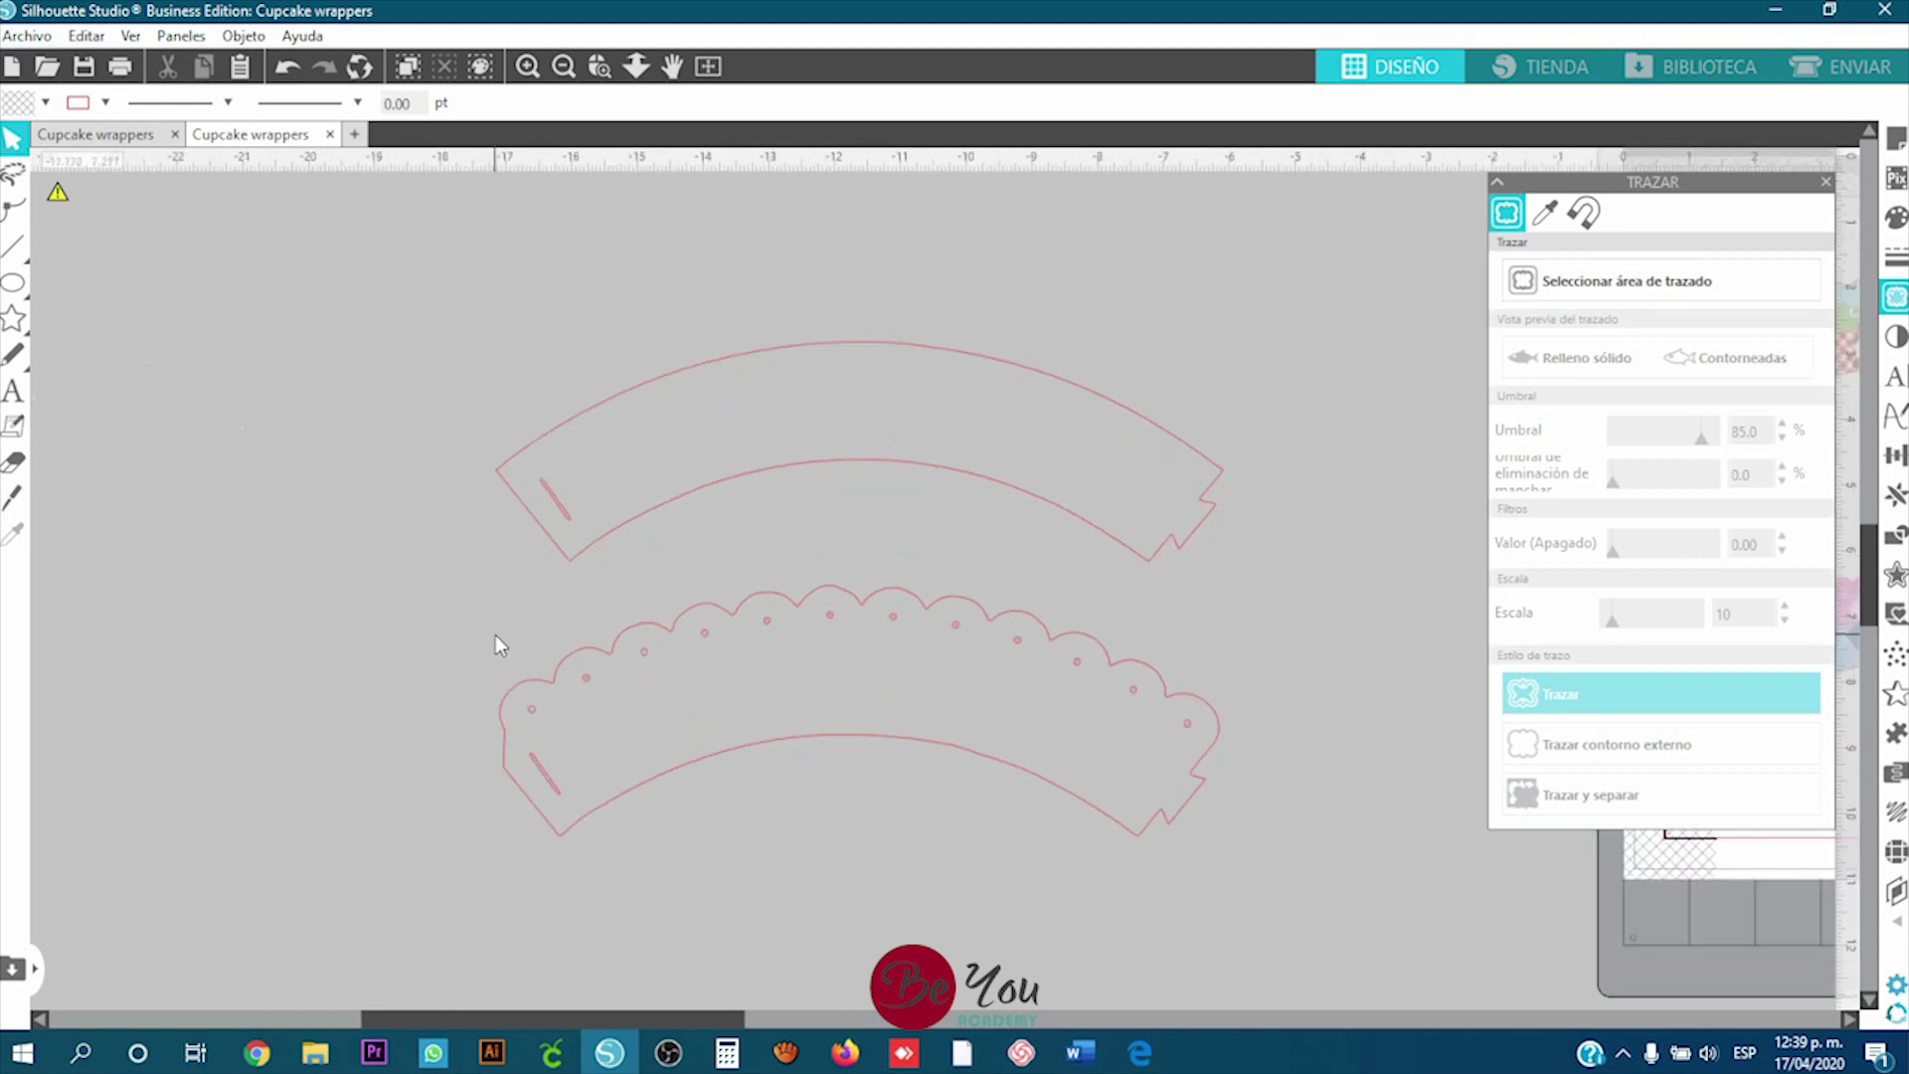
pyautogui.moveTo(427, 594); pyautogui.dragTo(1256, 879)
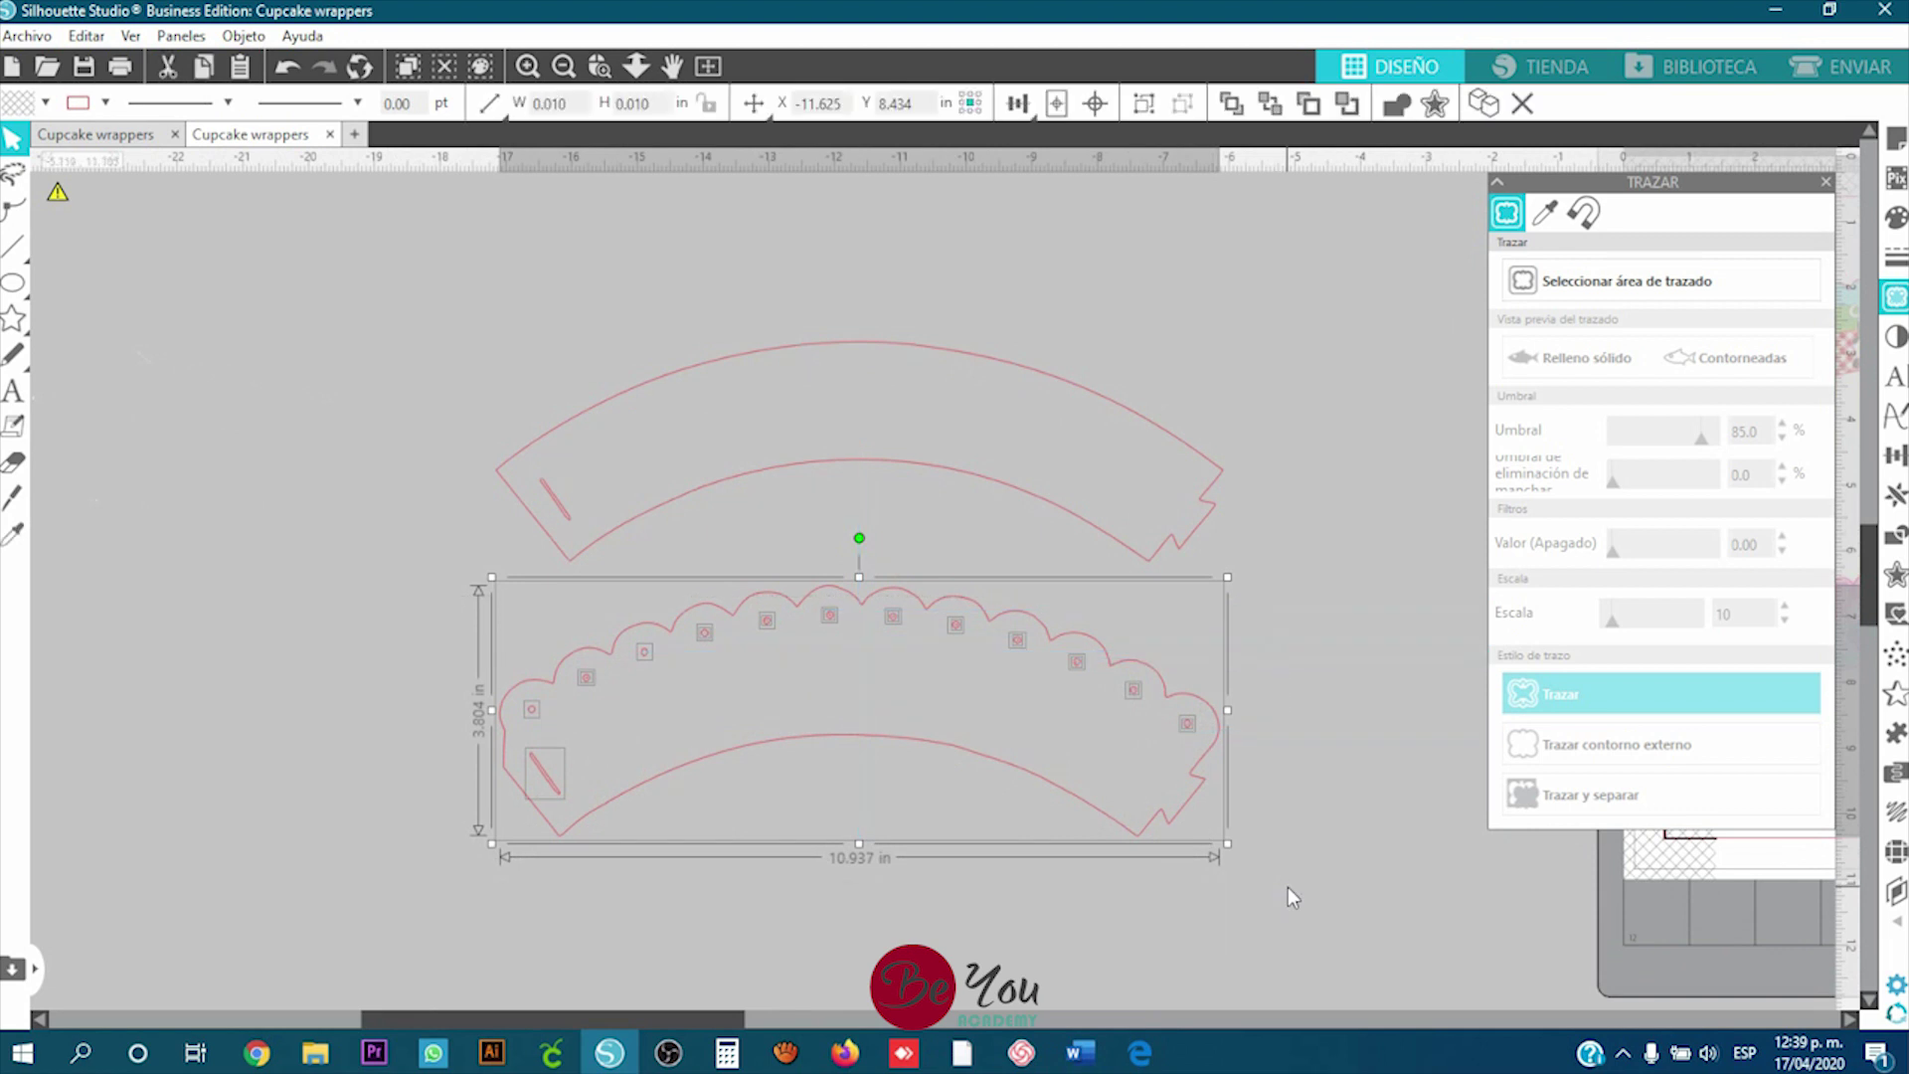
pyautogui.press('Delete')
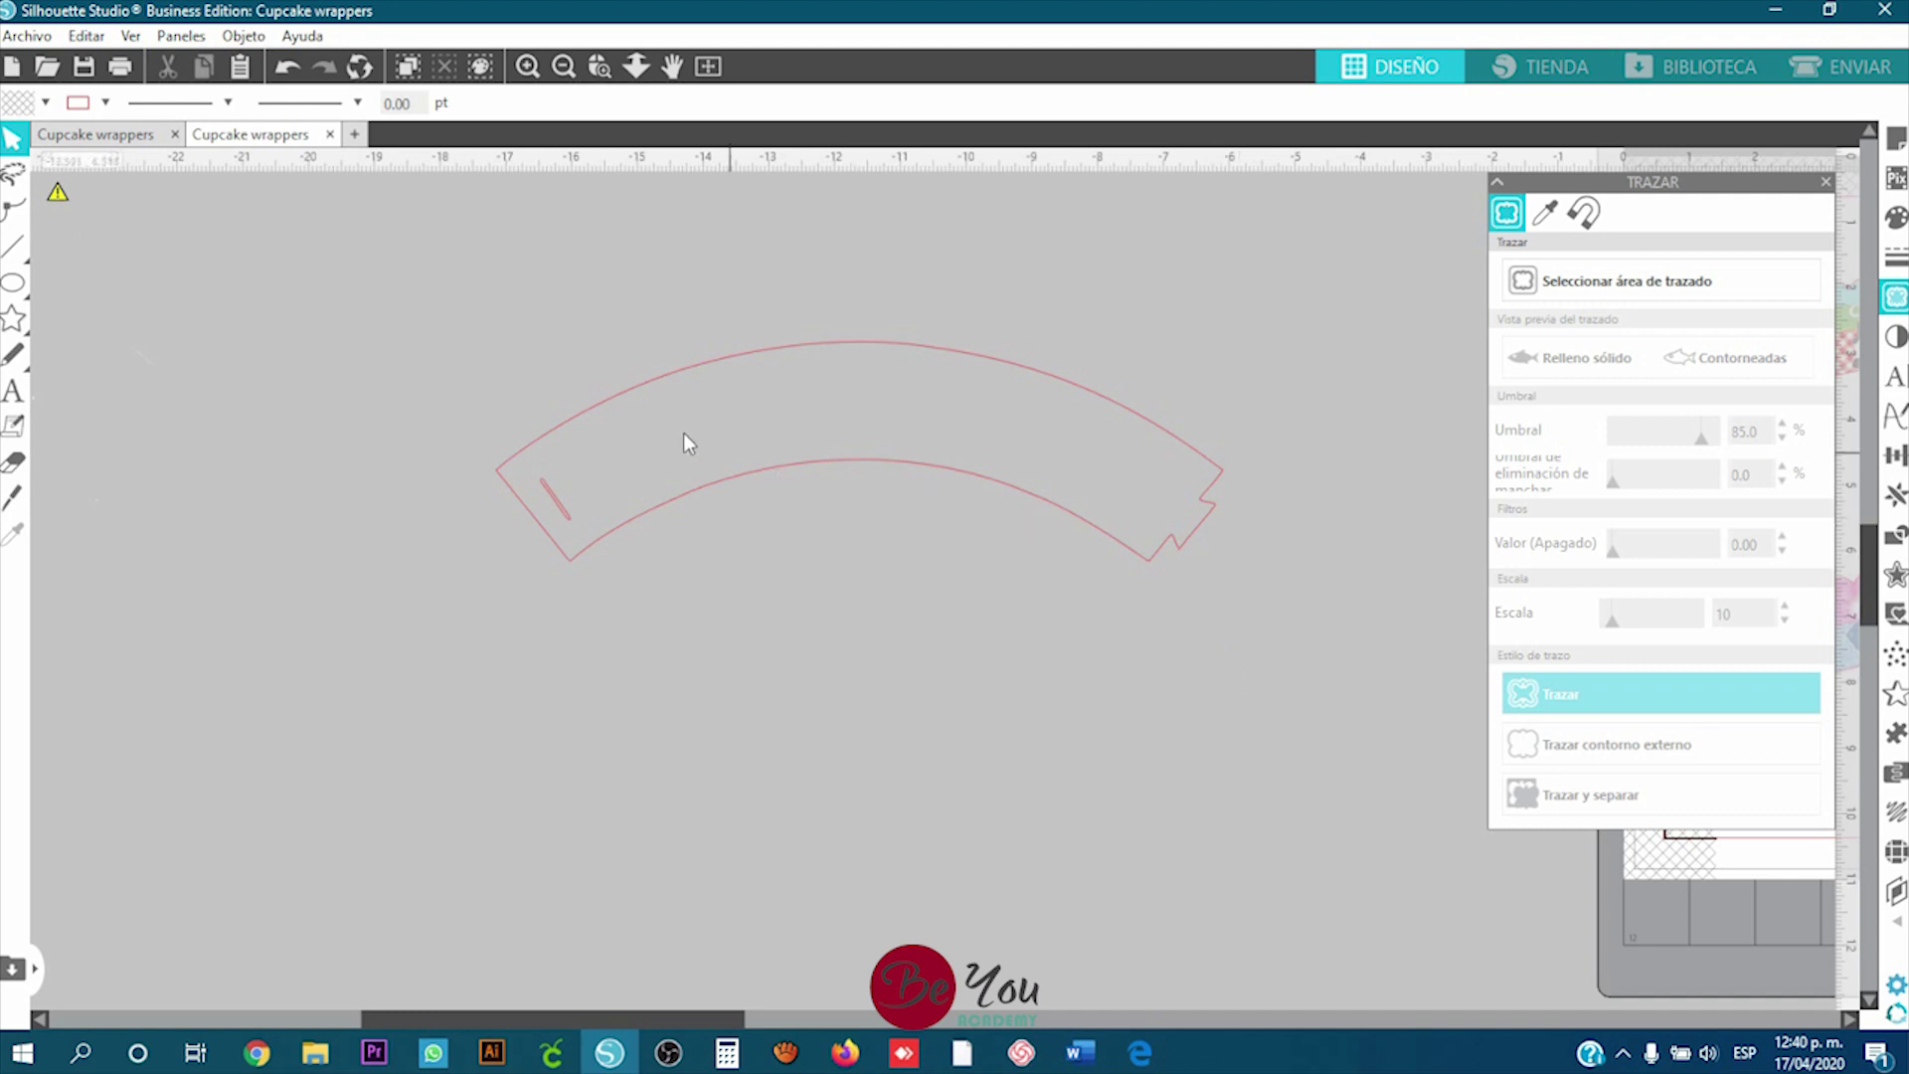
# Step: Combine the plain wrapper outline and its slot into a compound path
pyautogui.moveTo(436, 310); pyautogui.dragTo(1101, 663)
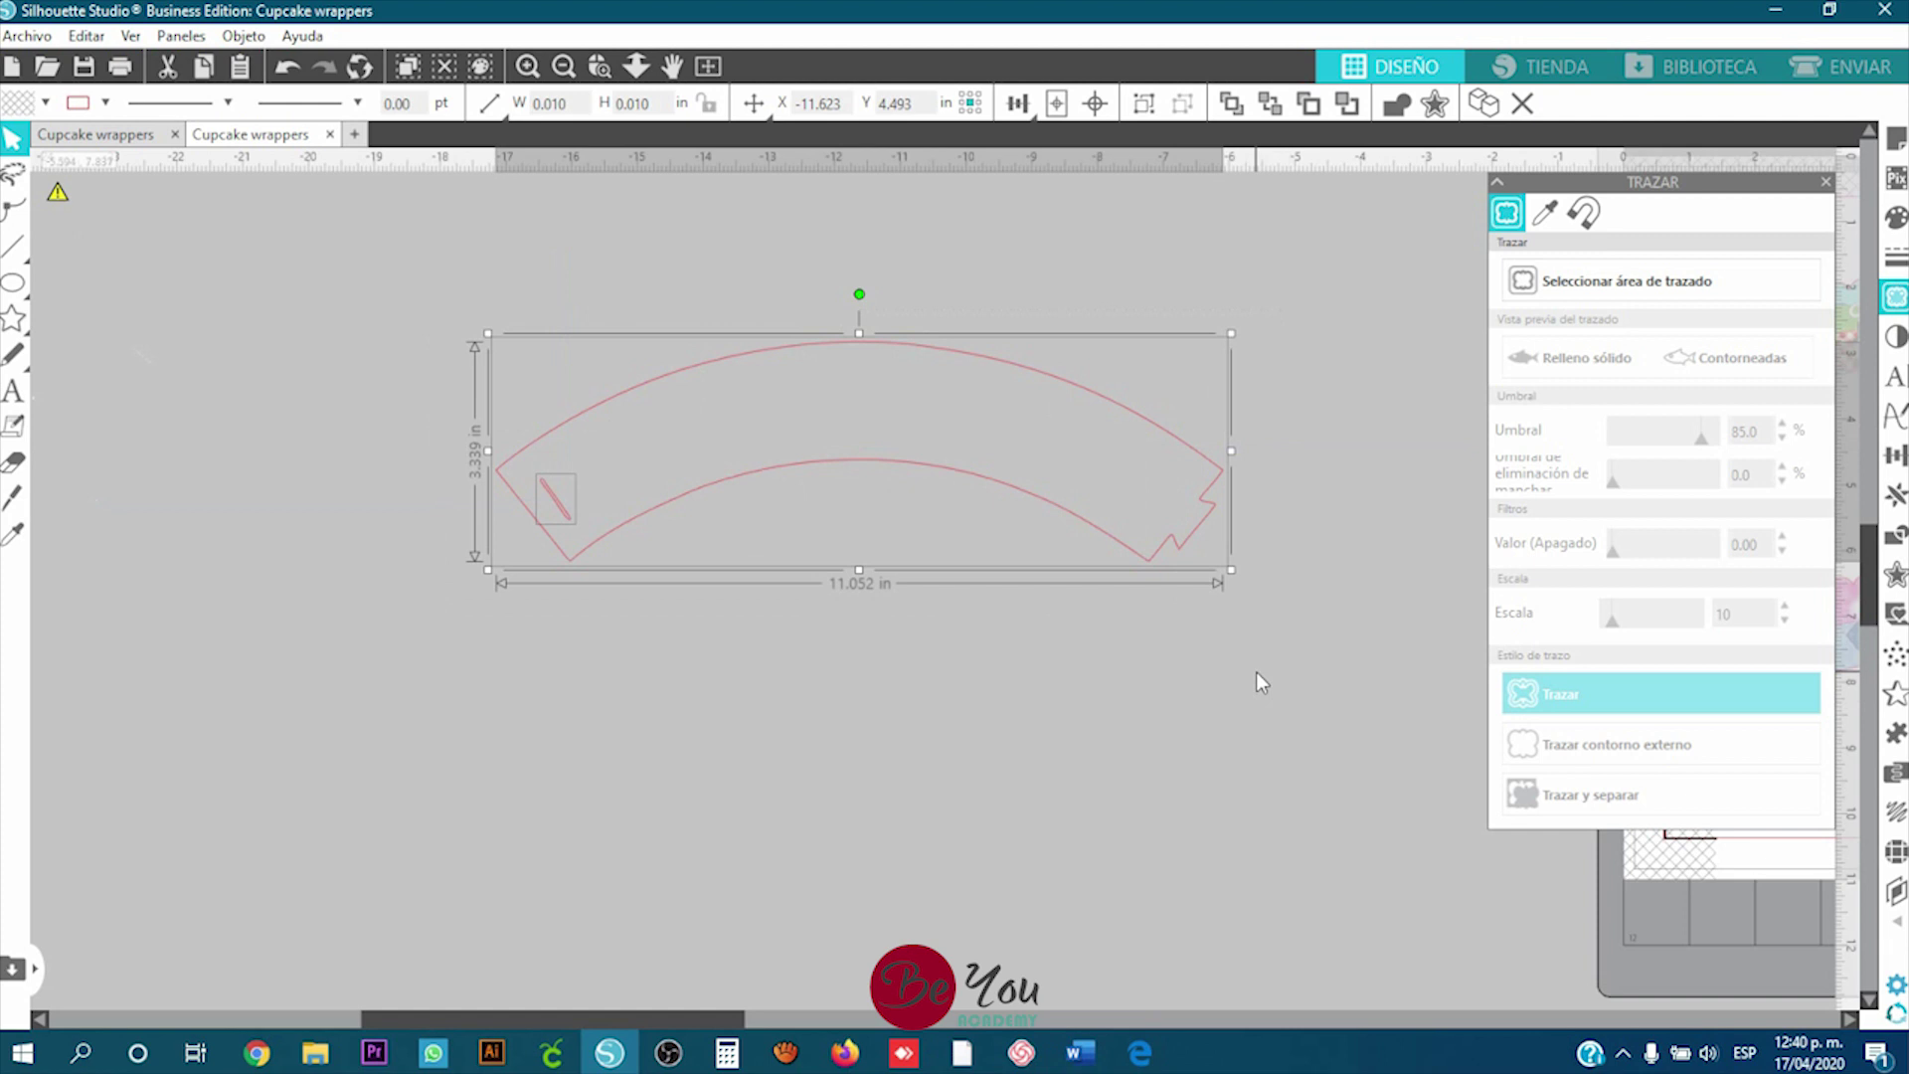
pyautogui.moveTo(418, 328); pyautogui.dragTo(1255, 647)
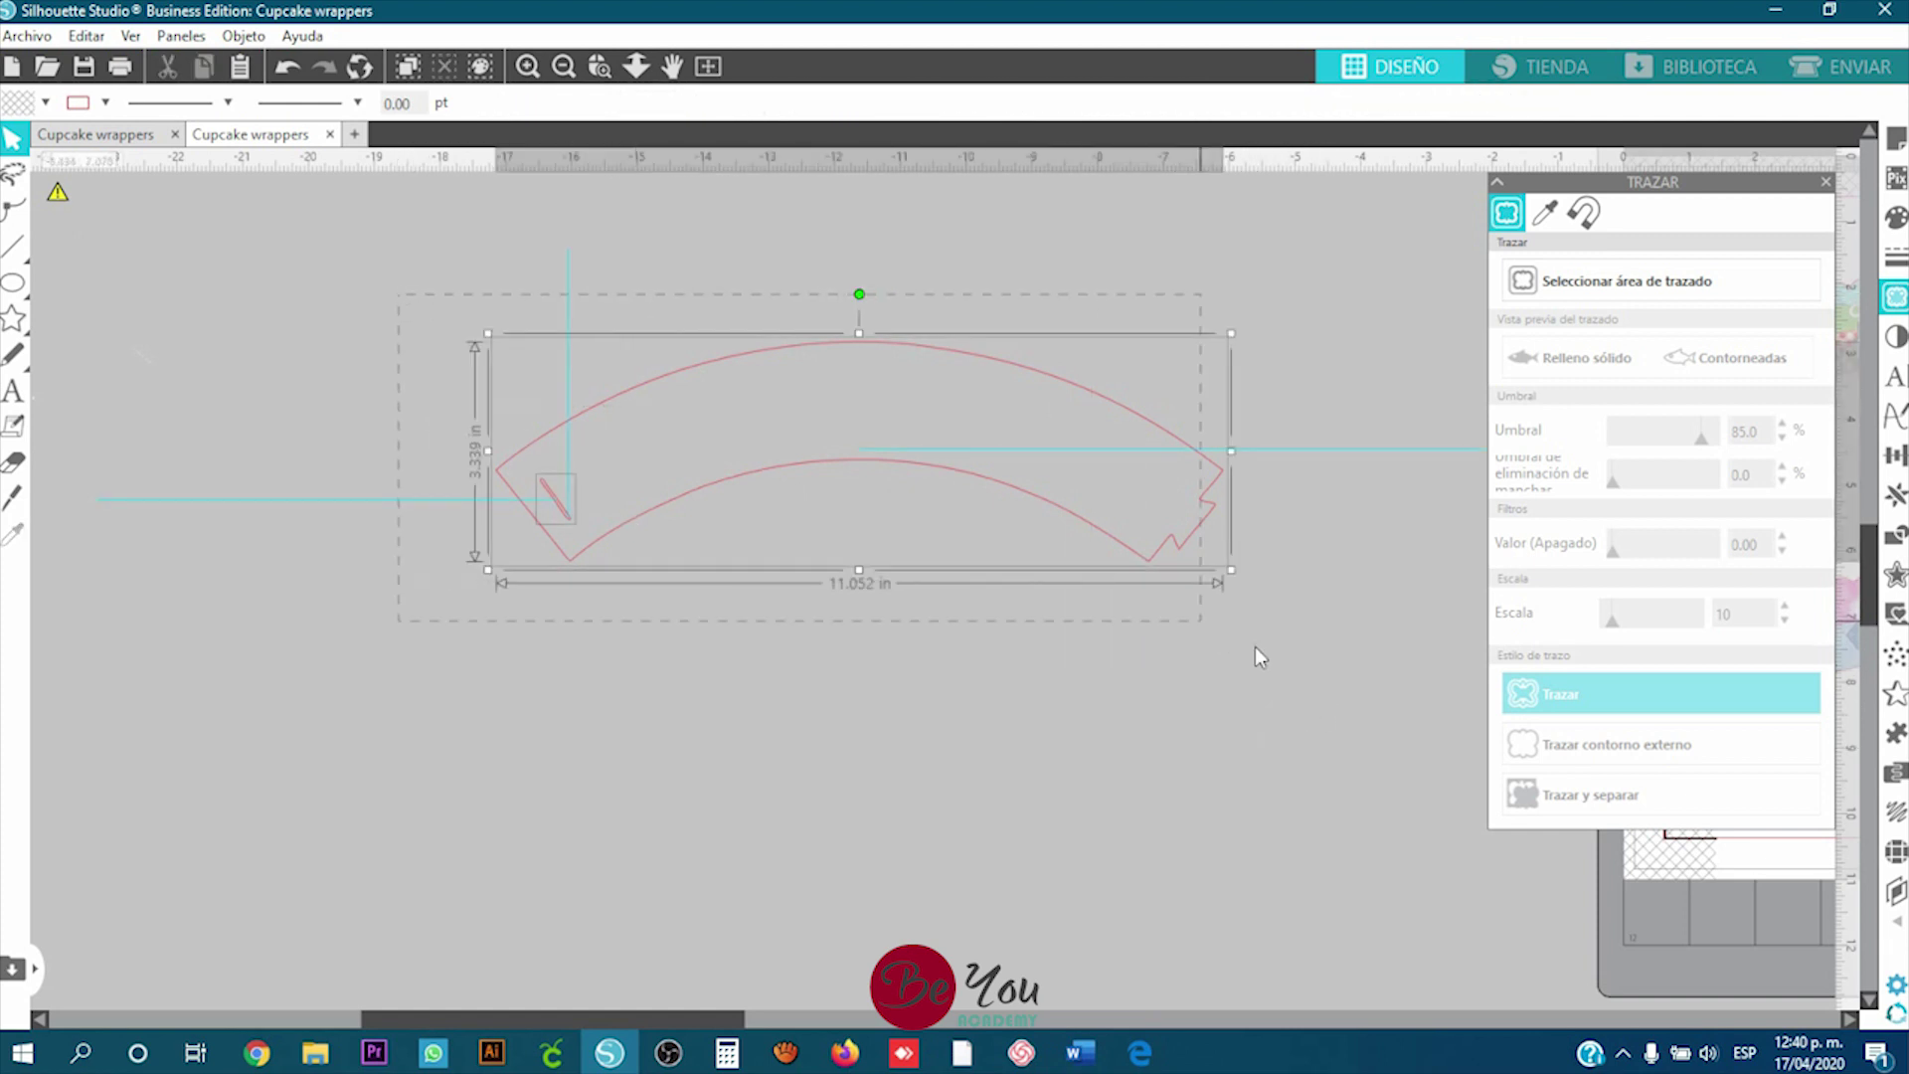
pyautogui.rightClick(925, 471)
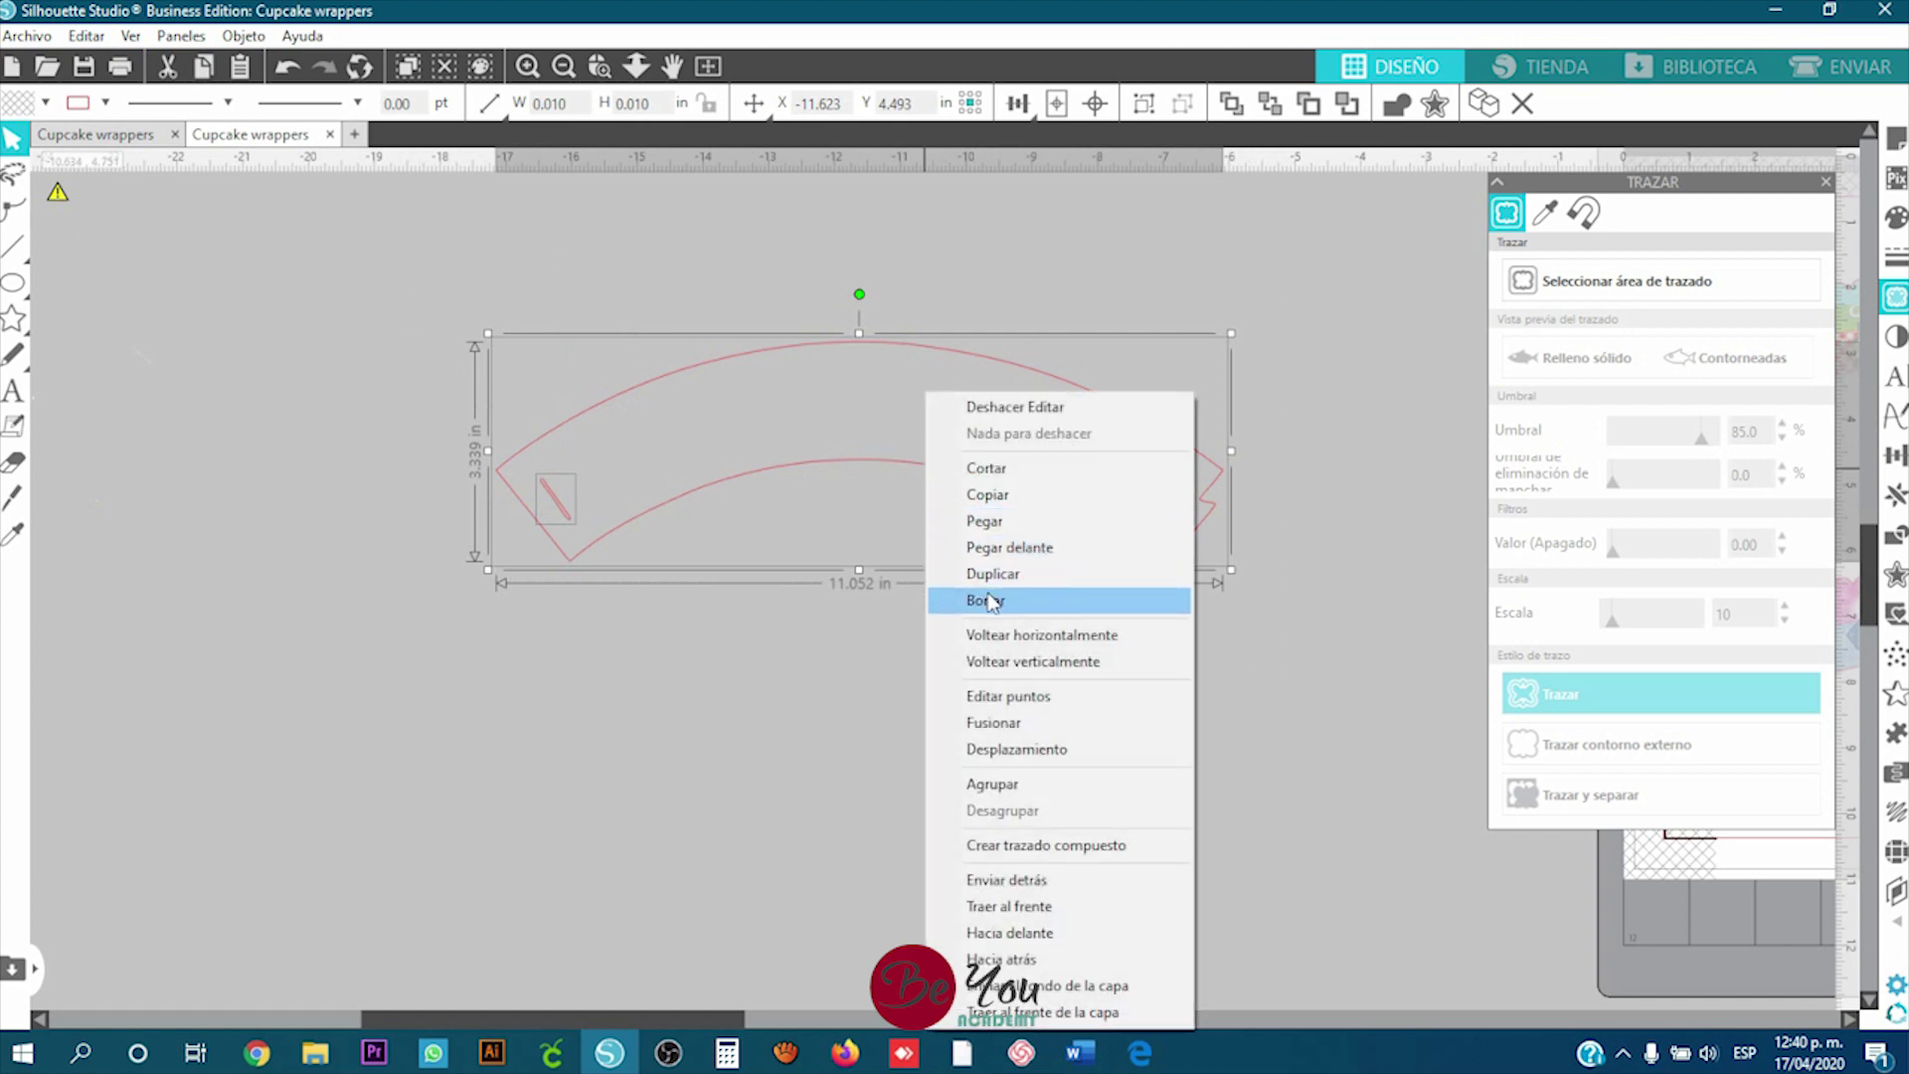
pyautogui.click(1042, 845)
pyautogui.click(994, 754)
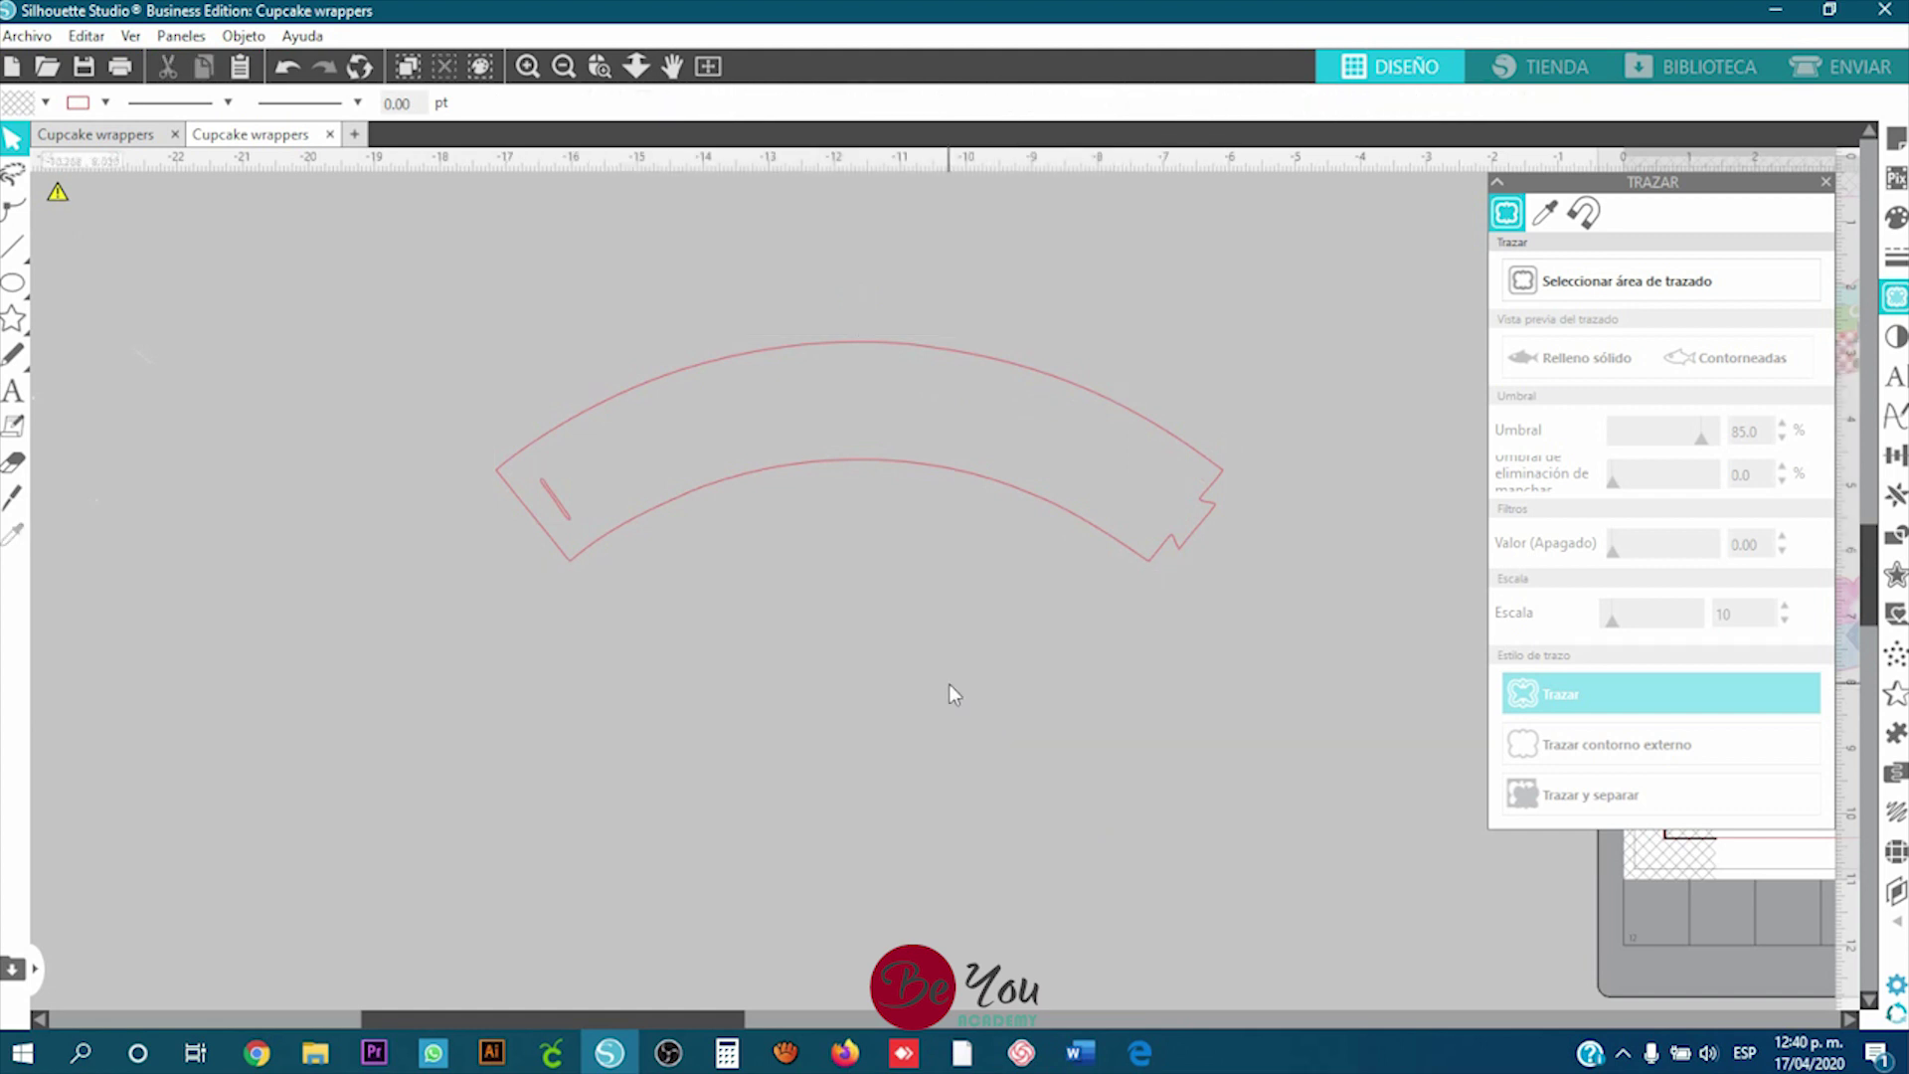
# Step: Fill the compound wrapper shape with solid yellow
pyautogui.scroll(1, 913, 554)
pyautogui.click(913, 487)
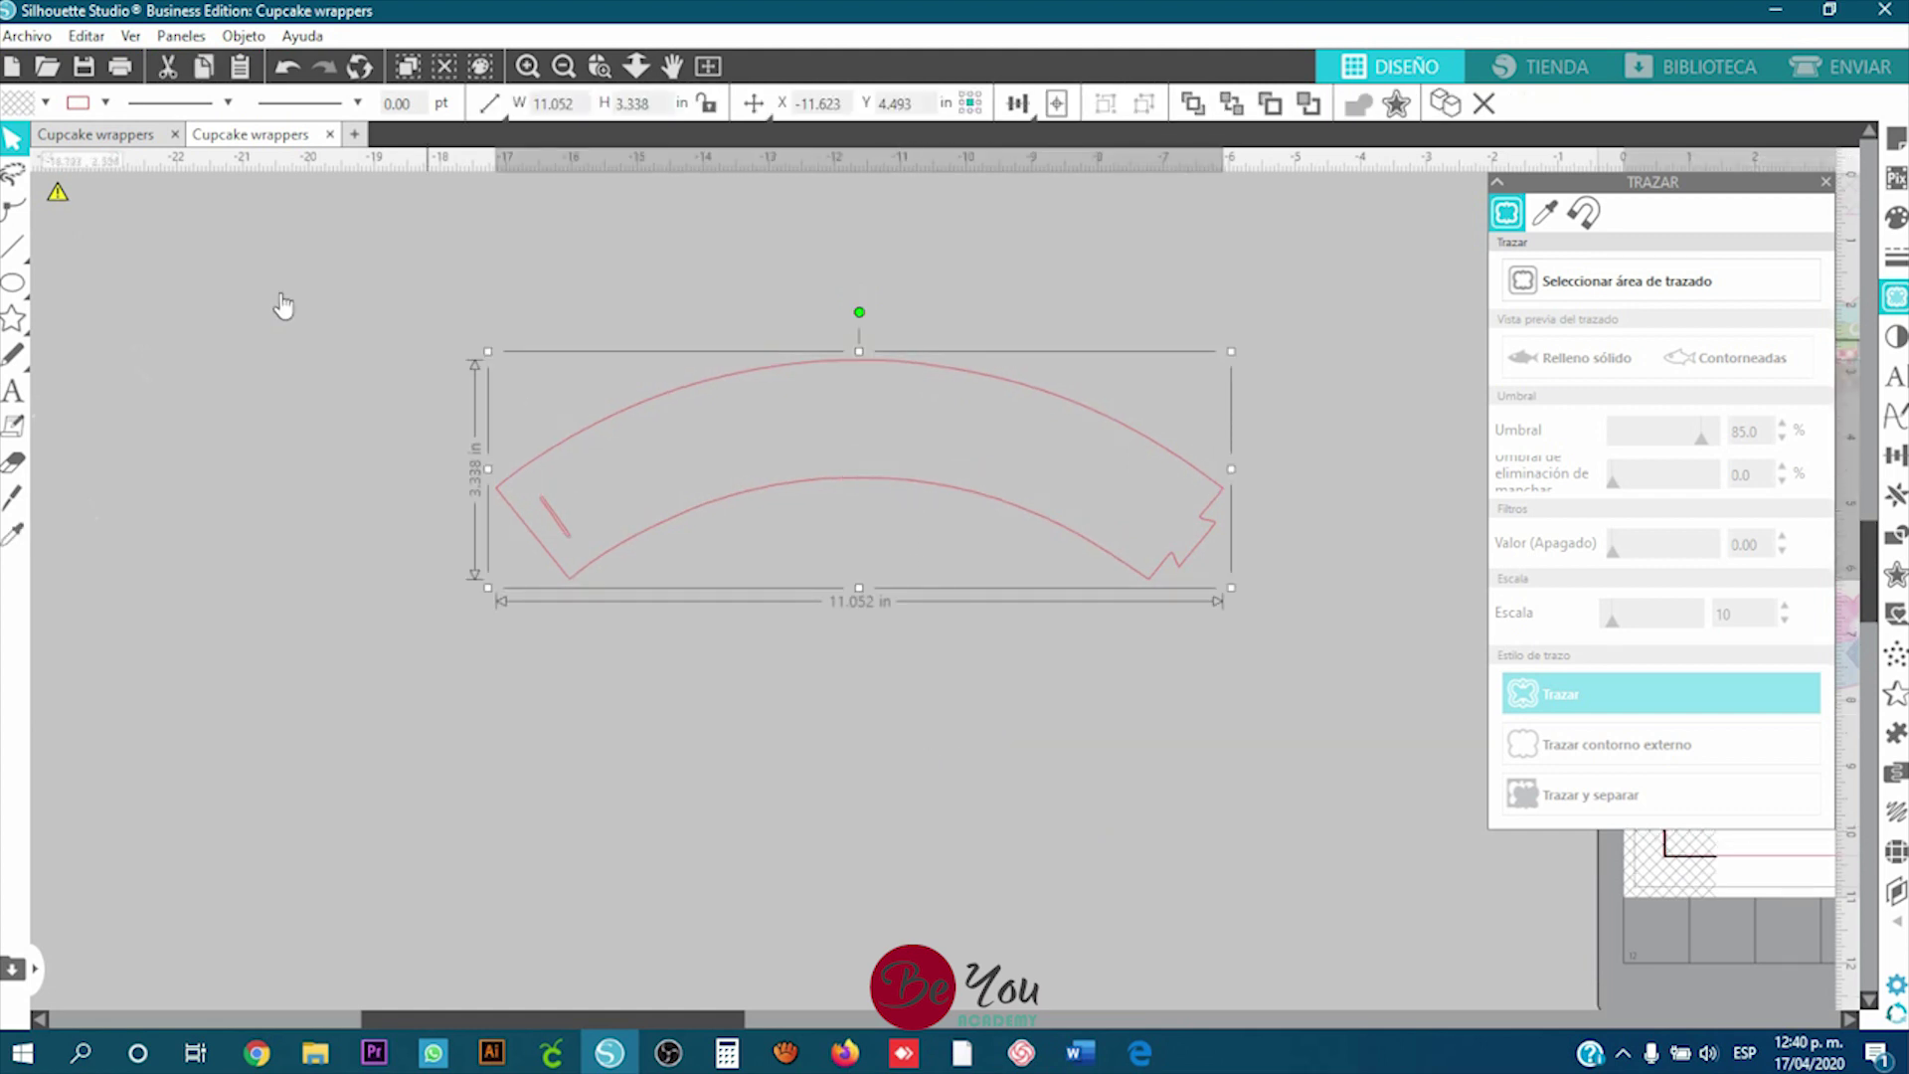
pyautogui.click(44, 103)
pyautogui.click(207, 229)
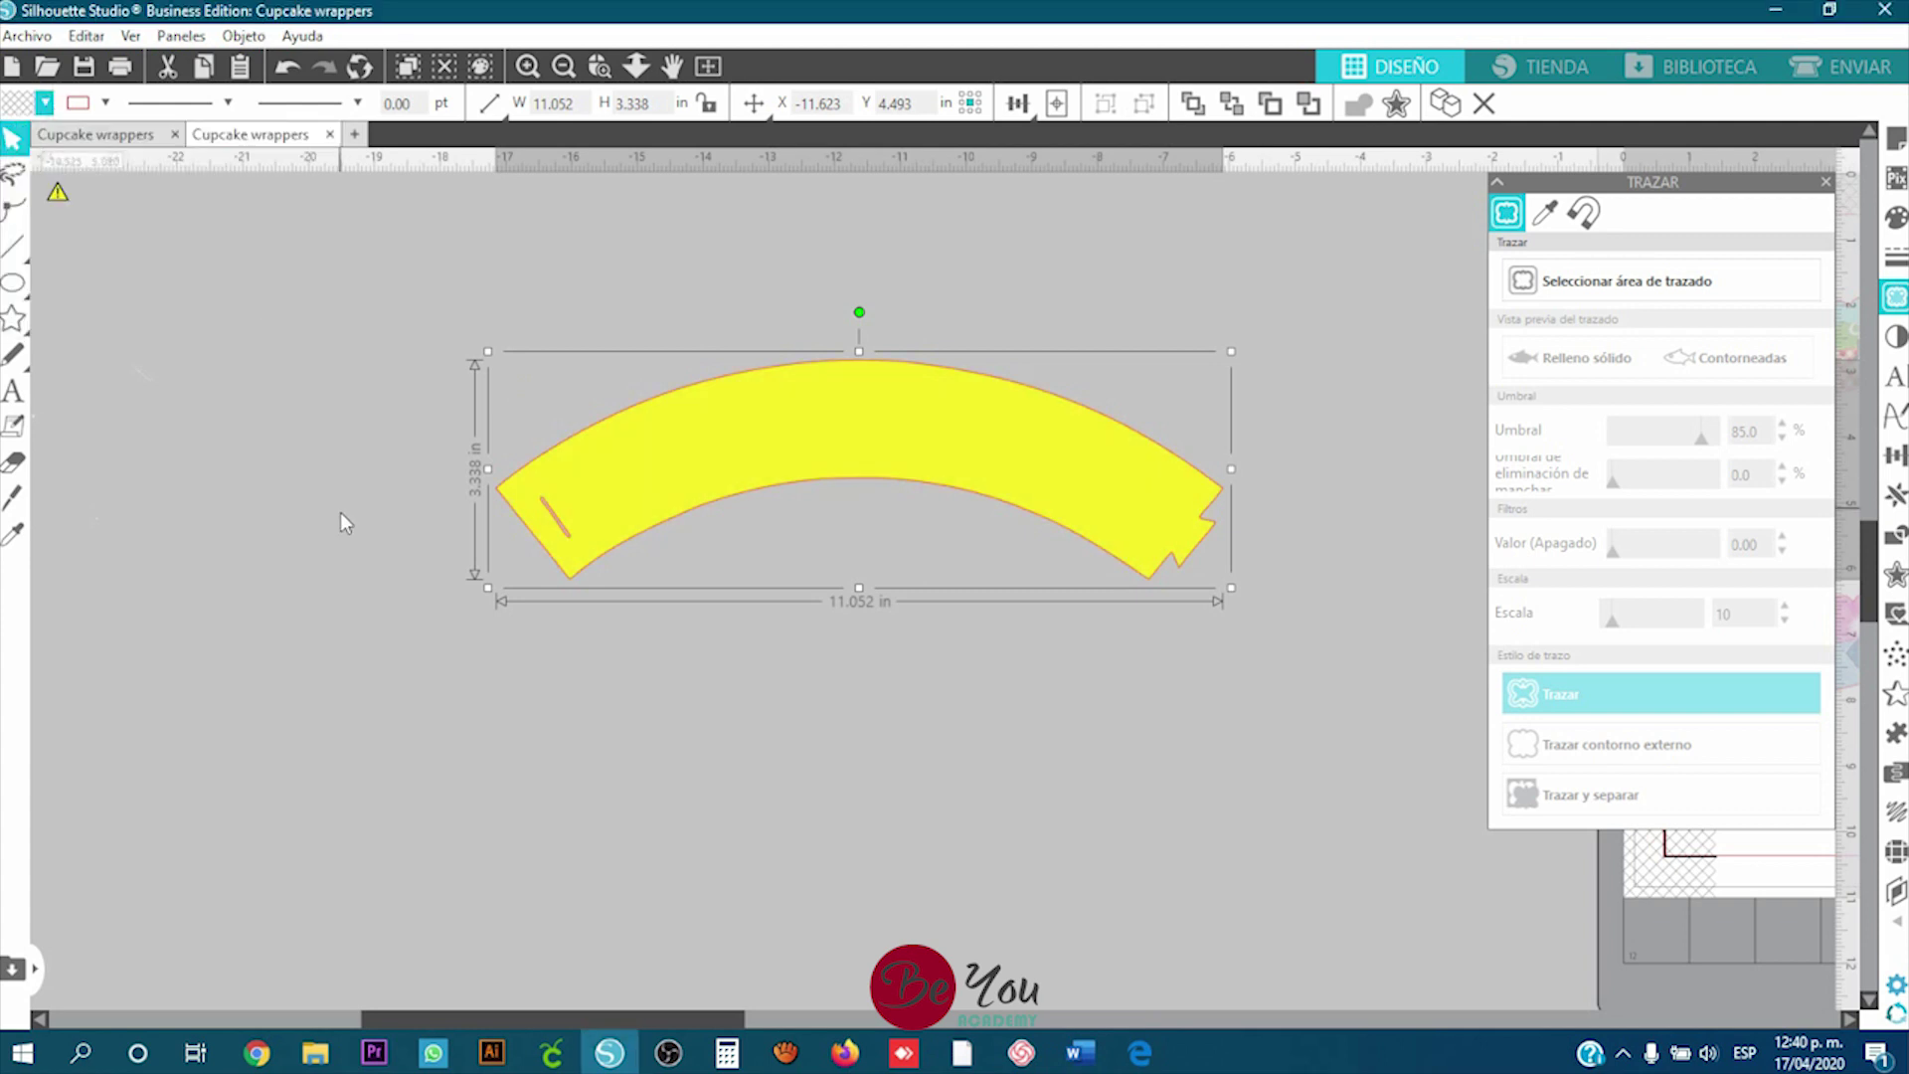
# Step: Move the yellow wrapper to a clear area, duplicate it, and place the copy diagonally below the original
pyautogui.moveTo(872, 443); pyautogui.dragTo(482, 368)
pyautogui.rightClick(481, 369)
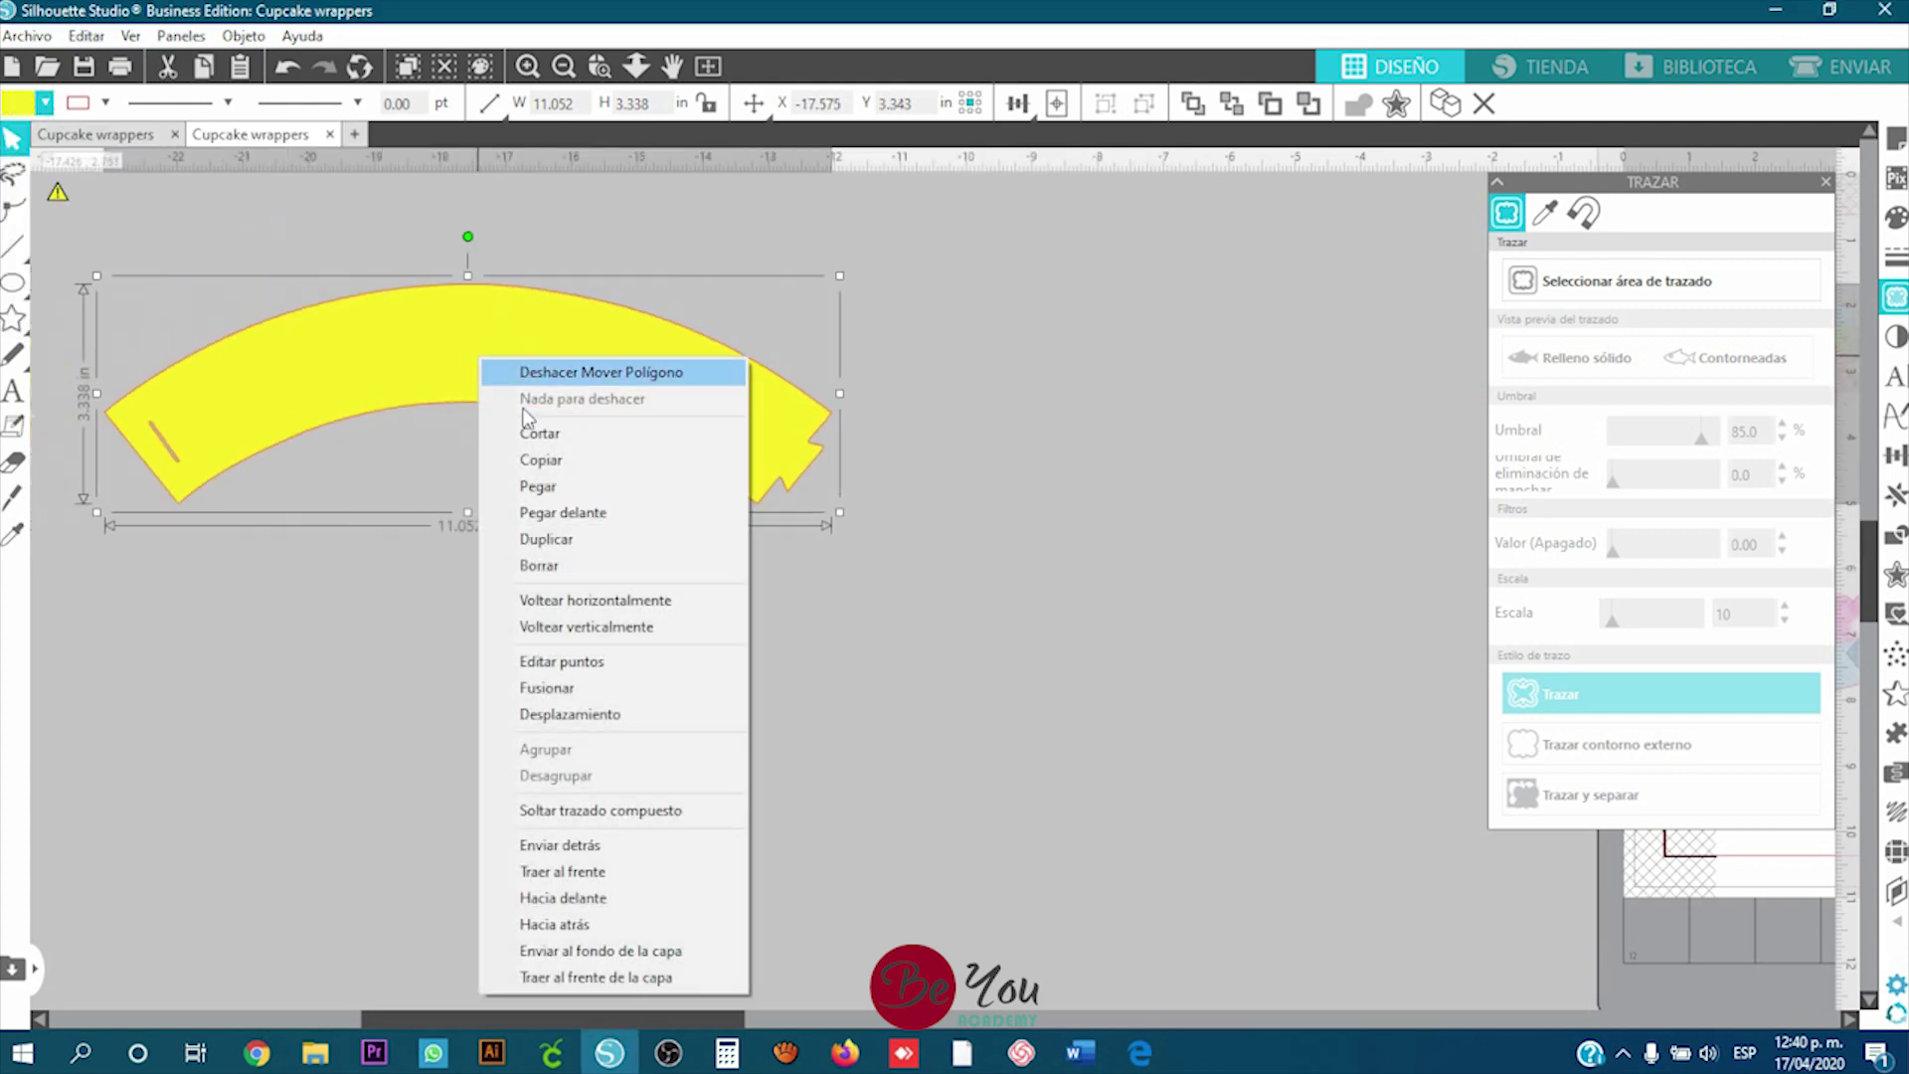
pyautogui.click(564, 542)
pyautogui.moveTo(367, 348); pyautogui.dragTo(1230, 664)
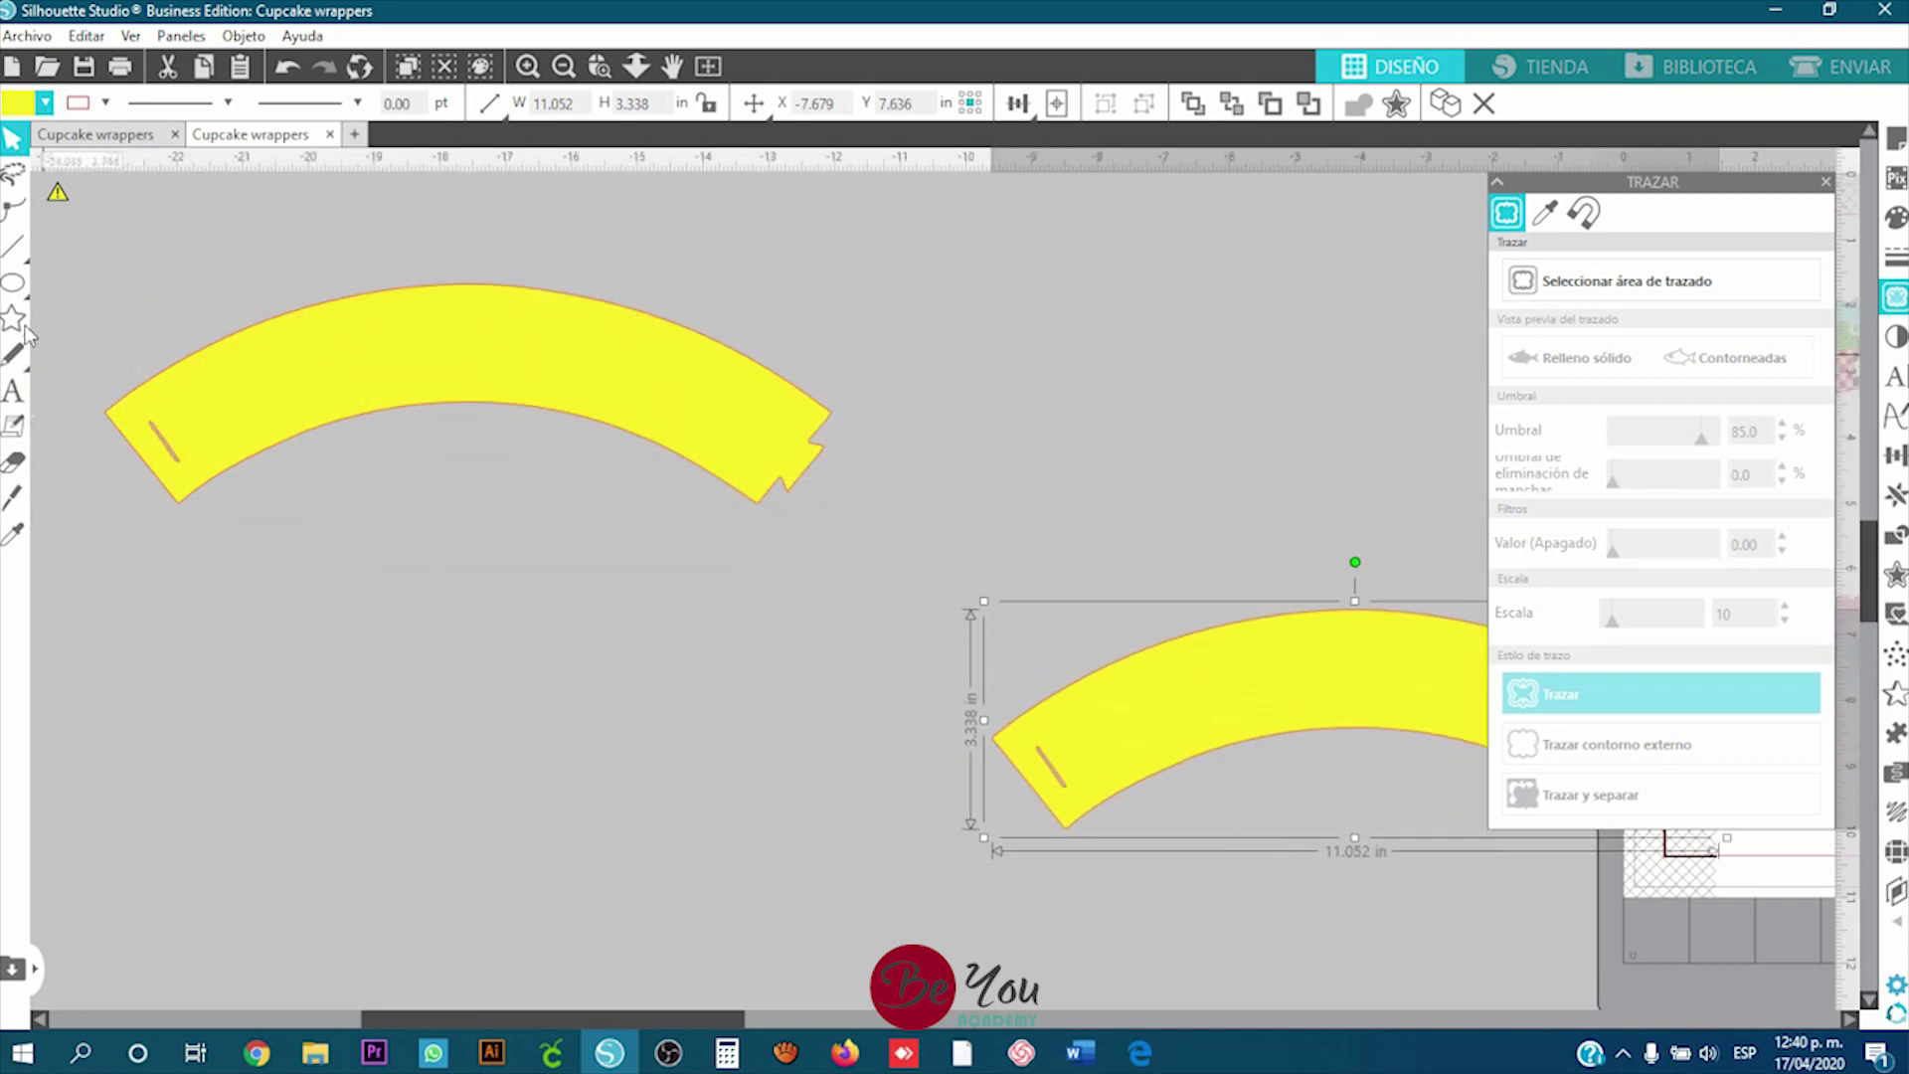
# Step: Draw an ellipse about 9.9 in wide and 7.6 in high beneath the original wrapper's arc
pyautogui.moveTo(14, 285)
pyautogui.click(122, 284)
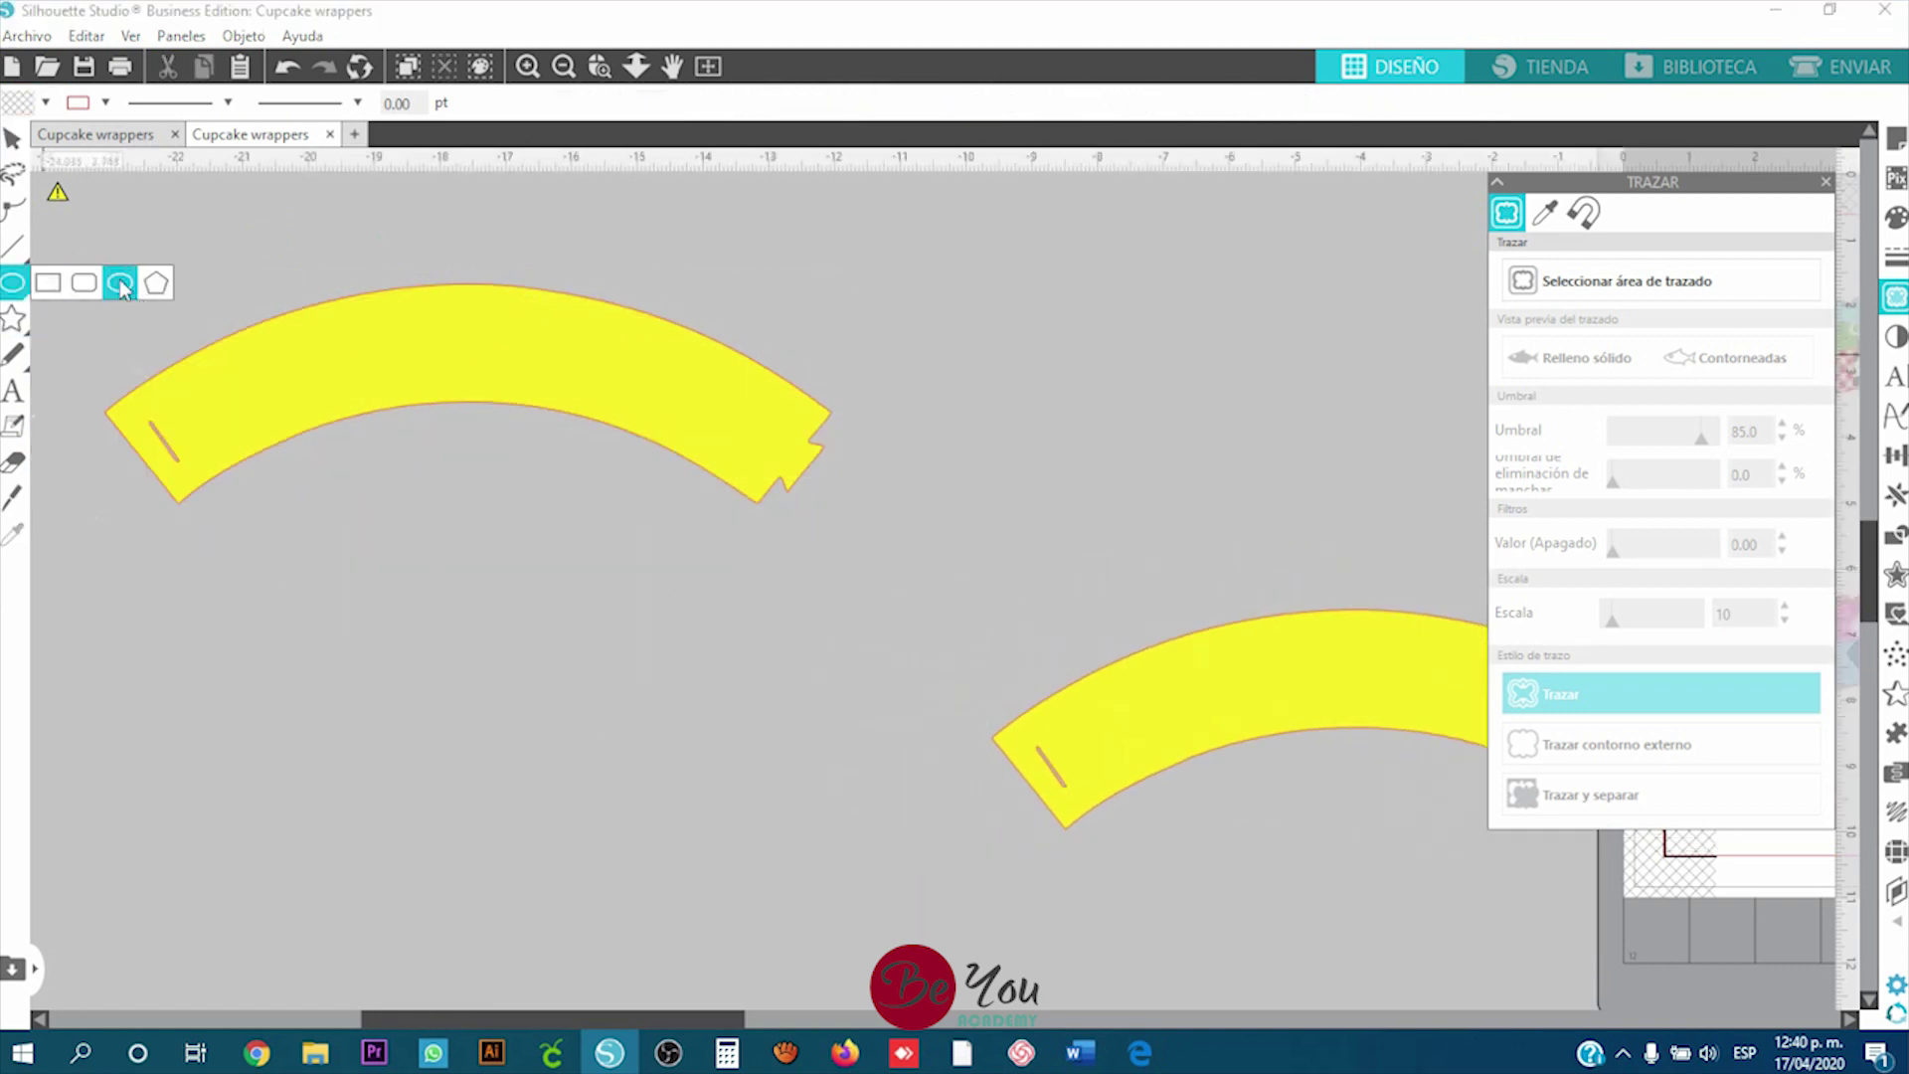
pyautogui.moveTo(181, 418)
pyautogui.mouseDown()
pyautogui.moveTo(511, 696)
pyautogui.moveTo(805, 879)
pyautogui.moveTo(845, 930)
pyautogui.mouseUp()
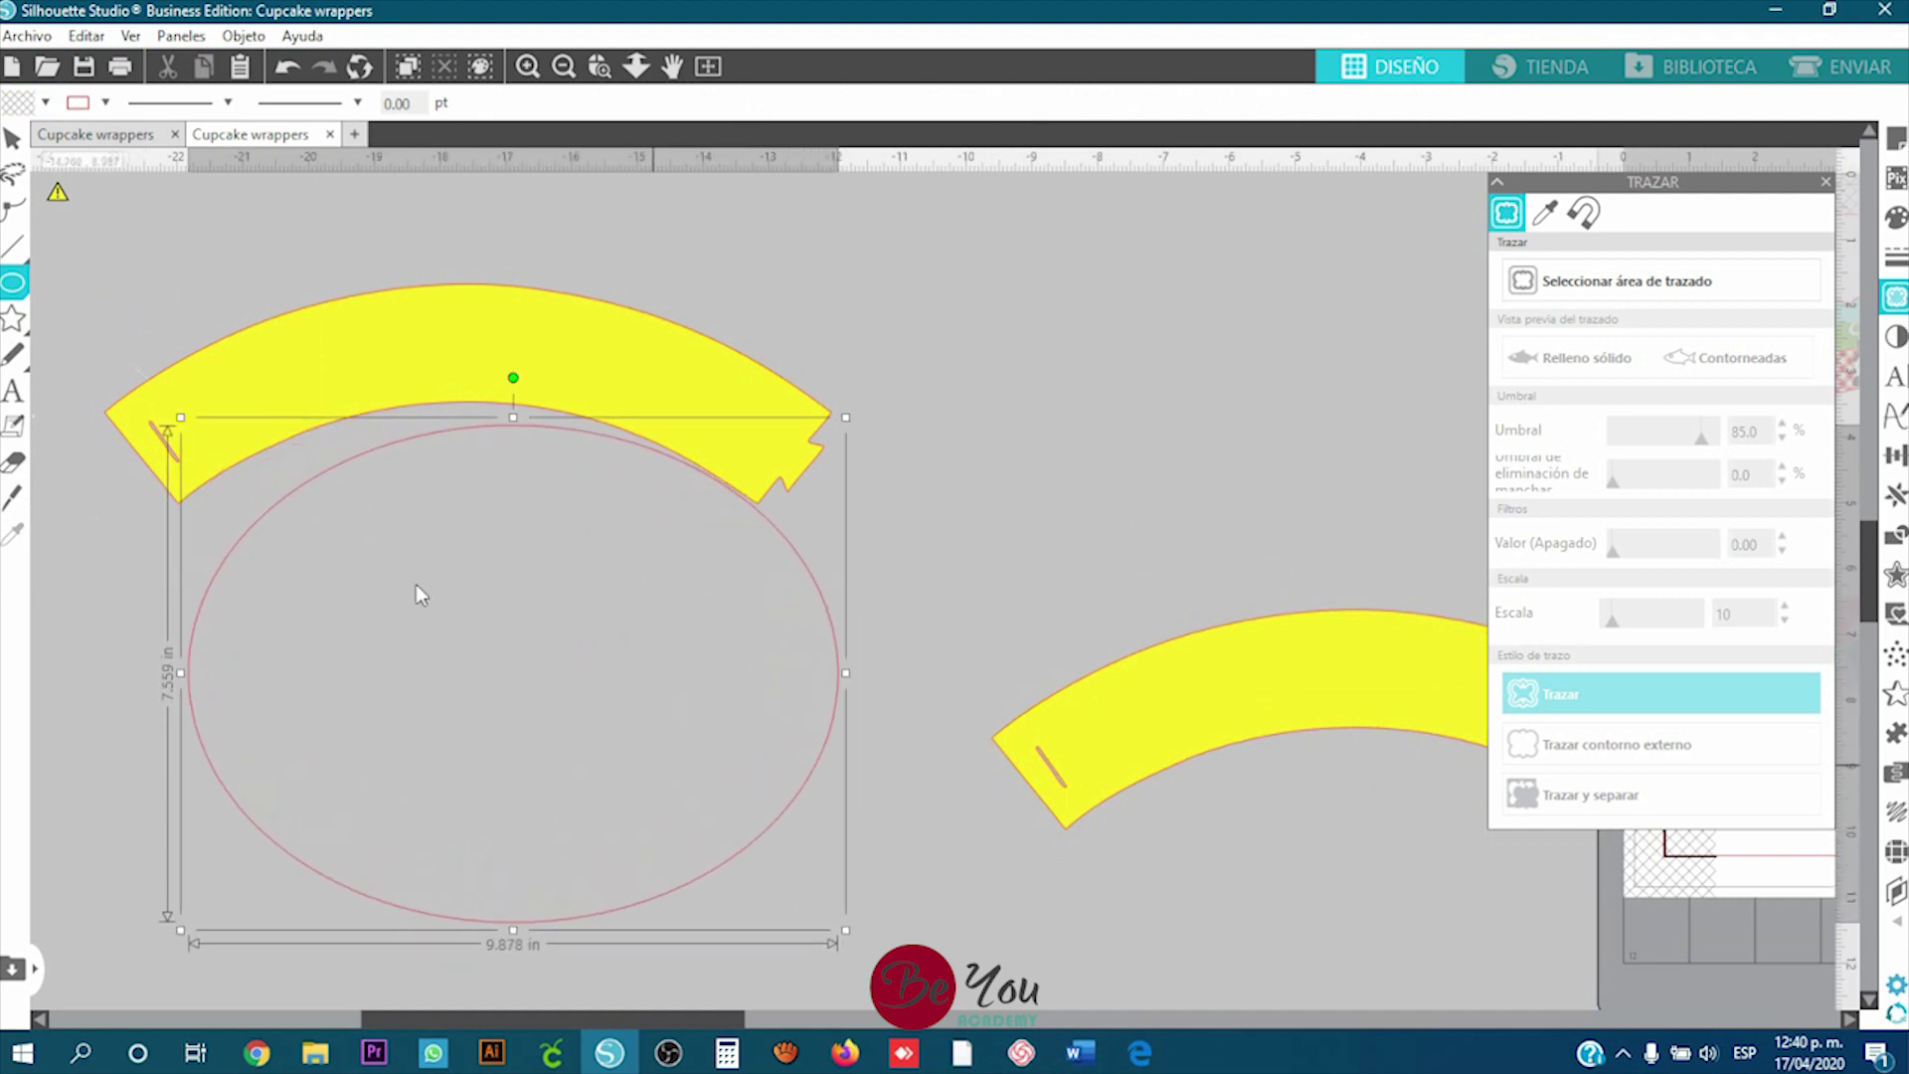
pyautogui.click(13, 139)
# Step: Move the ellipse over the original wrapper and flatten it to under 5 in high, with its upper arc crossing the band
pyautogui.moveTo(199, 758); pyautogui.dragTo(145, 644)
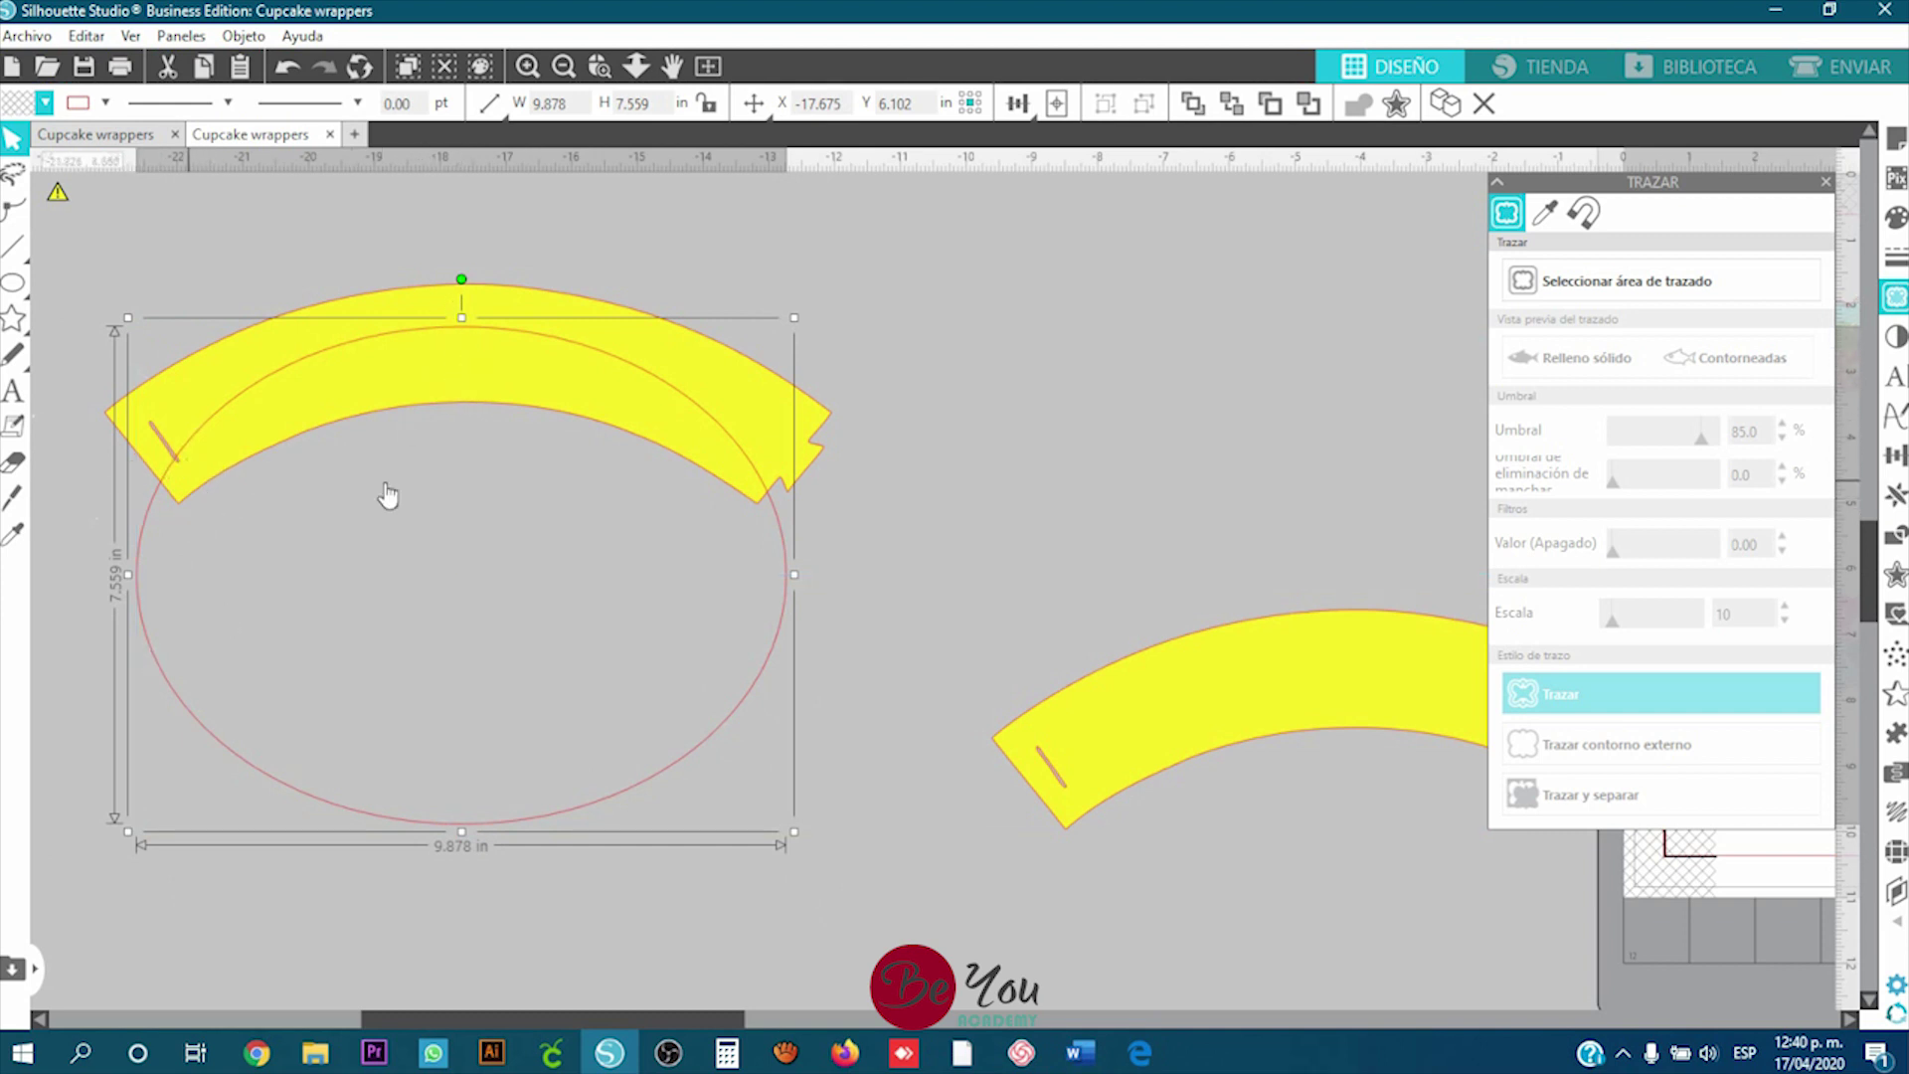
pyautogui.moveTo(461, 830); pyautogui.dragTo(521, 646)
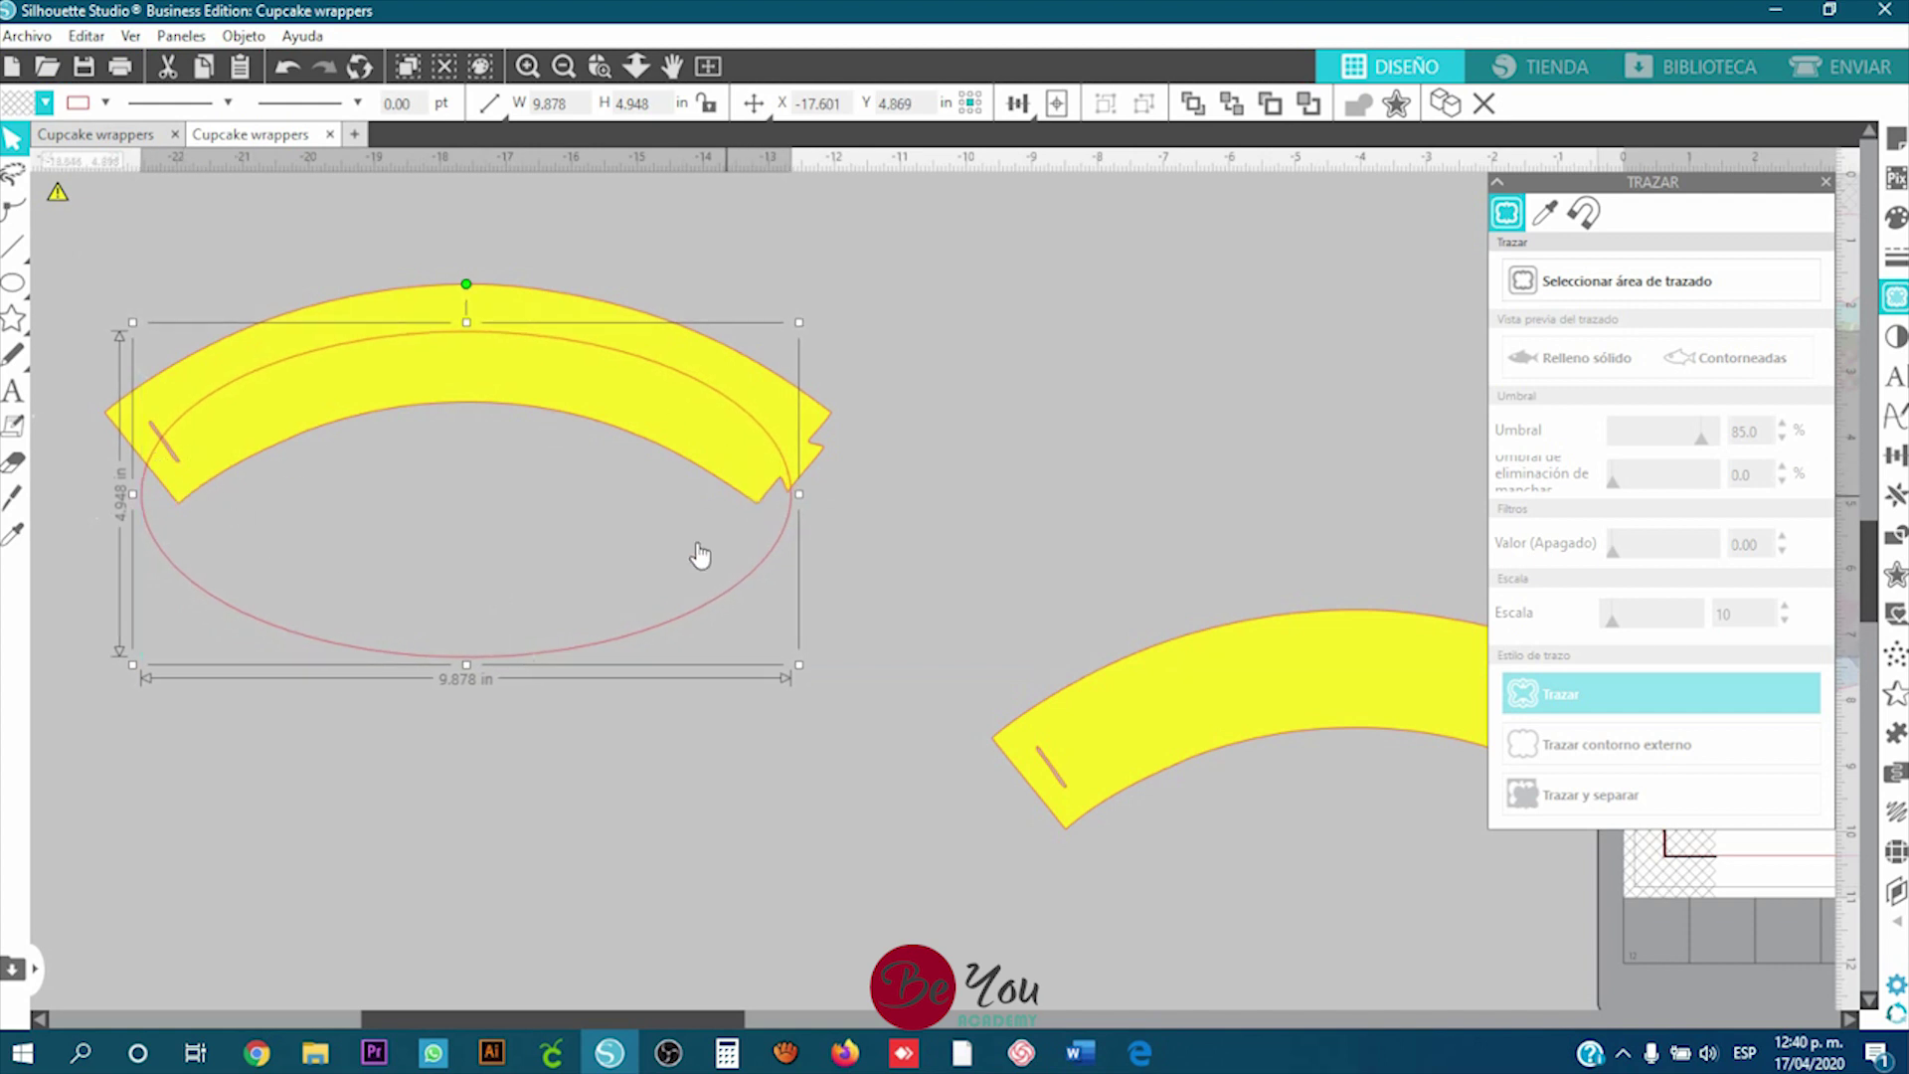
pyautogui.moveTo(593, 649); pyautogui.dragTo(593, 655)
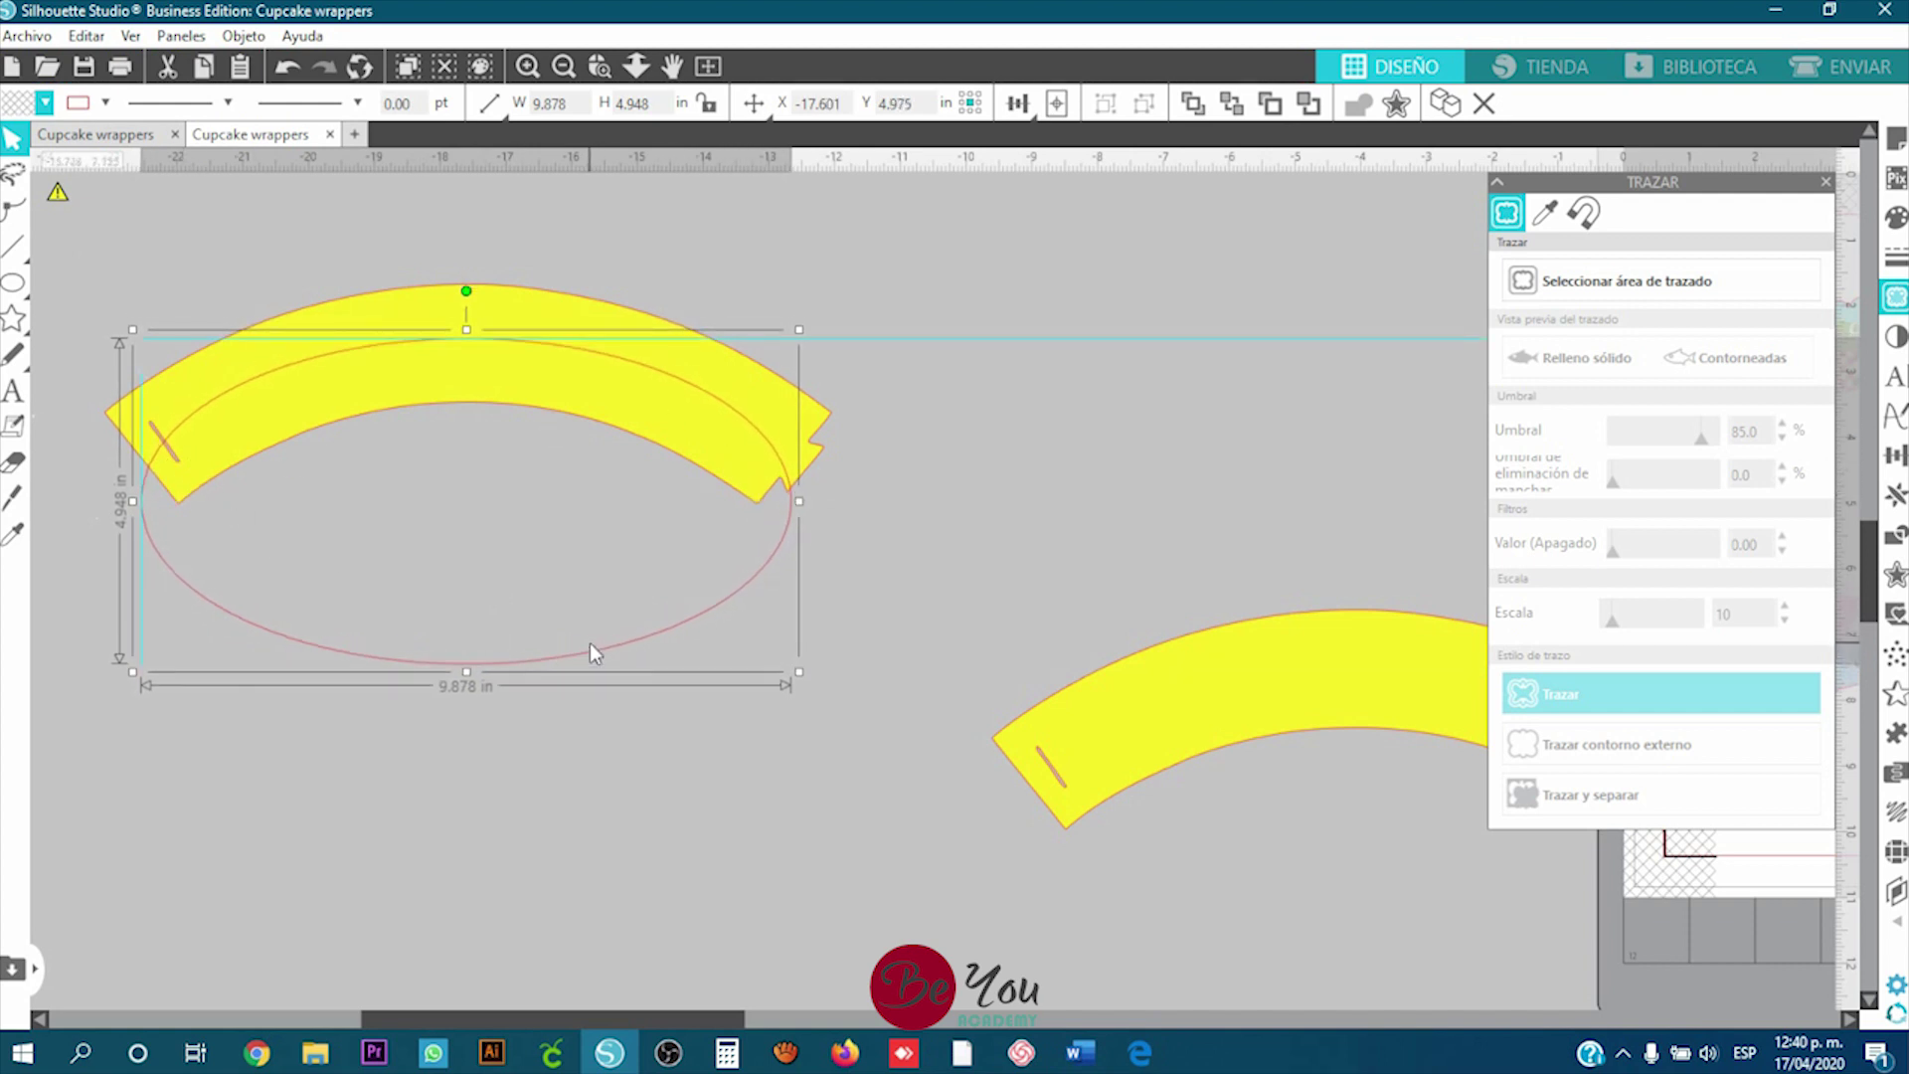
pyautogui.moveTo(471, 674); pyautogui.dragTo(473, 658)
# Step: Divide the original wrapper and the overlapping ellipse into separate pieces
pyautogui.click(897, 527)
pyautogui.moveTo(897, 517); pyautogui.dragTo(213, 247)
pyautogui.click(1895, 537)
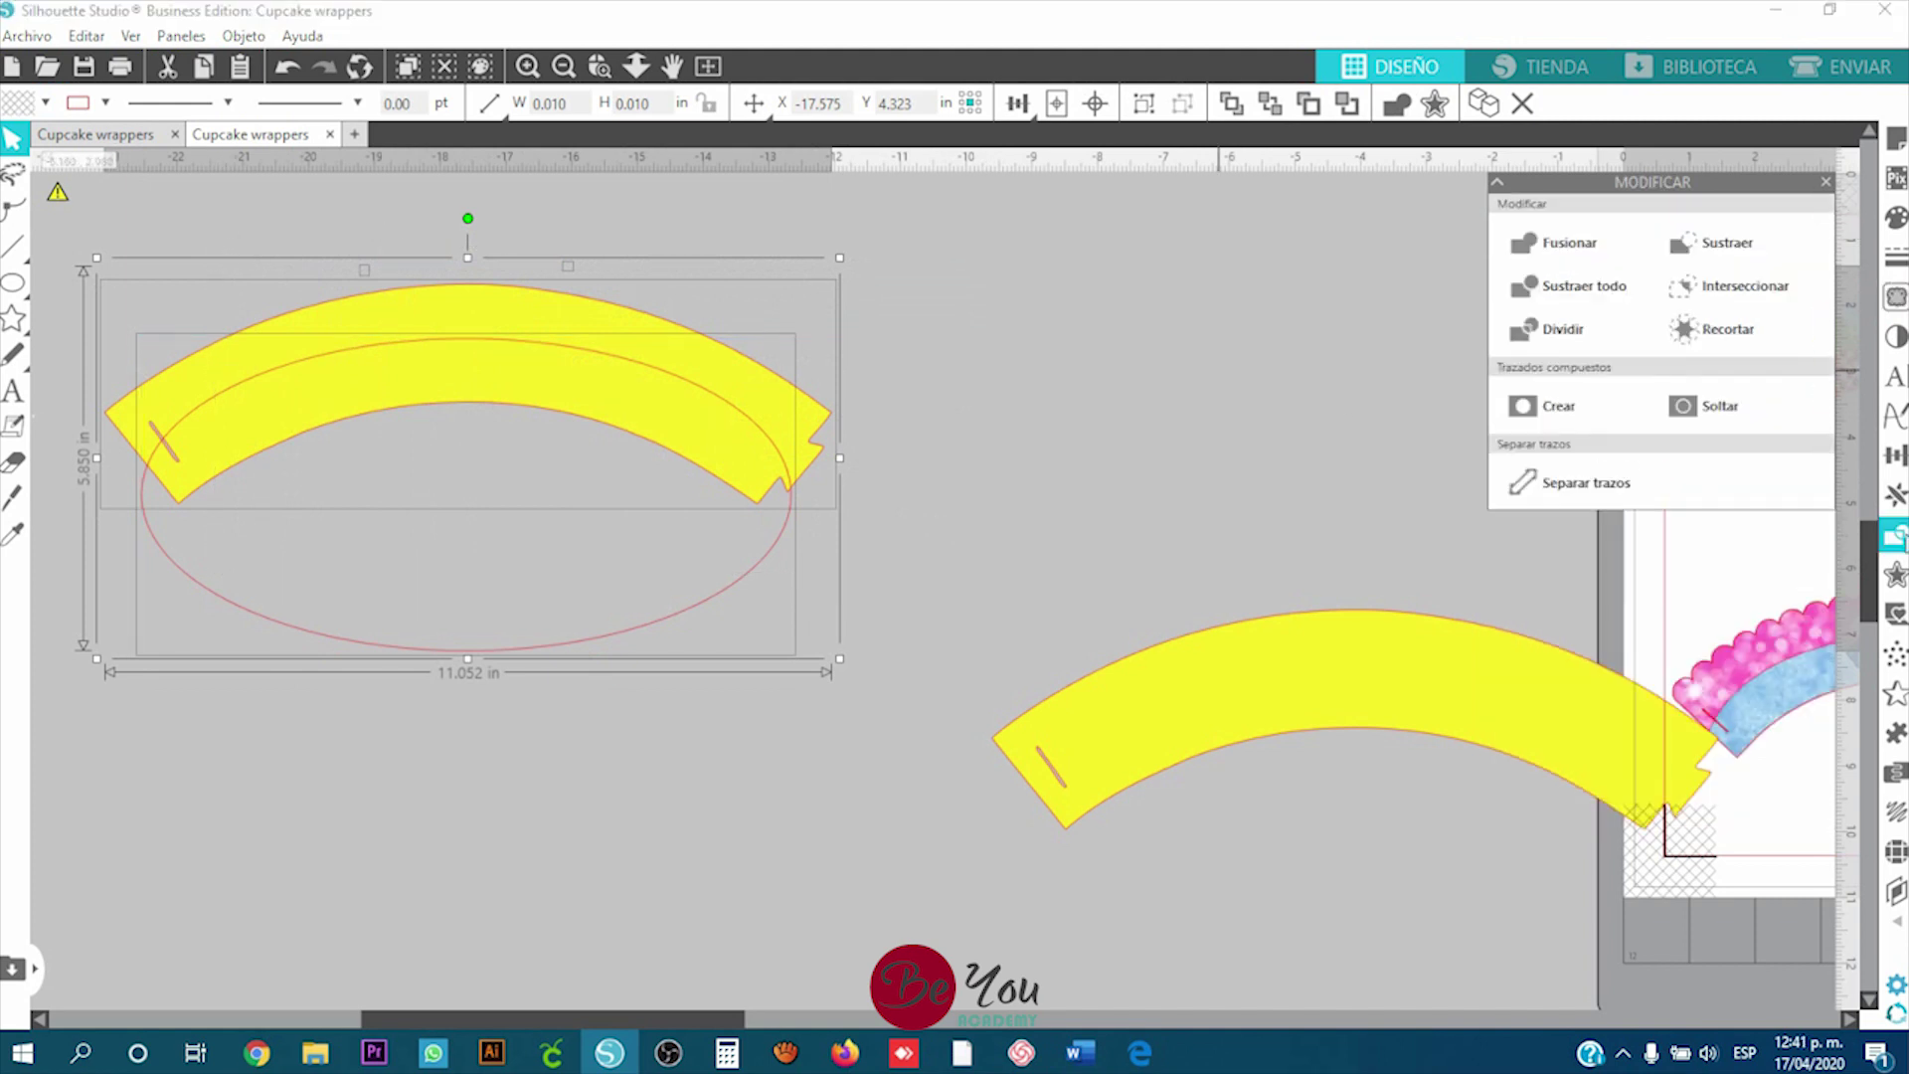
pyautogui.click(1591, 334)
# Step: Pull the upper yellow strip away, delete the remaining divided pieces, and reposition the full wrapper copy
pyautogui.moveTo(859, 388); pyautogui.dragTo(1196, 376)
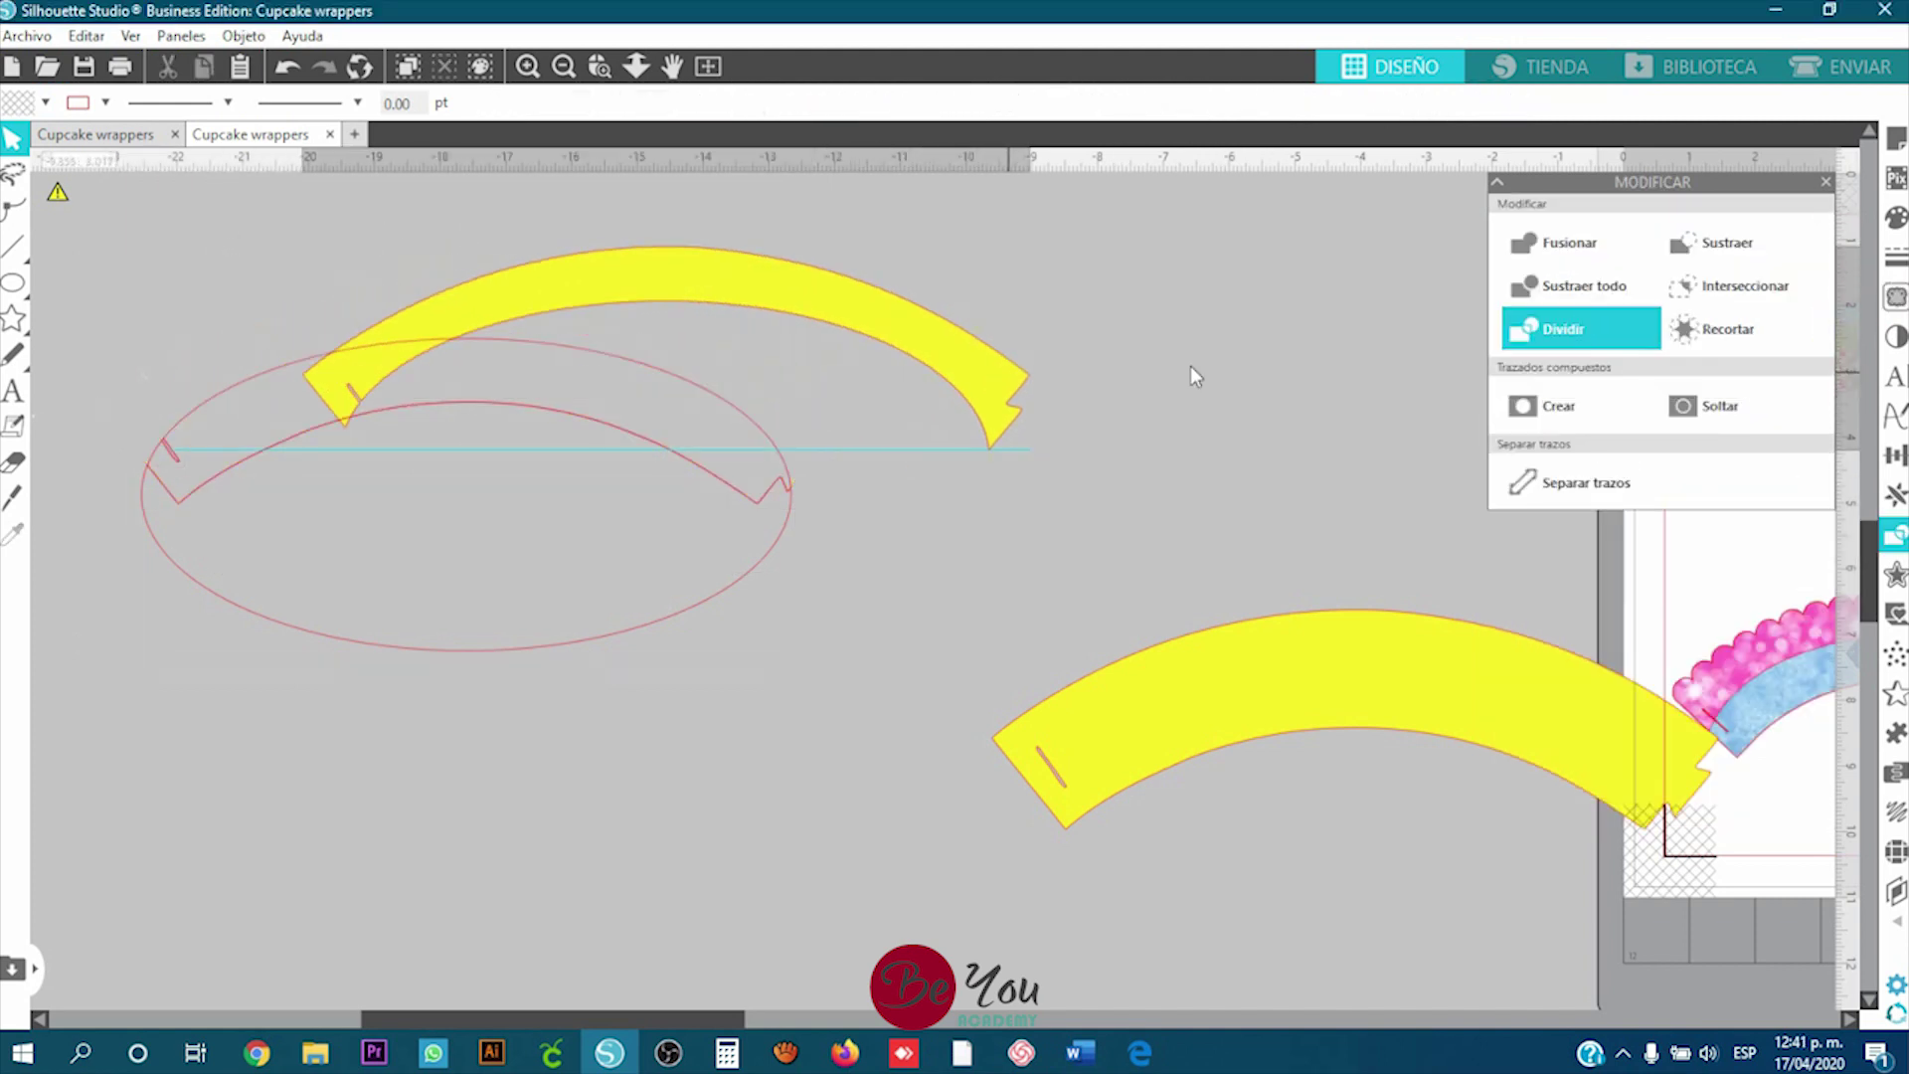
pyautogui.click(300, 470)
pyautogui.press('Delete')
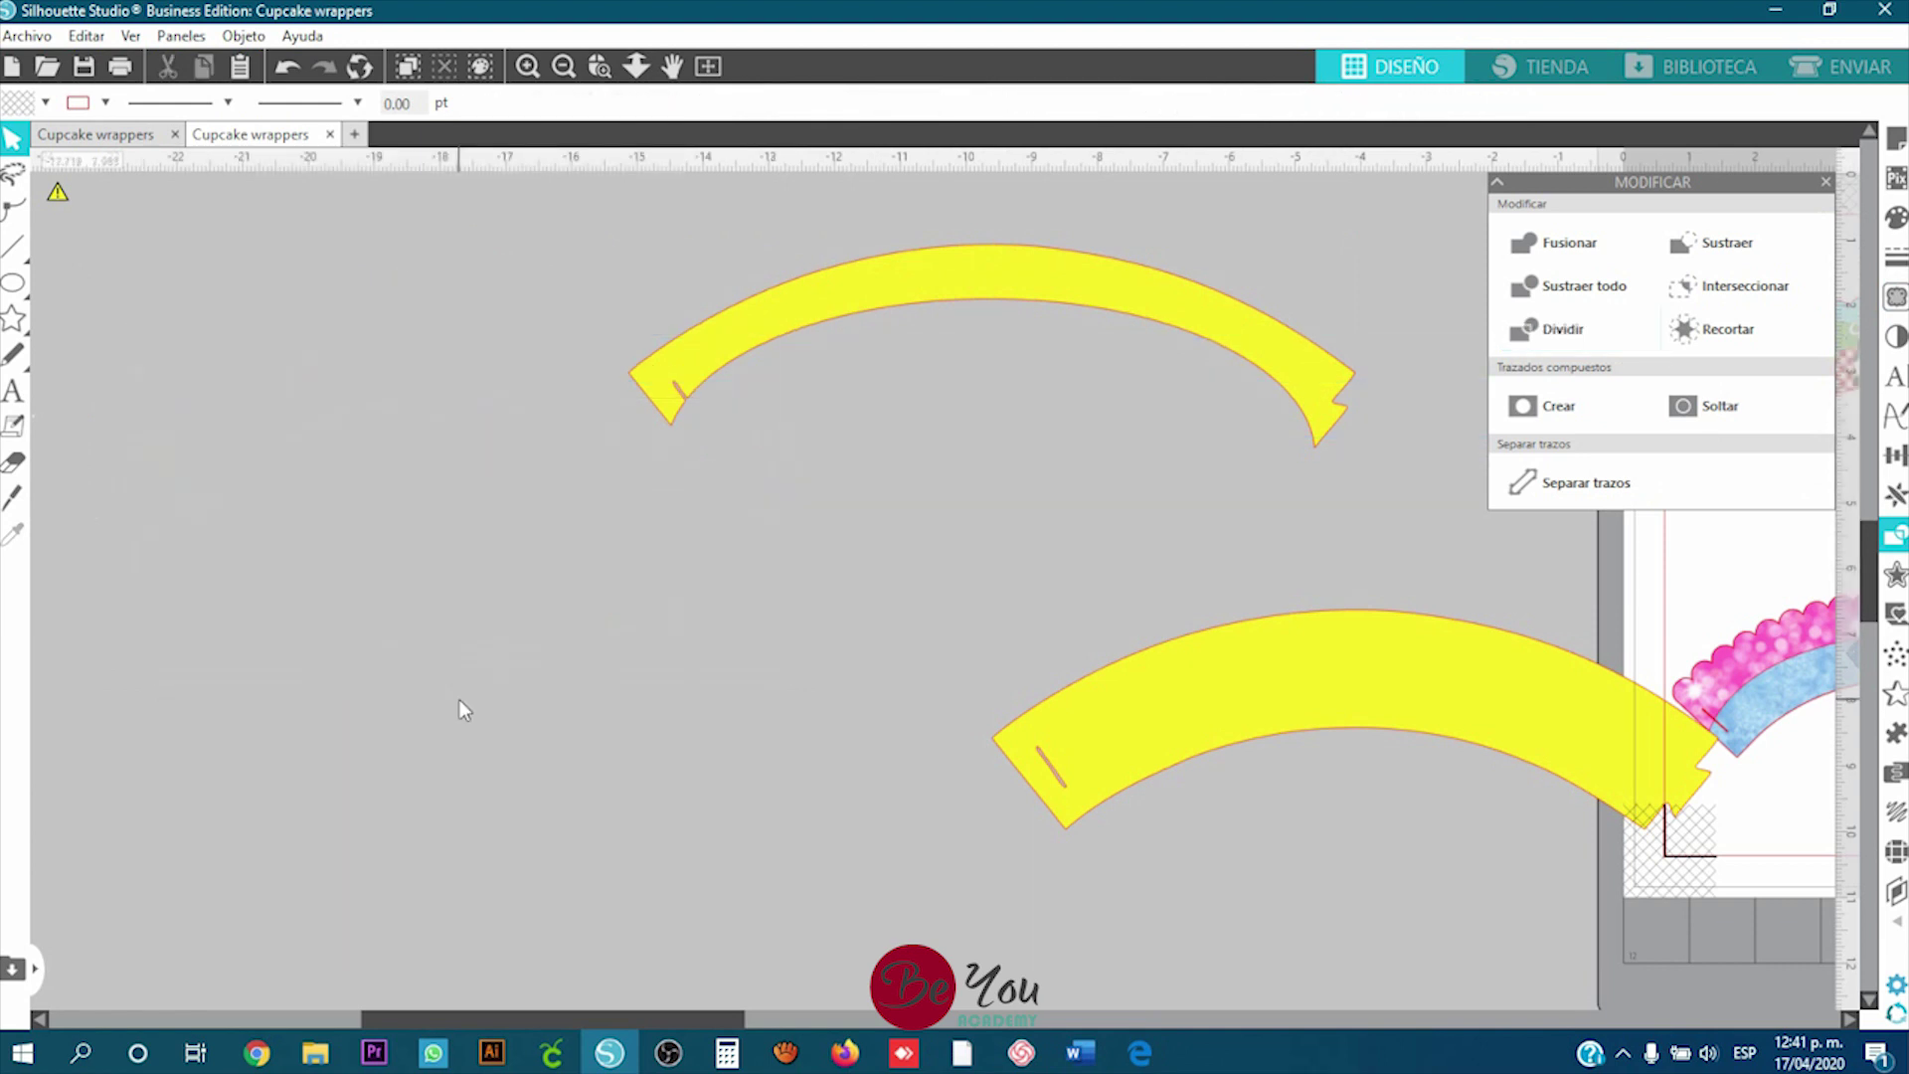
pyautogui.moveTo(1389, 676); pyautogui.dragTo(1311, 500)
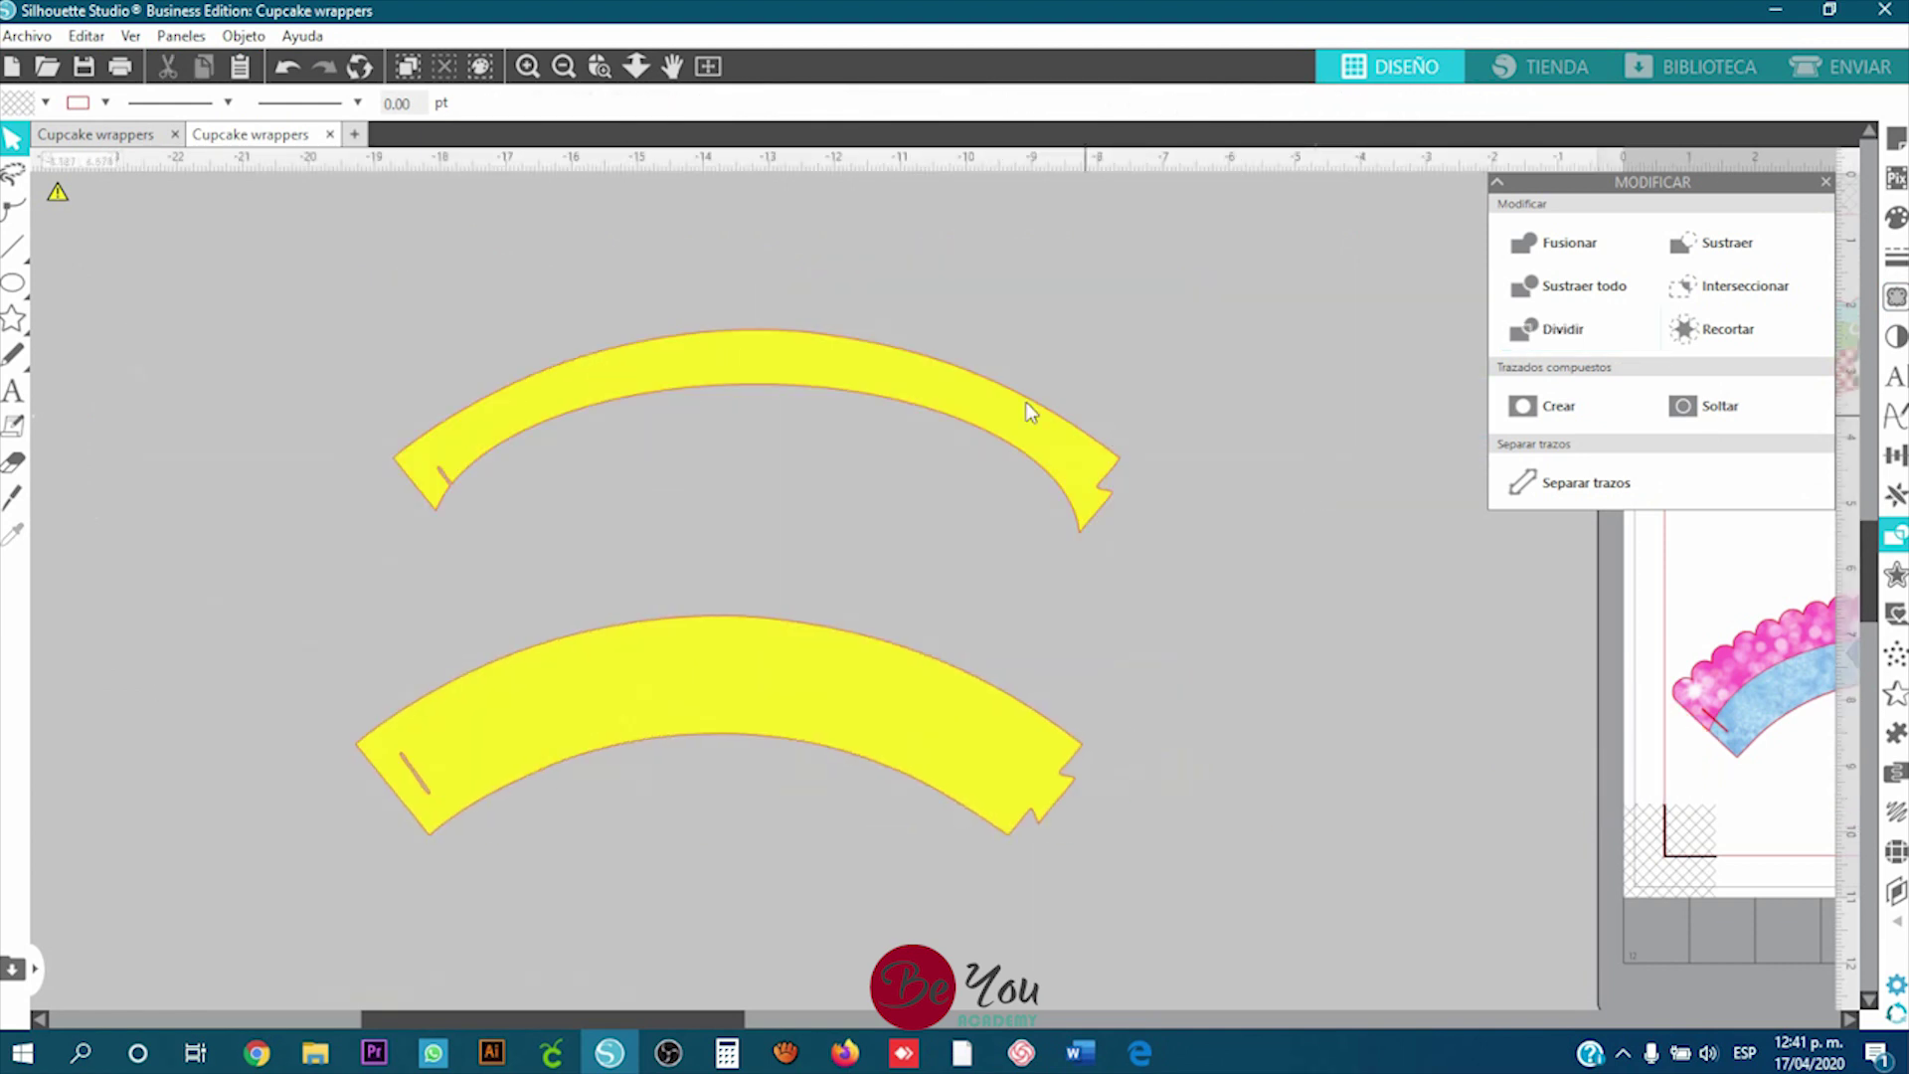
# Step: Fill the narrow upper strip with the red and yellow checkered pattern BgJaneJoArt (2) from the Circo folder
pyautogui.click(706, 396)
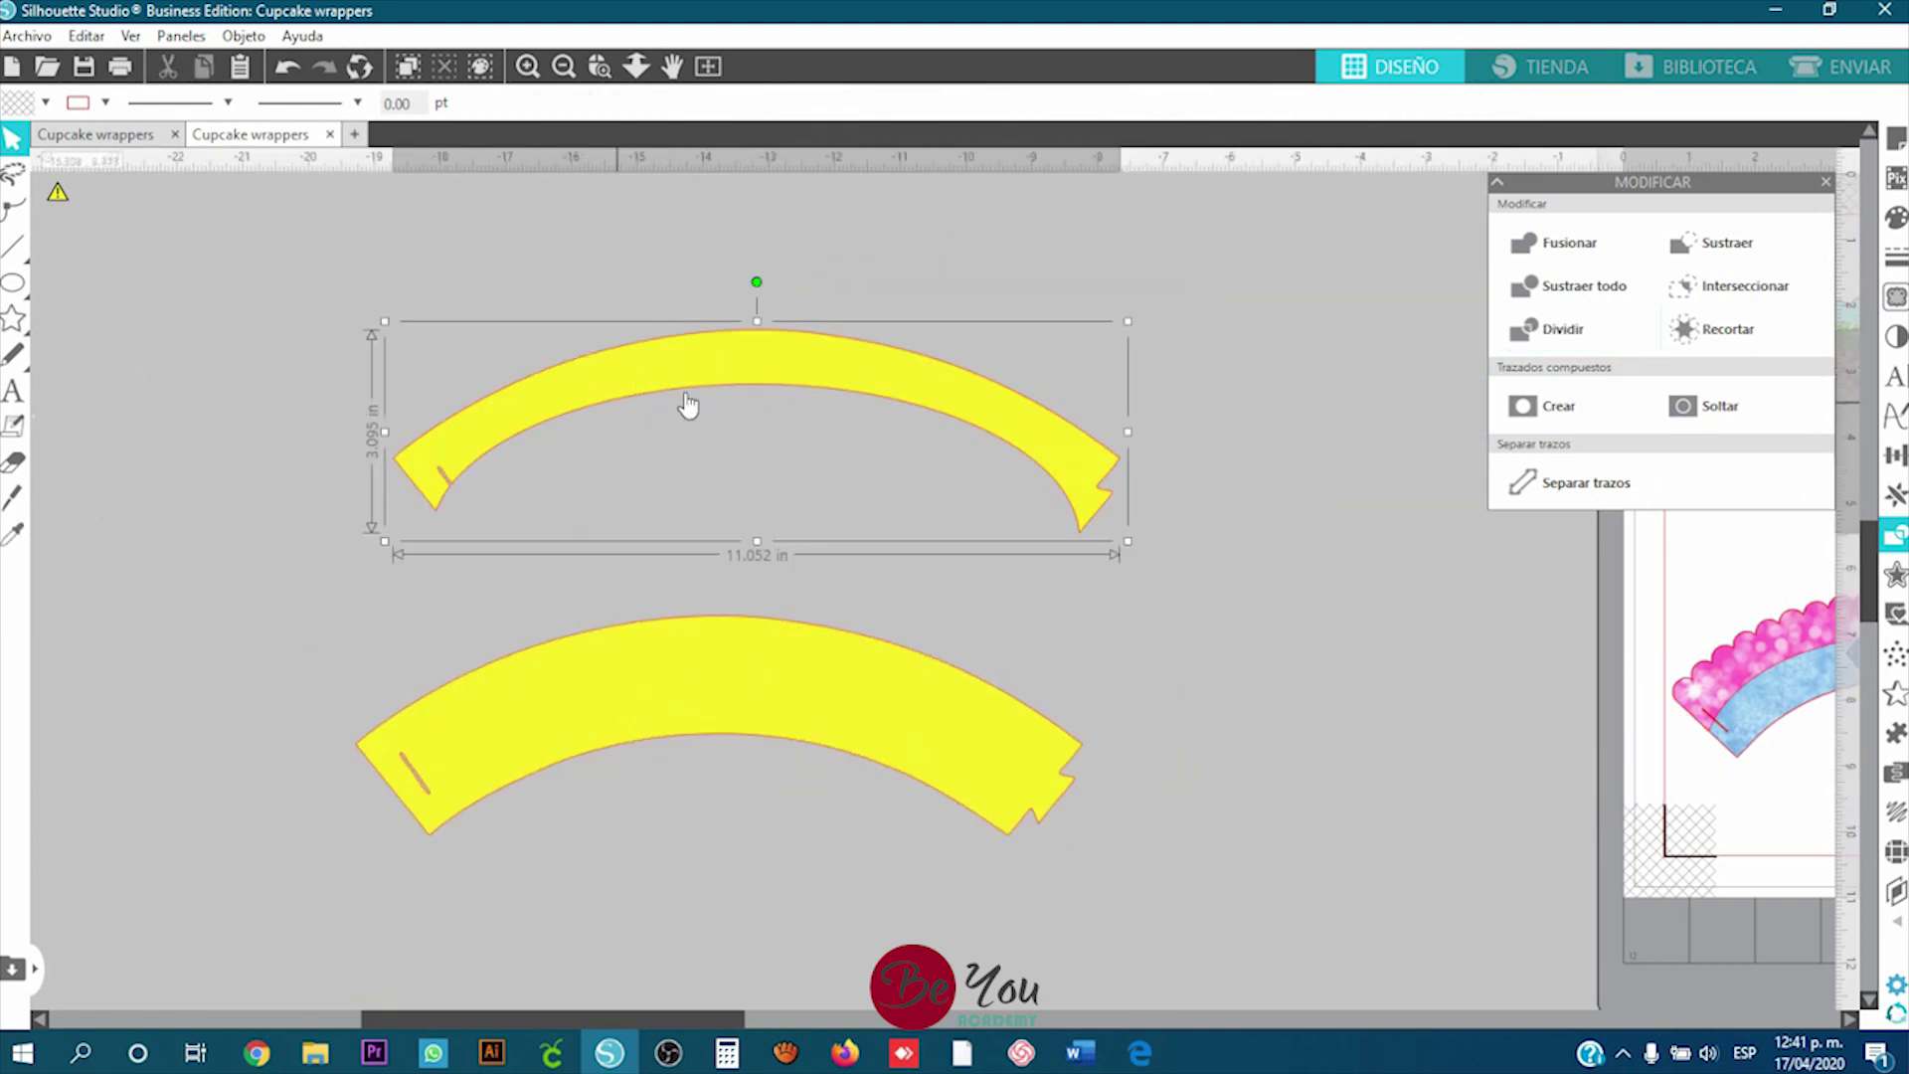
pyautogui.moveTo(315, 1054)
pyautogui.click(368, 995)
pyautogui.moveTo(696, 398); pyautogui.dragTo(741, 354)
# Step: Fill the full wrapper with the yellow polka-dot pattern BgJaneJoArt (11) from the Circo folder
pyautogui.moveTo(315, 1054)
pyautogui.click(468, 915)
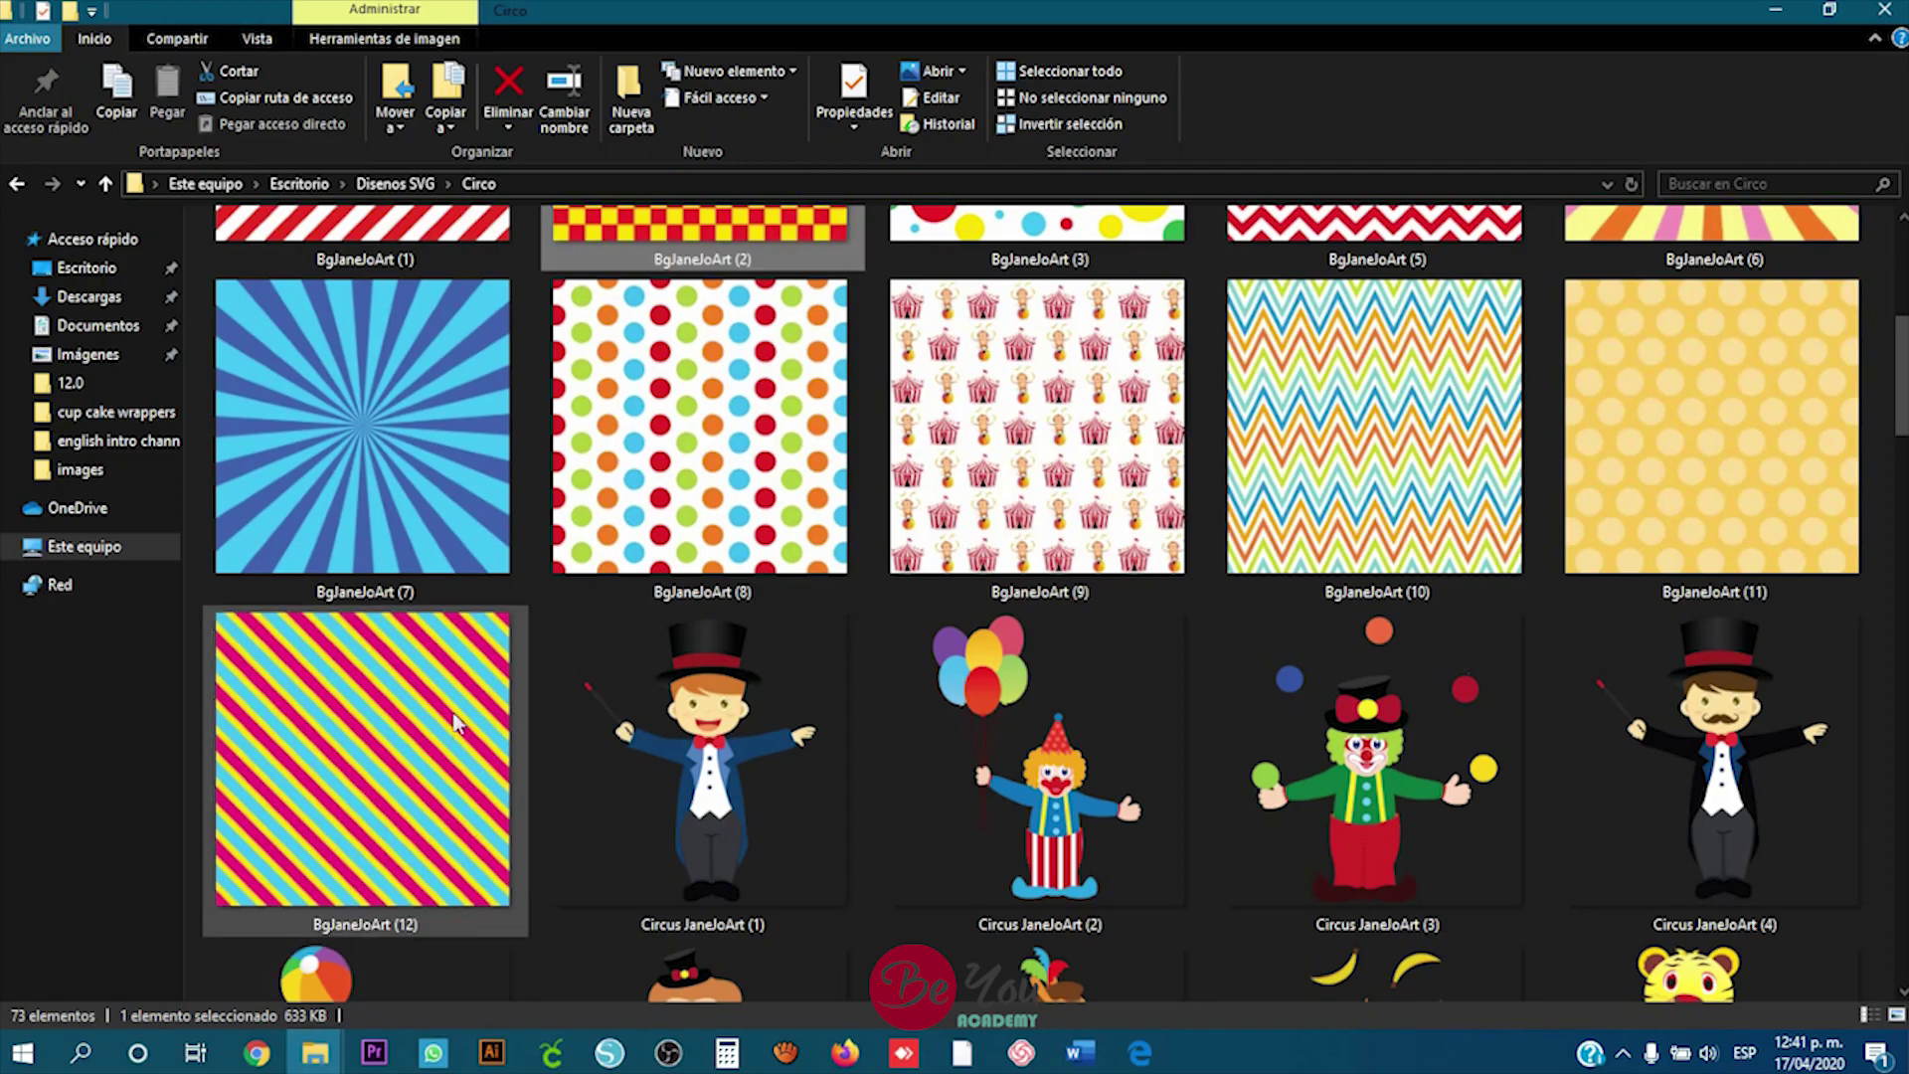
pyautogui.moveTo(1710, 418); pyautogui.dragTo(683, 704)
# Step: Lay the checkered strip over the polka-dot wrapper, centre the two on each other, and align their top edges
pyautogui.moveTo(761, 373); pyautogui.dragTo(965, 716)
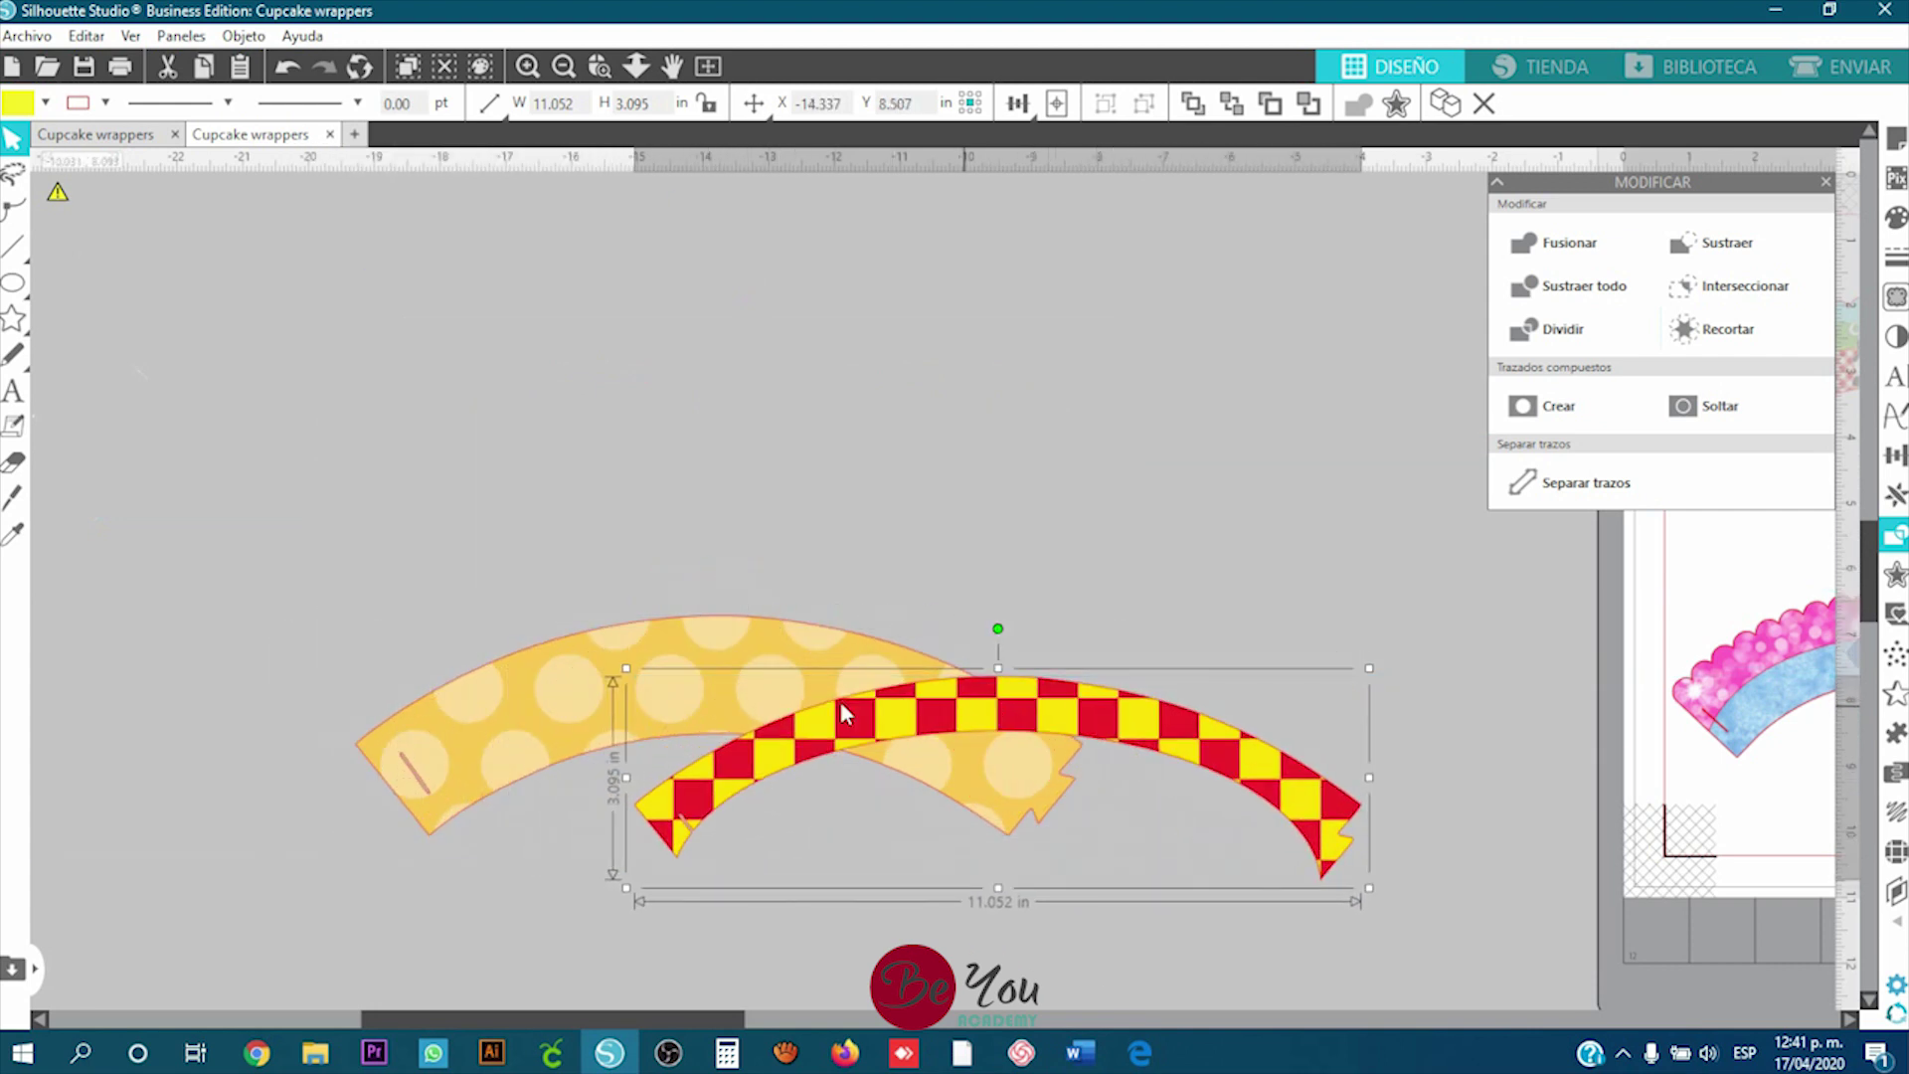
pyautogui.moveTo(298, 446); pyautogui.dragTo(945, 833)
pyautogui.moveTo(1248, 932); pyautogui.dragTo(1246, 927)
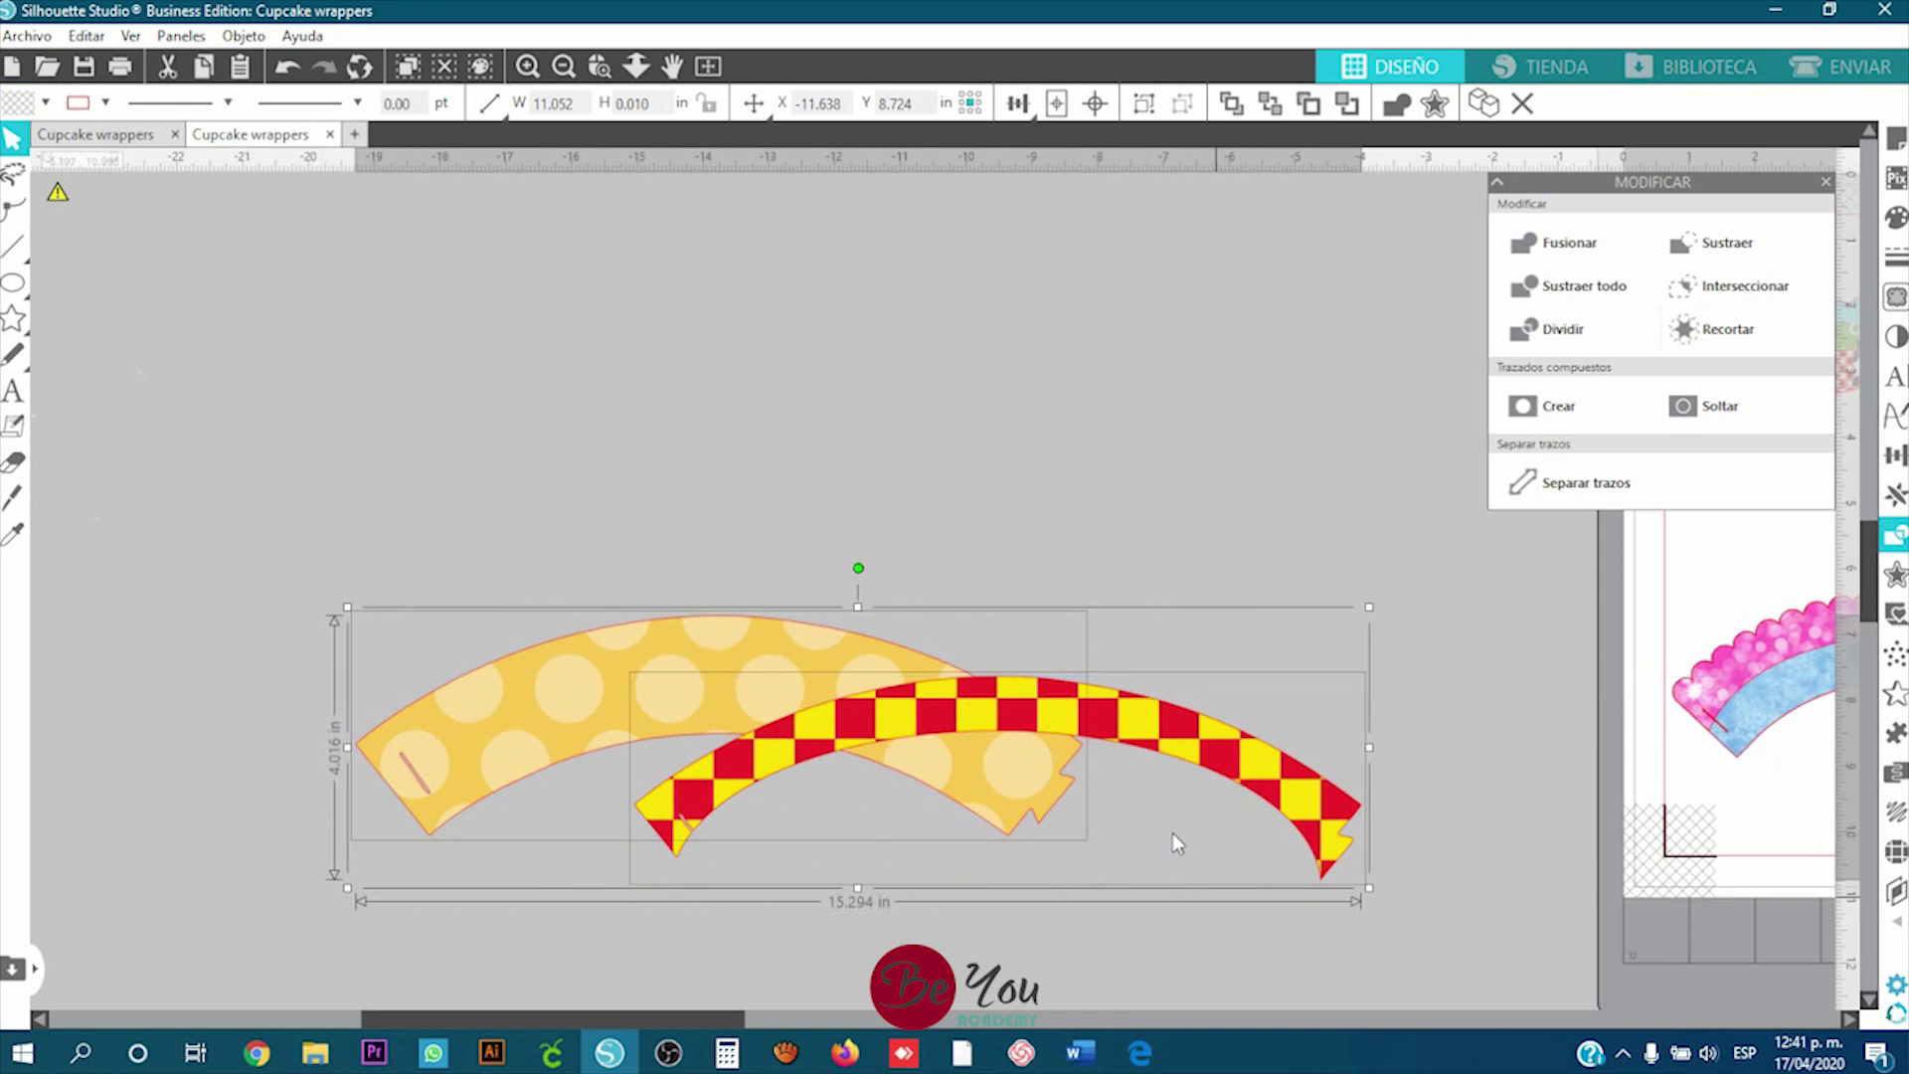
pyautogui.click(1097, 104)
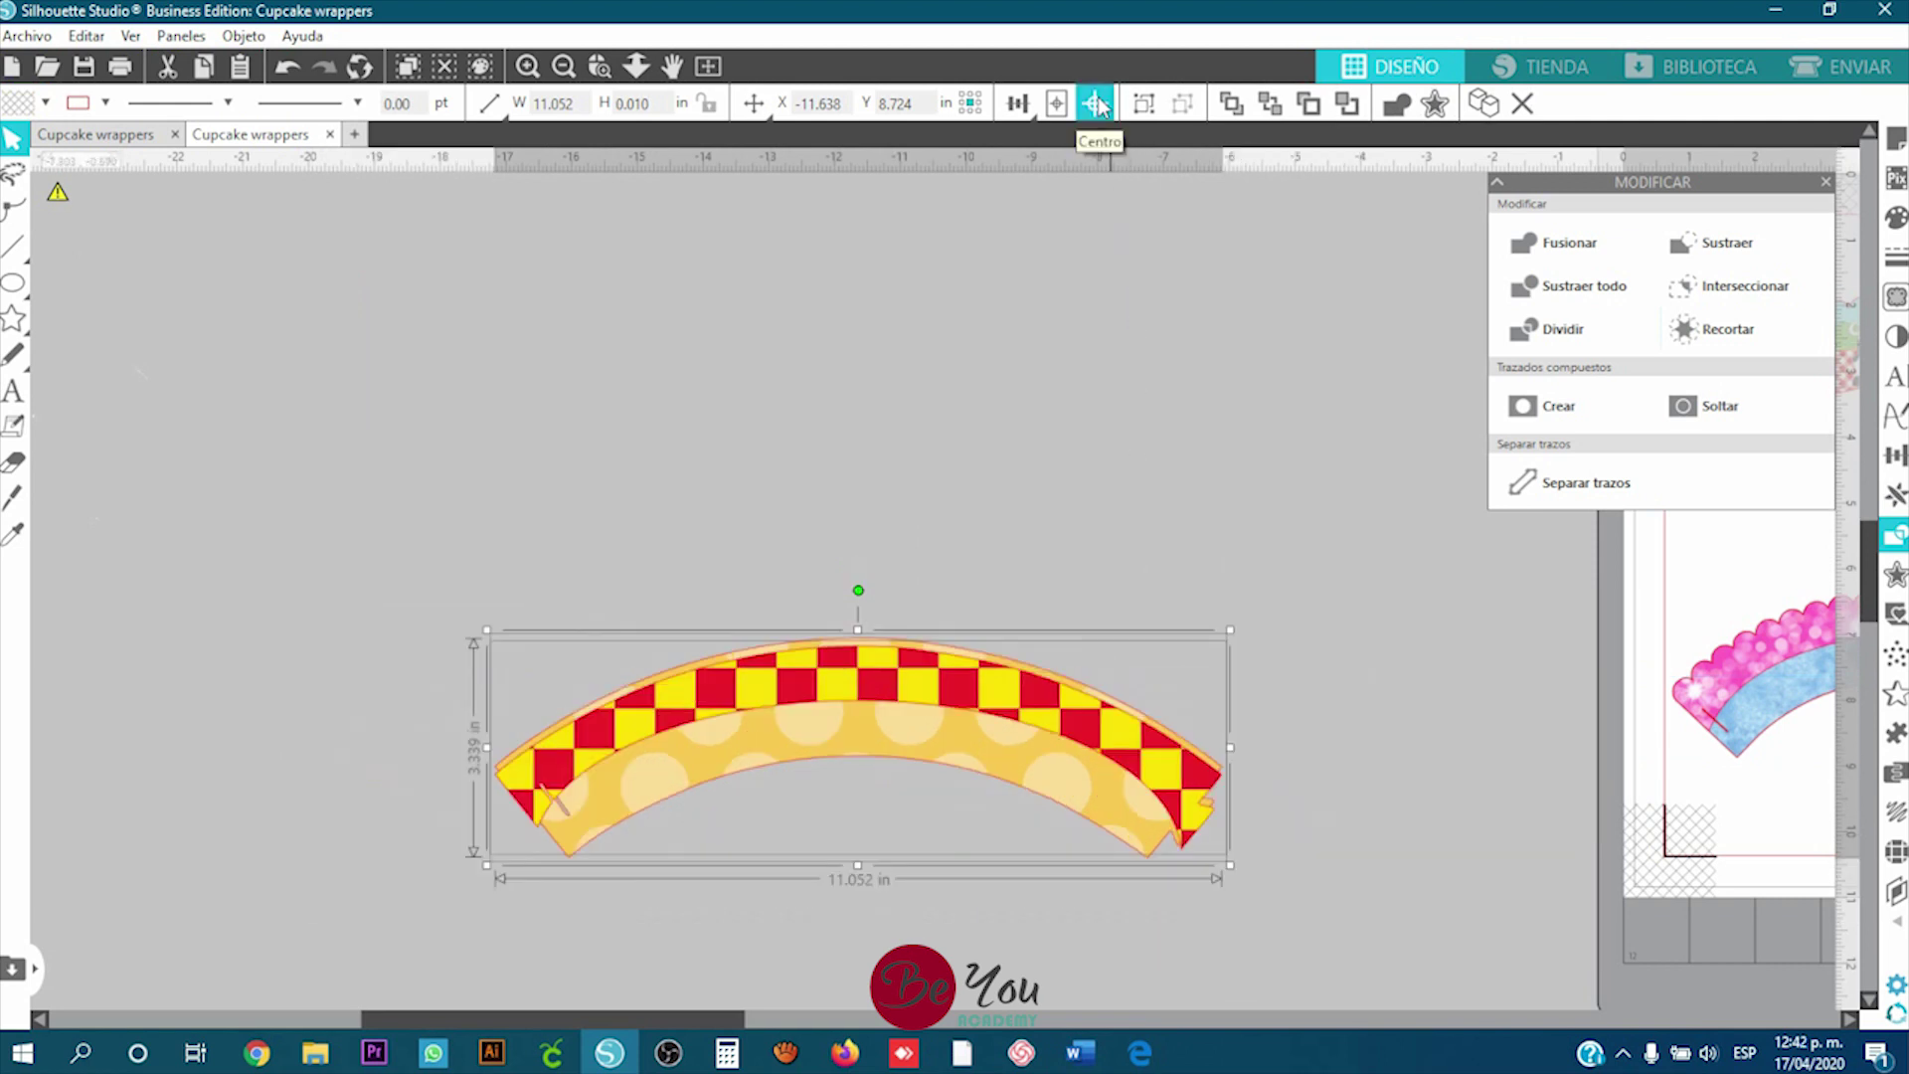
pyautogui.click(1028, 115)
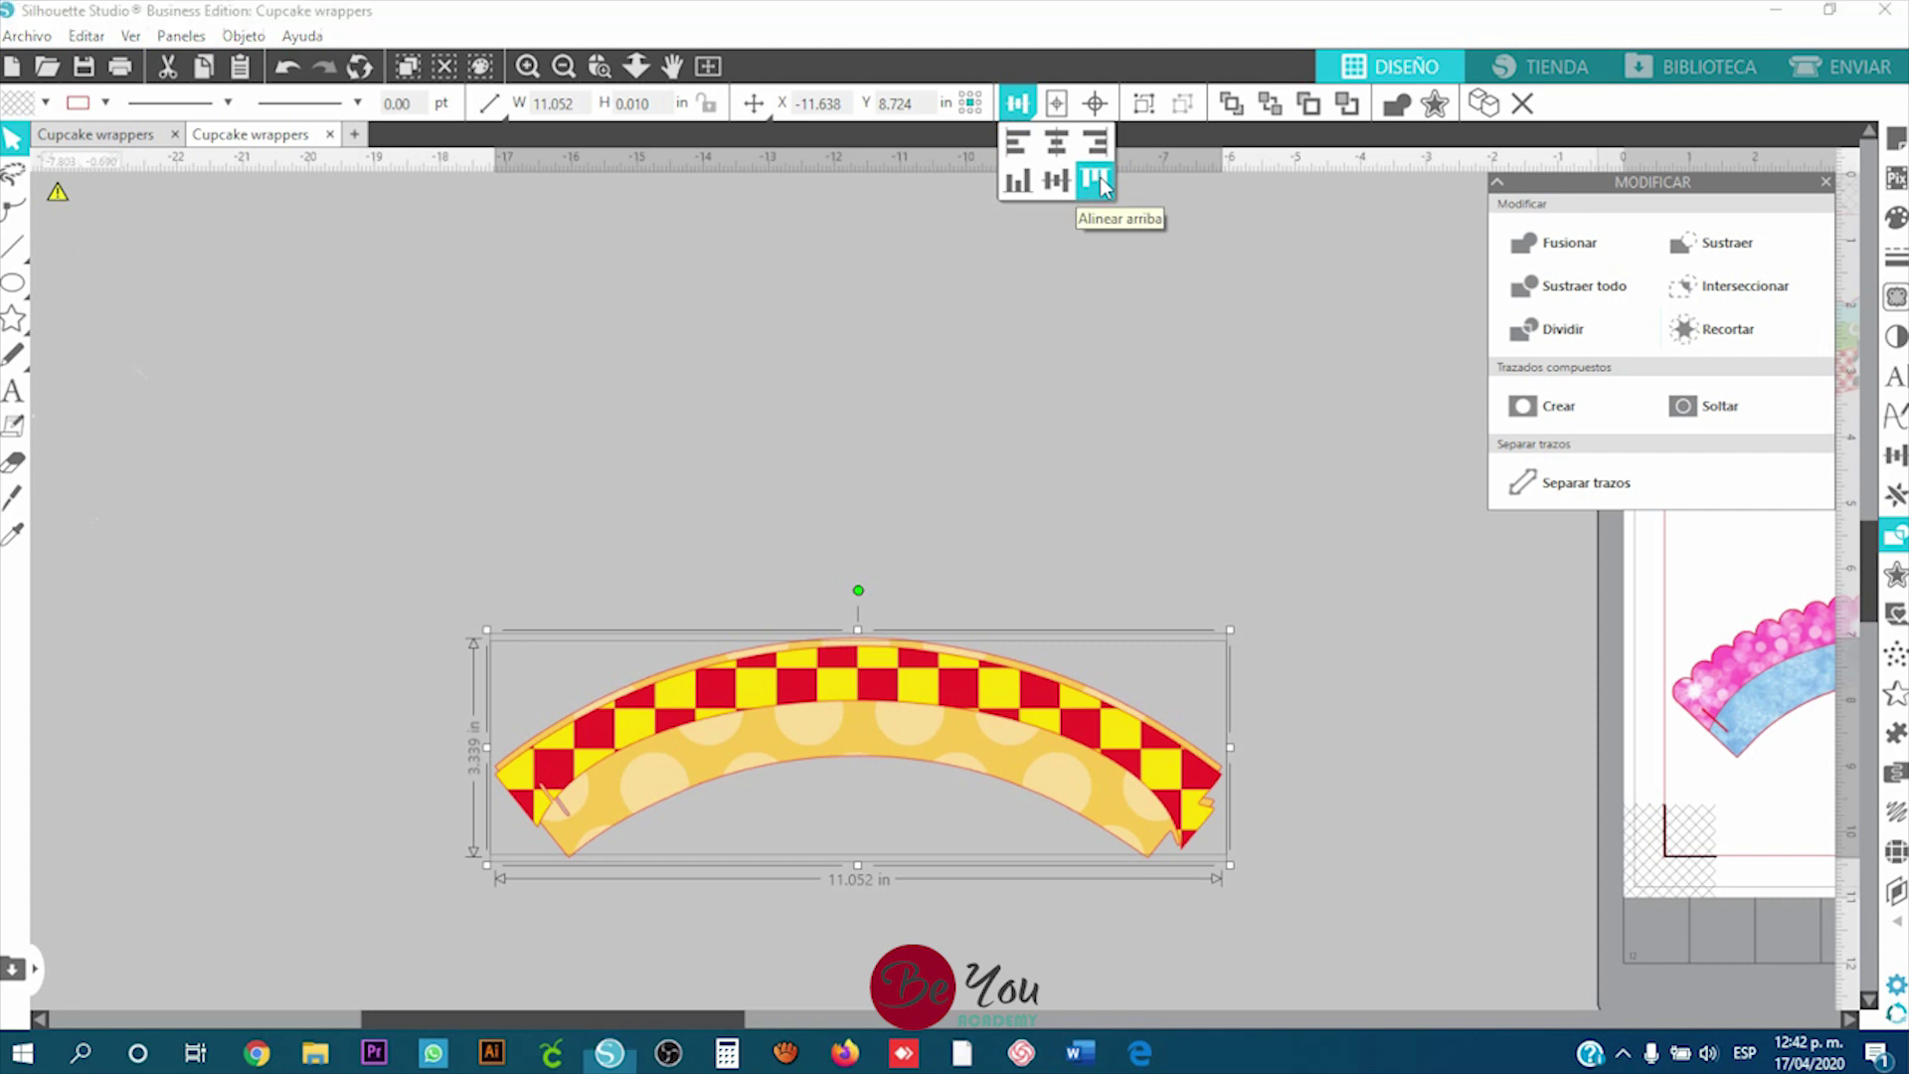
pyautogui.click(1097, 179)
pyautogui.click(987, 449)
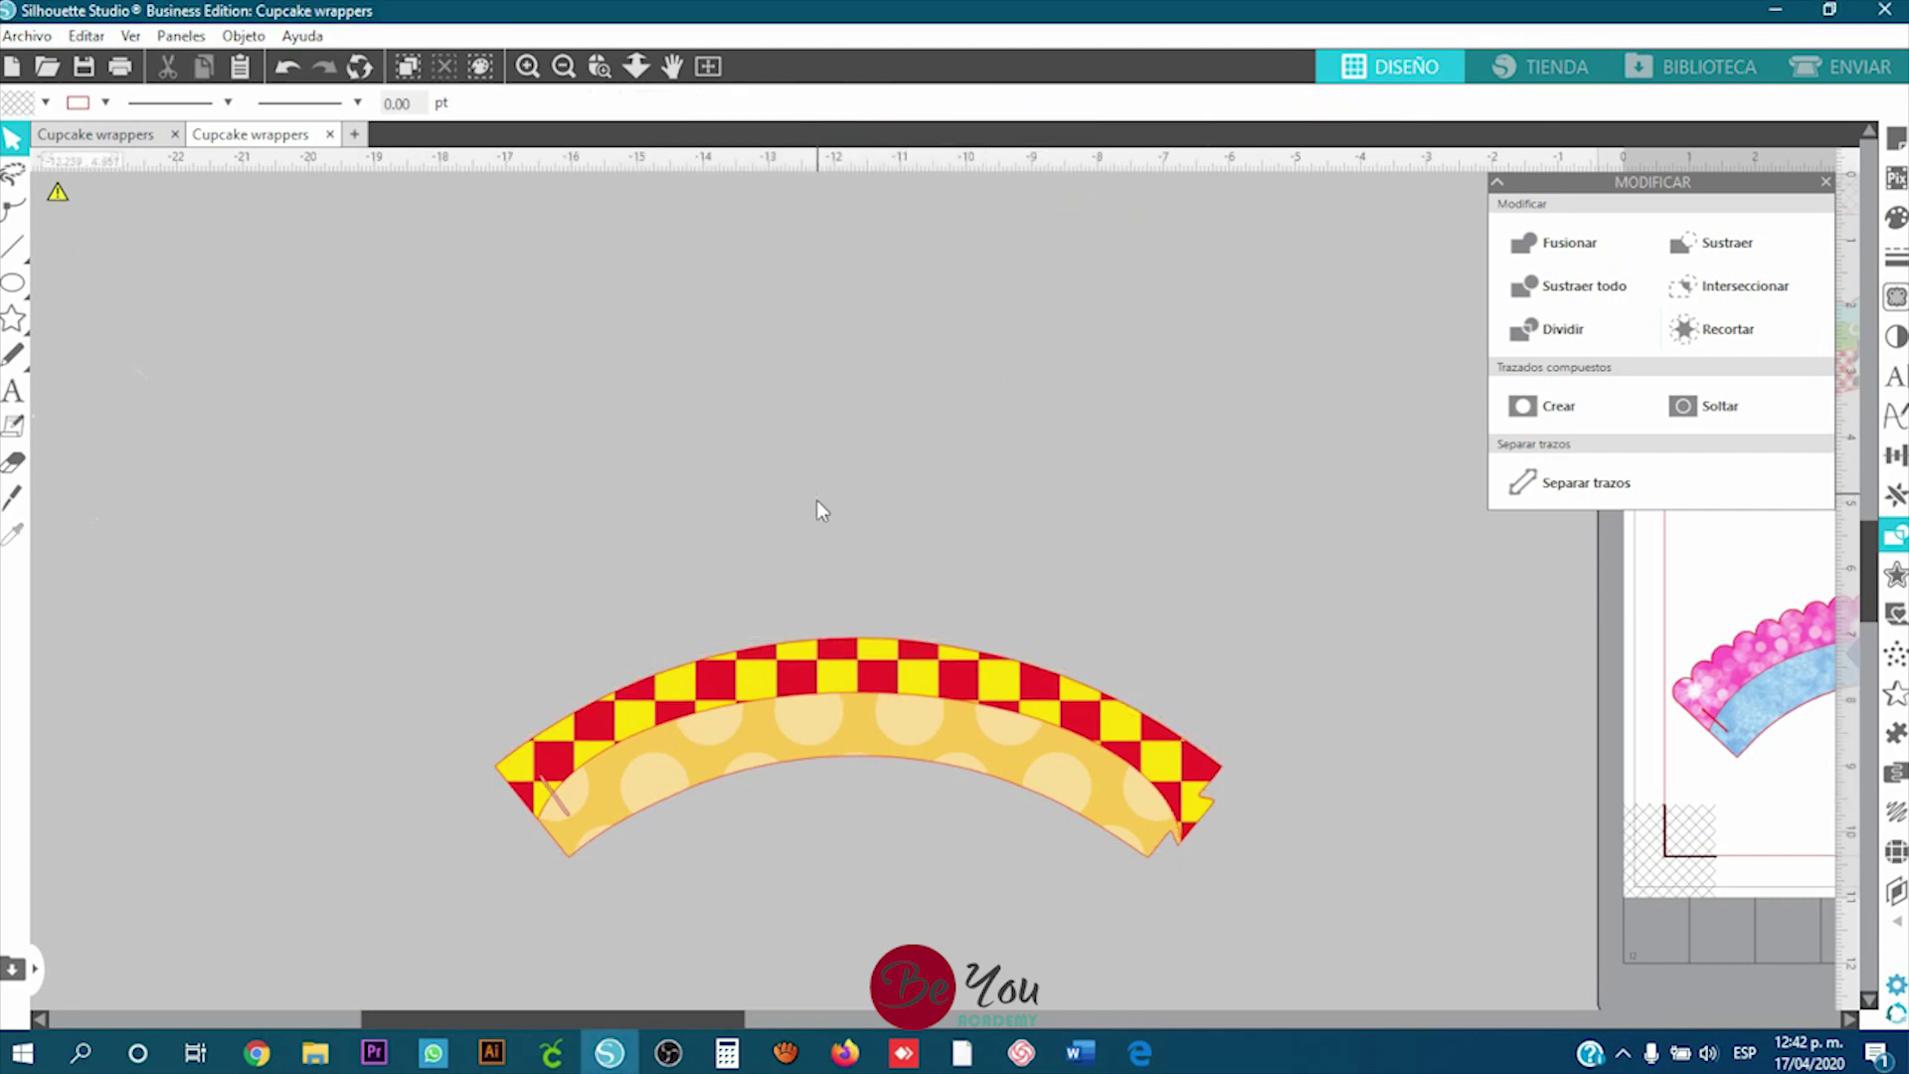
# Step: Import the boy ringmaster image Circus JaneJoArt (1) from the Circo folder into the design
pyautogui.scroll(-1, 805, 543)
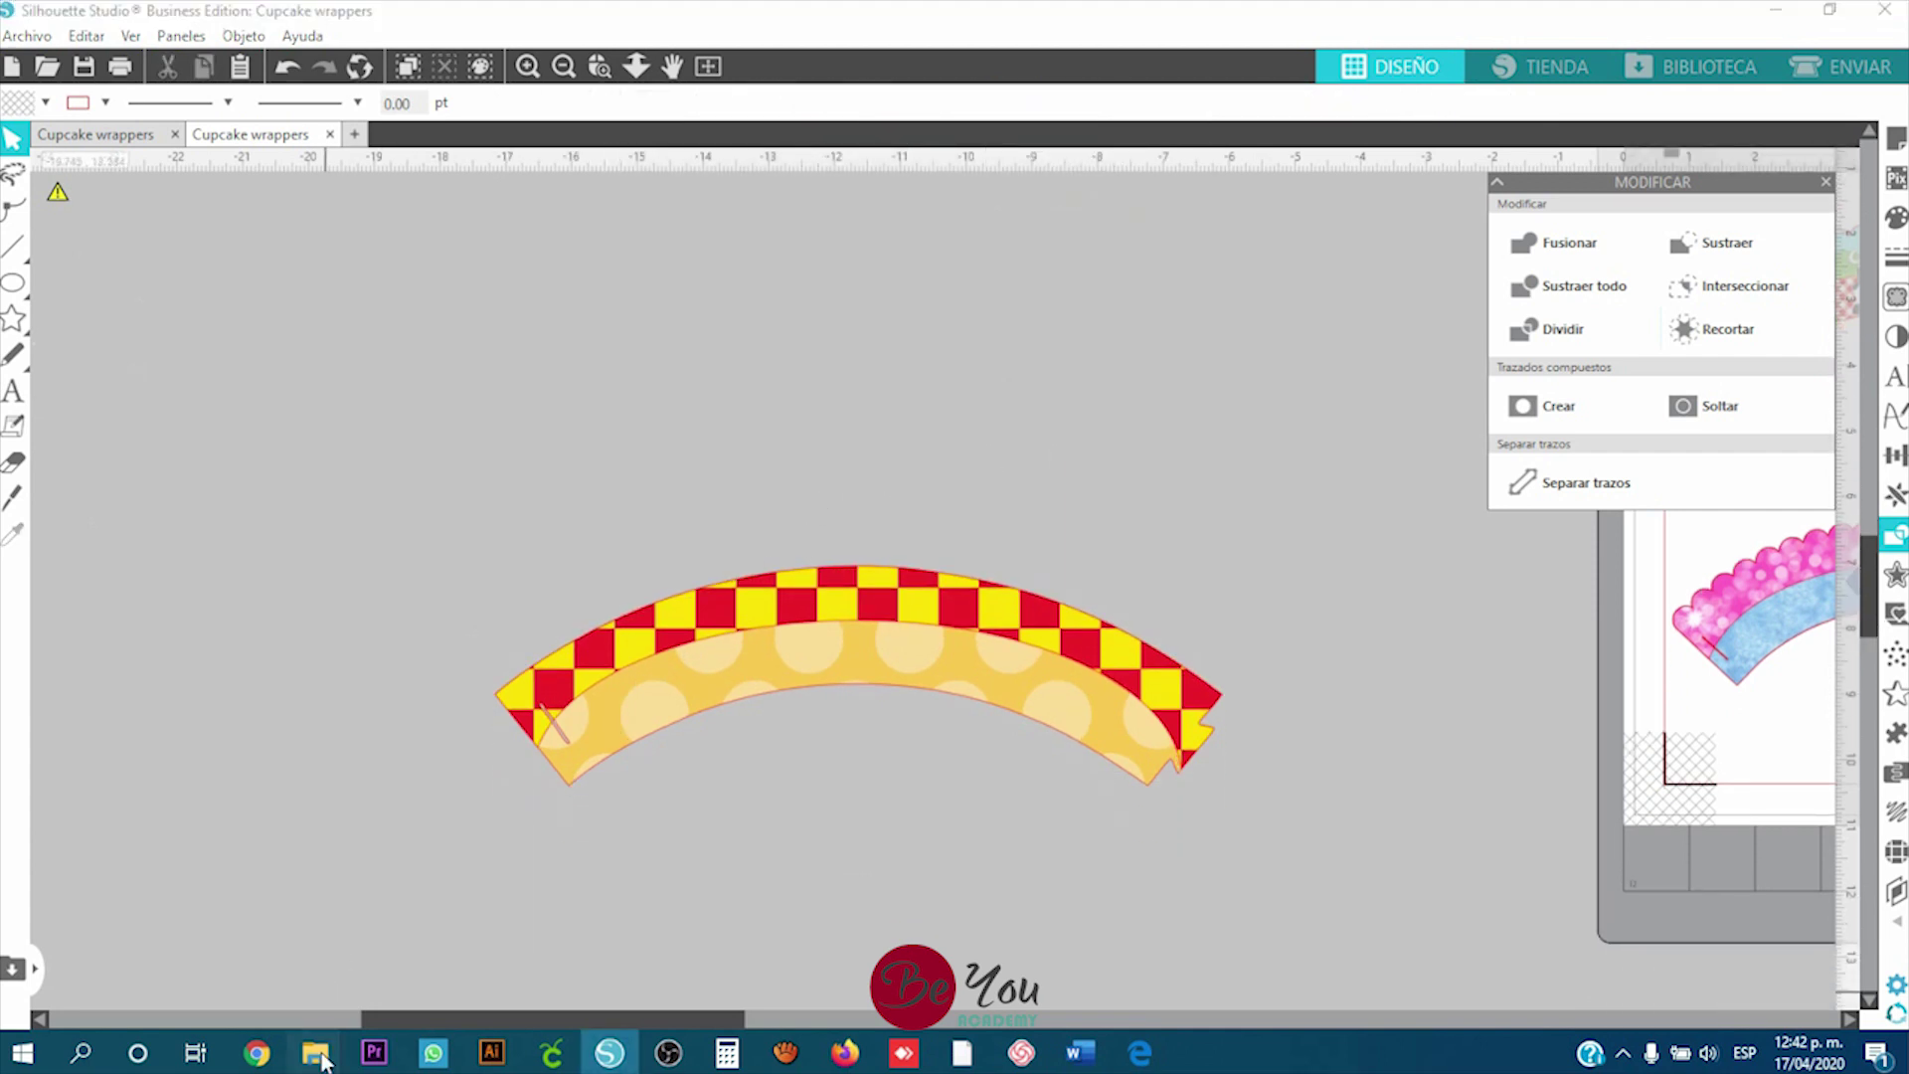
pyautogui.moveTo(315, 1053)
pyautogui.click(368, 971)
pyautogui.moveTo(710, 721); pyautogui.dragTo(610, 789)
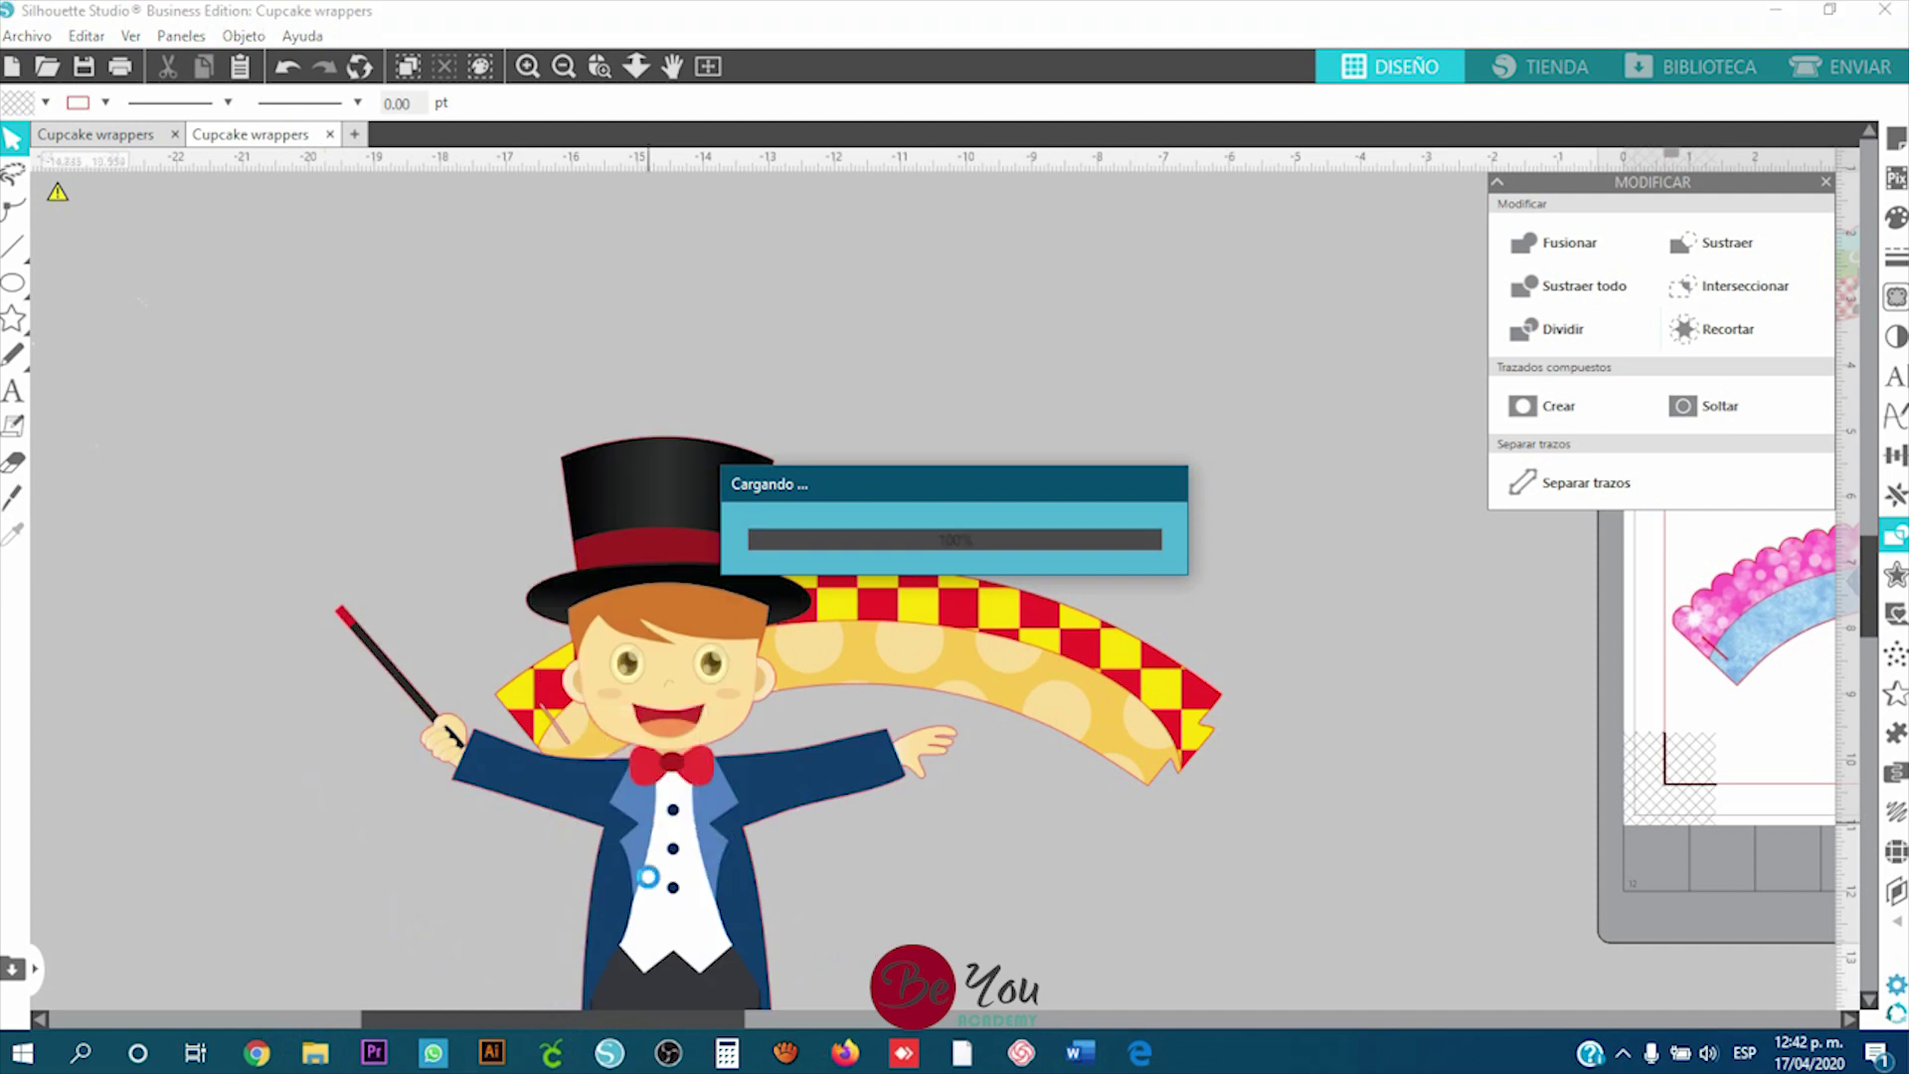
# Step: Scale the ringmaster down to about 1.43 by 1.74 in and place him at the middle of the wrapper
pyautogui.moveTo(966, 425); pyautogui.dragTo(612, 847)
pyautogui.moveTo(494, 994); pyautogui.dragTo(905, 443)
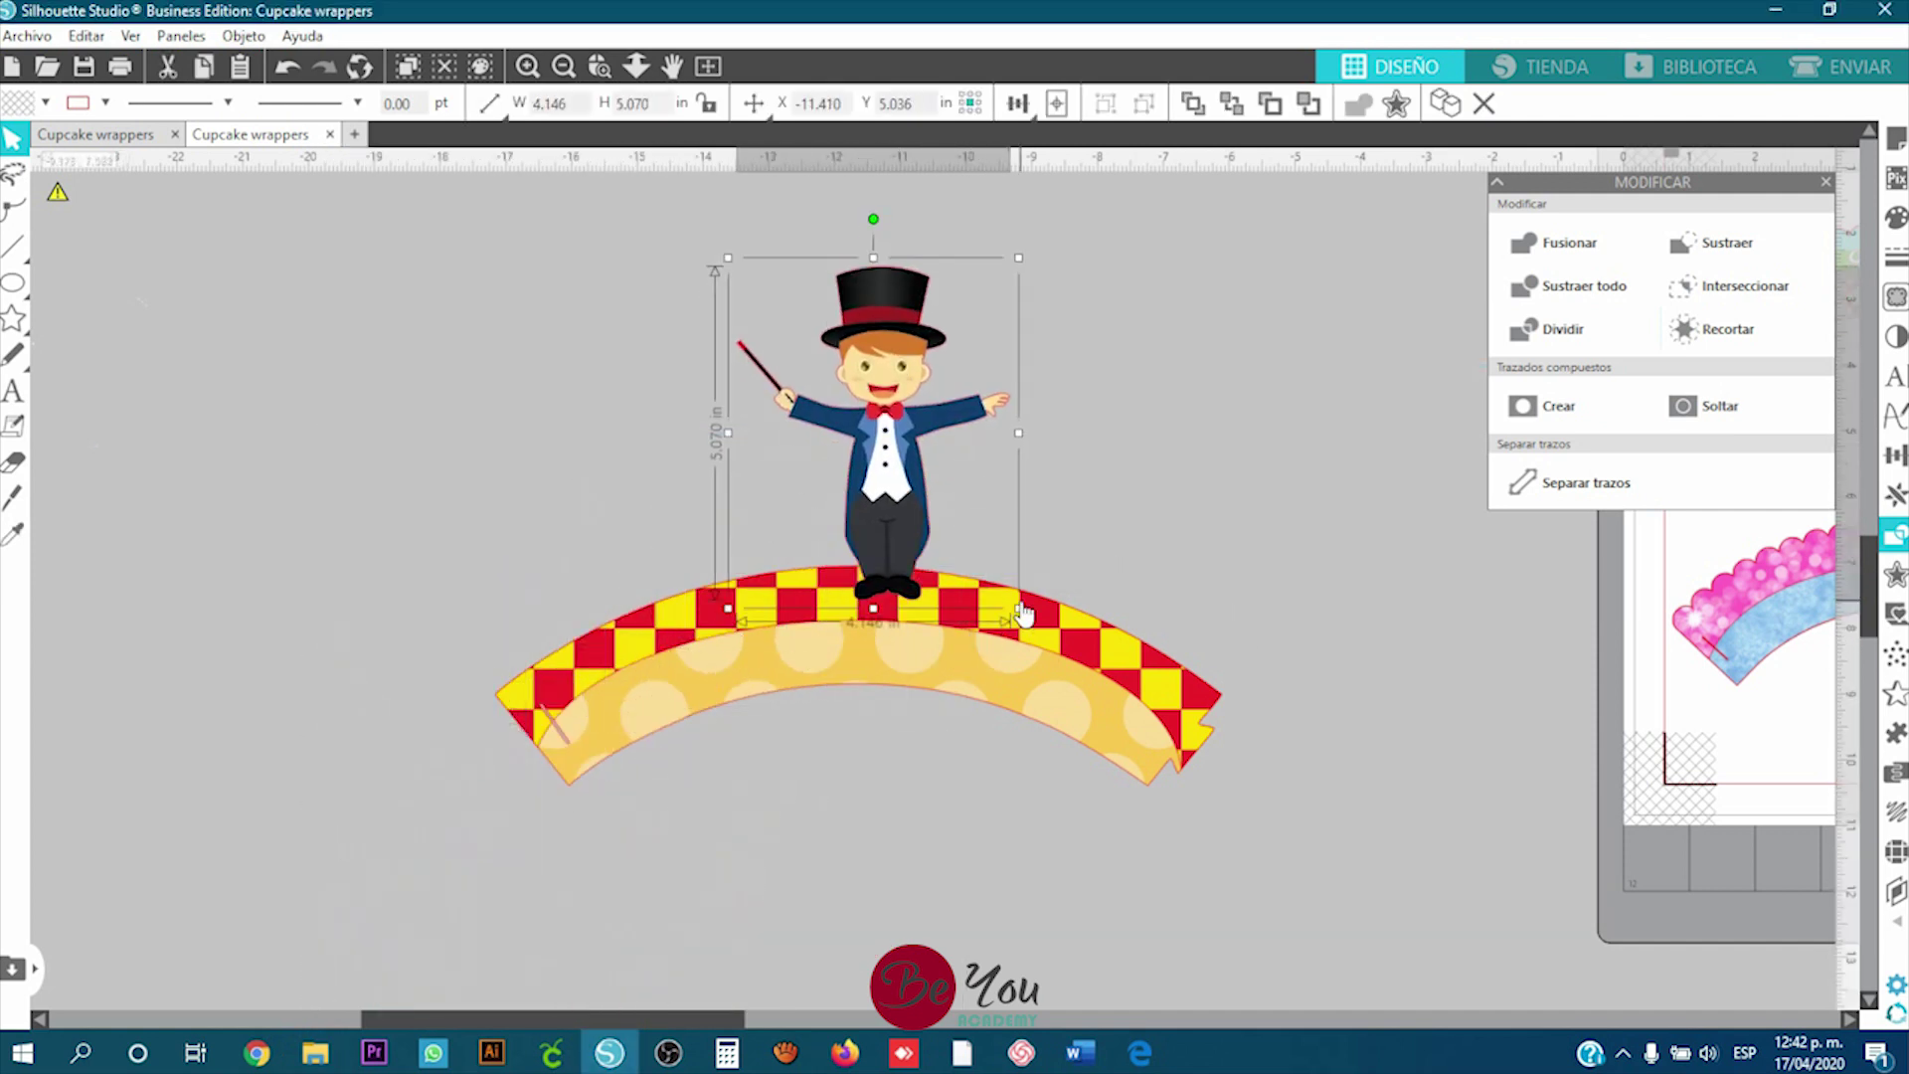
pyautogui.moveTo(1021, 608); pyautogui.dragTo(835, 654)
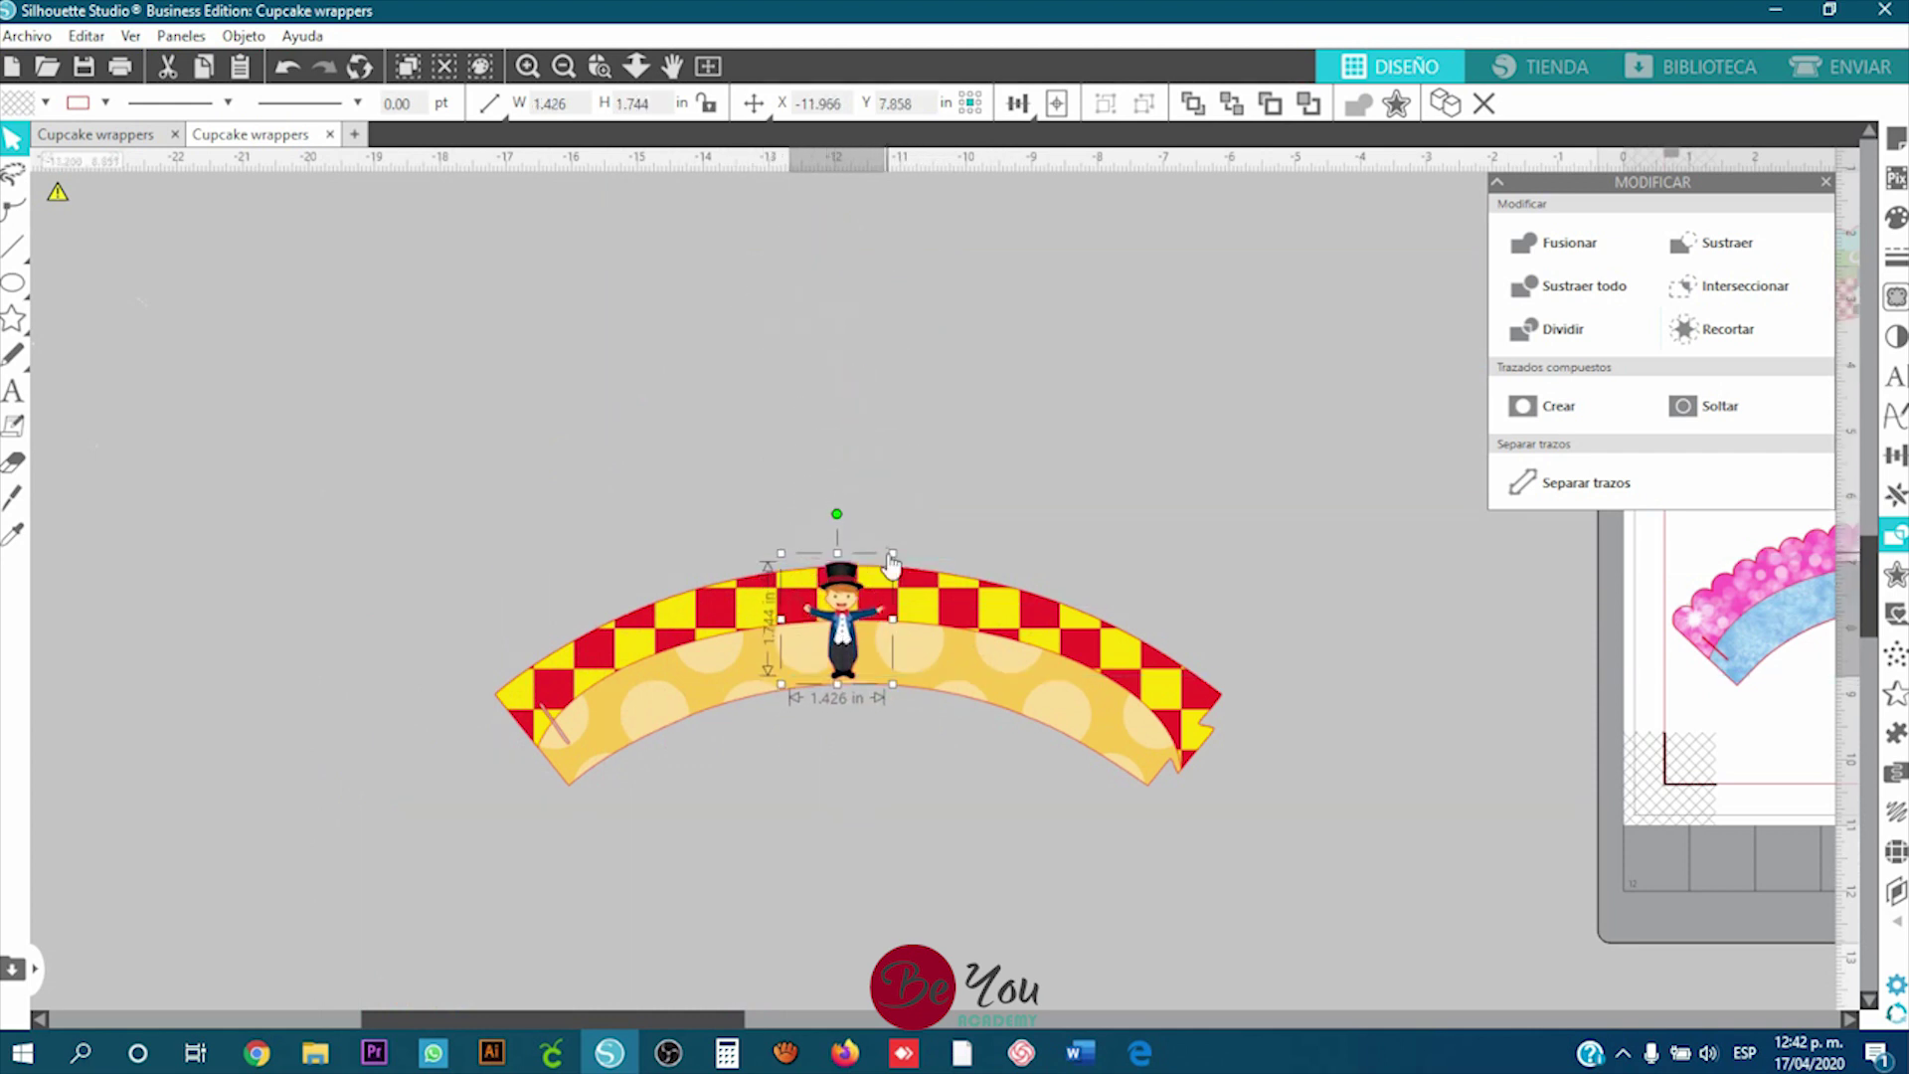
# Step: Shrink the ringmaster to about 1.30 by 1.59 in and place the circus wrapper at the top of the page in place of the two earlier wrappers
pyautogui.click(843, 759)
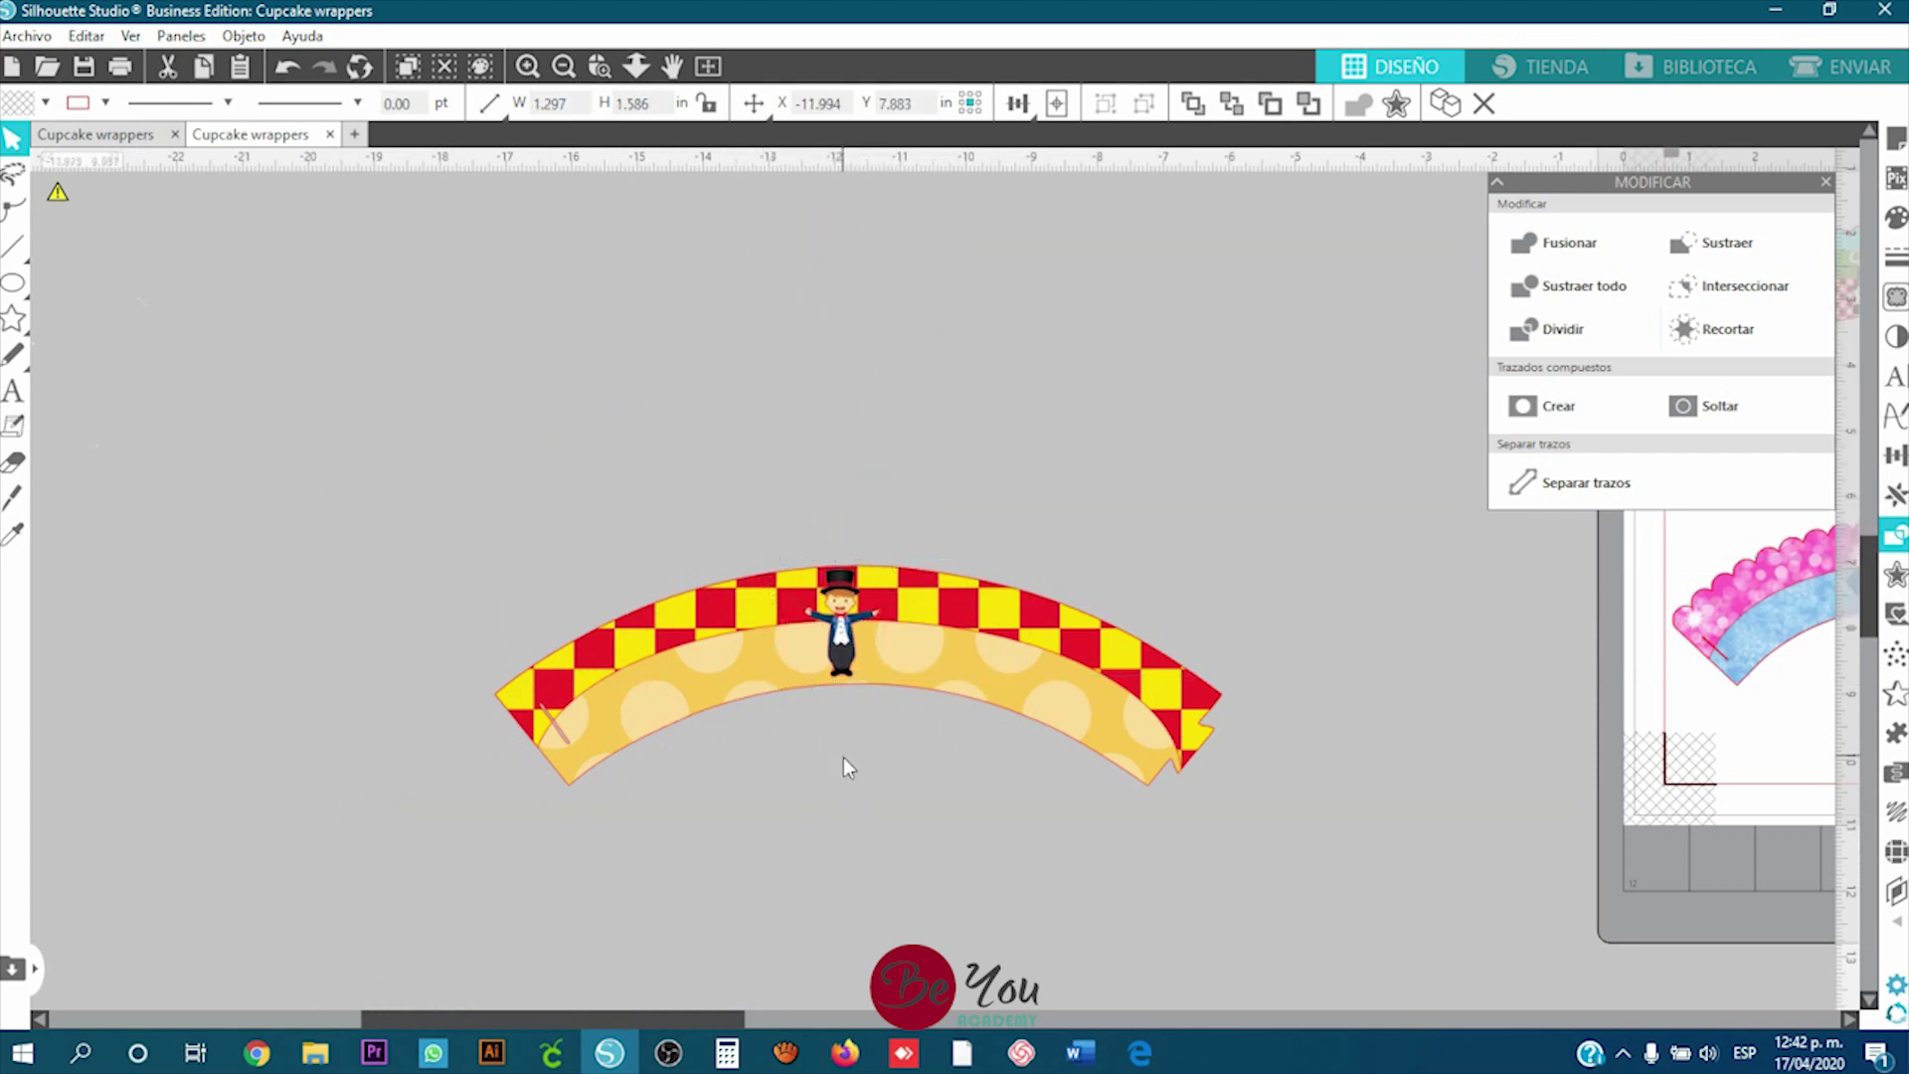
pyautogui.scroll(-1, 843, 760)
pyautogui.scroll(-1, 843, 760)
pyautogui.hscroll(3, 891, 514)
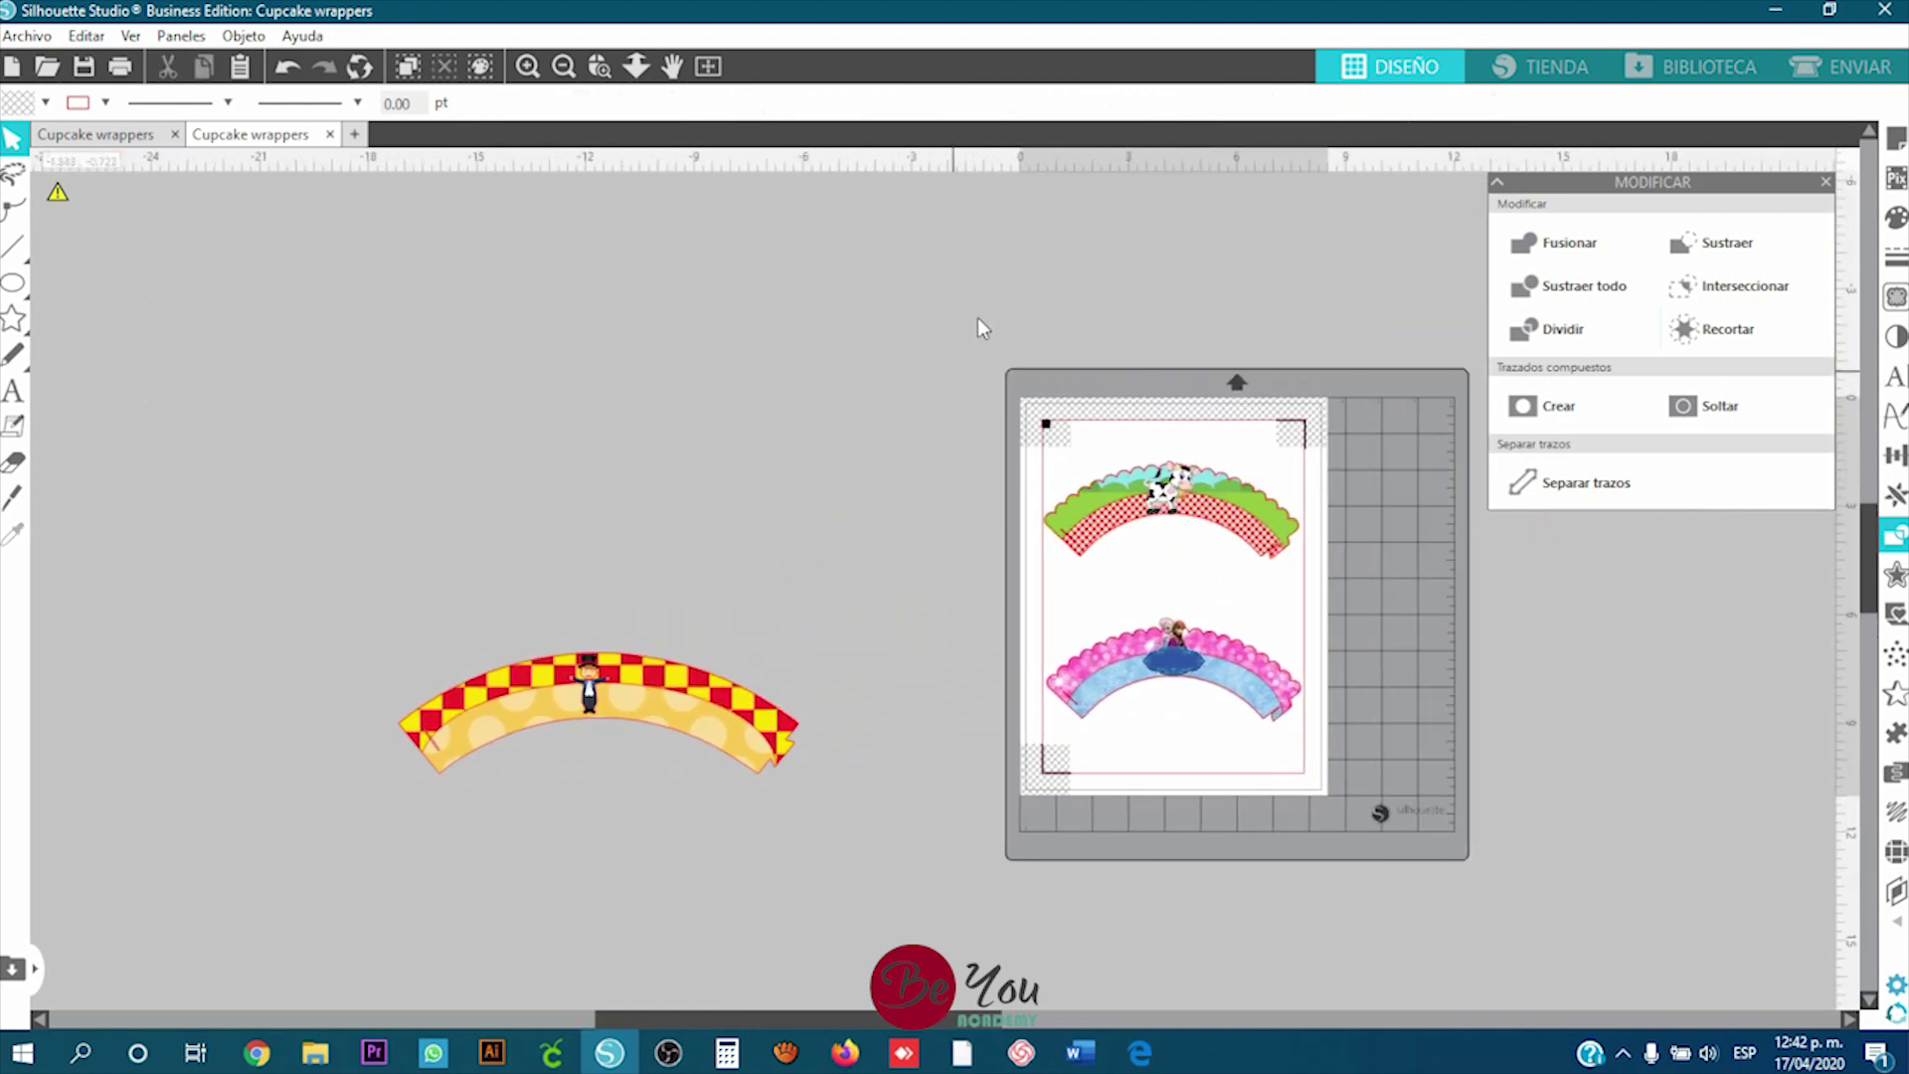
pyautogui.click(527, 646)
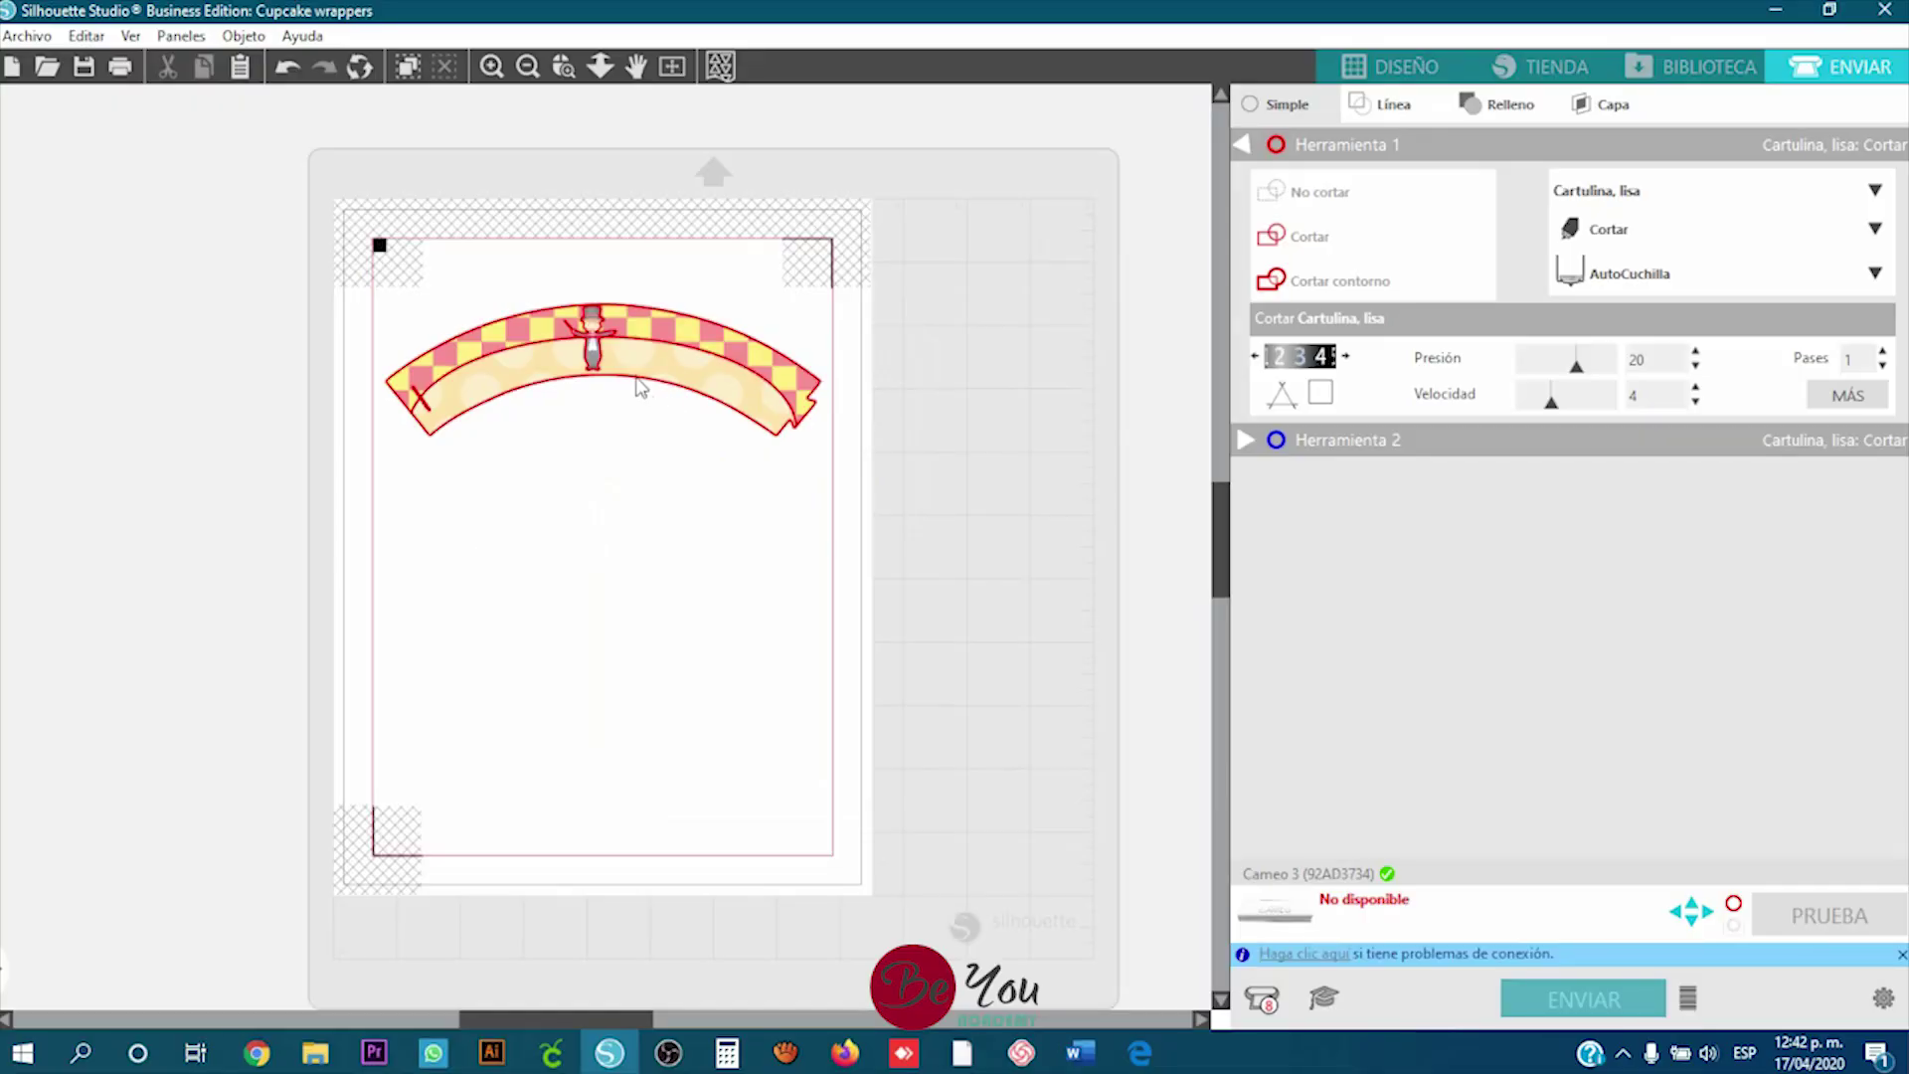
# Step: Set every shape of the wrapper to No cortar and shift the ringmaster slightly toward the wrapper's centre
pyautogui.scroll(4, 597, 362)
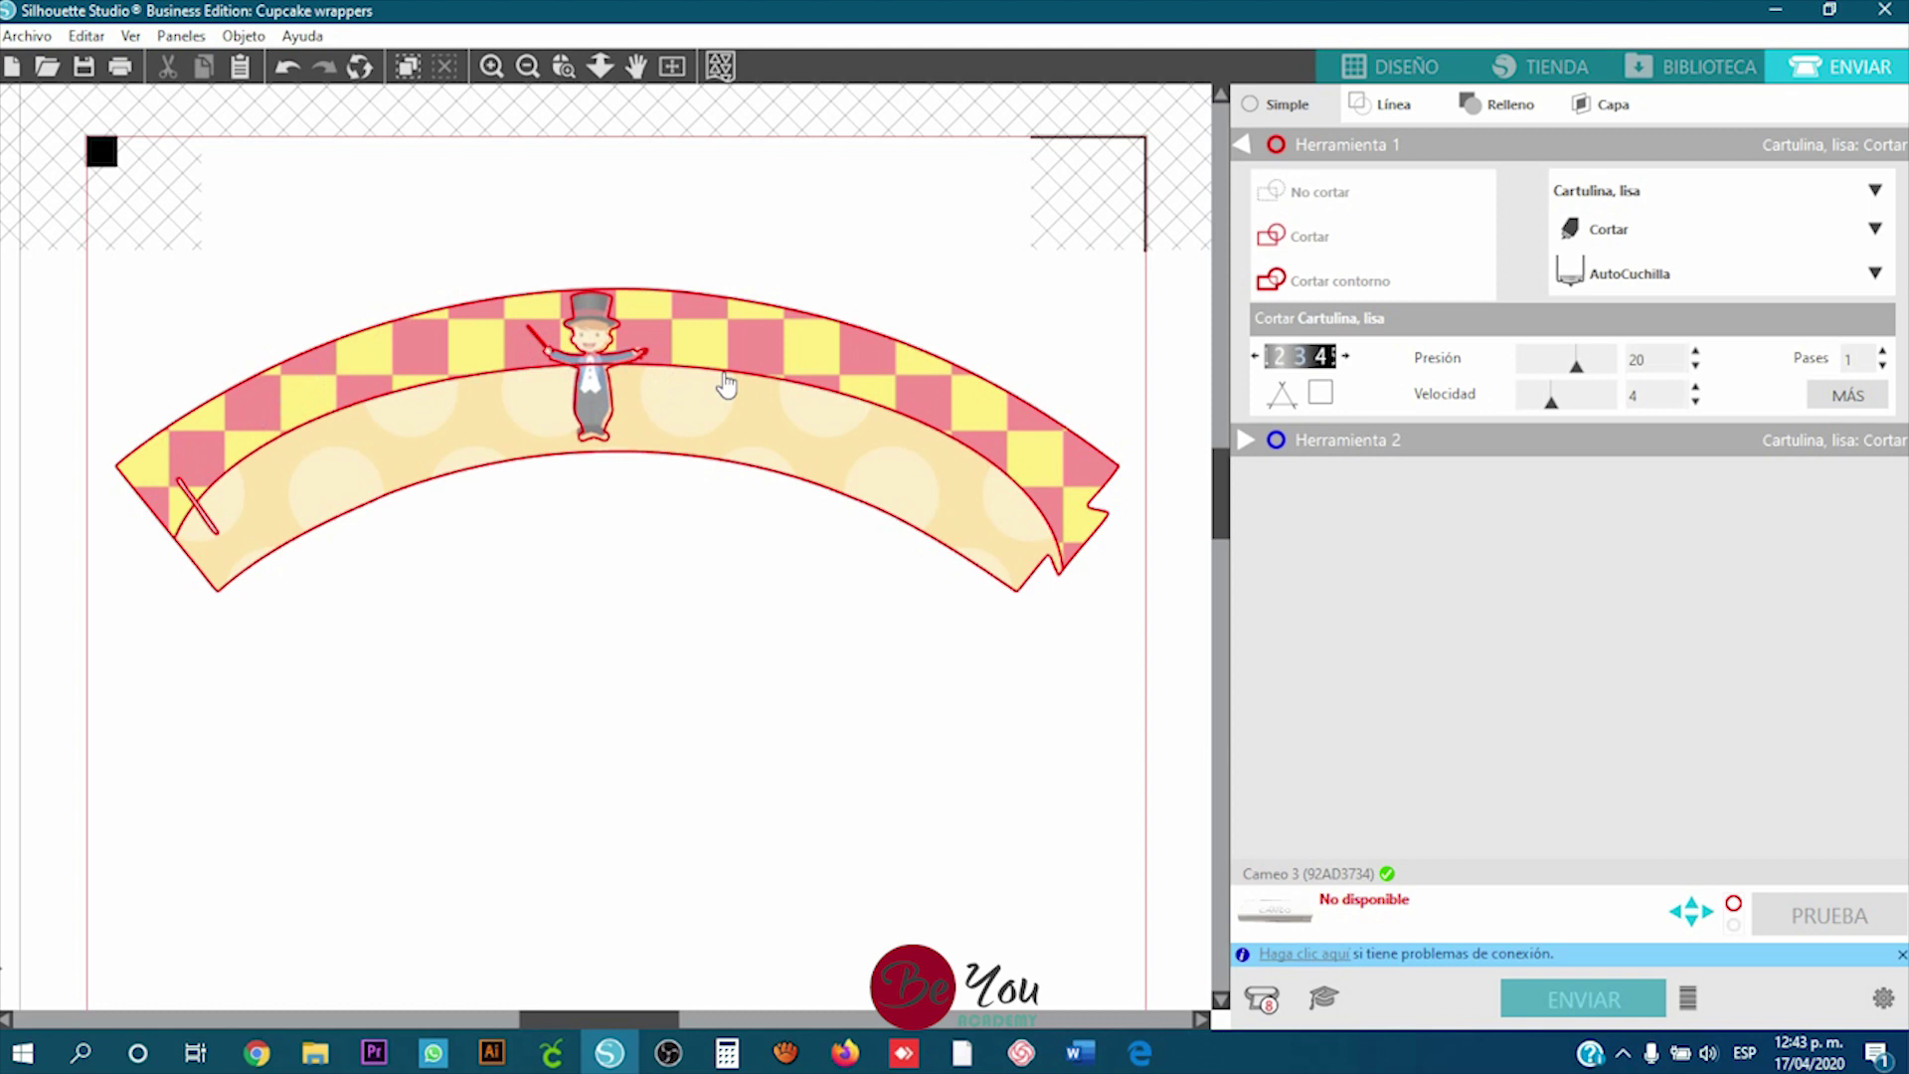
pyautogui.moveTo(71, 199); pyautogui.dragTo(1154, 790)
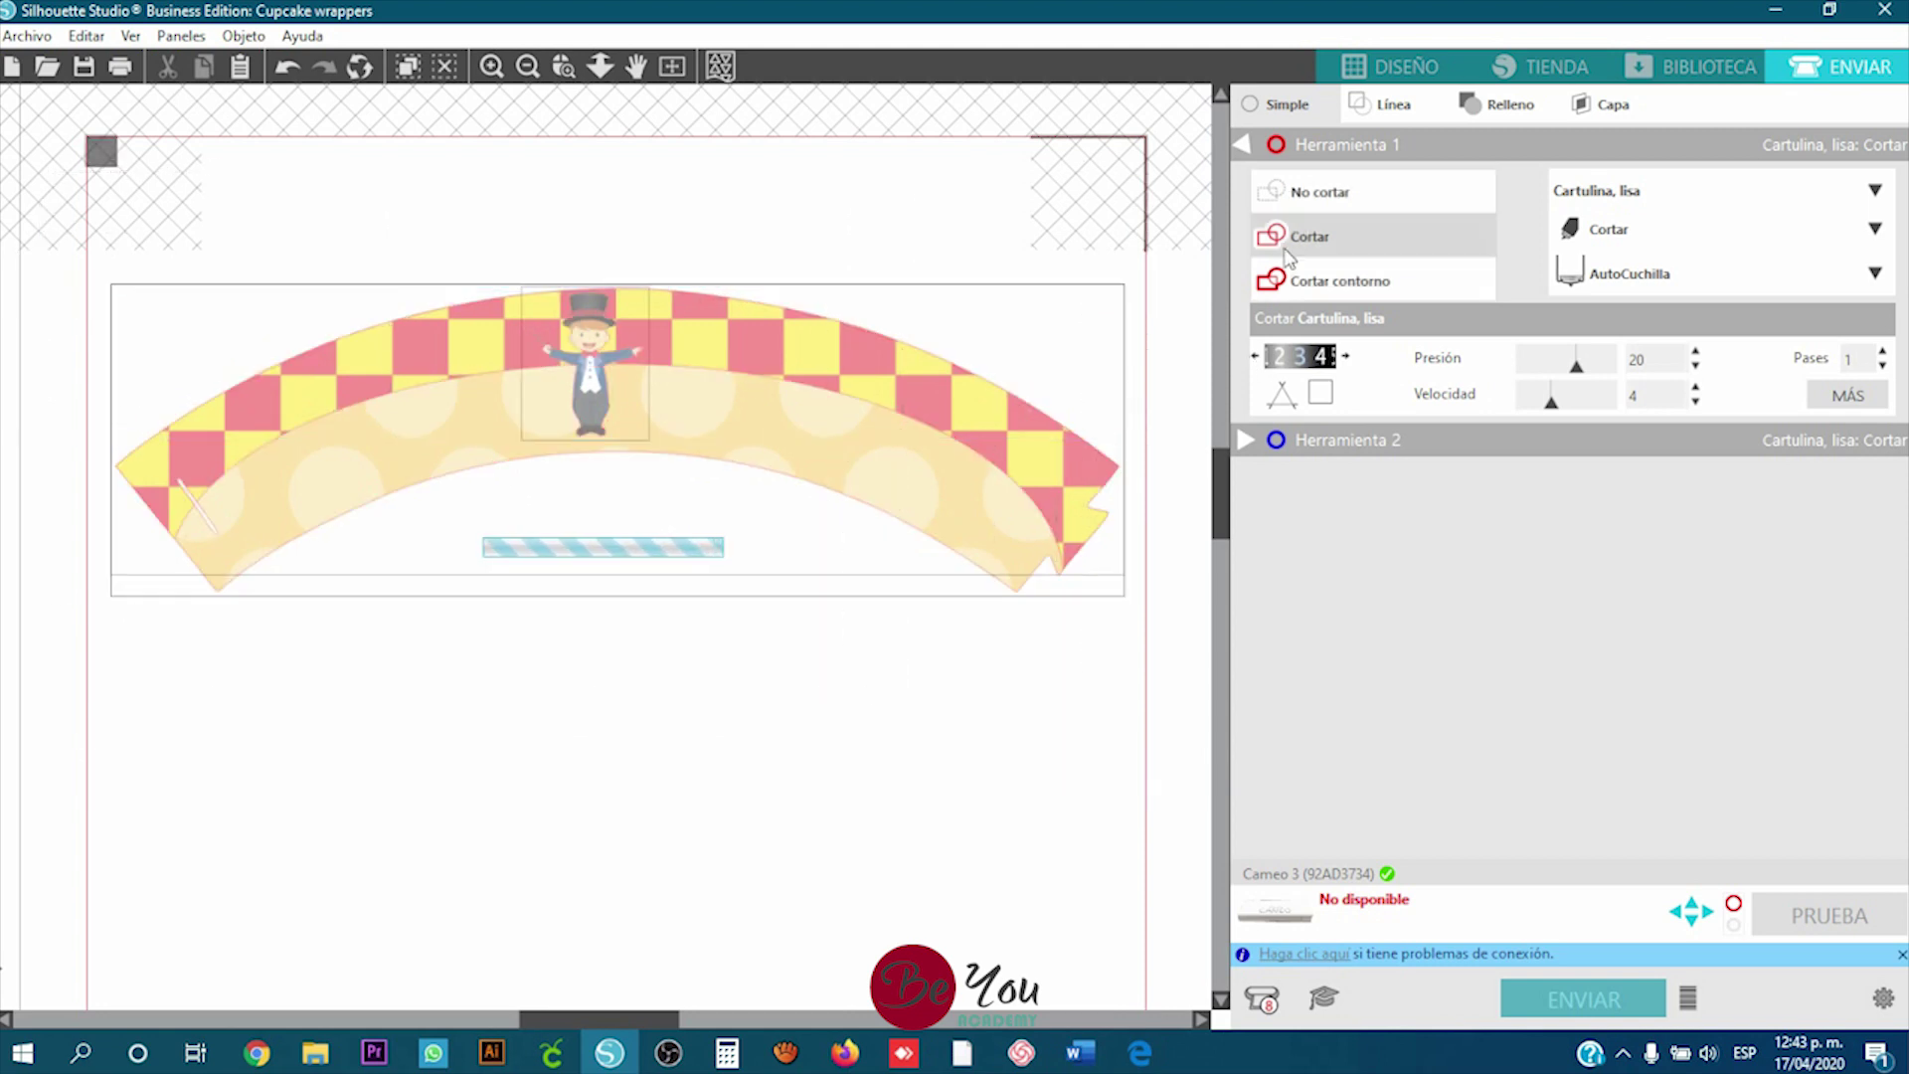
pyautogui.click(1323, 199)
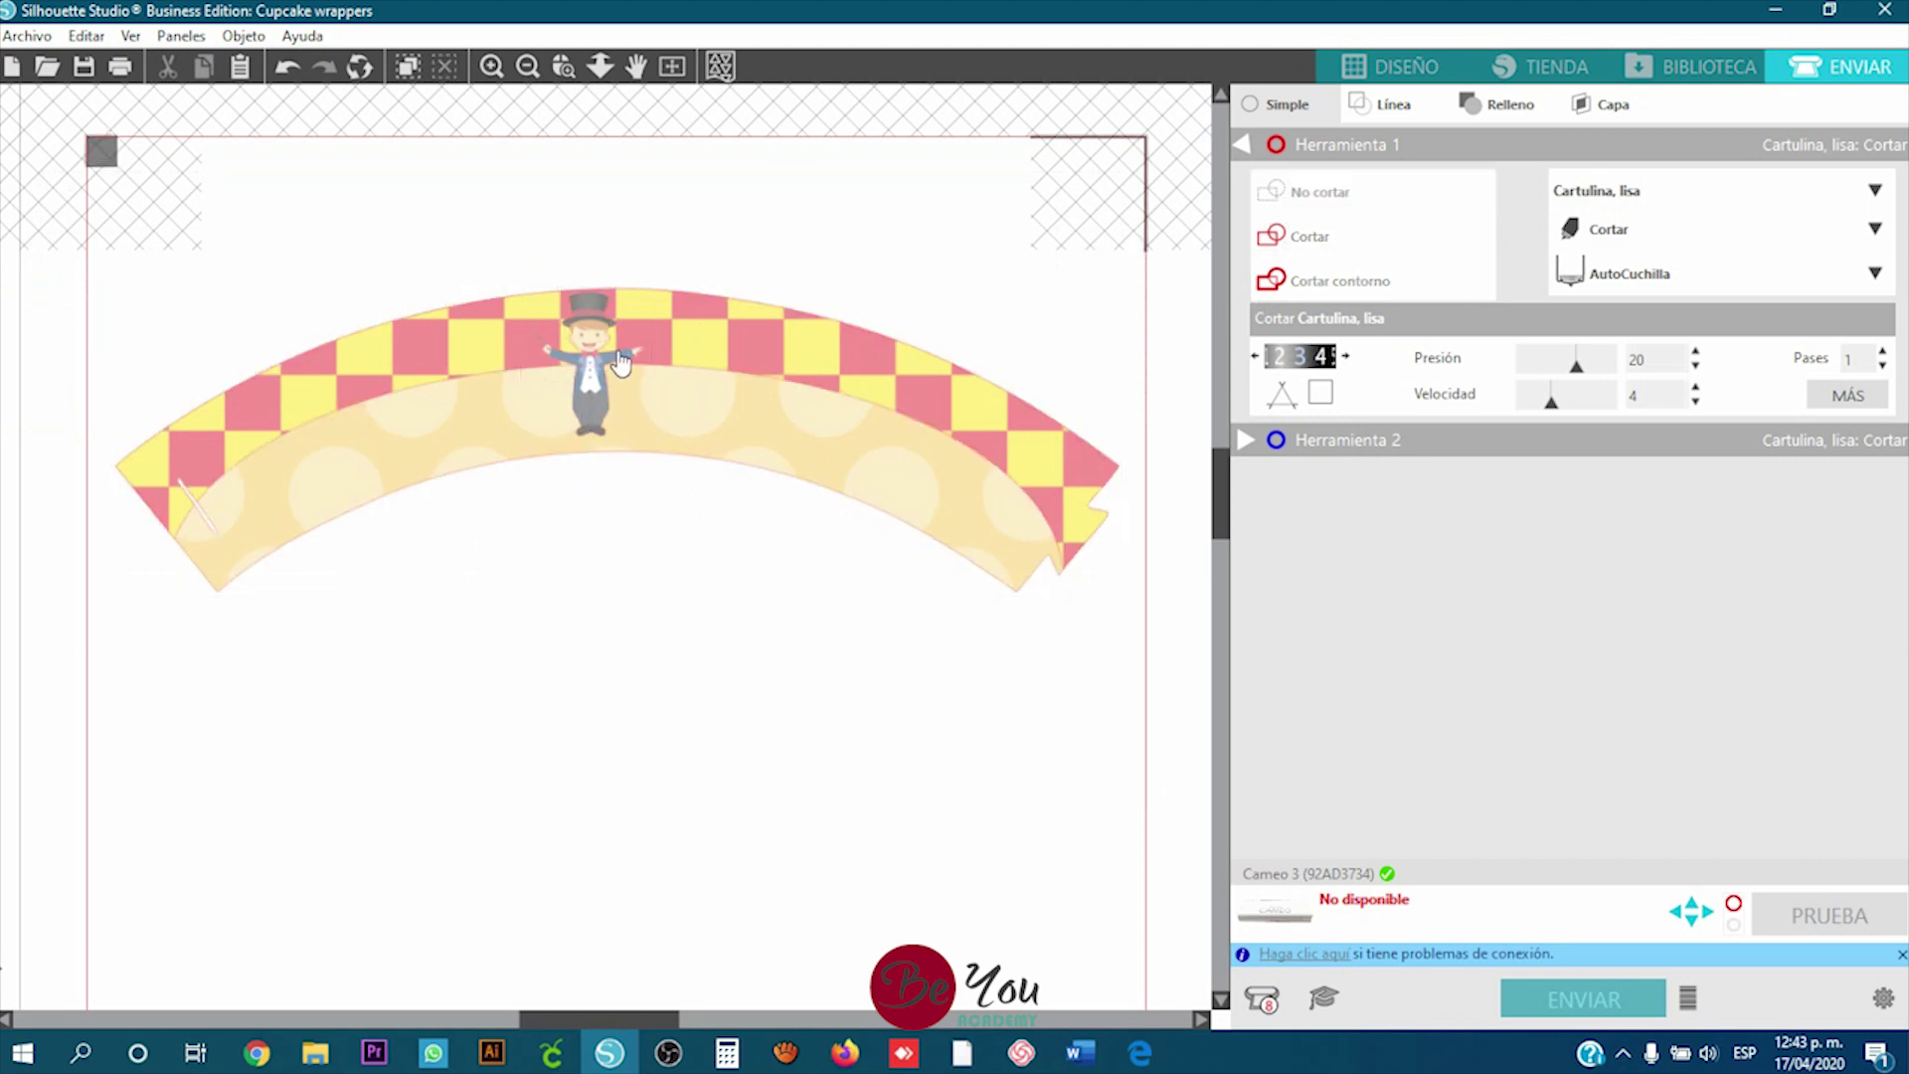
pyautogui.moveTo(621, 363); pyautogui.dragTo(634, 365)
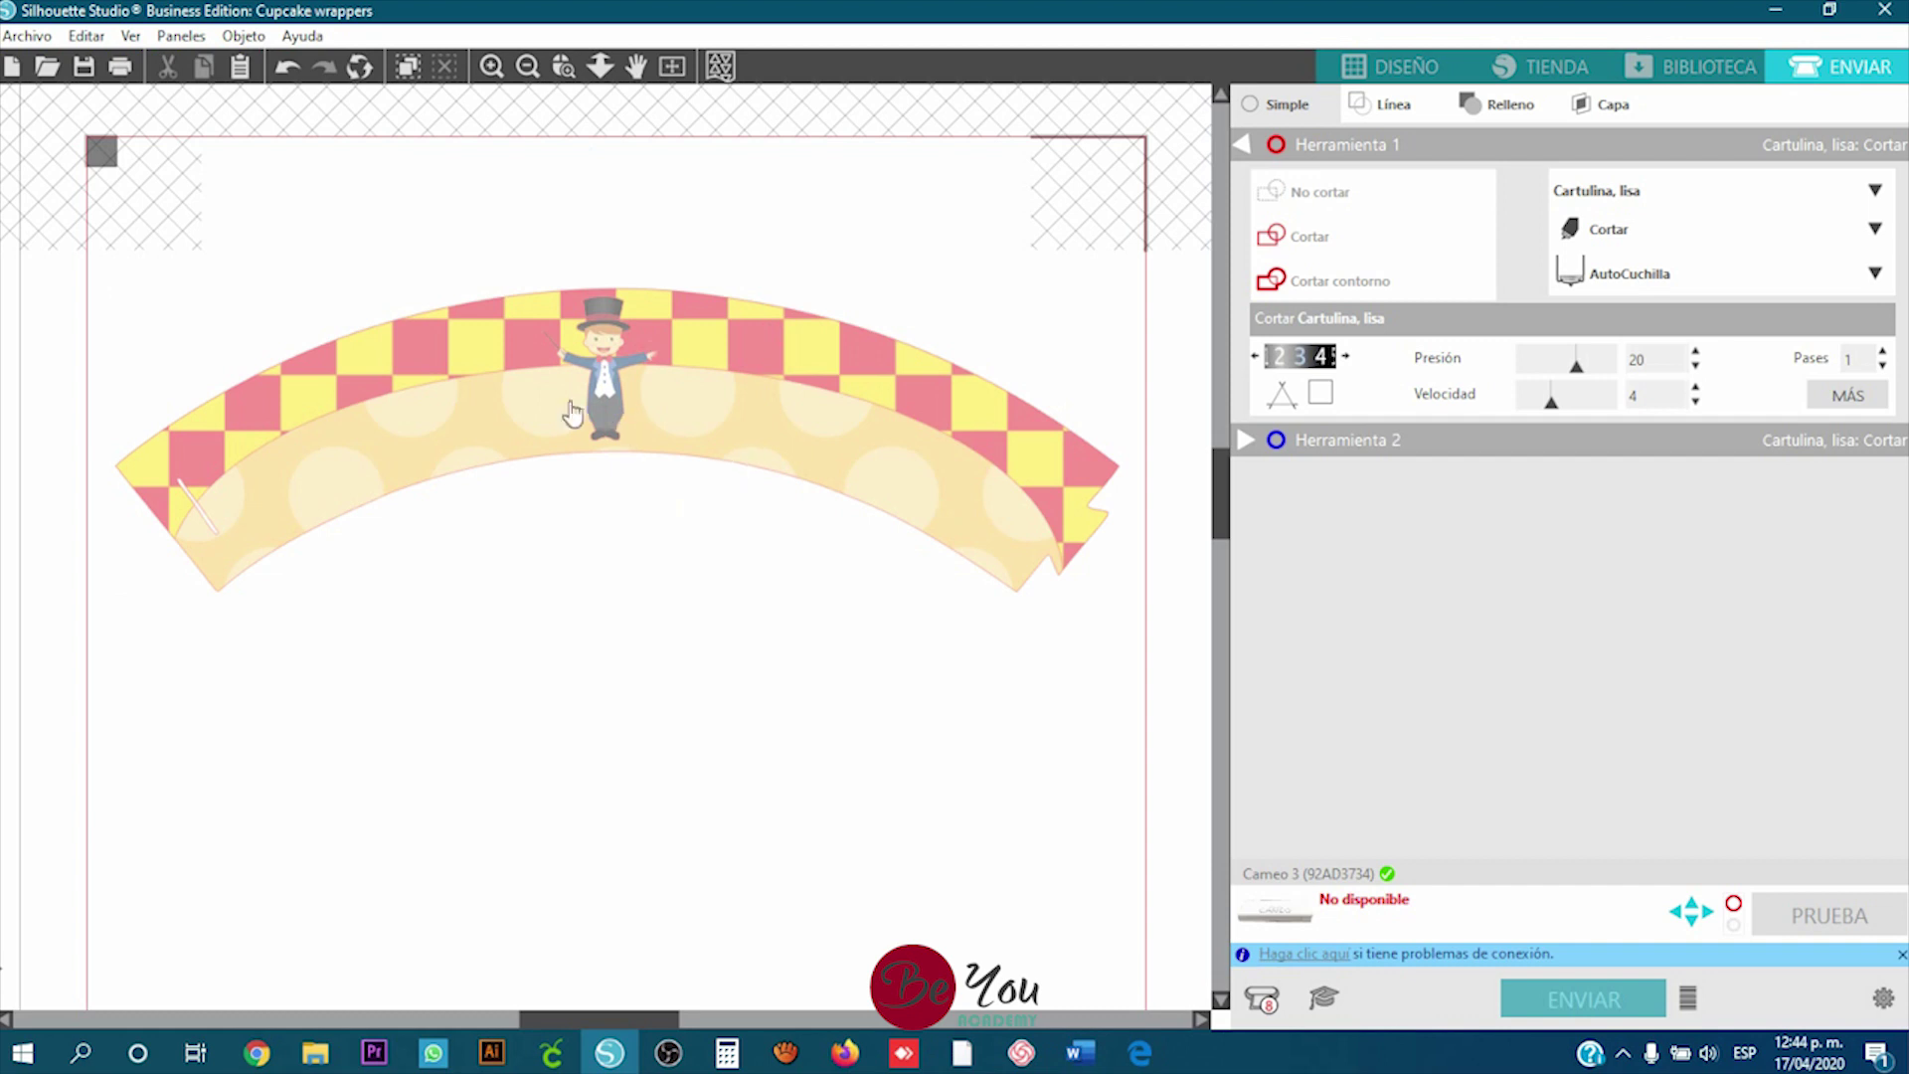
# Step: Return to the design and mark a trace area of about 8.5 by 4.2 in around the whole wrapper
pyautogui.click(1406, 69)
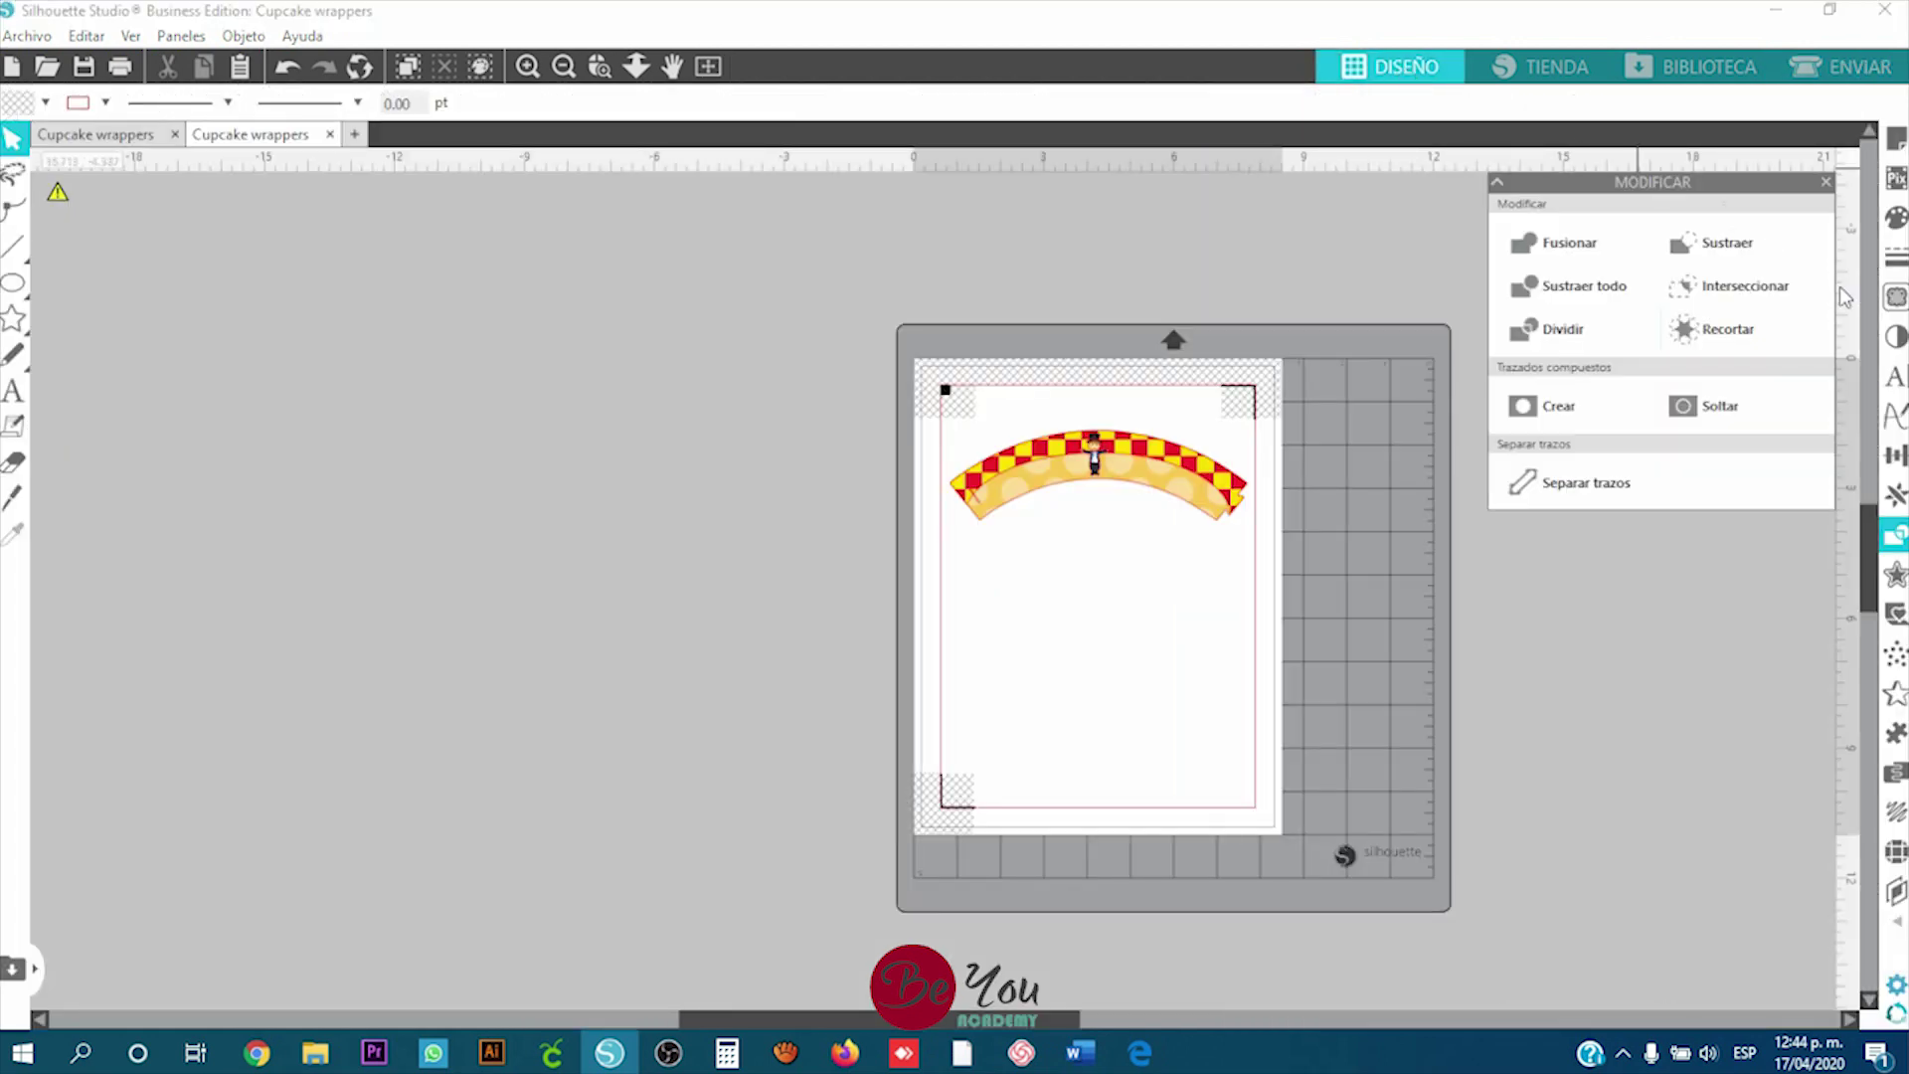
pyautogui.click(1900, 298)
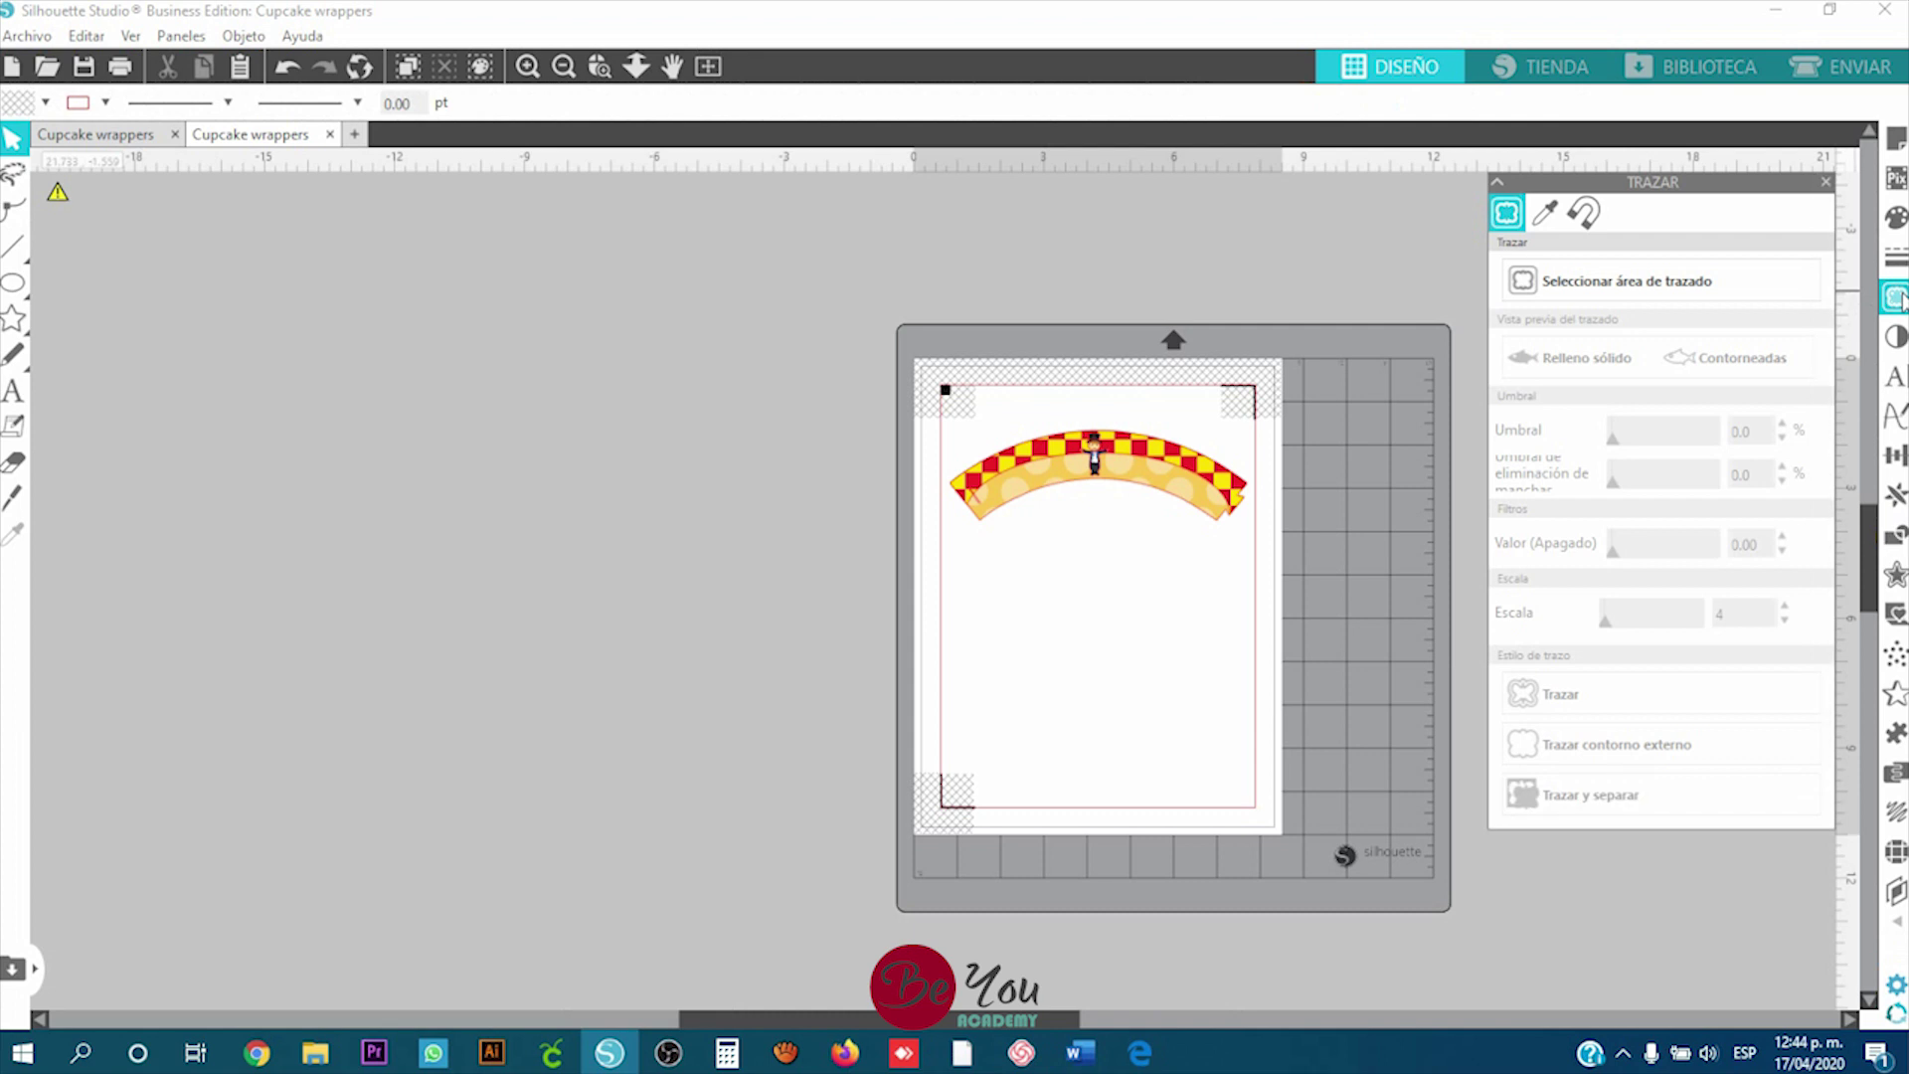
pyautogui.click(1724, 283)
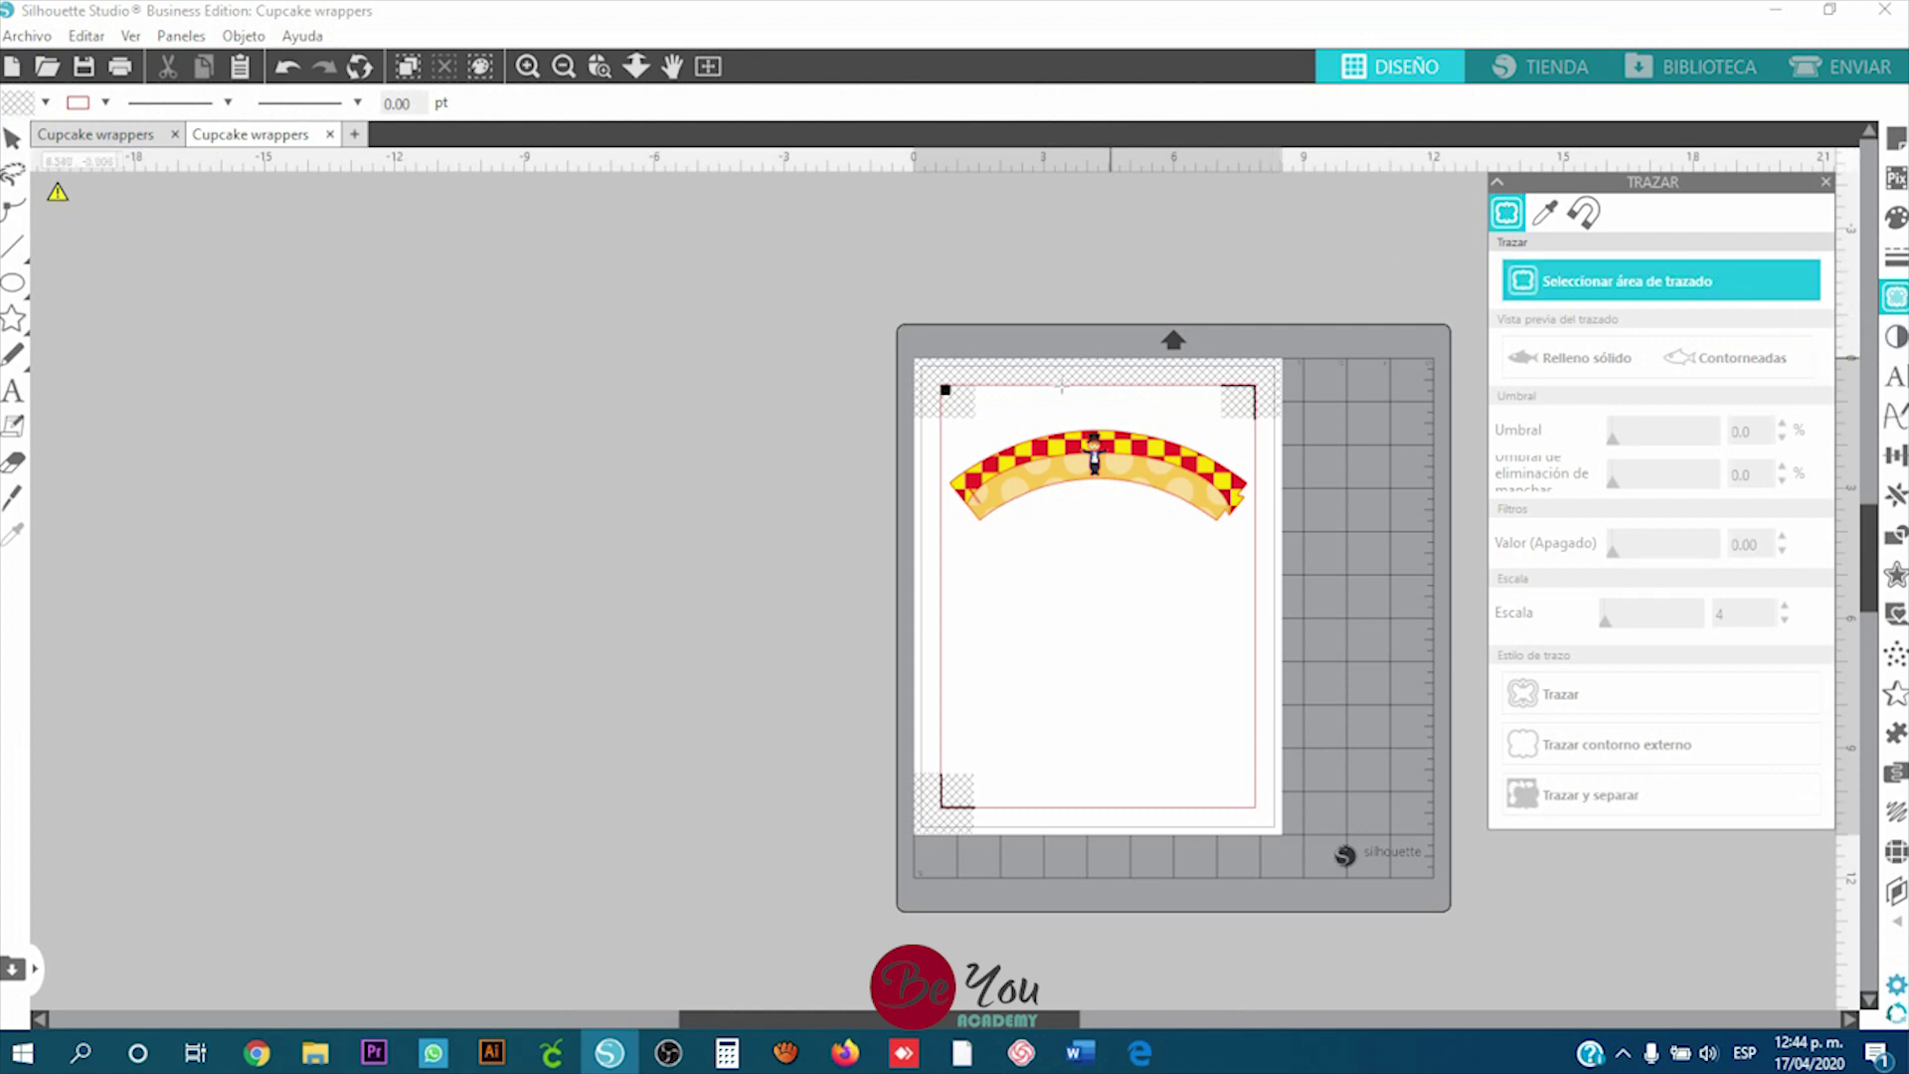
pyautogui.moveTo(920, 398); pyautogui.dragTo(1291, 583)
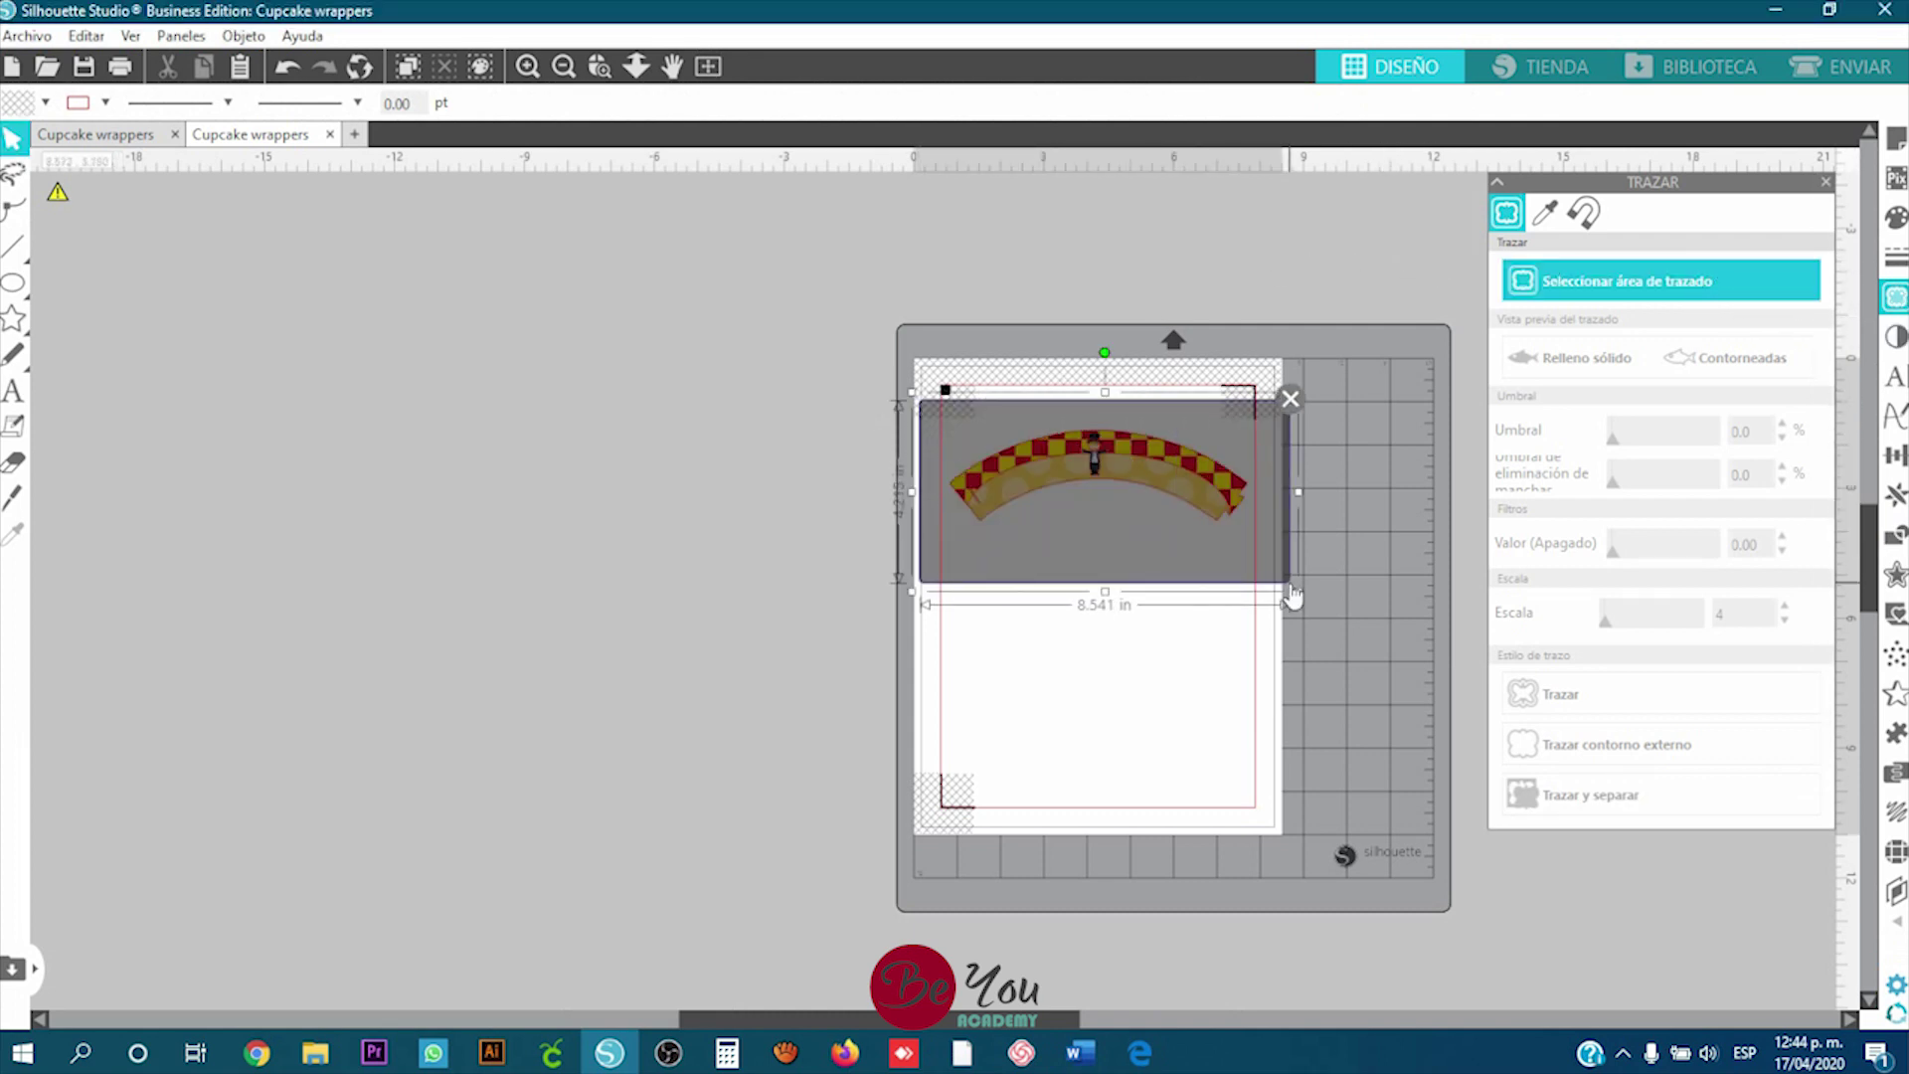
pyautogui.scroll(5, 1204, 448)
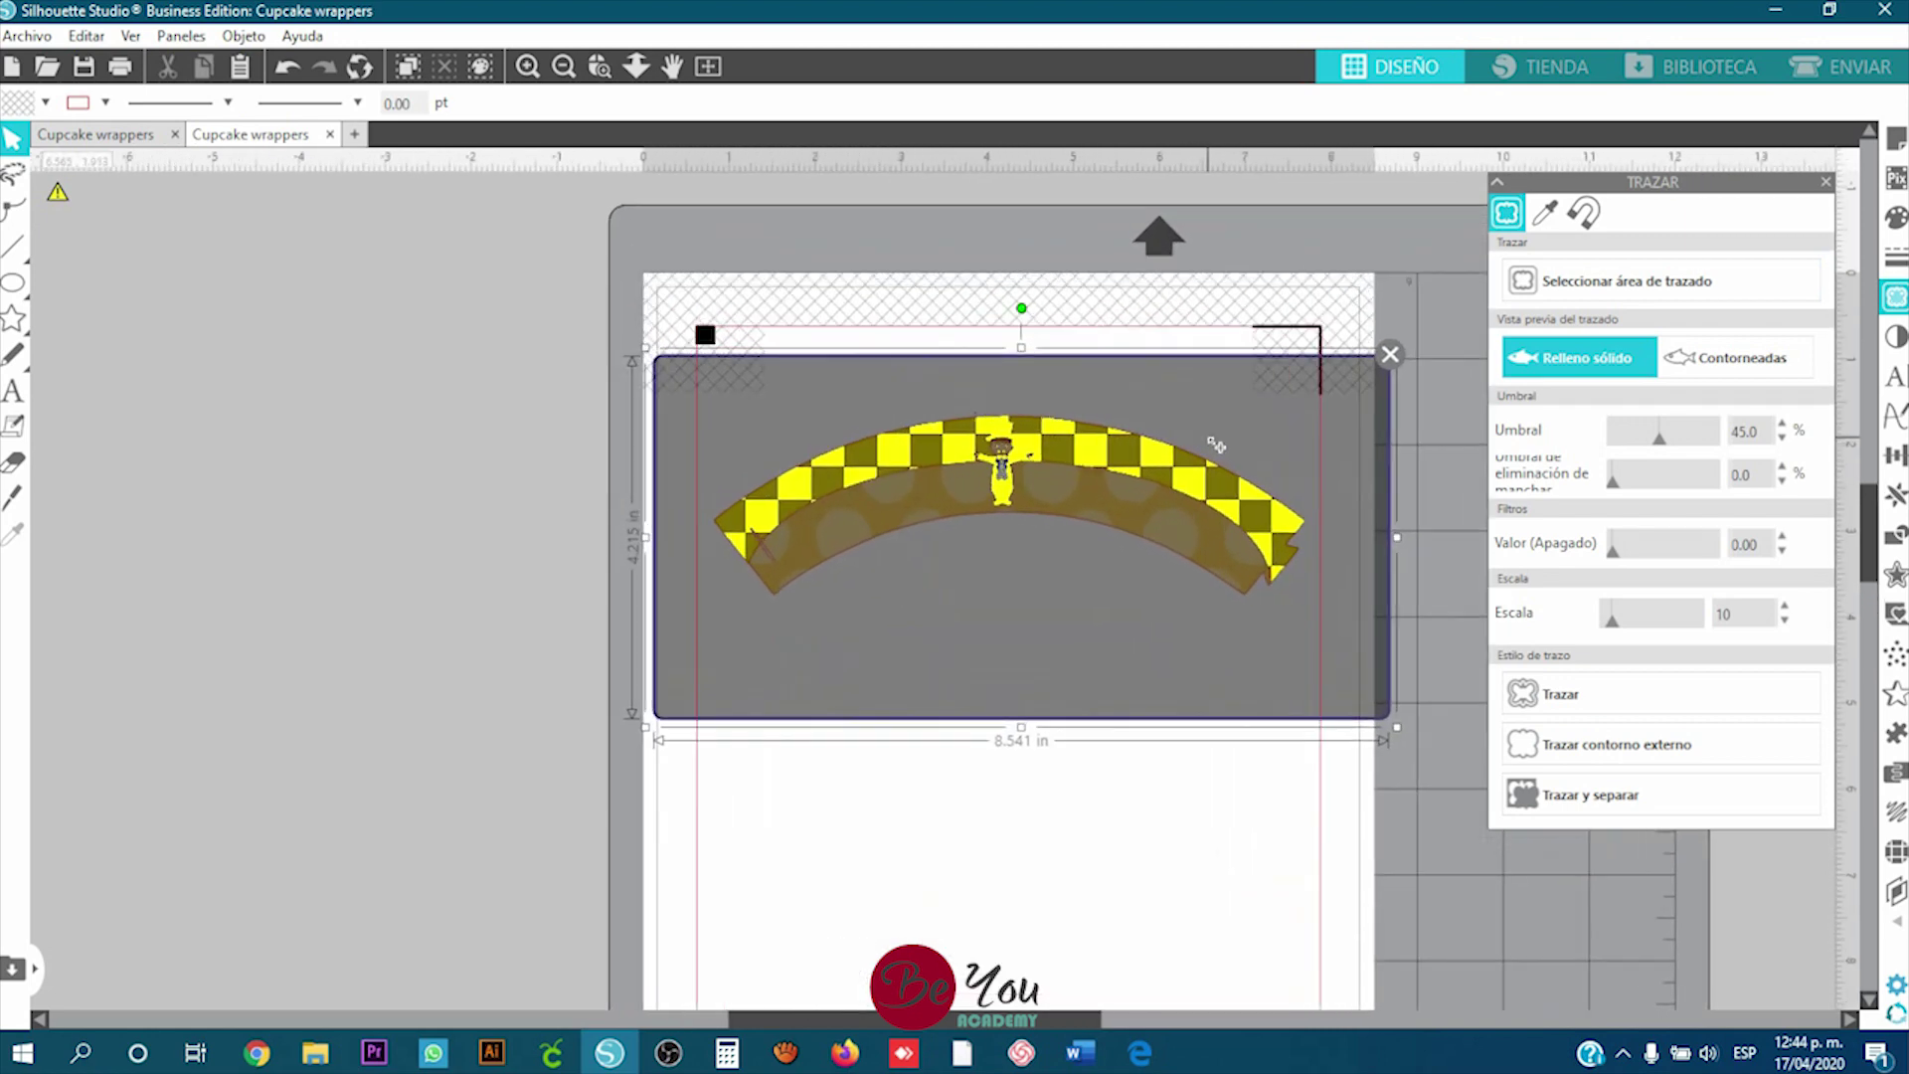
# Step: Trace the wrapper's outer contour with a threshold of 100% and check its cut line in the cutting preview
pyautogui.click(1682, 436)
pyautogui.click(1701, 438)
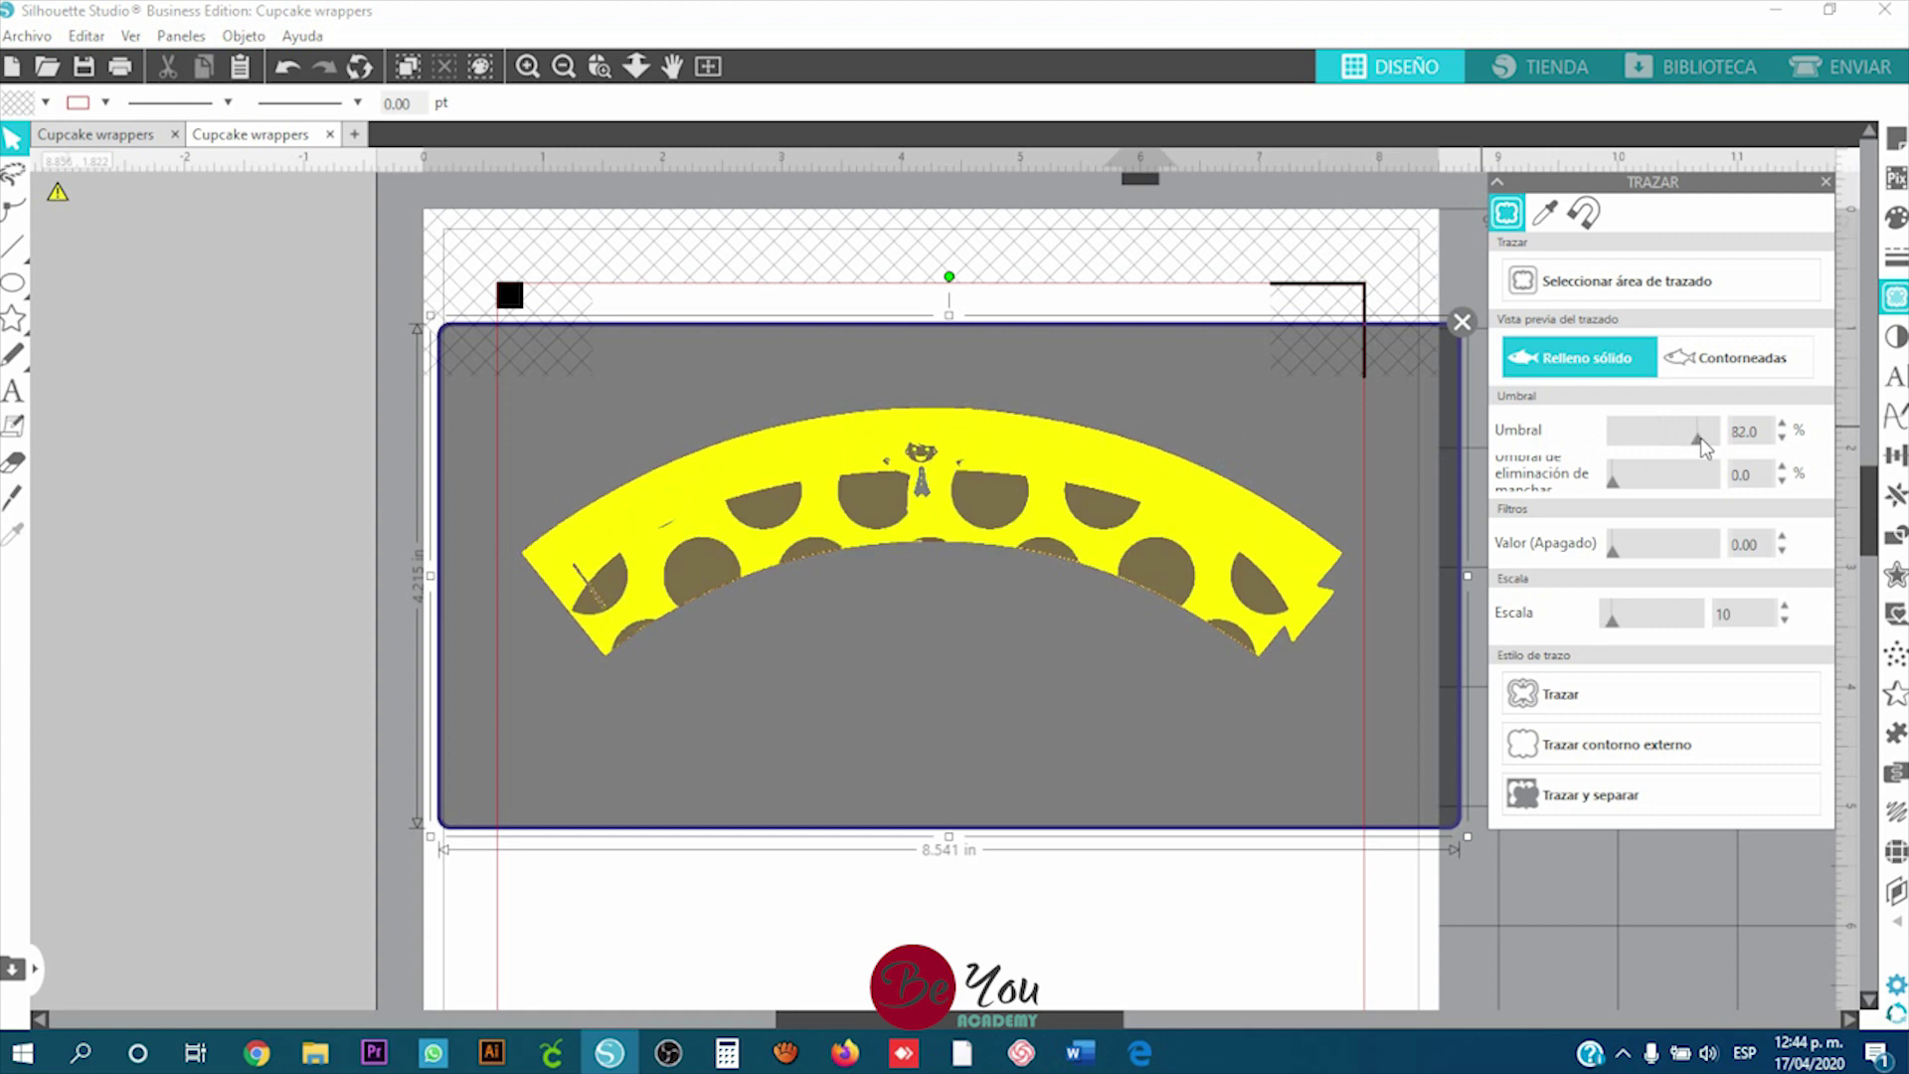
pyautogui.click(1704, 438)
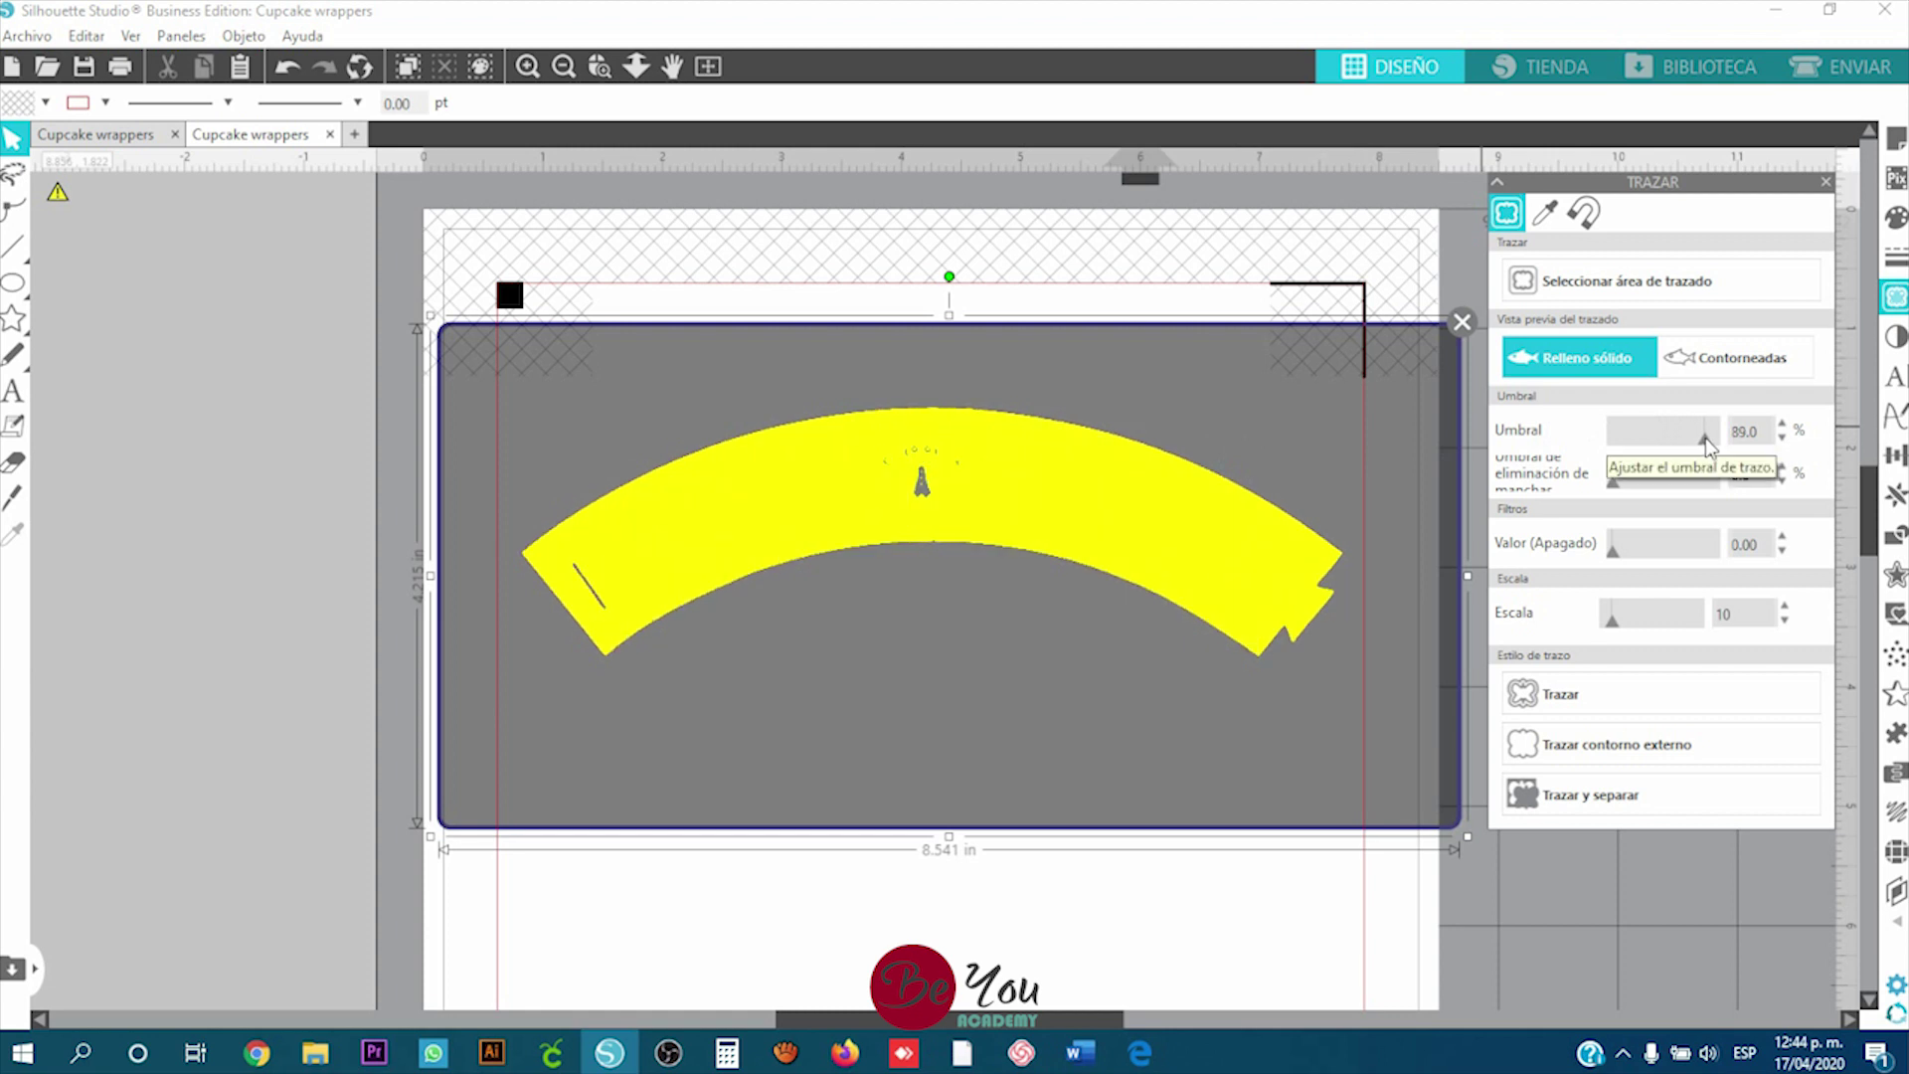
pyautogui.click(1784, 424)
pyautogui.click(1784, 425)
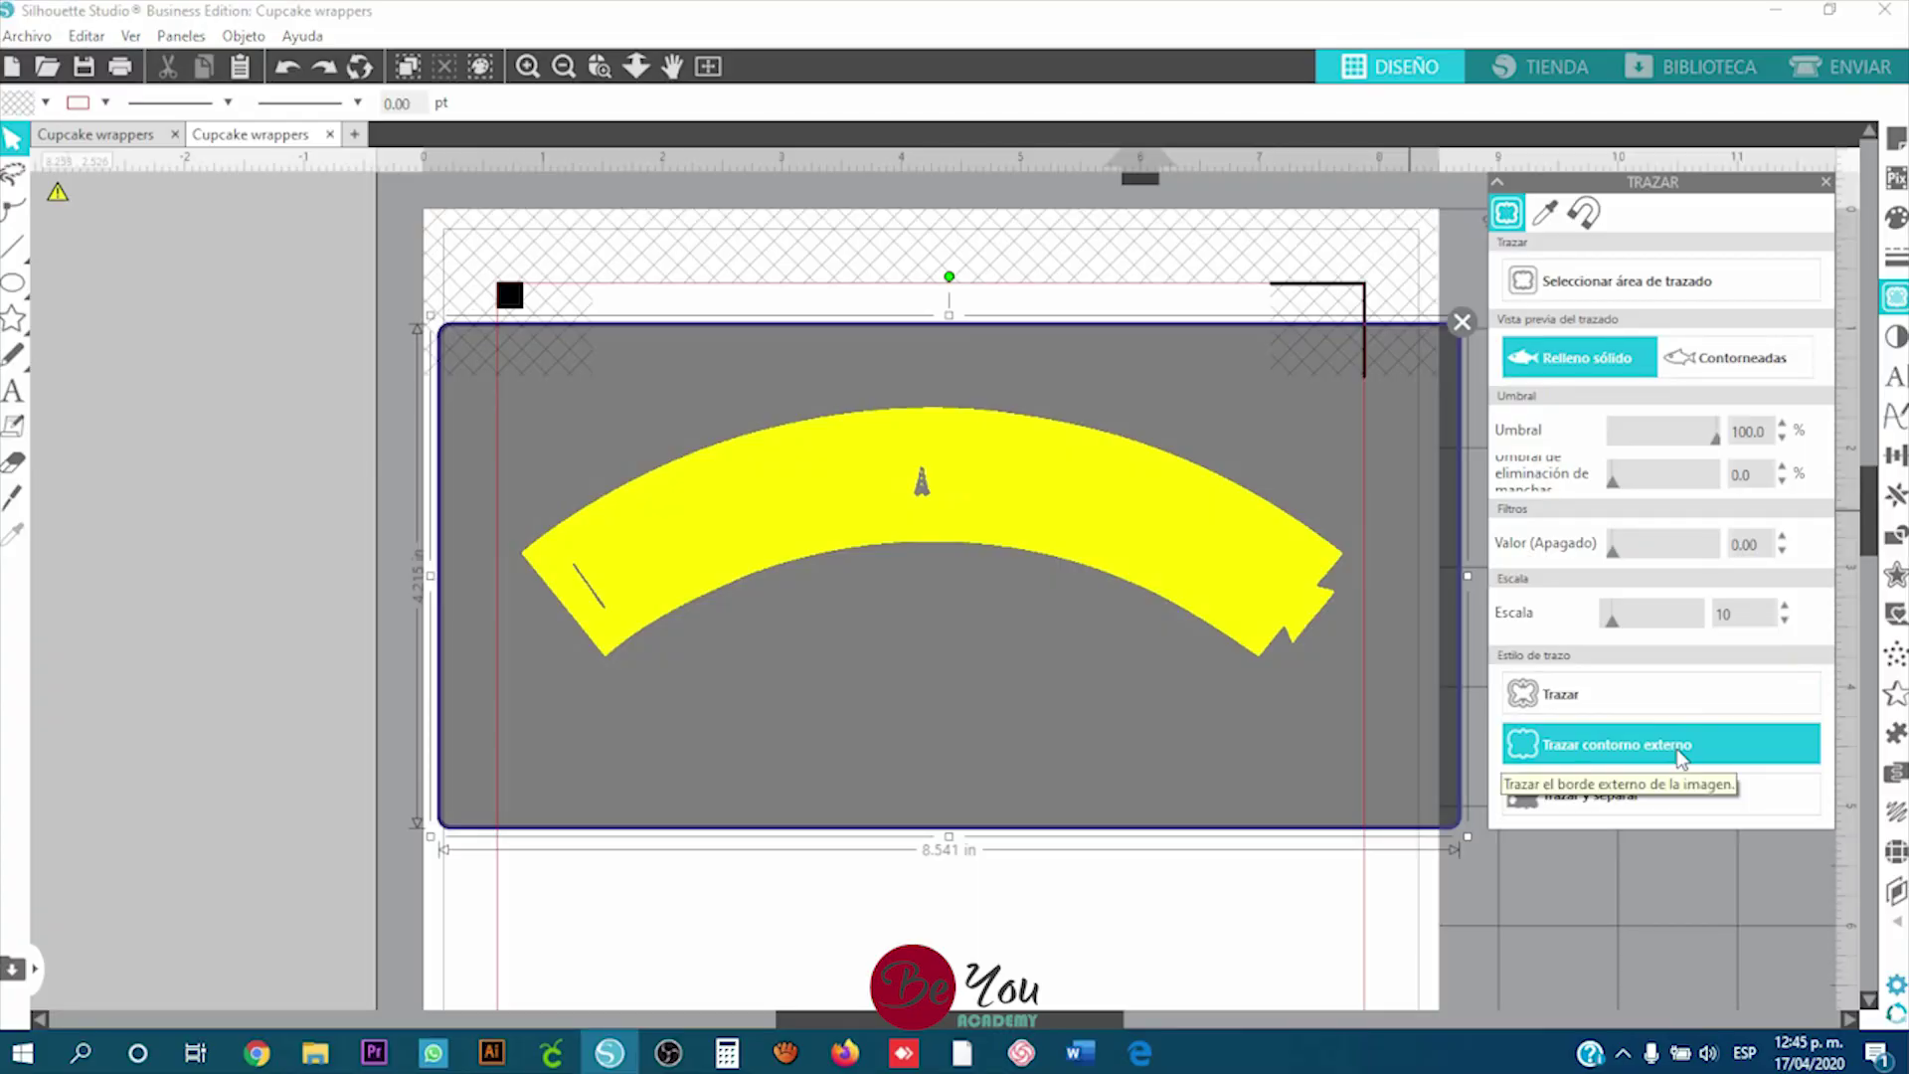
pyautogui.click(1681, 759)
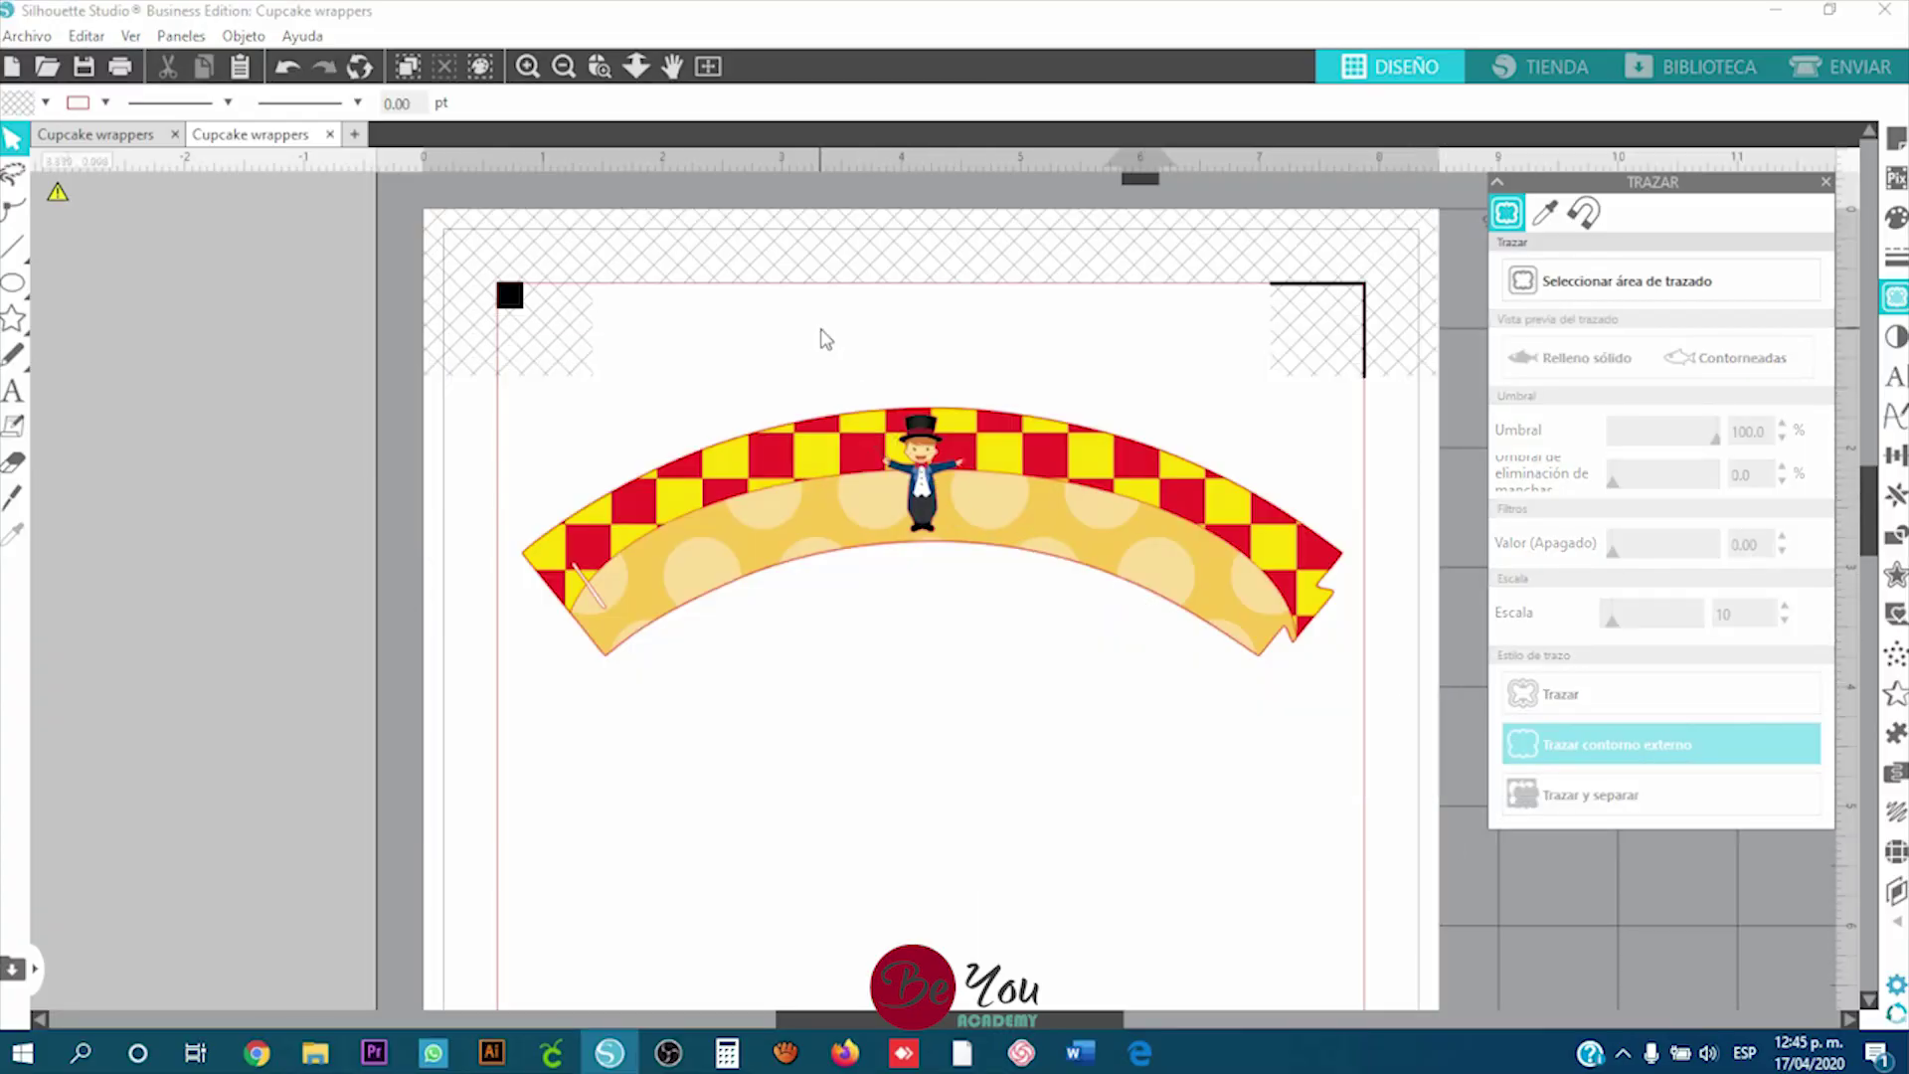
pyautogui.click(1840, 67)
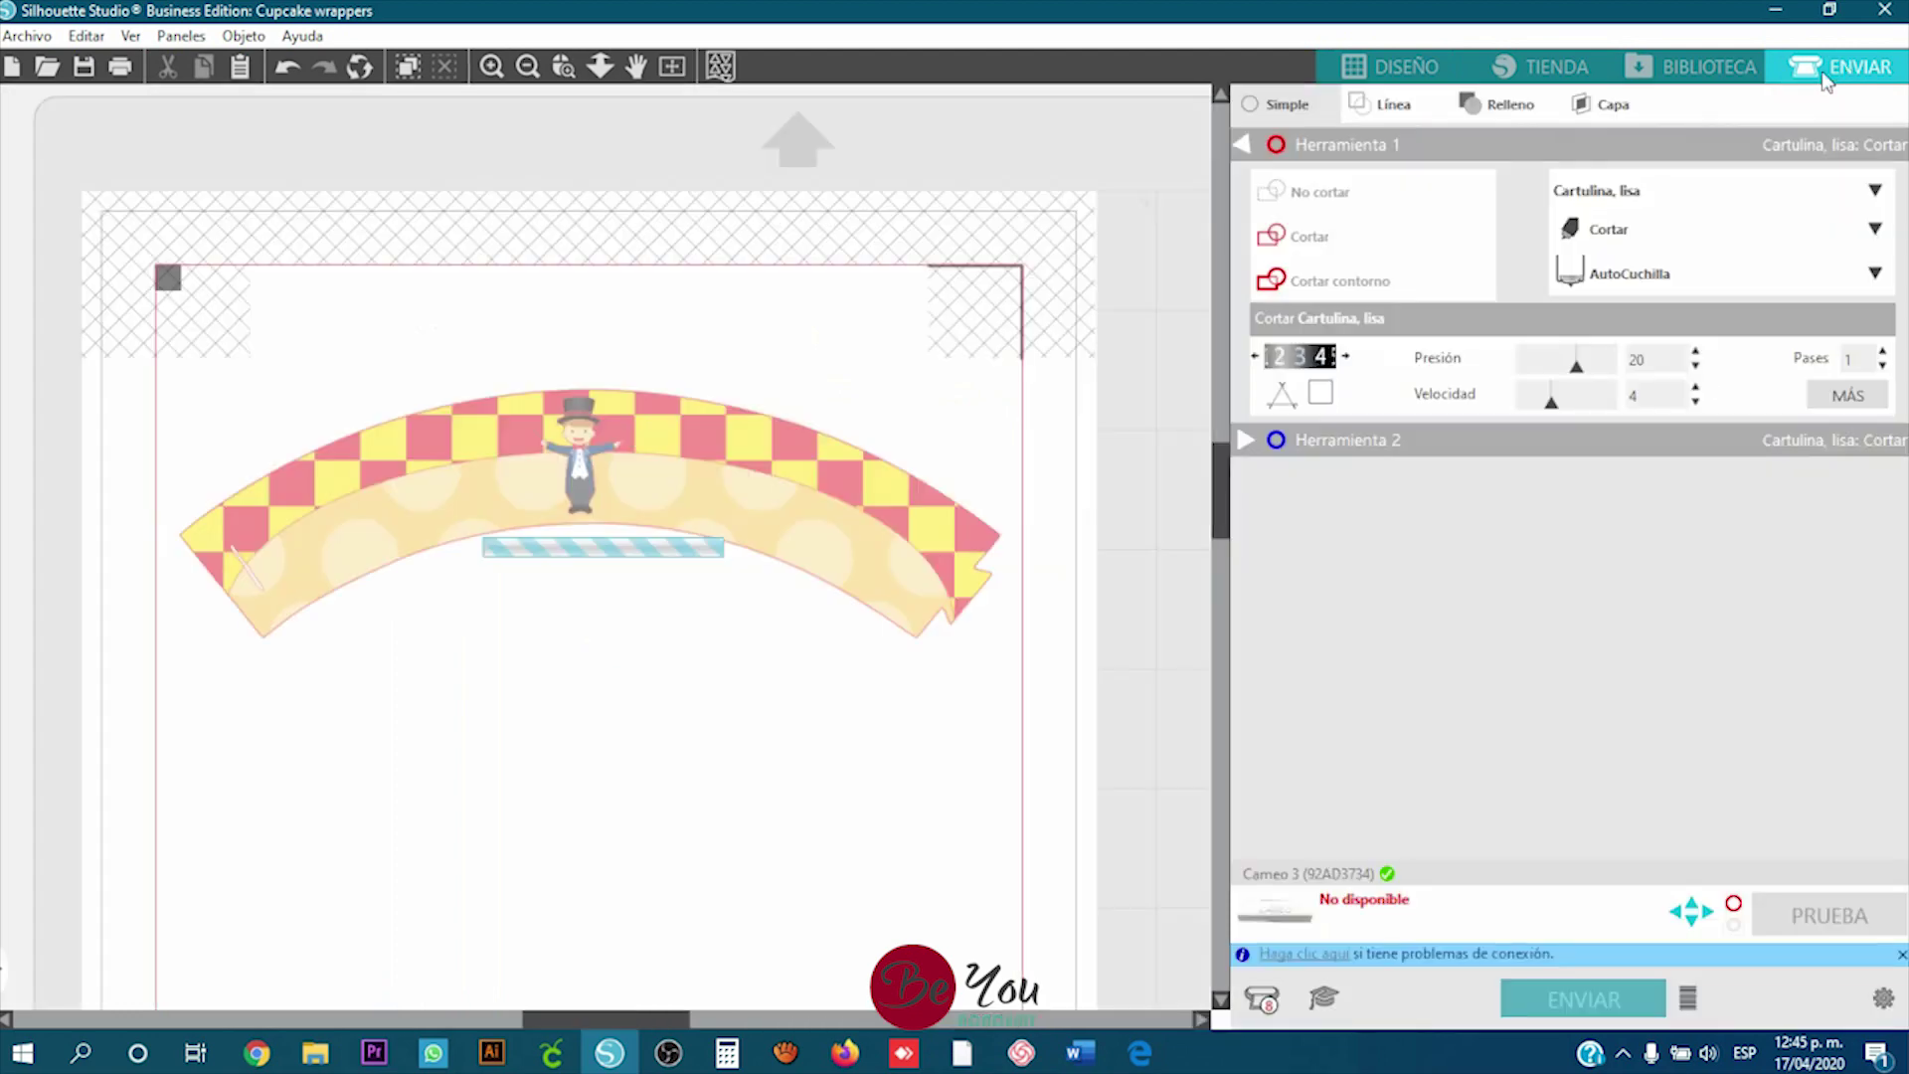
pyautogui.scroll(5, 587, 305)
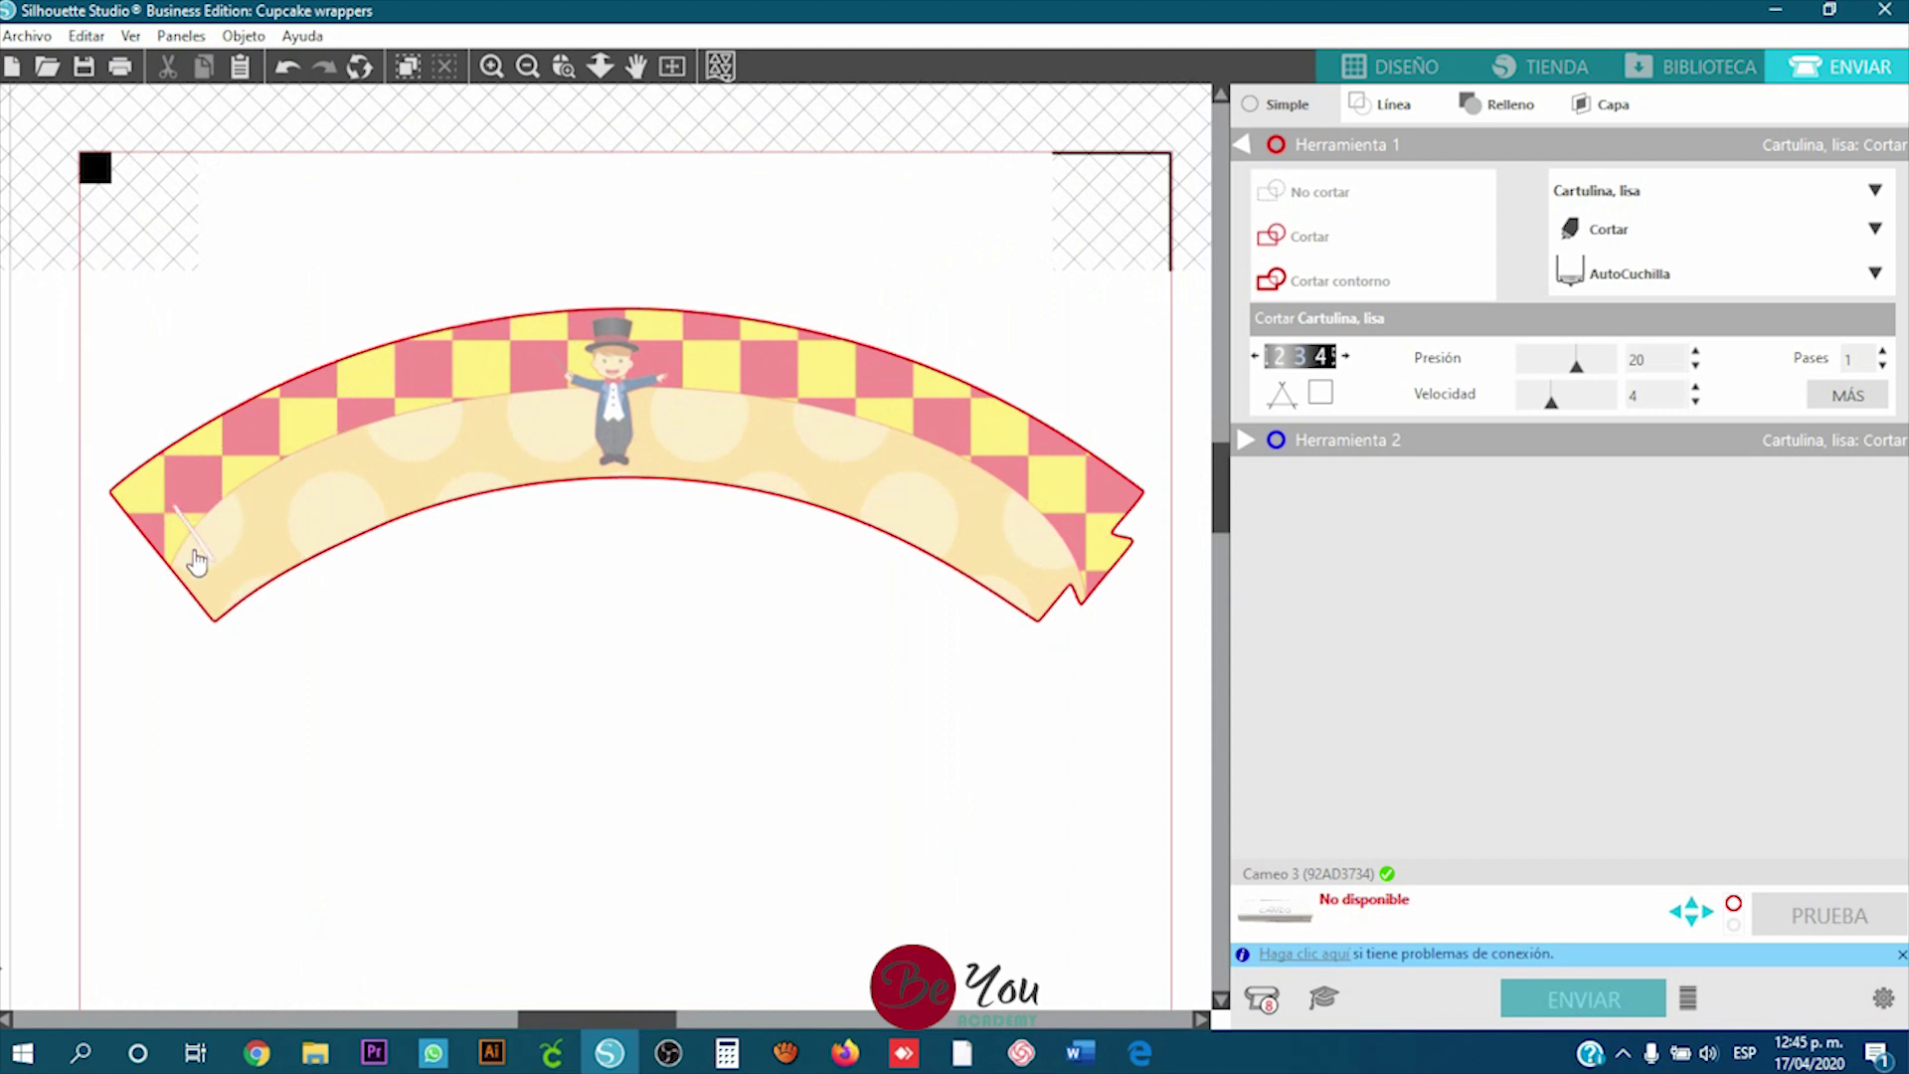
# Step: Draw straight lines around the narrow slanted slot at the wrapper's end to form its cutting outline
pyautogui.click(1402, 66)
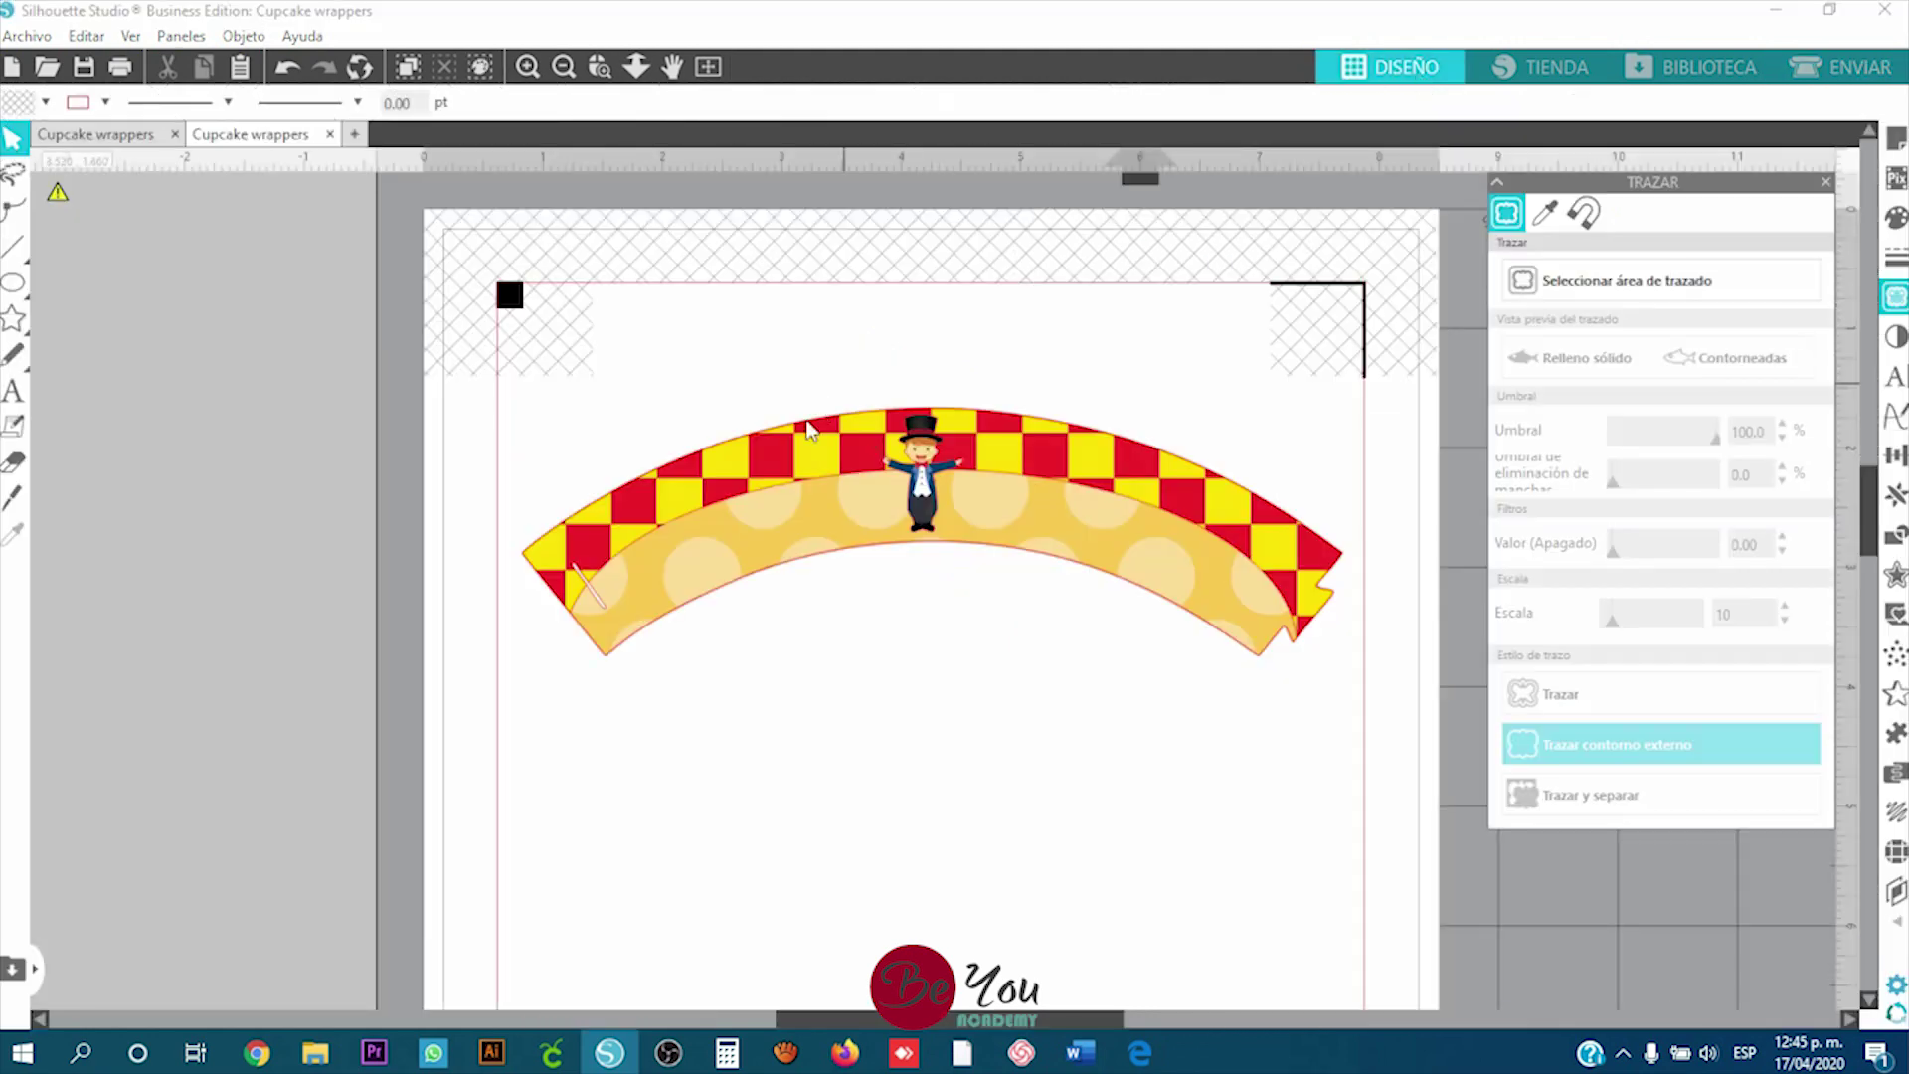
pyautogui.scroll(5, 602, 597)
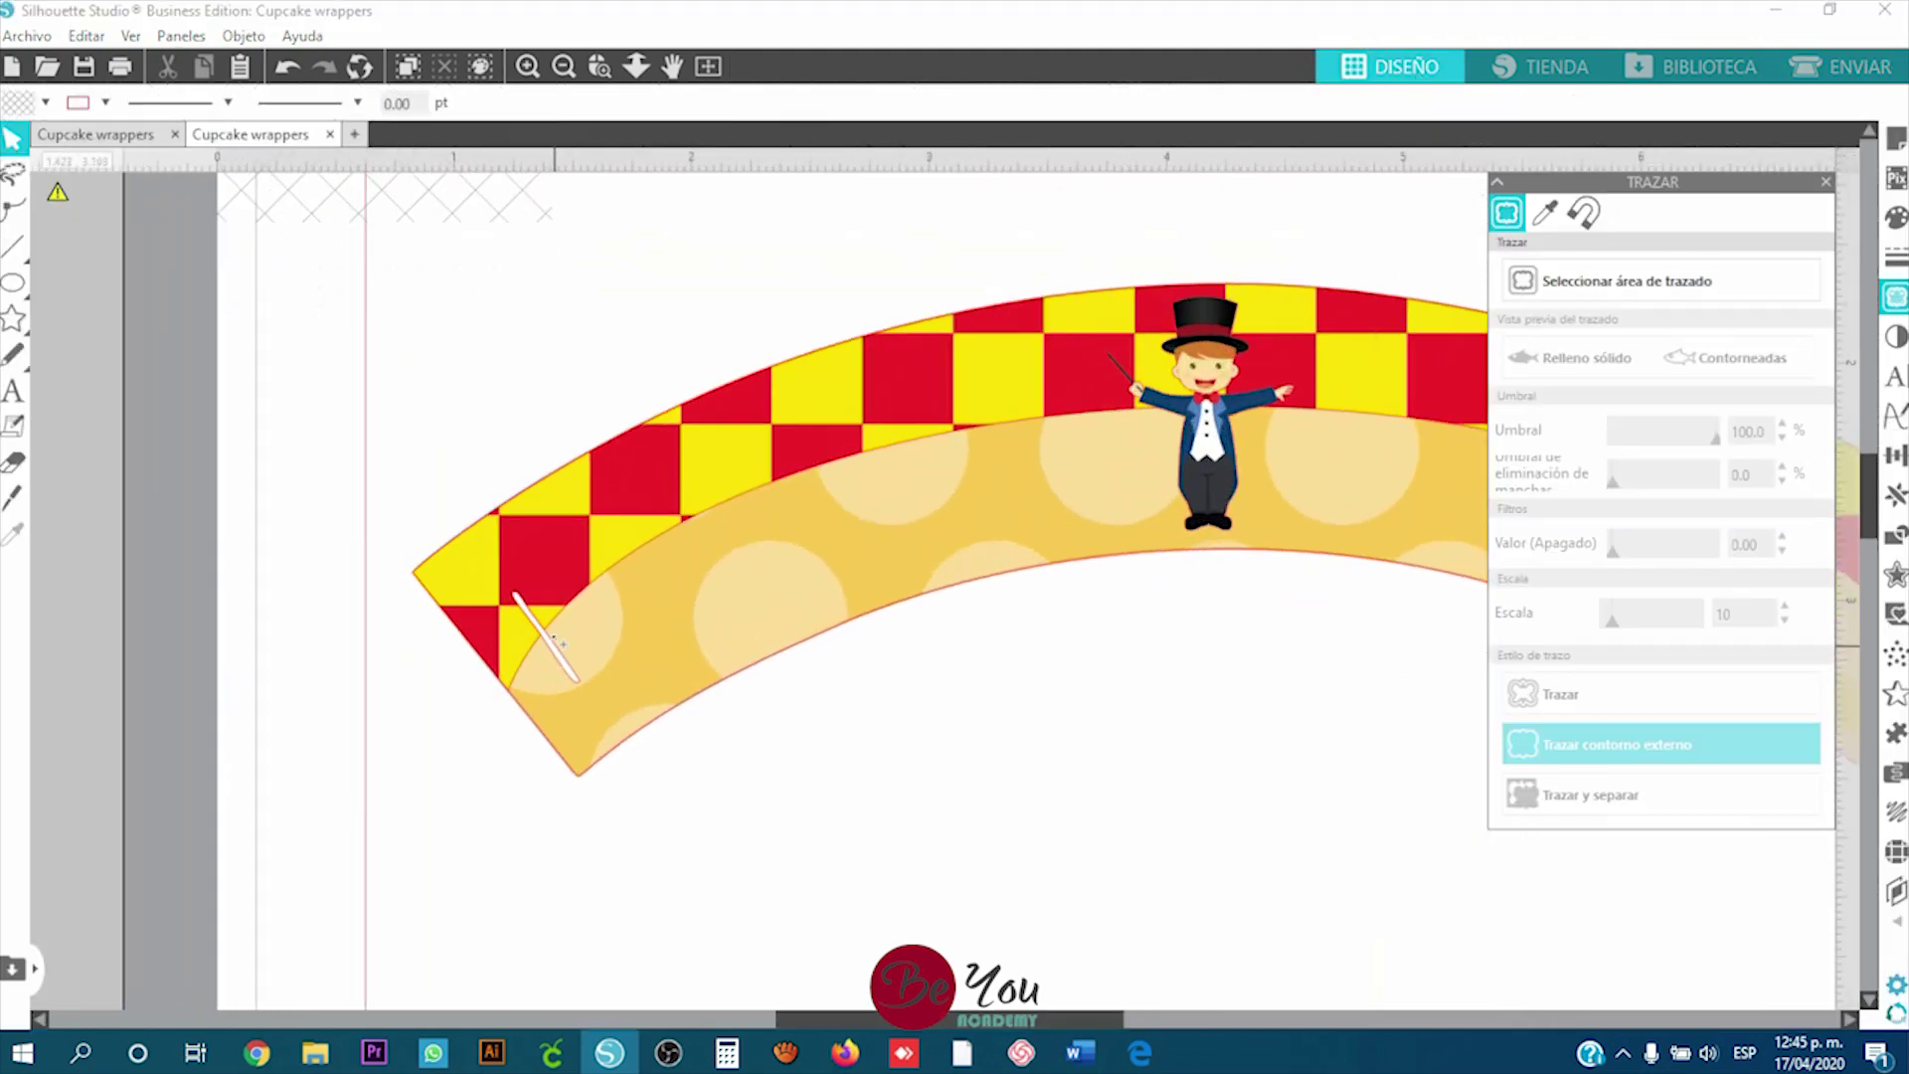
pyautogui.scroll(6, 555, 647)
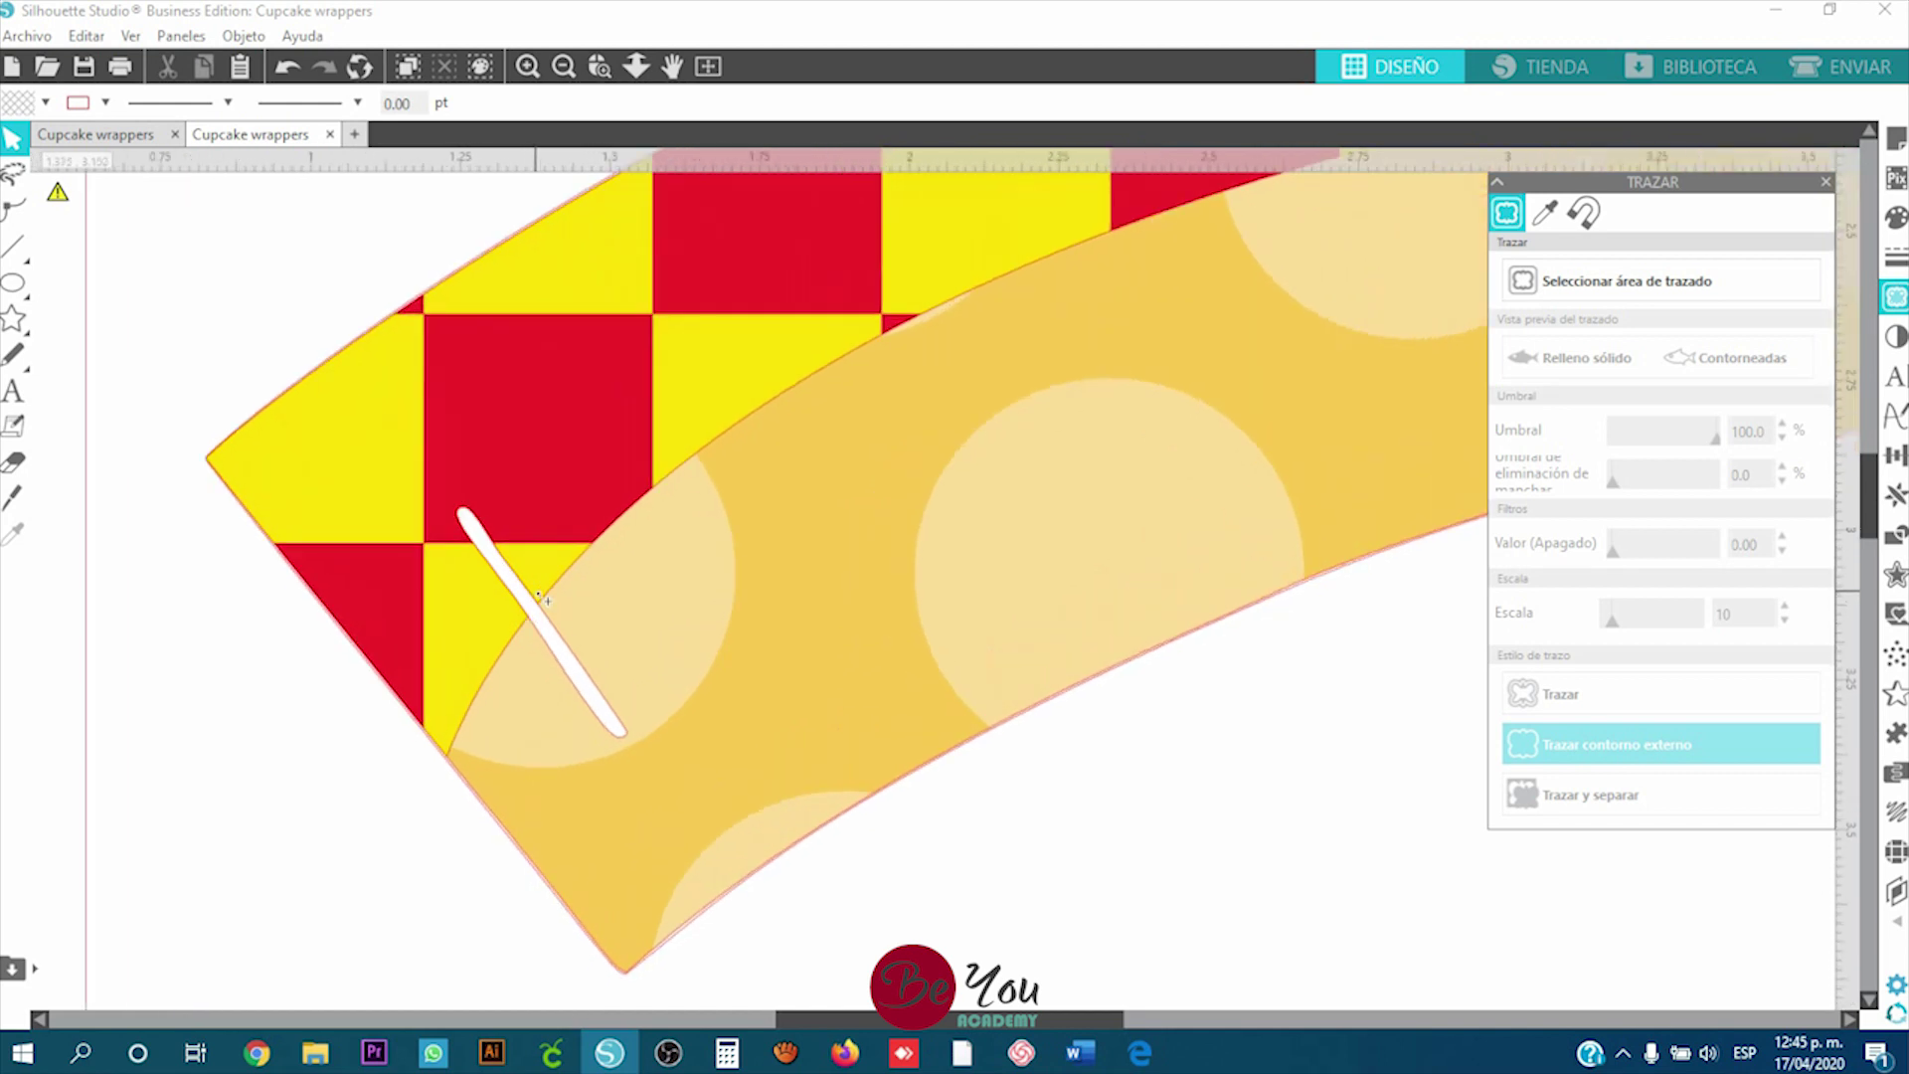
pyautogui.scroll(6, 545, 600)
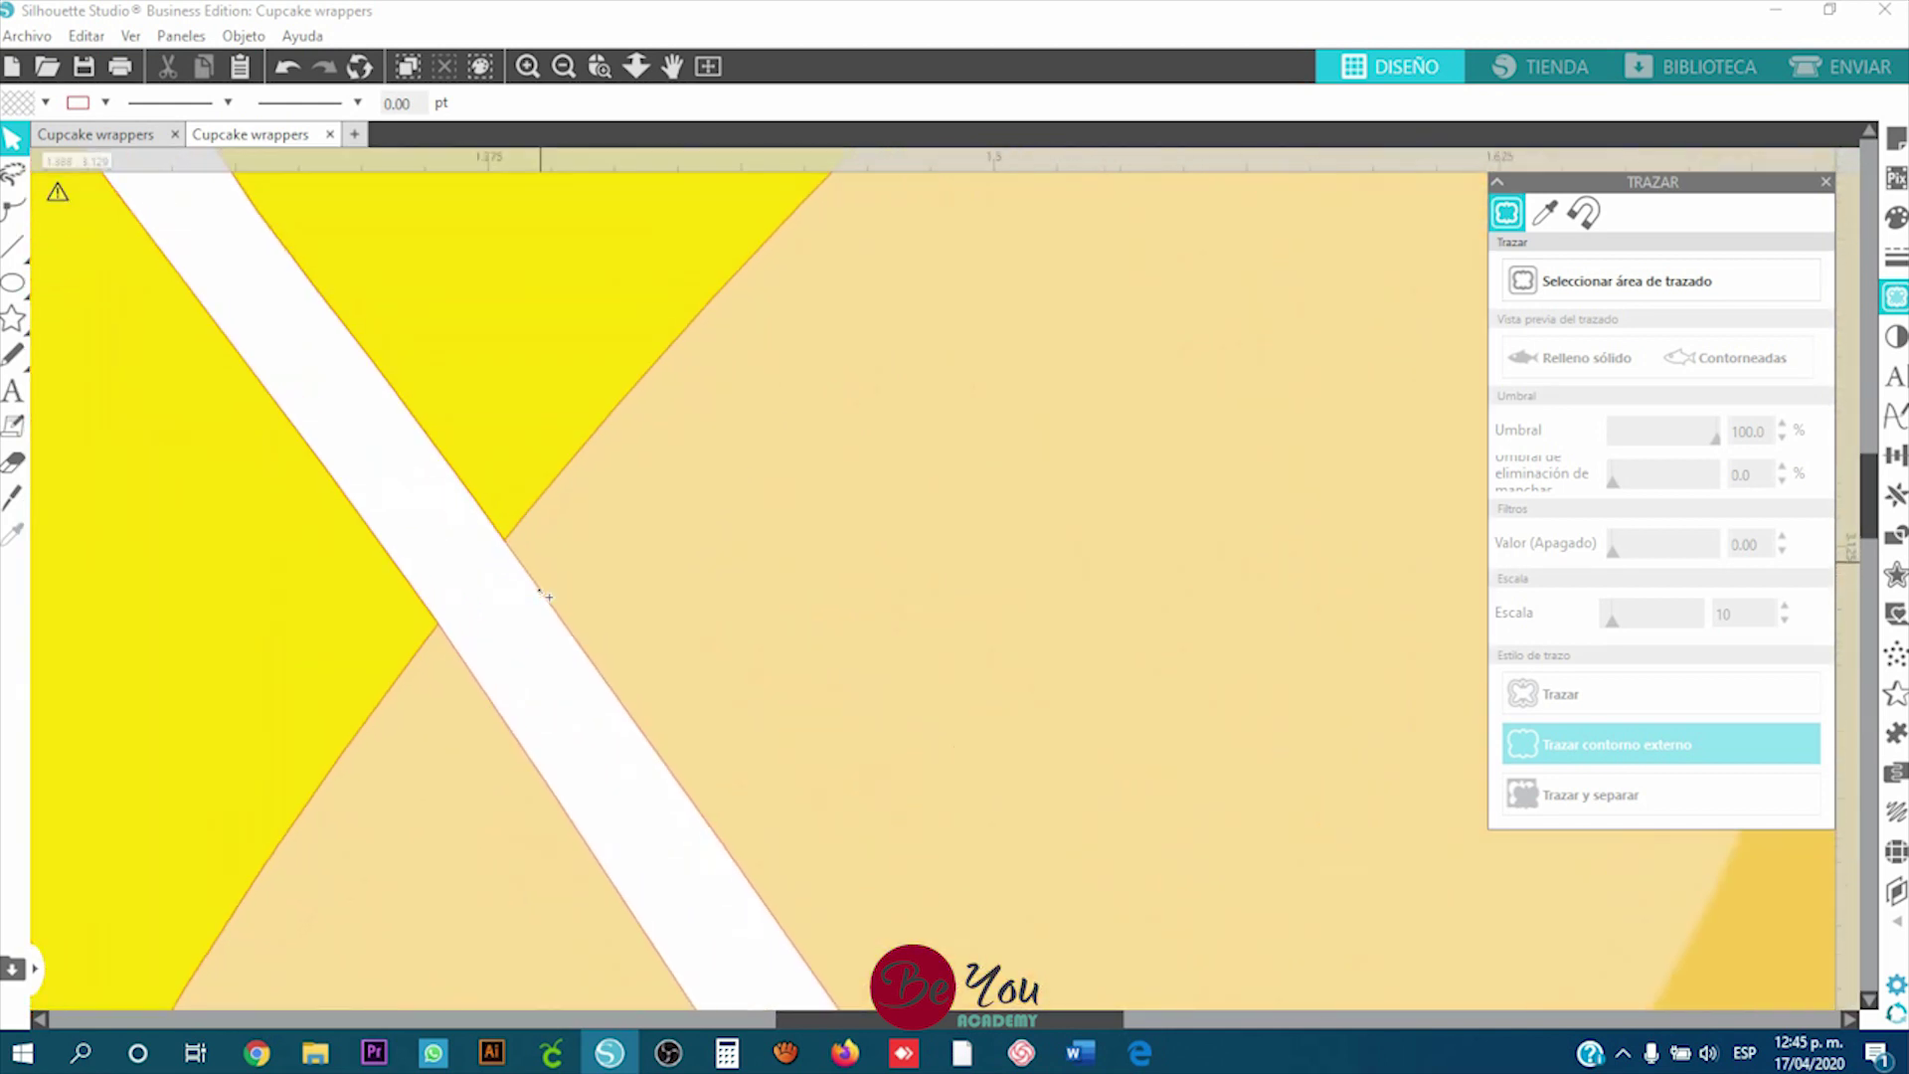
pyautogui.scroll(-2, 269, 517)
pyautogui.click(14, 246)
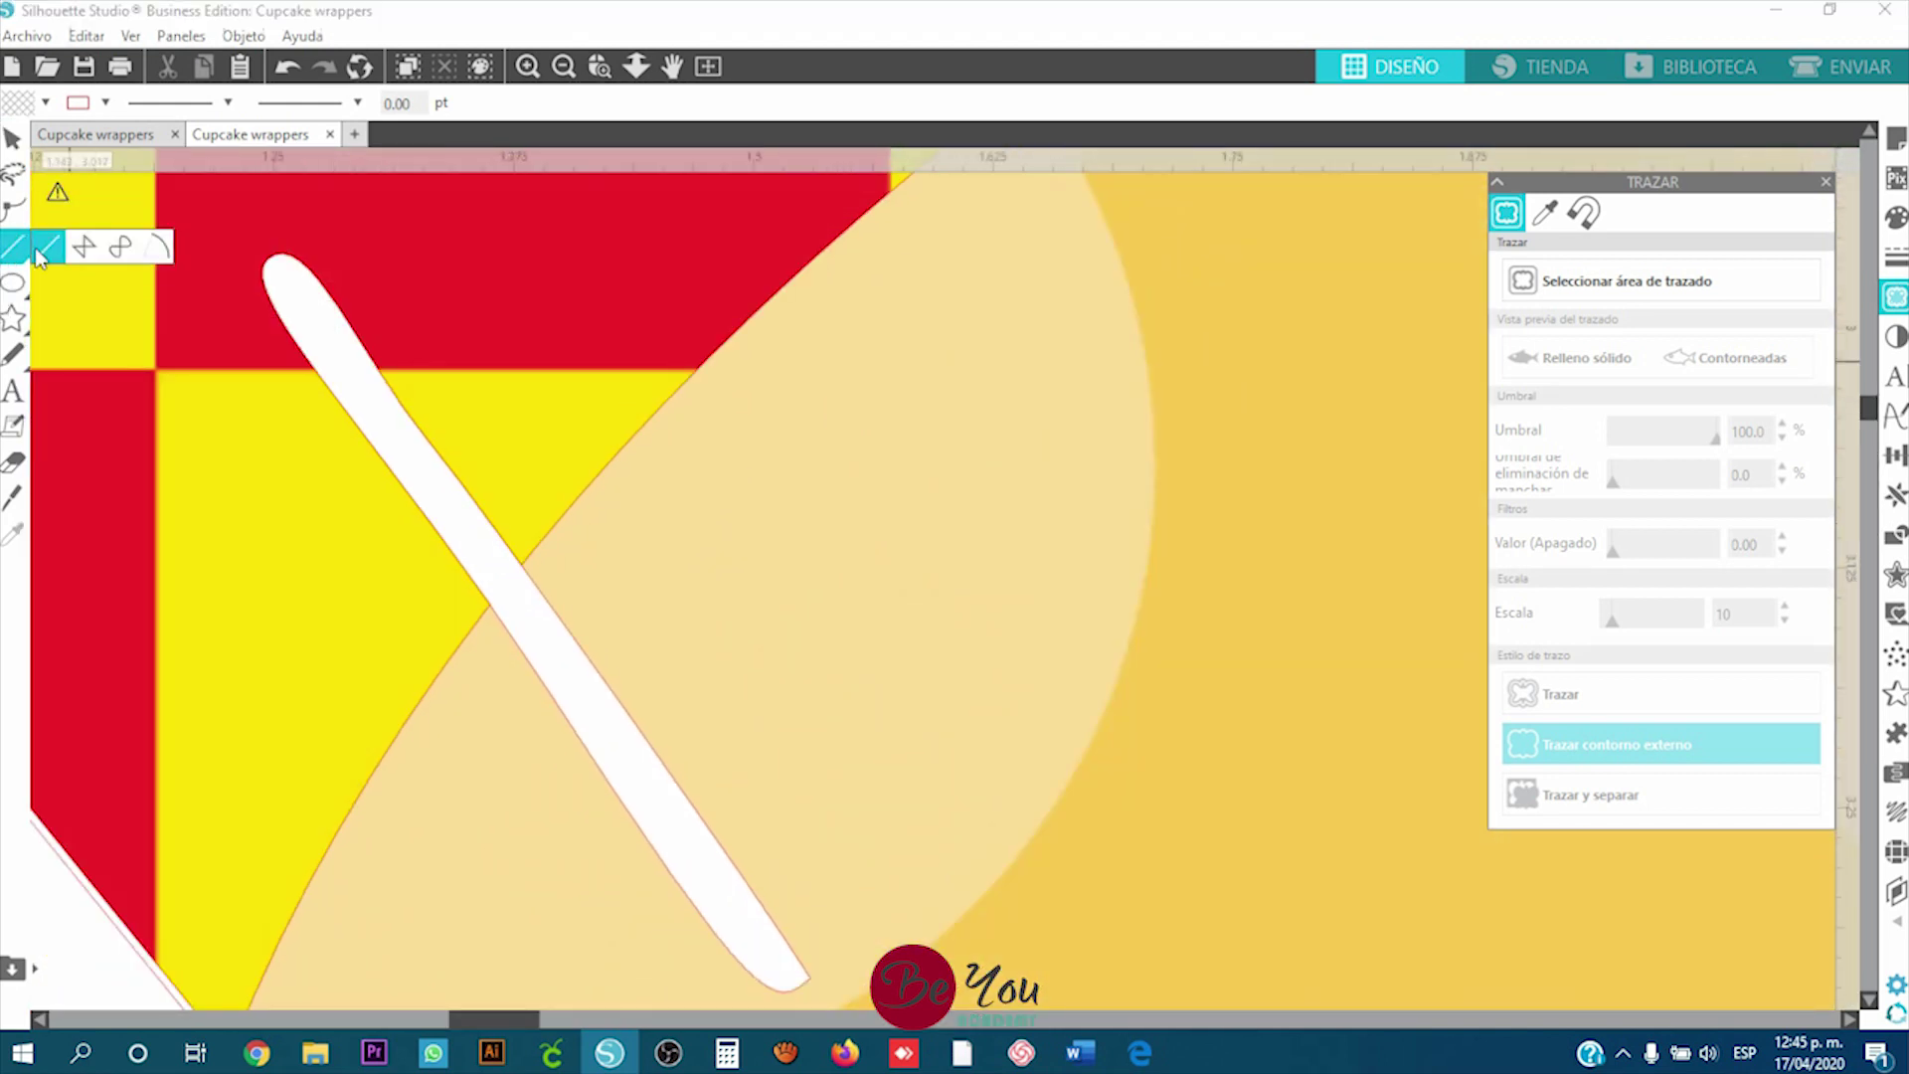
pyautogui.moveTo(260, 271)
pyautogui.mouseDown()
pyautogui.moveTo(354, 443)
pyautogui.moveTo(587, 712)
pyautogui.moveTo(785, 1004)
pyautogui.moveTo(773, 994)
pyautogui.moveTo(816, 967)
pyautogui.moveTo(557, 696)
pyautogui.moveTo(293, 217)
pyautogui.moveTo(247, 258)
pyautogui.mouseUp()
pyautogui.click(12, 139)
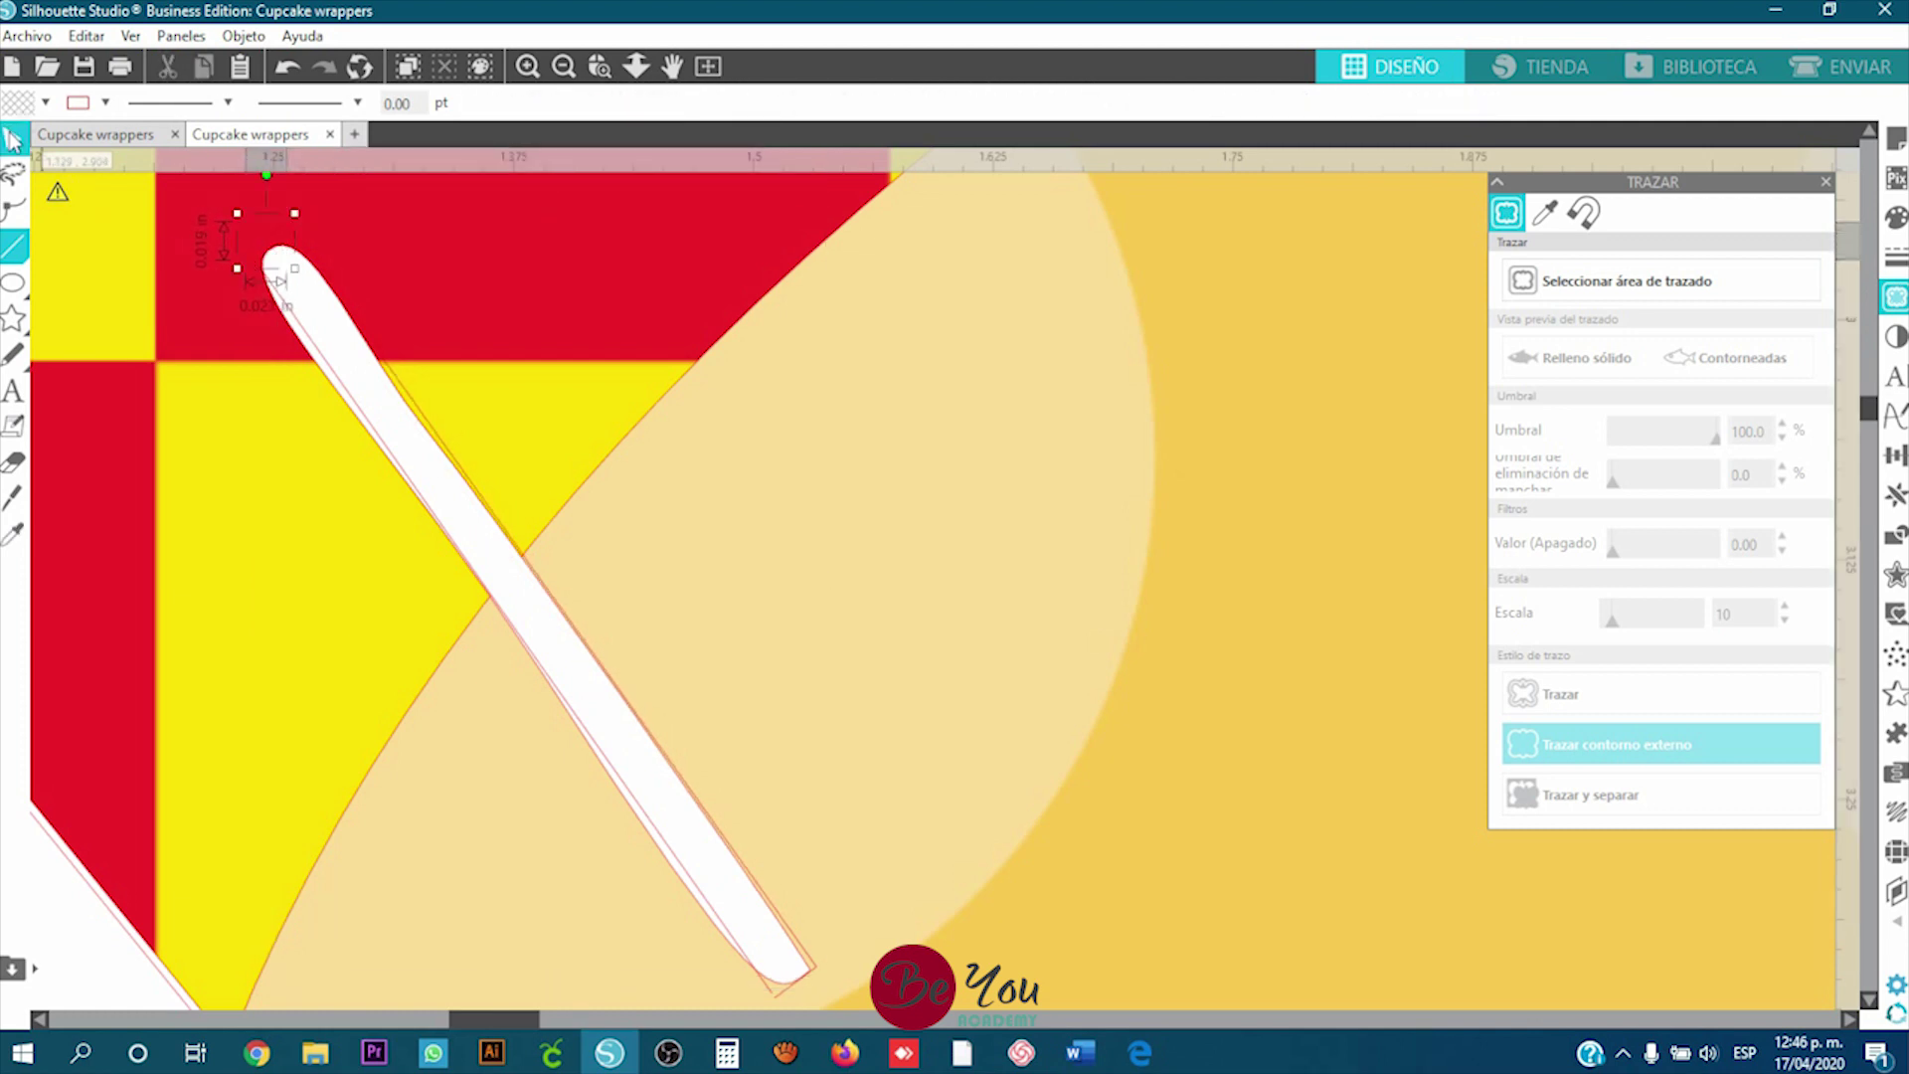
# Step: Align the slot's long side line with its edge and move the short end line to close the corner at the slot's lower end
pyautogui.click(366, 423)
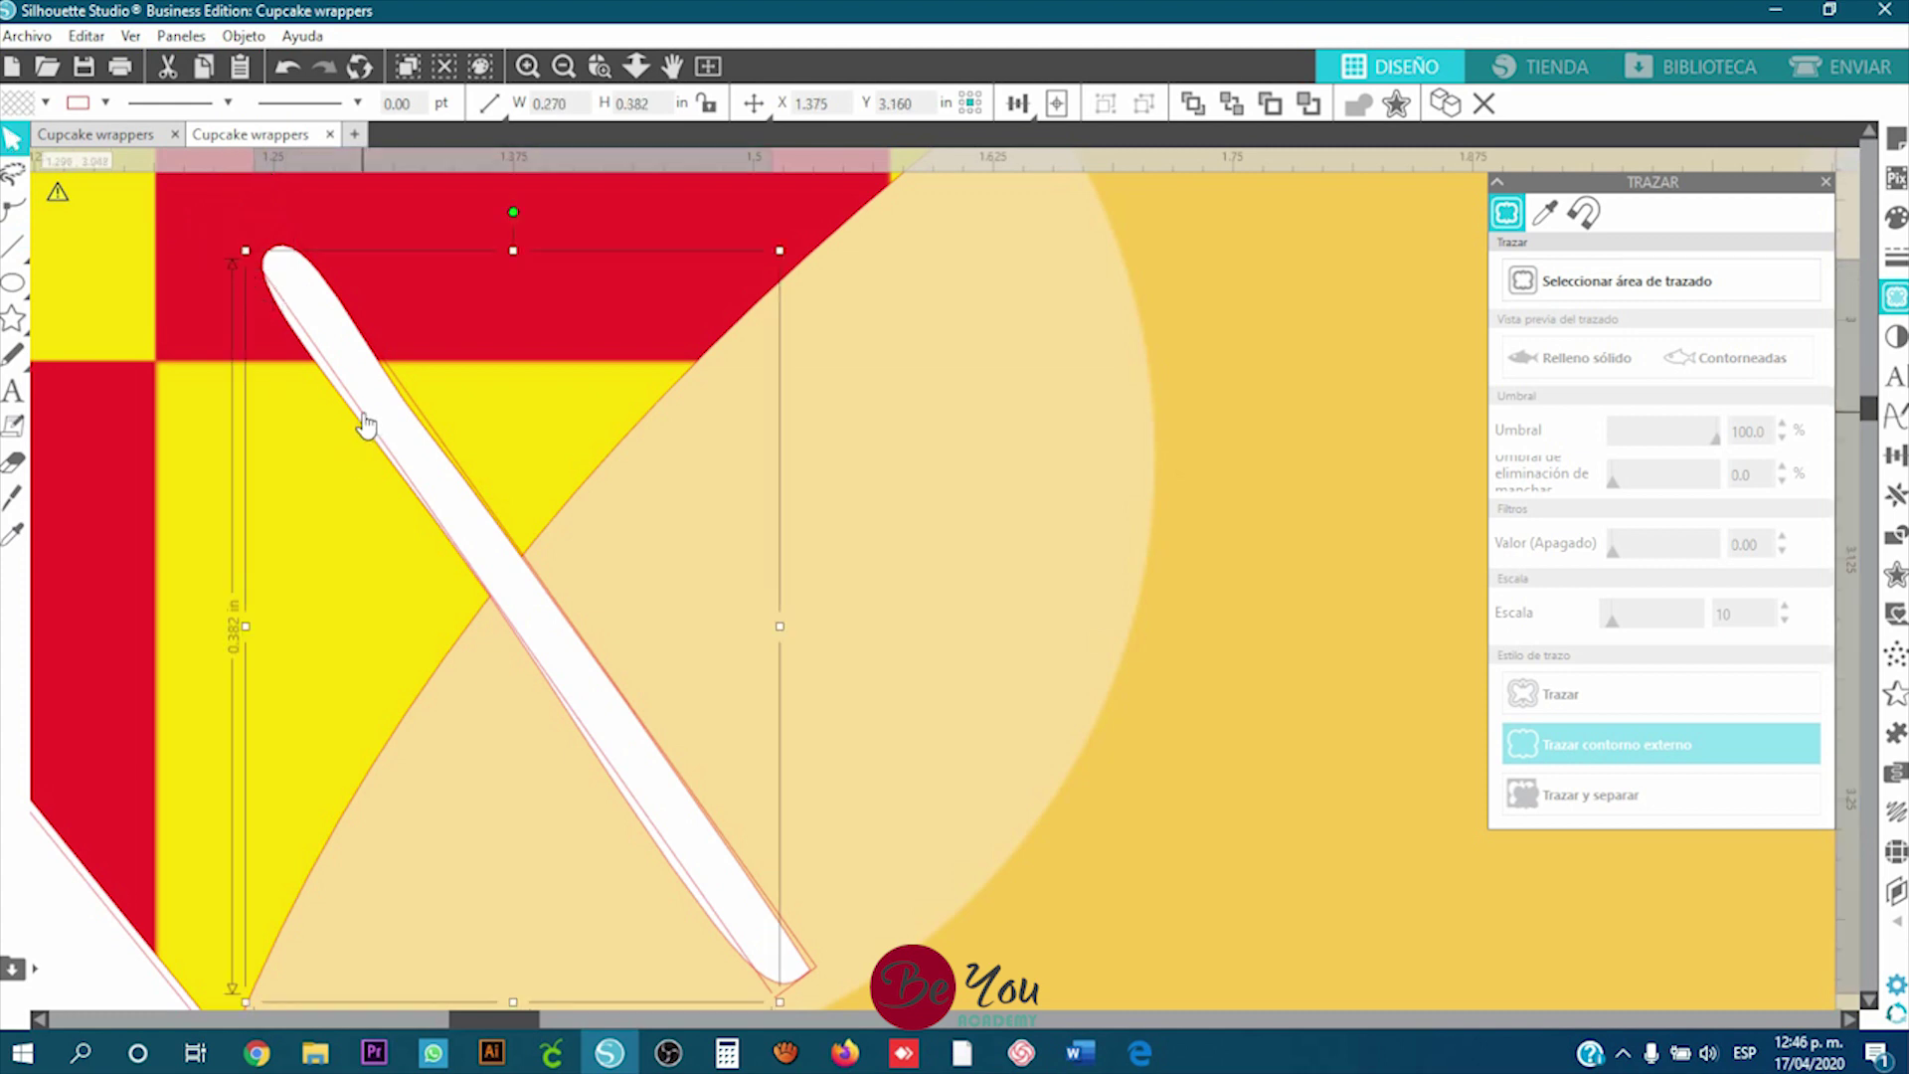
pyautogui.moveTo(360, 411); pyautogui.dragTo(352, 412)
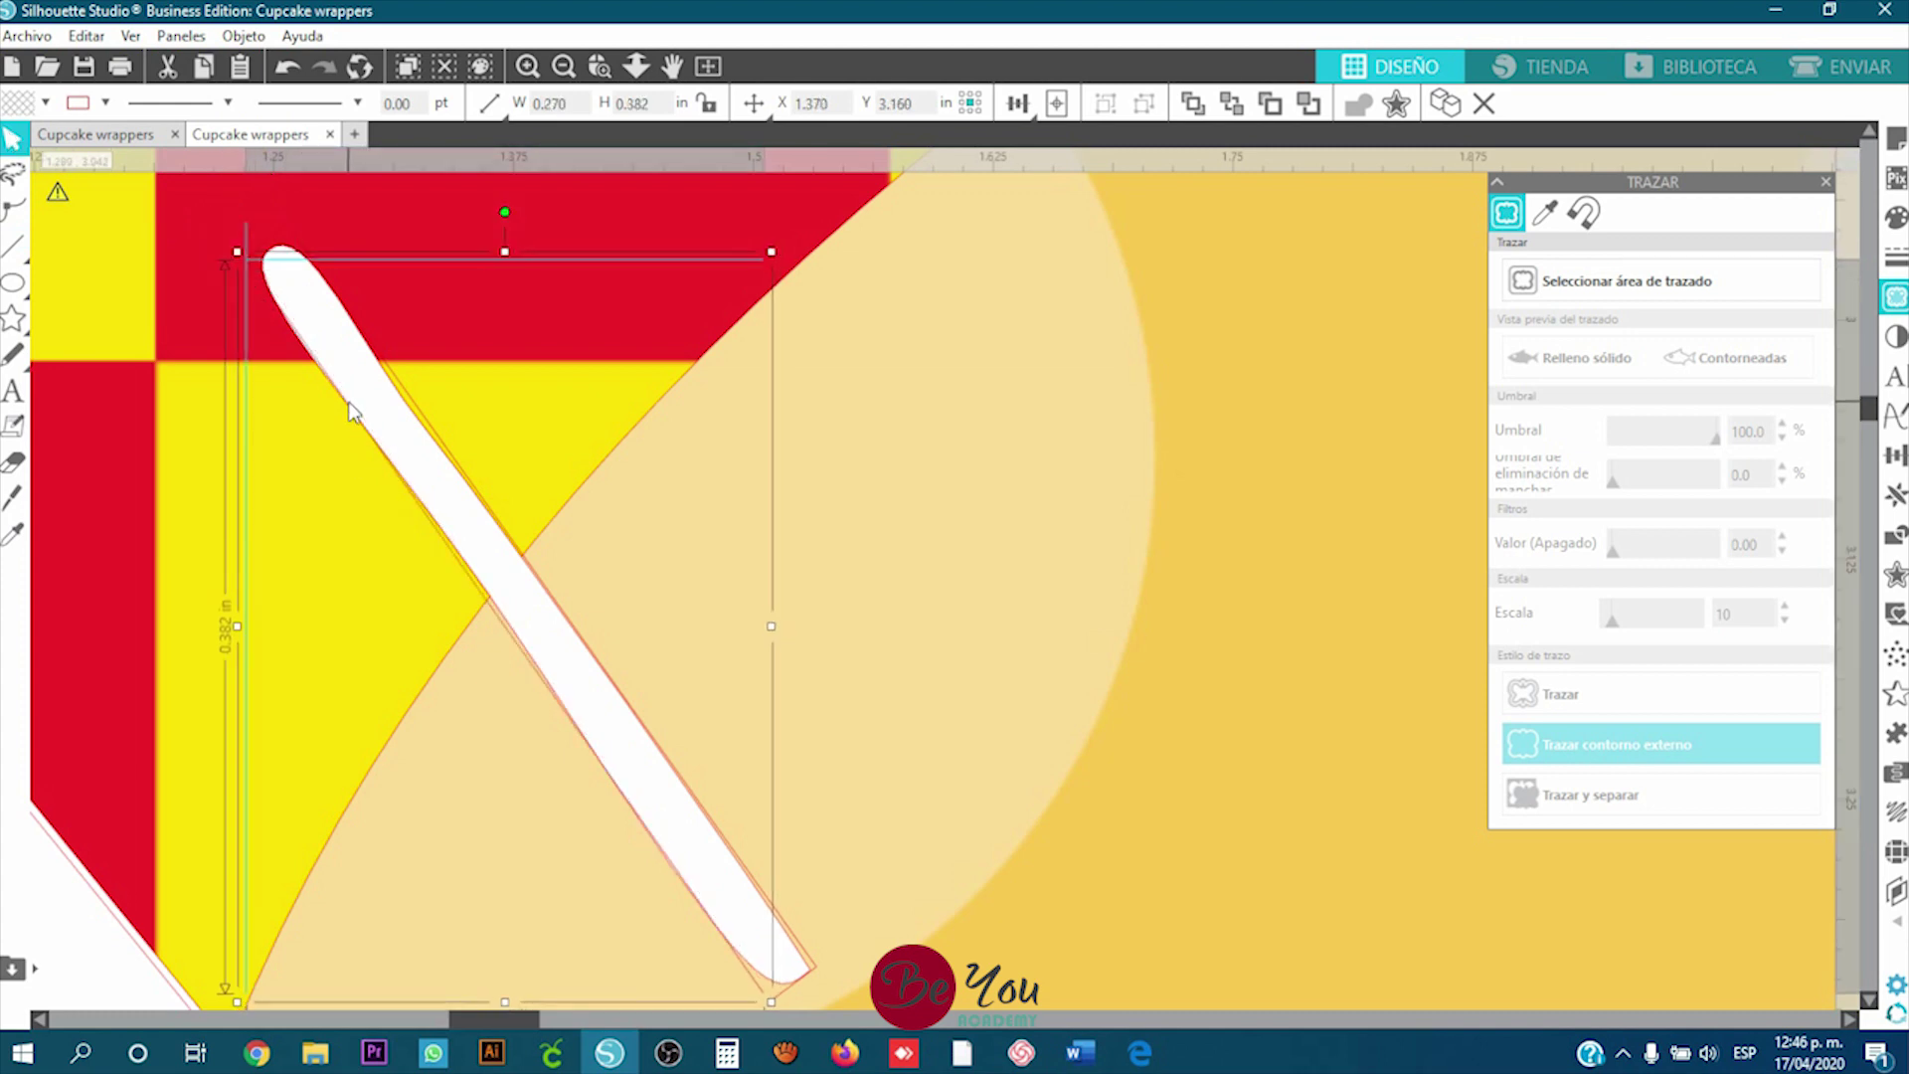
pyautogui.scroll(4, 807, 991)
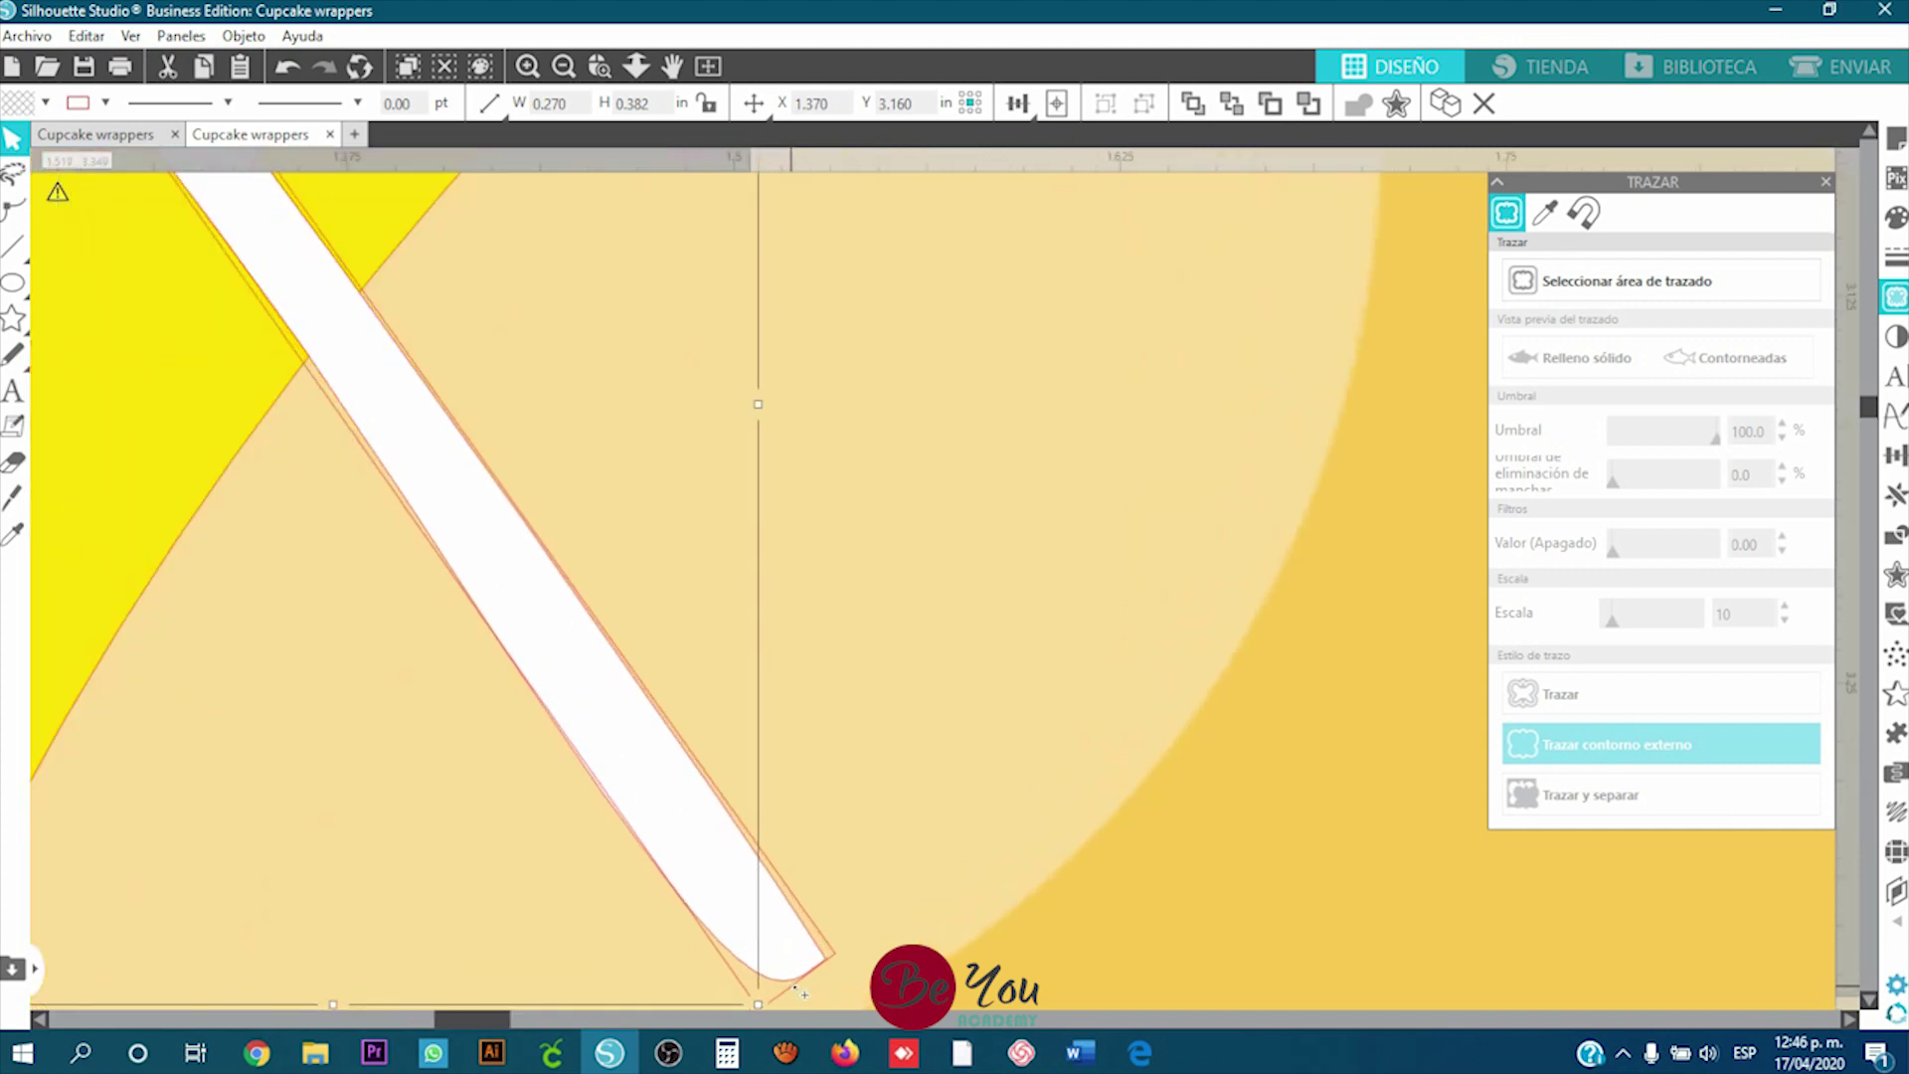
pyautogui.scroll(3, 813, 990)
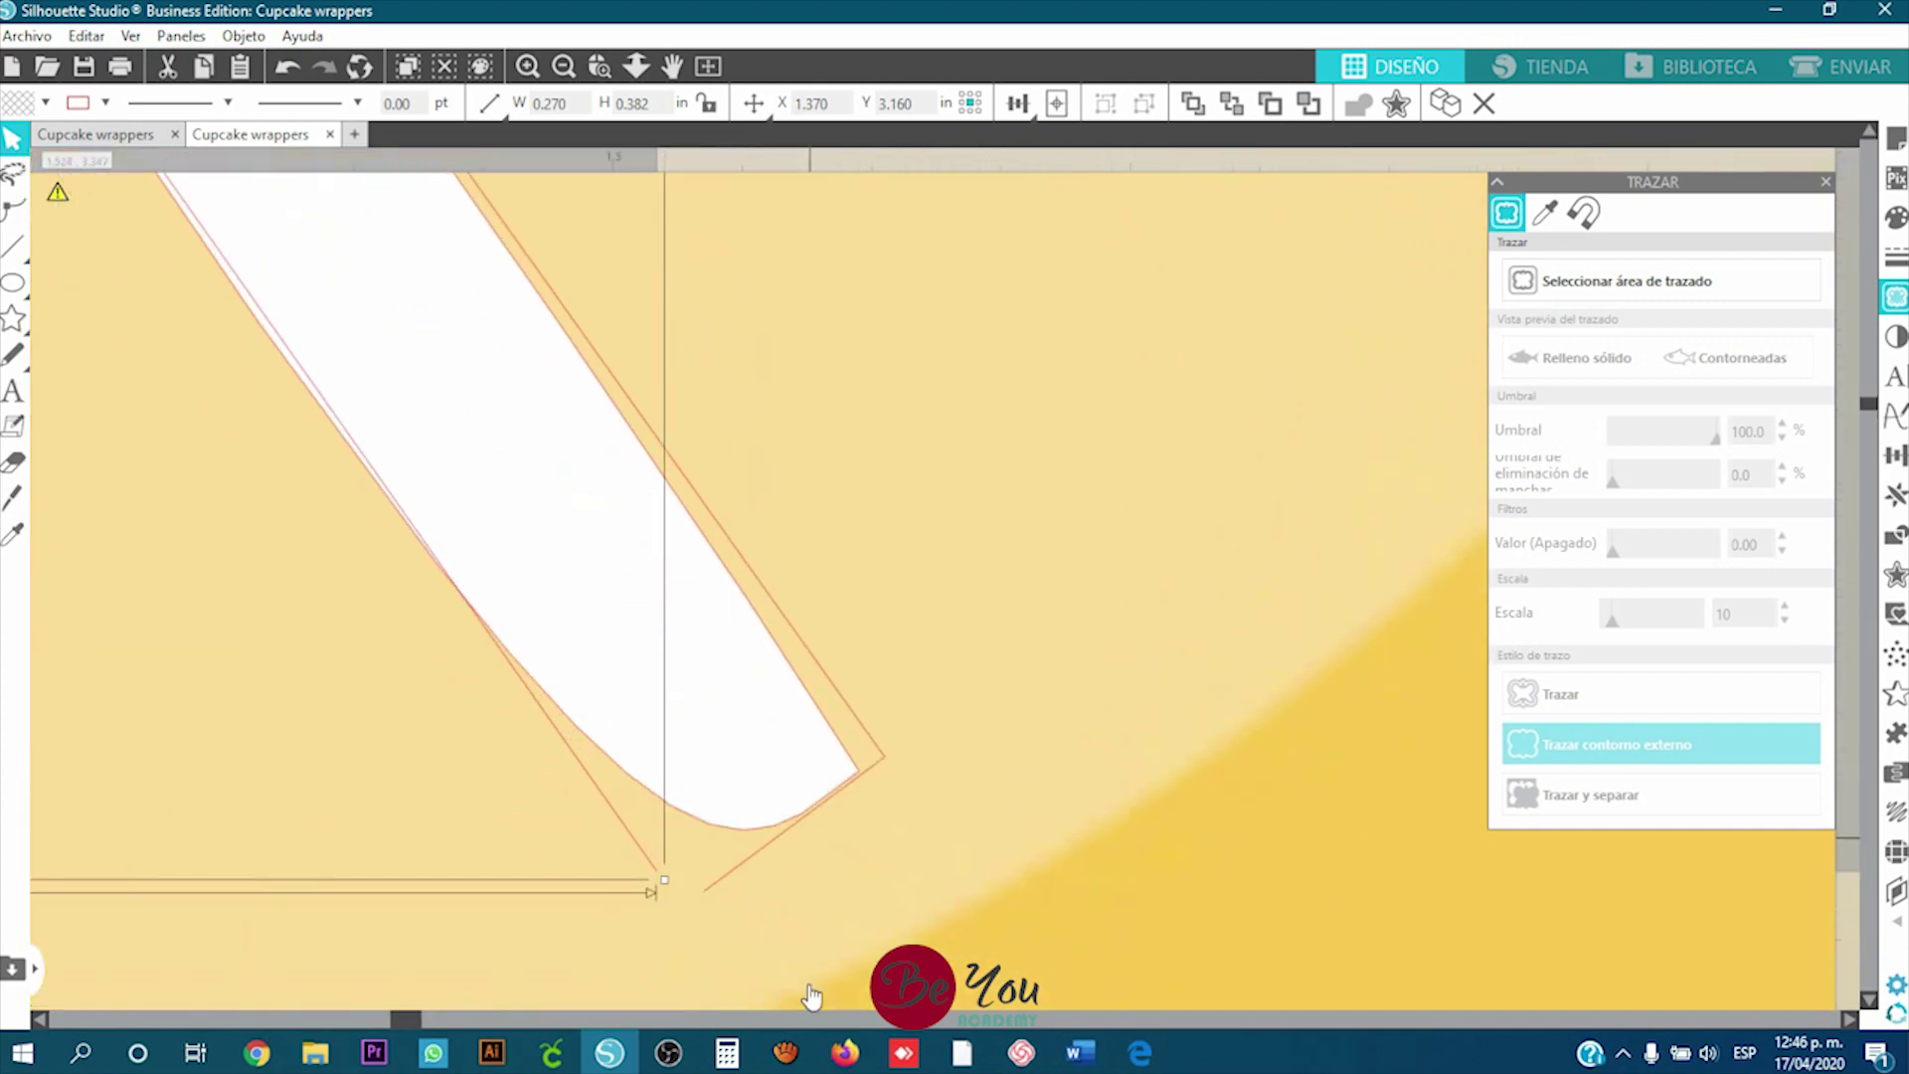
pyautogui.moveTo(673, 820)
pyautogui.mouseDown()
pyautogui.moveTo(711, 828)
pyautogui.moveTo(672, 837)
pyautogui.mouseUp()
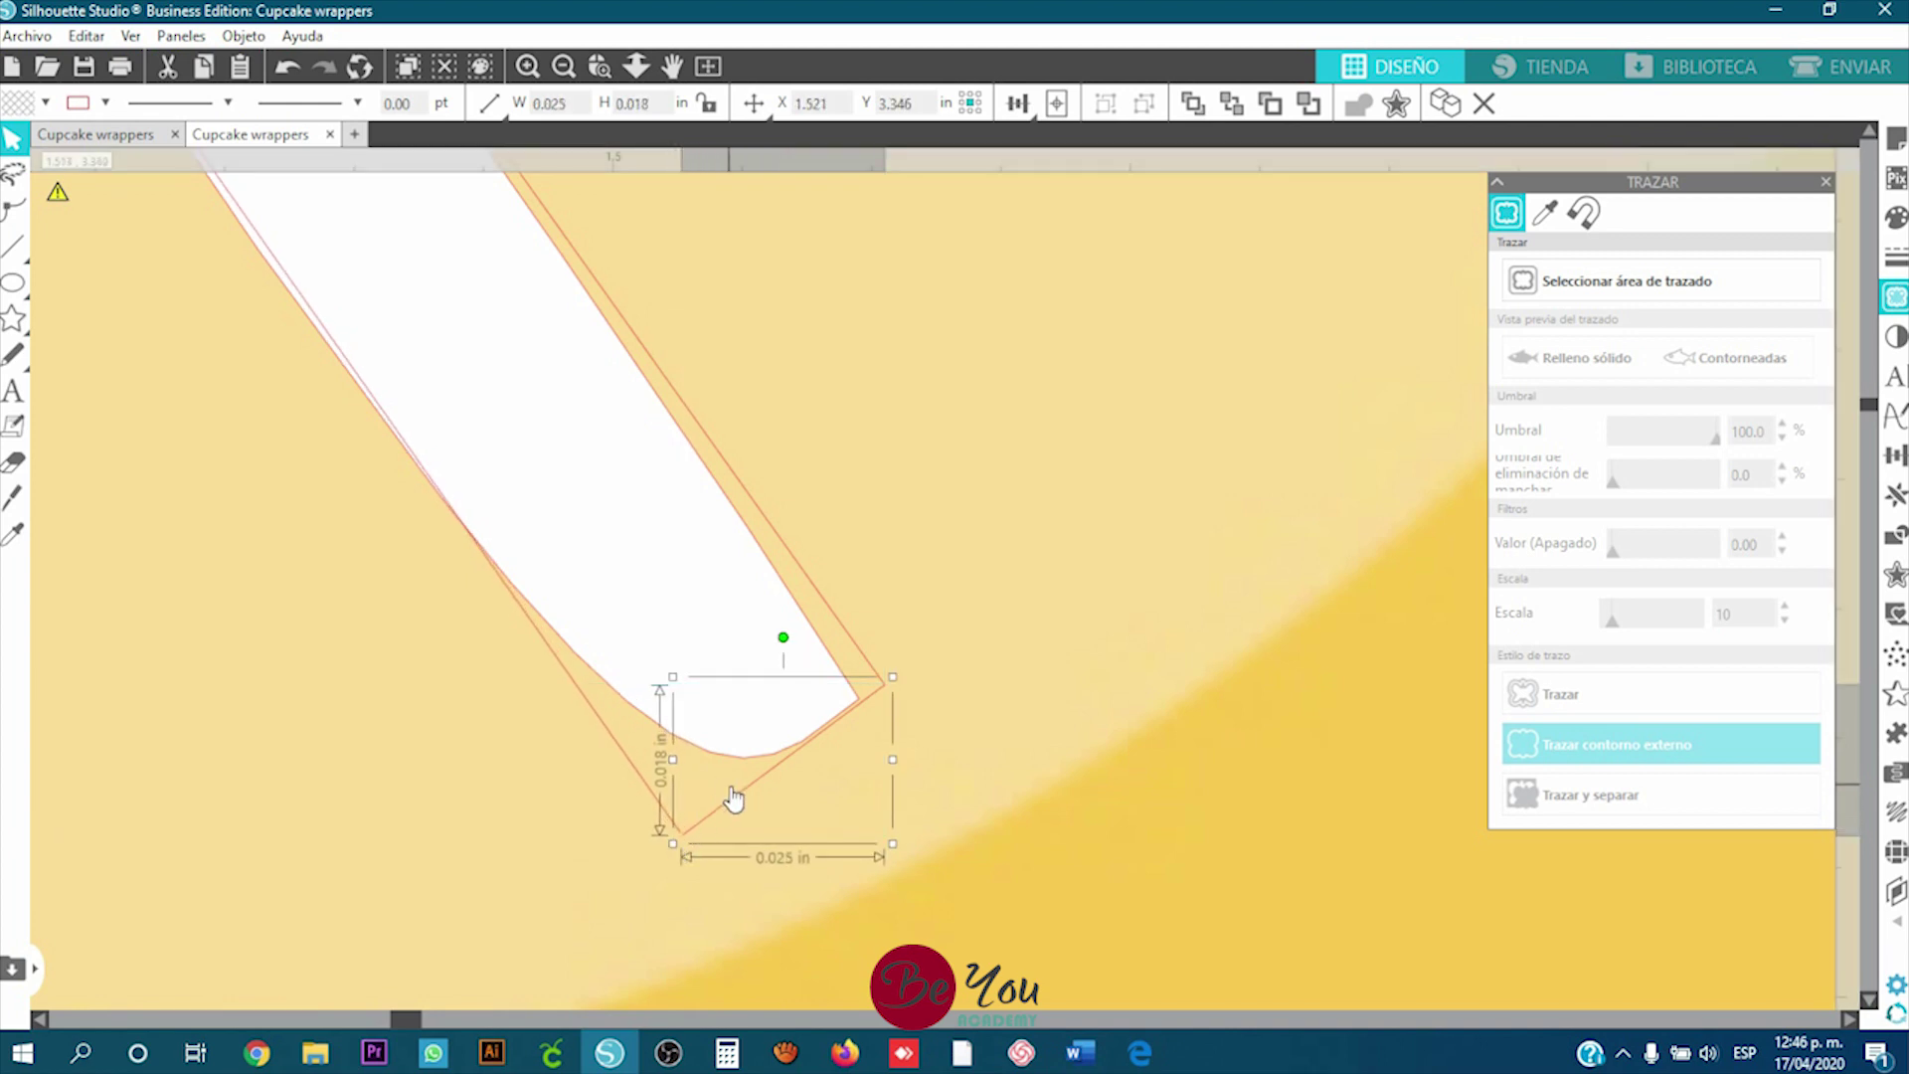
pyautogui.scroll(-3, 349, 468)
pyautogui.click(349, 443)
pyautogui.scroll(2, 316, 381)
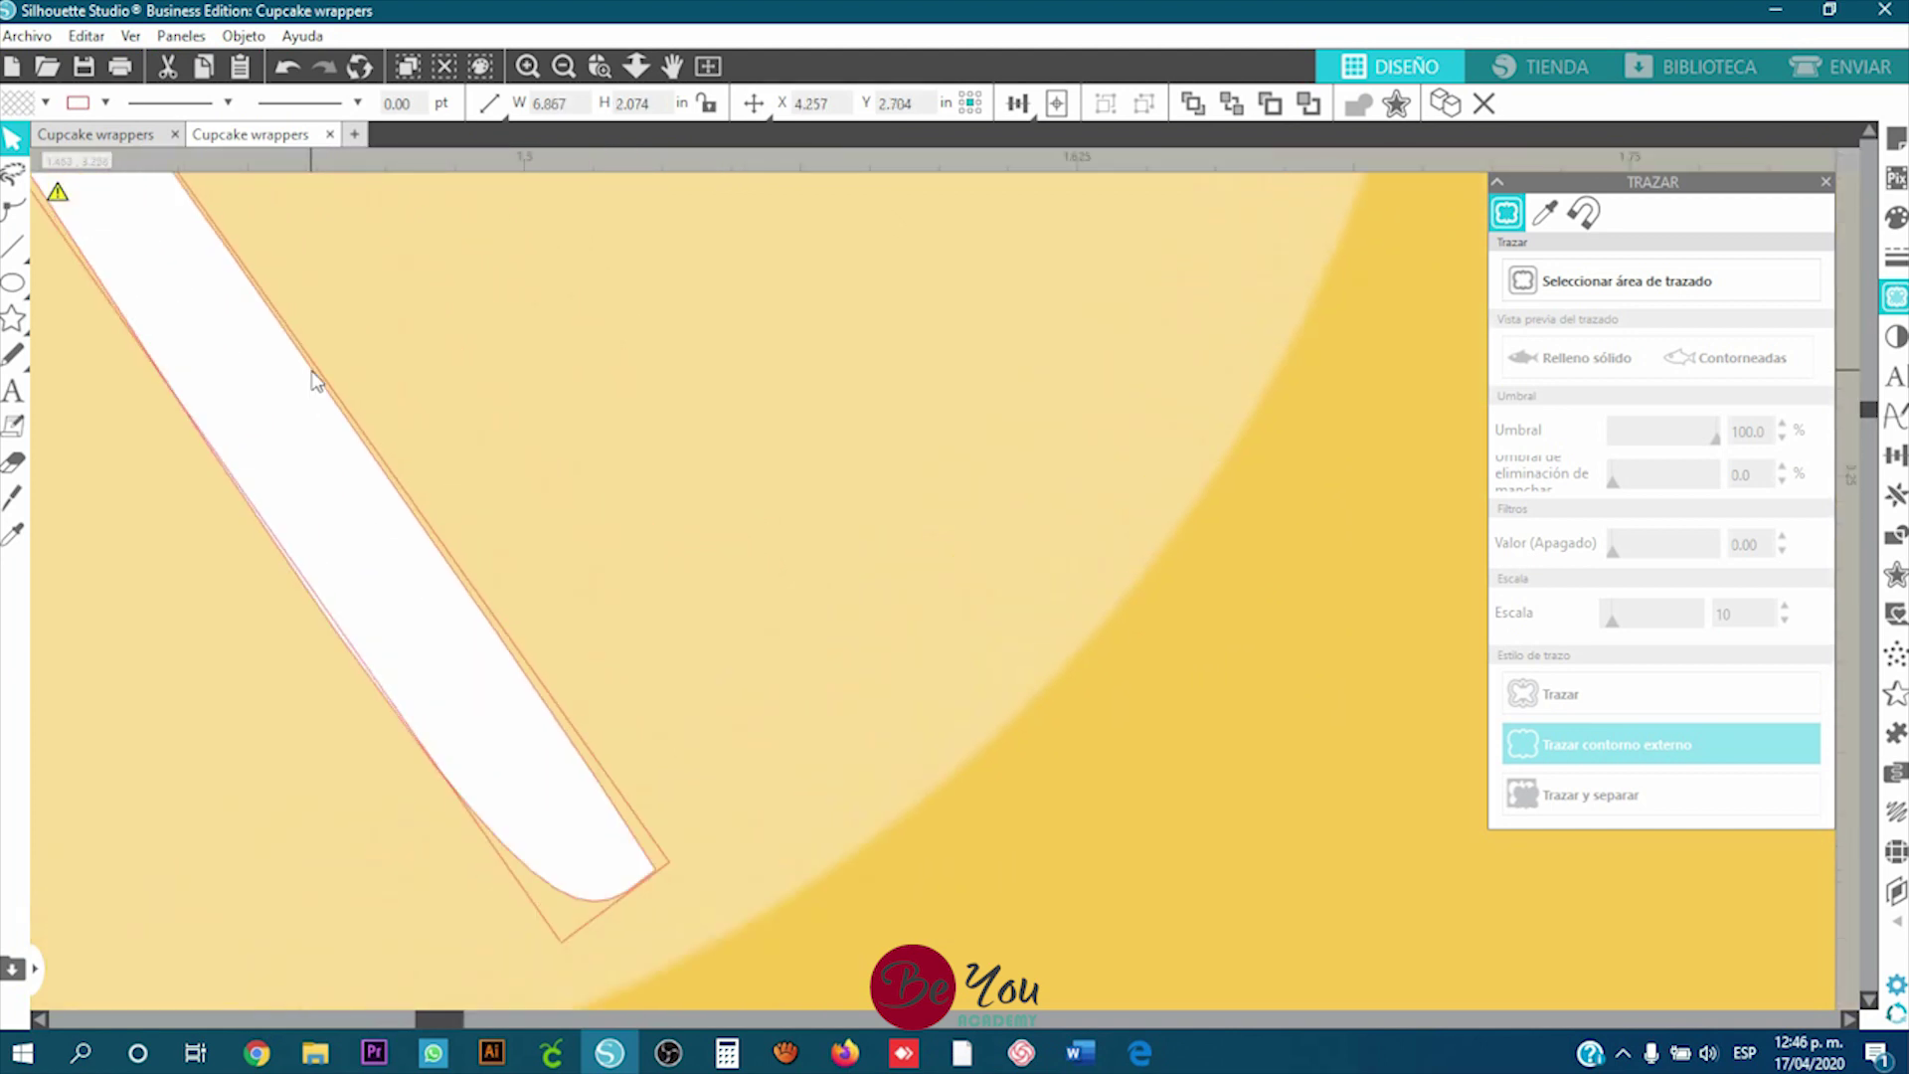
# Step: Adjust the lines at the slot's upper end so the side and end lines meet at the corner
pyautogui.scroll(5, 317, 381)
pyautogui.hscroll(-6, 316, 381)
pyautogui.scroll(5, 289, 264)
pyautogui.hscroll(-5, 288, 263)
pyautogui.press('i')
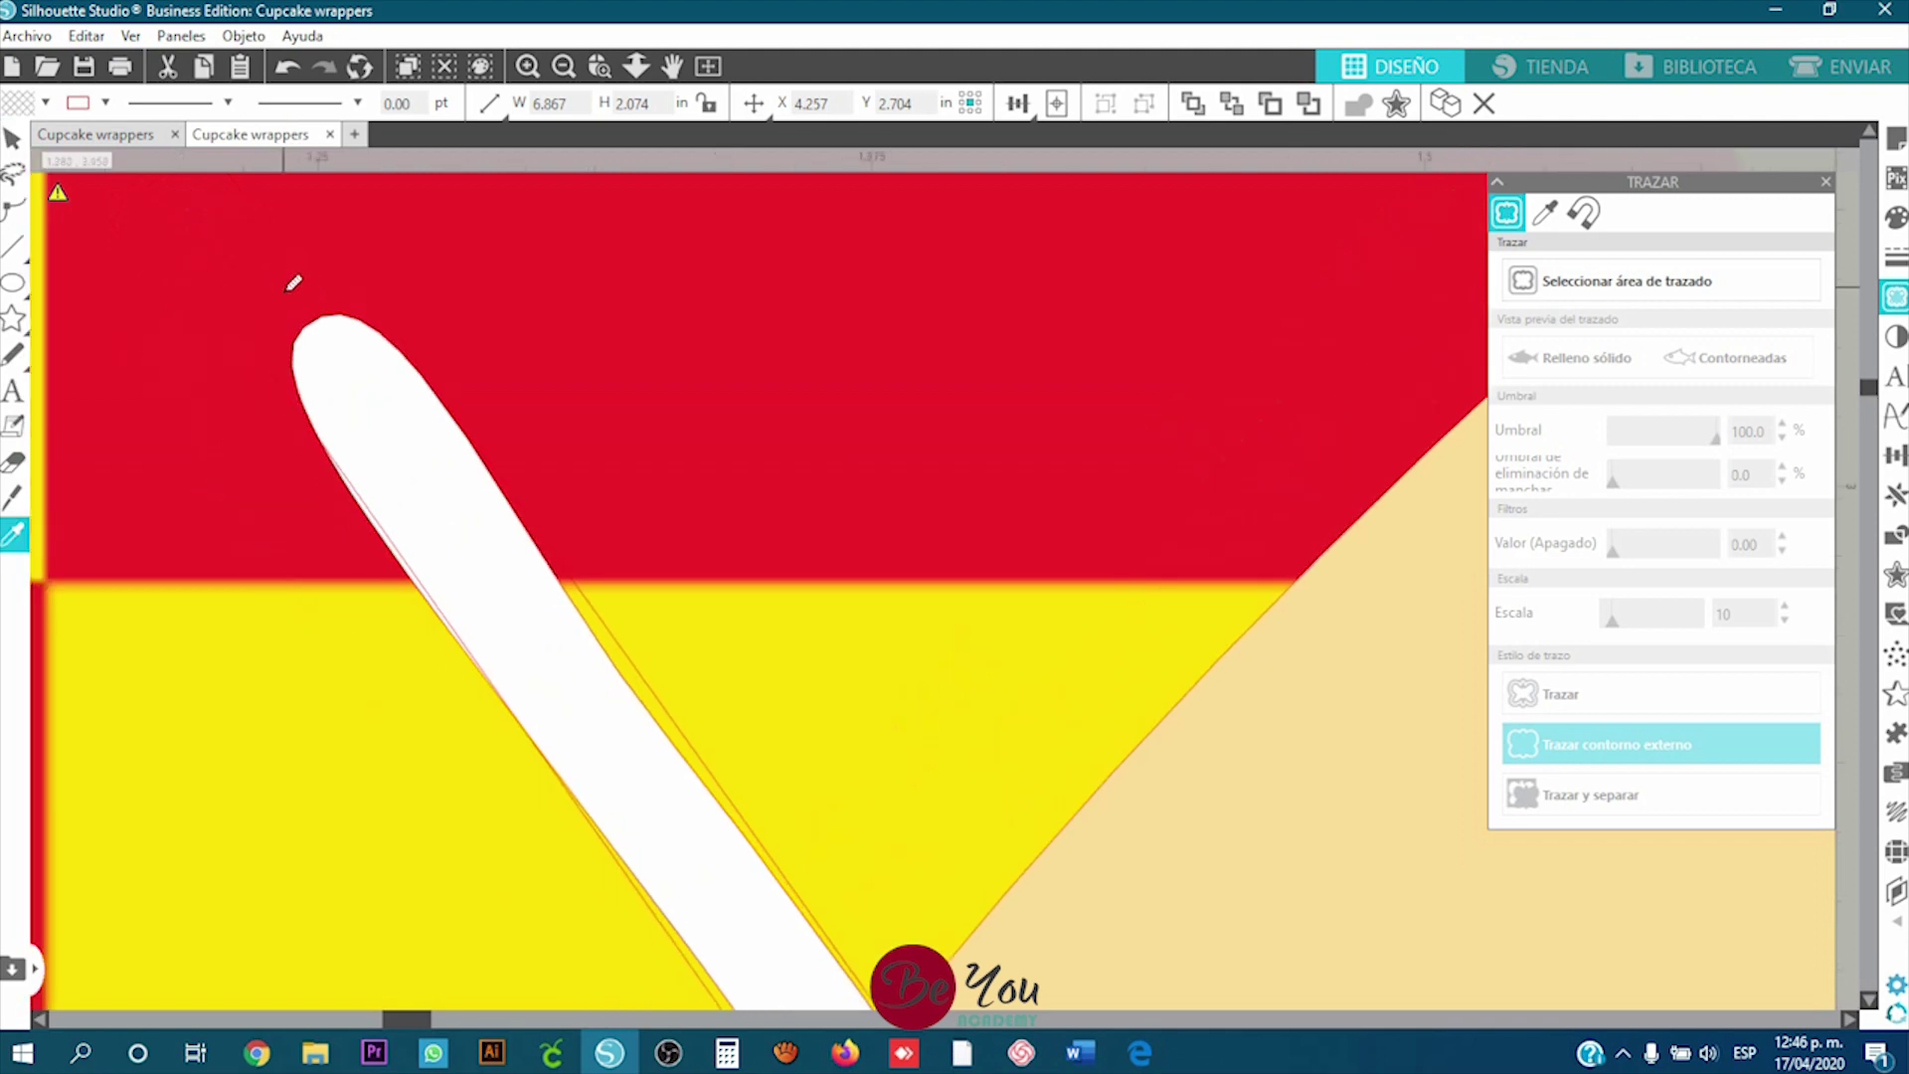
pyautogui.scroll(5, 298, 298)
pyautogui.press('v')
pyautogui.doubleClick(511, 583)
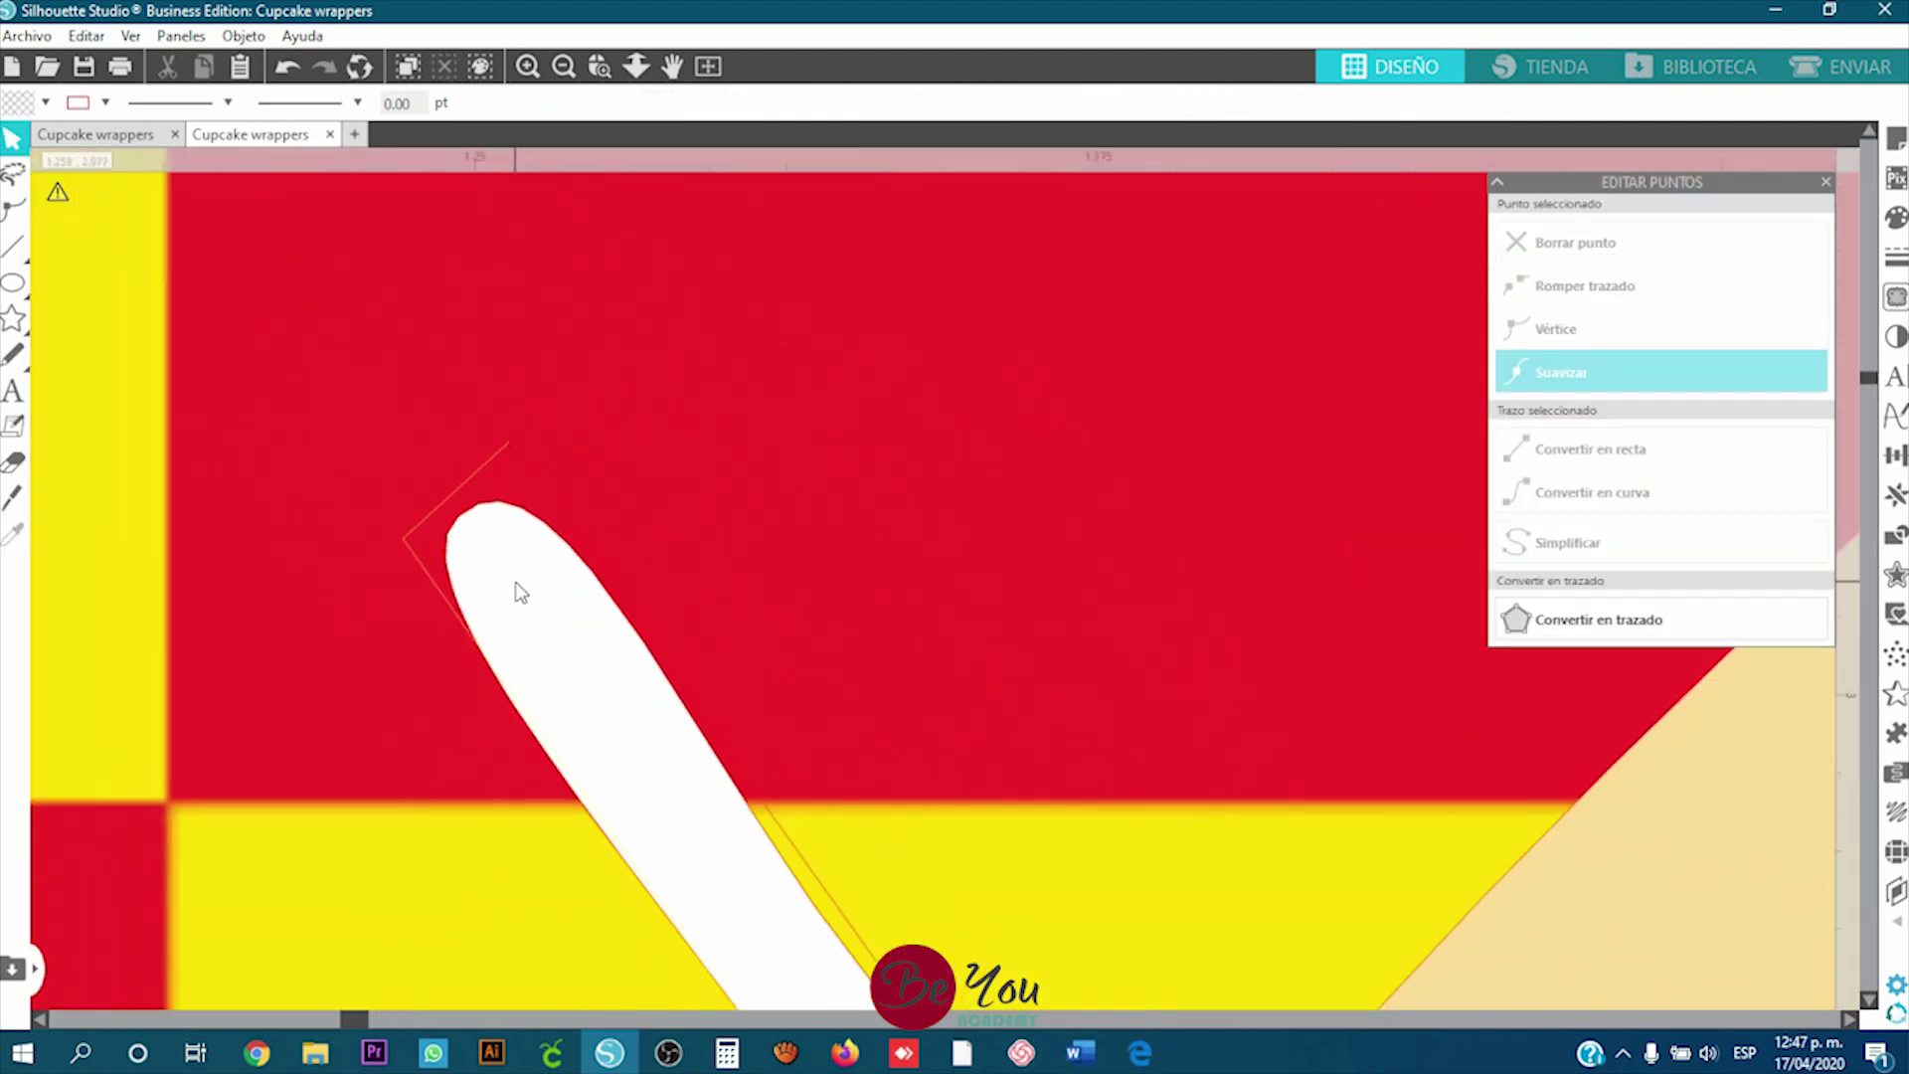
# Step: Examine the cut lines of the wrapper's contour and its slot in the cutting preview
pyautogui.click(1839, 67)
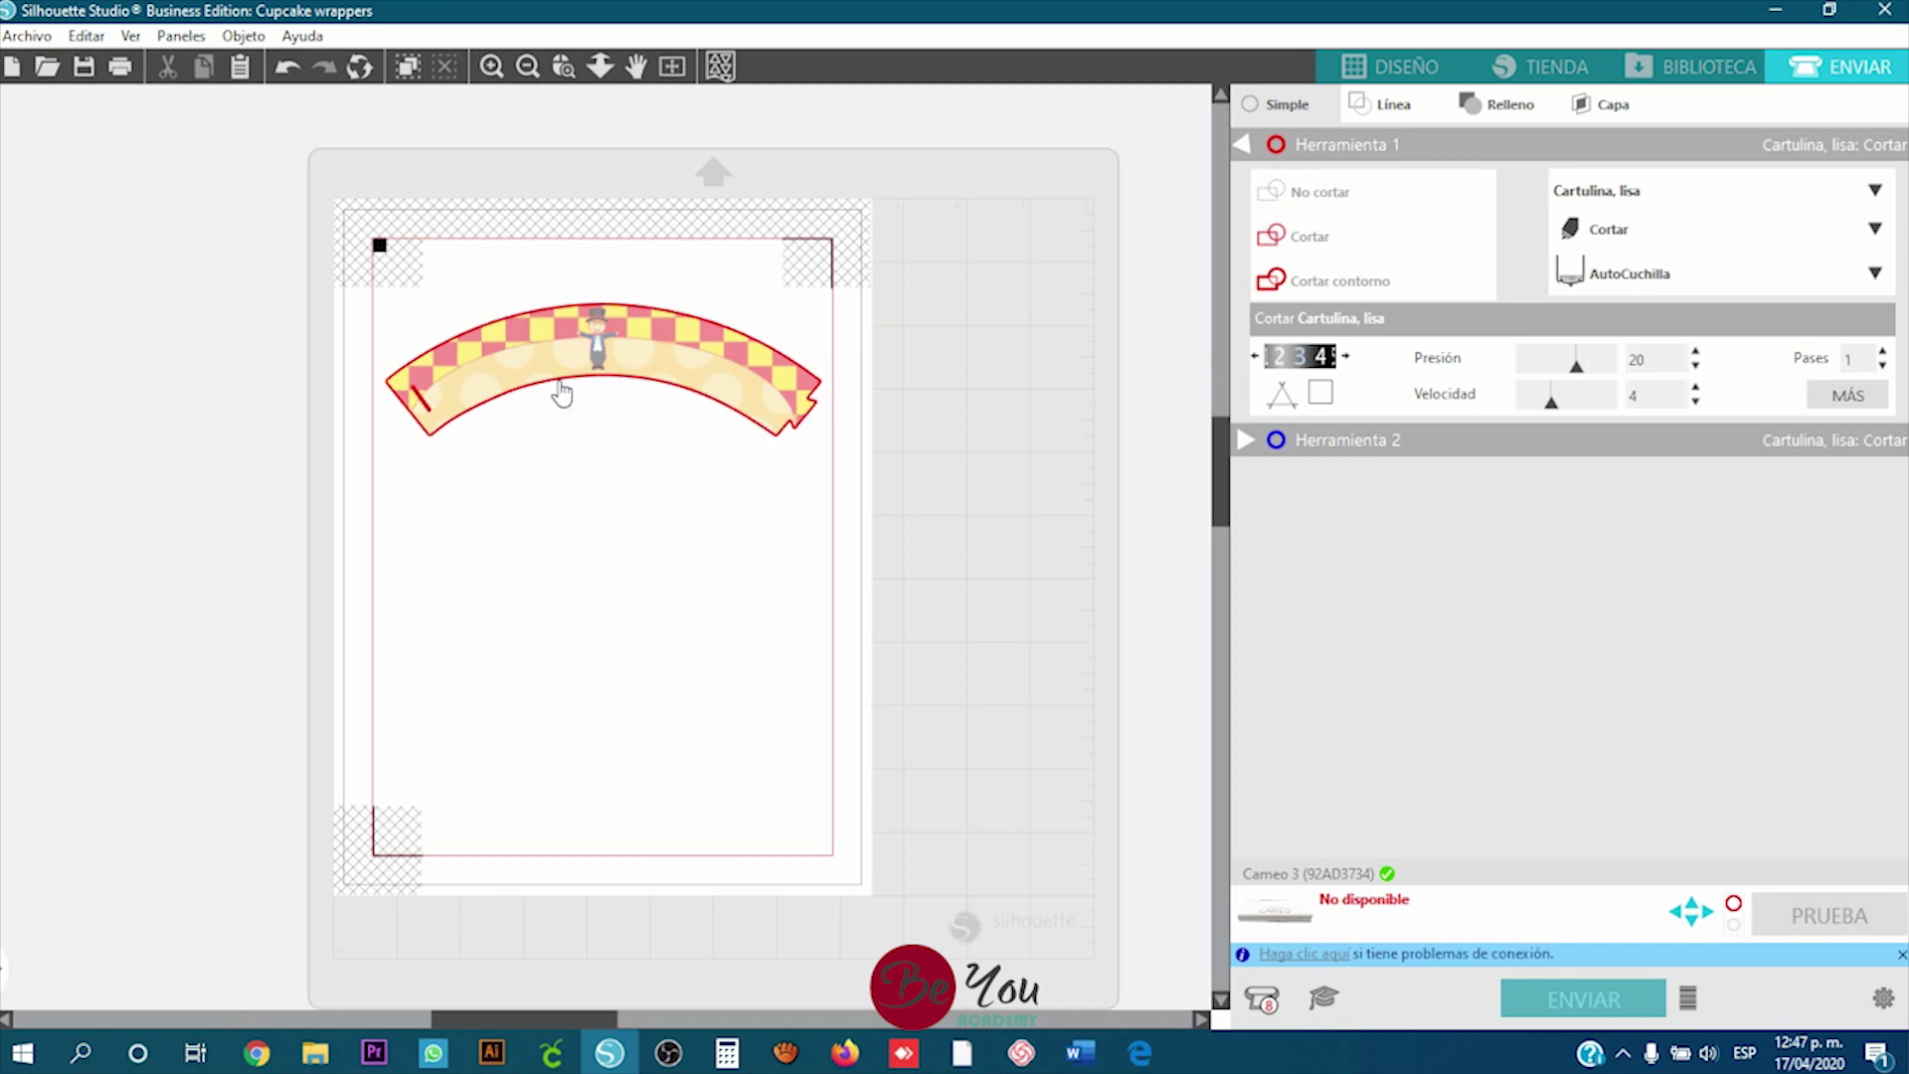
pyautogui.scroll(-1, 416, 406)
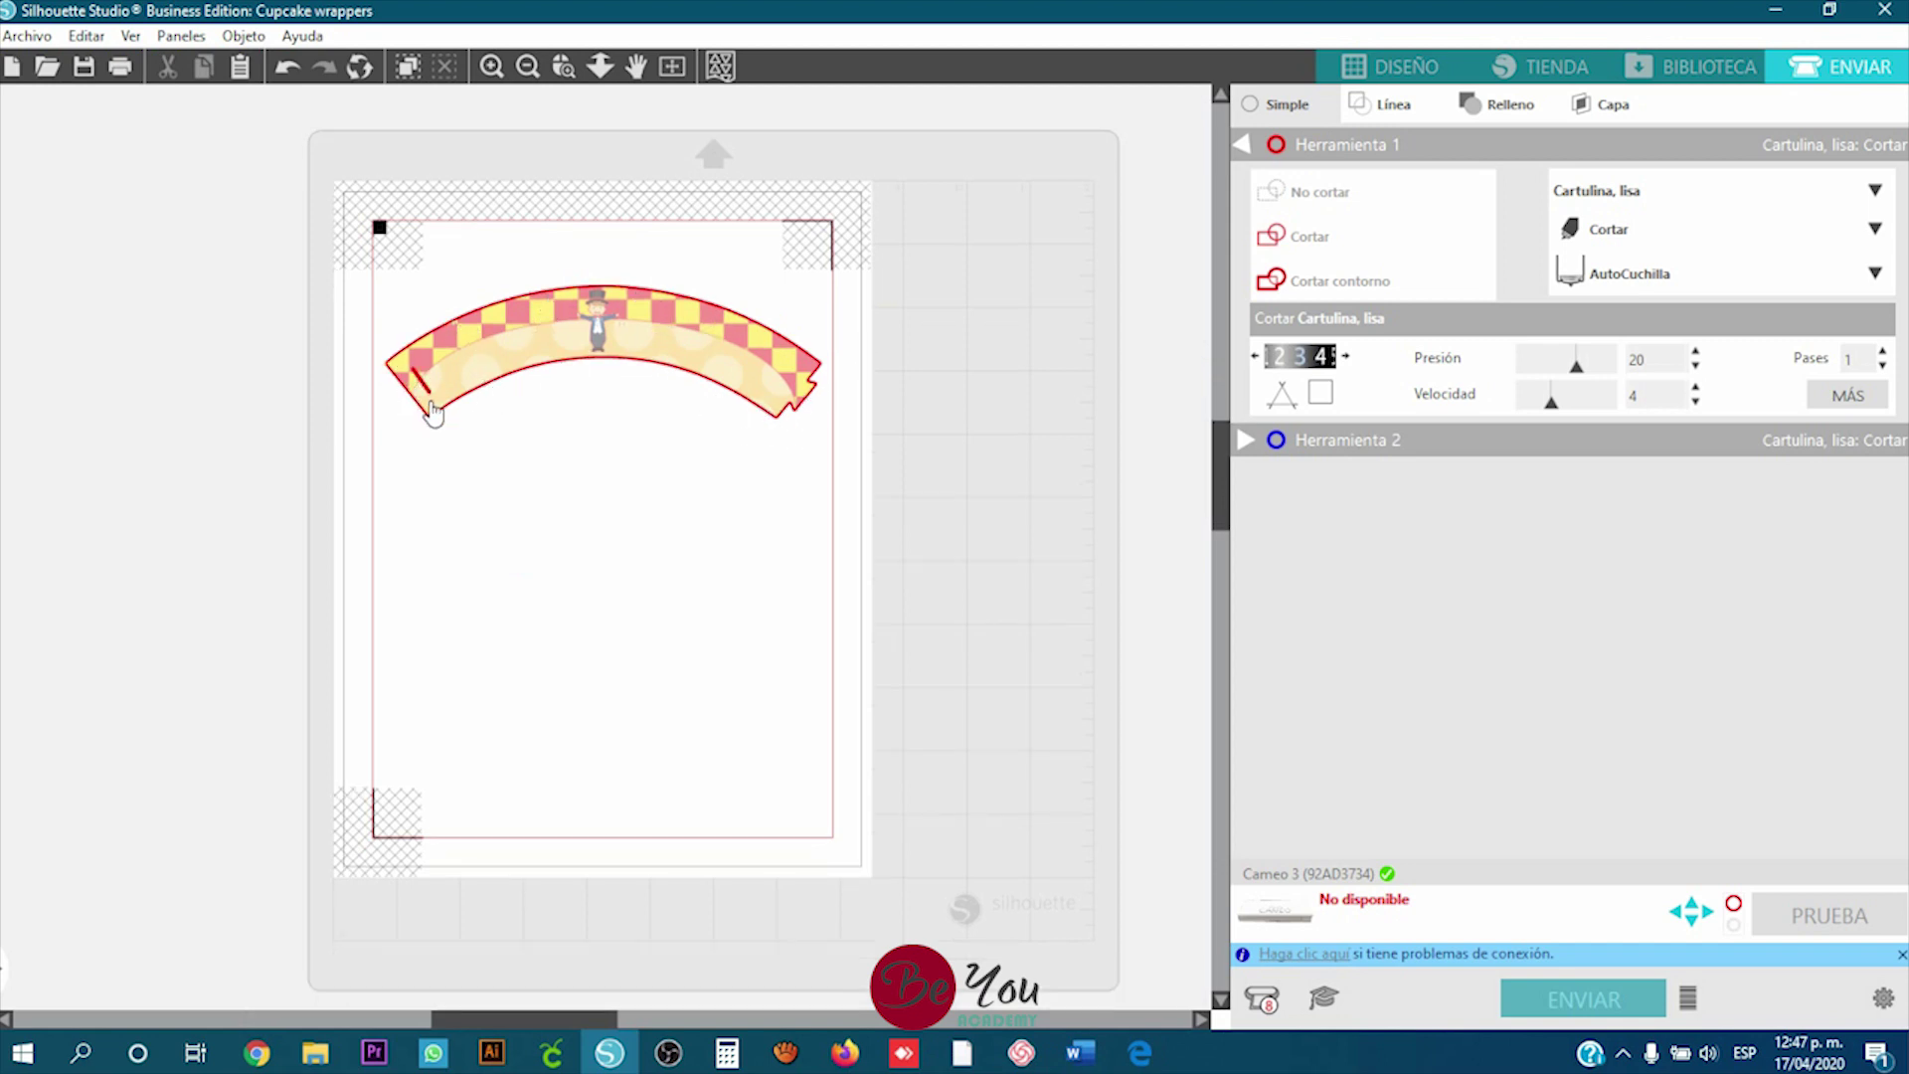
pyautogui.scroll(5, 434, 412)
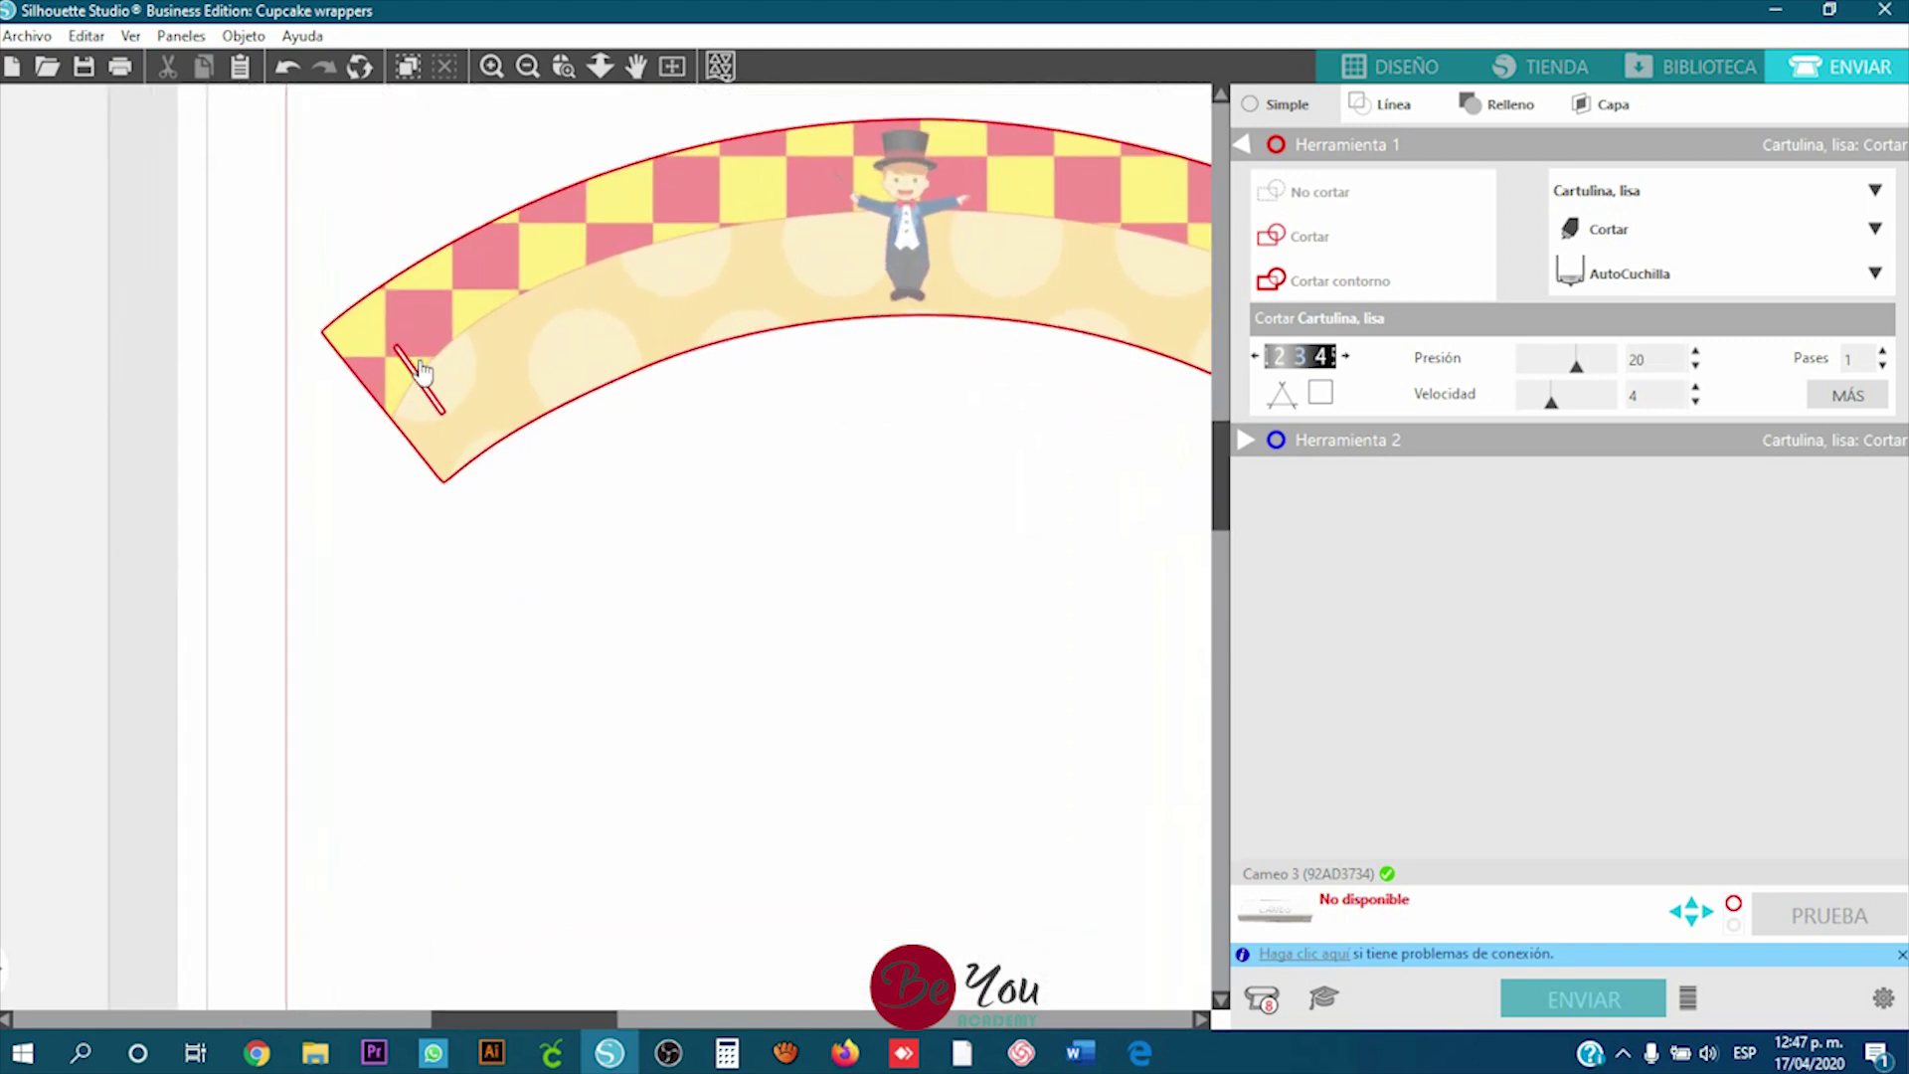
# Step: Inspect the closed cut outline of the slanted slot up close at the wrapper's end
pyautogui.scroll(4, 422, 371)
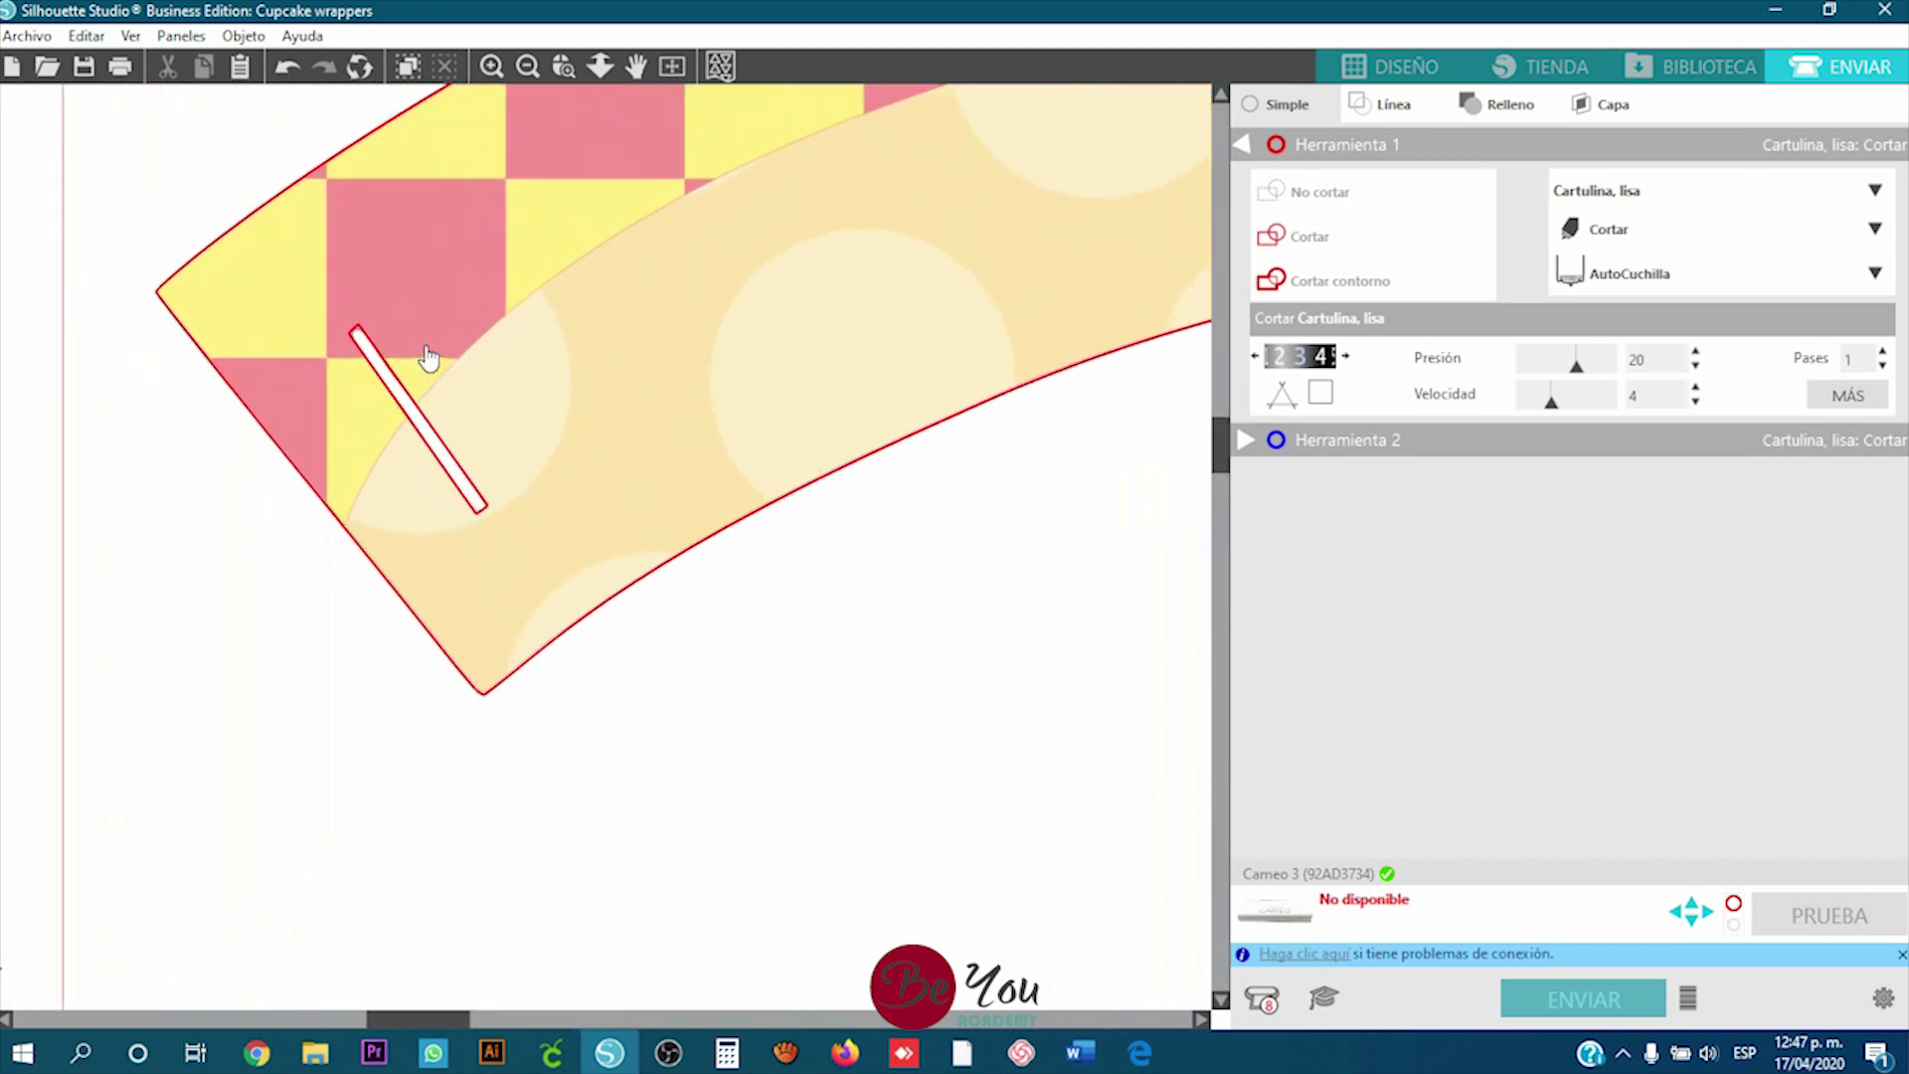
pyautogui.scroll(-1, 428, 358)
pyautogui.scroll(1, 426, 358)
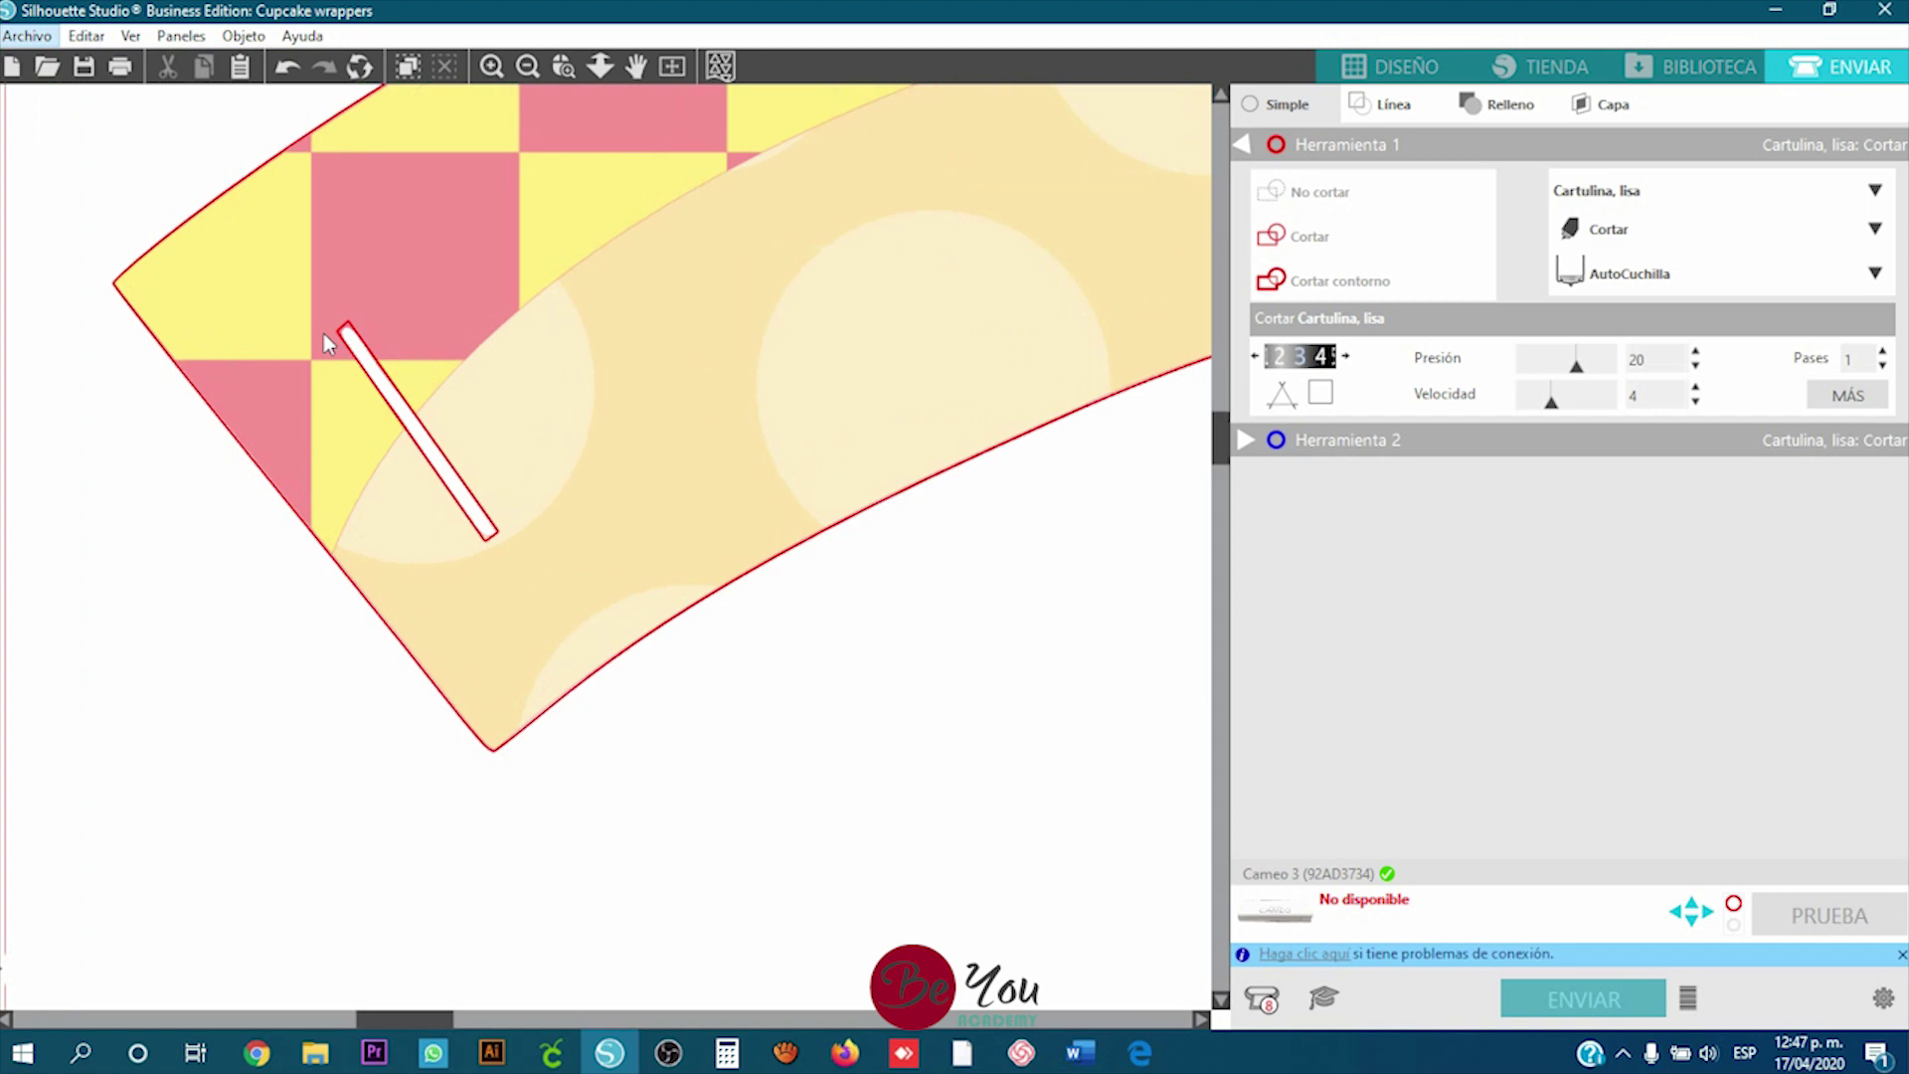
pyautogui.scroll(-3, 523, 370)
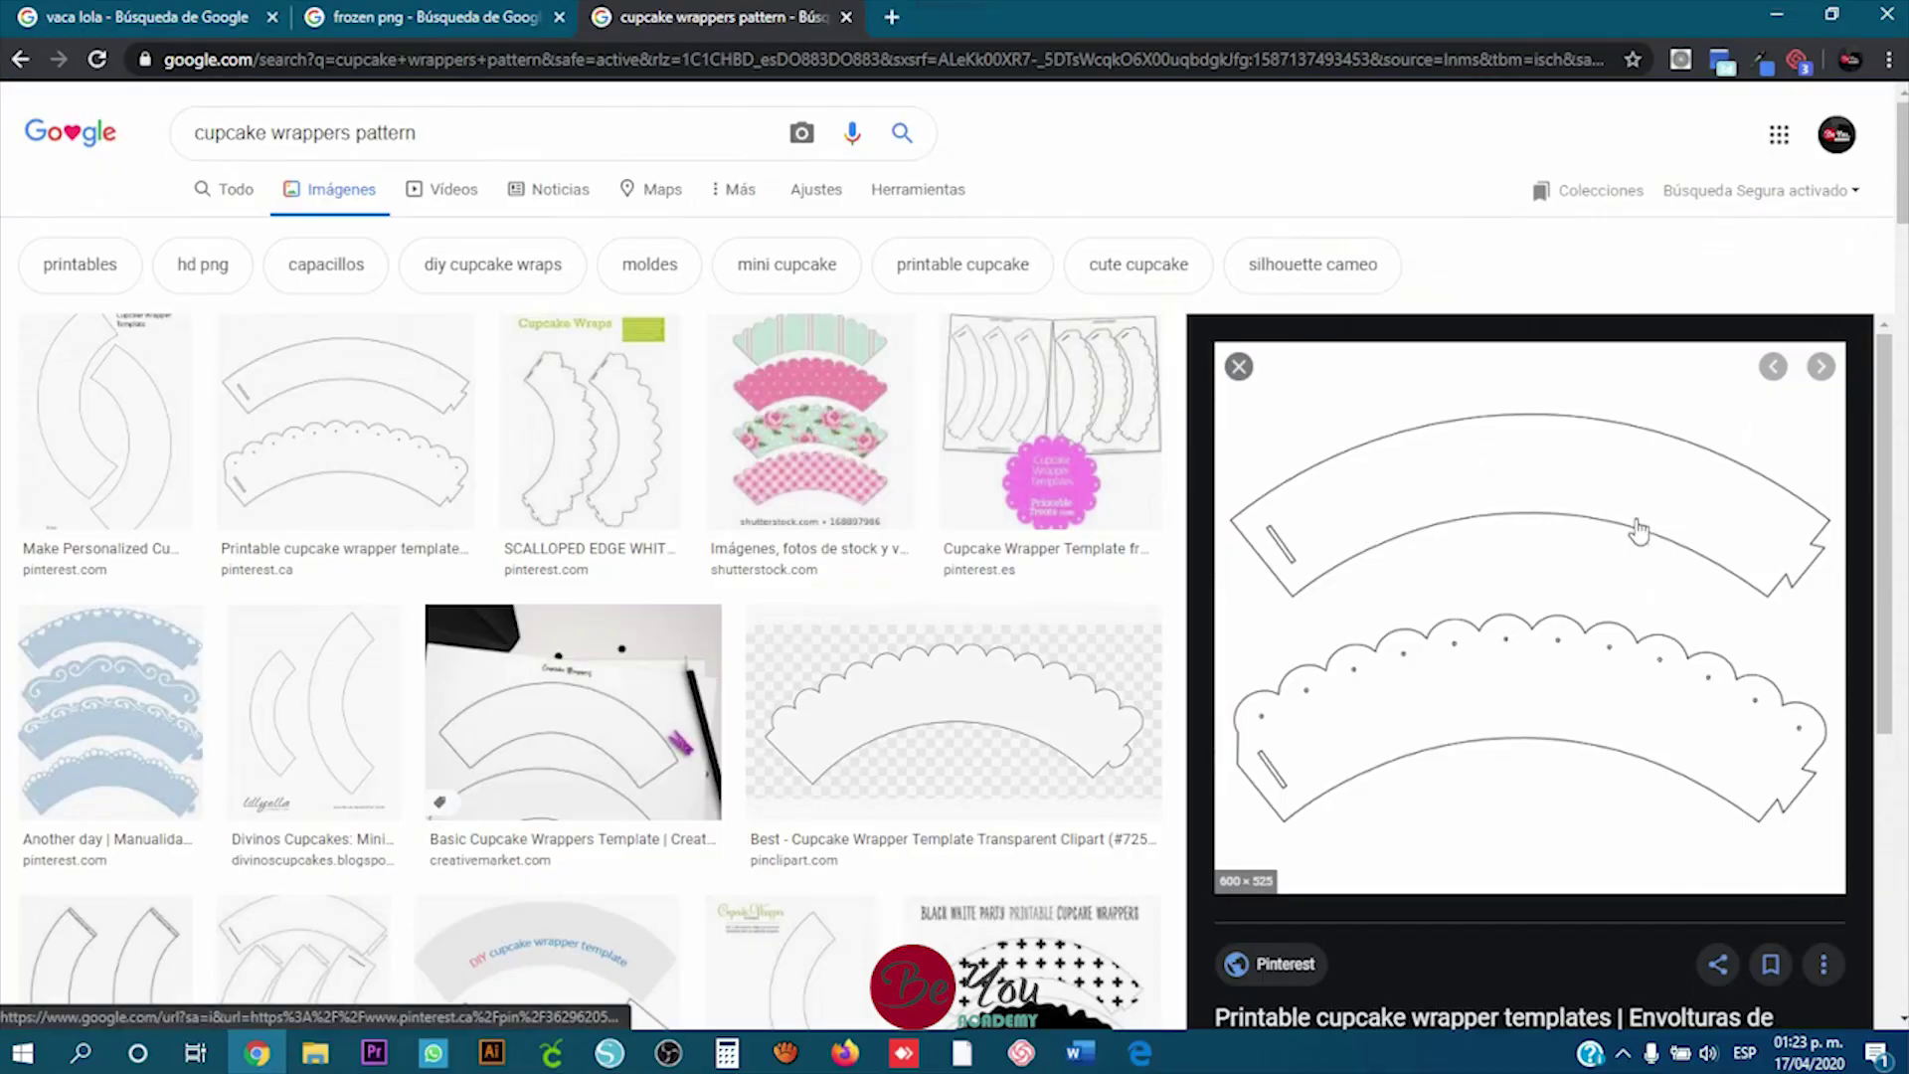
# Step: Copy the cupcake wrapper template image from the browser into Silhouette Studio beside the page, sized to about 5.67 × 4.96 in
pyautogui.rightClick(1392, 398)
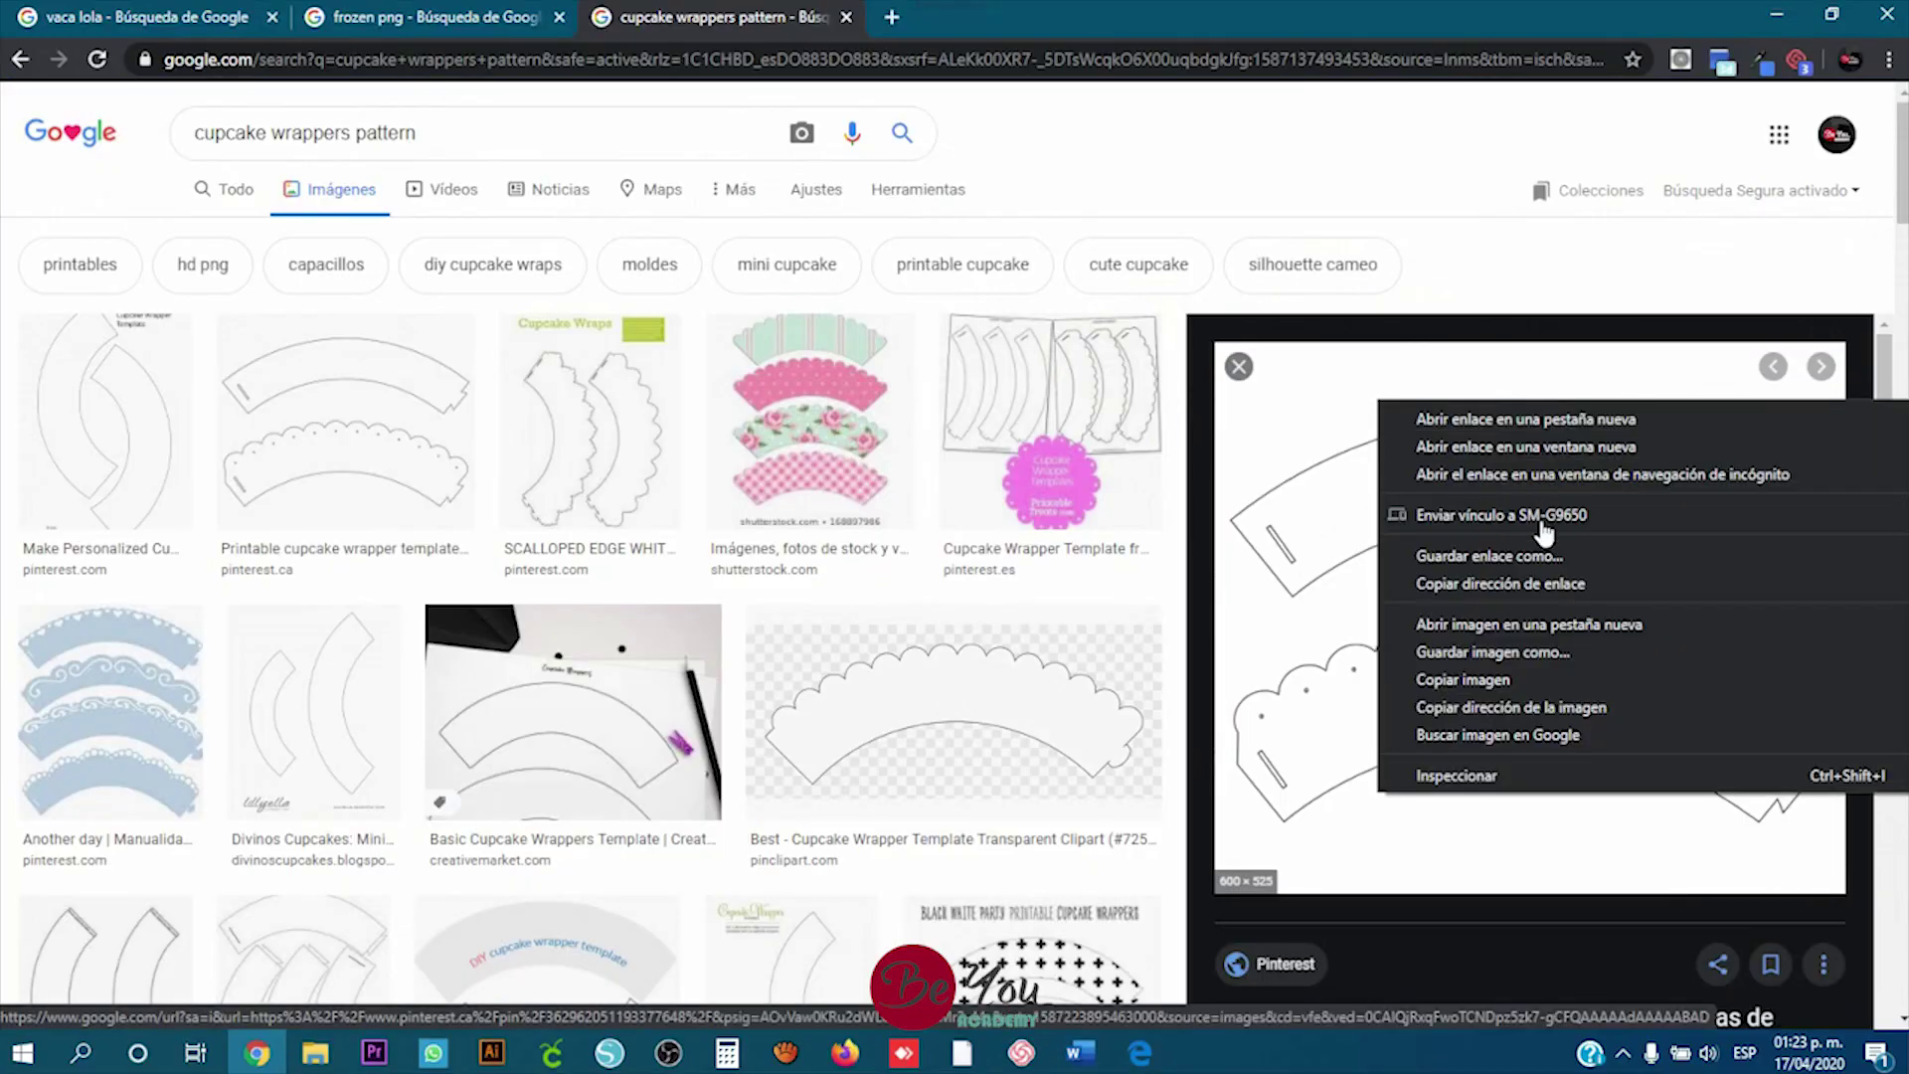
pyautogui.click(1428, 677)
pyautogui.rightClick(491, 367)
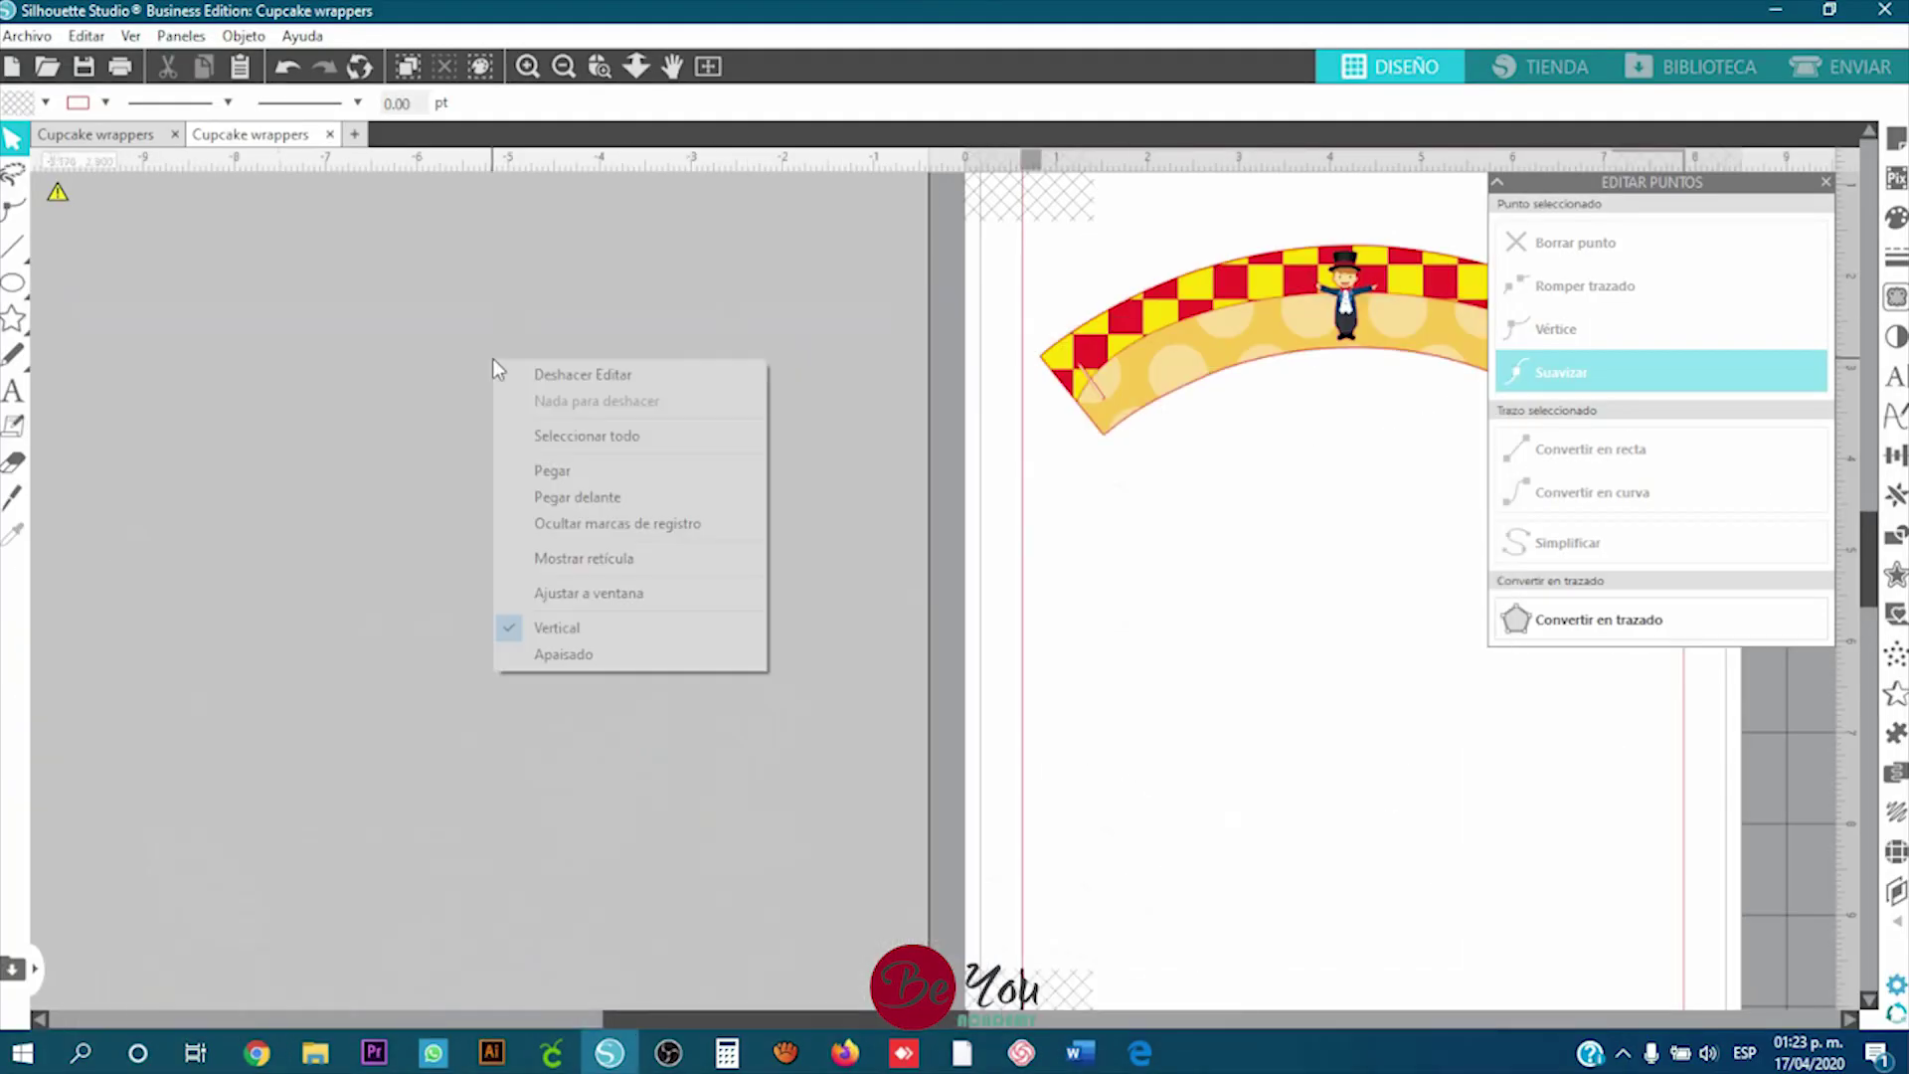
pyautogui.click(588, 471)
pyautogui.moveTo(928, 478); pyautogui.dragTo(480, 393)
pyautogui.moveTo(697, 664); pyautogui.dragTo(833, 774)
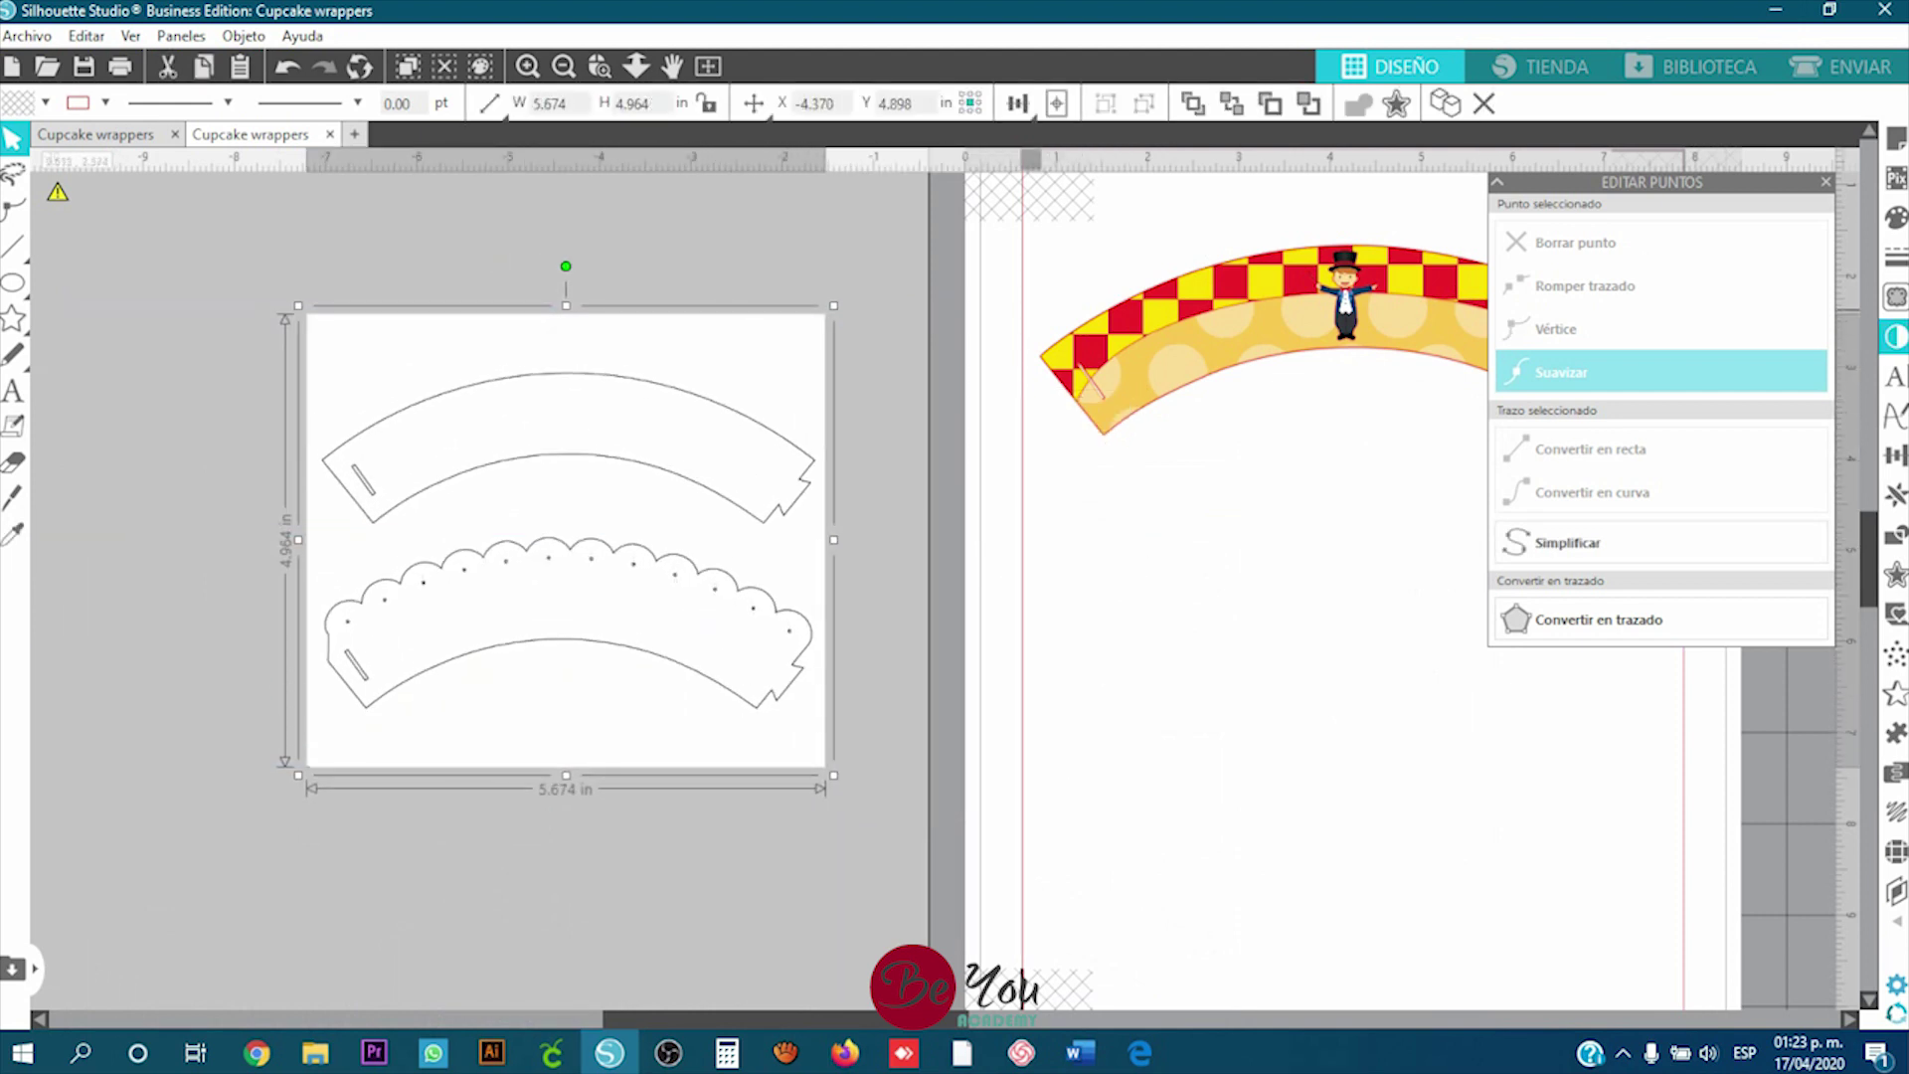
# Step: Trace both wrapper templates in the pasted image with a 93% threshold and remove the source image
pyautogui.click(1895, 296)
pyautogui.click(962, 311)
pyautogui.moveTo(316, 303); pyautogui.dragTo(913, 801)
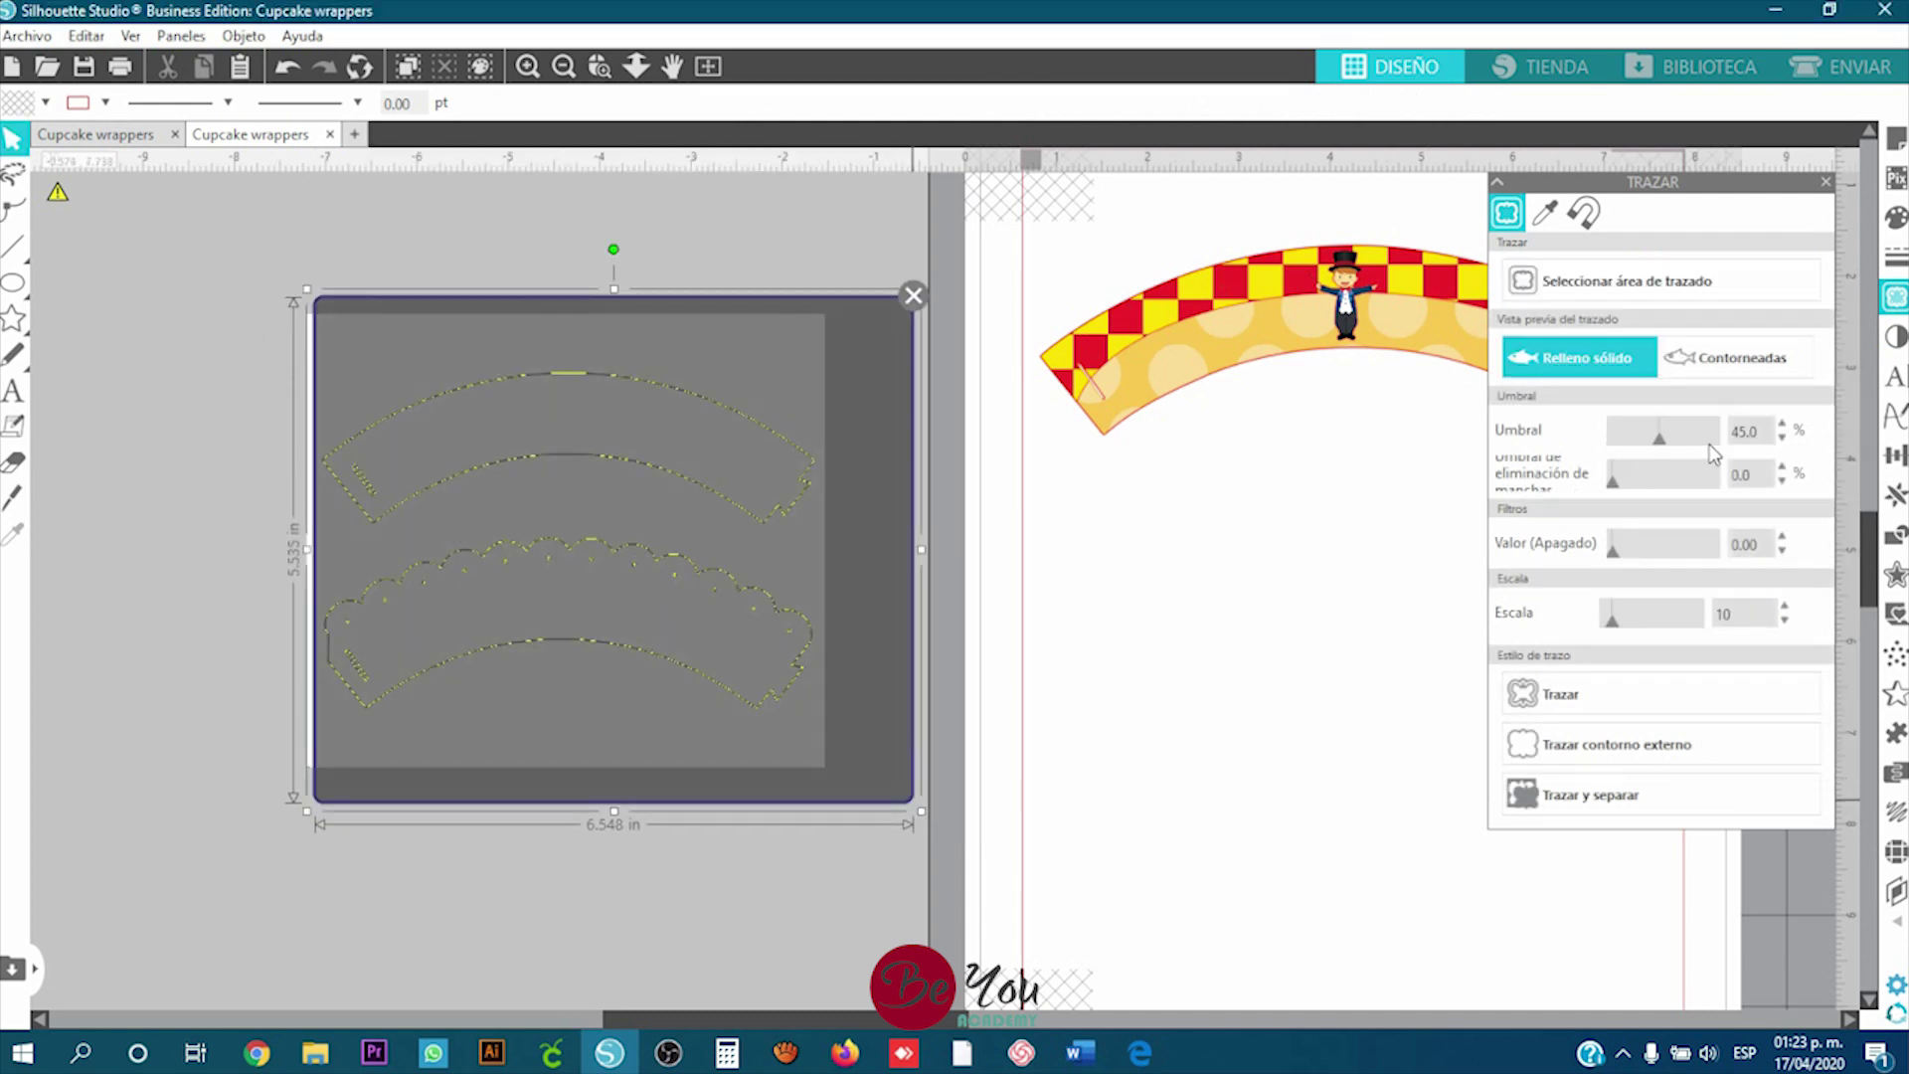
pyautogui.click(1710, 443)
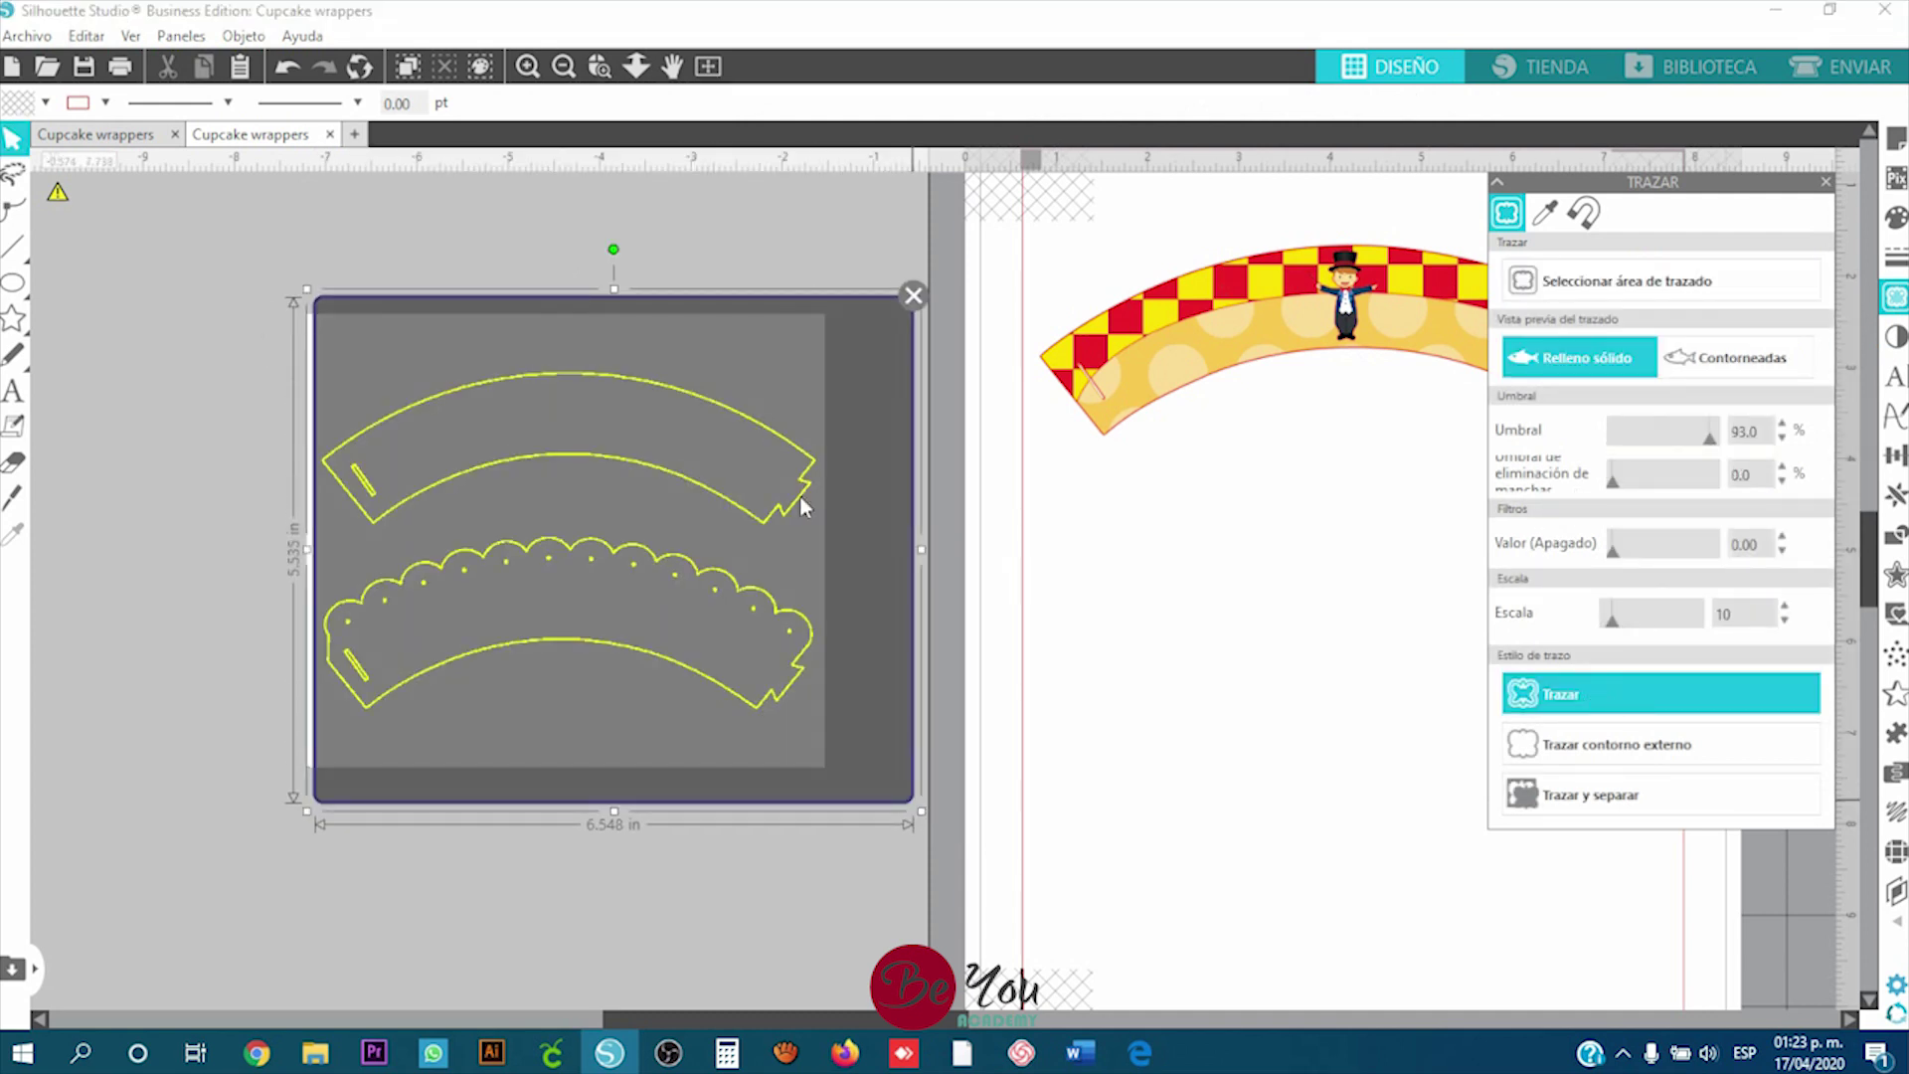
pyautogui.moveTo(780, 367); pyautogui.dragTo(250, 582)
pyautogui.click(251, 581)
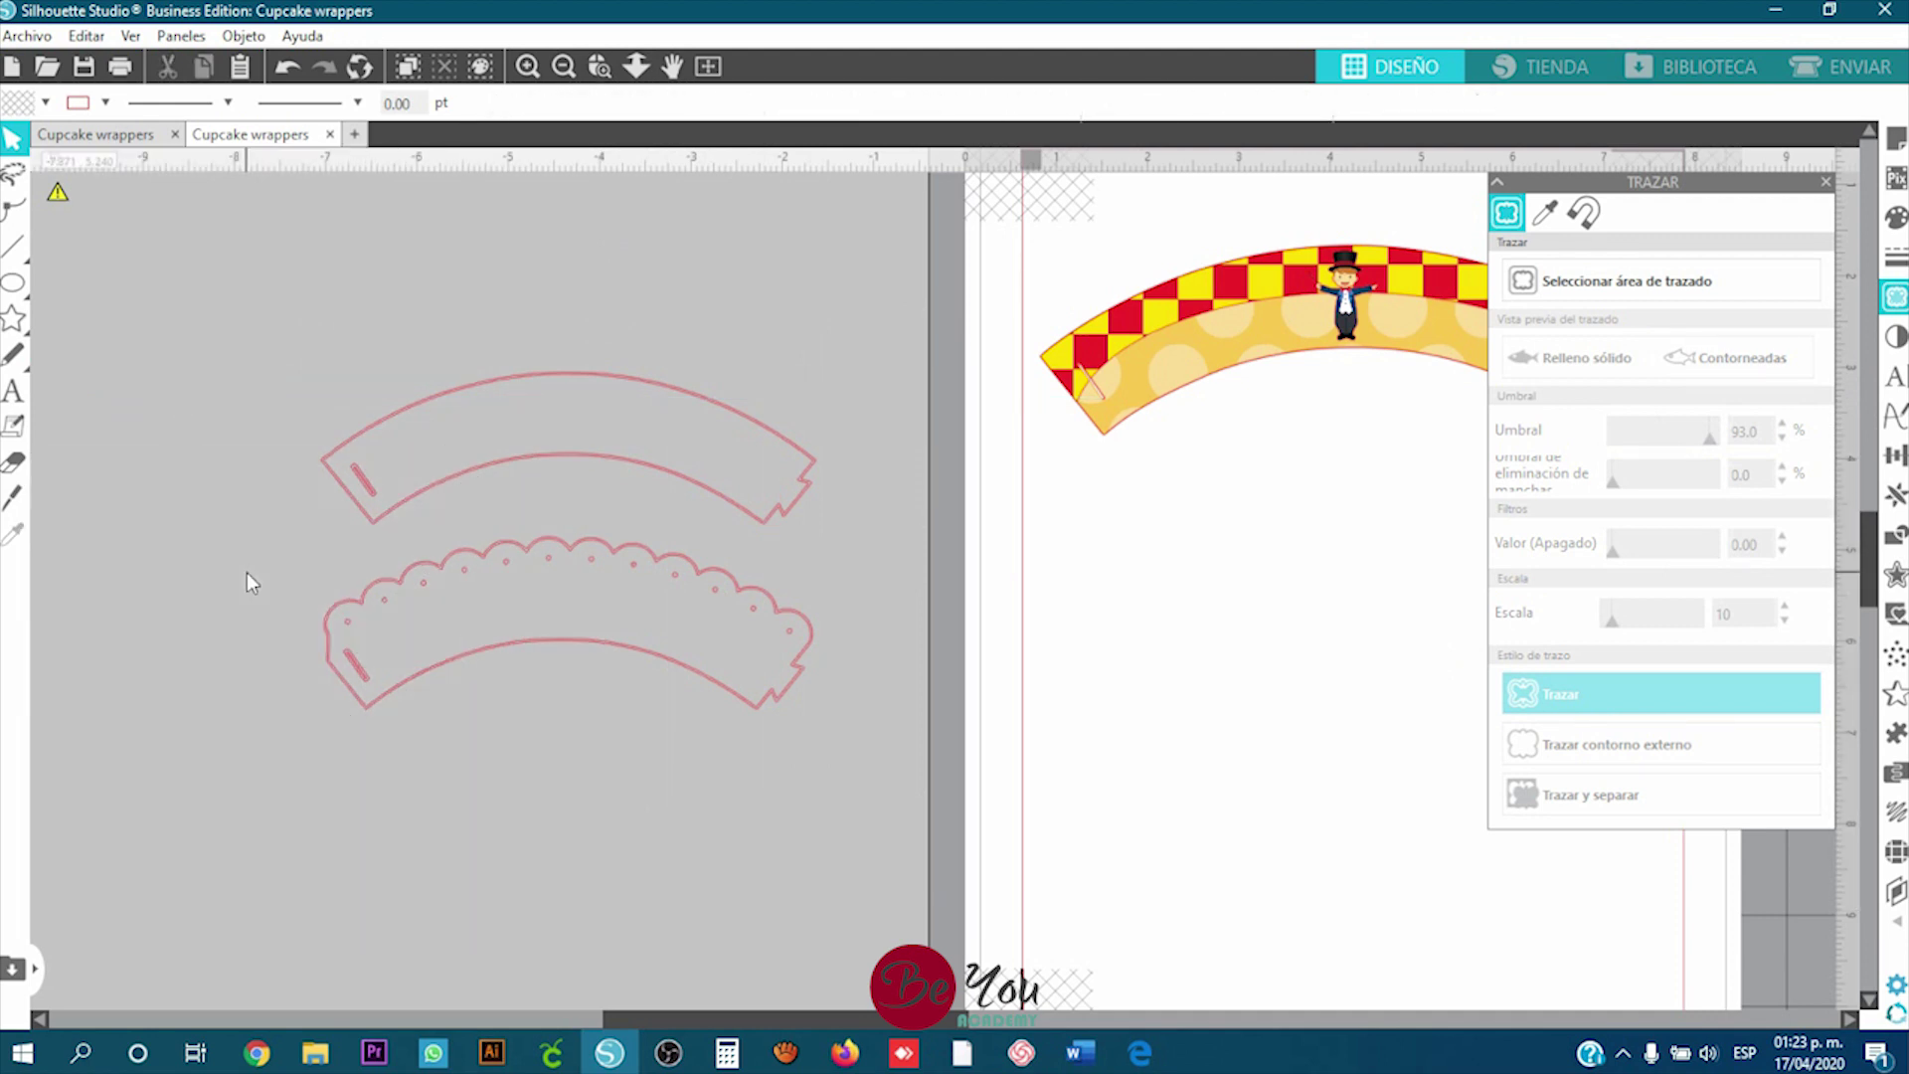
# Step: Release the tracing's compound path and delete the scalloped wrapper with its holes and slot
pyautogui.scroll(5, 316, 440)
pyautogui.scroll(3, 373, 455)
pyautogui.scroll(-7, 363, 448)
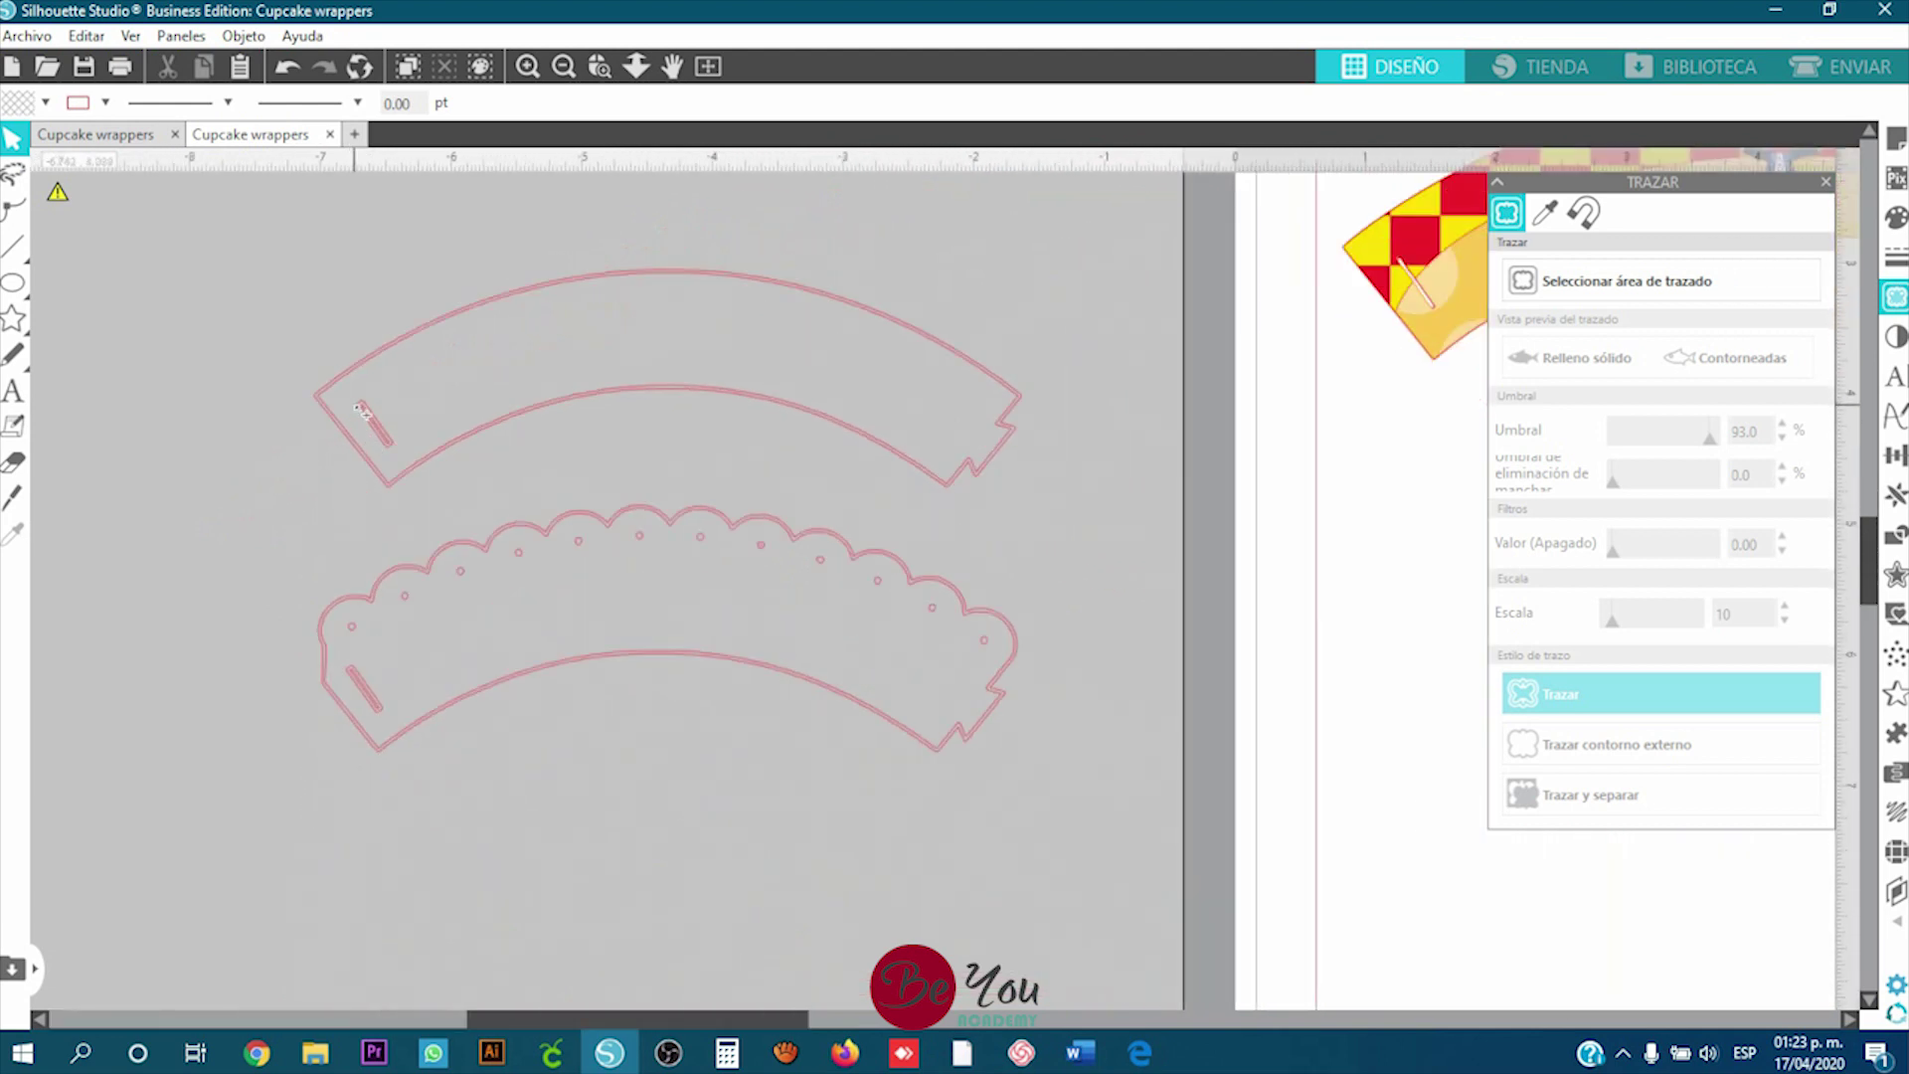
pyautogui.scroll(-1, 360, 410)
pyautogui.click(551, 624)
pyautogui.rightClick(569, 513)
pyautogui.click(676, 846)
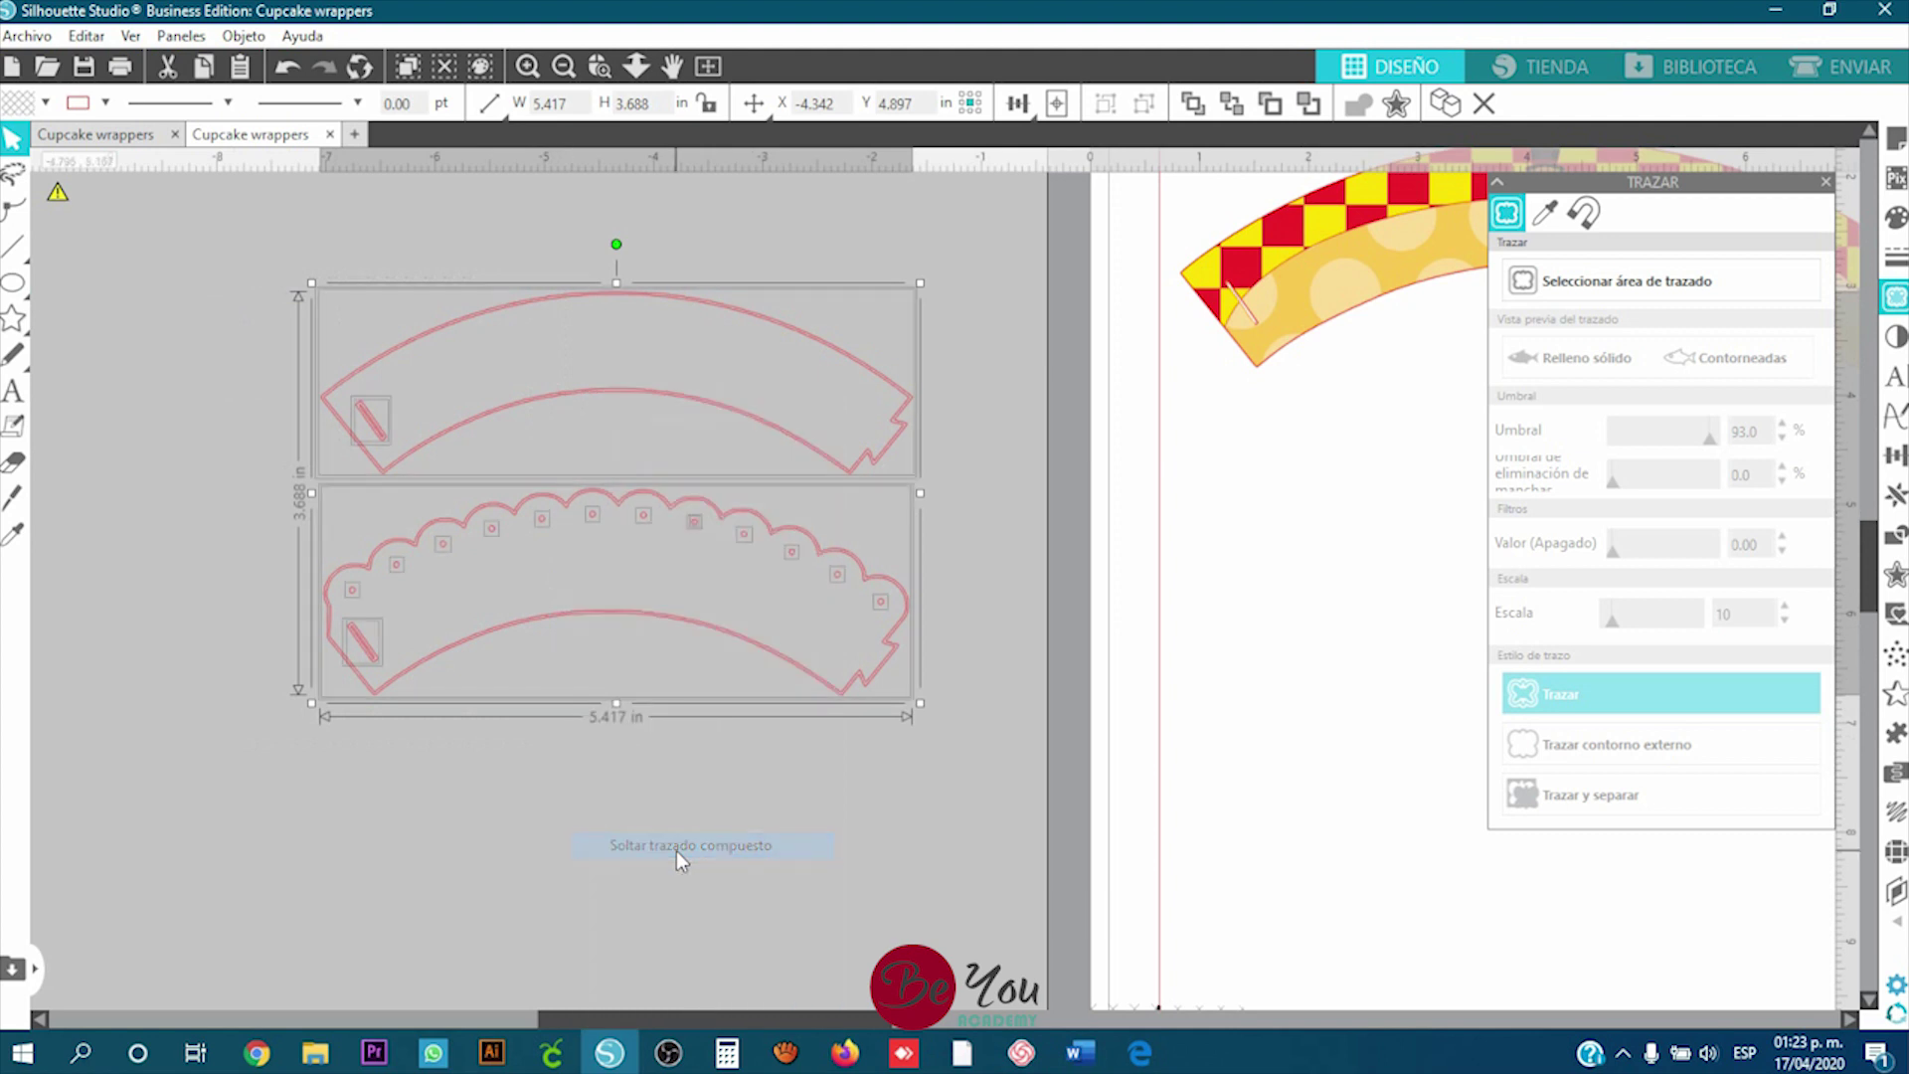
pyautogui.click(958, 831)
pyautogui.moveTo(550, 671); pyautogui.dragTo(289, 517)
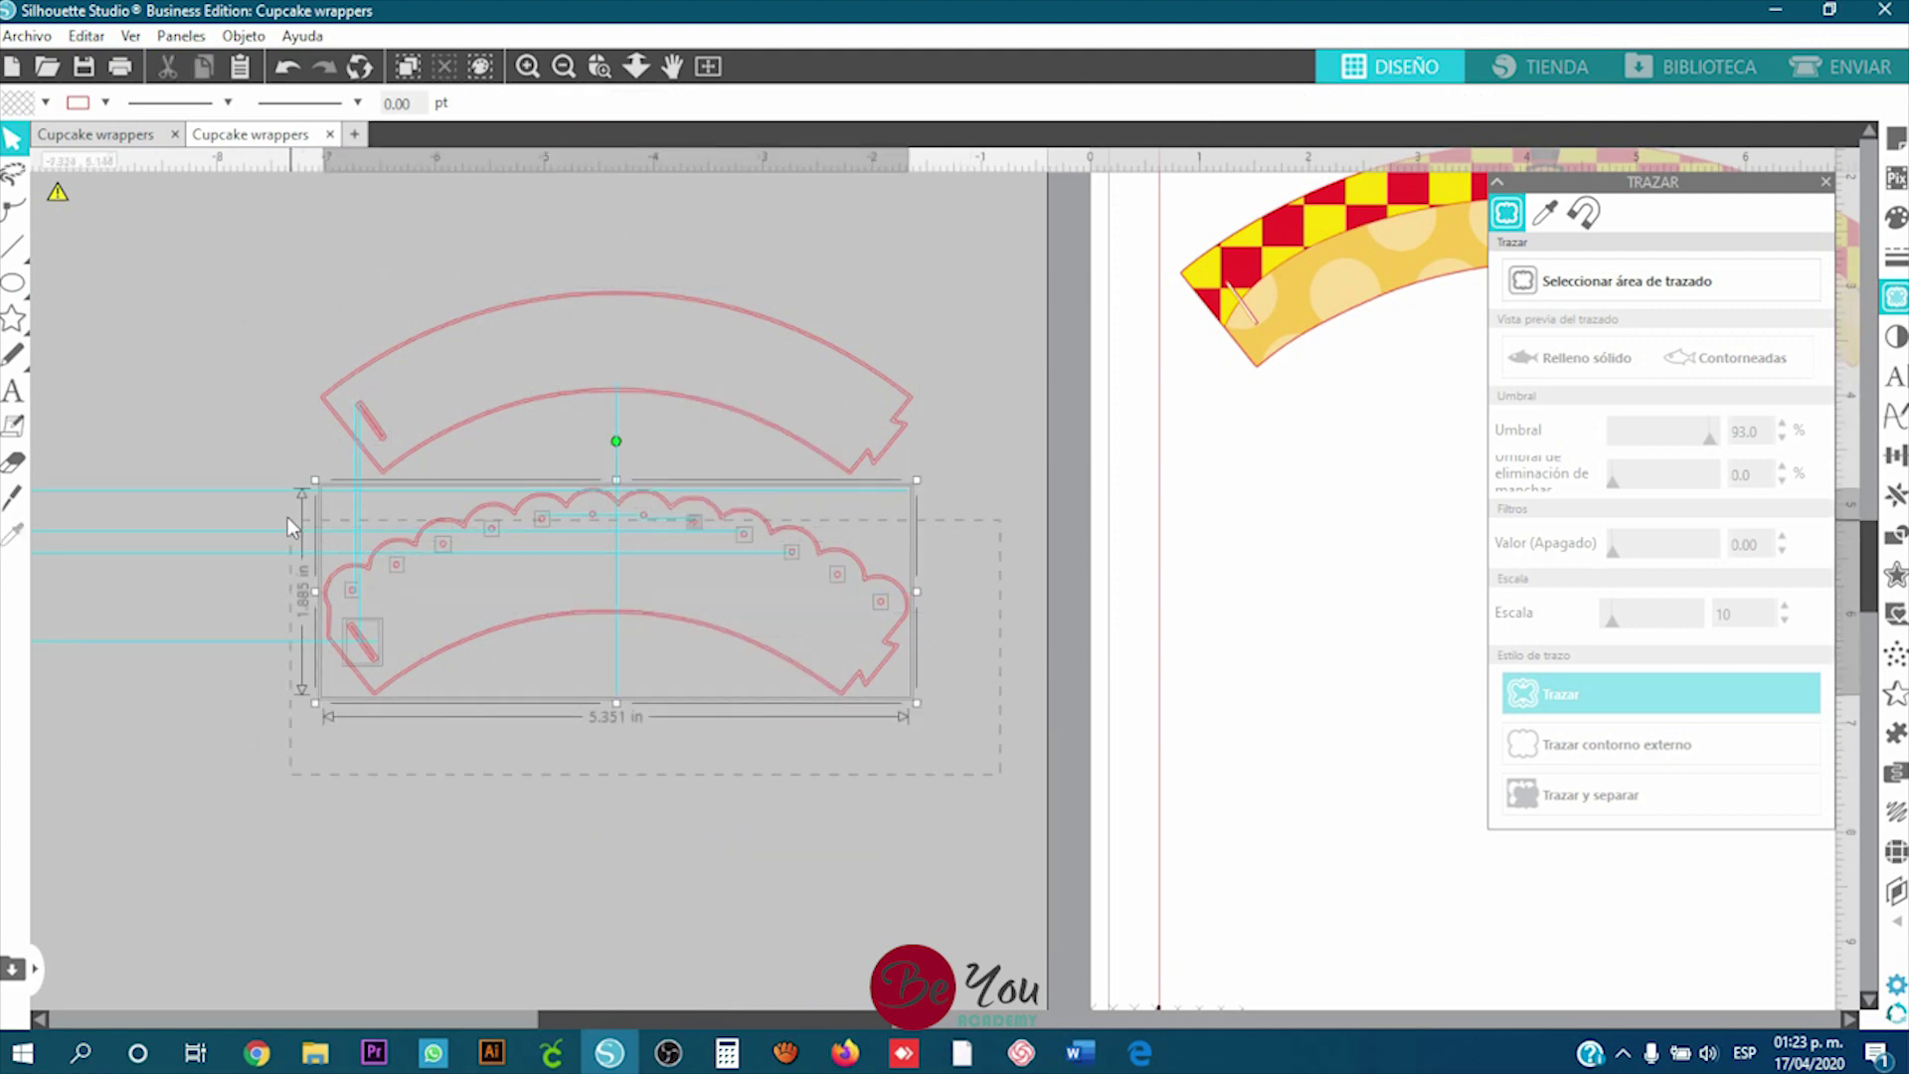
pyautogui.press('Delete')
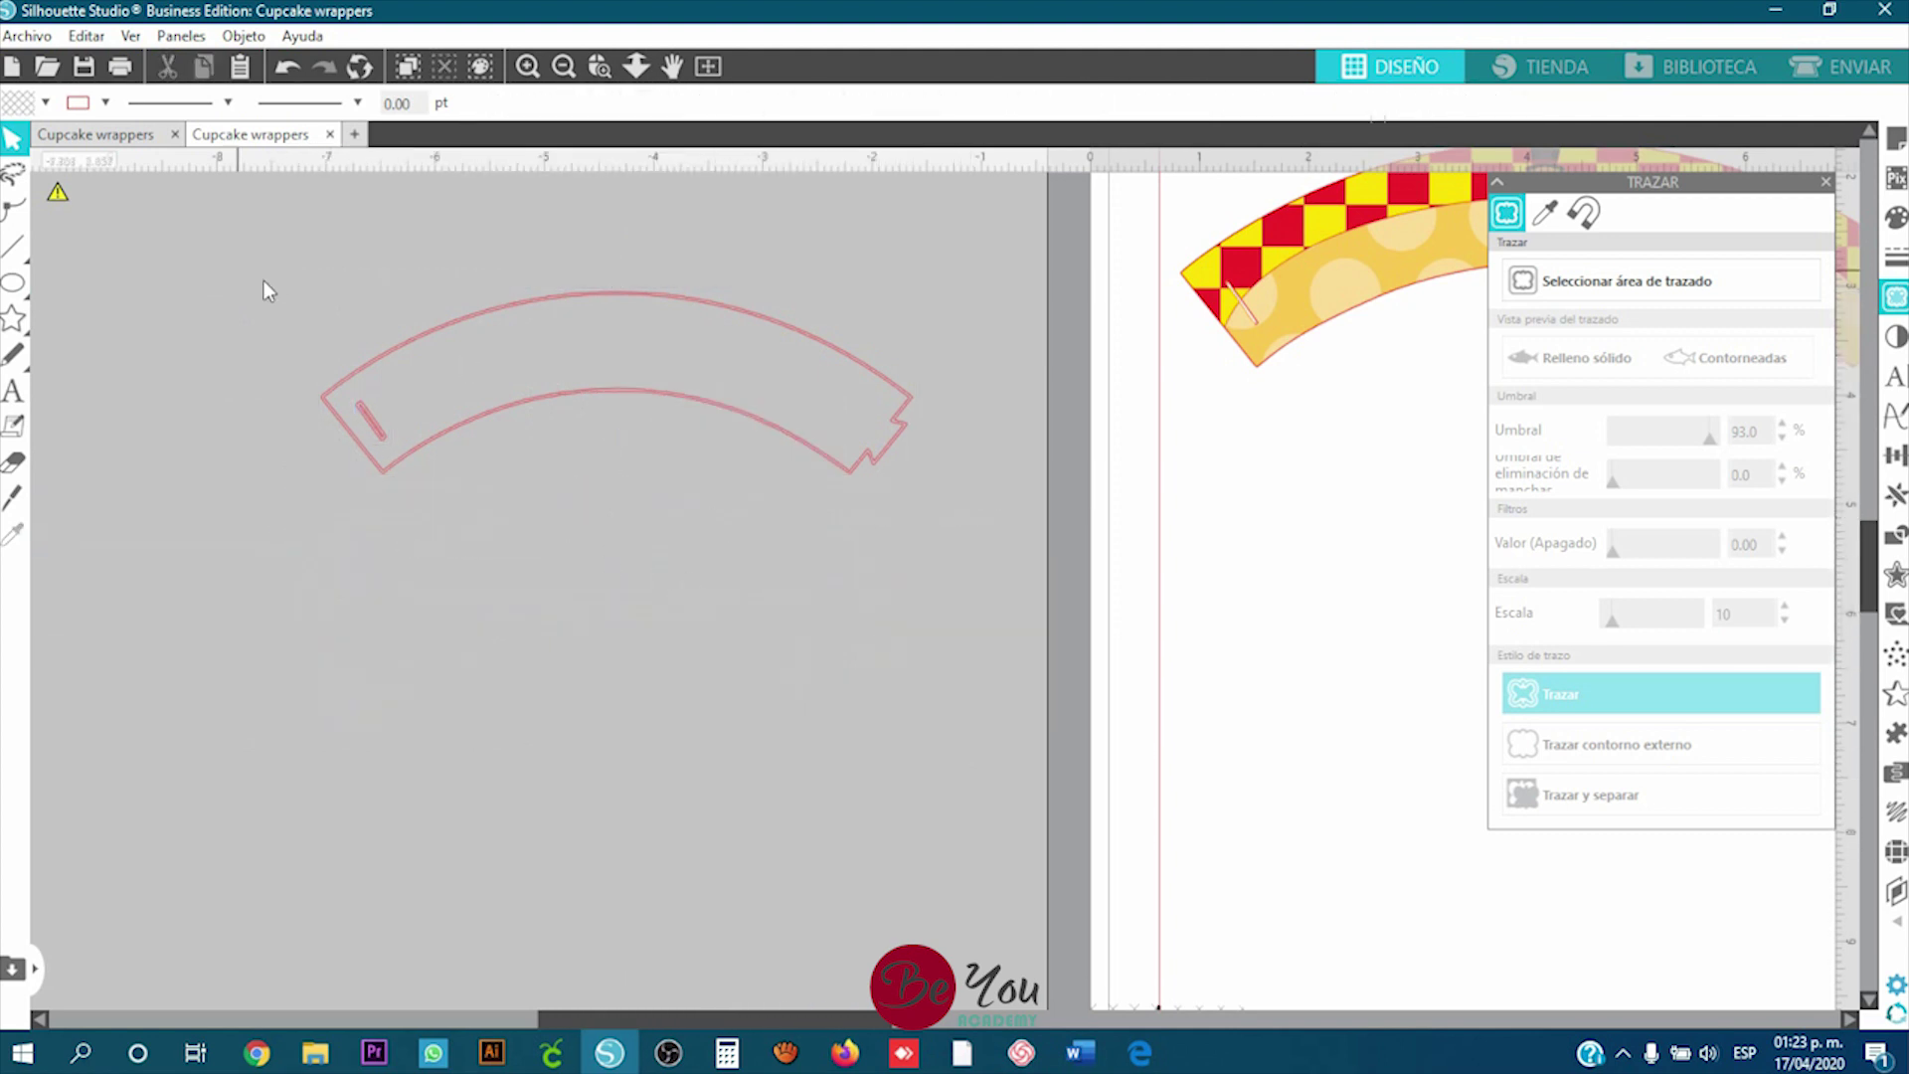
# Step: Delete the outer duplicate lines of the plain wrapper's contour and slot, leaving a single line for each
pyautogui.scroll(5, 392, 295)
pyautogui.scroll(3, 361, 379)
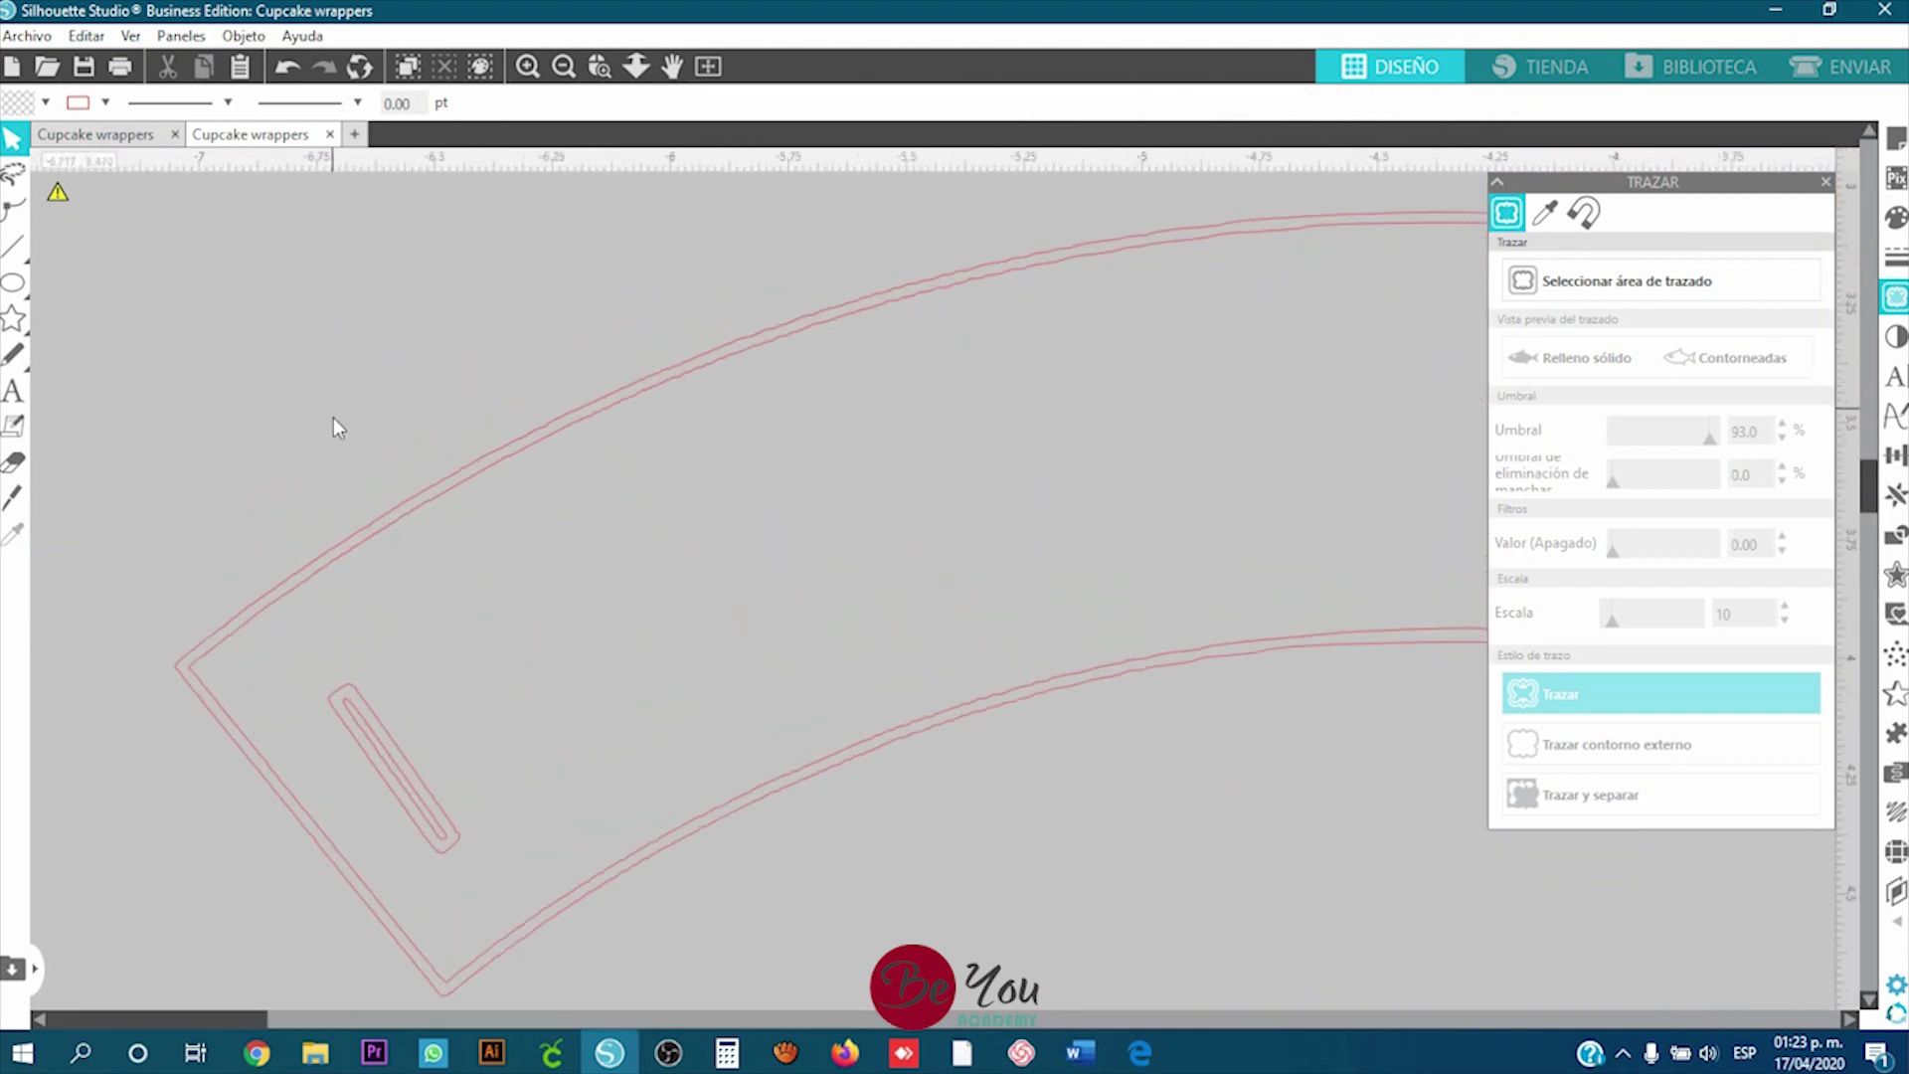
pyautogui.click(356, 505)
pyautogui.press('Delete')
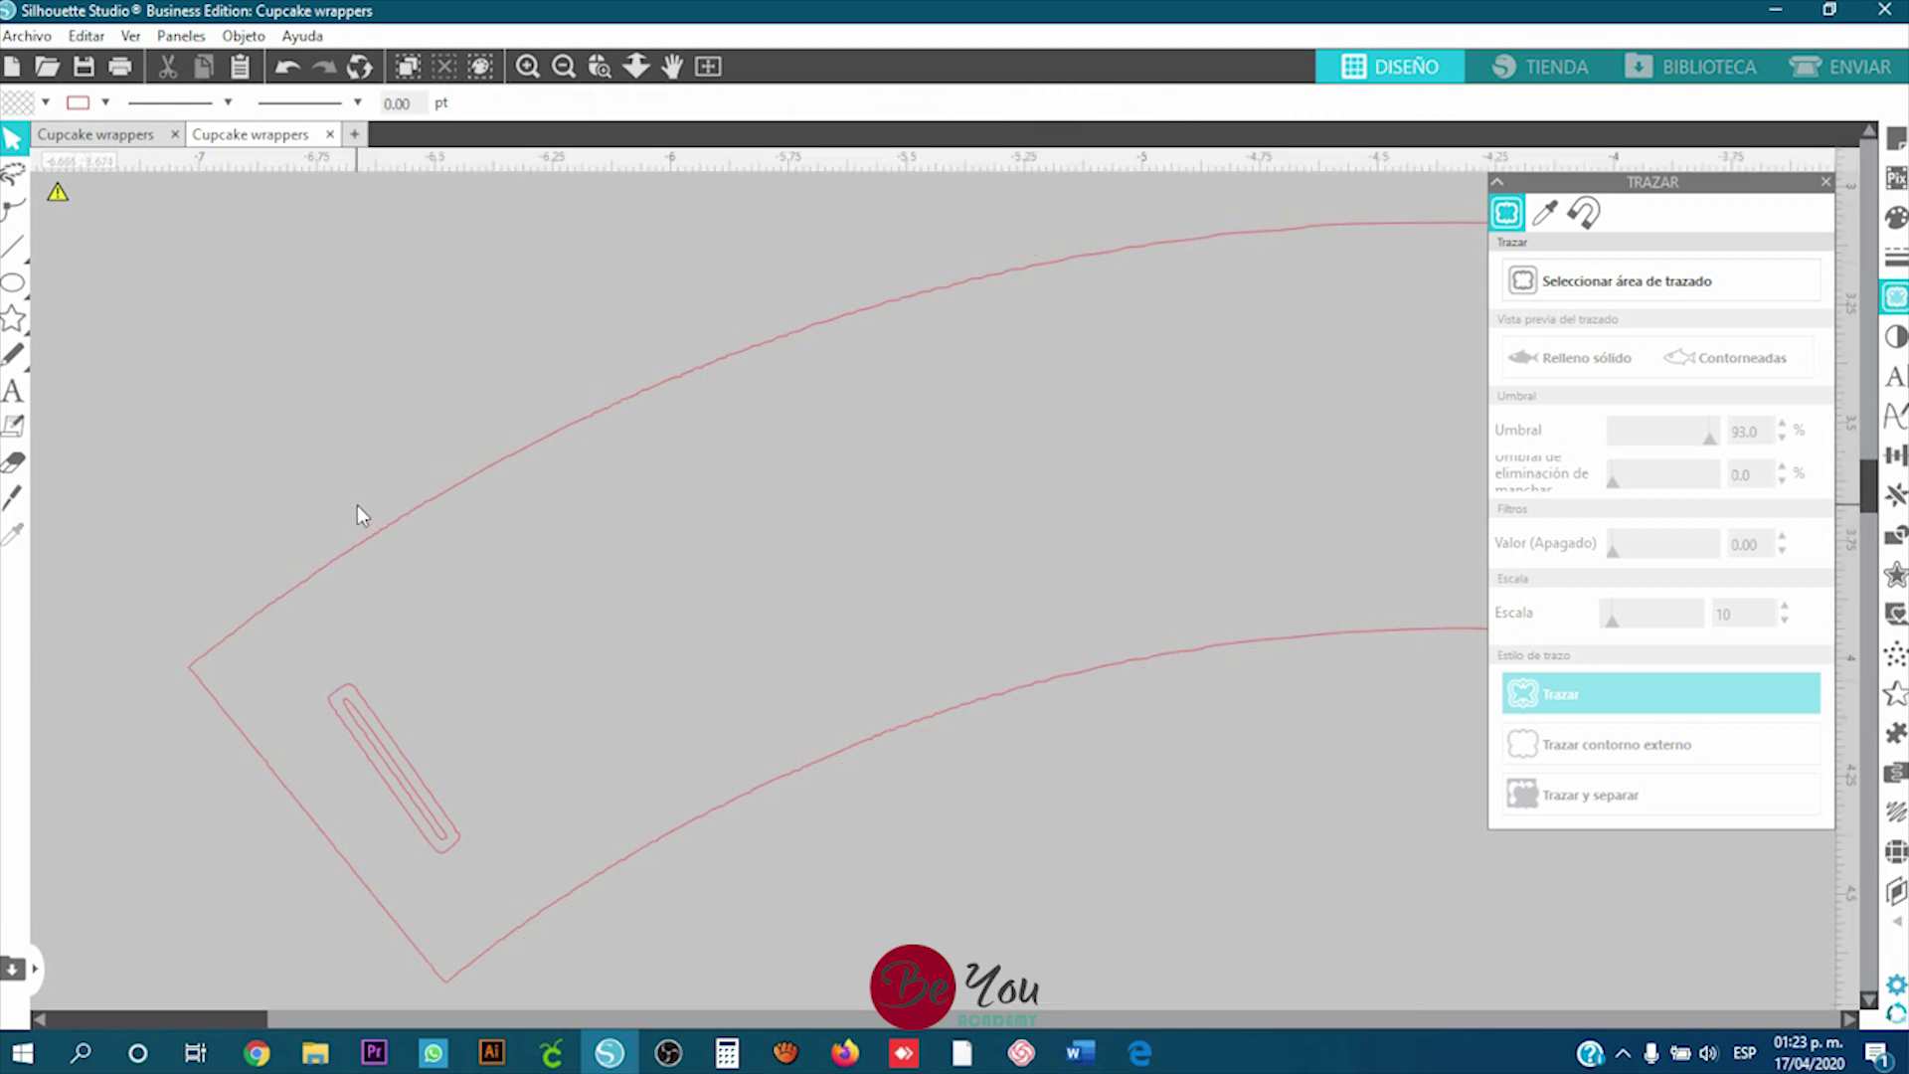
pyautogui.click(429, 767)
pyautogui.press('Delete')
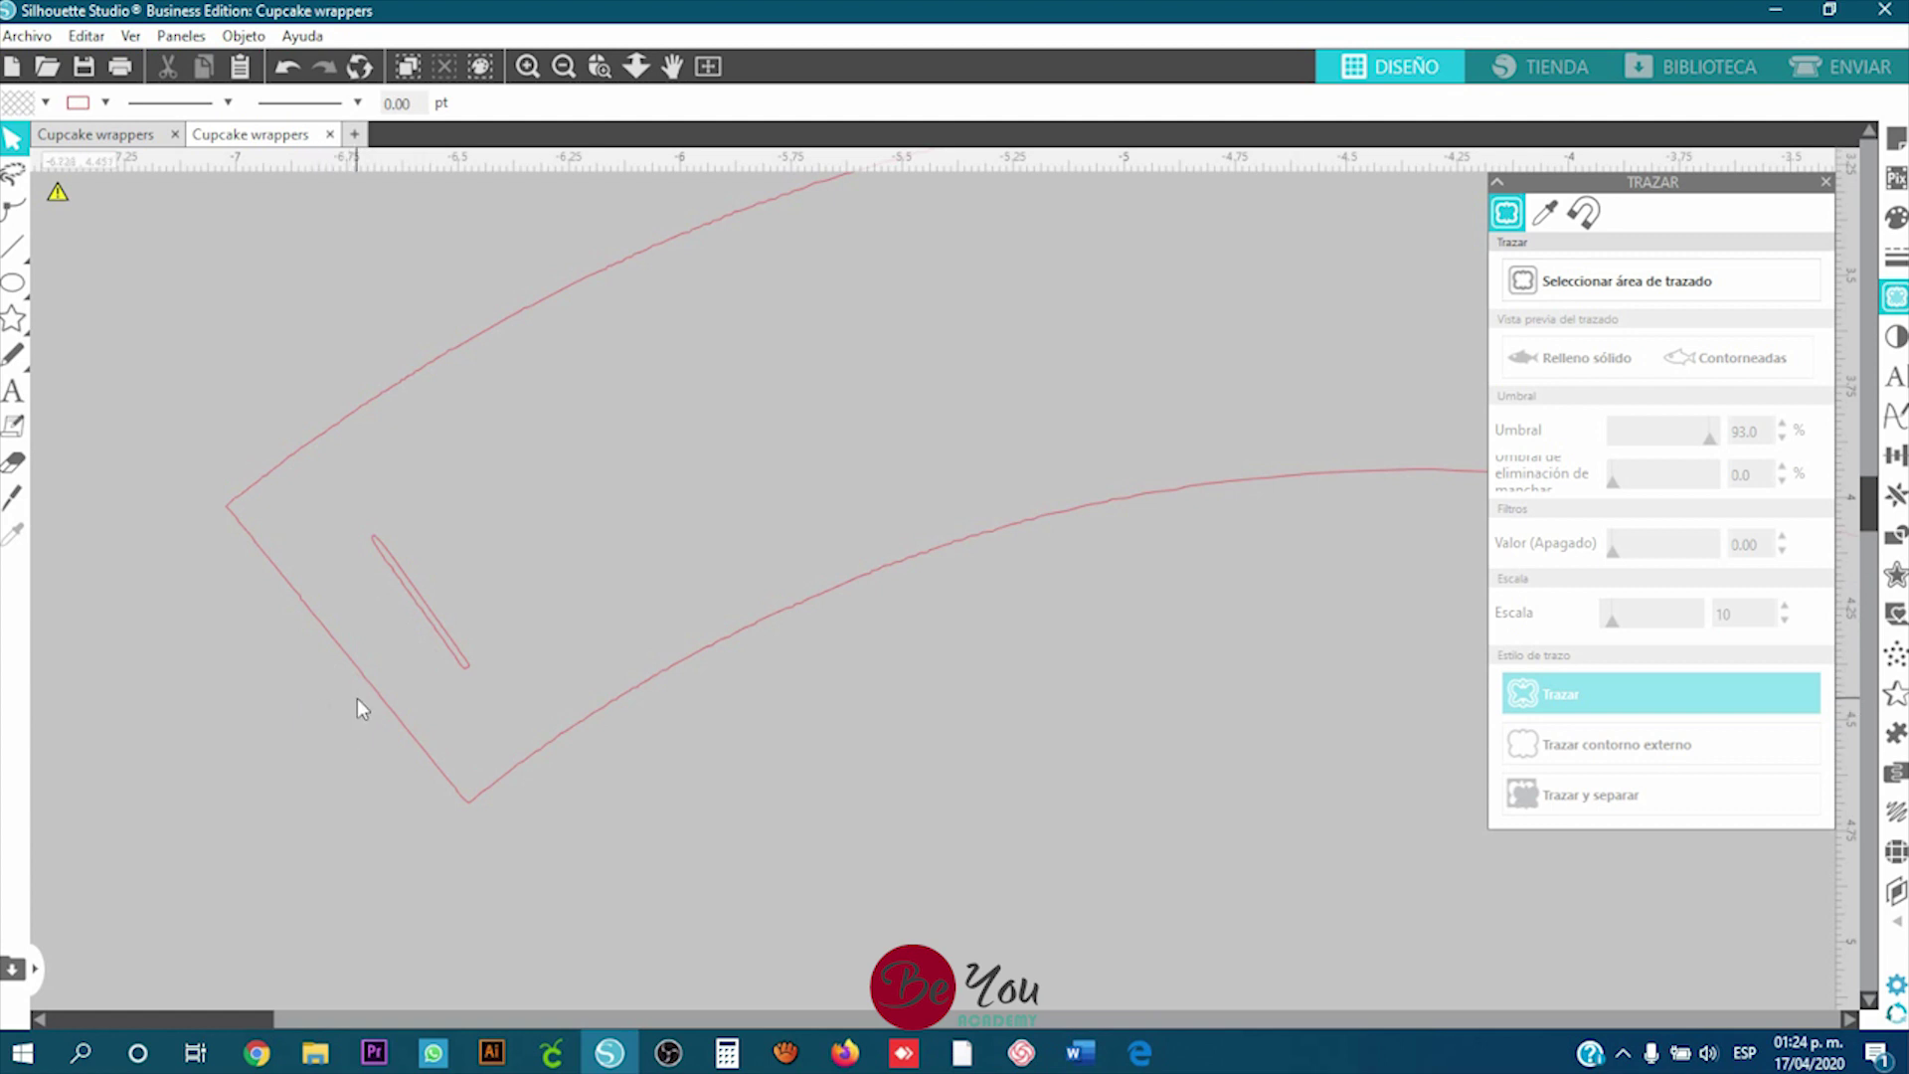
pyautogui.click(438, 643)
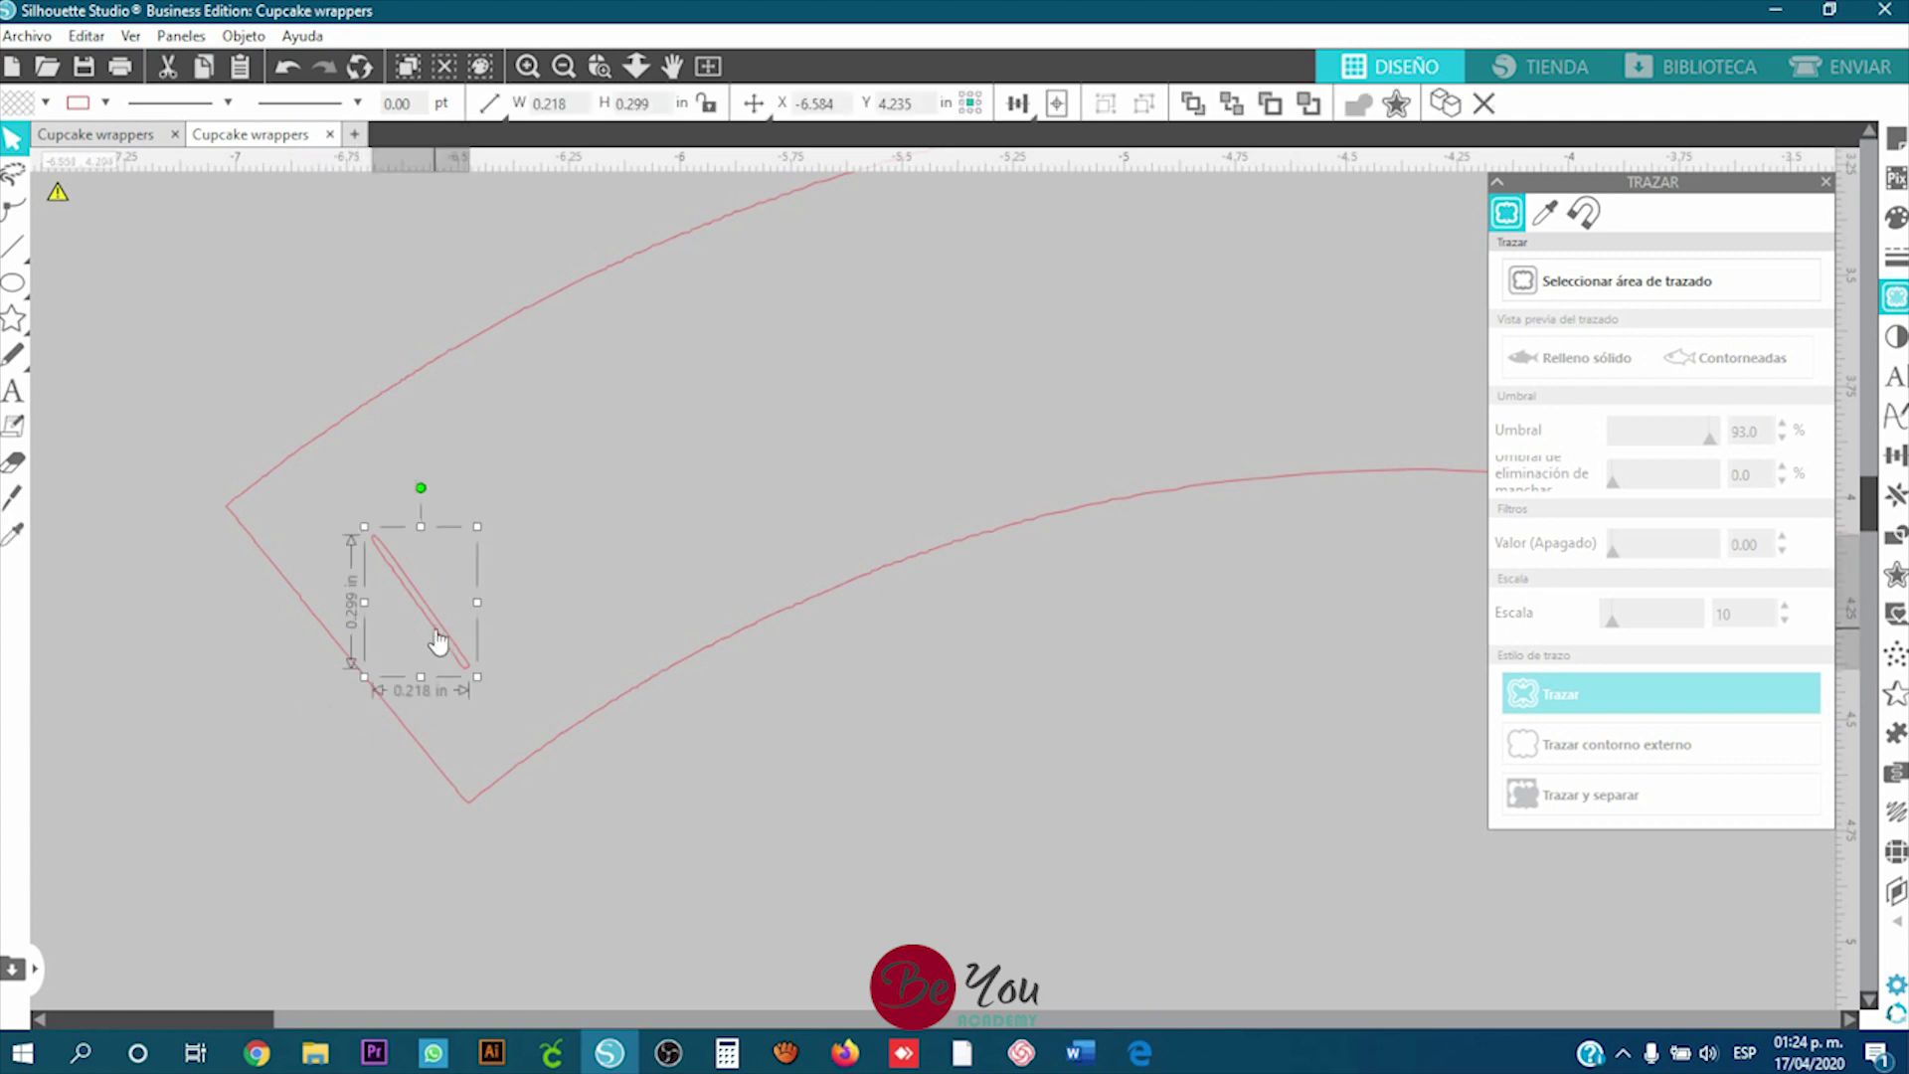
pyautogui.rightClick(423, 618)
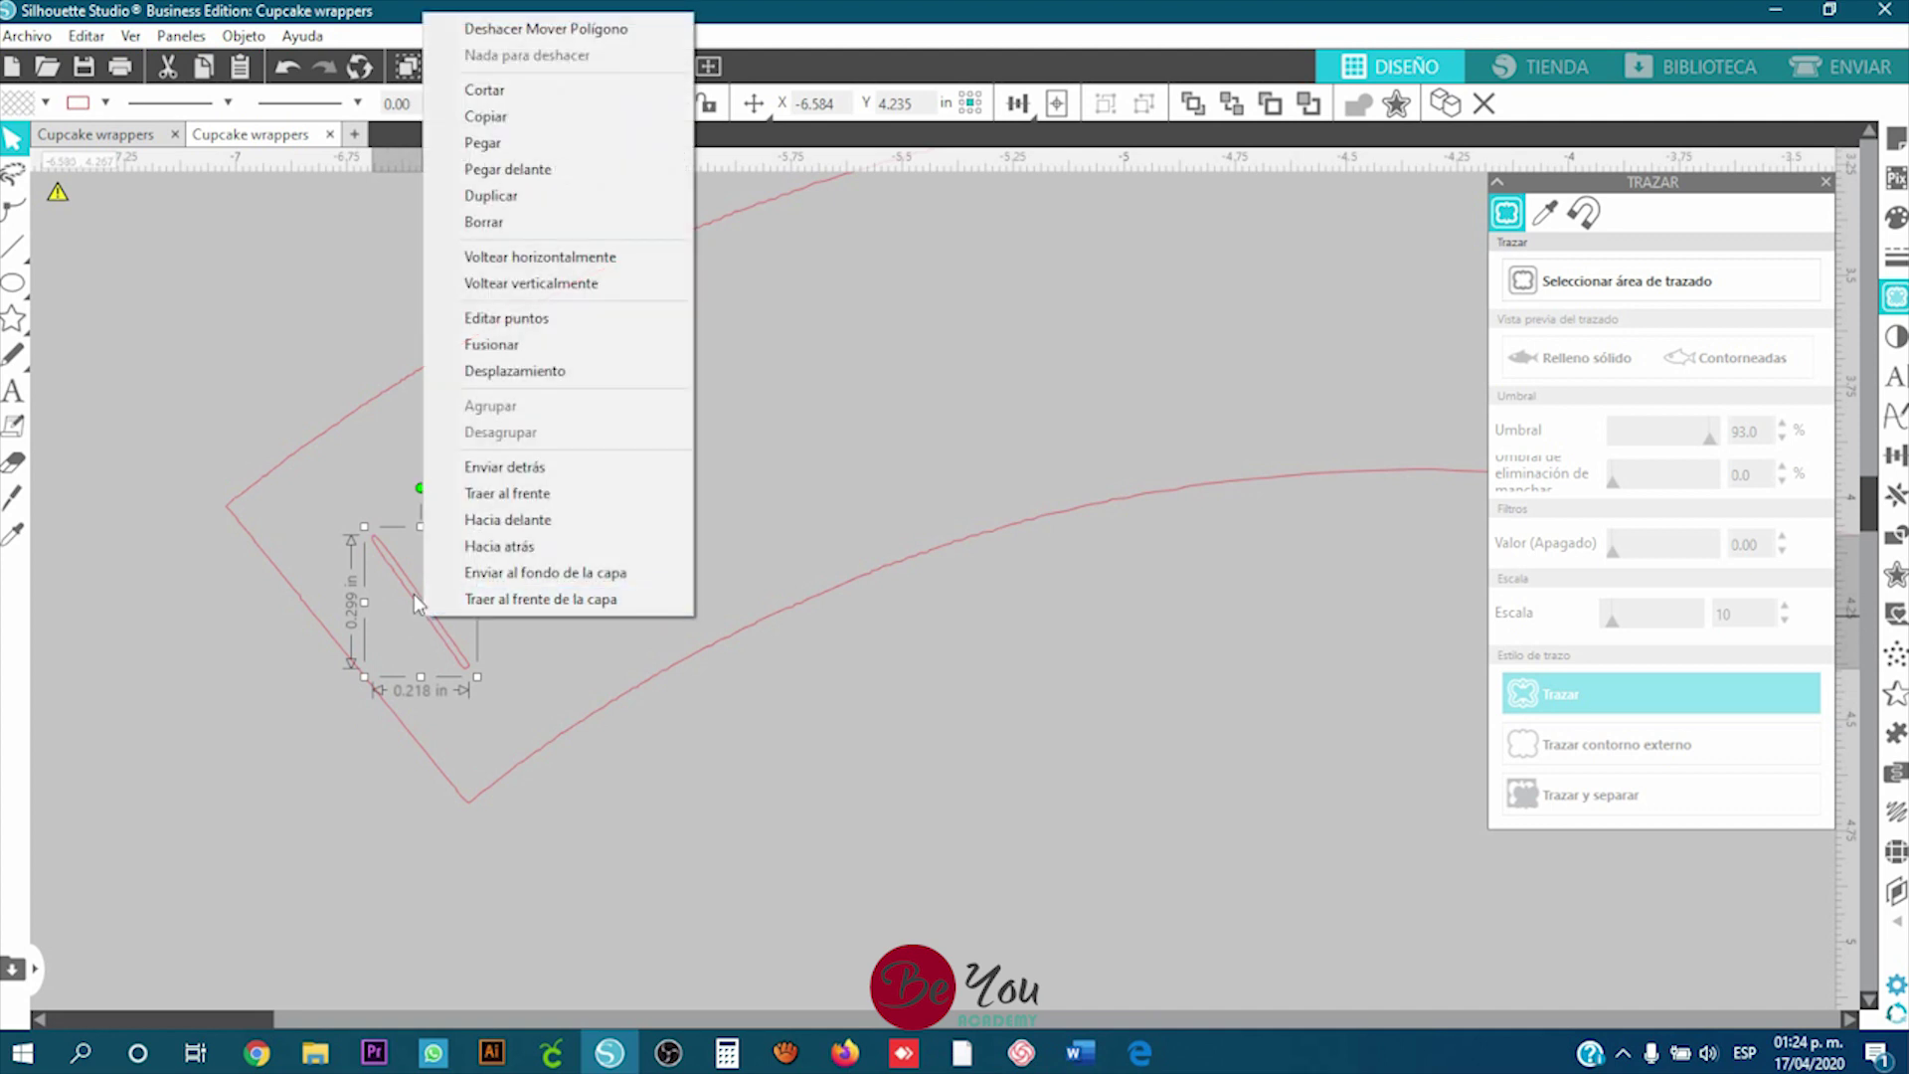
pyautogui.click(488, 195)
pyautogui.moveTo(479, 623); pyautogui.dragTo(183, 923)
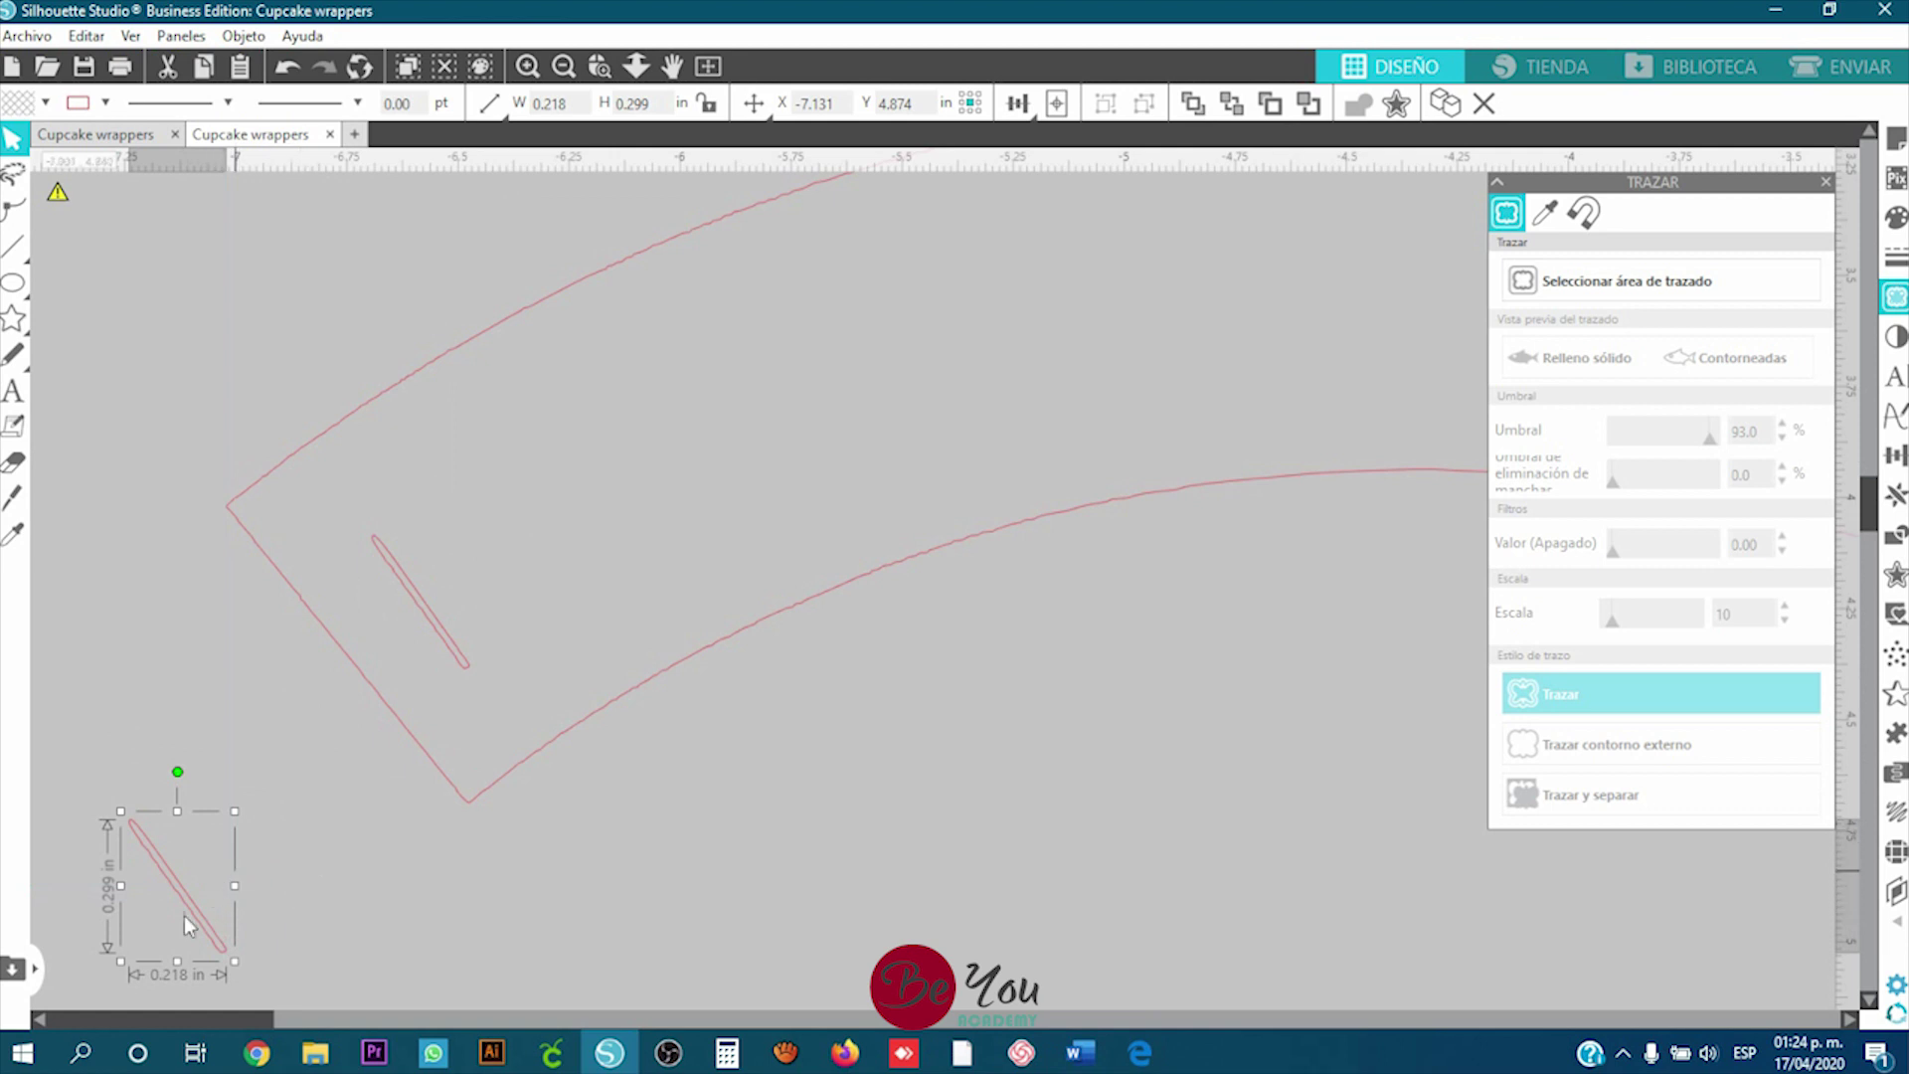
pyautogui.press('Delete')
# Step: Simplify the edit points of the wrapper contour and its slot
pyautogui.scroll(-2, 285, 661)
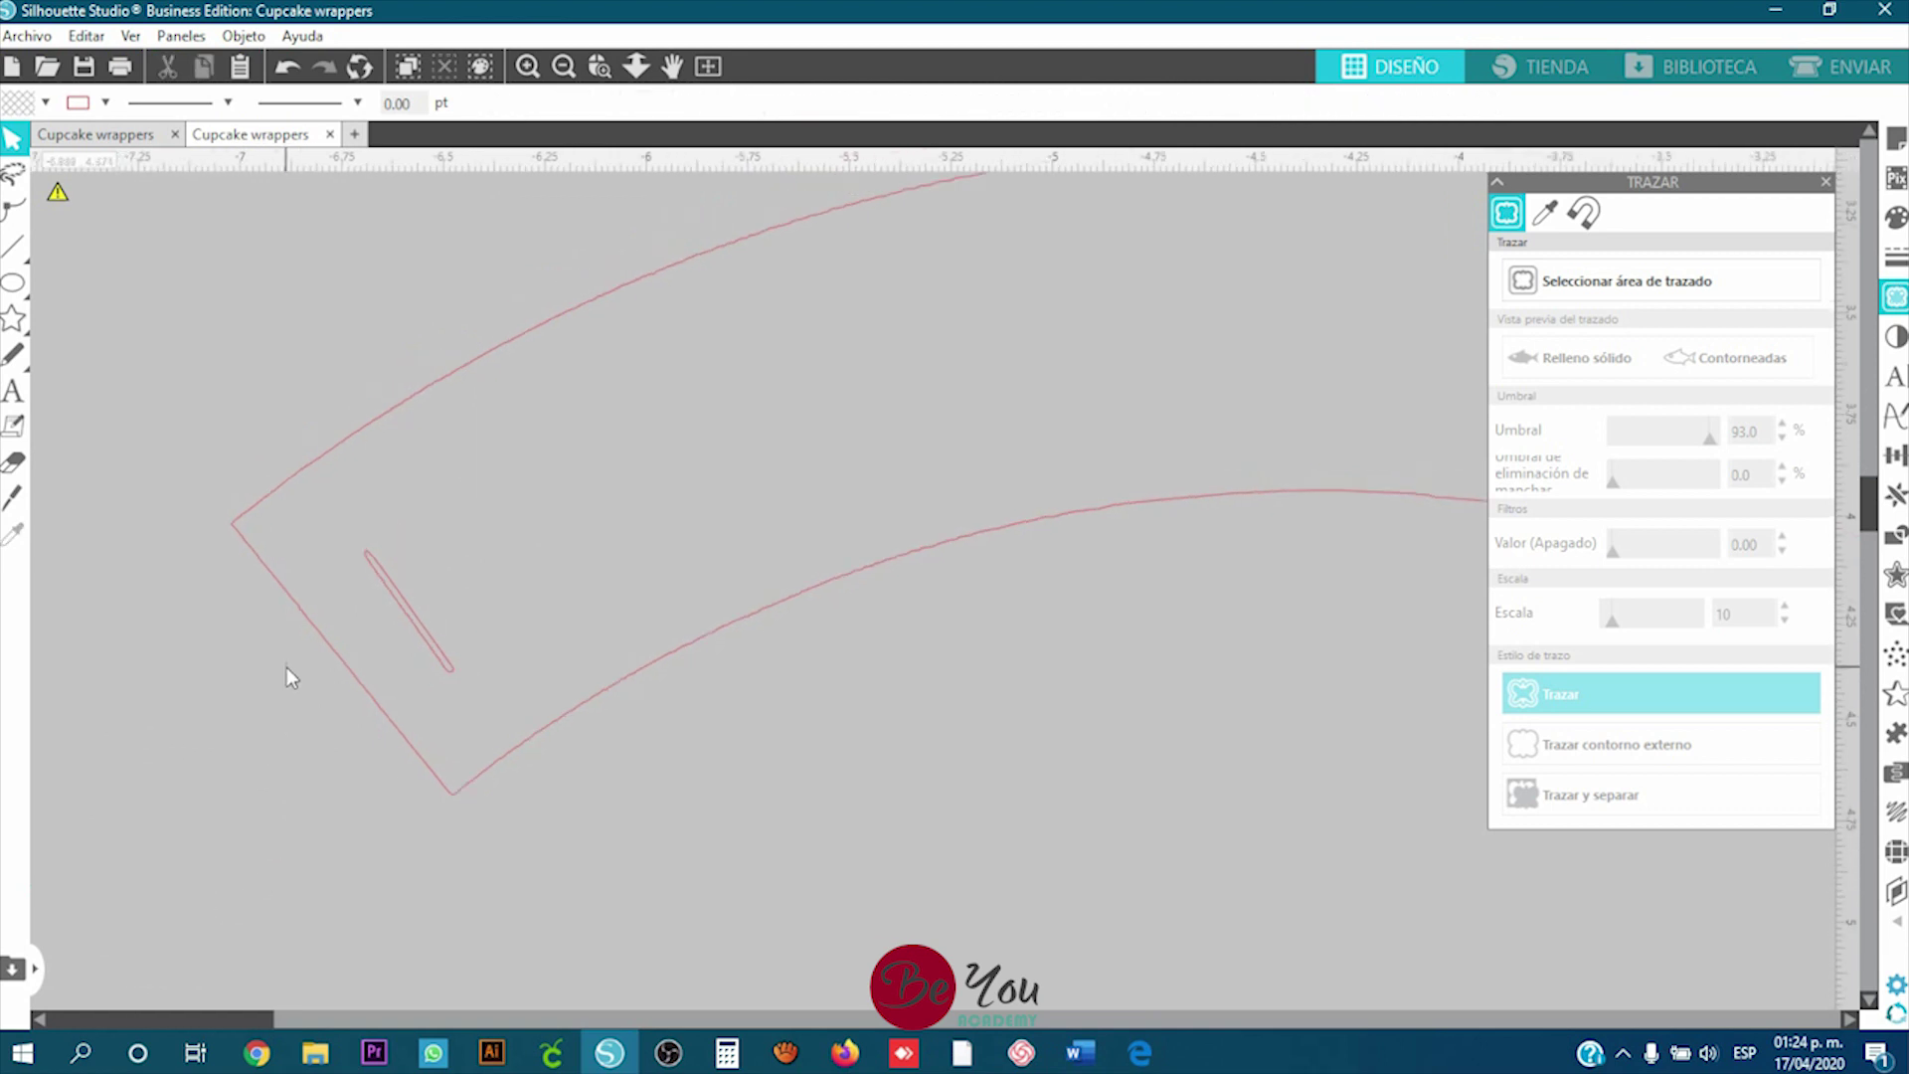
pyautogui.click(405, 610)
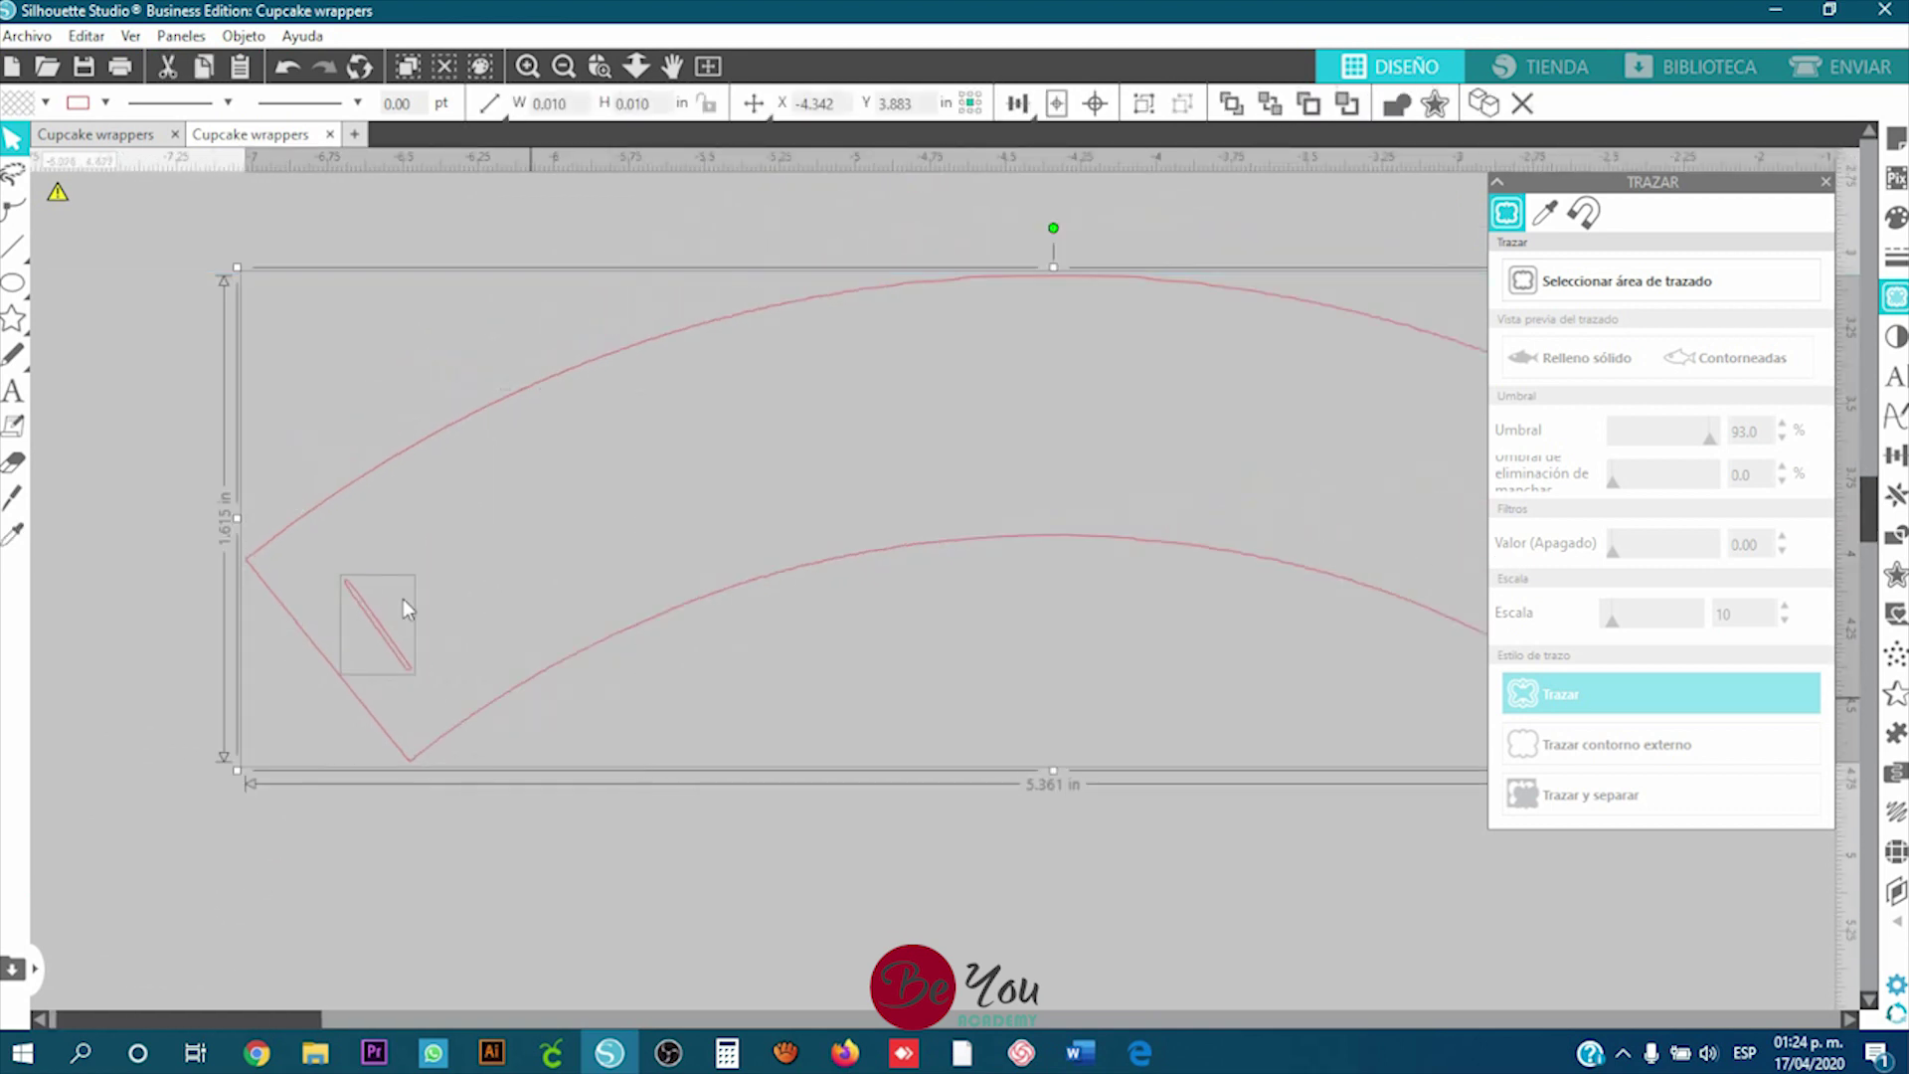
pyautogui.click(14, 212)
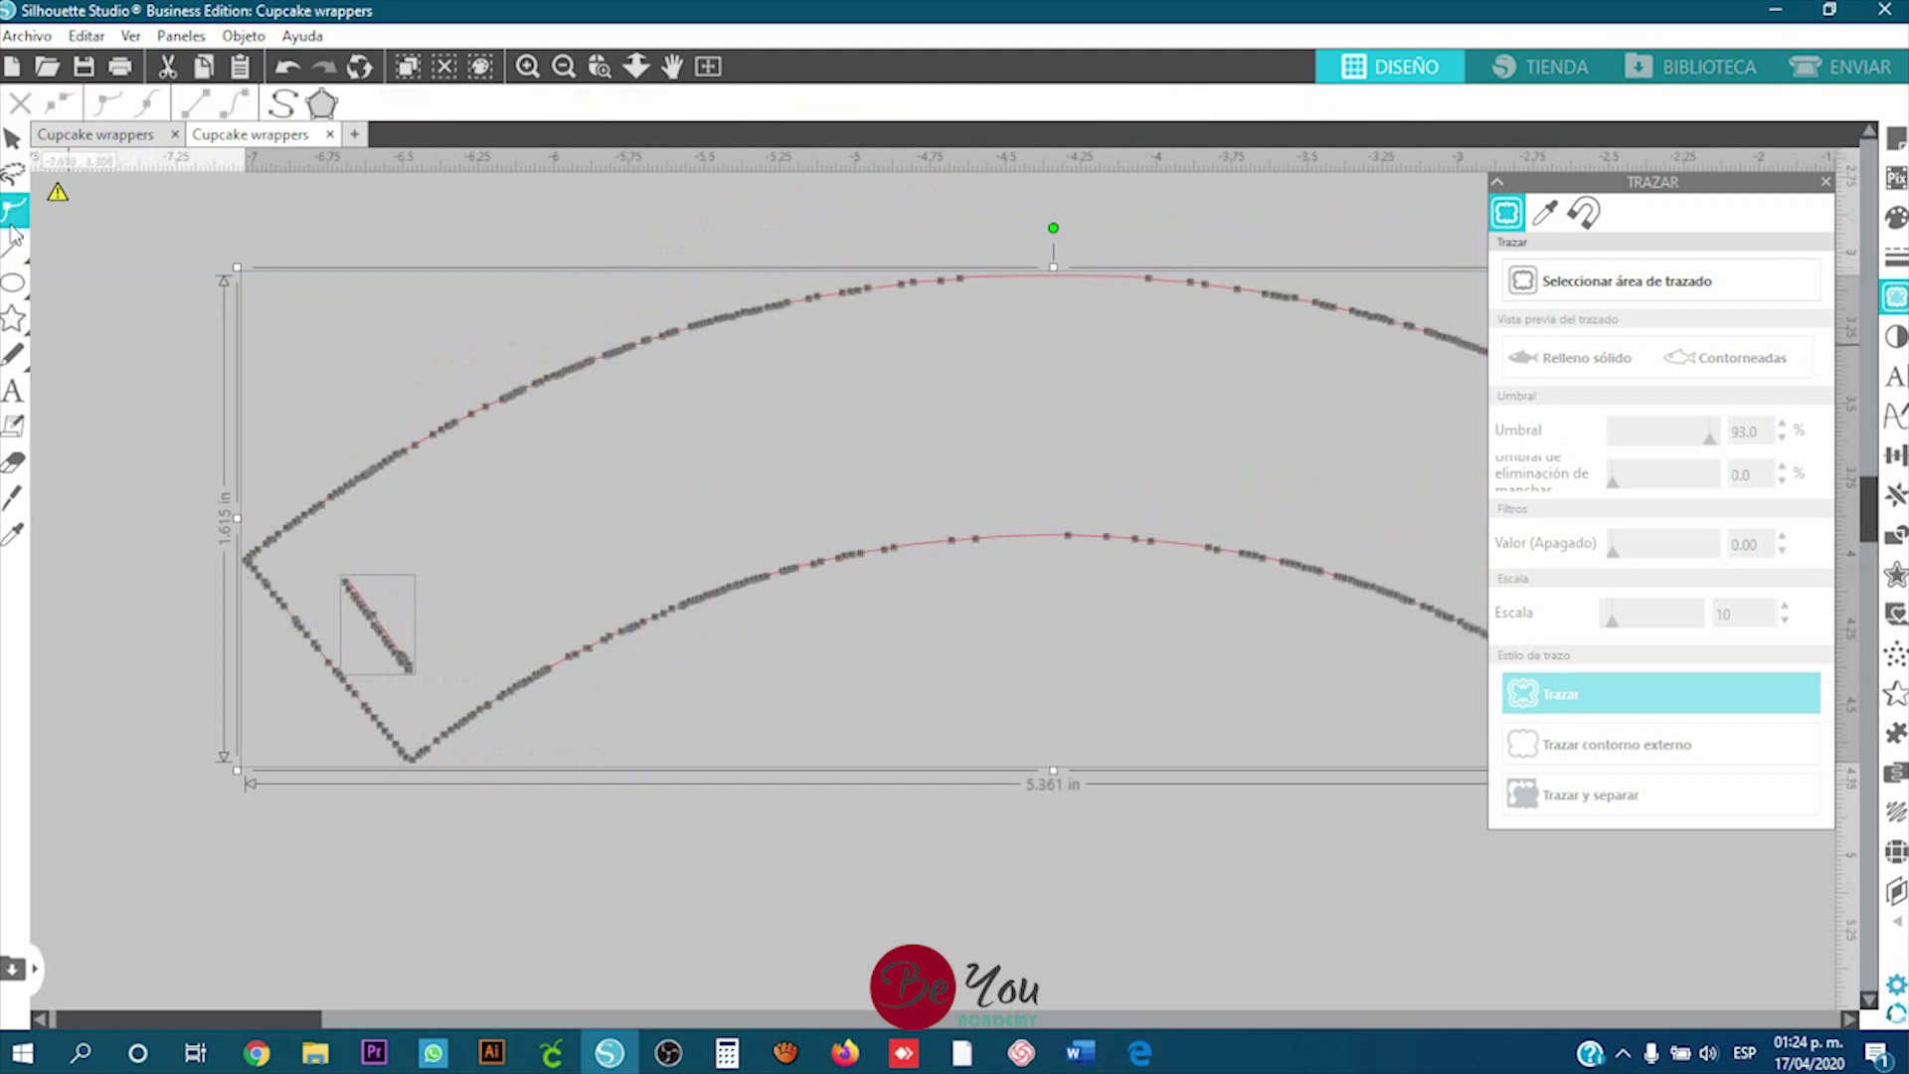
pyautogui.click(285, 104)
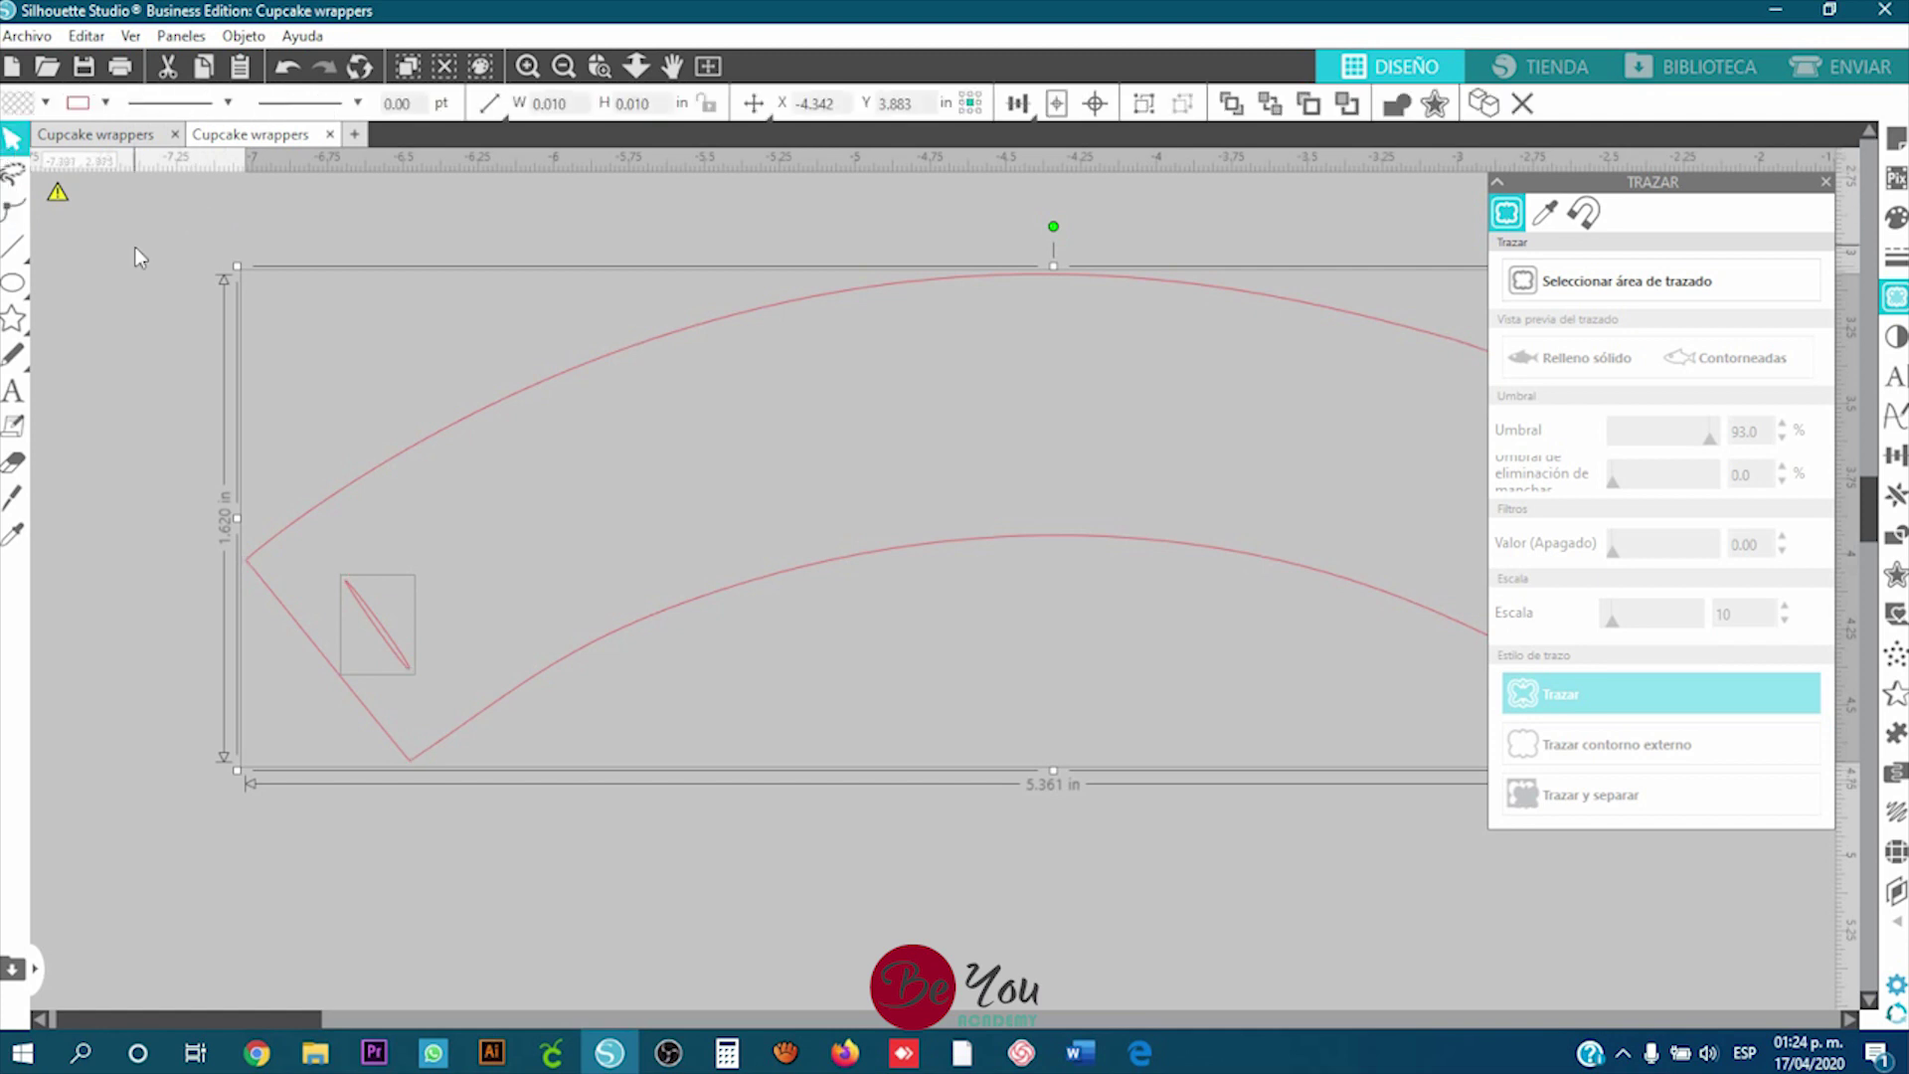
pyautogui.click(135, 246)
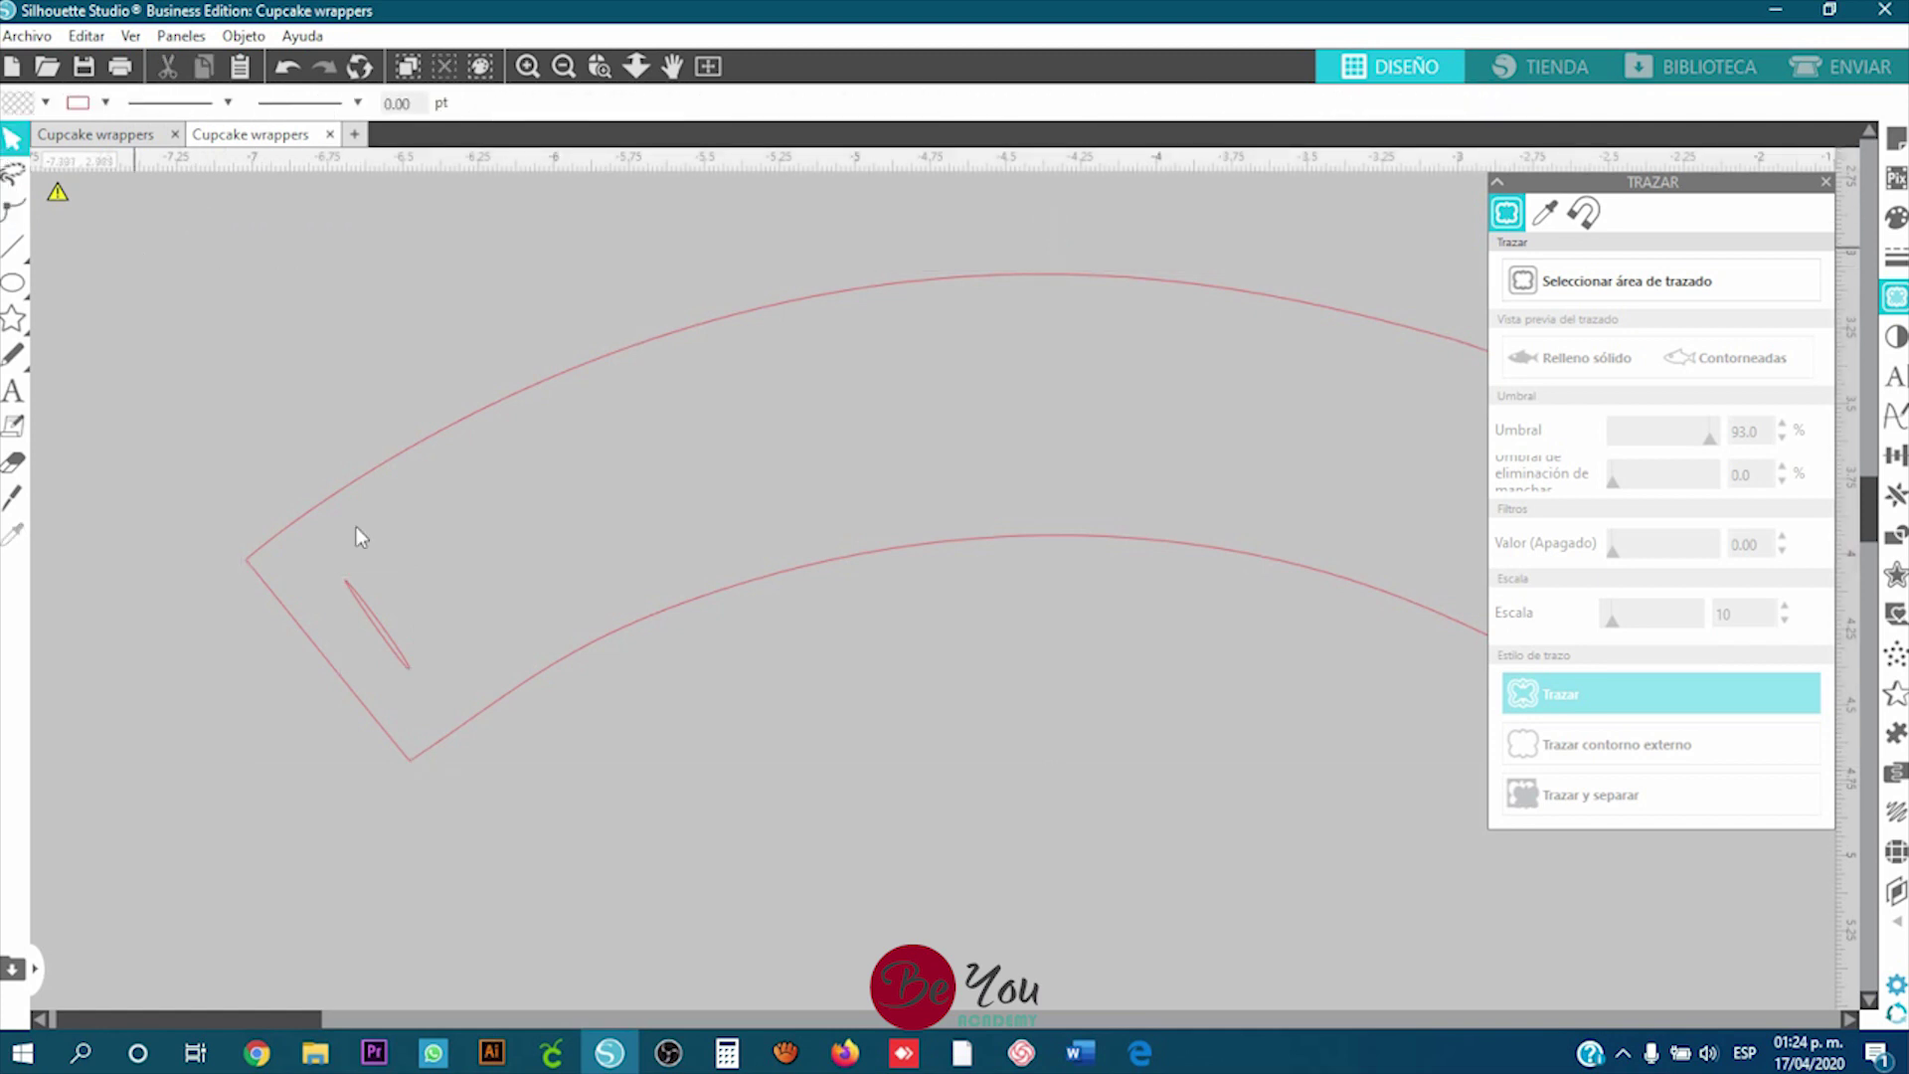
# Step: Duplicate the slot and place the copy outside the wrapper, below its slotted end
pyautogui.click(398, 657)
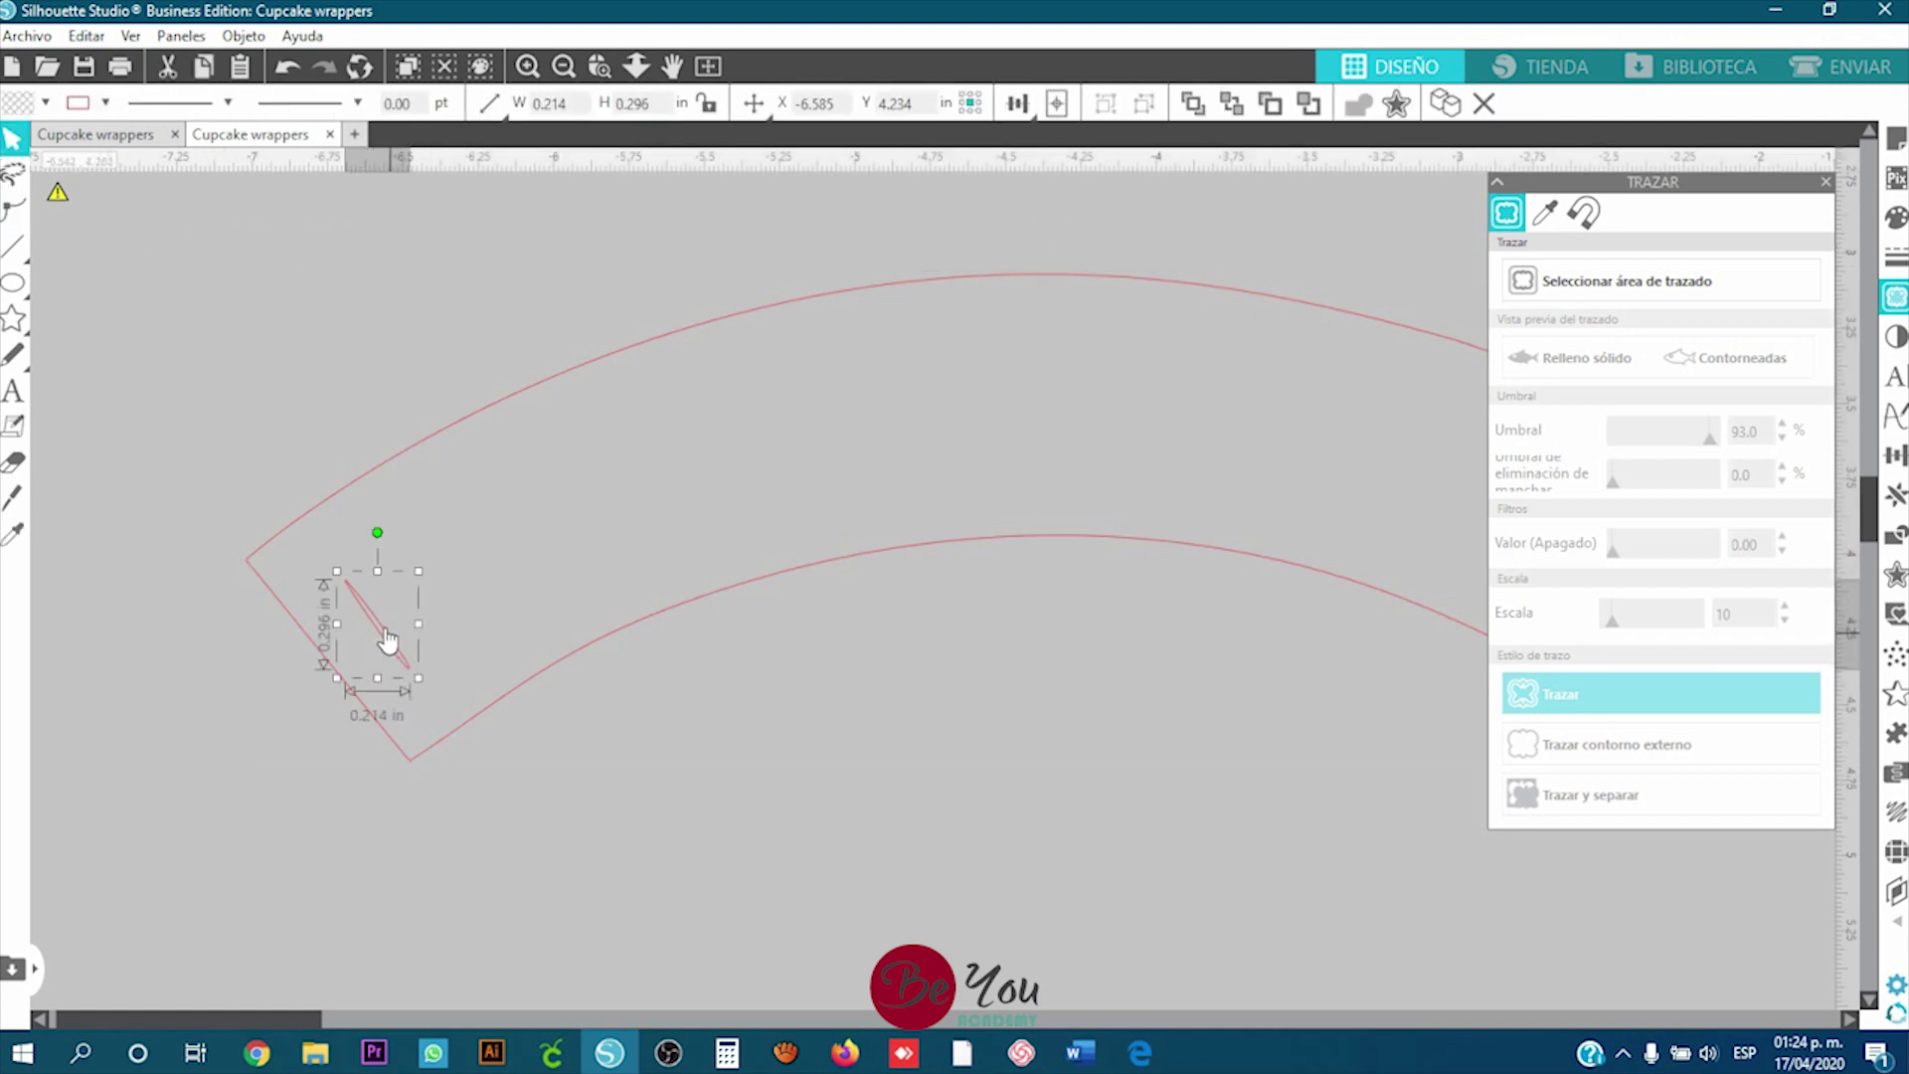
pyautogui.rightClick(391, 641)
pyautogui.click(483, 207)
pyautogui.moveTo(420, 646); pyautogui.dragTo(166, 969)
pyautogui.scroll(-3, 583, 784)
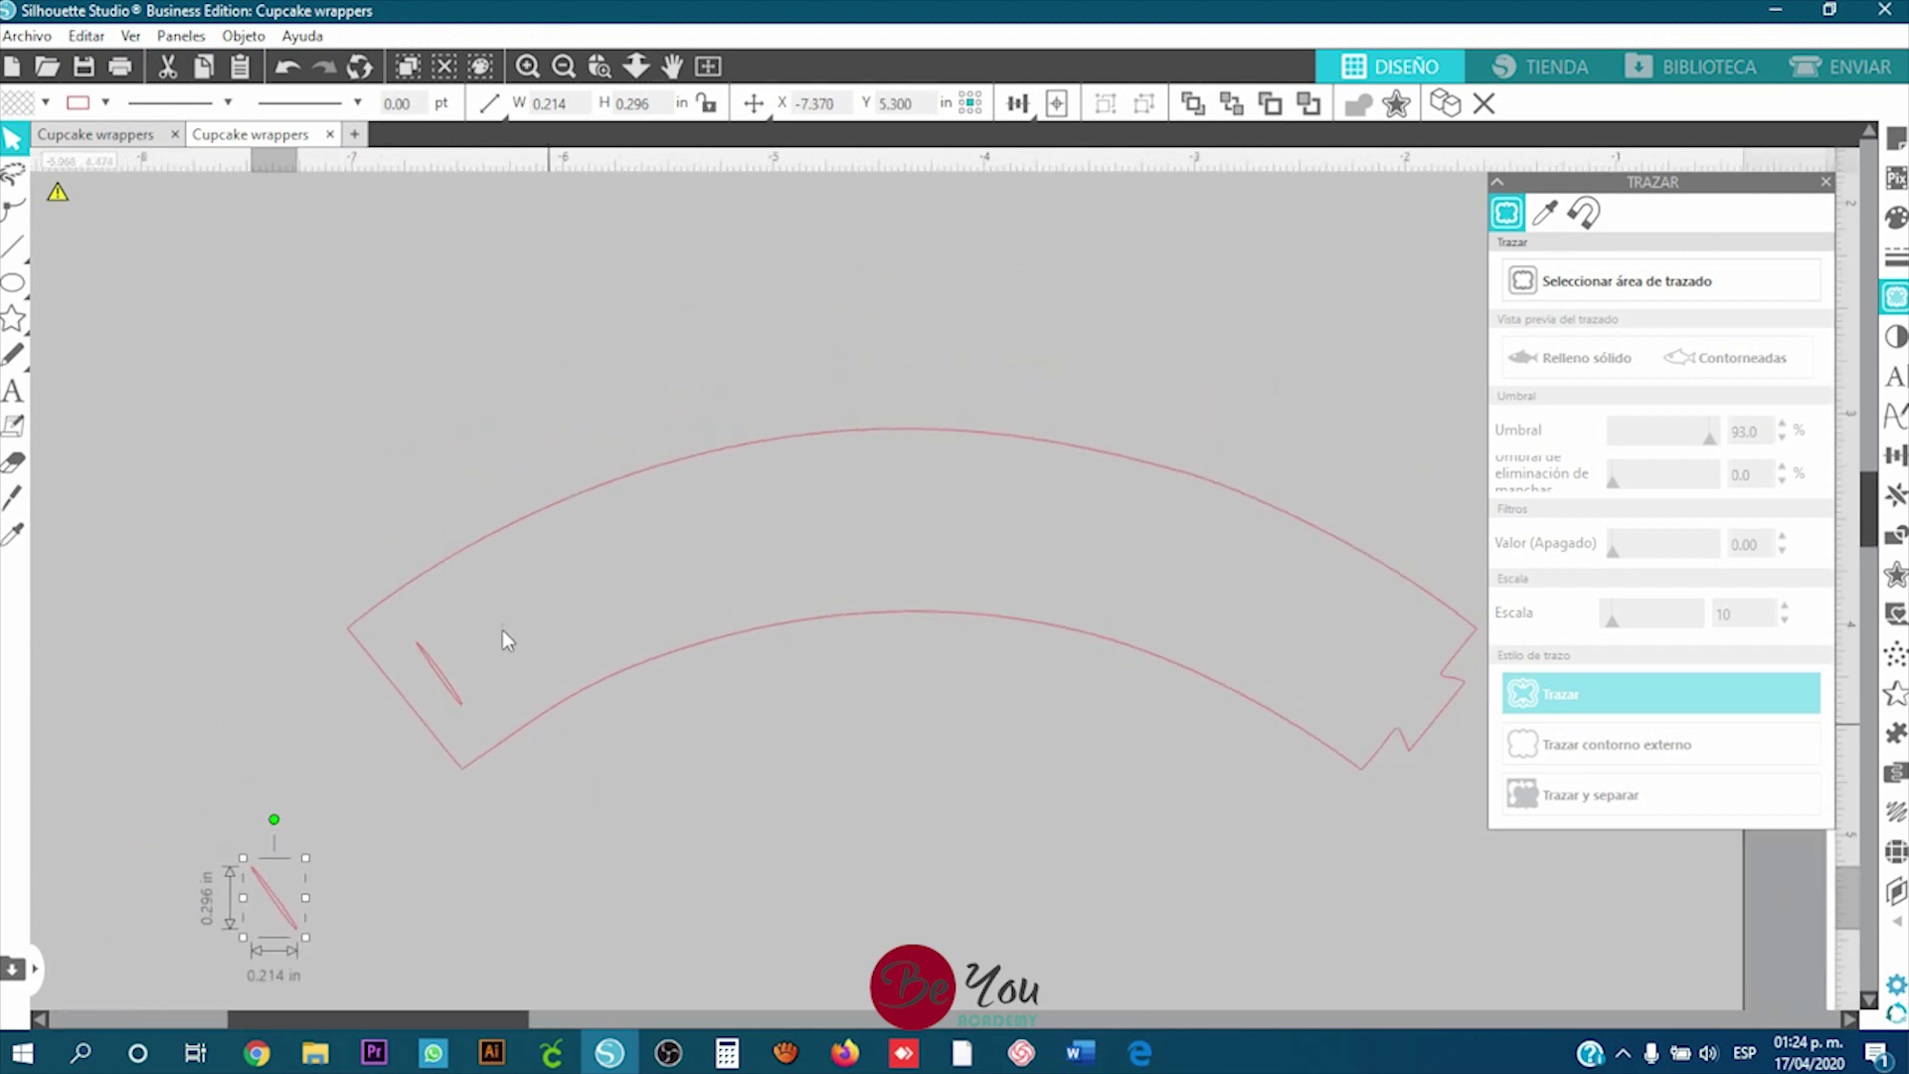
# Step: Combine the wrapper contour and its slot into a compound path
pyautogui.moveTo(375, 409); pyautogui.dragTo(814, 736)
pyautogui.rightClick(1025, 626)
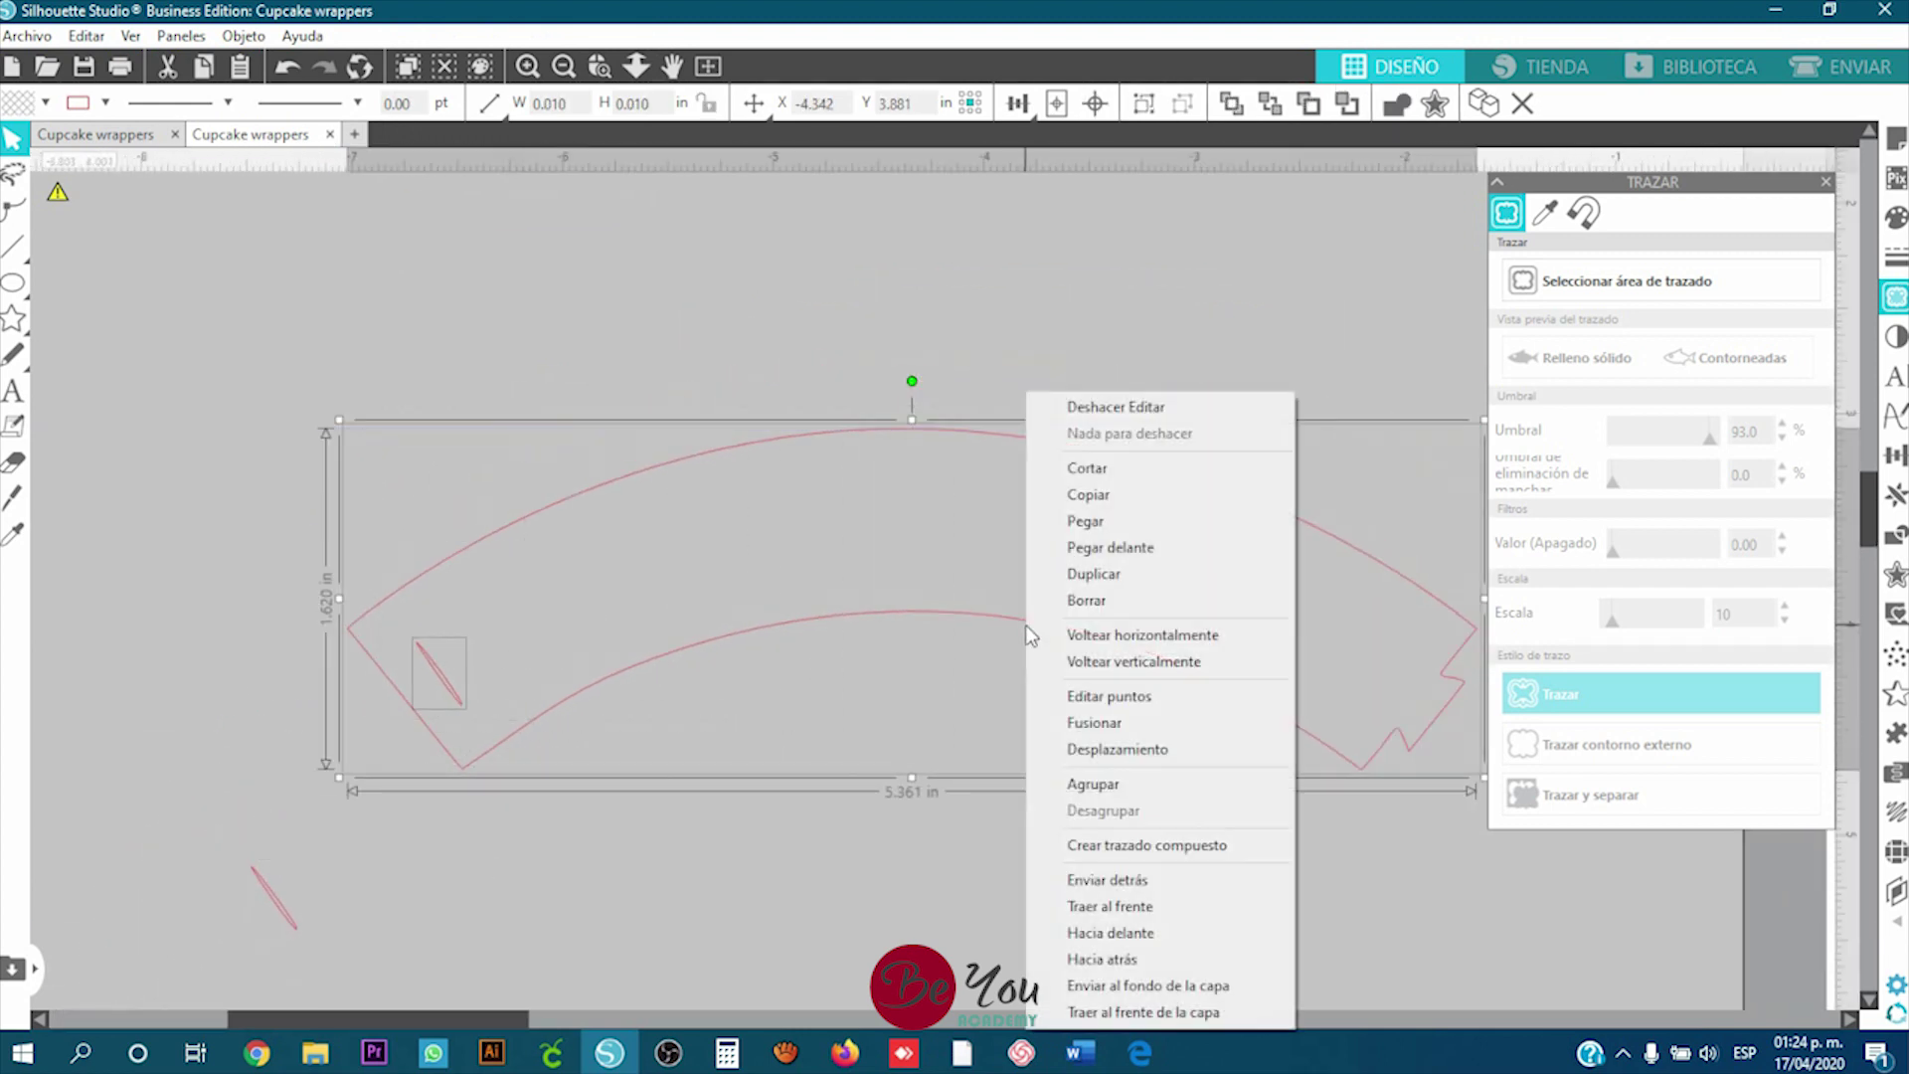
pyautogui.click(1115, 846)
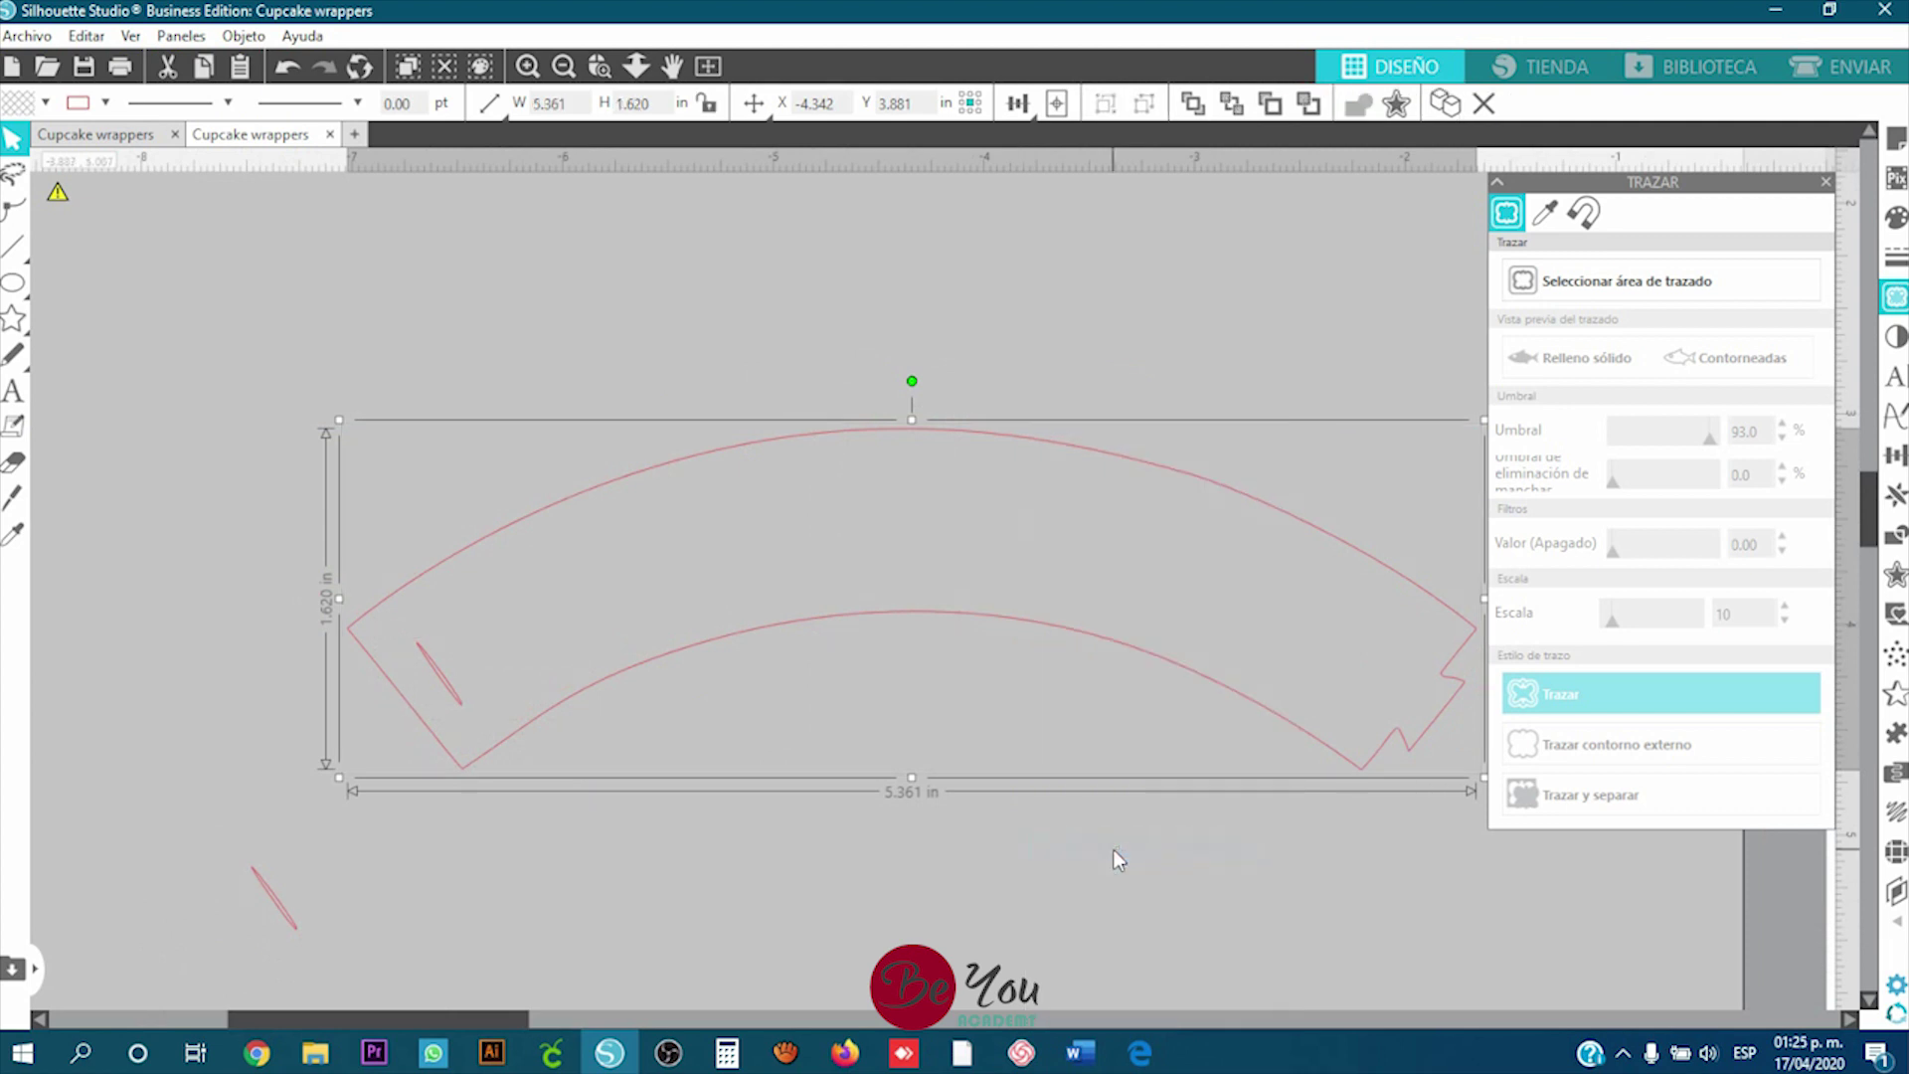
pyautogui.click(961, 875)
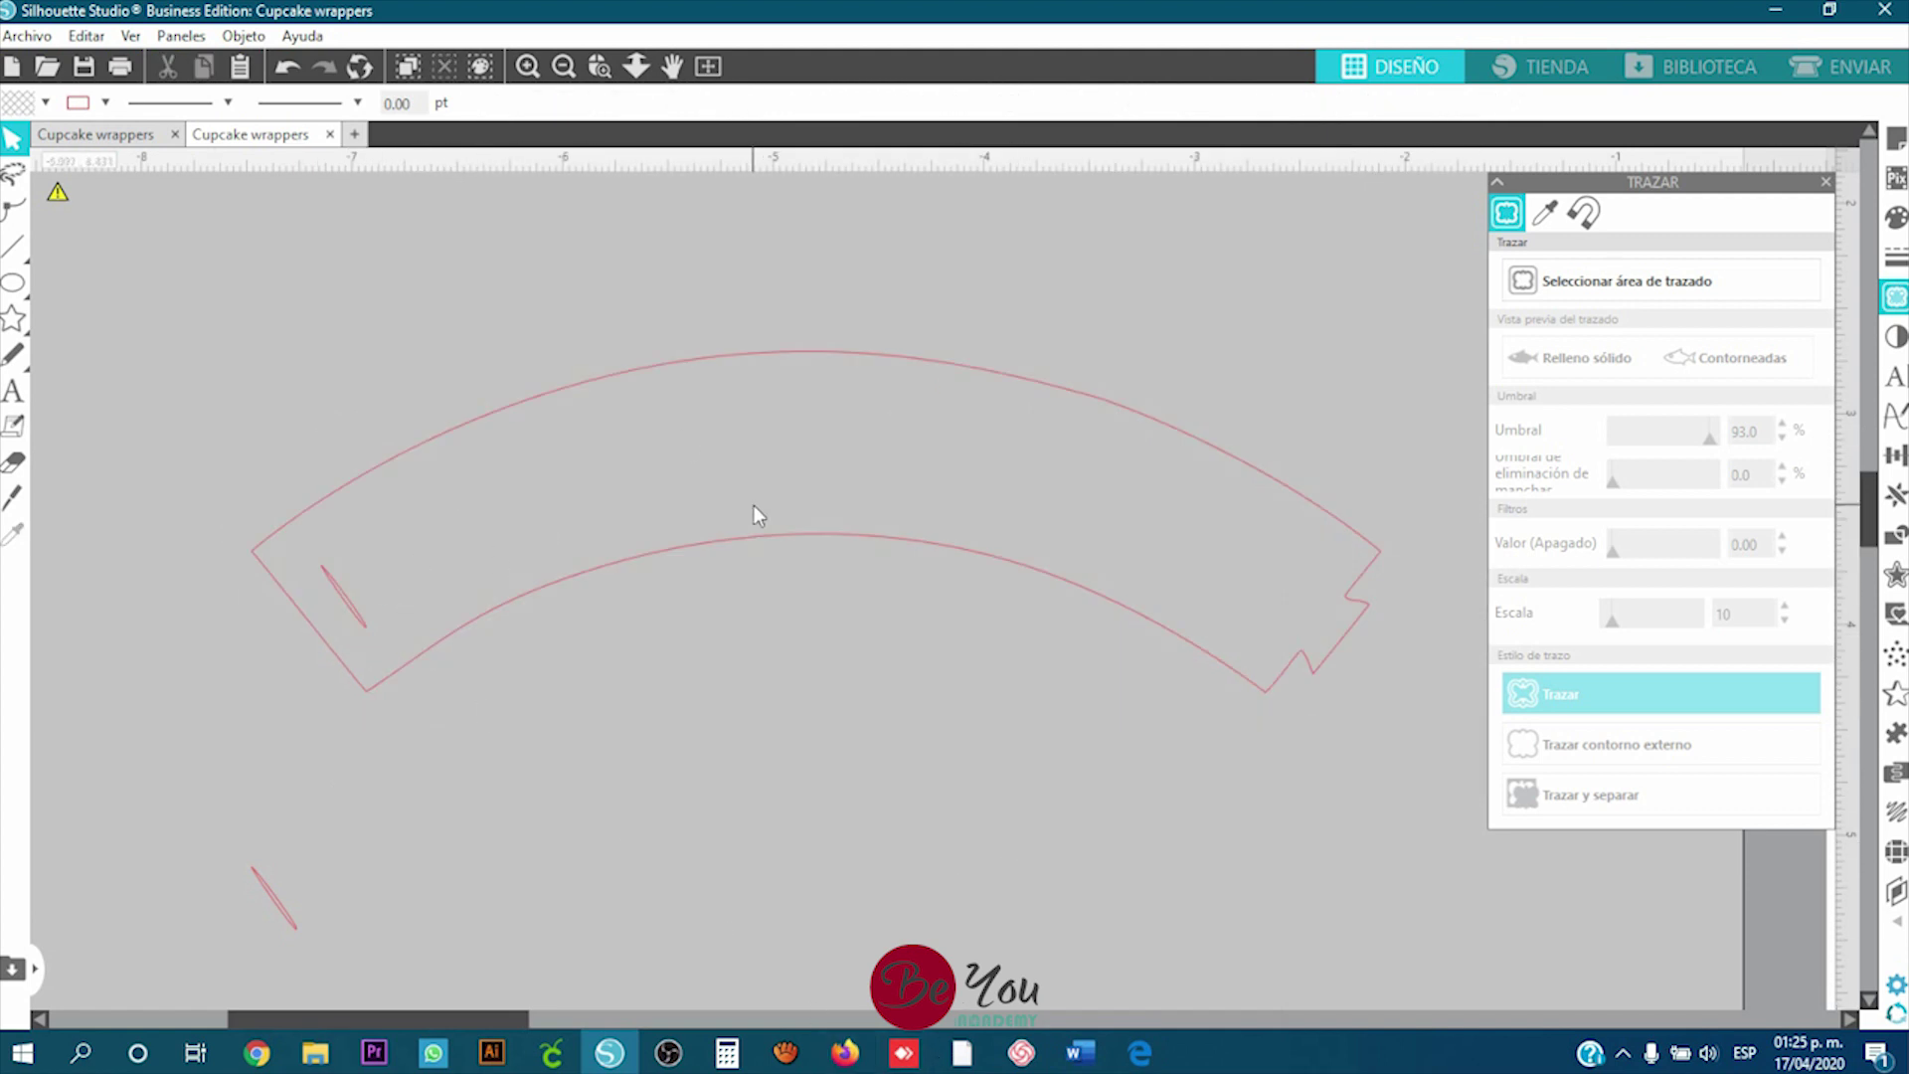
# Step: Fill the wrapper with the blue sunburst pattern BgJaneJoArt (7) from the Circo folder
pyautogui.click(315, 1052)
pyautogui.click(417, 915)
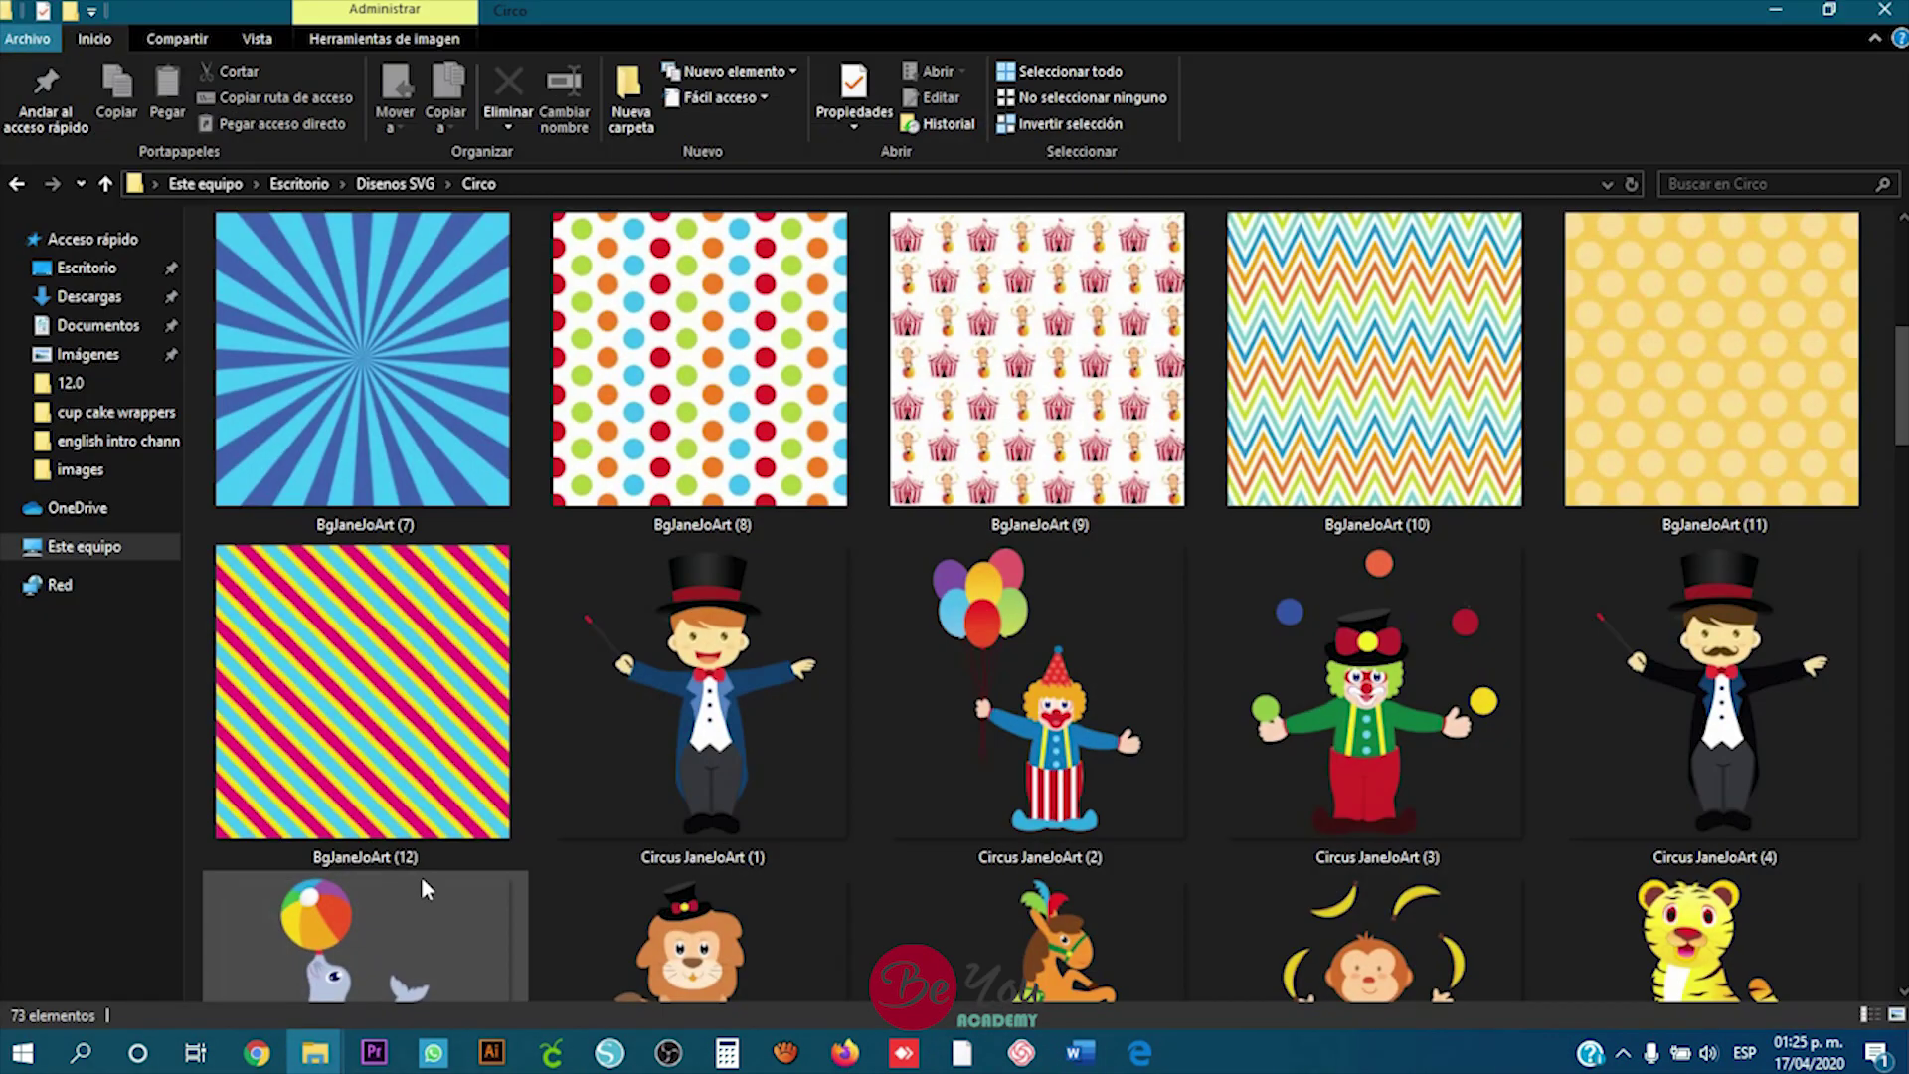
pyautogui.moveTo(360, 303); pyautogui.dragTo(470, 905)
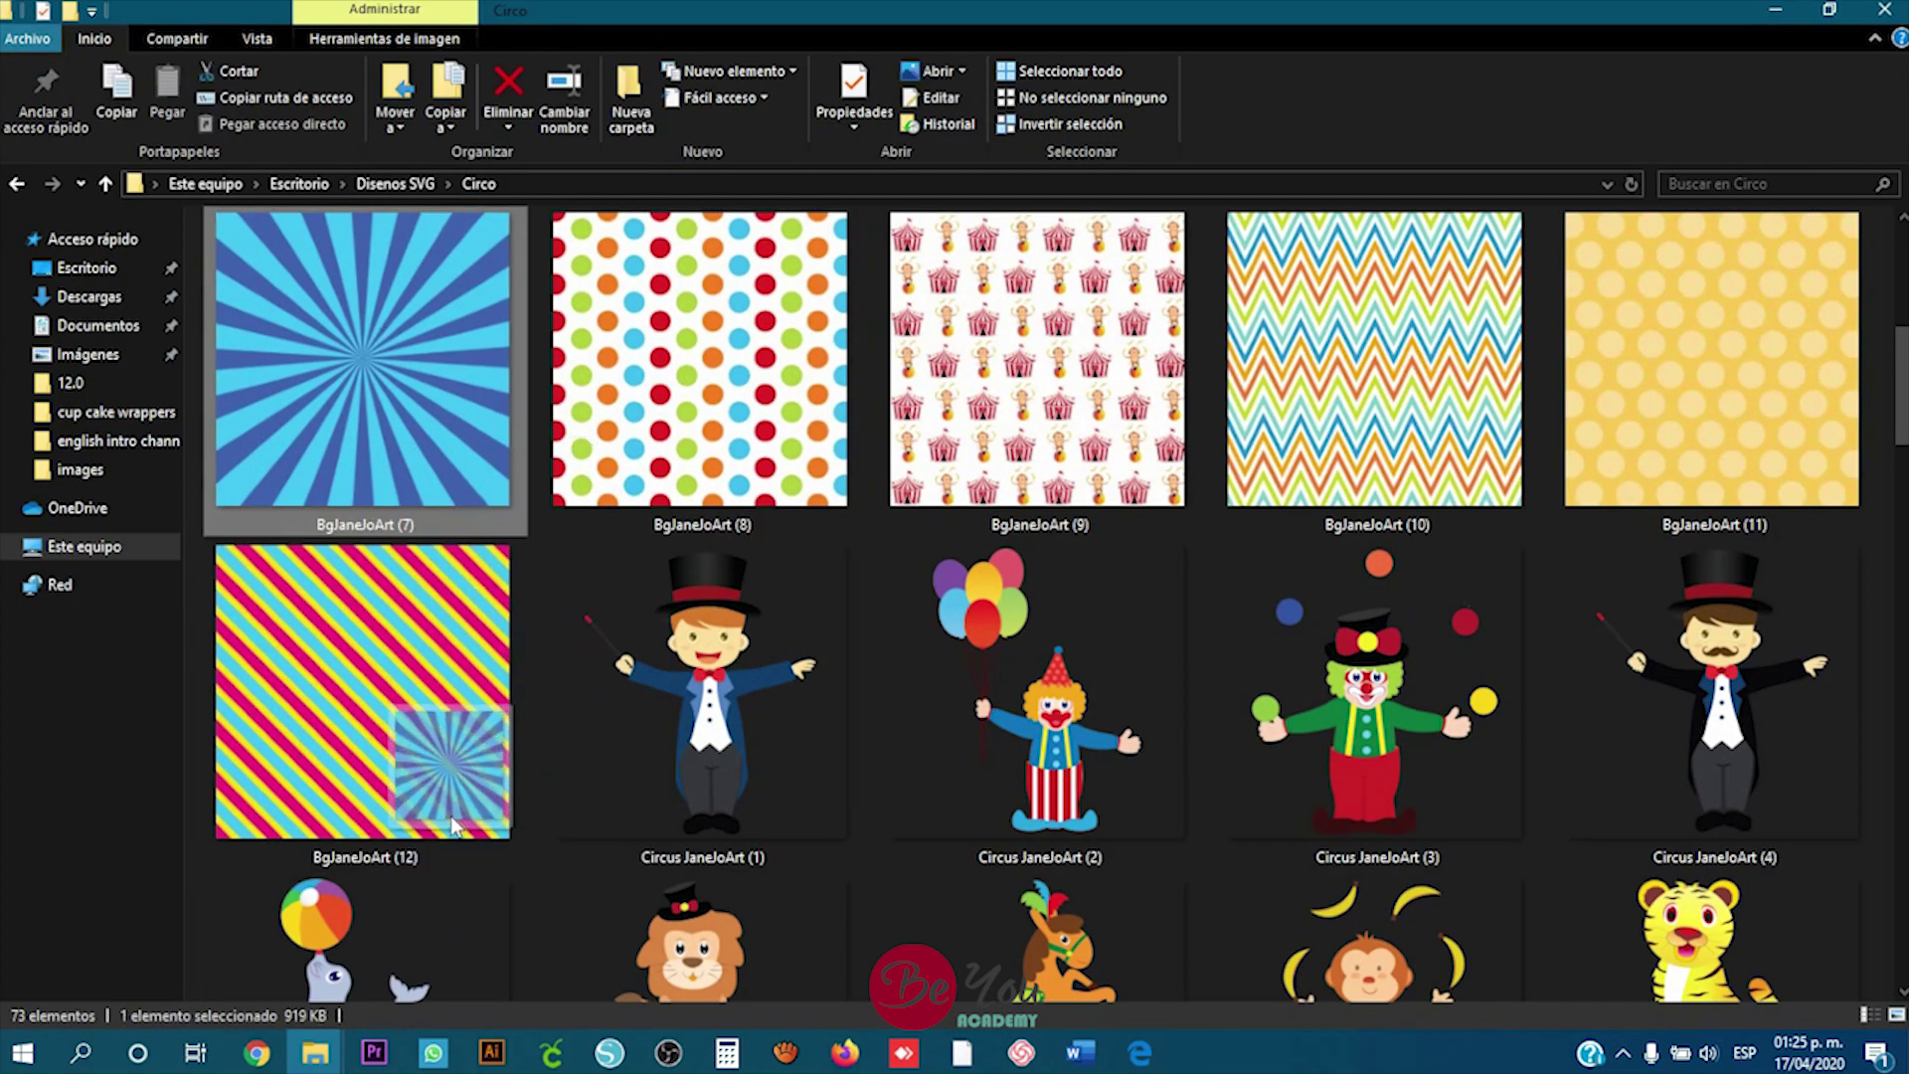
pyautogui.moveTo(452, 825); pyautogui.dragTo(604, 1006)
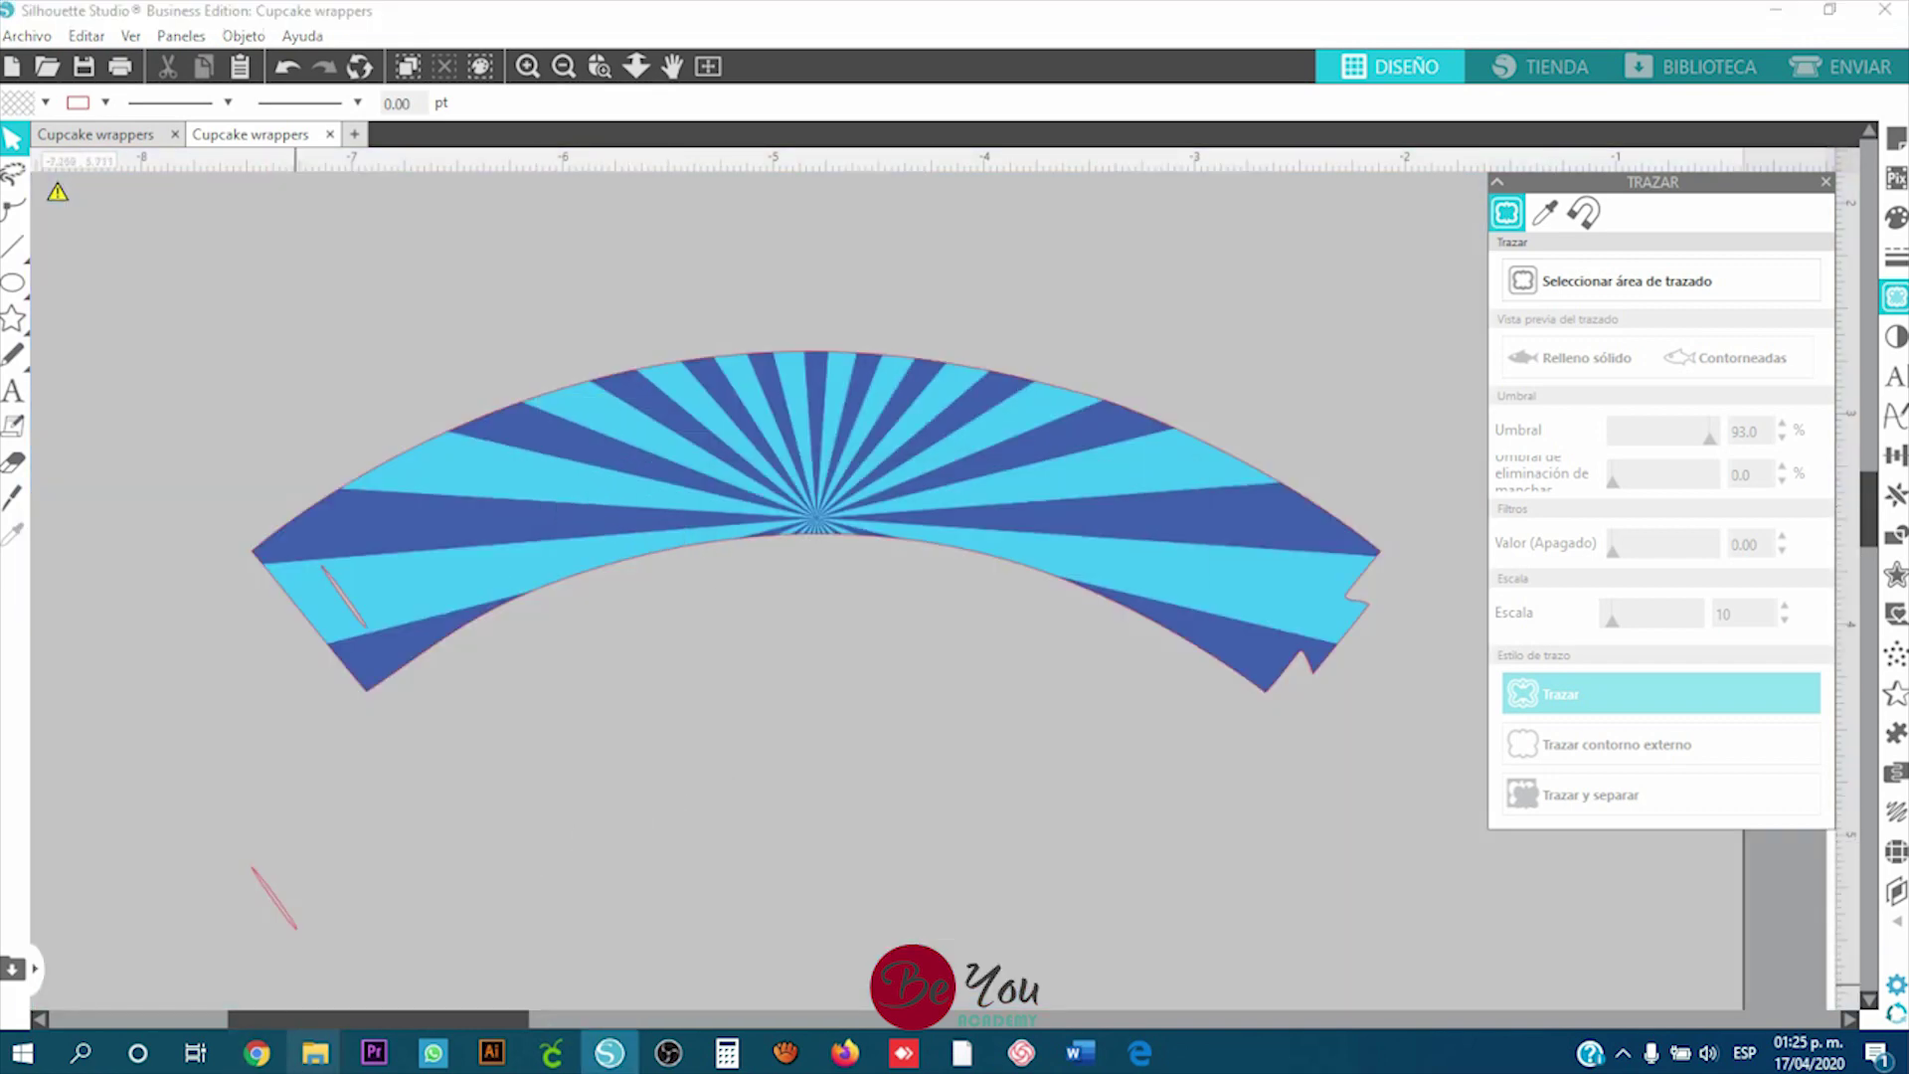
# Step: Bring the clown with balloons, Circus JaneJoArt (2), from the Circo folder into the design
pyautogui.moveTo(316, 1053)
pyautogui.click(377, 972)
pyautogui.moveTo(1015, 712); pyautogui.dragTo(525, 831)
pyautogui.moveTo(489, 930); pyautogui.dragTo(661, 690)
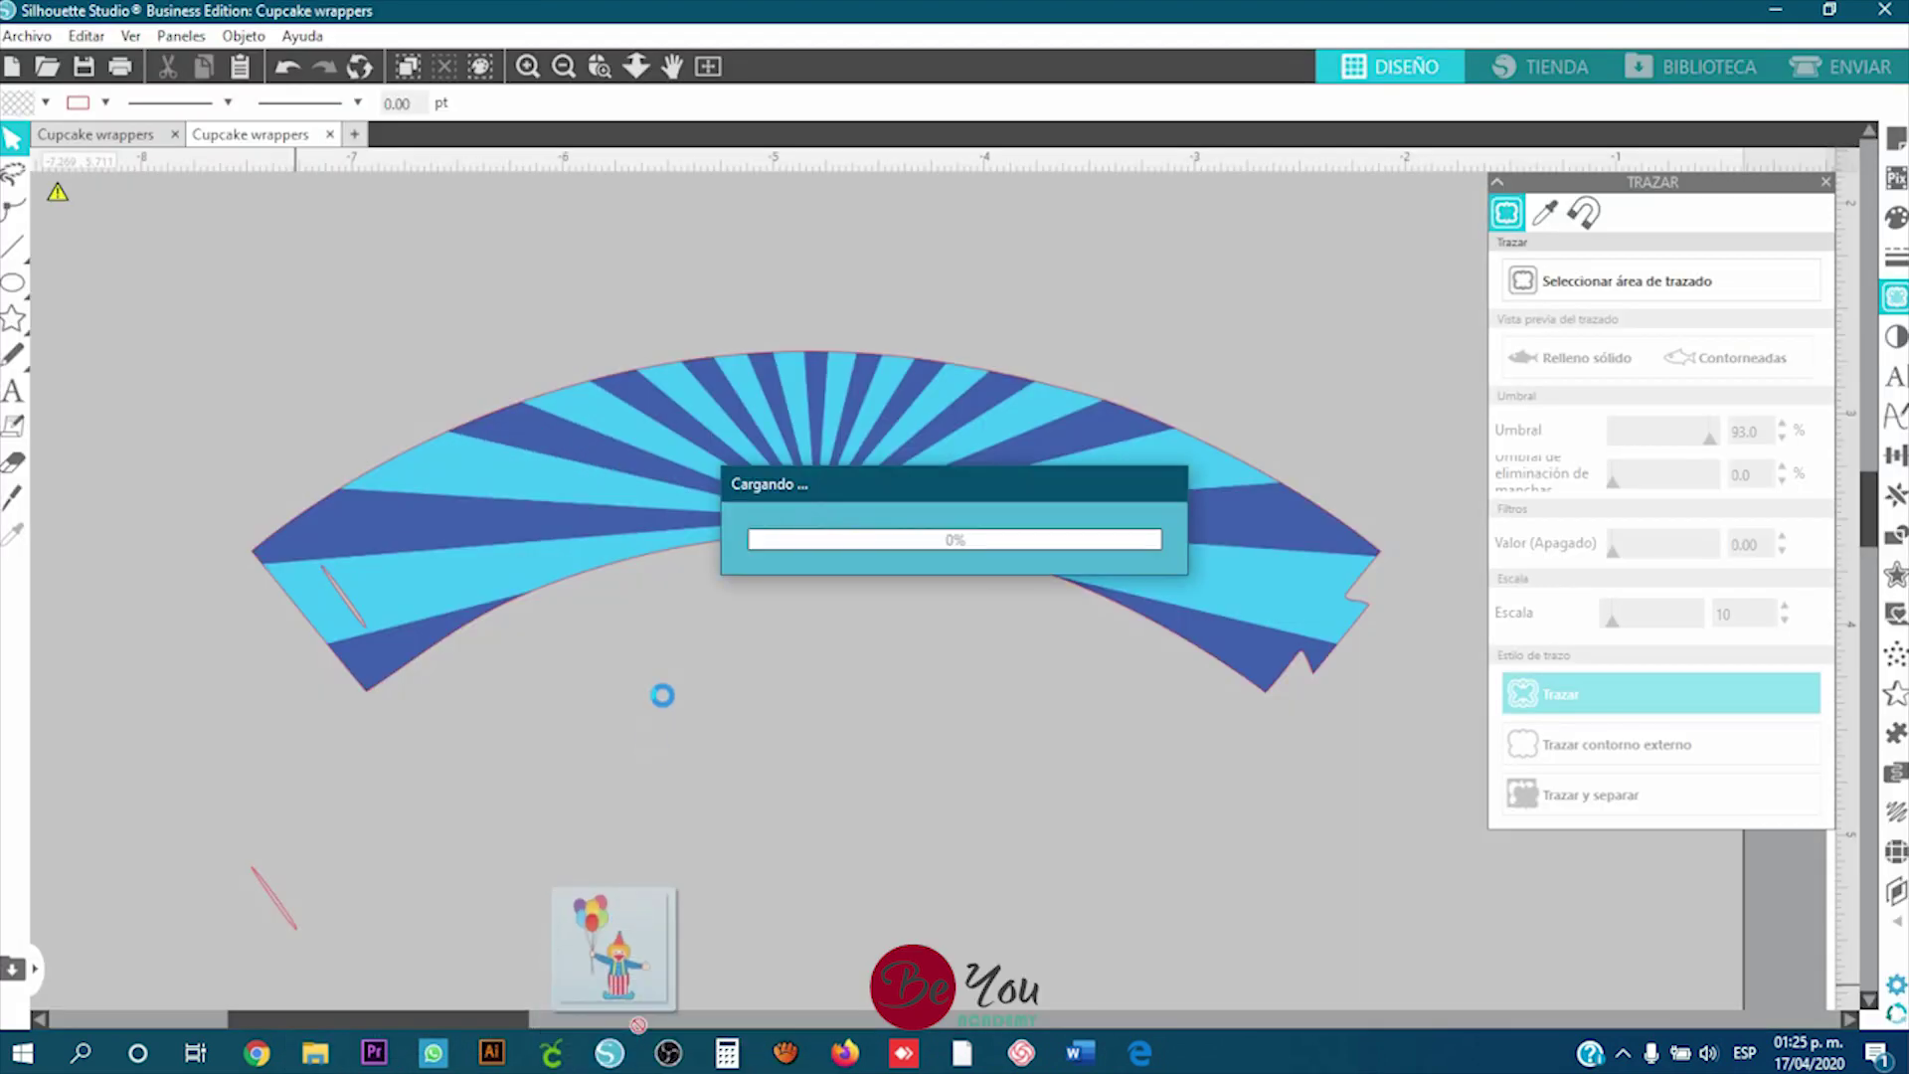
# Step: Scale the clown down to about 0.83 × 1.14 in and place it at the centre of the blue wrapper
pyautogui.scroll(-5, 660, 734)
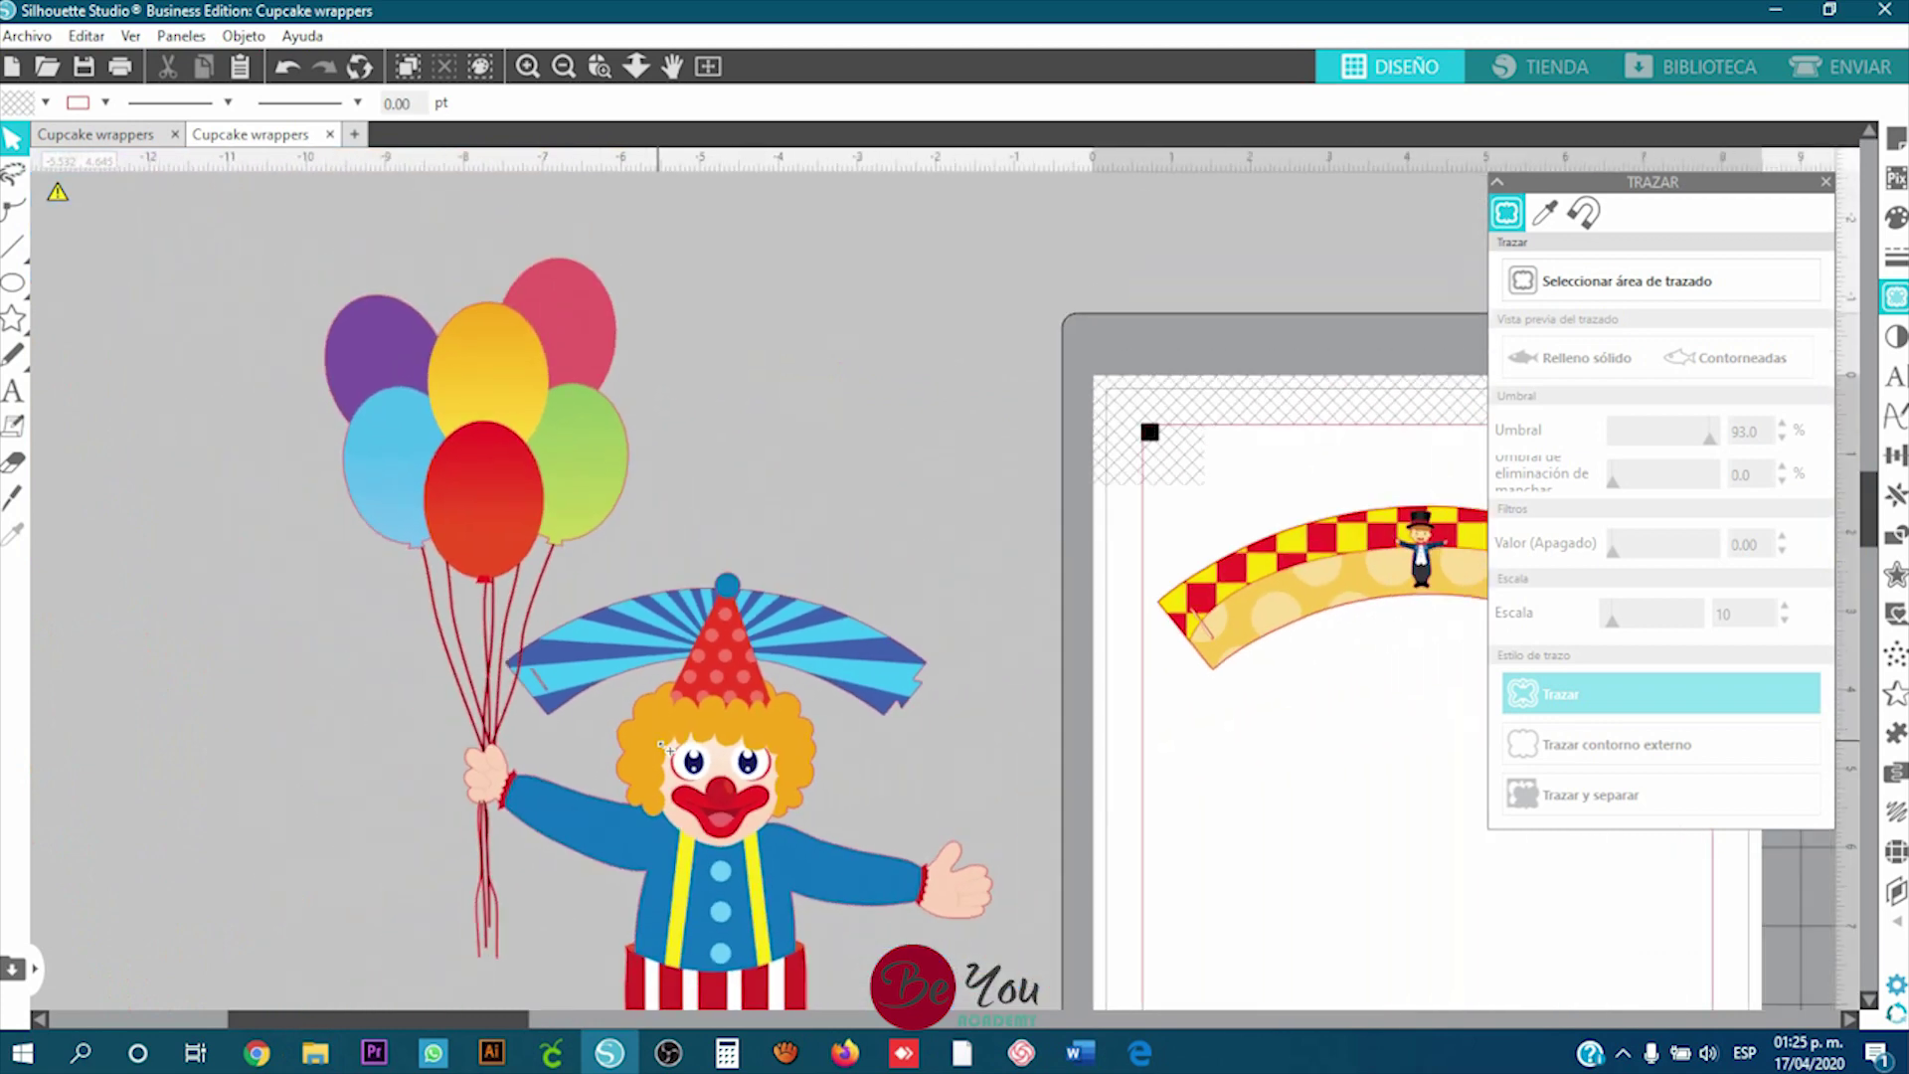
pyautogui.moveTo(871, 433); pyautogui.dragTo(664, 638)
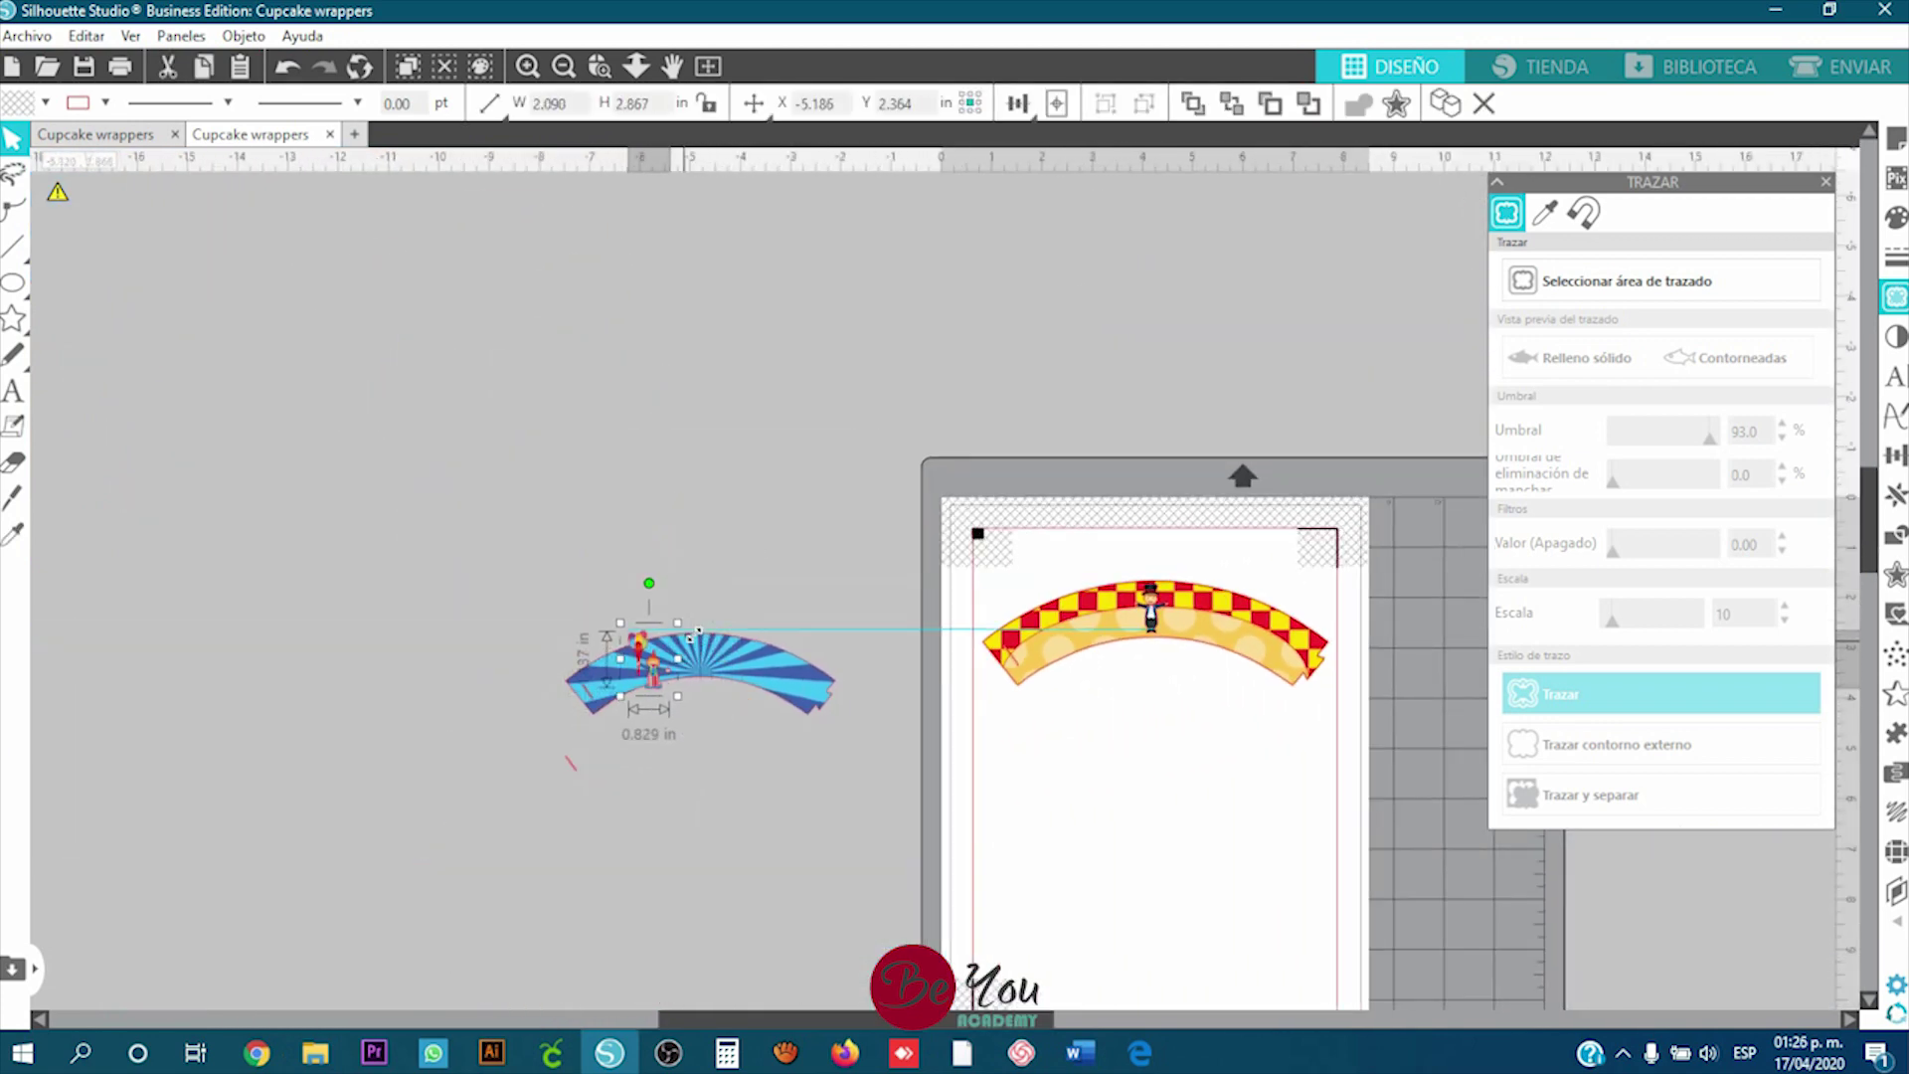
pyautogui.scroll(4, 686, 654)
pyautogui.moveTo(597, 716); pyautogui.dragTo(696, 702)
pyautogui.scroll(-1, 531, 527)
# Step: Move the blue wrapper together with its clown onto the page, below the ringmaster wrapper
pyautogui.keyDown('shift'); pyautogui.click(746, 726); pyautogui.keyUp('shift')
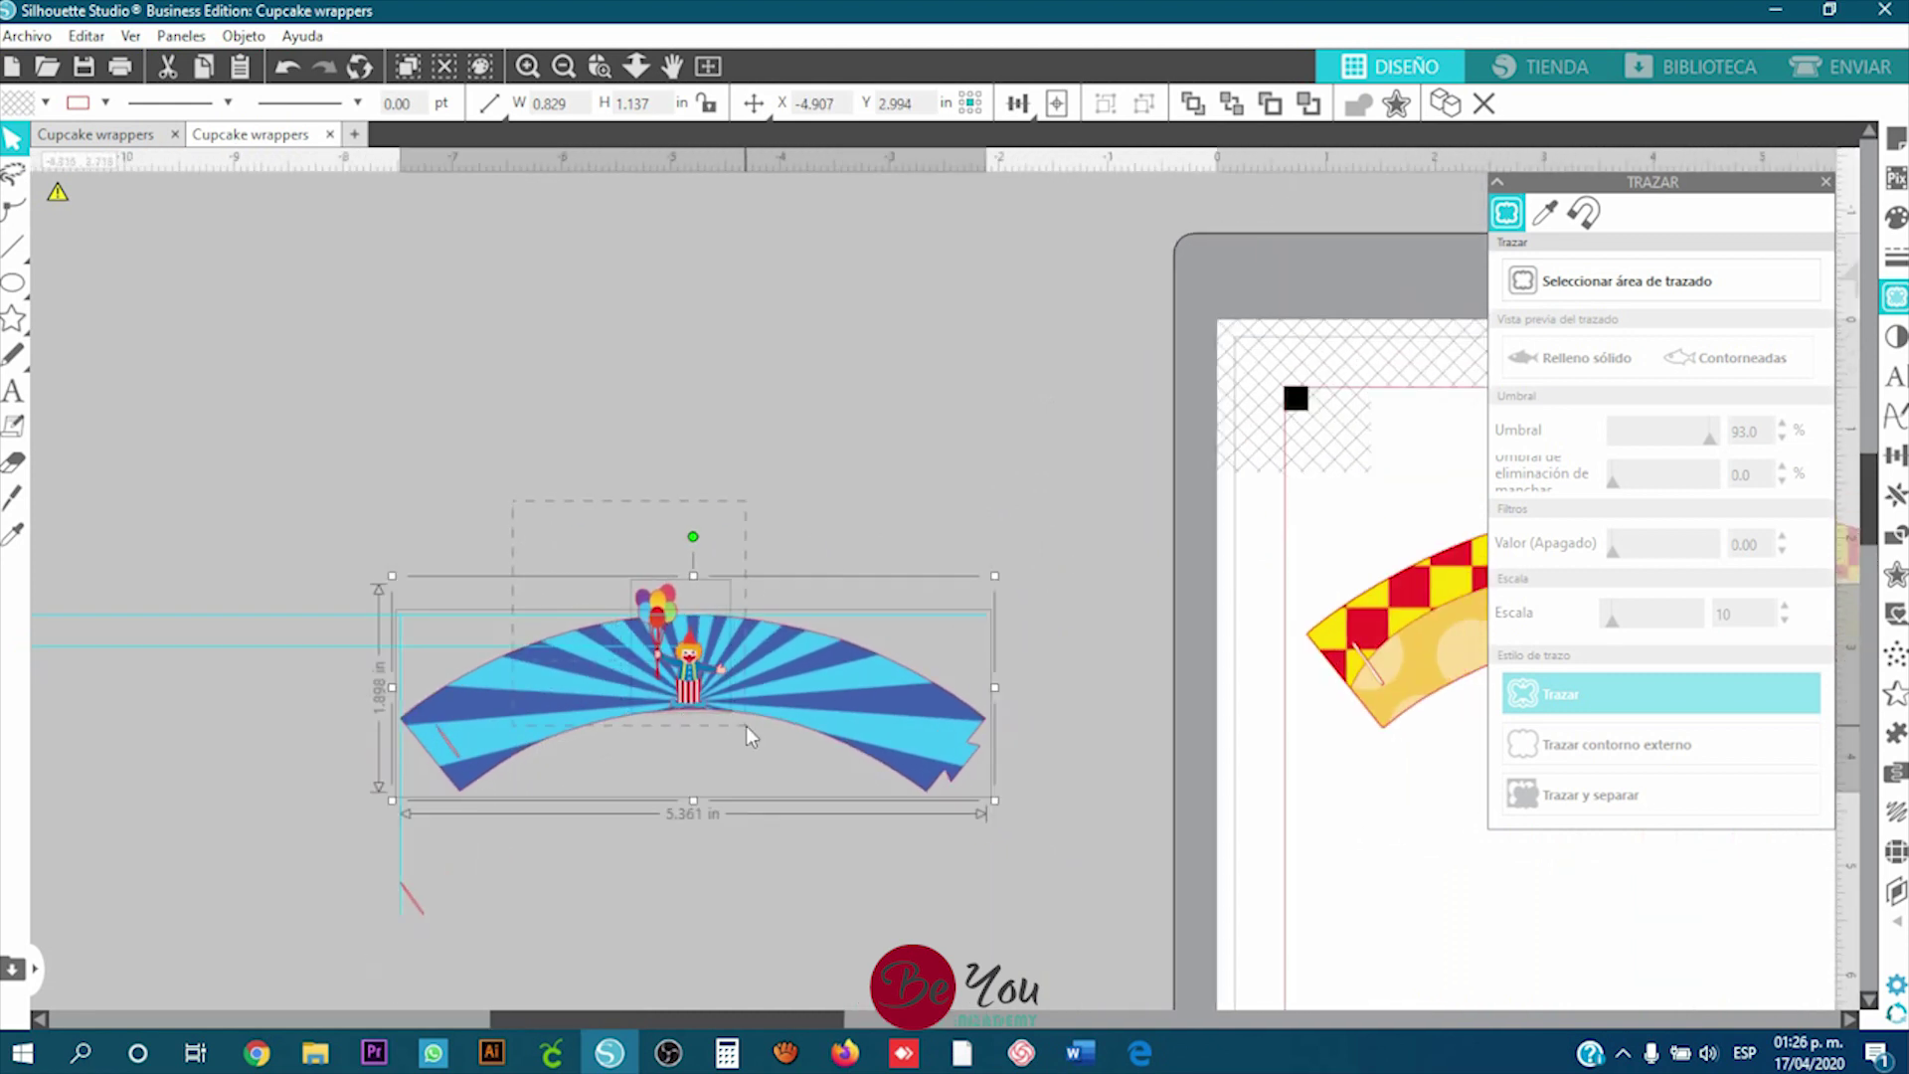
pyautogui.scroll(-3, 755, 734)
pyautogui.moveTo(997, 764); pyautogui.dragTo(1247, 855)
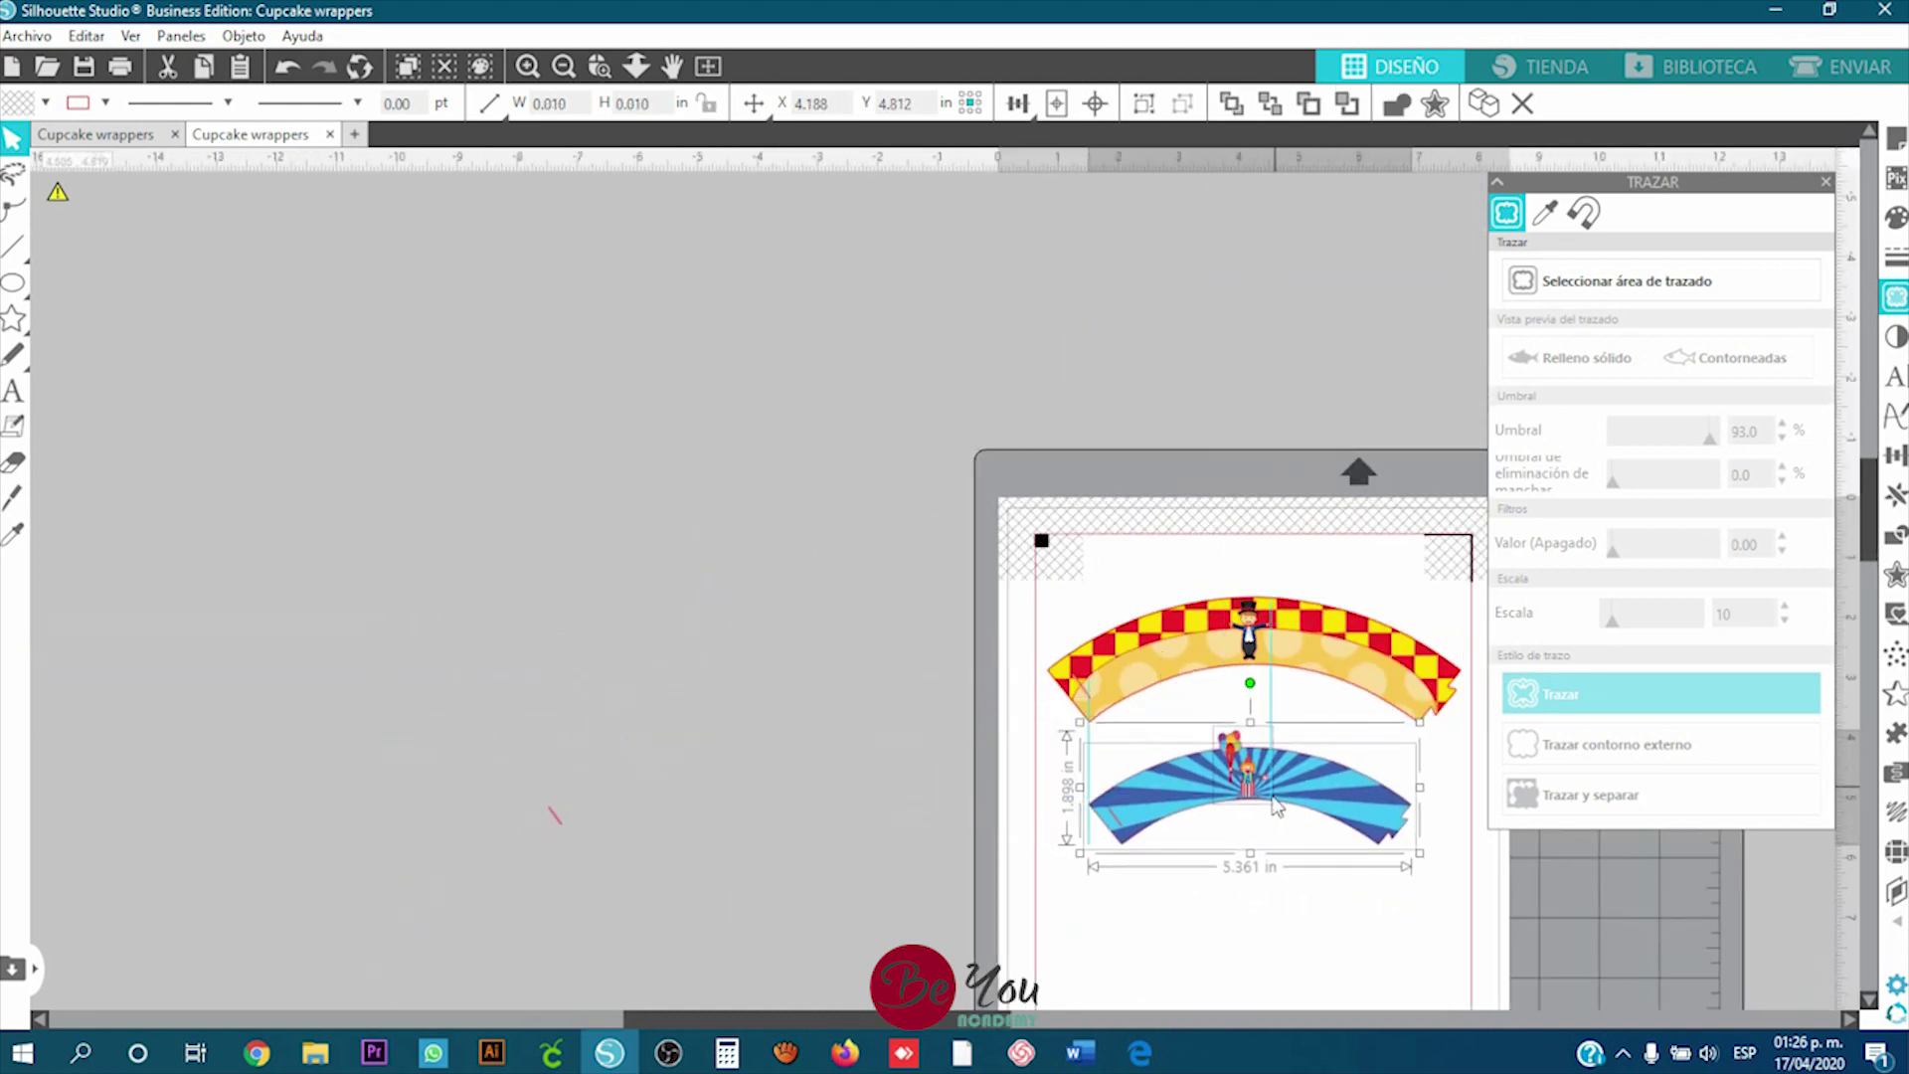
# Step: Examine the cut lines of the blue wrapper, its slot and the clown in the cutting preview
pyautogui.click(1870, 74)
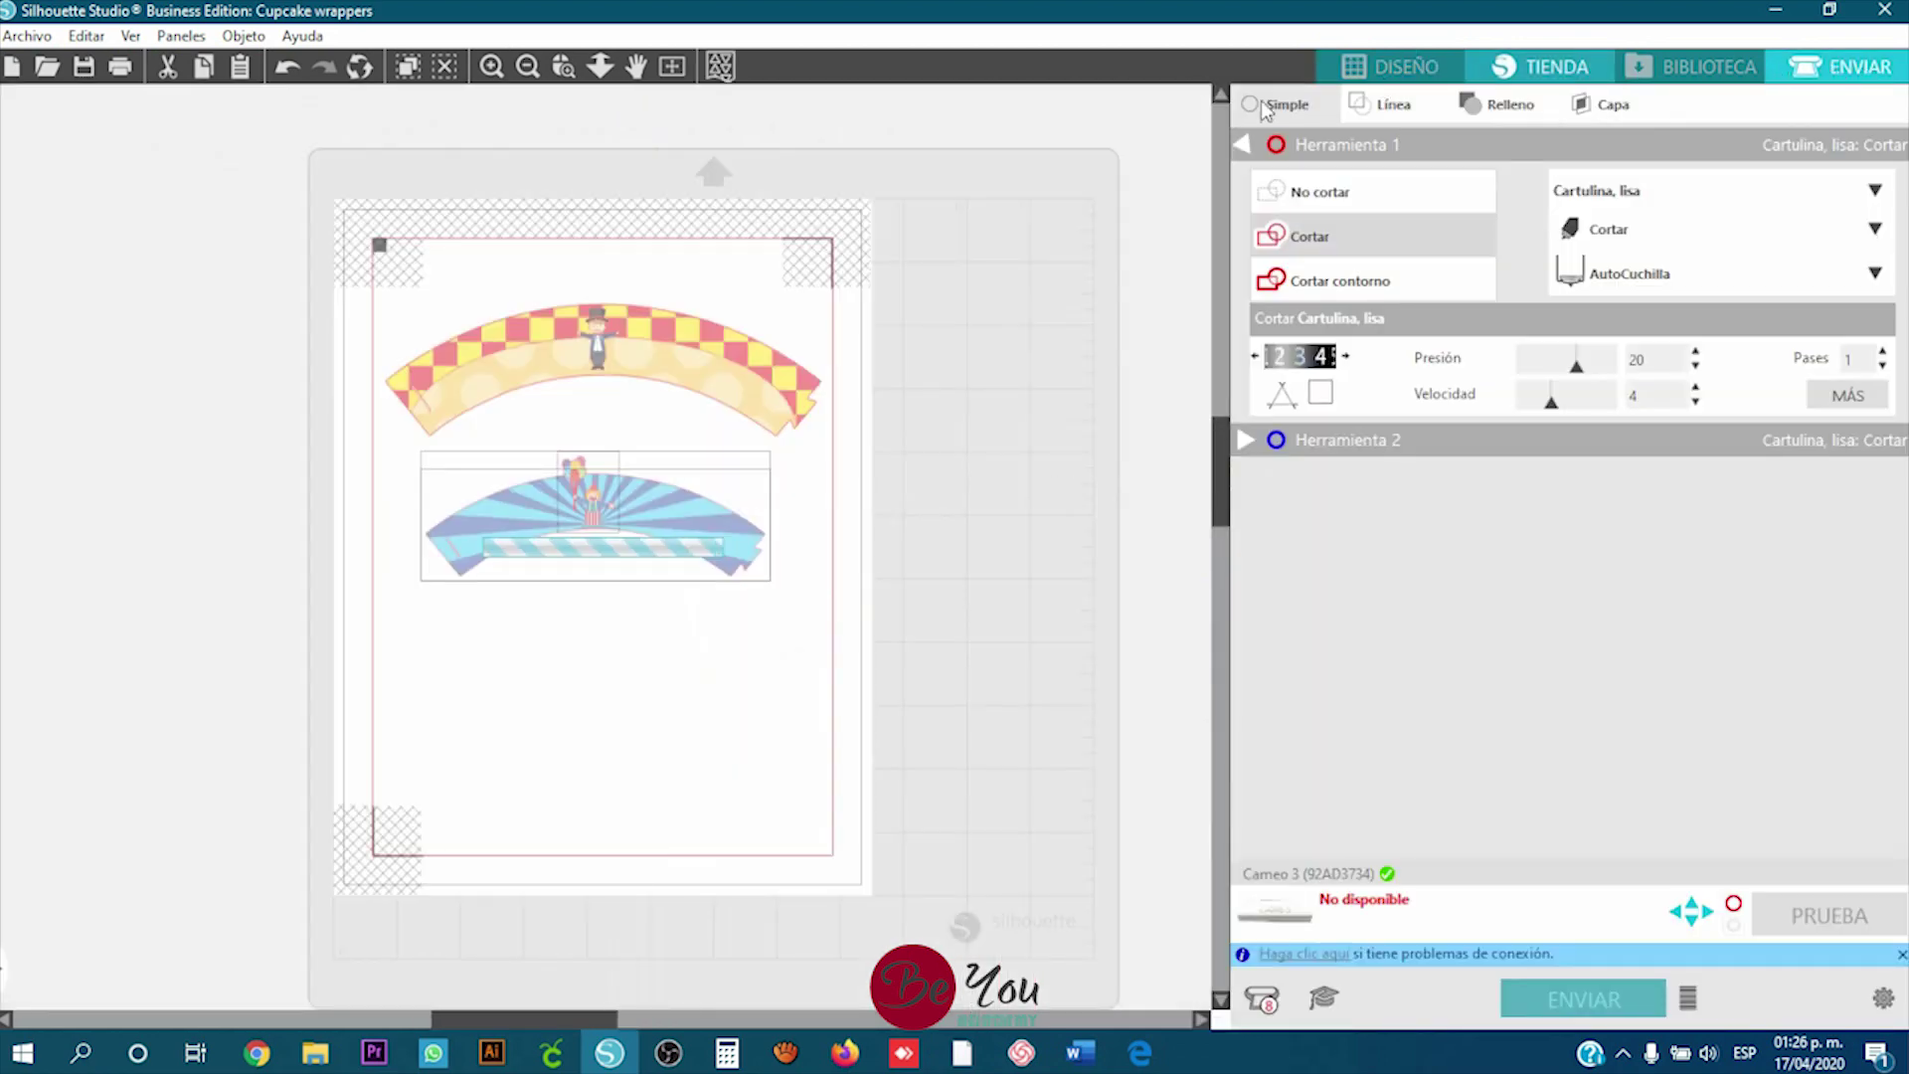
pyautogui.scroll(4, 594, 527)
pyautogui.scroll(3, 593, 527)
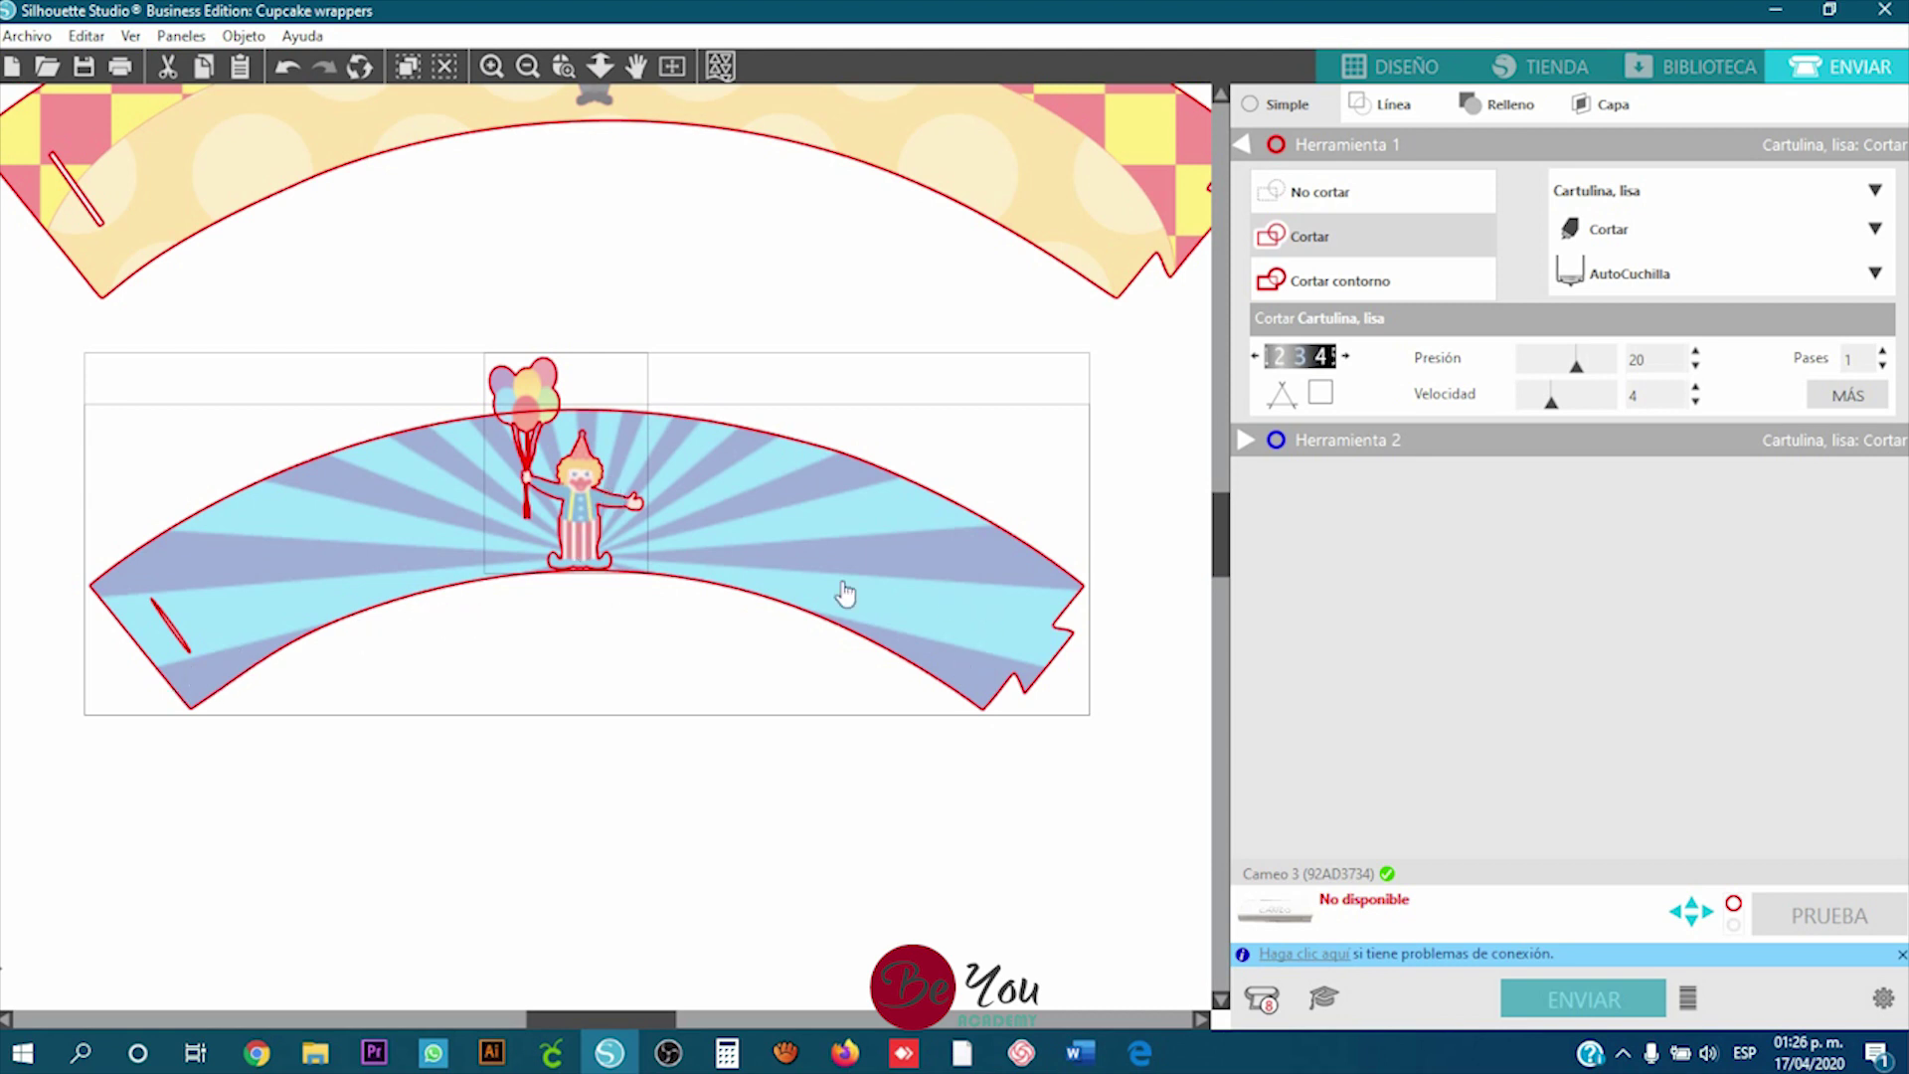
pyautogui.click(504, 901)
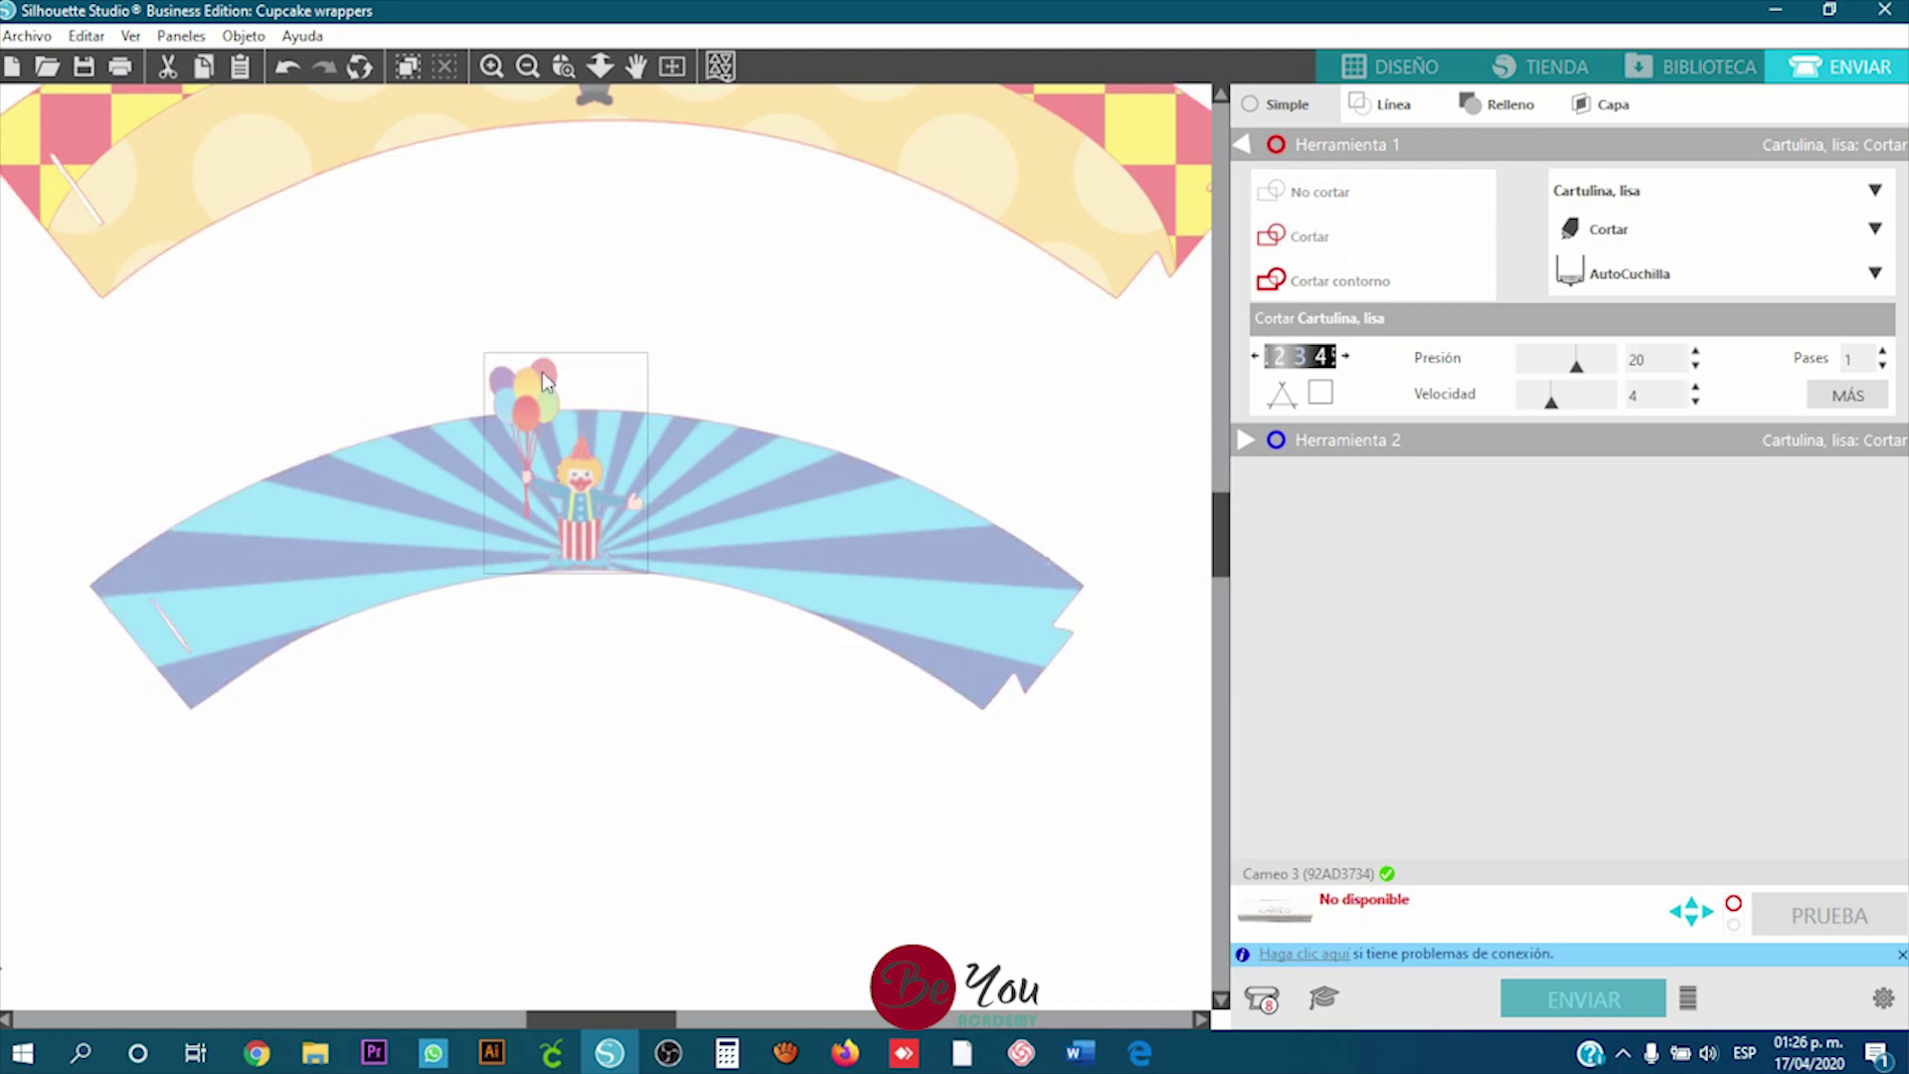